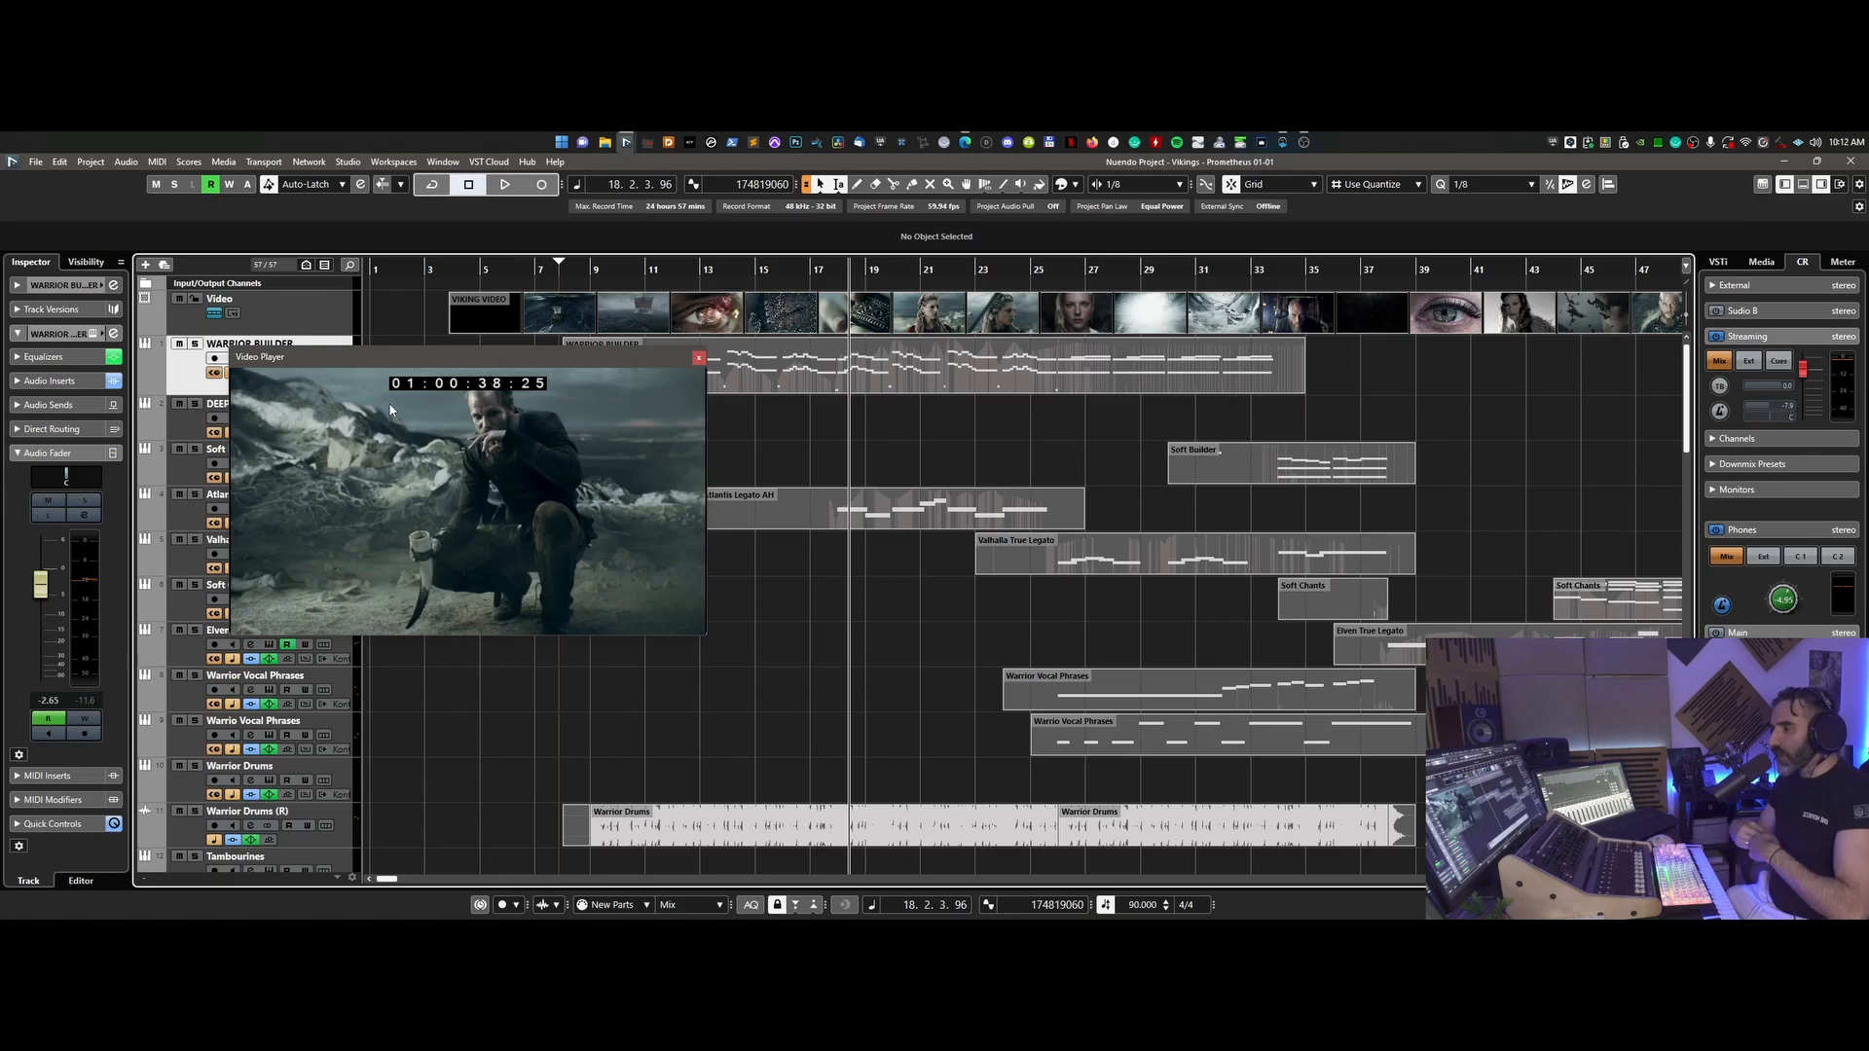
- Move the video player off the track headers and look through the project's tracks from WARRIOR BUILDER down to the SFX tracks
drag(480, 365, 590, 495)
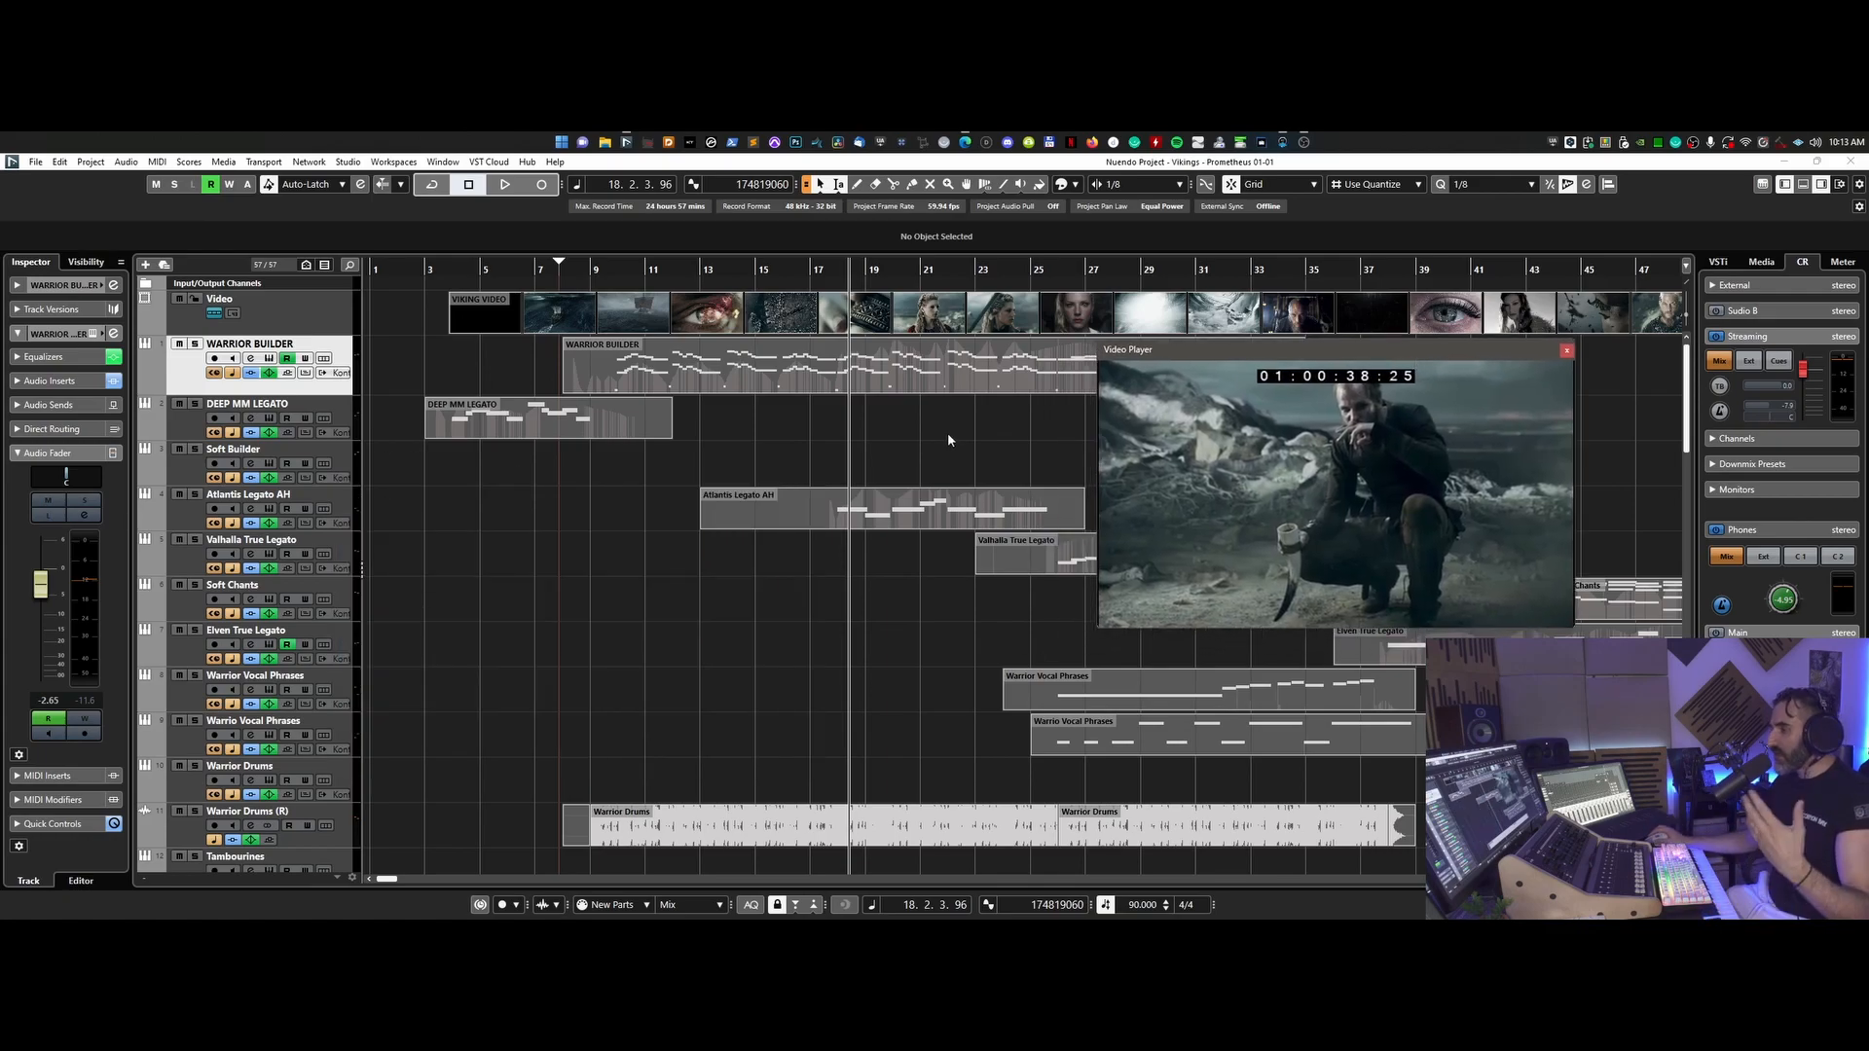
scroll(915, 434, down, 2)
scroll(913, 434, up, 2)
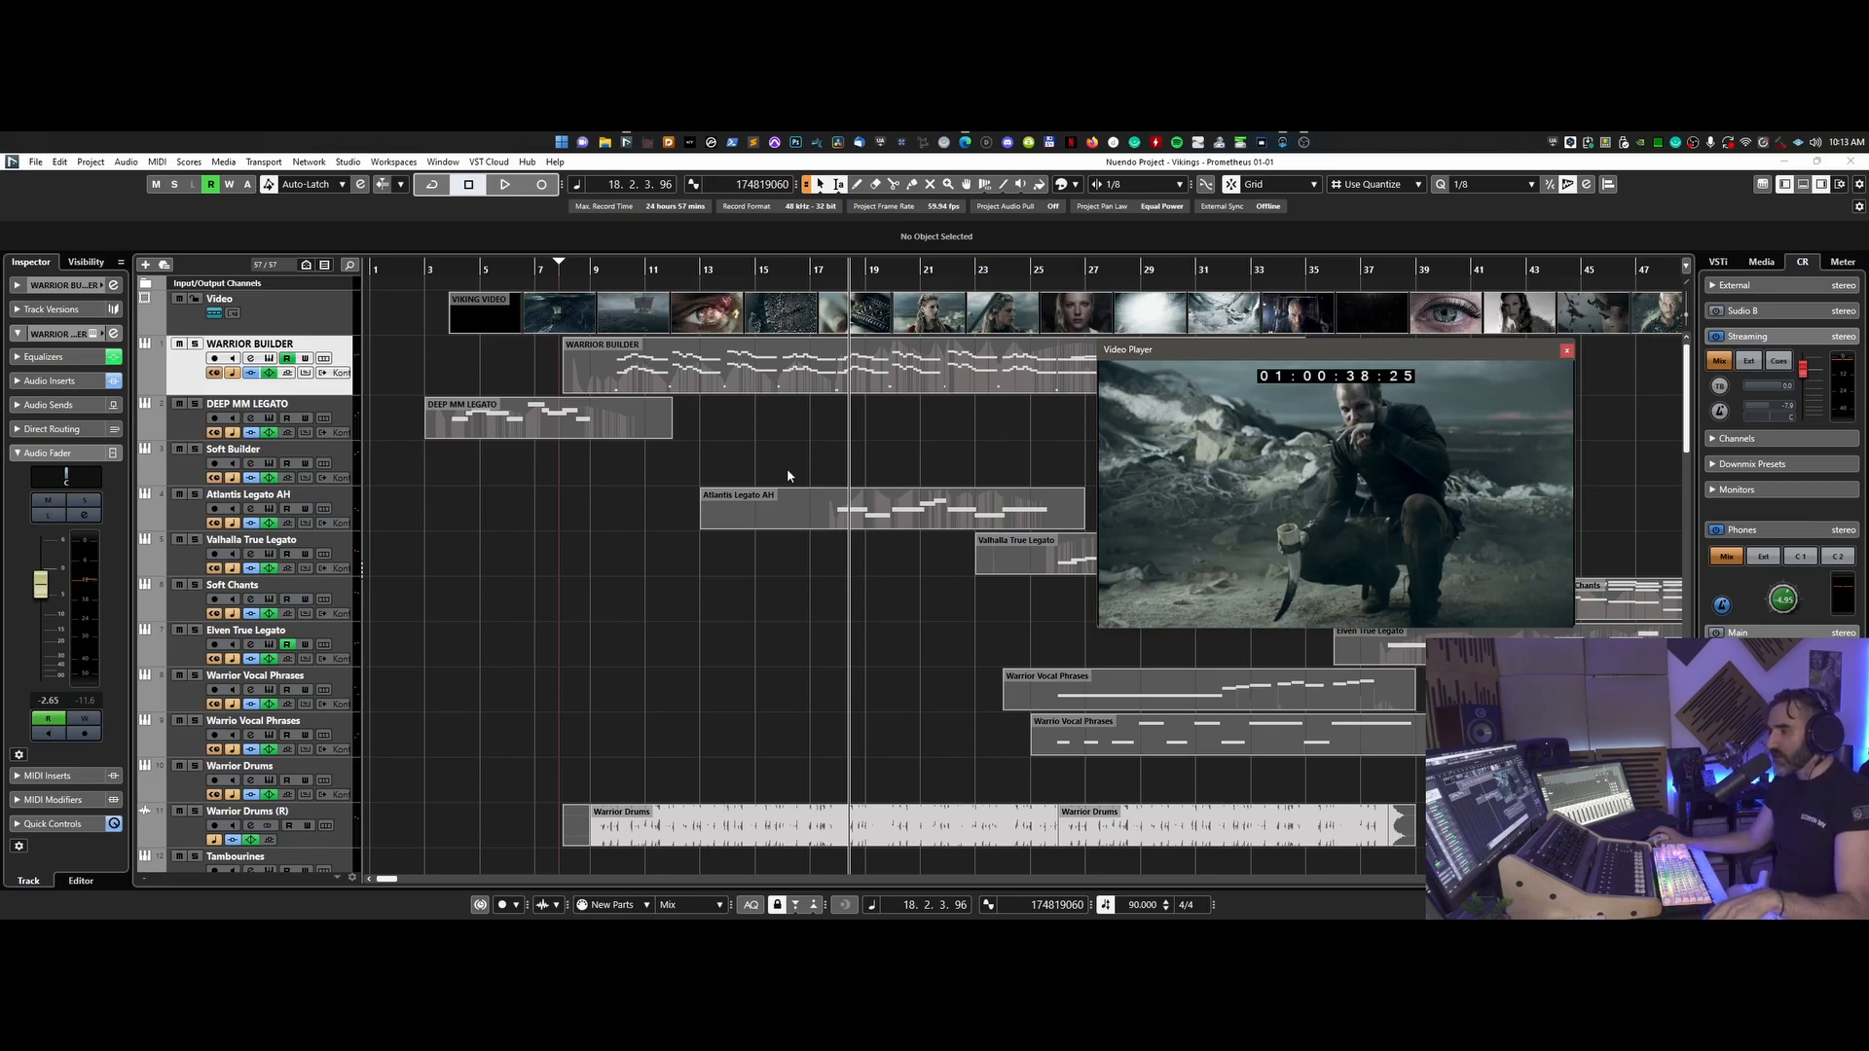
scroll(787, 469, down, 6)
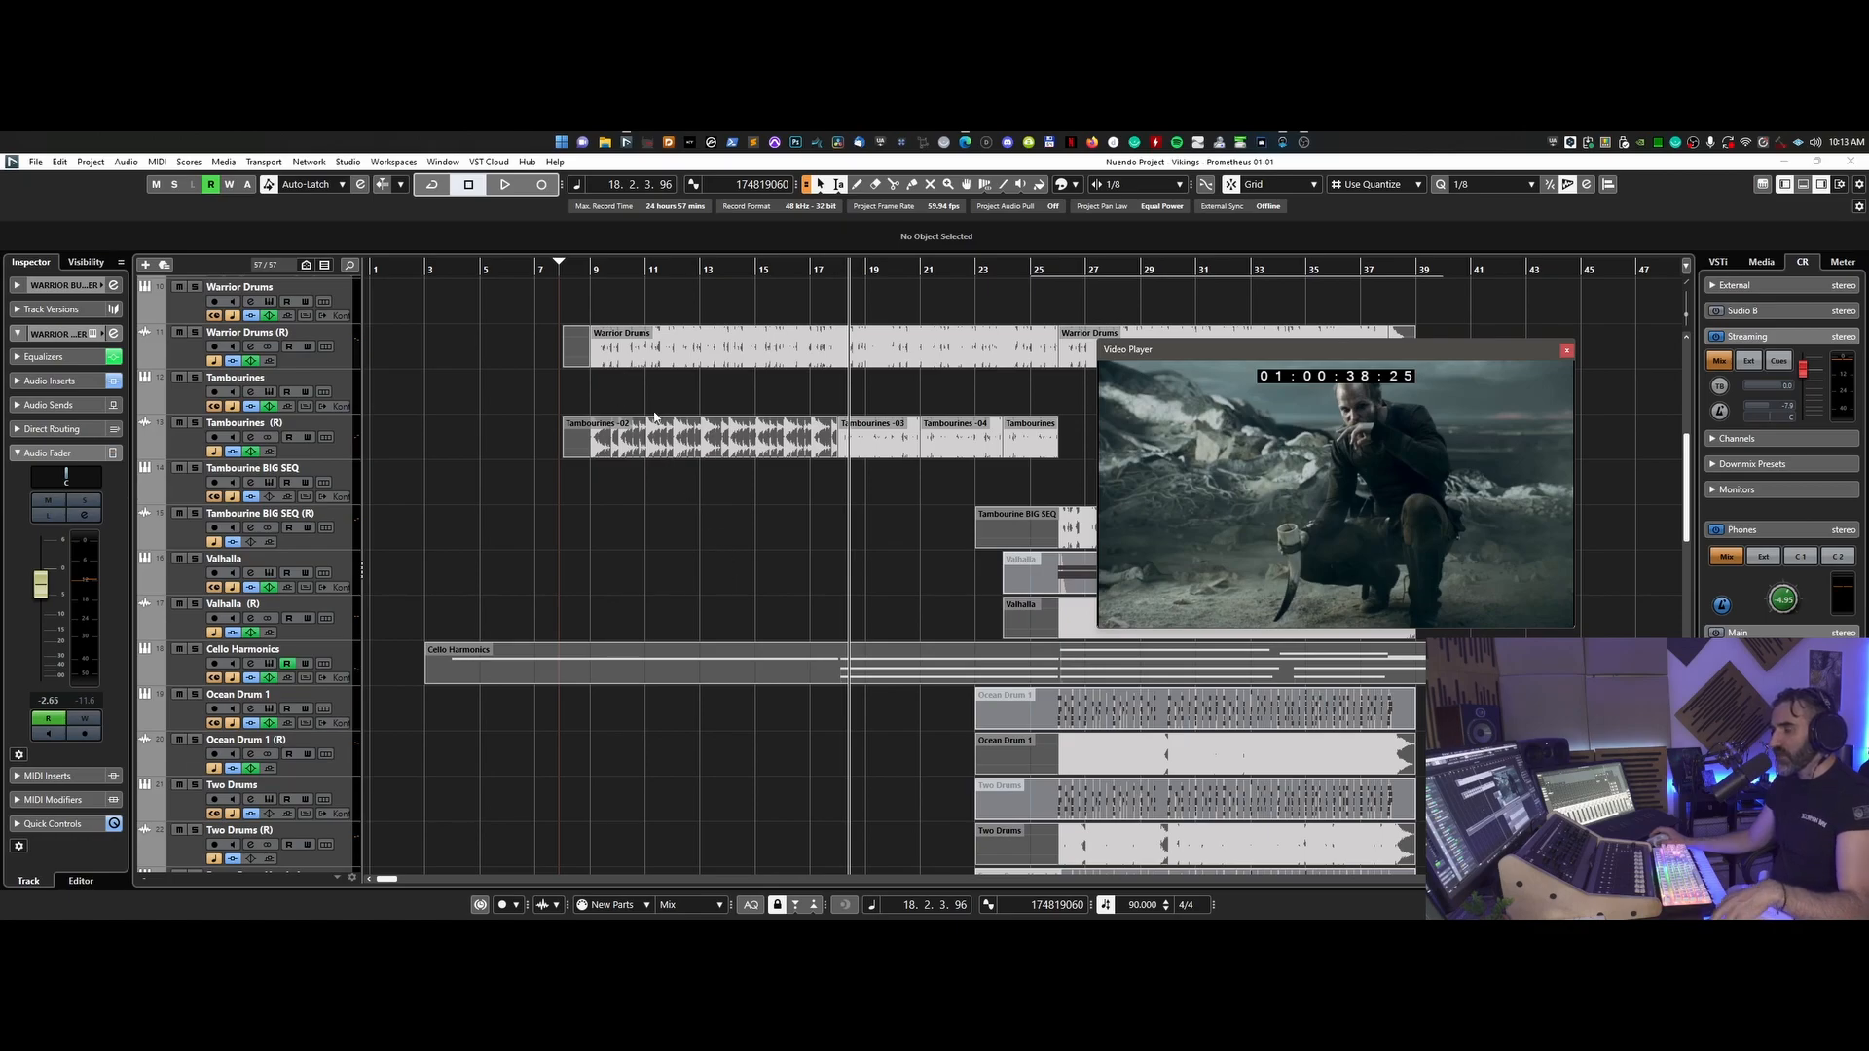
scroll(655, 463, down, 10)
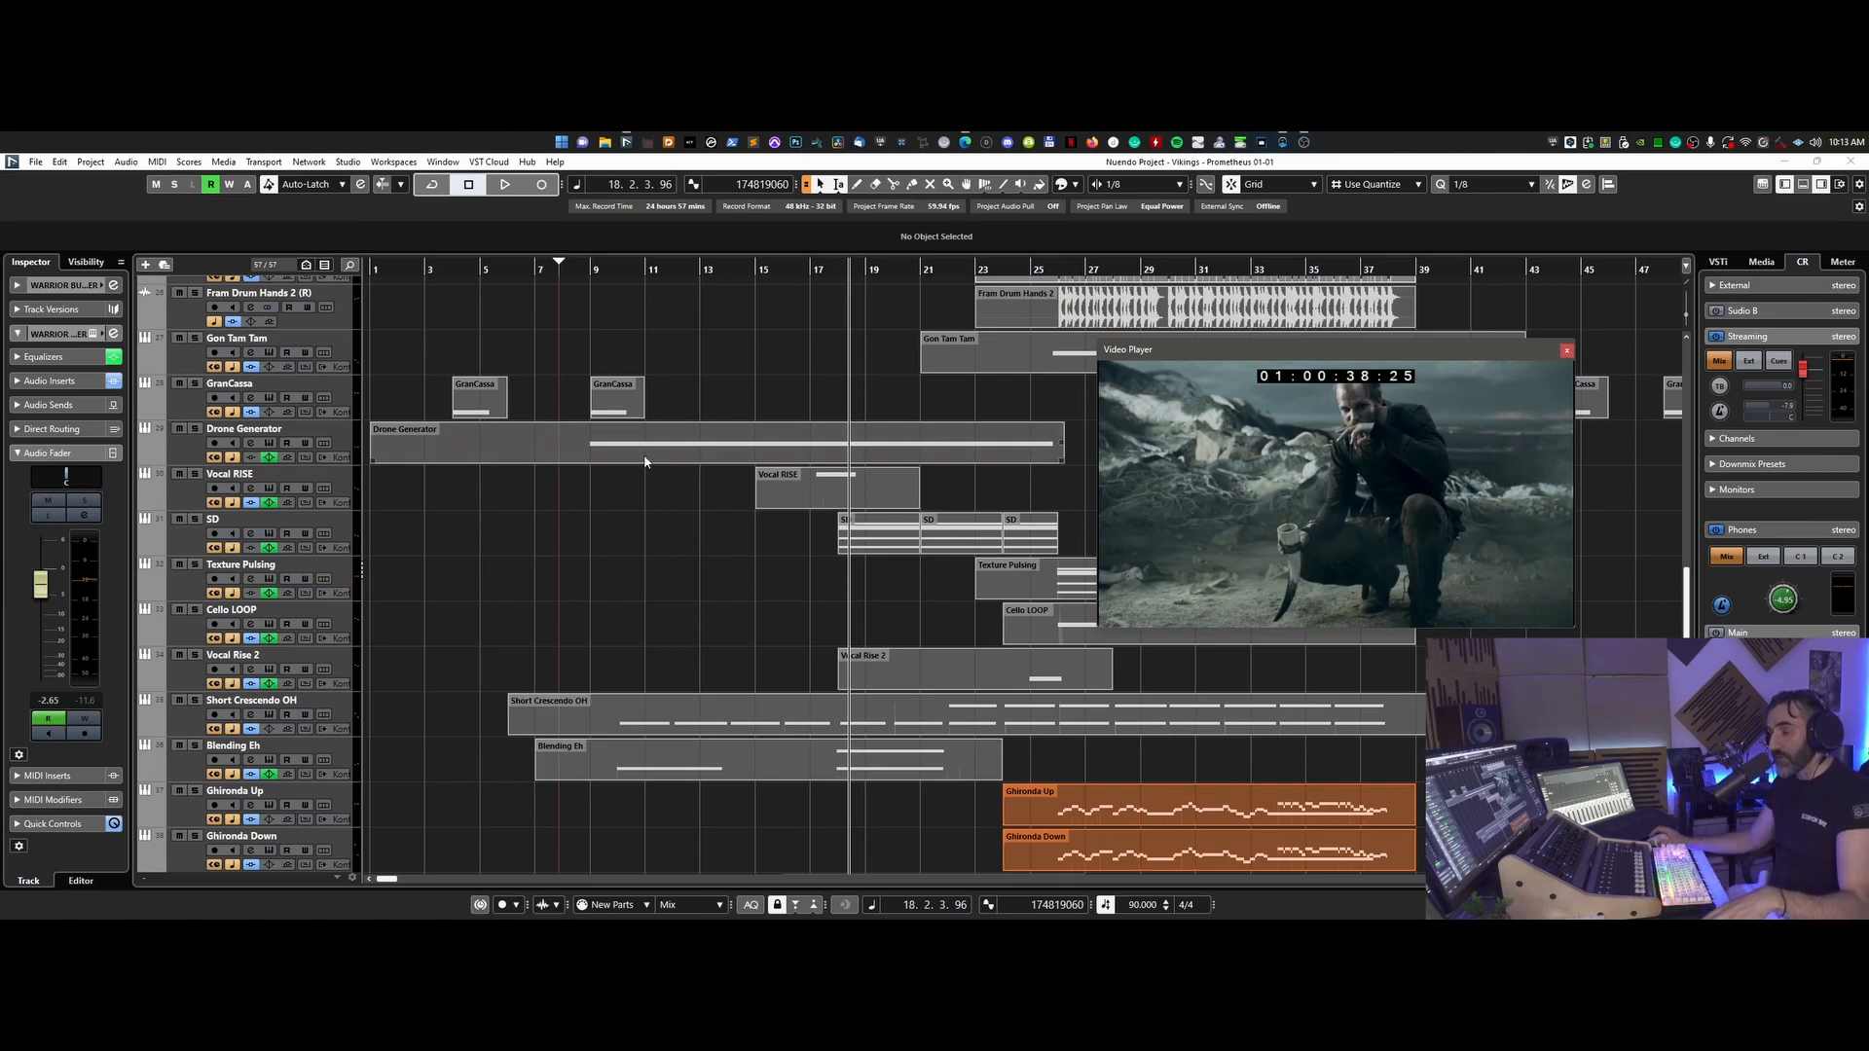
scroll(645, 454, down, 10)
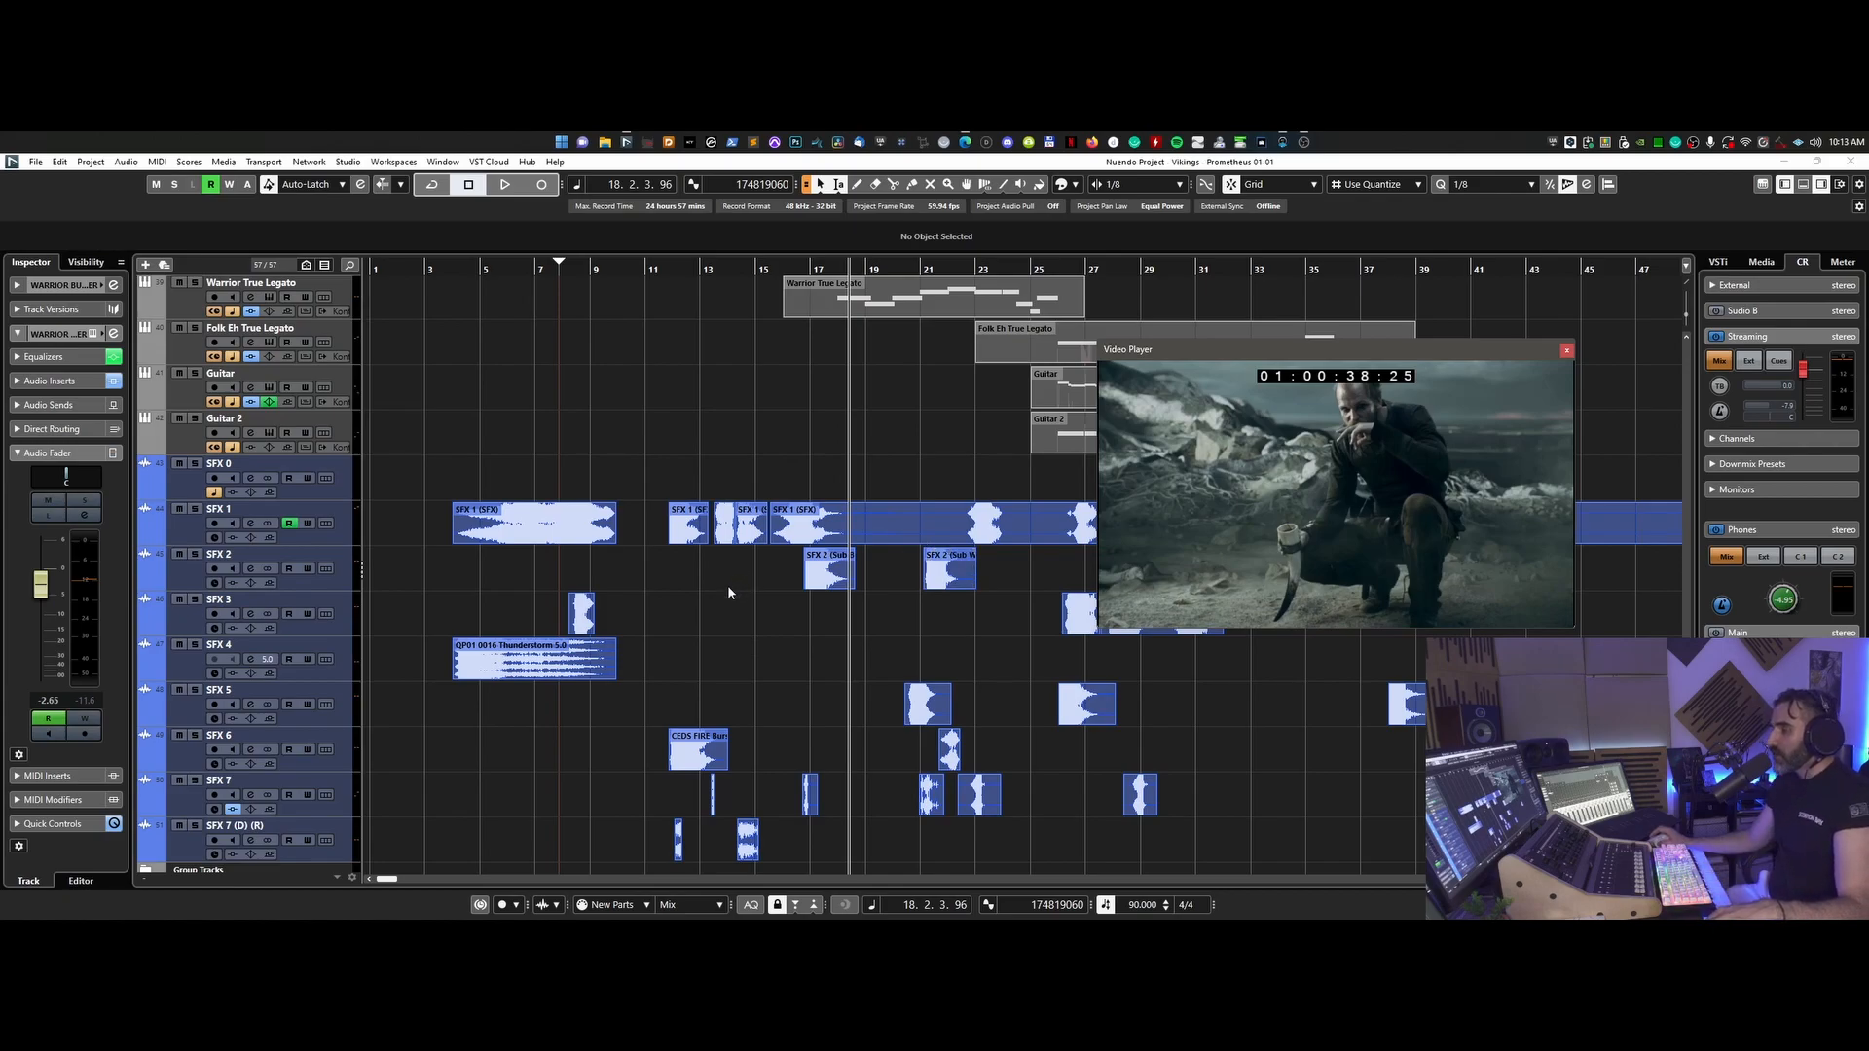
scroll(727, 585, up, 20)
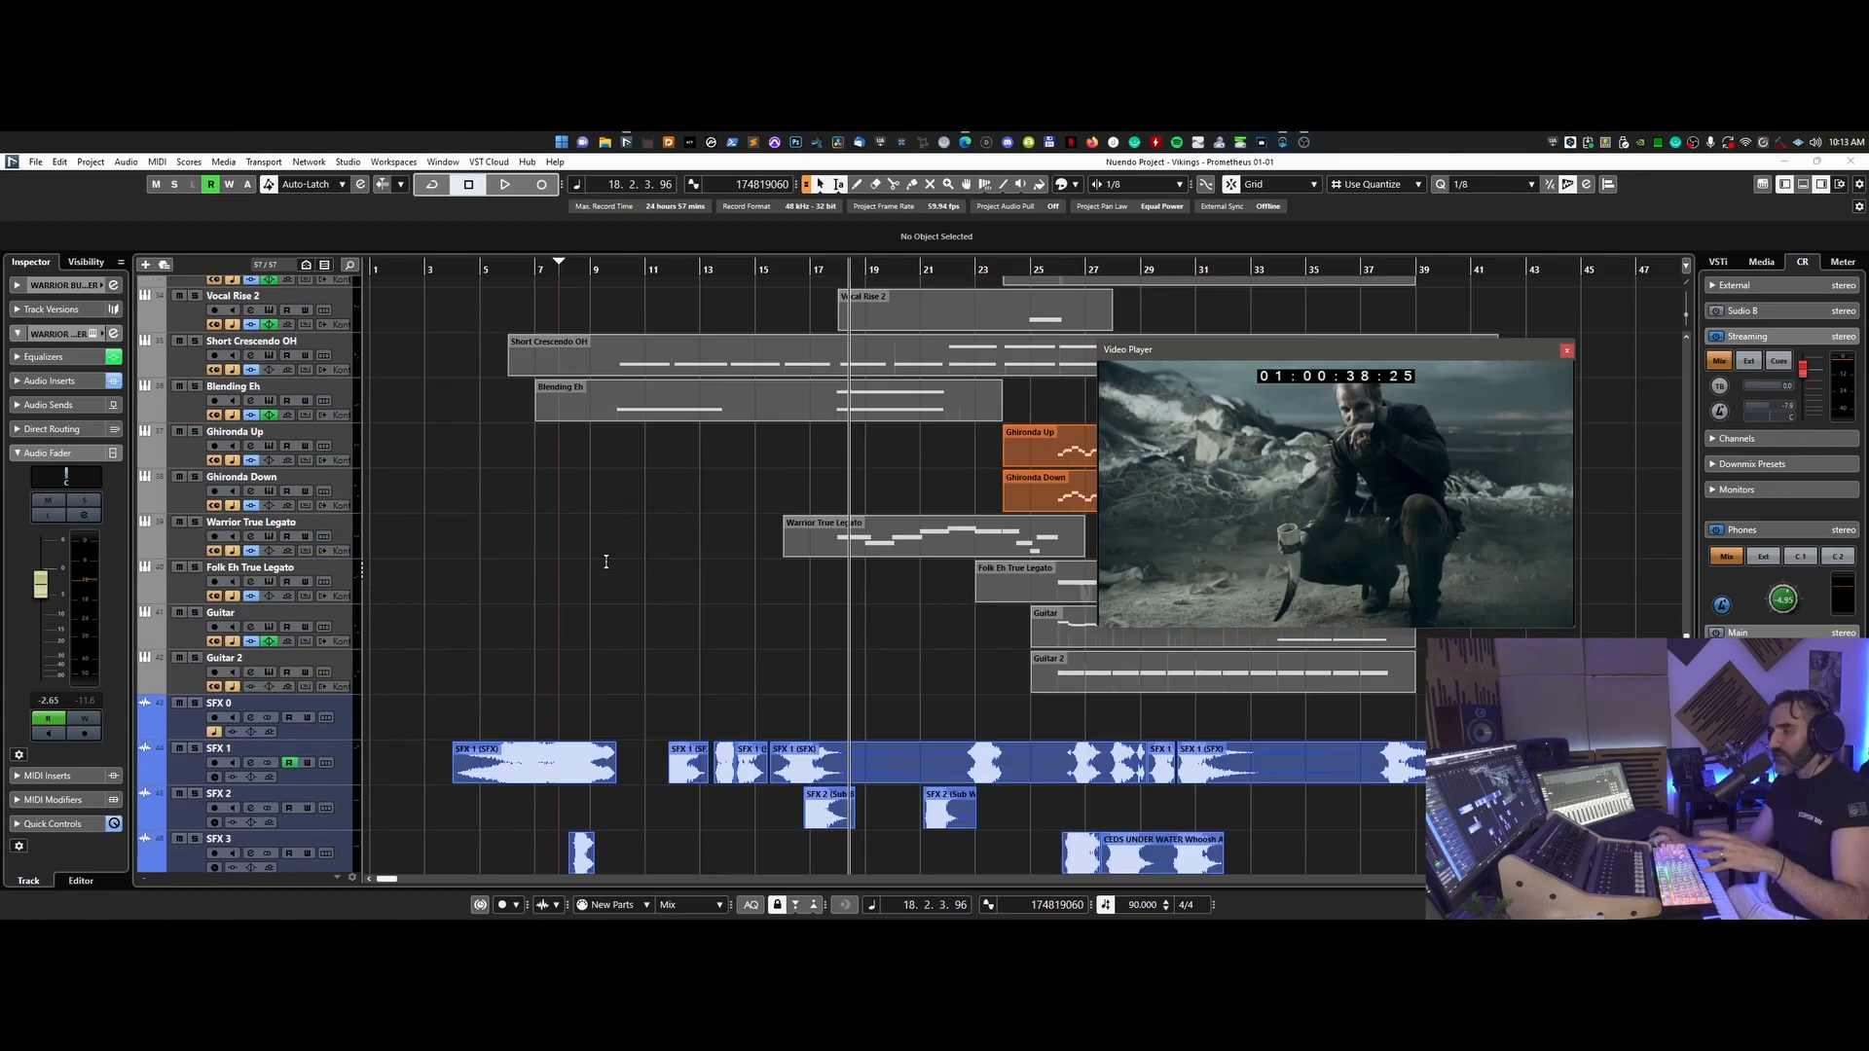
- Start playback from bar 3 and enlarge the video player window
click(427, 268)
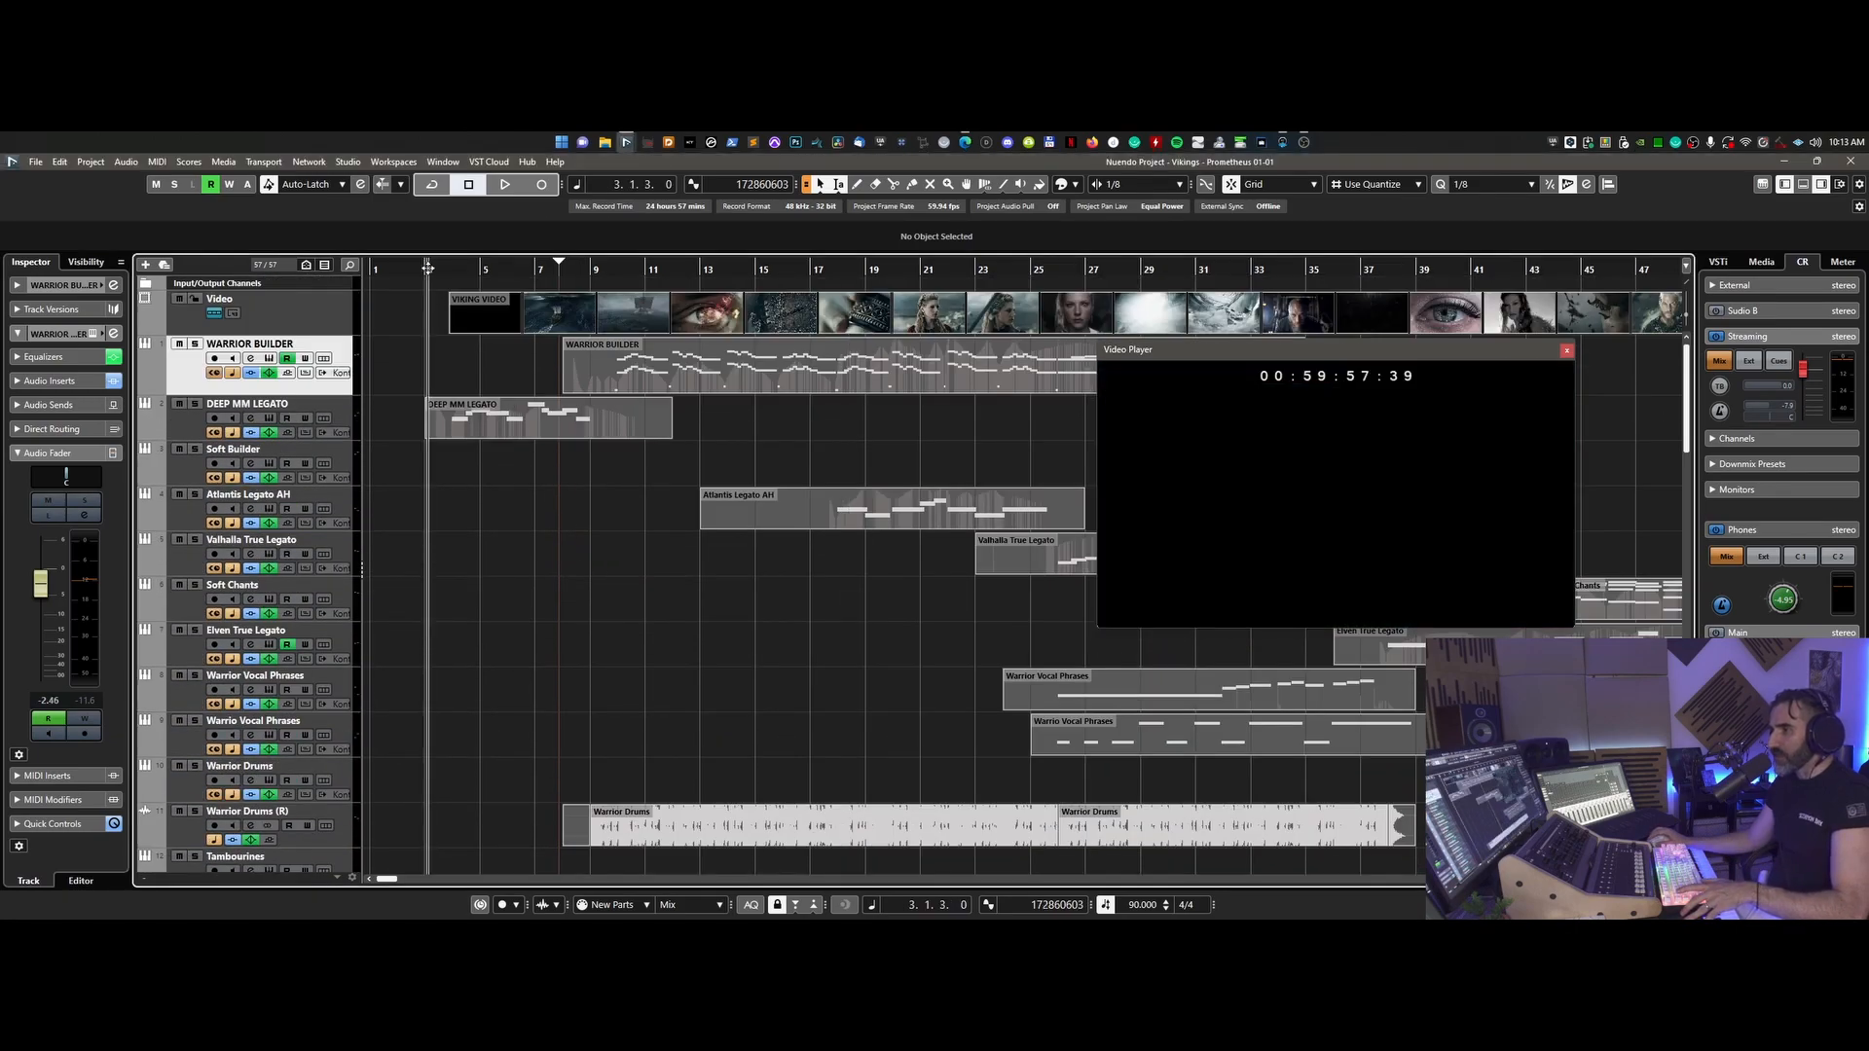
key(space)
drag(1256, 364, 743, 272)
drag(1059, 533, 1249, 668)
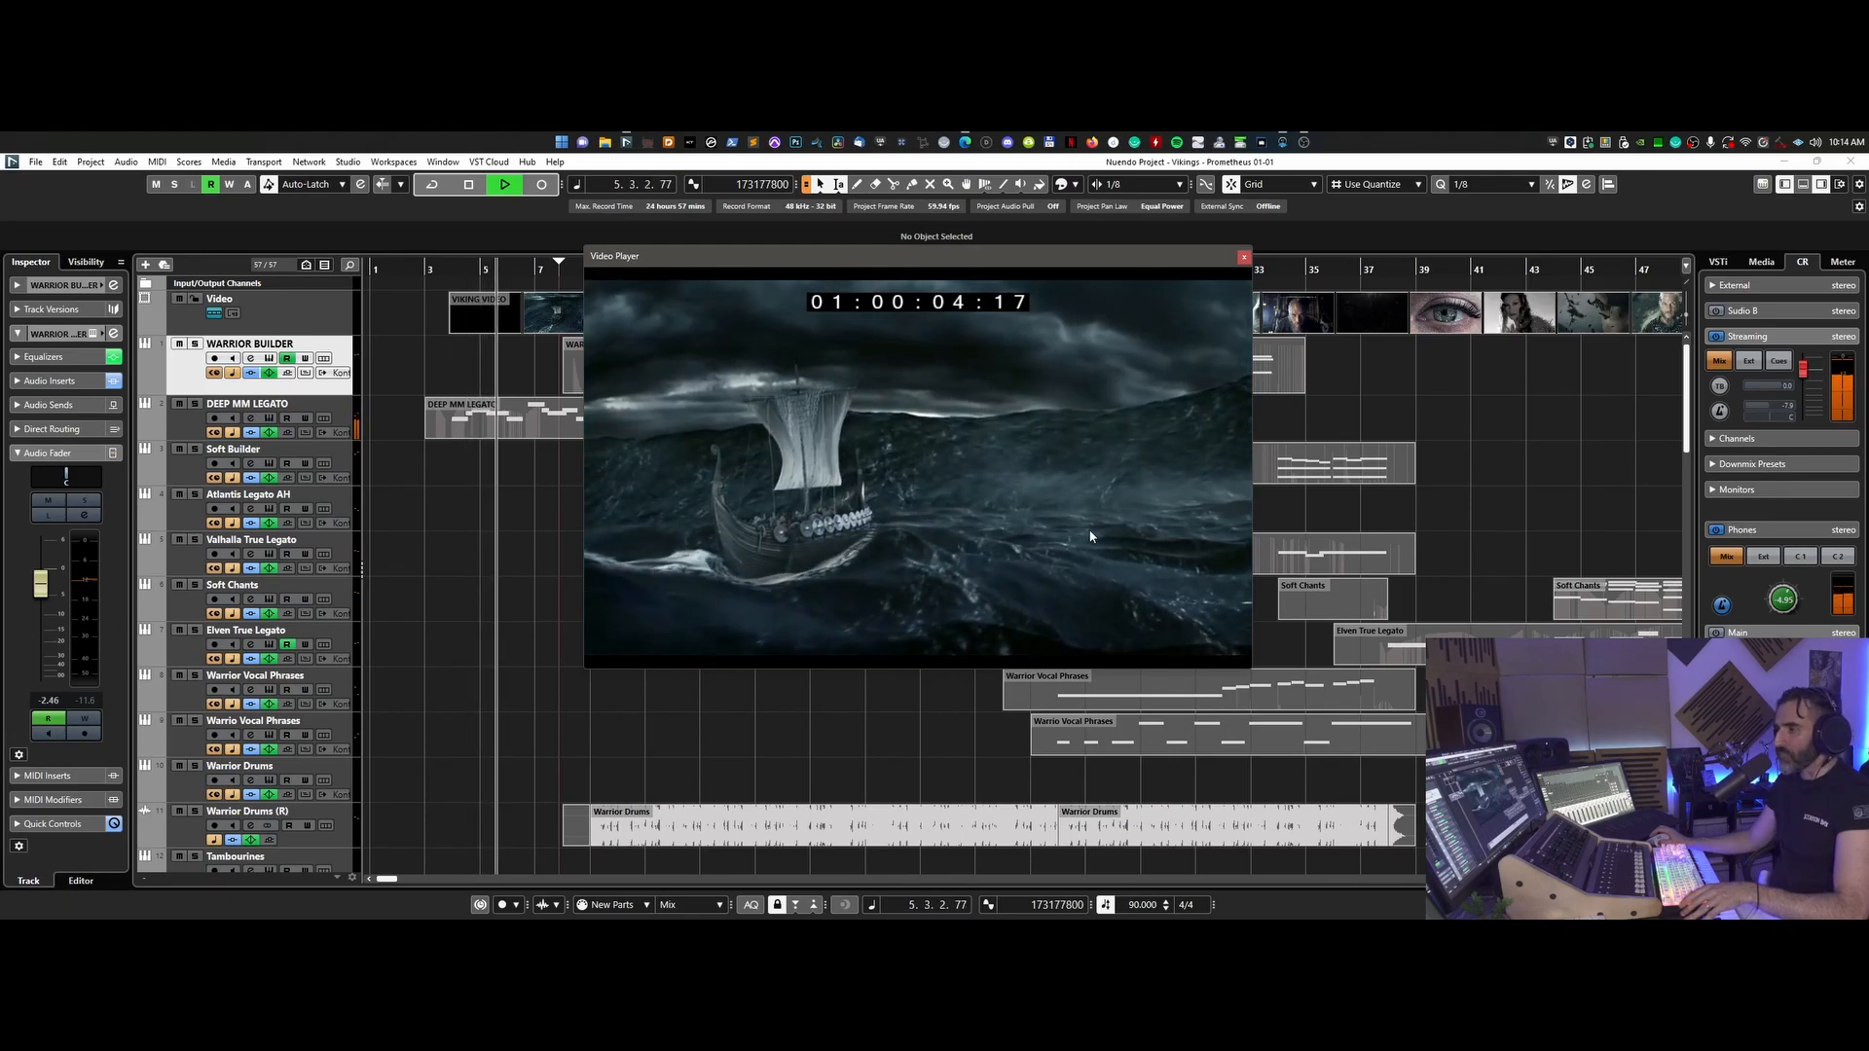
- Hide the control room zone and move the enlarged video player away from the start of the arrangement
drag(891, 258, 1269, 423)
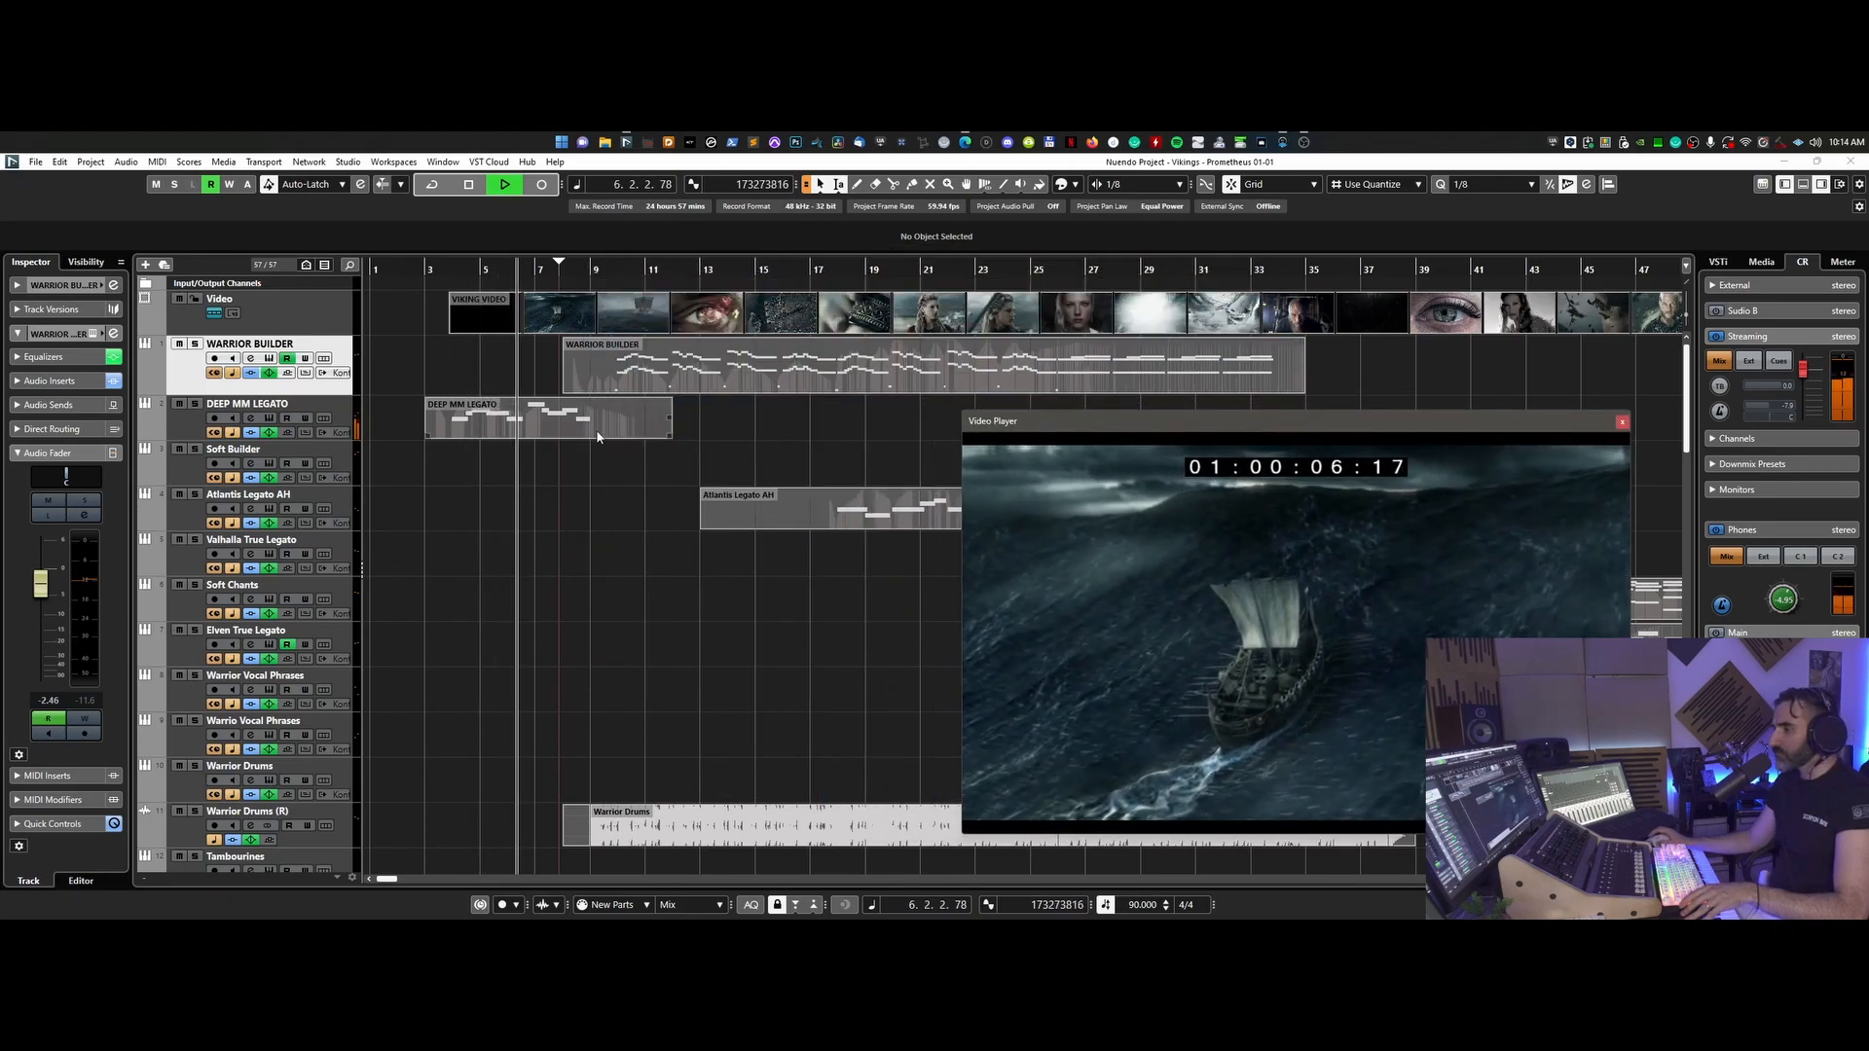
click(1821, 184)
drag(1435, 428, 1641, 414)
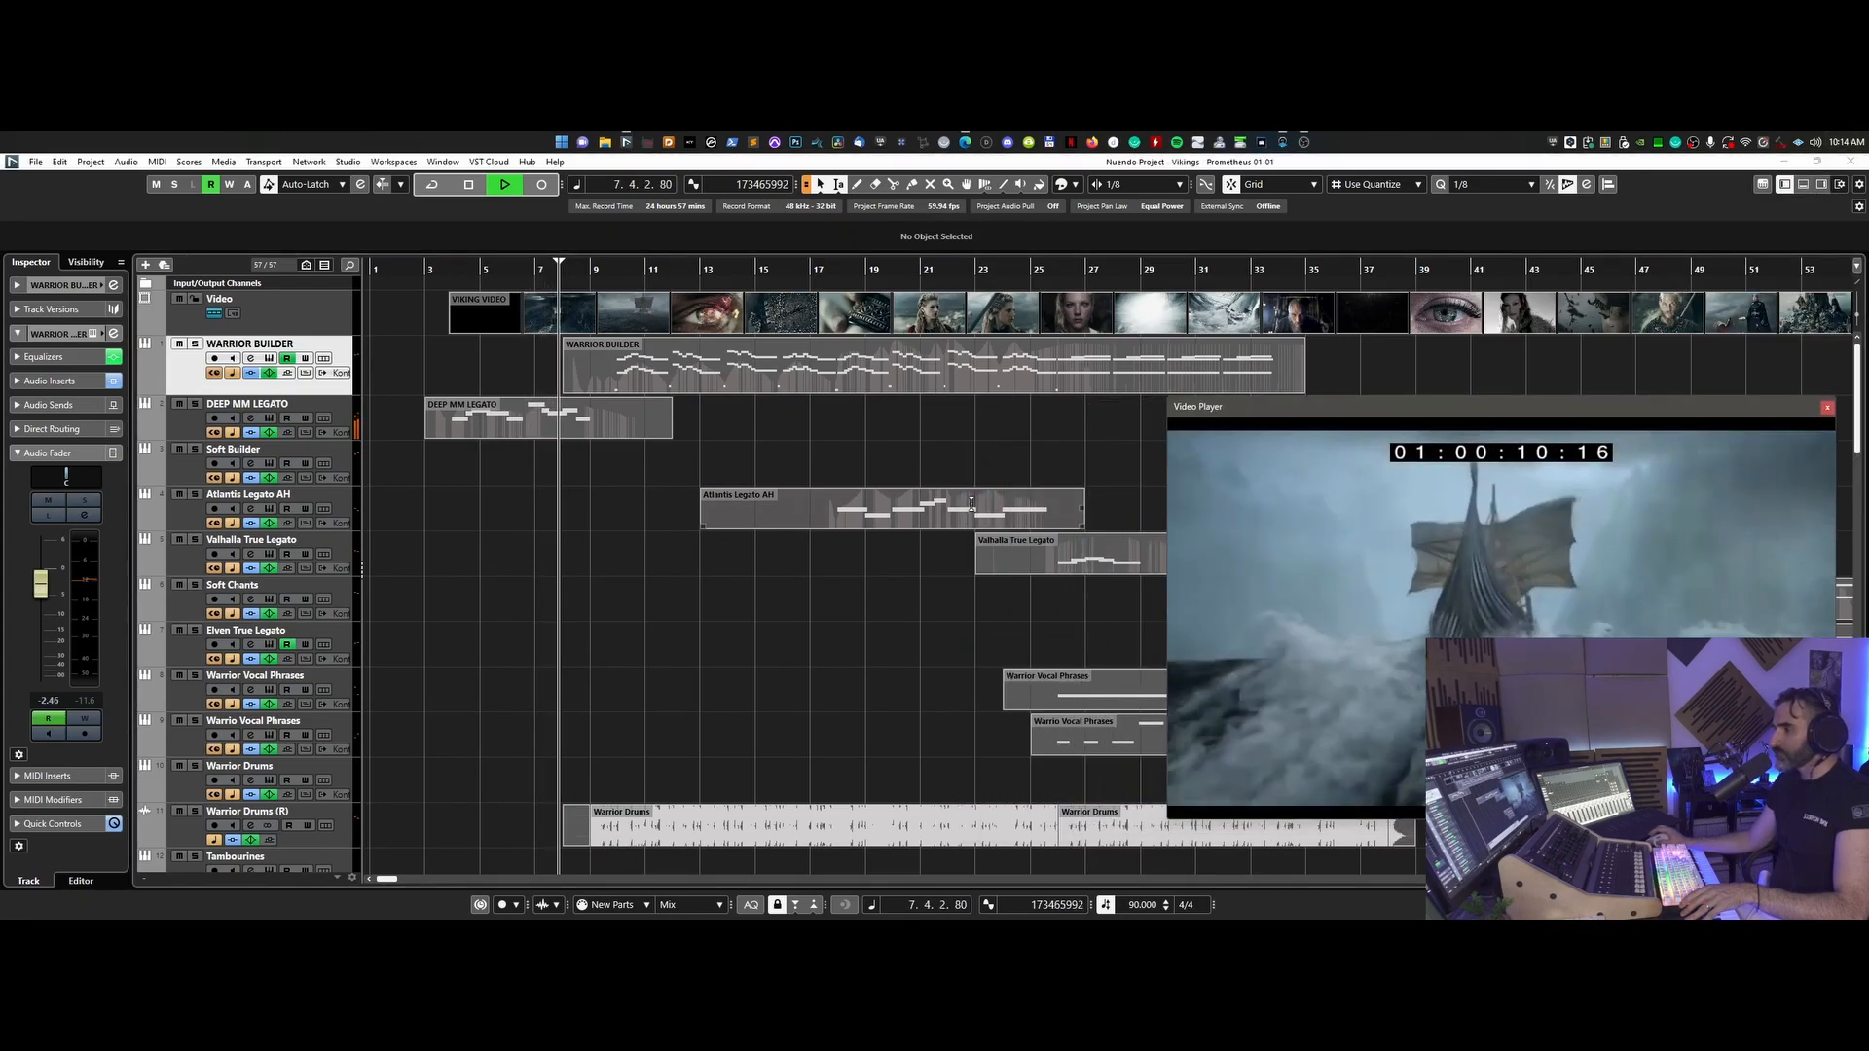
- Look through the instrument and SFX tracks during playback and return to the WARRIOR BUILDER track
scroll(973, 509, down, 5)
scroll(972, 507, down, 12)
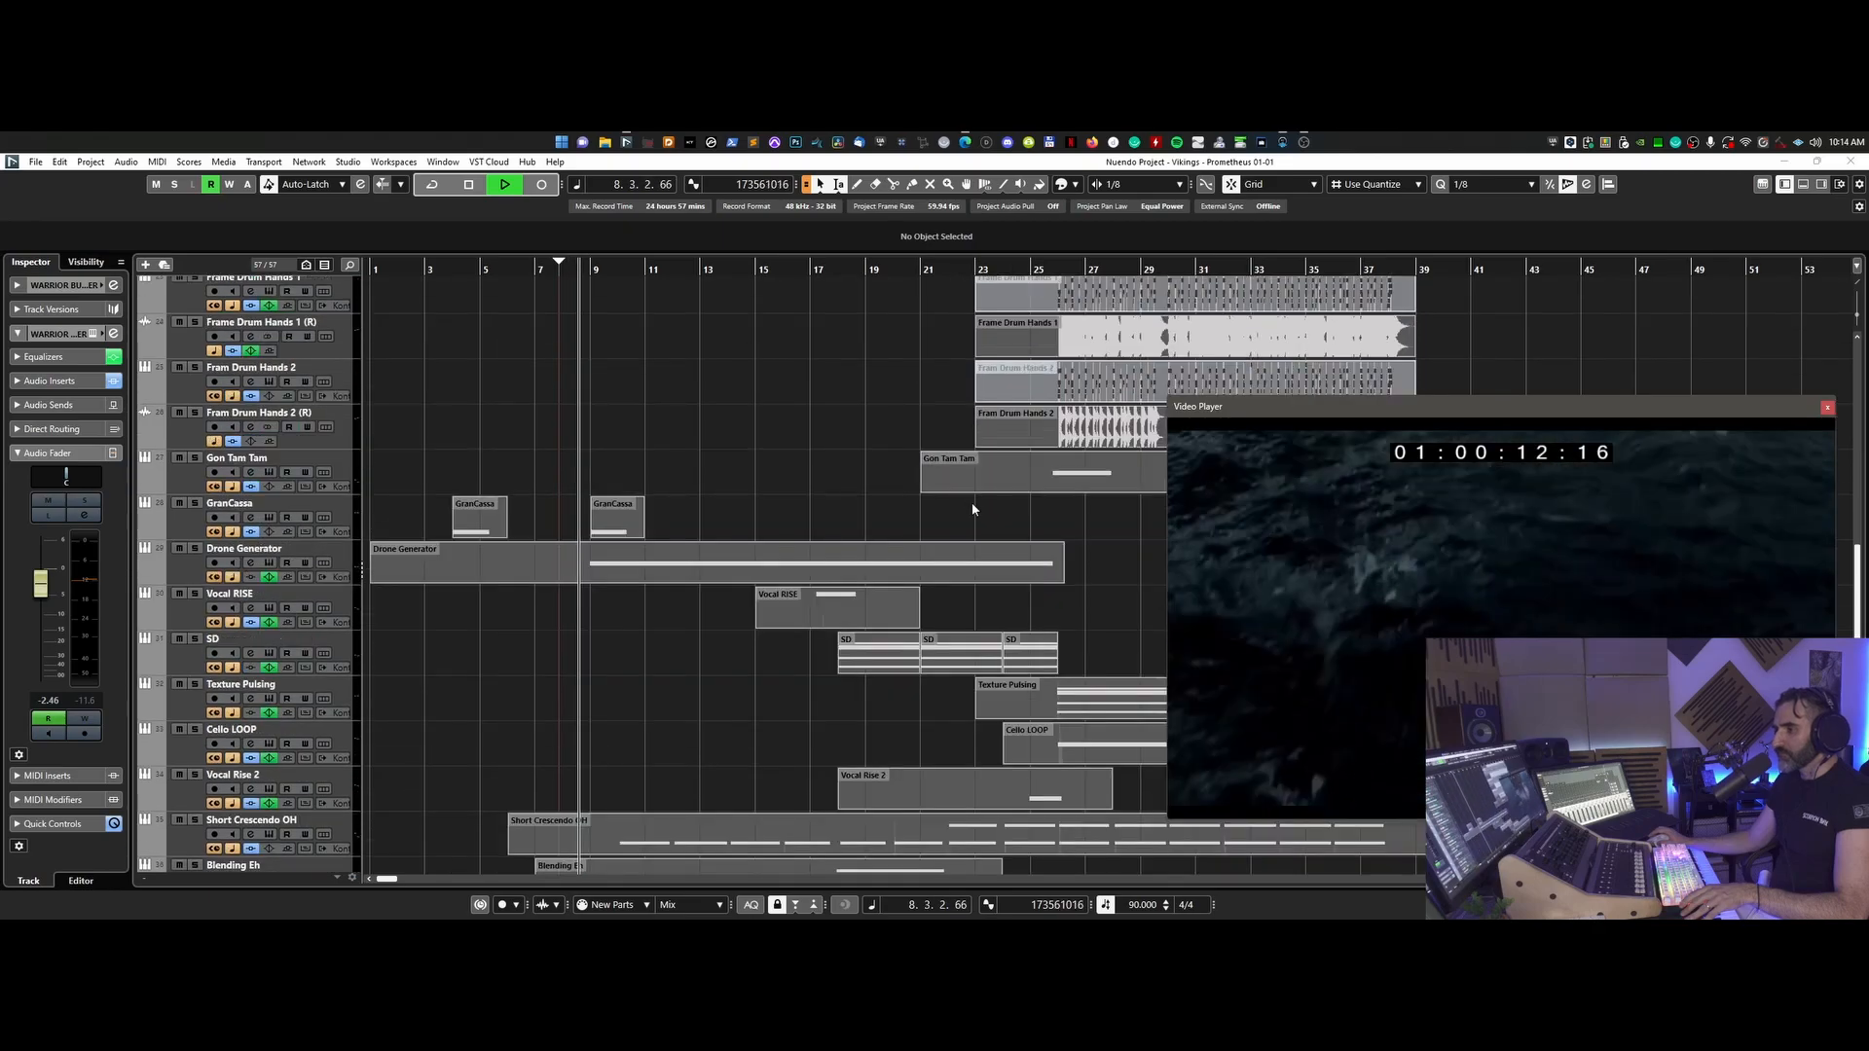
scroll(971, 503, down, 8)
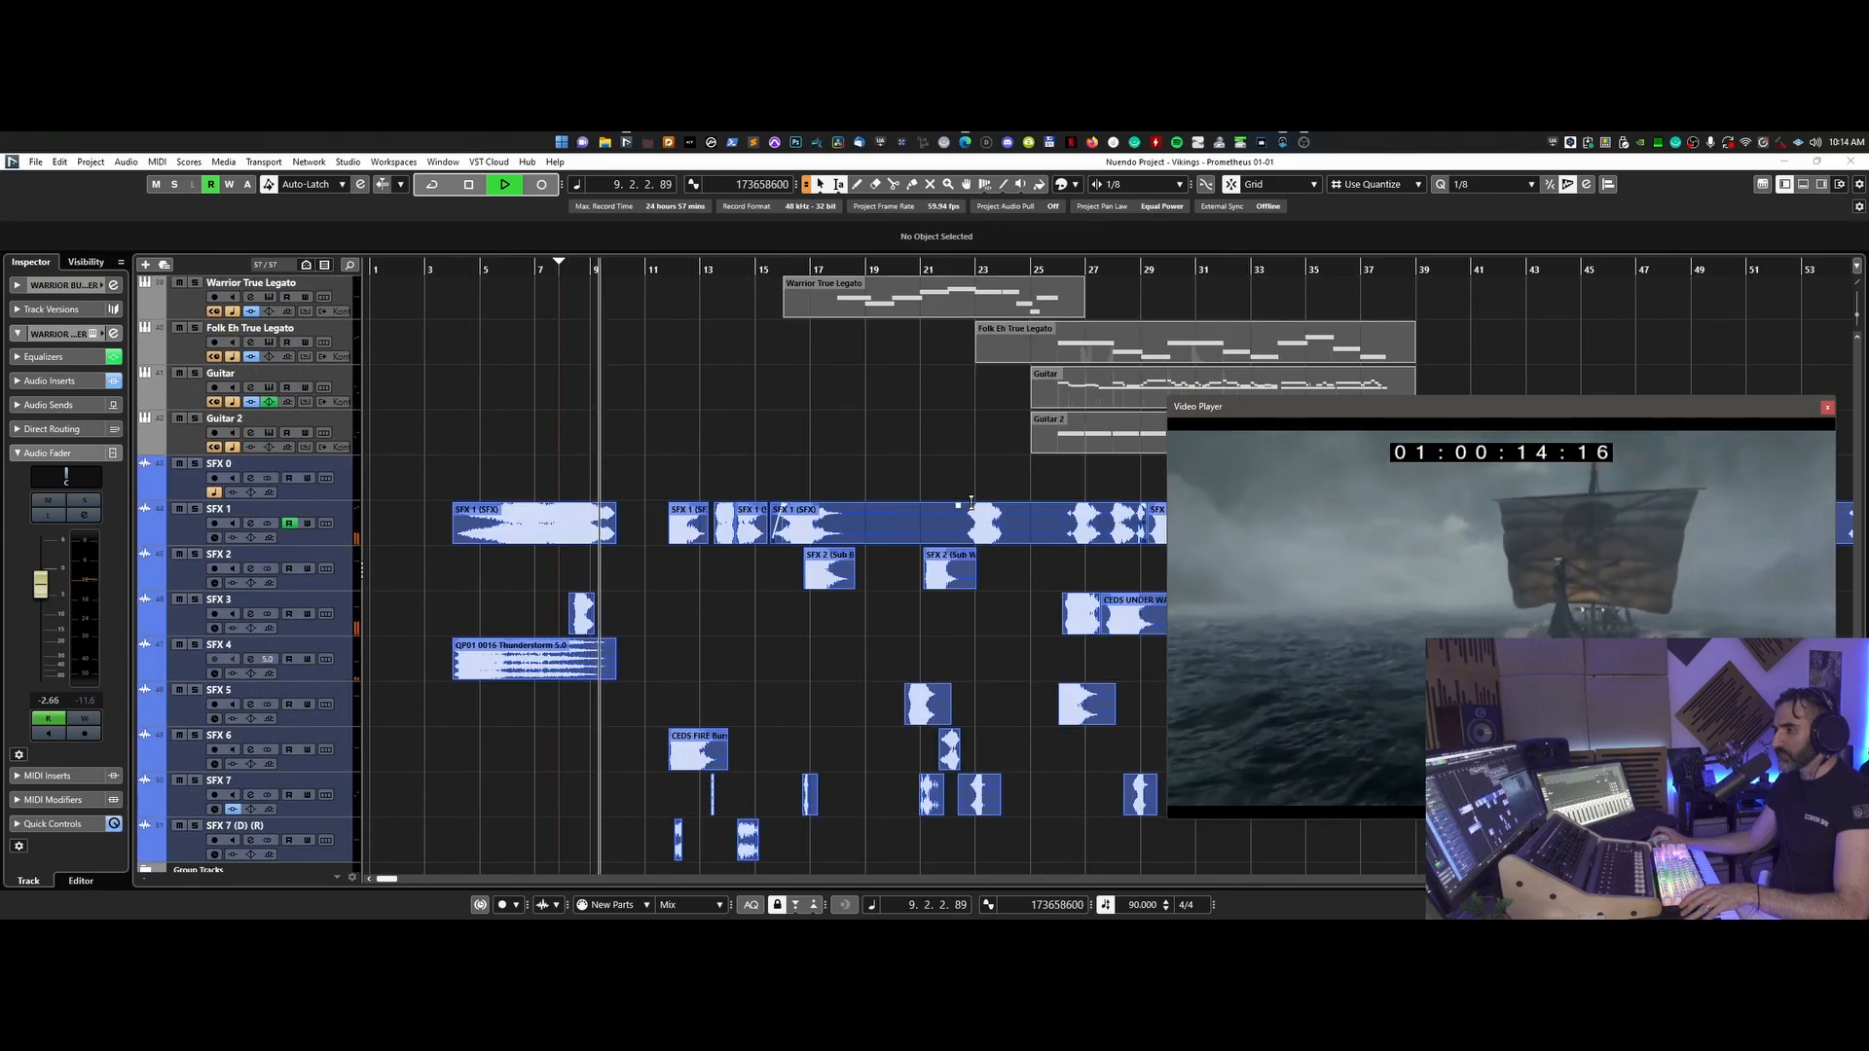
scroll(970, 501, up, 20)
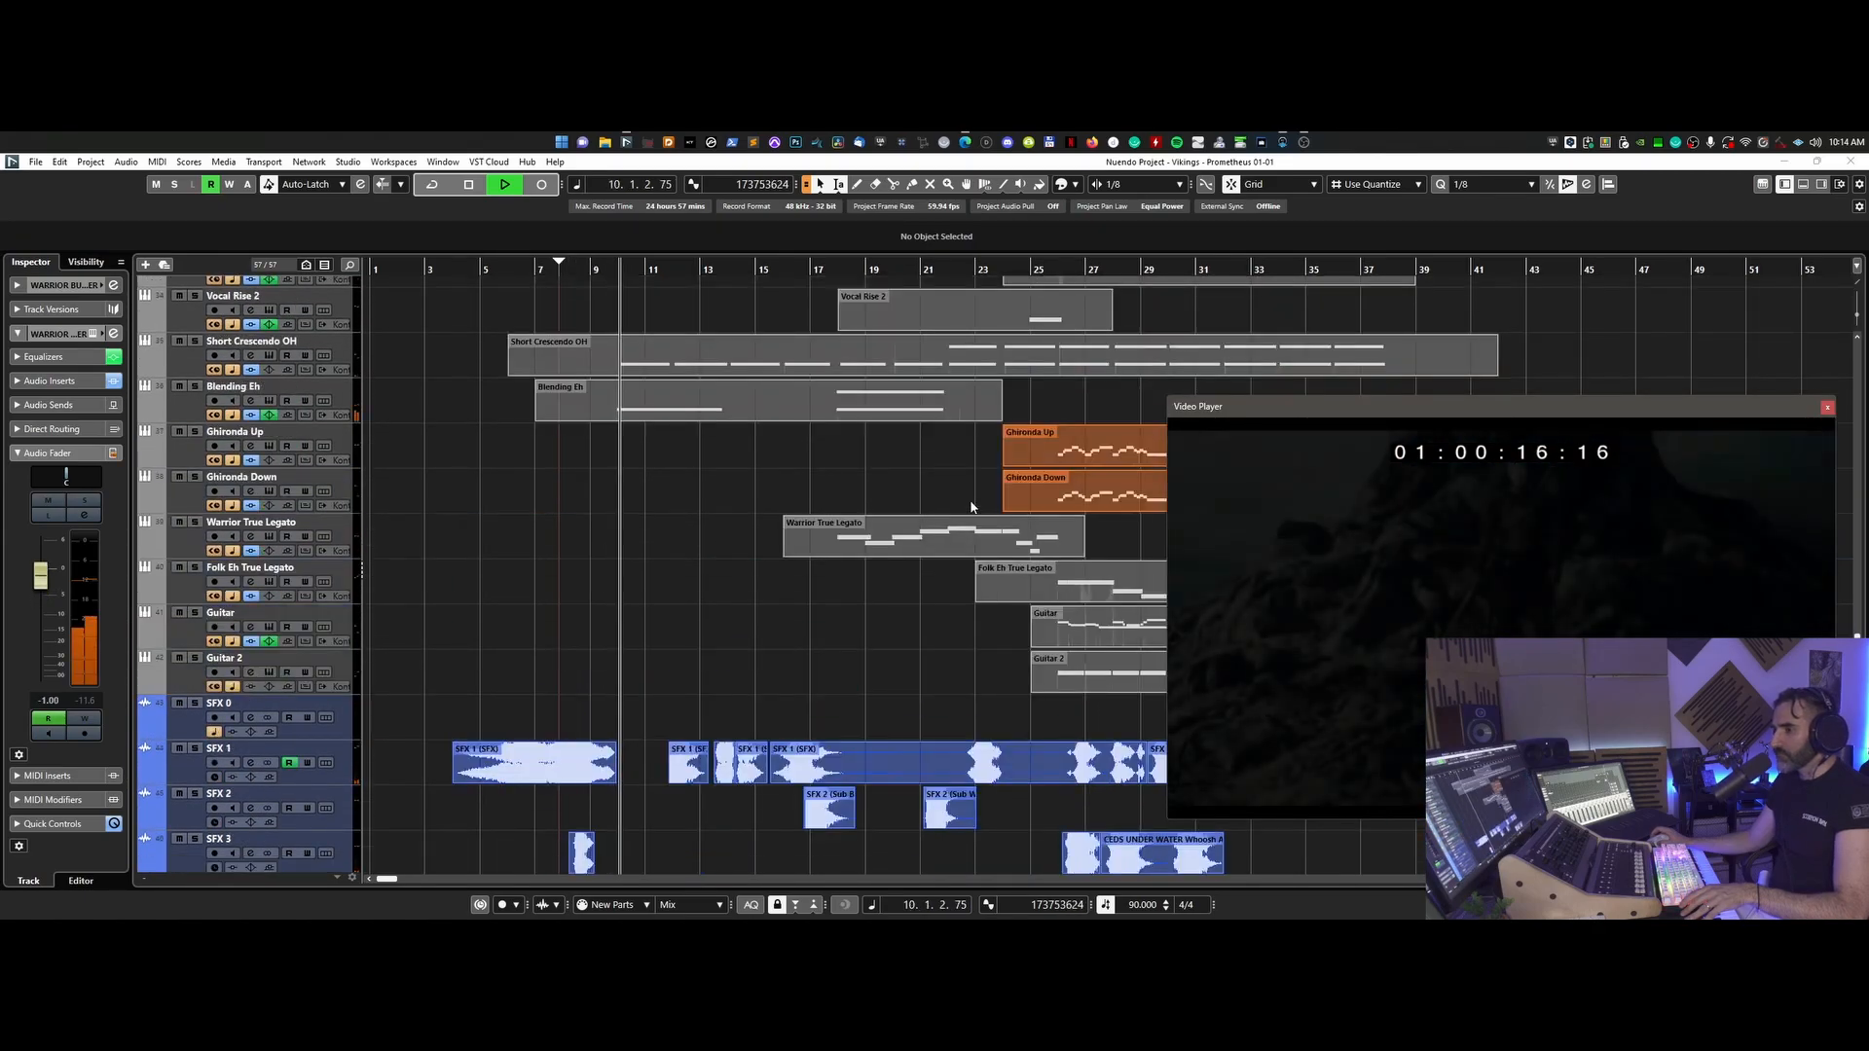
scroll(971, 505, up, 3)
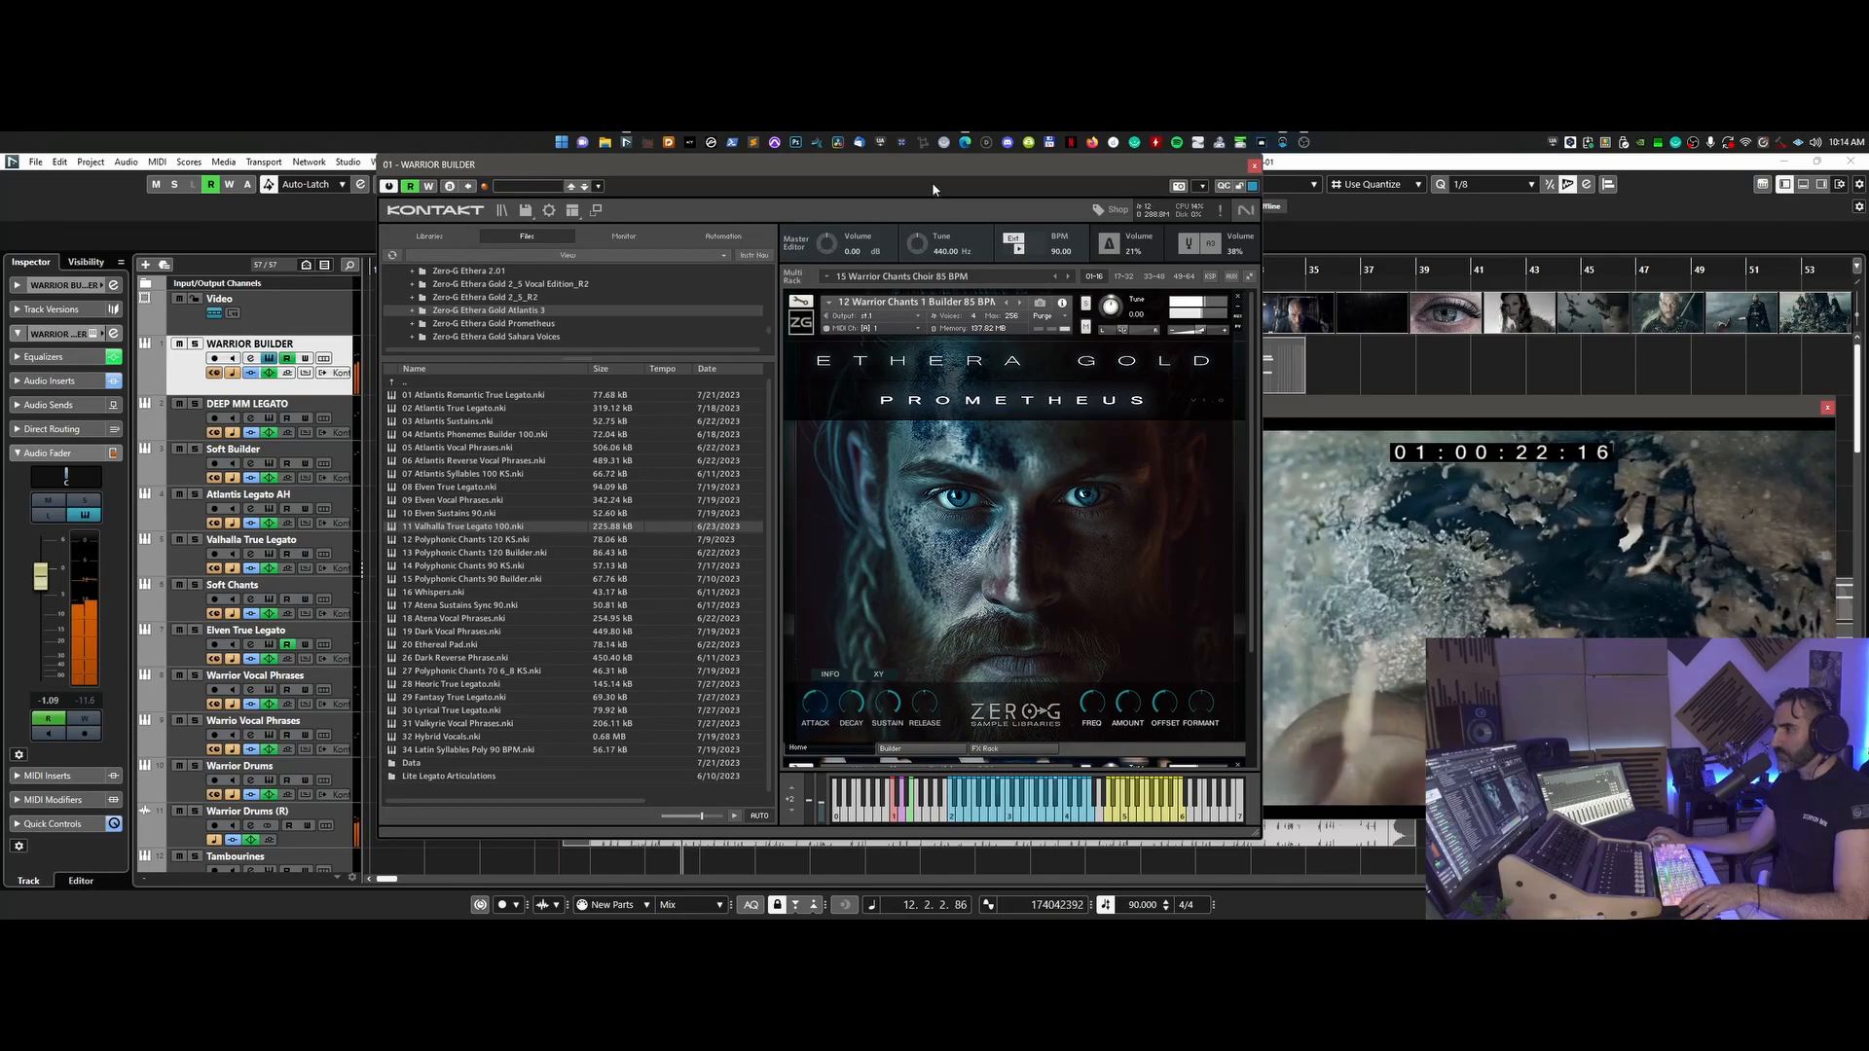
- Move the WARRIOR BUILDER track's Kontakt window clear of the video, then collapse its three Warrior Chants instruments and expand them again
drag(931, 183, 631, 182)
click(507, 327)
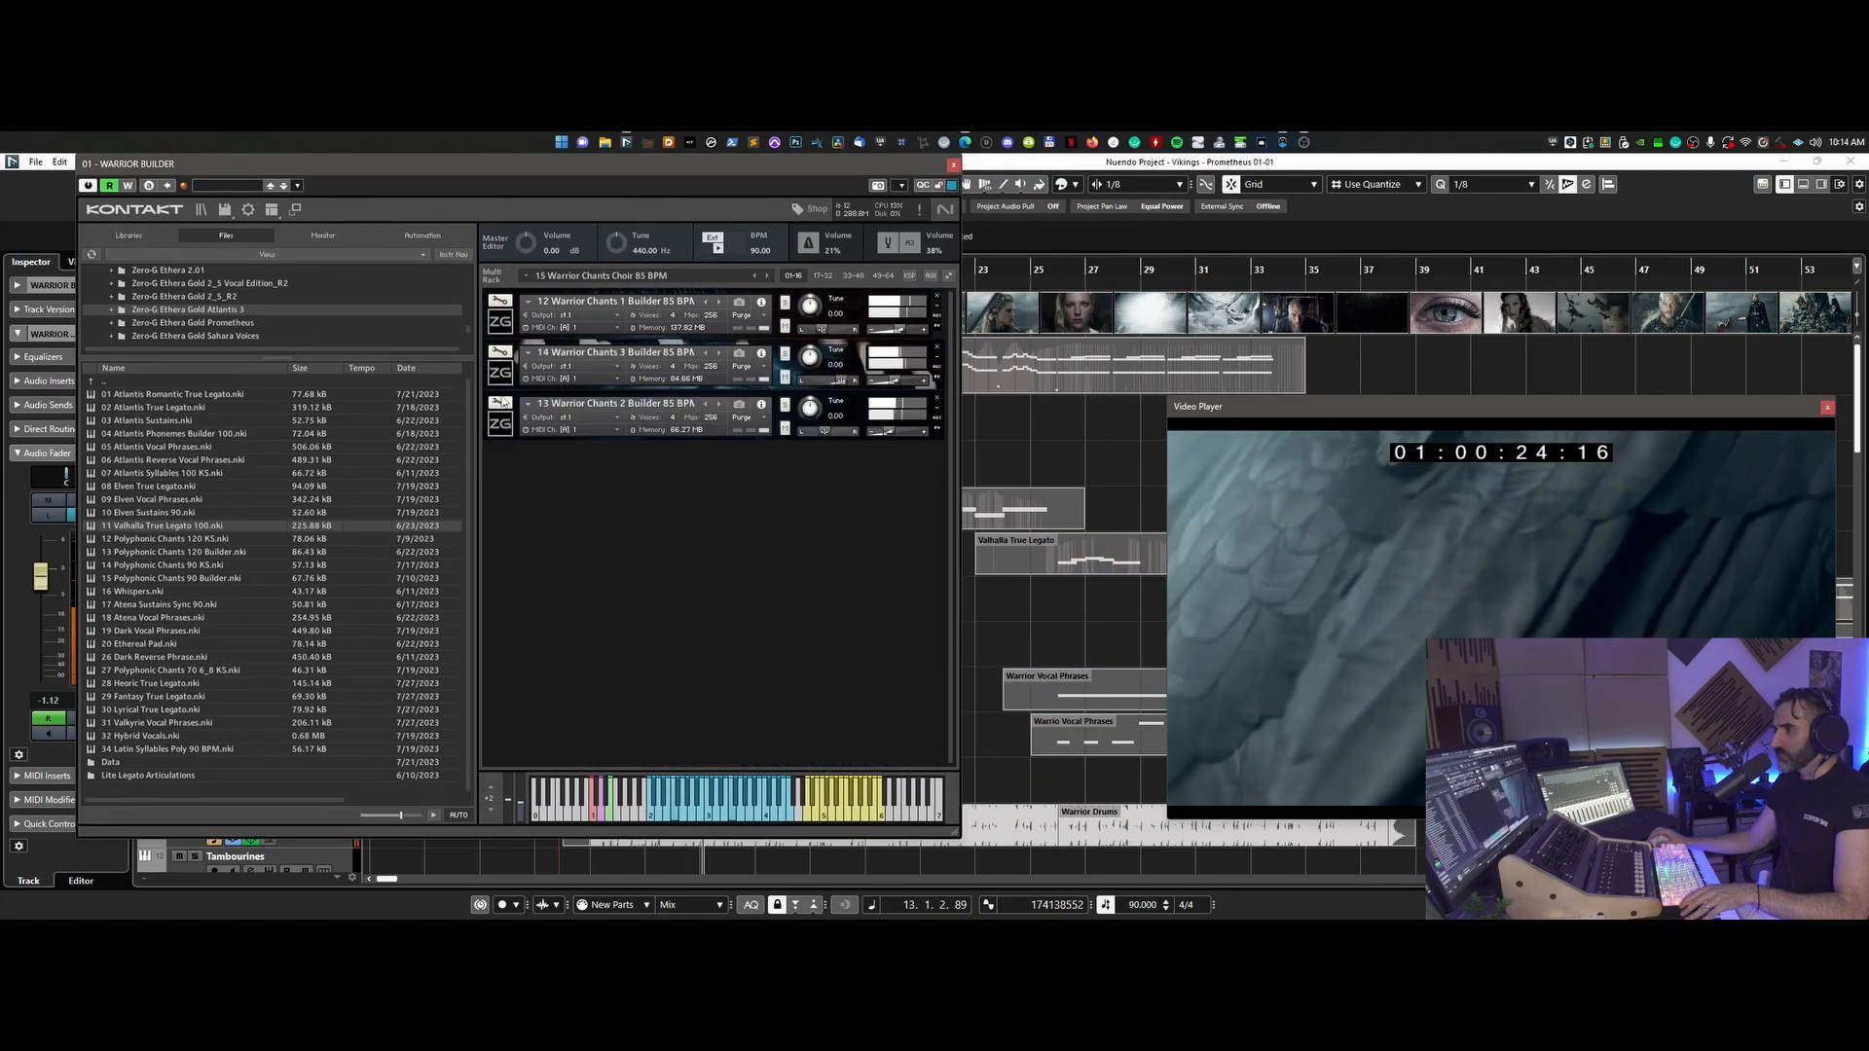
click(505, 431)
click(499, 351)
click(501, 303)
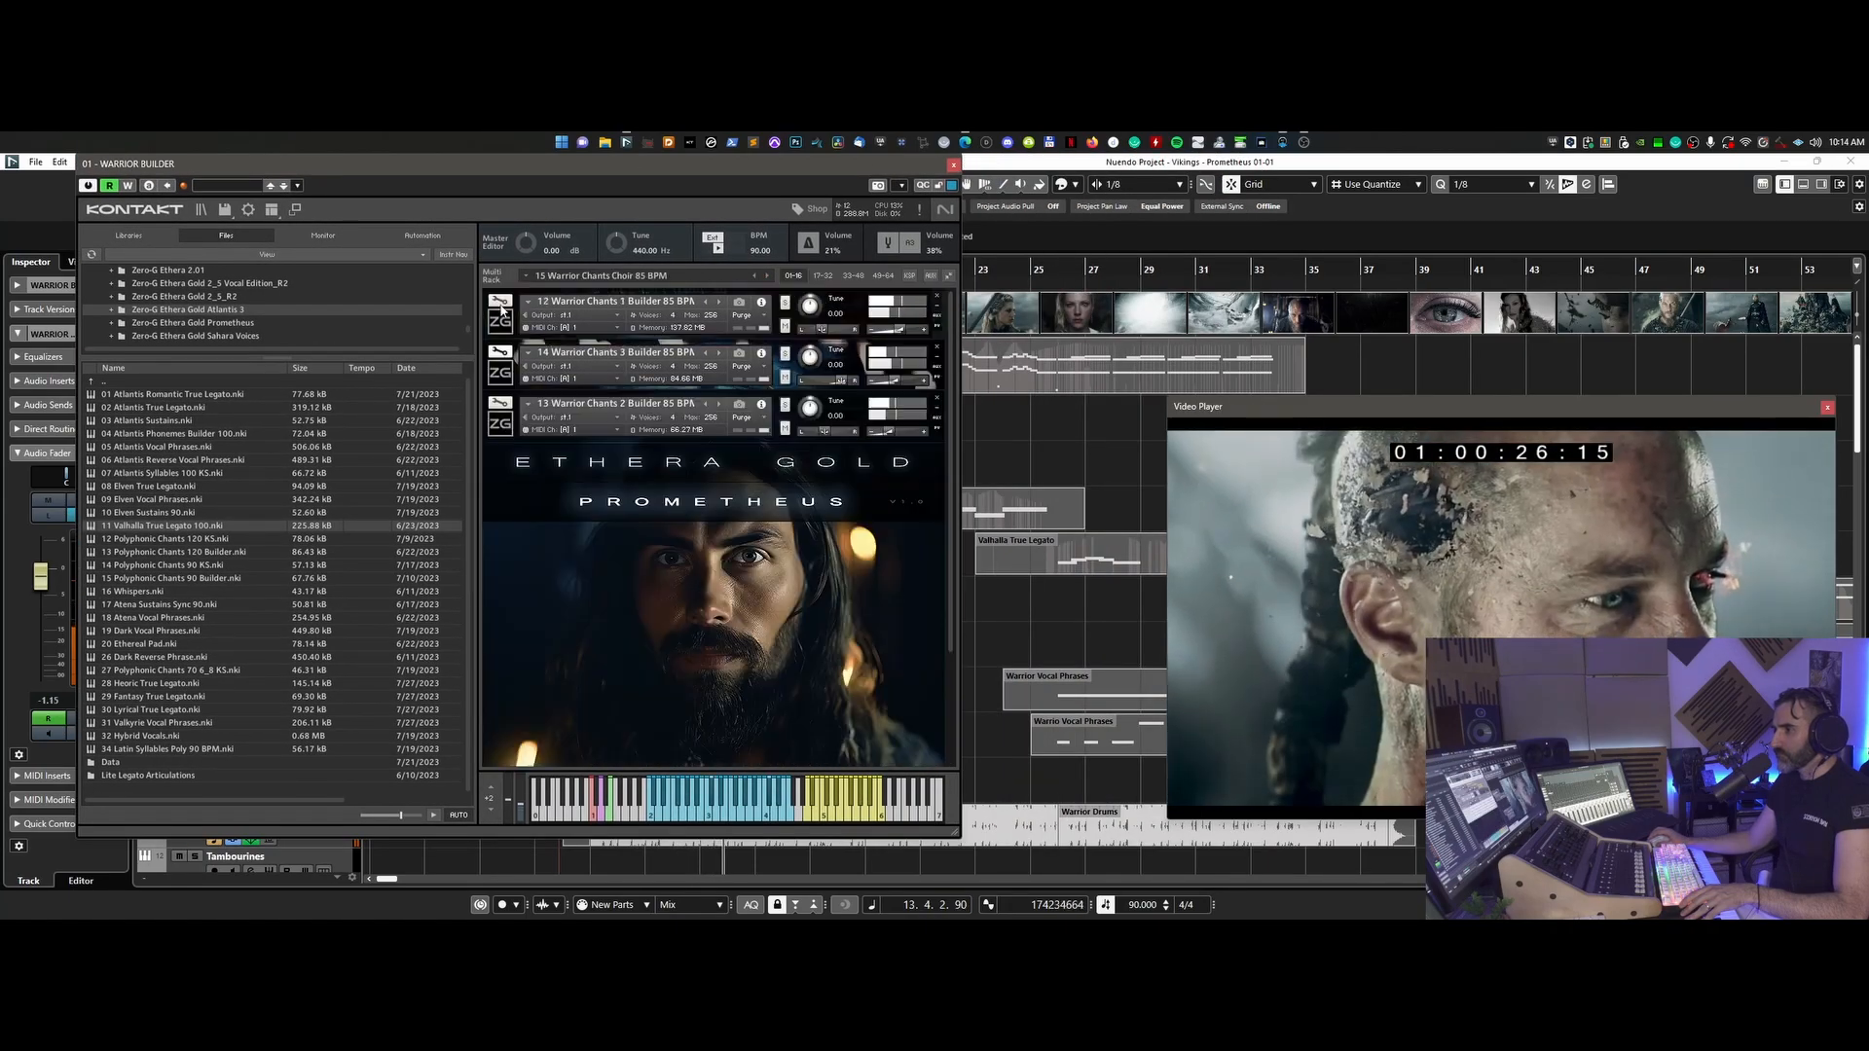
scroll(496, 324, down, 2)
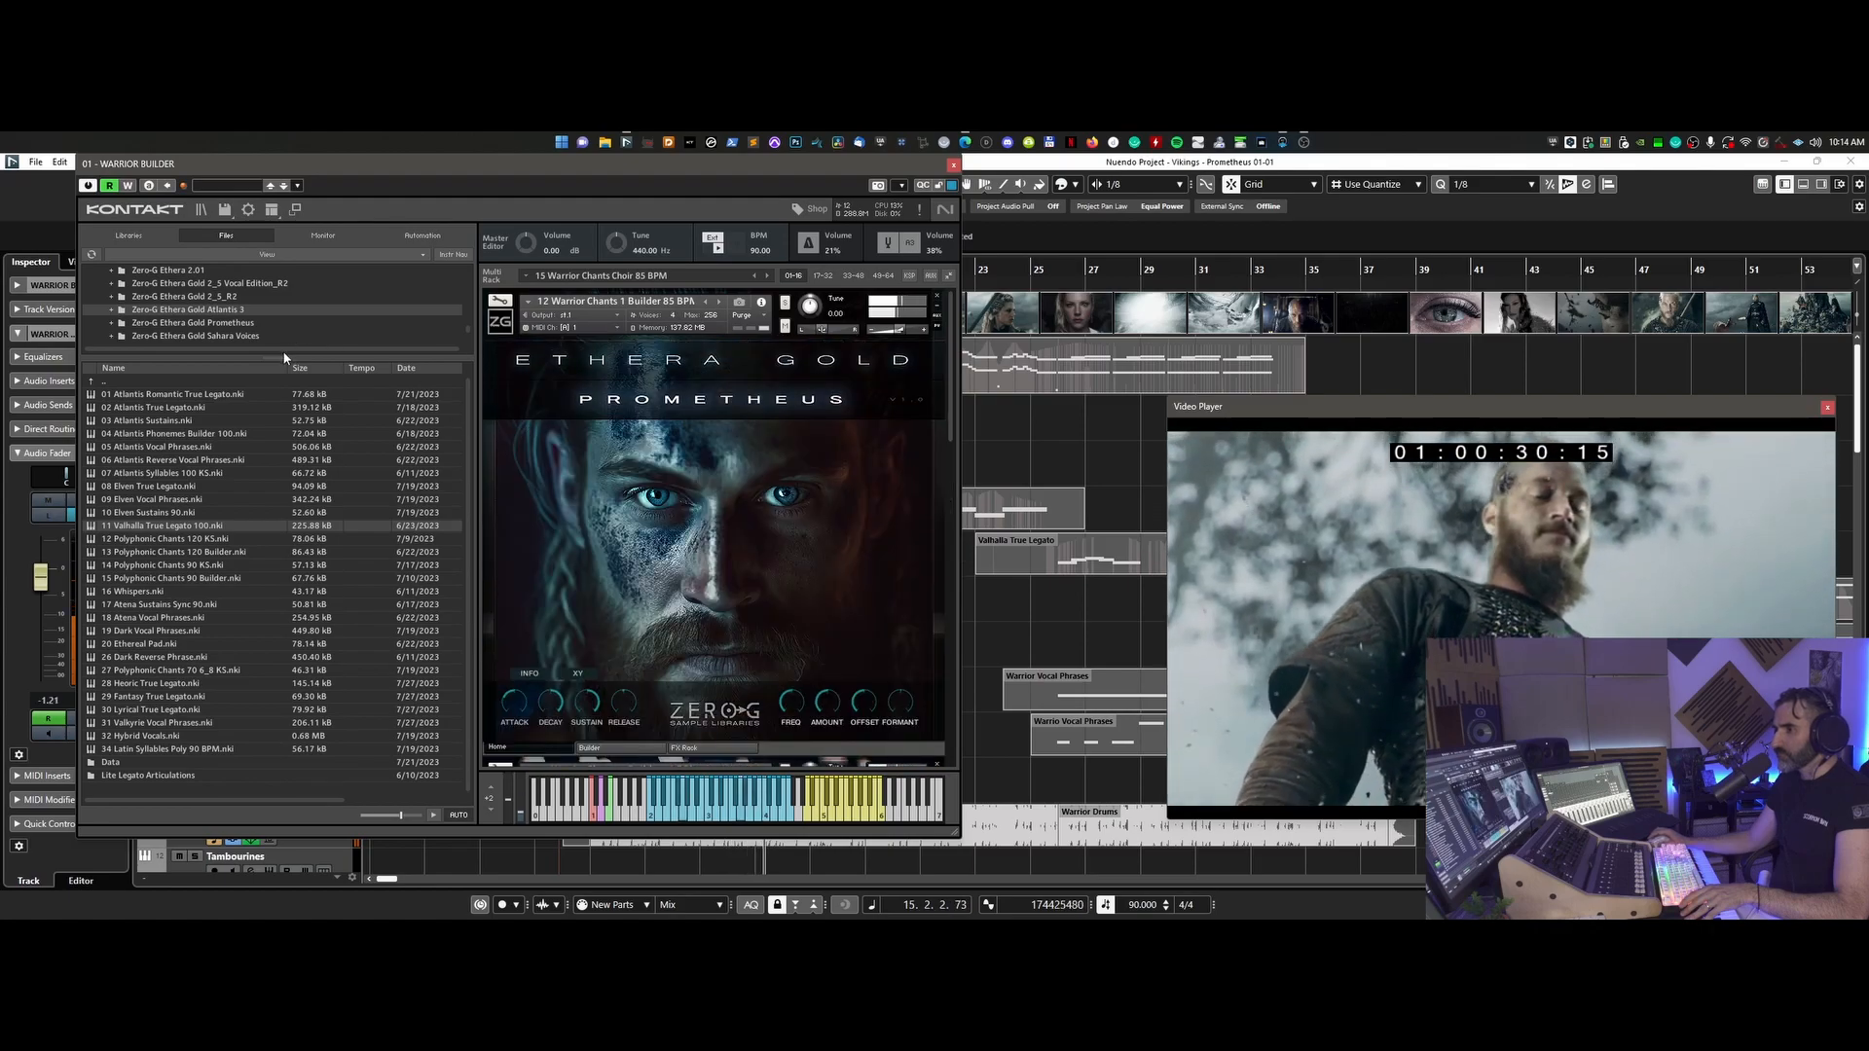
- Shrink the Kontakt folder tree to lengthen the file list, and show the contents of the Zero-G Ethera Gold Prometheus folder
drag(281, 357, 264, 301)
click(244, 324)
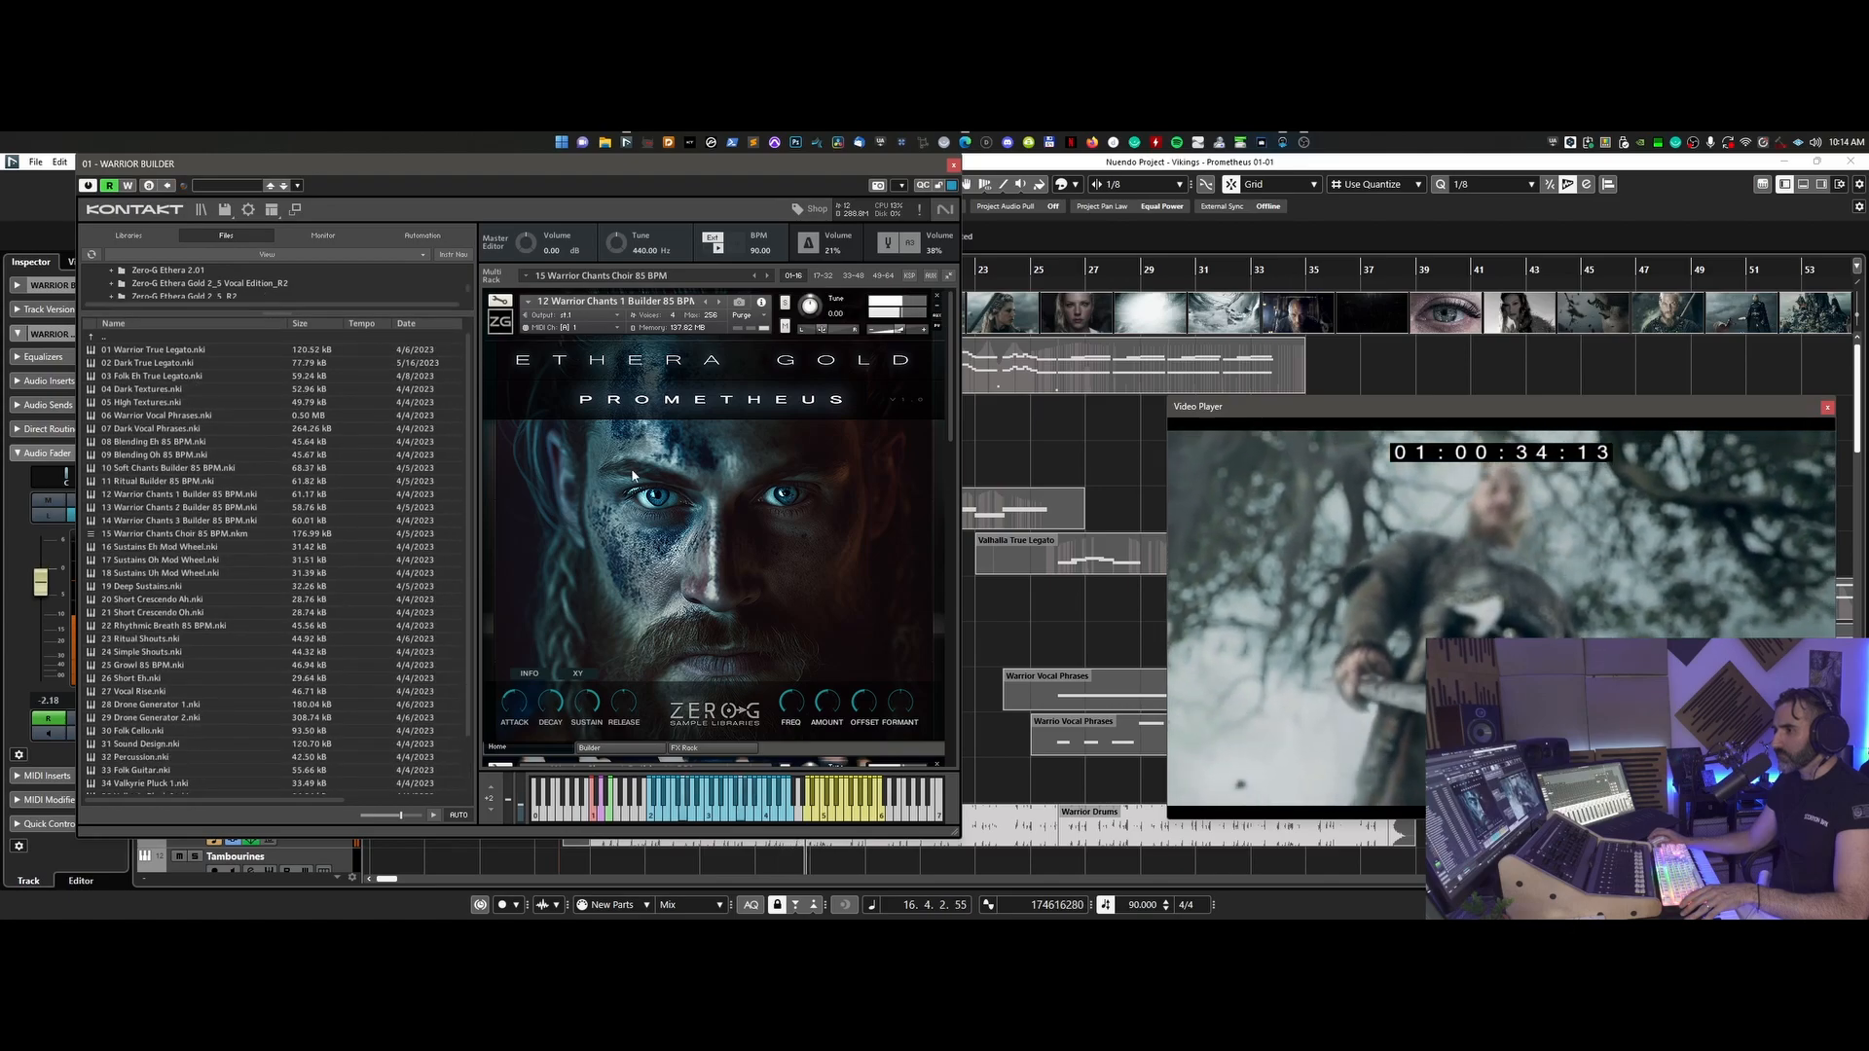
scroll(321, 282, down, 3)
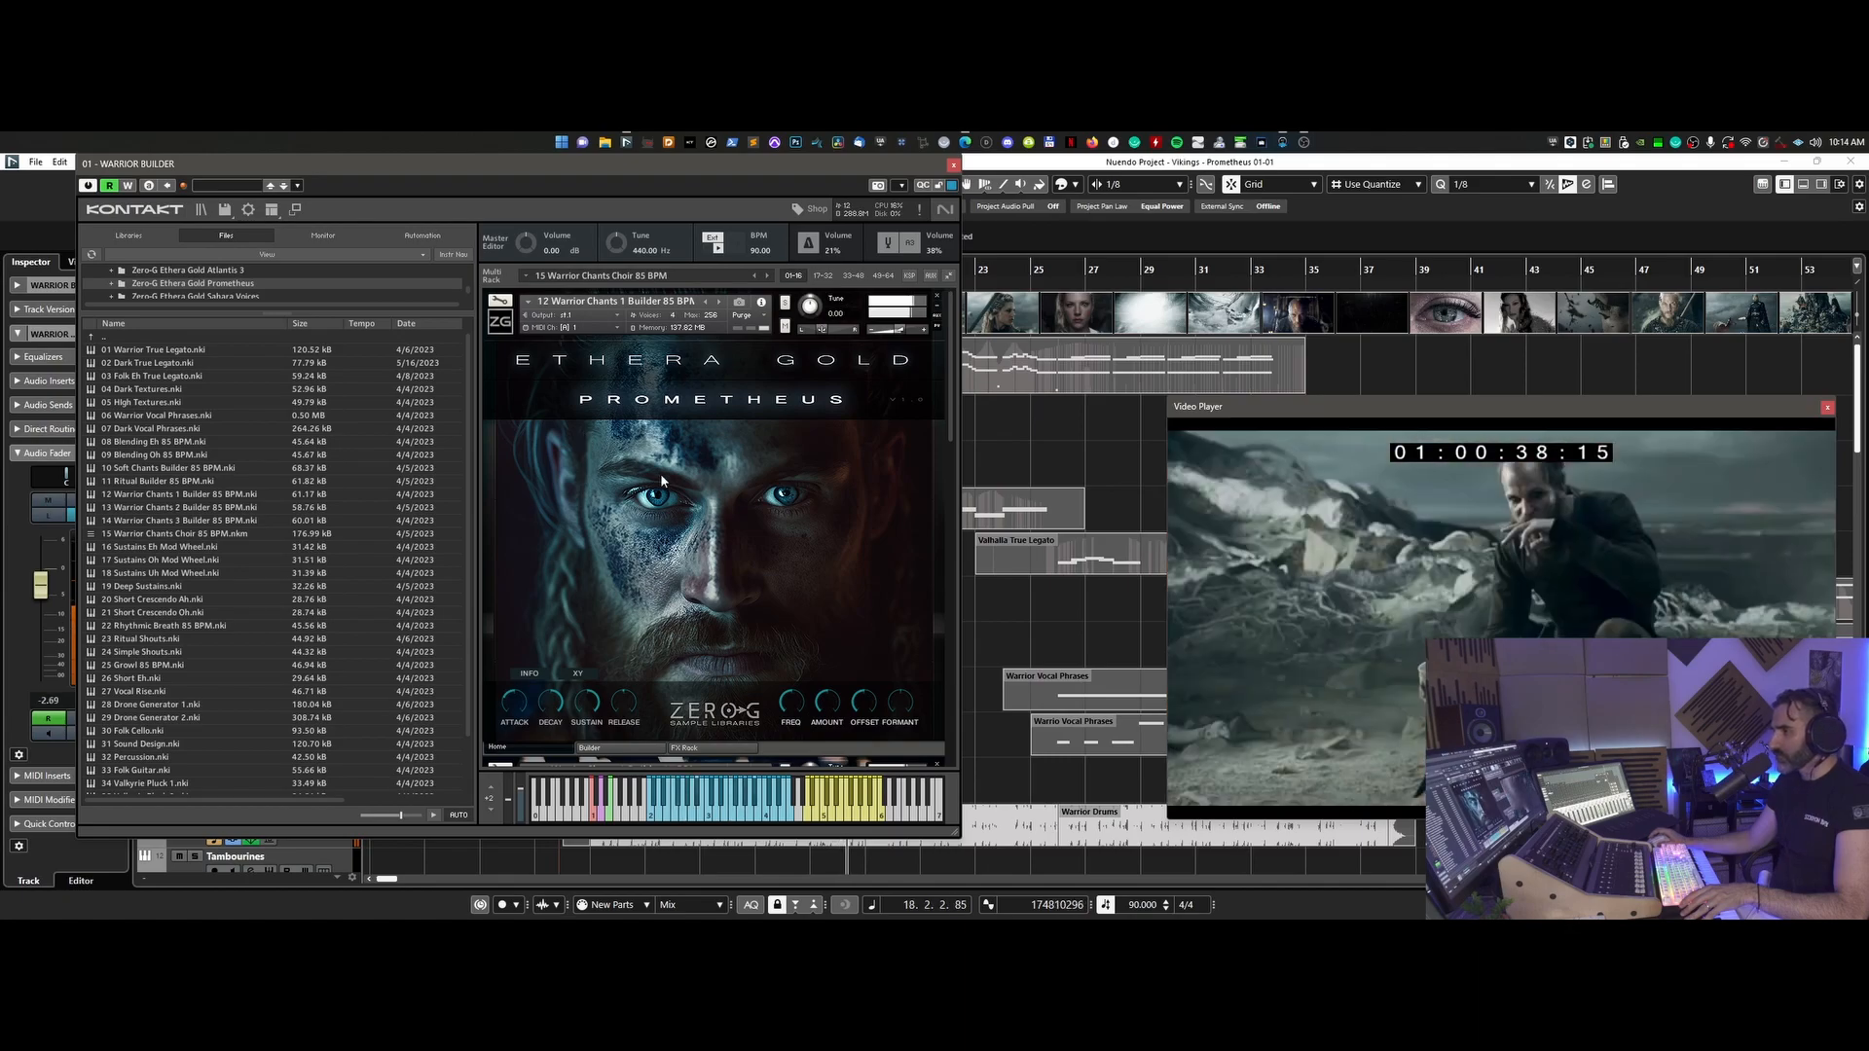
- Examine the three Warrior Chants instruments in the rack and show the Phrase Builder page of Warrior Chants 1 Builder
scroll(660, 473, down, 6)
scroll(656, 484, down, 6)
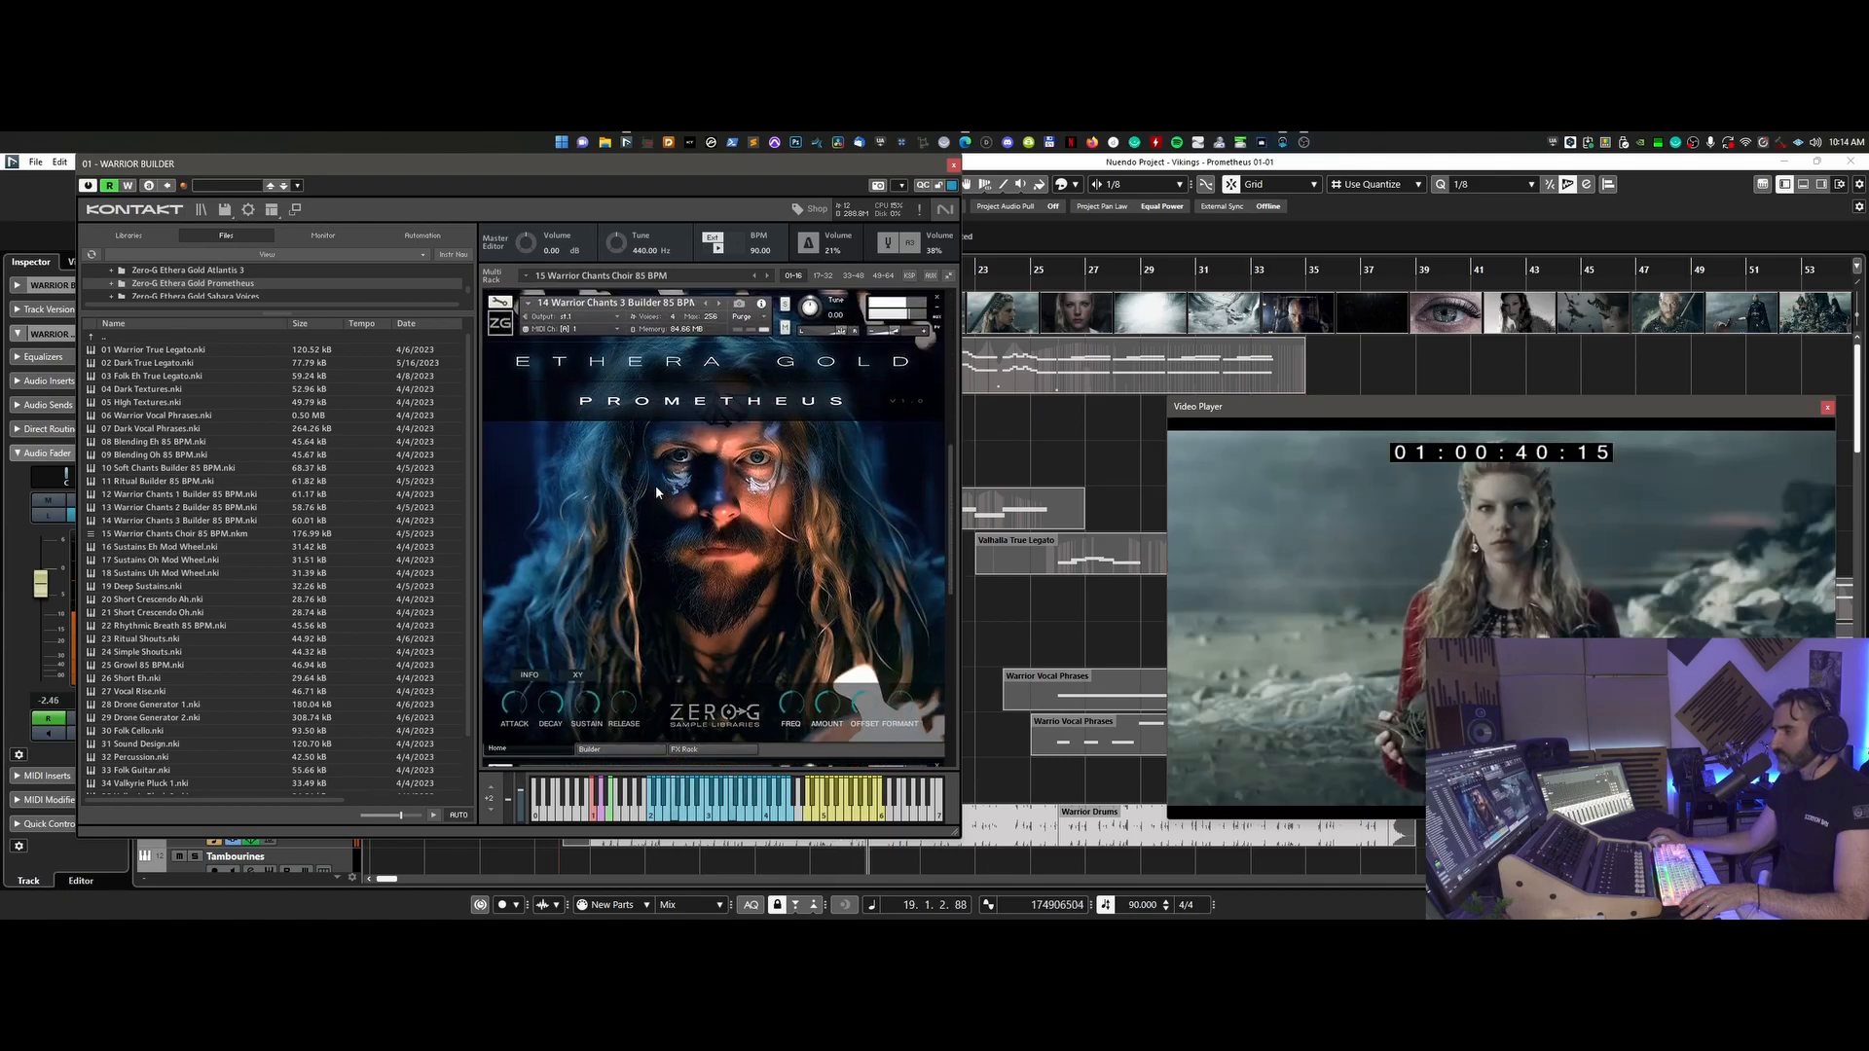
scroll(656, 484, down, 6)
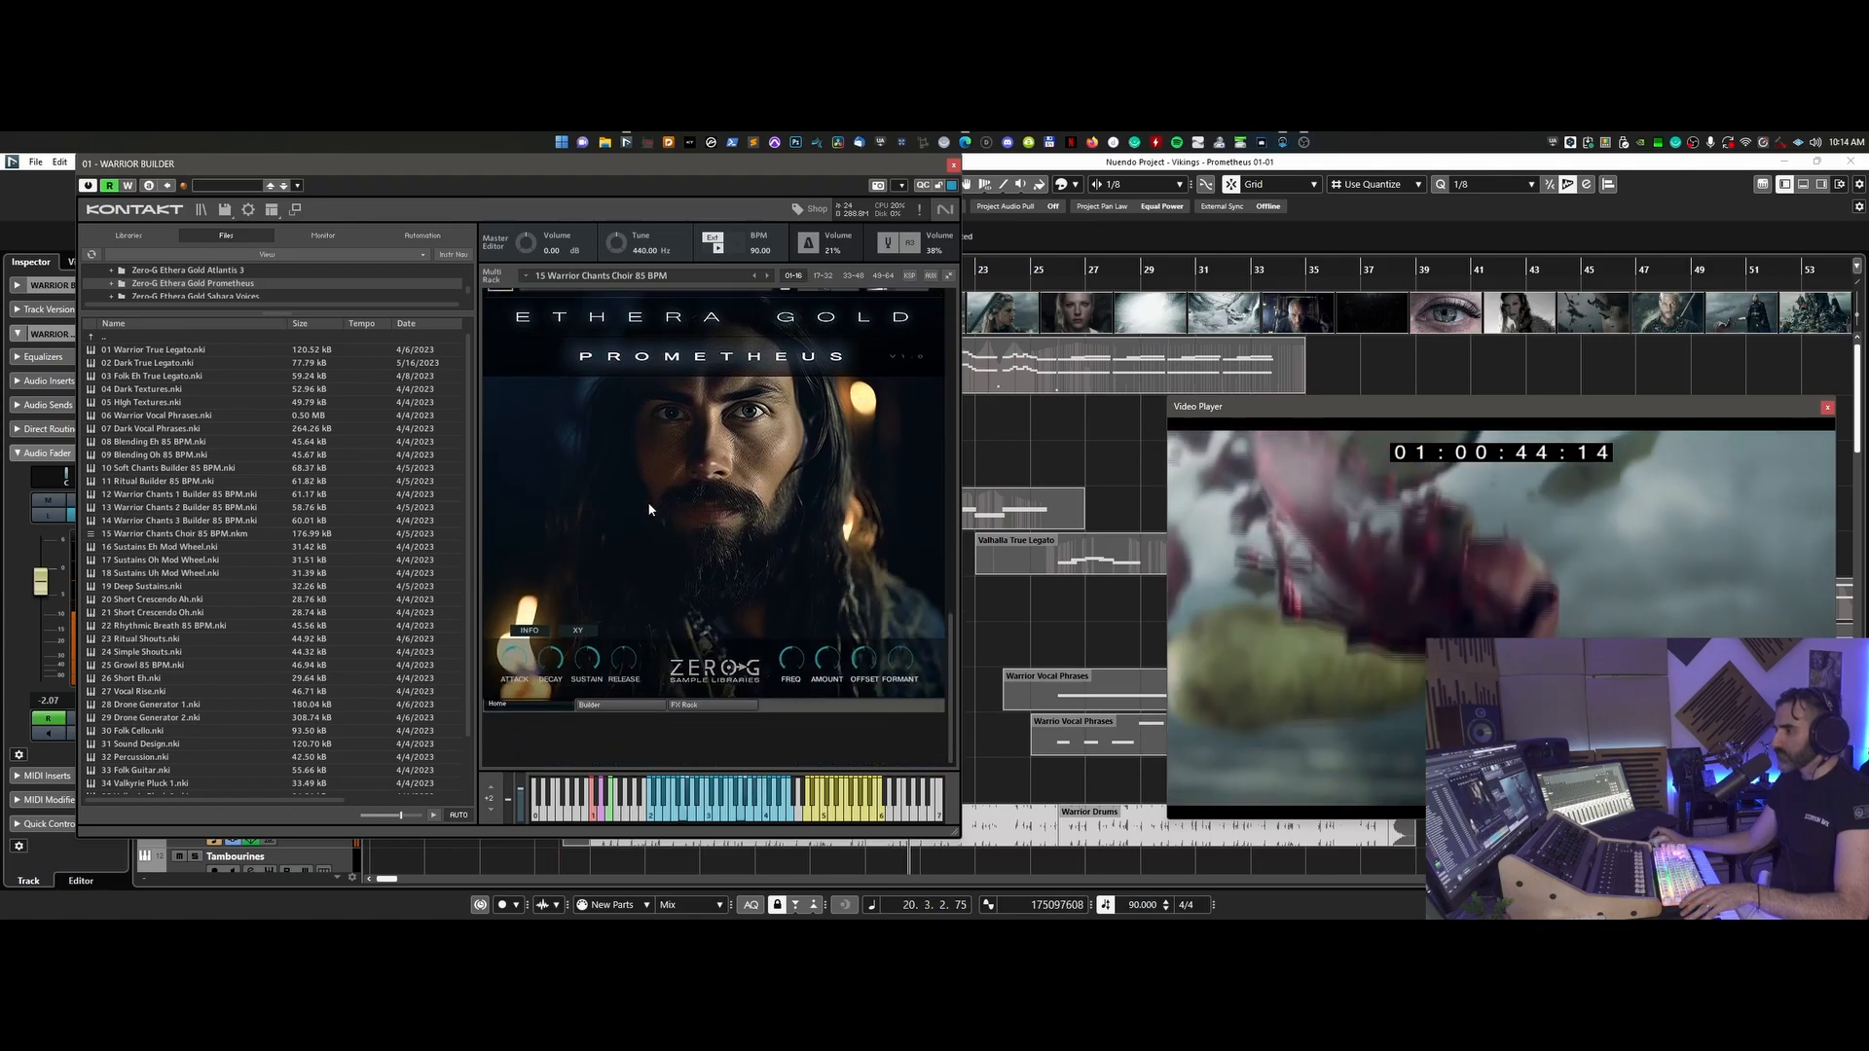
scroll(646, 500, down, 6)
scroll(645, 515, up, 5)
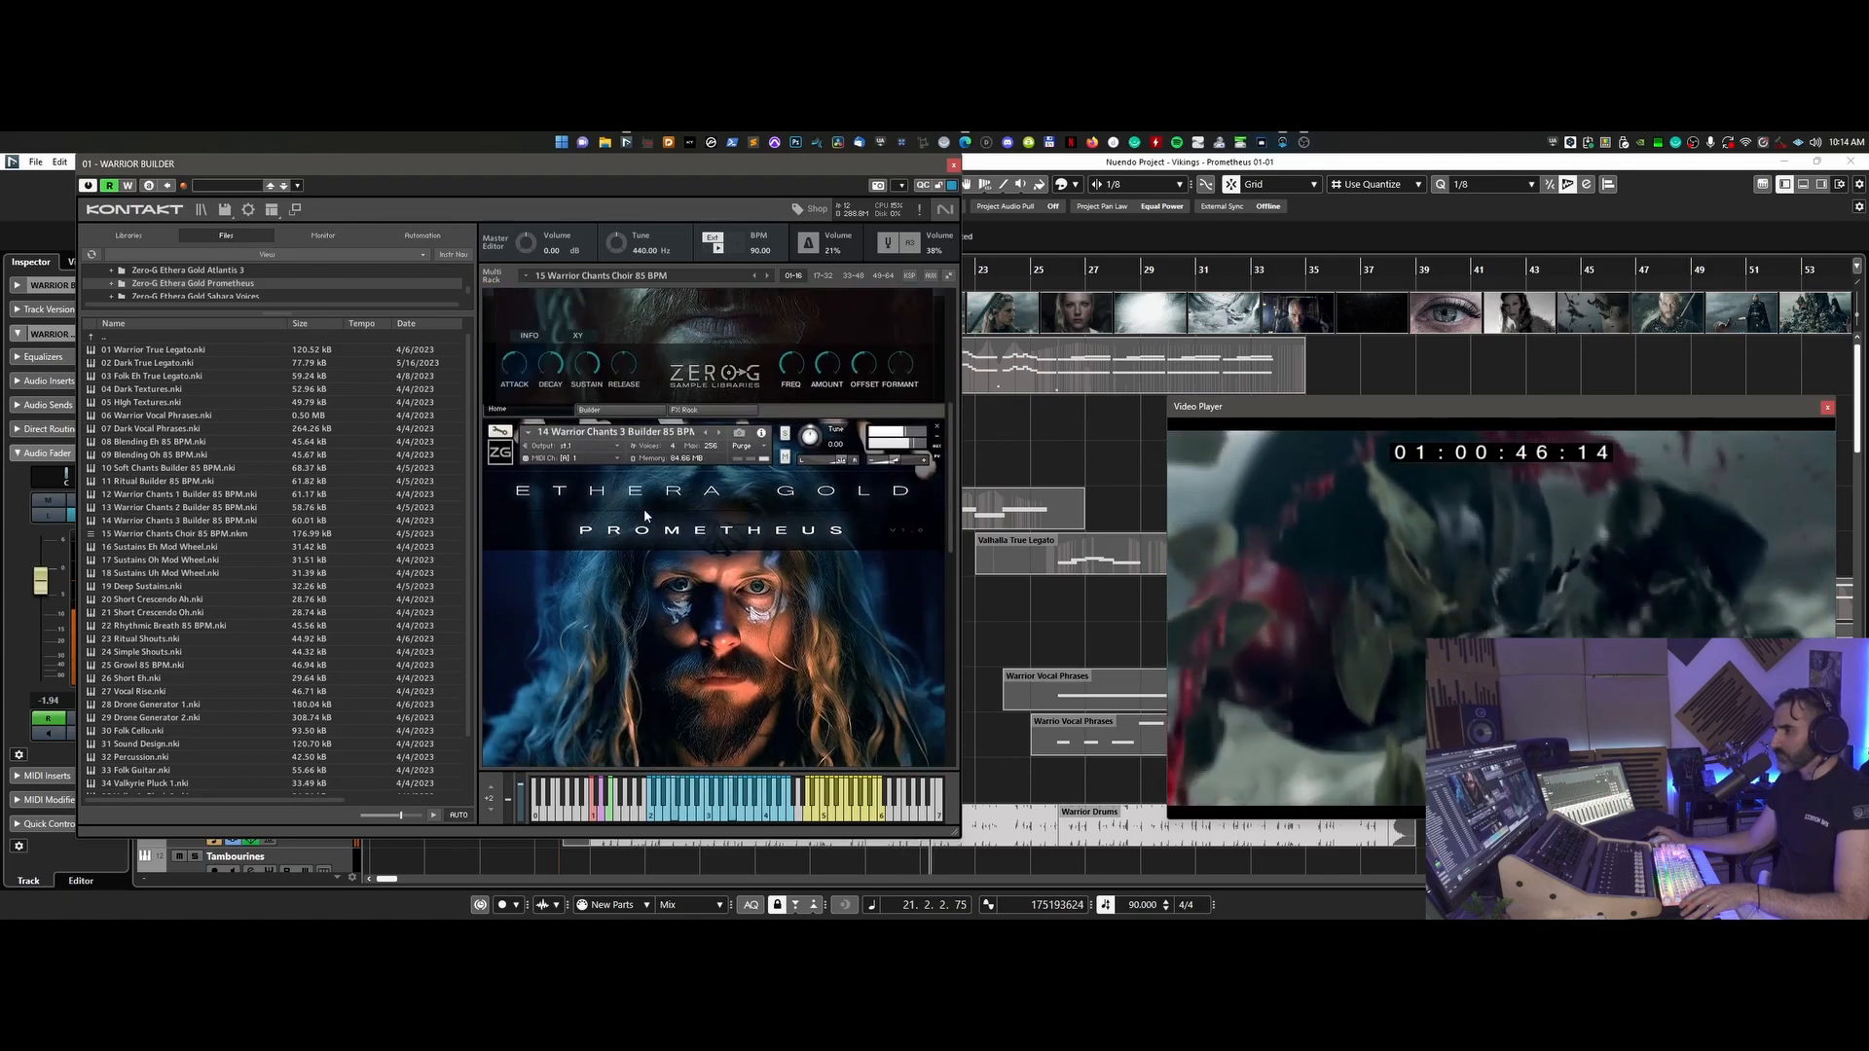
scroll(642, 520, down, 1)
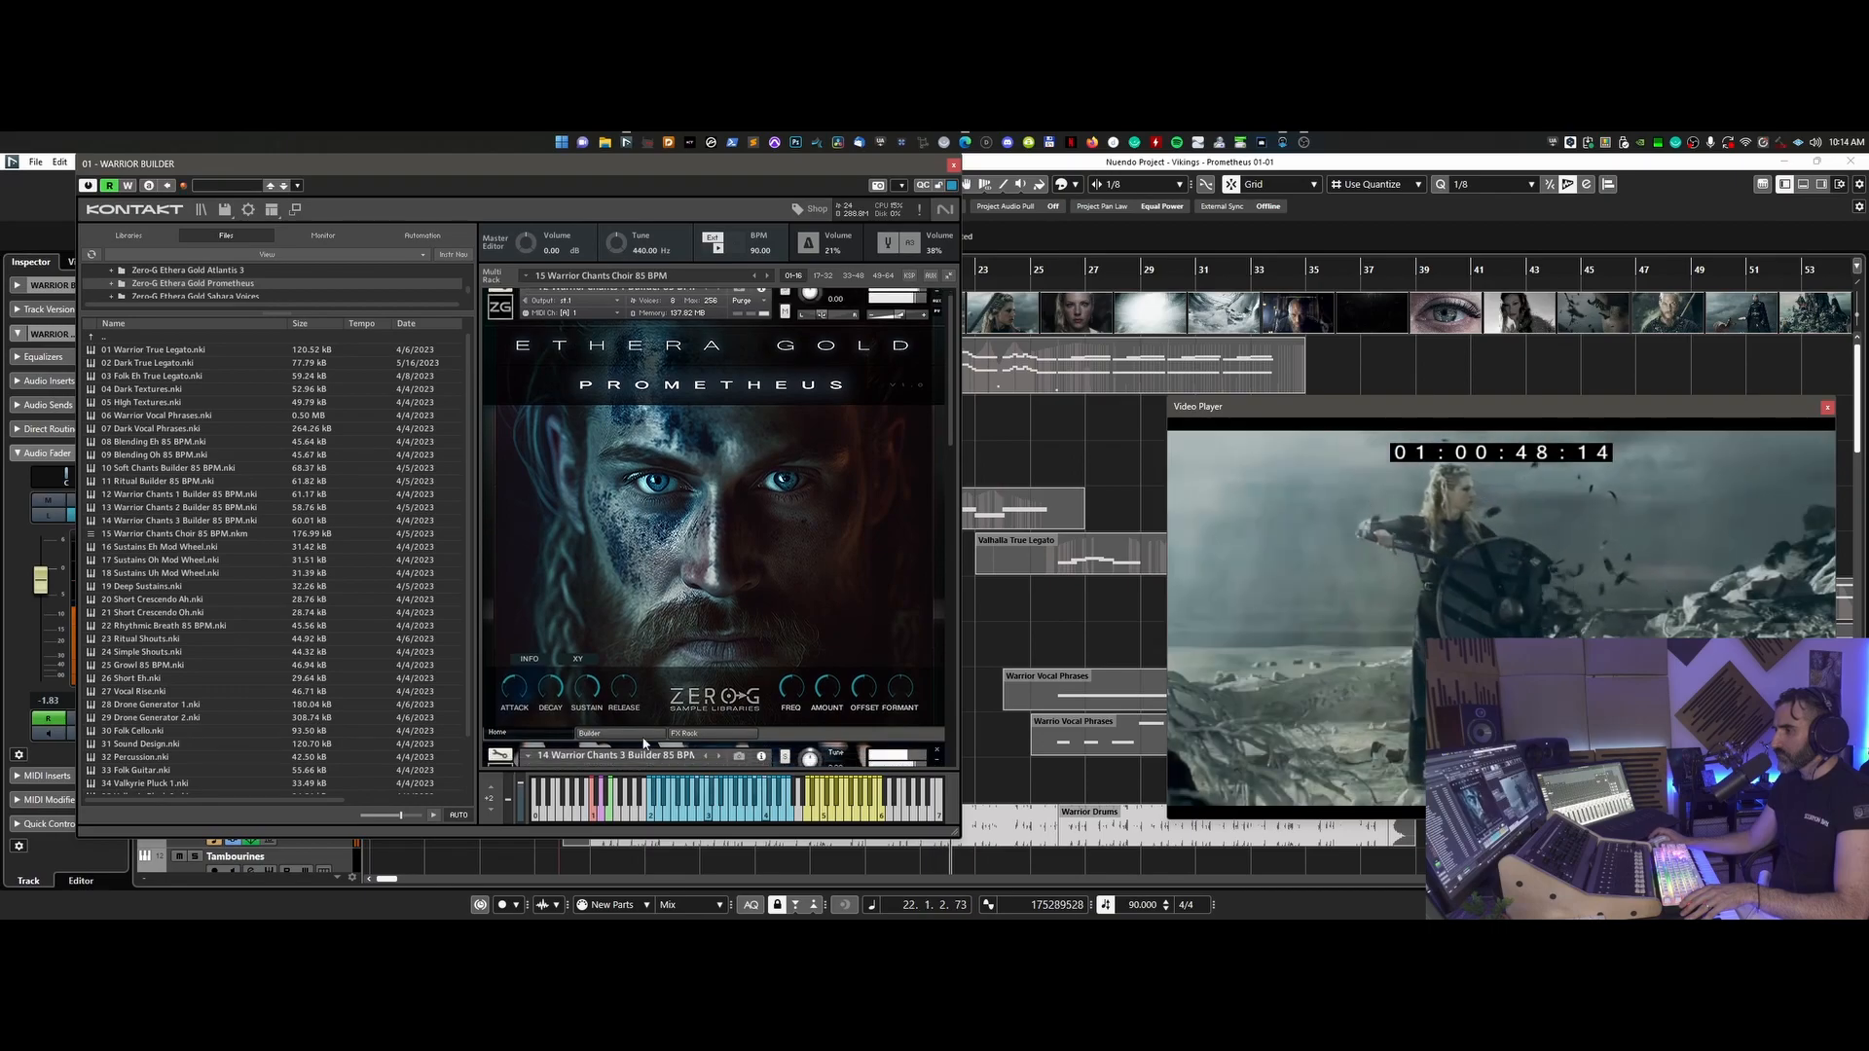
click(629, 736)
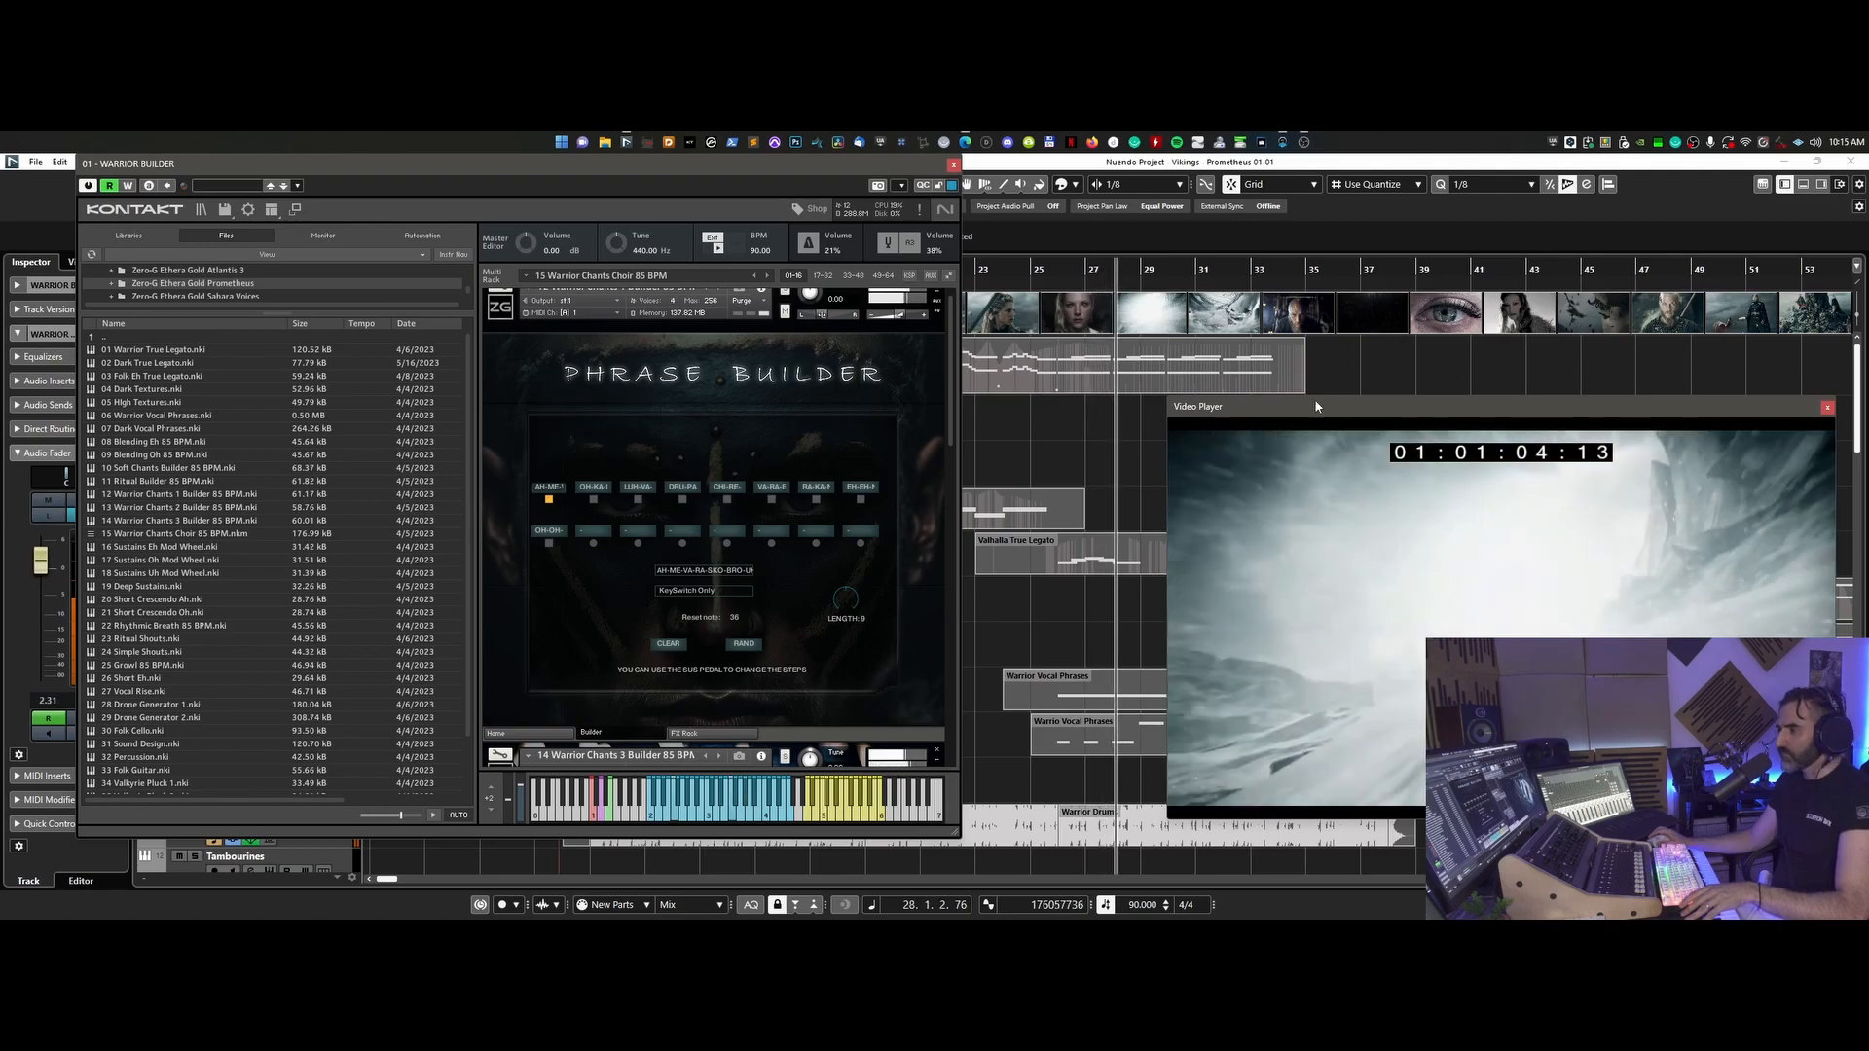
- Move the video player clear of the lower tracks and close the WARRIOR BUILDER instrument window
drag(1289, 413, 1276, 189)
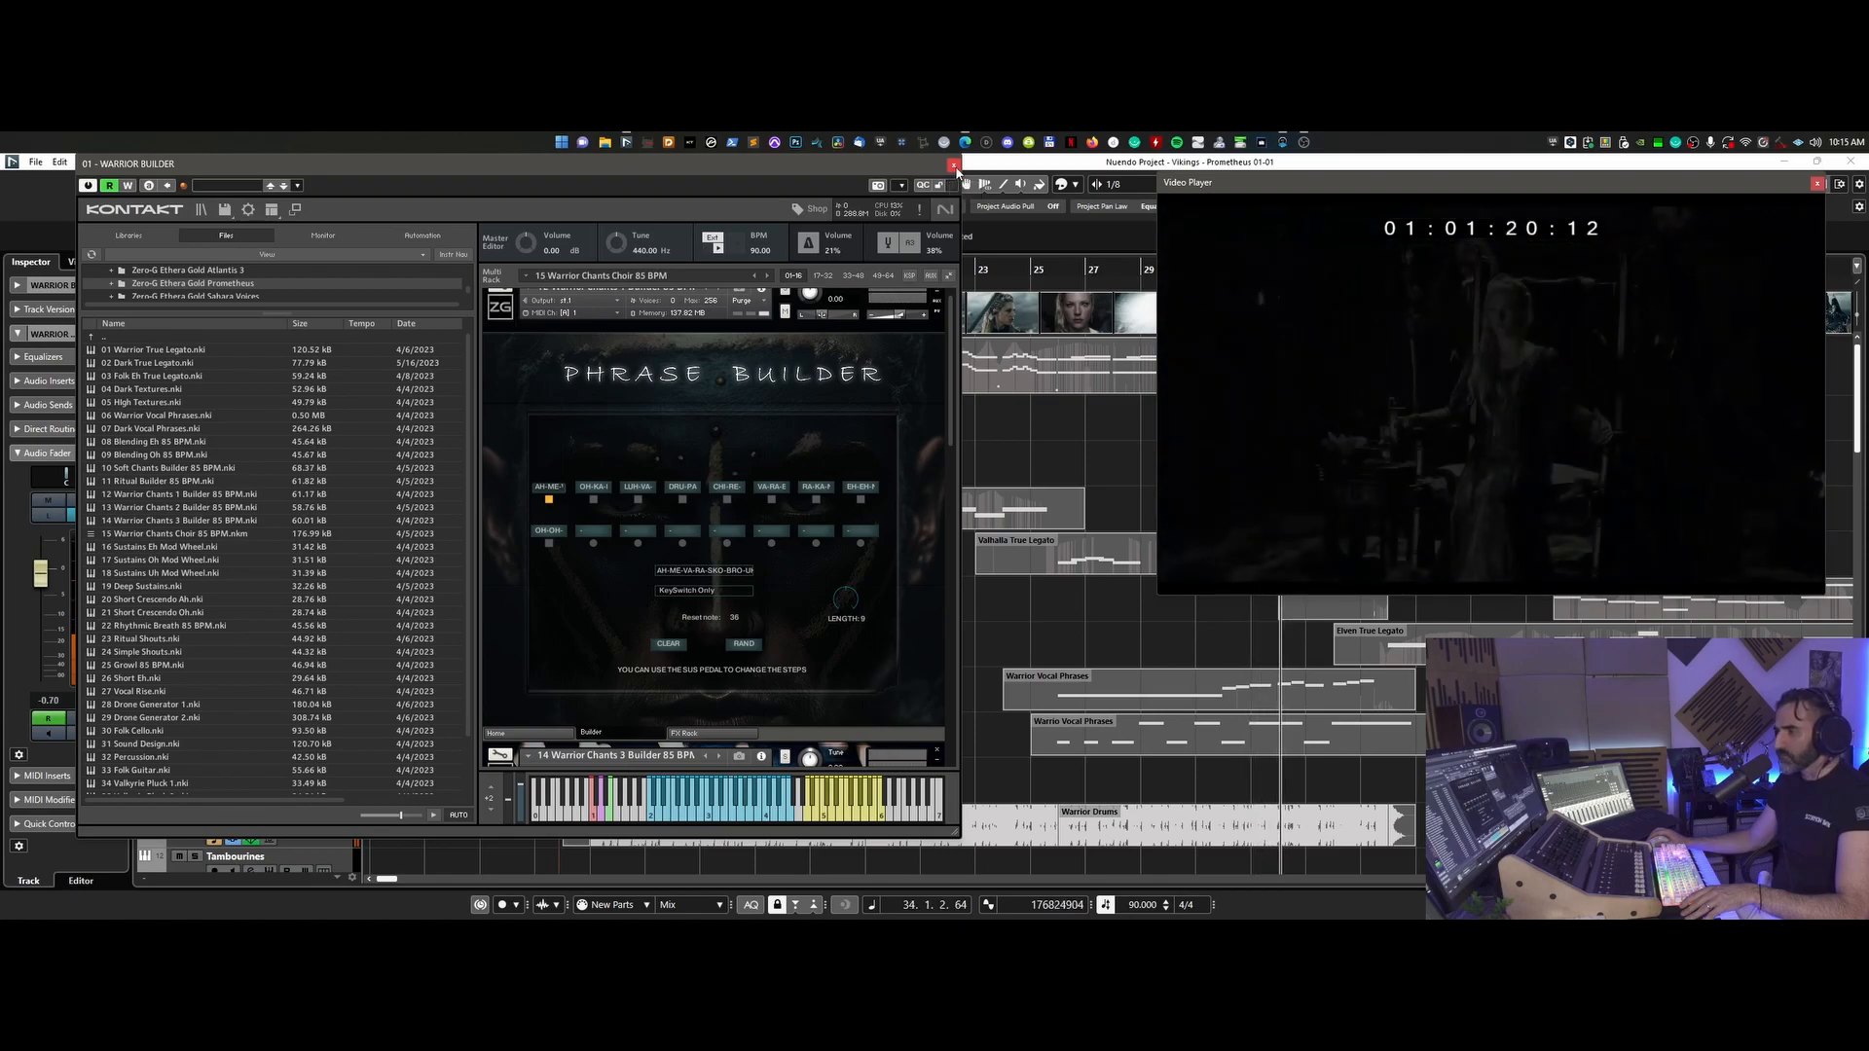
click(954, 166)
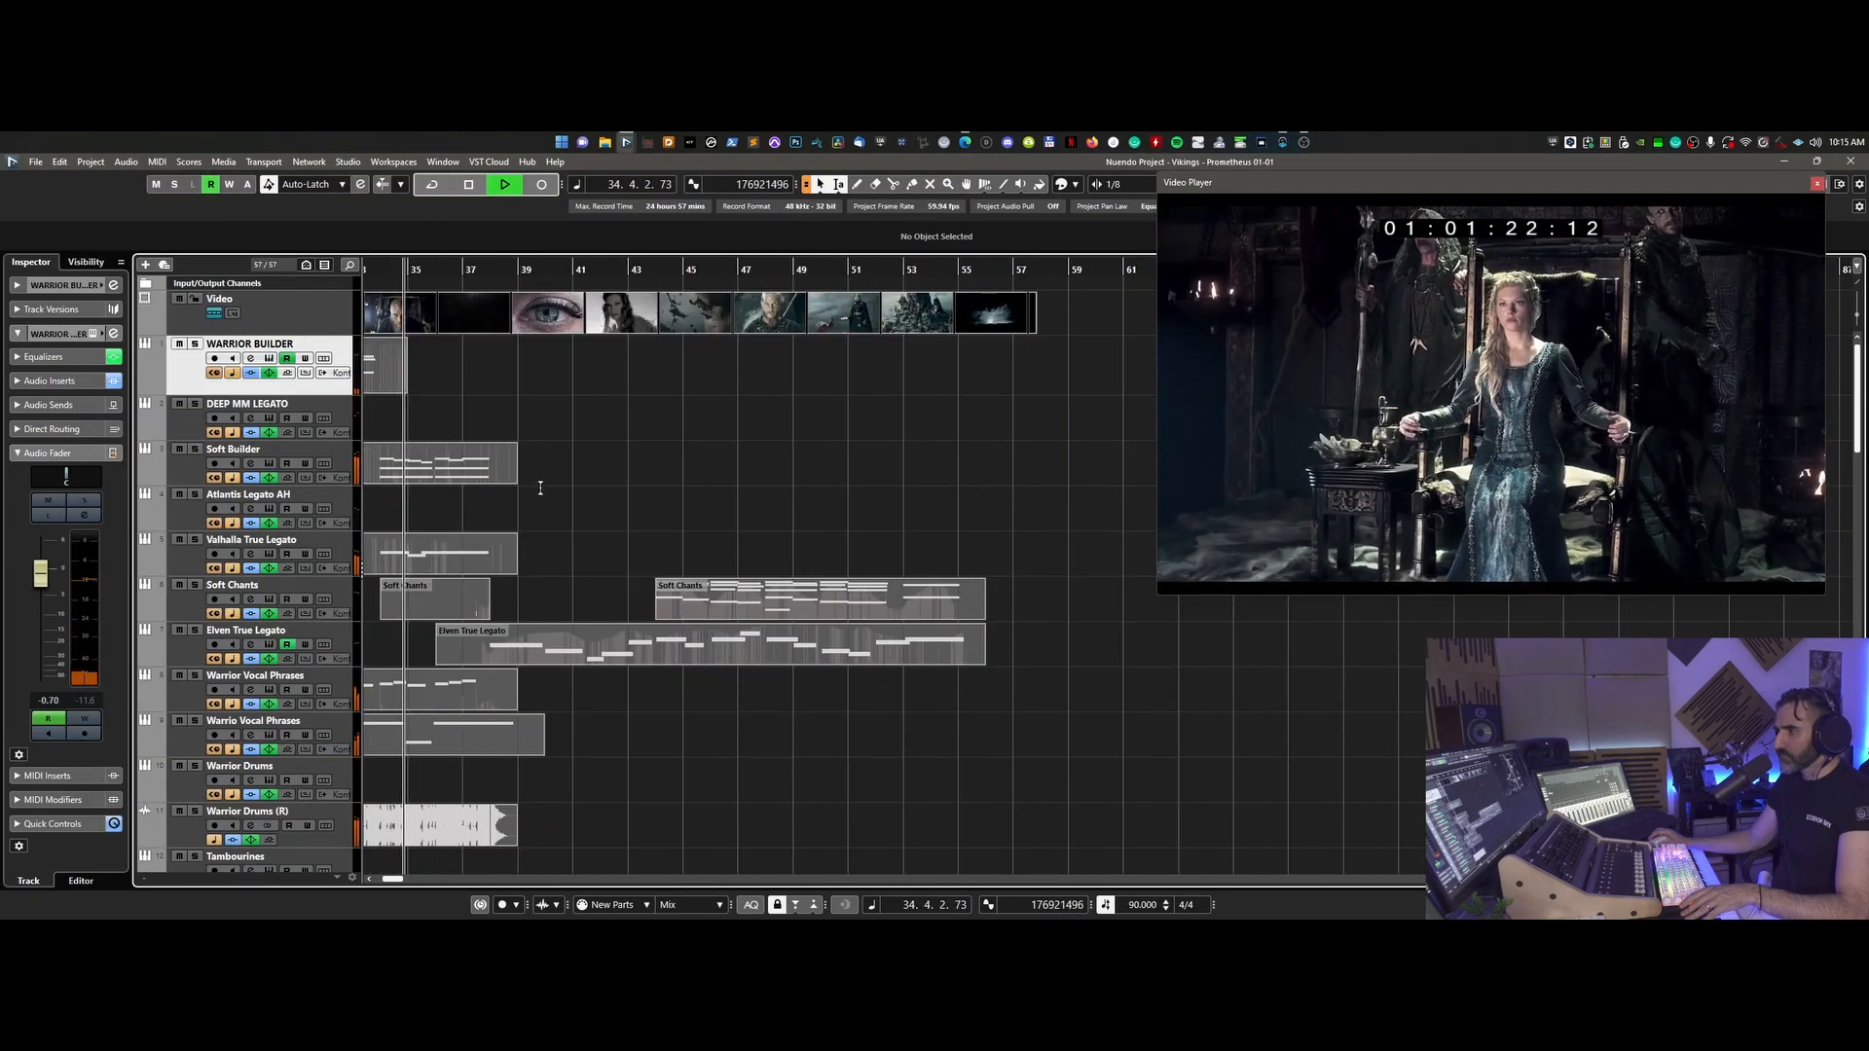
- Open the Soft Builder track's Kontakt instrument to view its Warrior Chants patch, and close it again
scroll(539, 489, left, 4)
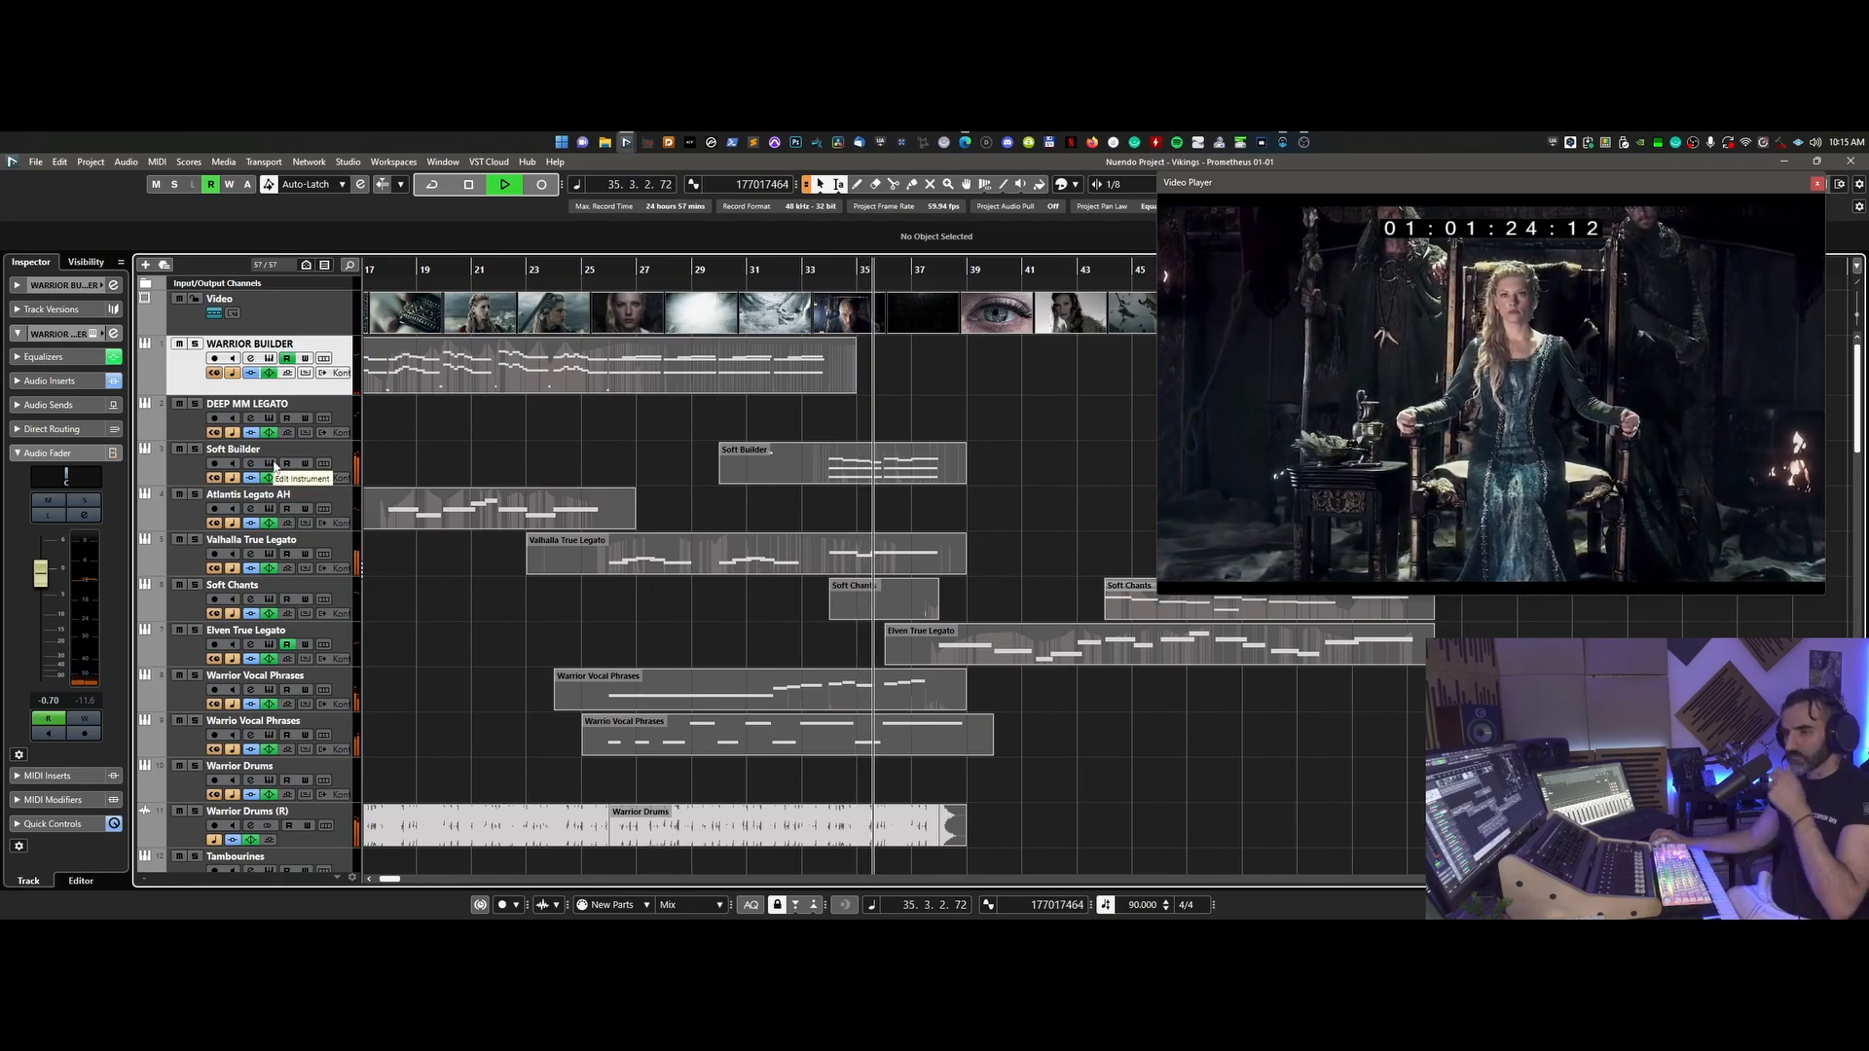
click(272, 464)
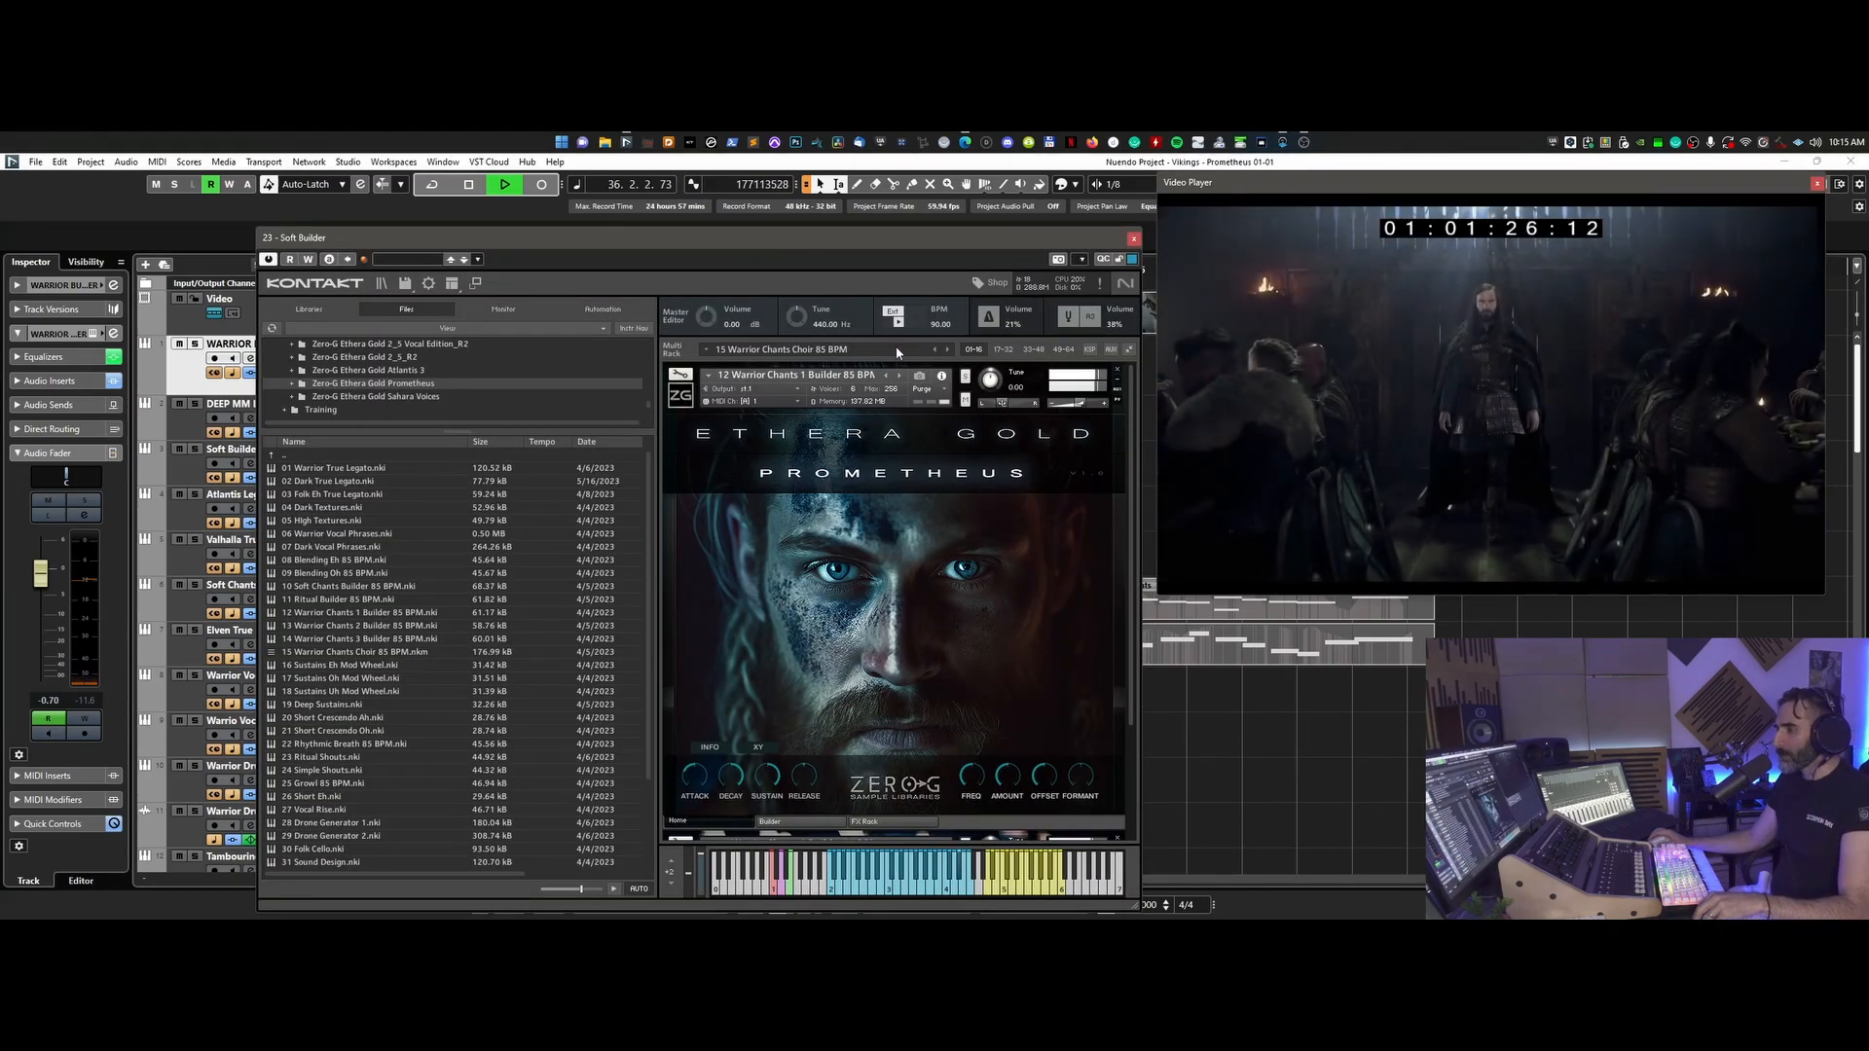
drag(946, 238, 824, 197)
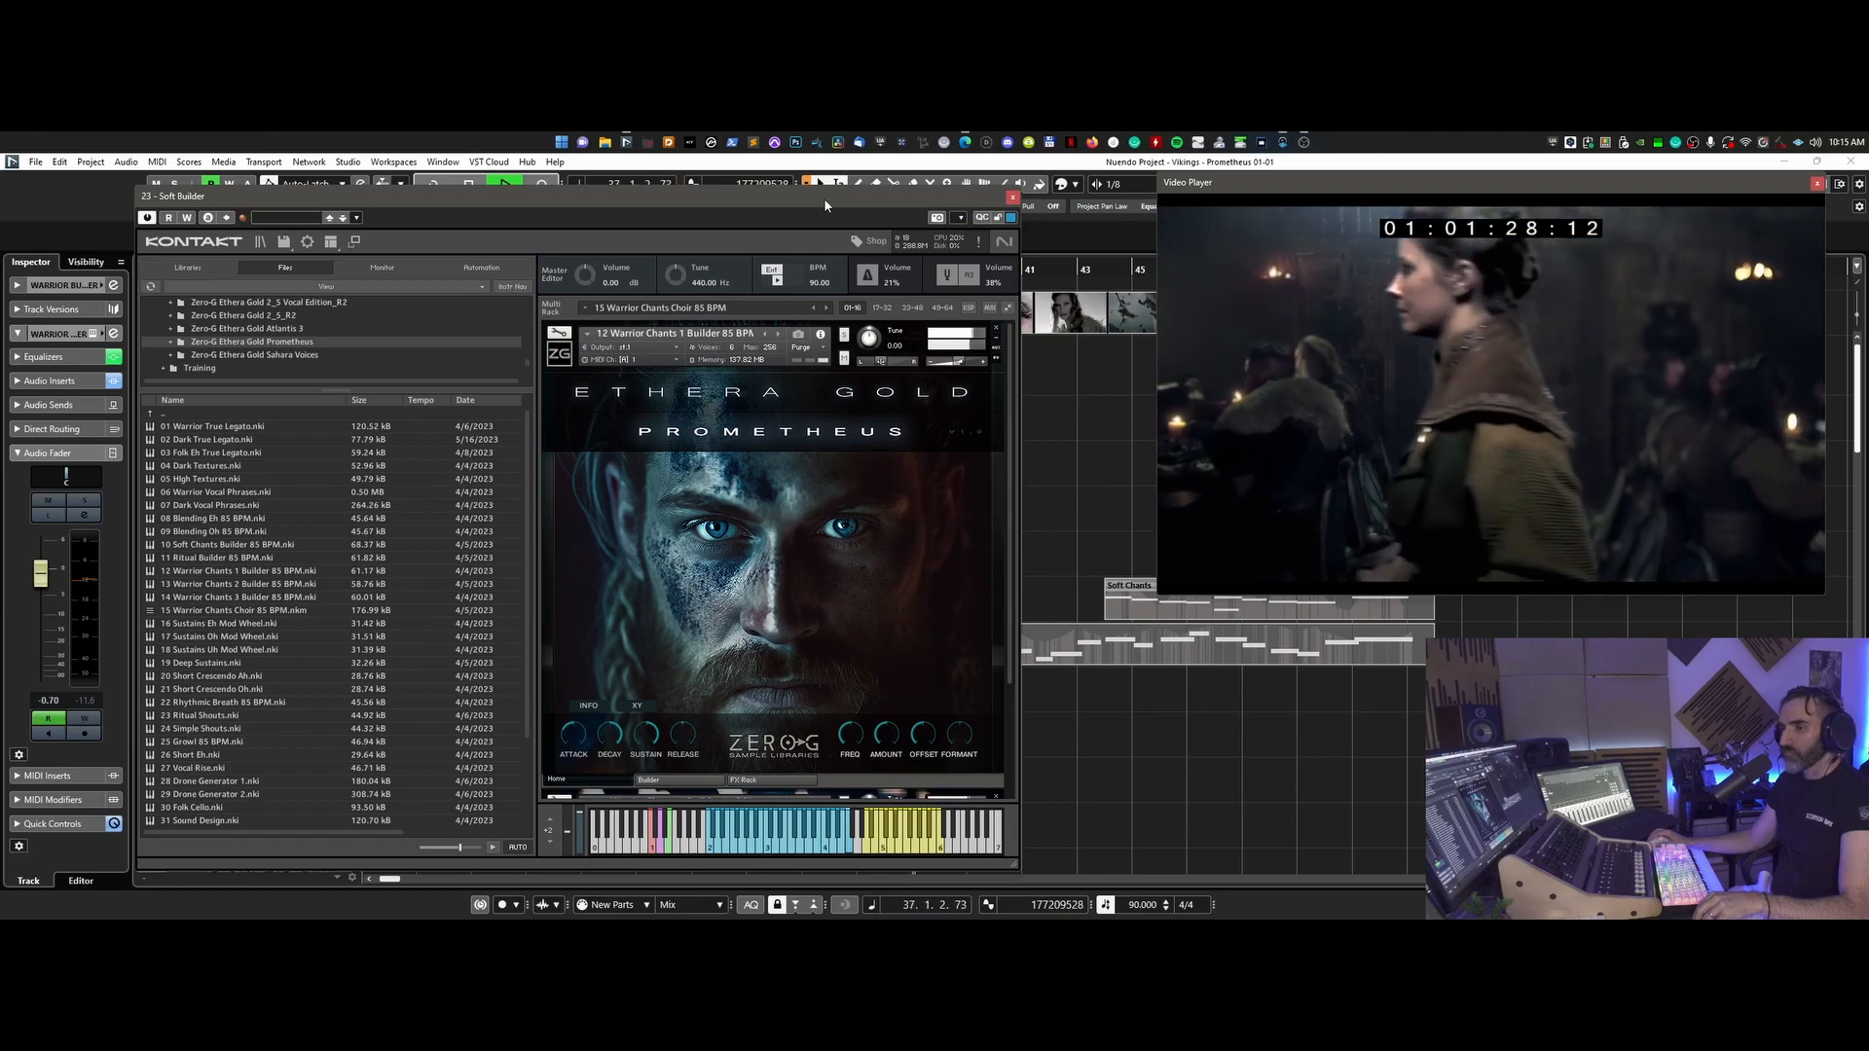
click(1013, 197)
- Open the Elven True Legato track's Kontakt instrument, hide its file browser, and close the instrument window after viewing it
drag(984, 678, 685, 558)
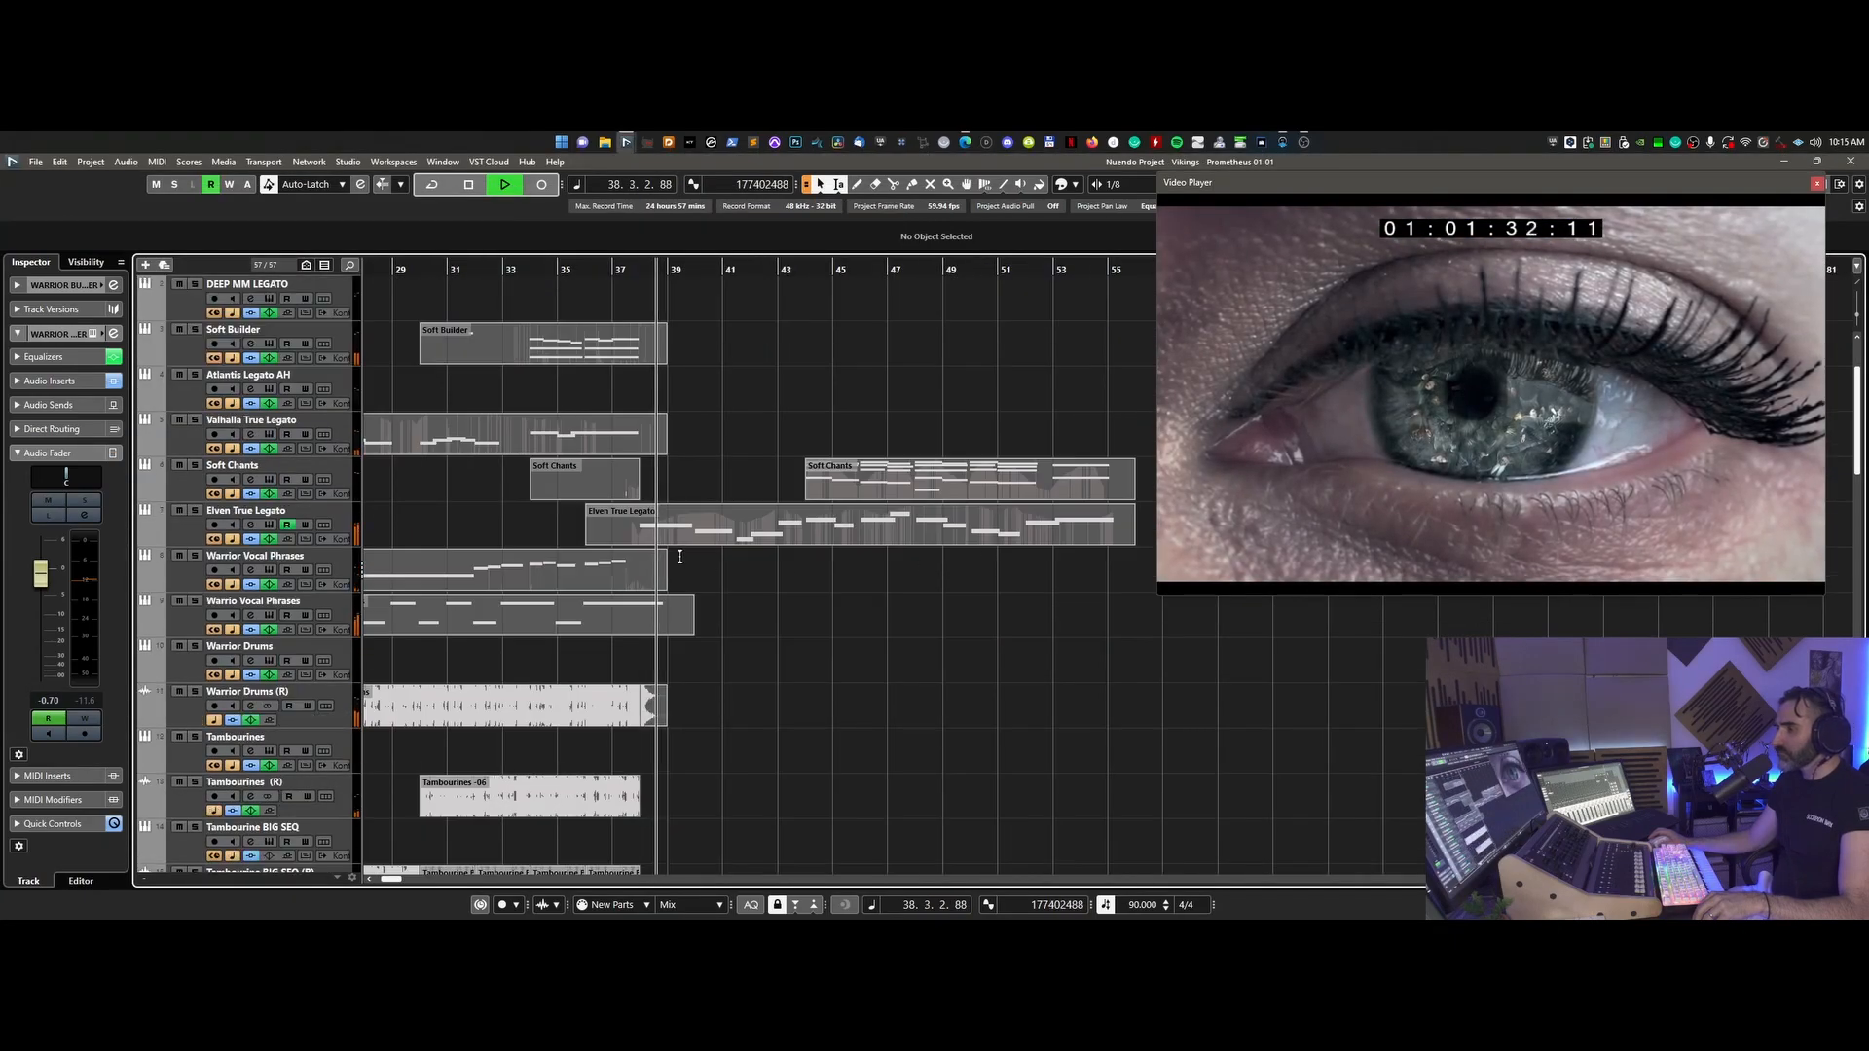
click(285, 526)
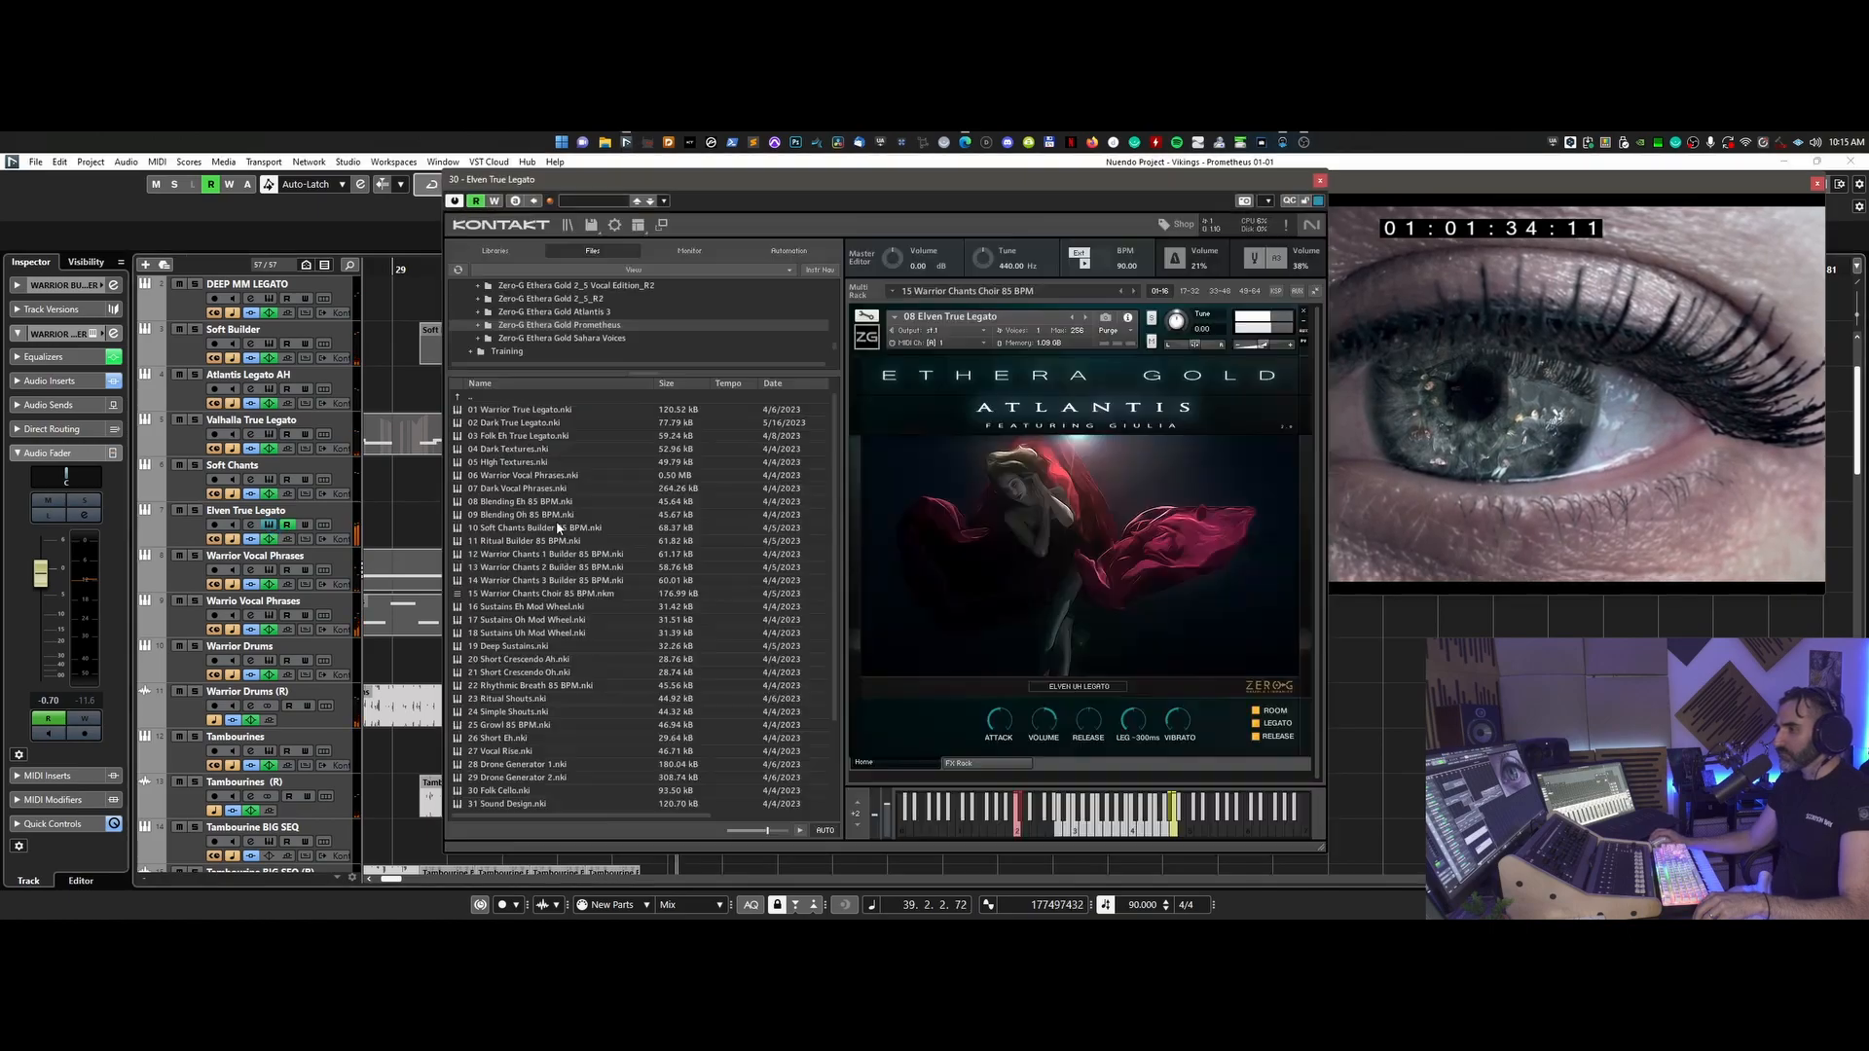
drag(980, 186, 777, 181)
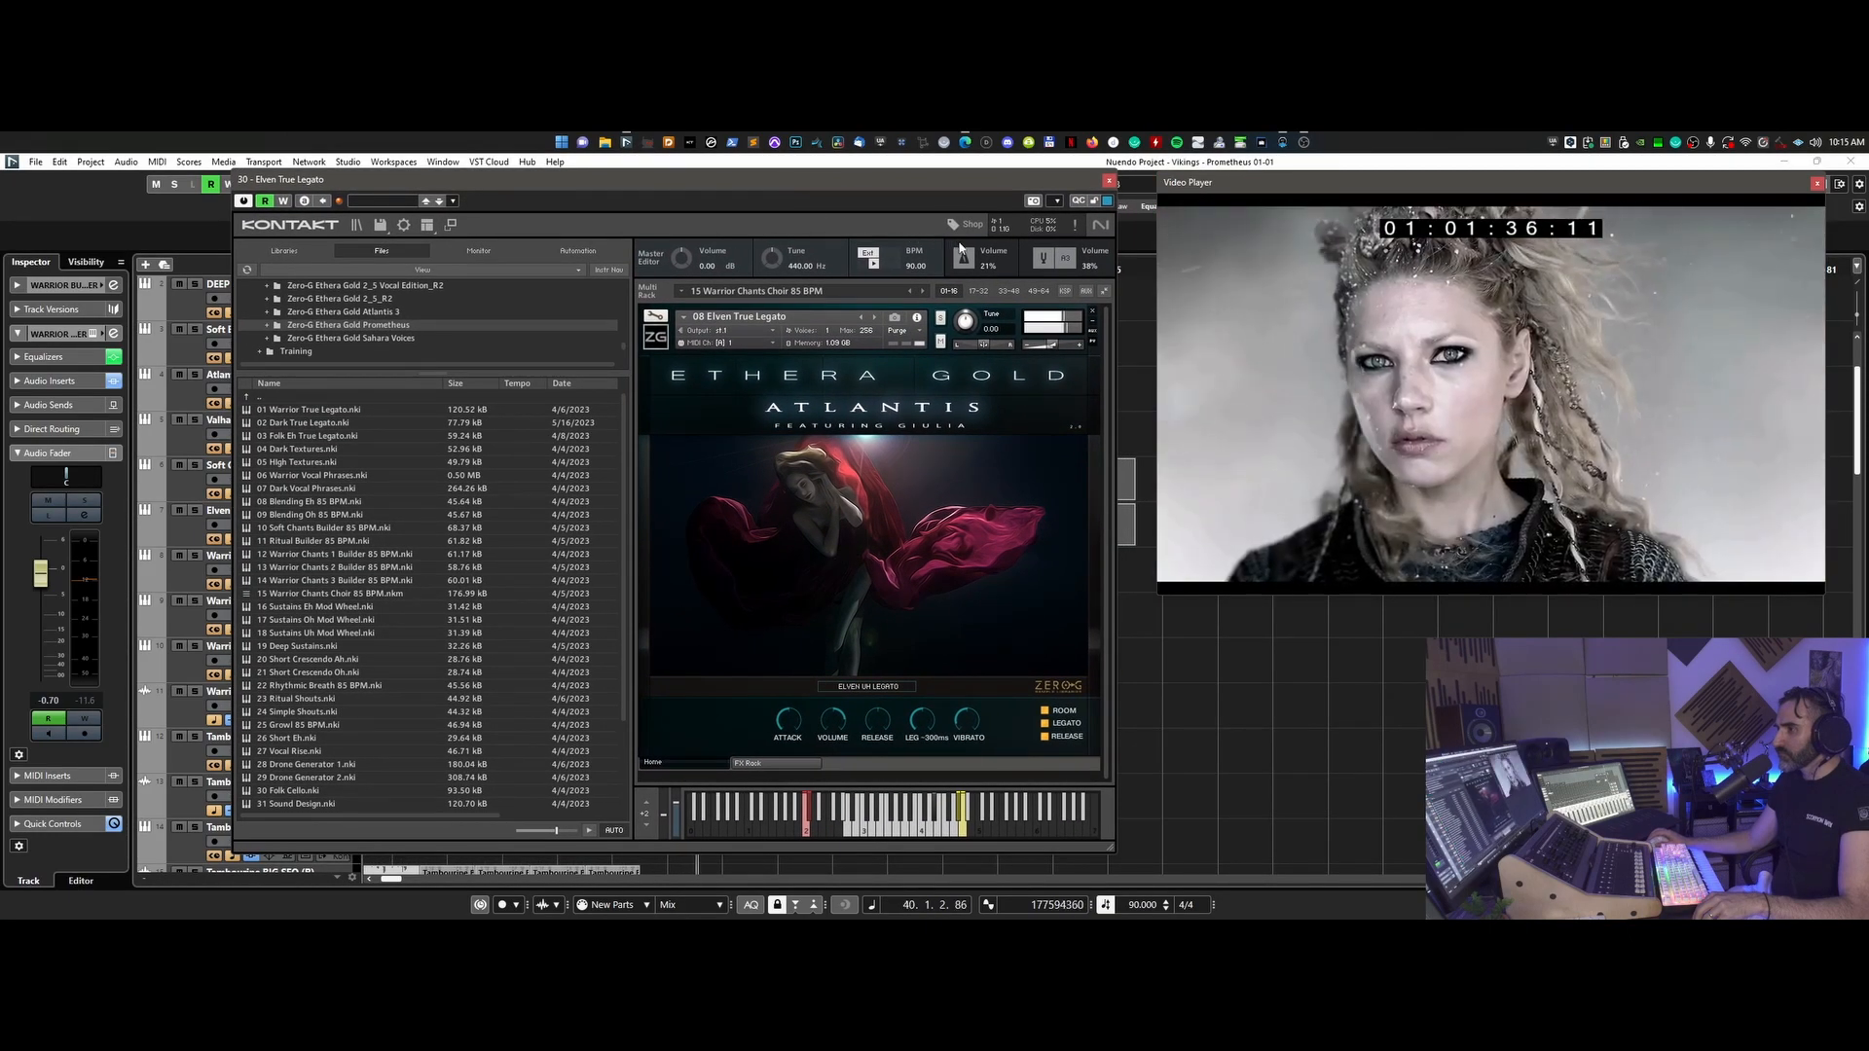
click(451, 225)
drag(477, 187, 701, 227)
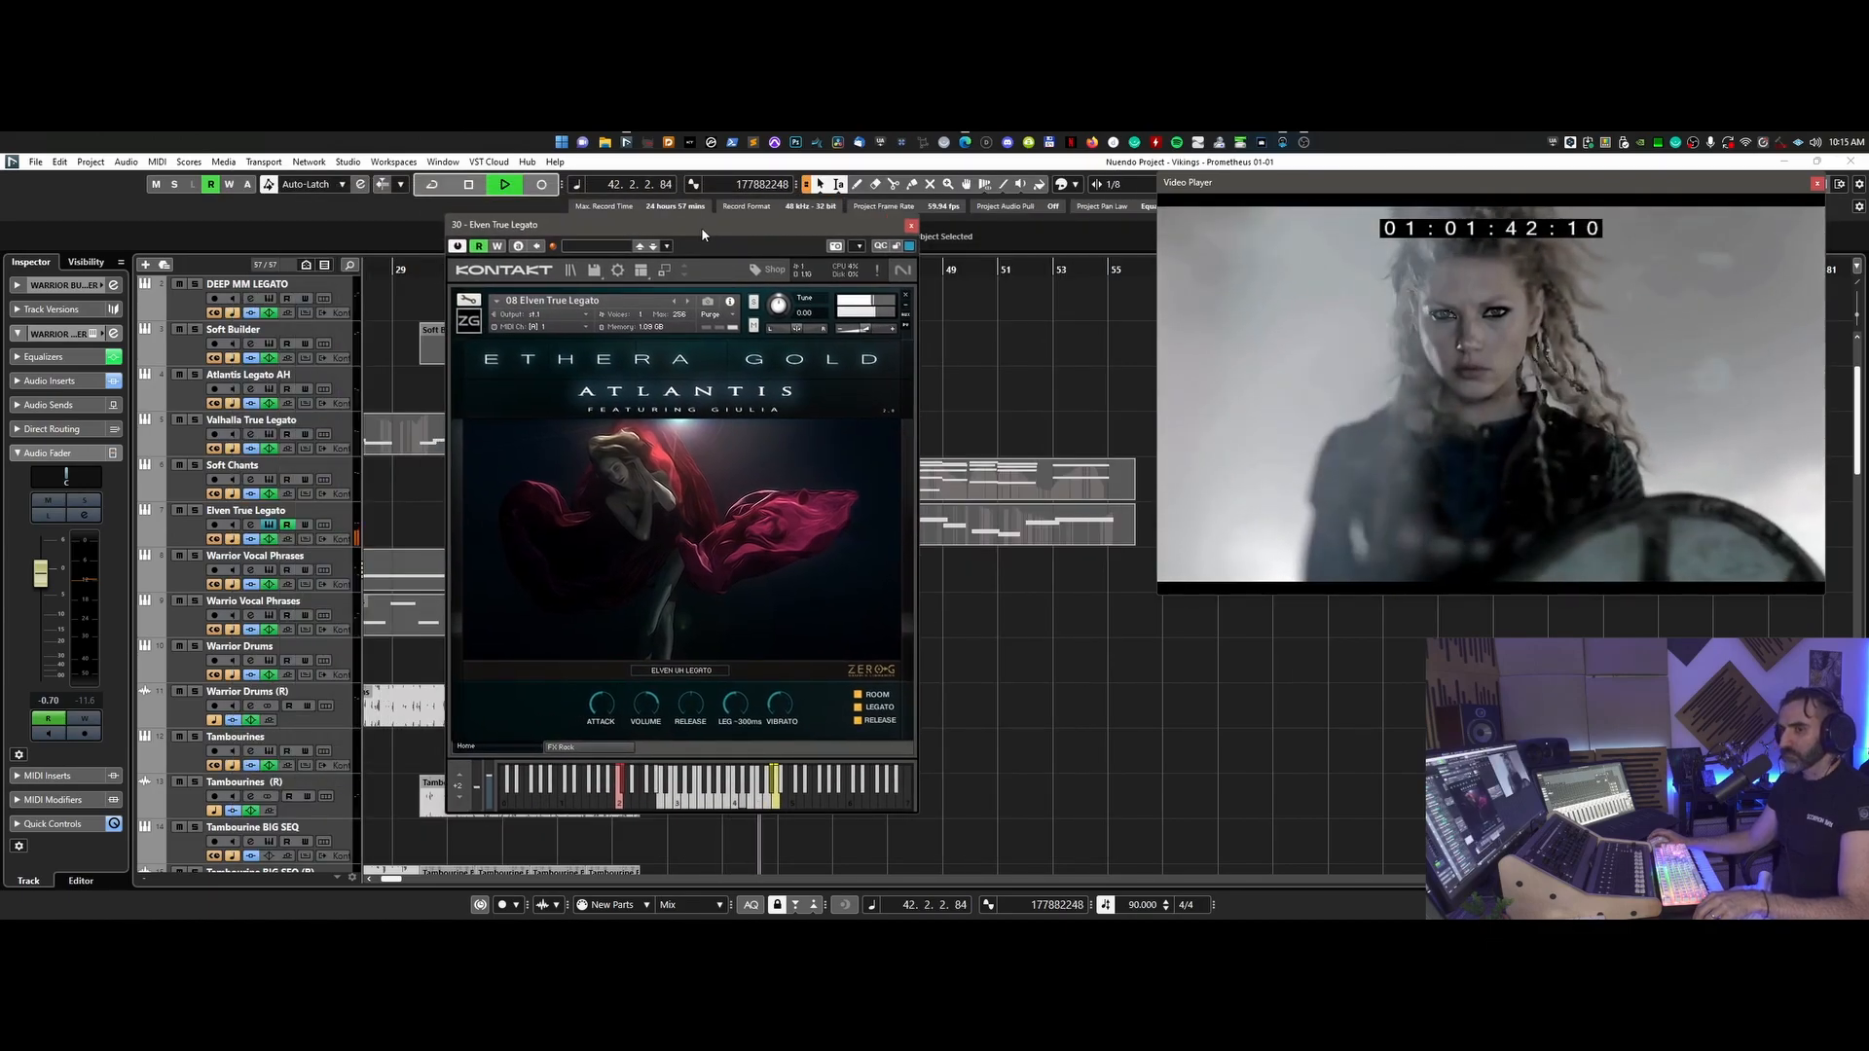
click(911, 225)
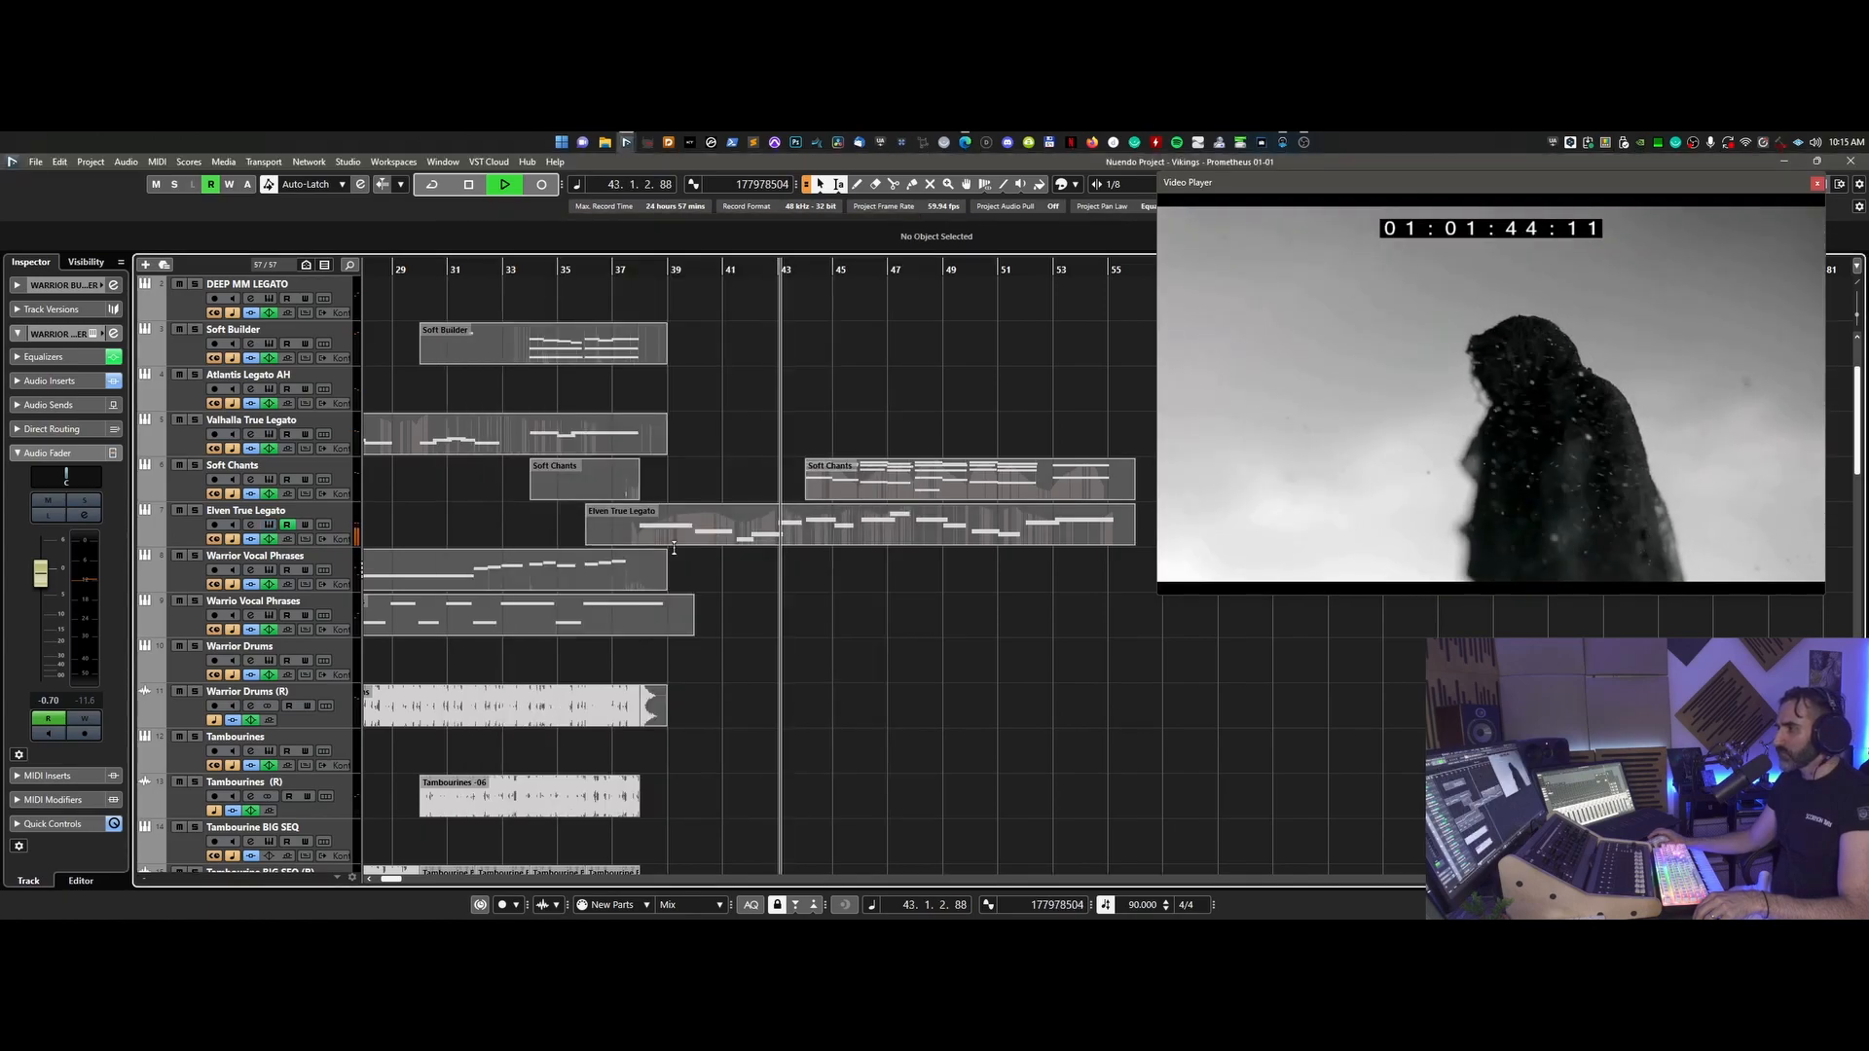
- Open the Soft Chants track's Kontakt instrument, view its Phrase Builder page and main page, and close the instrument window
click(263, 480)
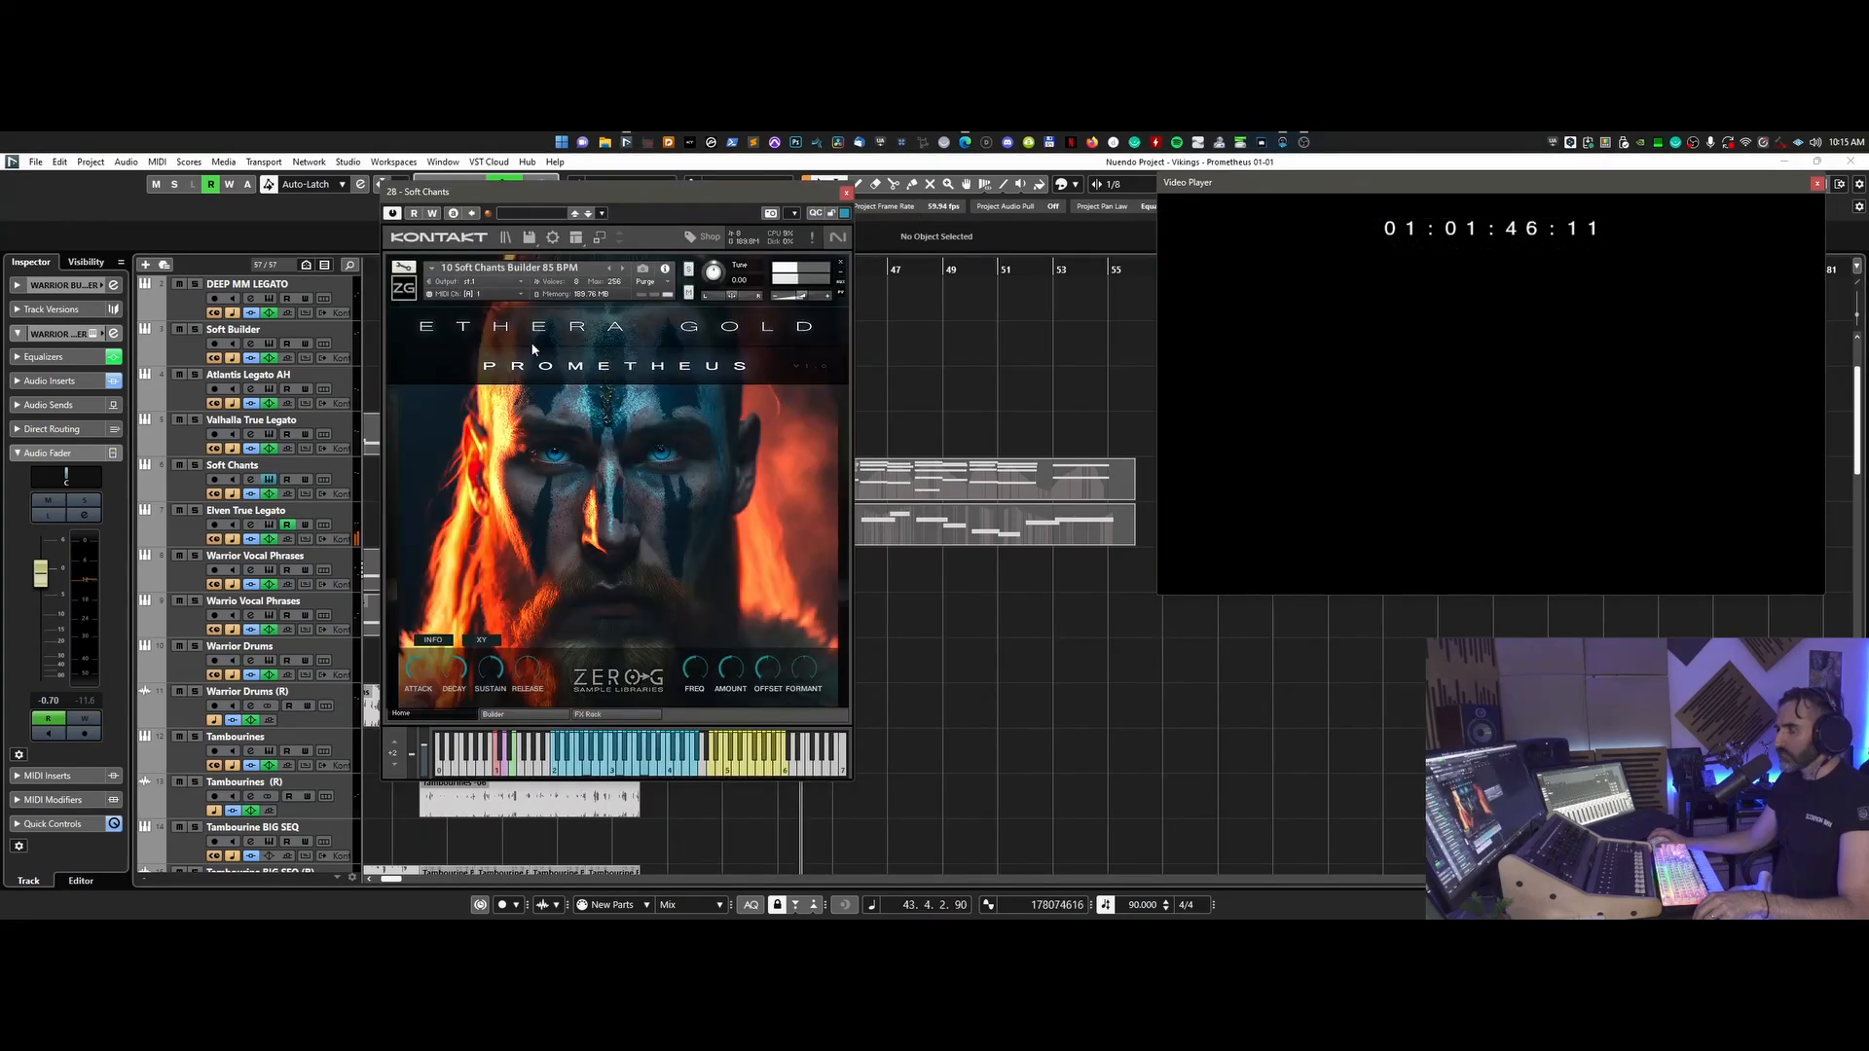
click(506, 716)
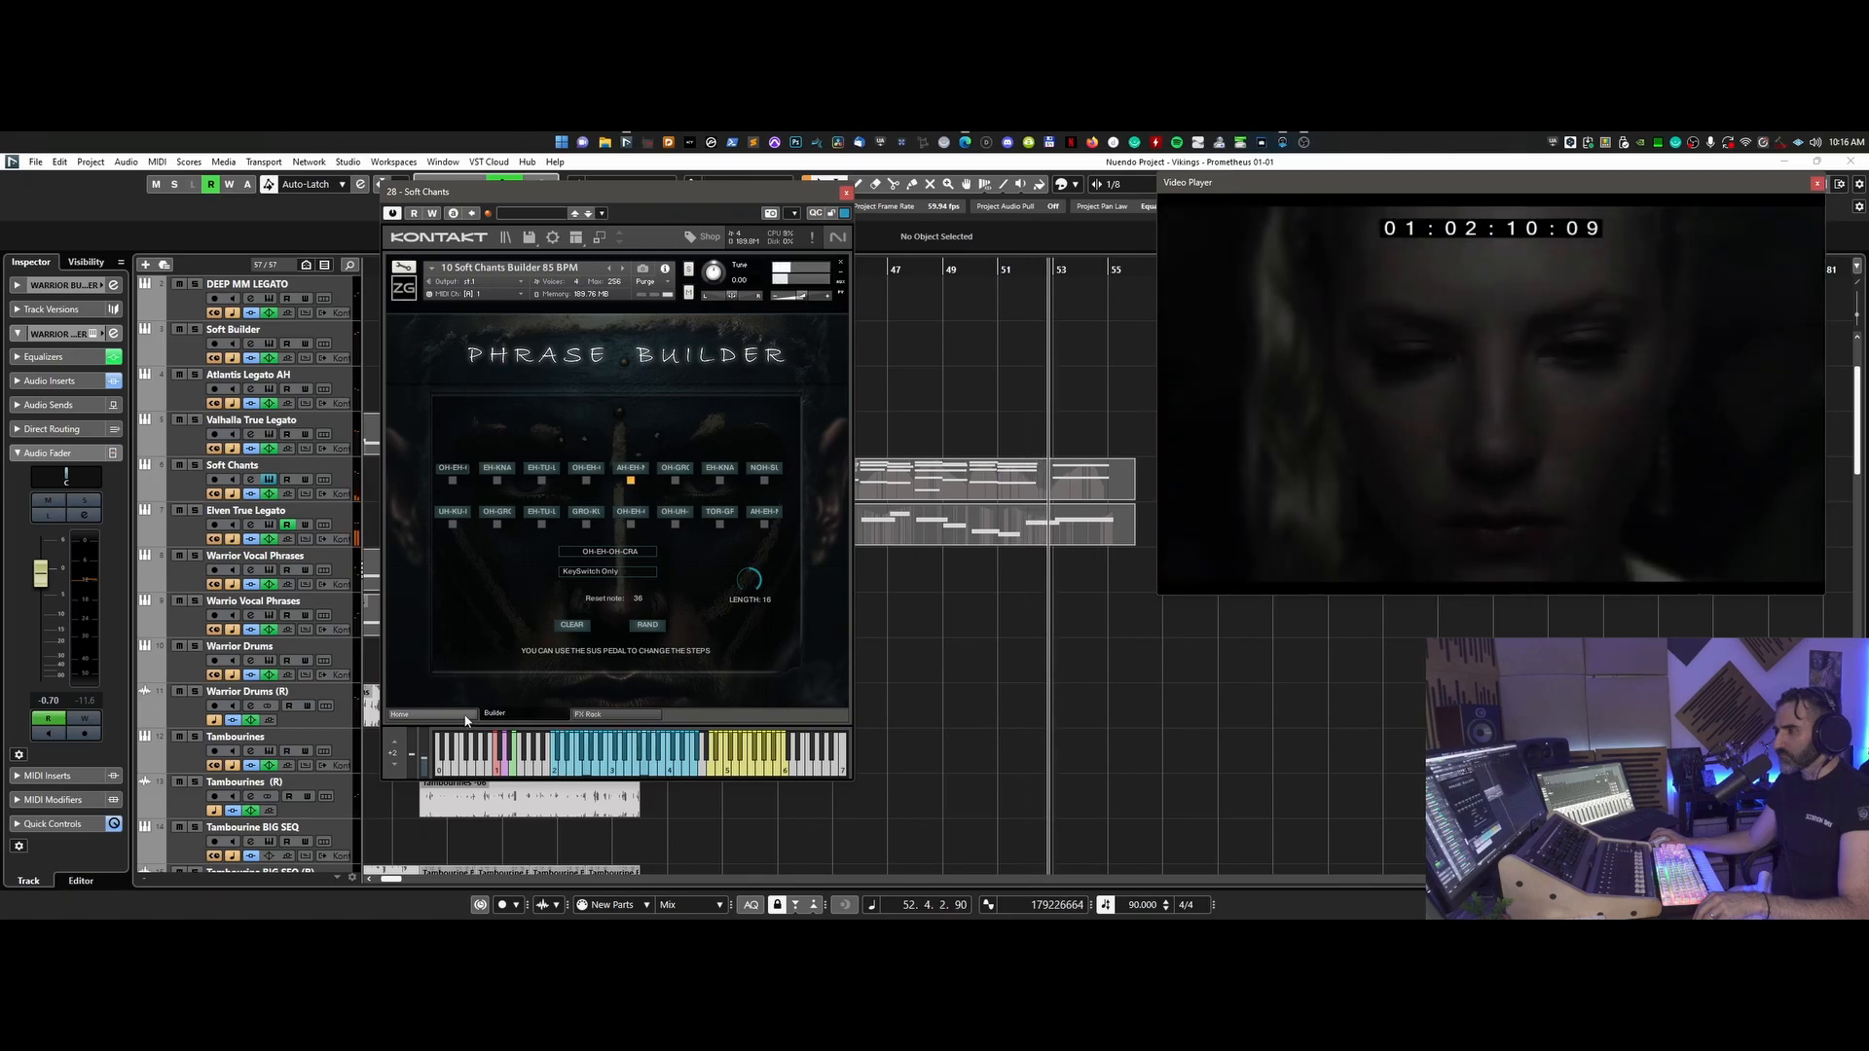
click(467, 719)
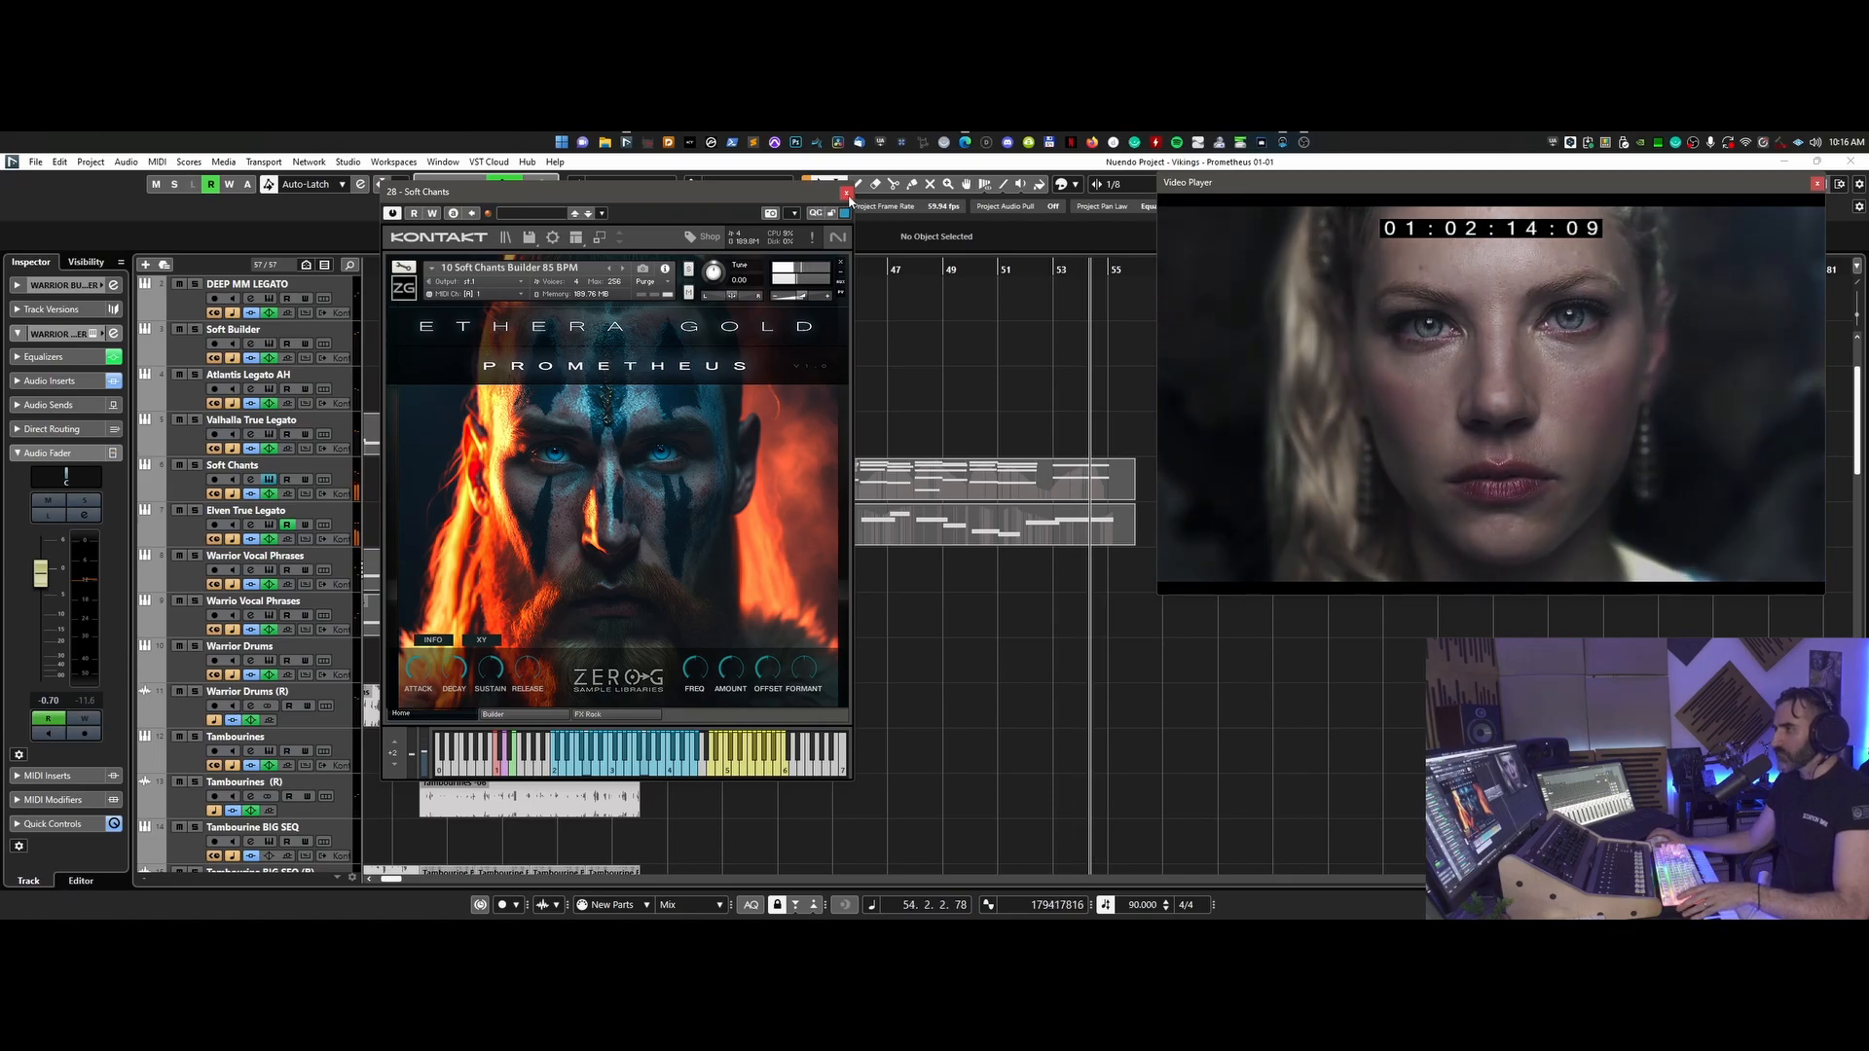
click(846, 192)
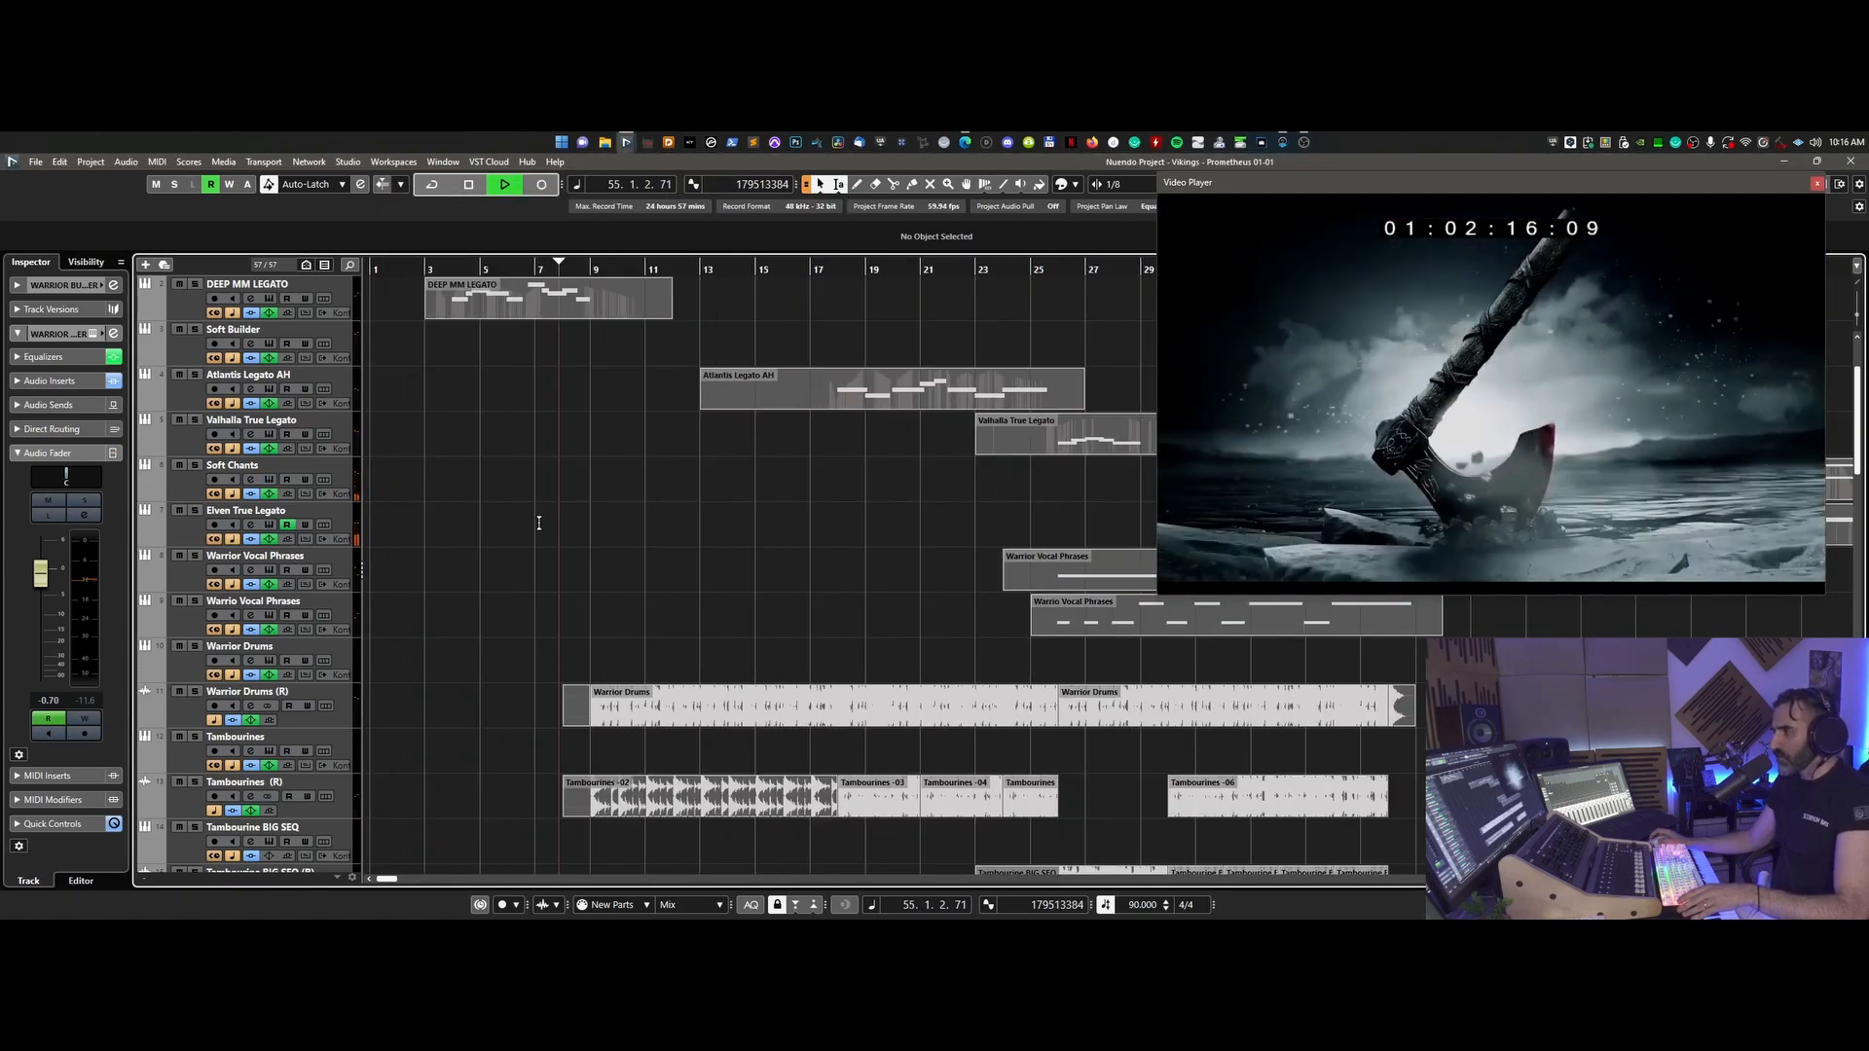
- Return to the upper tracks, stop playback, and place the playback position at about bar 9, near the start of the WARRIOR BUILDER part
scroll(540, 522, up, 3)
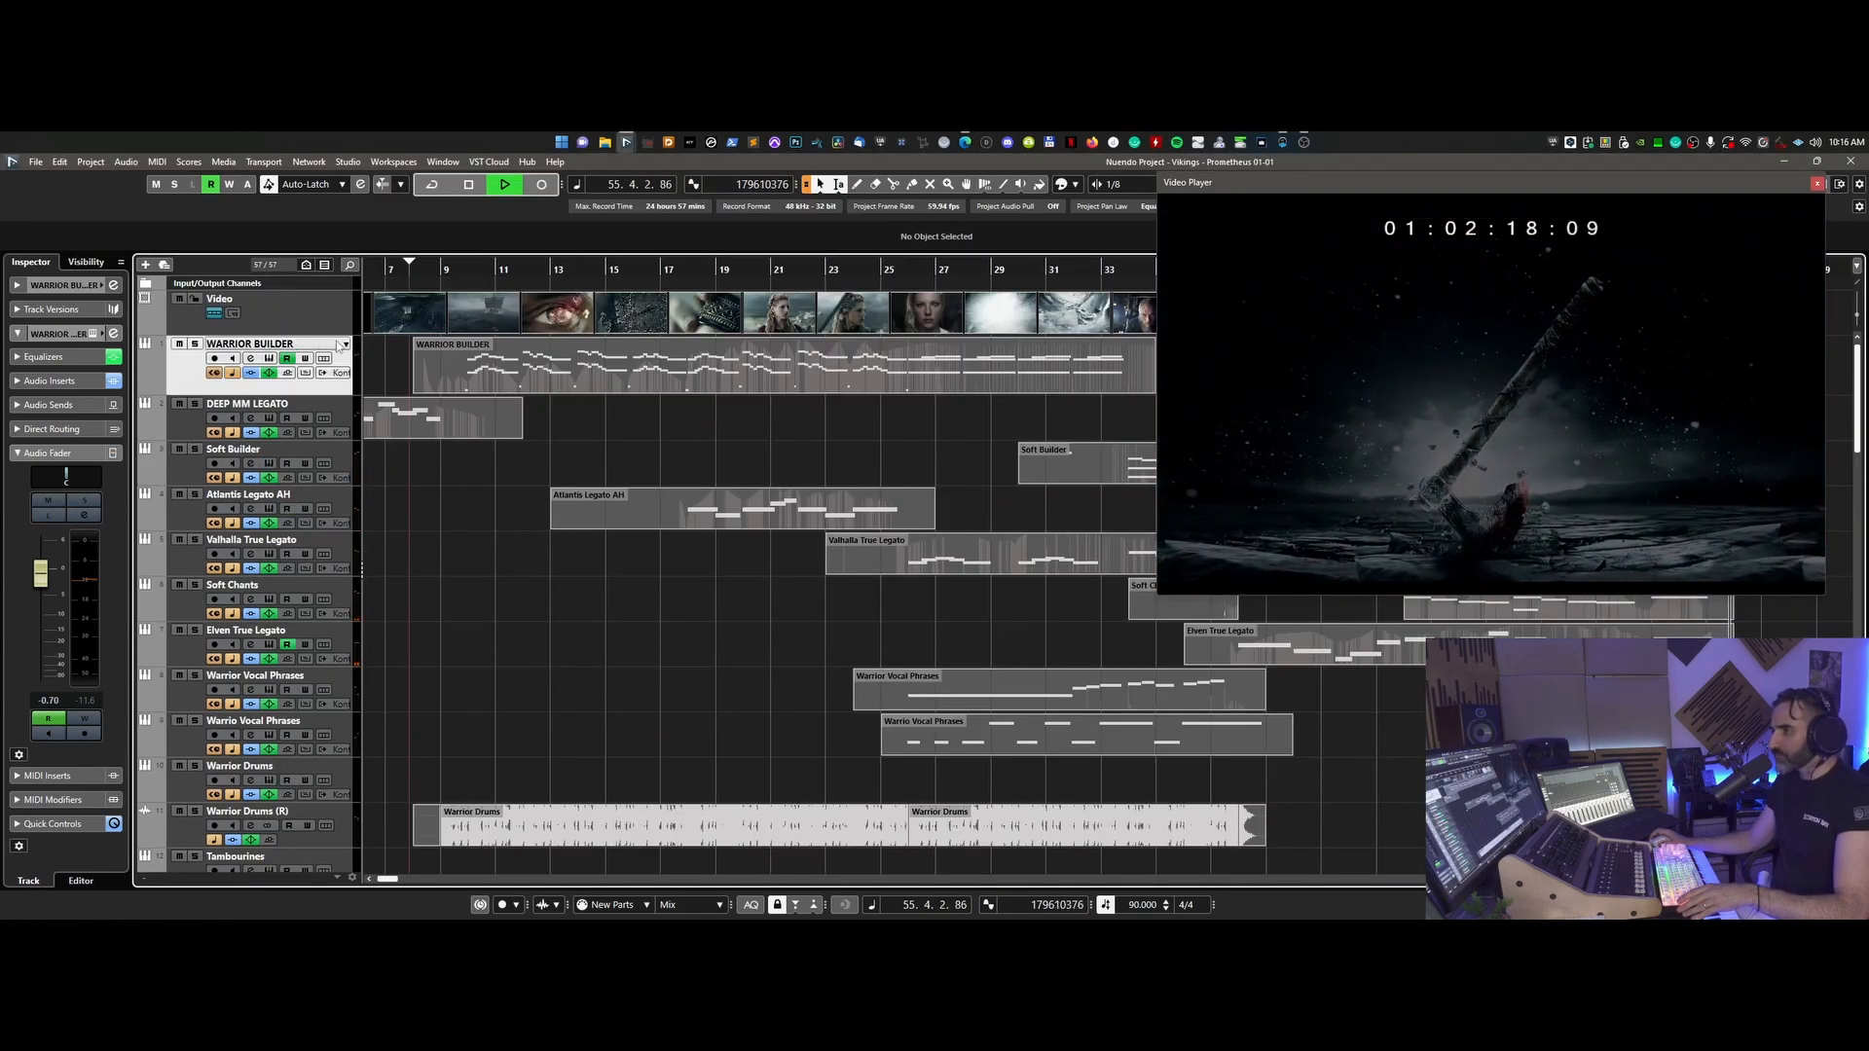
click(447, 272)
key(h)
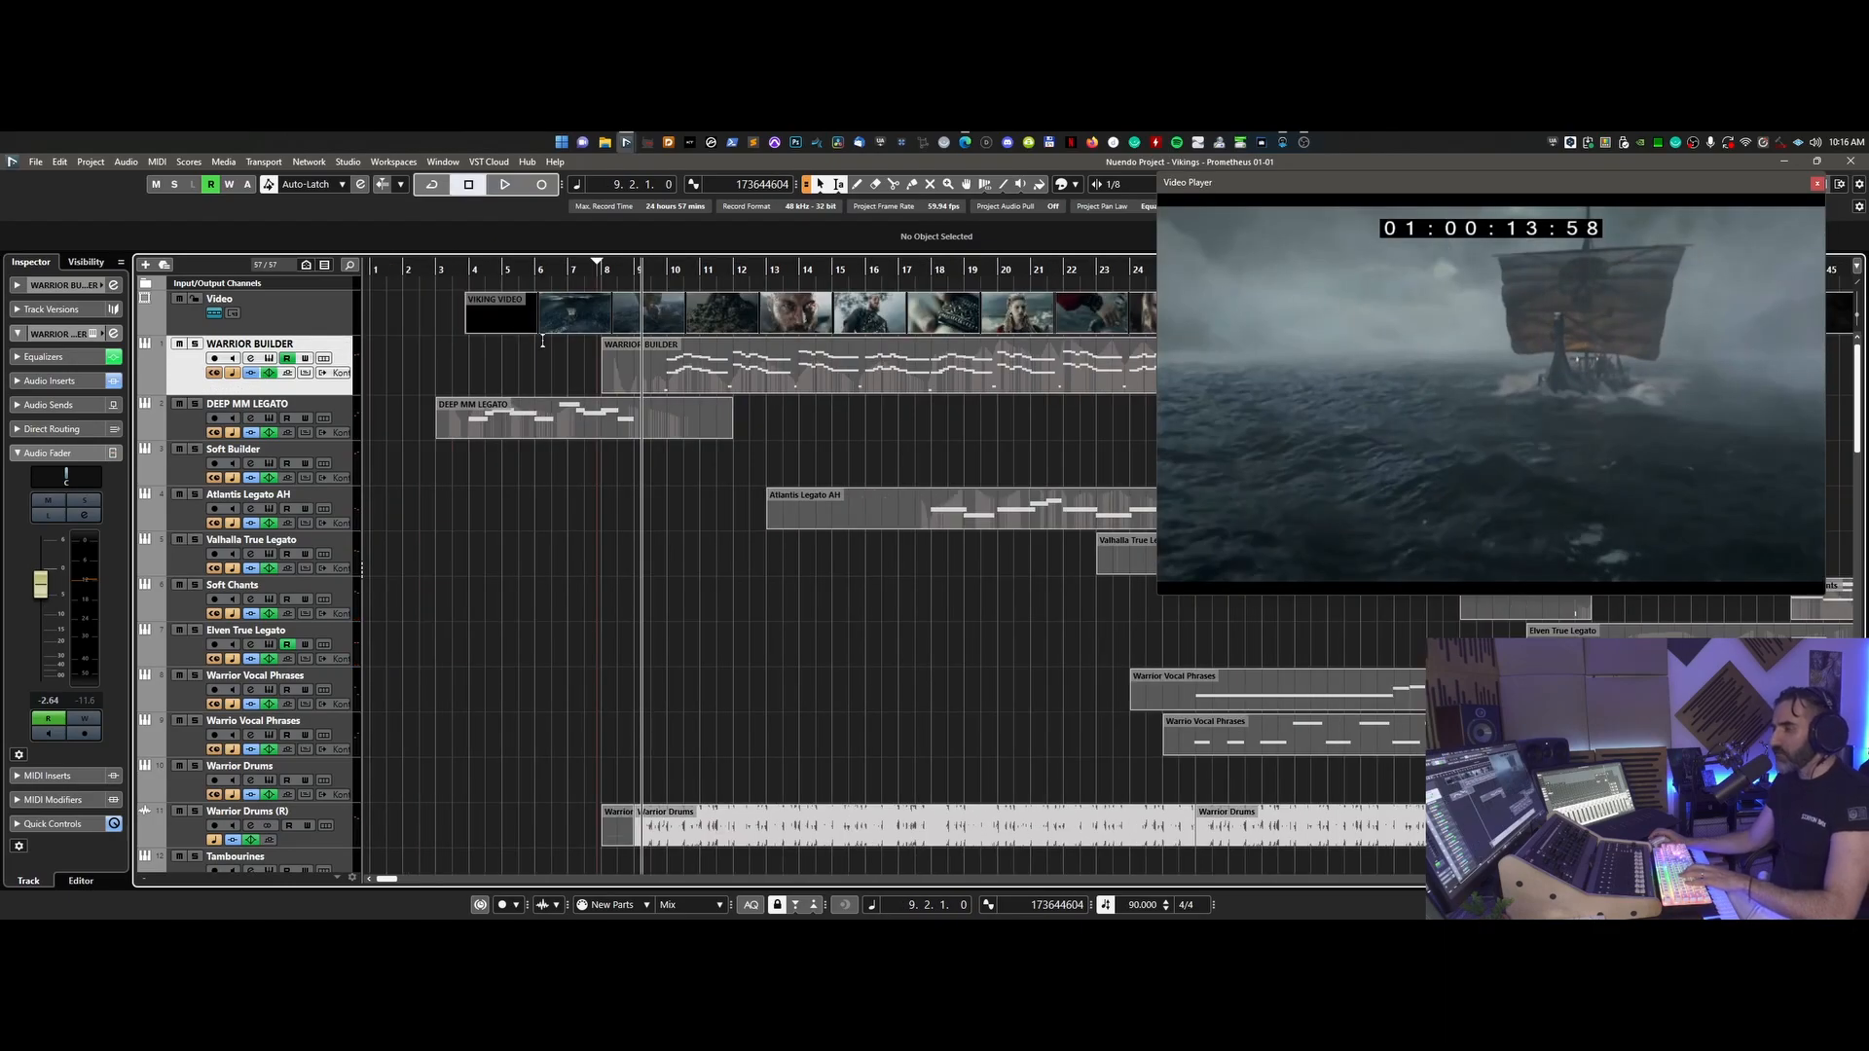
scroll(542, 342, right, 1)
- Open the WARRIOR BUILDER part in the Key Editor and bring its notes from bar 10 onwards into view
double_click(543, 343)
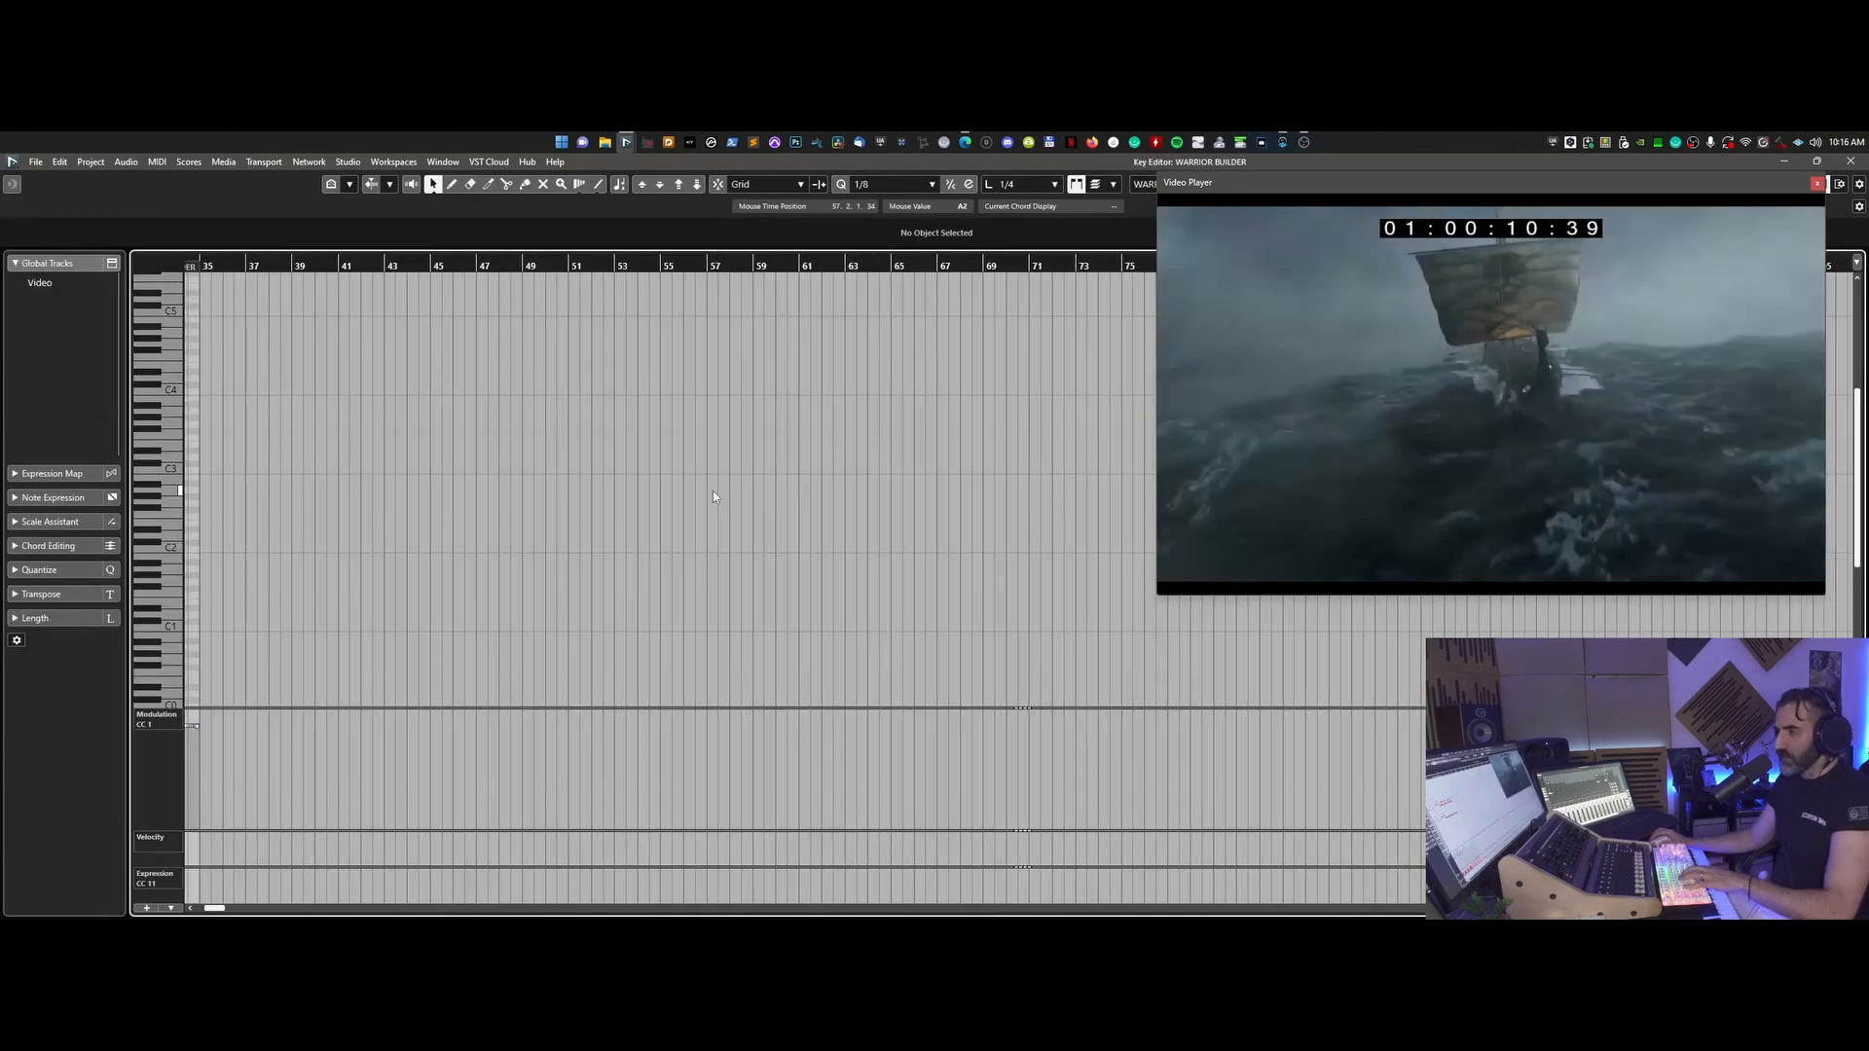
drag(611, 266, 615, 375)
scroll(715, 443, right, 3)
key(g)
key(g)
key(g)
key(g)
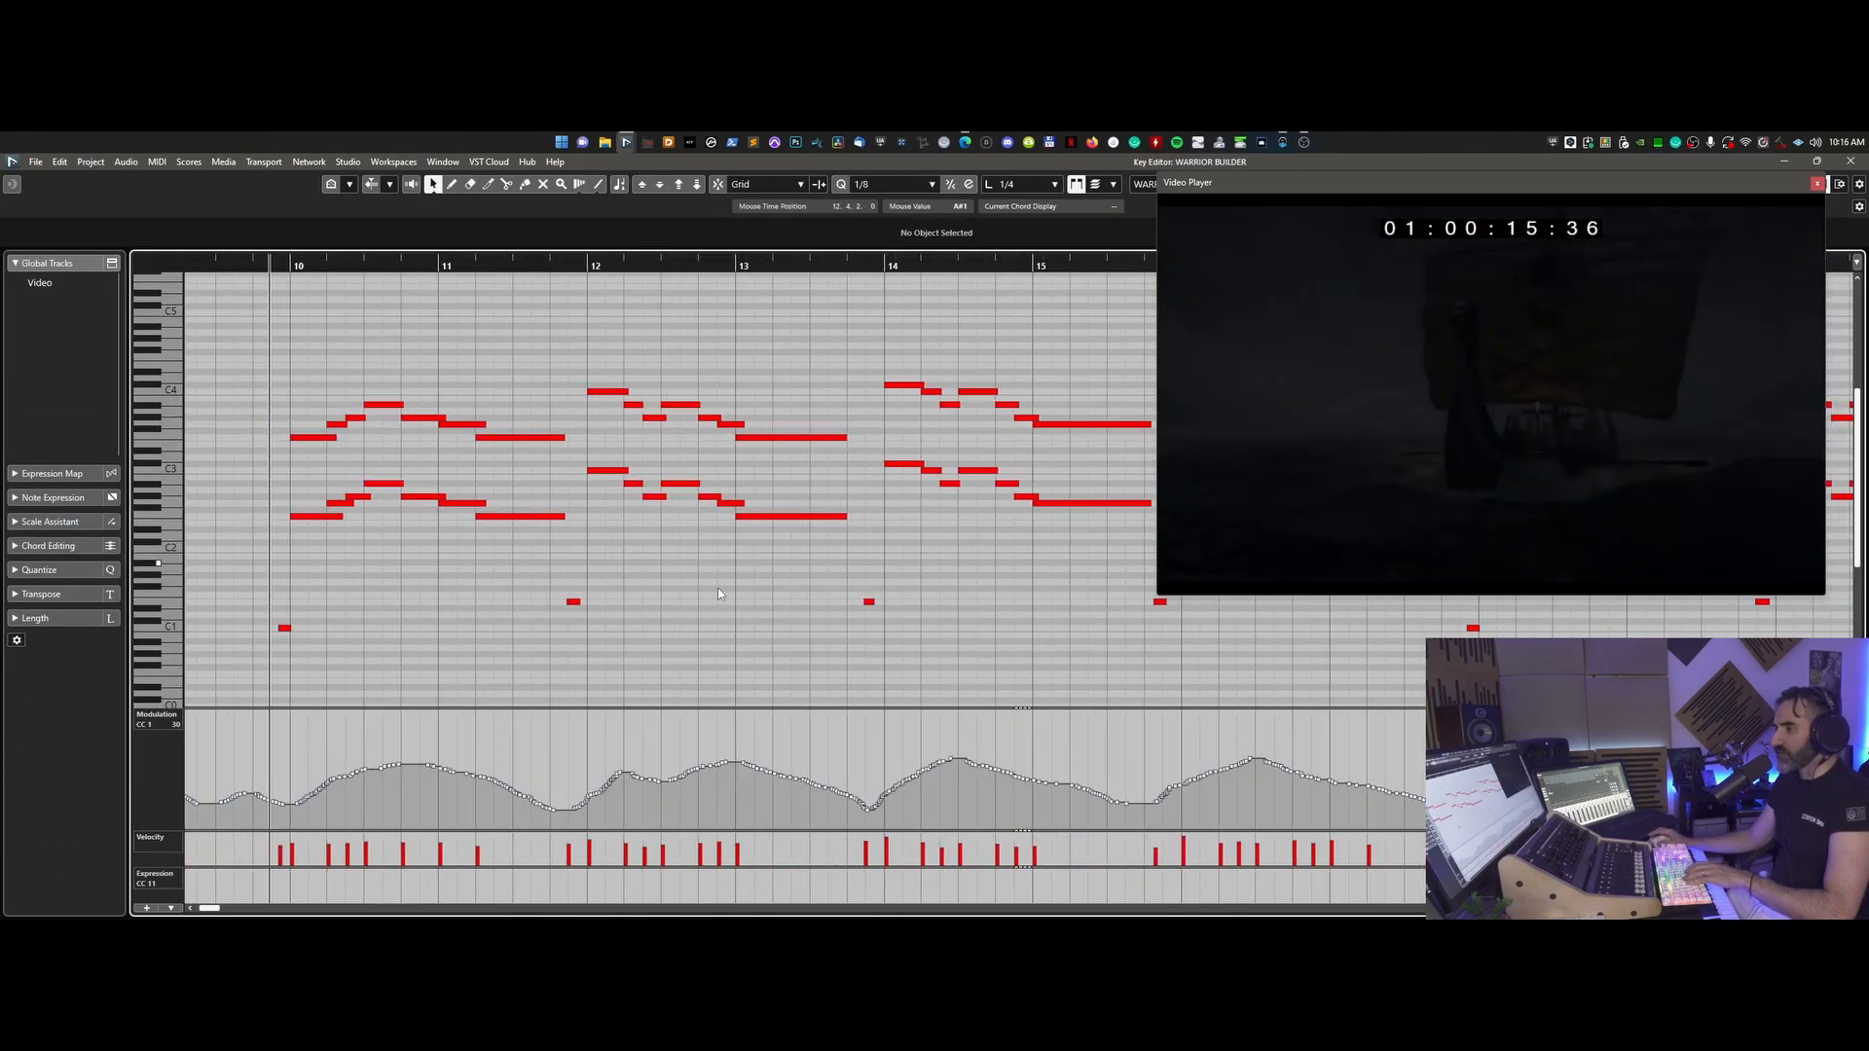
scroll(633, 596, right, 4)
- Move the video player below the editor's toolbar and close the Key Editor
drag(1464, 185, 1550, 184)
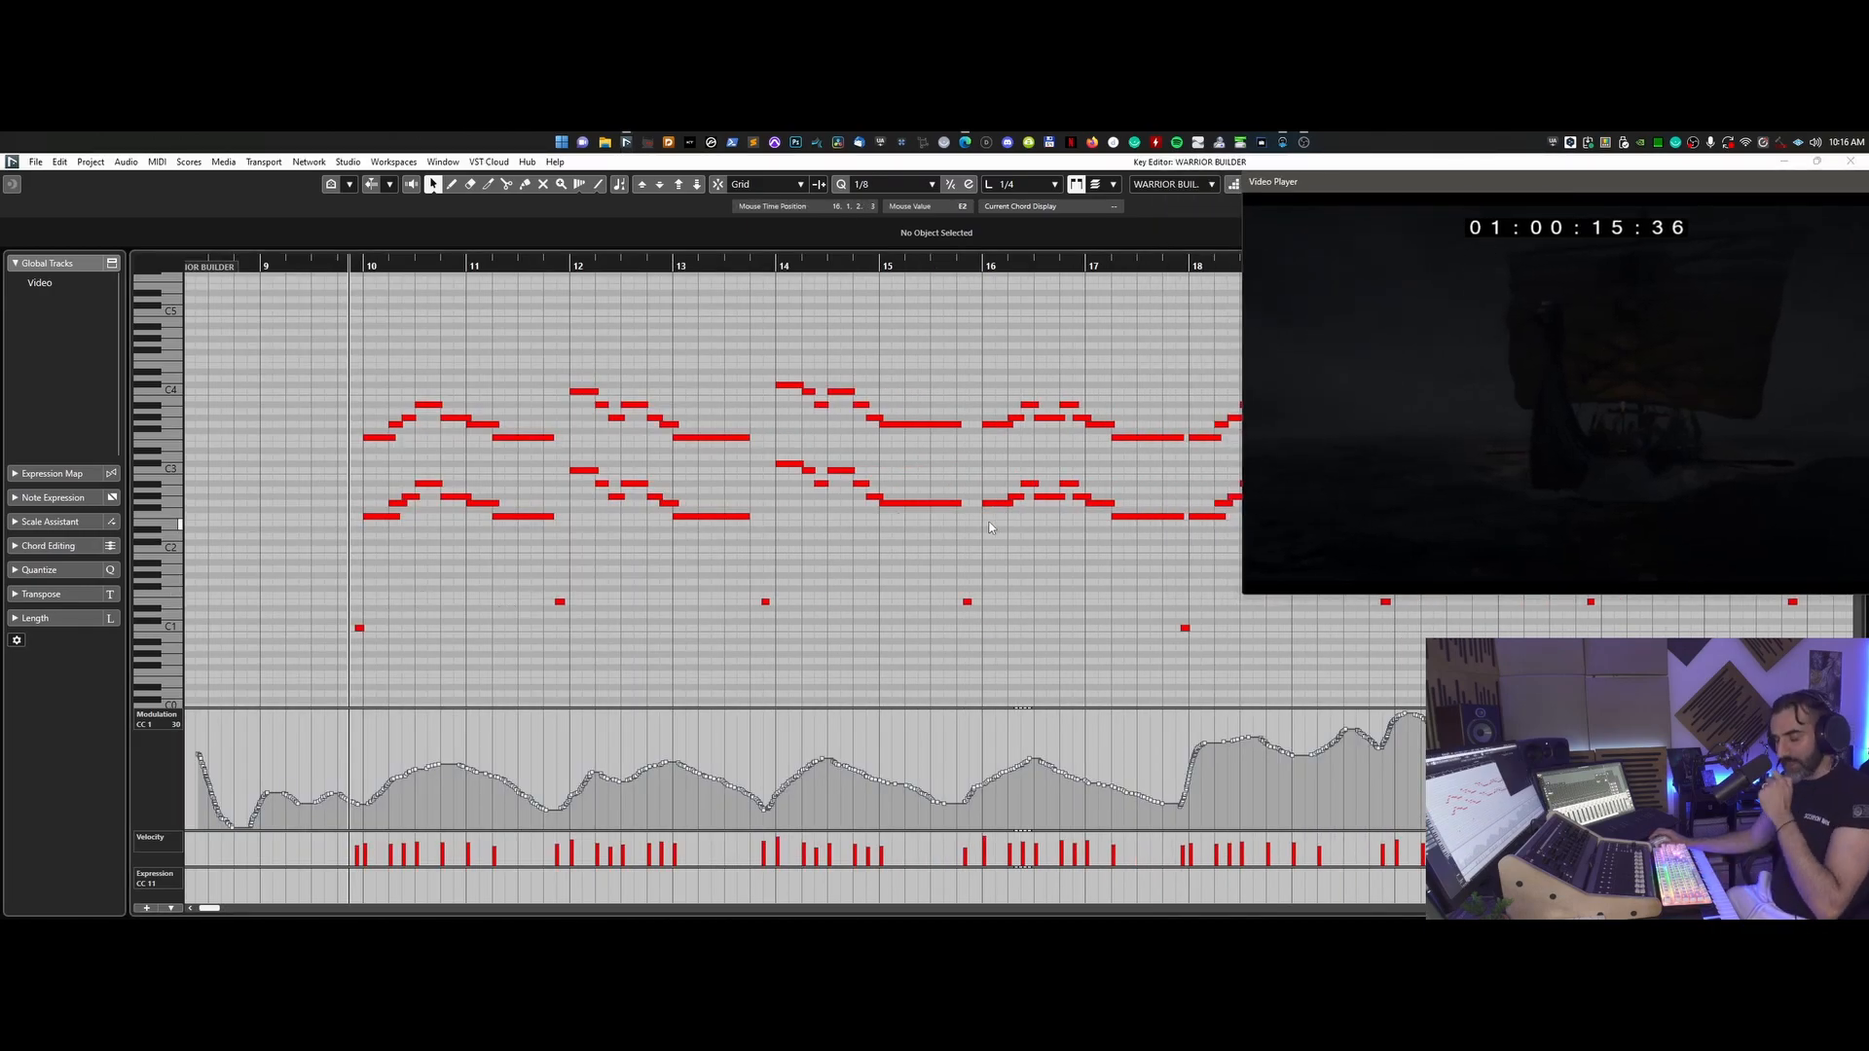
key(F3)
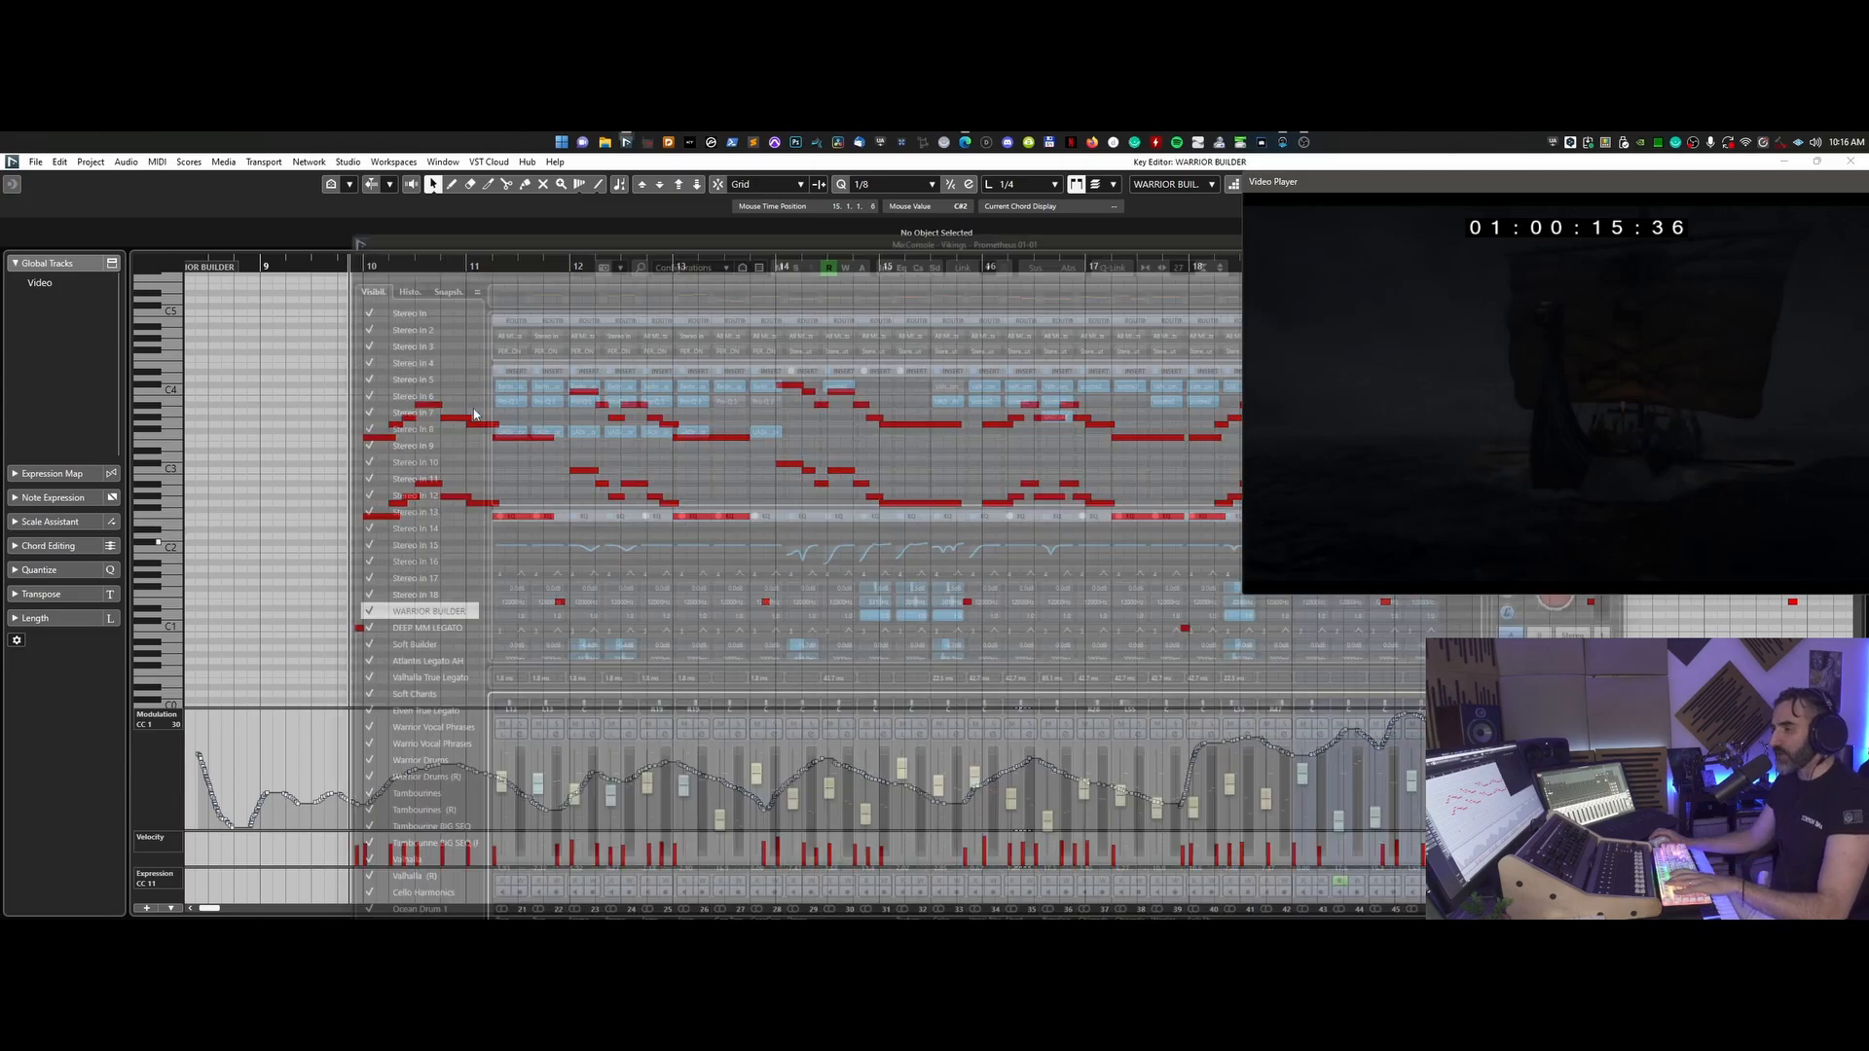
key(F3)
drag(1472, 183, 1379, 299)
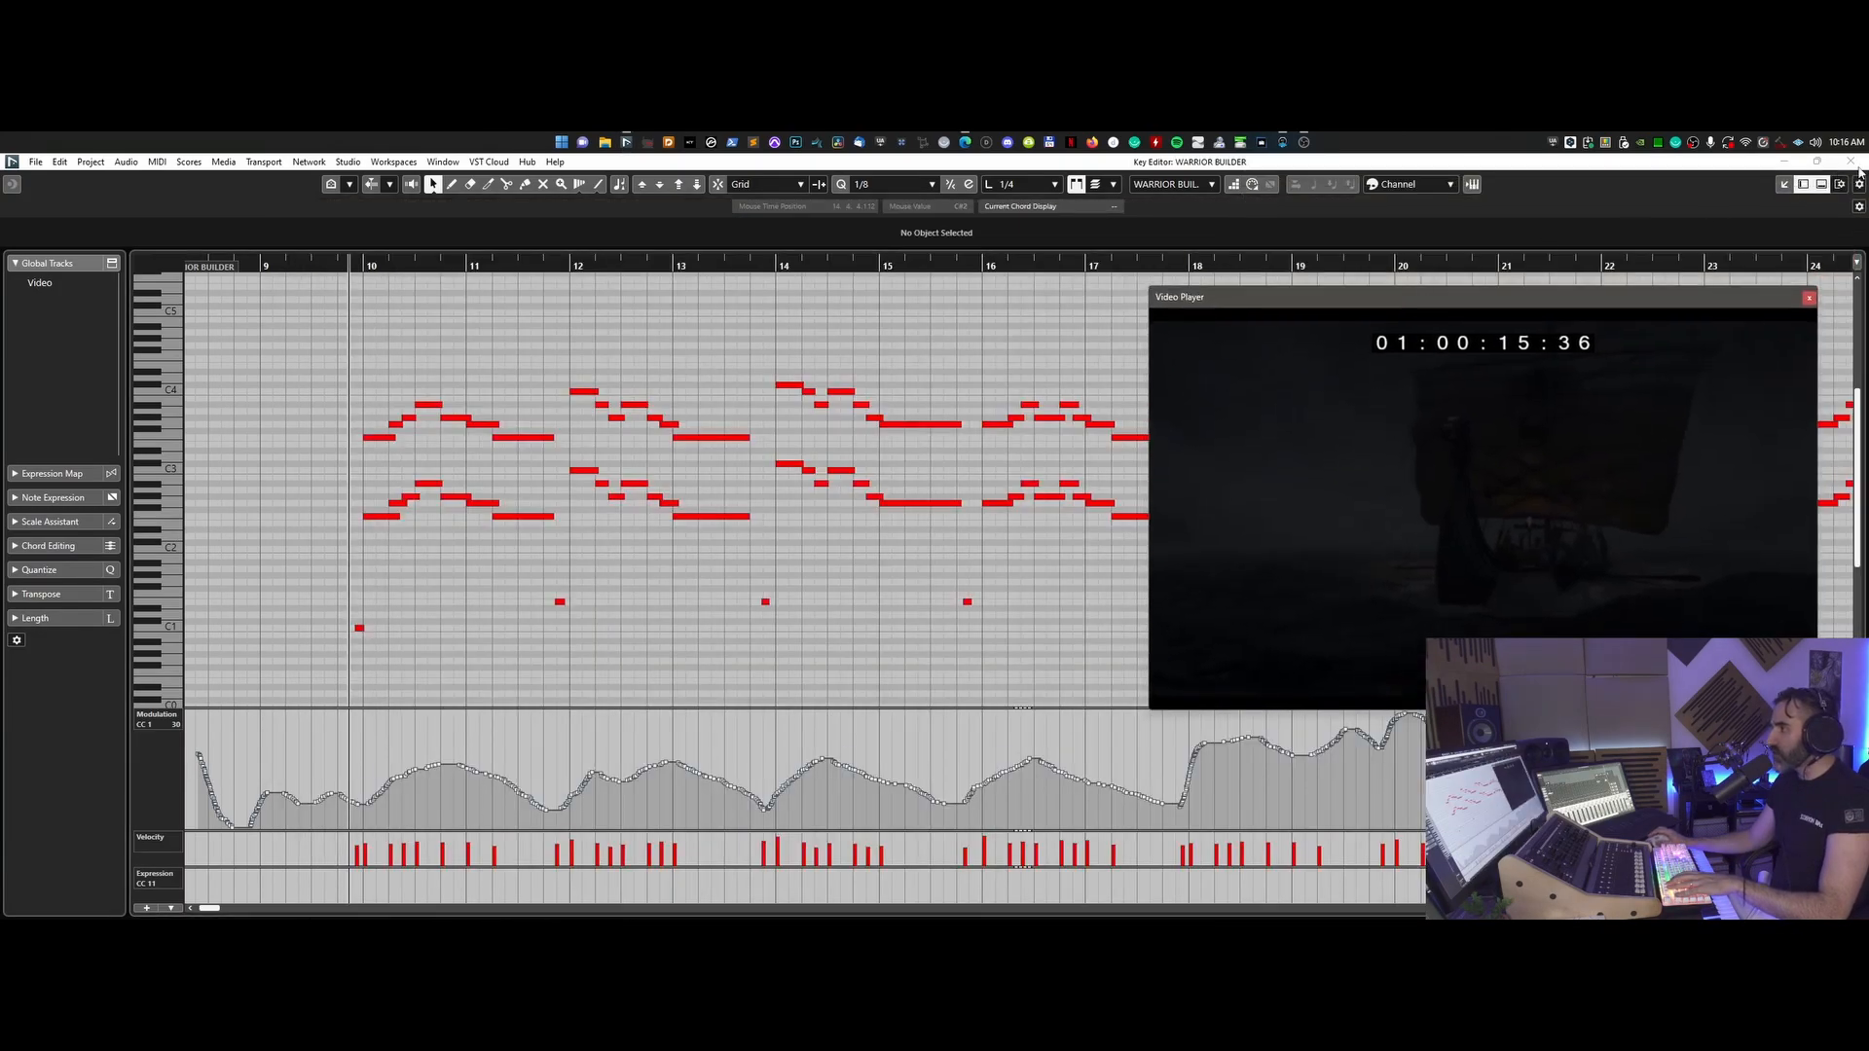
click(1850, 162)
- Open the WARRIOR BUILDER track's Kontakt instrument, show its Phrase Builder page, and trigger several yellow keyswitches to demonstrate step selection
key(e)
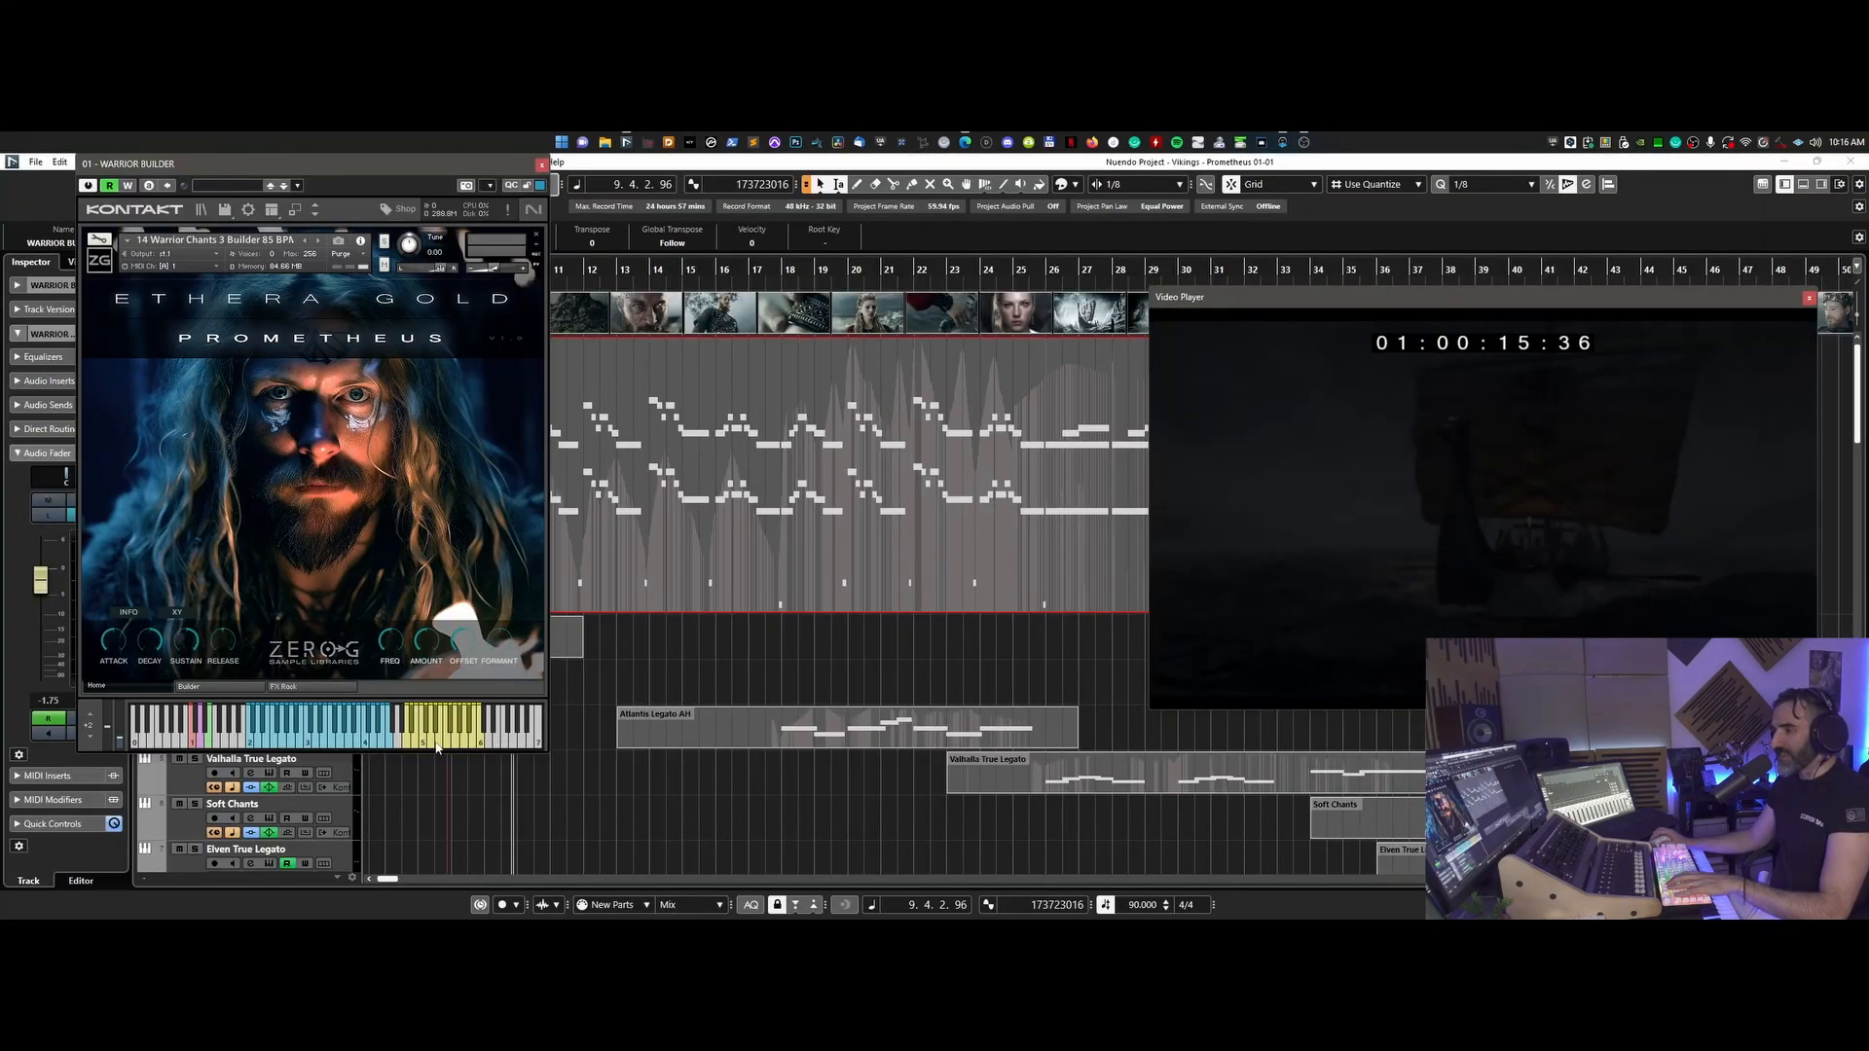
click(217, 688)
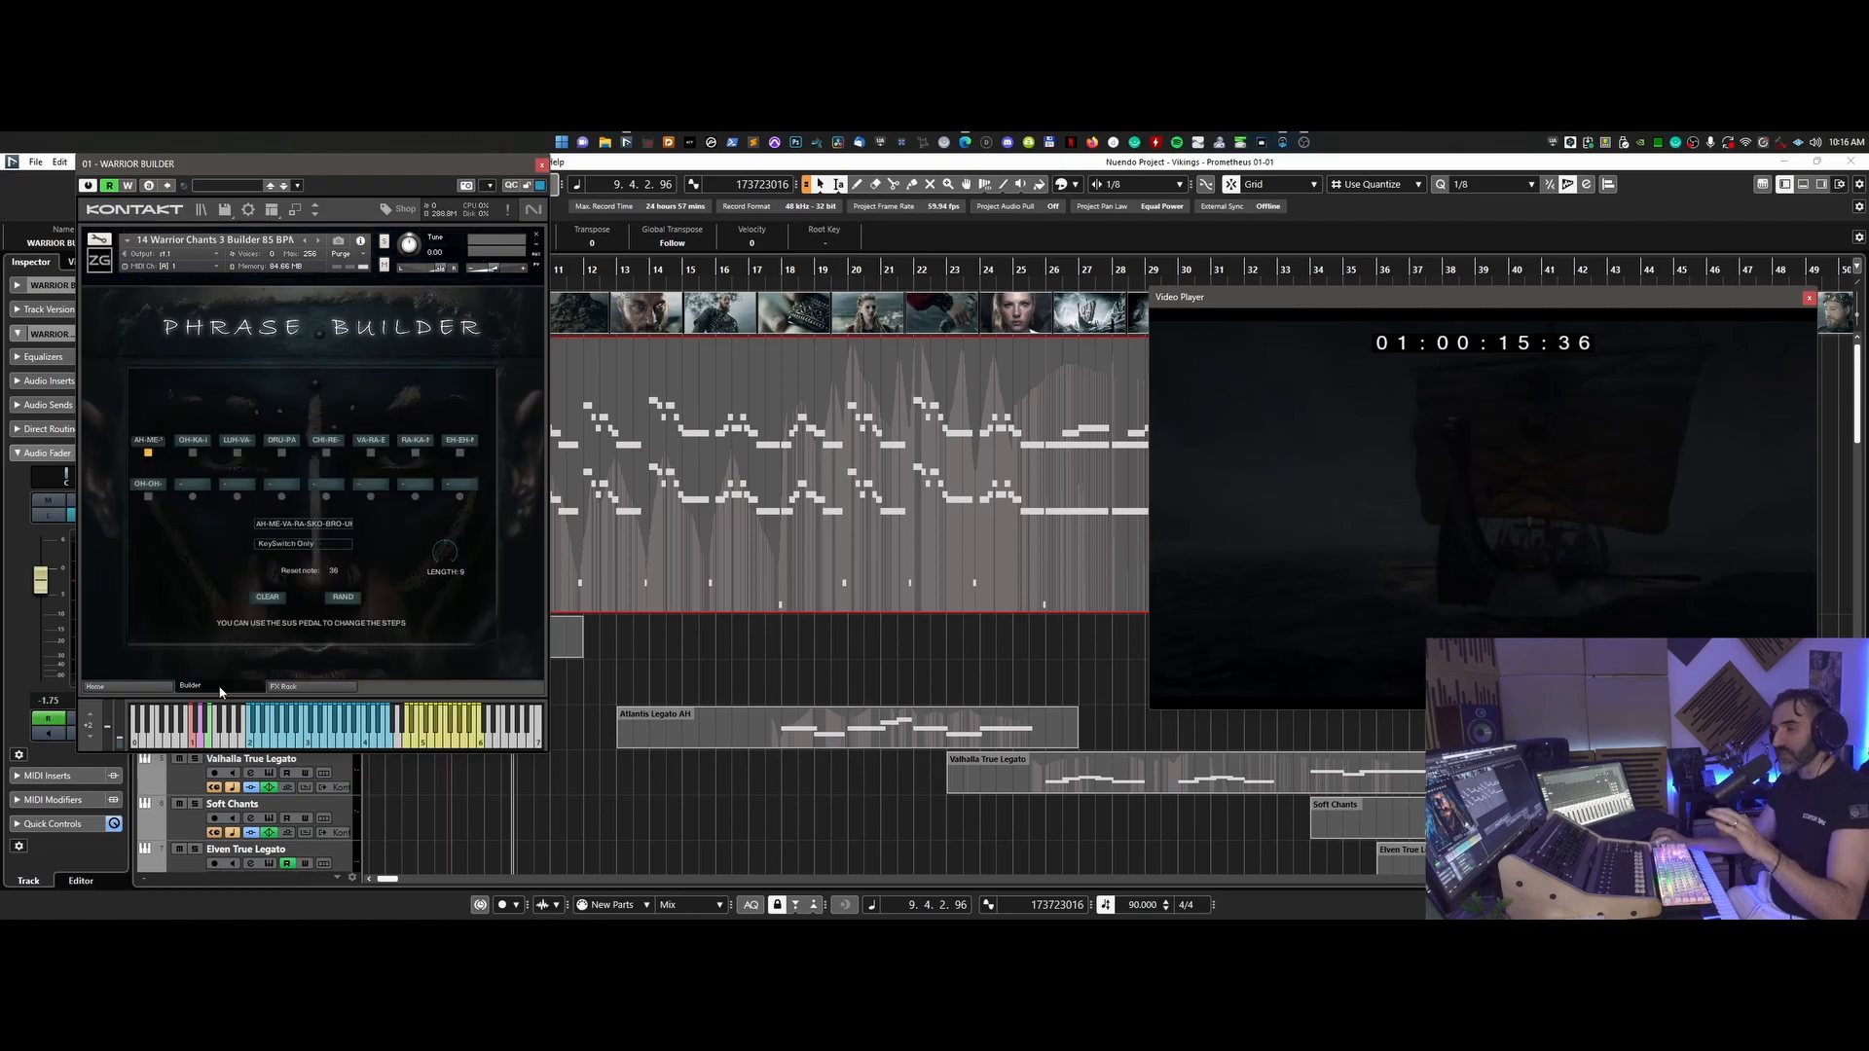
click(461, 746)
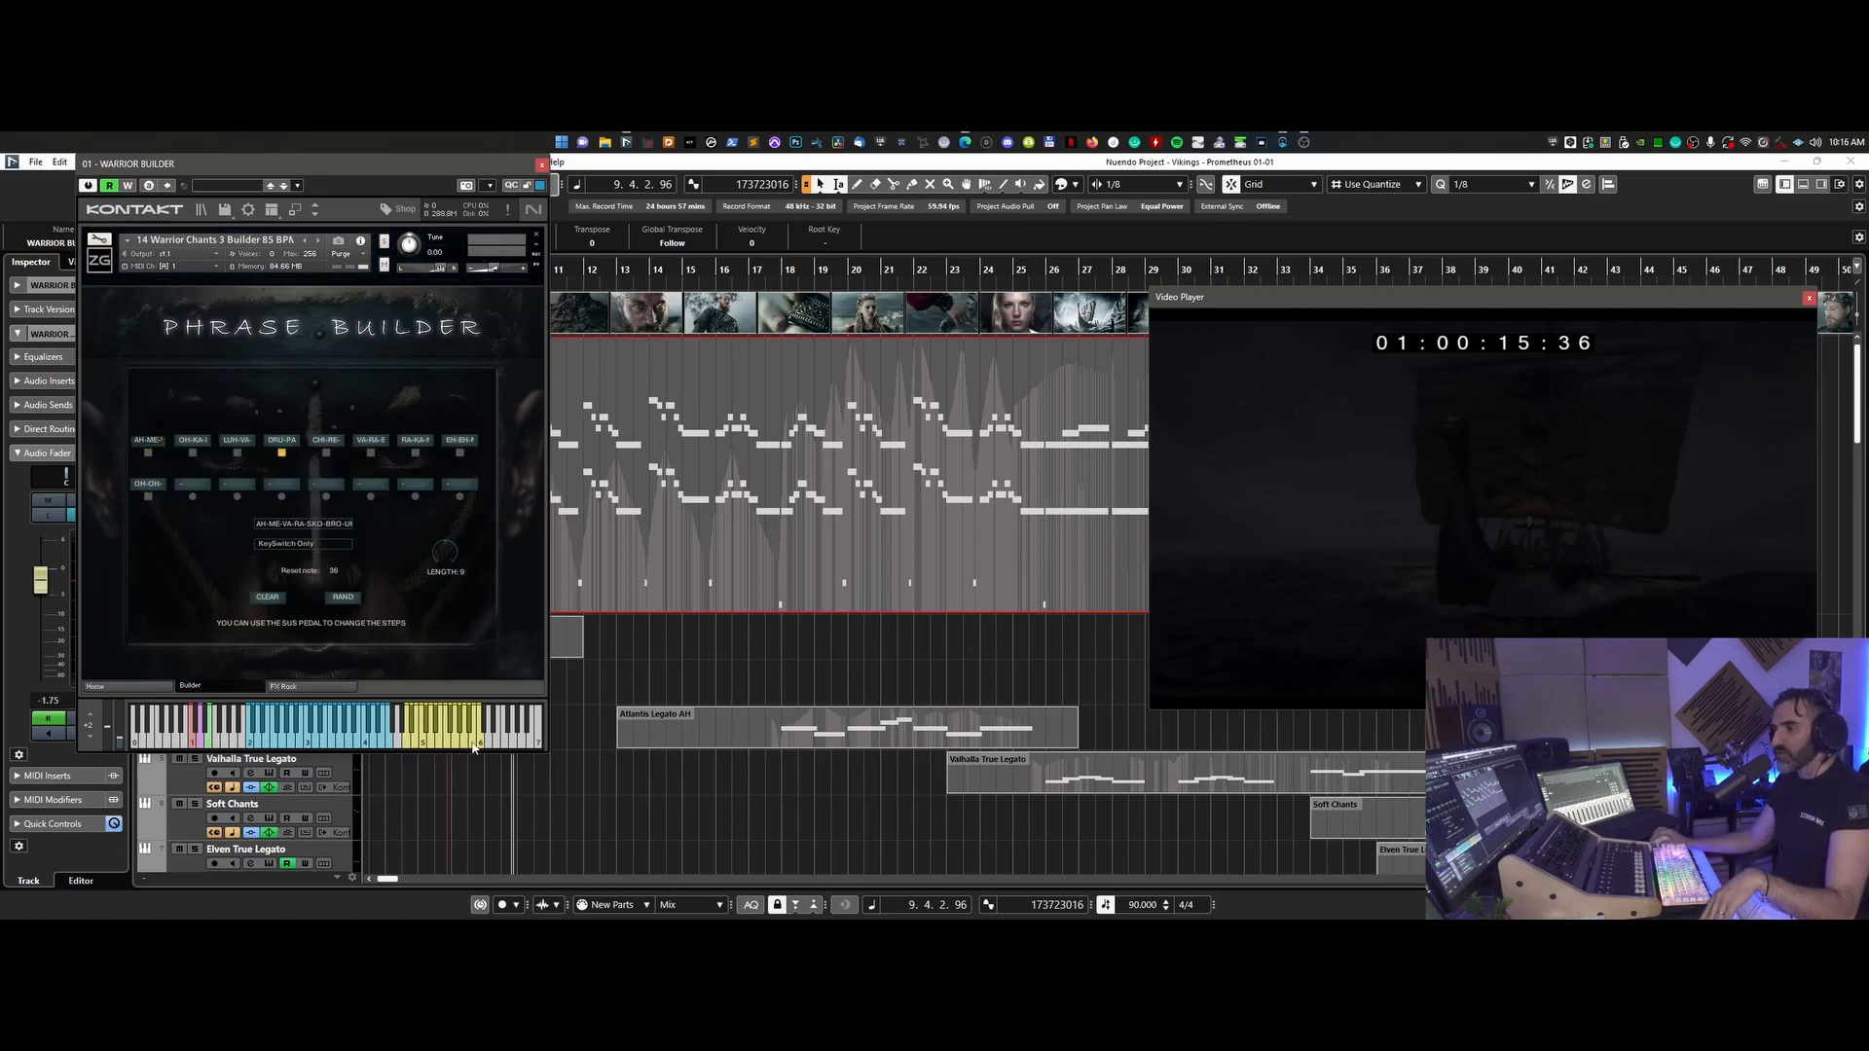
click(474, 742)
click(456, 742)
click(429, 742)
click(415, 741)
click(442, 739)
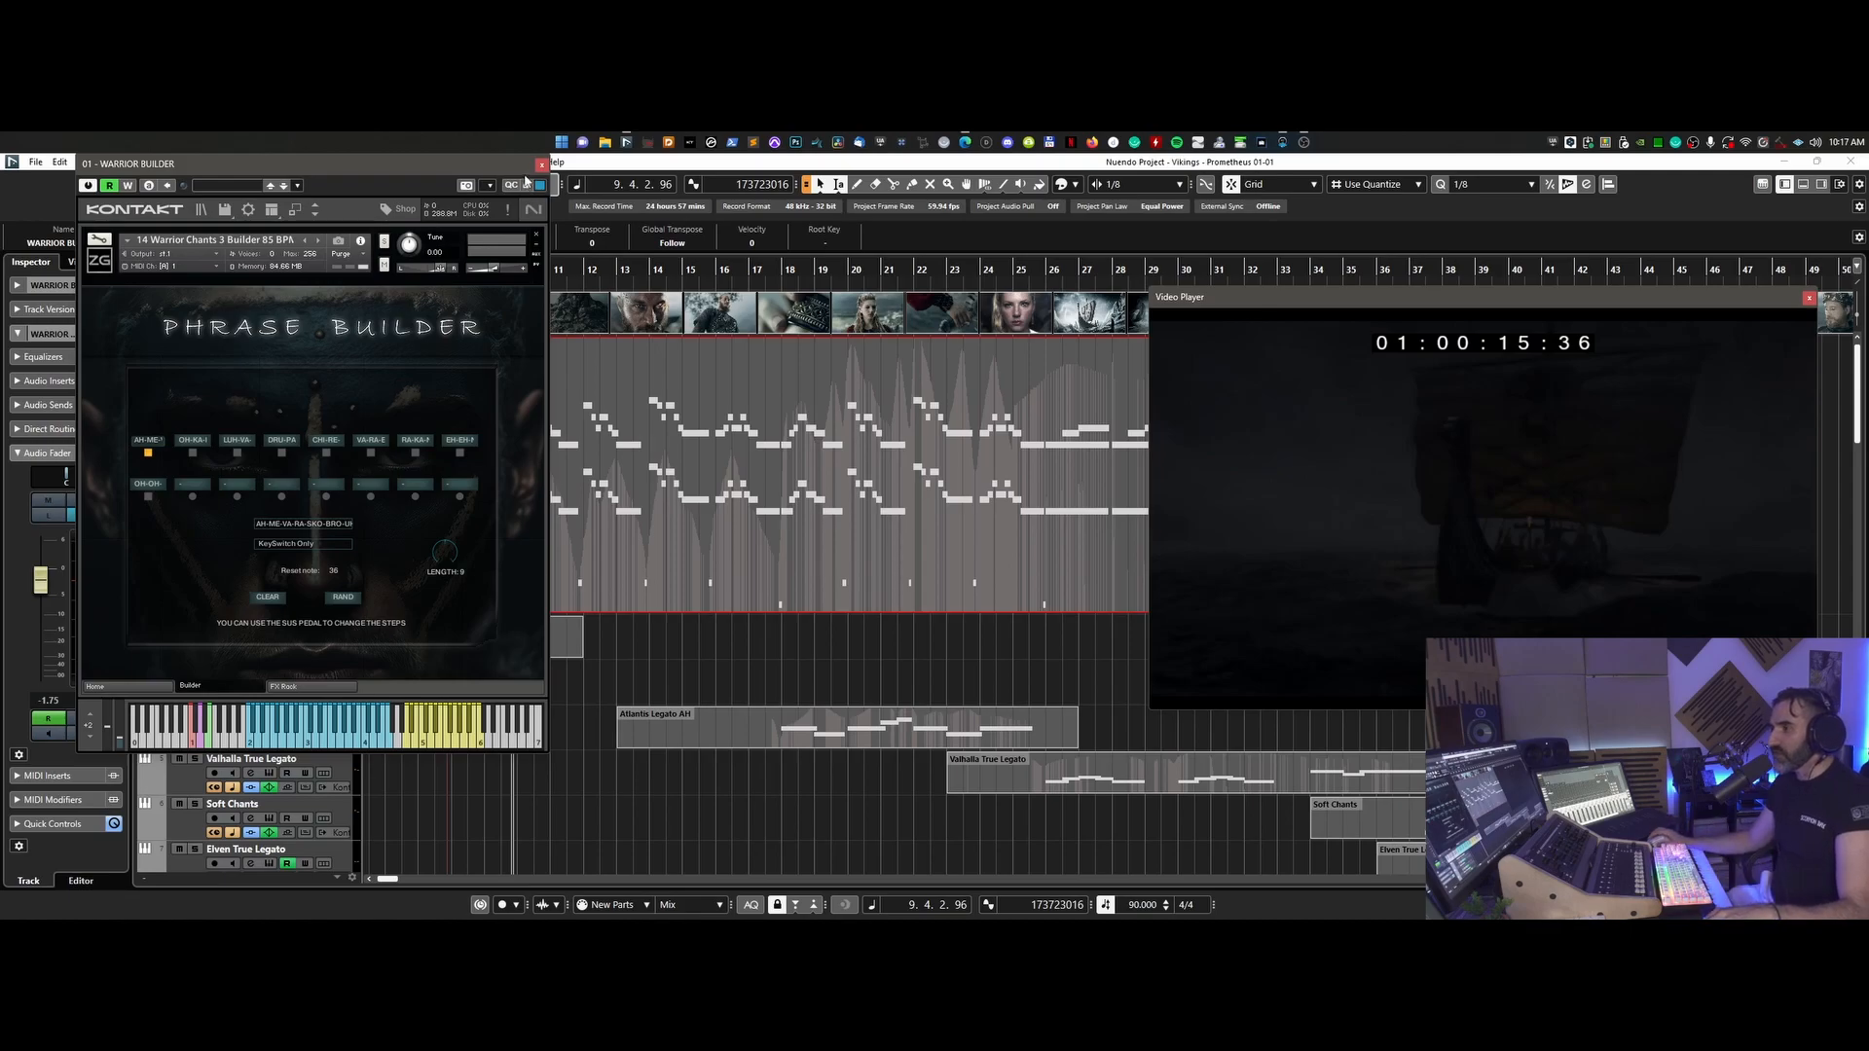
- Reopen the WARRIOR BUILDER part in the Key Editor with the Kontakt window placed beside its first notes
drag(526, 170, 461, 273)
double_click(560, 574)
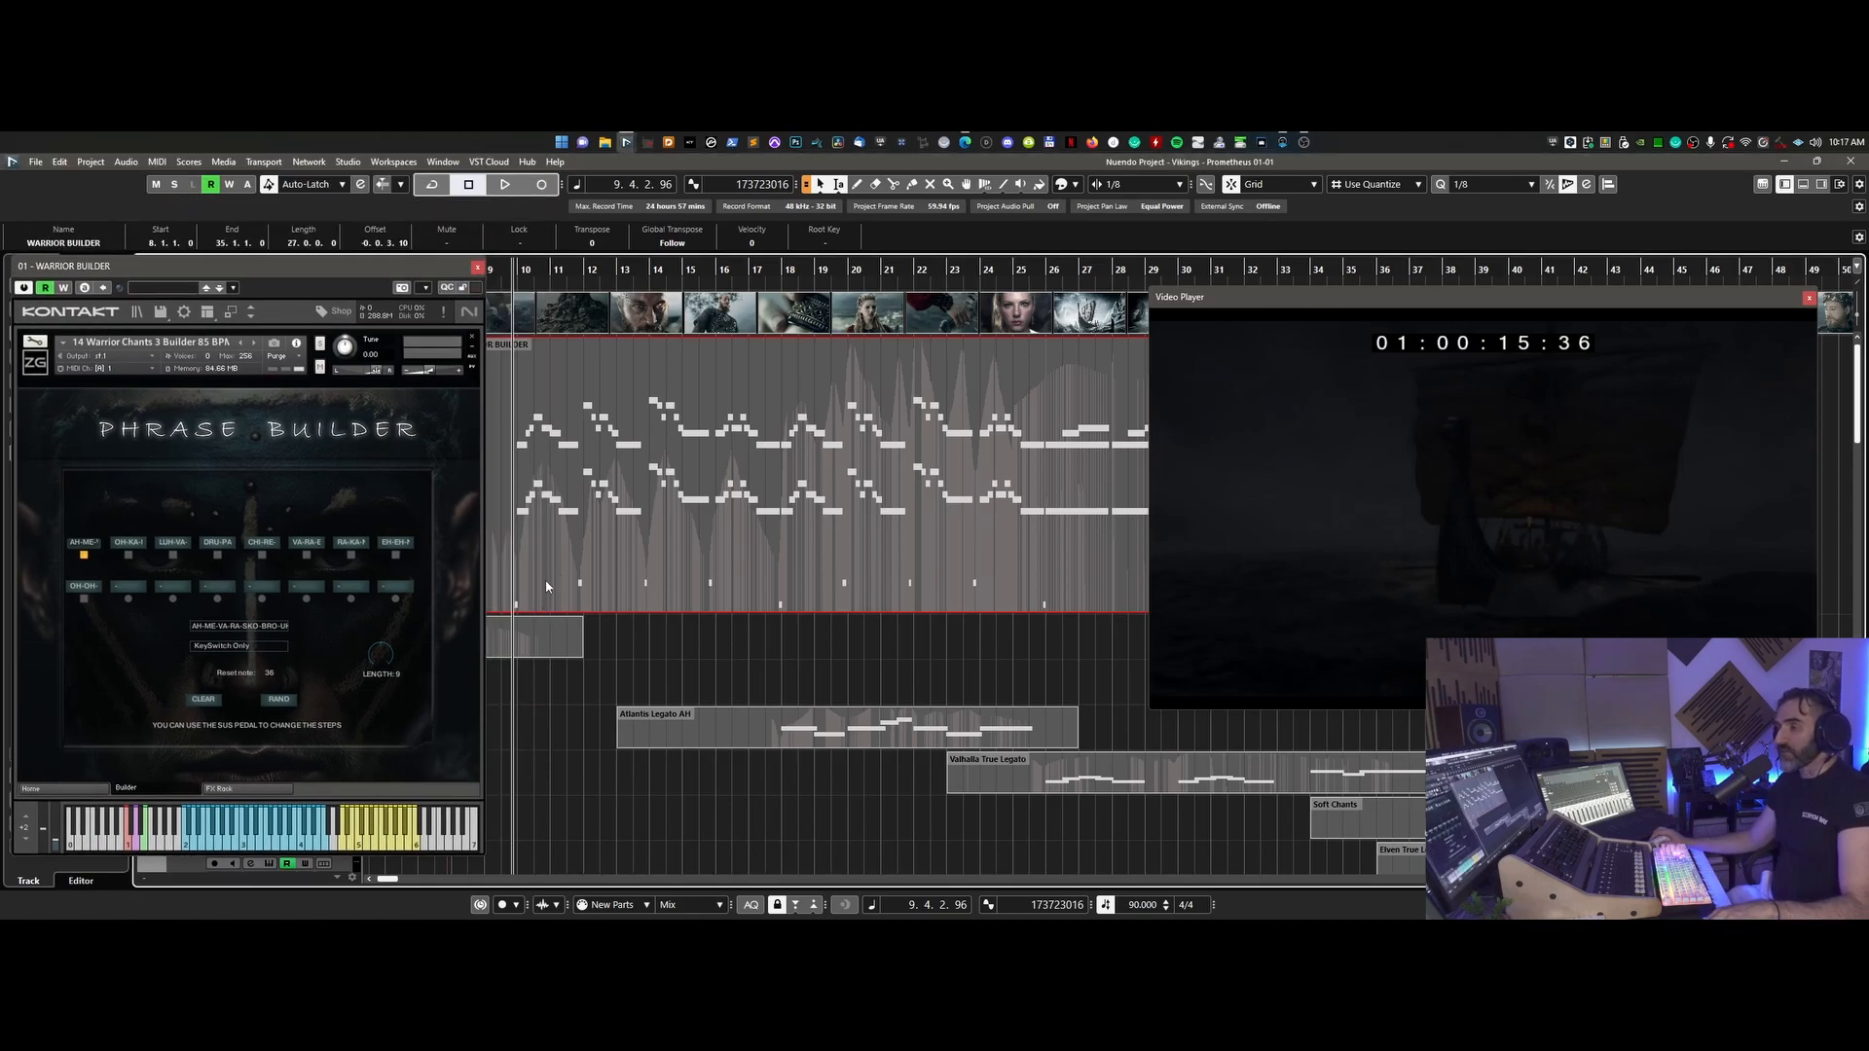
mouse_move(433, 275)
mouse_down()
mouse_move(1053, 384)
mouse_move(428, 304)
mouse_up()
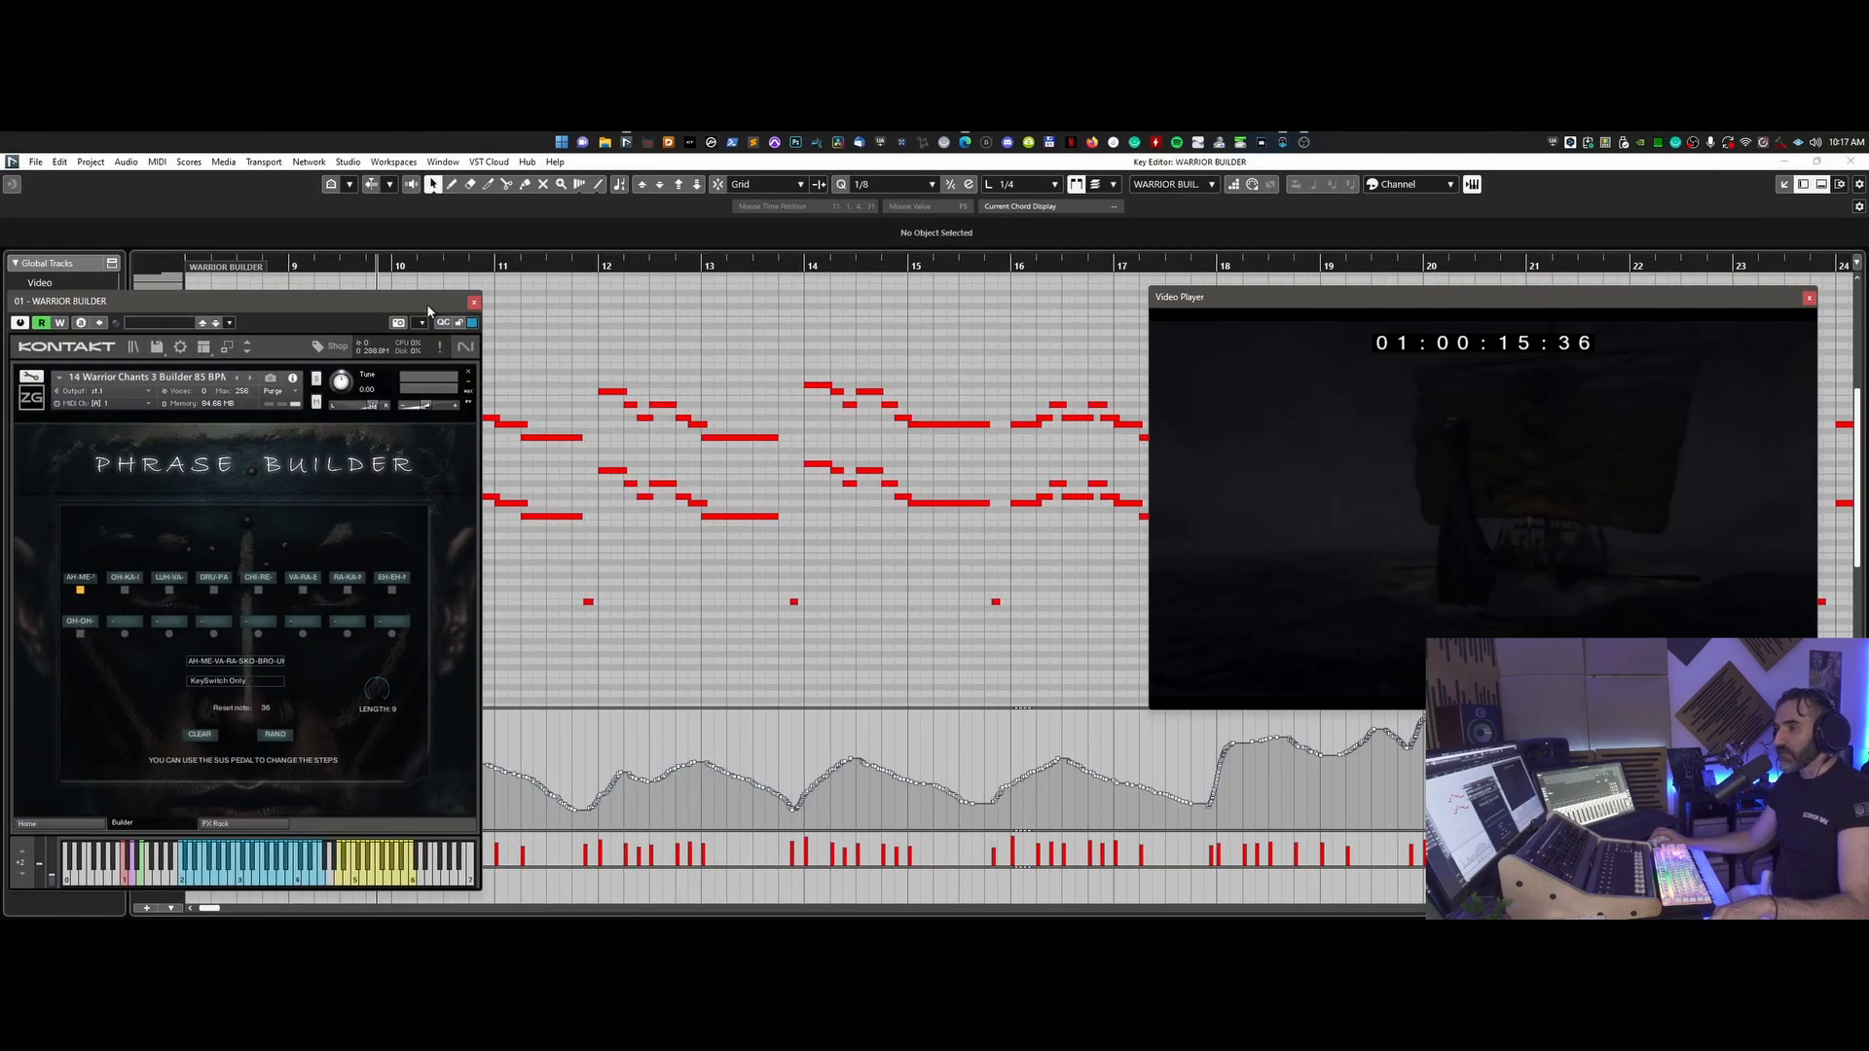
scroll(830, 418, left, 5)
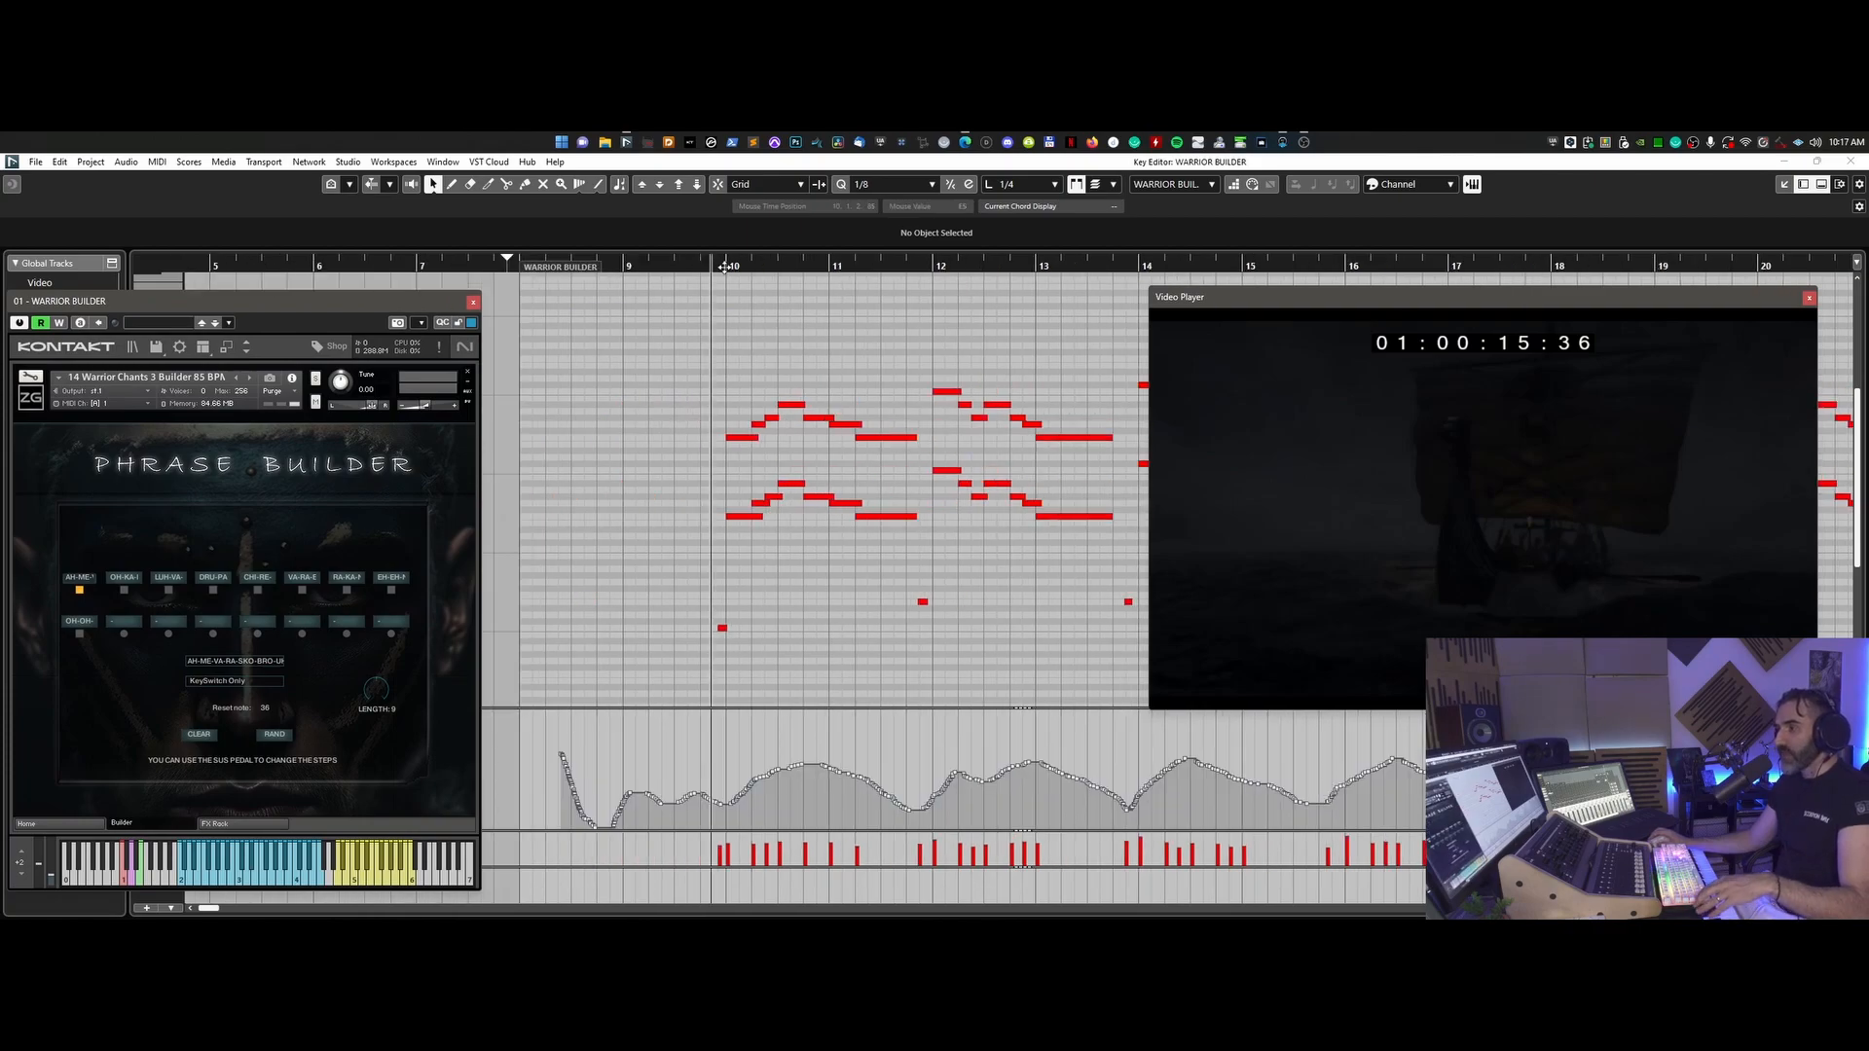
- Move the video player off the notes and place the playback position just before bar 10 of the WARRIOR BUILDER part
drag(723, 265, 723, 292)
drag(1209, 301, 1285, 294)
key(g)
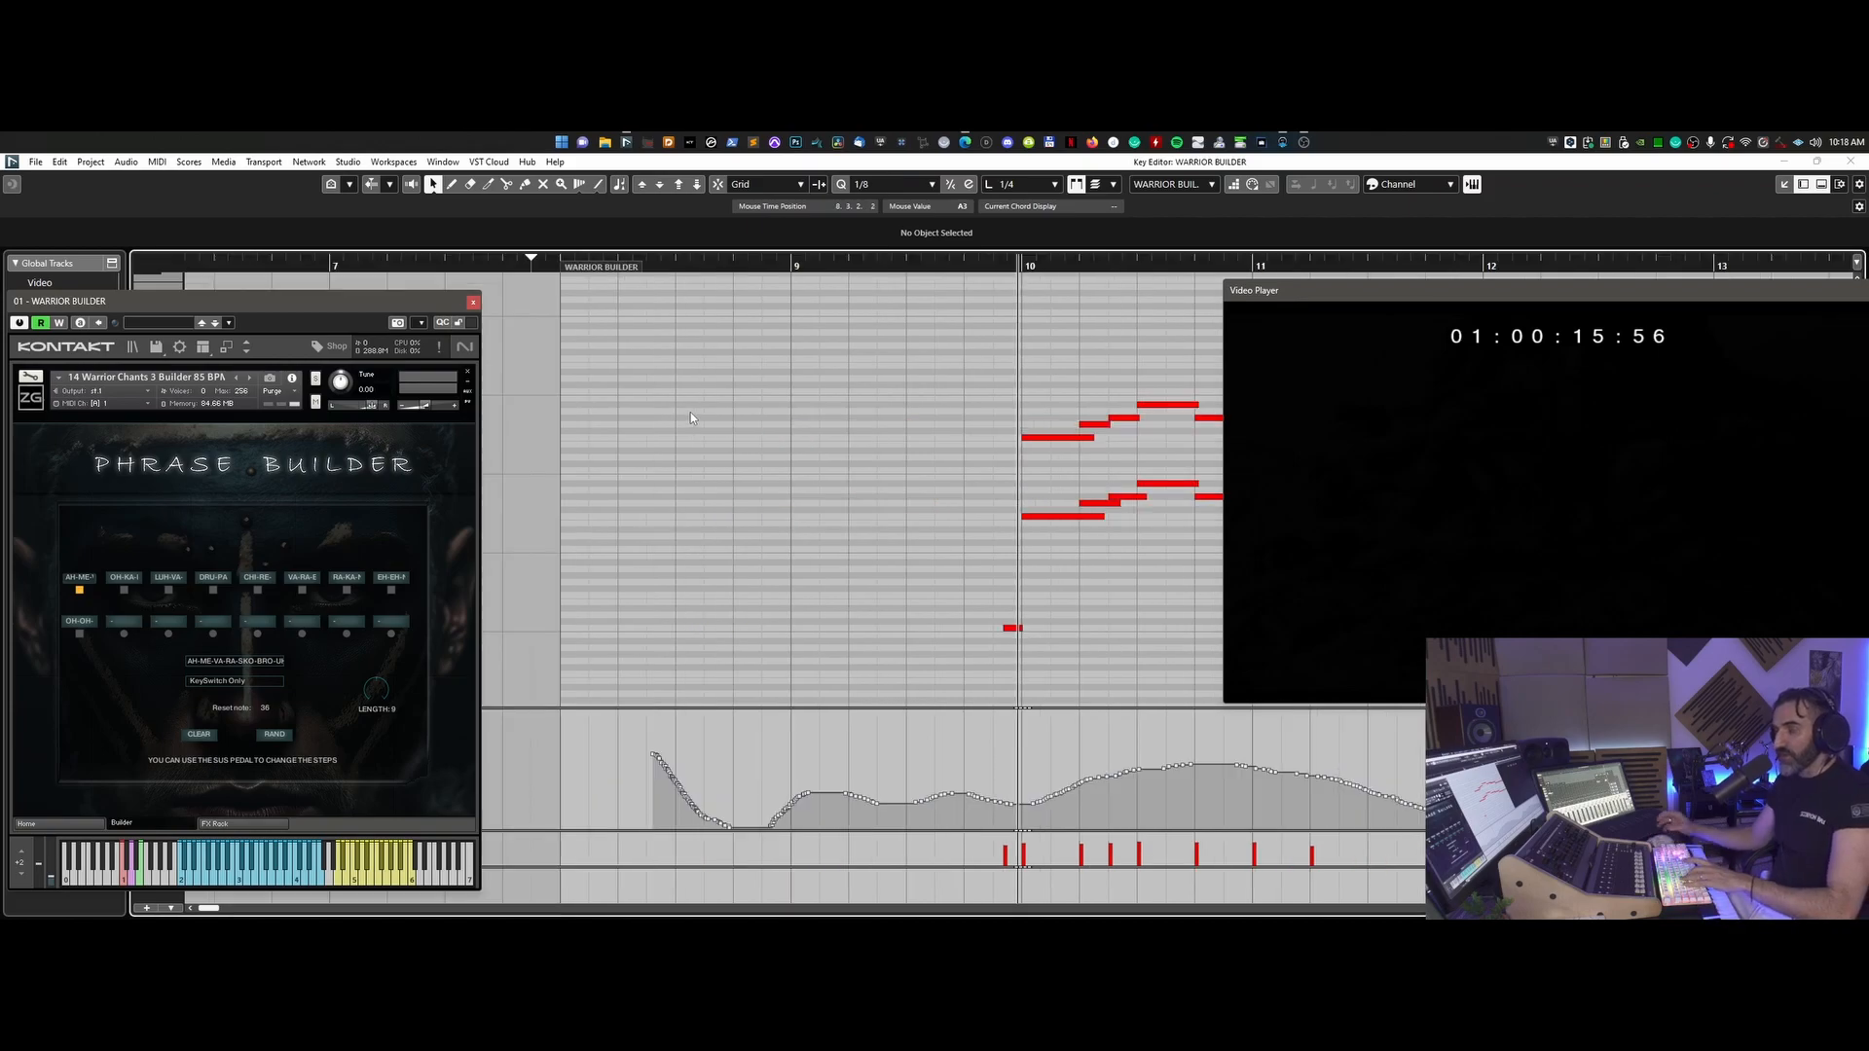
key(g)
key(g)
scroll(713, 340, right, 3)
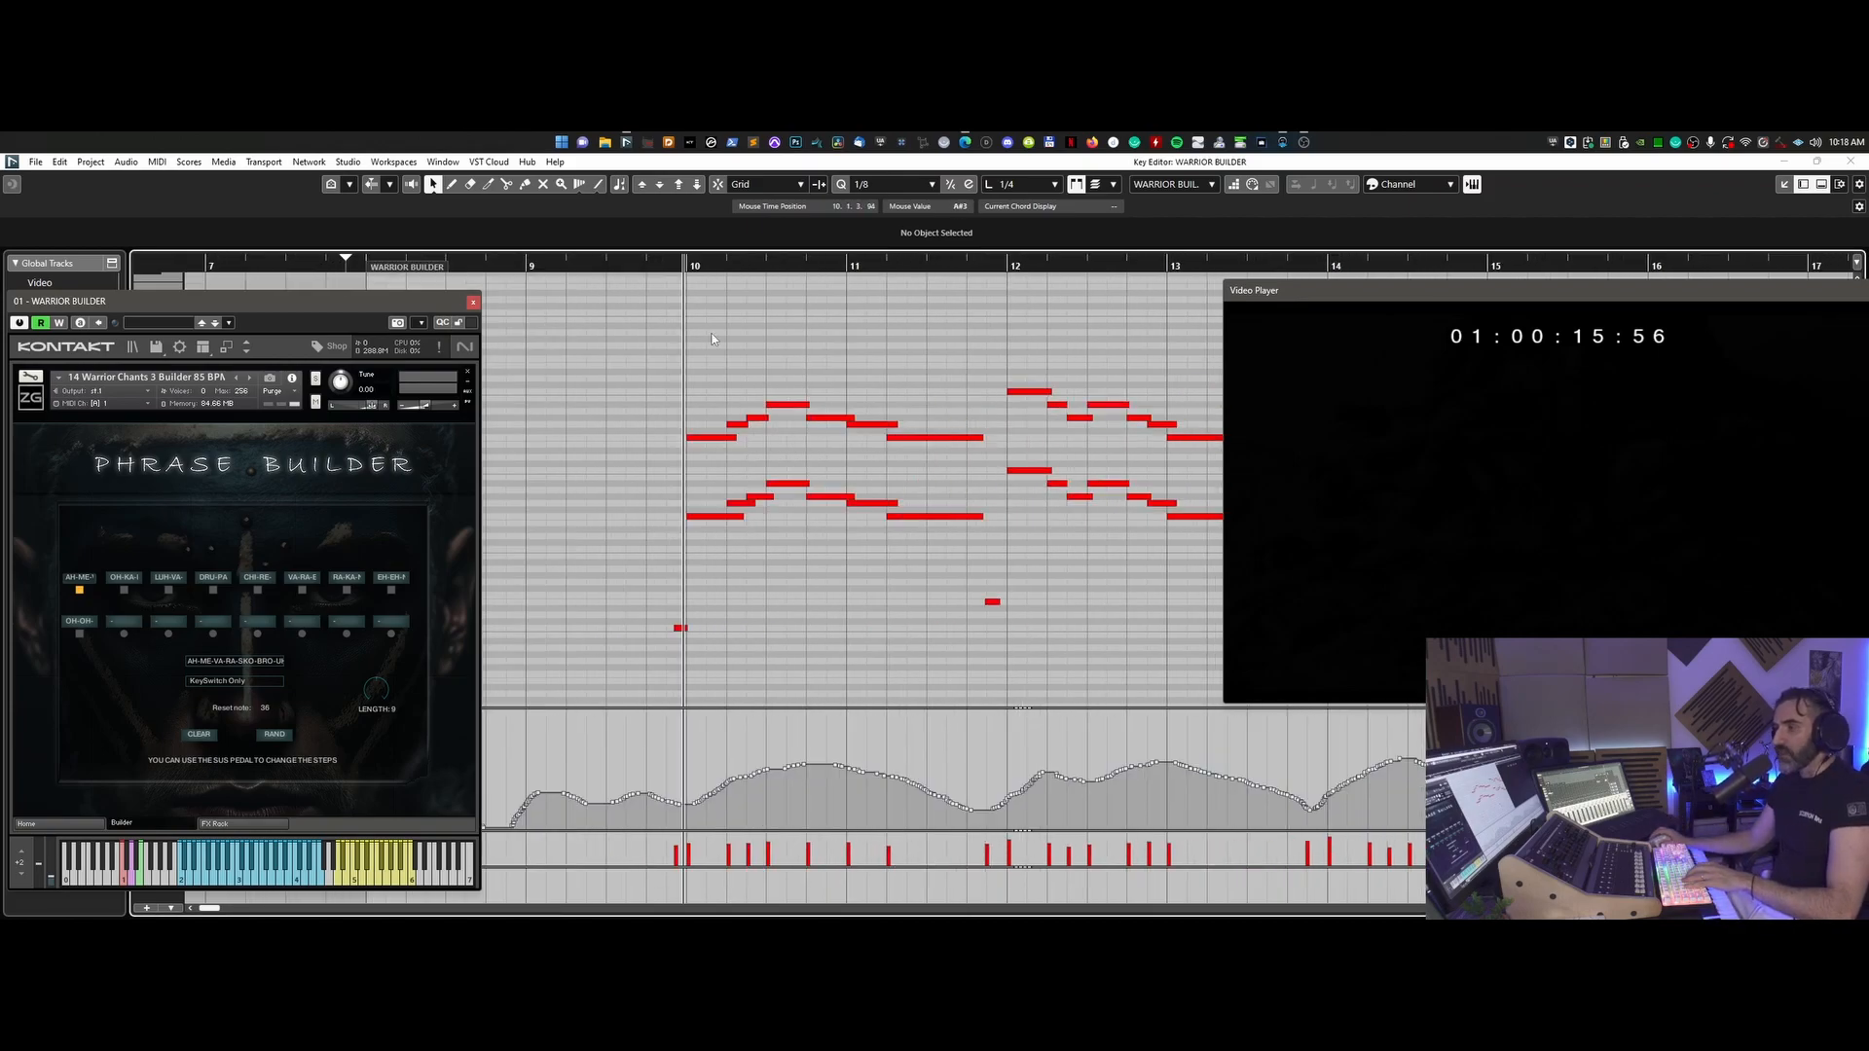
click(657, 264)
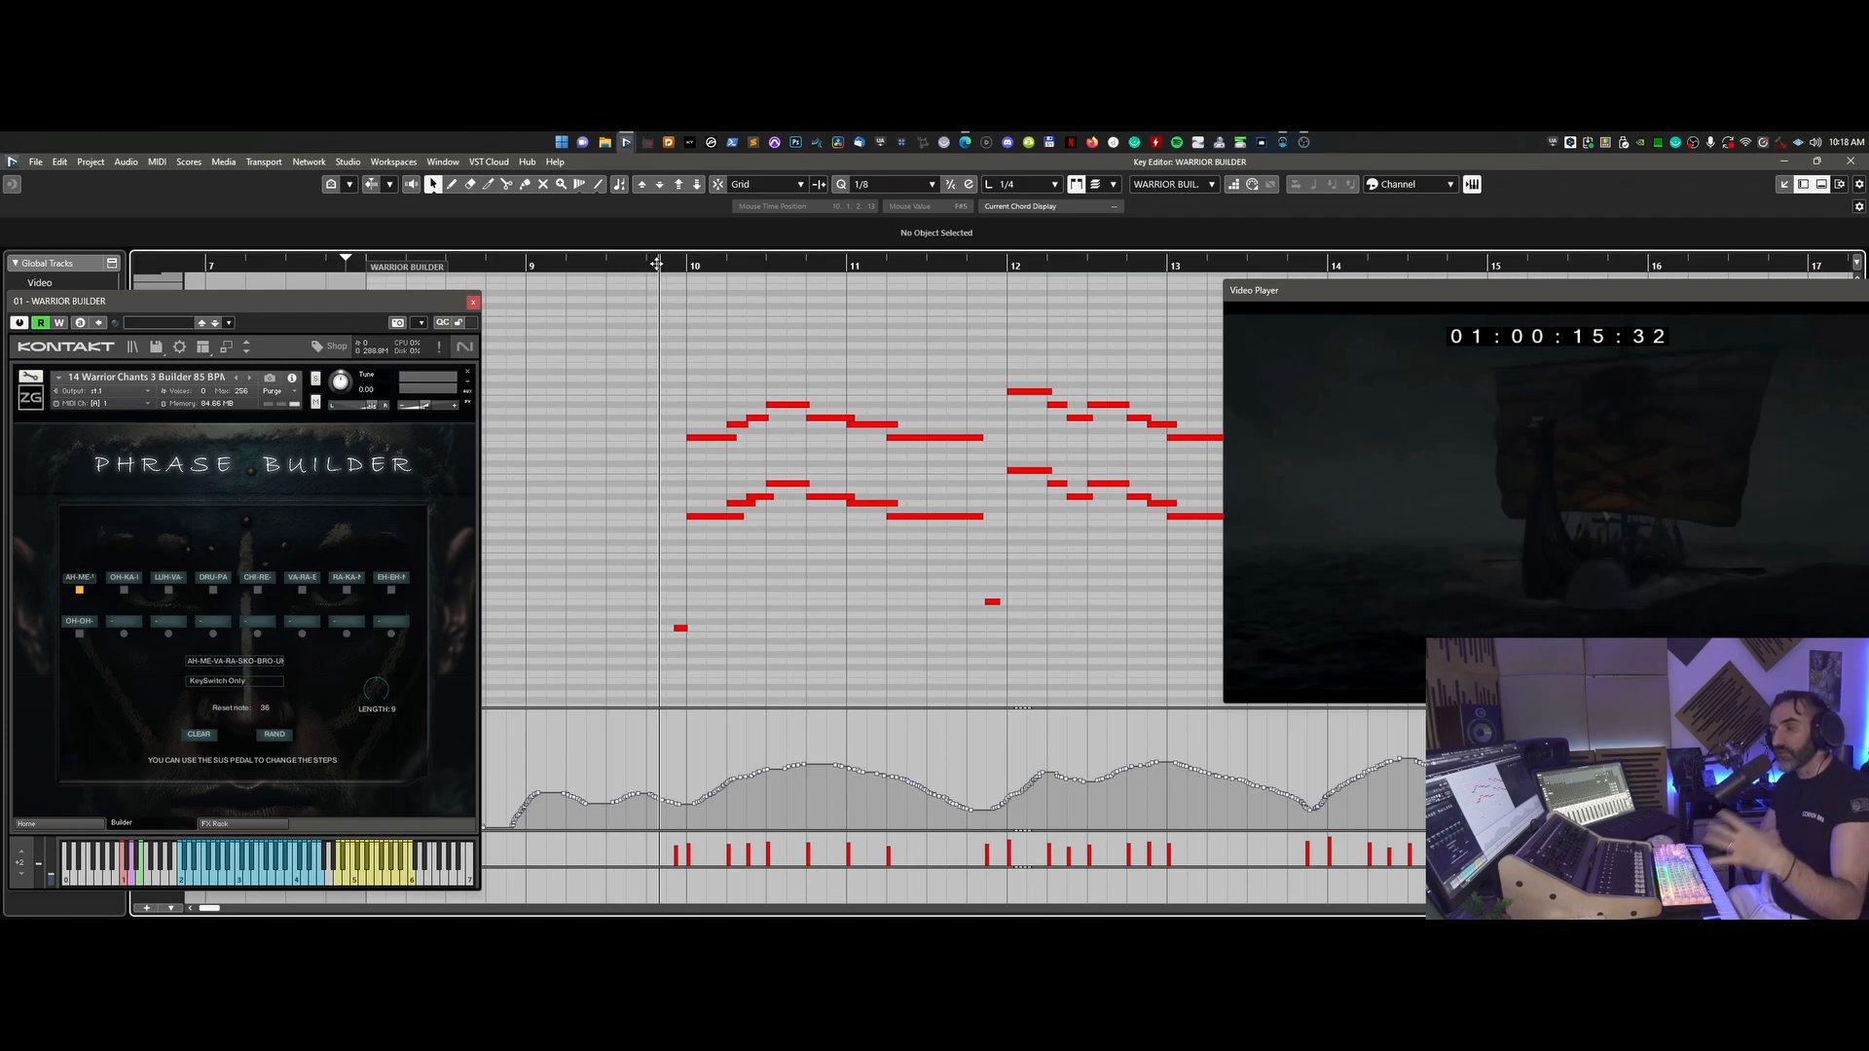
- Inspect the phrases assigned to the first two Phrase Builder steps and show the list of available phrases
drag(366, 300, 391, 255)
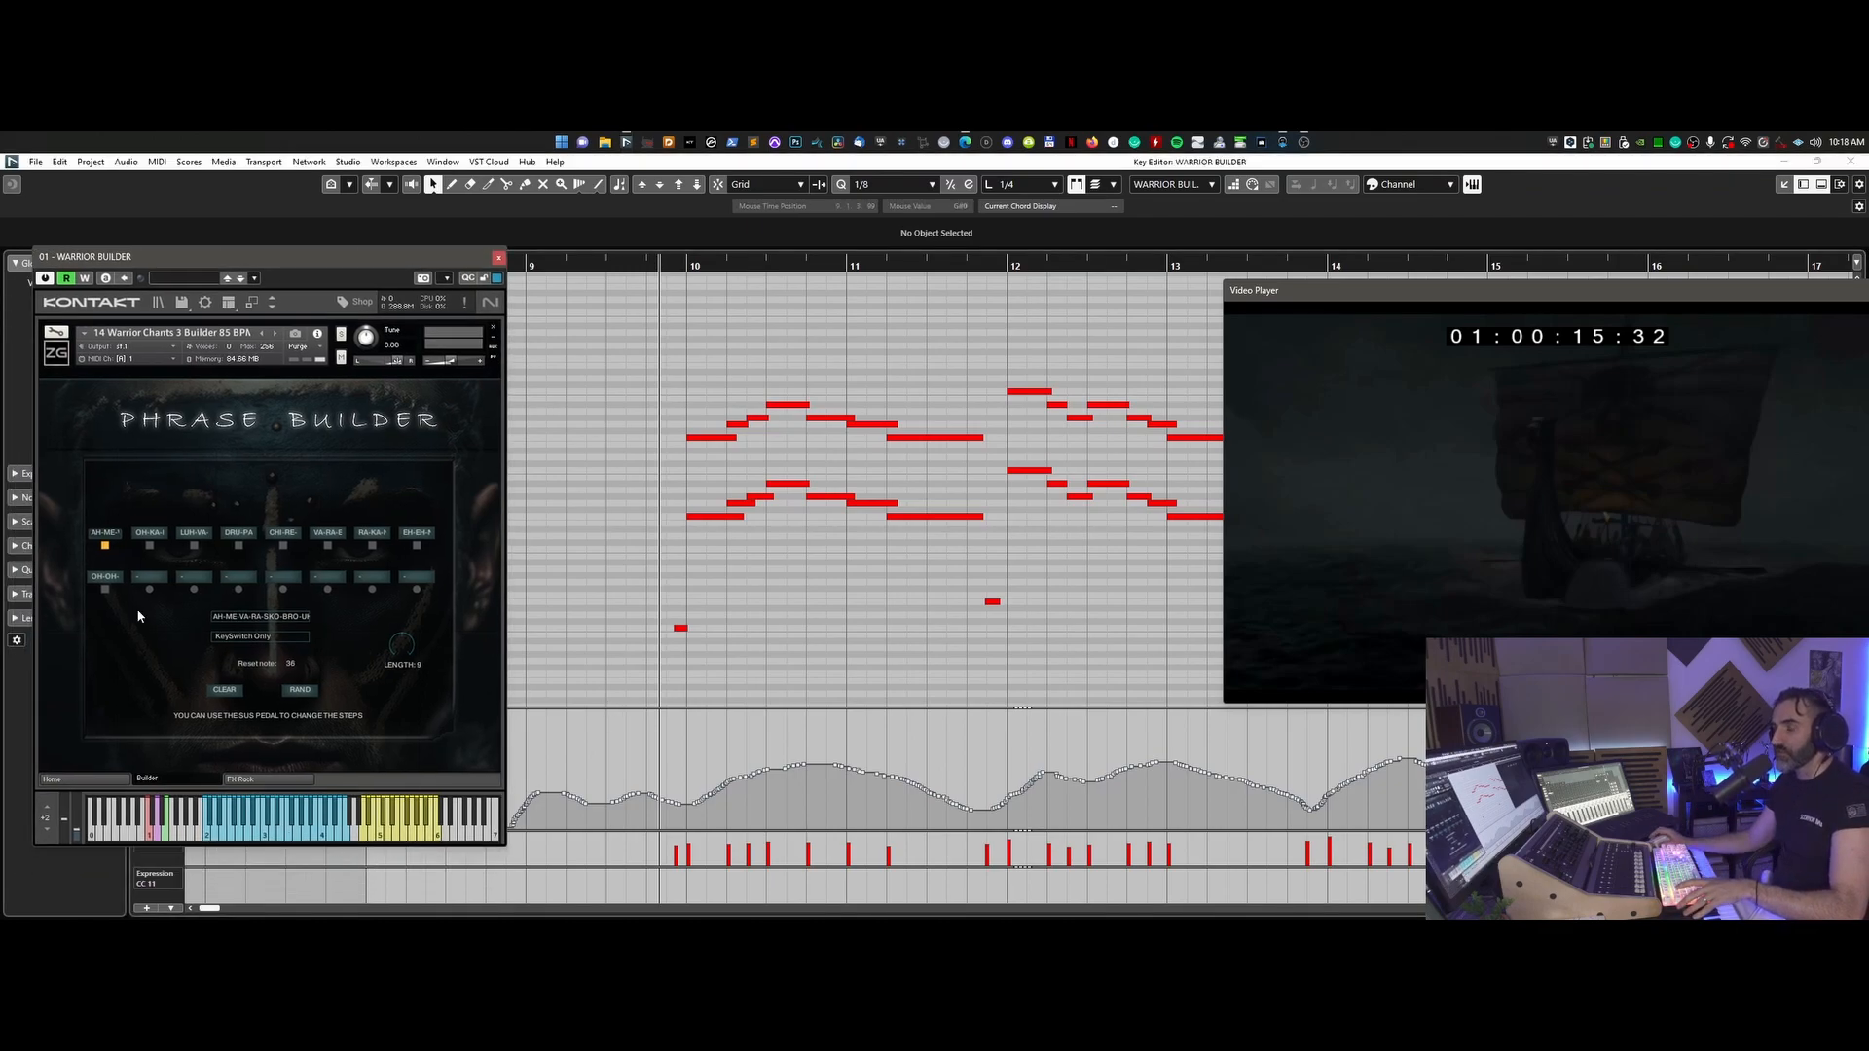
click(105, 542)
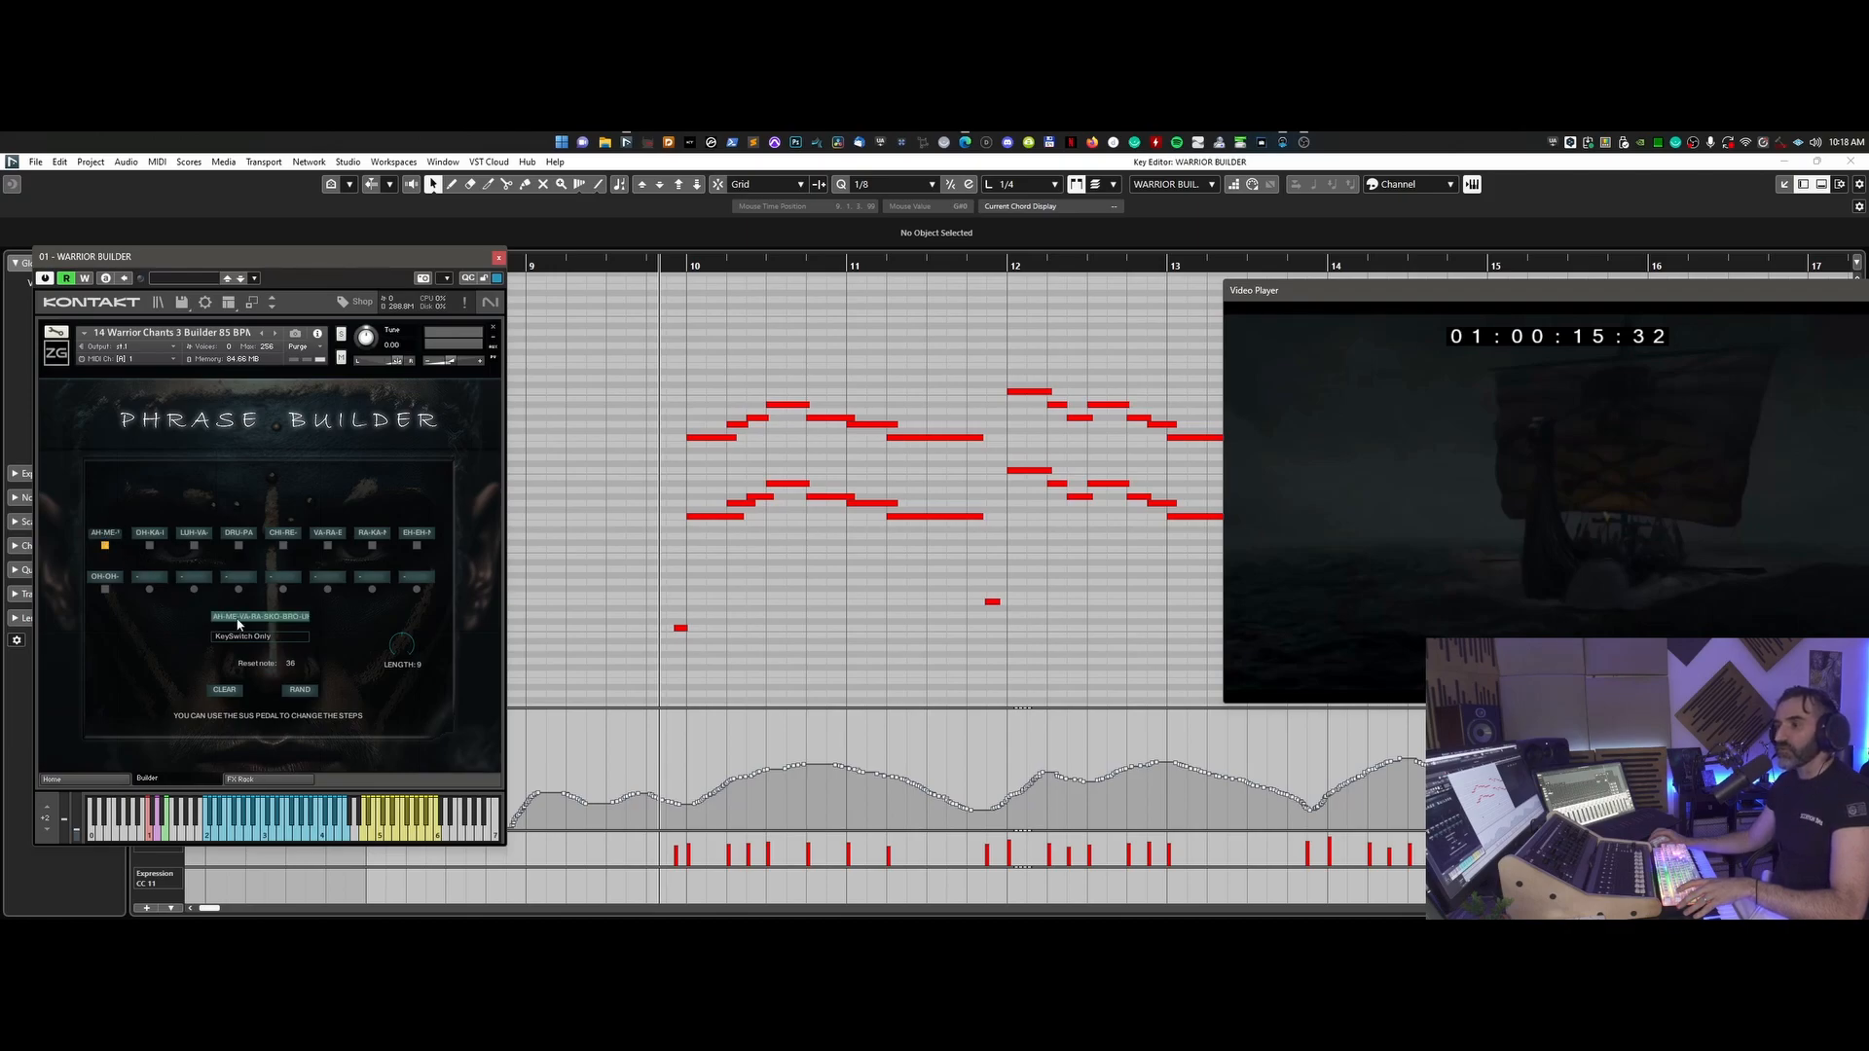
click(243, 623)
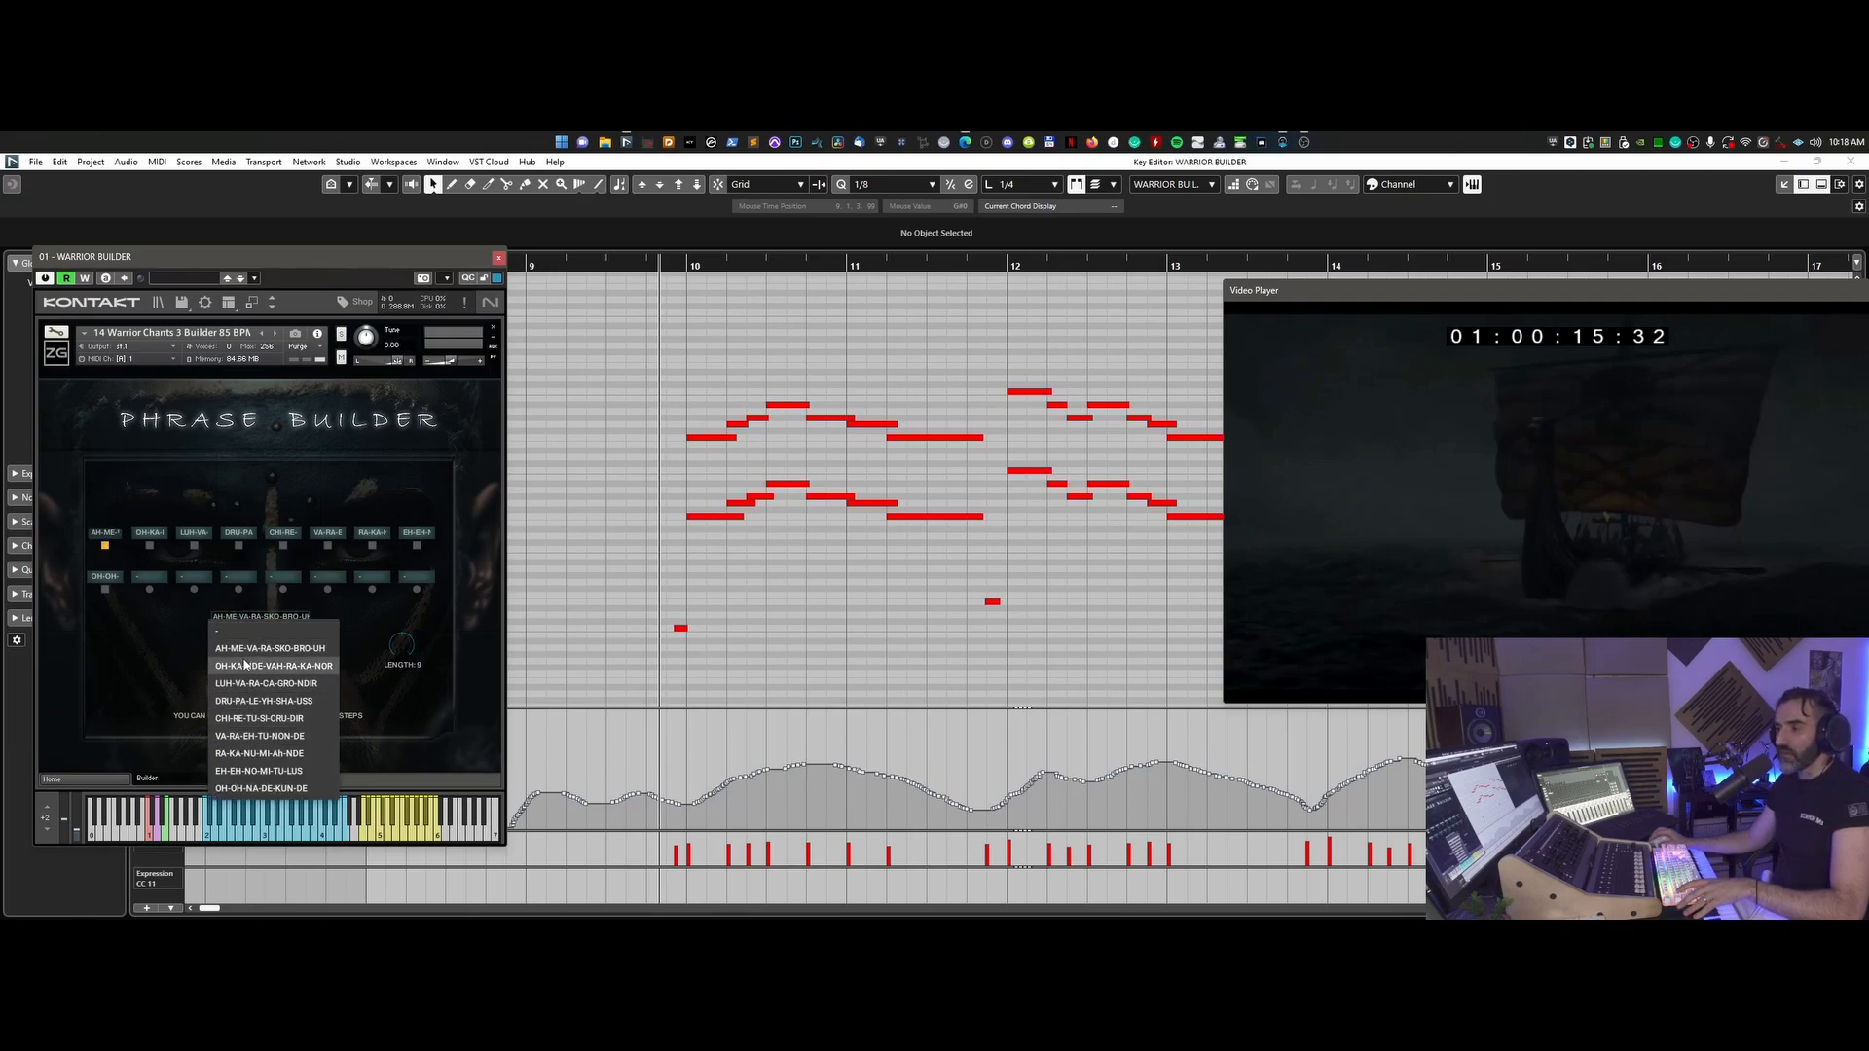
click(113, 542)
click(151, 540)
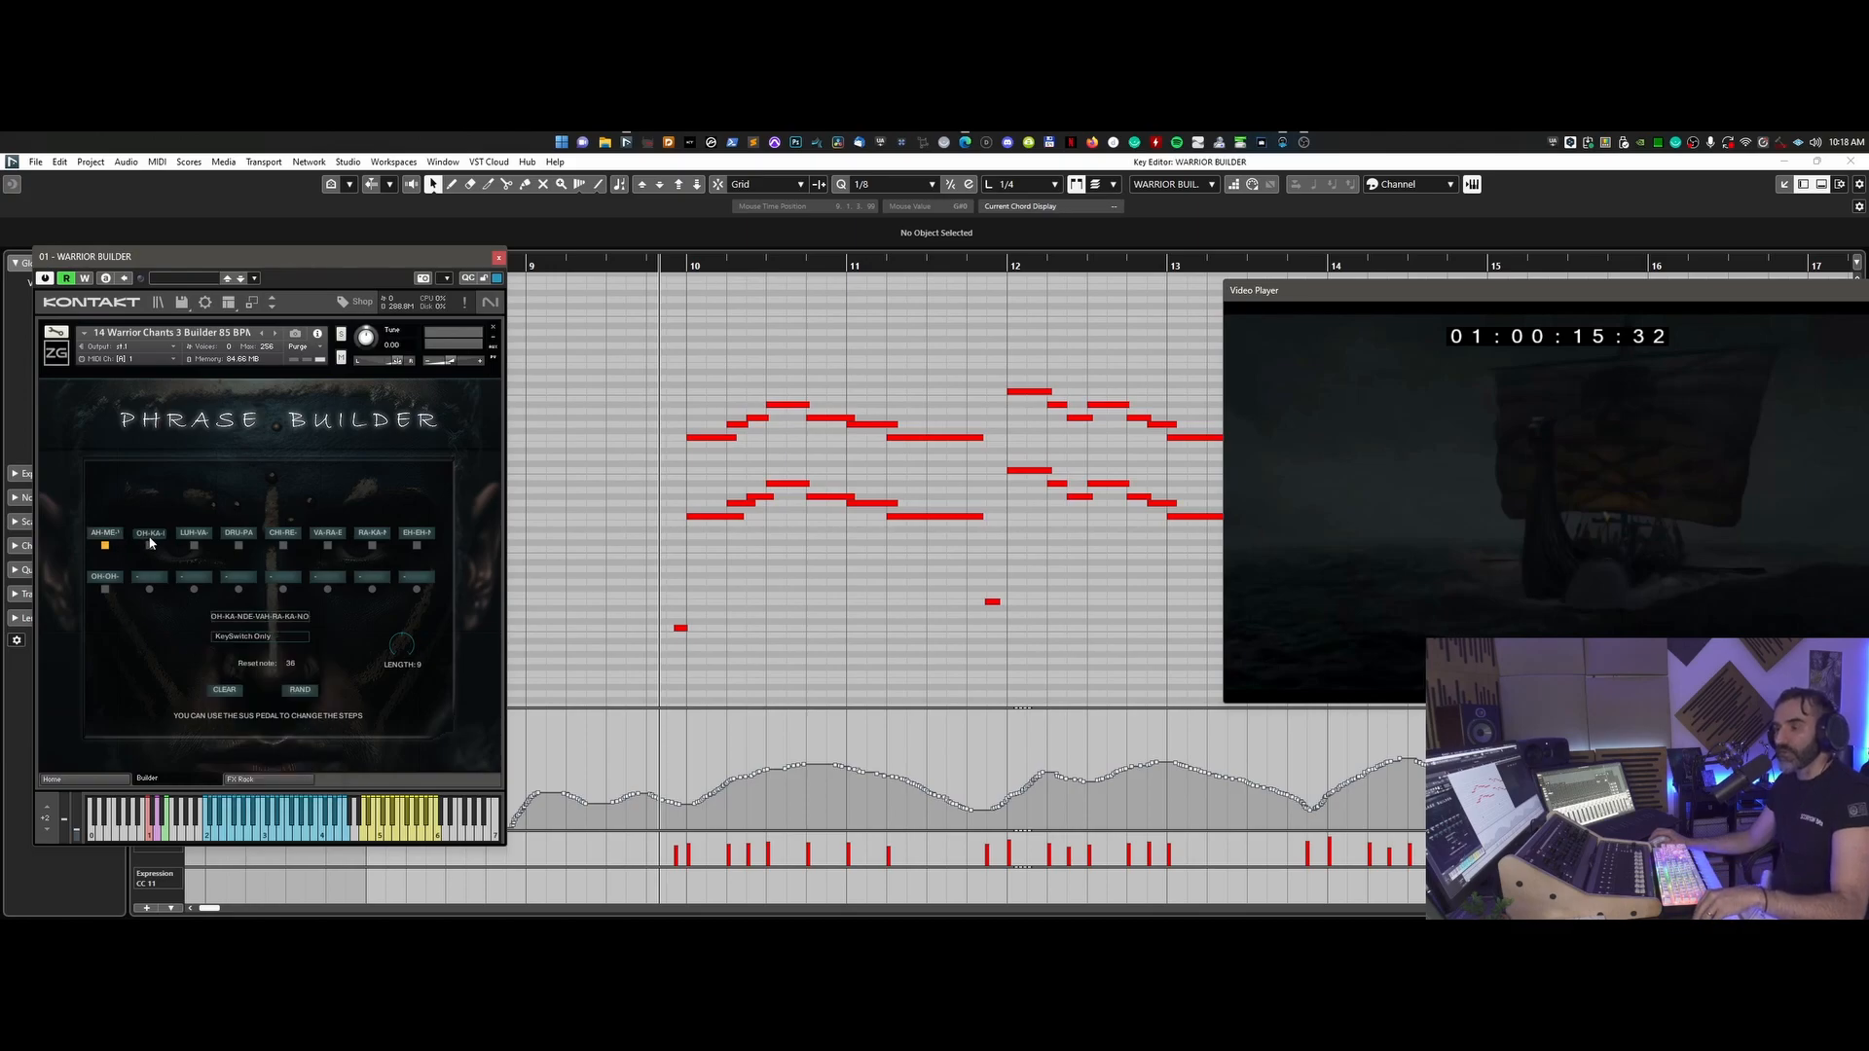
click(264, 617)
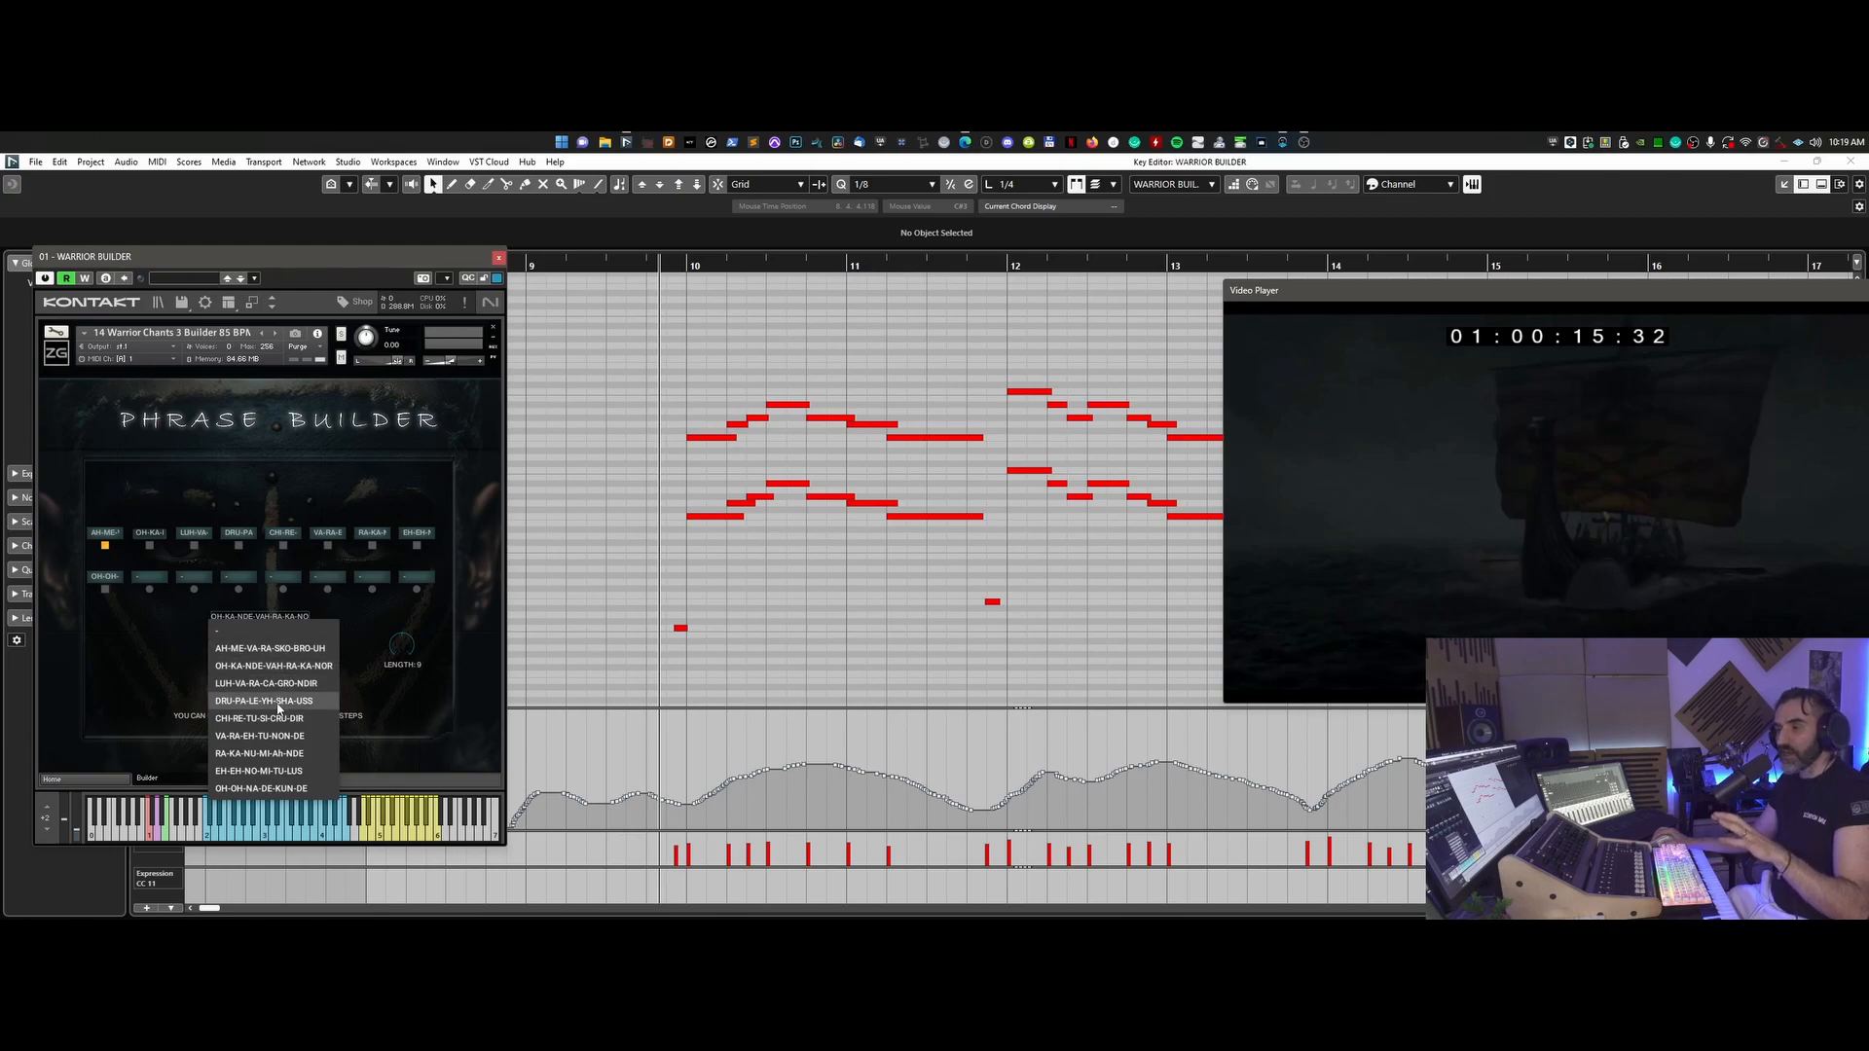
- Play the WARRIOR BUILDER part from just before bar 10 through its first phrases, stop playback, and dismiss the phrase list
click(652, 261)
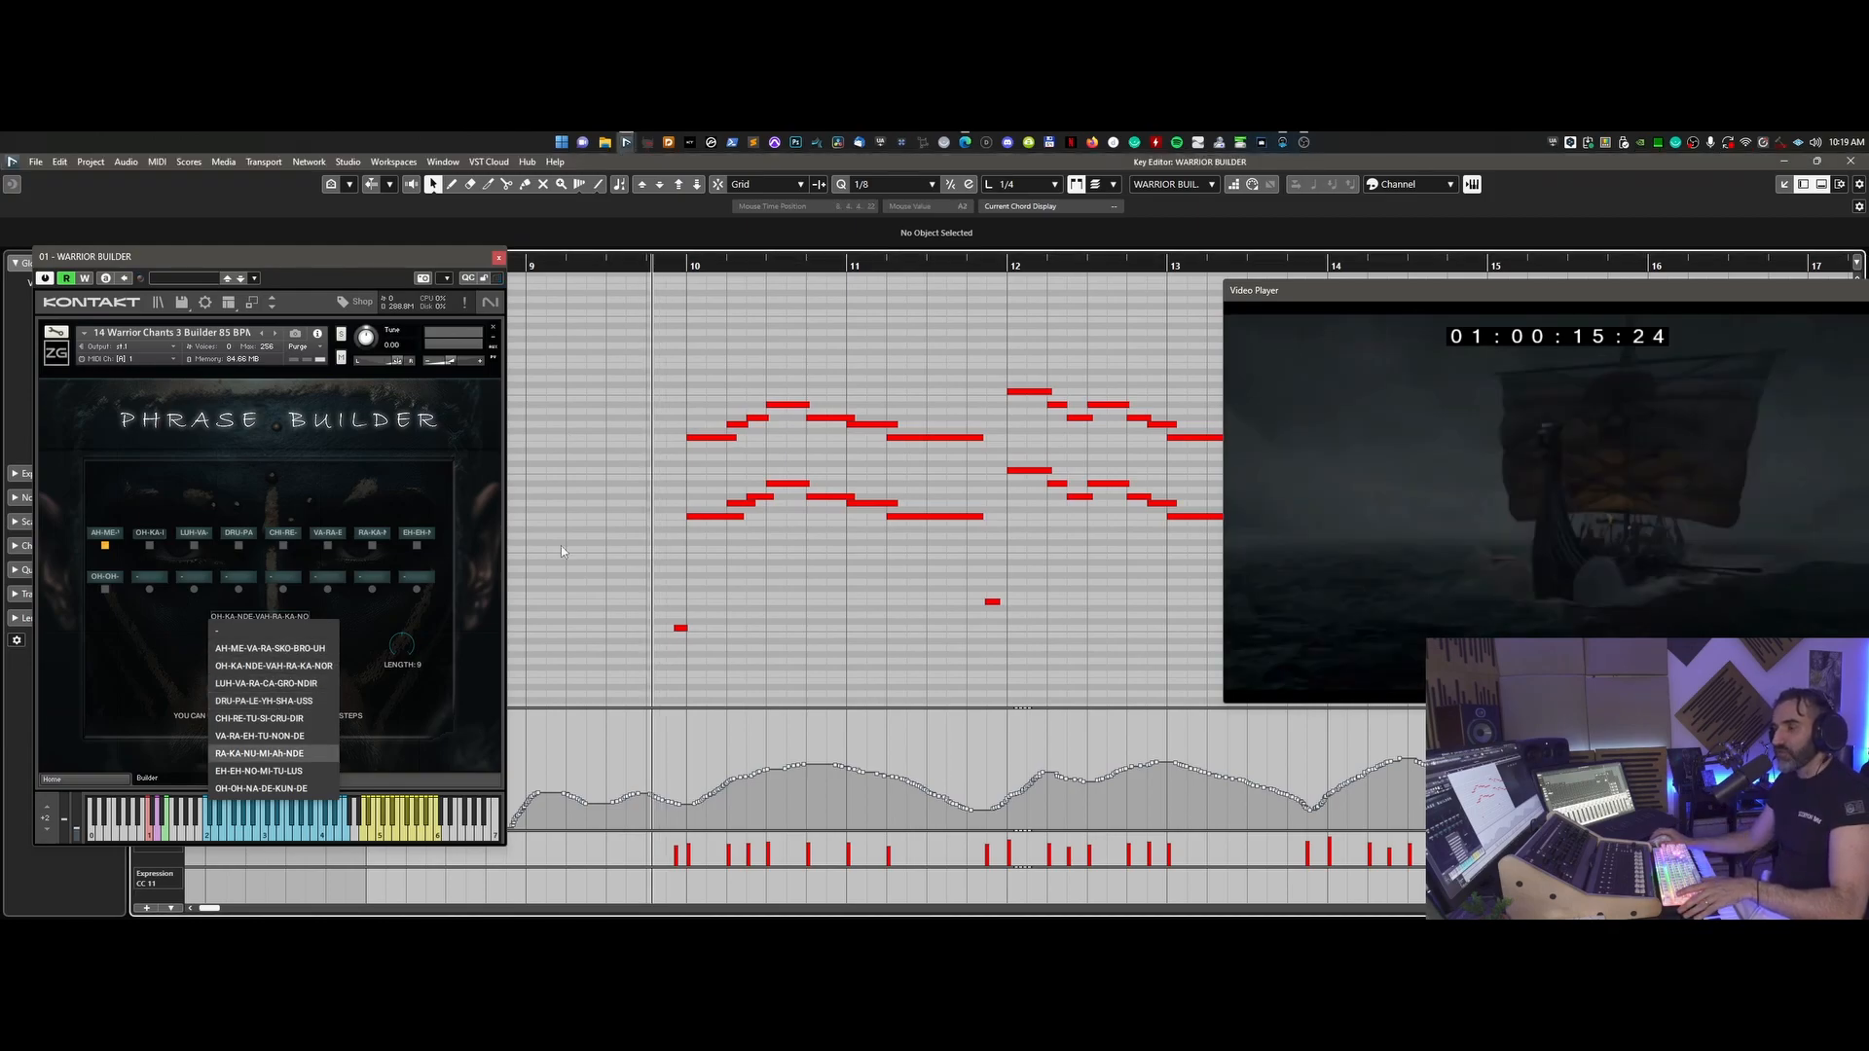
click(644, 265)
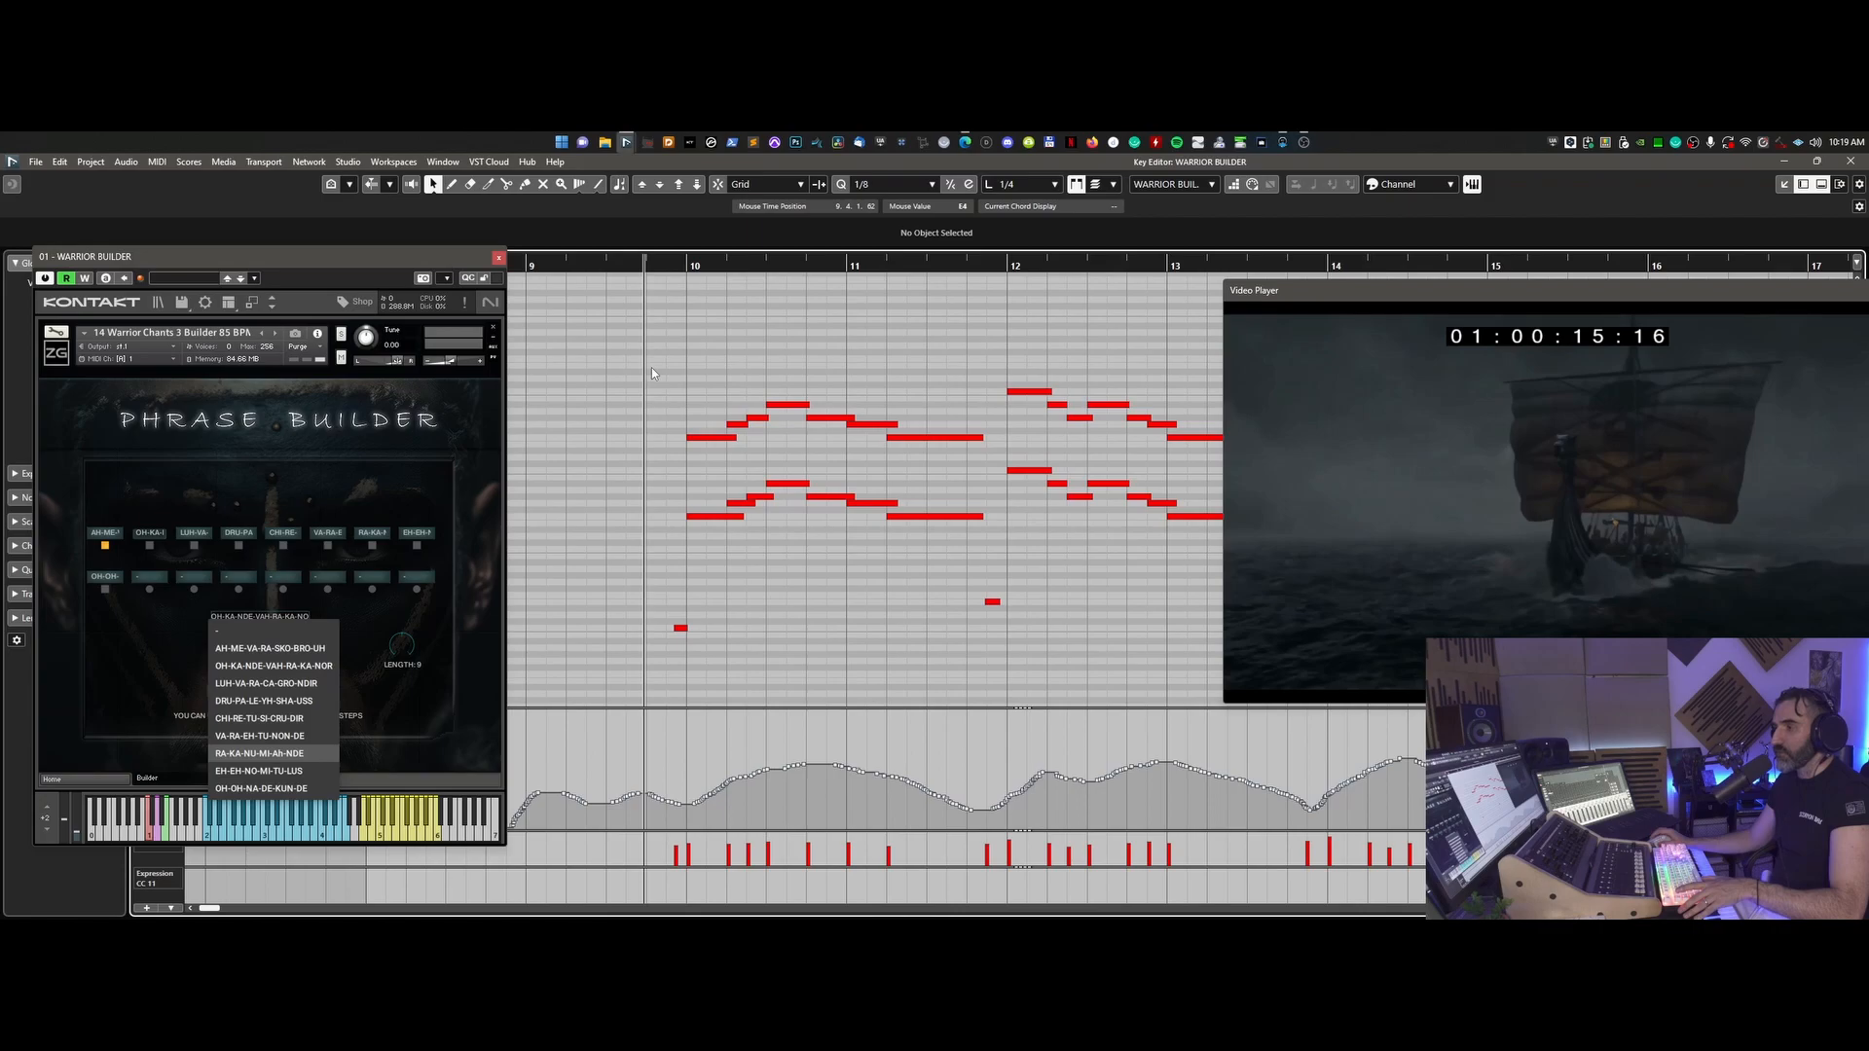
key(space)
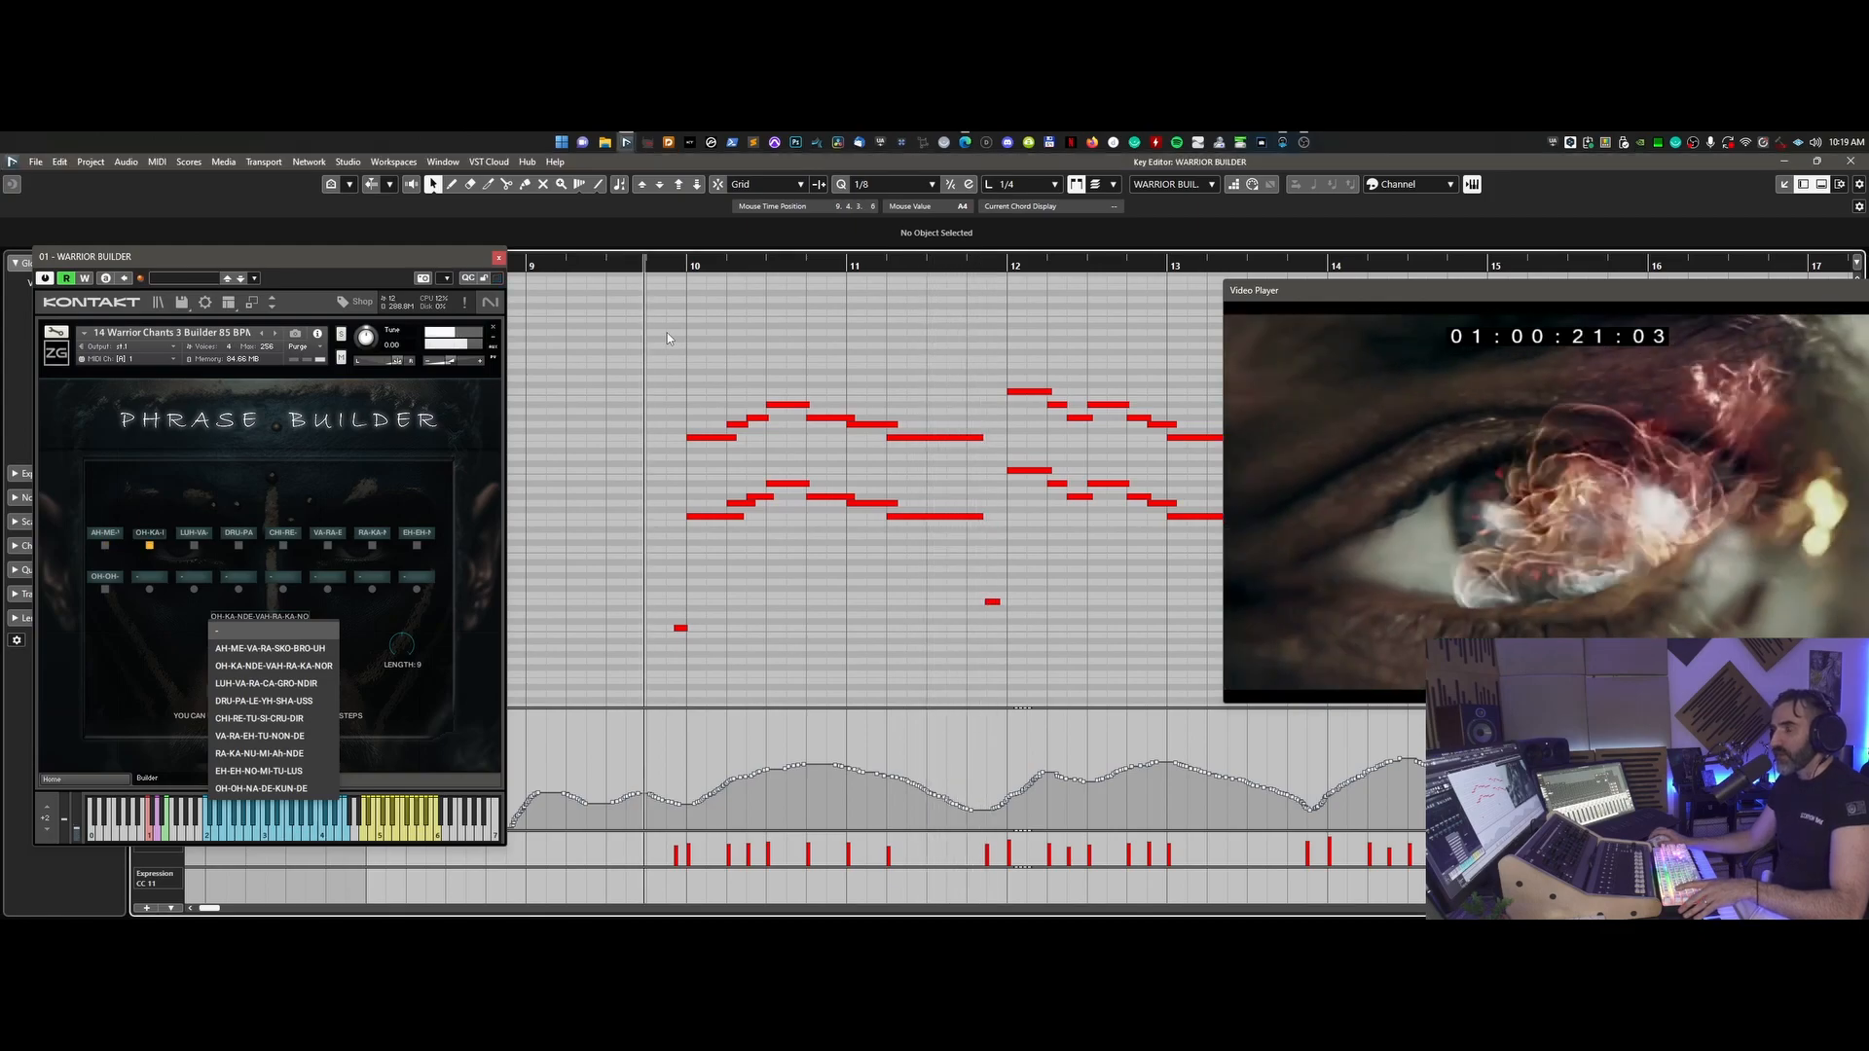
key(space)
click(91, 659)
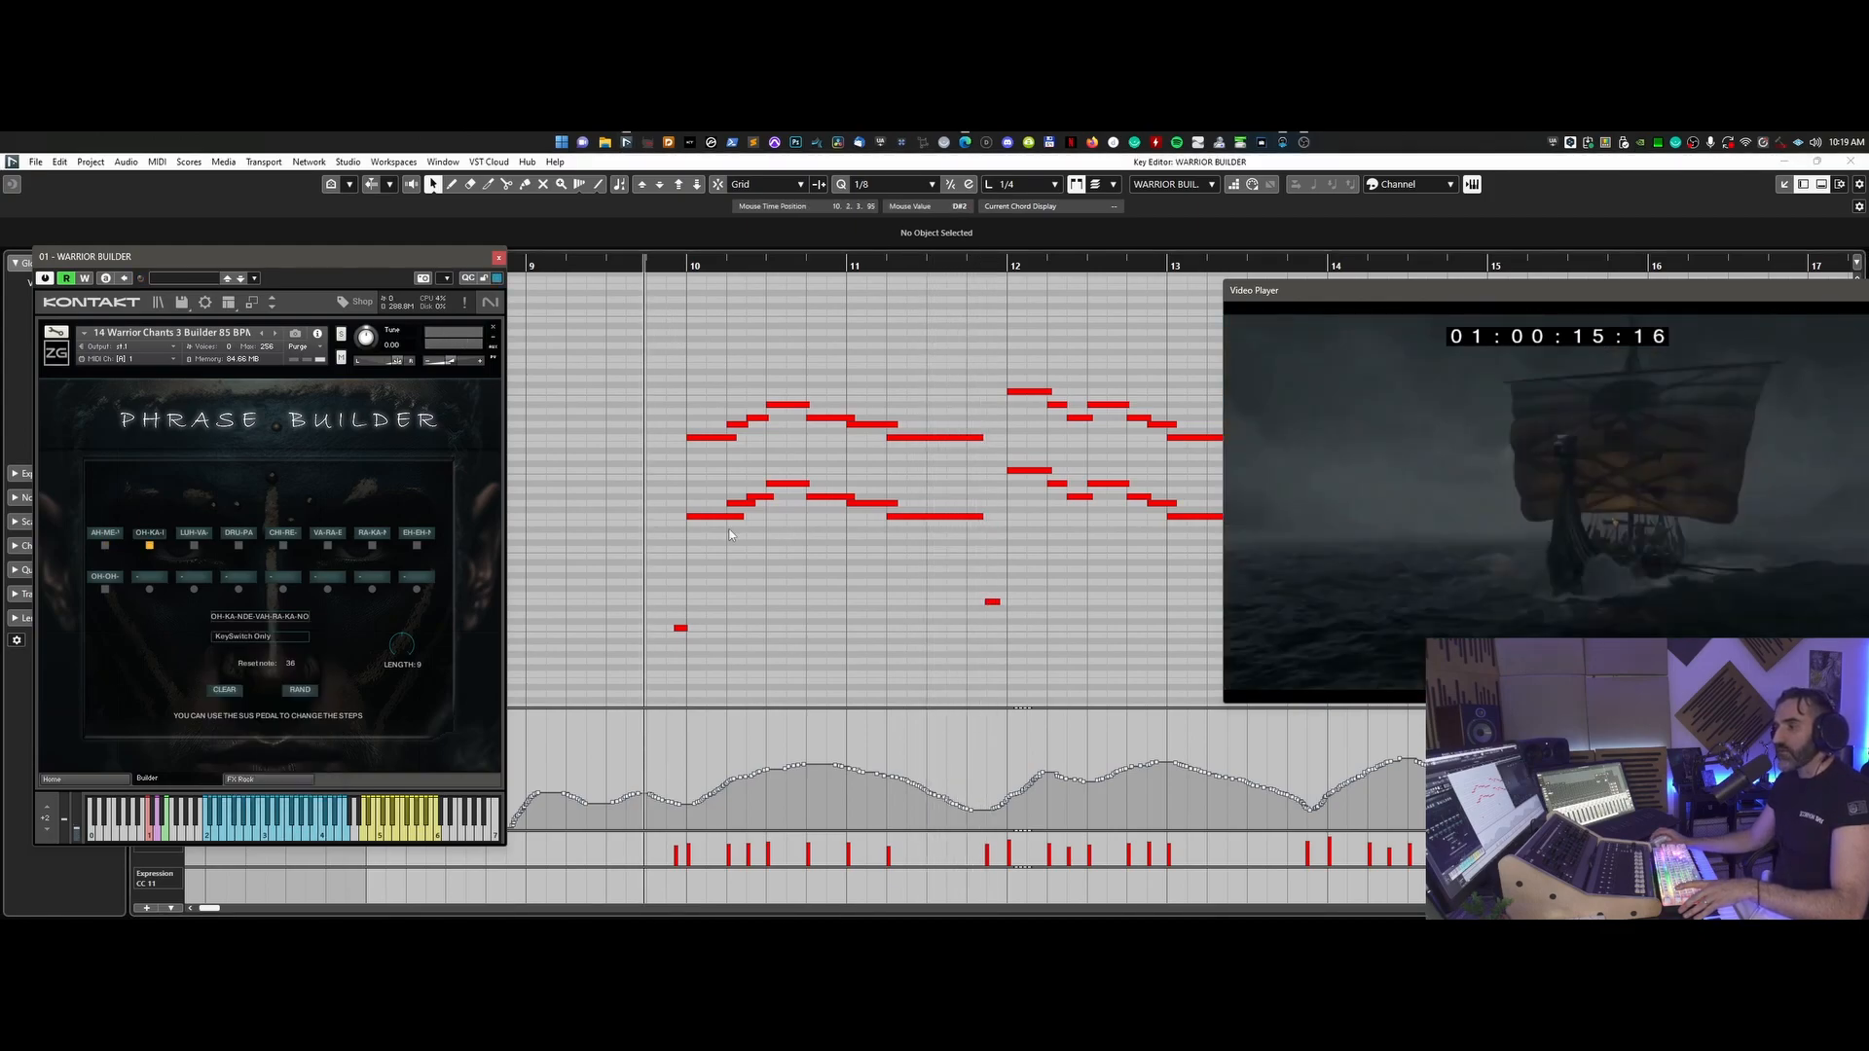
- Point out the keyswitch before bar 12, select all notes of the phrase starting at bar 10, and reposition playback just before it
click(993, 603)
drag(961, 378, 680, 565)
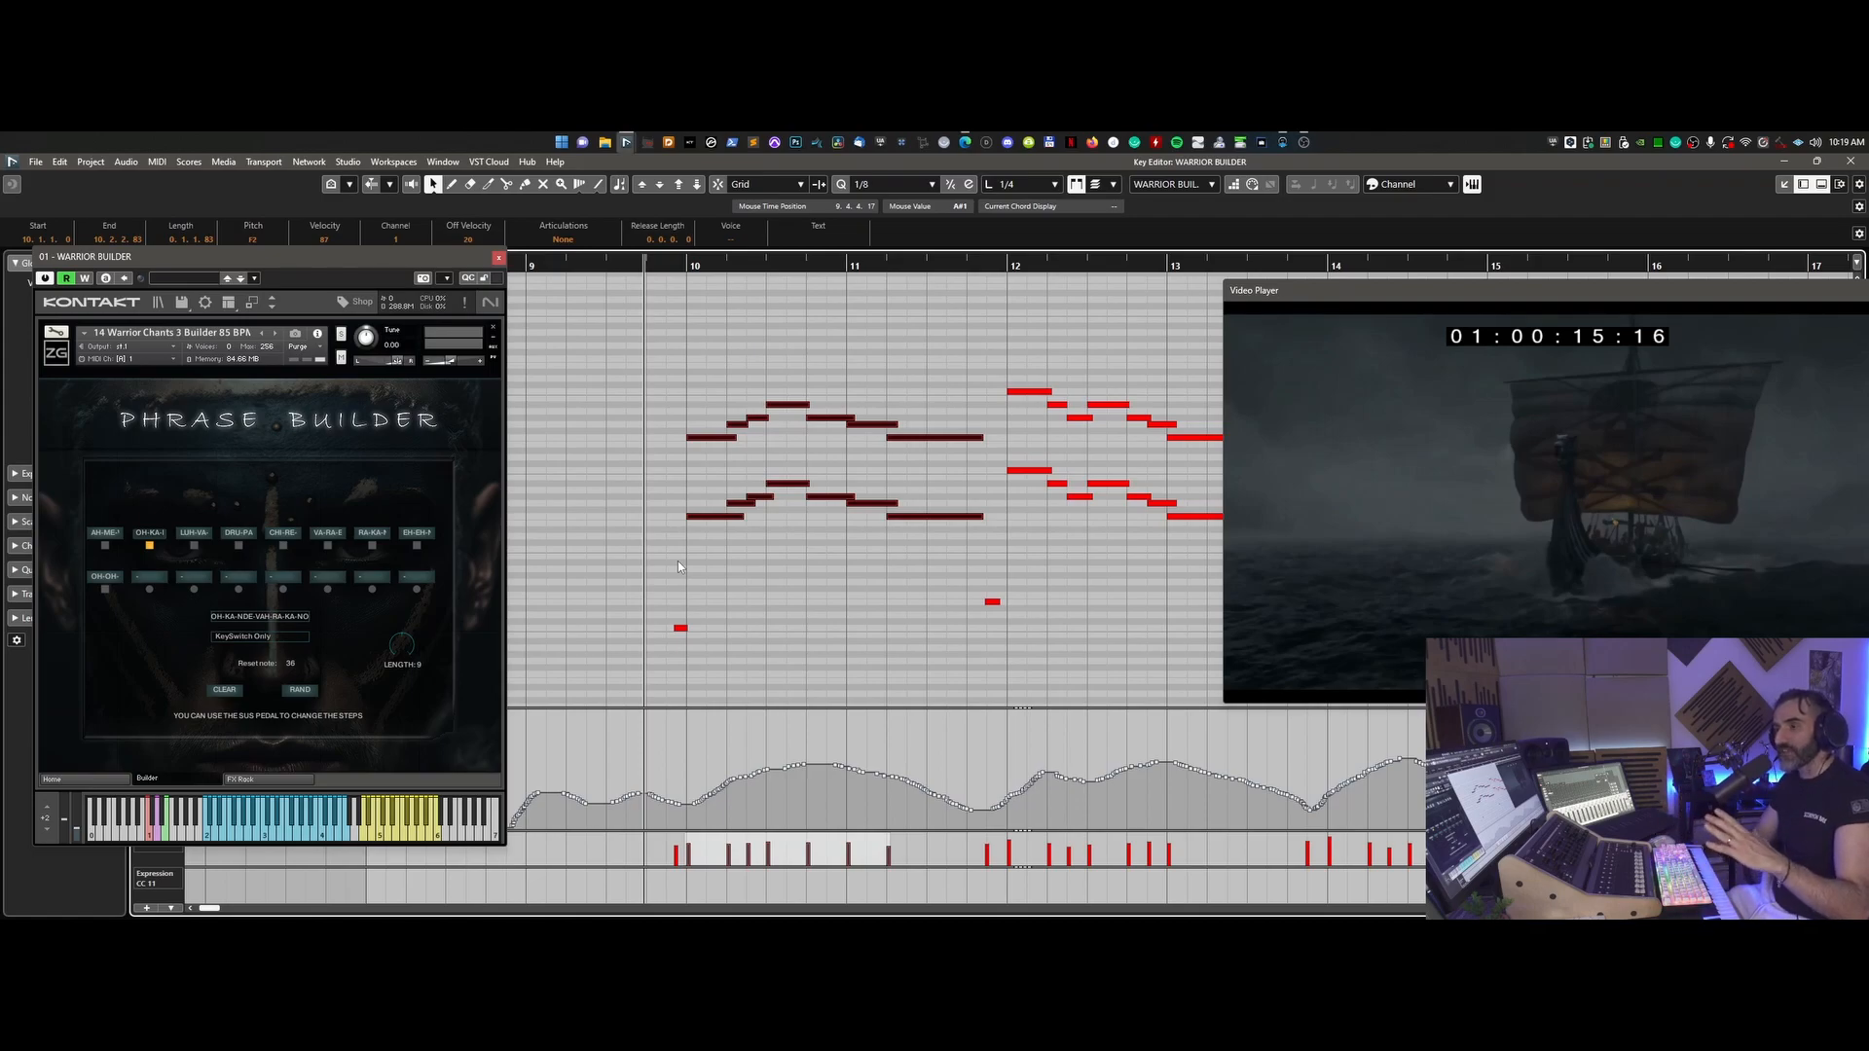
click(652, 264)
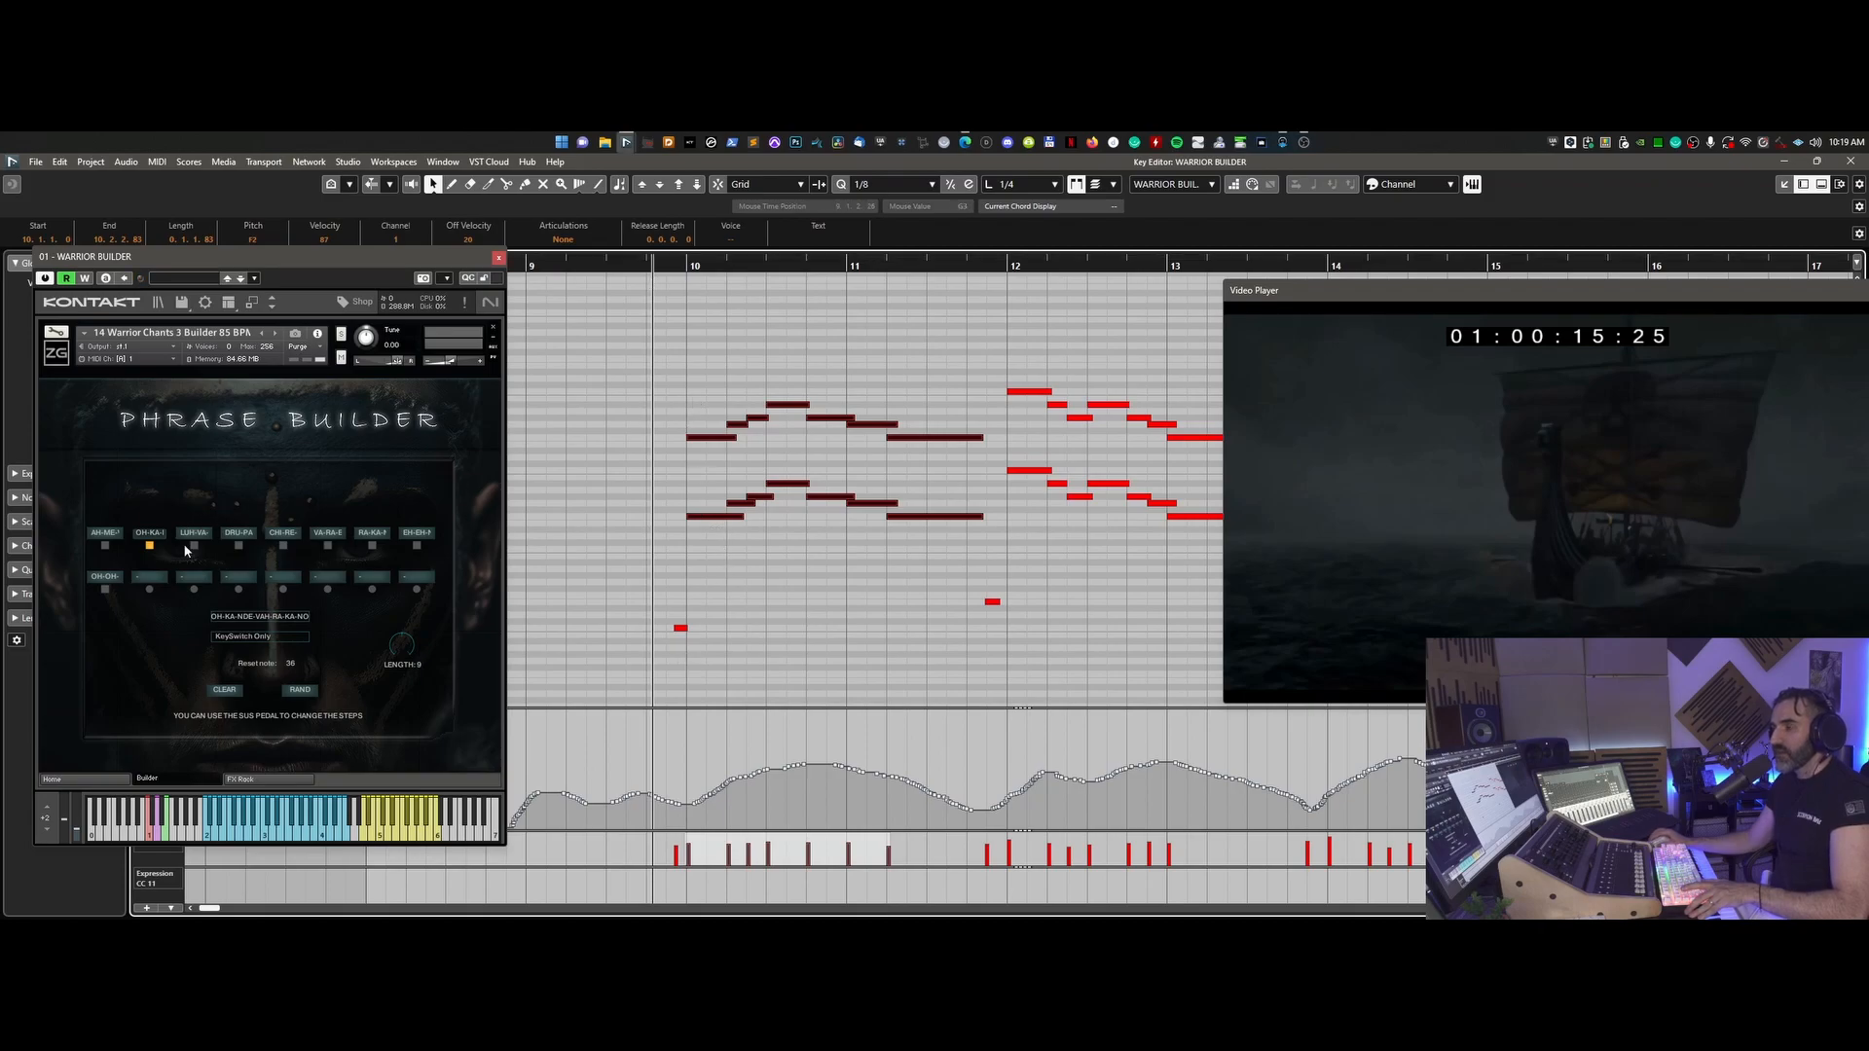
- Audition the first octave note pair at bar 10, and select the following note pairs in turn to show the phrase's syllables
drag(712, 407, 705, 576)
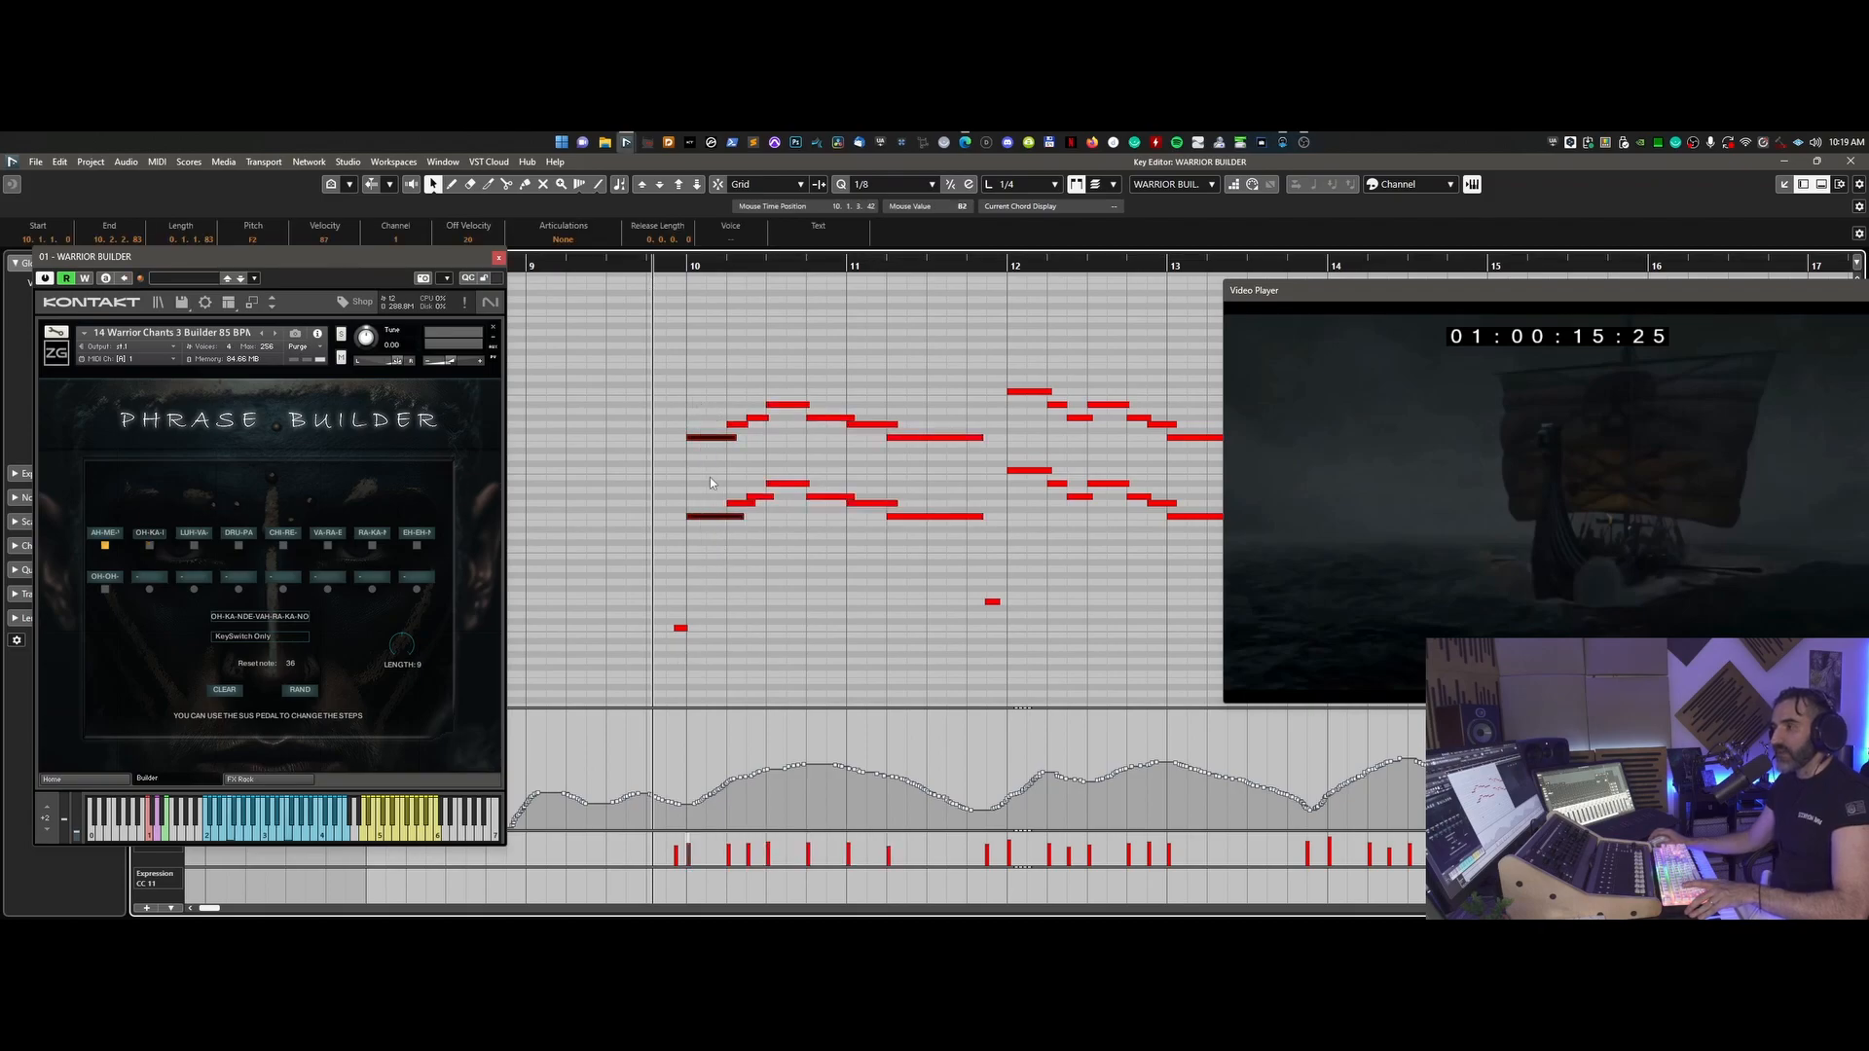
key(space)
key(space)
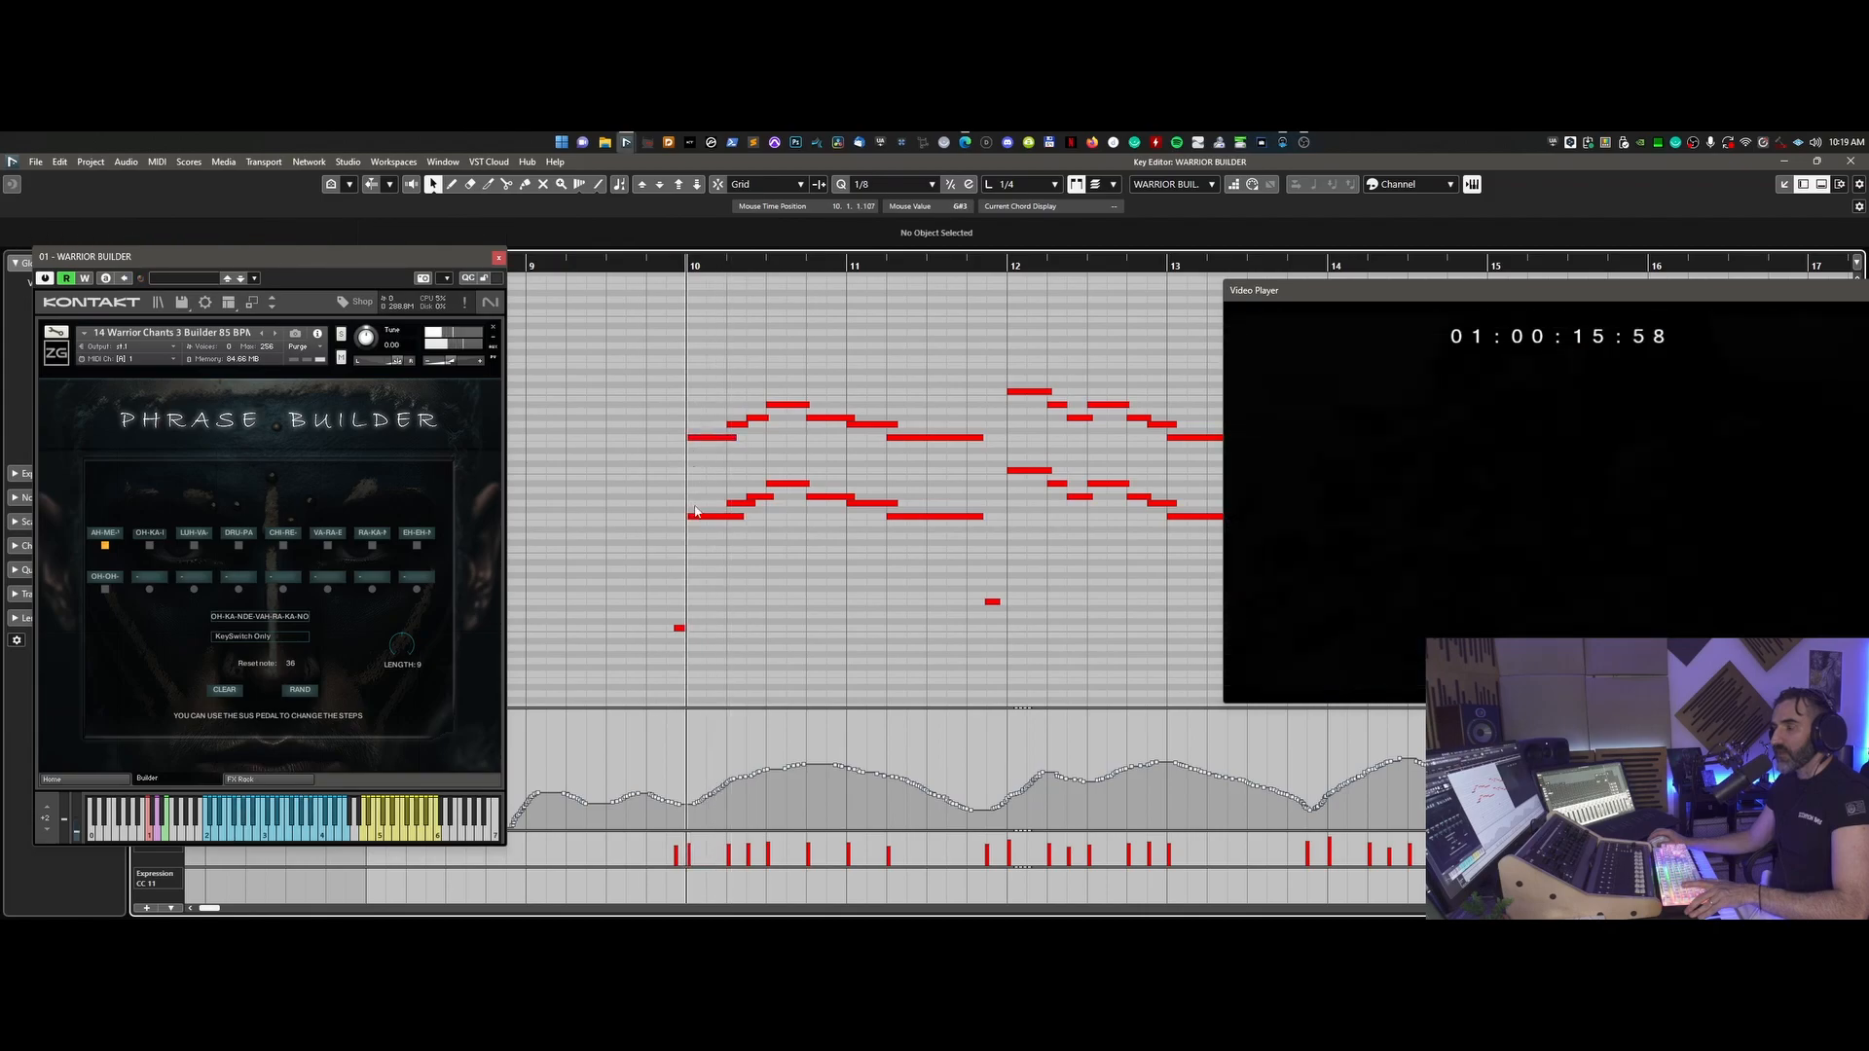
drag(739, 398, 739, 448)
drag(739, 511, 740, 515)
drag(757, 376, 791, 527)
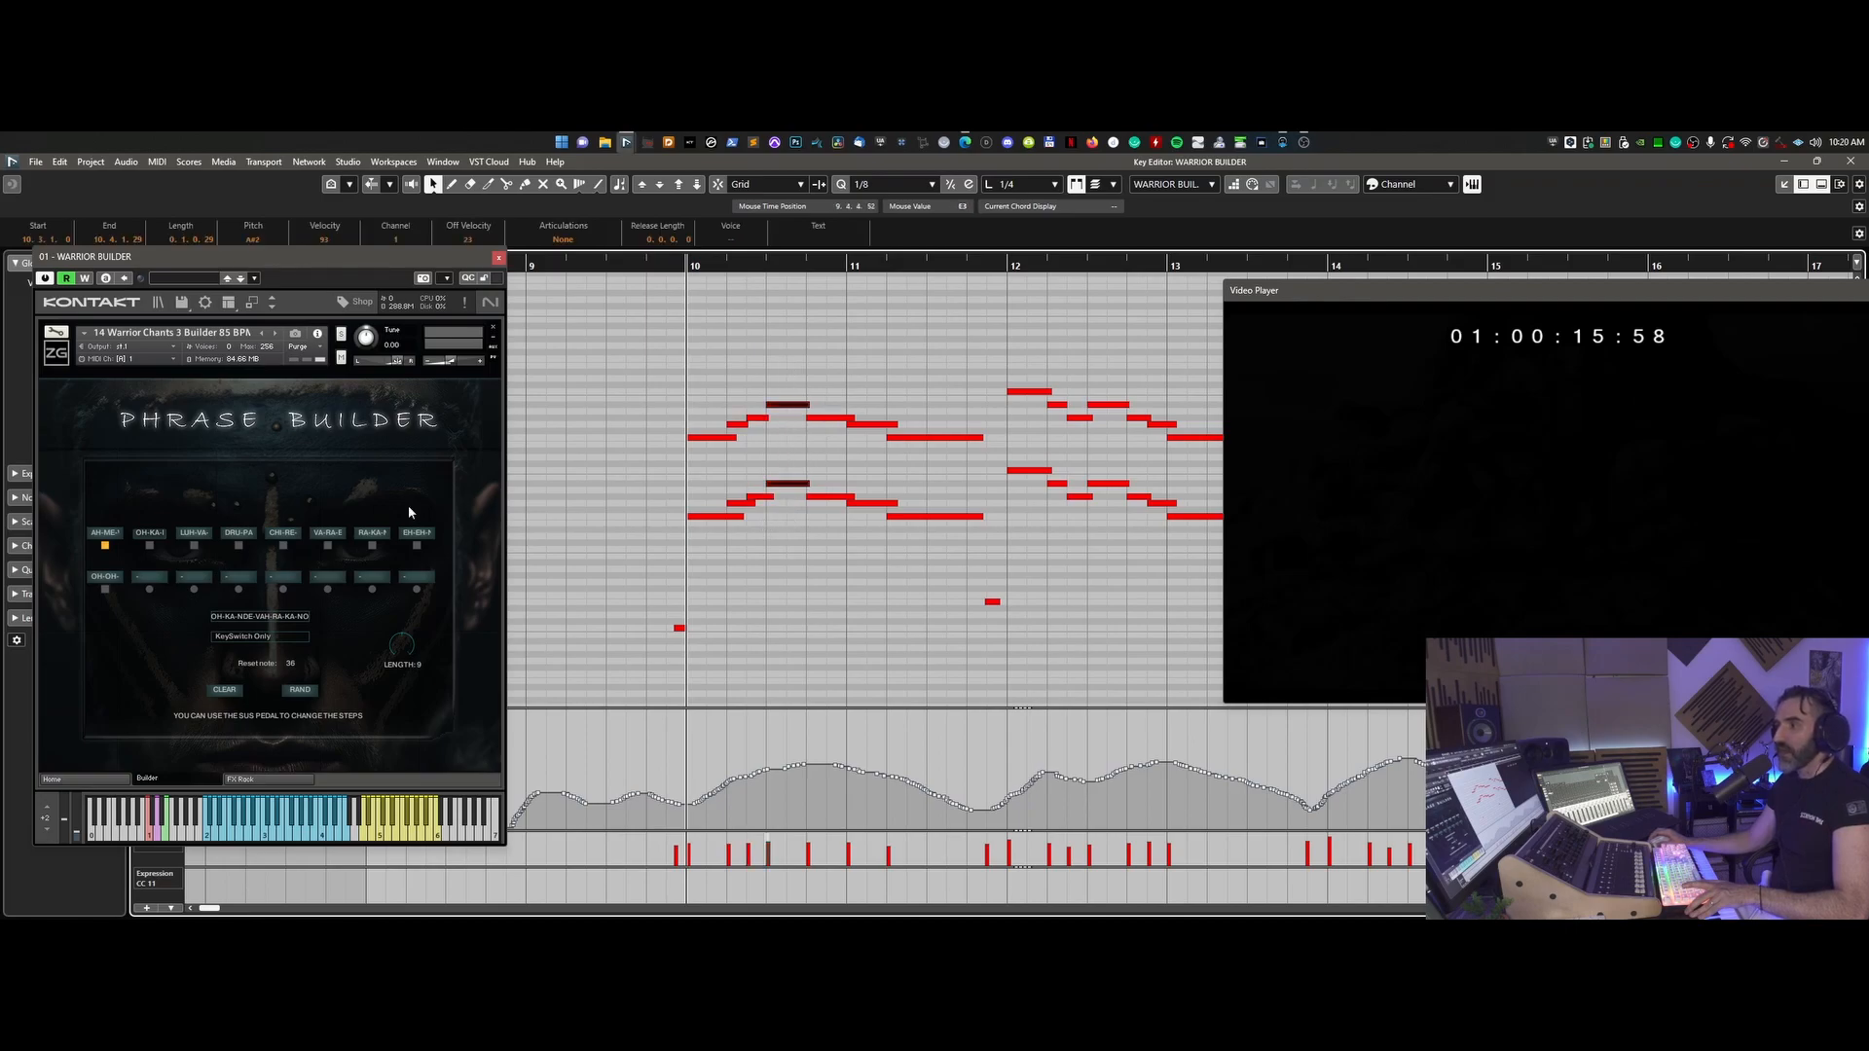
- Shorten the first three octave note pairs of the bar 10 phrase so they no longer overlap, and play the result
drag(665, 263, 663, 272)
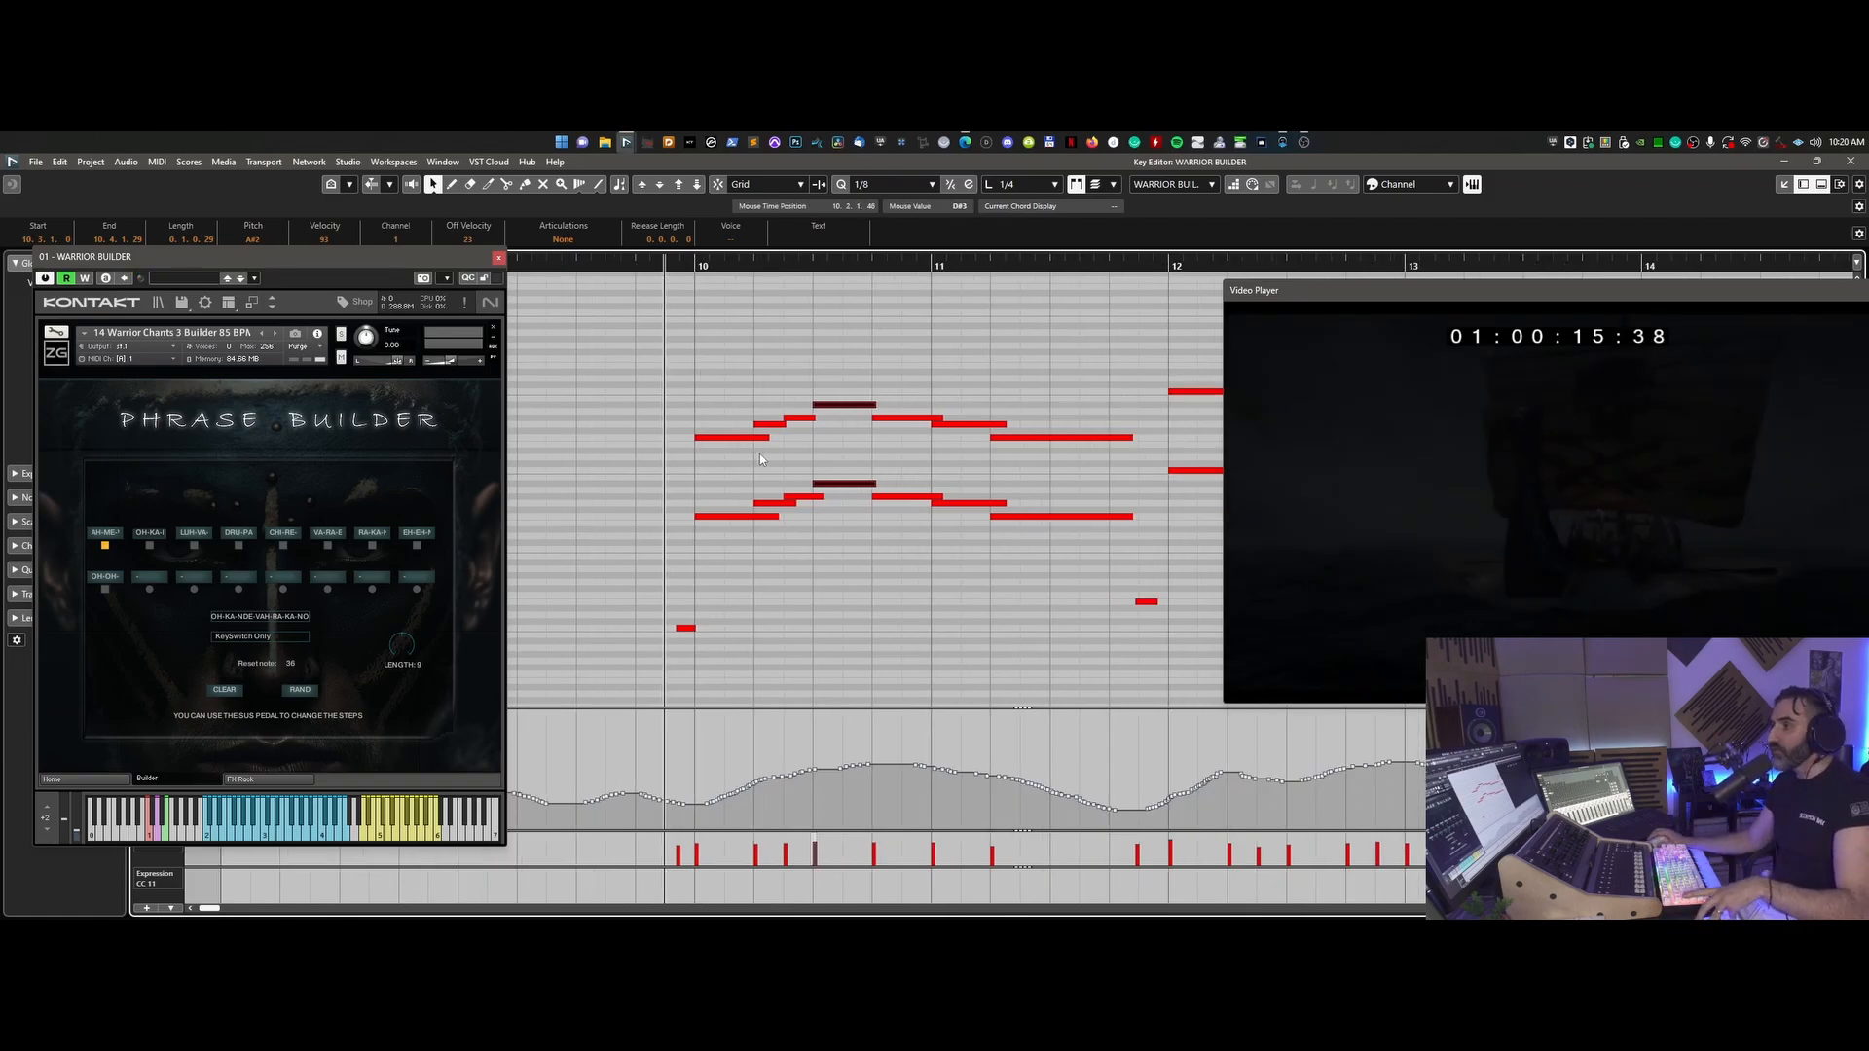
drag(742, 263, 742, 278)
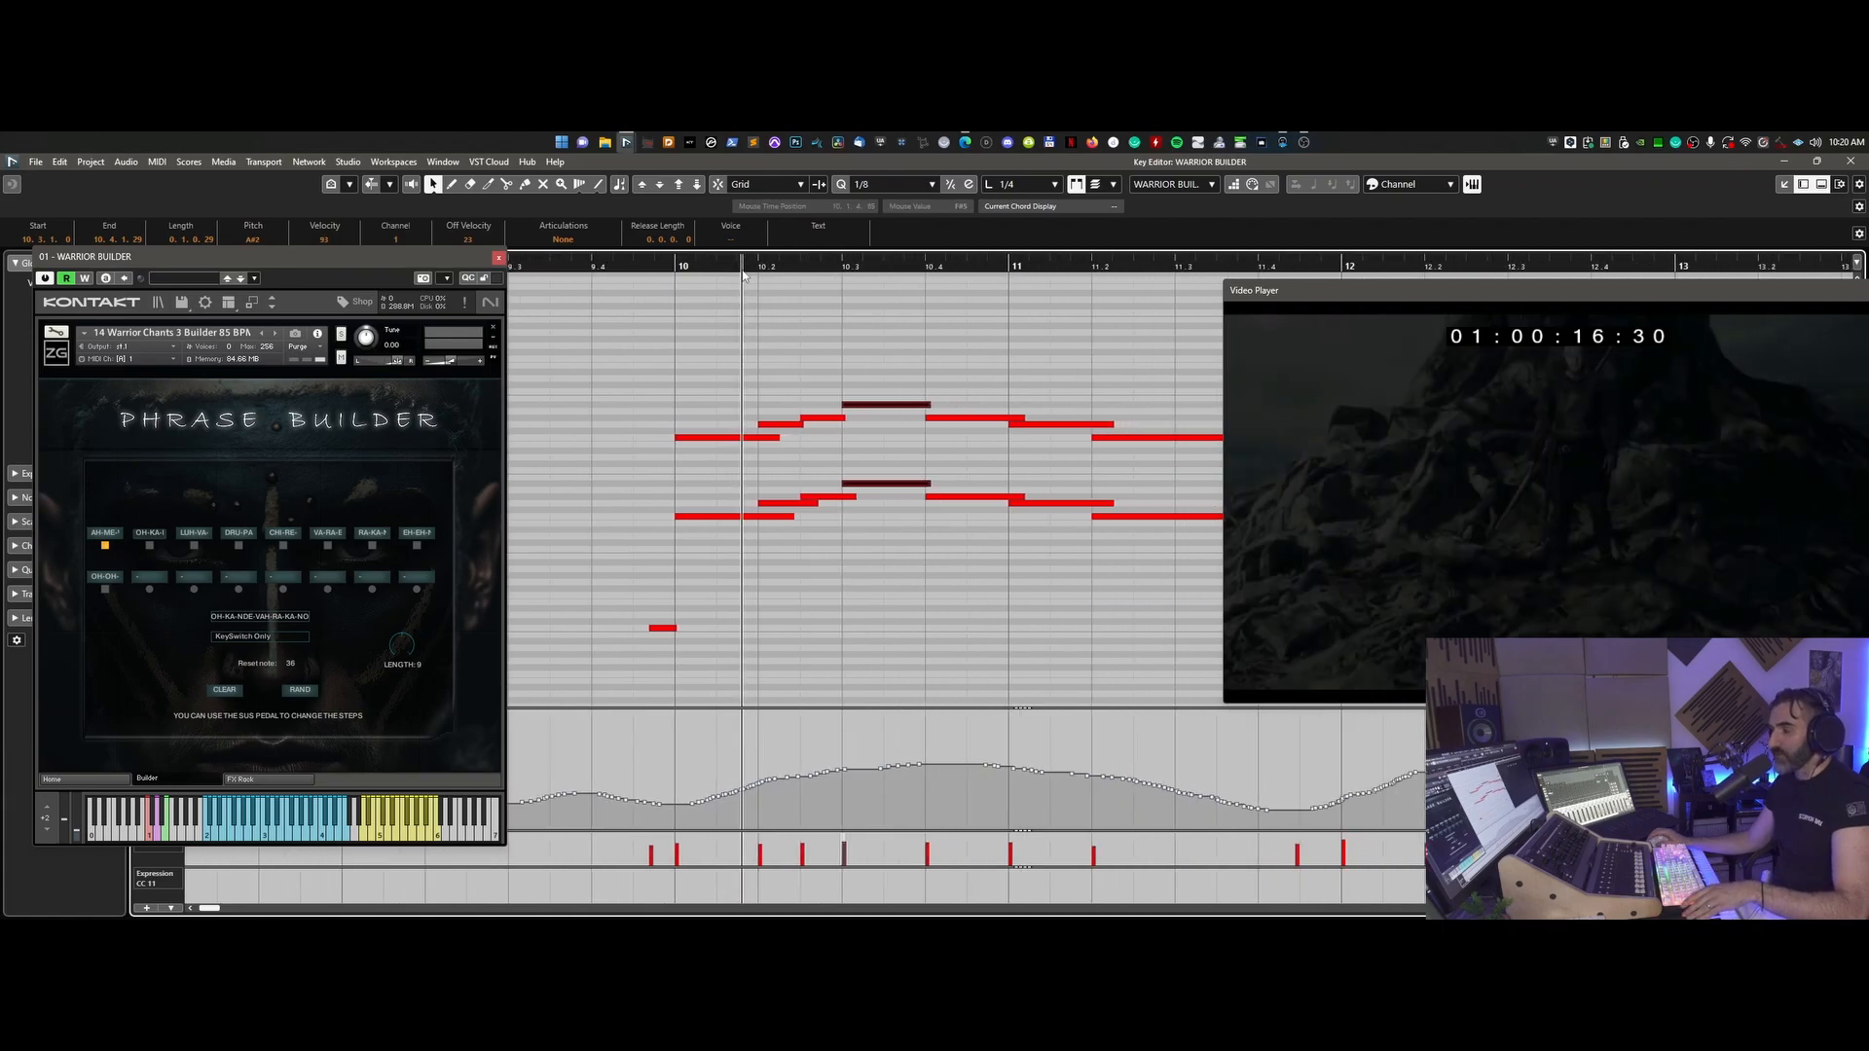
key(g)
mouse_move(729, 409)
mouse_down()
mouse_move(764, 523)
mouse_move(738, 516)
mouse_move(765, 405)
mouse_up()
drag(787, 503, 769, 503)
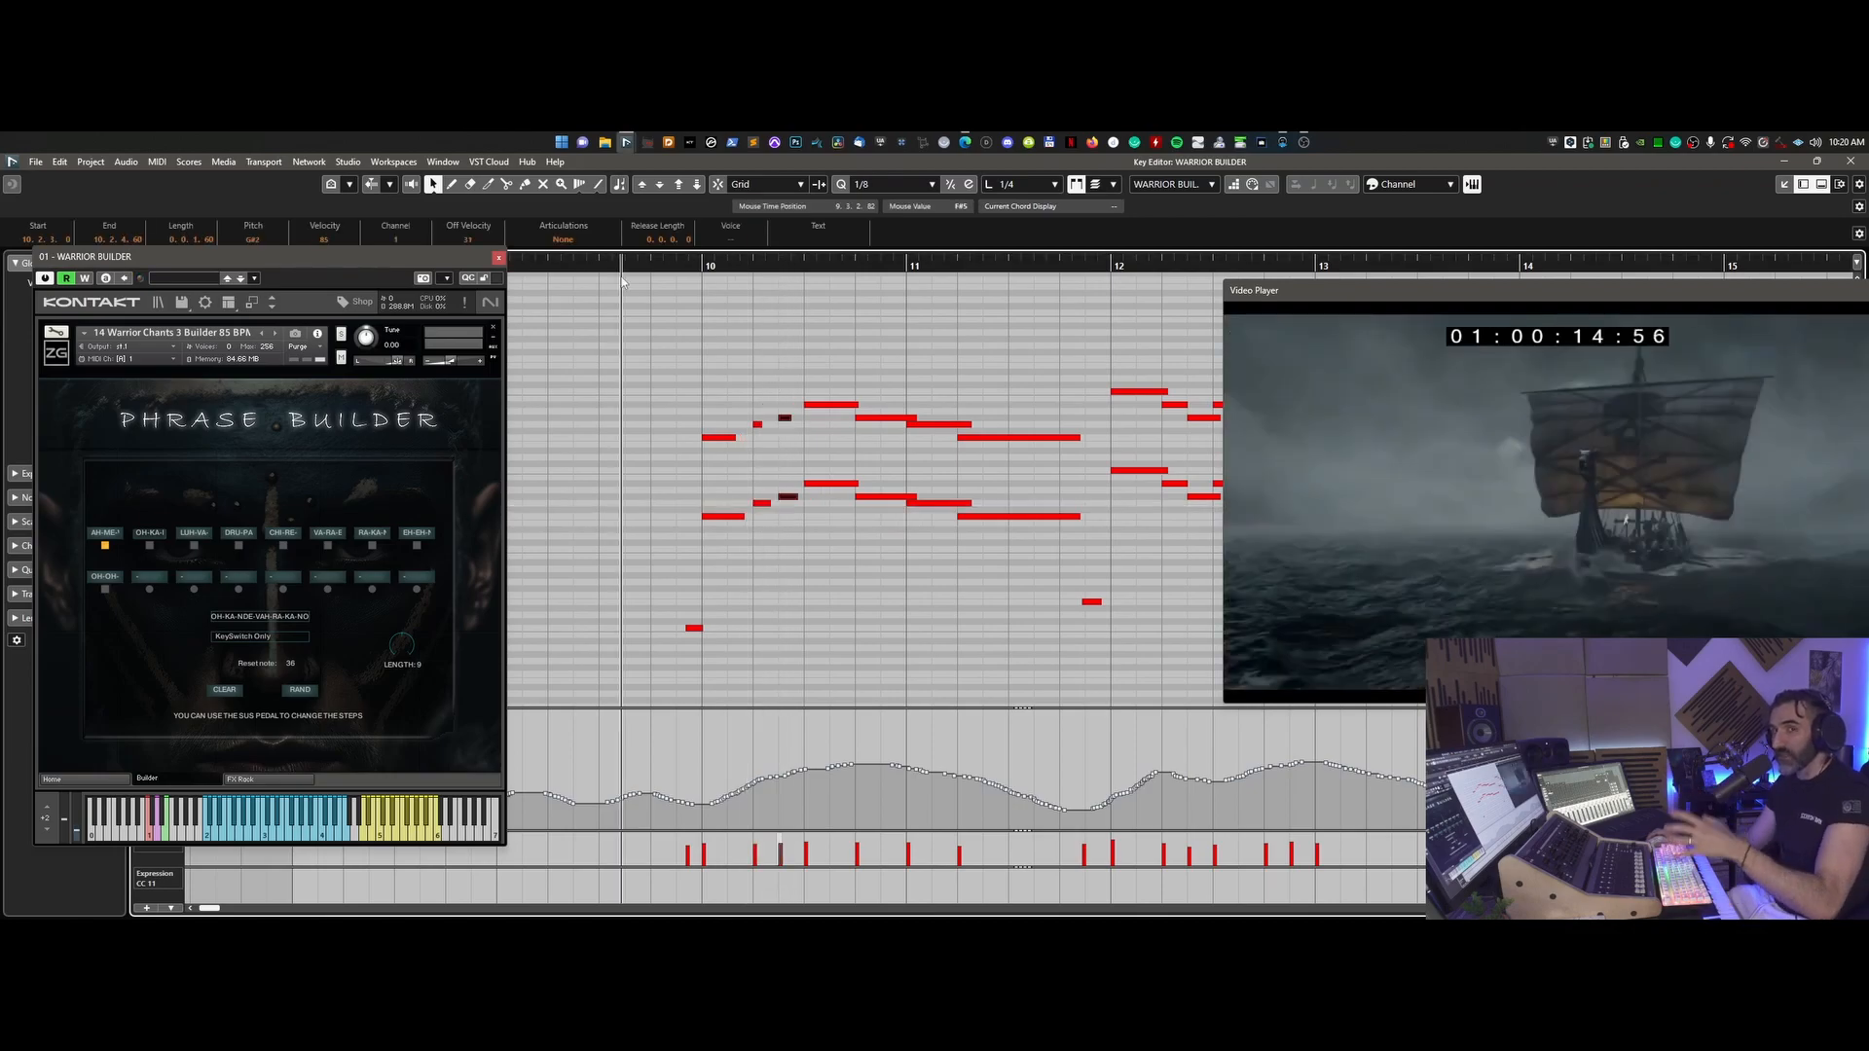
key(space)
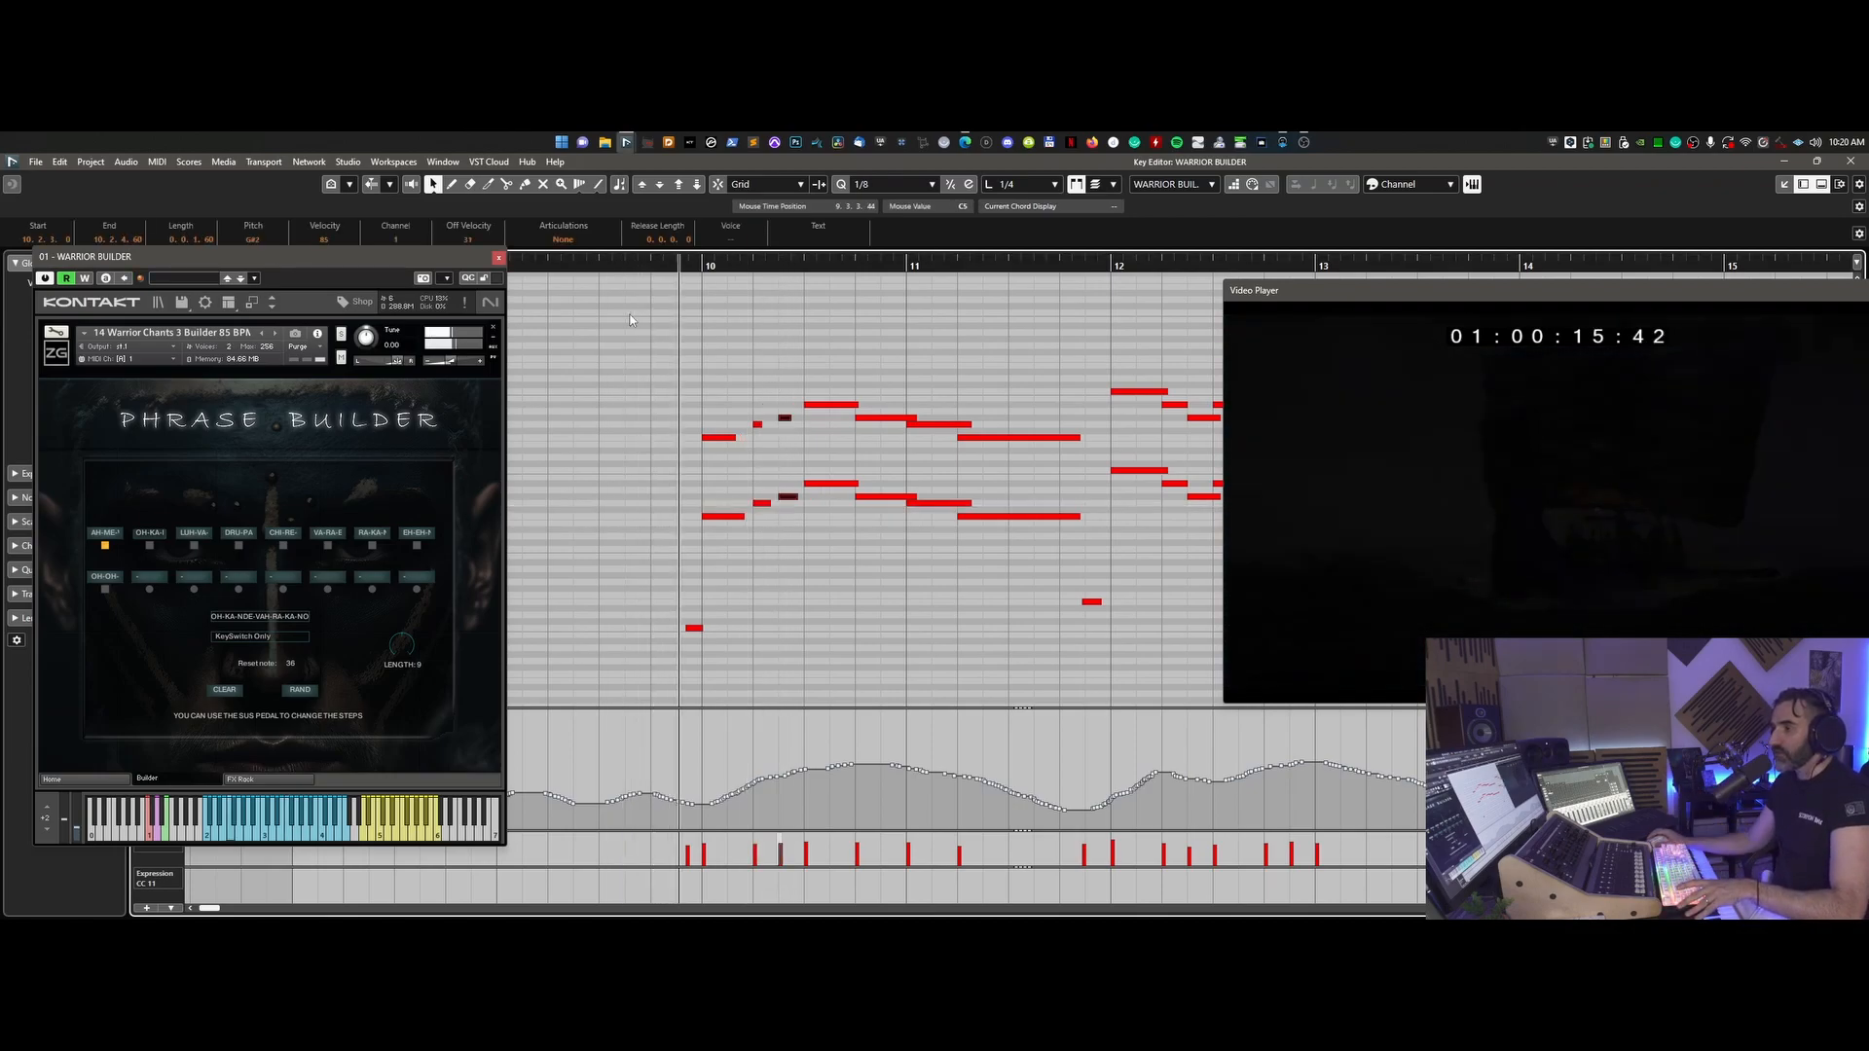
key(space)
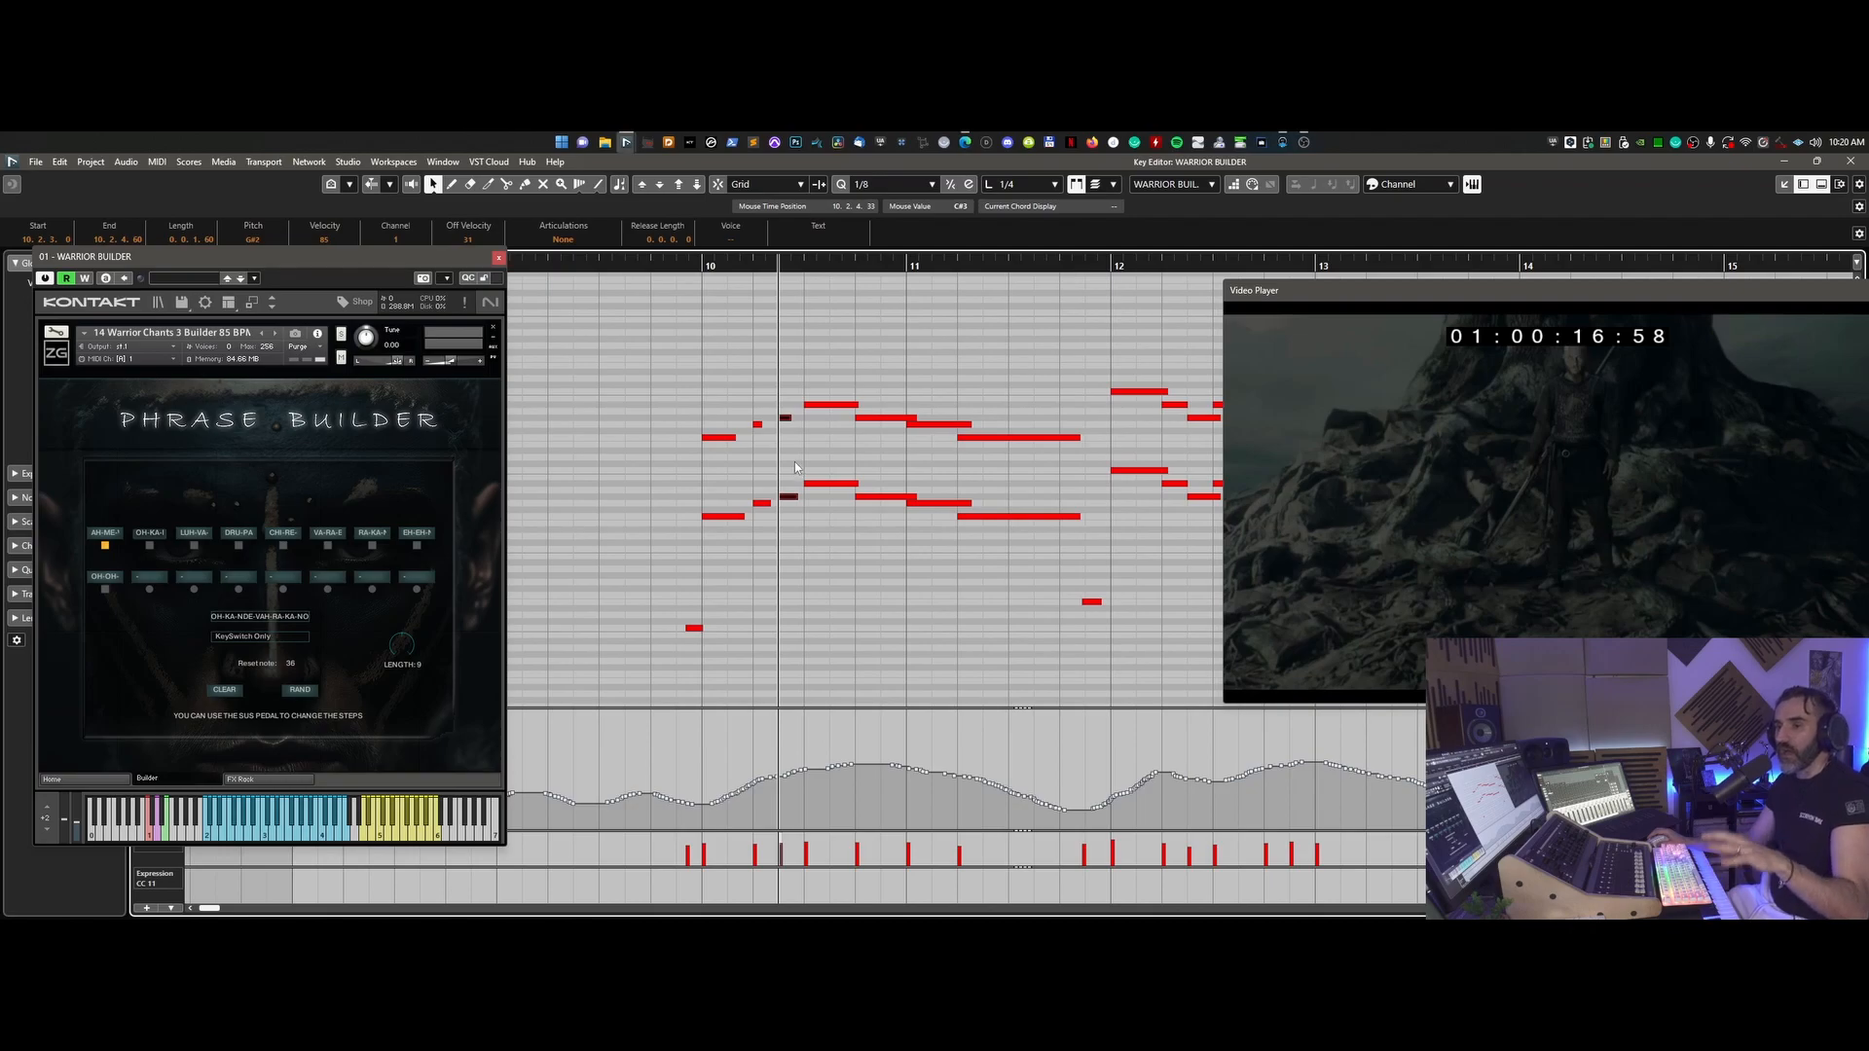
- Extend the first three note pairs at bar 10 to overlap the notes after them, and play the phrase from just before the bar
click(746, 543)
drag(727, 404, 746, 541)
drag(728, 405, 763, 520)
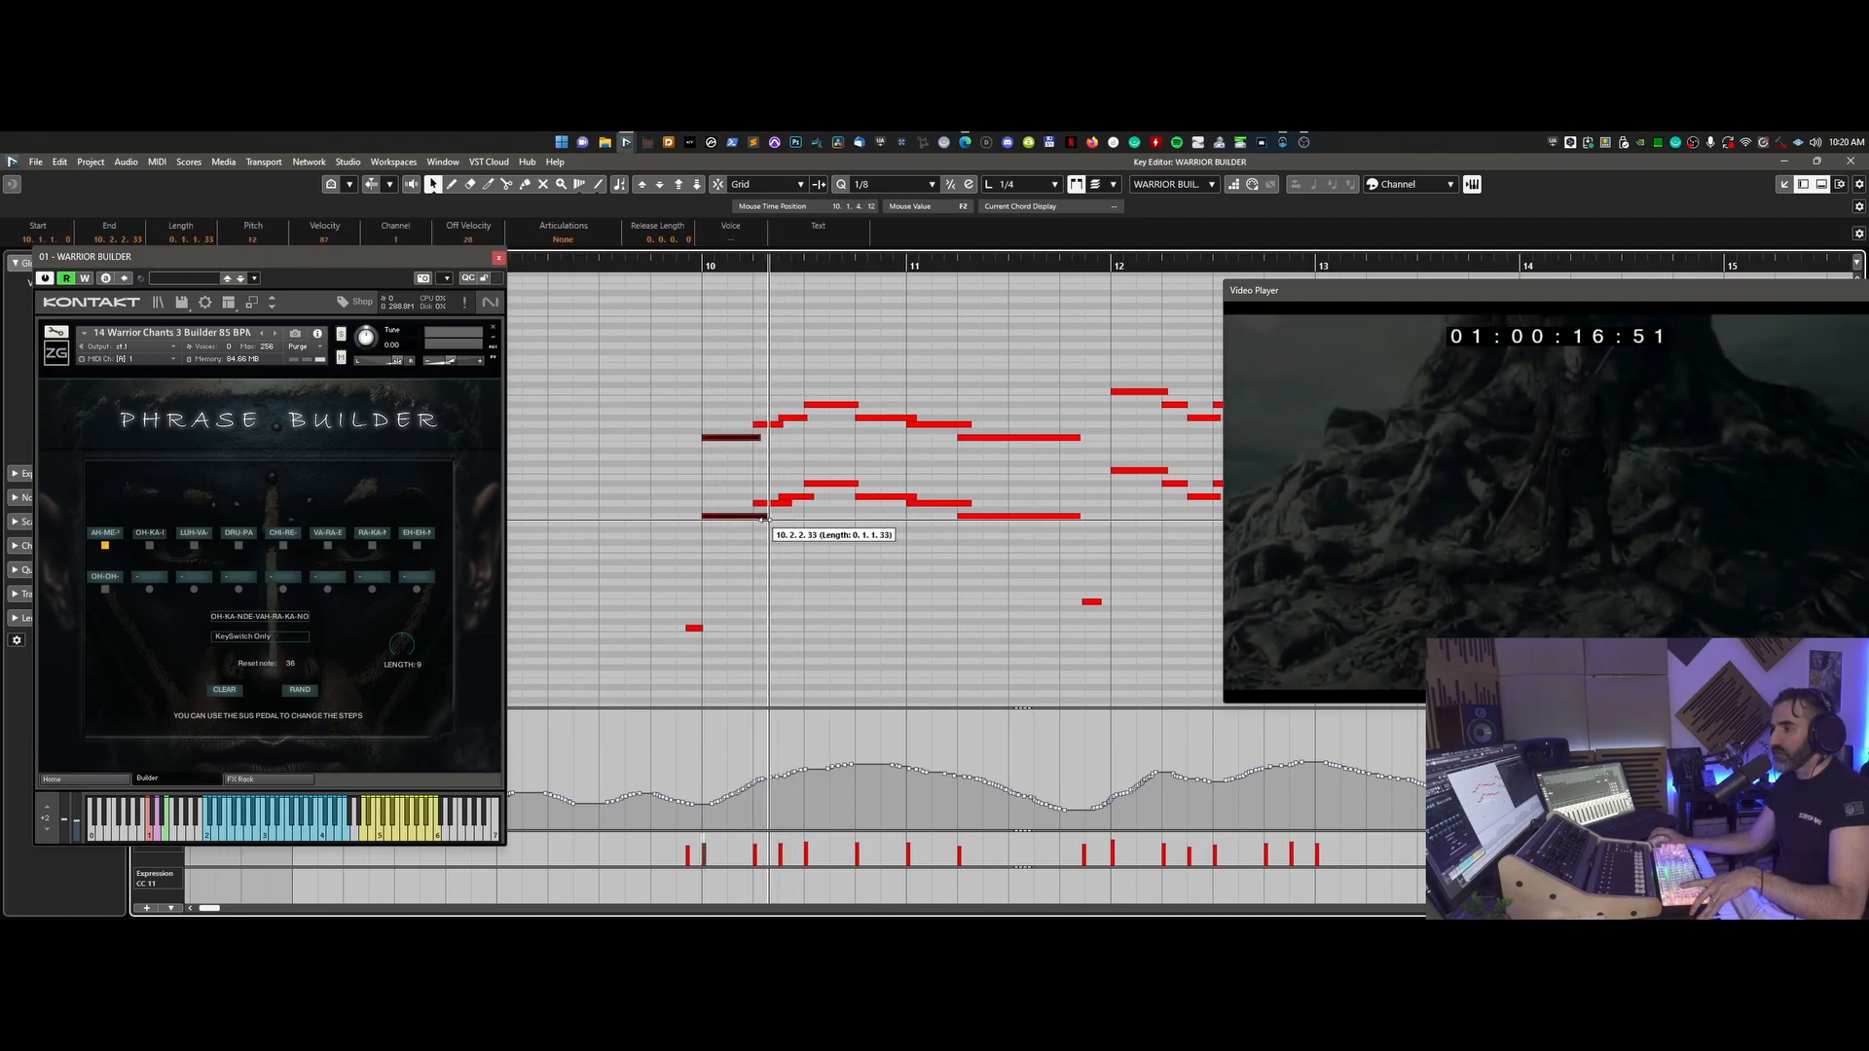
click(658, 264)
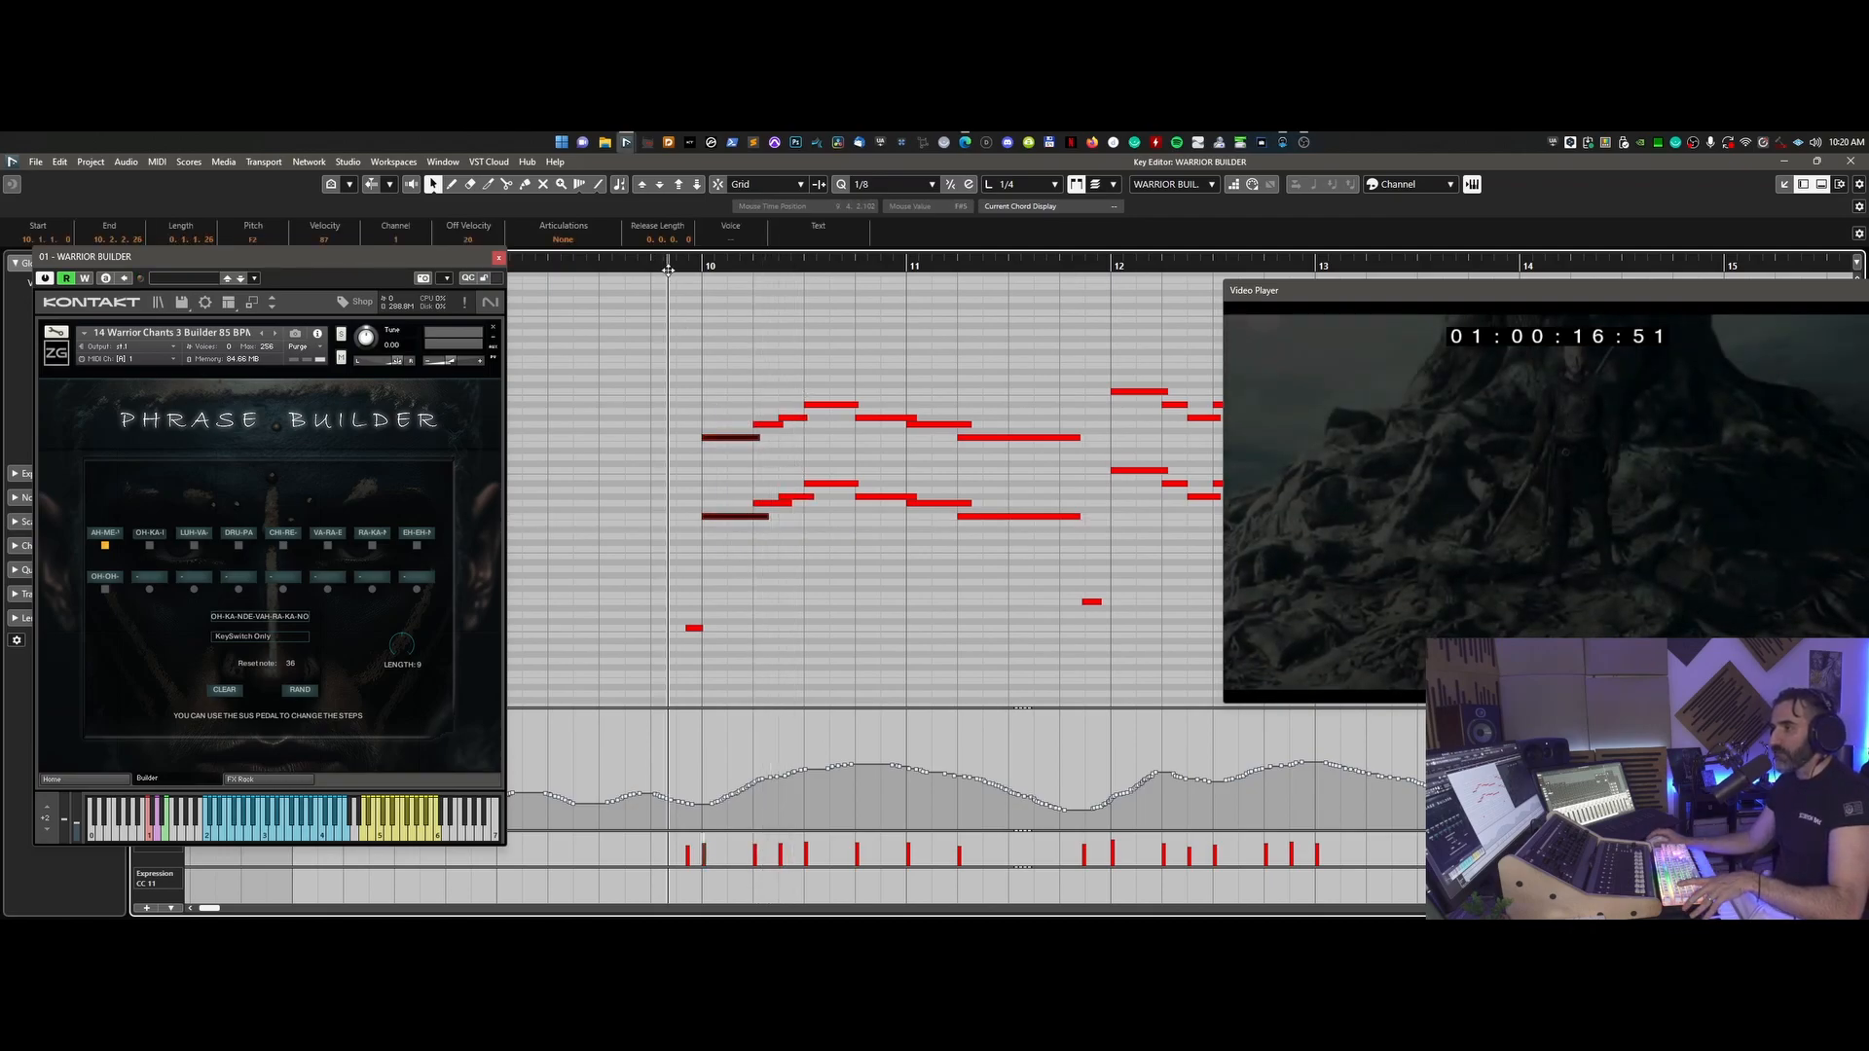
key(space)
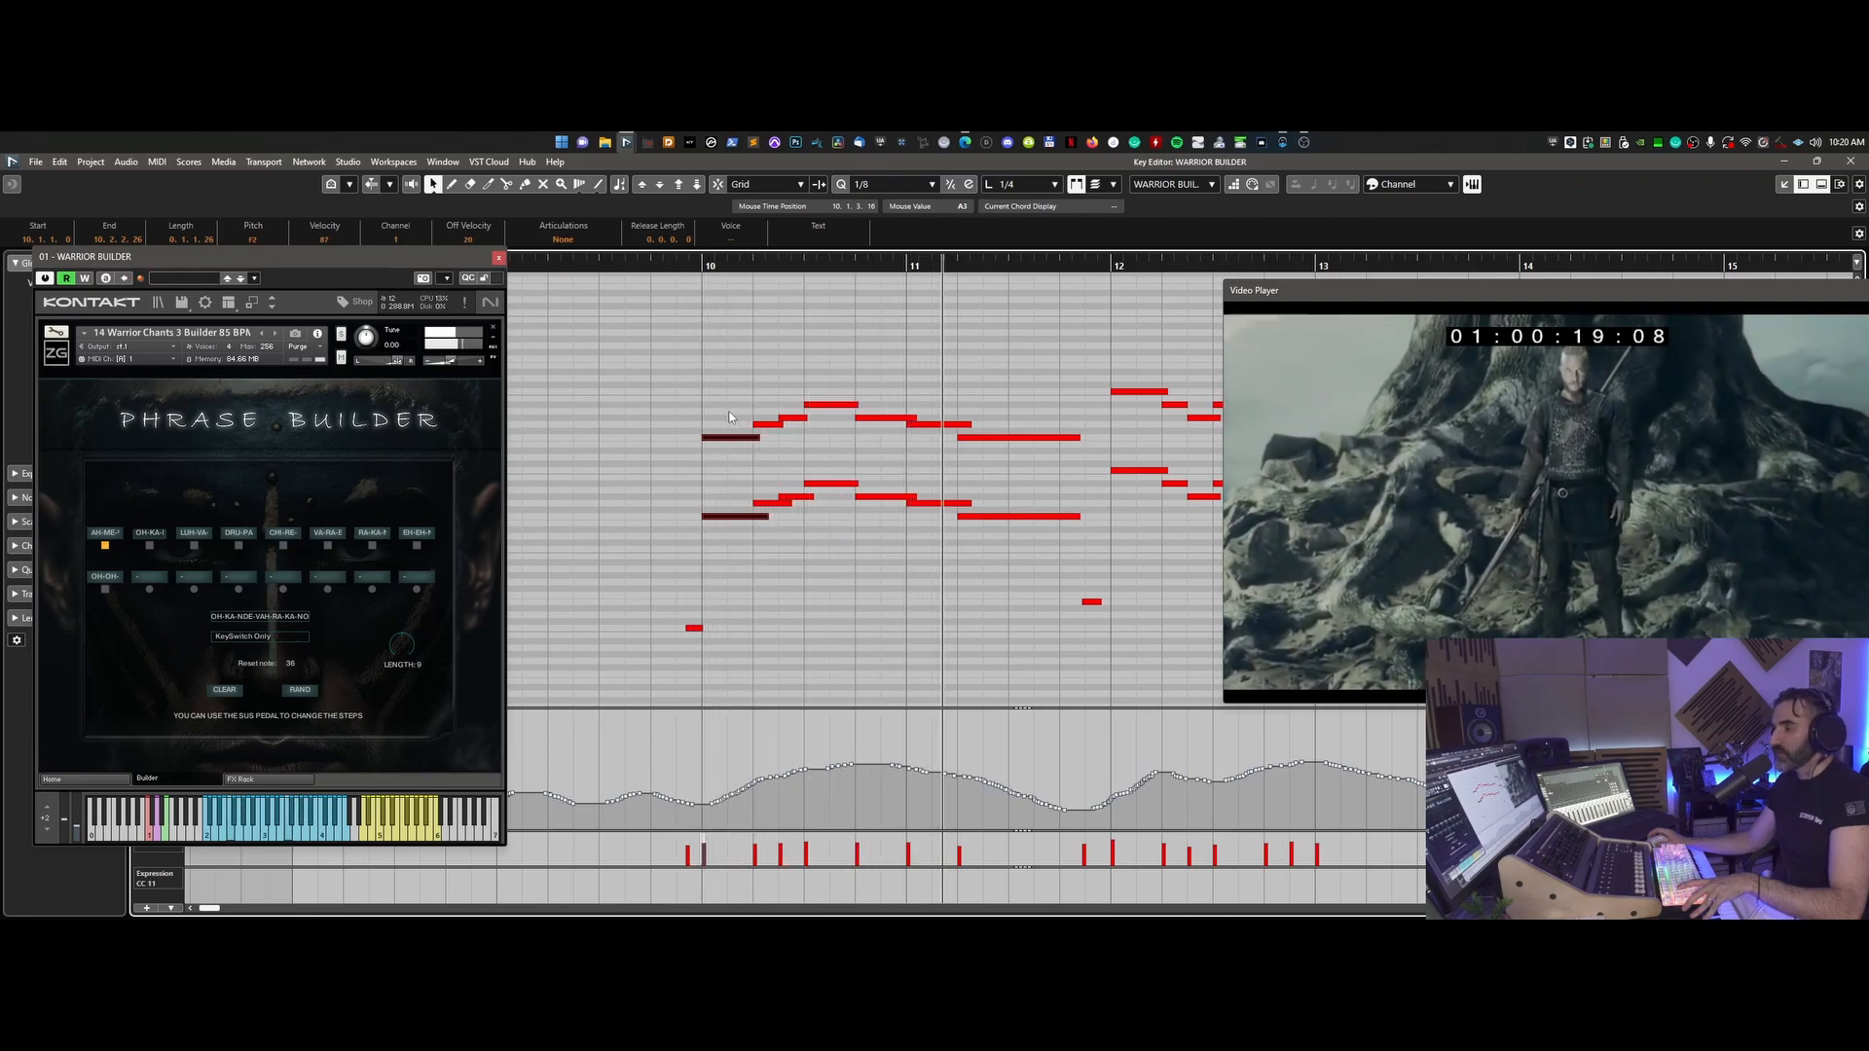
key(space)
- Point out the bar 10 phrase and the keyswitch before bar 12 by selecting them, and play both phrases into bar 13
drag(1079, 366, 726, 607)
scroll(890, 617, right, 3)
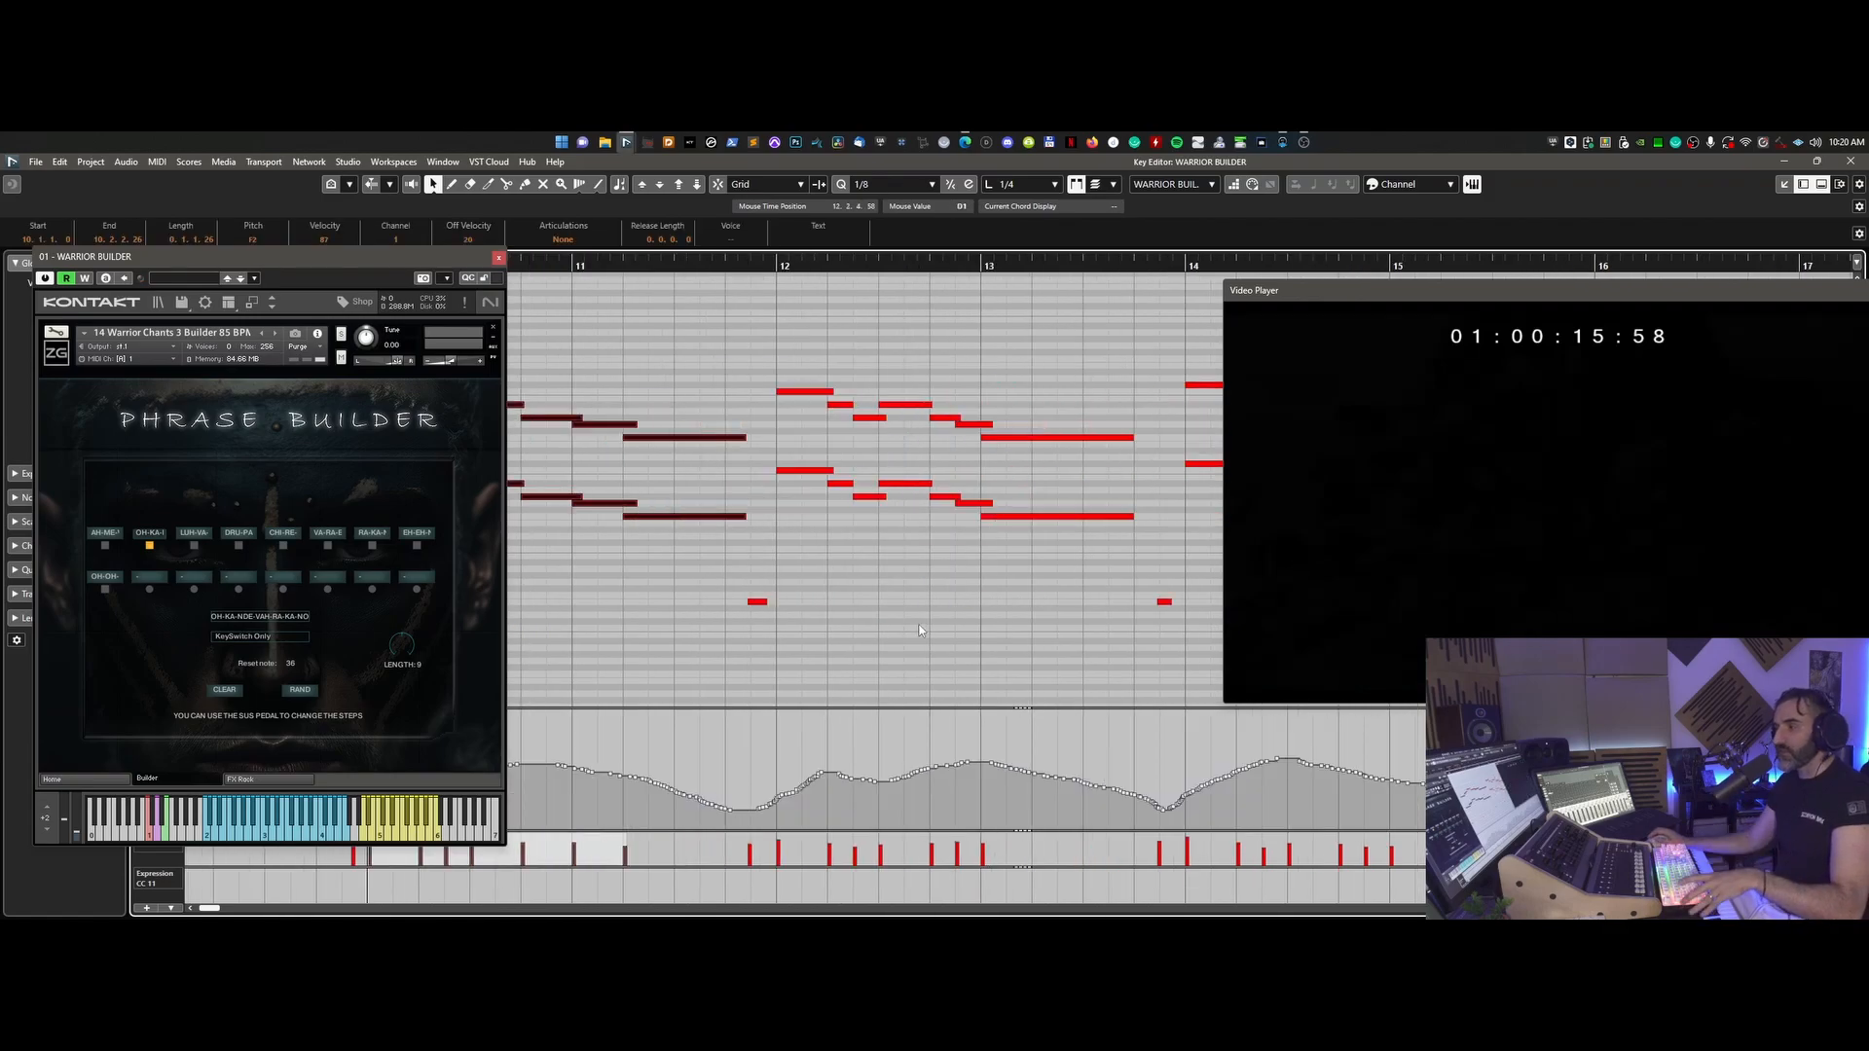
scroll(897, 638, left, 6)
scroll(931, 627, right, 5)
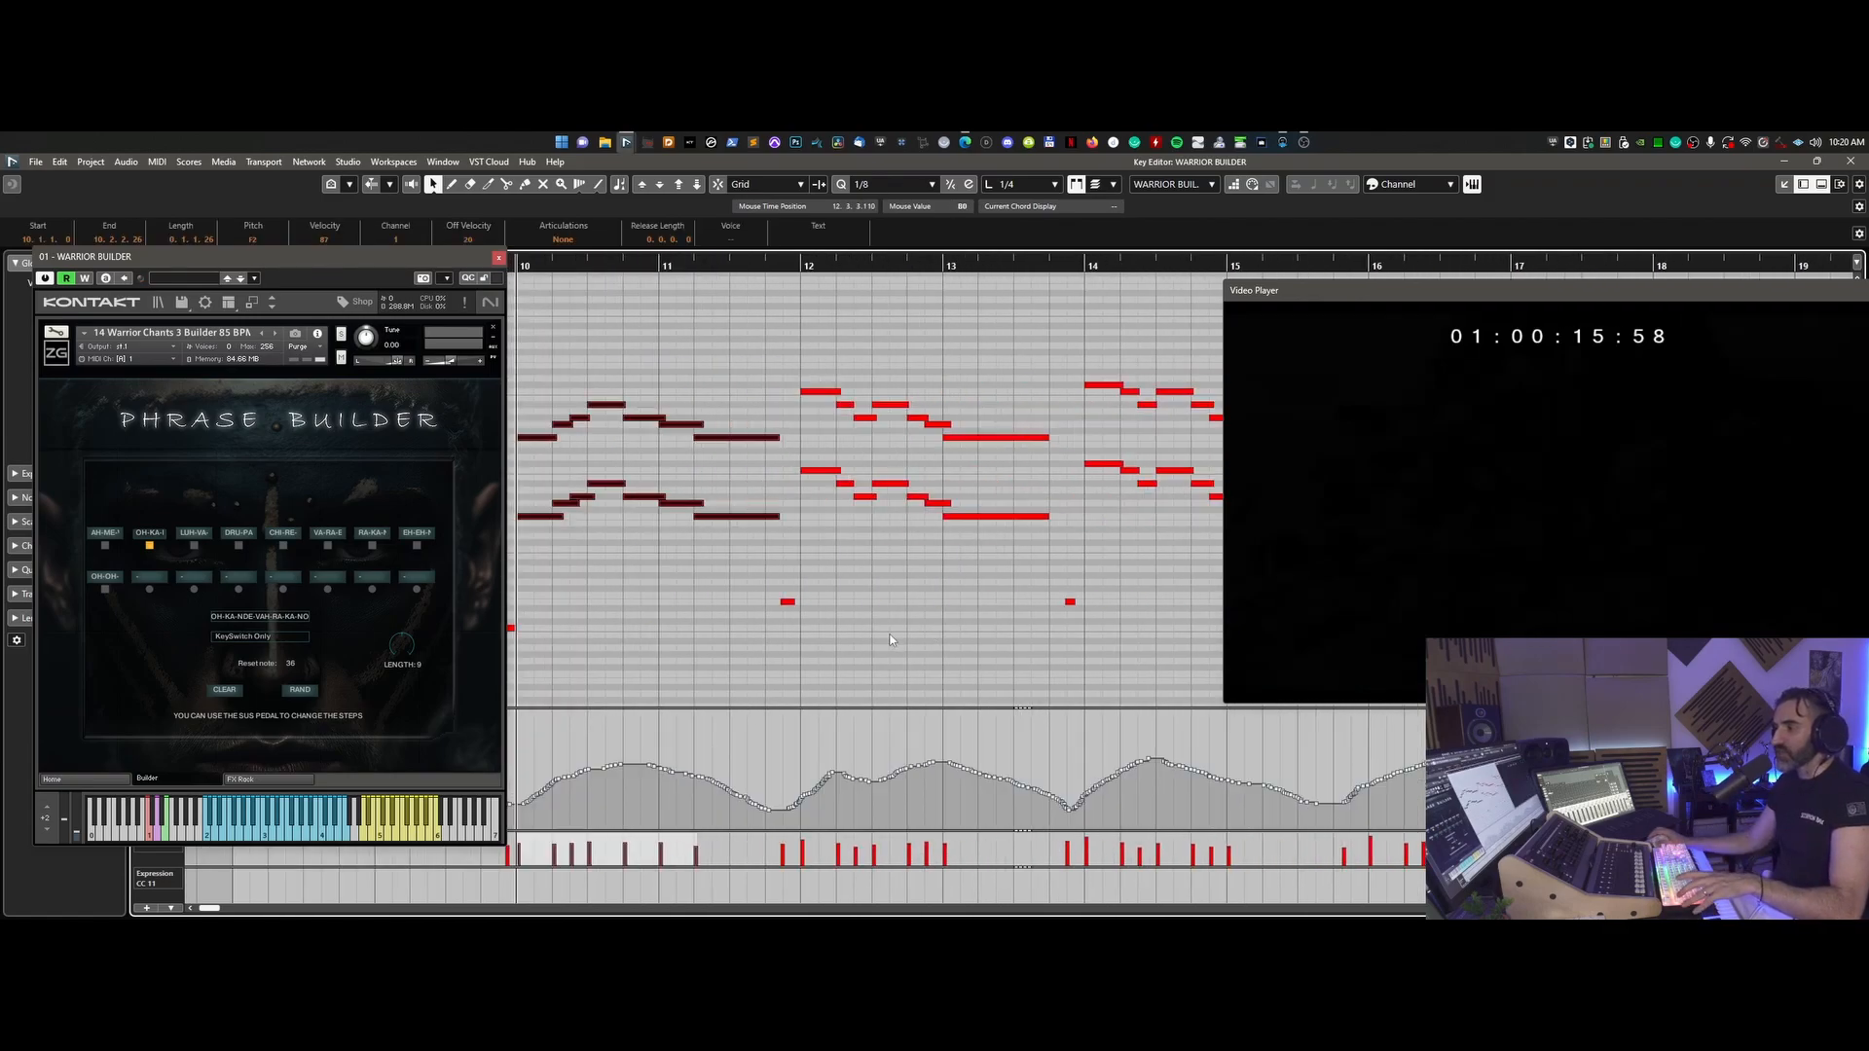
click(786, 602)
scroll(776, 585, left, 3)
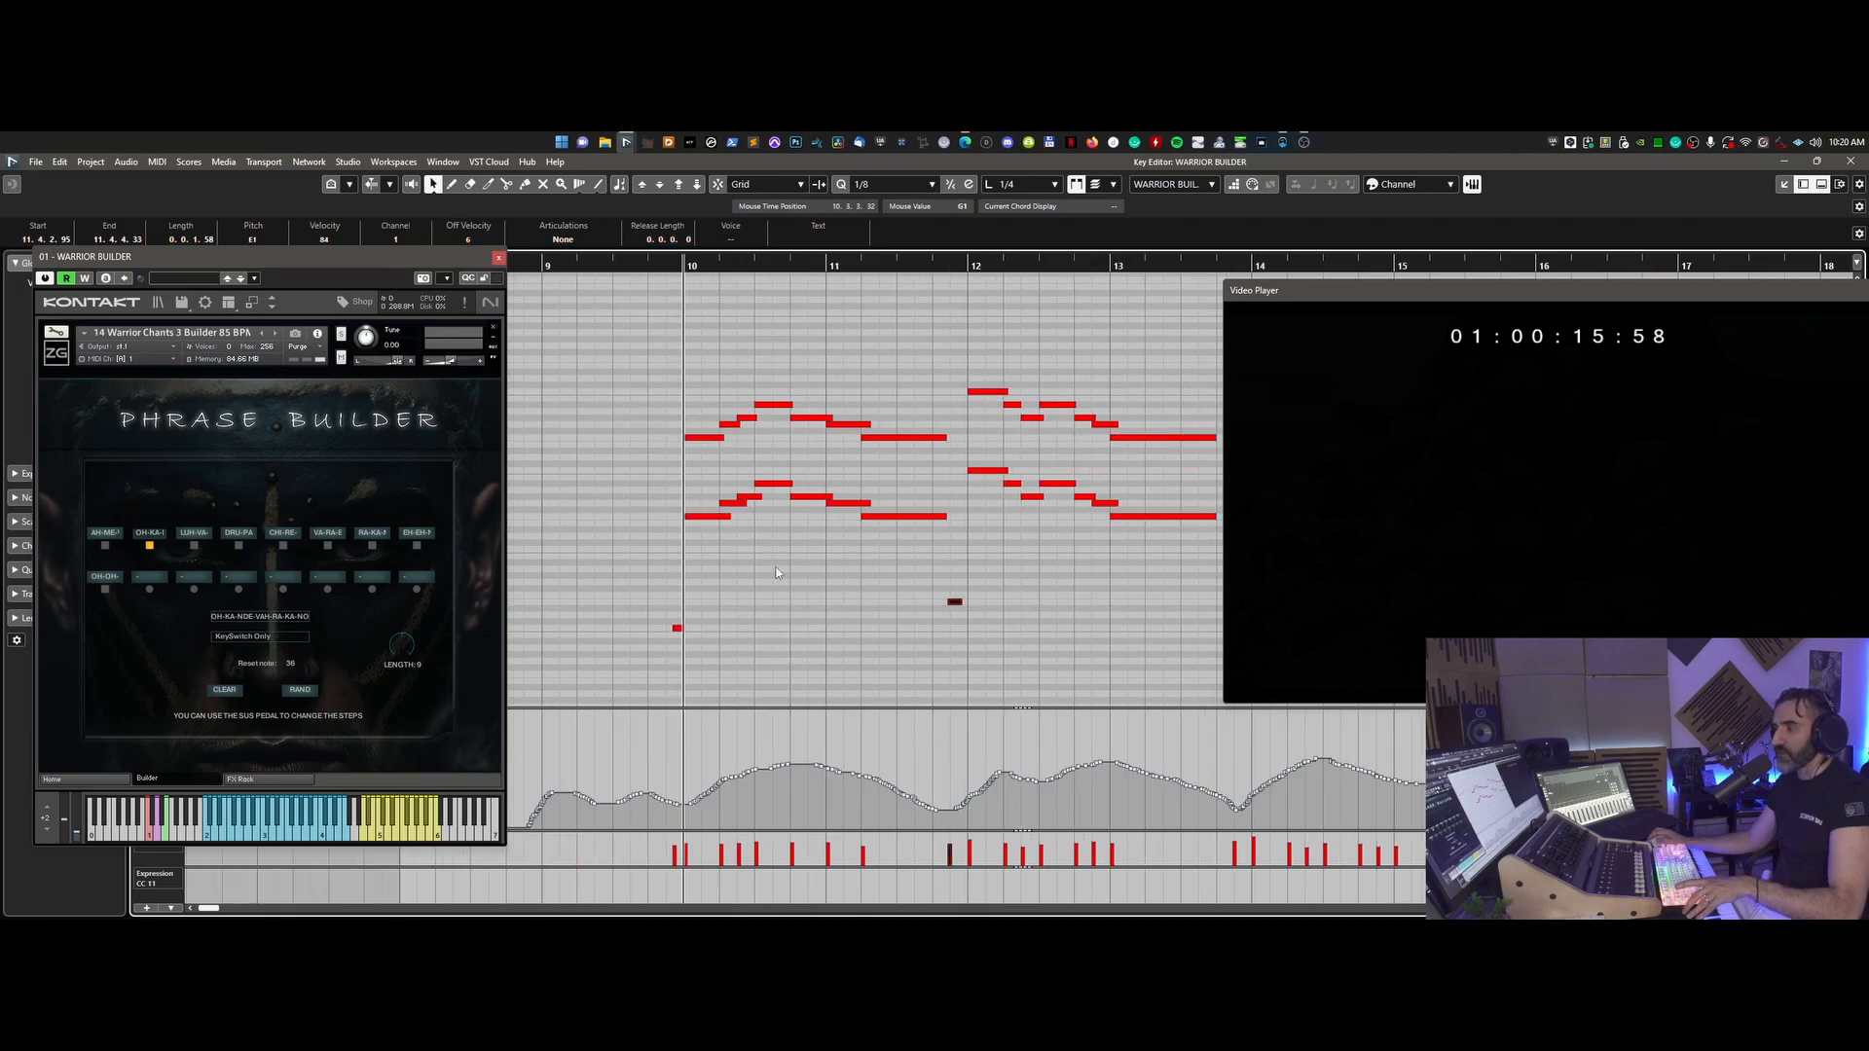
key(space)
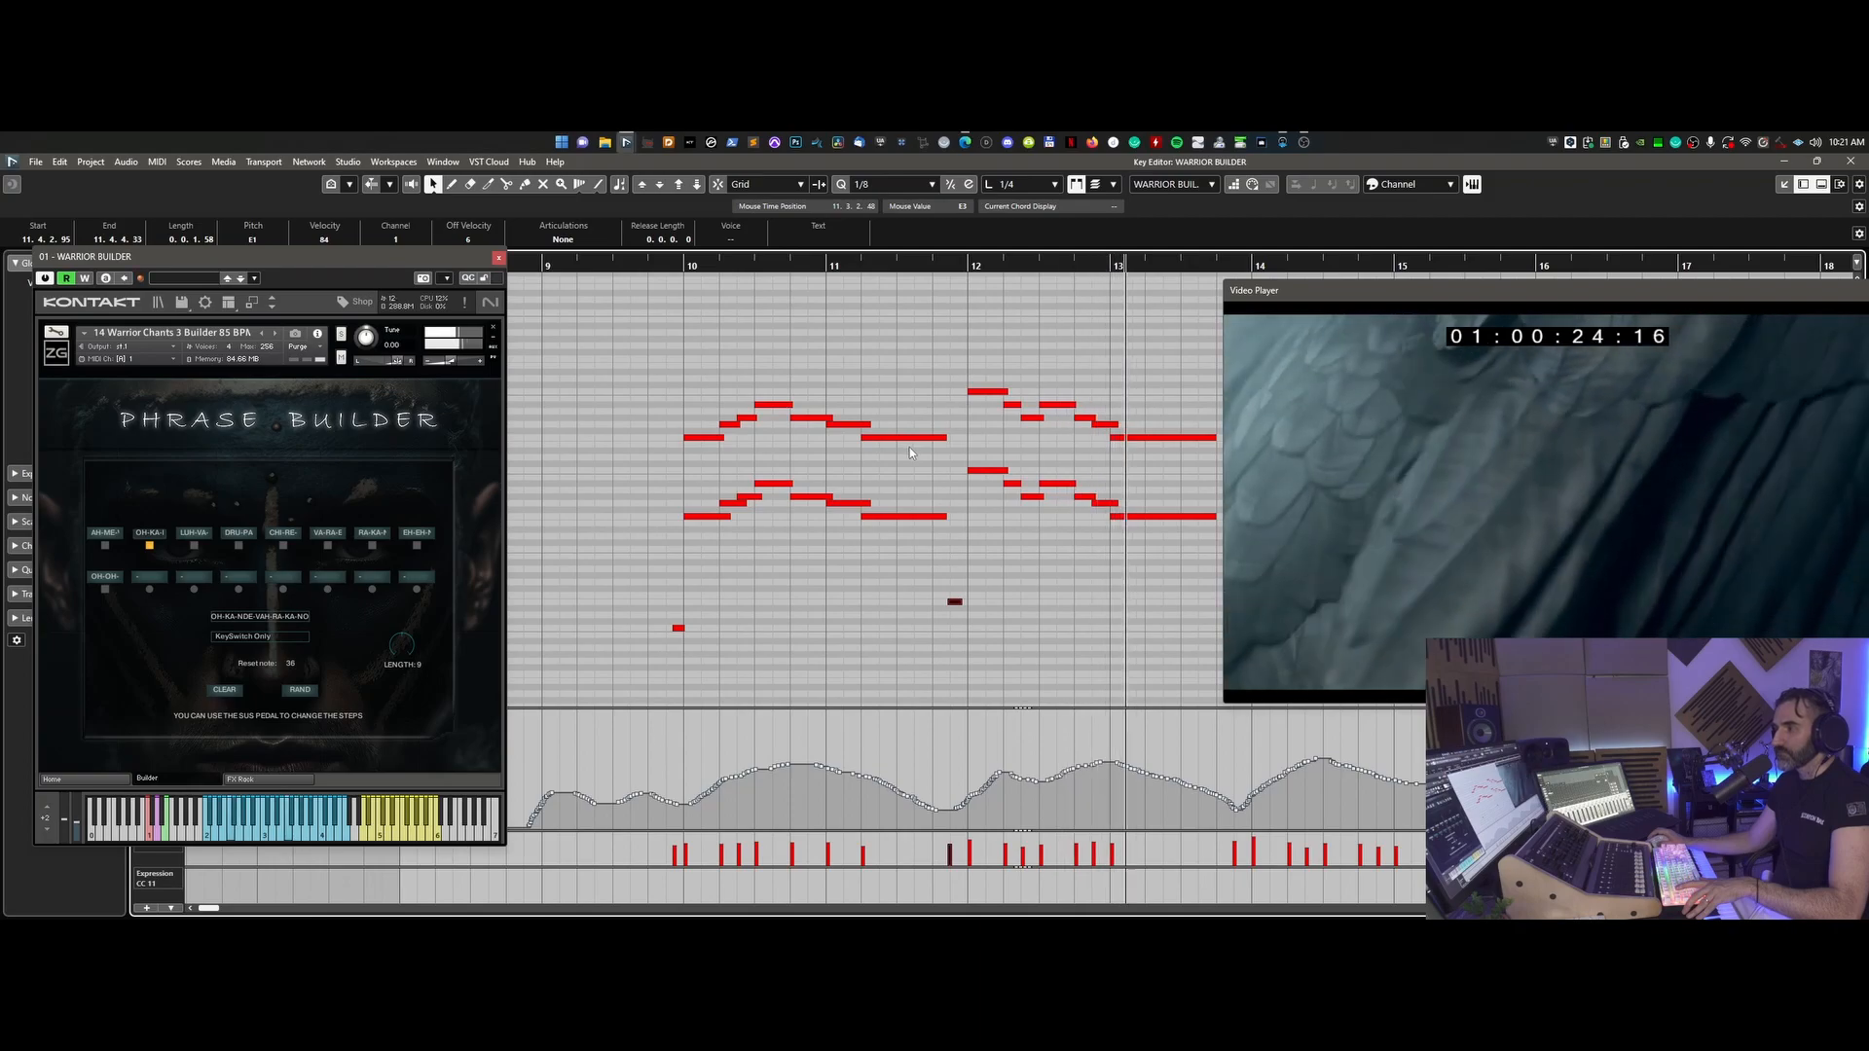
key(space)
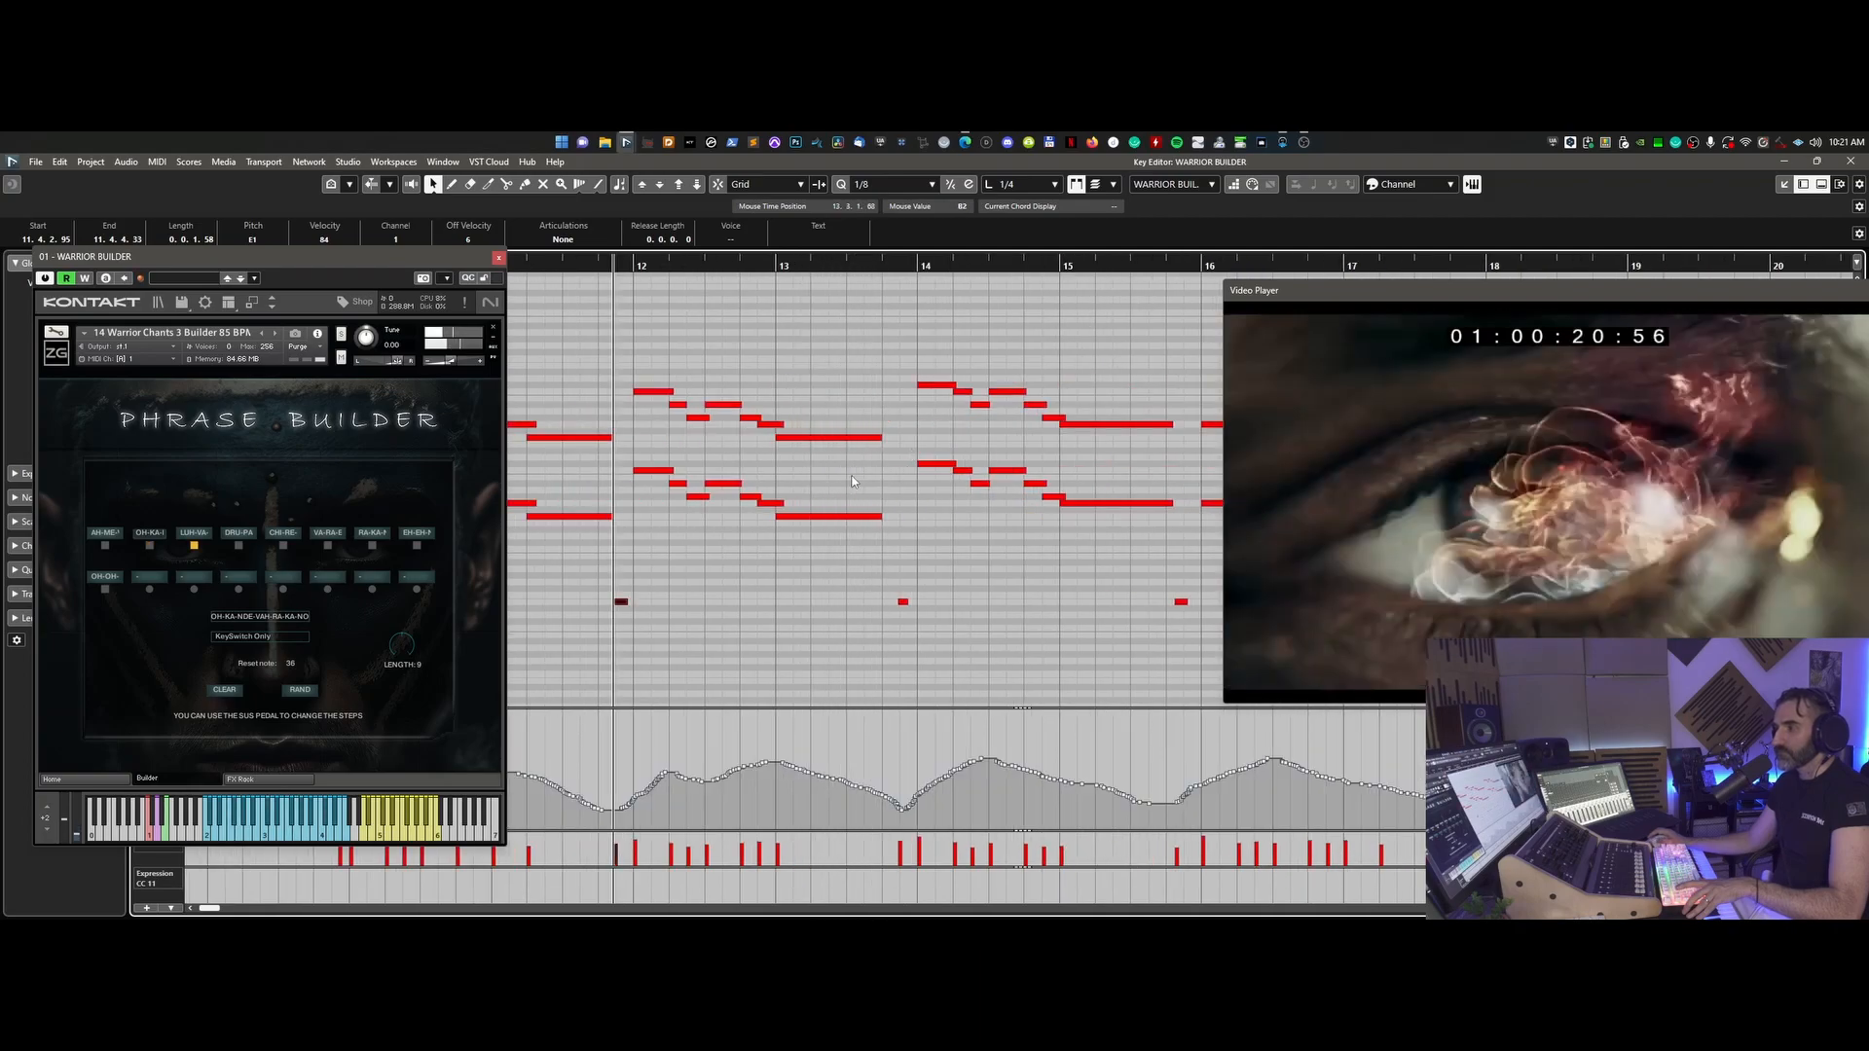
- Play the bar 12 phrase from just before its keyswitch to demonstrate how the keyswitch advances the Phrase Builder steps
key(h)
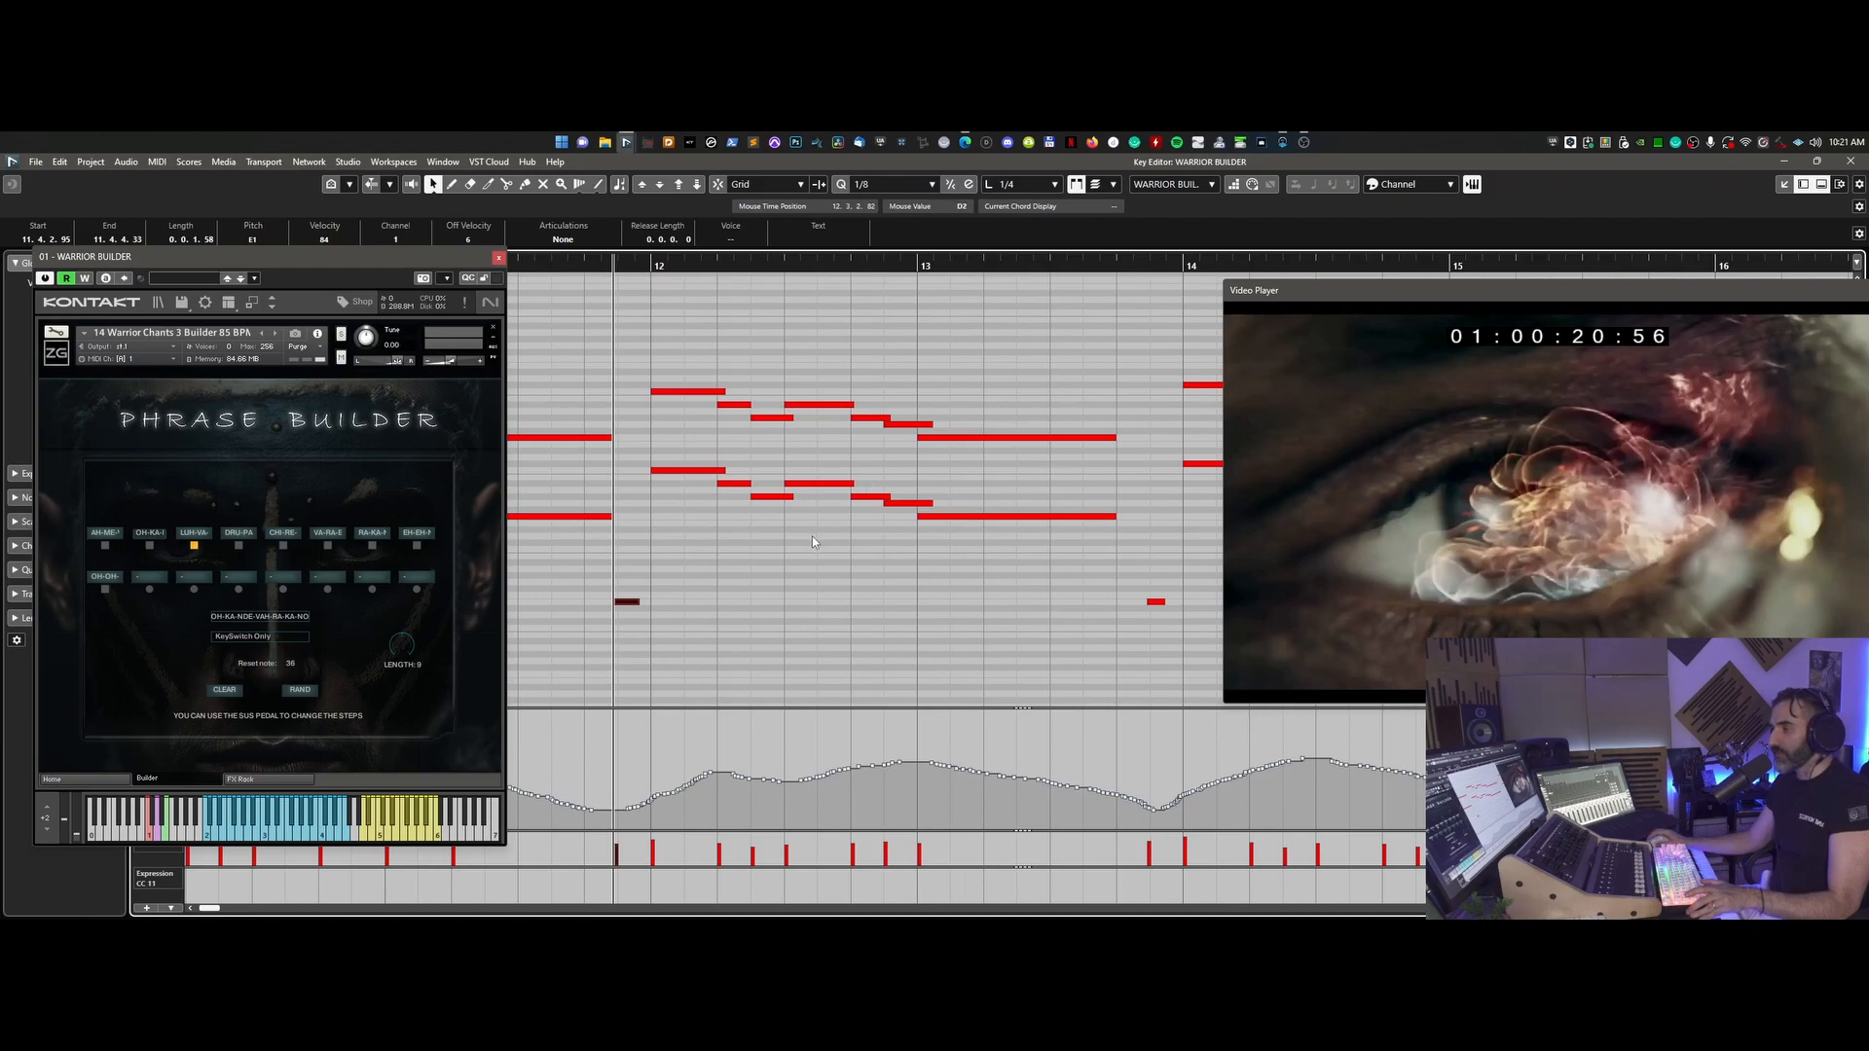
key(space)
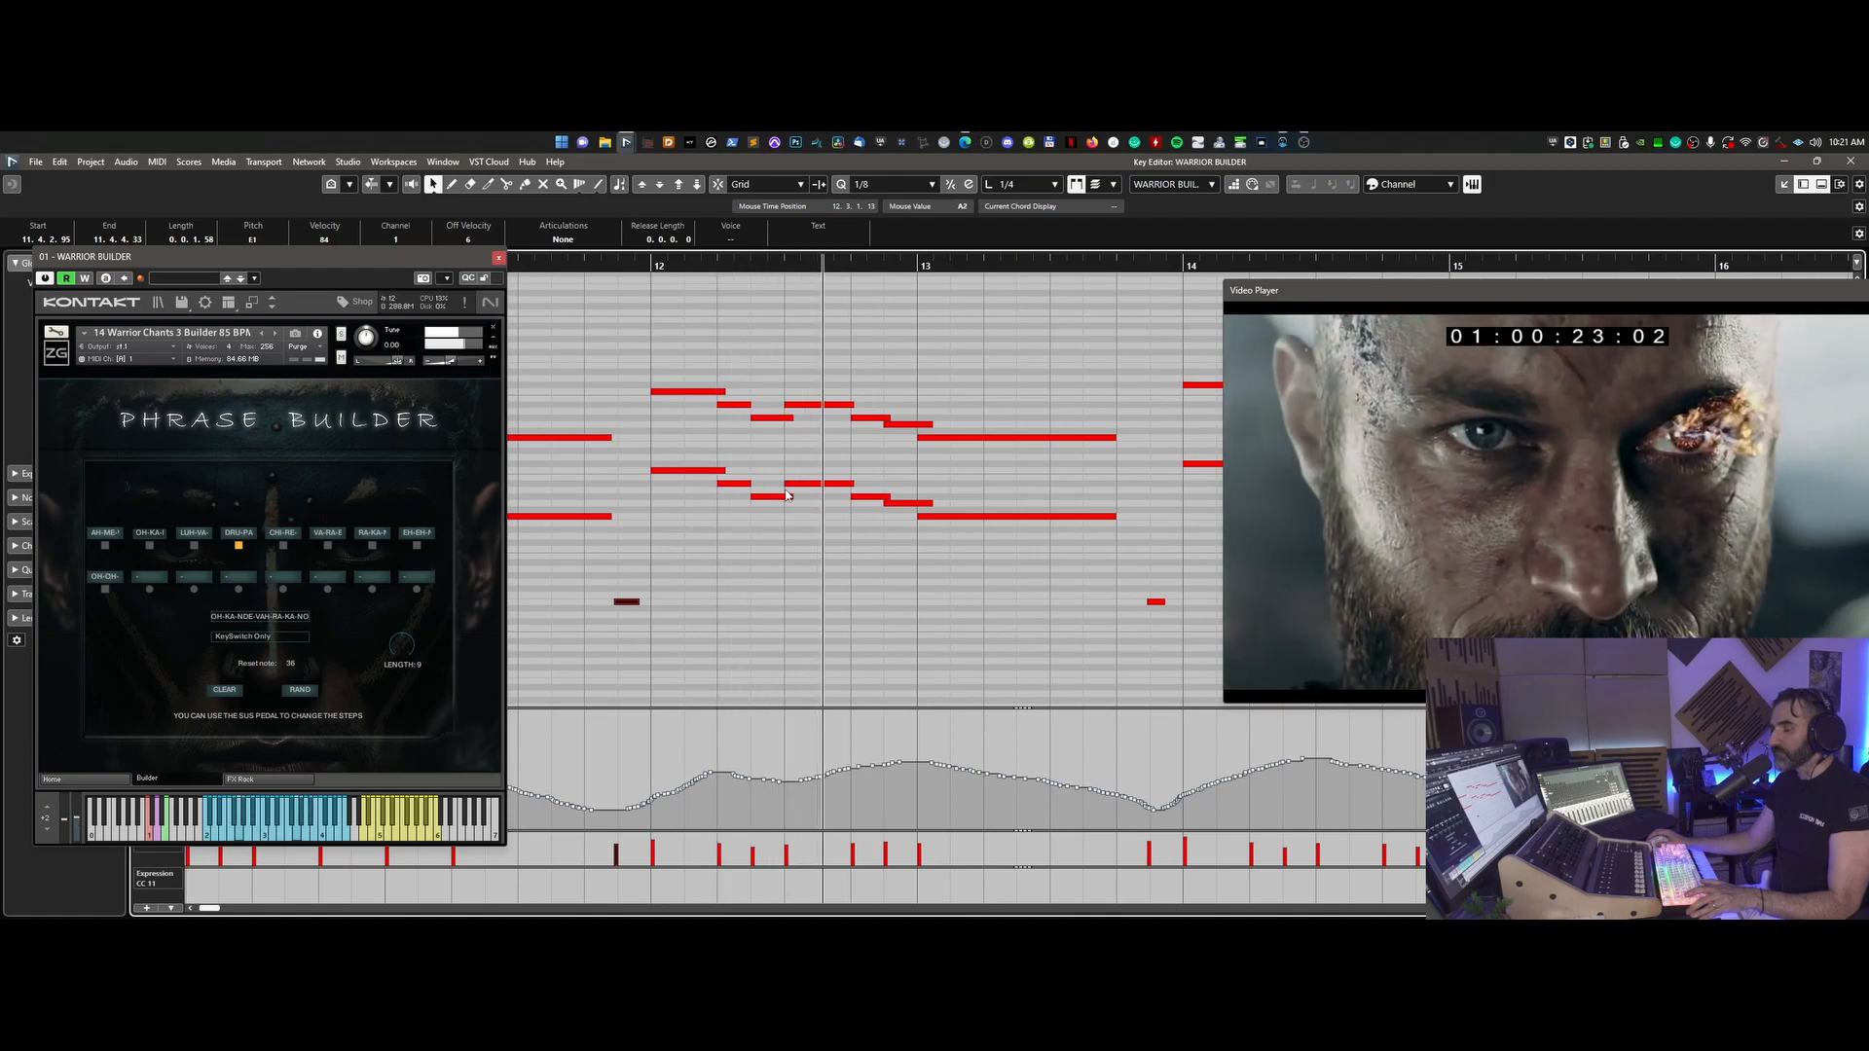
key(space)
key(g)
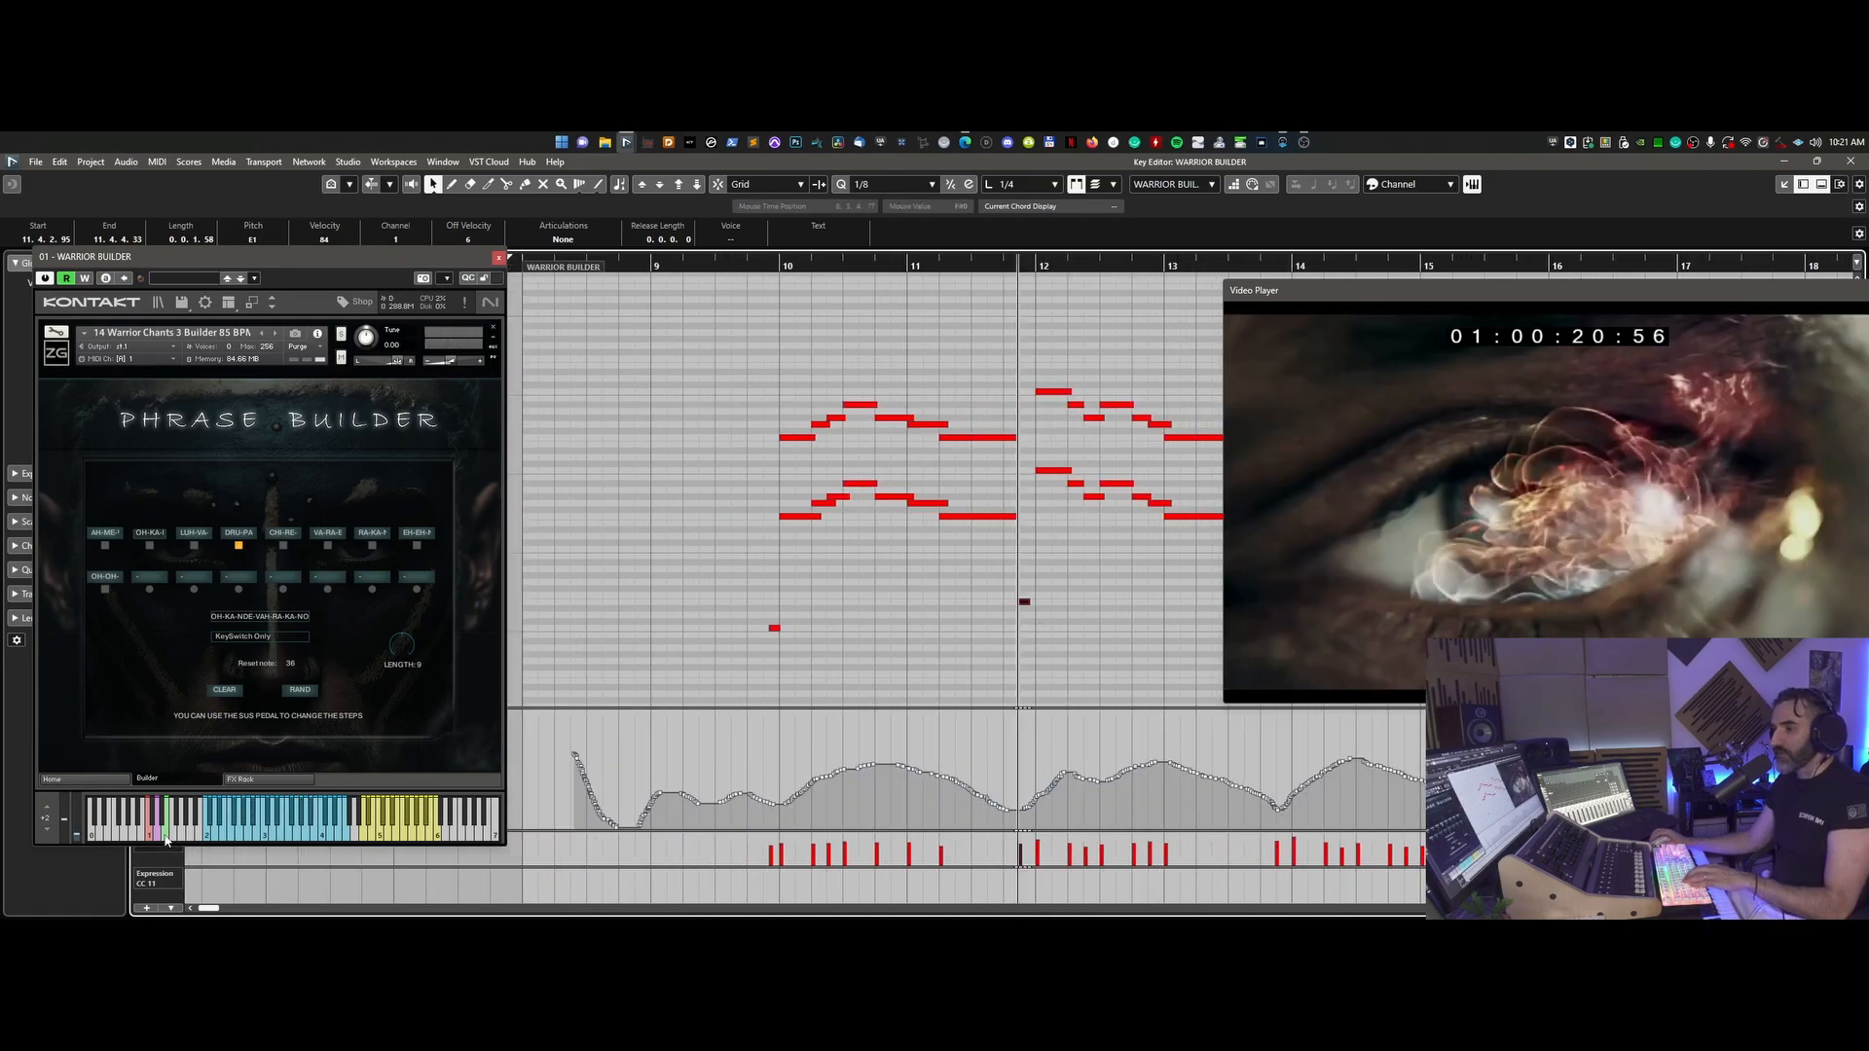
scroll(796, 727, right, 3)
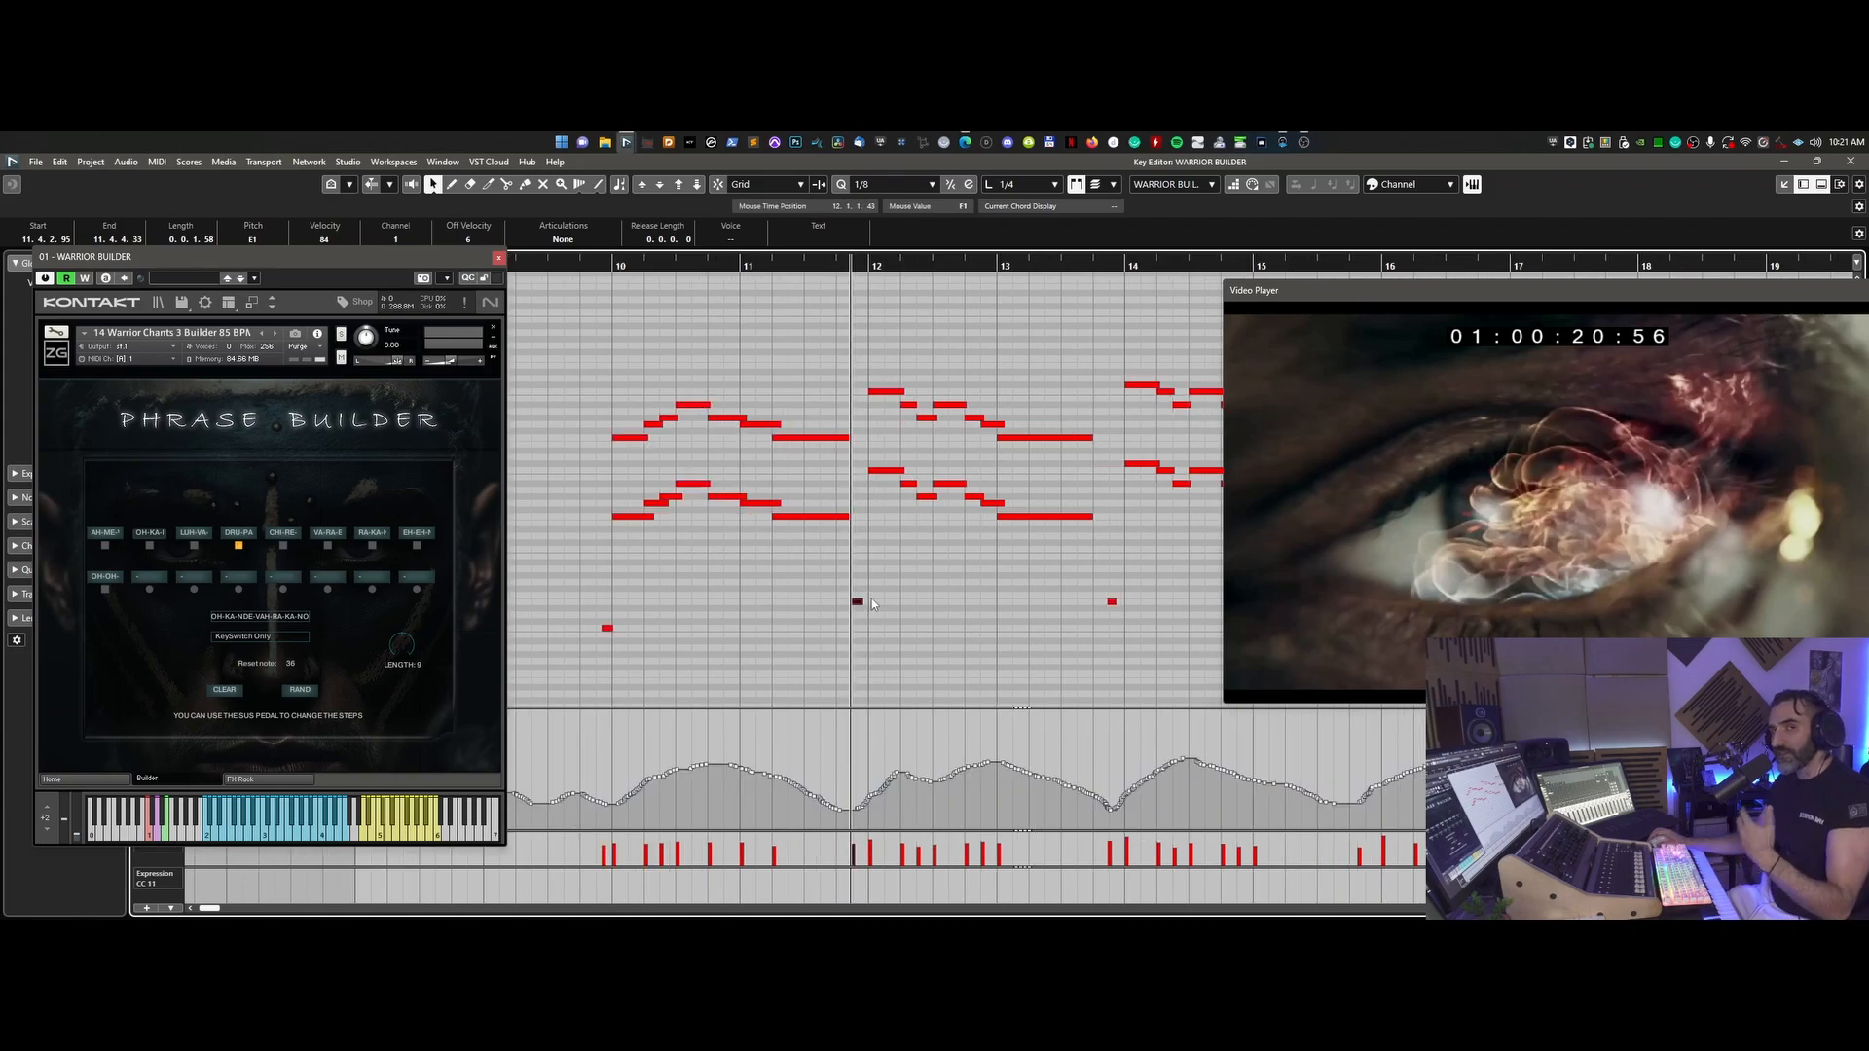
key(space)
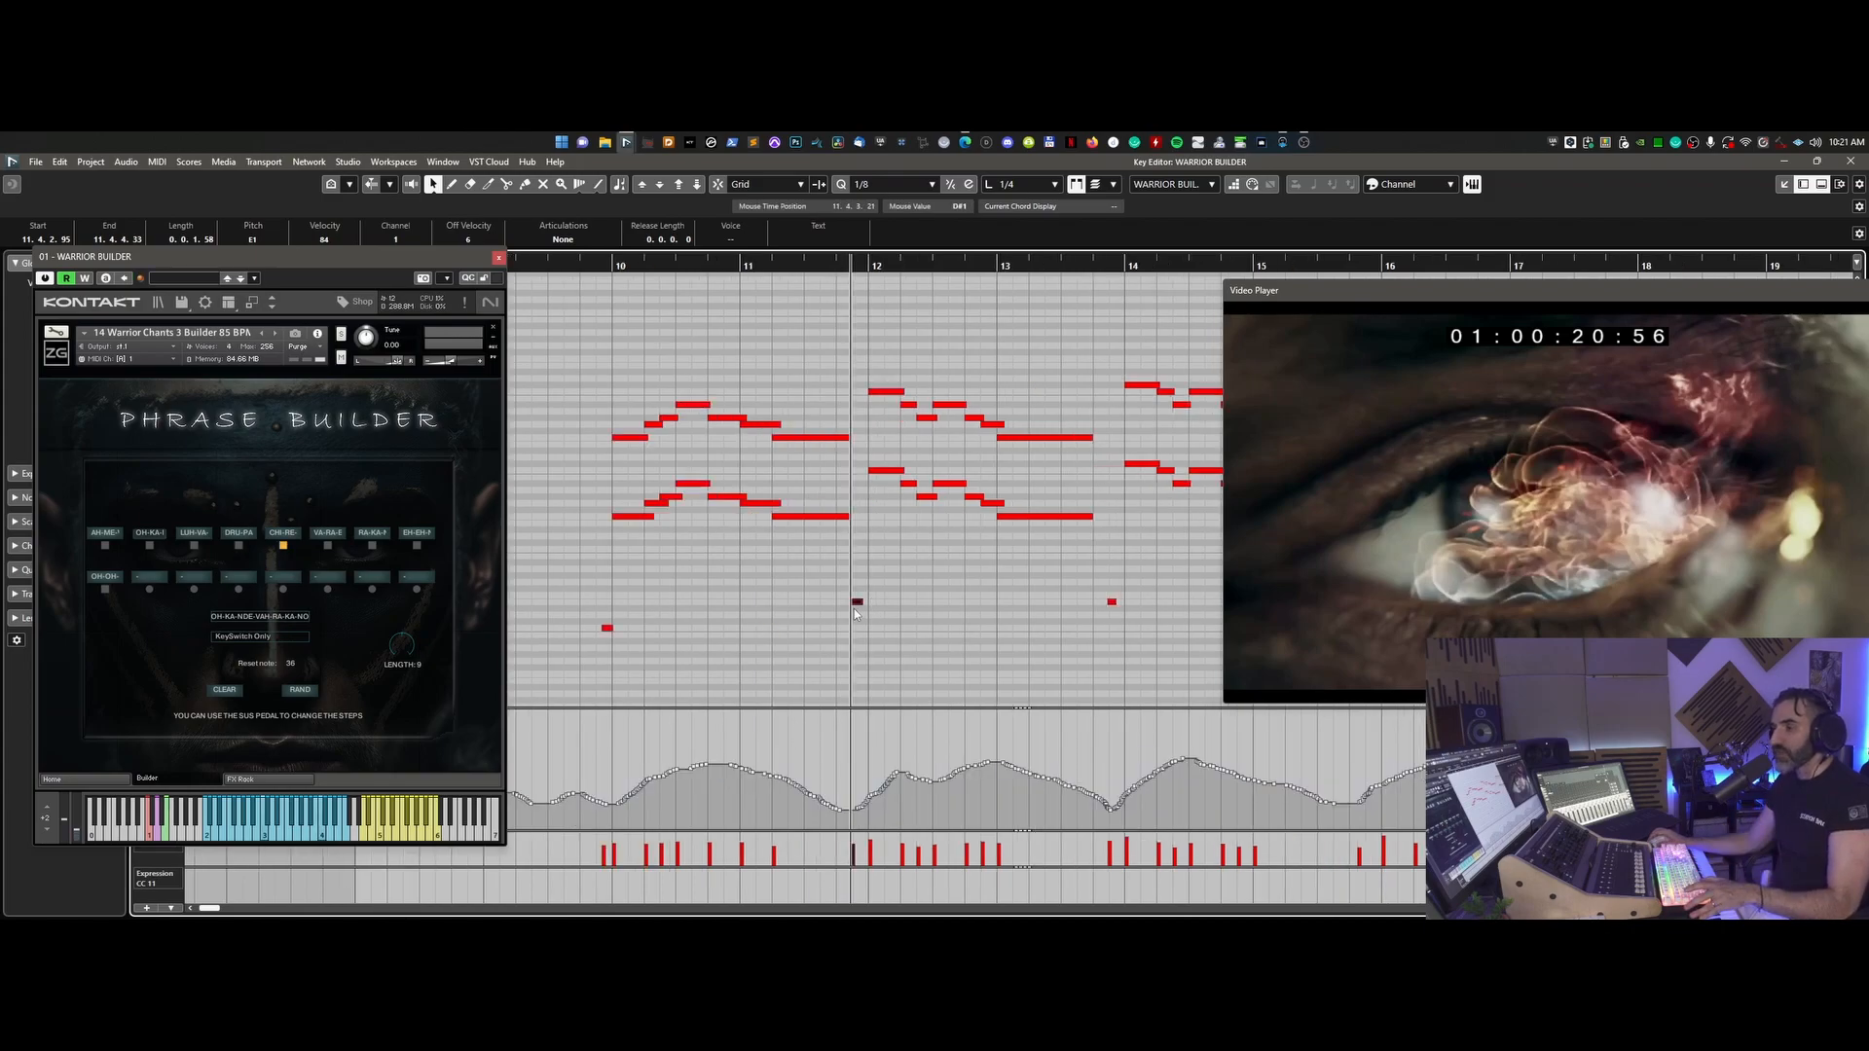
key(space)
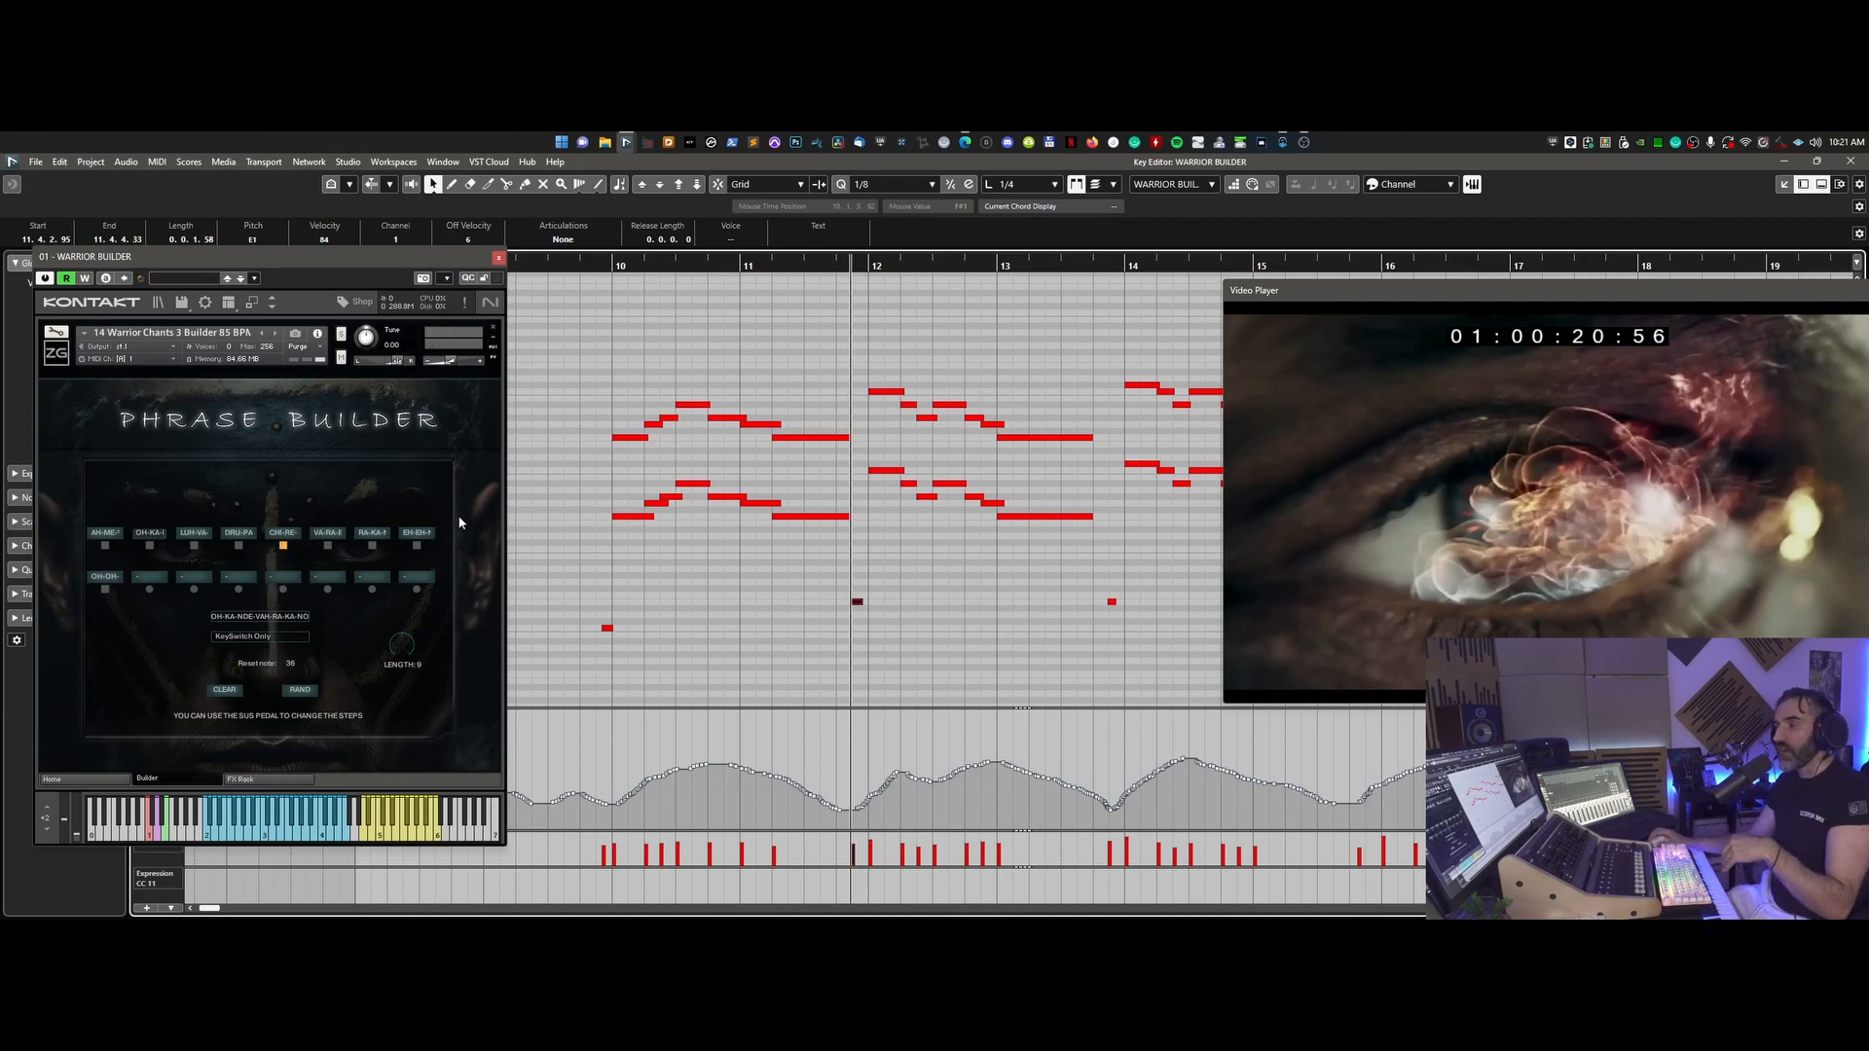
- Return playback to just before bar 10 and select the keyswitches preceding the bar 10 and bar 12 phrases in turn
click(586, 266)
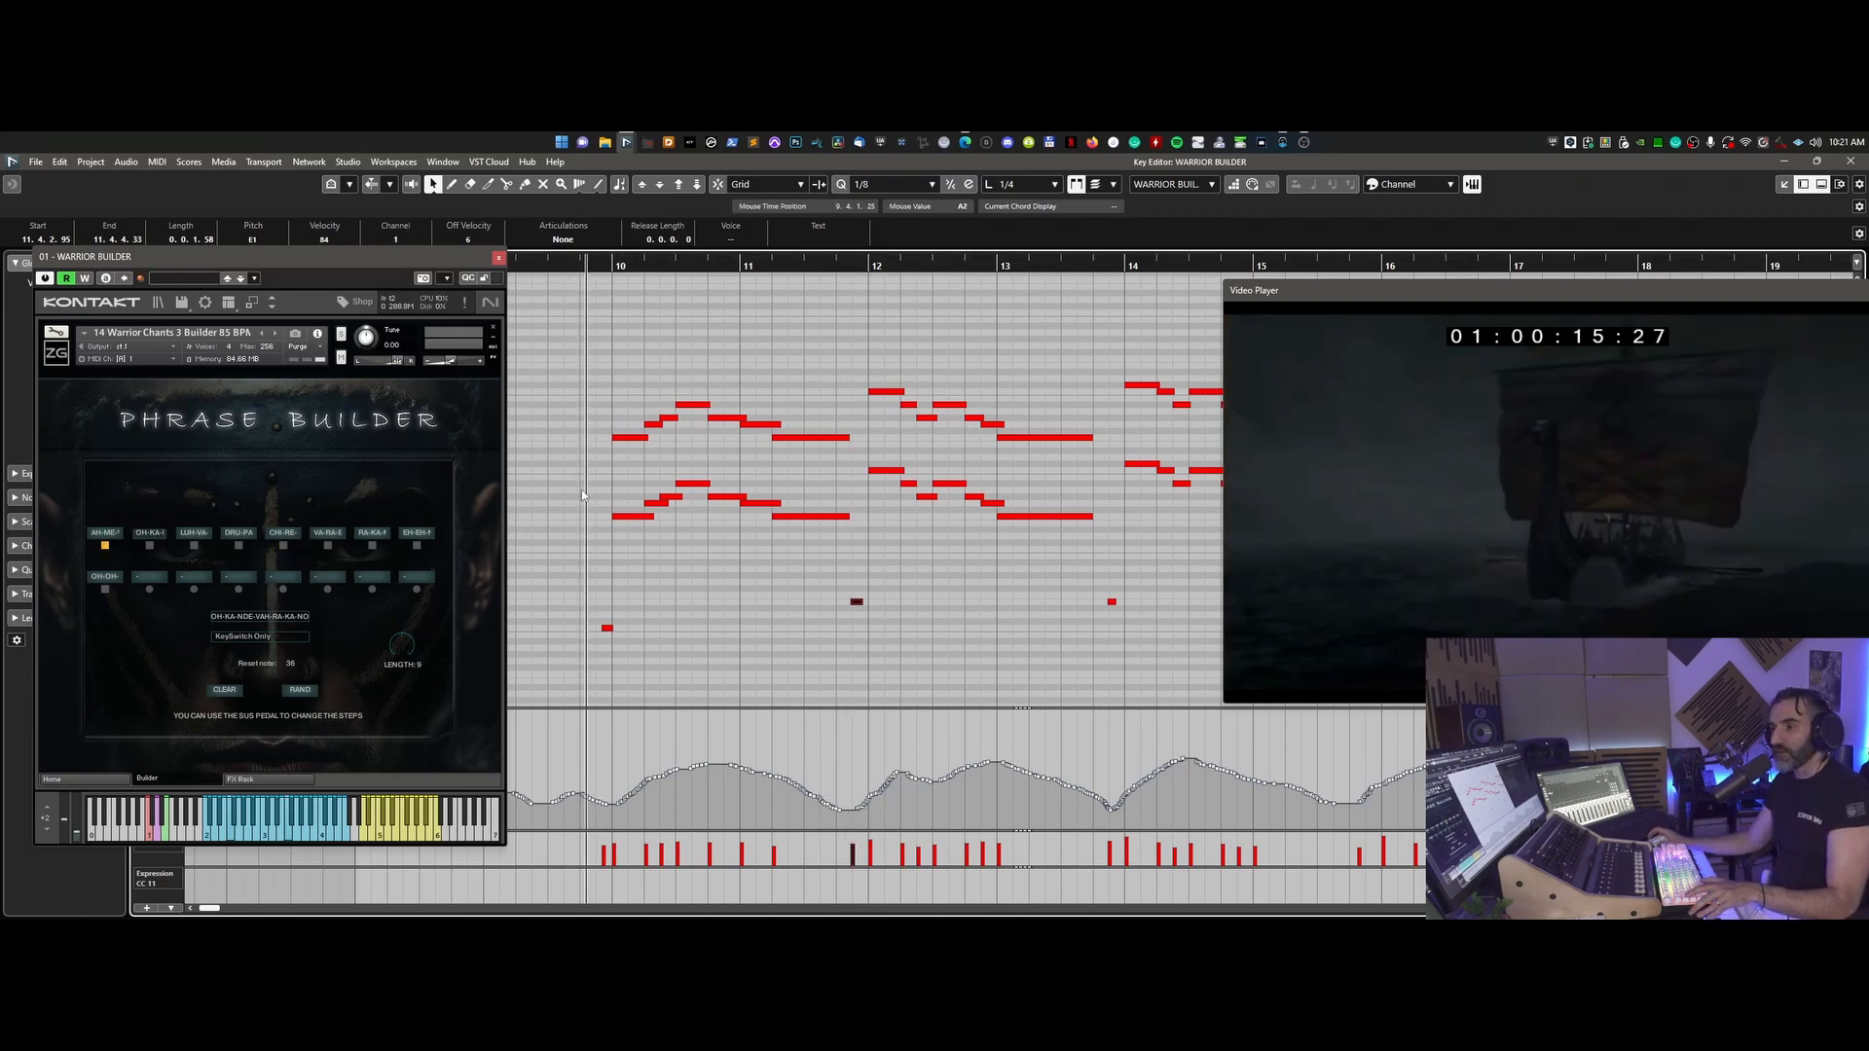
click(606, 628)
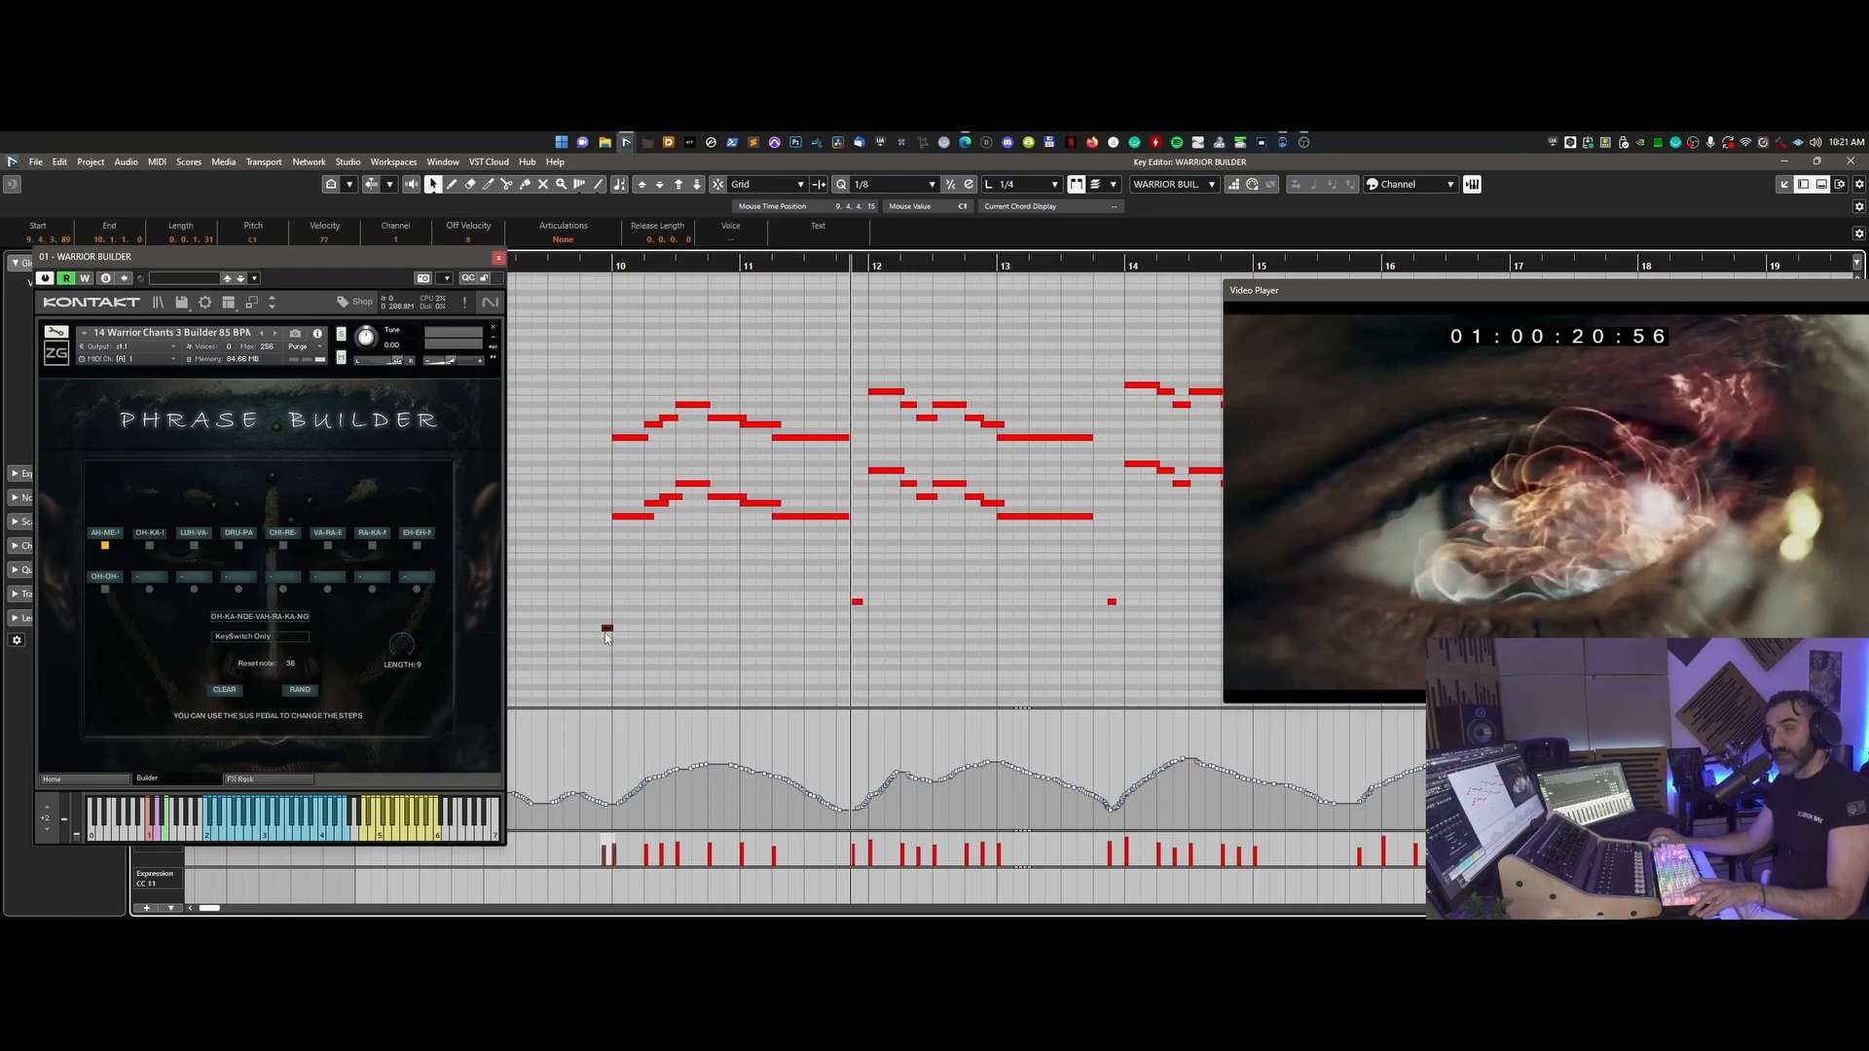
click(584, 266)
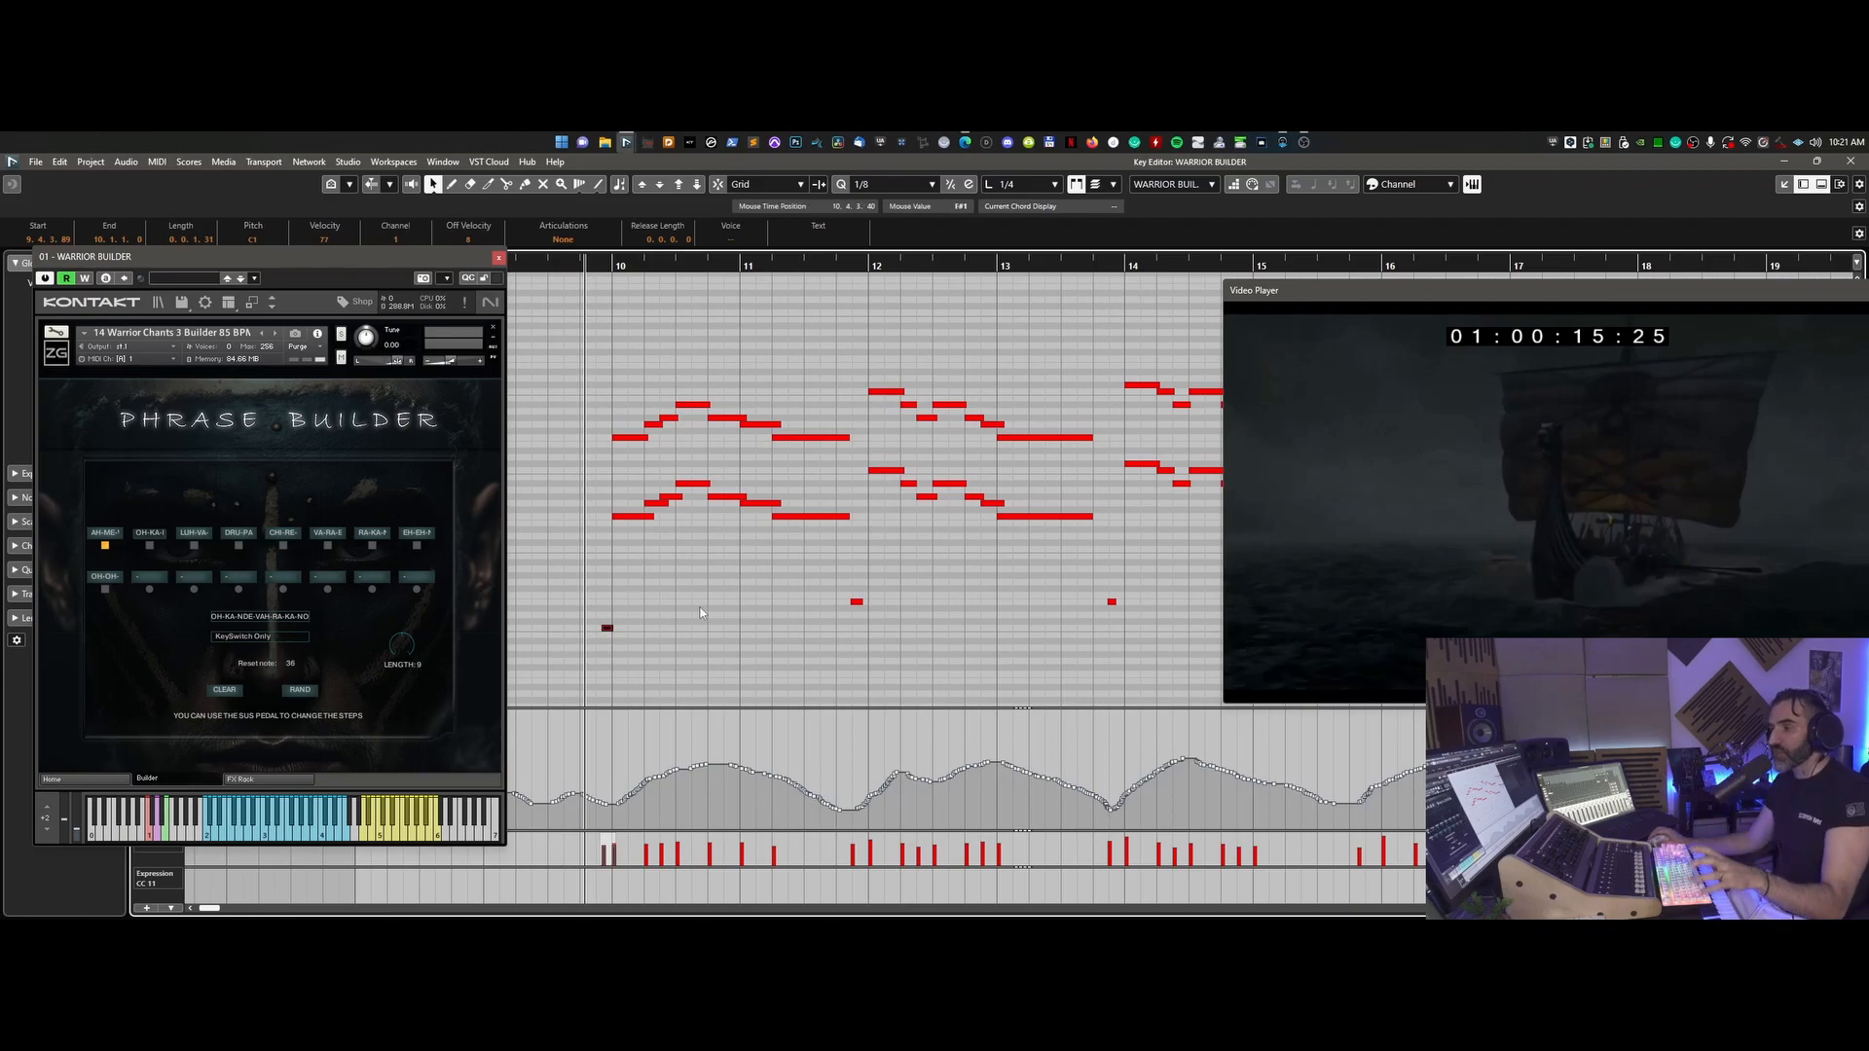
click(856, 602)
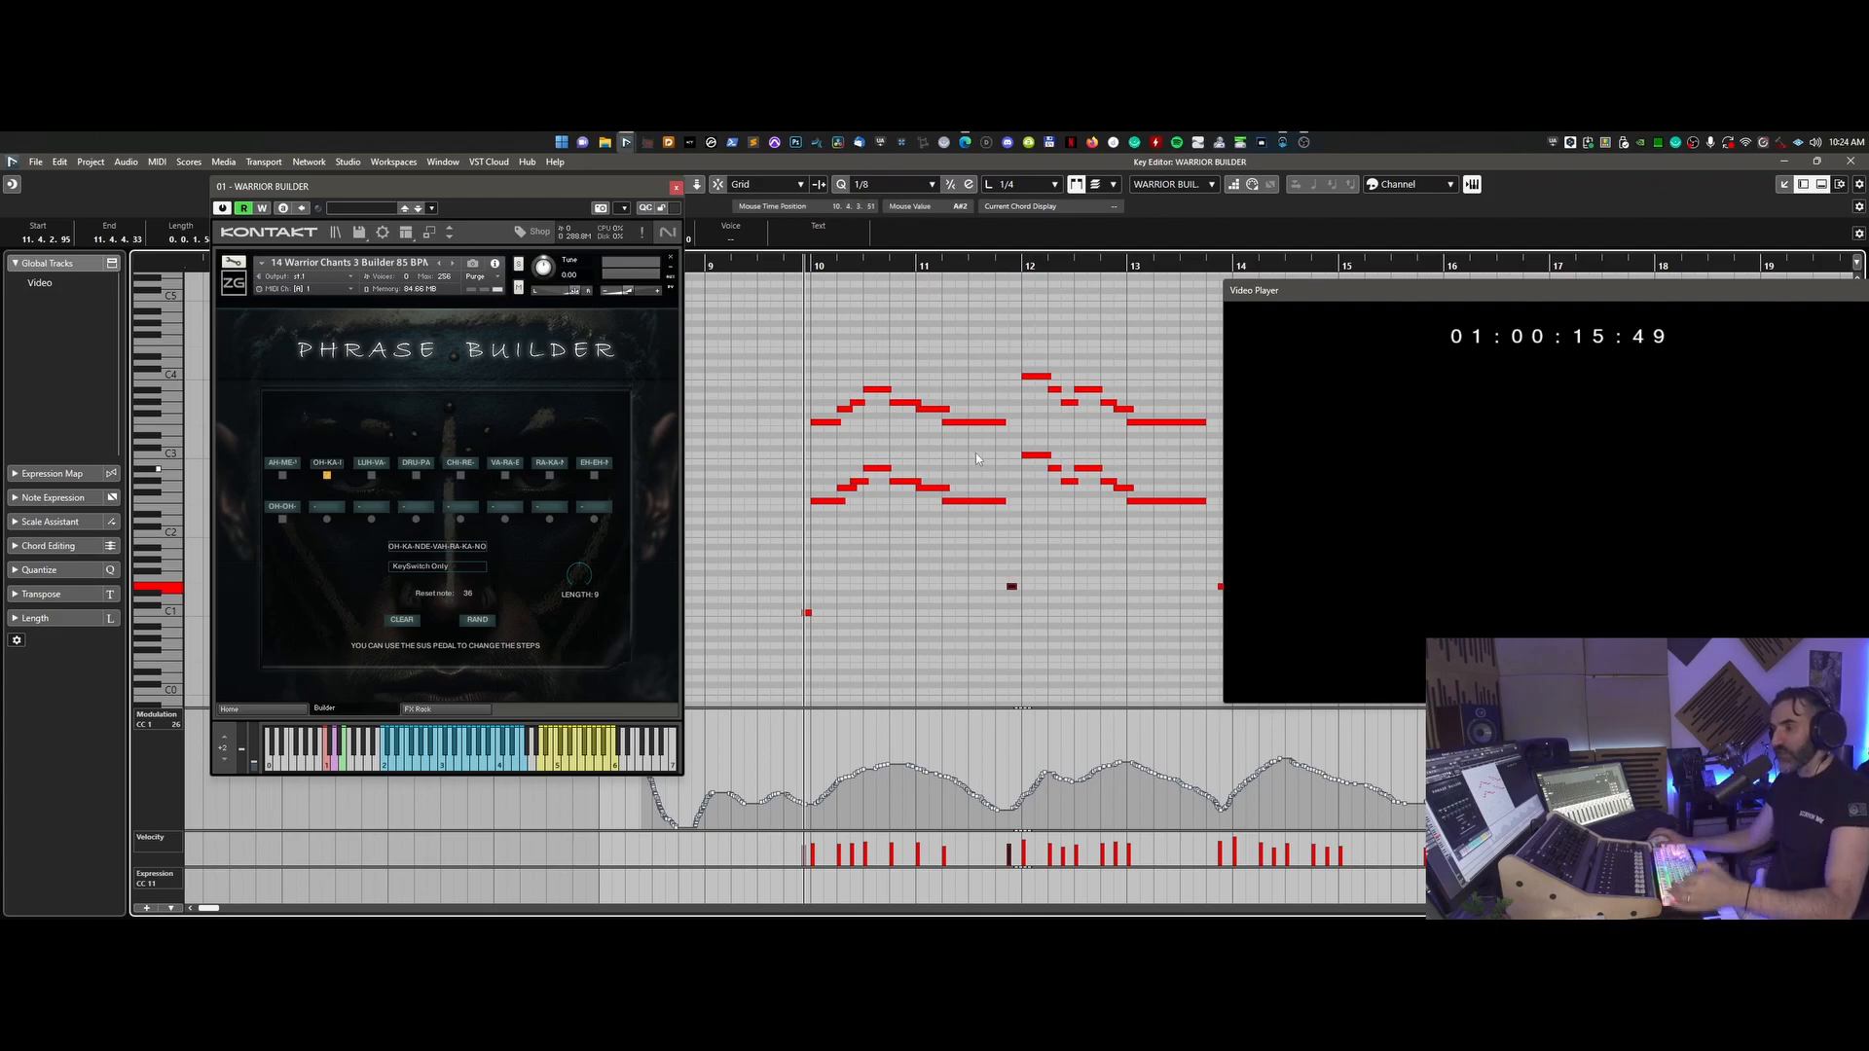
- Select all notes of the bar 12 phrase and compare the playback positions just before bars 10 and 12
drag(1012, 351, 1212, 545)
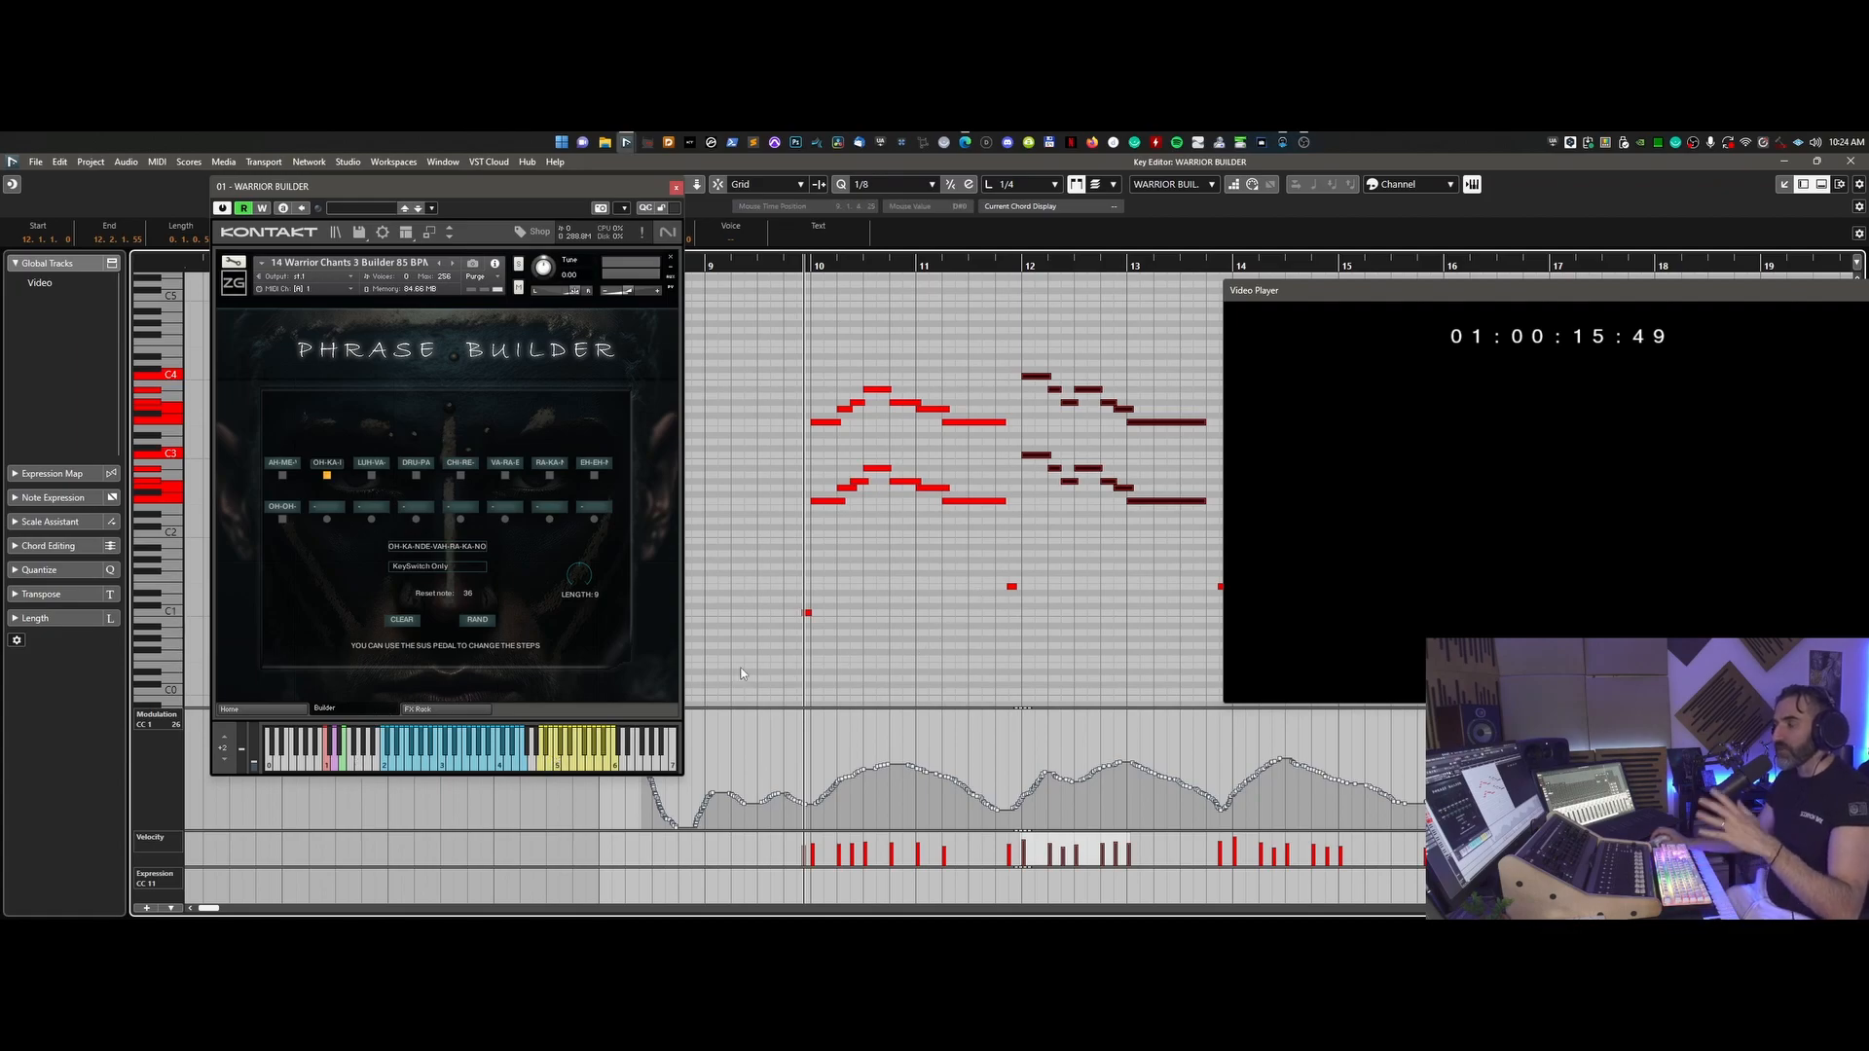
click(1003, 263)
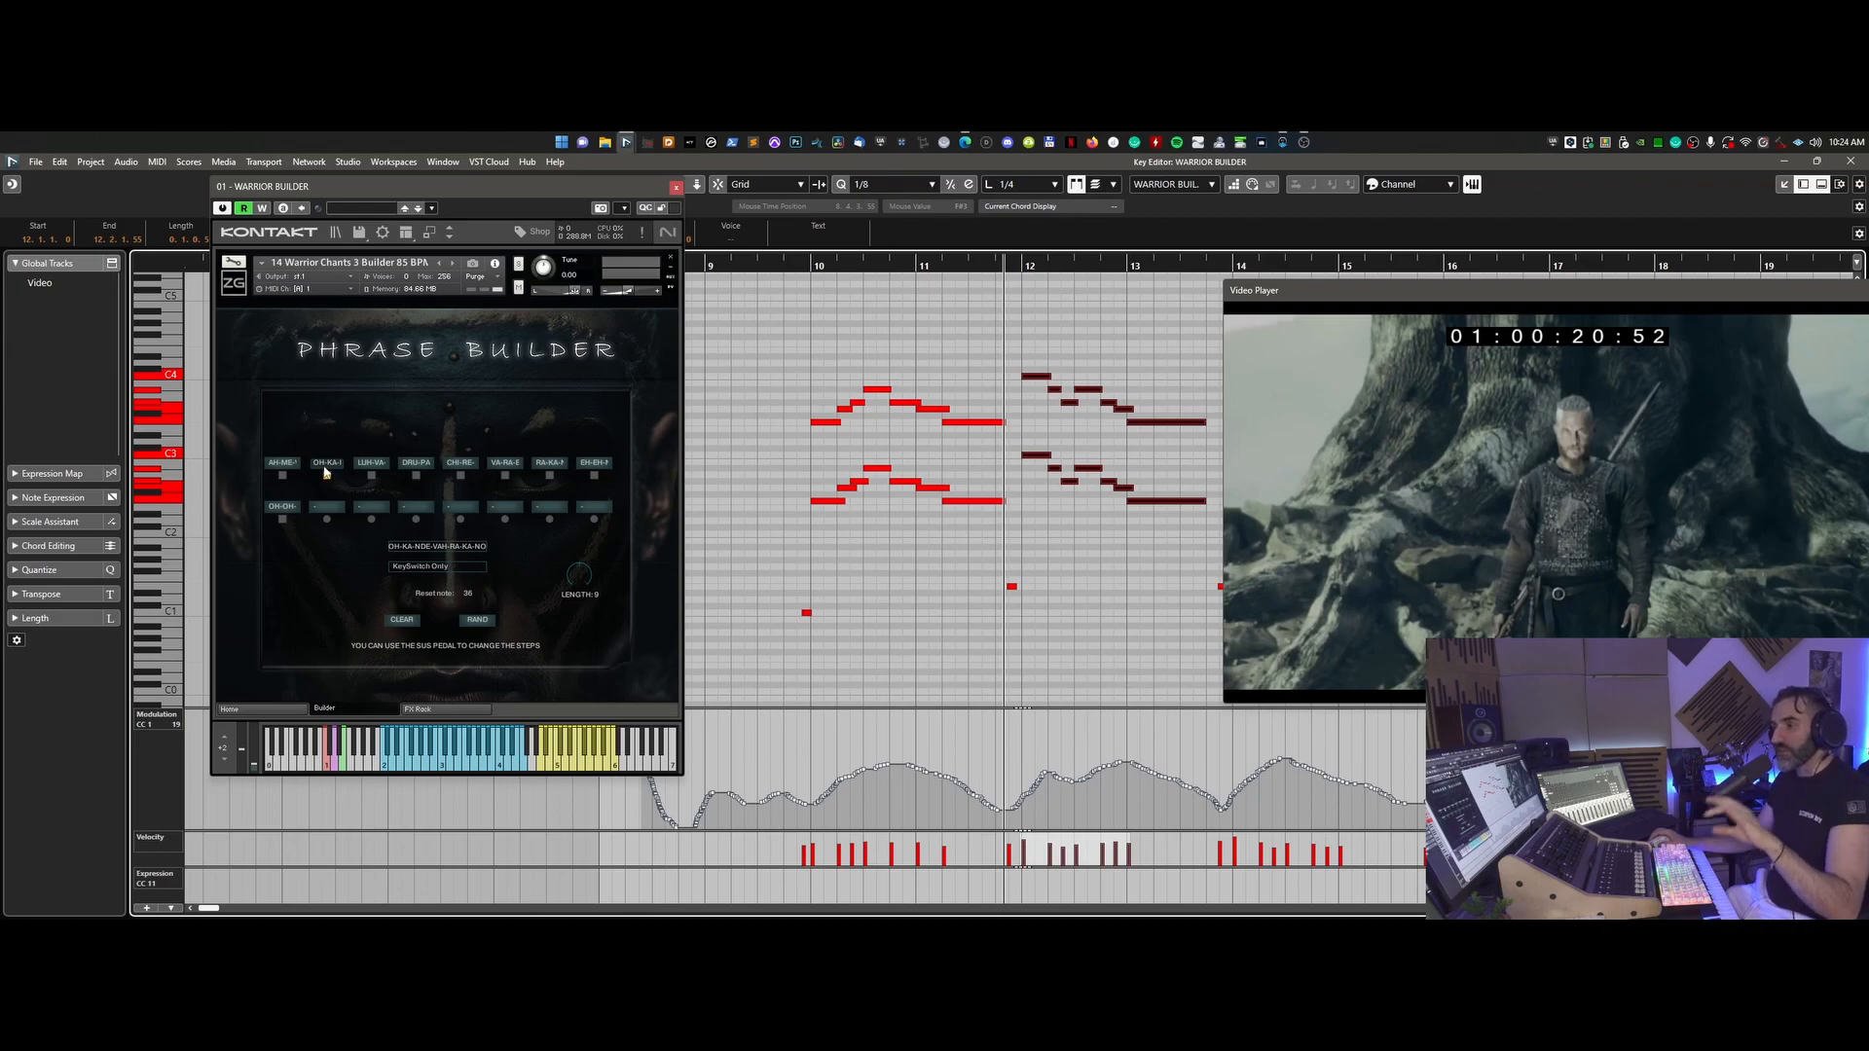
click(792, 265)
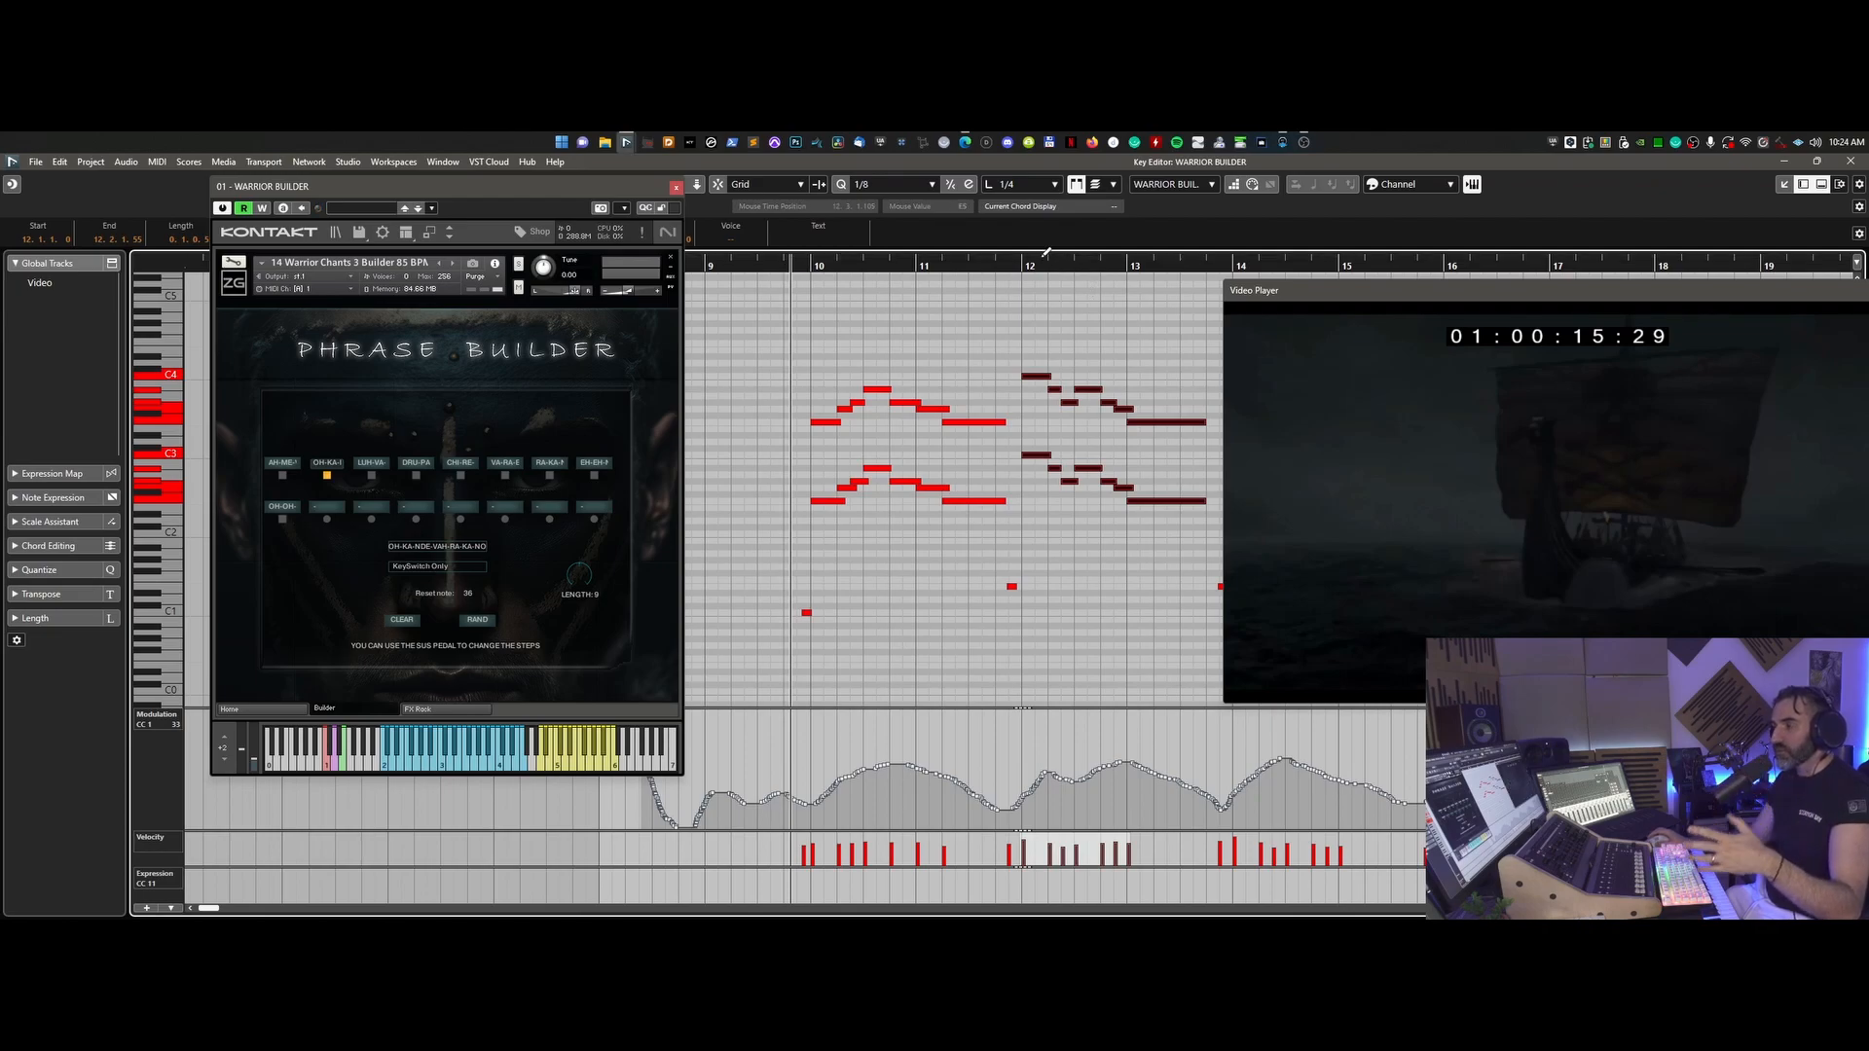
click(1009, 265)
- Audition the A#4 key and draw a short A#4 note just before bar 12 with the Draw tool
right_click(1081, 353)
click(1045, 350)
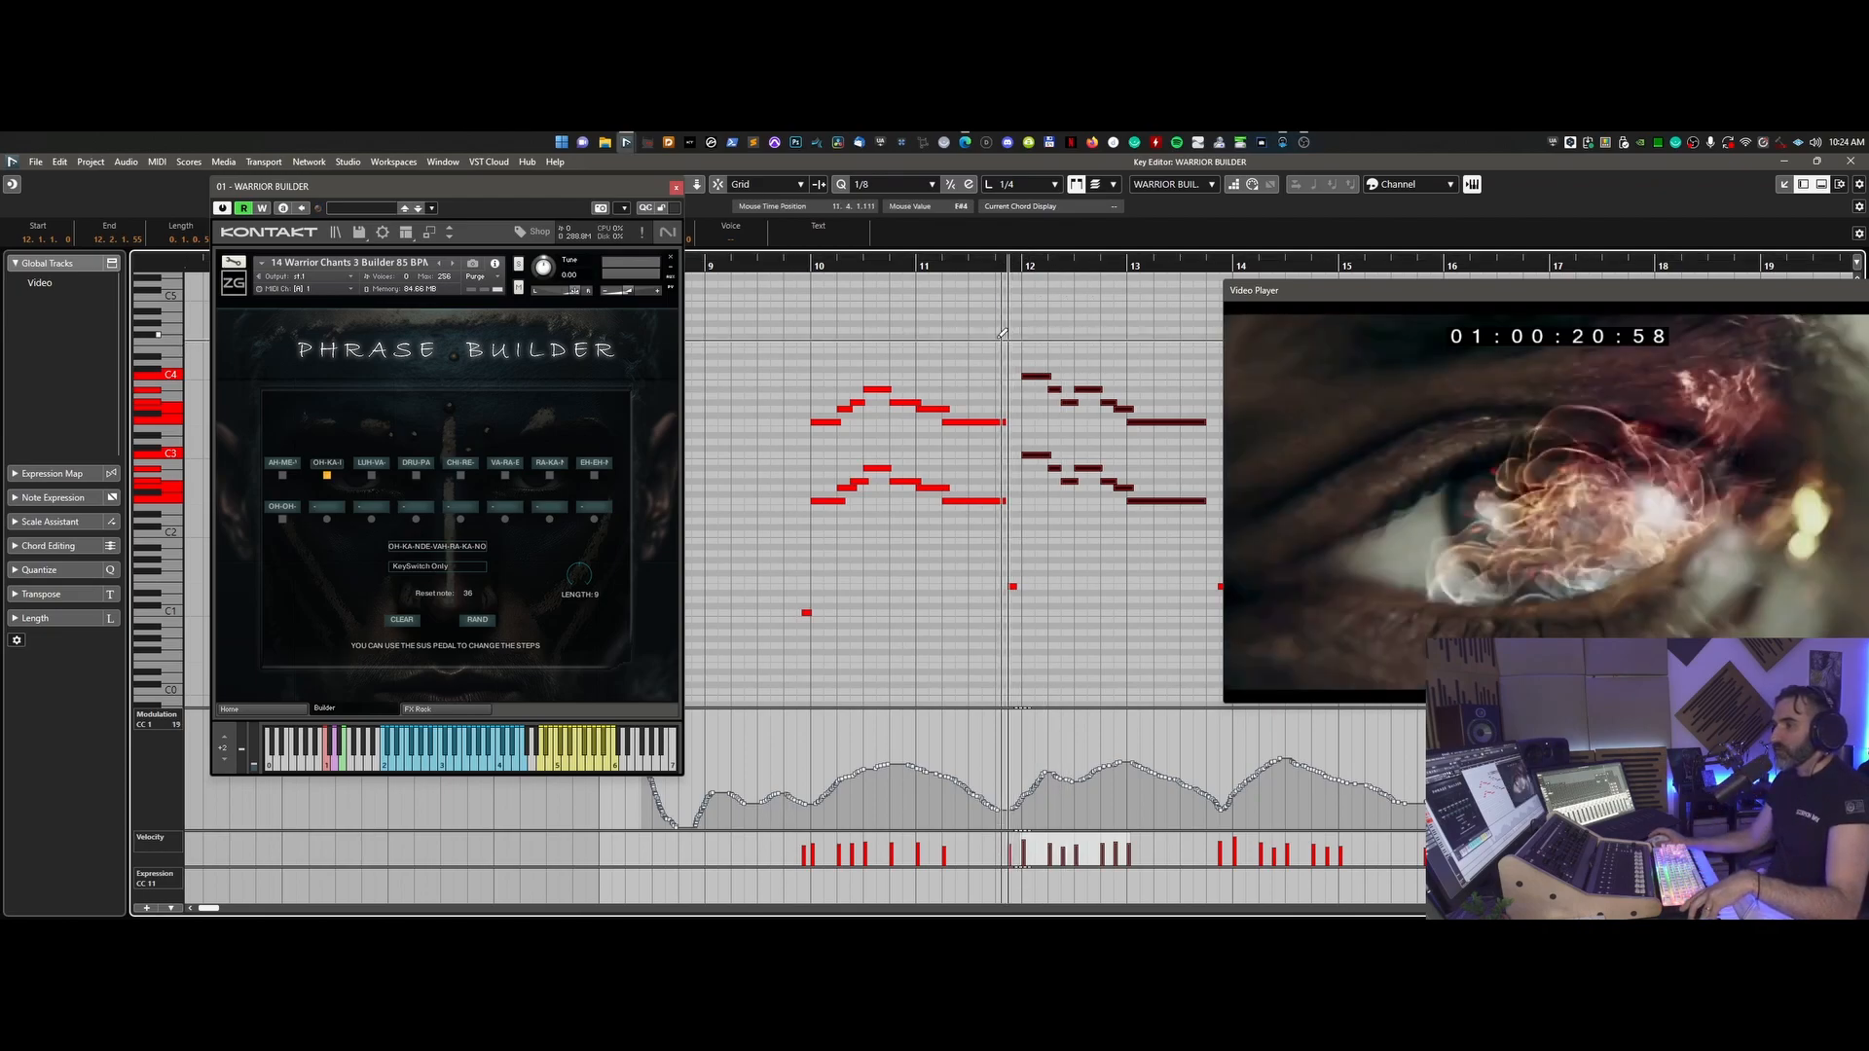
scroll(159, 404, up, 2)
click(158, 404)
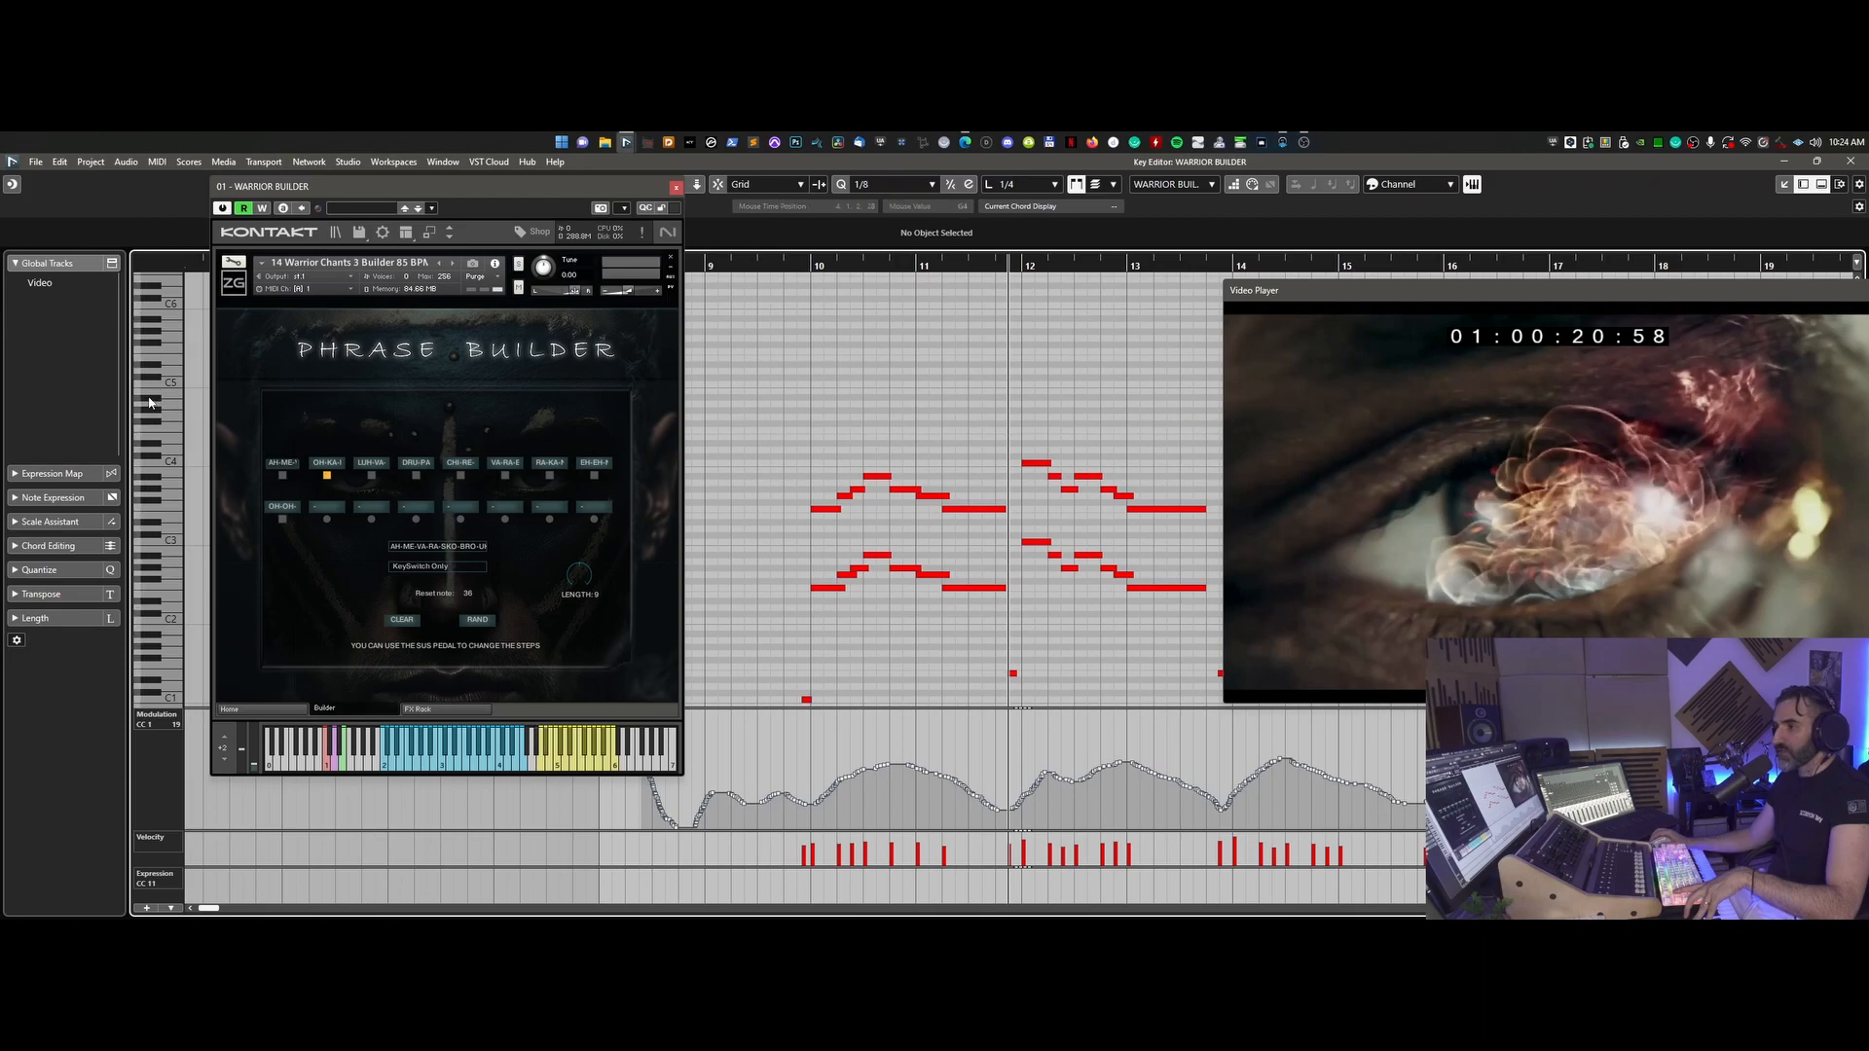
right_click(907, 403)
click(937, 419)
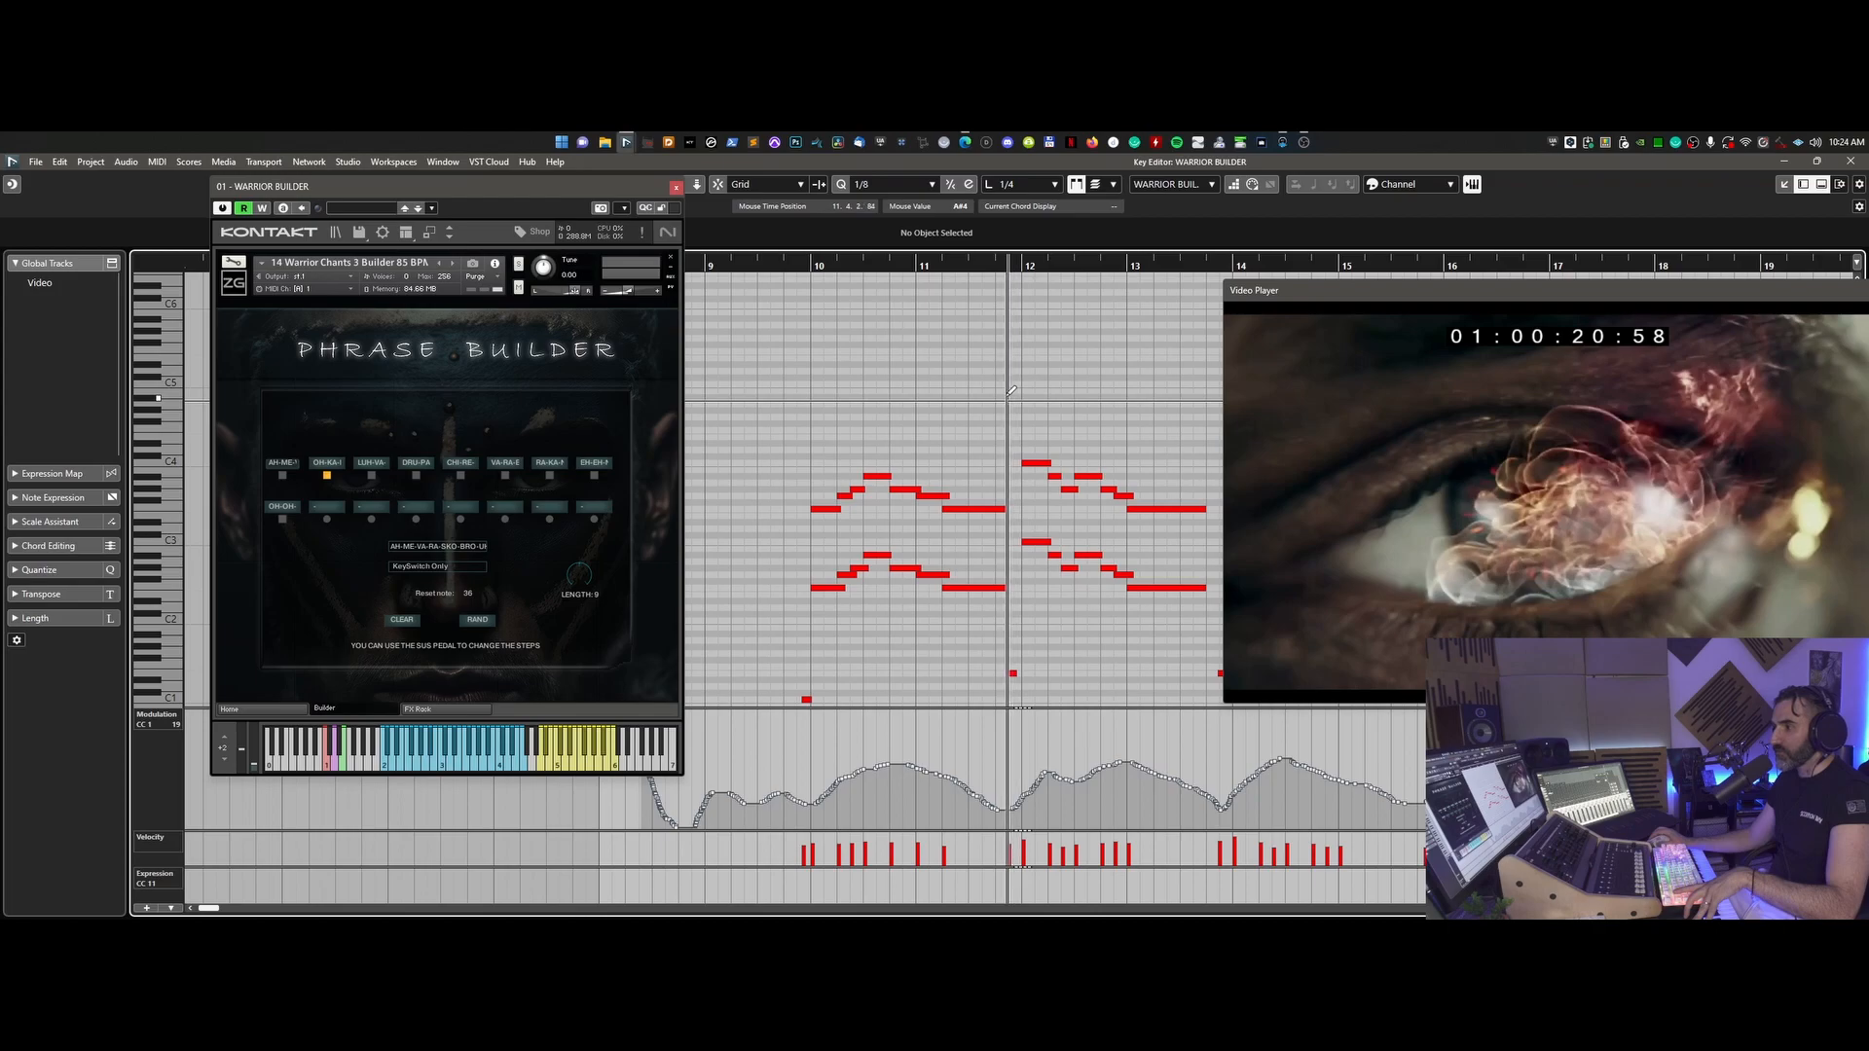
click(1011, 394)
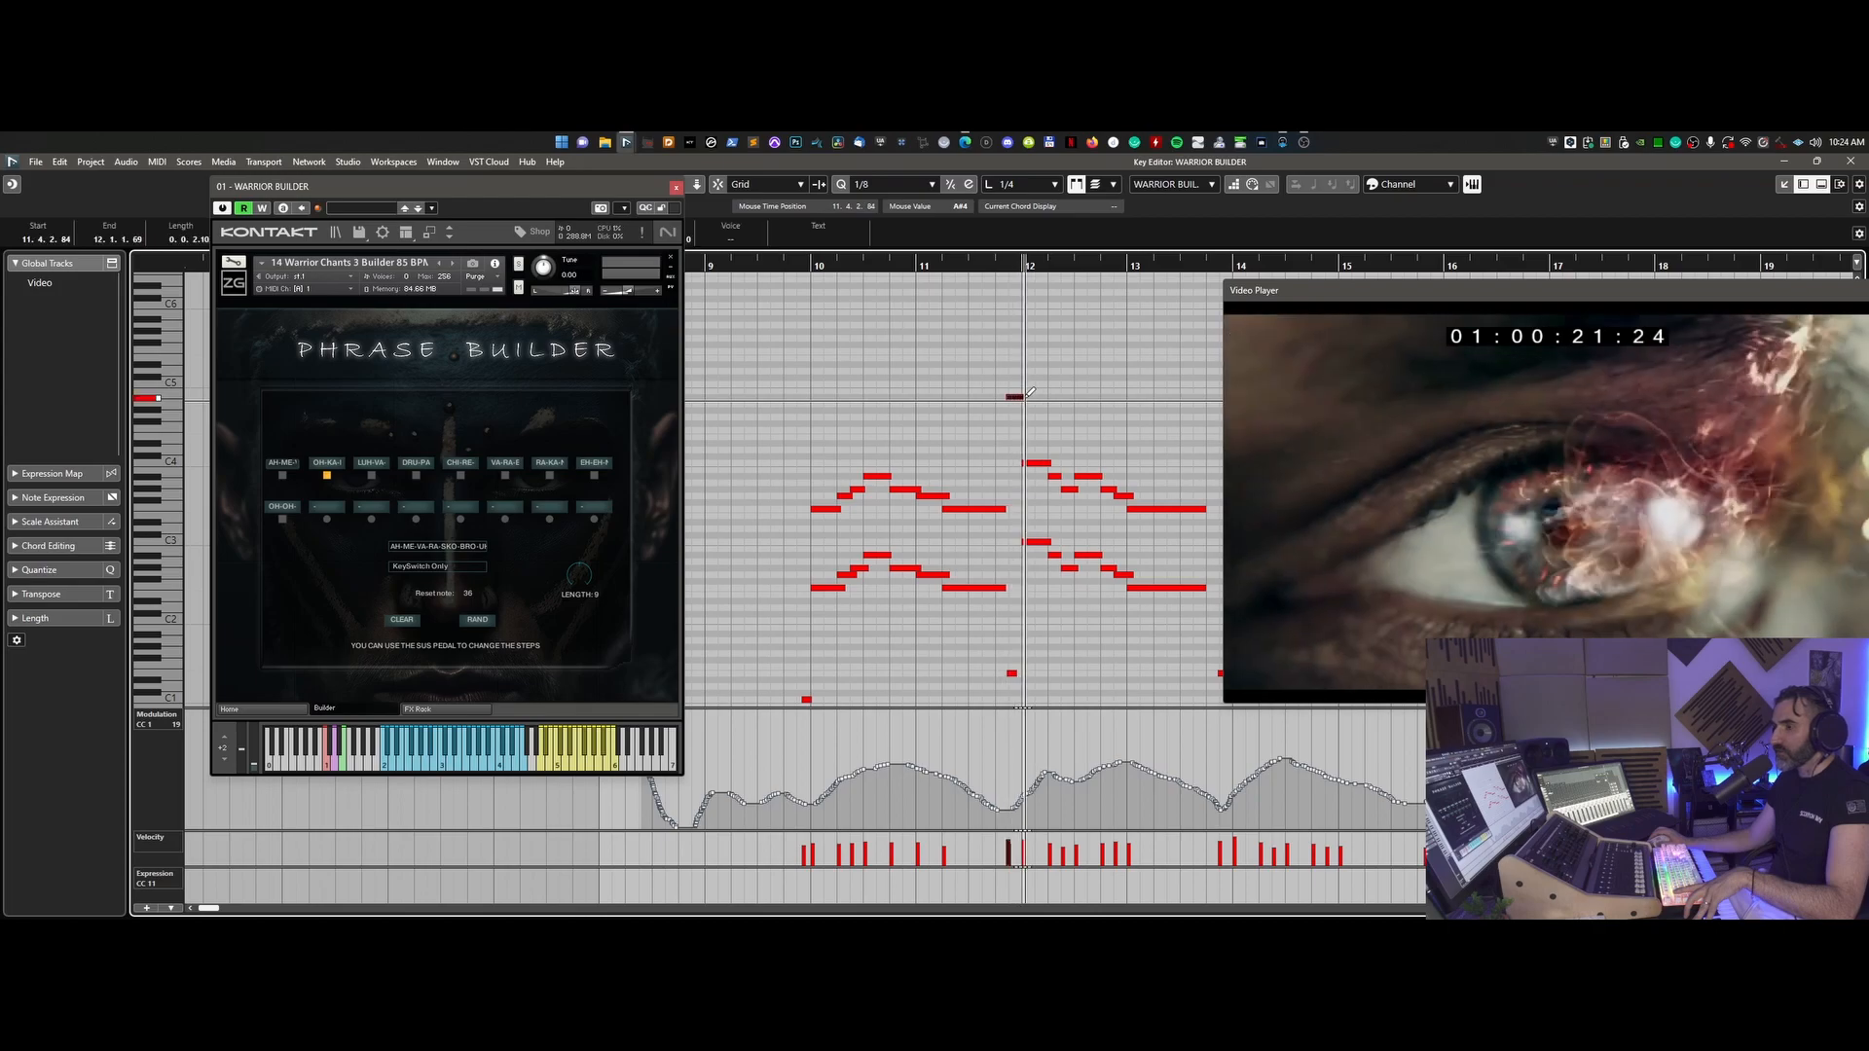
click(1036, 541)
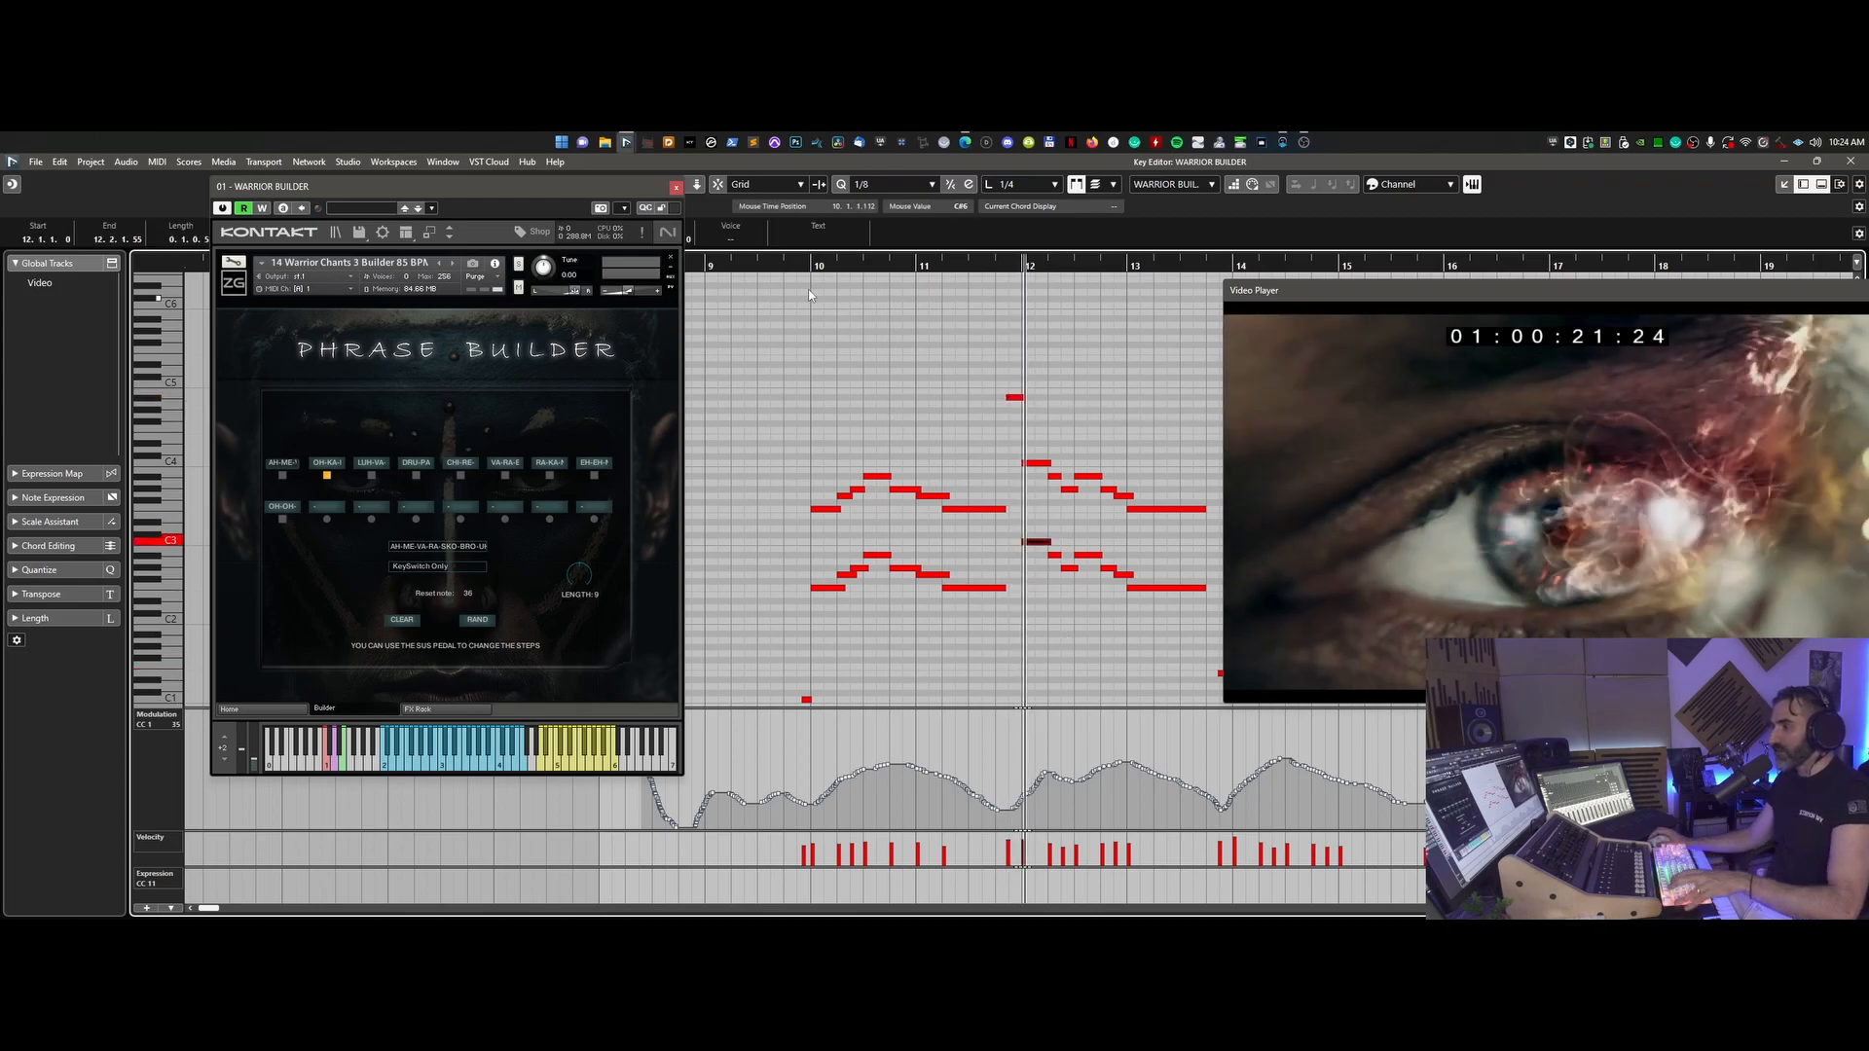
- Play from just before bar 10 to bar 12, and replay the transition into bar 12 with the A#4 note
click(798, 264)
key(space)
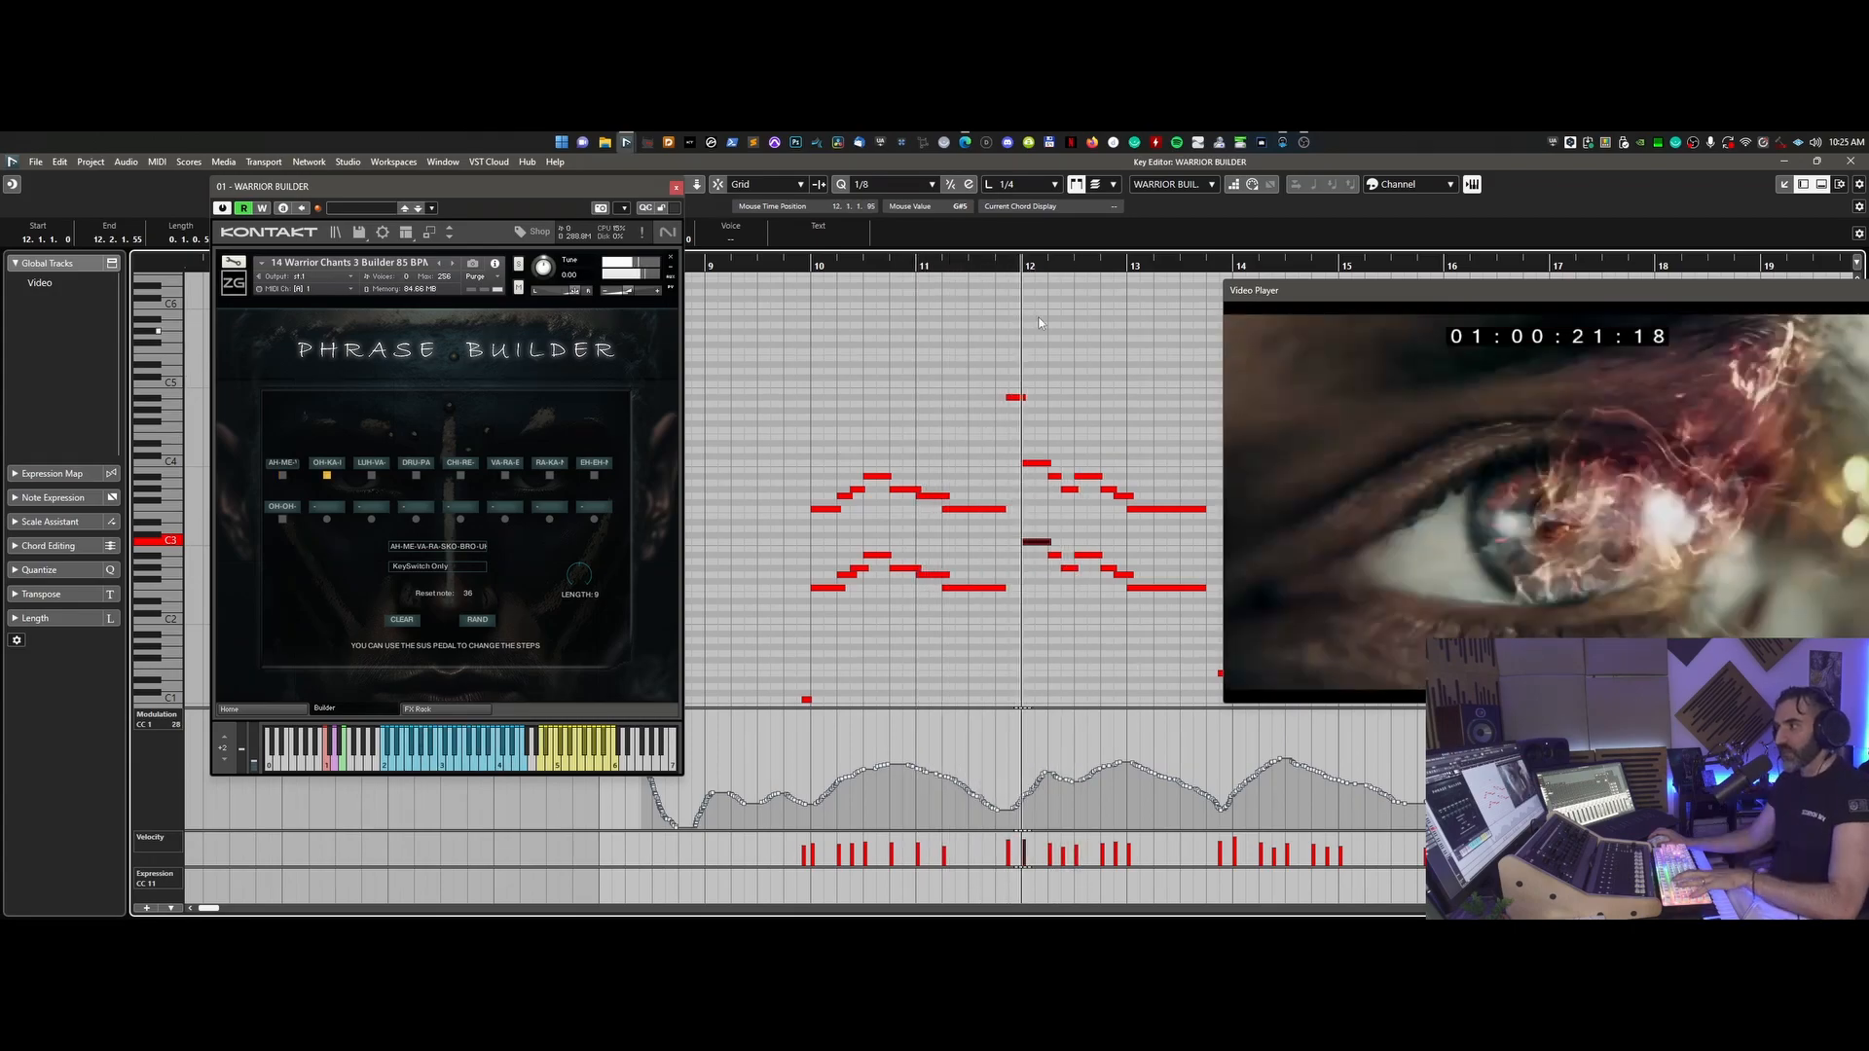
click(1000, 267)
click(997, 267)
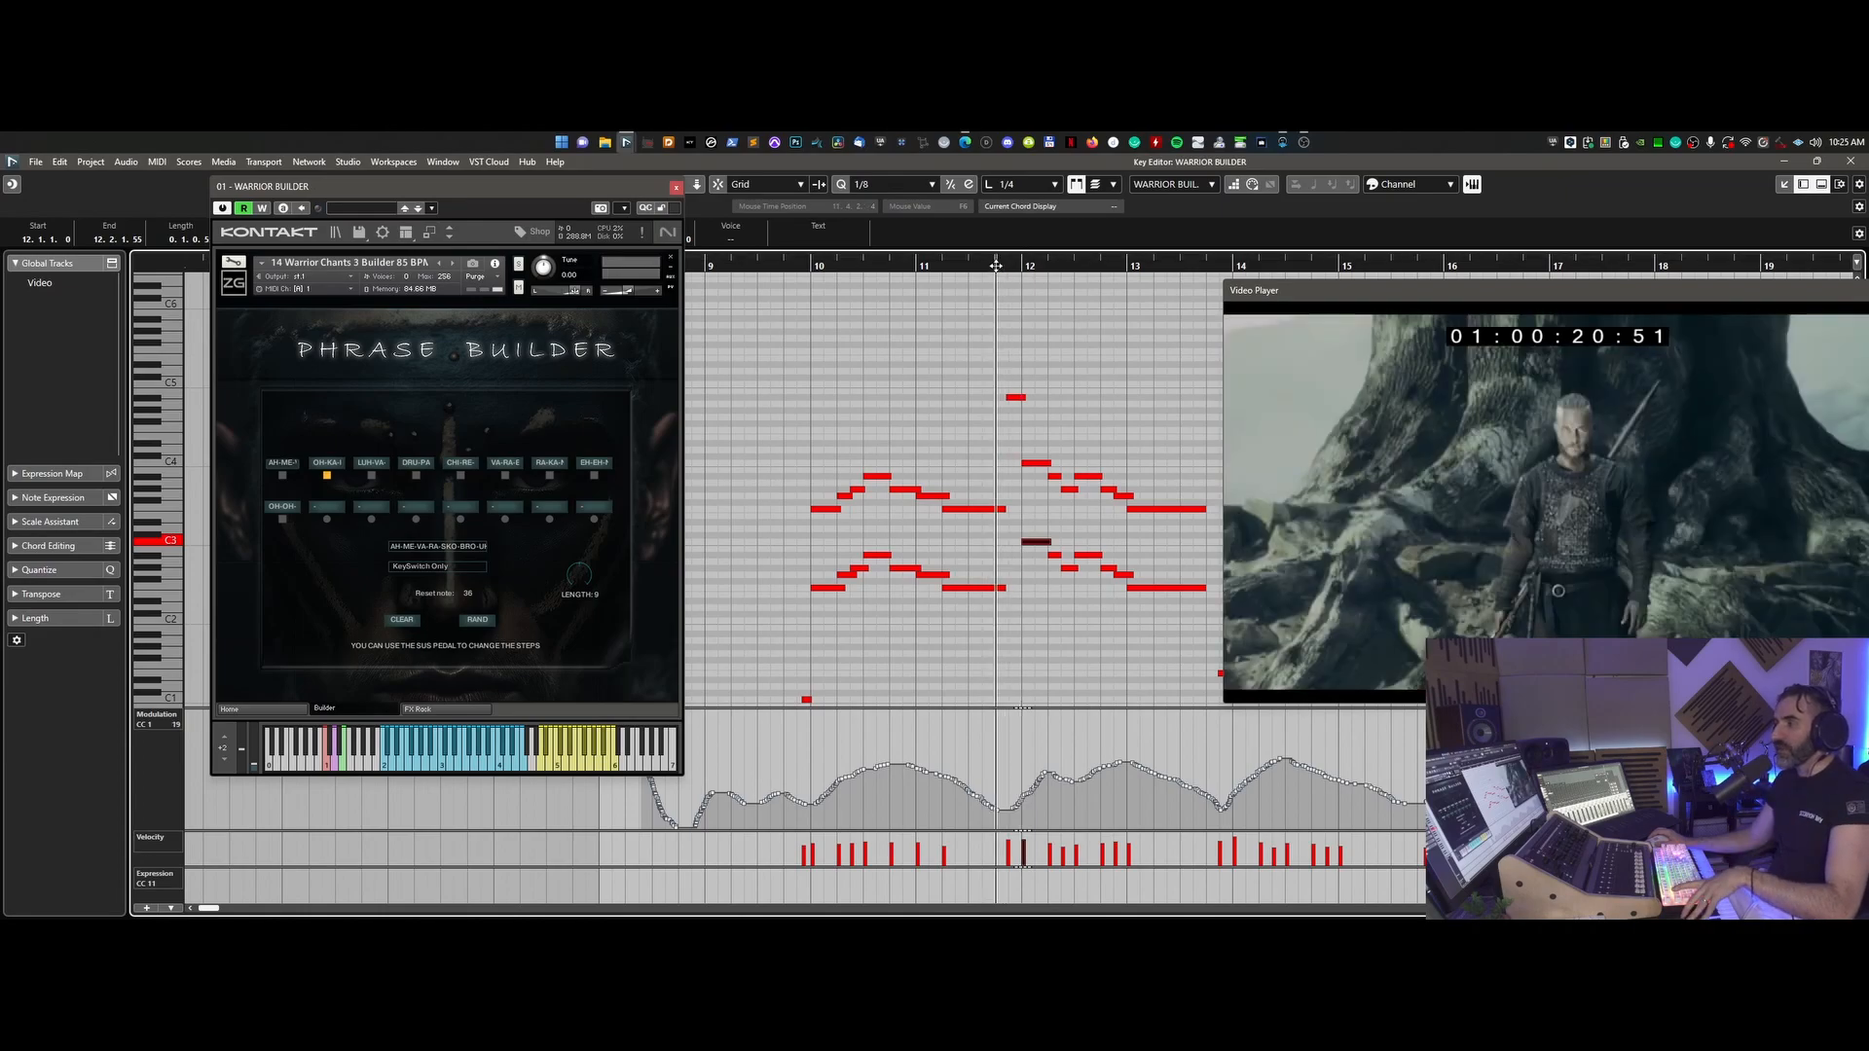
key(space)
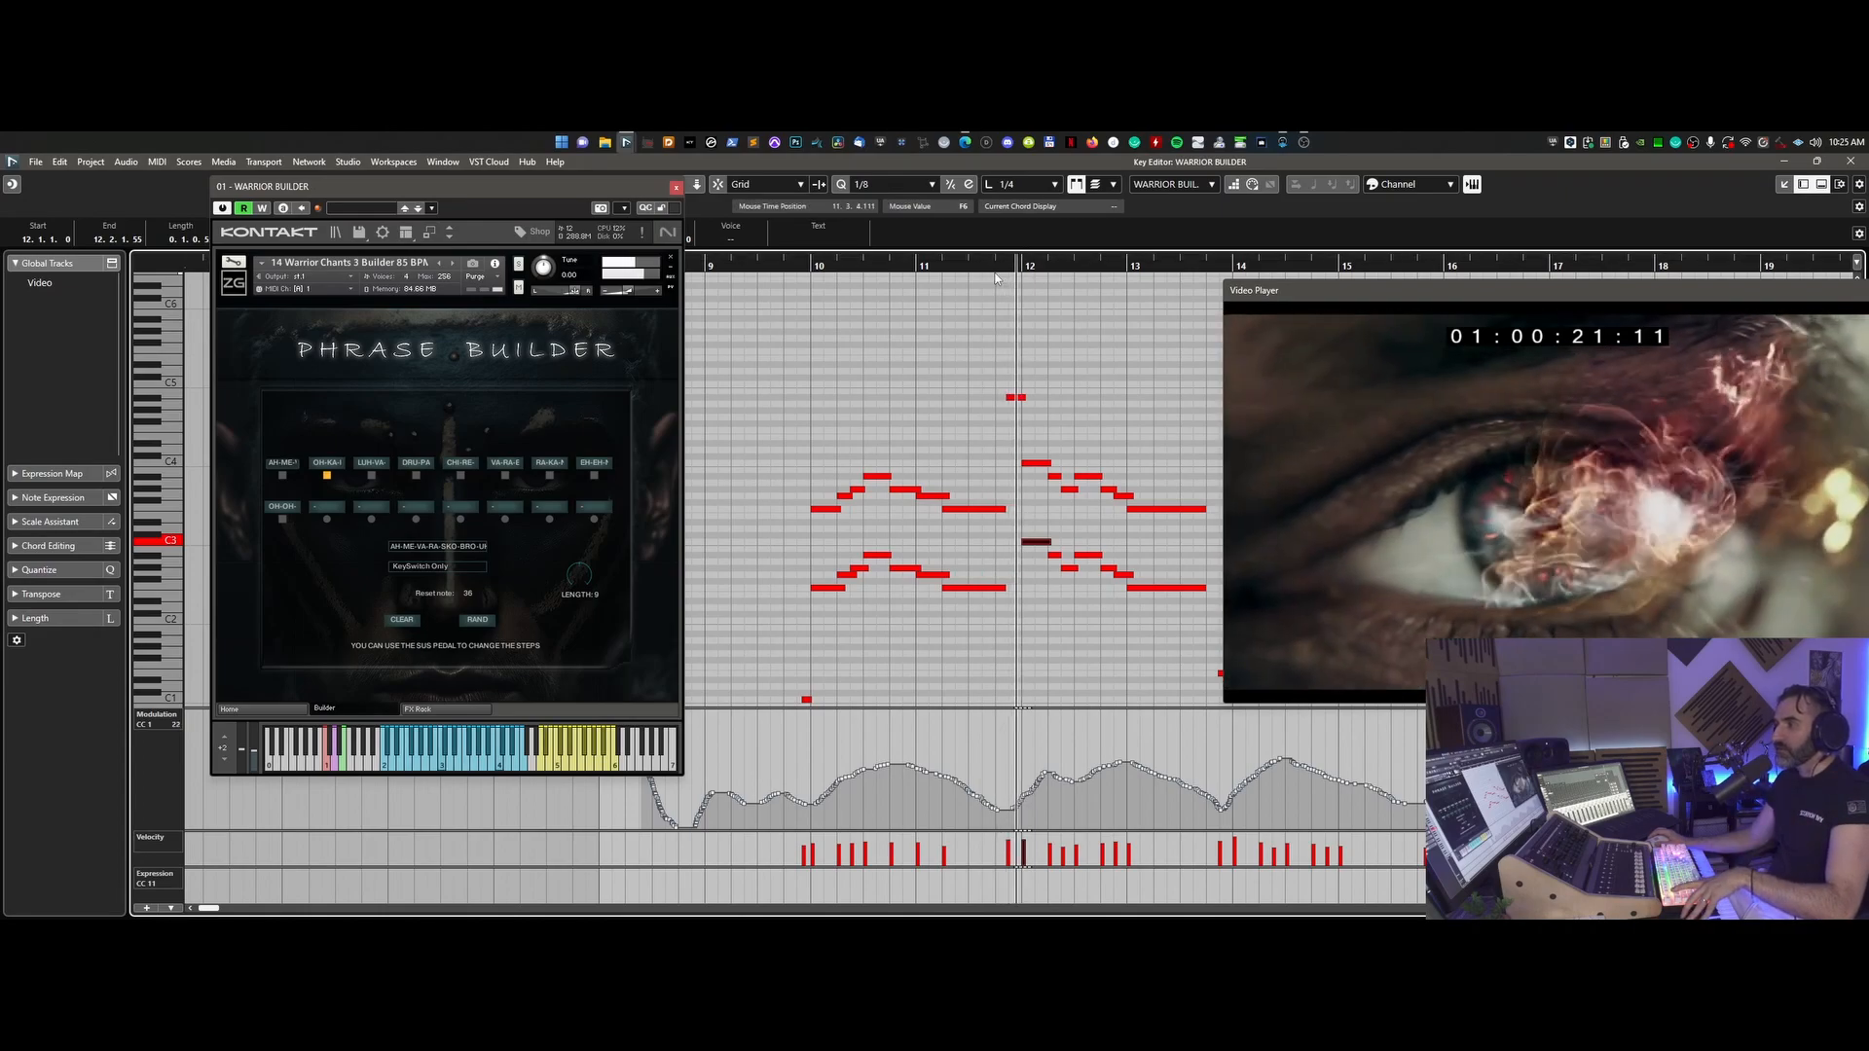
key(space)
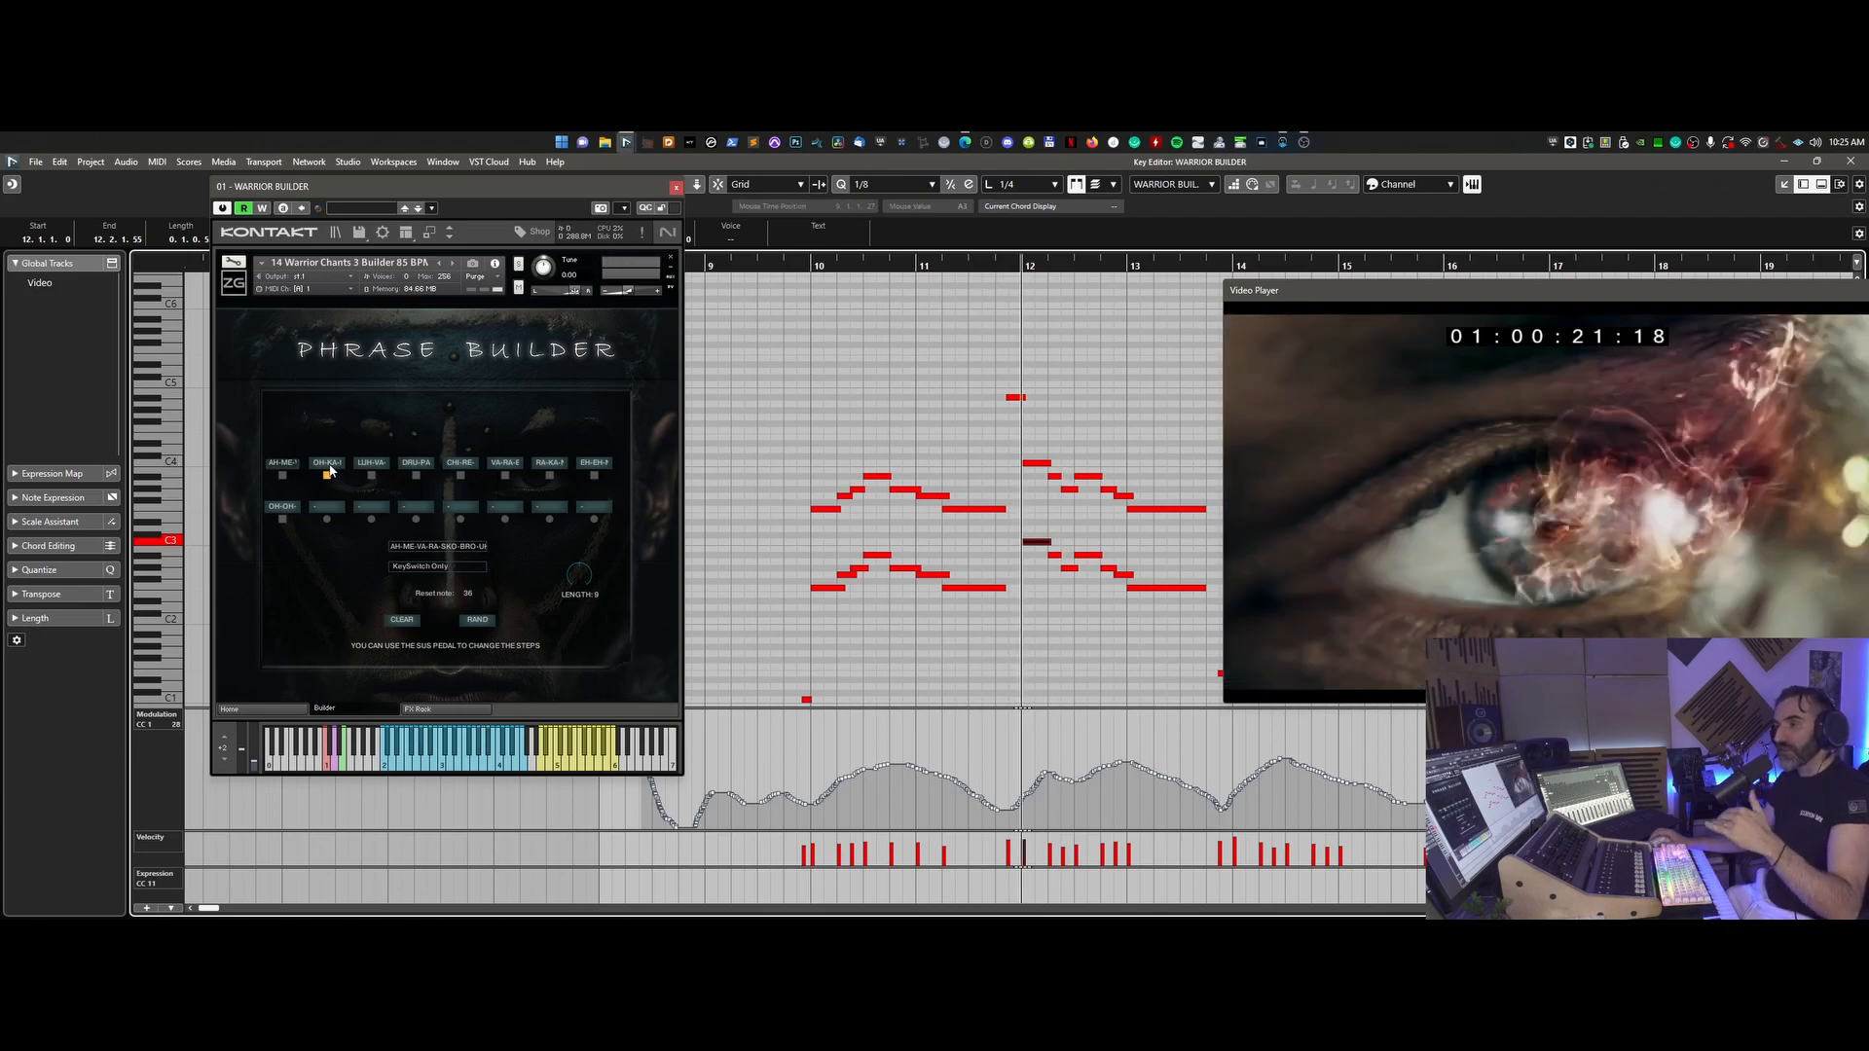
- Draw a short A4 trigger note just before bar 10 and delete the low keyswitch note below it
right_click(886, 406)
click(828, 407)
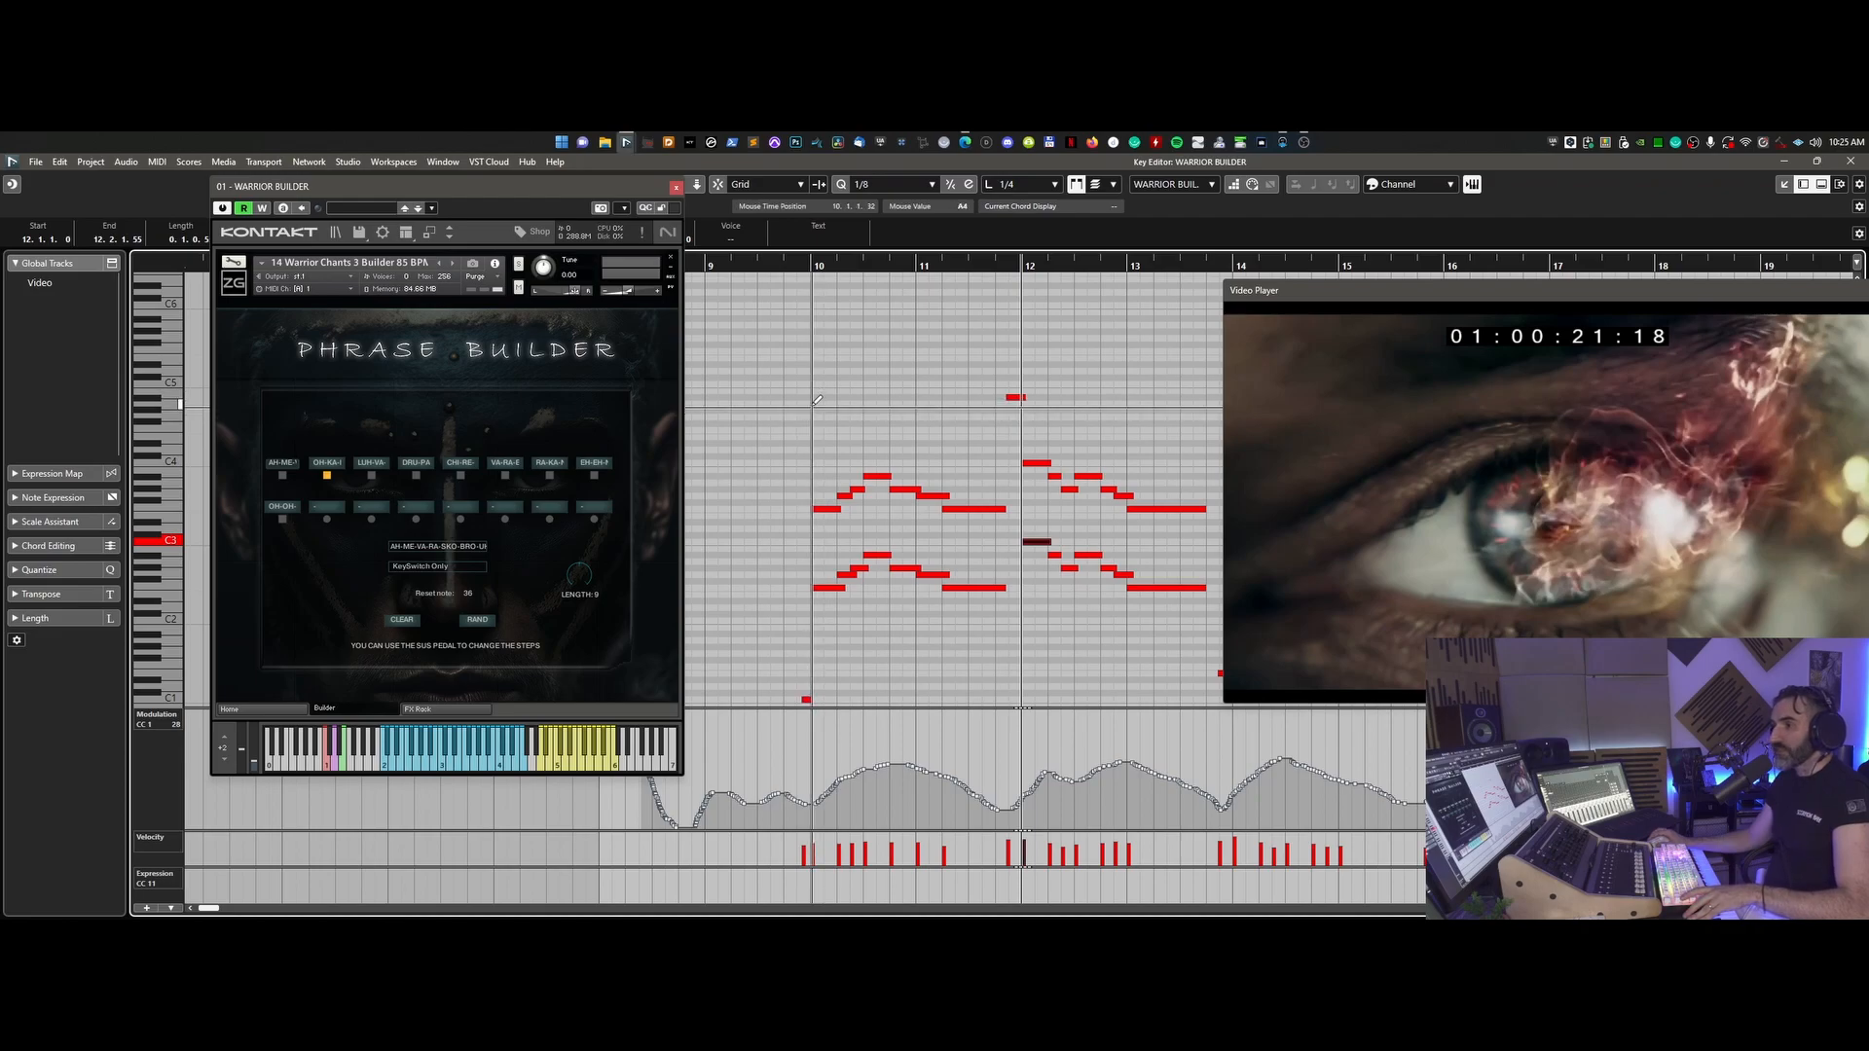
click(806, 402)
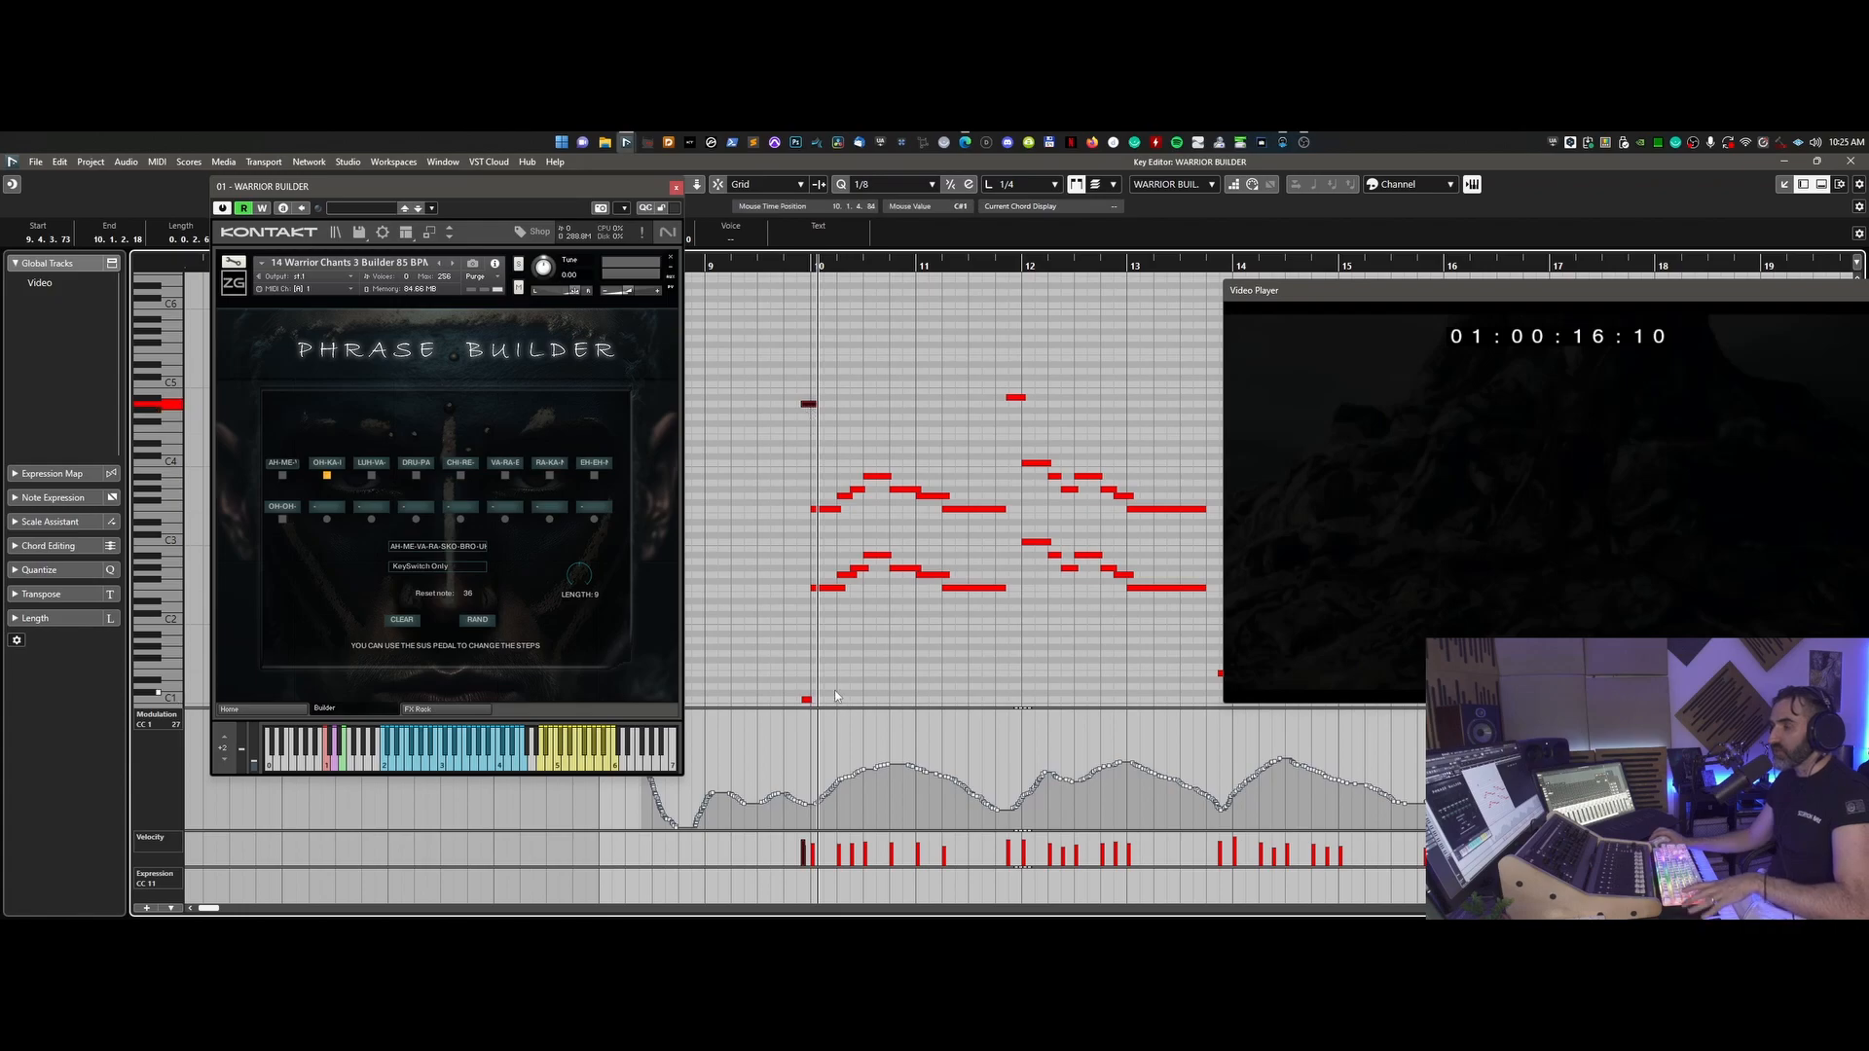
drag(833, 691, 786, 715)
key(Delete)
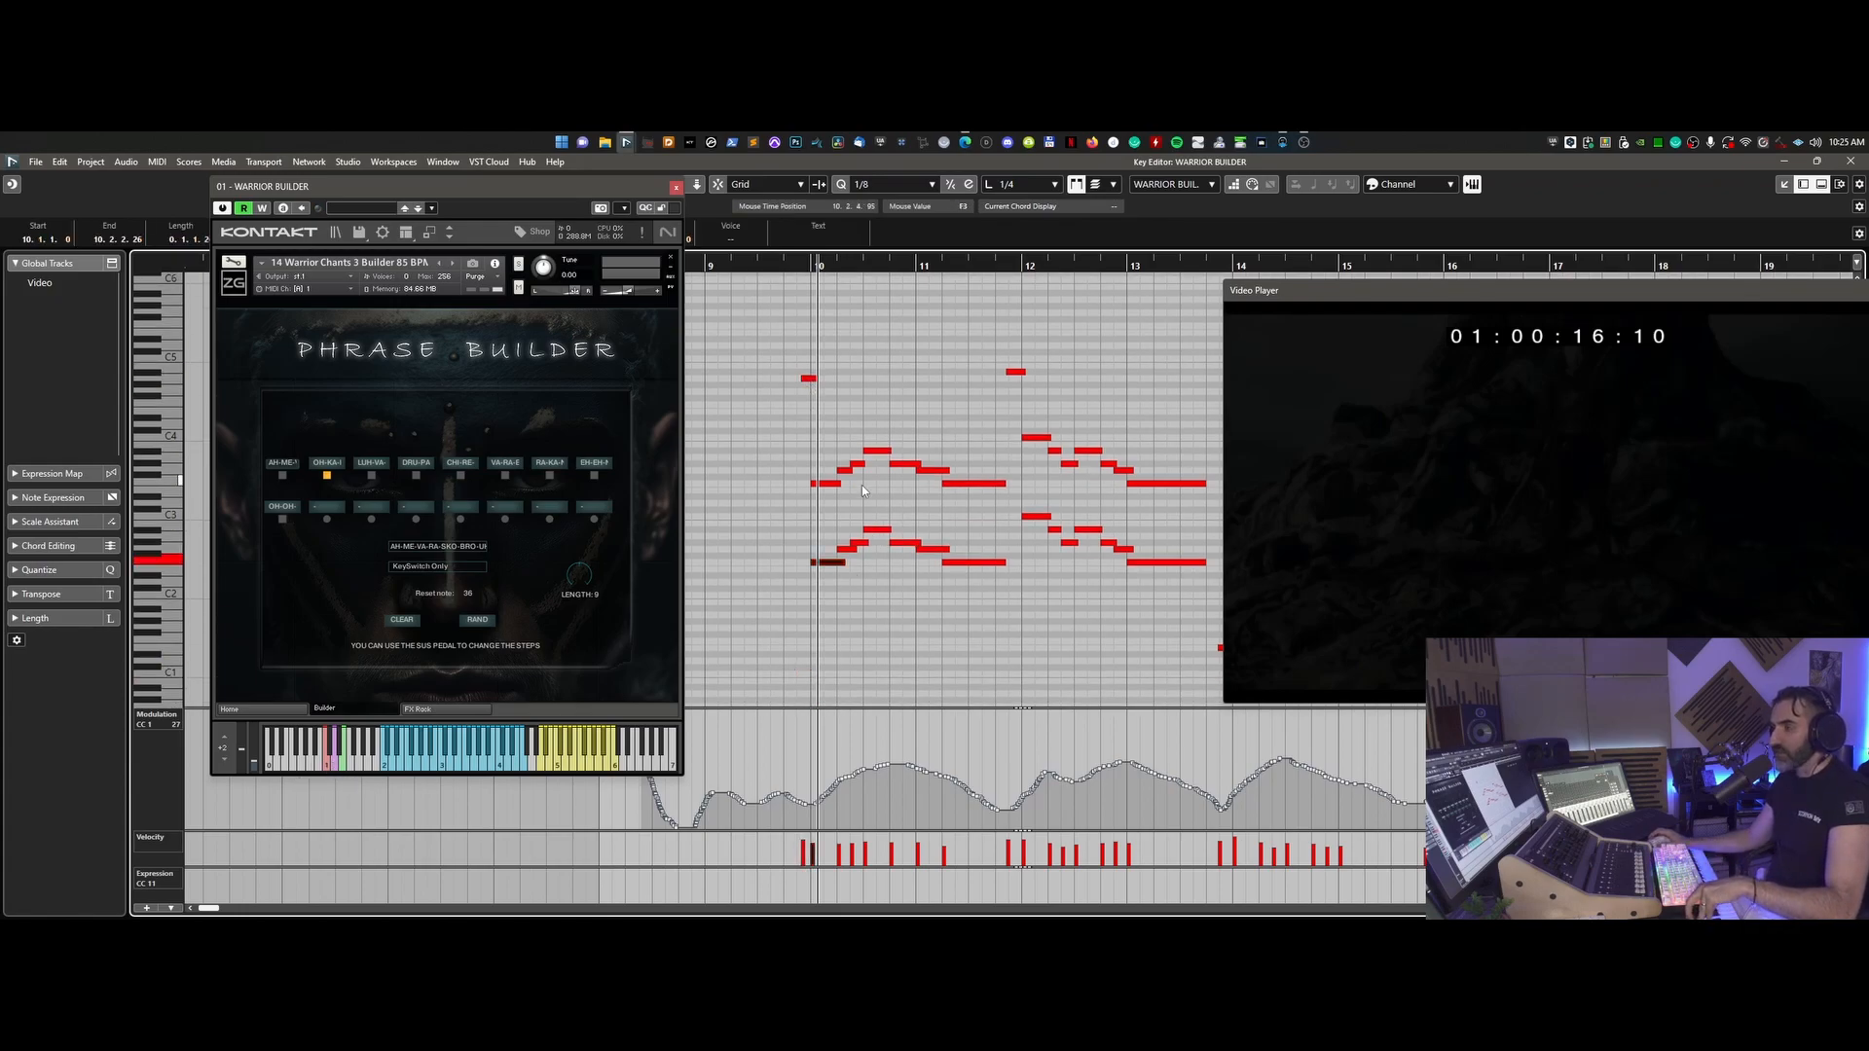
- Trigger the first Phrase Builder step from the yellow keys and play from mid bar 9 through the bar 12 phrase
scroll(861, 484, up, 1)
click(749, 265)
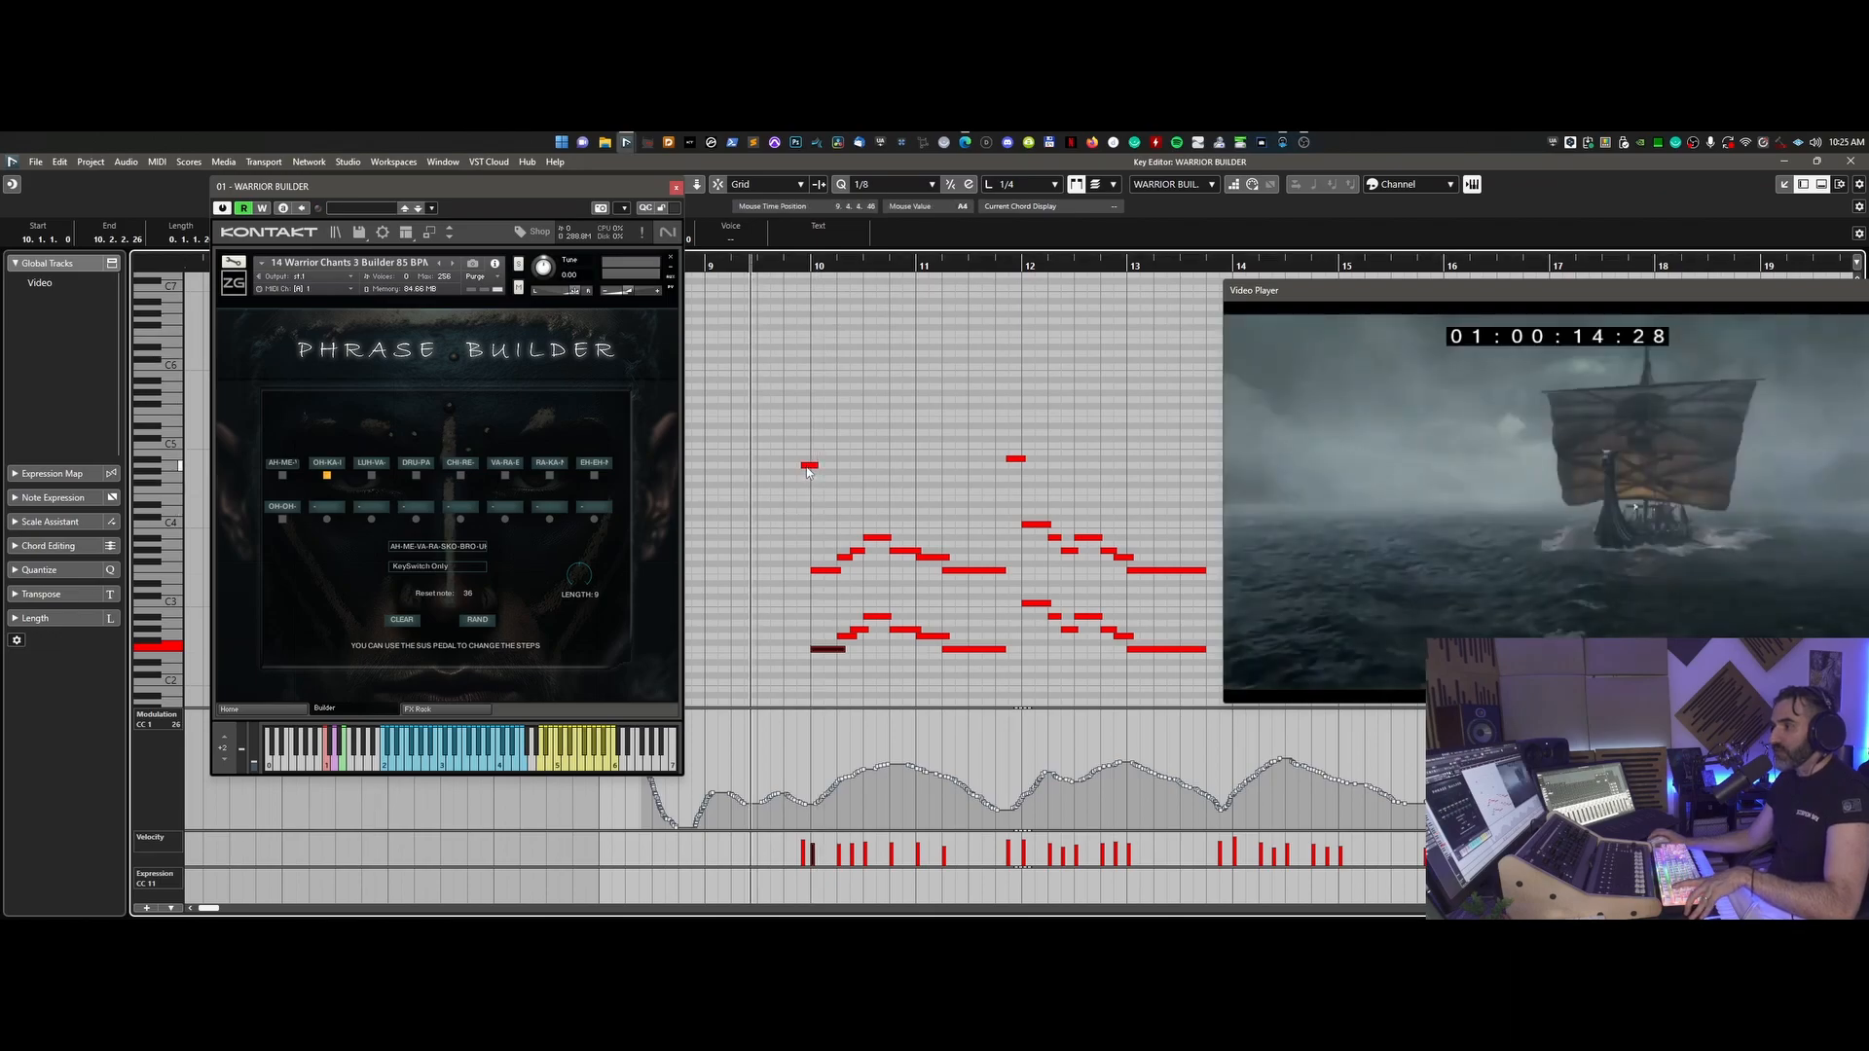
click(543, 766)
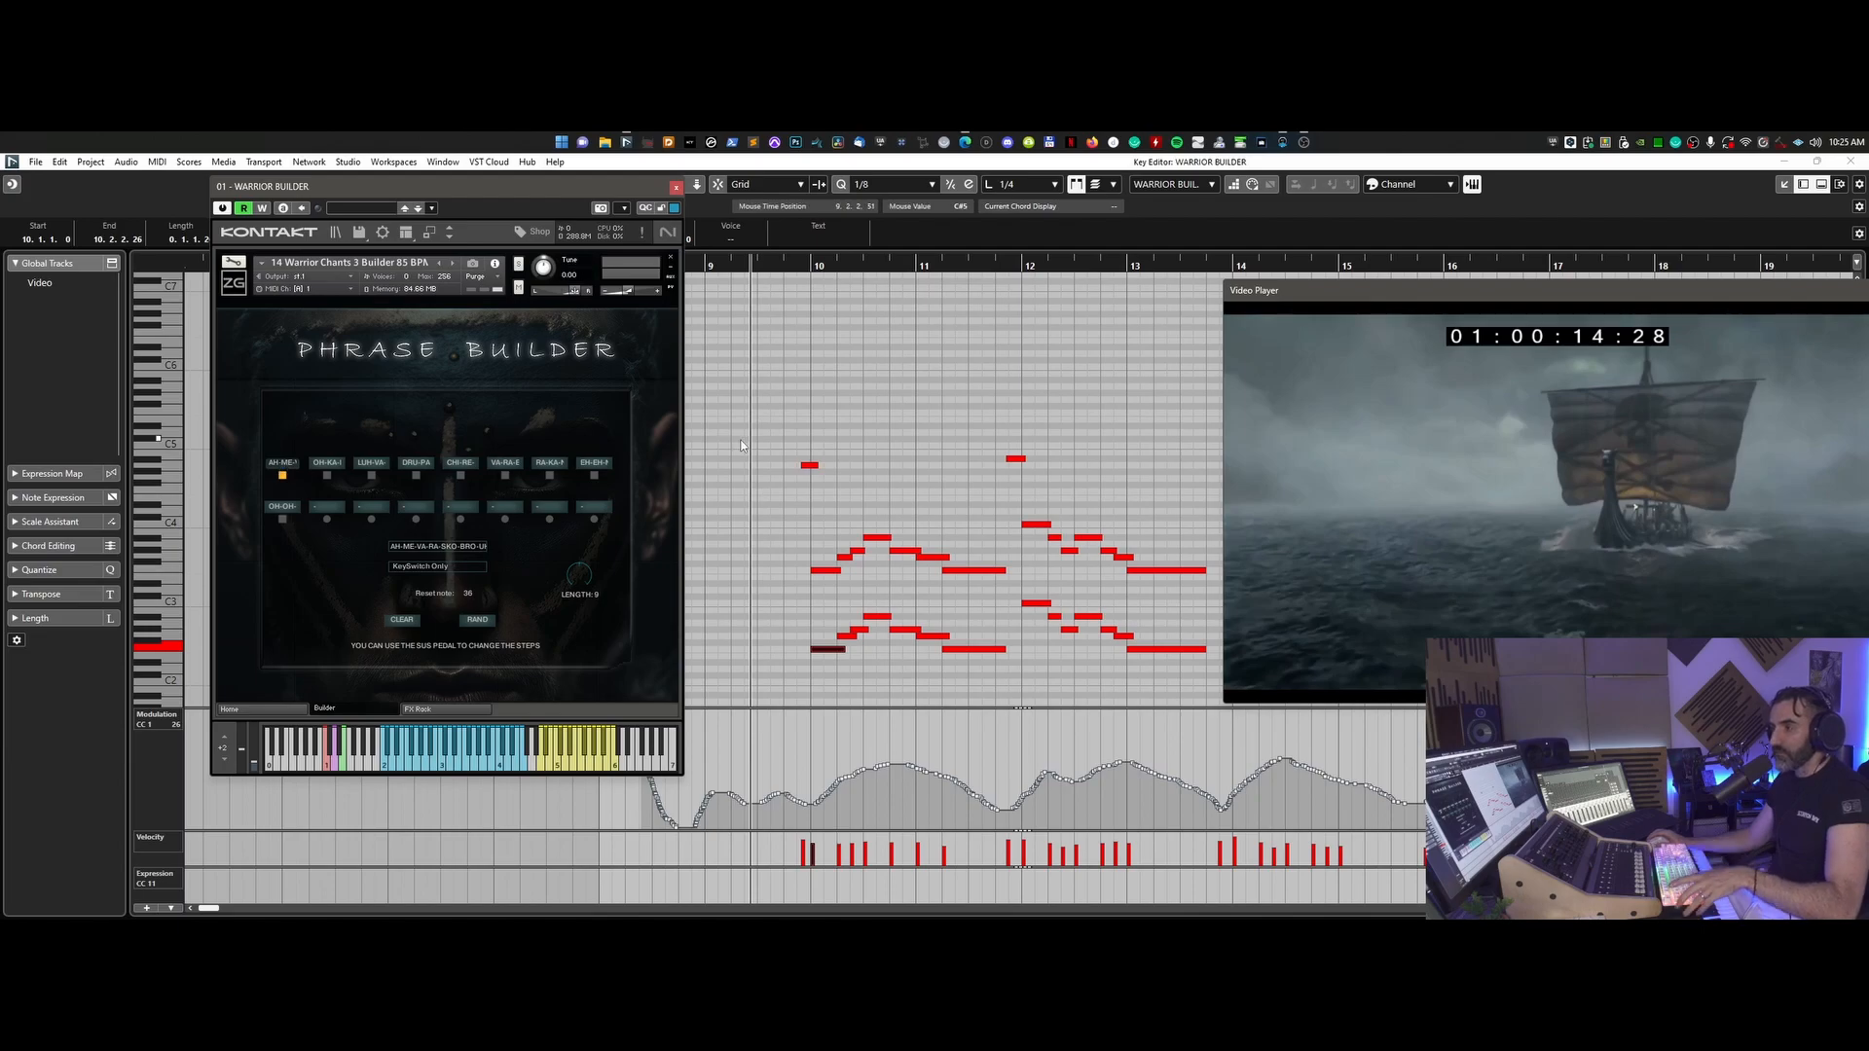
key(space)
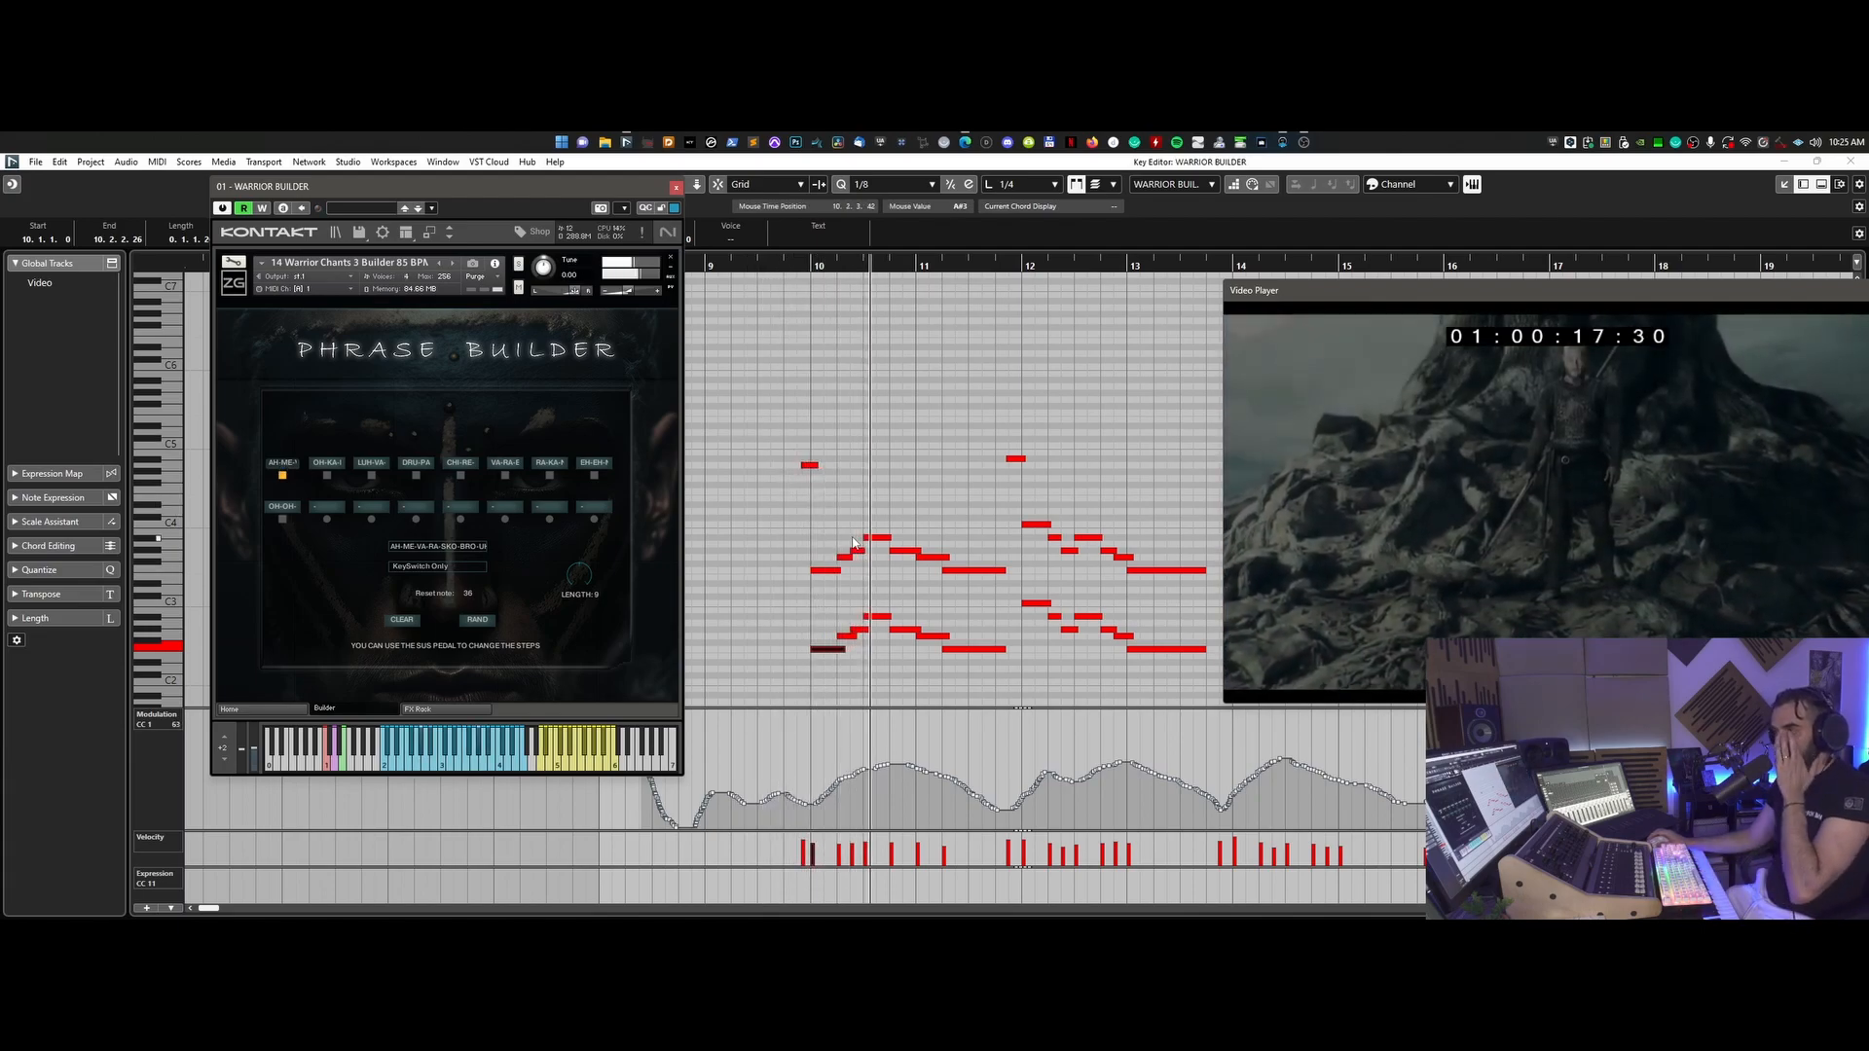
key(g)
key(g)
scroll(998, 506, right, 4)
scroll(1000, 510, down, 2)
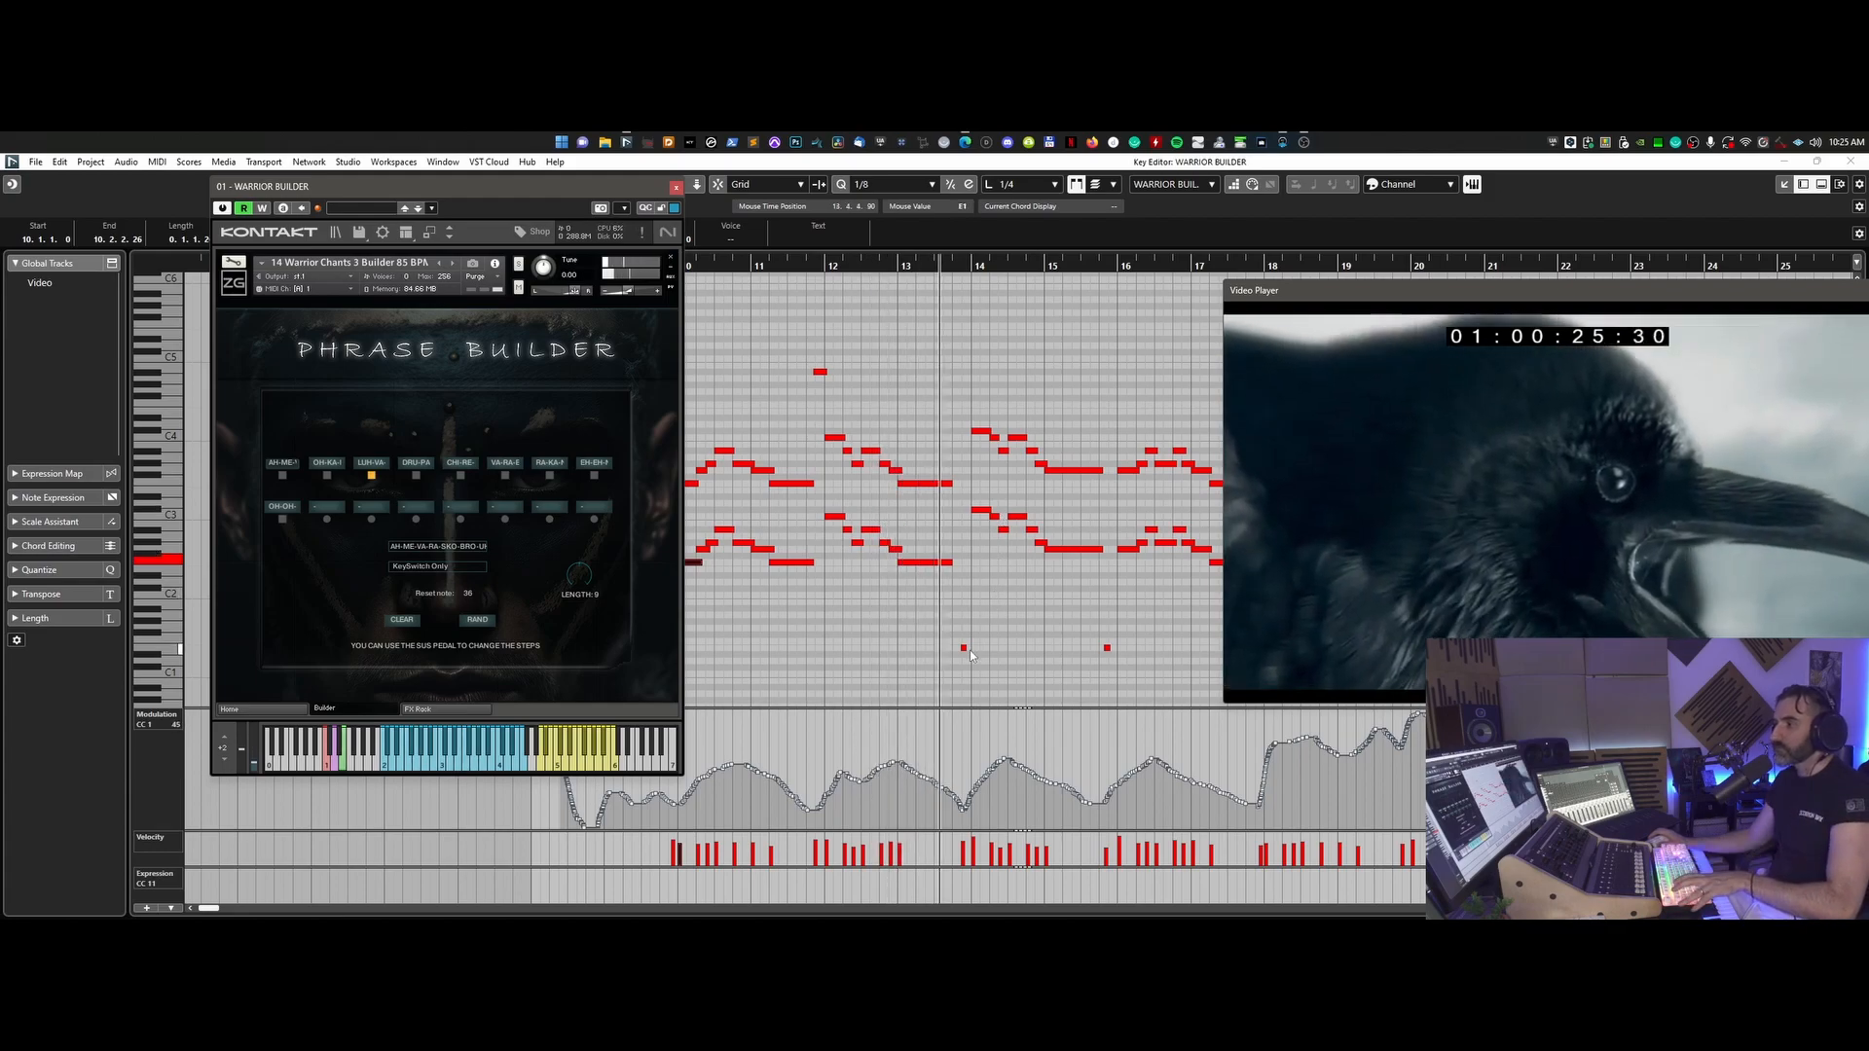
key(space)
- Delete the low keyswitch note before bar 14 and copy the A#4 trigger note from before bar 12 into its place
drag(991, 616, 895, 685)
key(Delete)
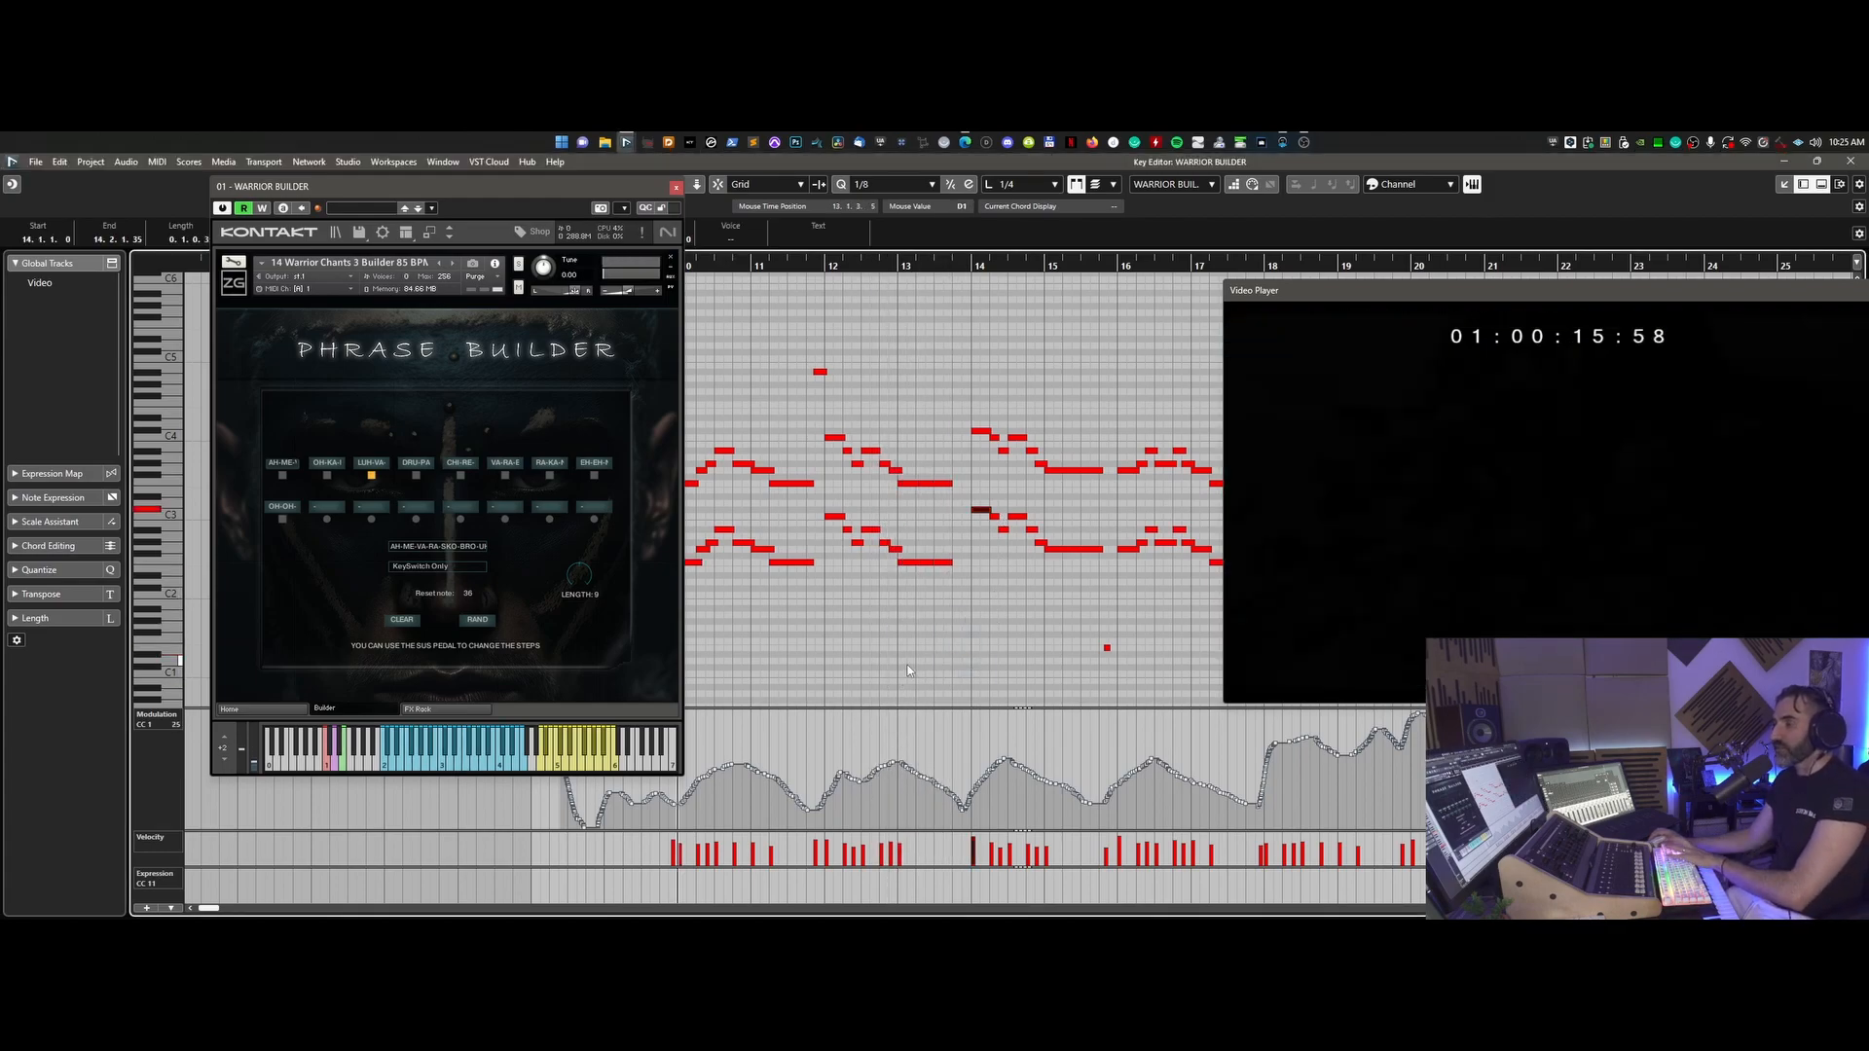
drag(821, 371, 956, 378)
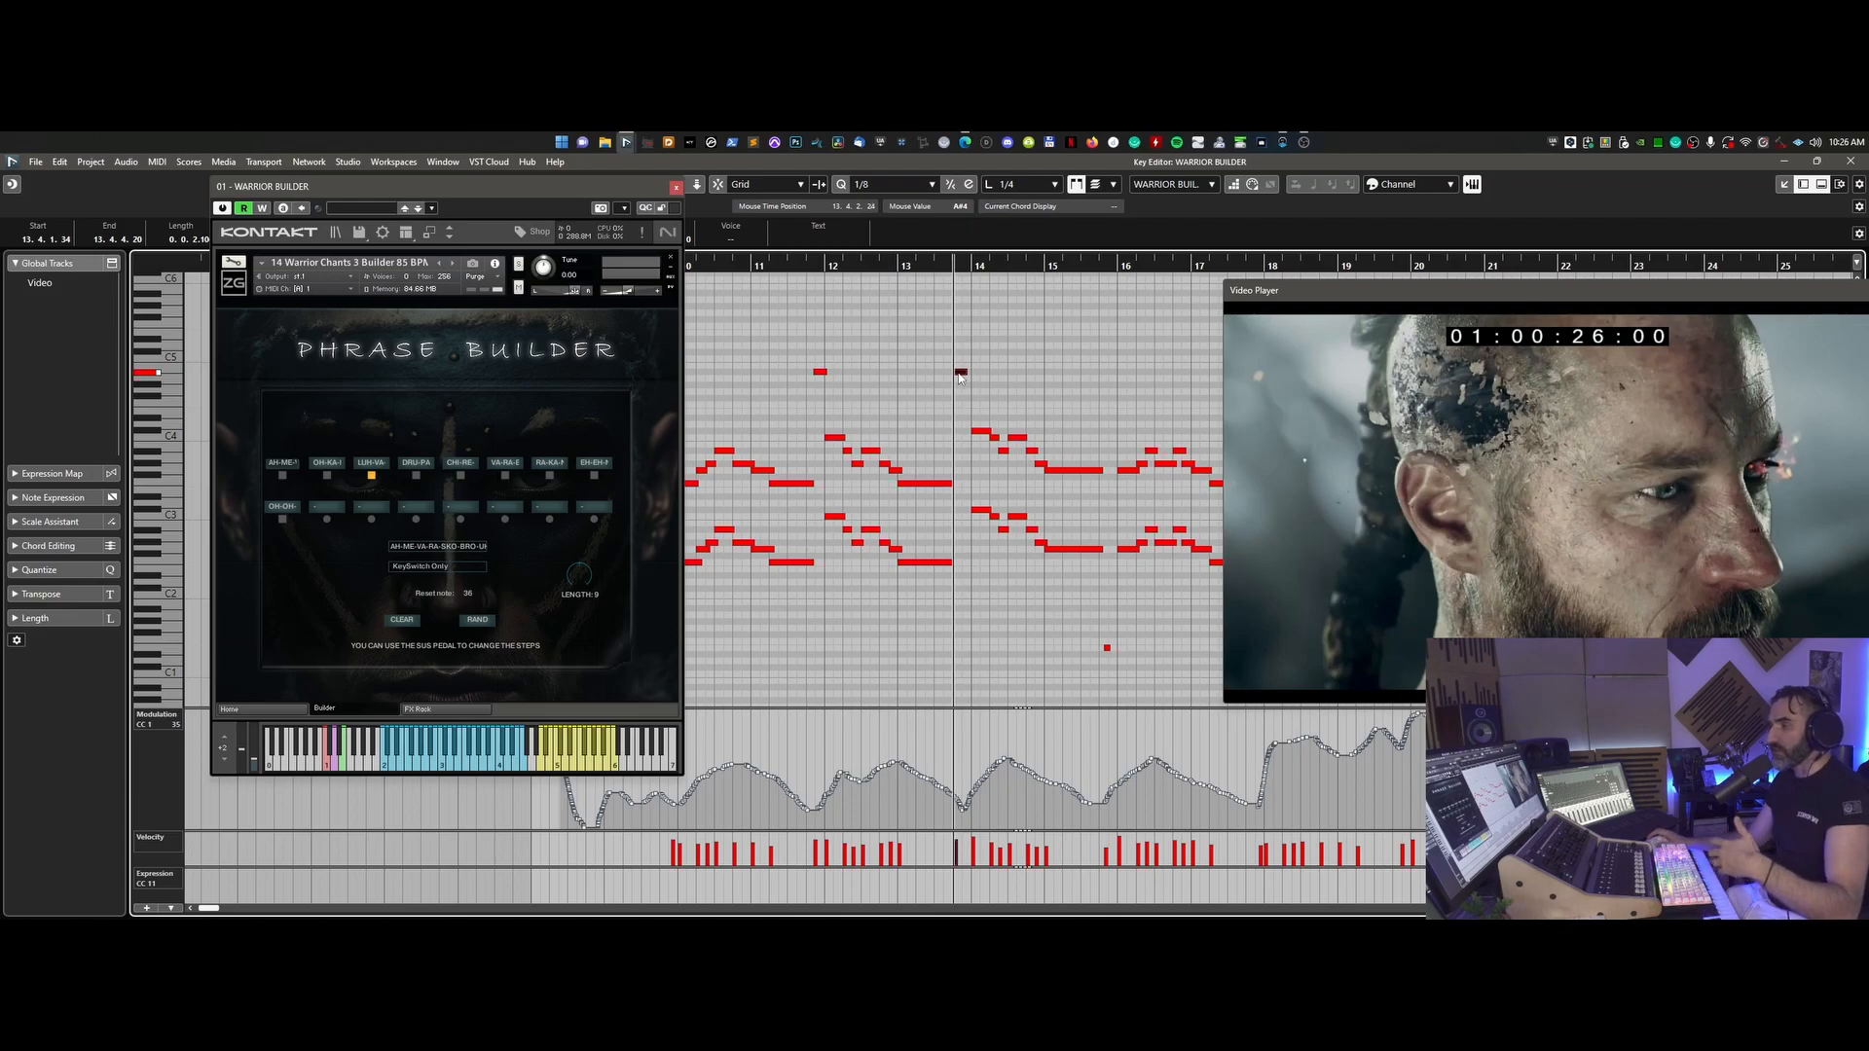
- Select the trigger note just before bar 14 and lower it to A4
key(ctrl+z)
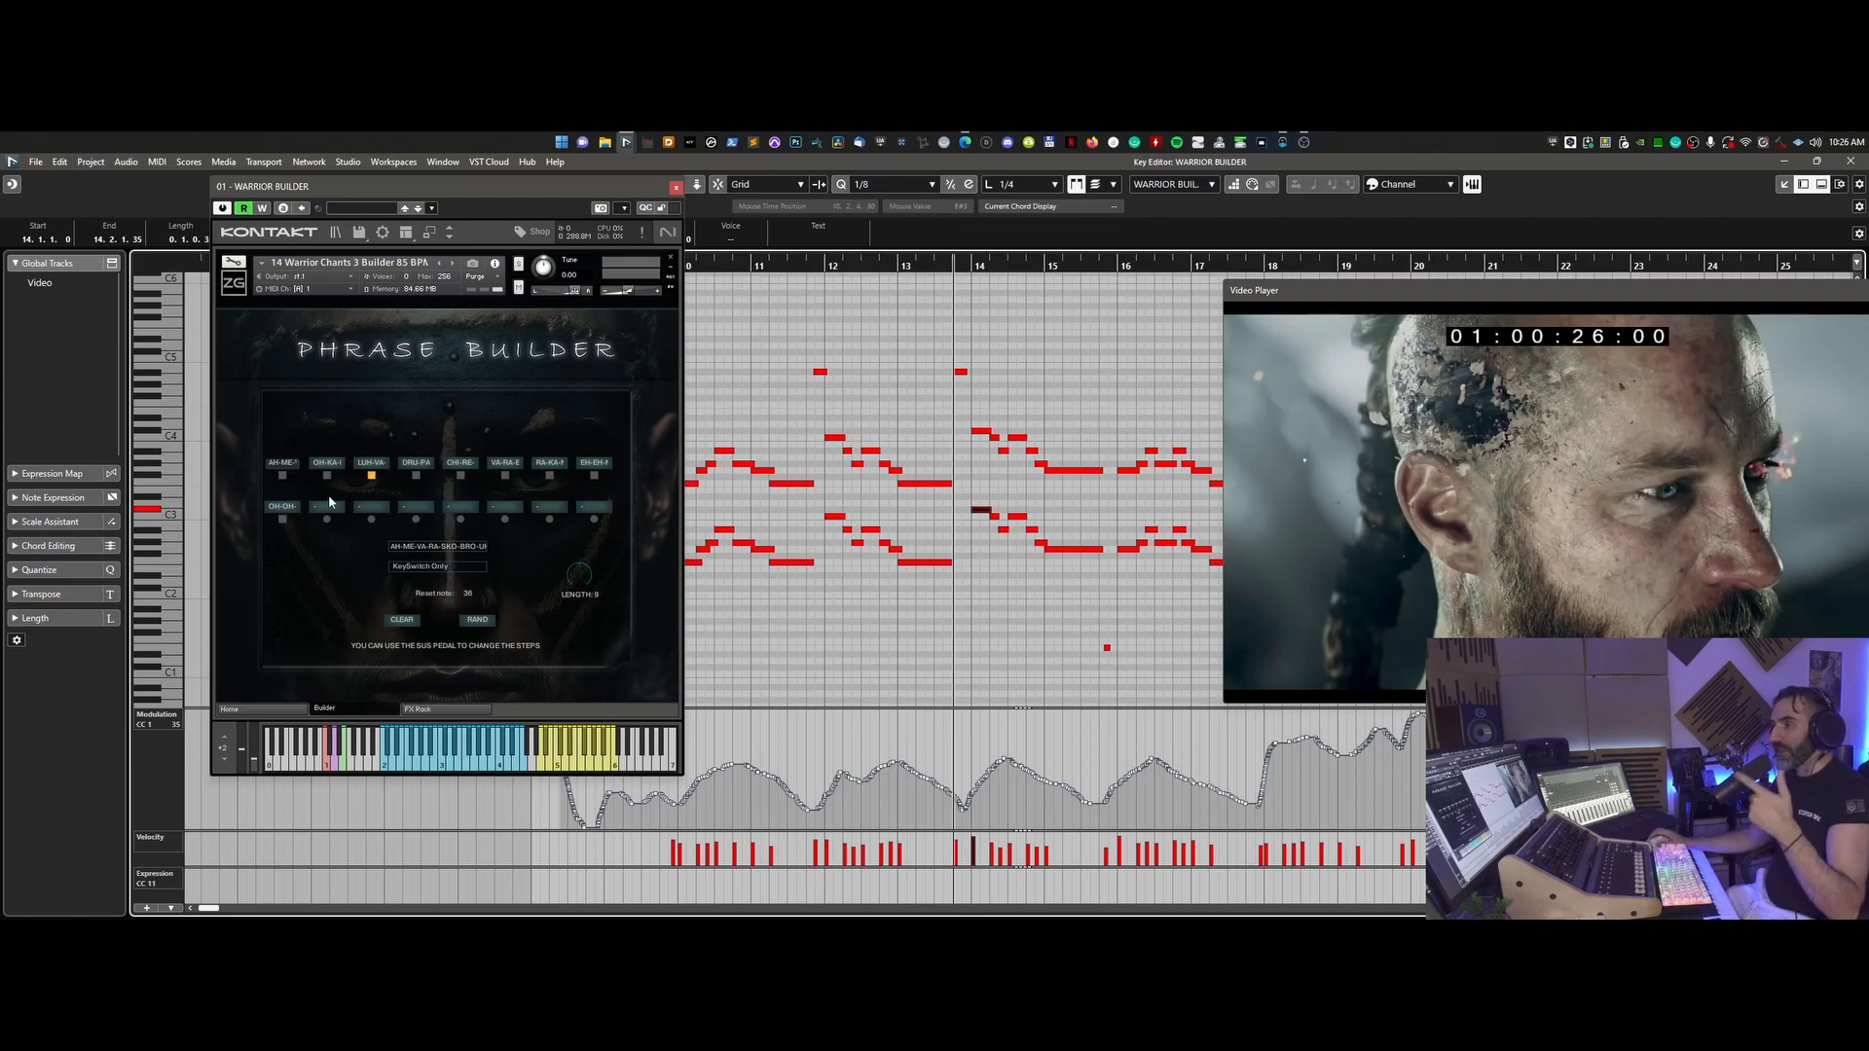
key(Left)
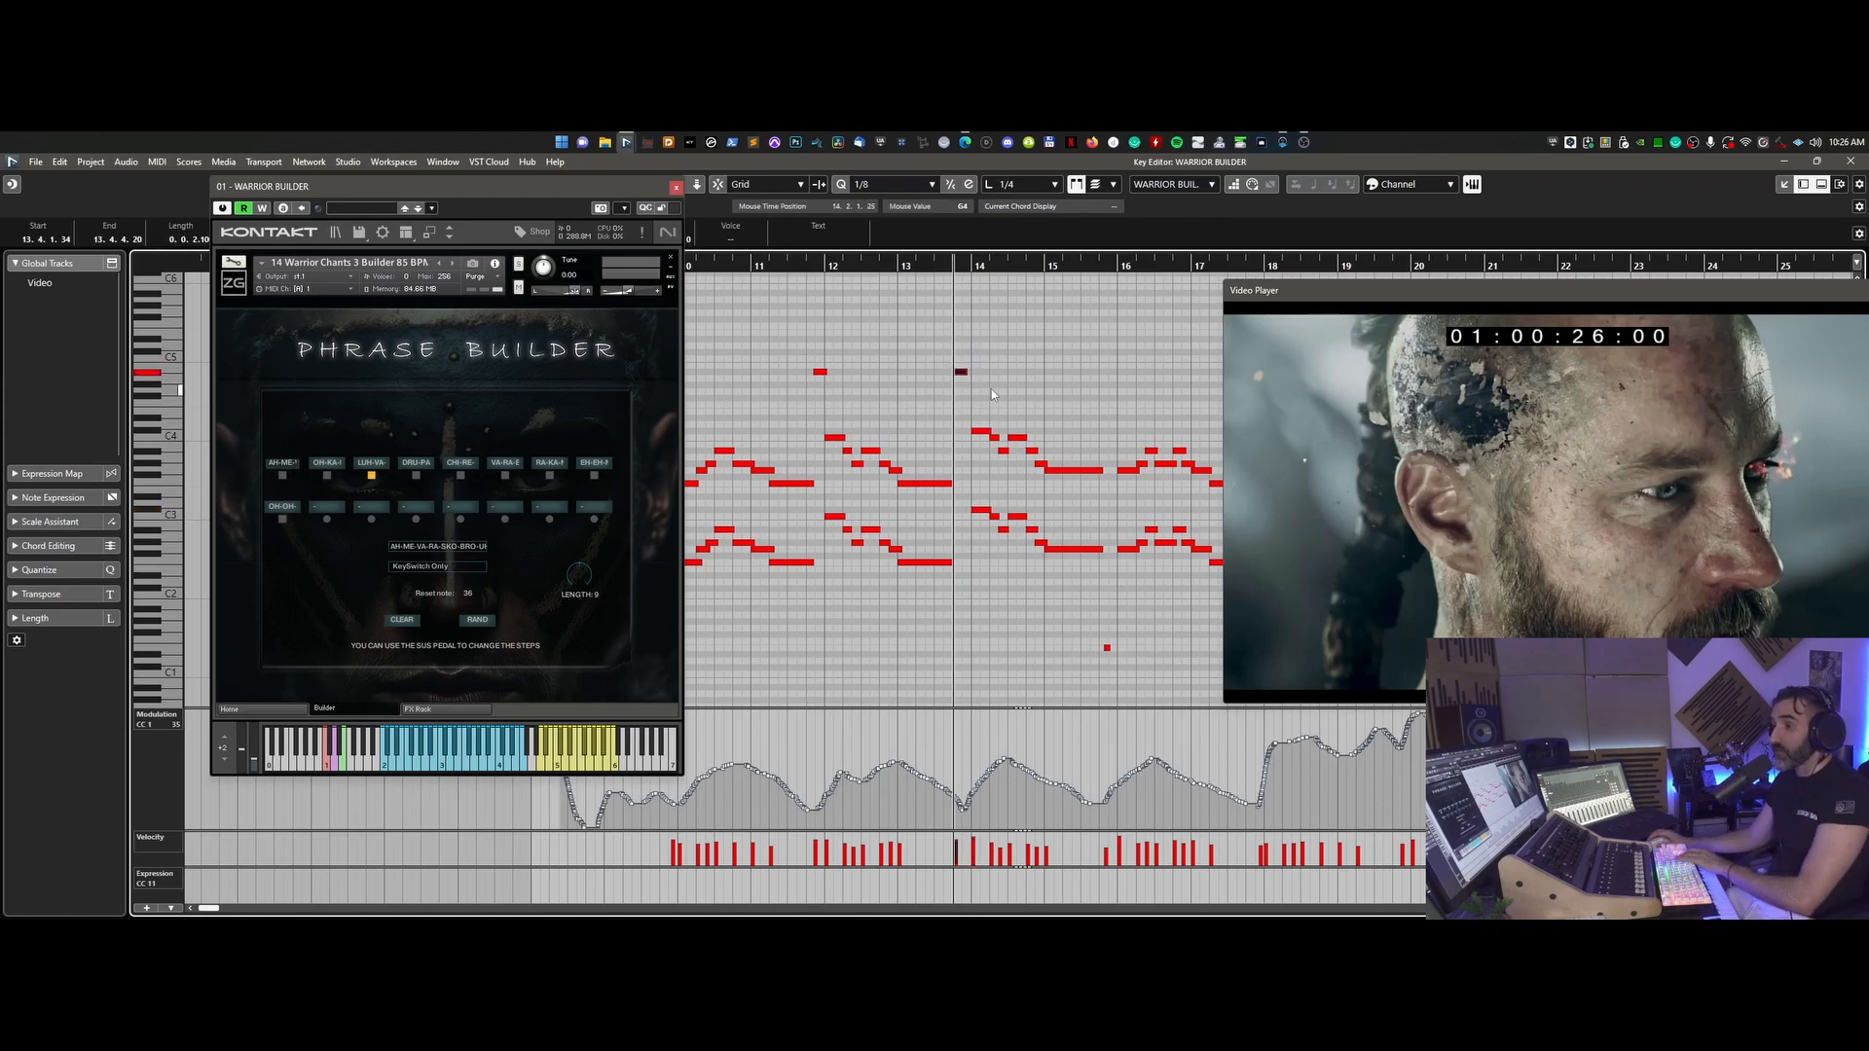
key(Left)
key(Down)
drag(1031, 360, 913, 392)
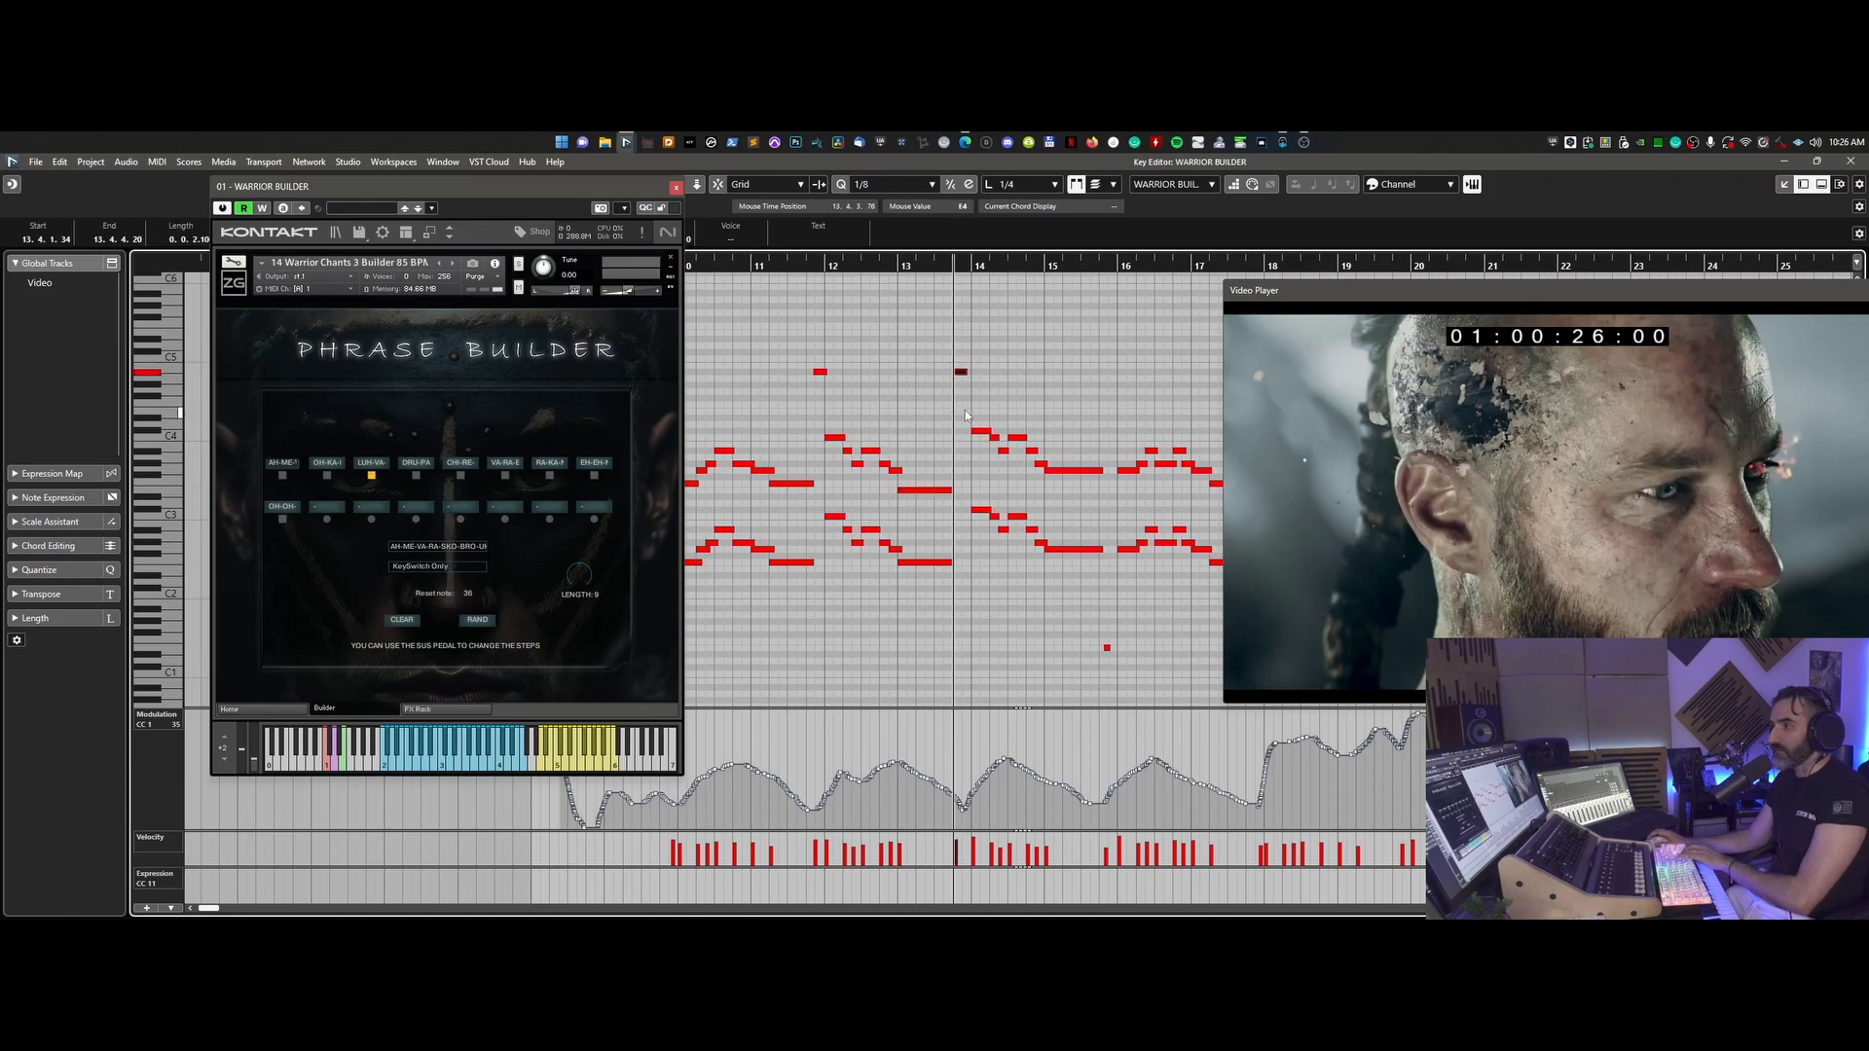
key(ctrl+z)
key(Down)
- Select the OH-KA-I step in the Phrase Builder and play from just before bar 12 past bar 15
click(809, 264)
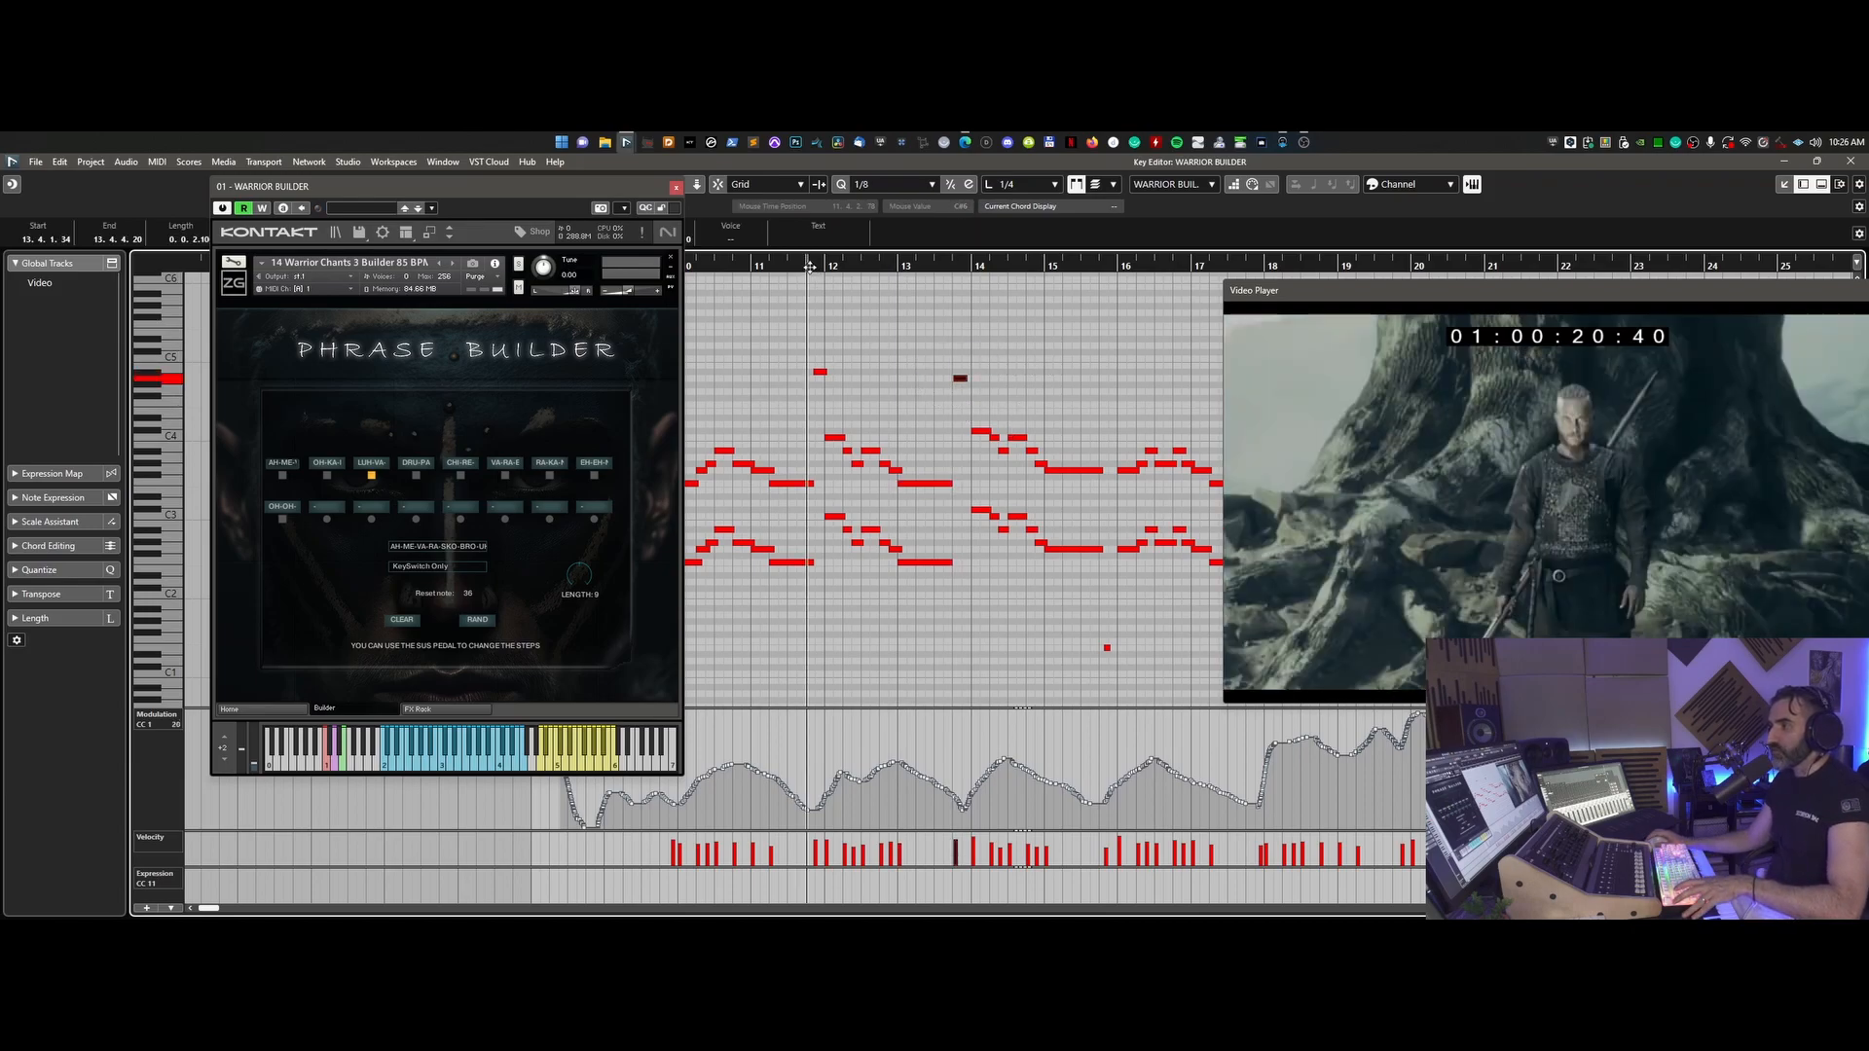
drag(809, 264, 812, 266)
click(325, 472)
key(space)
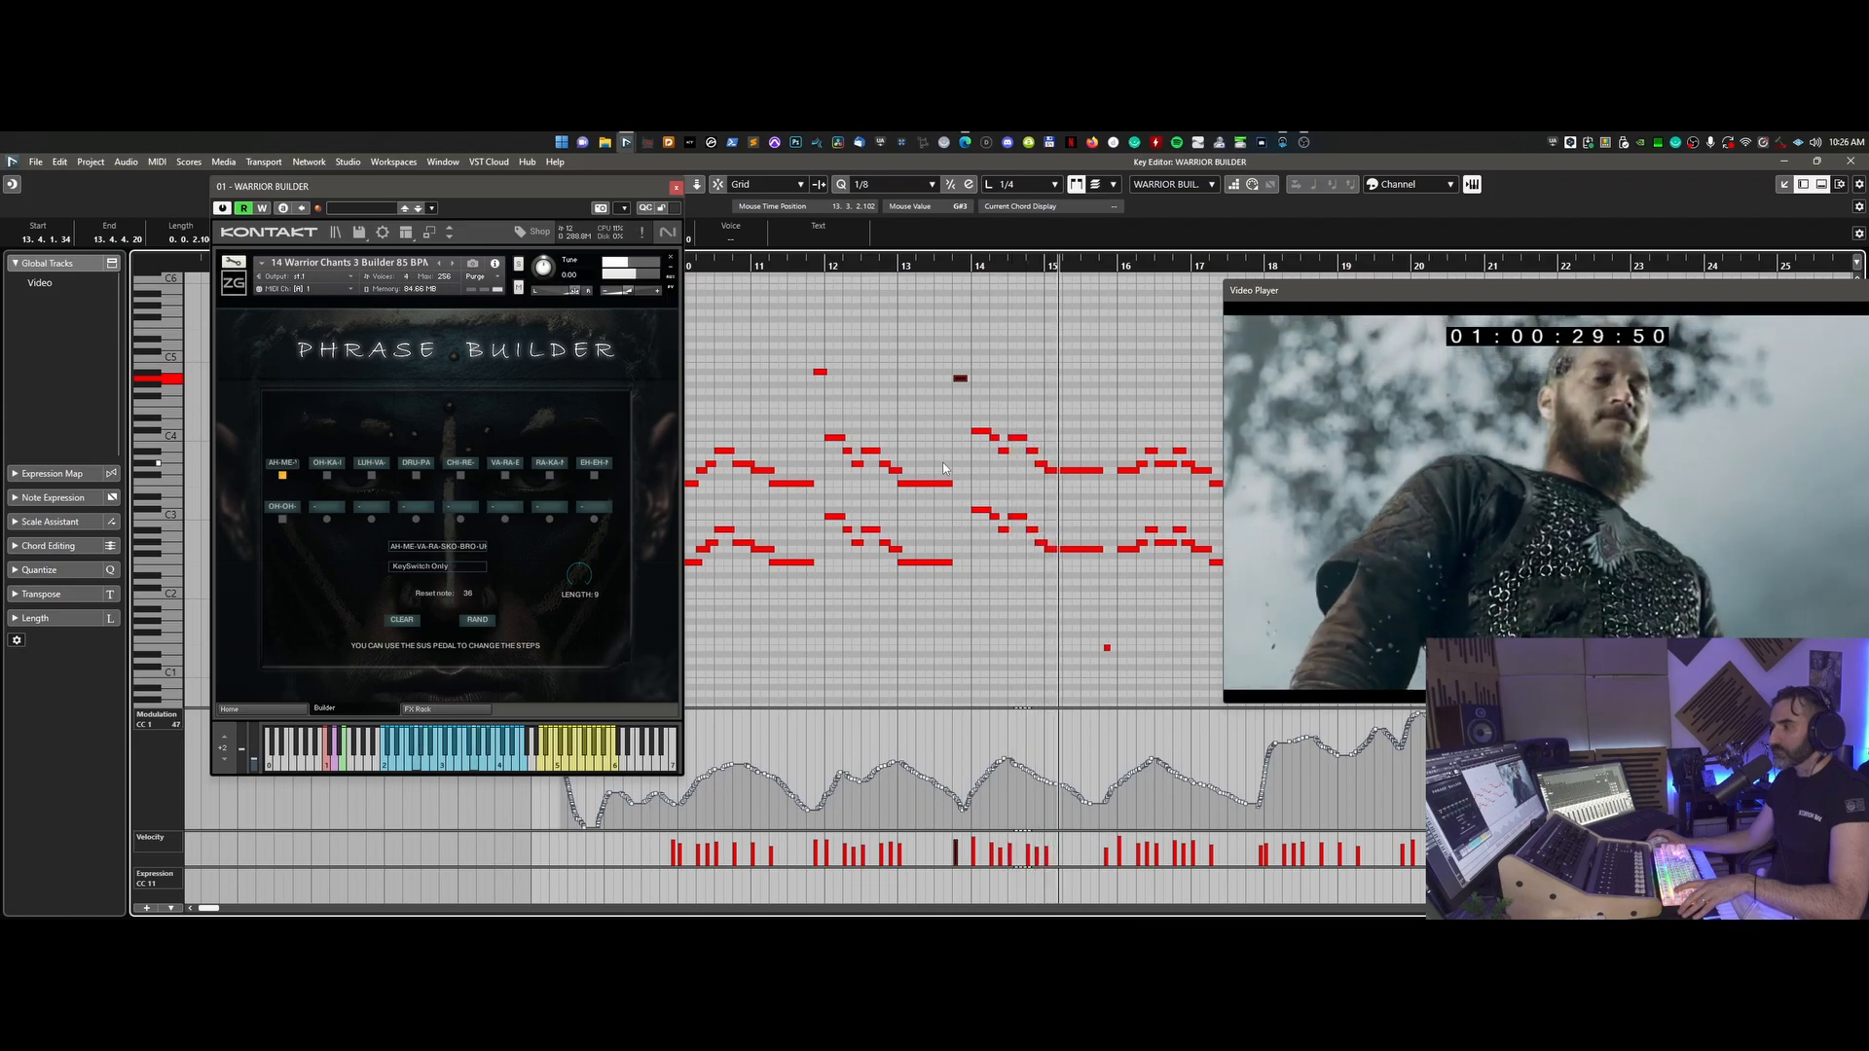
key(space)
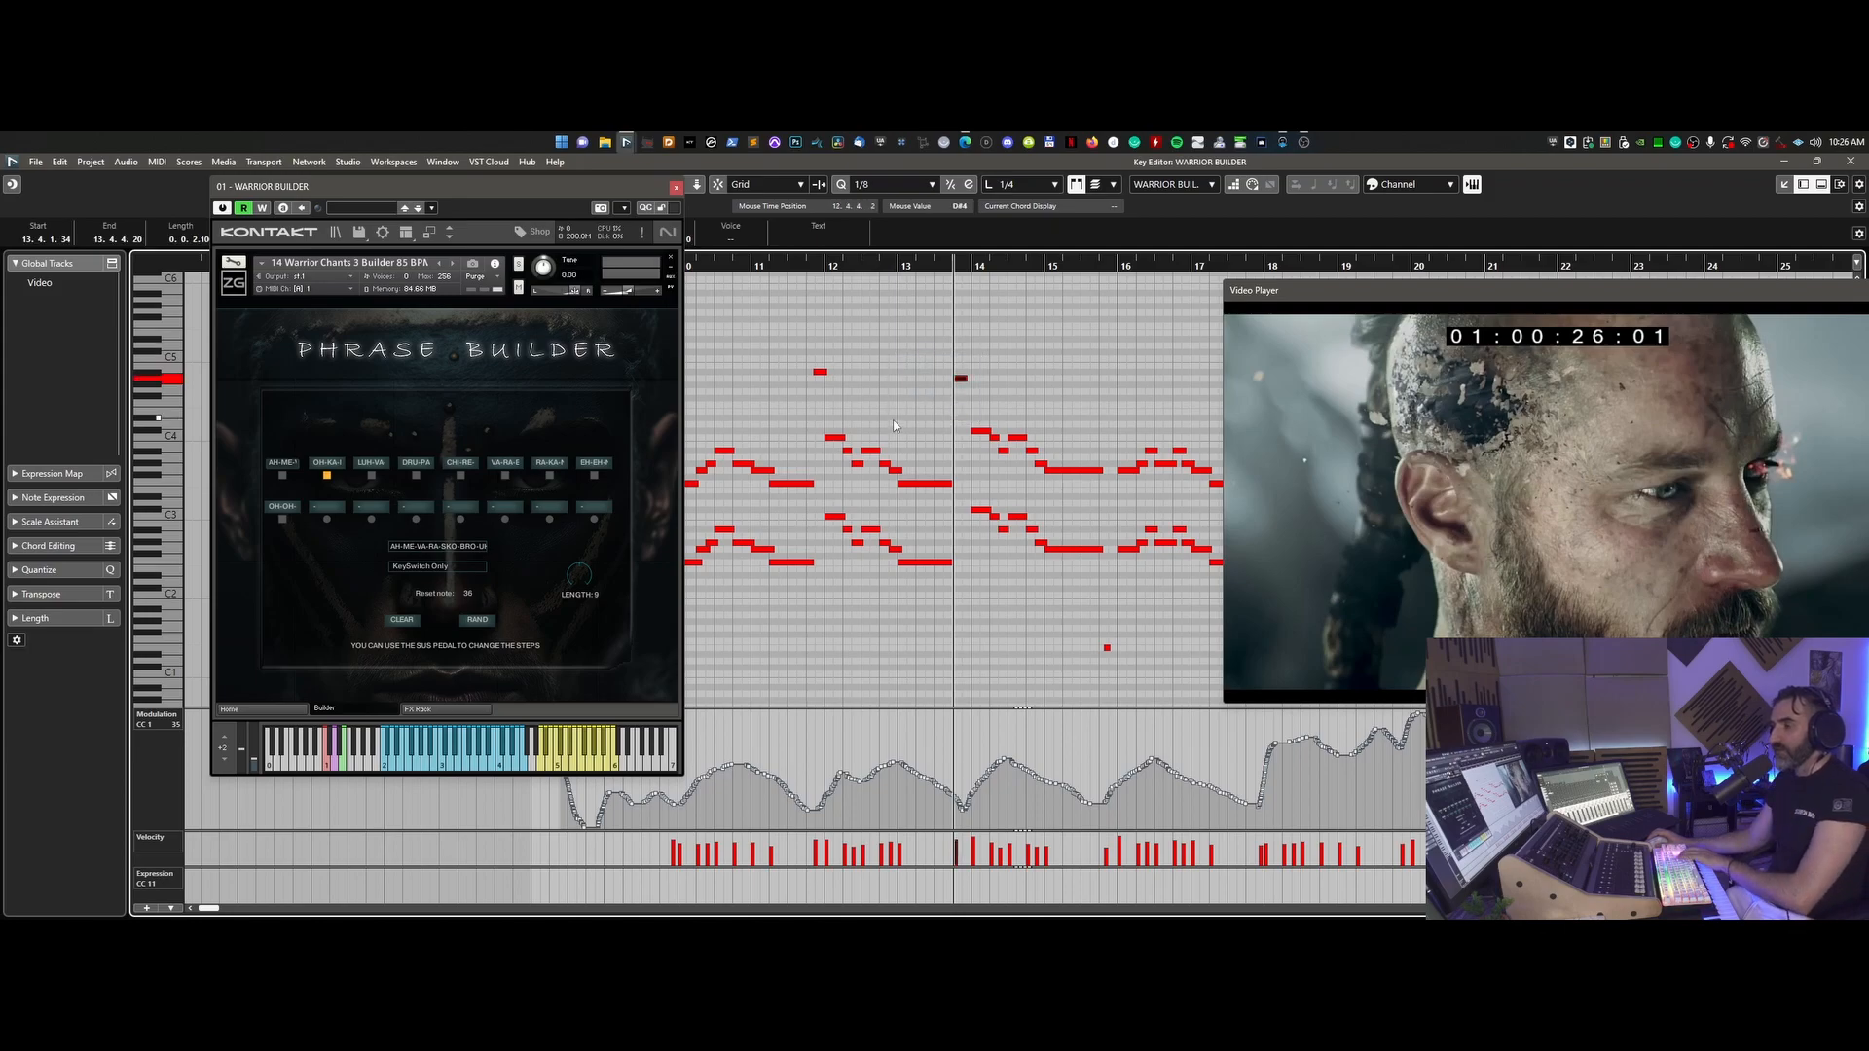
- Raise the trigger note before bar 14 to B4 and play from just before bar 12 into the bar 14 phrase
key(Up)
key(Up)
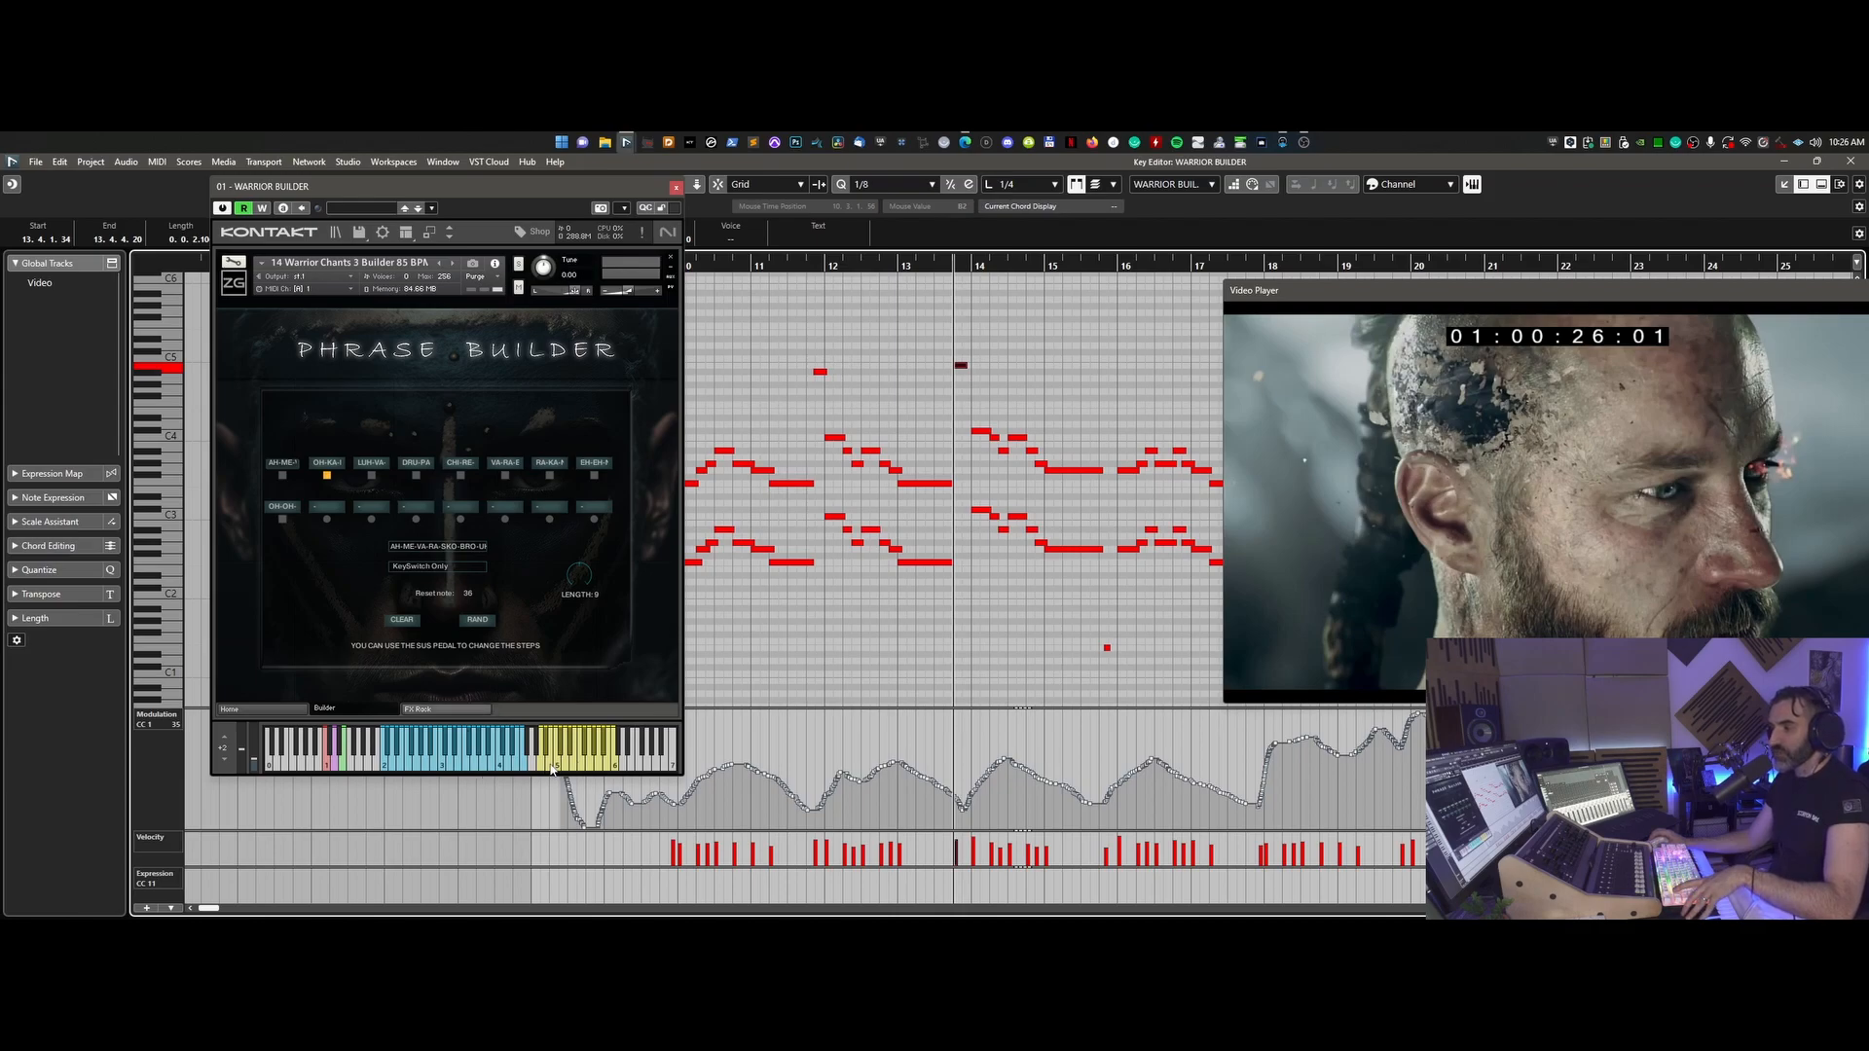
click(818, 265)
key(space)
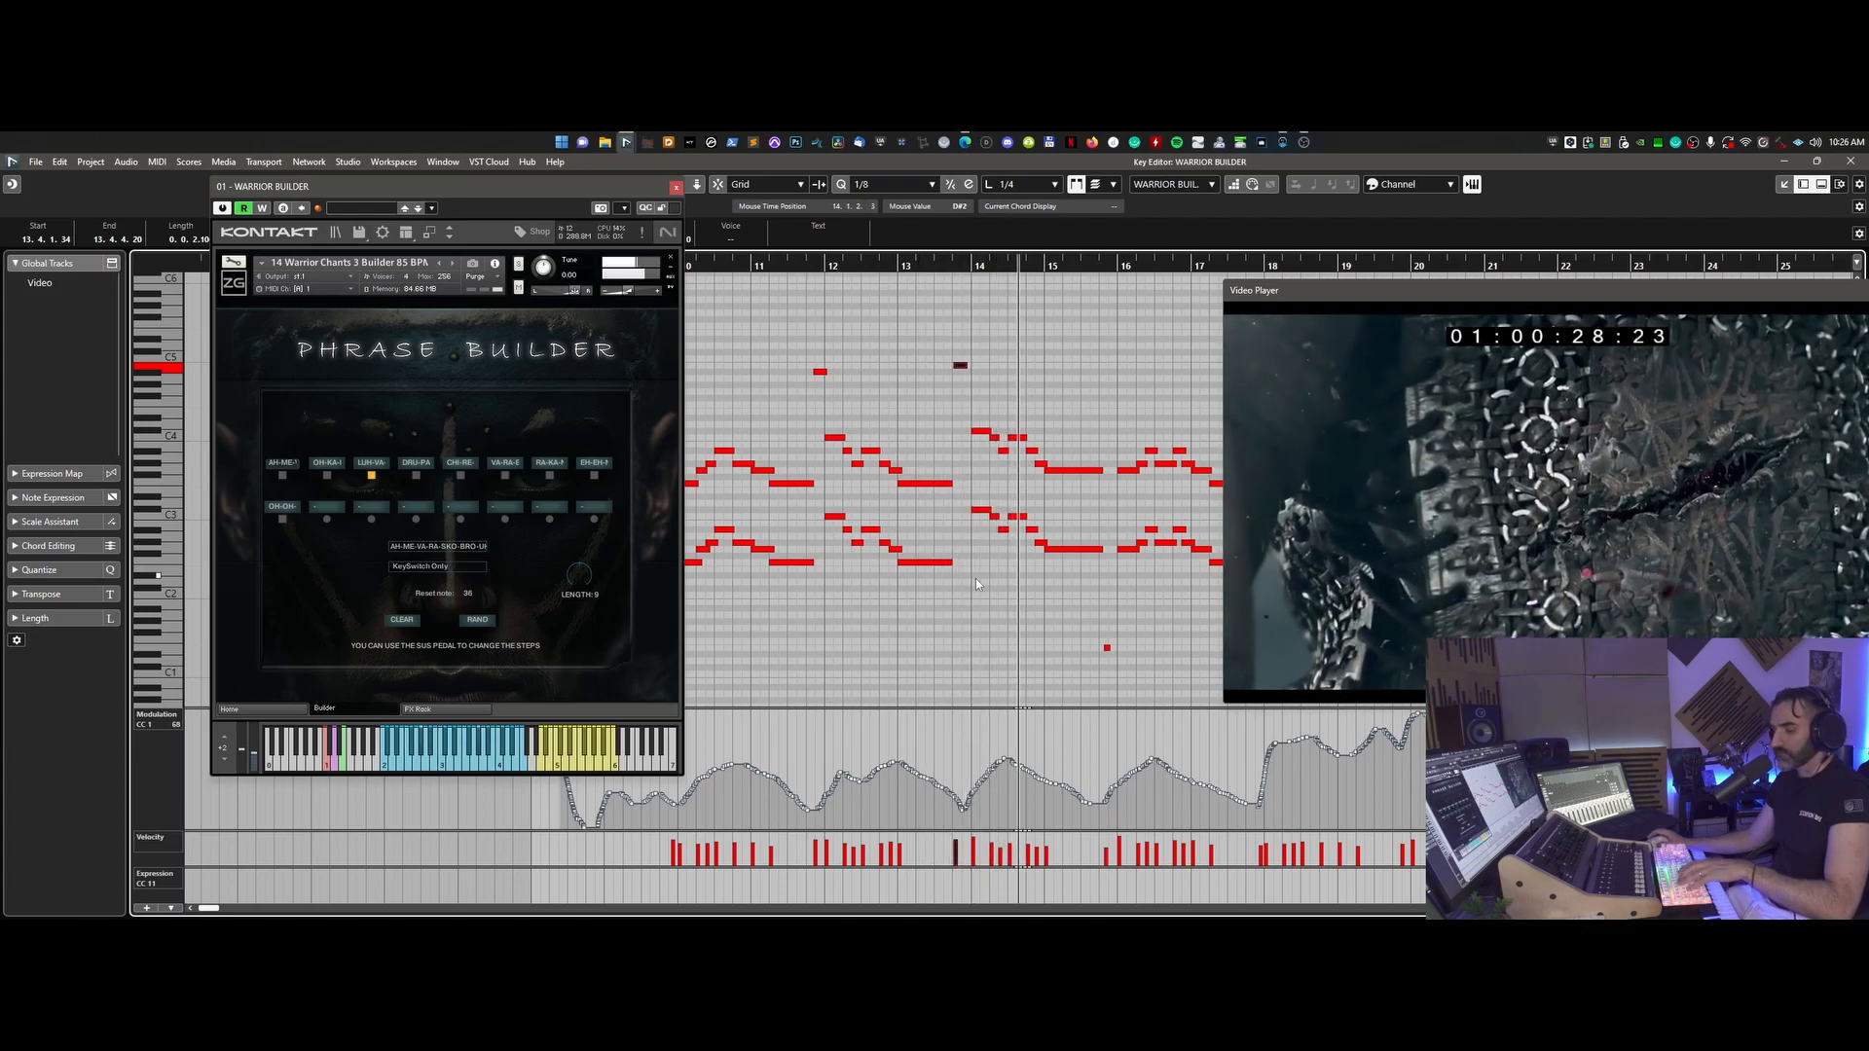
- Move the Kontakt instrument window aside so it no longer covers the chant phrases from bar 10 in the Key Editor
key(g)
key(g)
key(g)
key(l)
key(g)
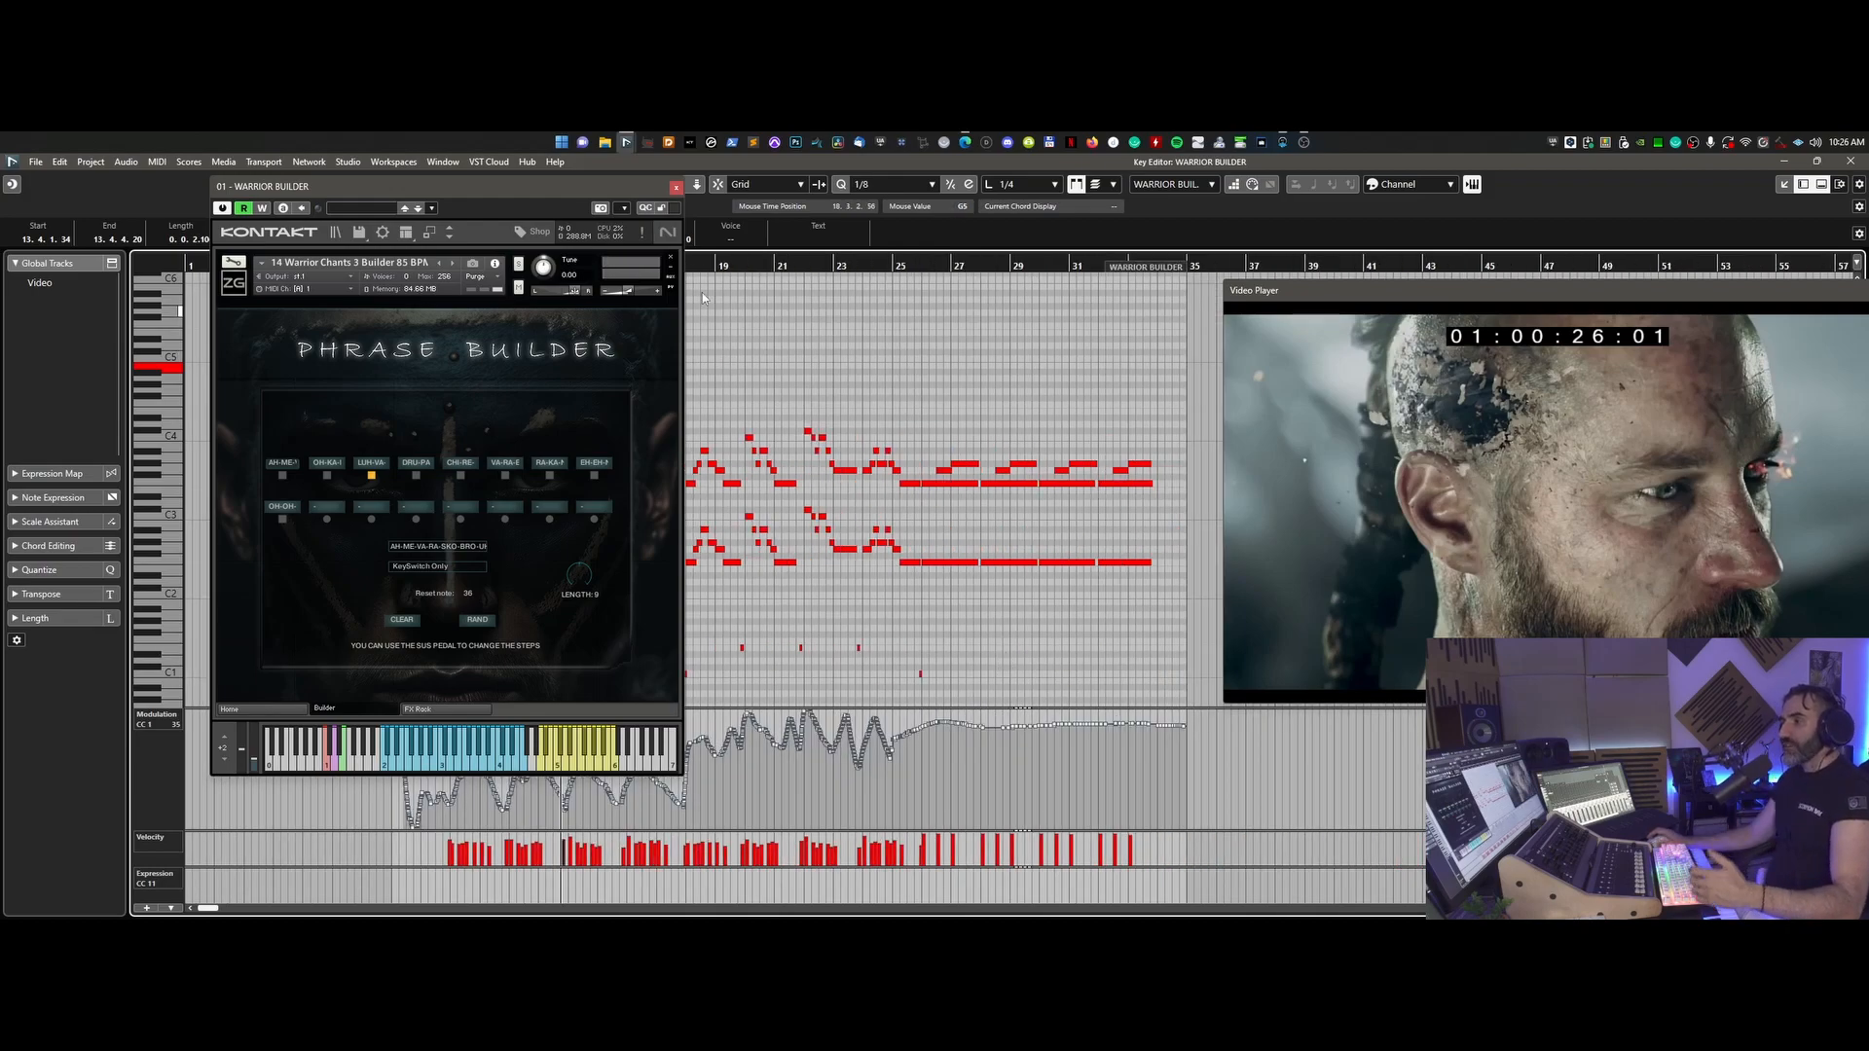
drag(637, 181, 489, 195)
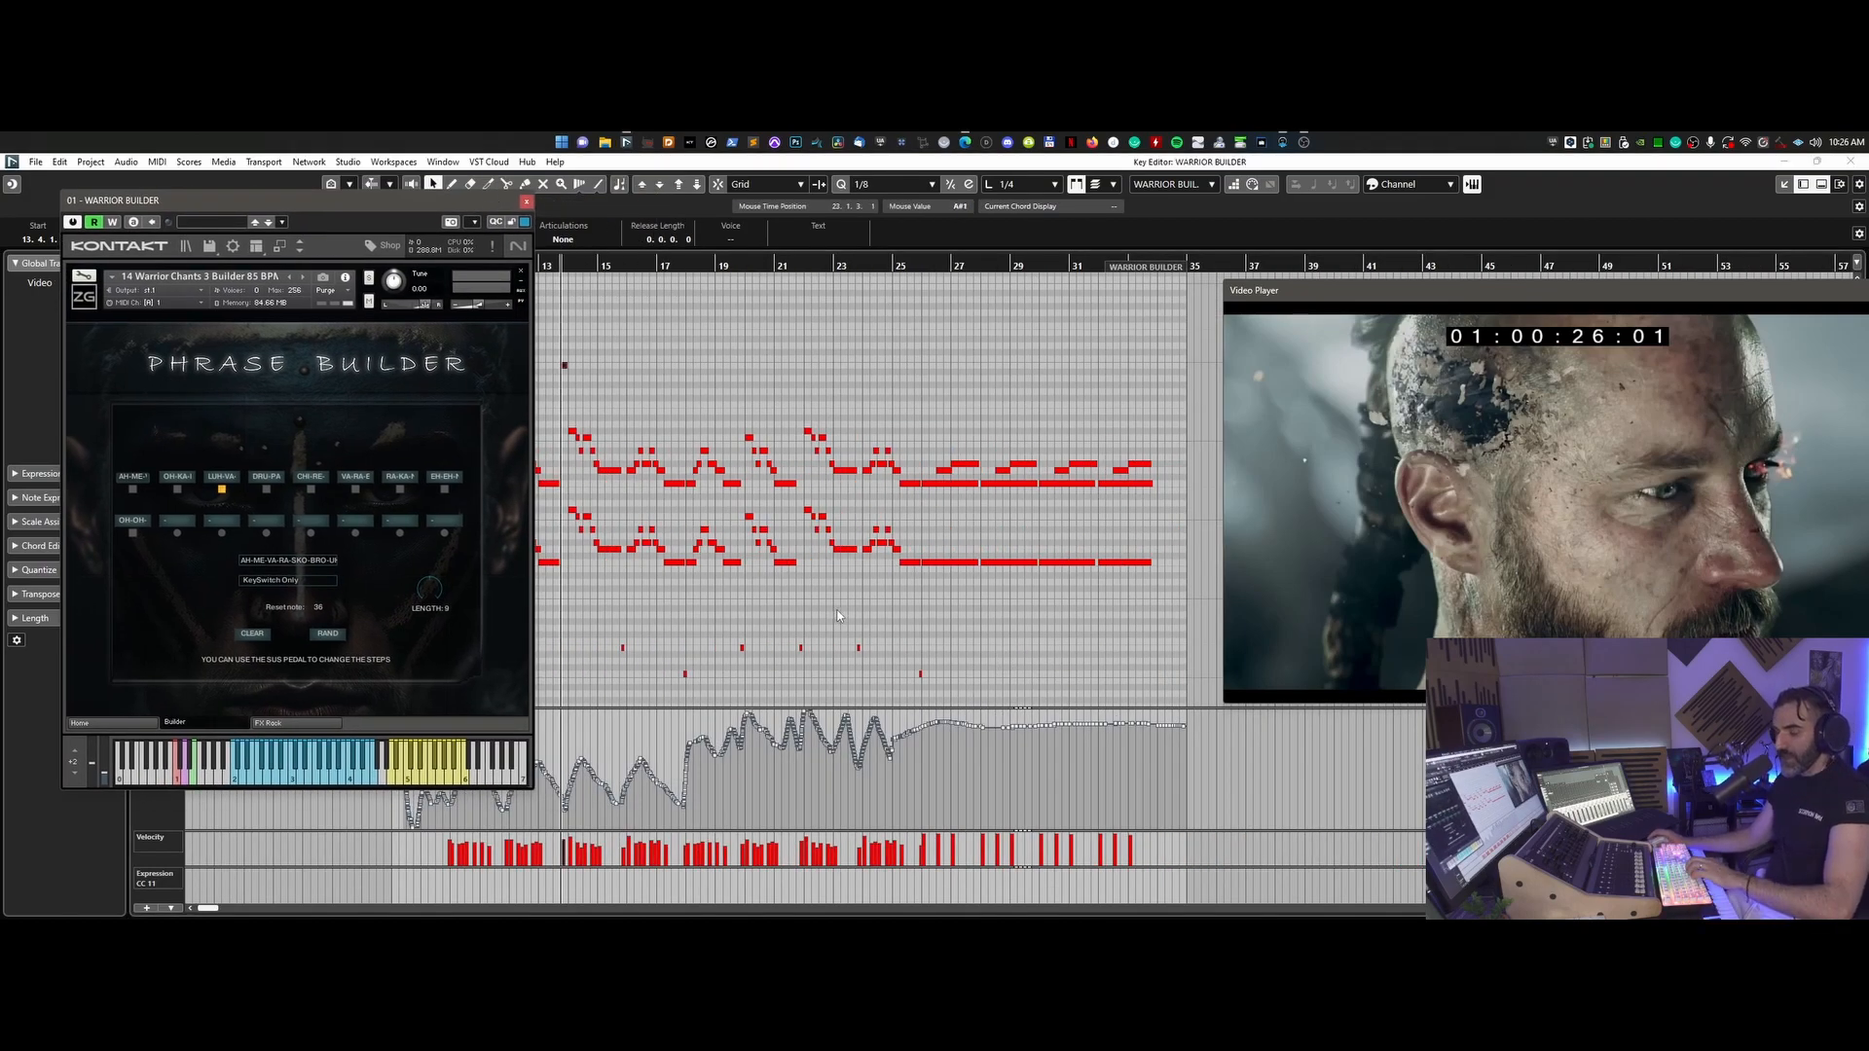
key(h)
key(h)
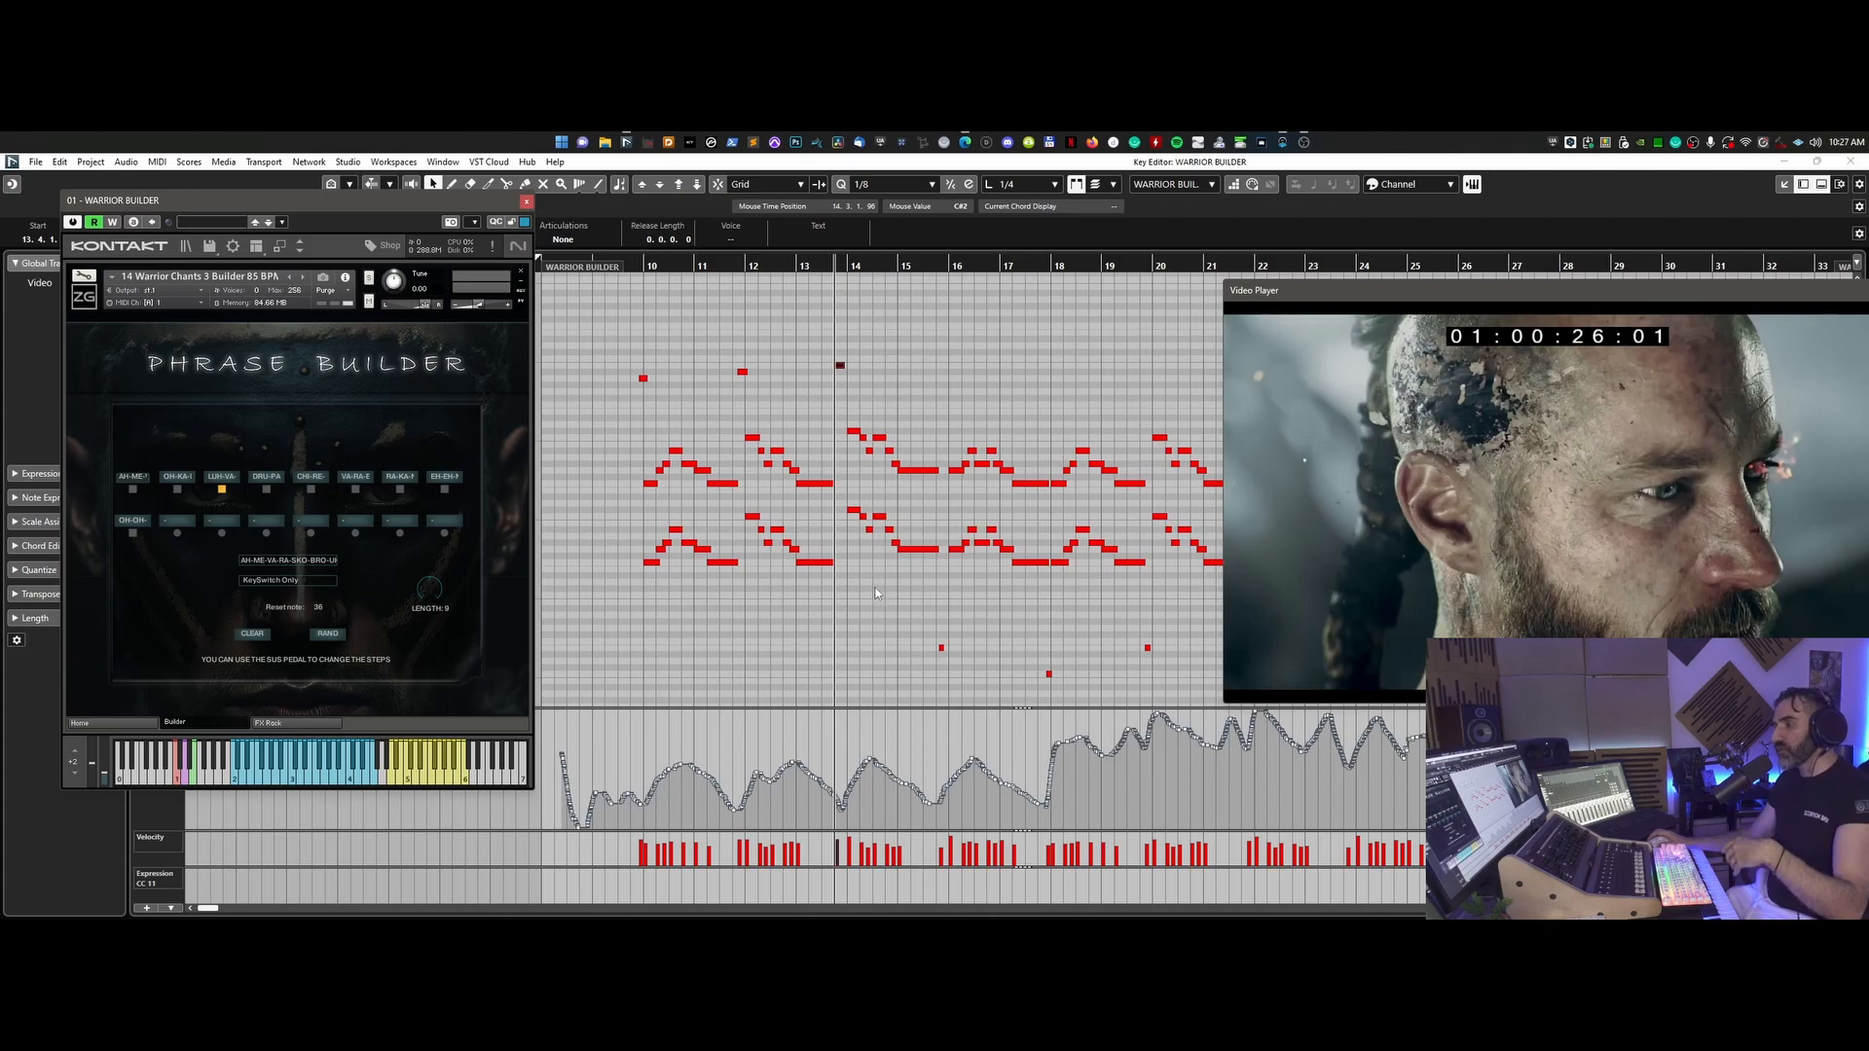
key(h)
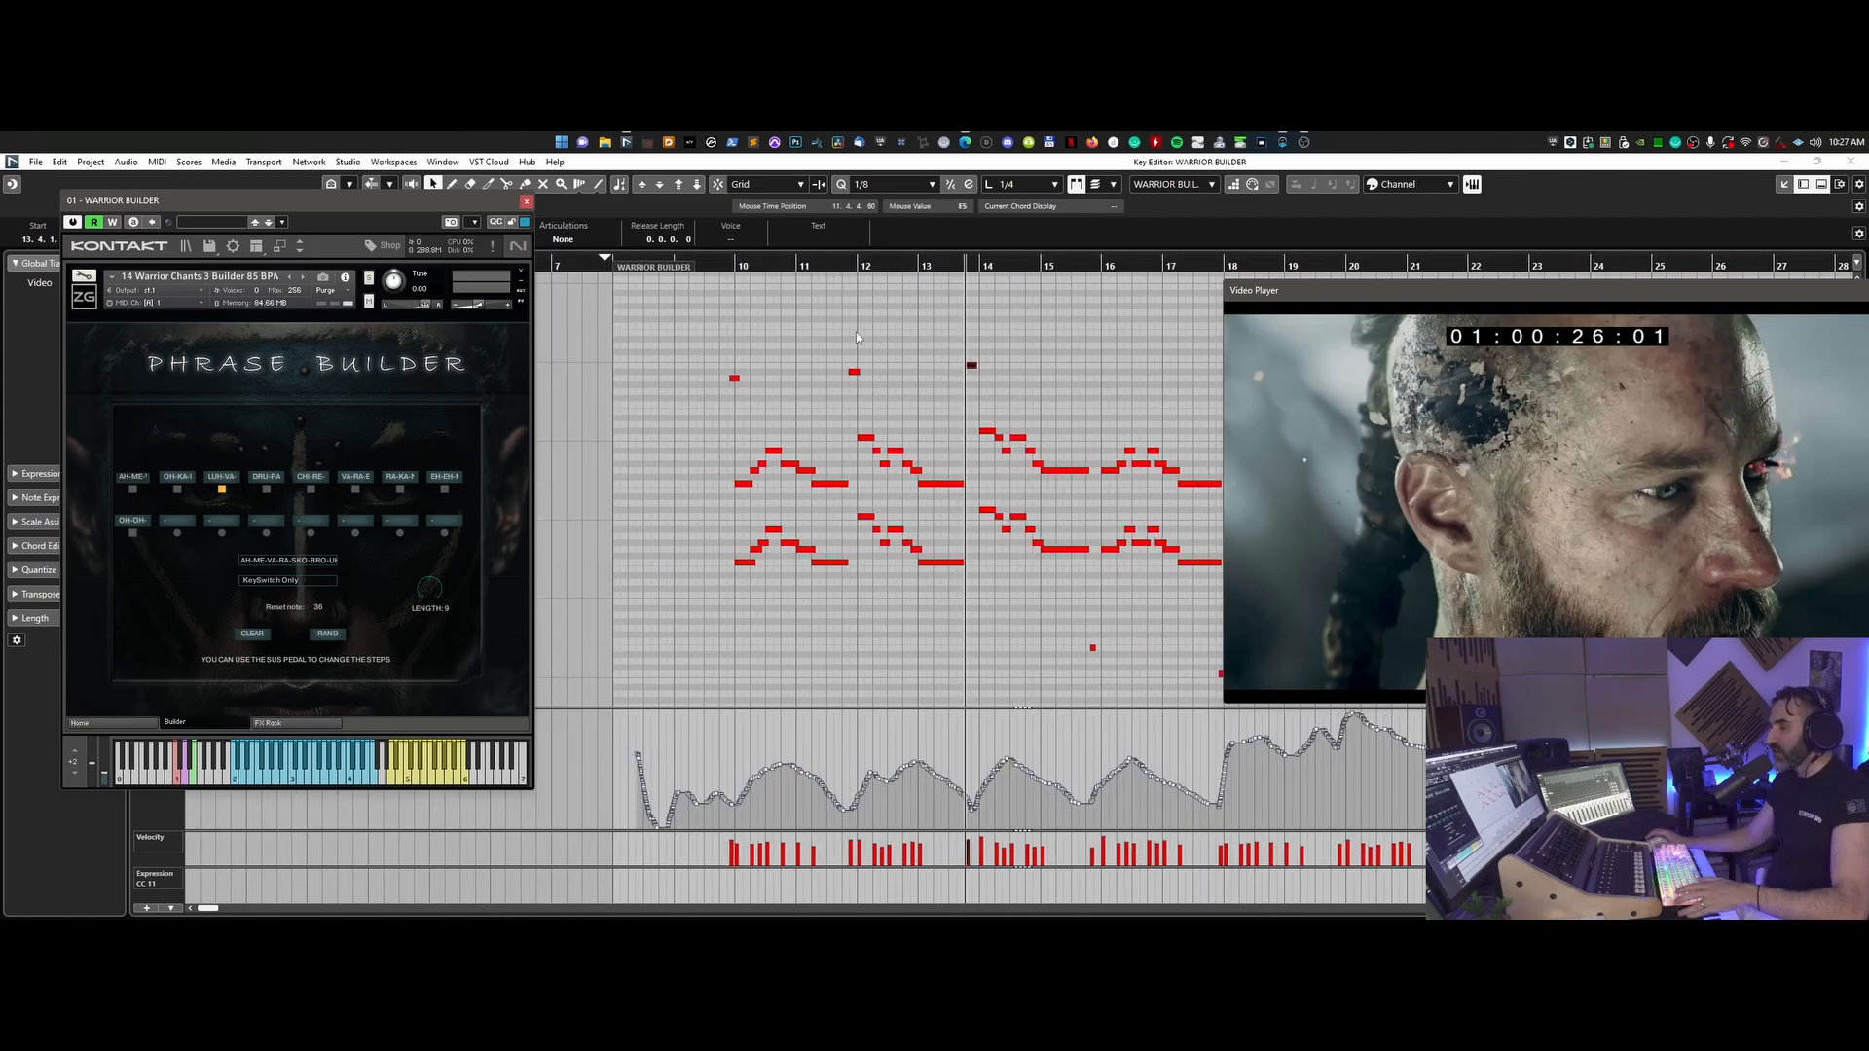
- Set the playback position before bar 12, return it to just before bar 10, and play the bar 10 phrase
click(849, 265)
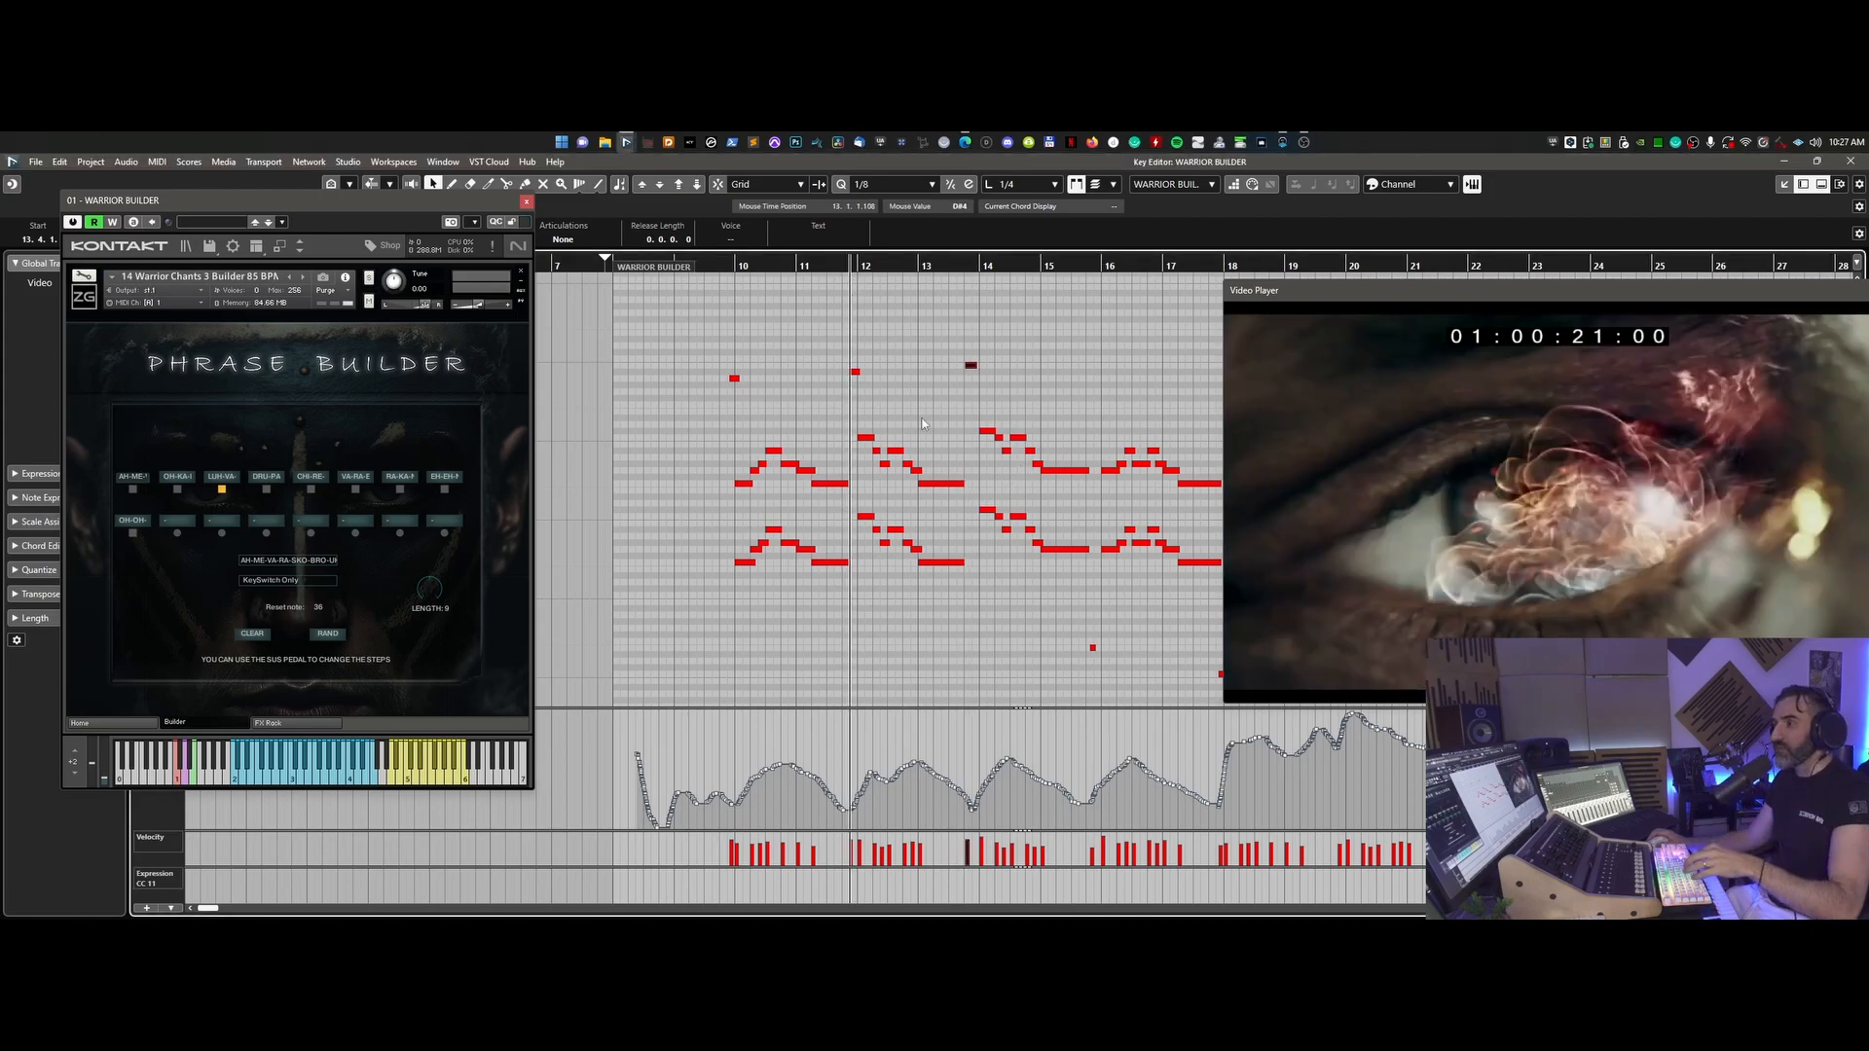
click(715, 267)
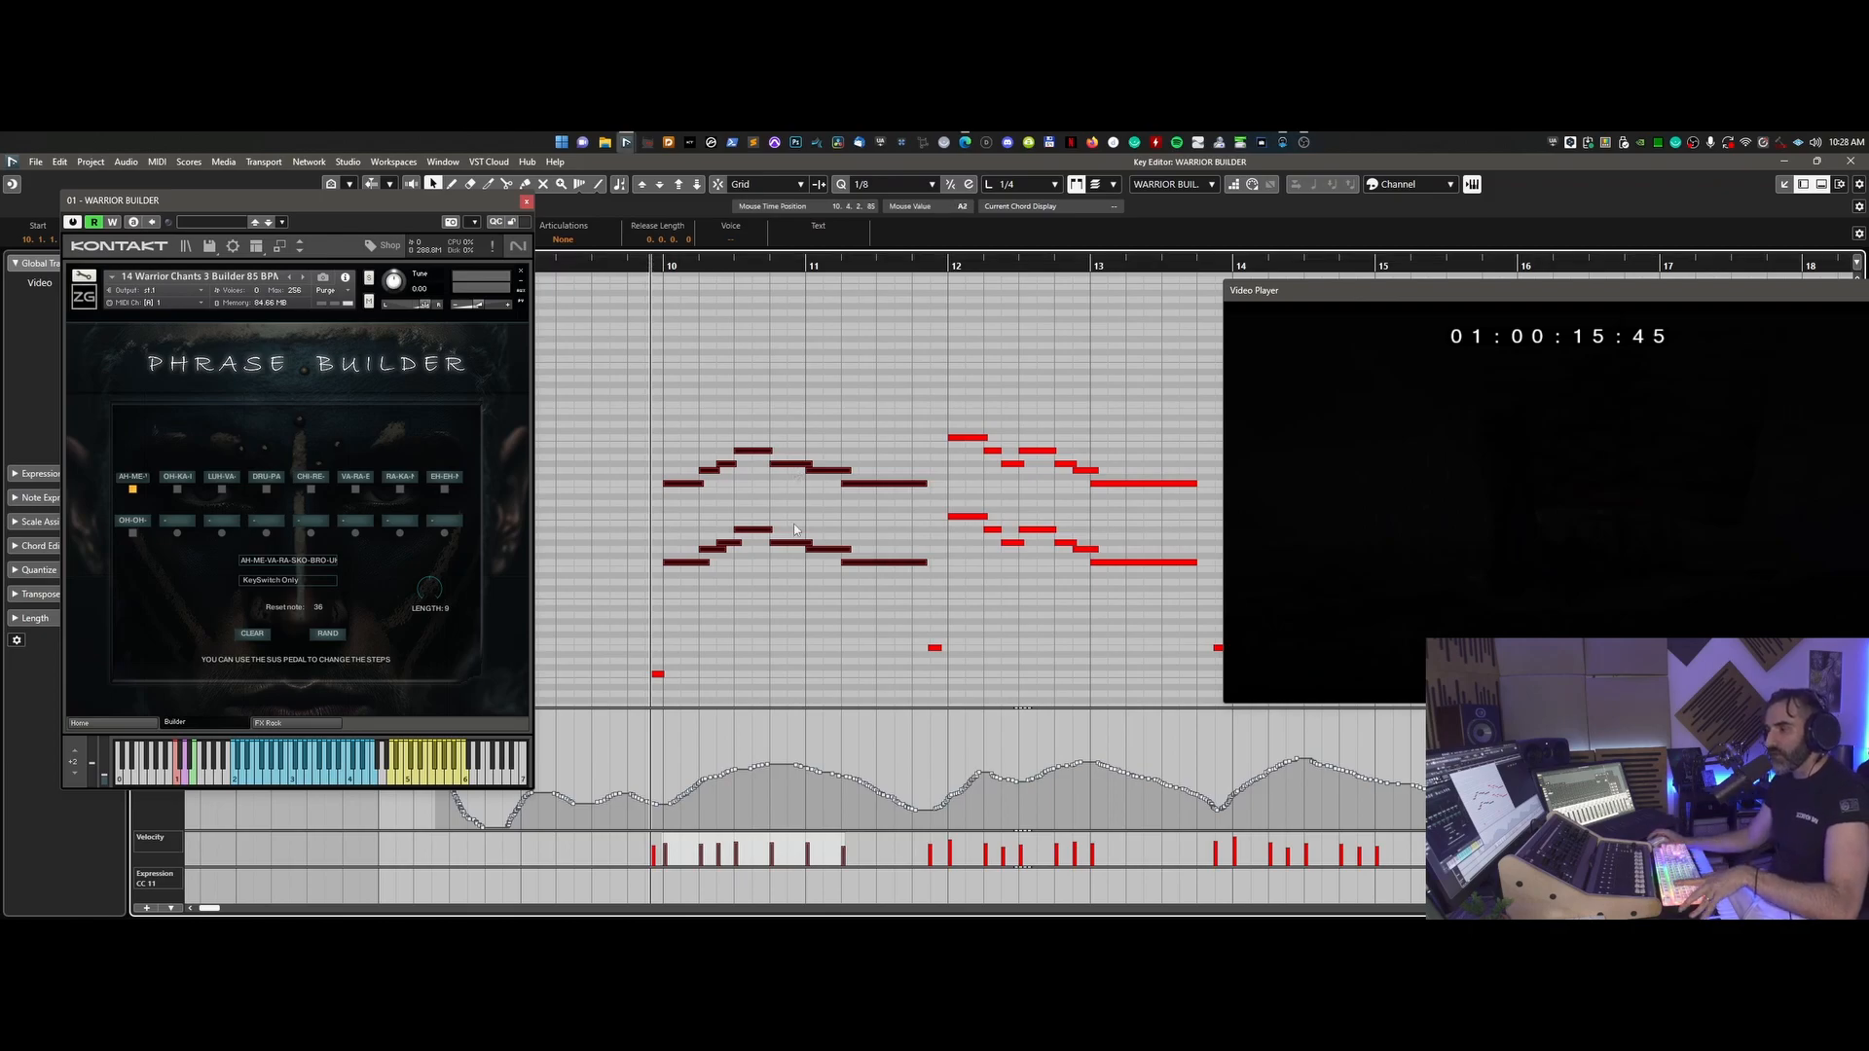
key(space)
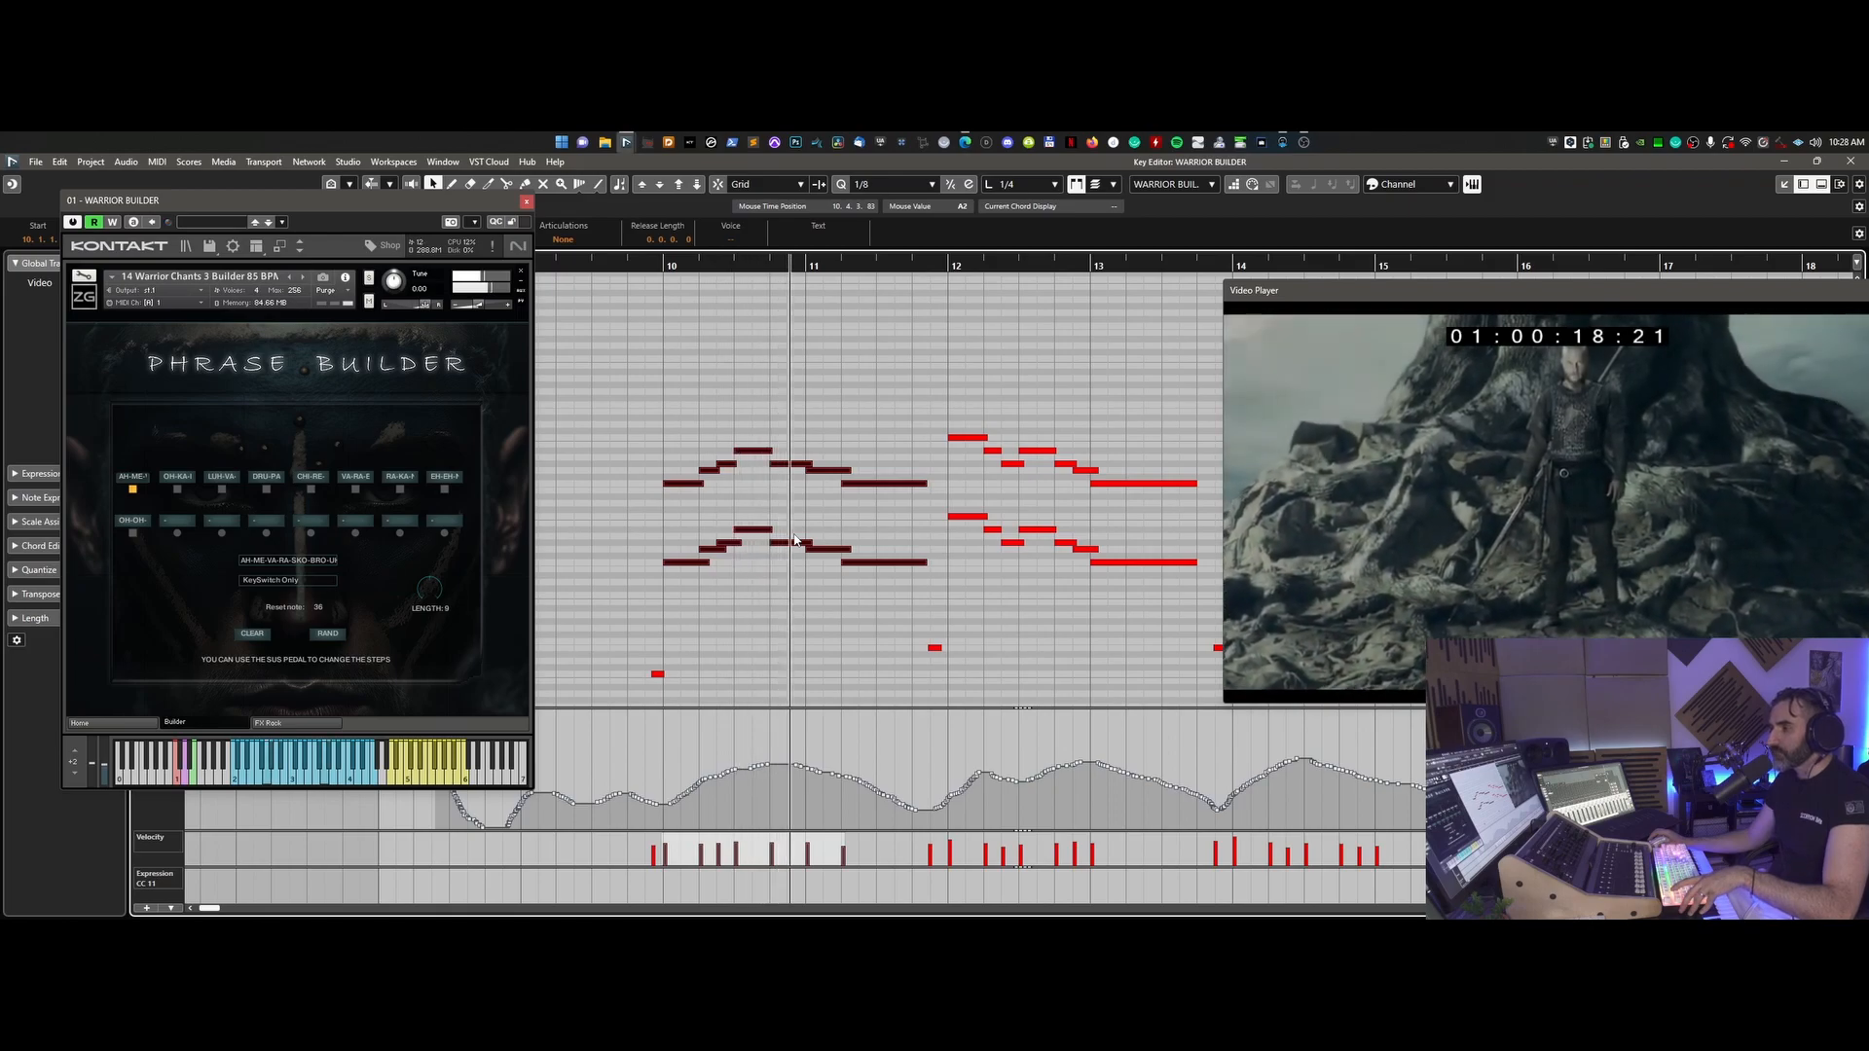
key(space)
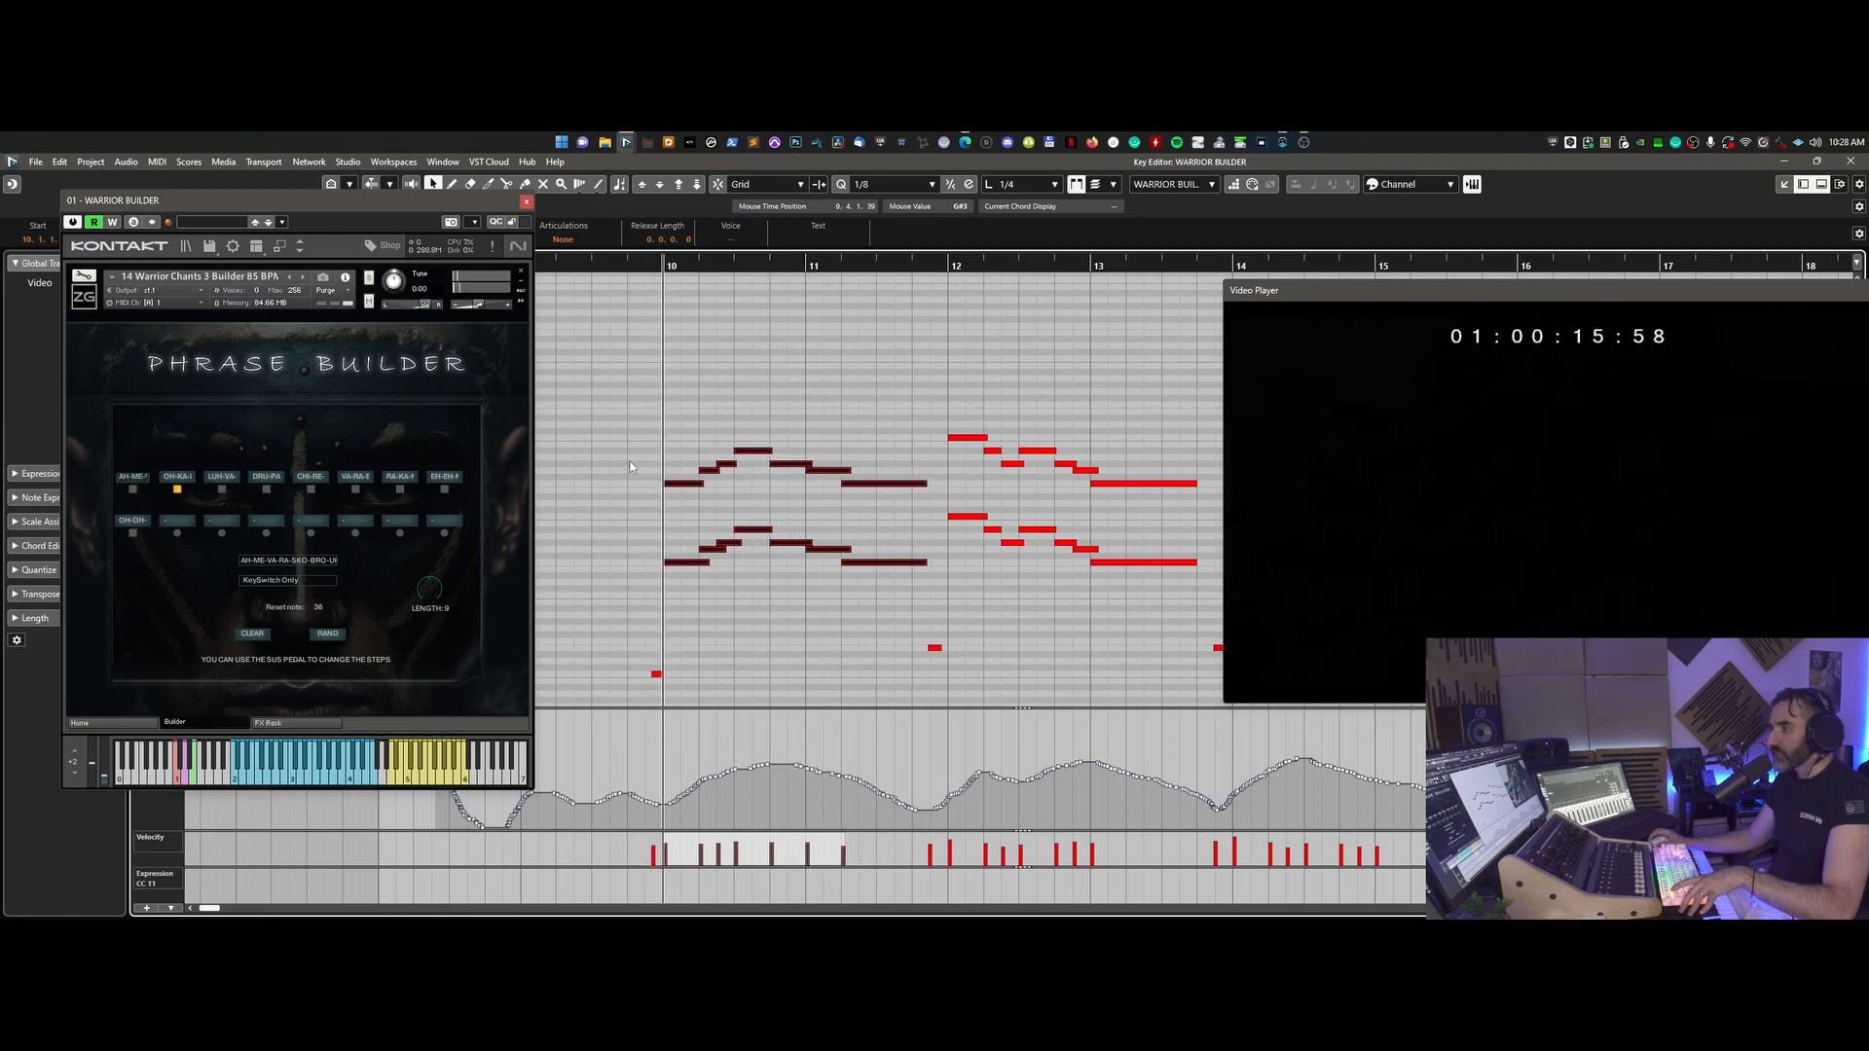
- Raise the first note of the bar 10 phrase in both octaves by five semitones and play it from before bar 10
drag(650, 264, 651, 284)
drag(682, 434, 686, 588)
key(Up)
key(Up)
key(Up)
key(Up)
key(Up)
key(space)
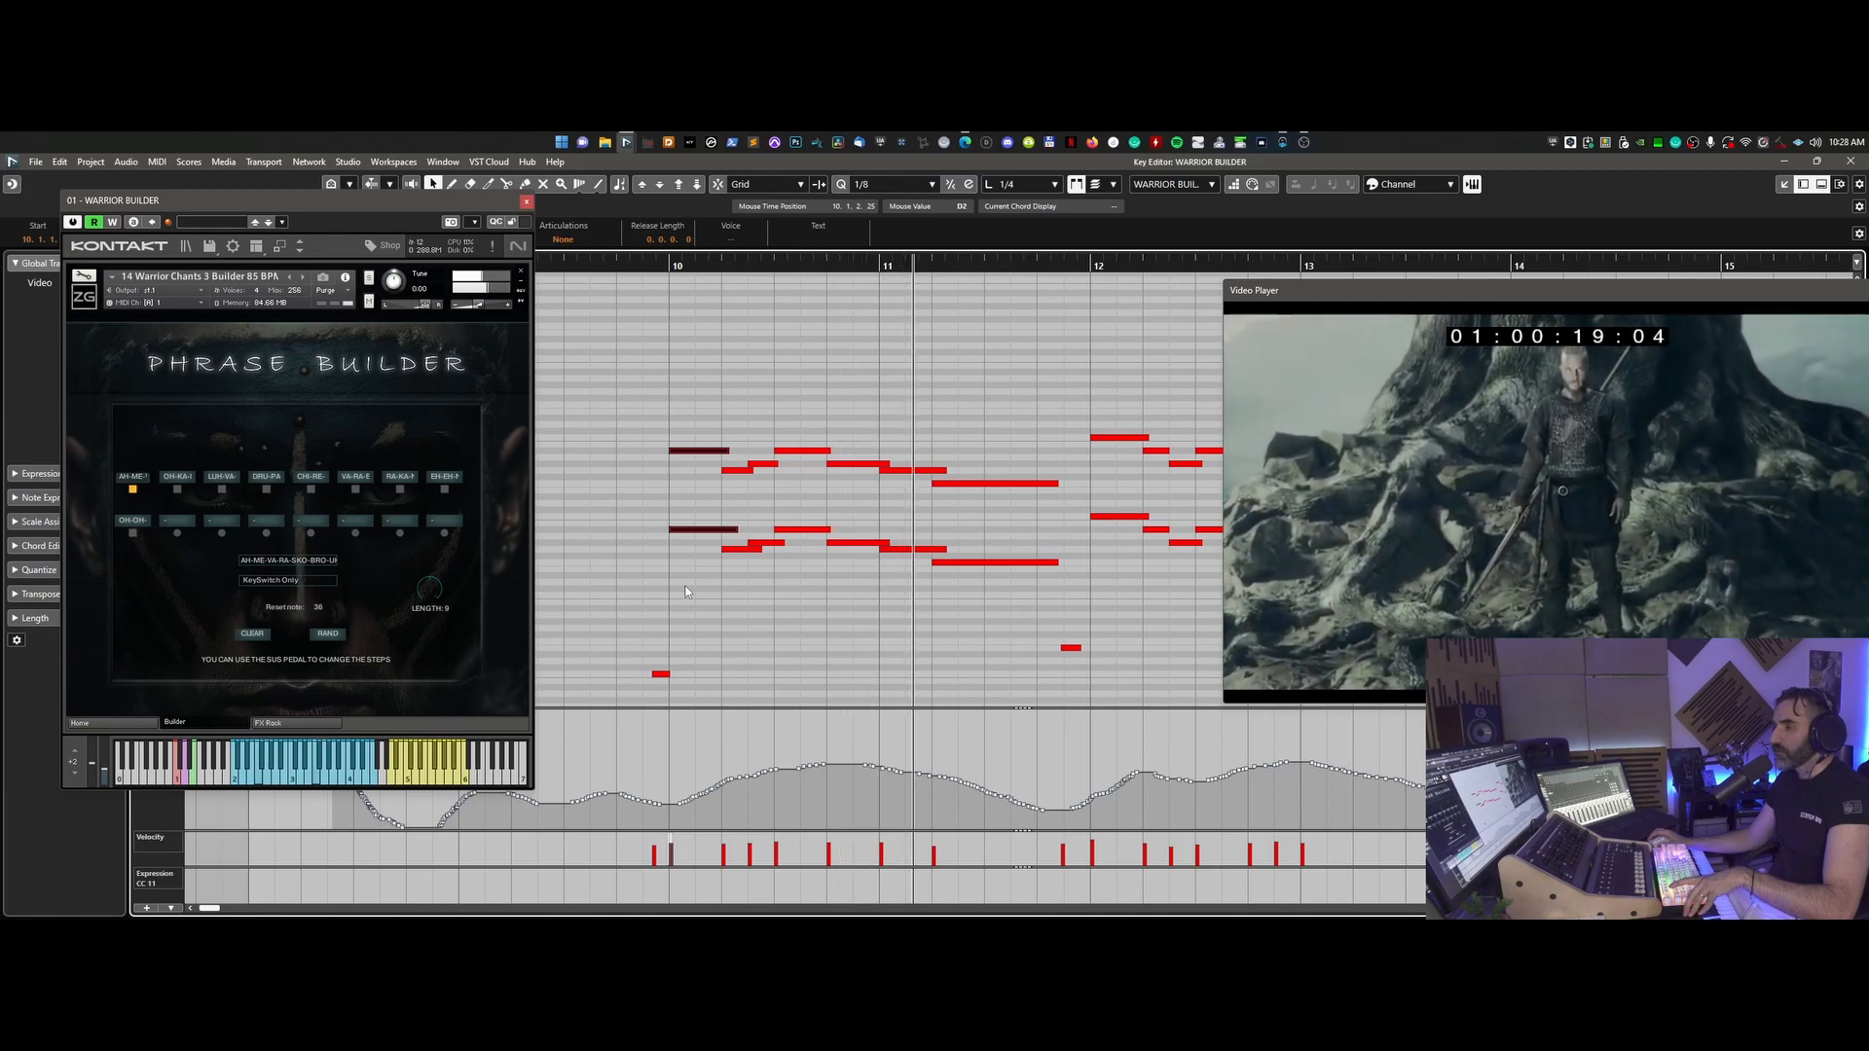
key(space)
- Lower the first note of the bar 10 phrase in both octaves by five semitones
key(Down)
key(Down)
key(Down)
key(Down)
key(Down)
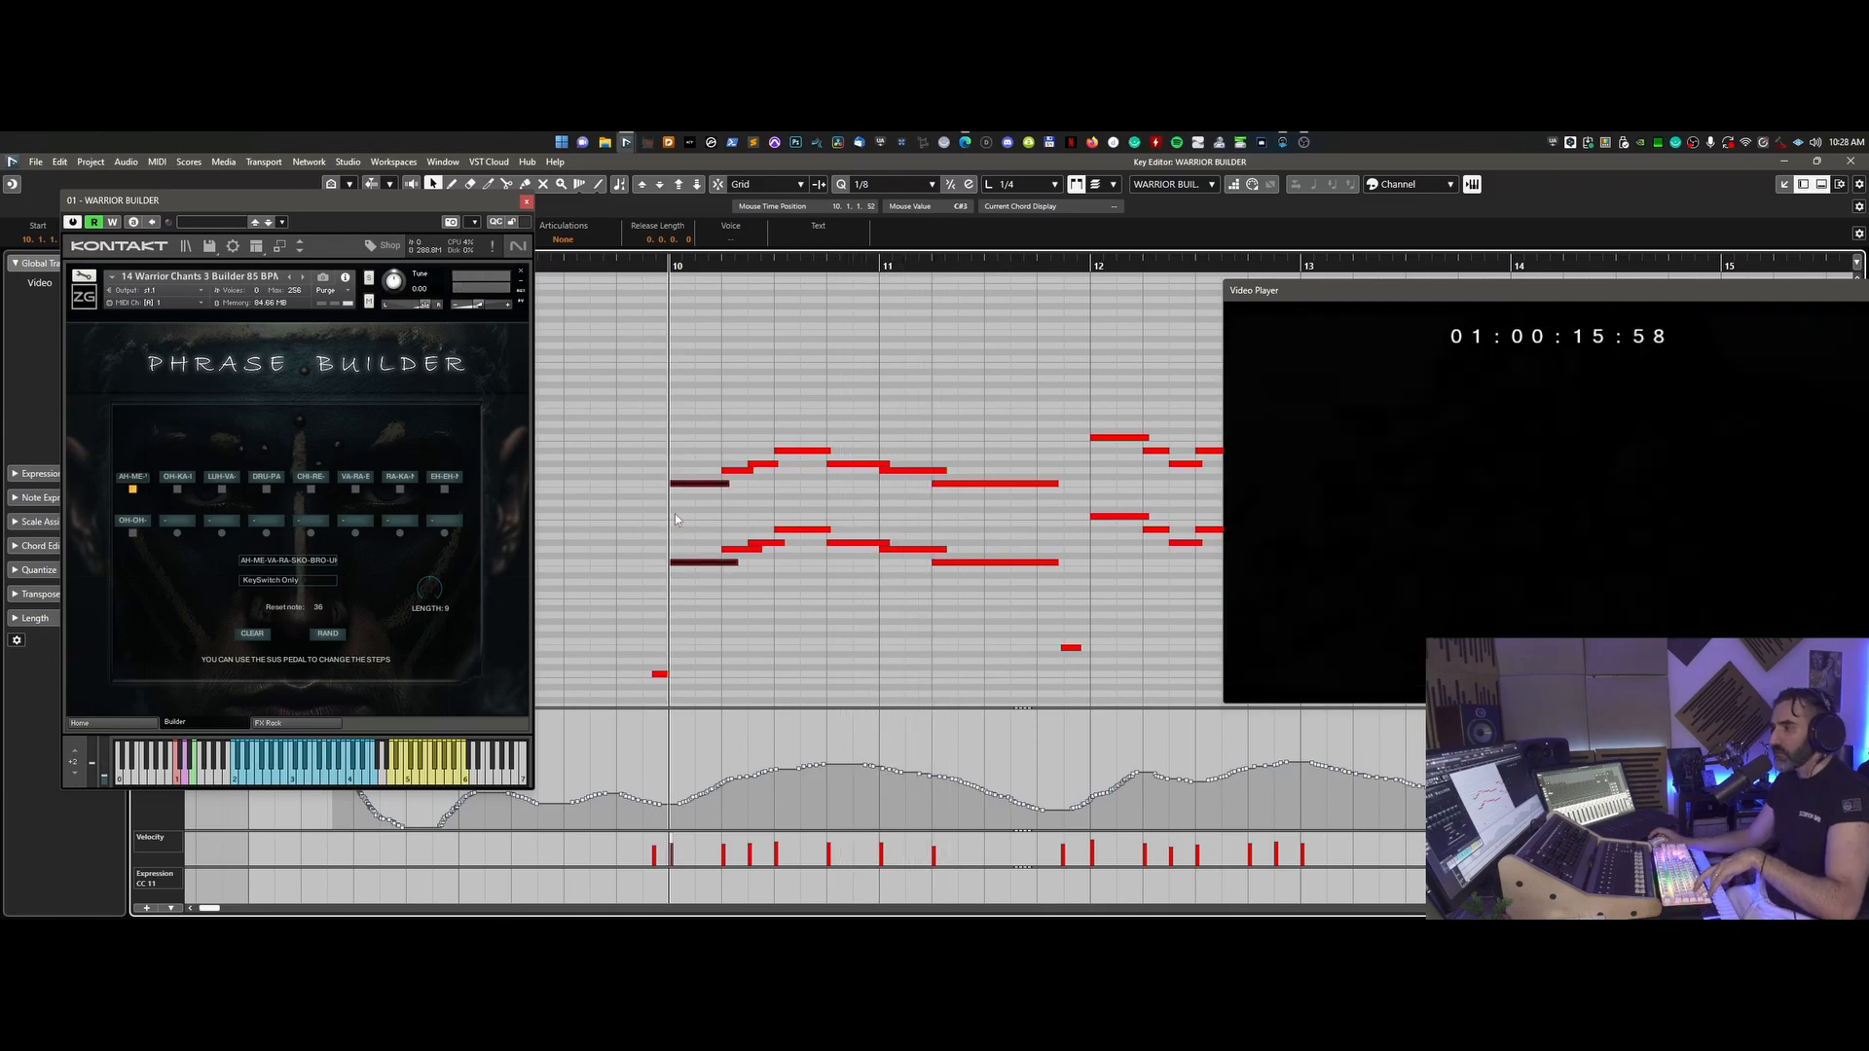
- Delete the second pair of notes in bar 10, lengthen the first pair over the gap, and play the phrase
drag(737, 439, 737, 558)
key(Delete)
drag(723, 430, 761, 561)
click(656, 326)
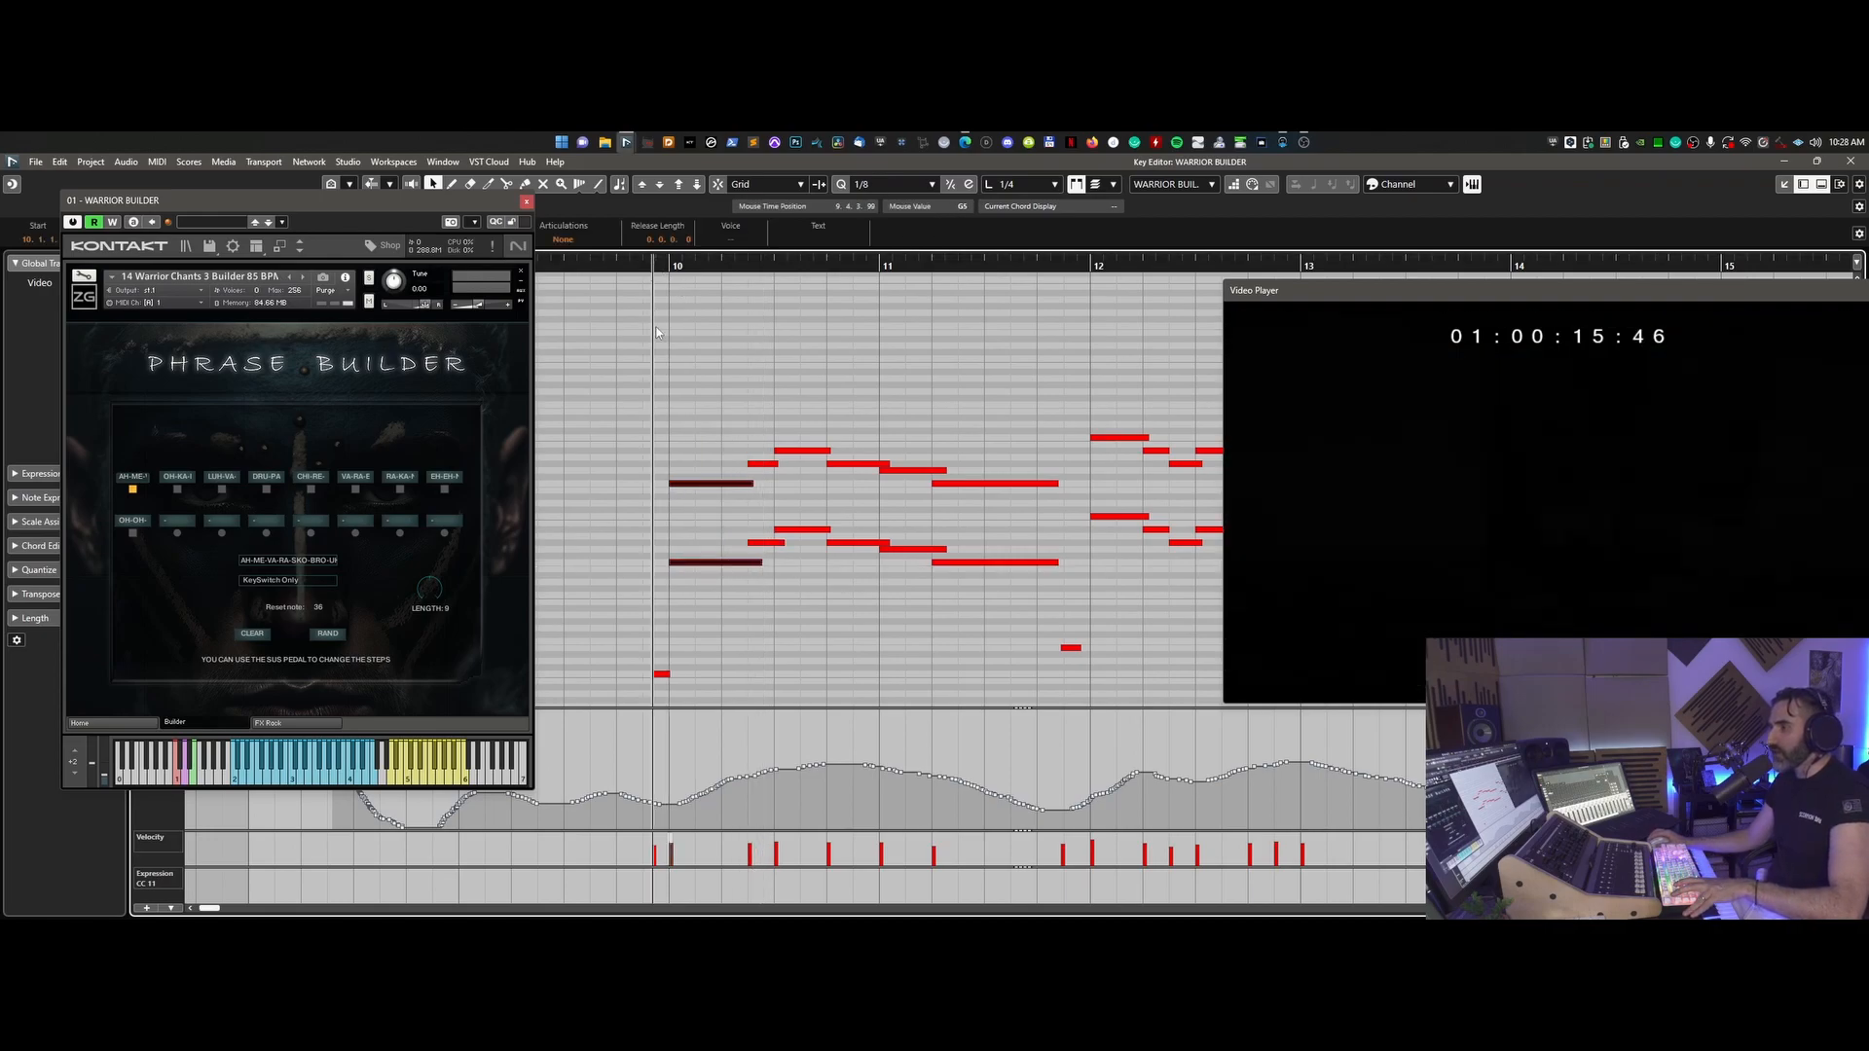
key(space)
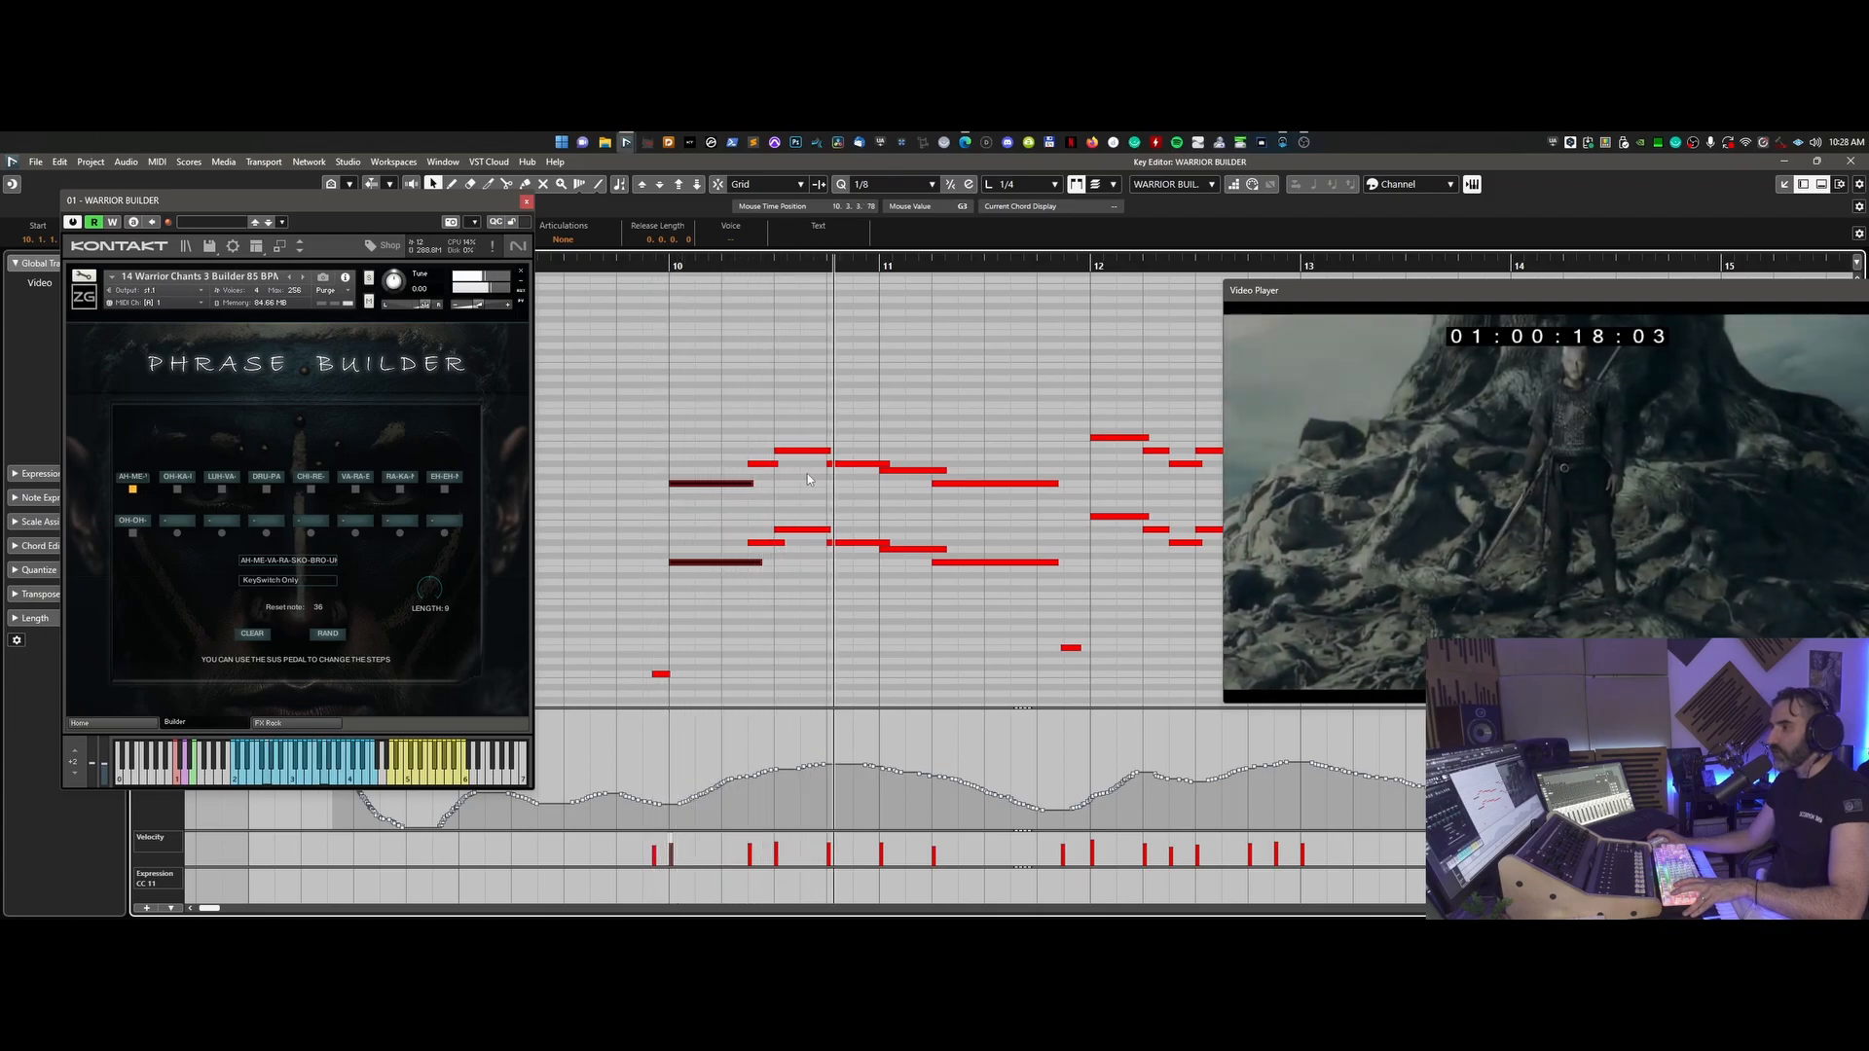
key(space)
- Delete the note pair before beat 3 of bar 10, lengthen the first pair just past beat 3, and replay the phrase
click(667, 374)
drag(765, 558, 768, 456)
key(Delete)
drag(724, 451, 782, 562)
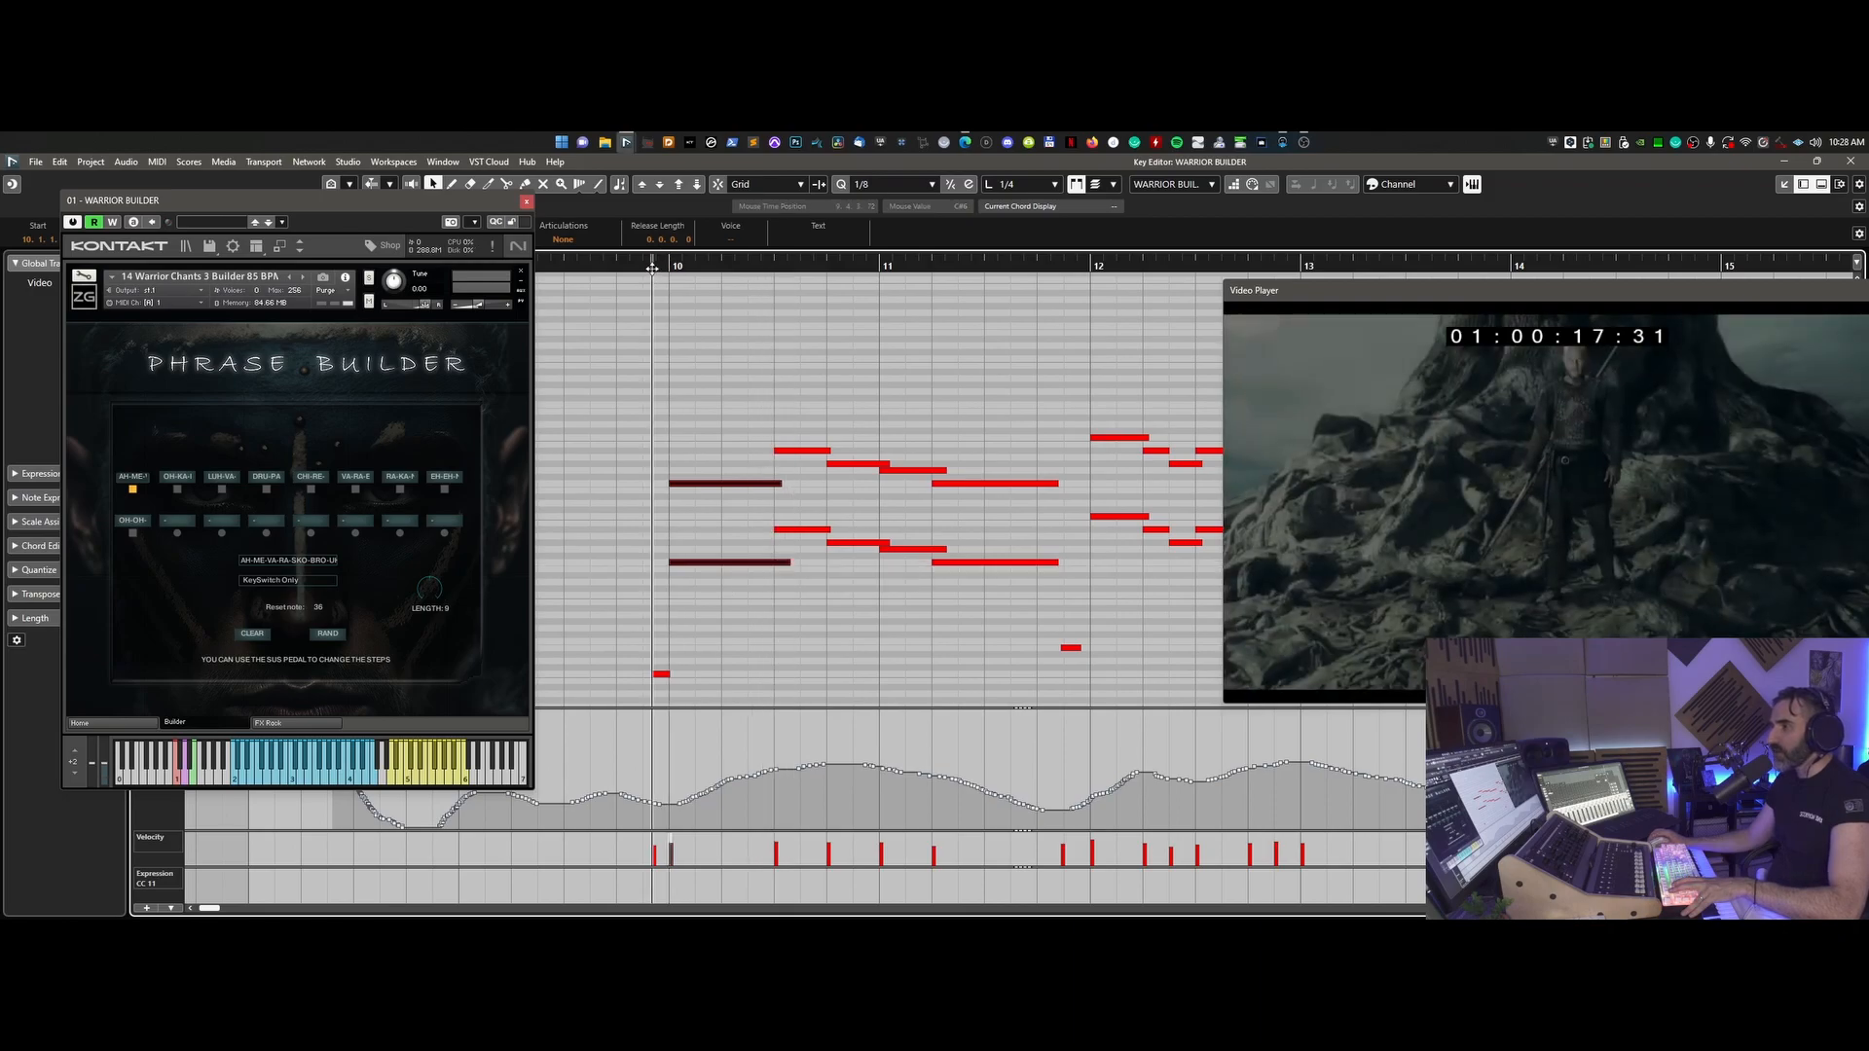
click(653, 261)
key(space)
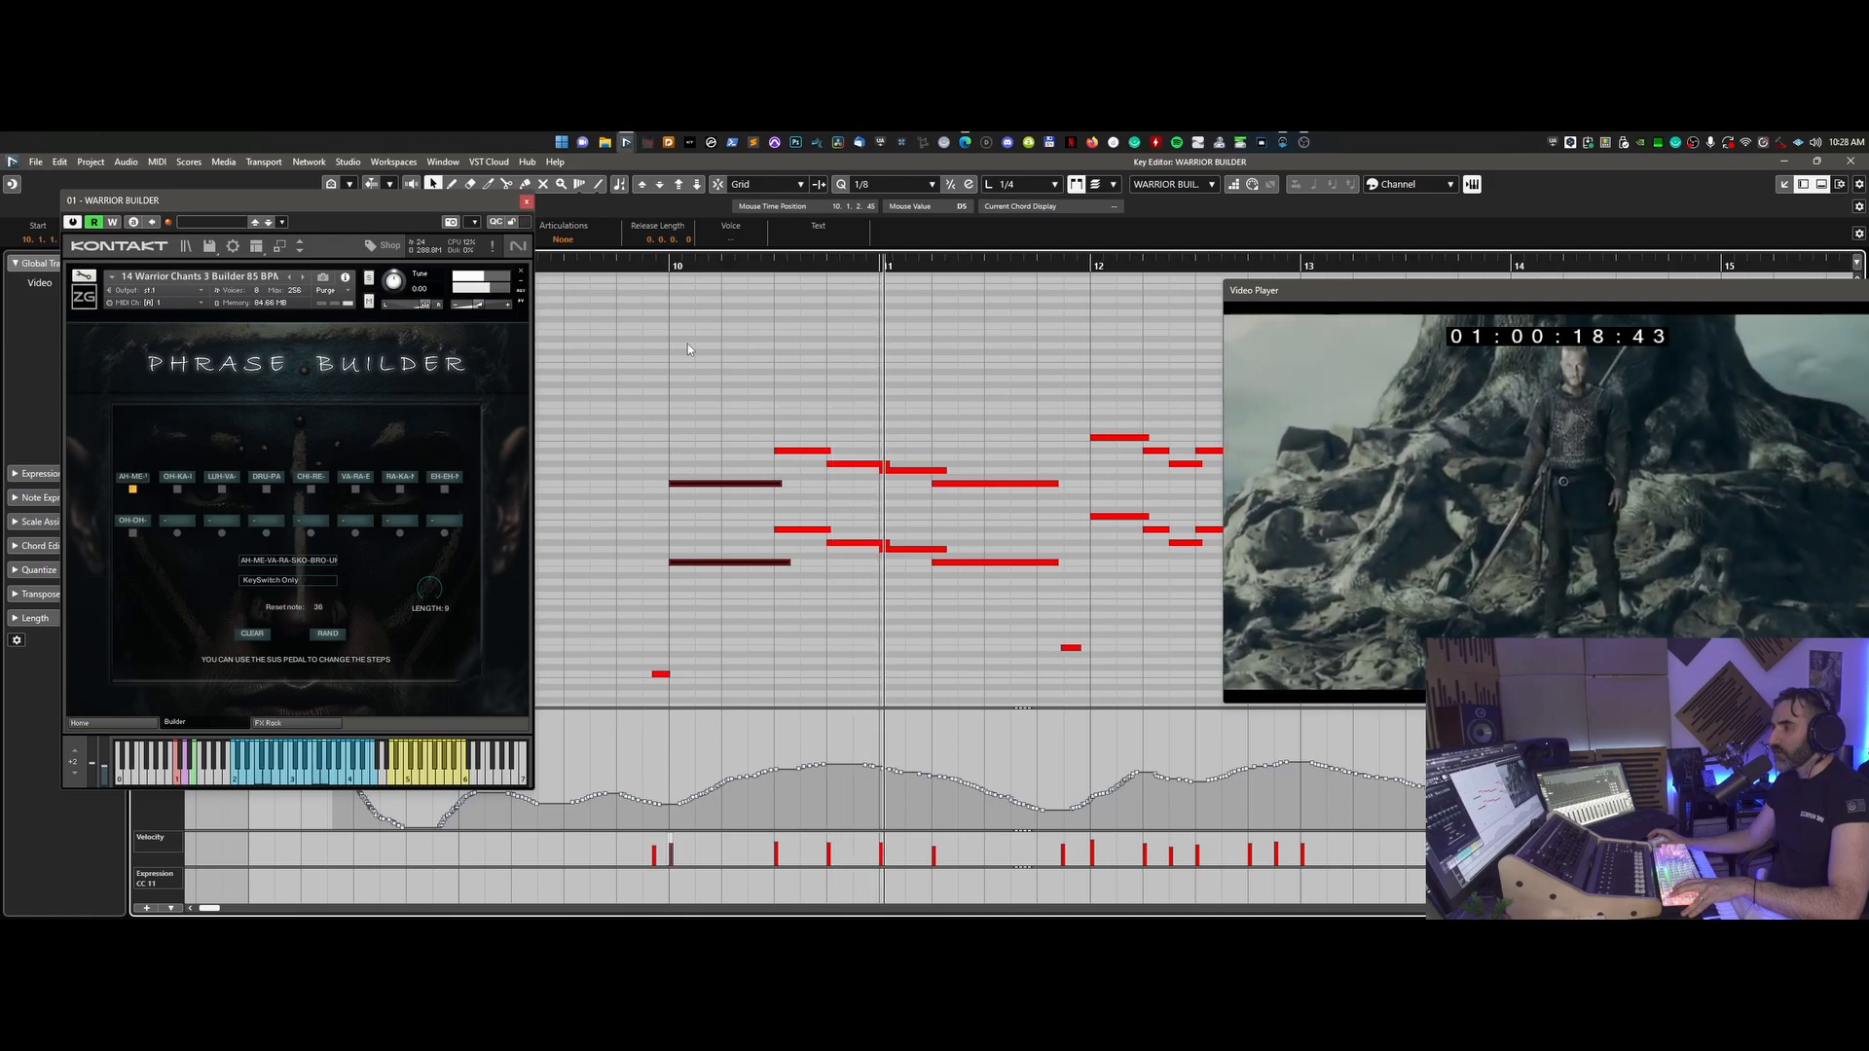
key(space)
- Delete the note pair on beat 3 of bar 10, lengthen the first pair past beat 4, and replay the phrase
drag(803, 429, 848, 563)
key(Delete)
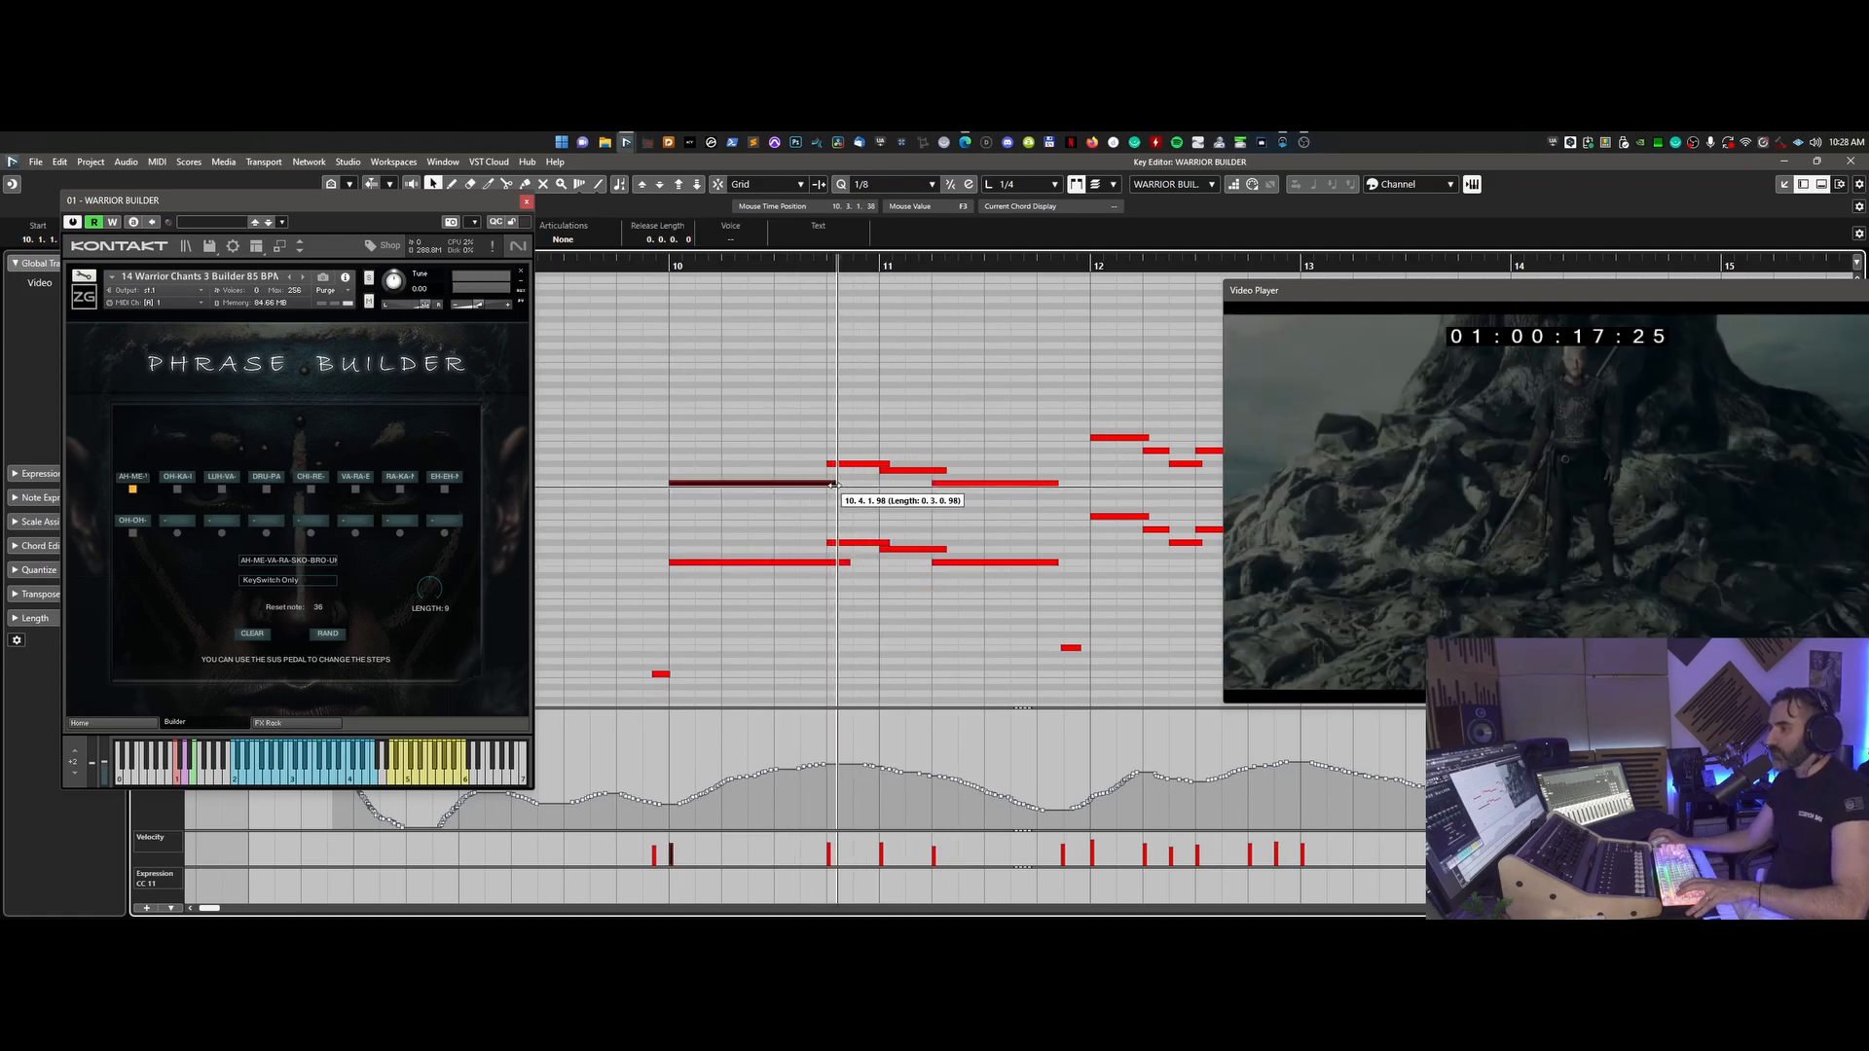
drag(780, 483, 840, 483)
click(652, 264)
key(space)
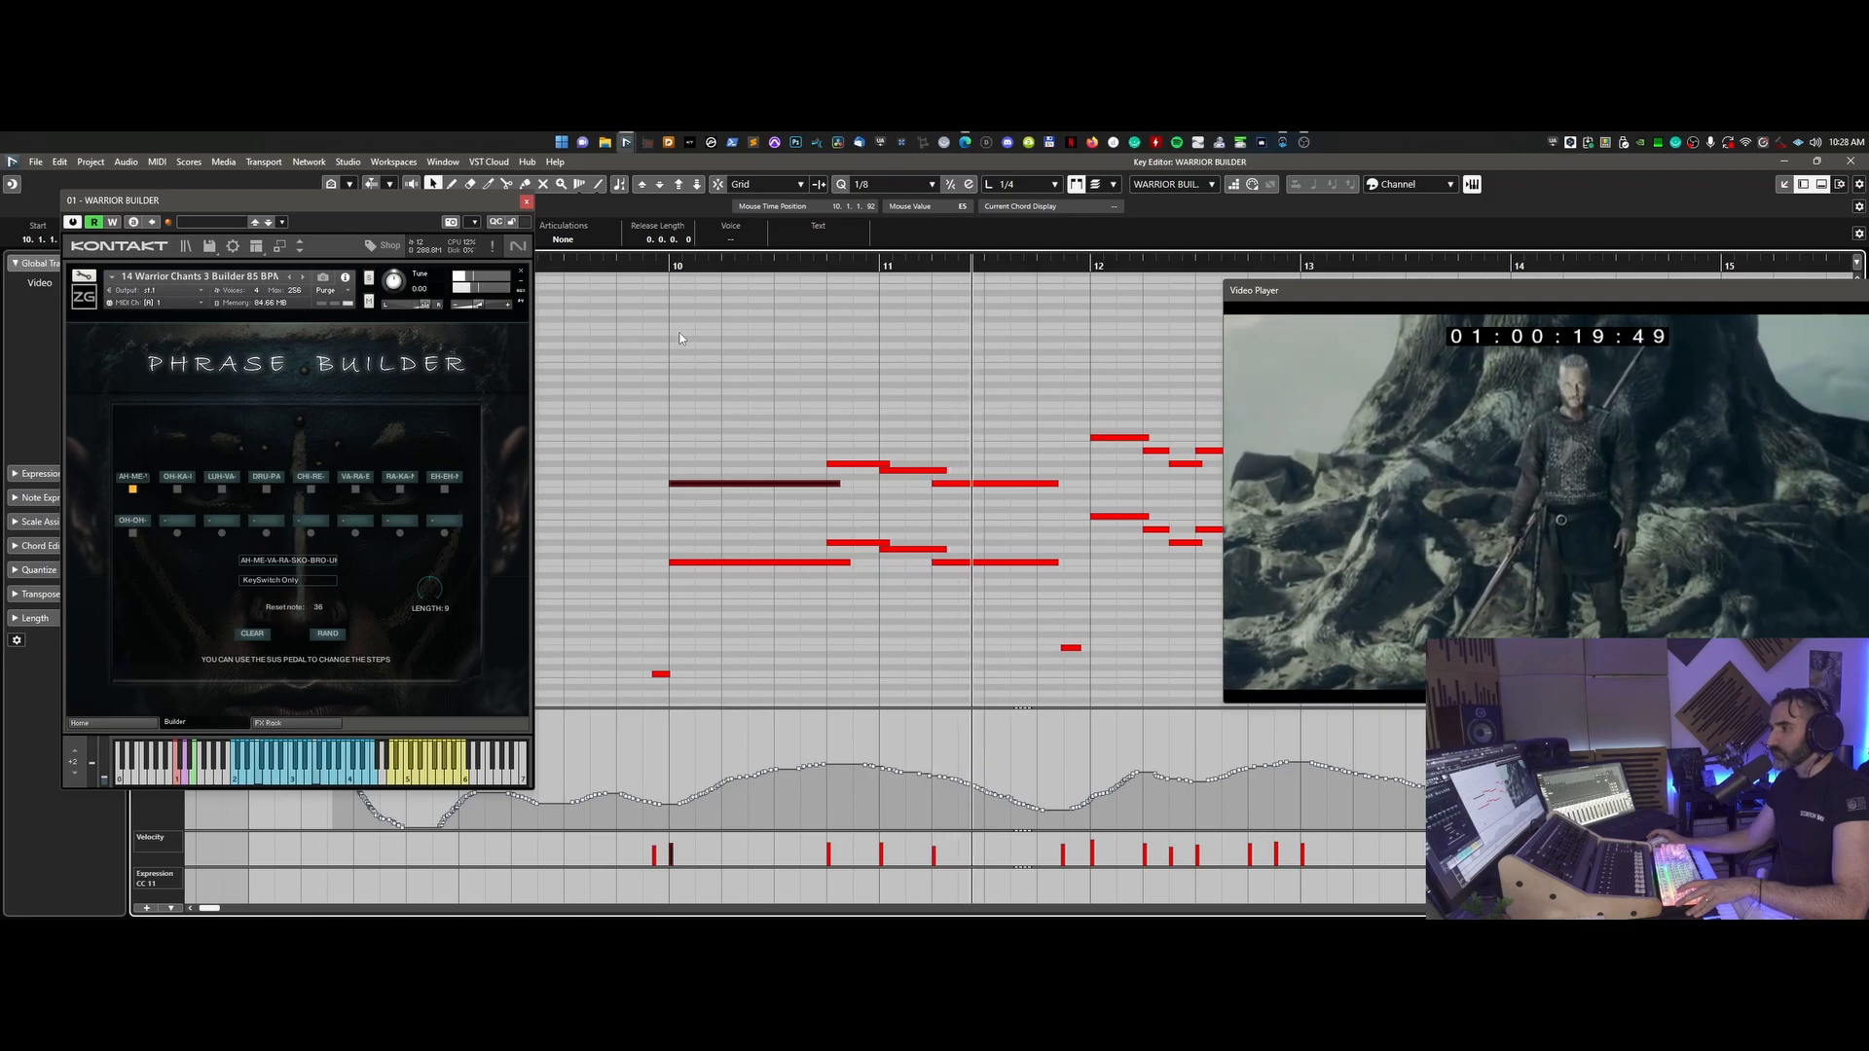
key(space)
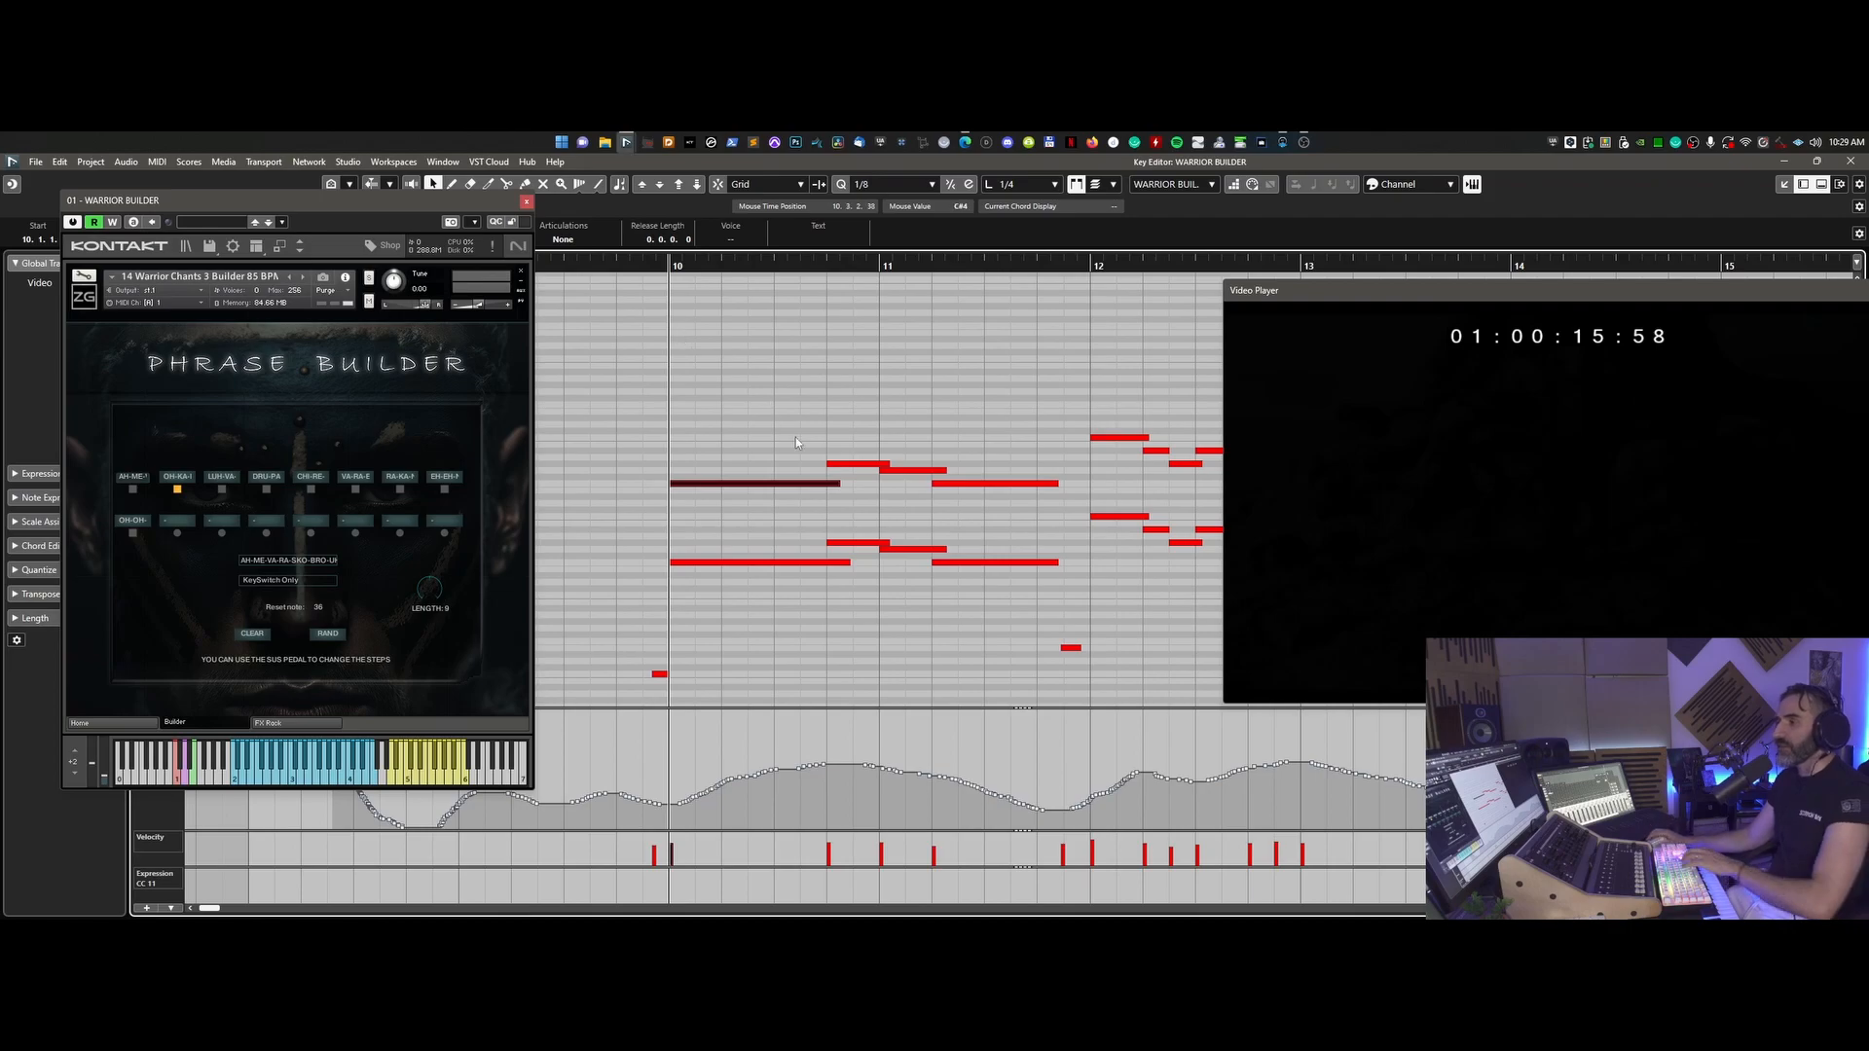
- Delete the note pair on beat 4 of bar 10, lengthen the first pair past bar 11, and reset playback before bar 10
drag(844, 443, 904, 565)
key(Delete)
click(651, 262)
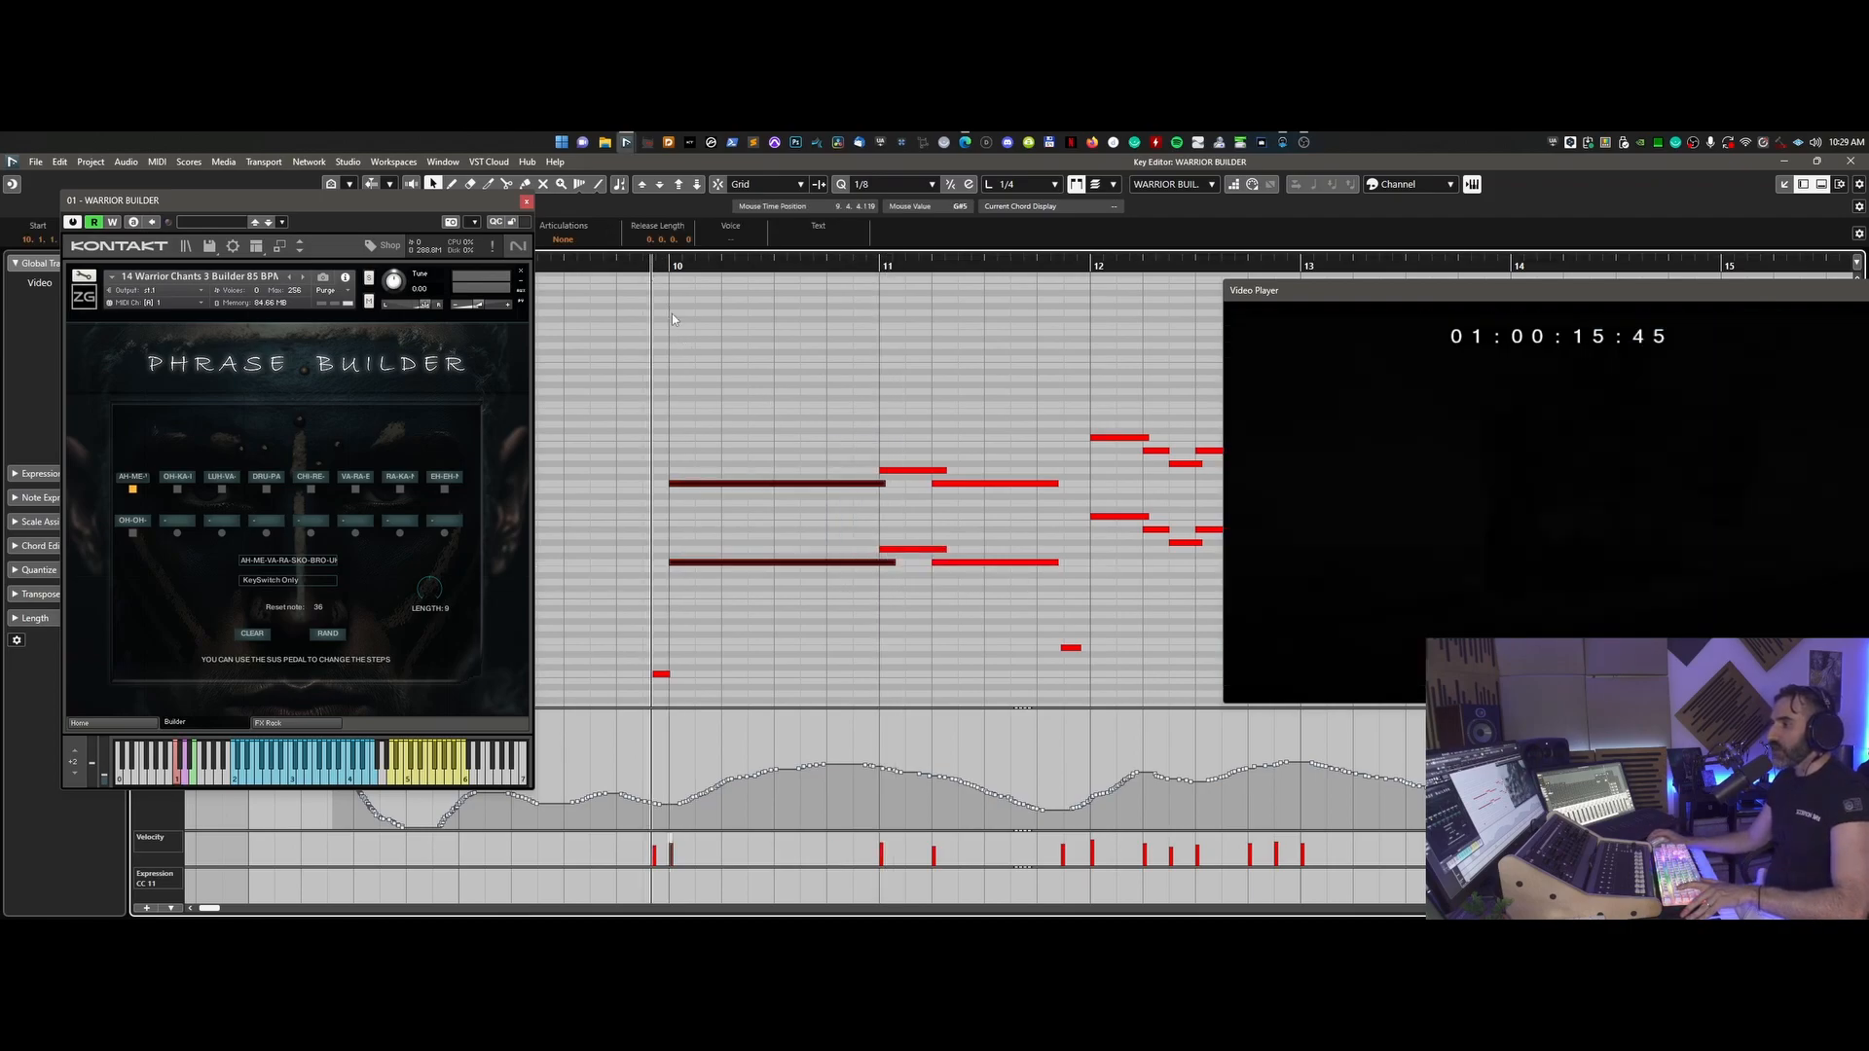
- Play the phrase with its lengthened first note pair, and undo the note deletions and length changes made in bar 10
key(space)
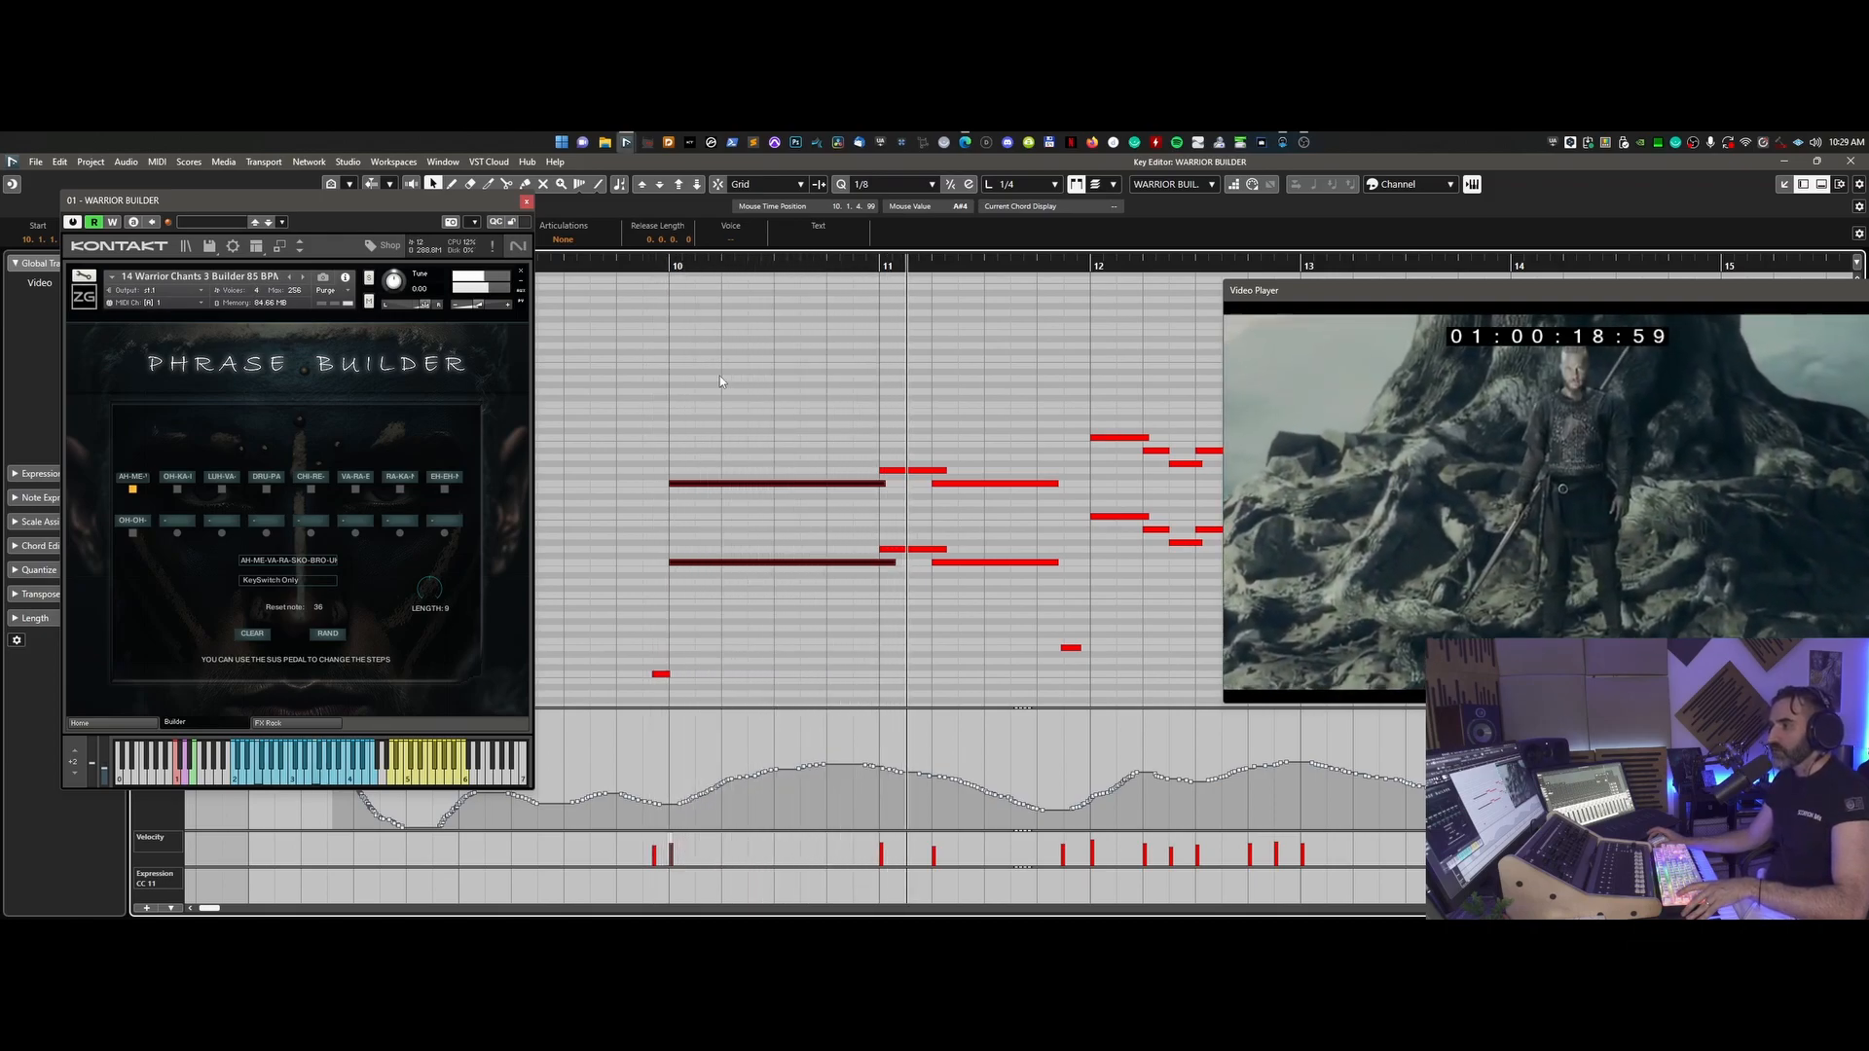
key(space)
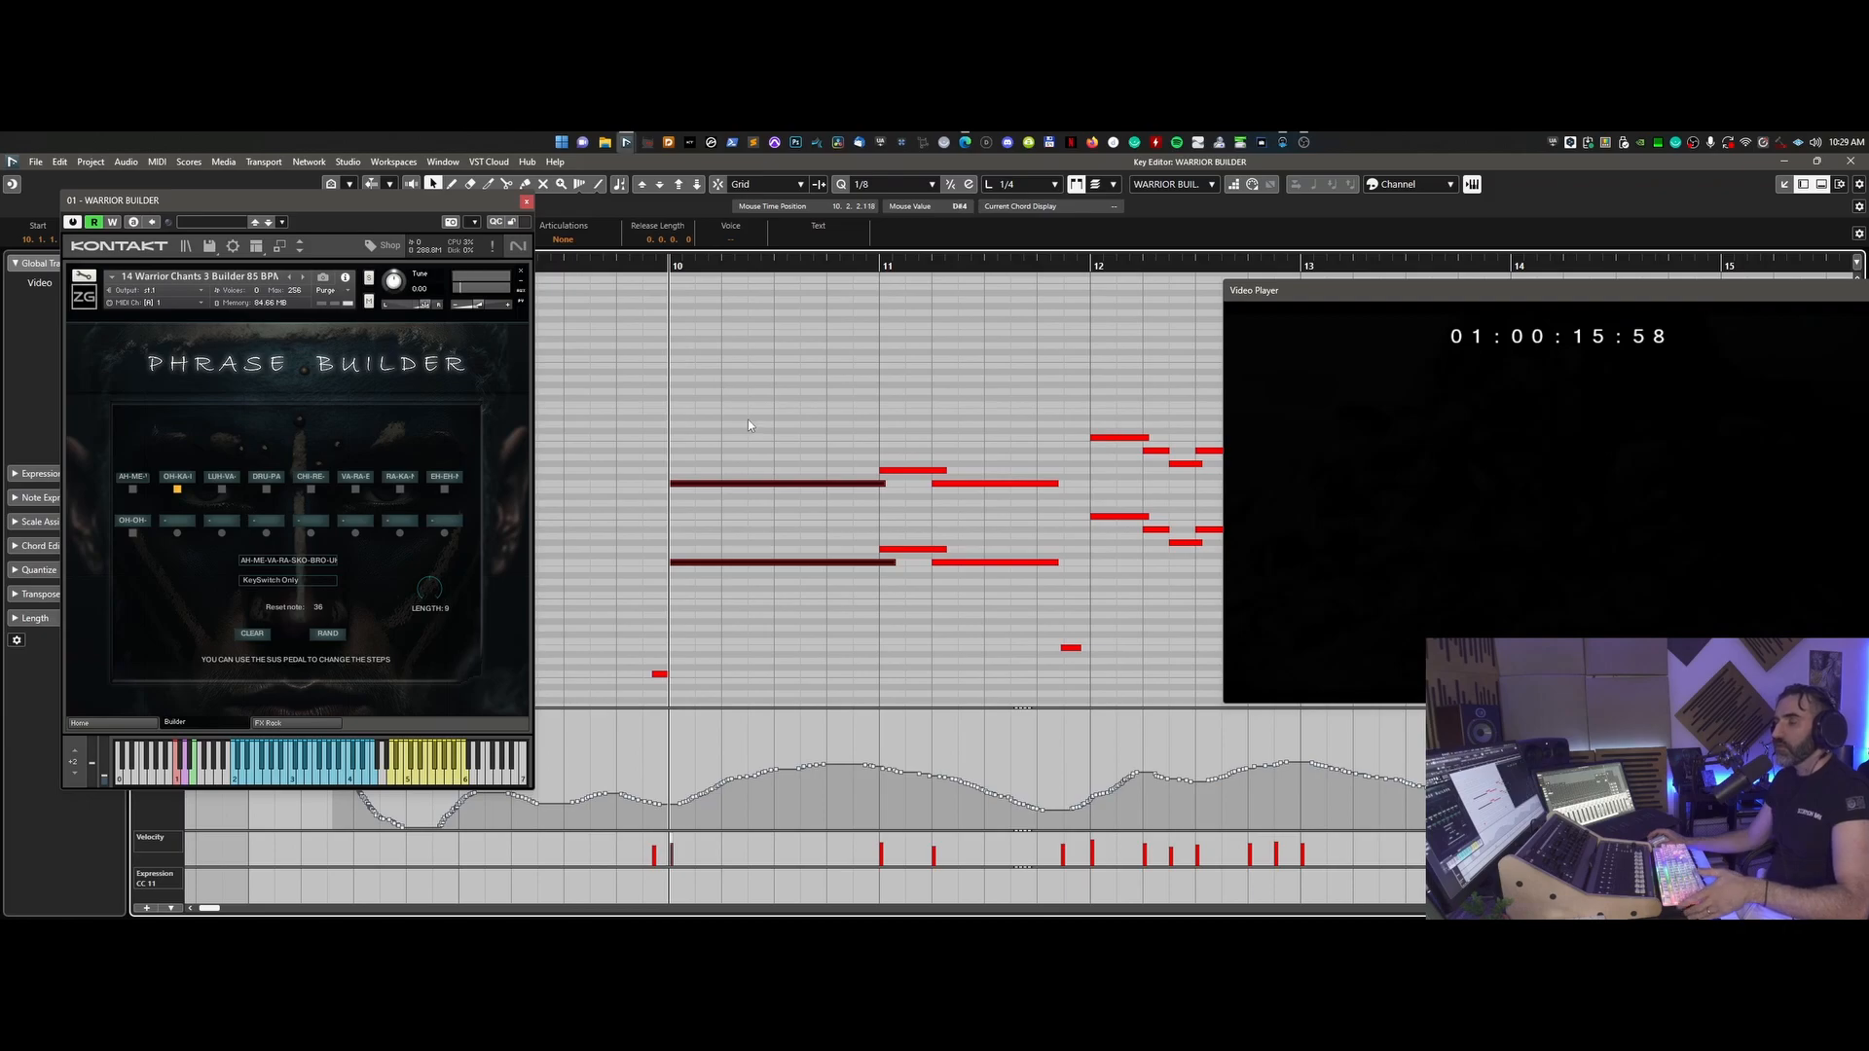
key(ctrl+z)
key(ctrl+z)
key(ctrl+z)
key(ctrl+z)
key(ctrl+z)
key(ctrl+z)
key(ctrl+z)
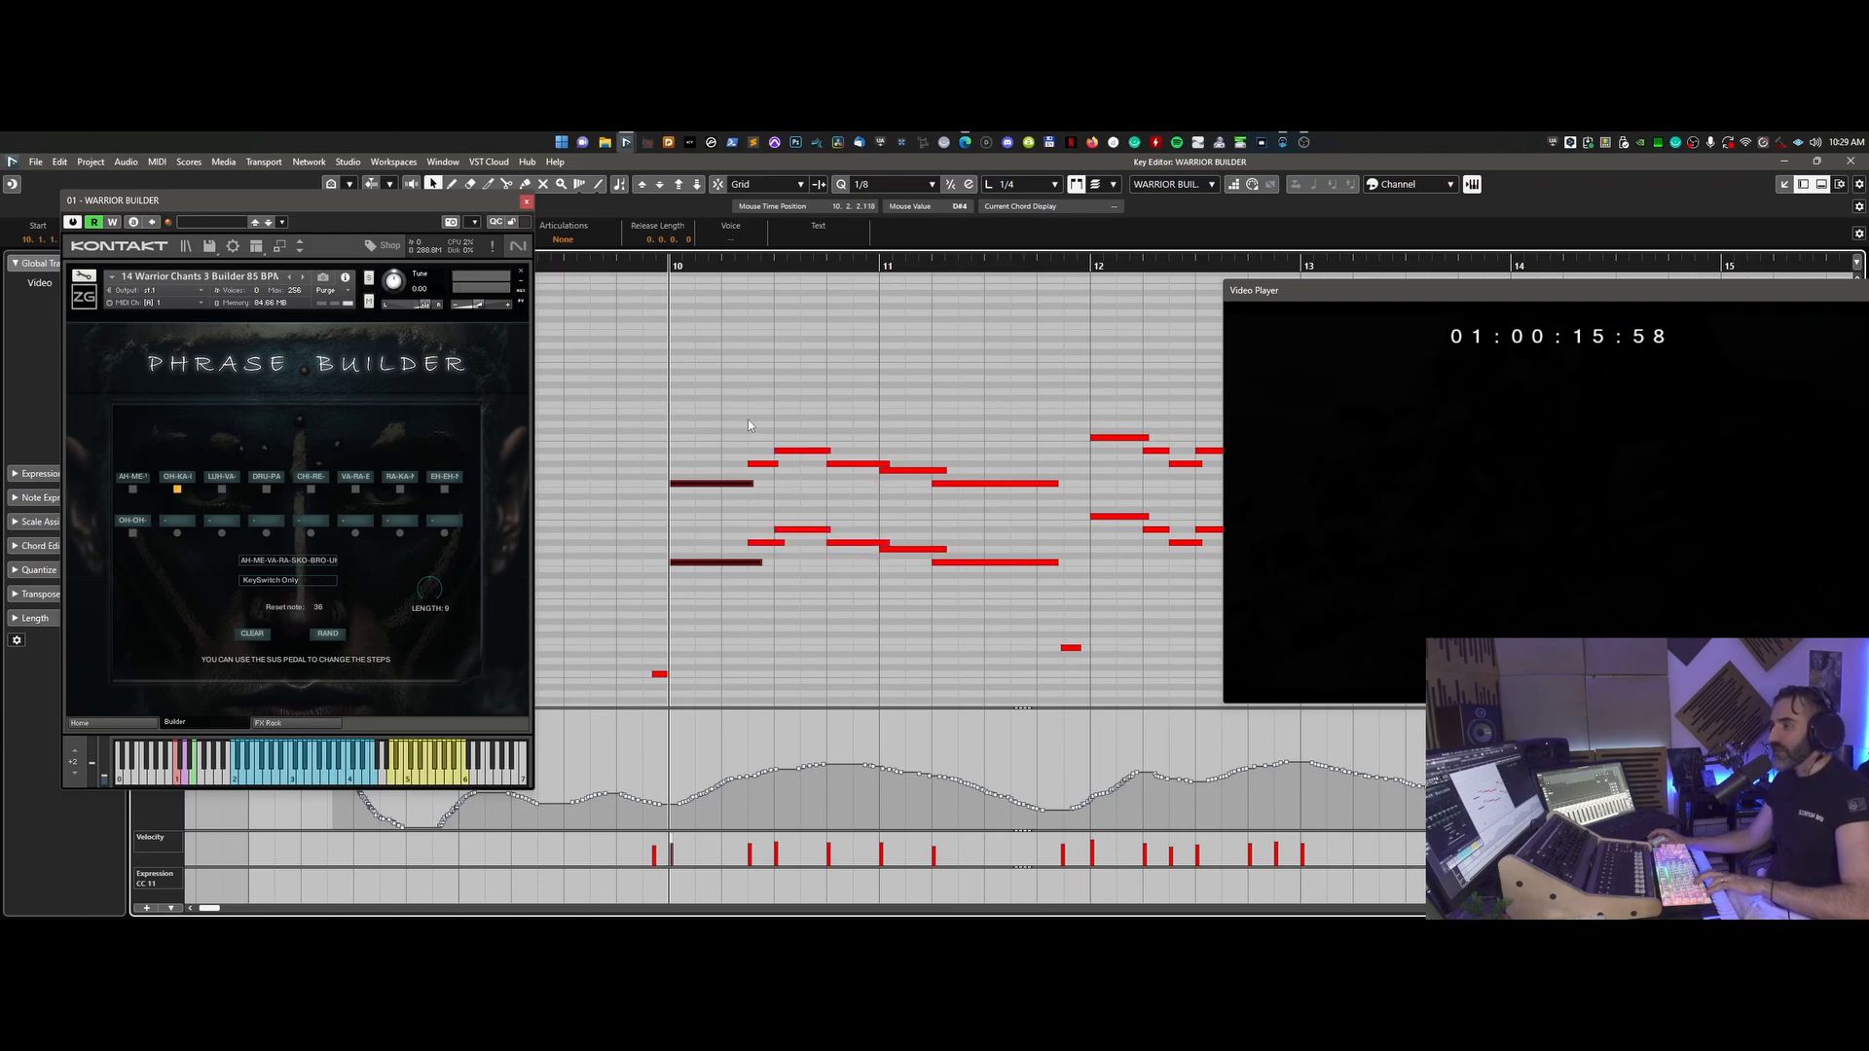
key(ctrl+z)
key(ctrl+z)
key(ctrl+z)
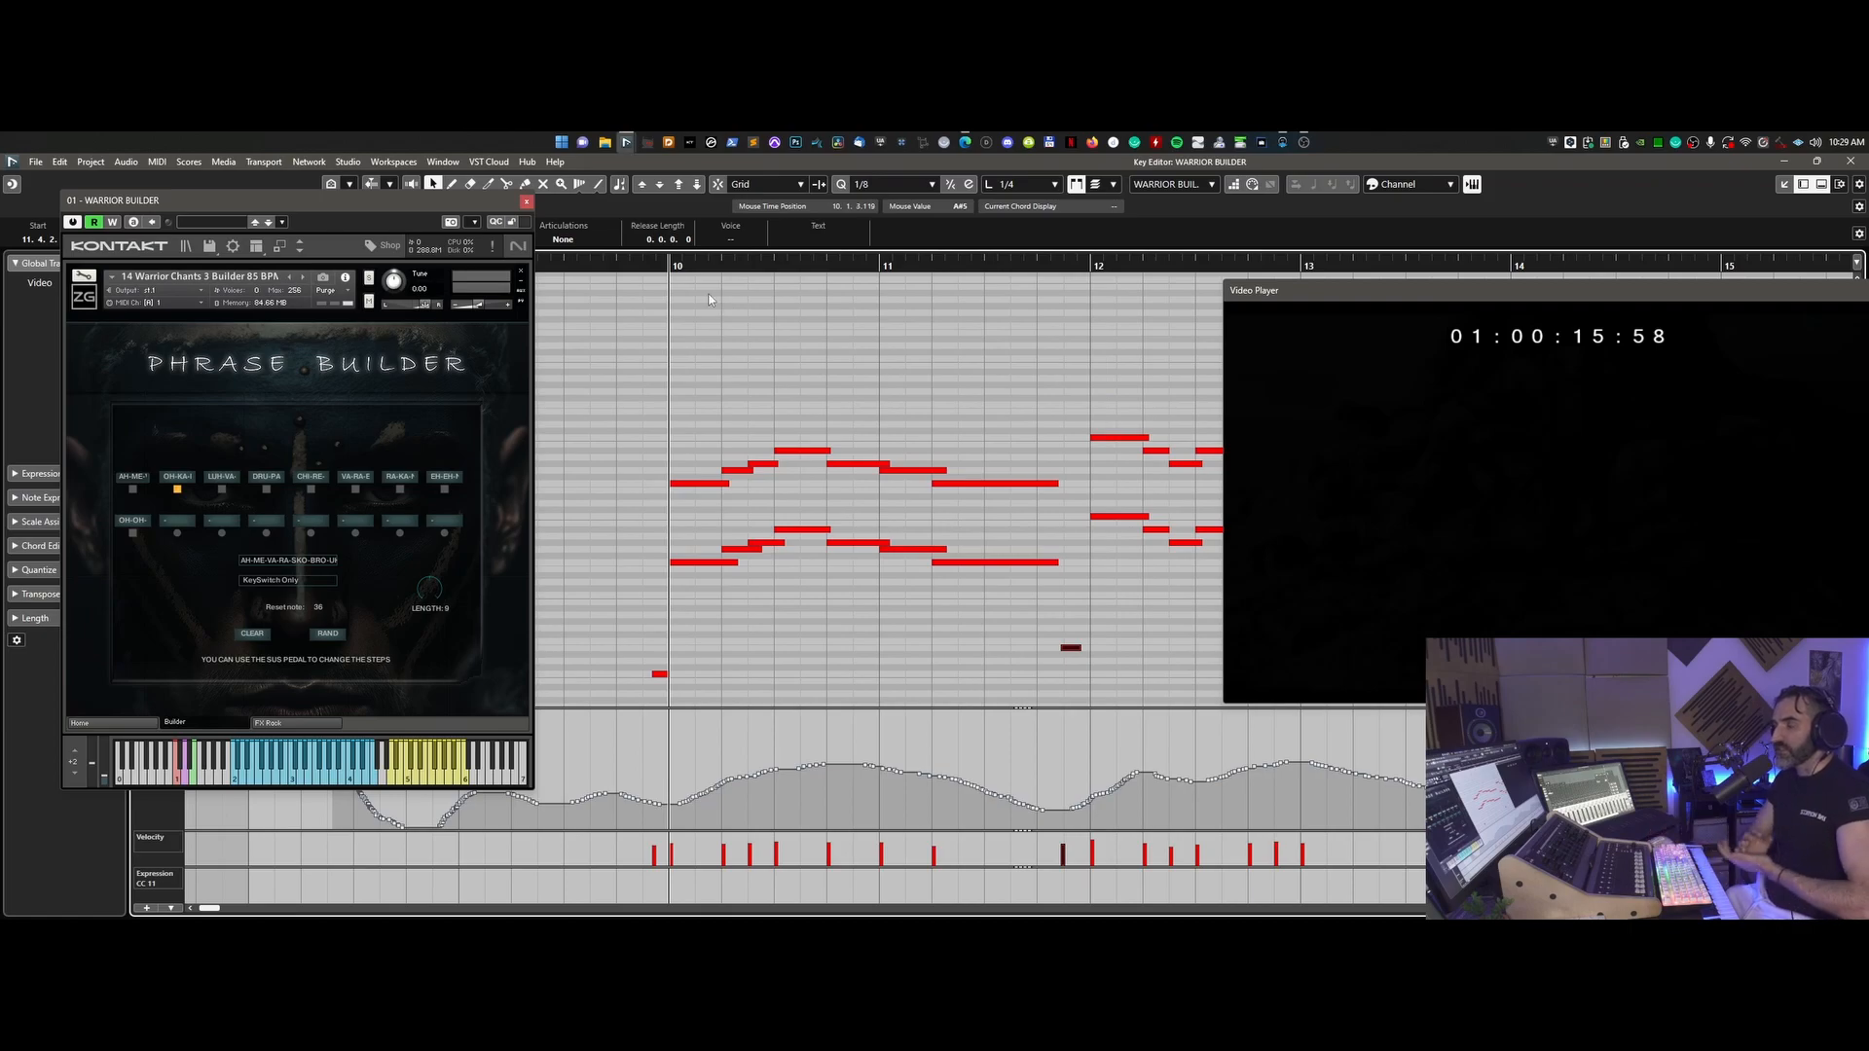
- Play from before bar 10, delete the third note pair of the bar, and lengthen the second pair just past beat 3
click(638, 265)
key(space)
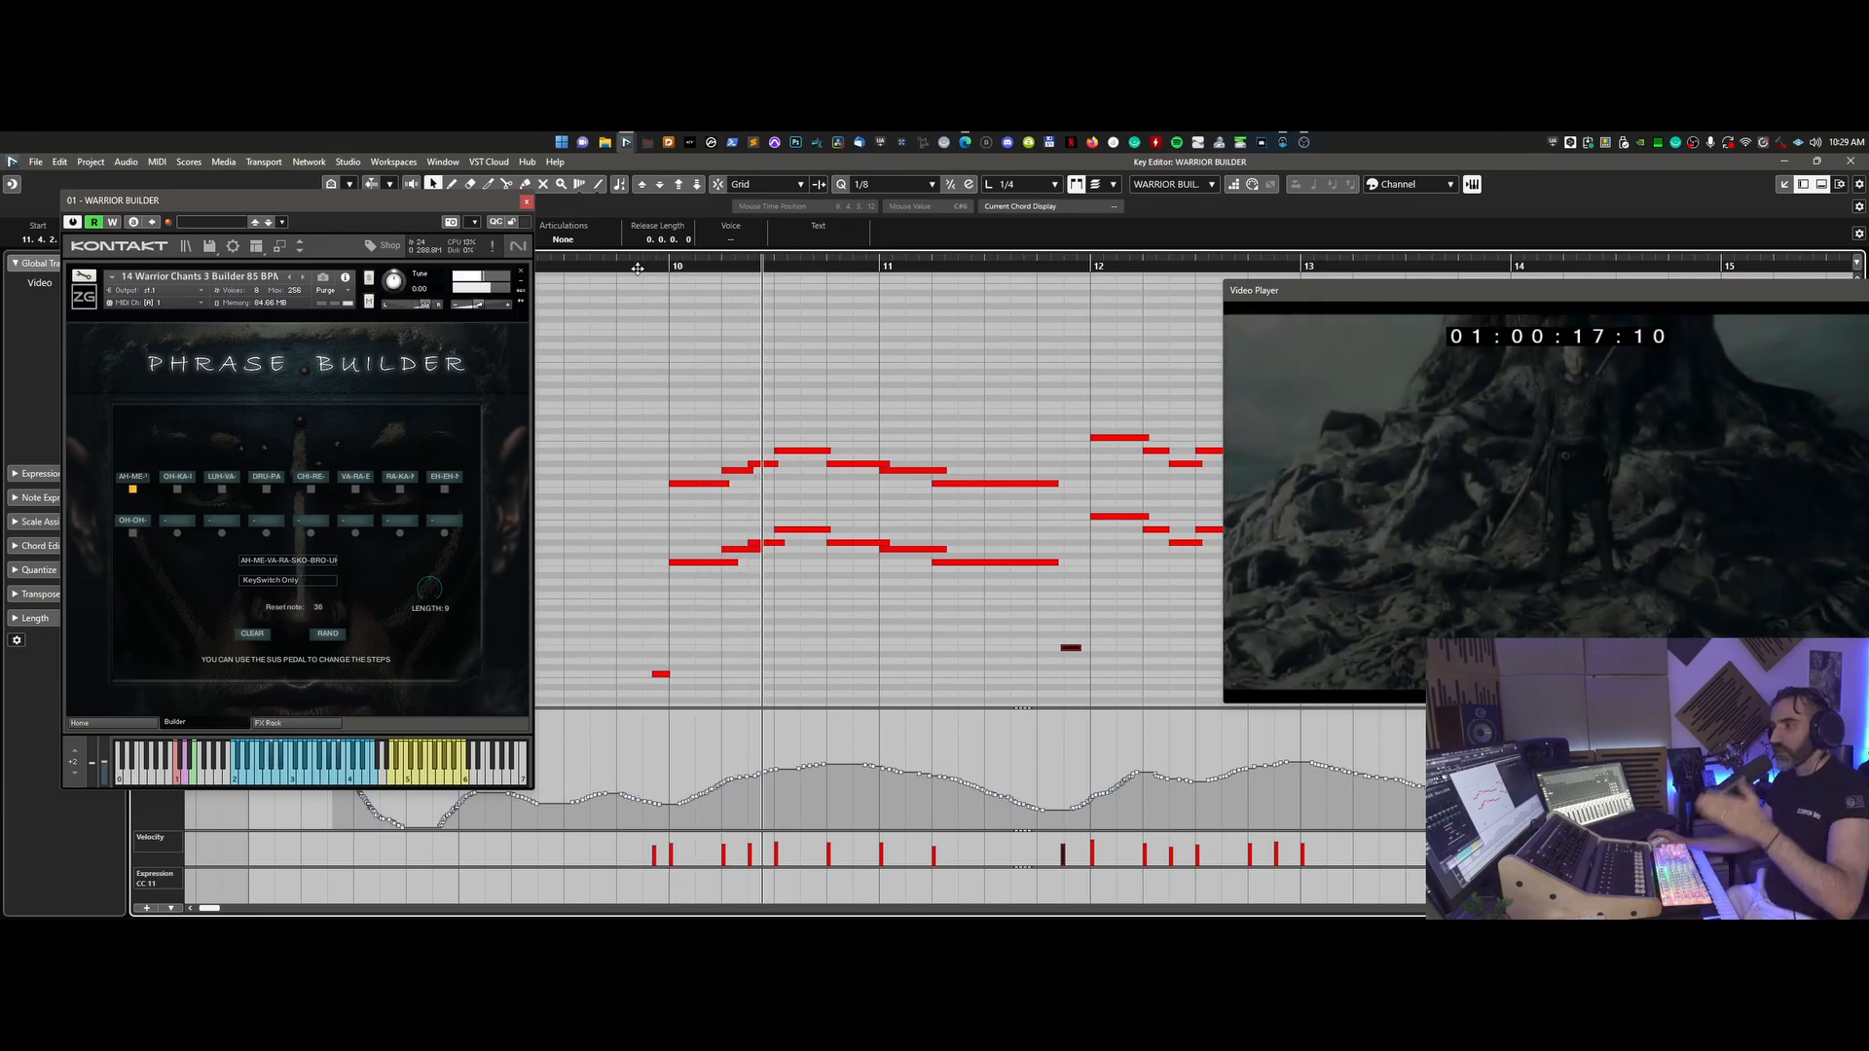
drag(756, 437, 767, 543)
key(Delete)
drag(754, 441, 751, 544)
drag(751, 420, 789, 551)
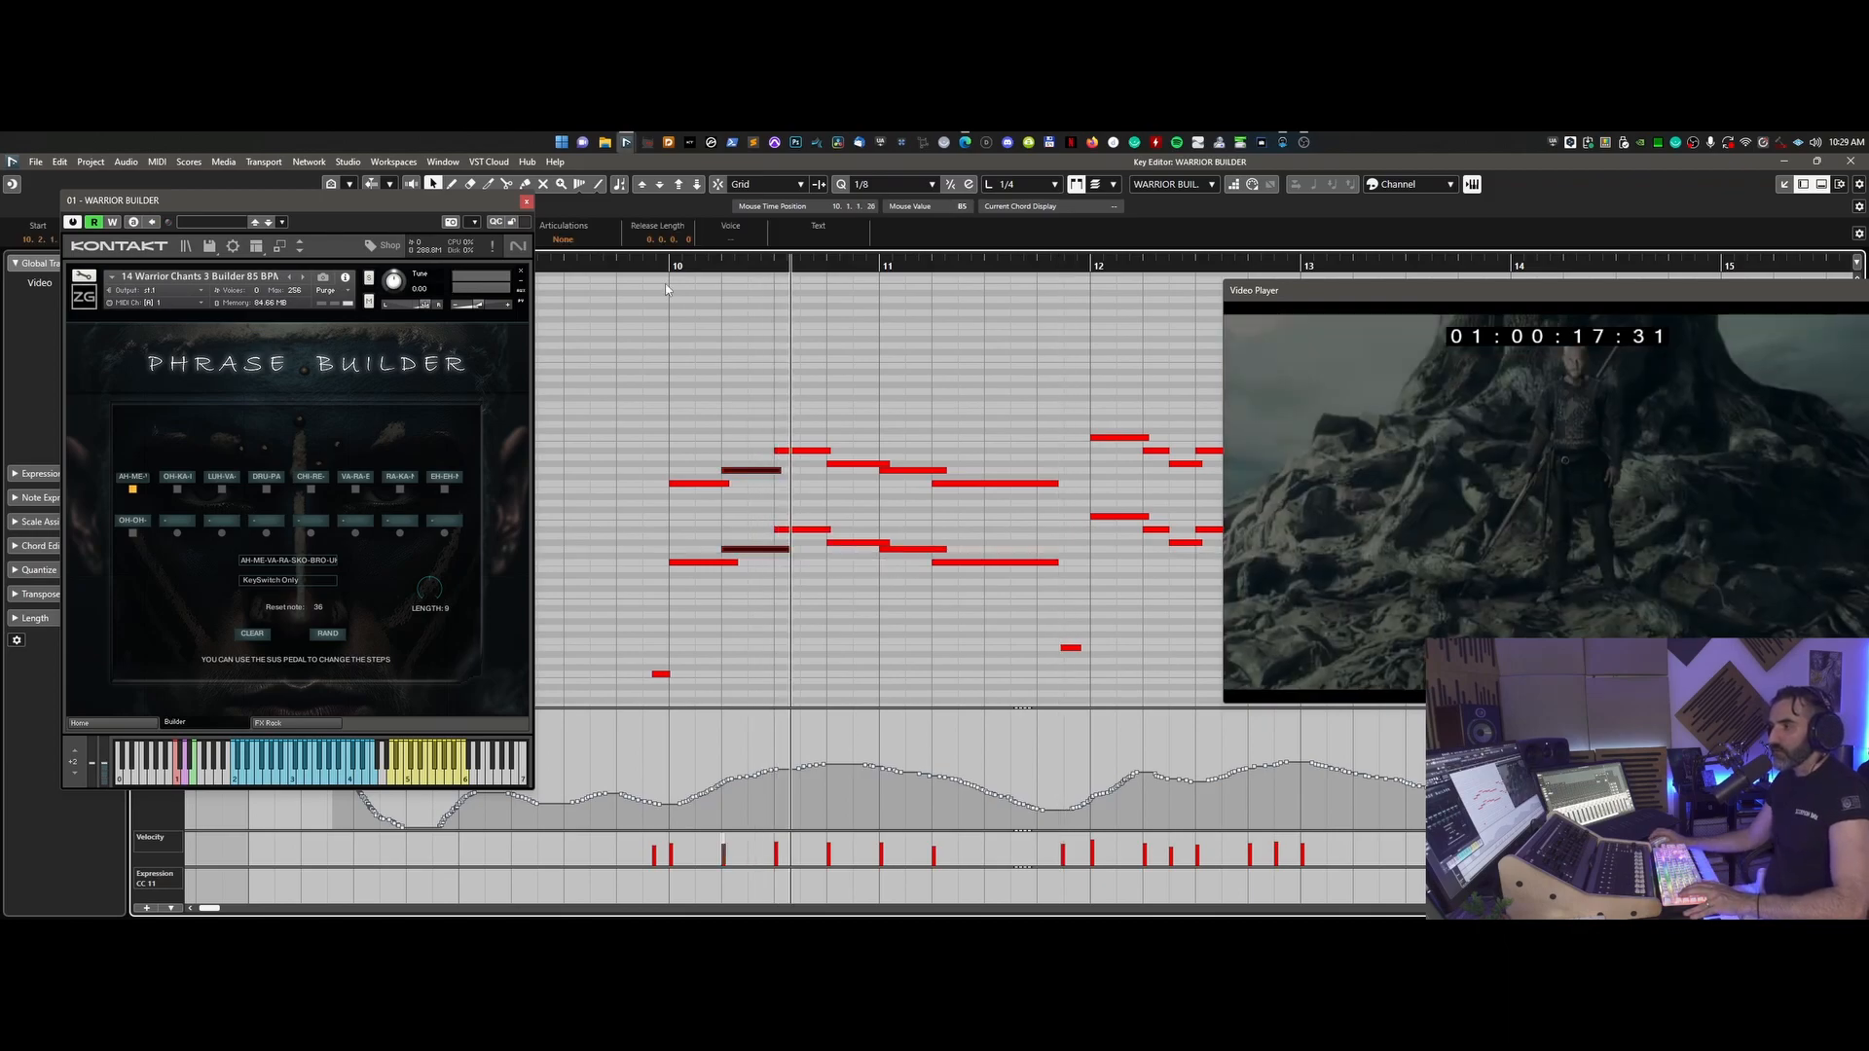
- Replay the phrase from before bar 10, and undo the third pair's deletion and the second pair's lengthening
click(650, 265)
key(space)
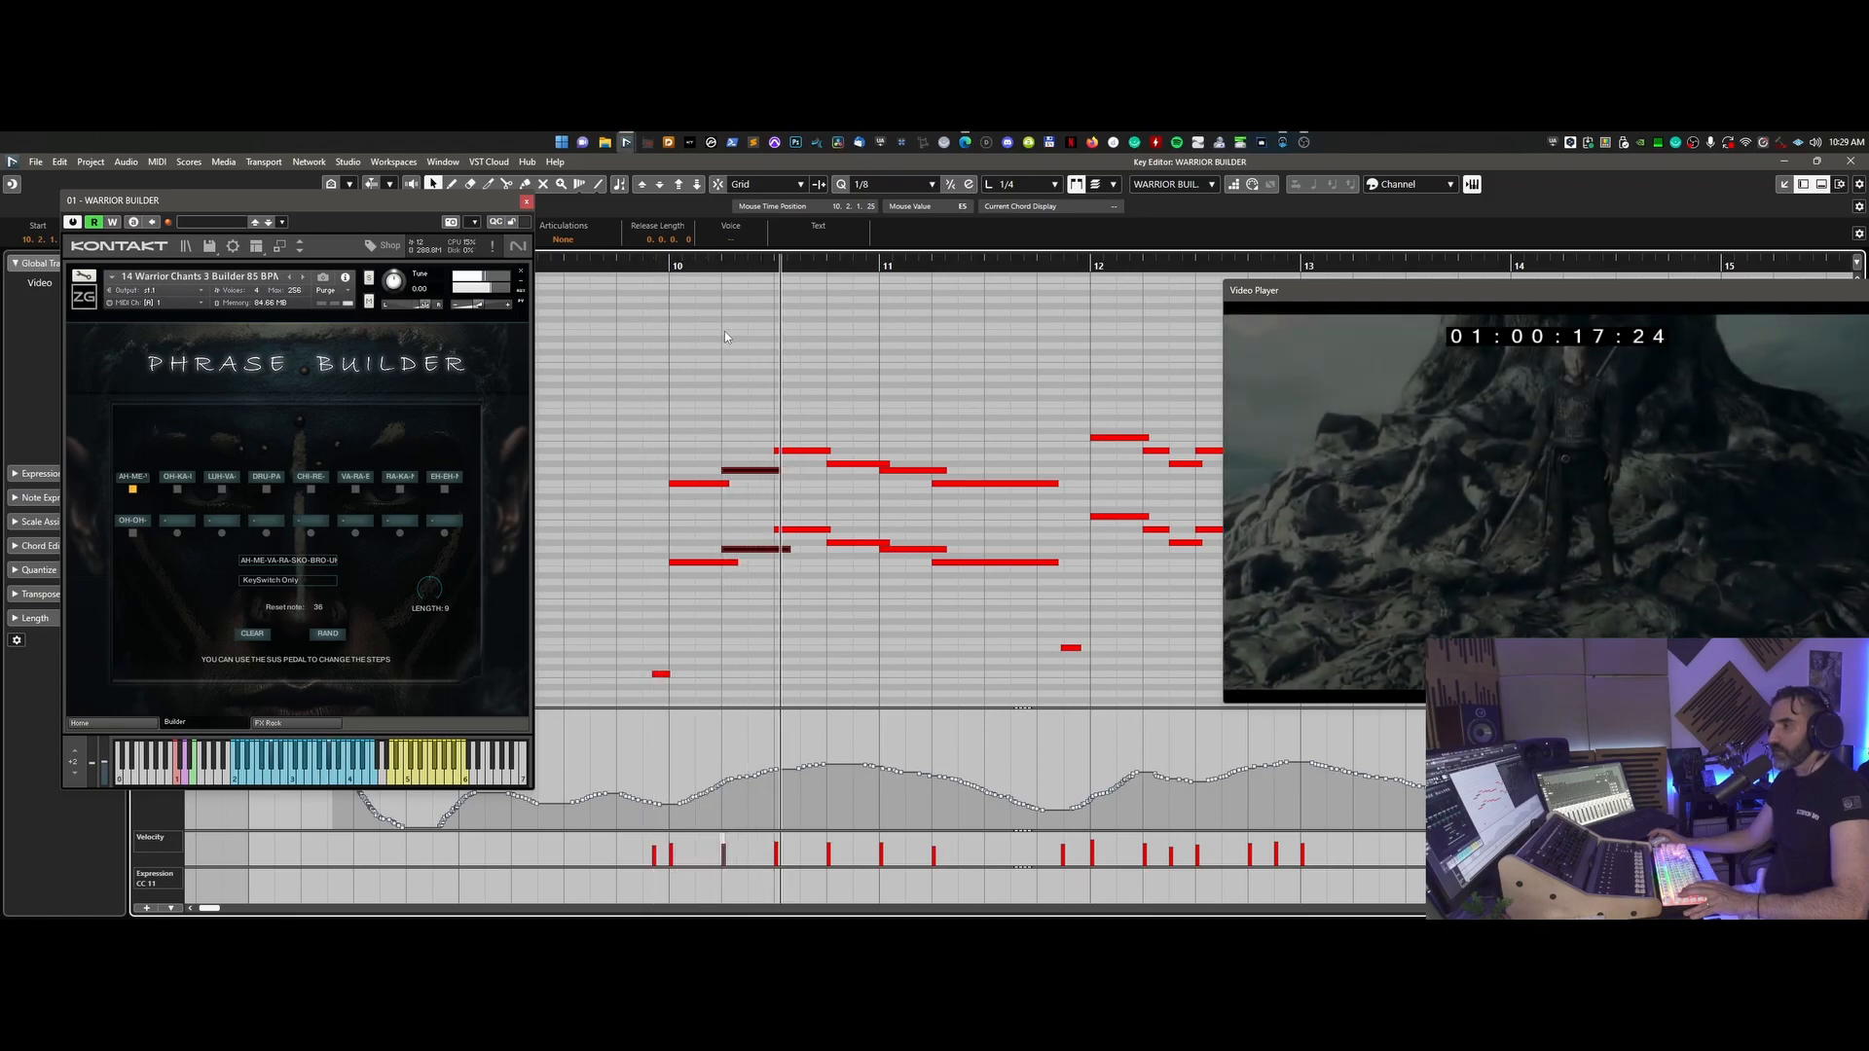
key(space)
key(ctrl+z)
key(ctrl+z)
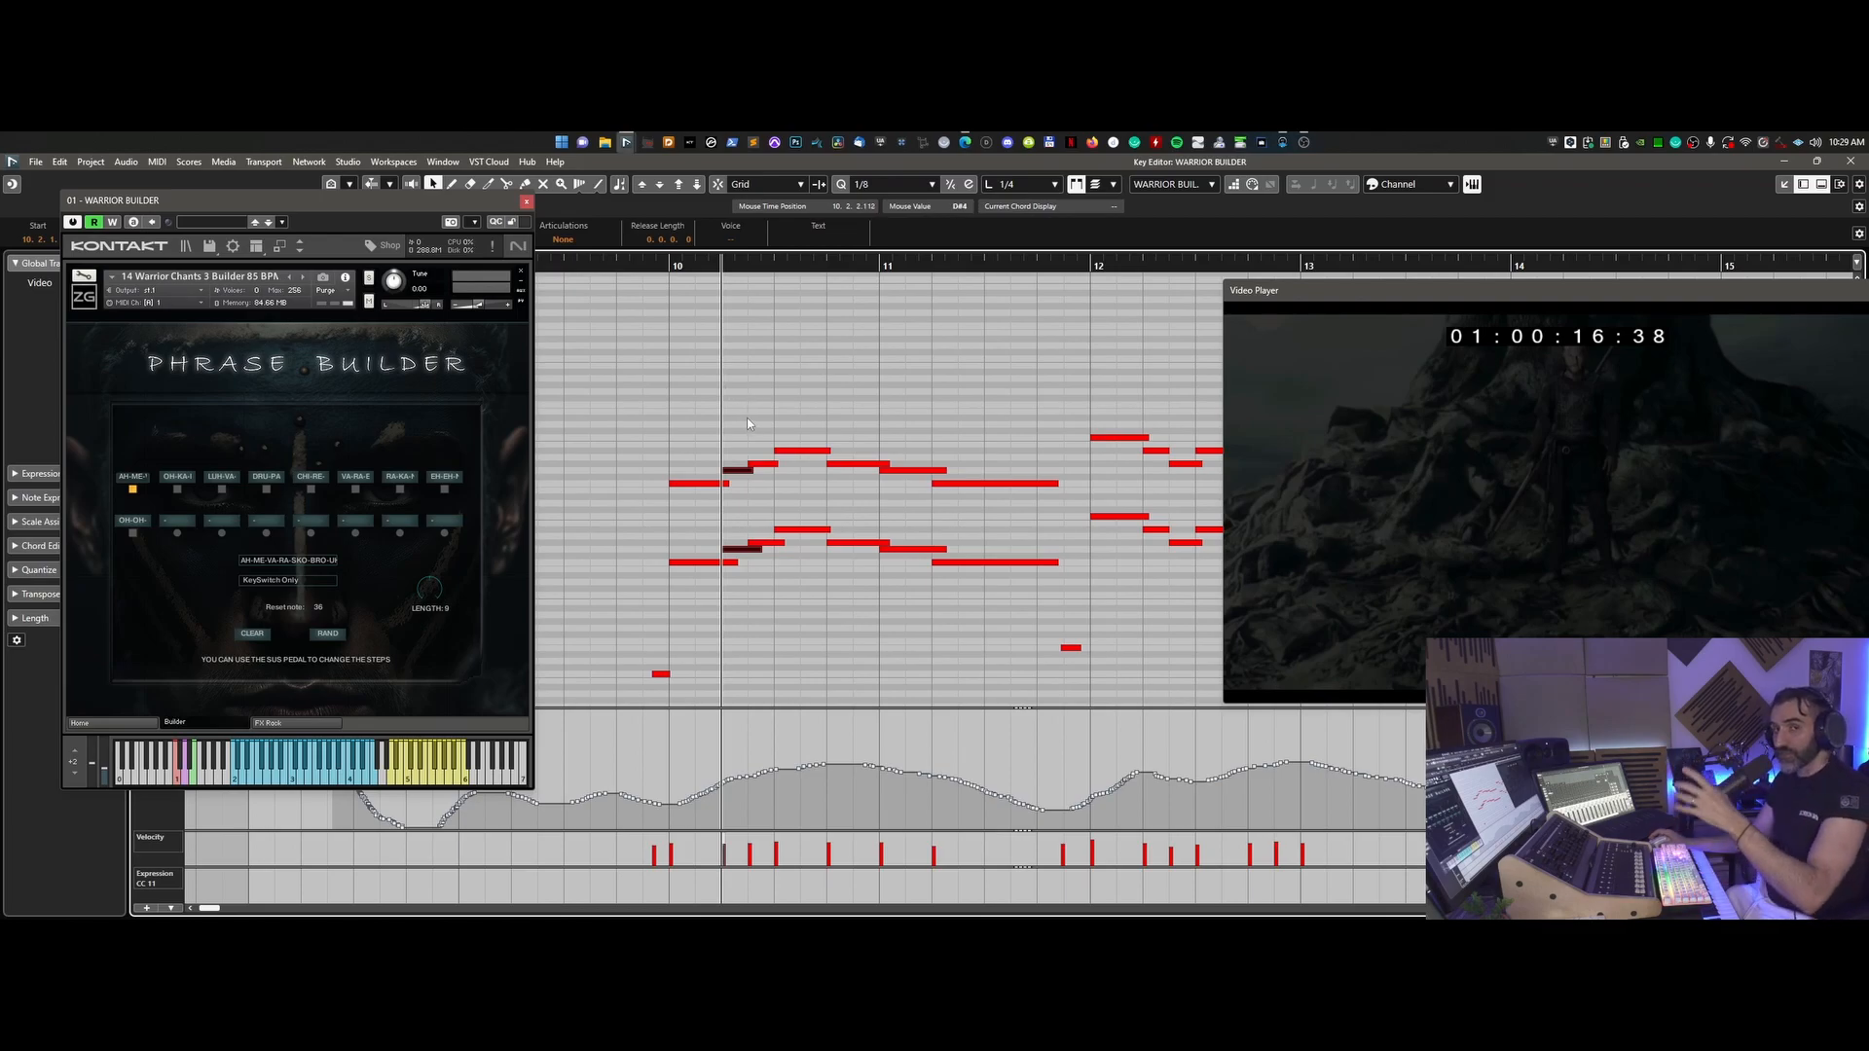
- Select all chant notes of the first phrase in bars 10 and 11, and place the playhead just before bar 10
key(g)
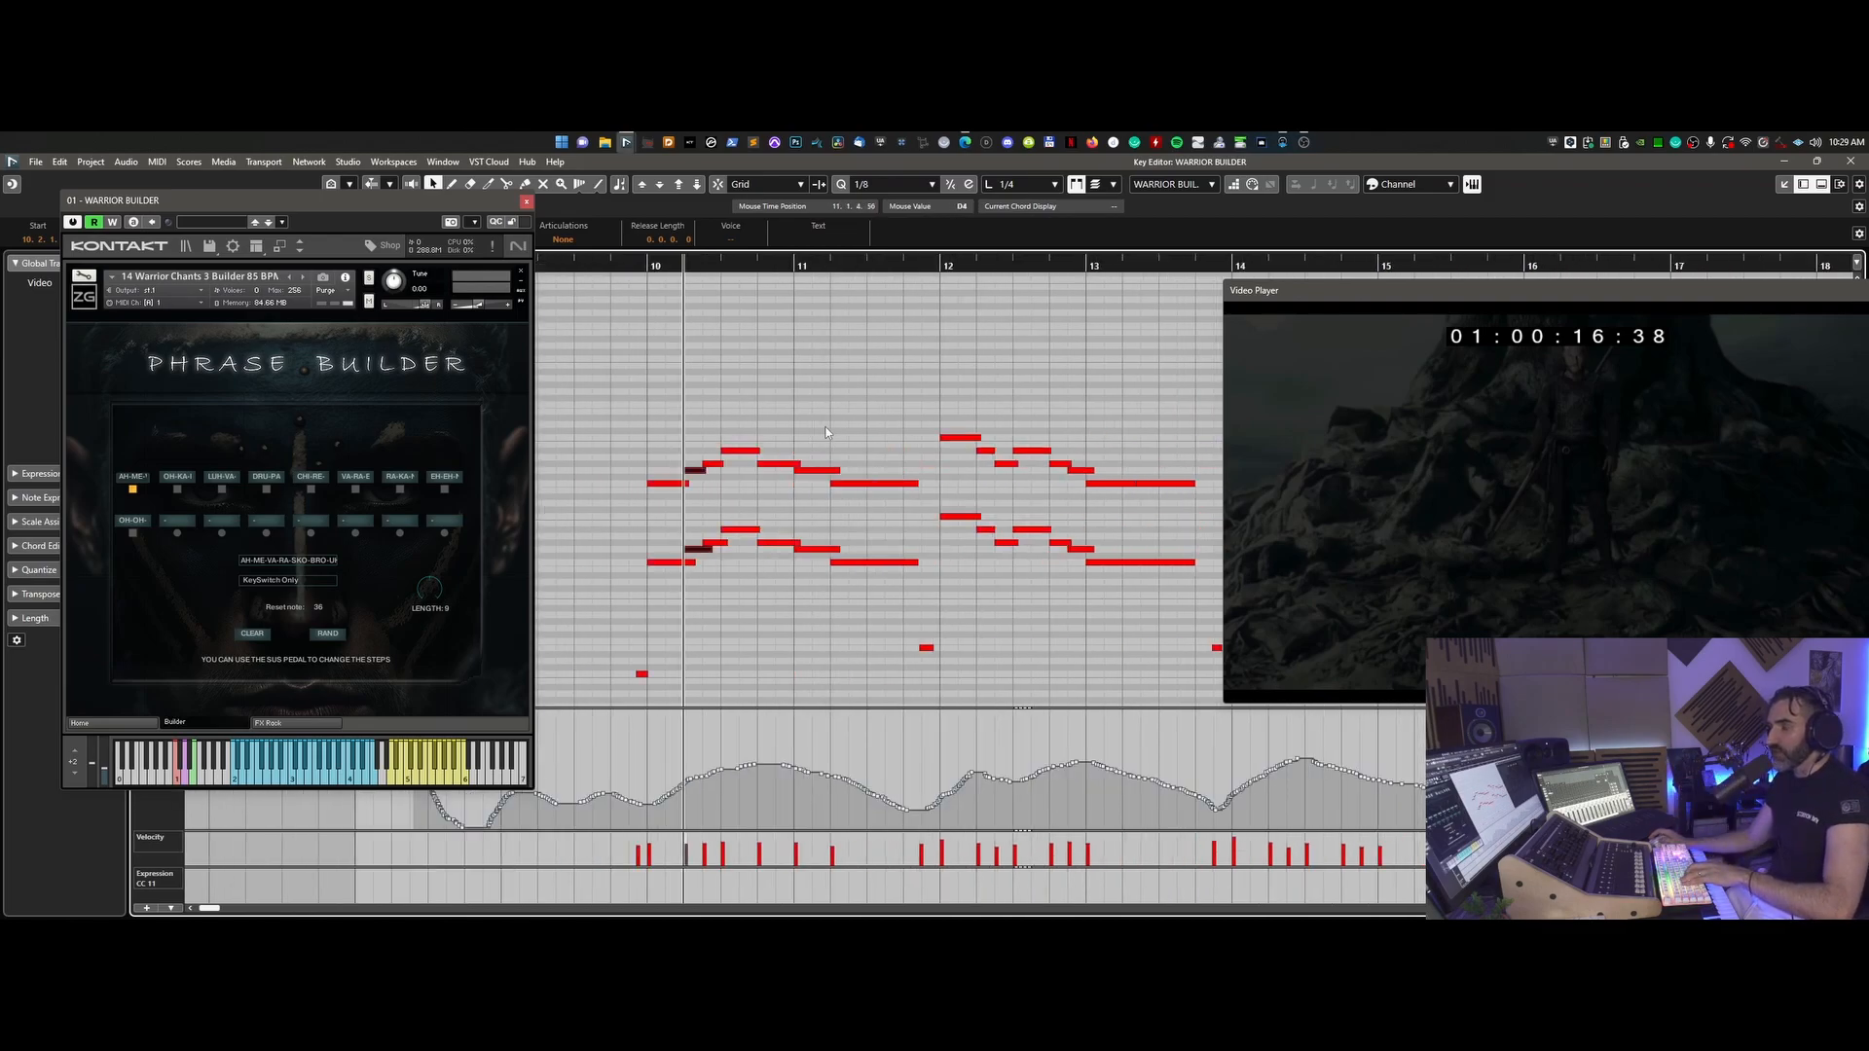
drag(900, 392, 671, 597)
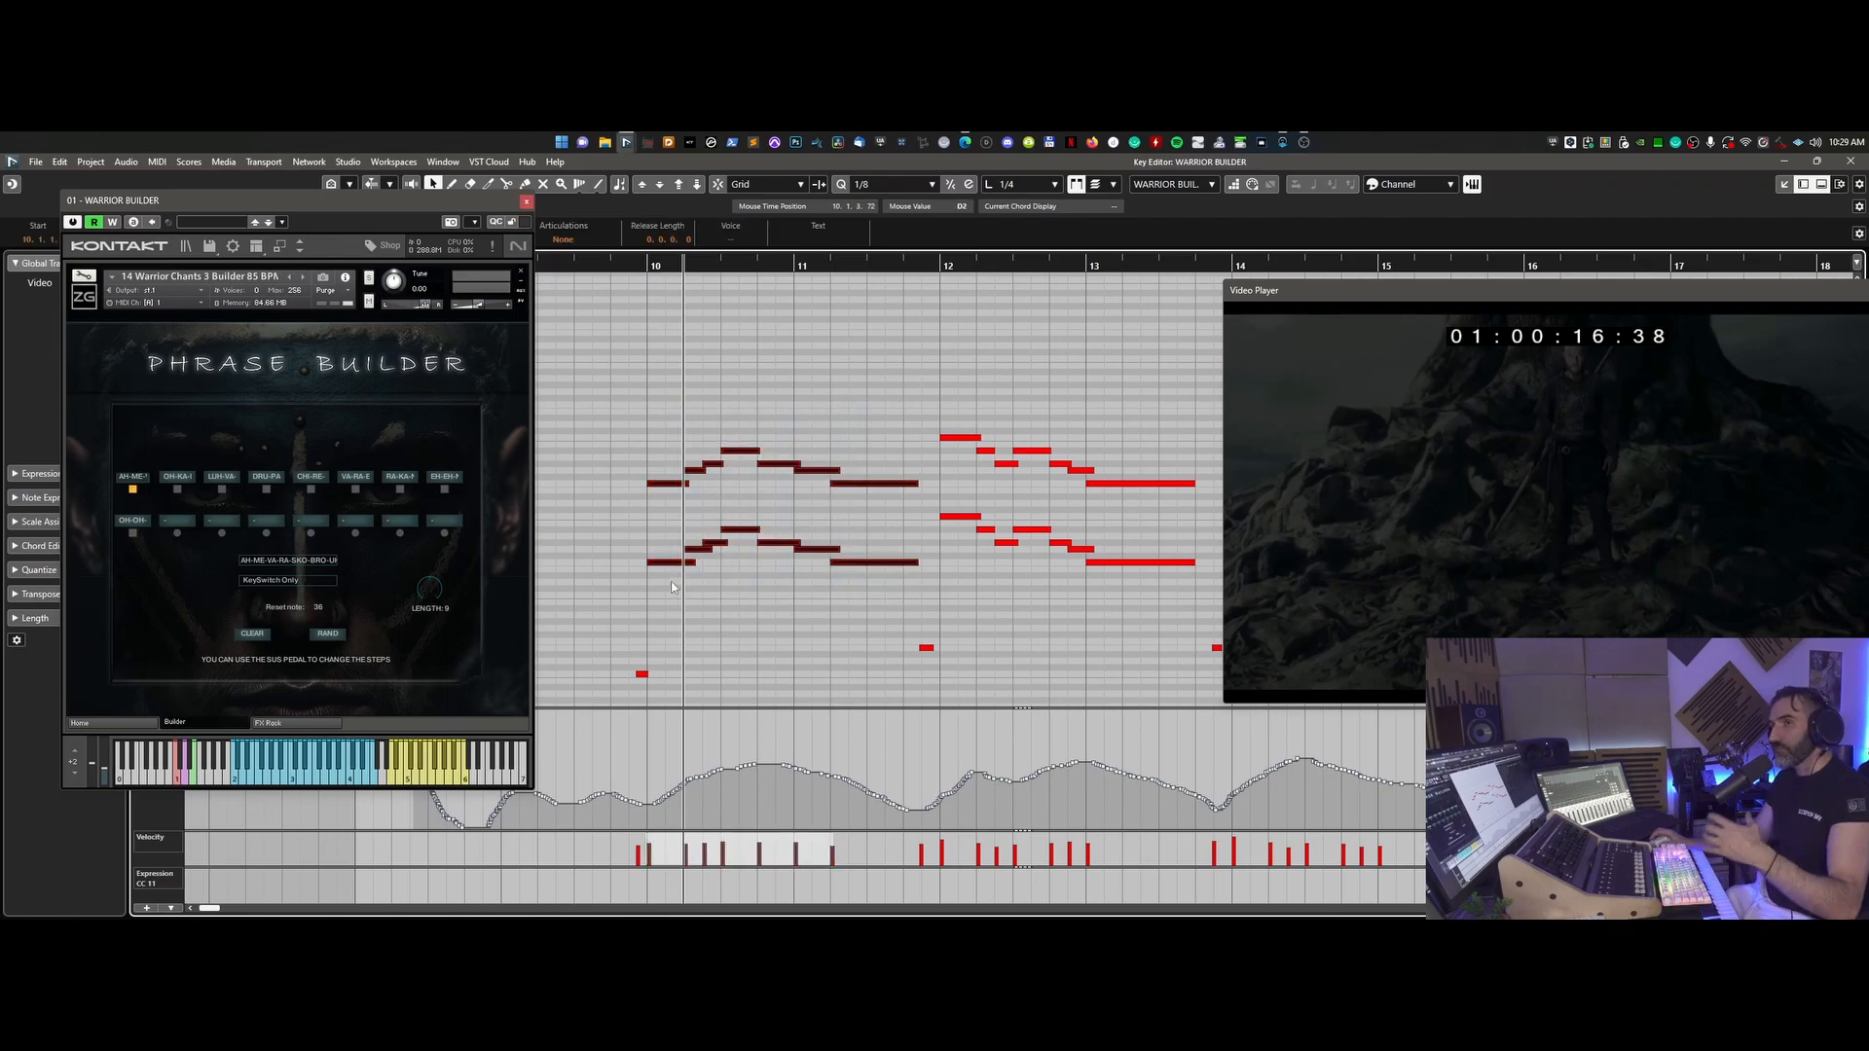
drag(878, 380, 668, 577)
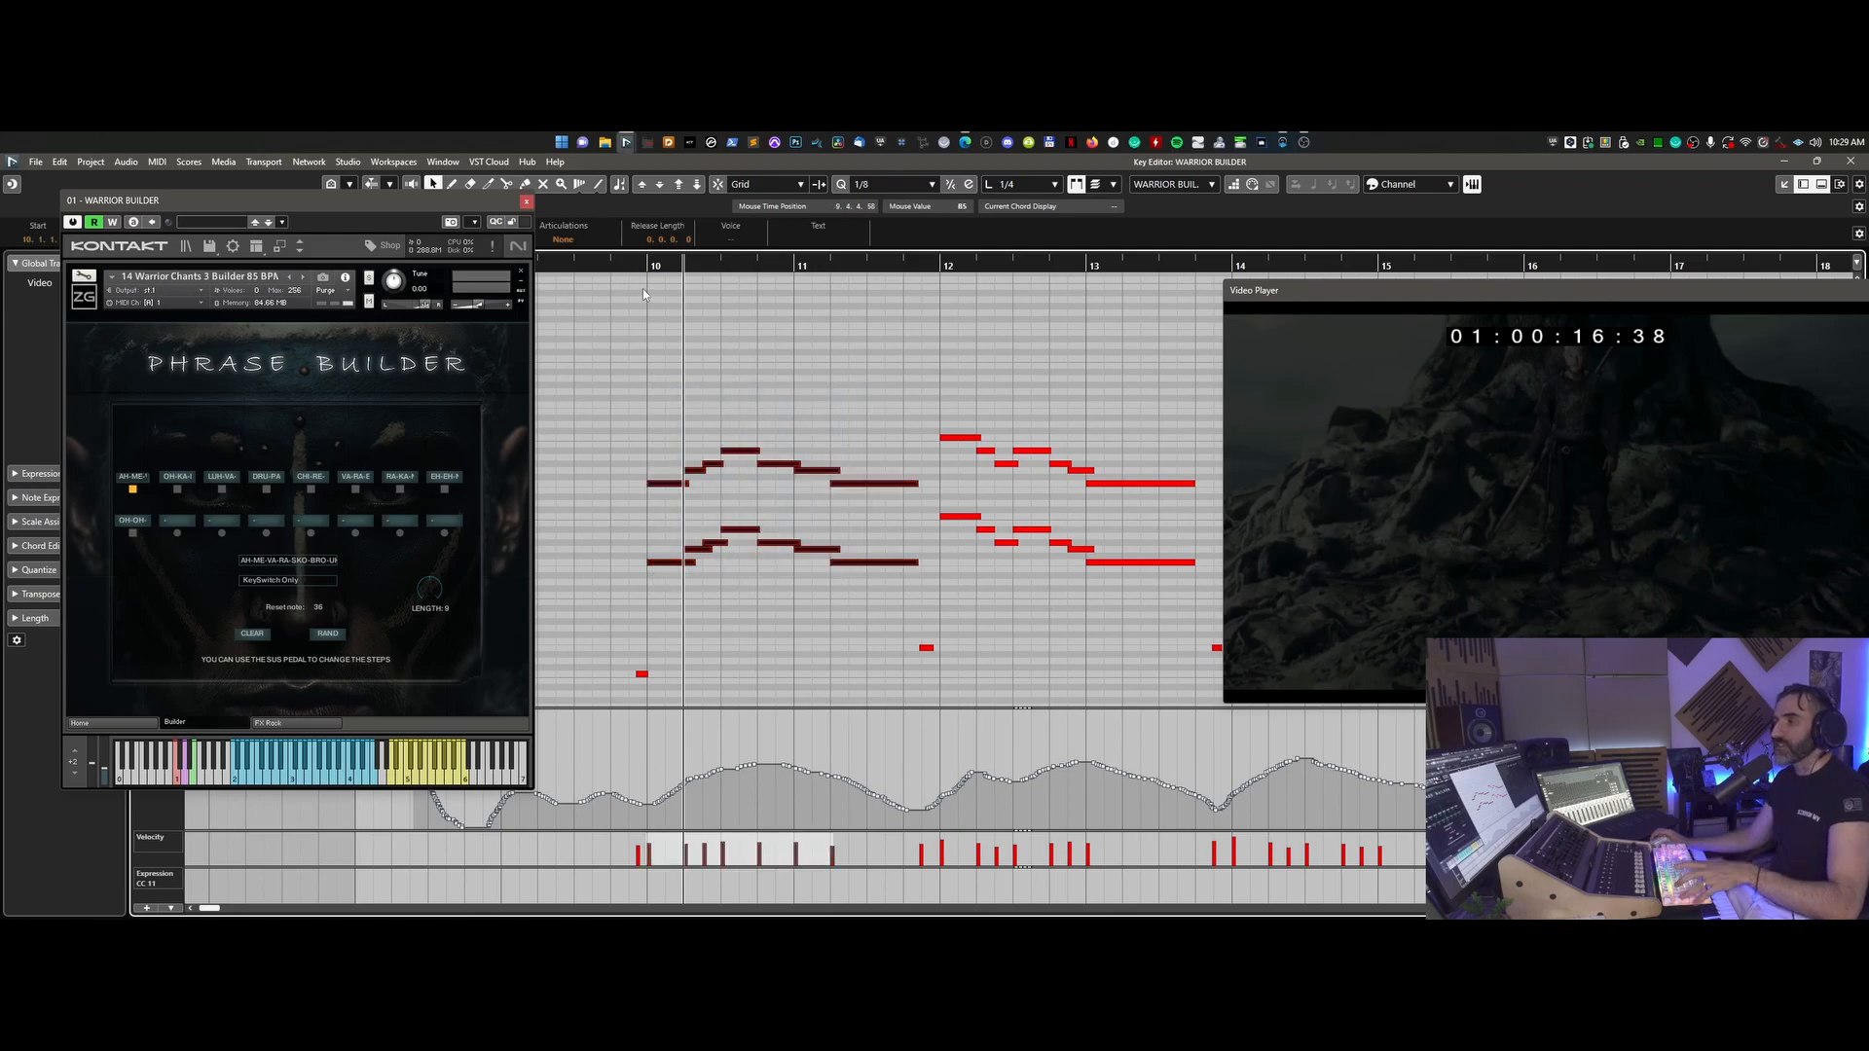
click(634, 265)
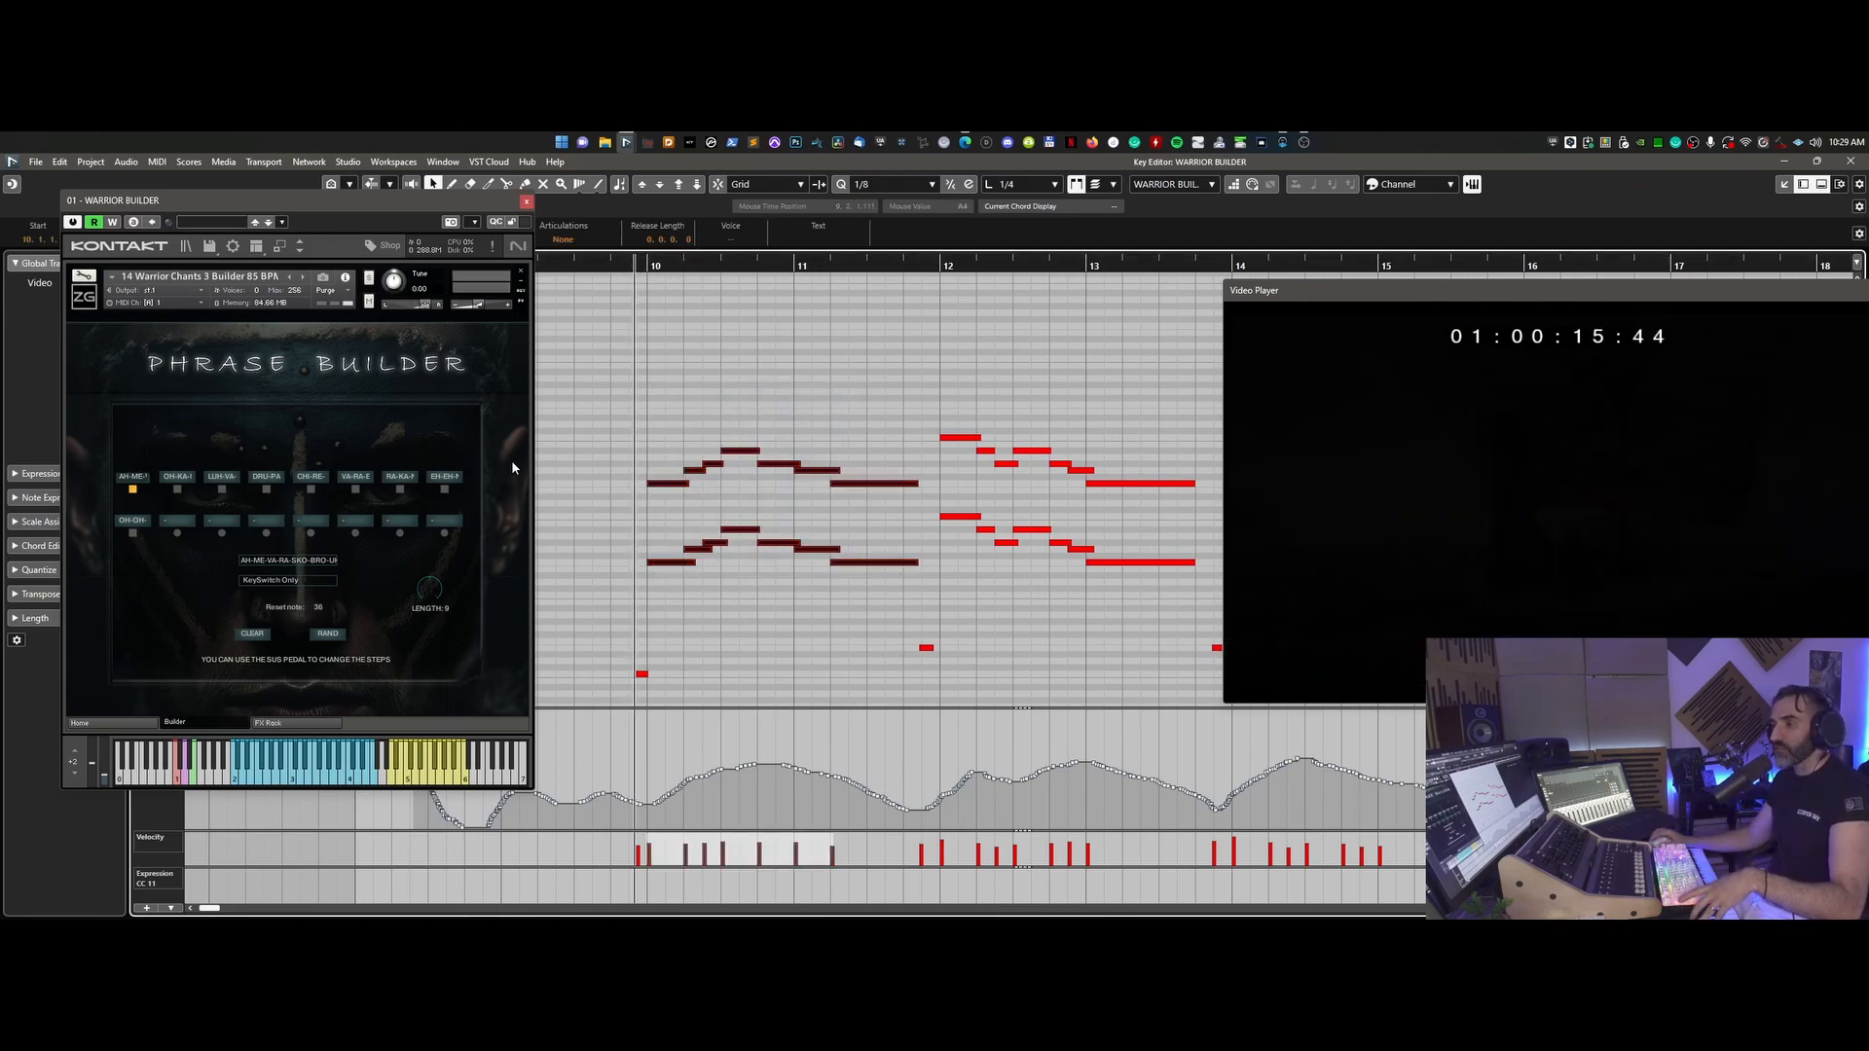
- Open the list of available phrases for the first Phrase Builder step, and play the unselected notes from just before bar 10
click(290, 560)
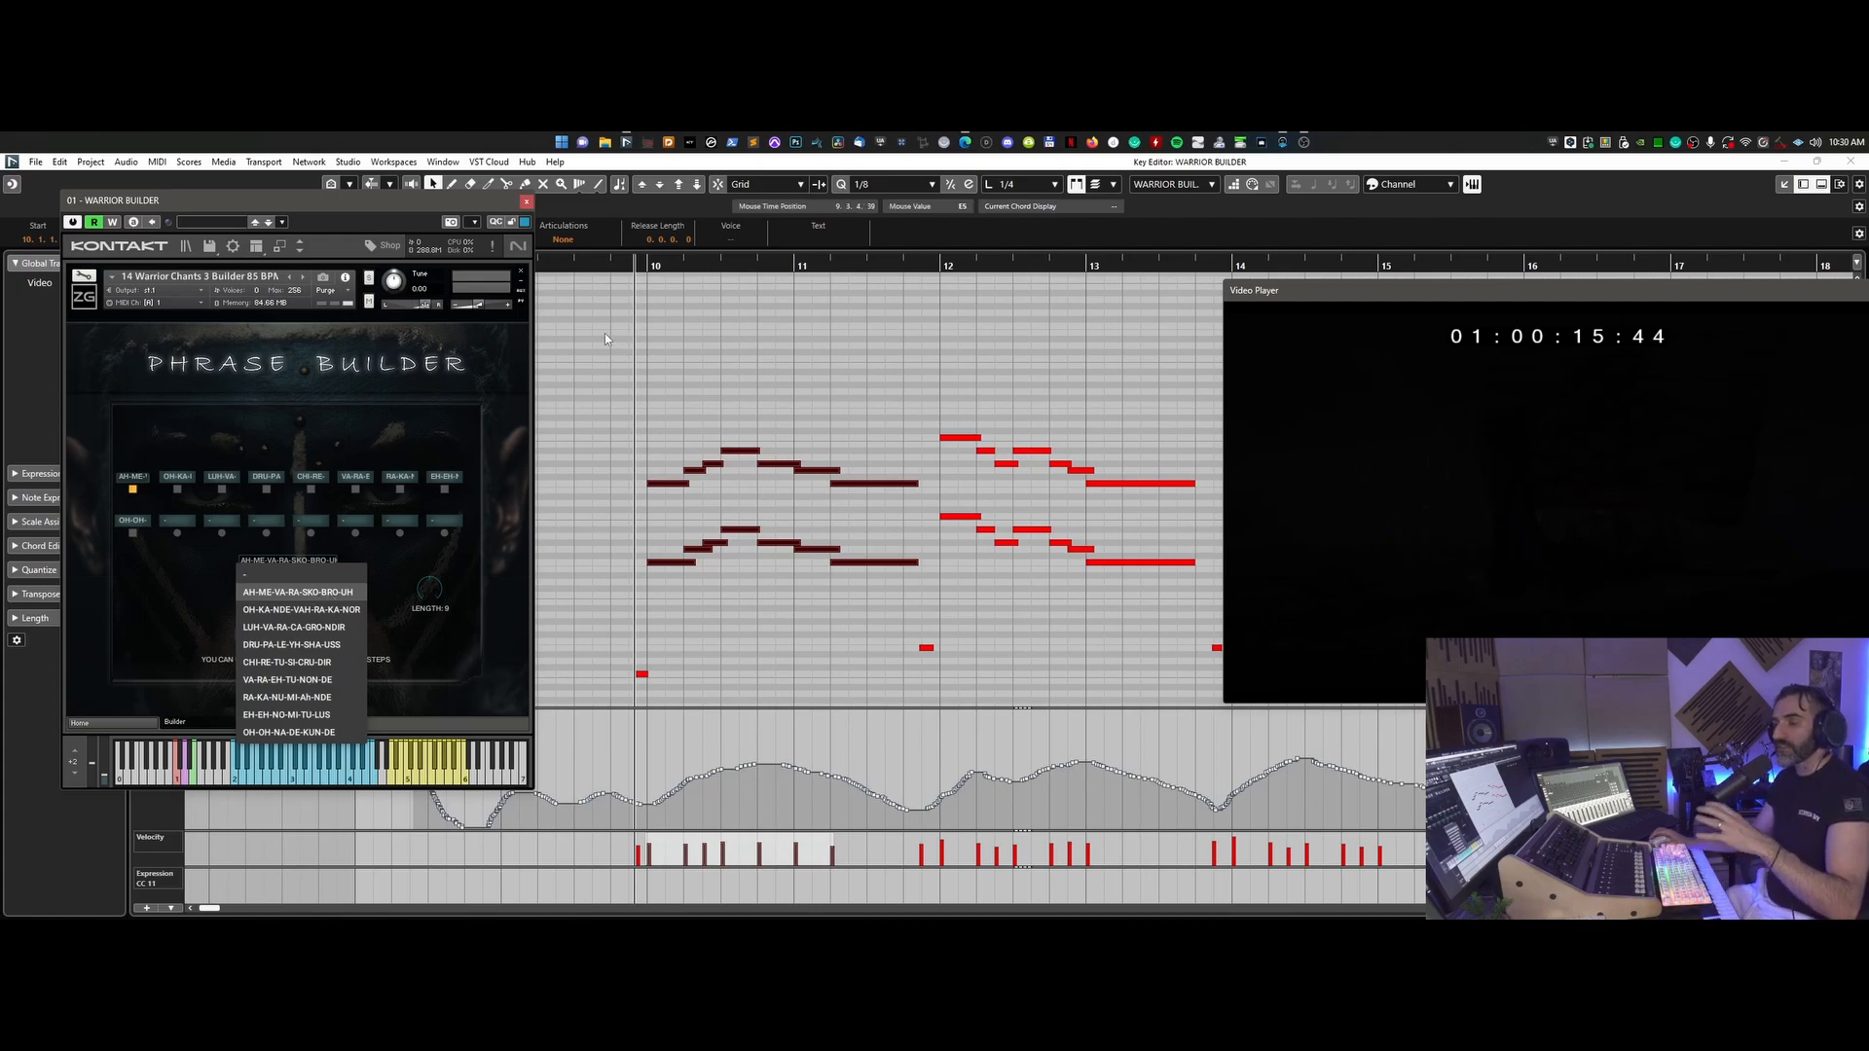
click(633, 324)
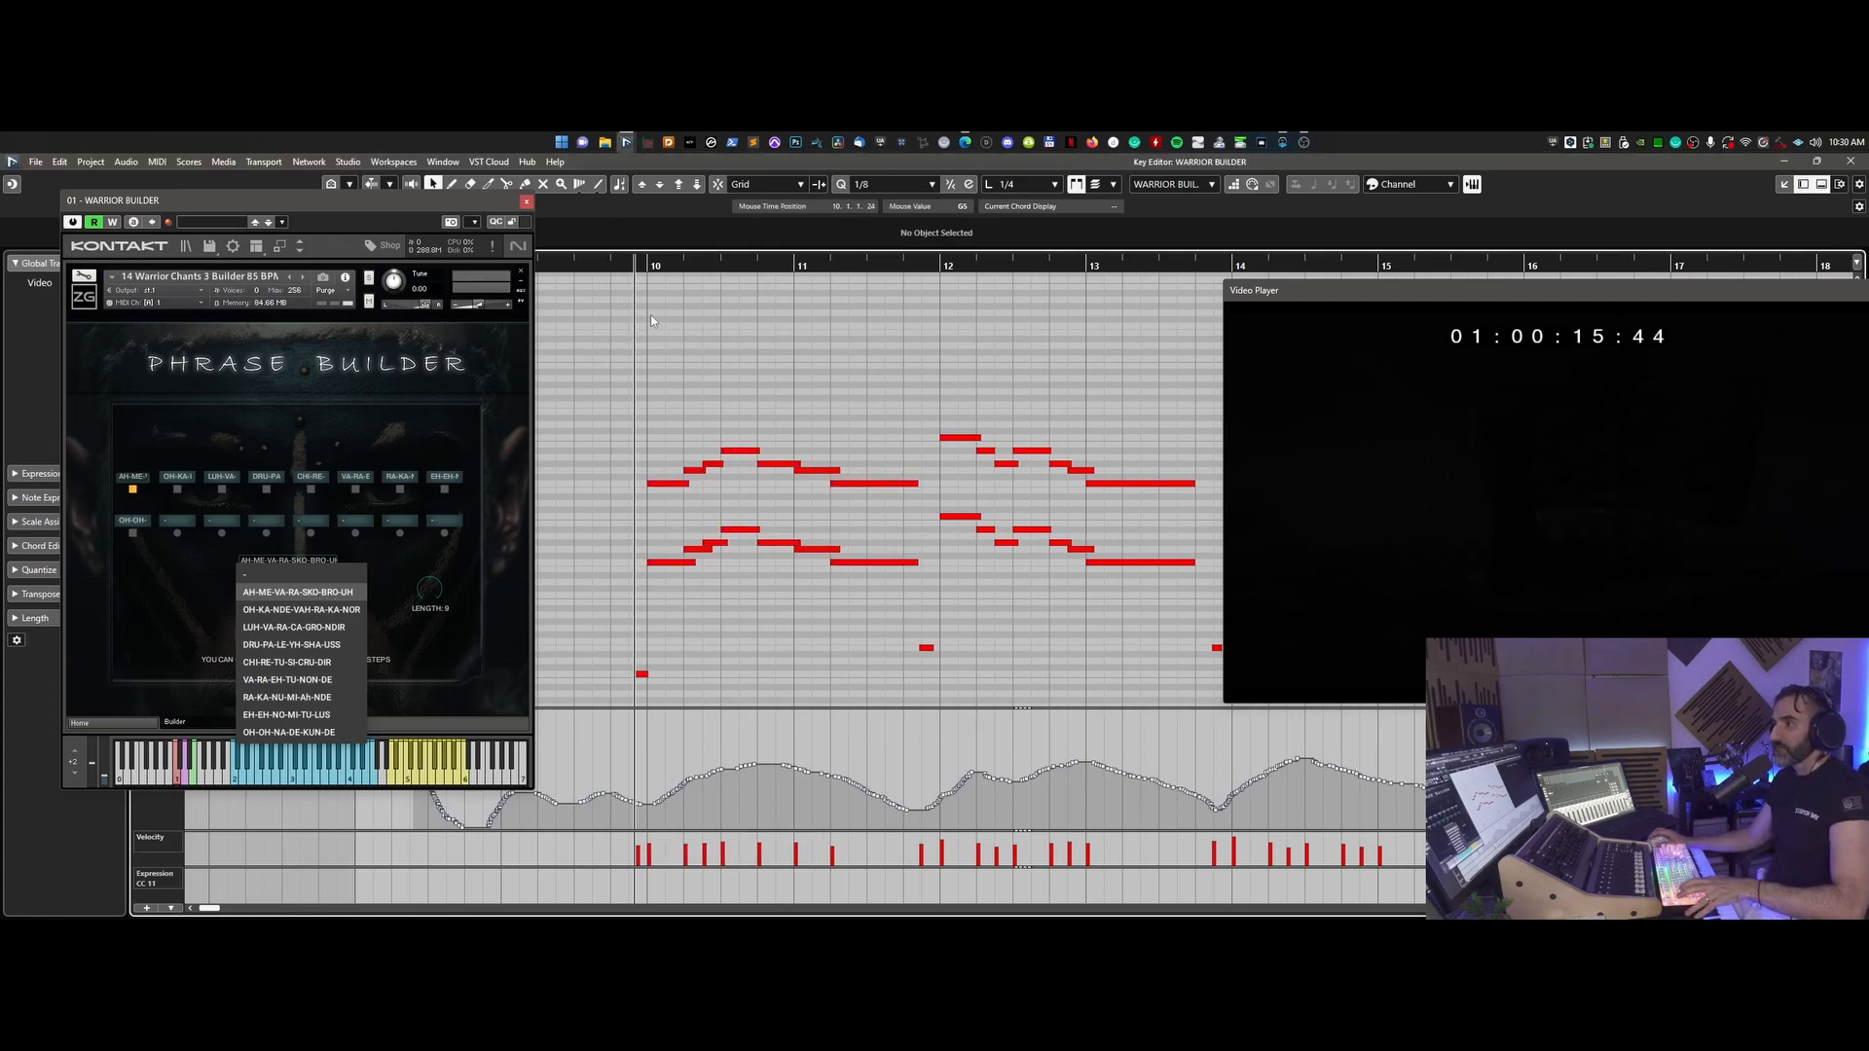
key(space)
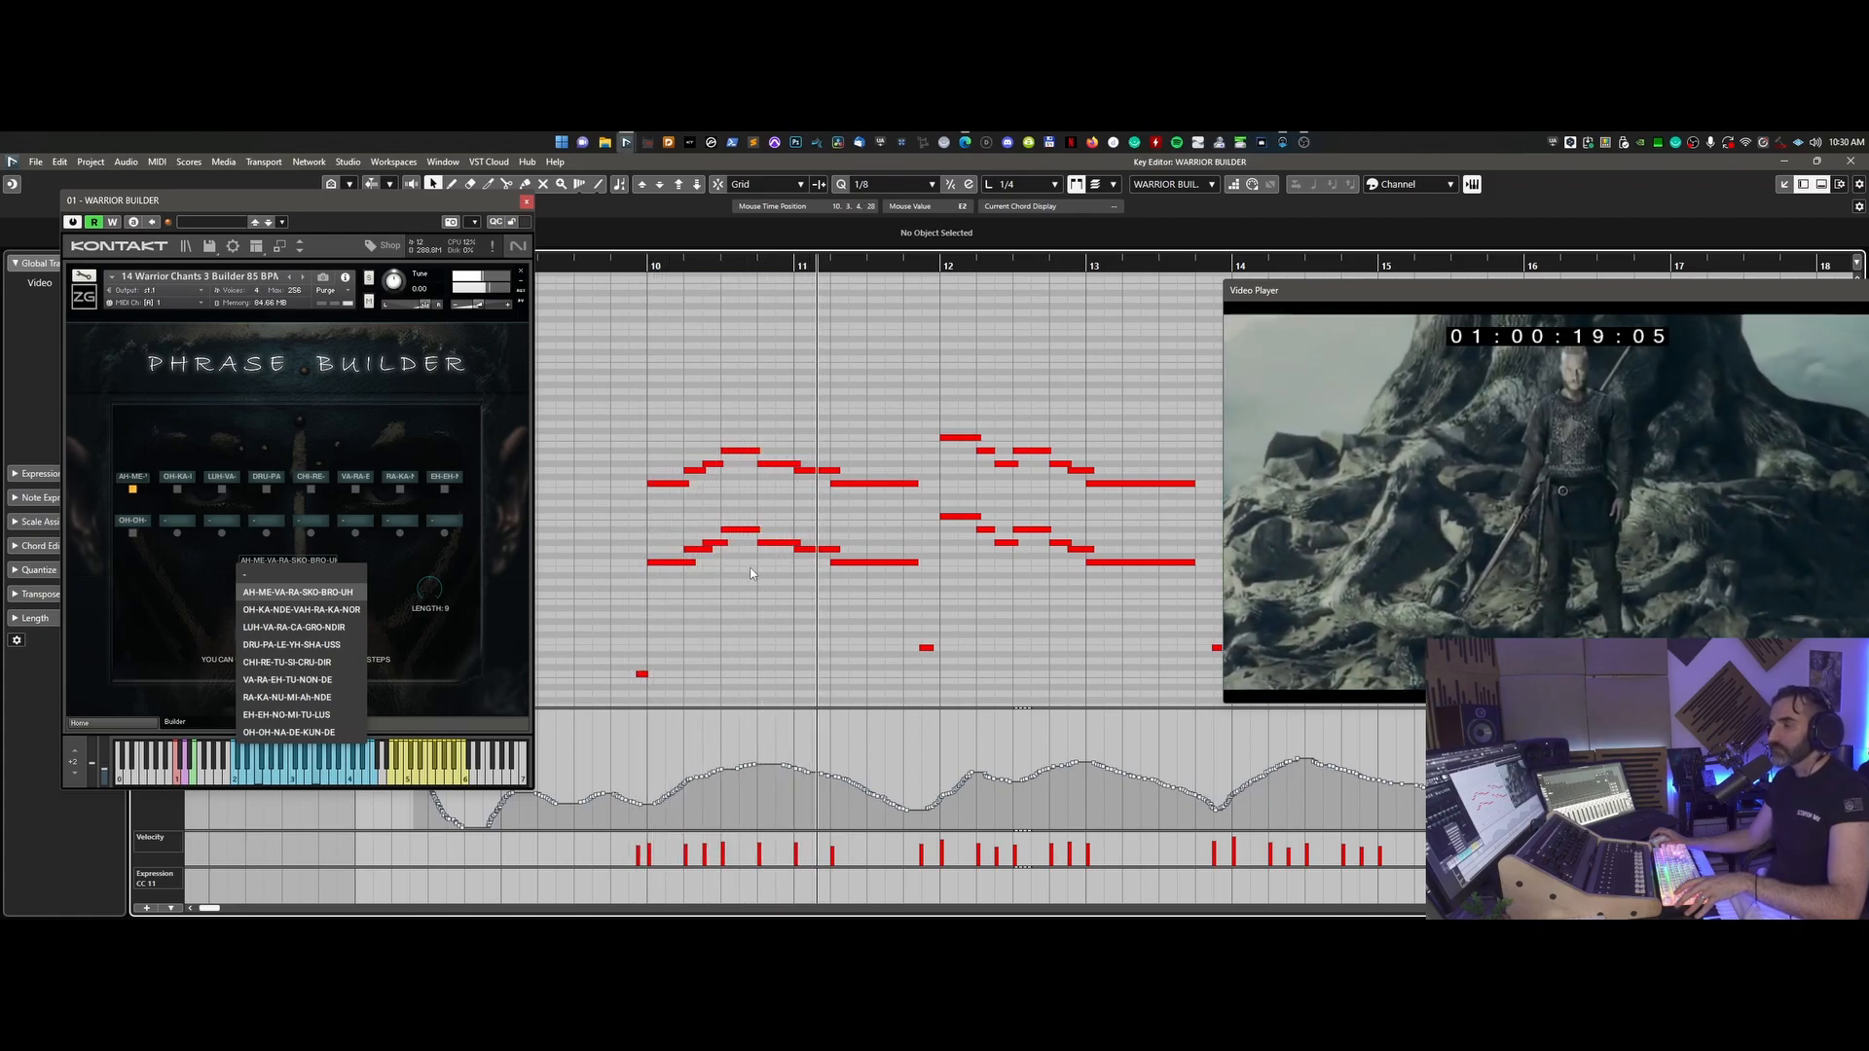
key(space)
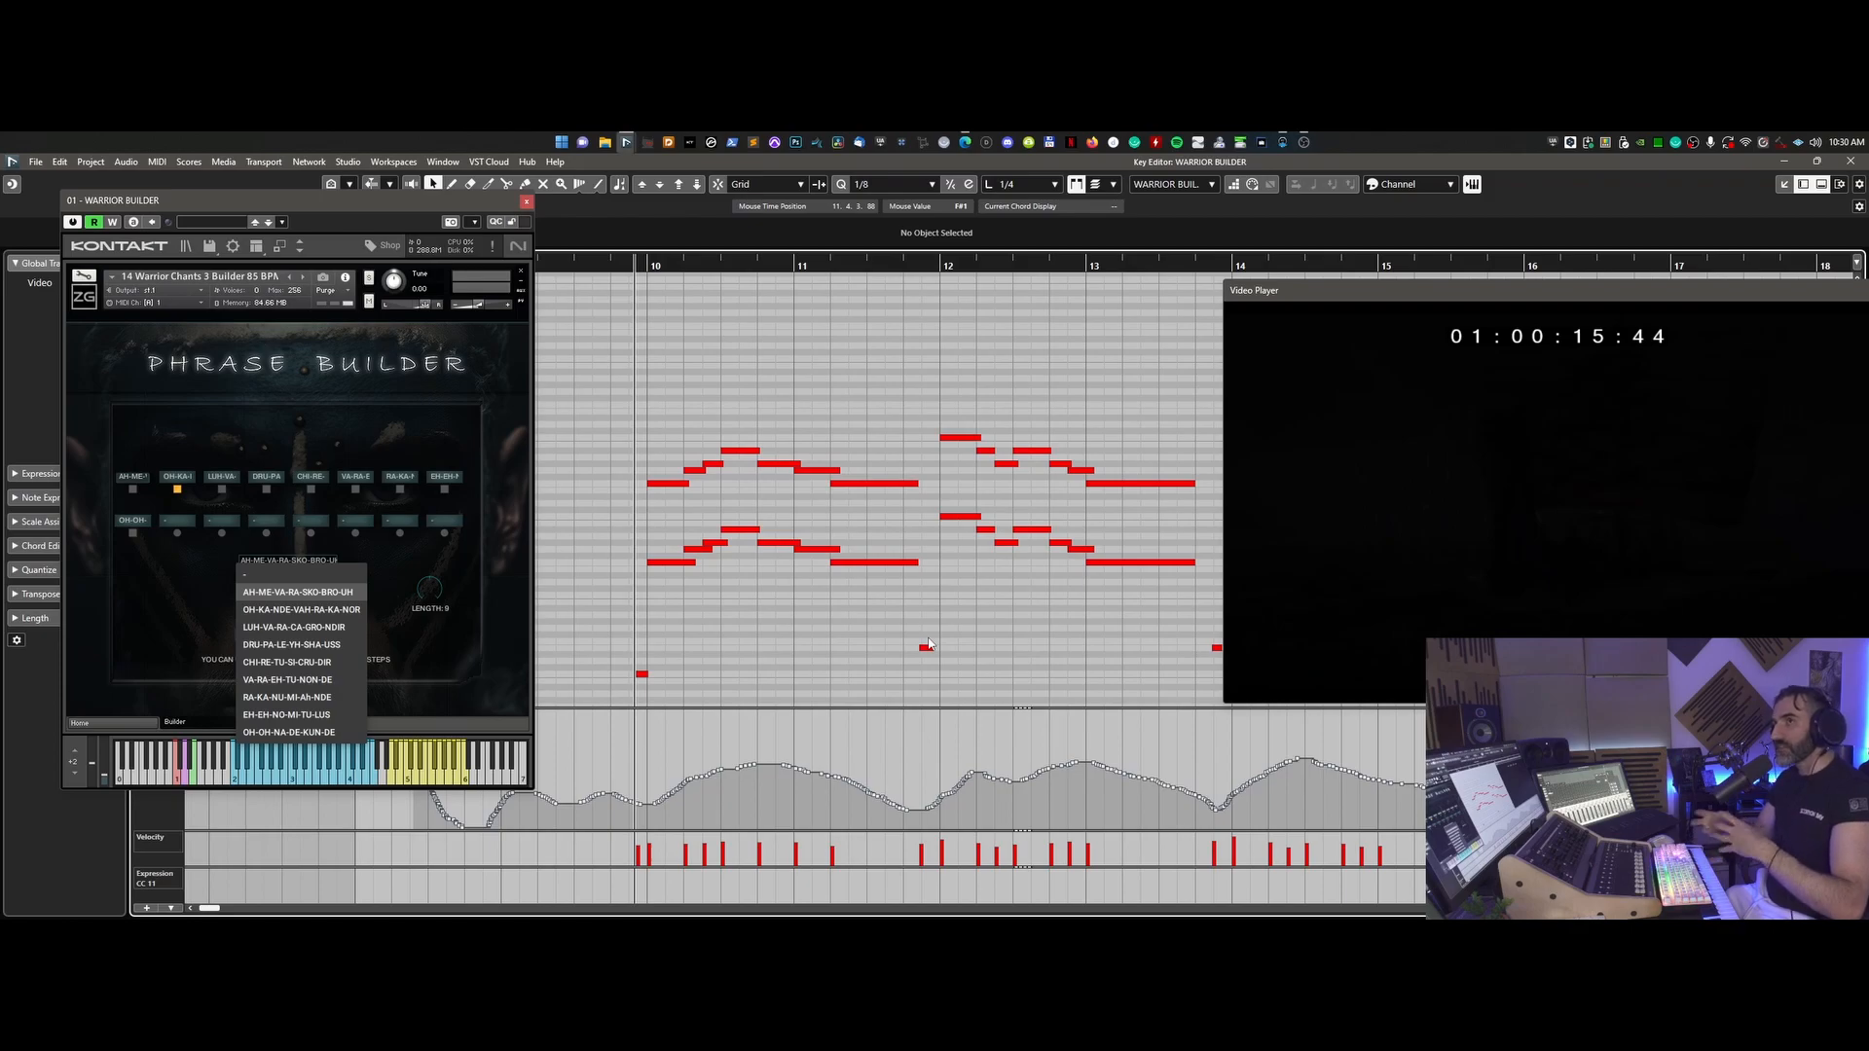
- Set the second Phrase Builder step of Warrior Chants 3 Builder to DRU-PA-LE-YH-SHA-USS
scroll(930, 644, right, 1)
scroll(892, 623, left, 1)
scroll(888, 623, left, 1)
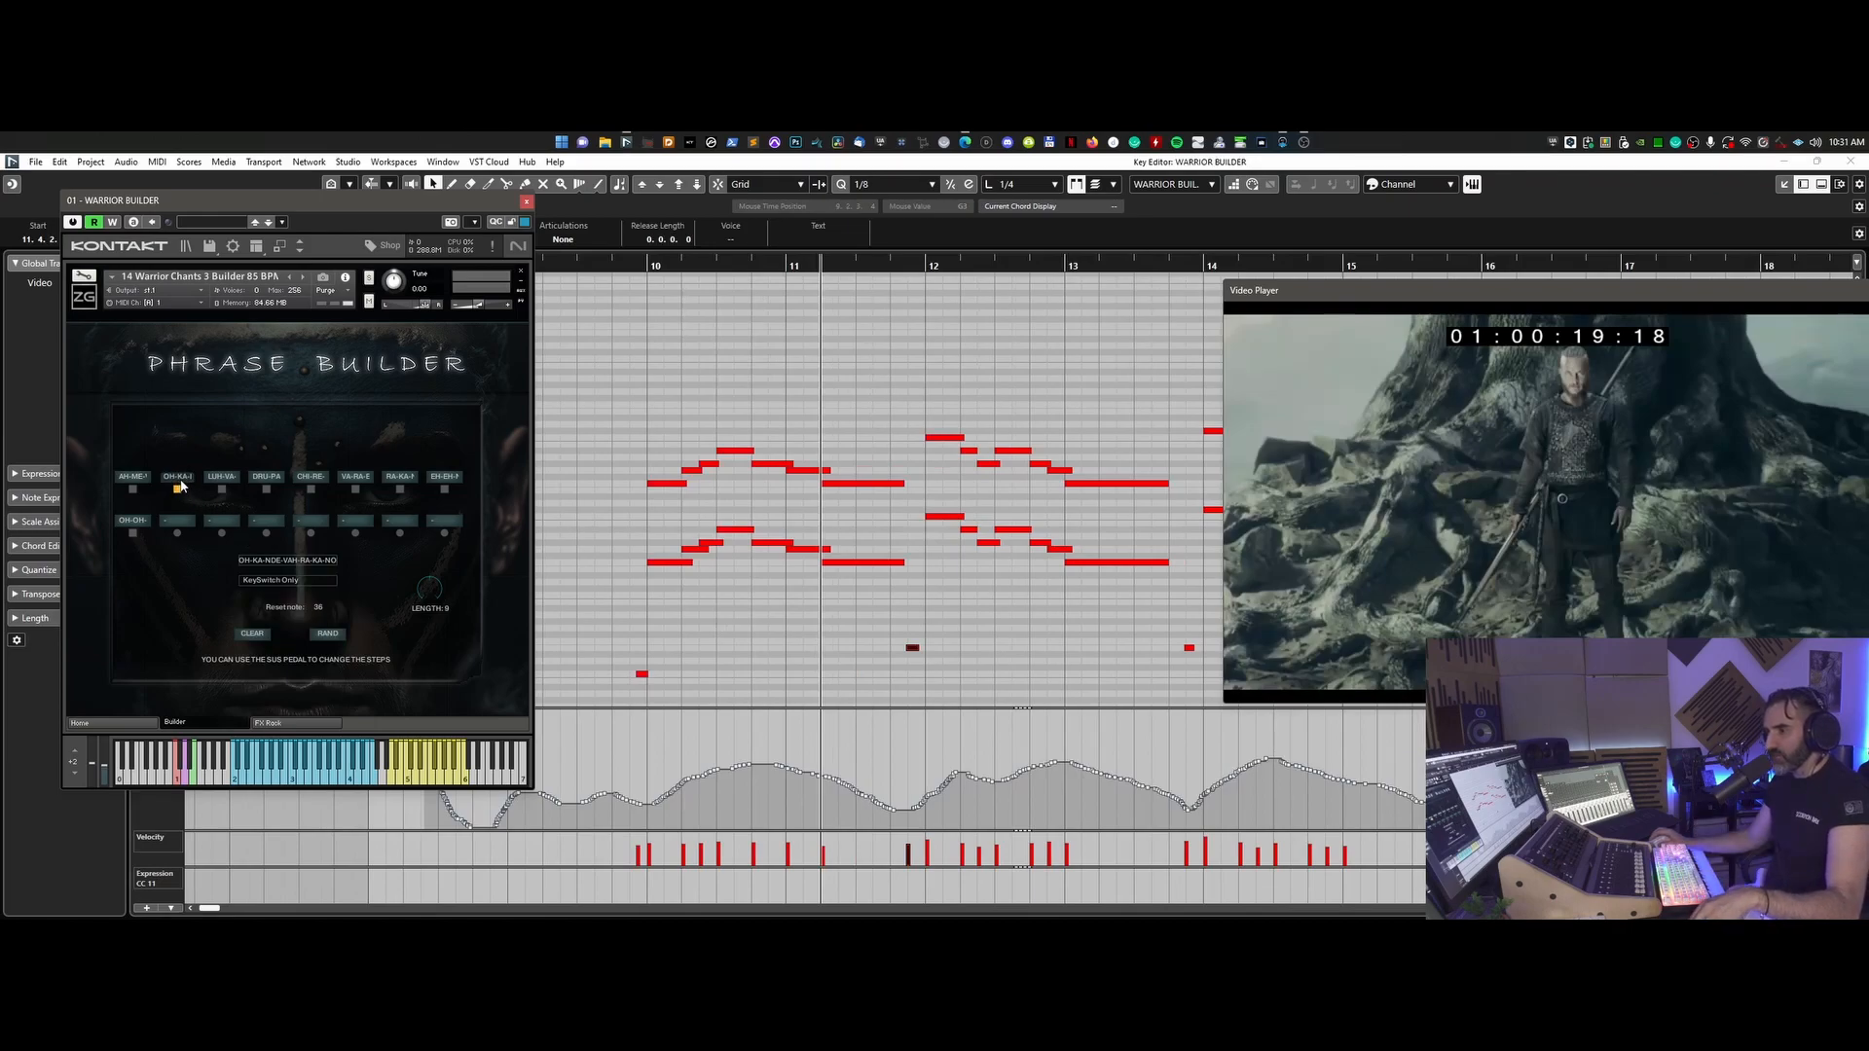
click(282, 561)
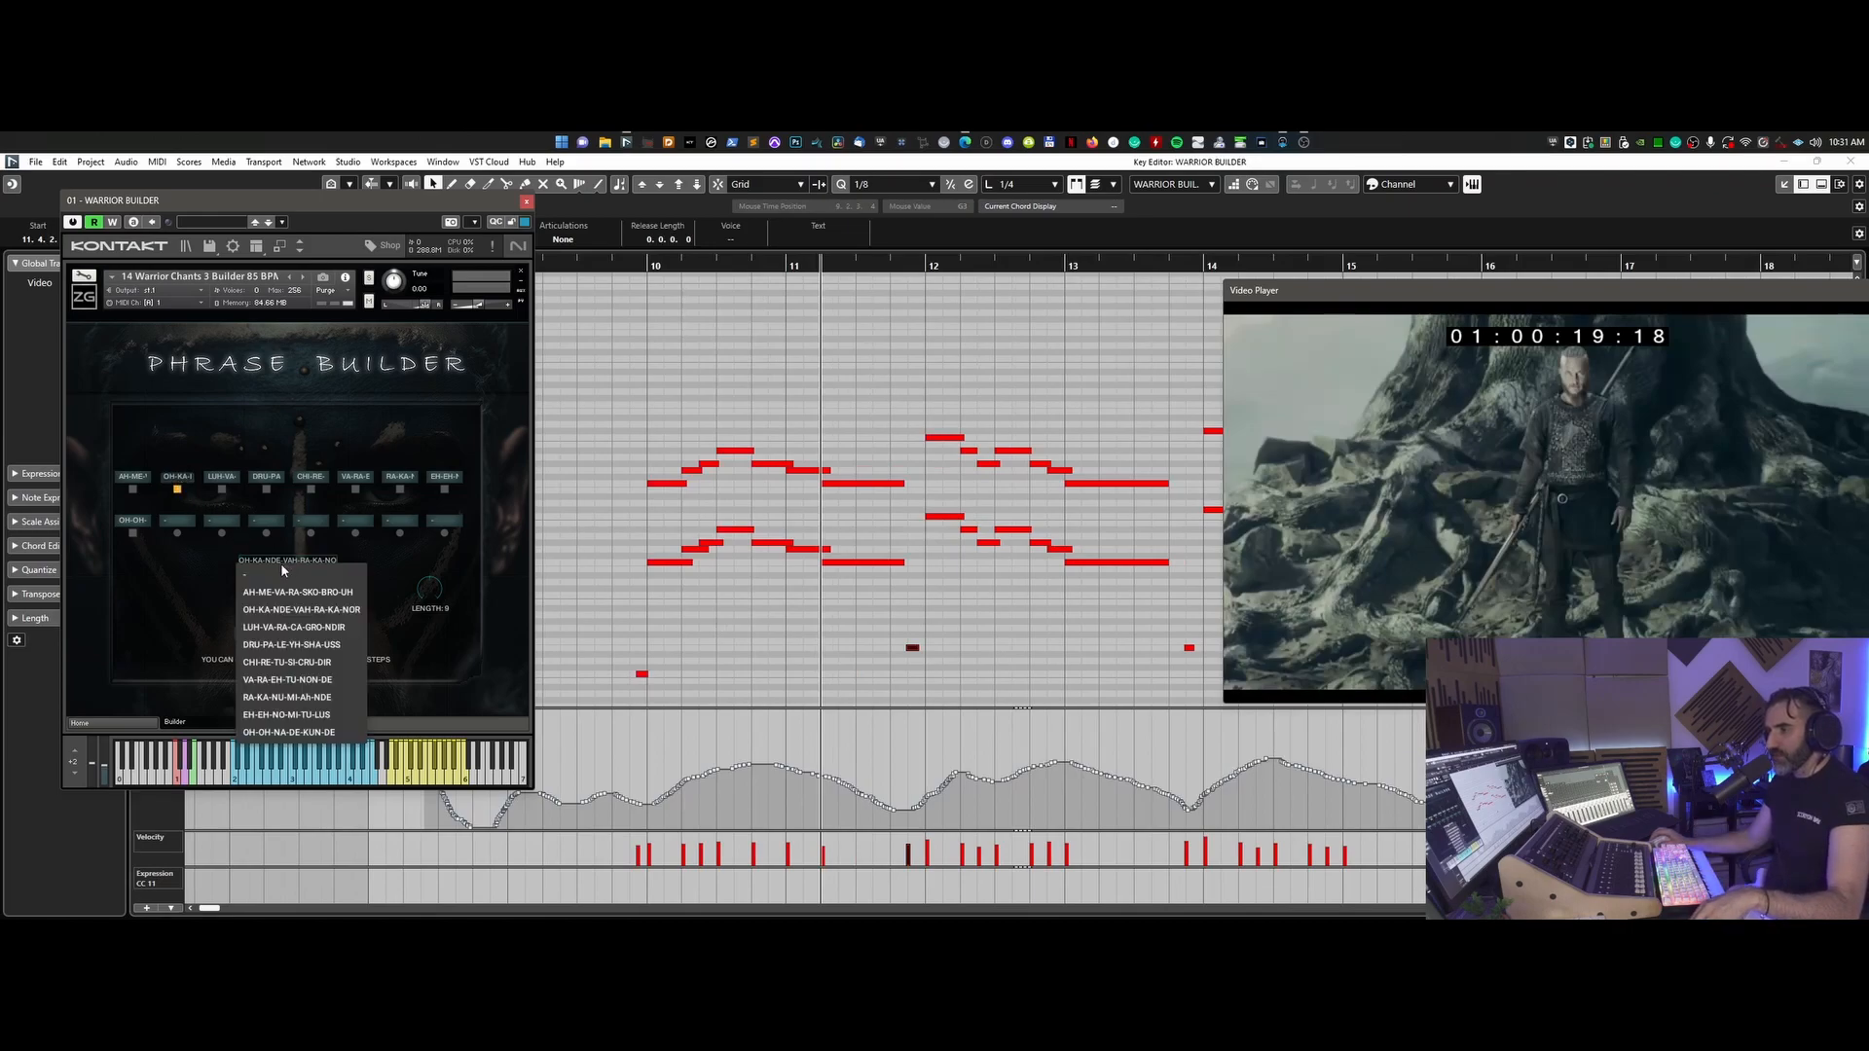
click(292, 644)
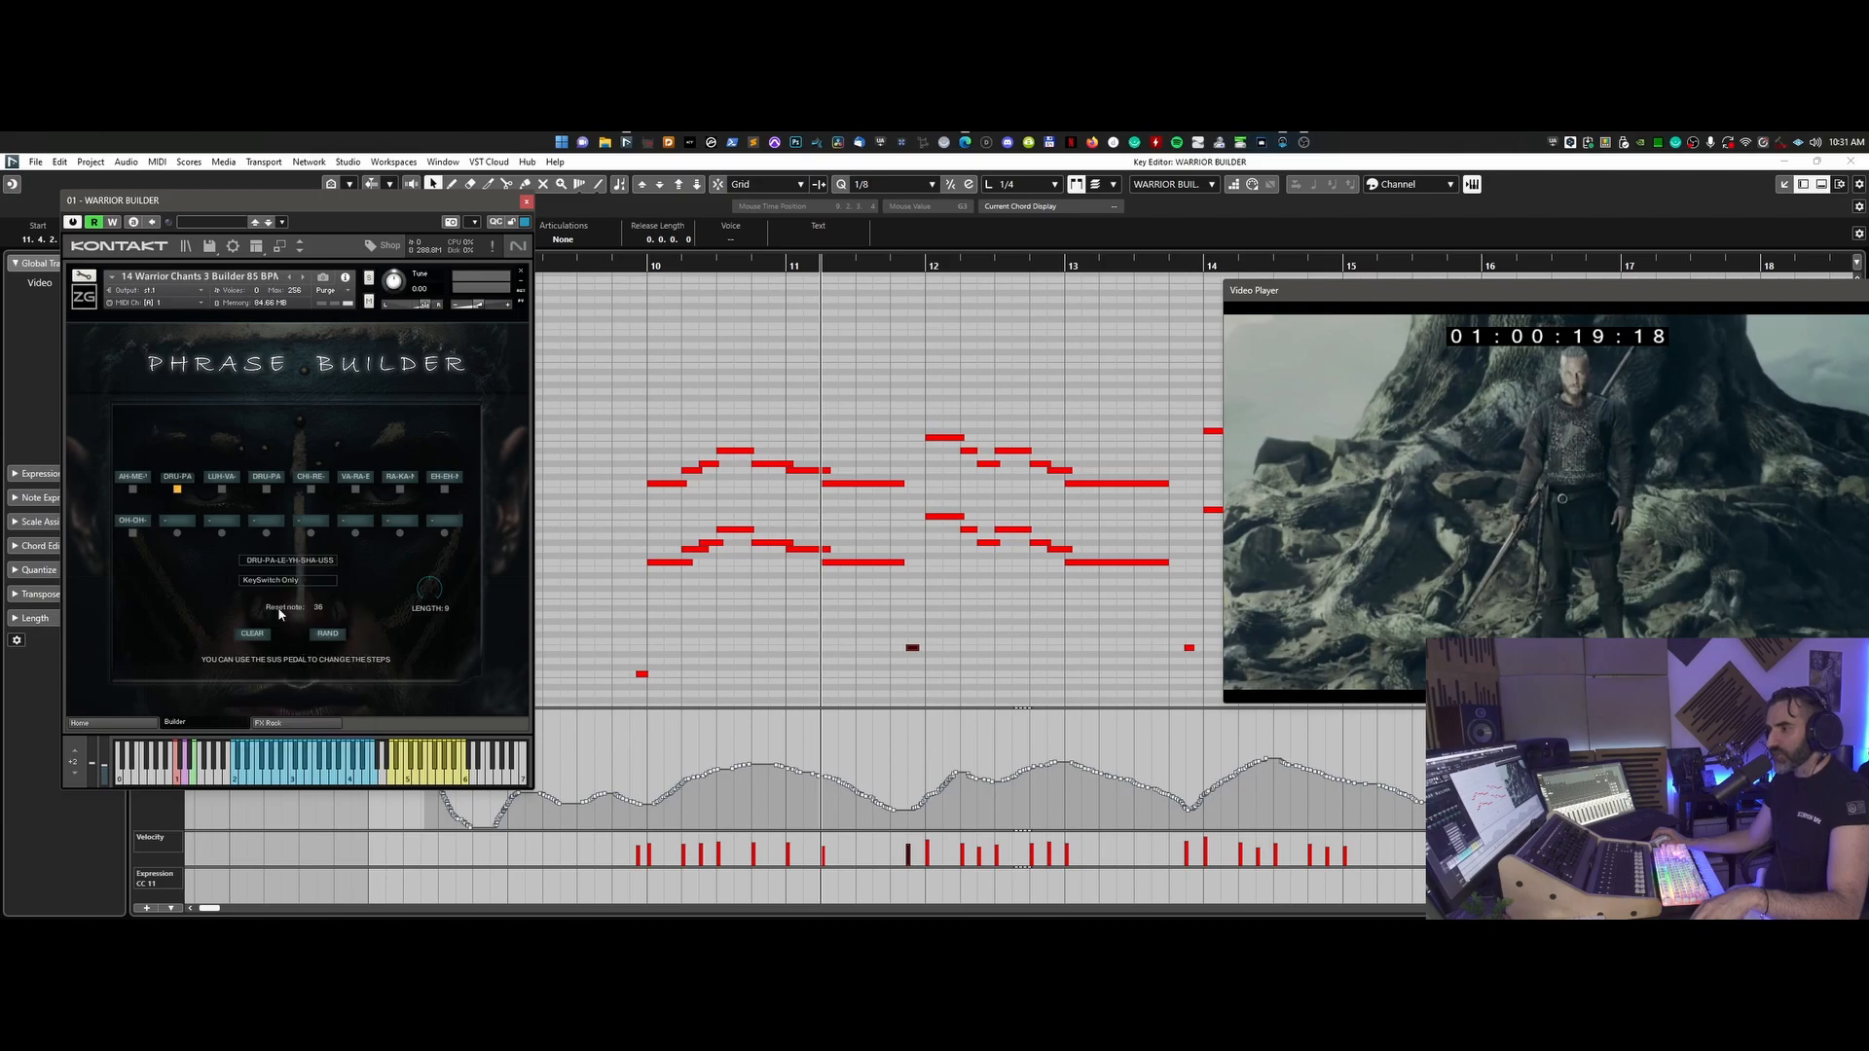
- Show the full Warrior Chants Choir multi rack and reselect DRU-PA-LE-YH-SHA-USS for the second step of Warrior Chants 3 Builder
click(84, 296)
click(85, 297)
click(278, 248)
scroll(405, 501, up, 3)
scroll(404, 506, down, 2)
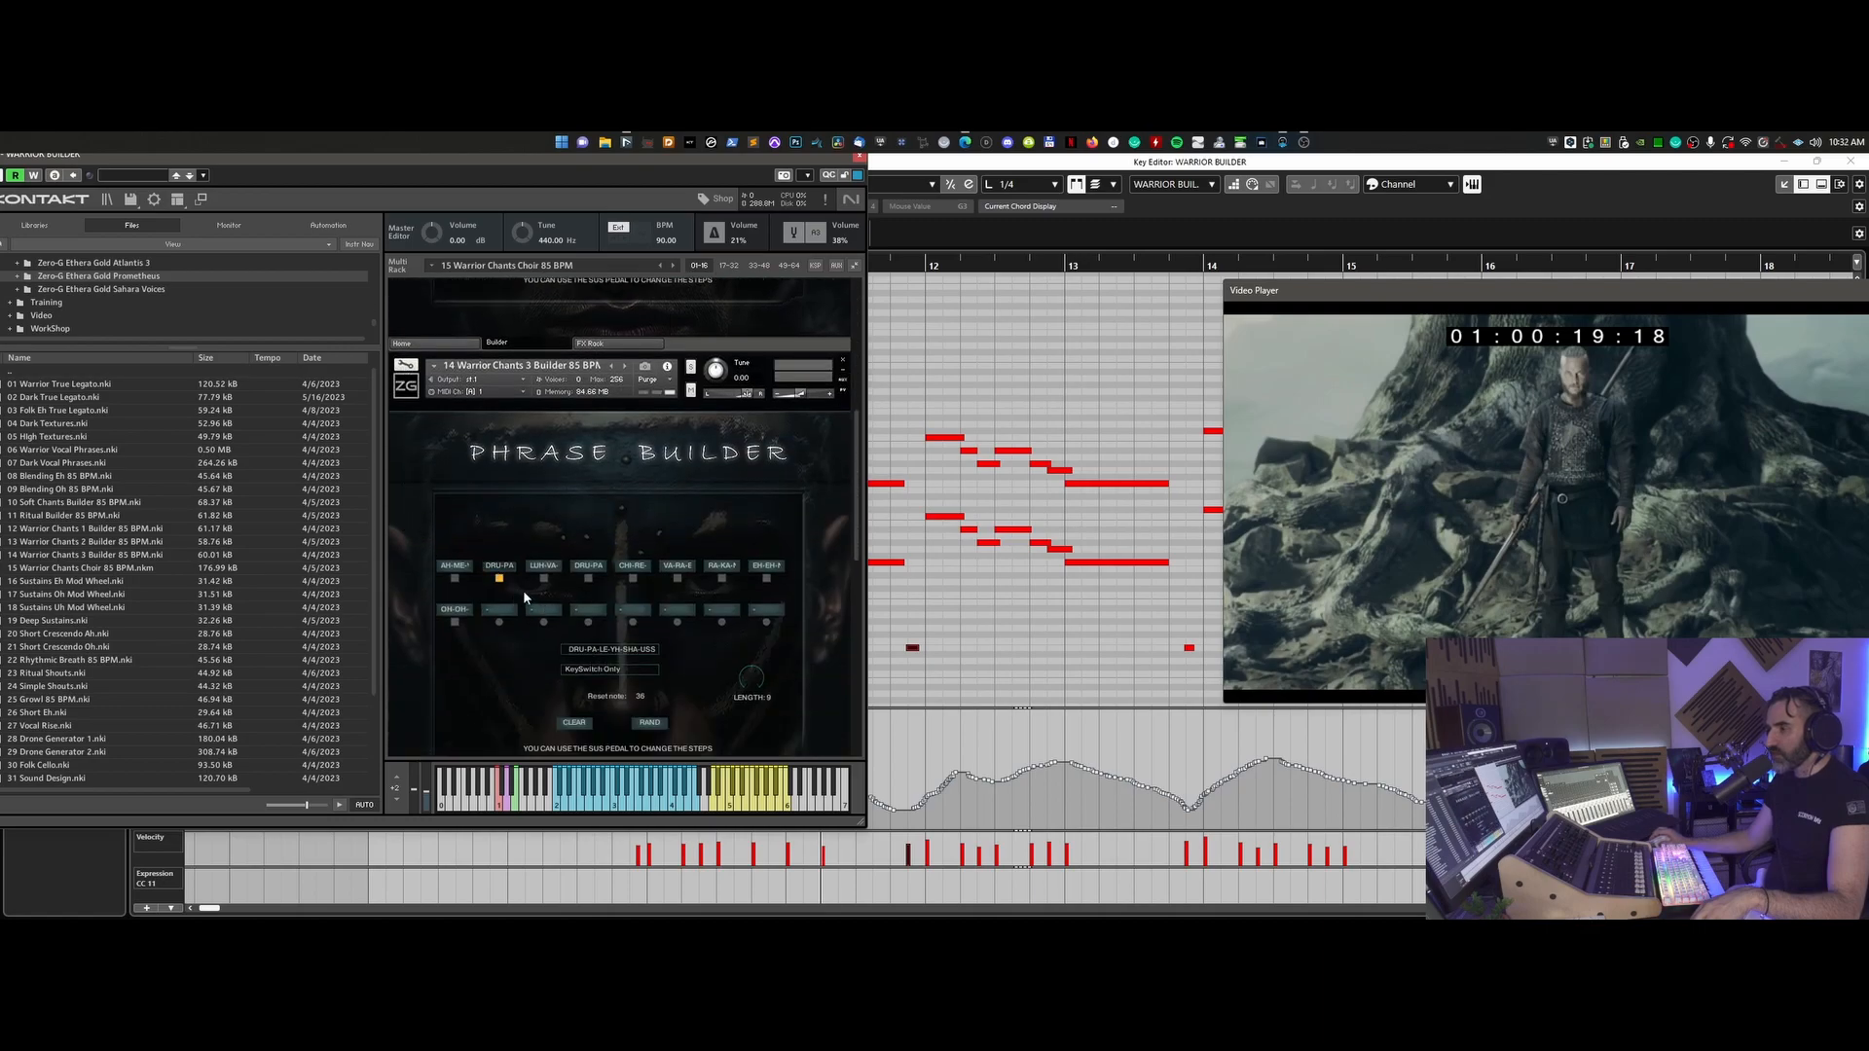
click(609, 649)
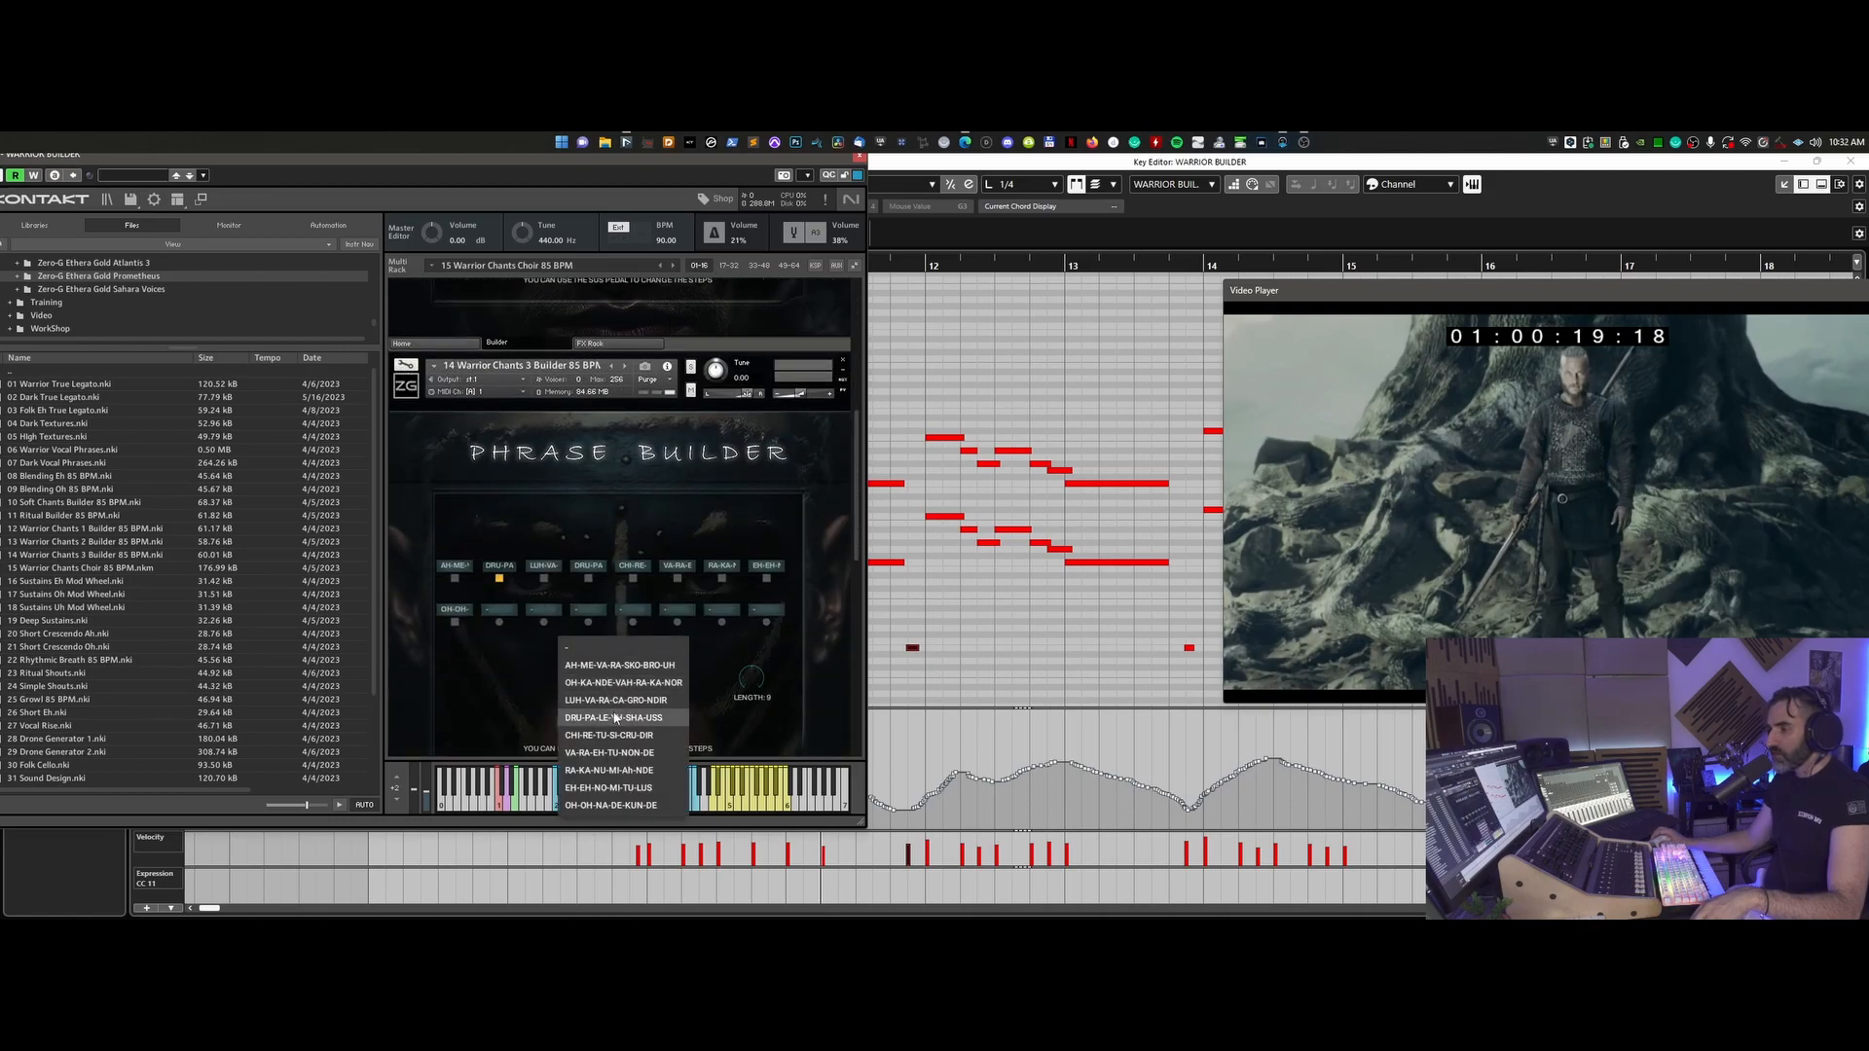
click(614, 718)
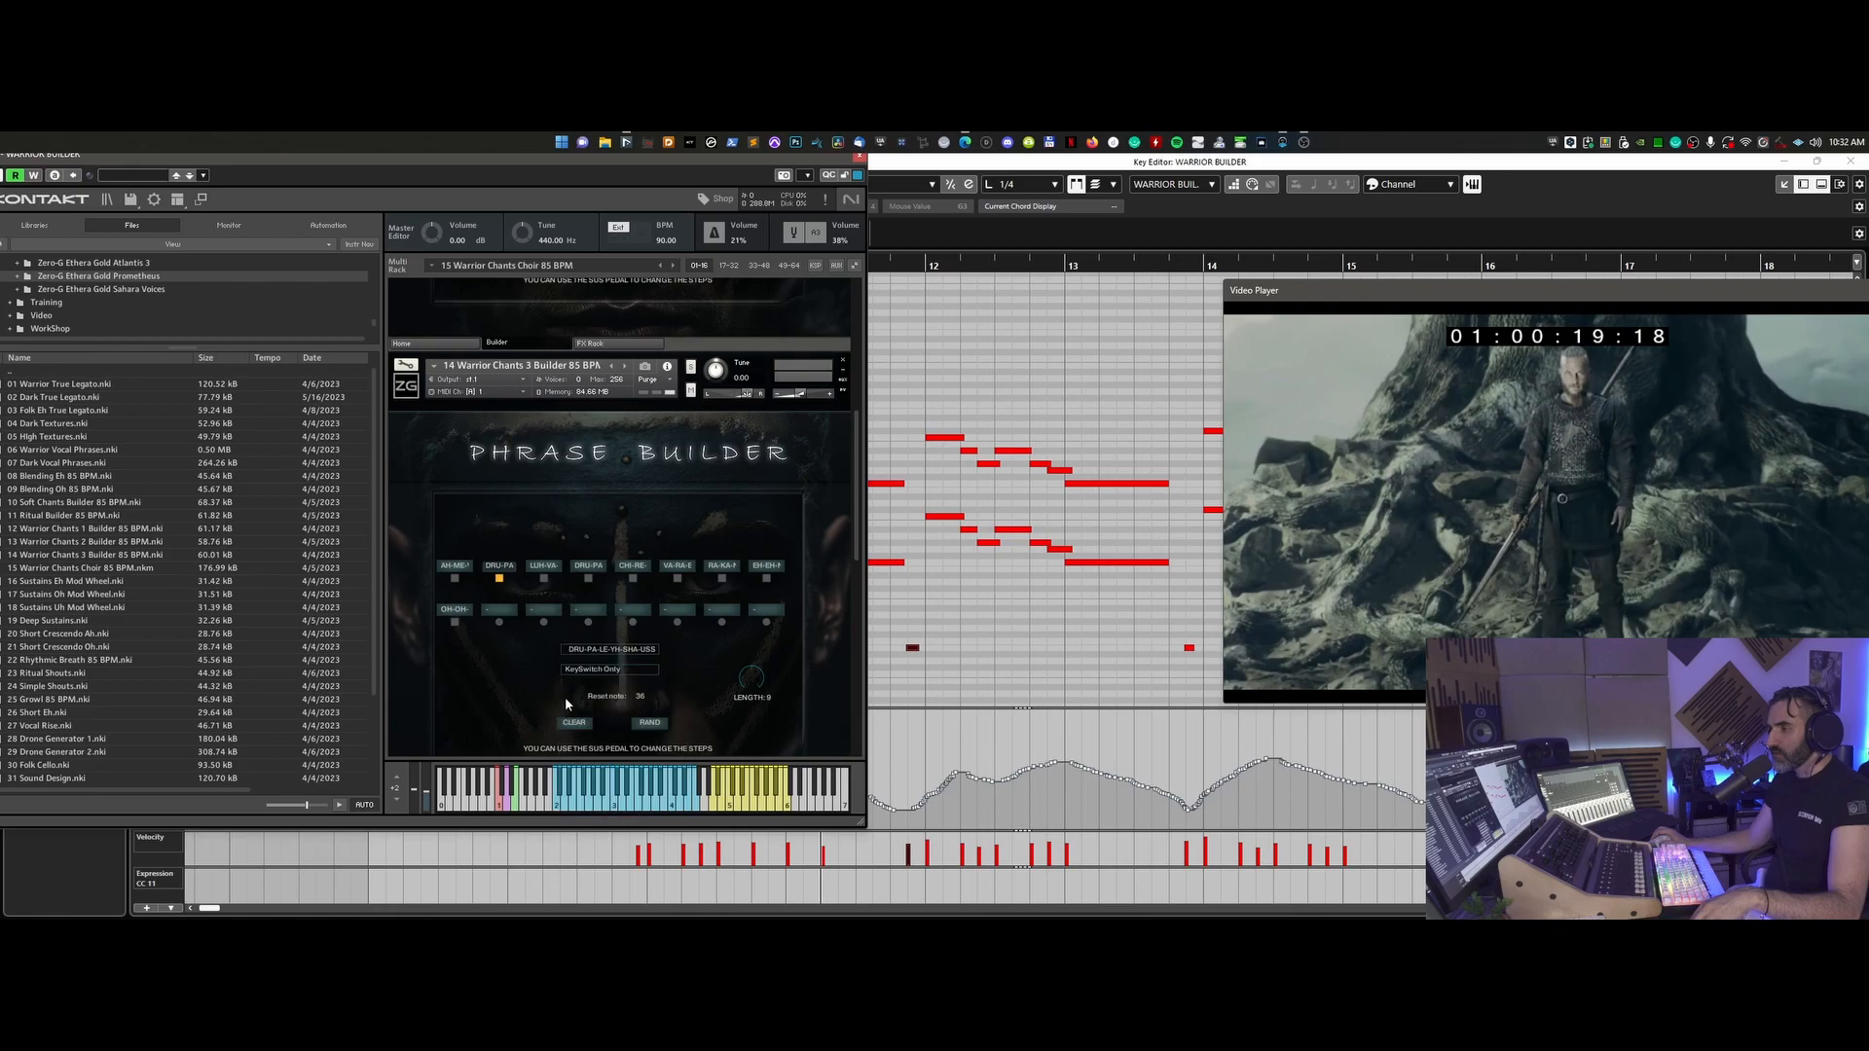
- Choose another phrase in the Phrase Builder of the rack's middle Warrior Chants instrument, and bring Warrior Chants 1 Builder into view
scroll(511, 681, down, 5)
scroll(512, 688, down, 5)
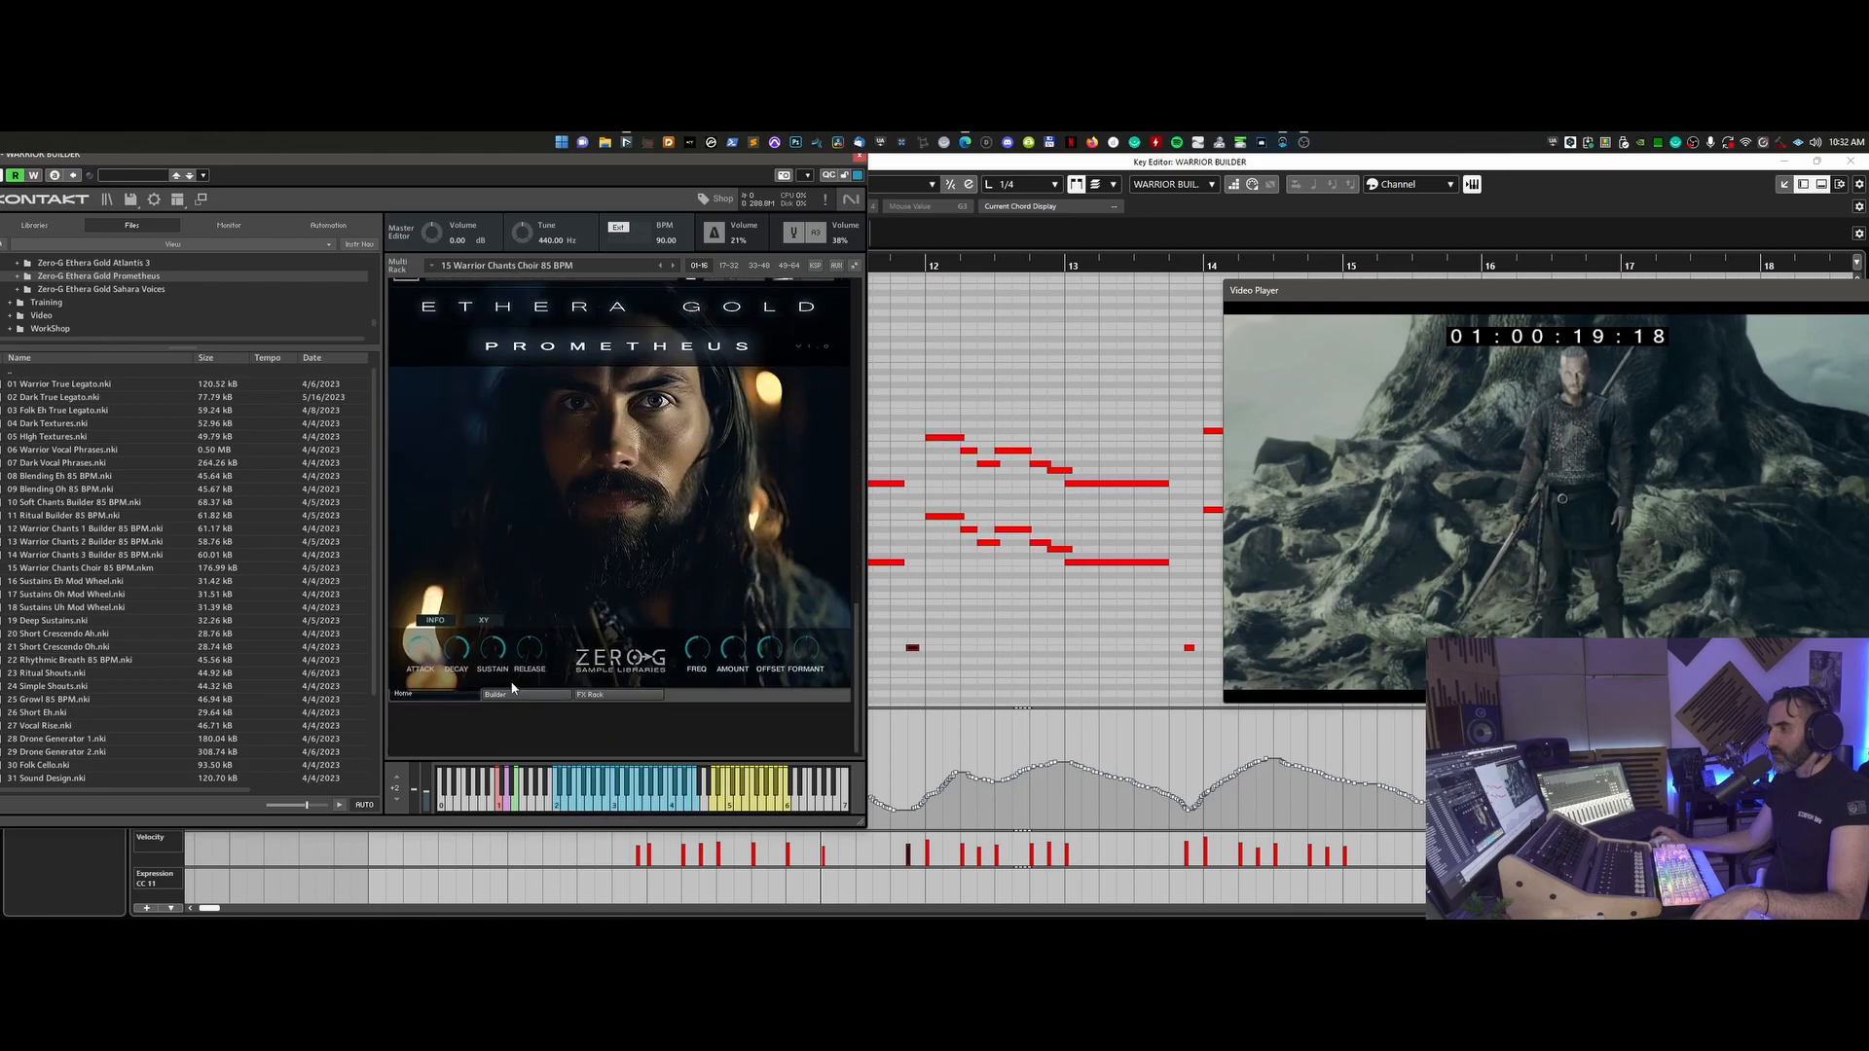
scroll(477, 565, up, 10)
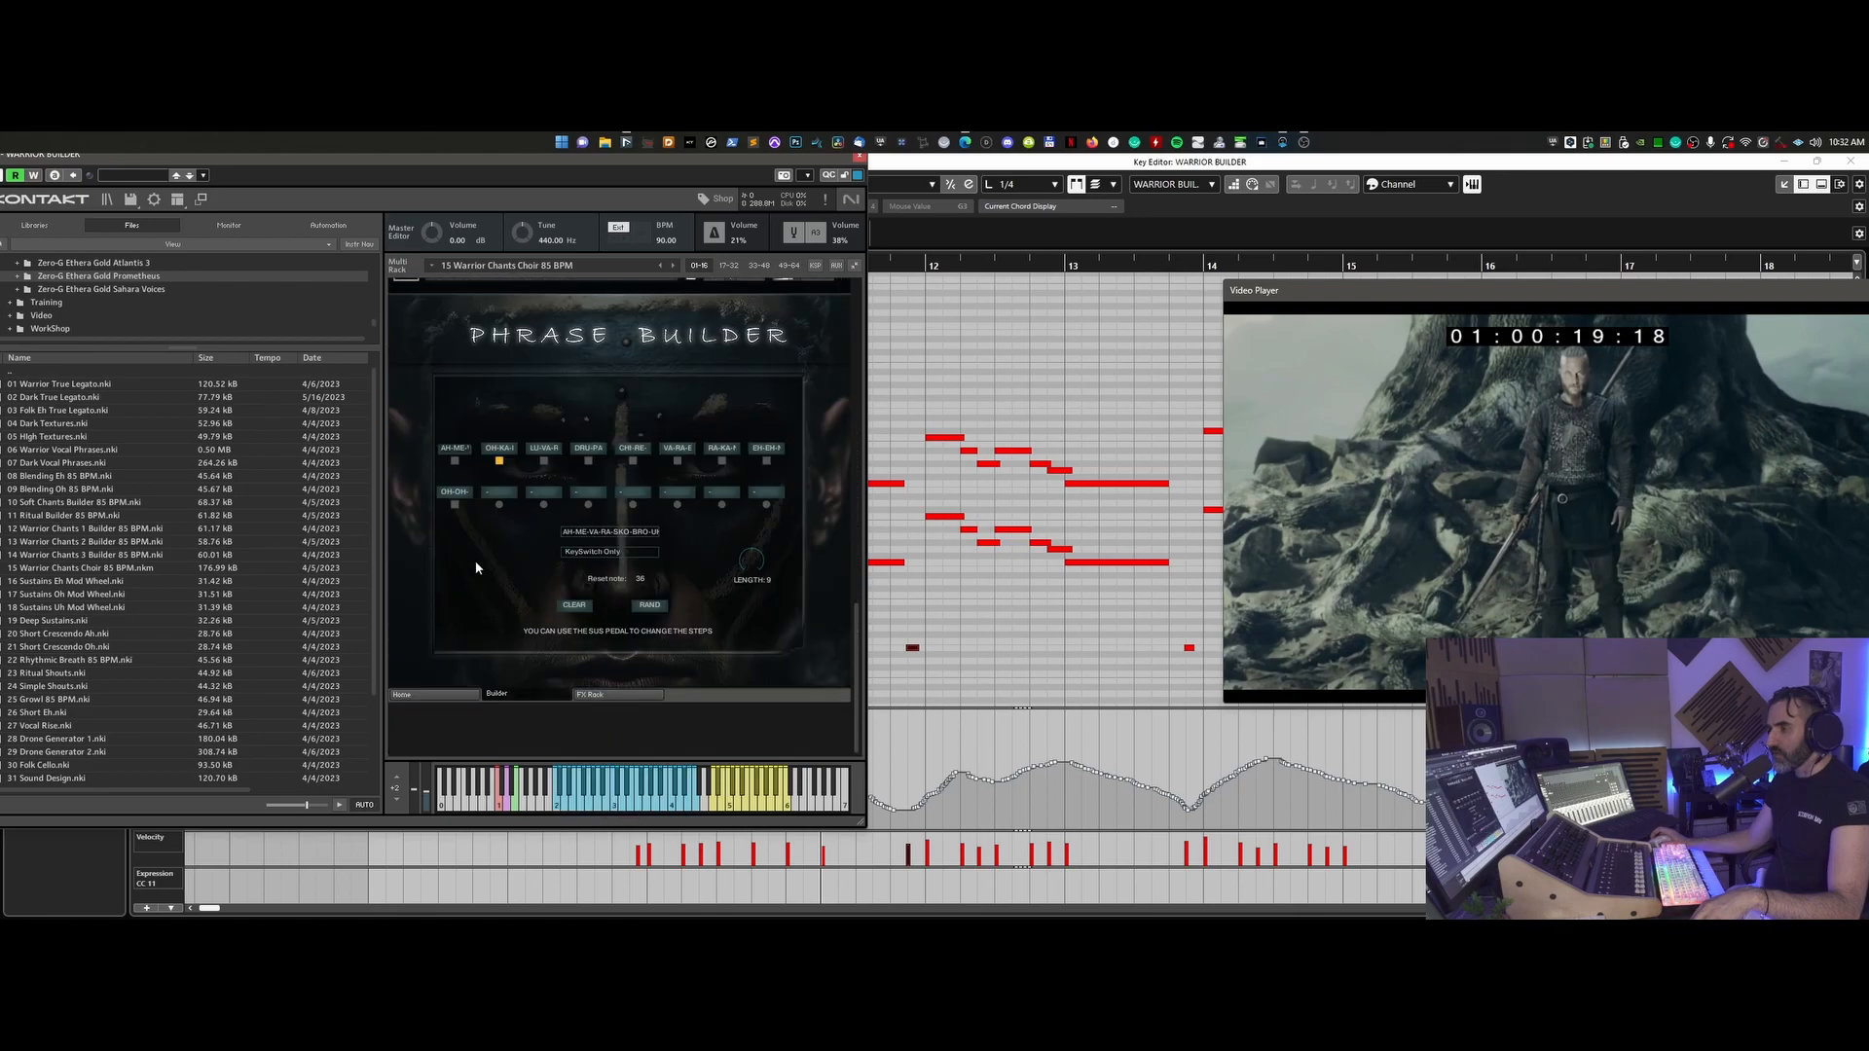
click(591, 540)
click(604, 604)
scroll(505, 592, down, 3)
scroll(505, 599, down, 5)
scroll(502, 603, up, 15)
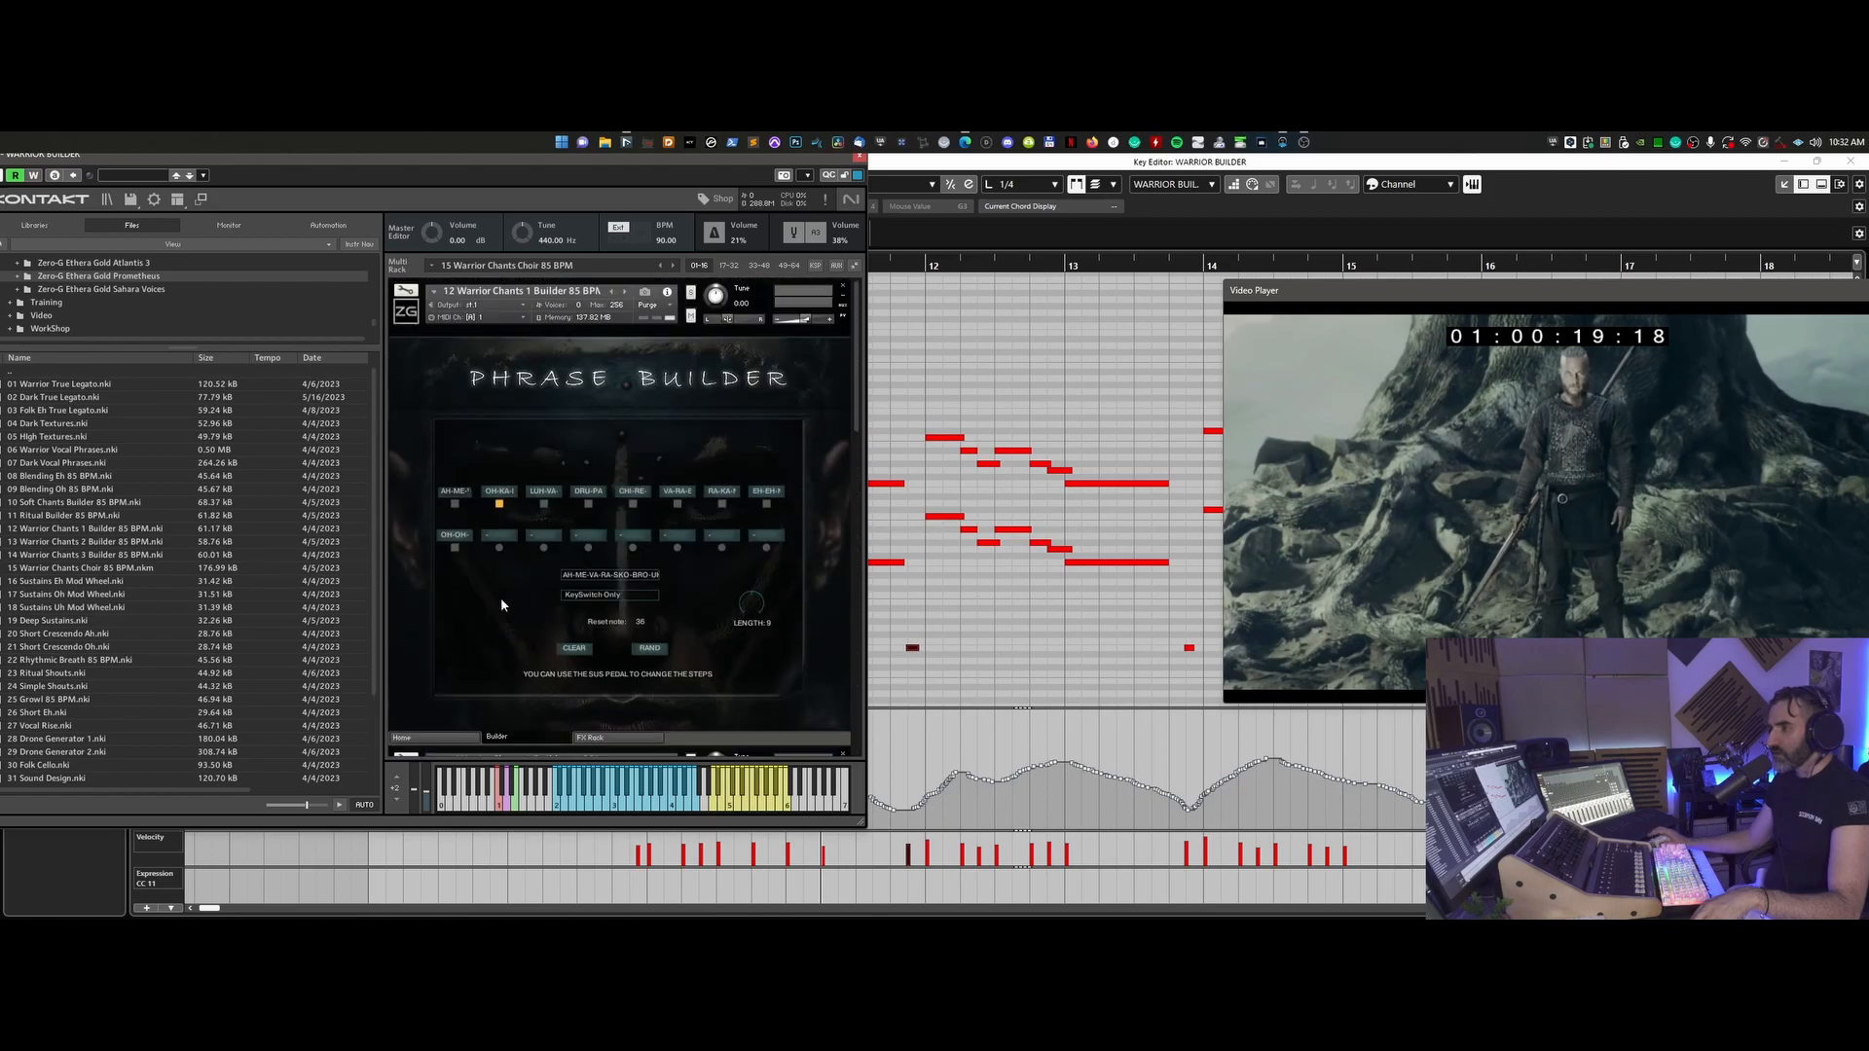
- Set the second Phrase Builder step of Warrior Chants 1 Builder to DRU-PA-LE-YH-SHA-USS
click(499, 493)
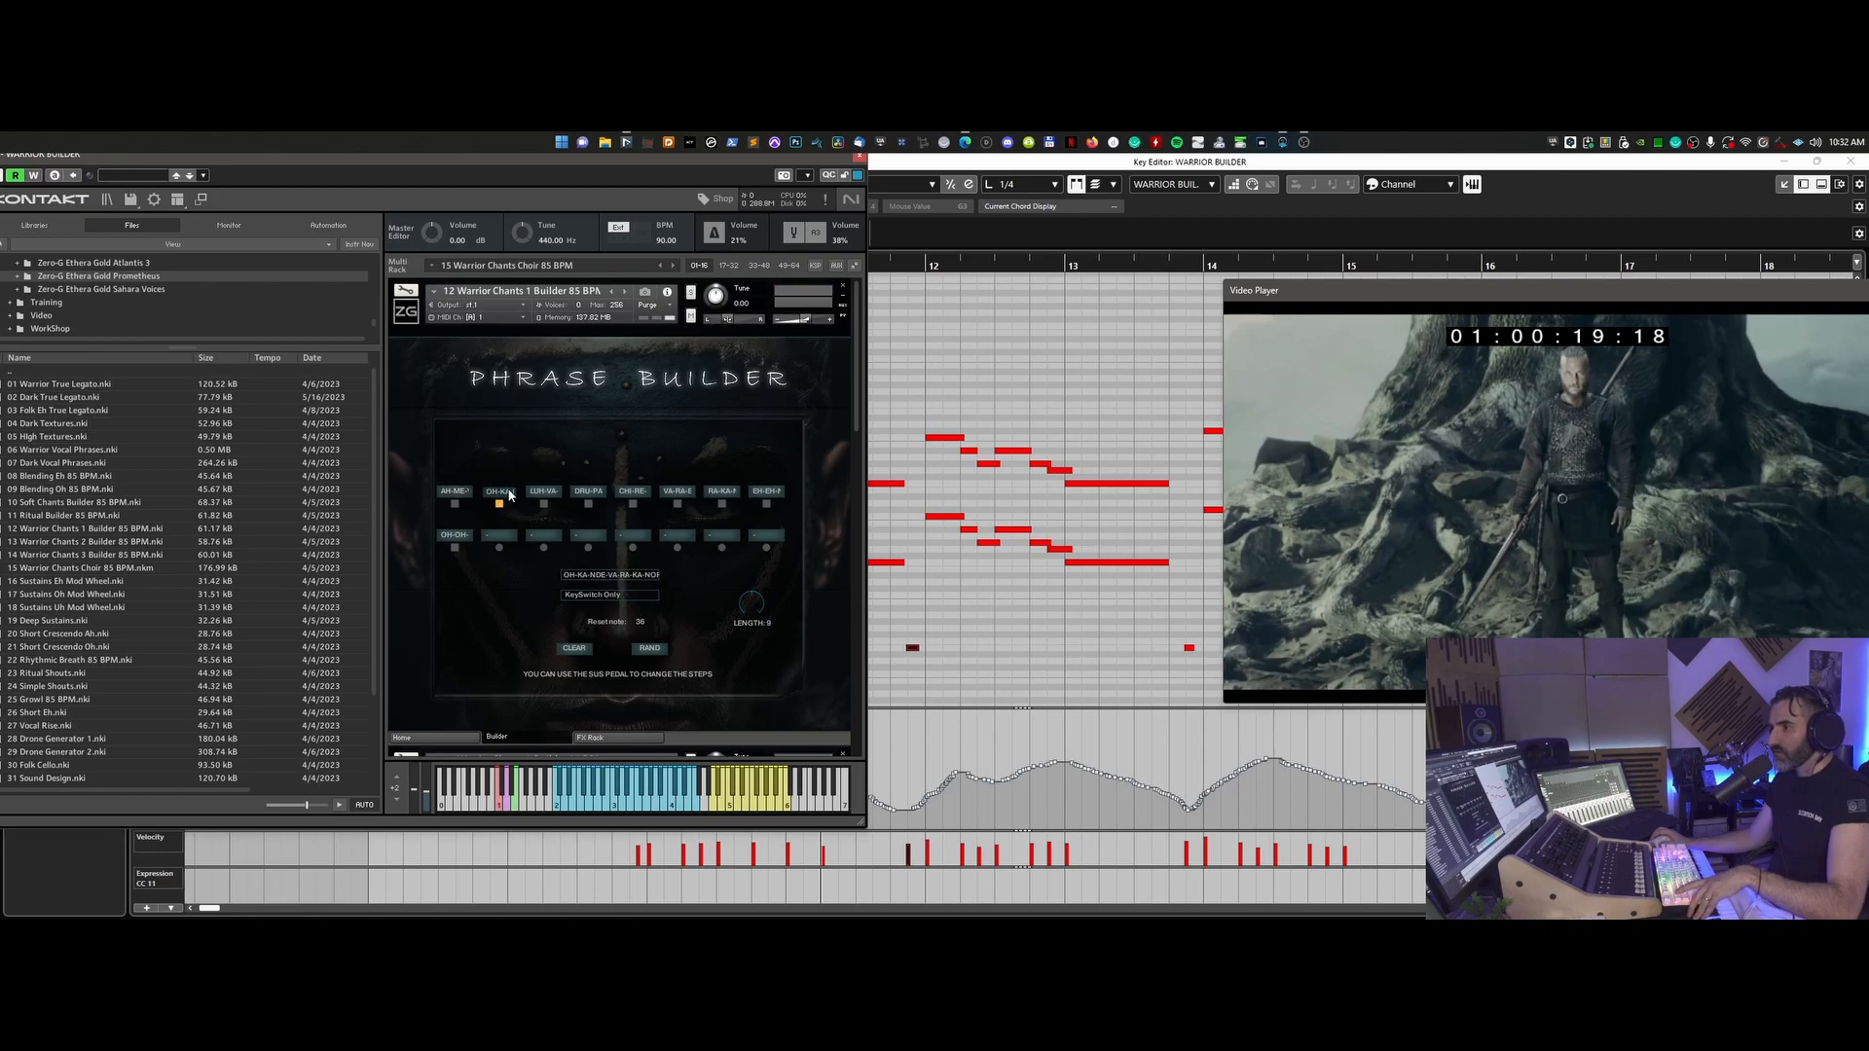
click(578, 577)
click(583, 648)
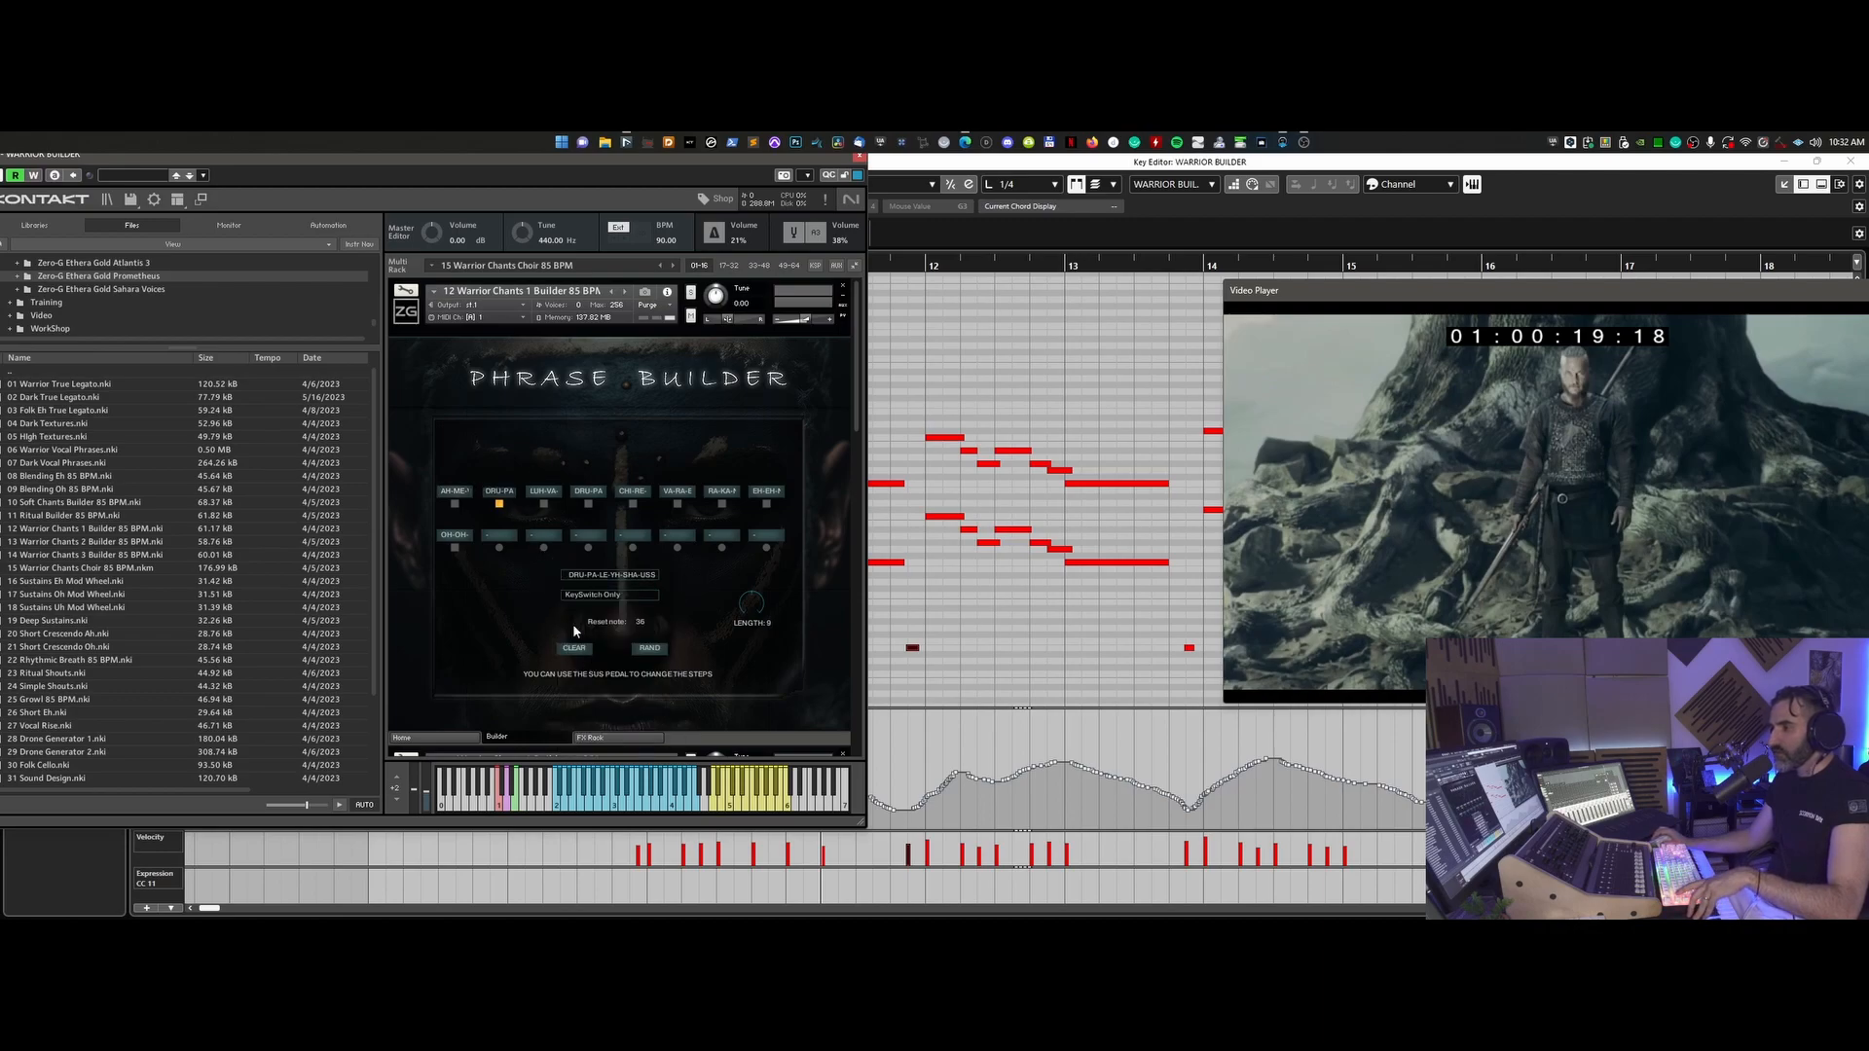
- Move the Kontakt window clear of the notes around bar 10, and play the chants from before bar 10
drag(609, 159, 589, 170)
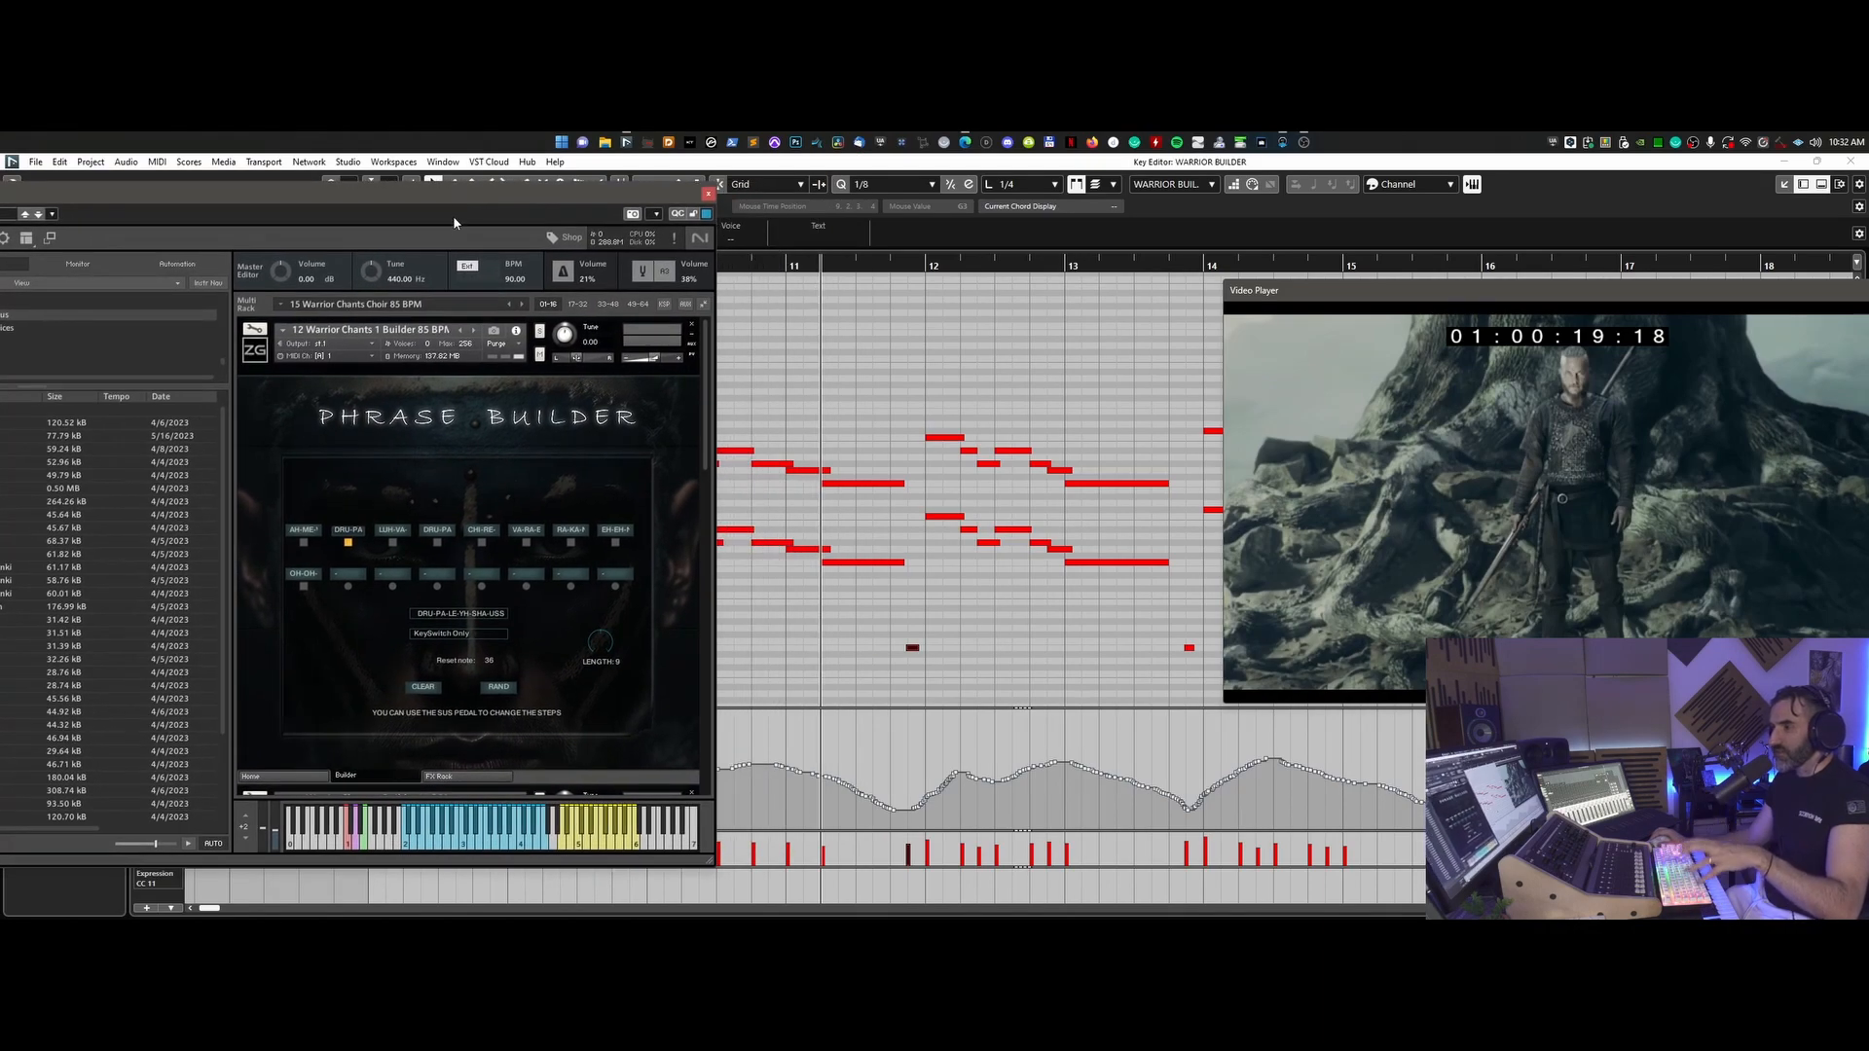
drag(515, 201, 317, 190)
click(602, 265)
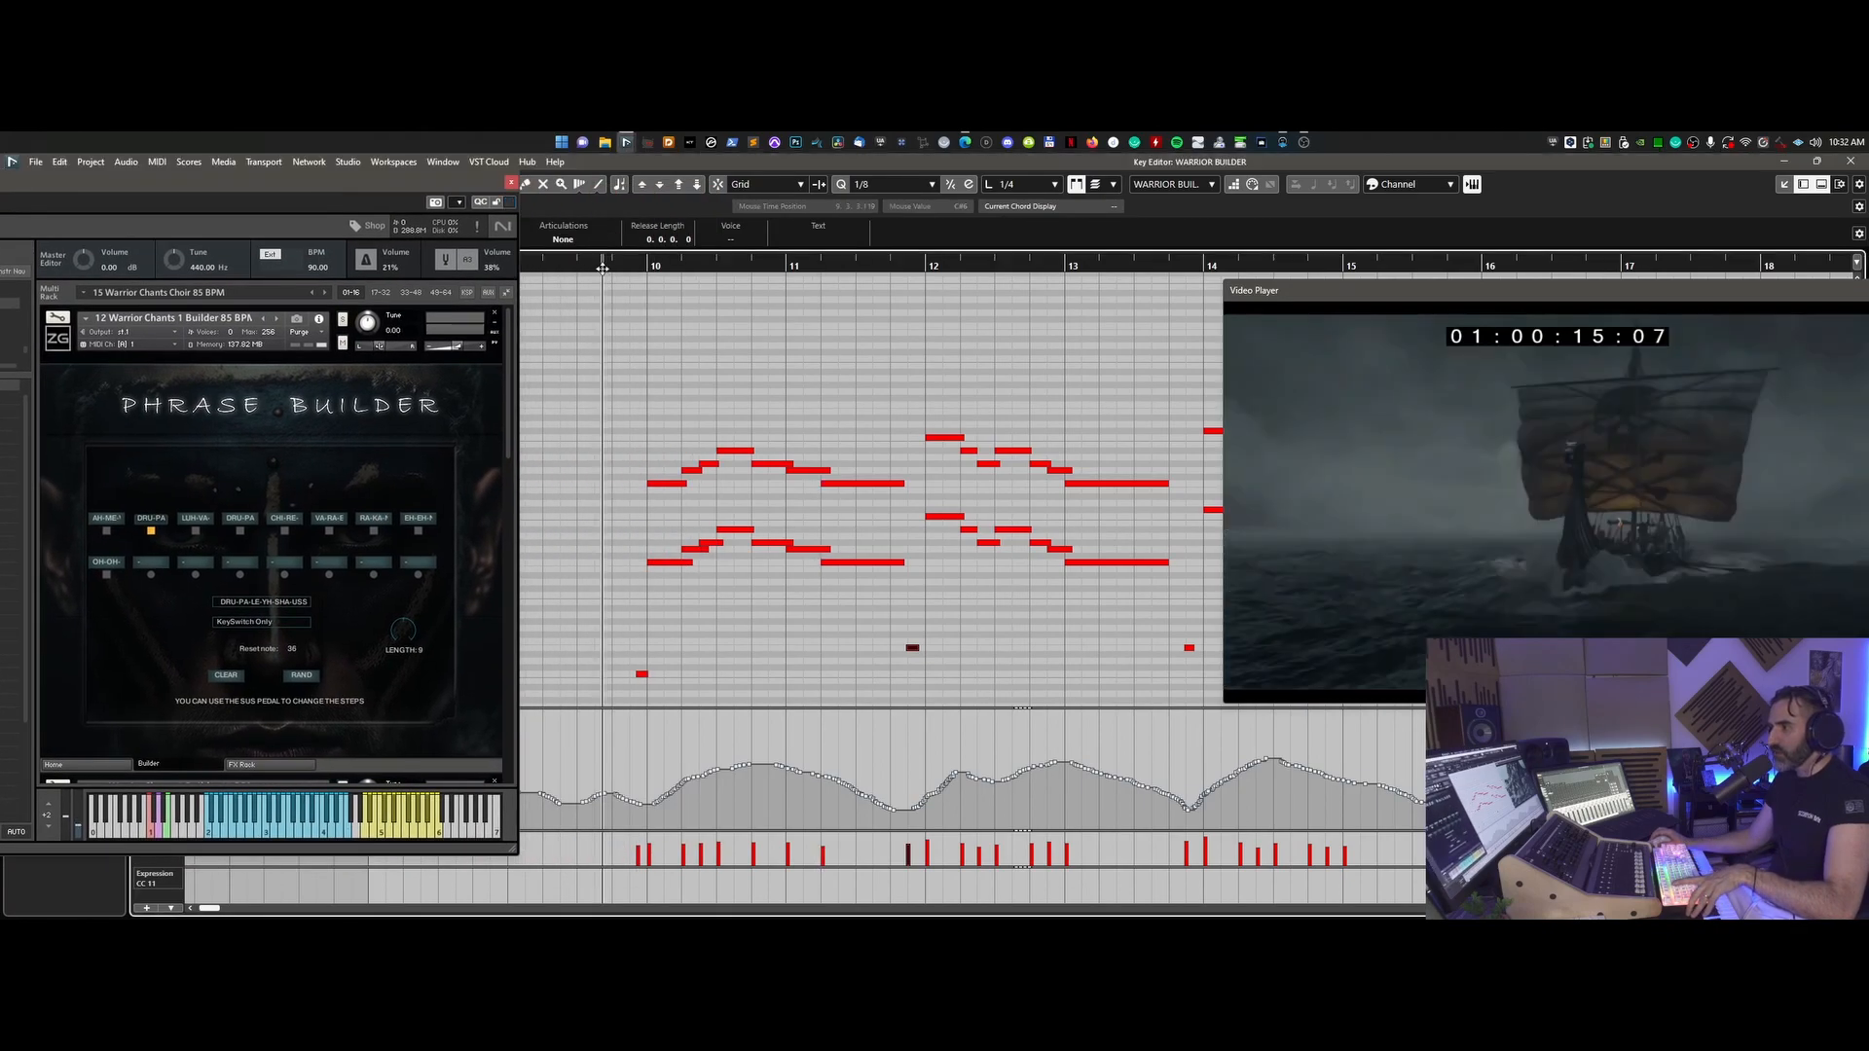
key(space)
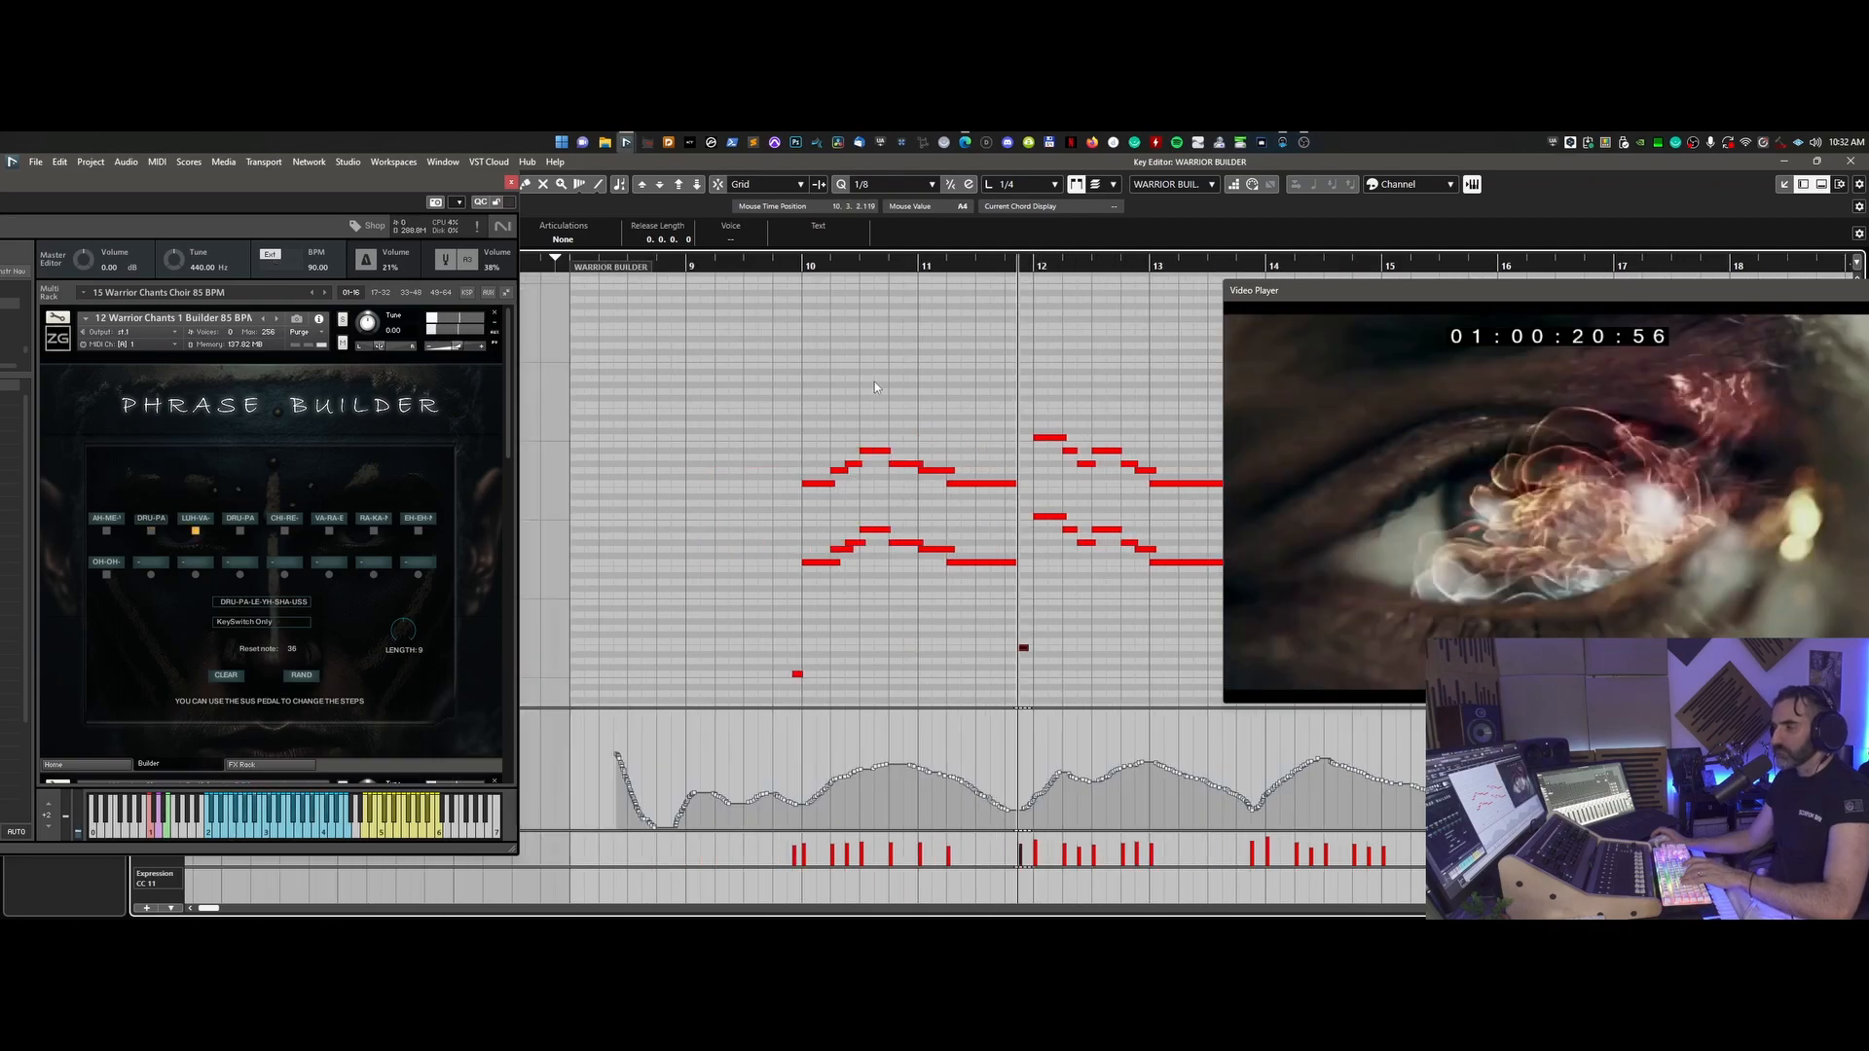
- Set the first Phrase Builder step of Warrior Chants 1 Builder to RA-KA-NU-MI-Ah-NDE, and reset playback to just before bar 10
key(g)
key(g)
scroll(874, 387, right, 3)
scroll(874, 387, left, 1)
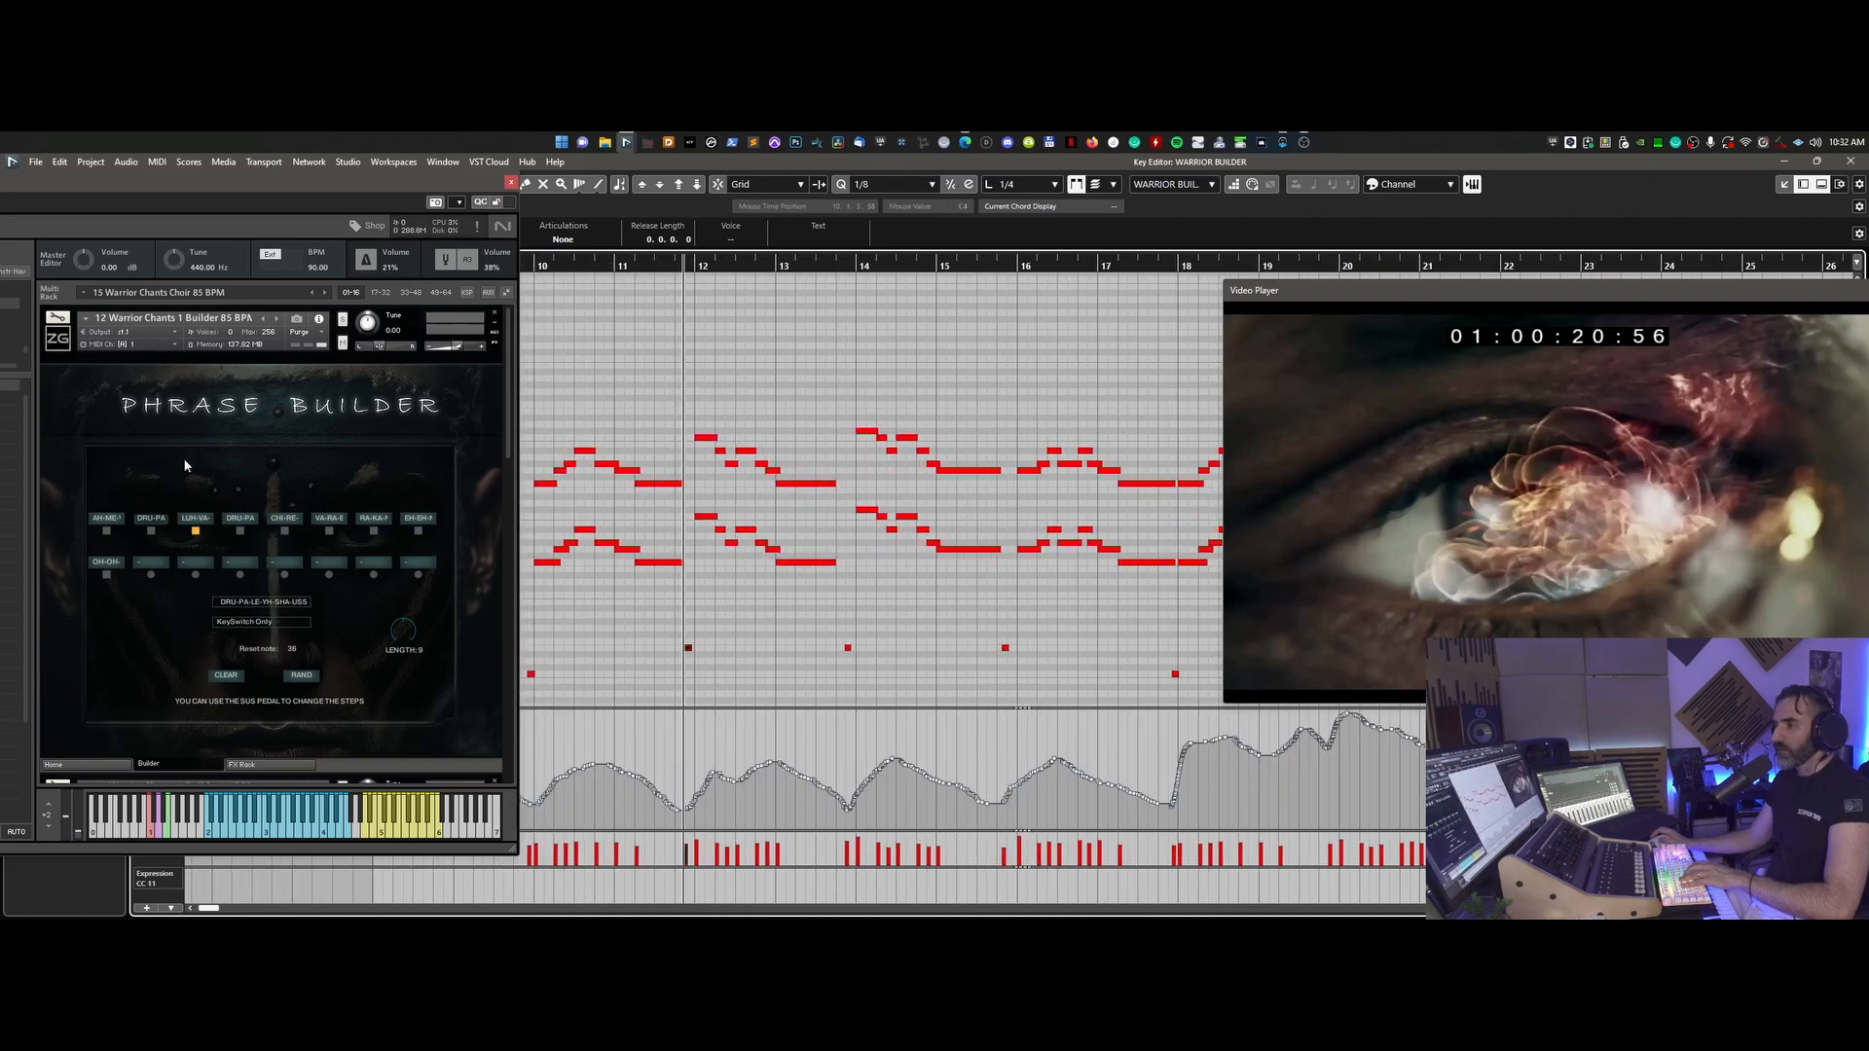
scroll(804, 496, left, 3)
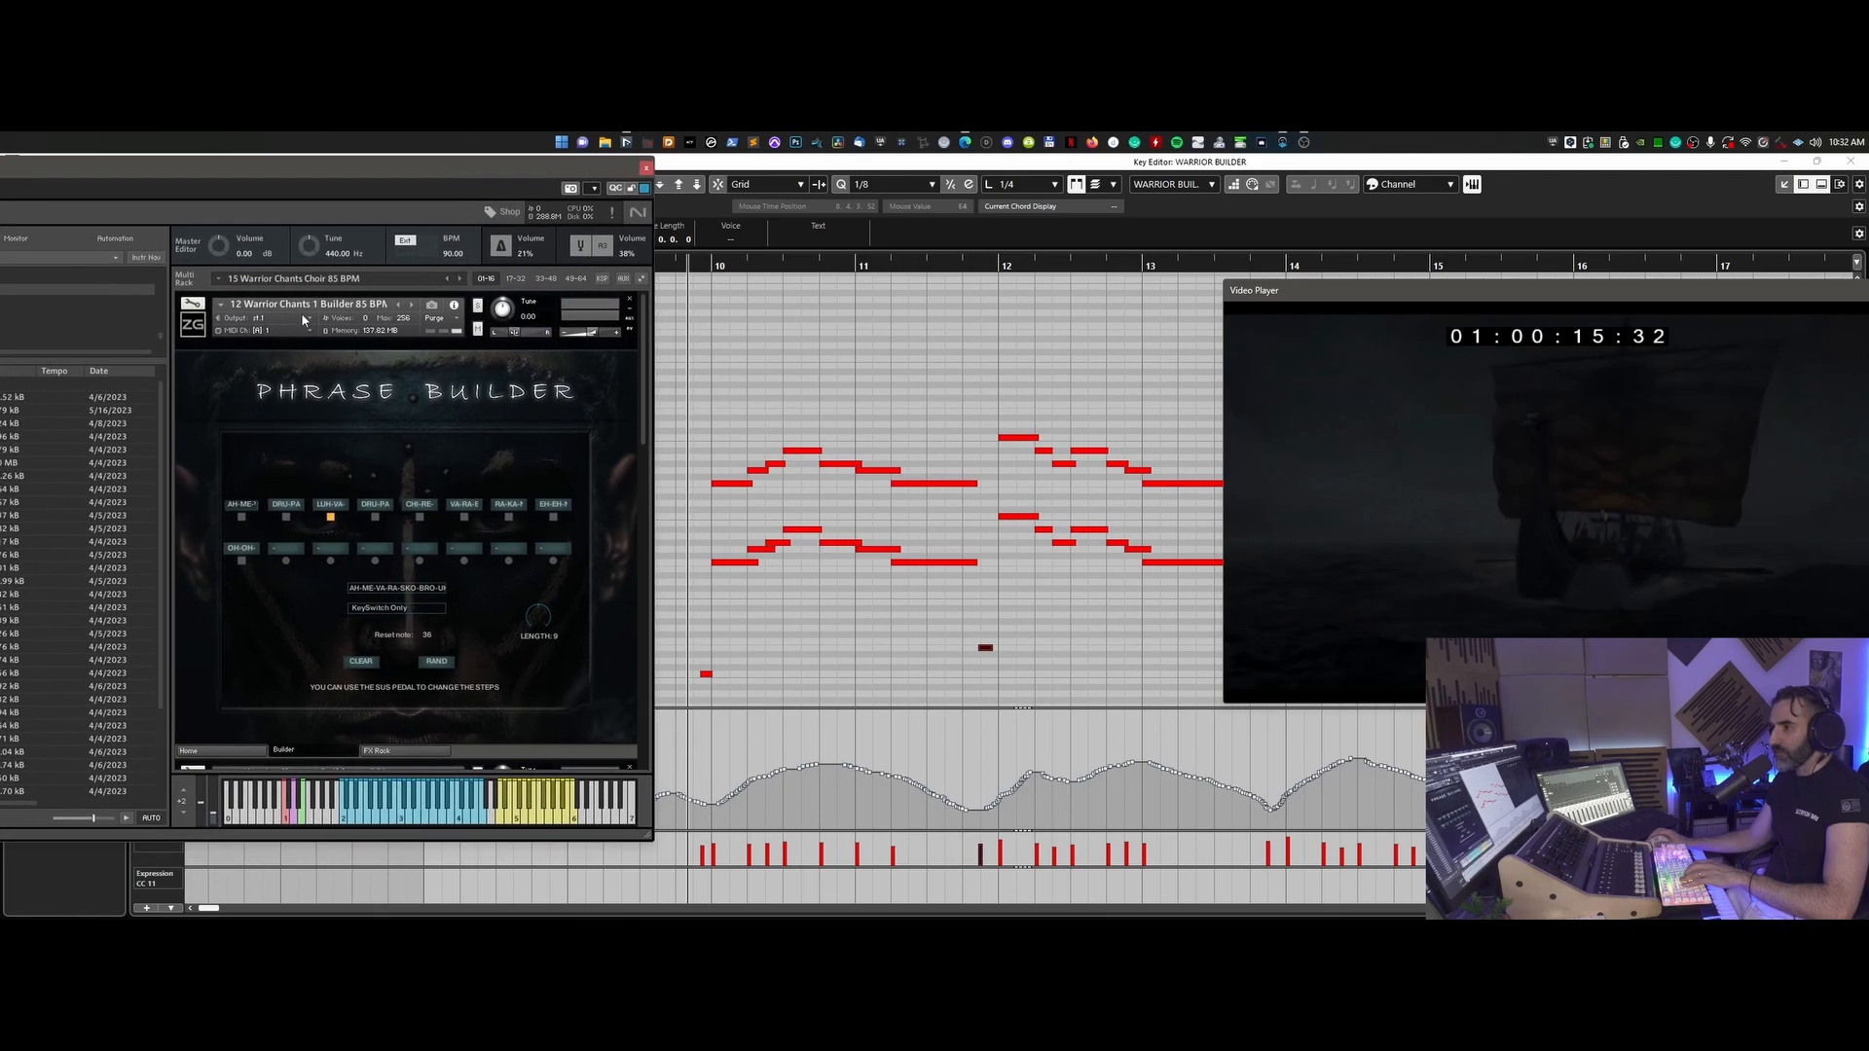
click(397, 588)
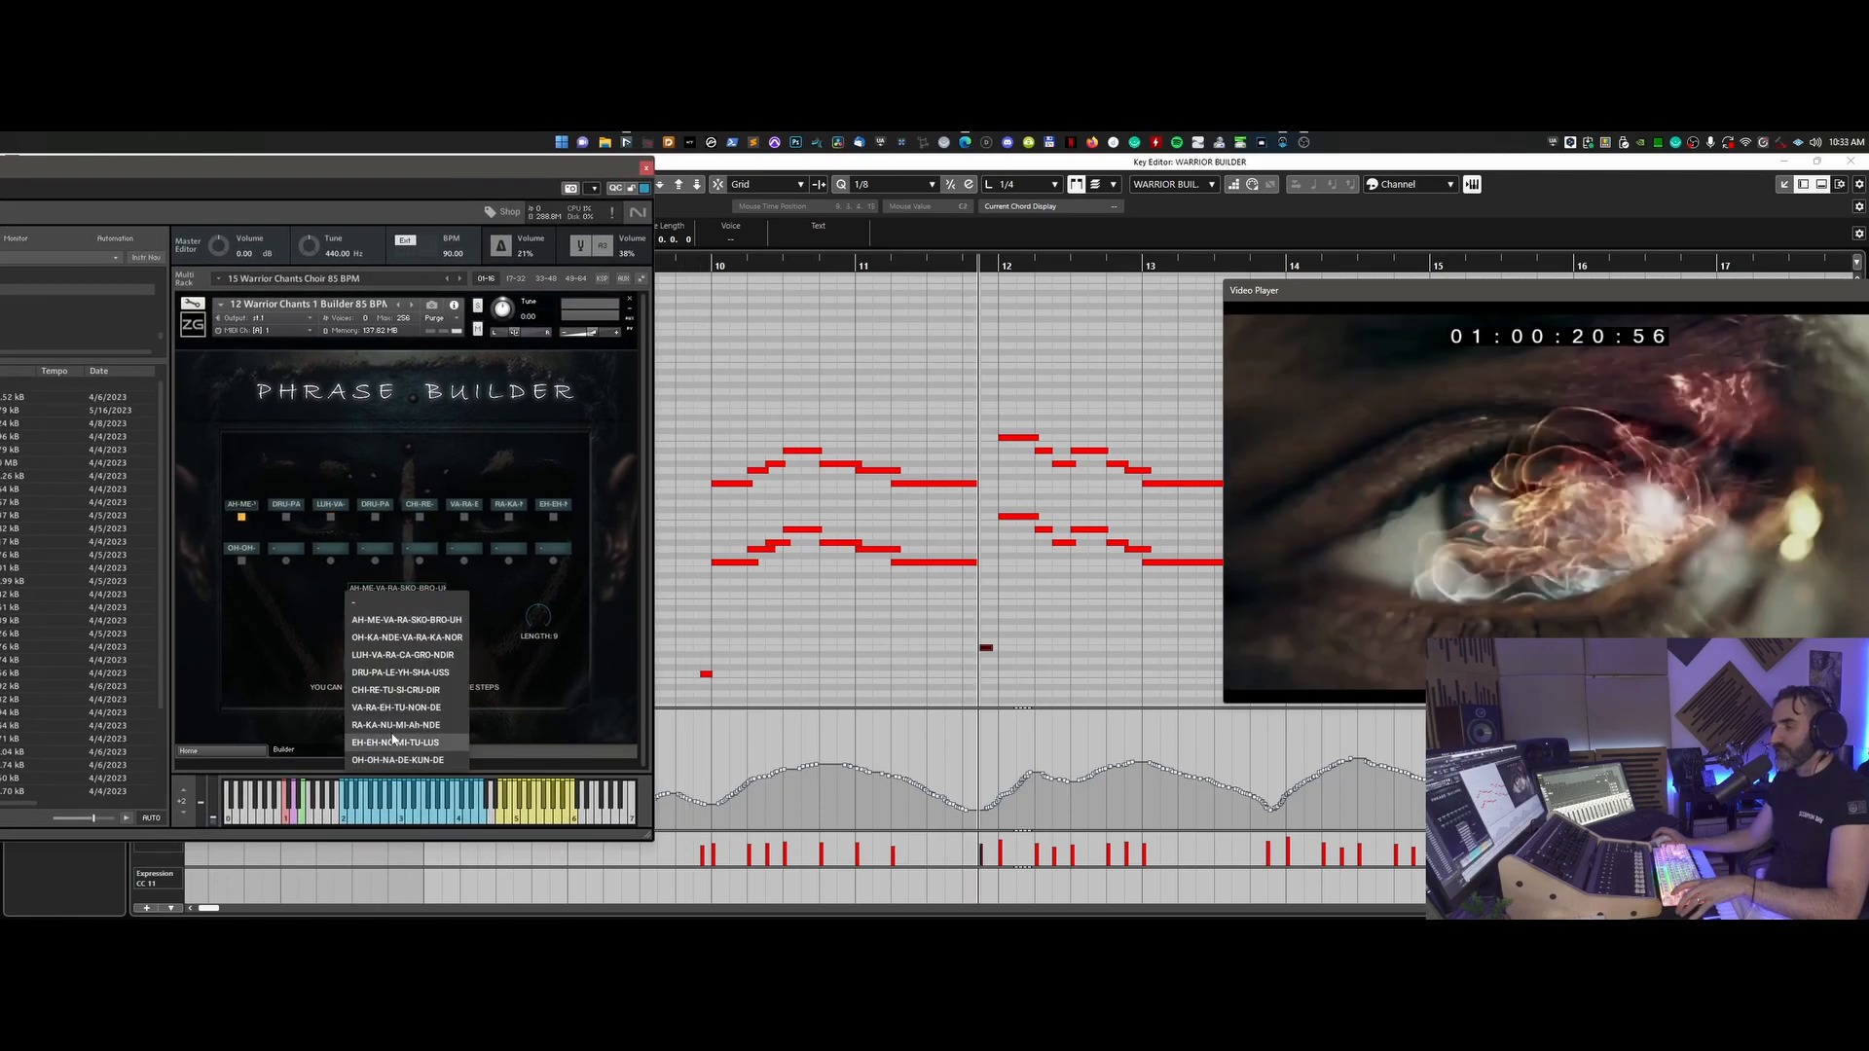
click(395, 725)
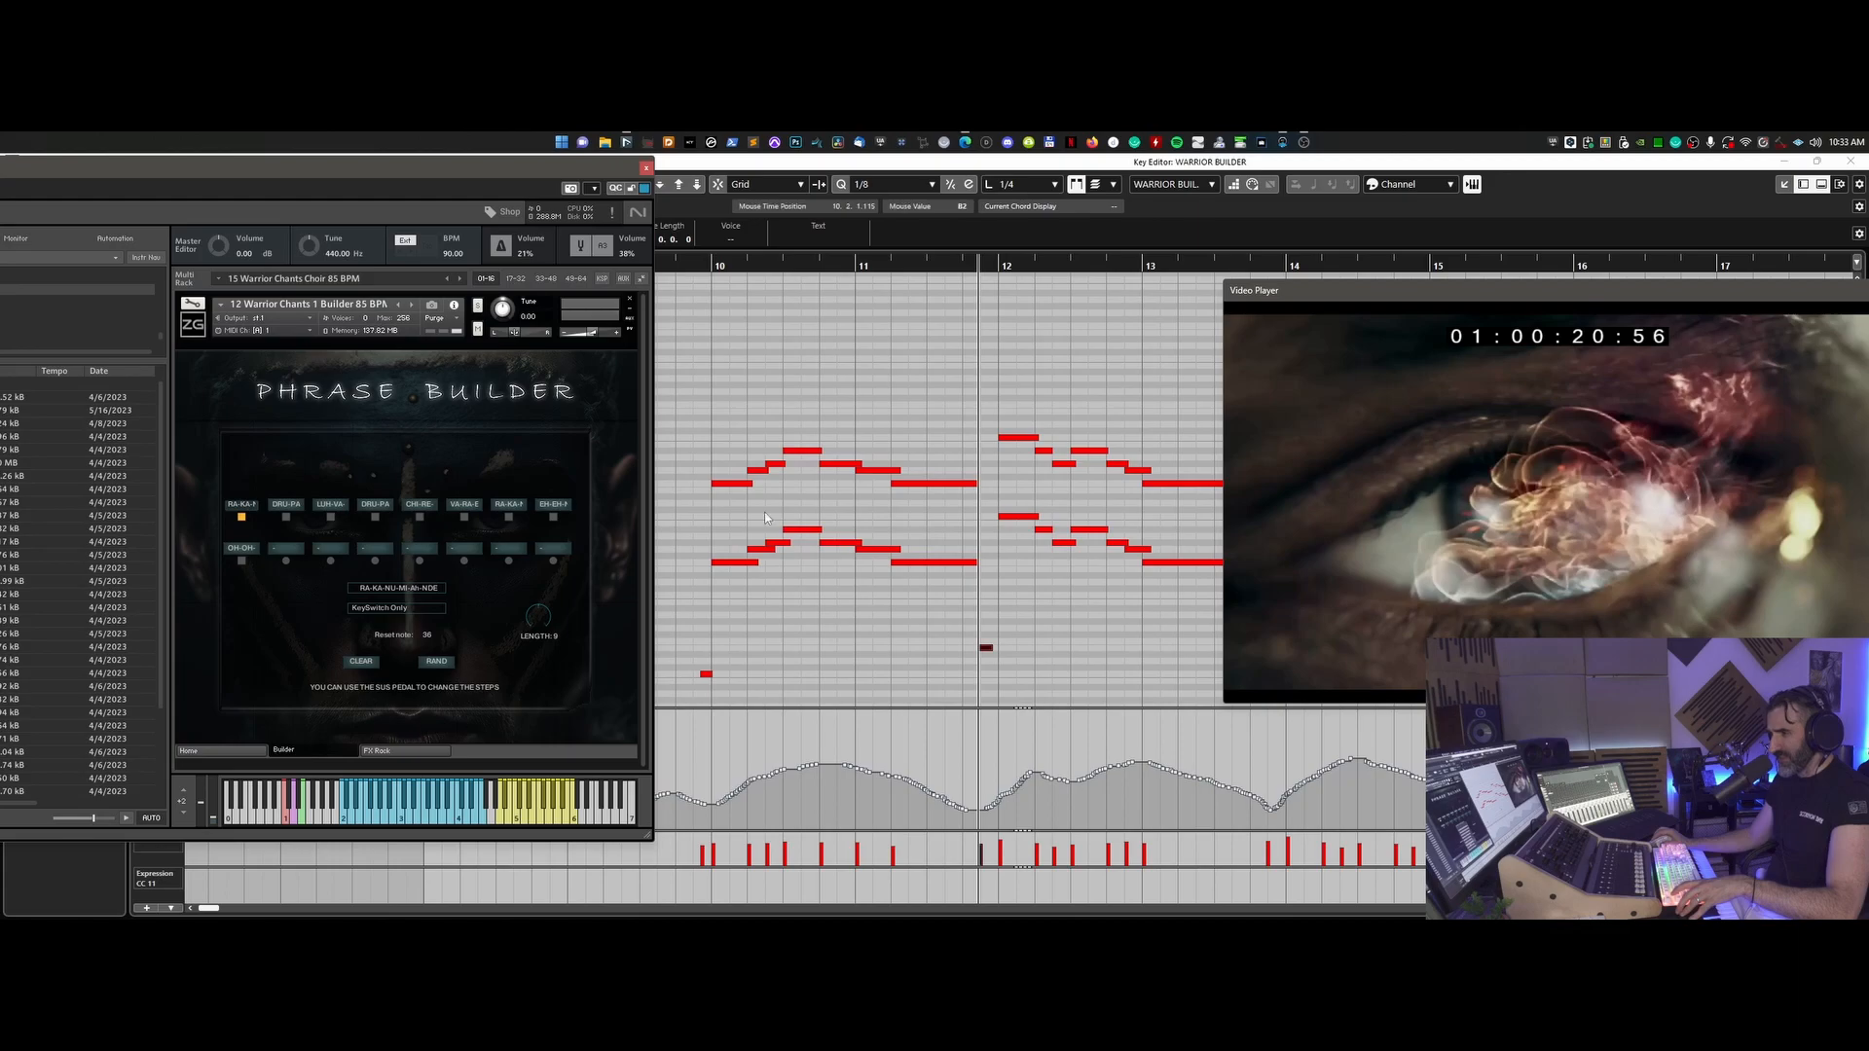
click(705, 278)
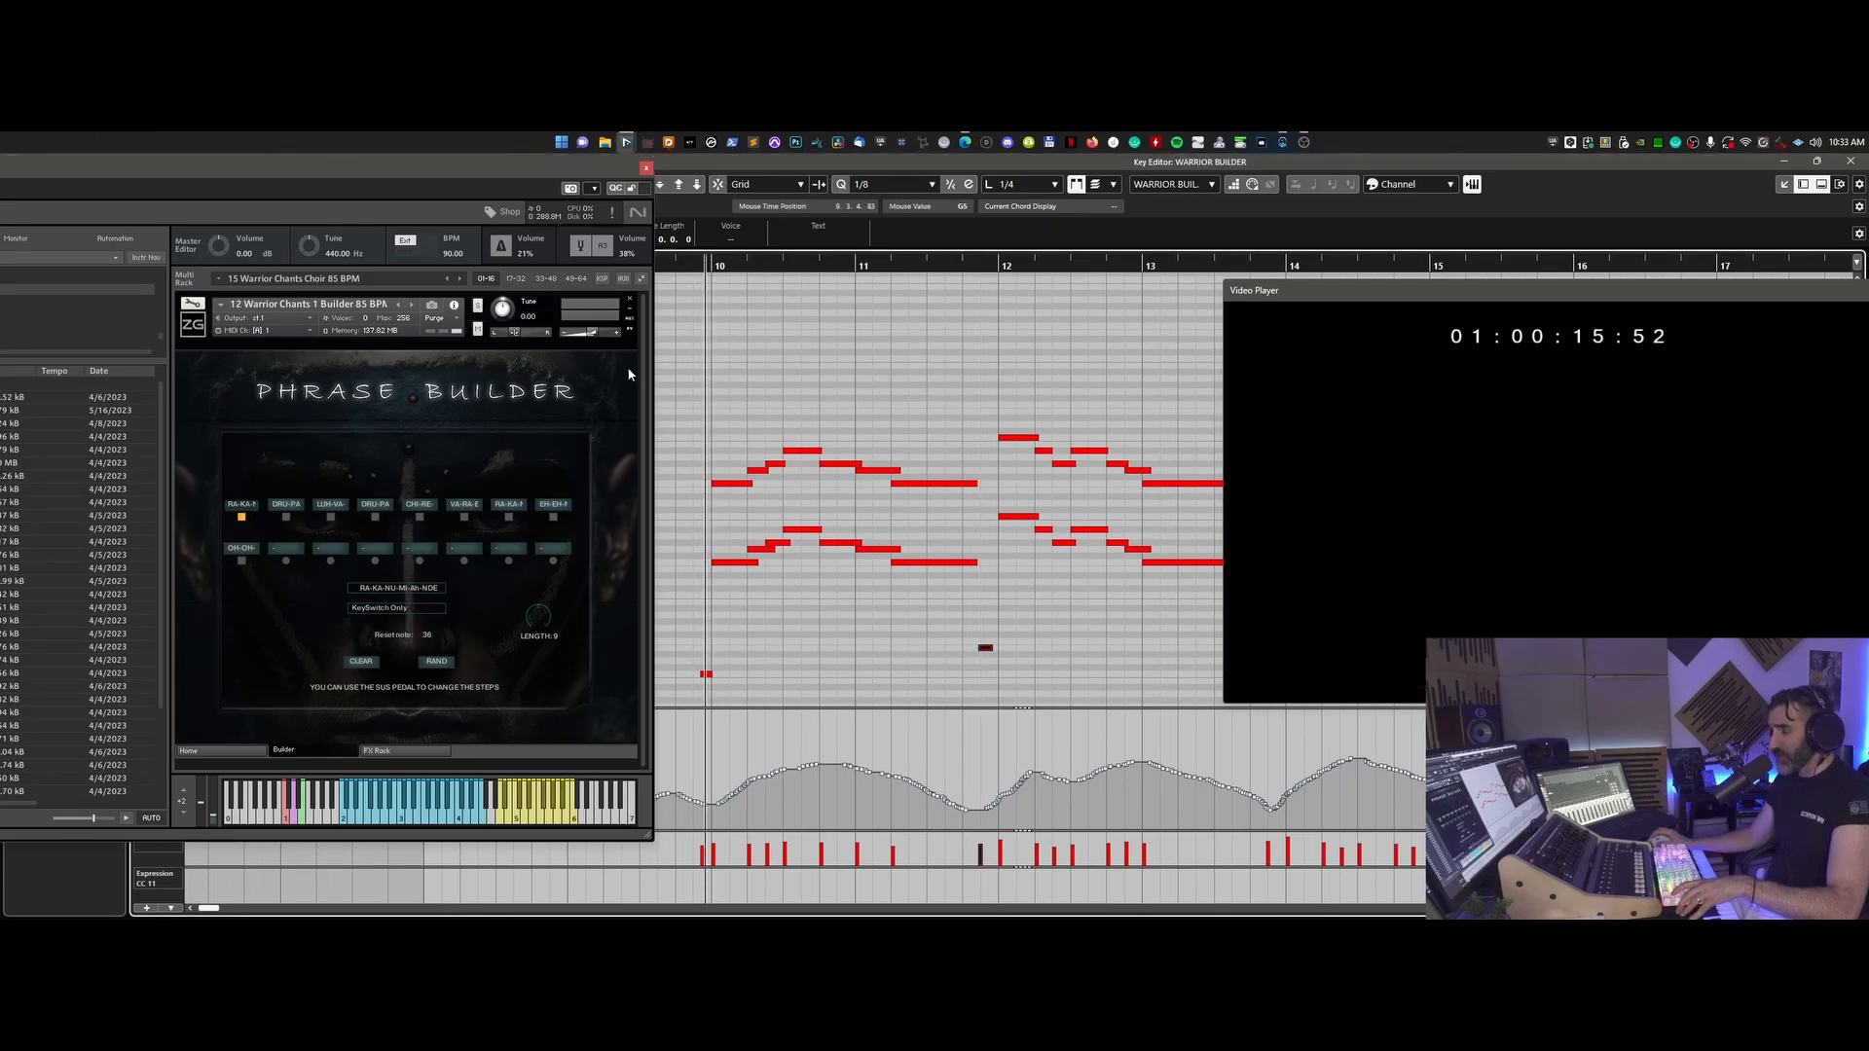
- Review the phrases available for the first Phrase Builder step, and select the chant notes from bar 10 up to the second keyswitch
click(371, 590)
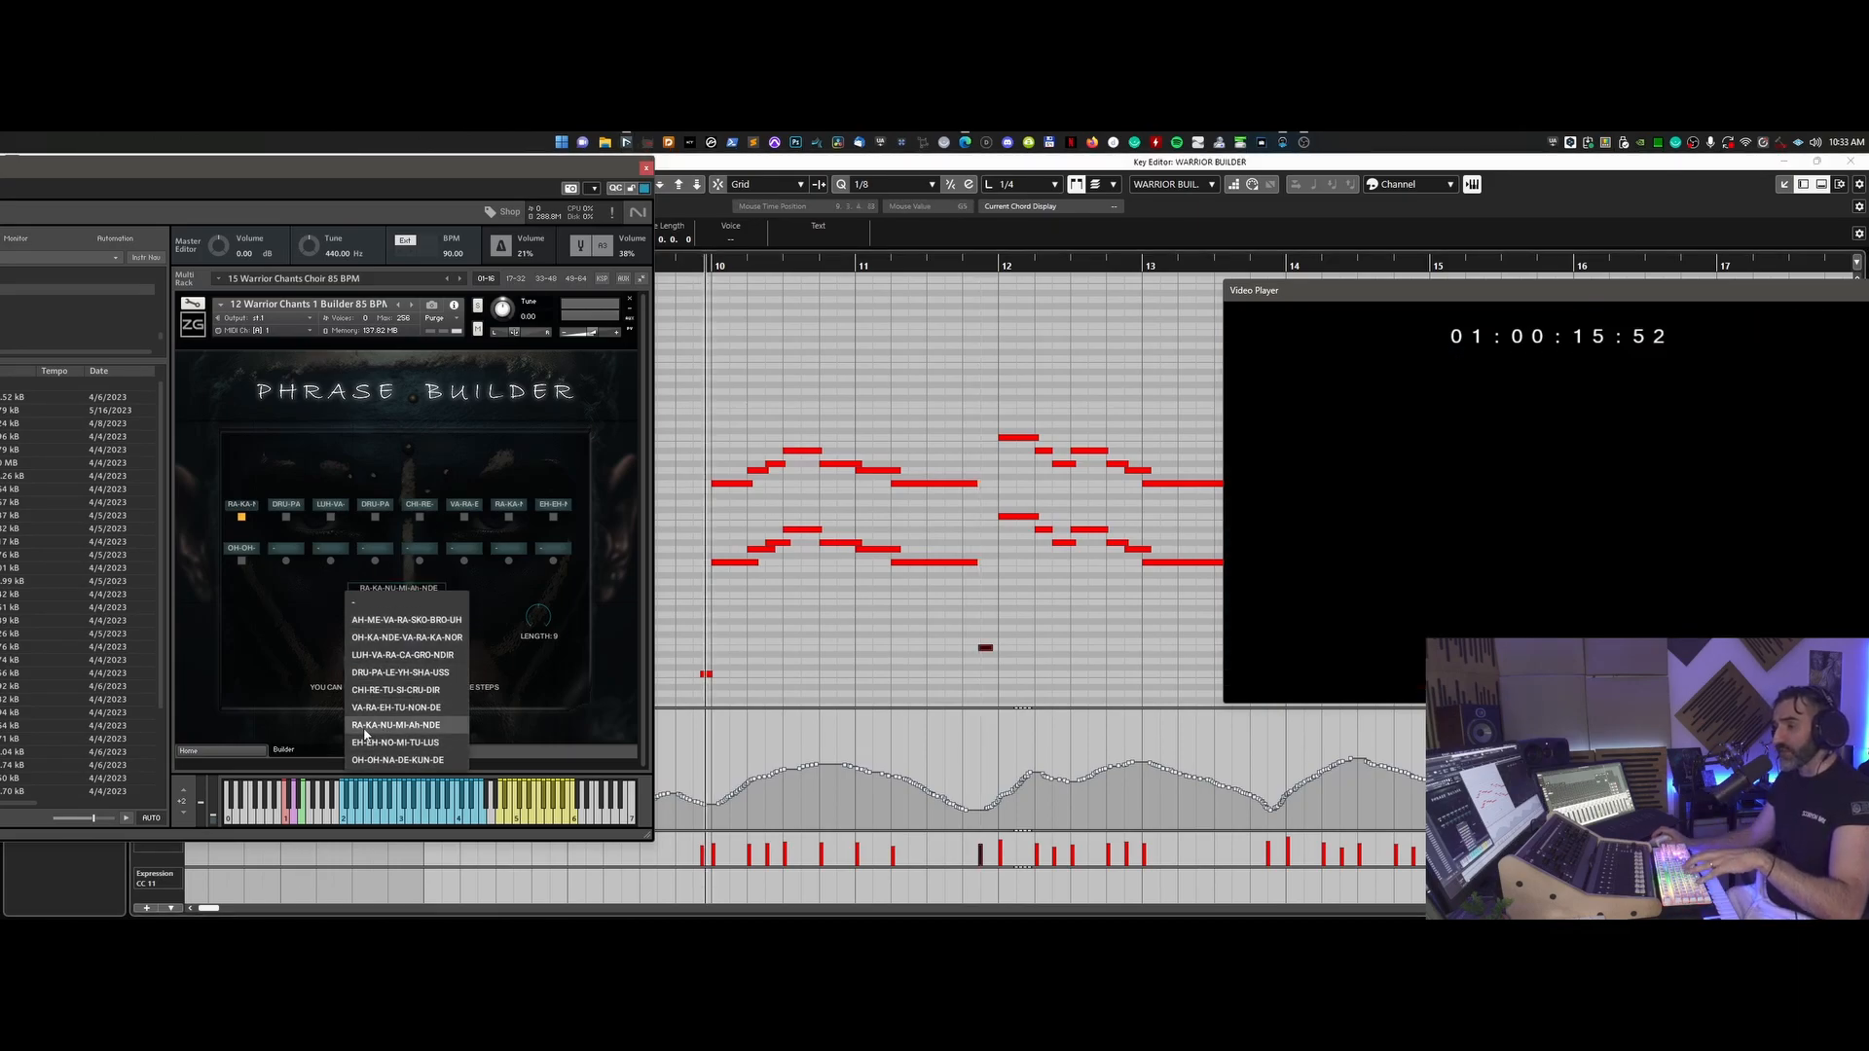
click(712, 526)
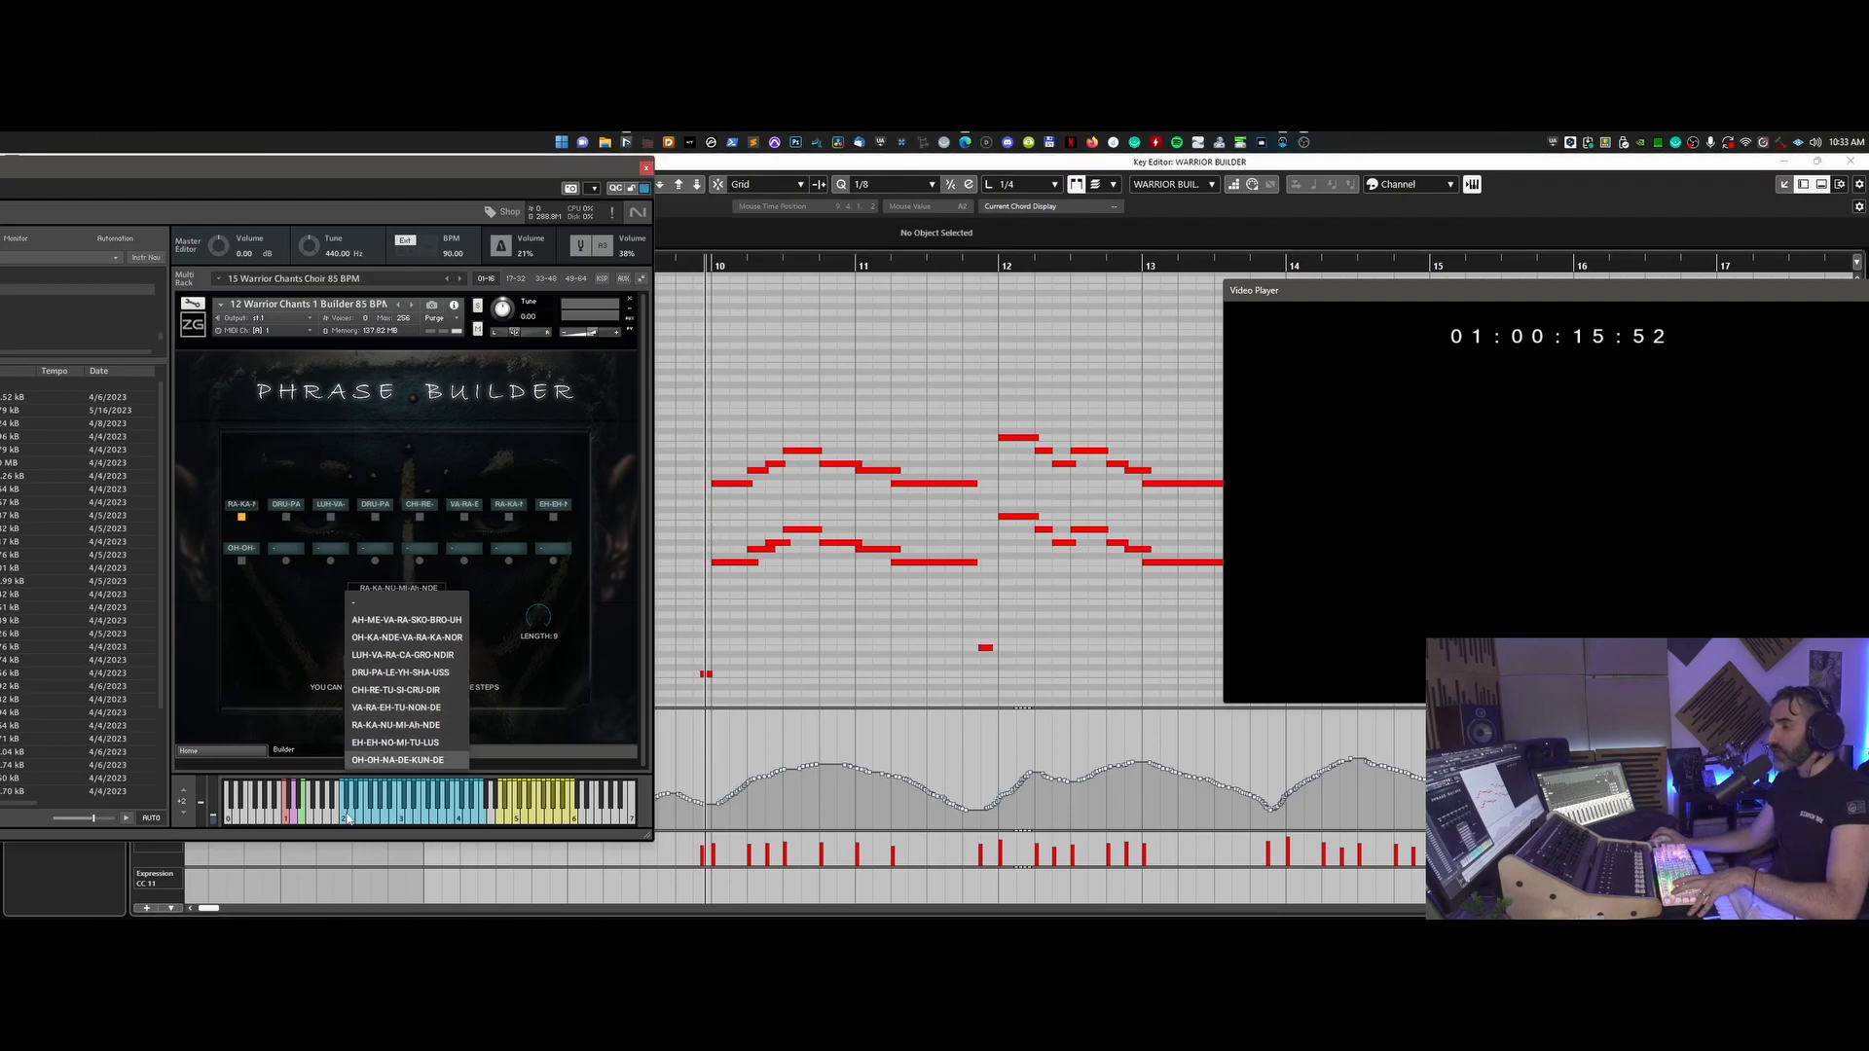
click(555, 682)
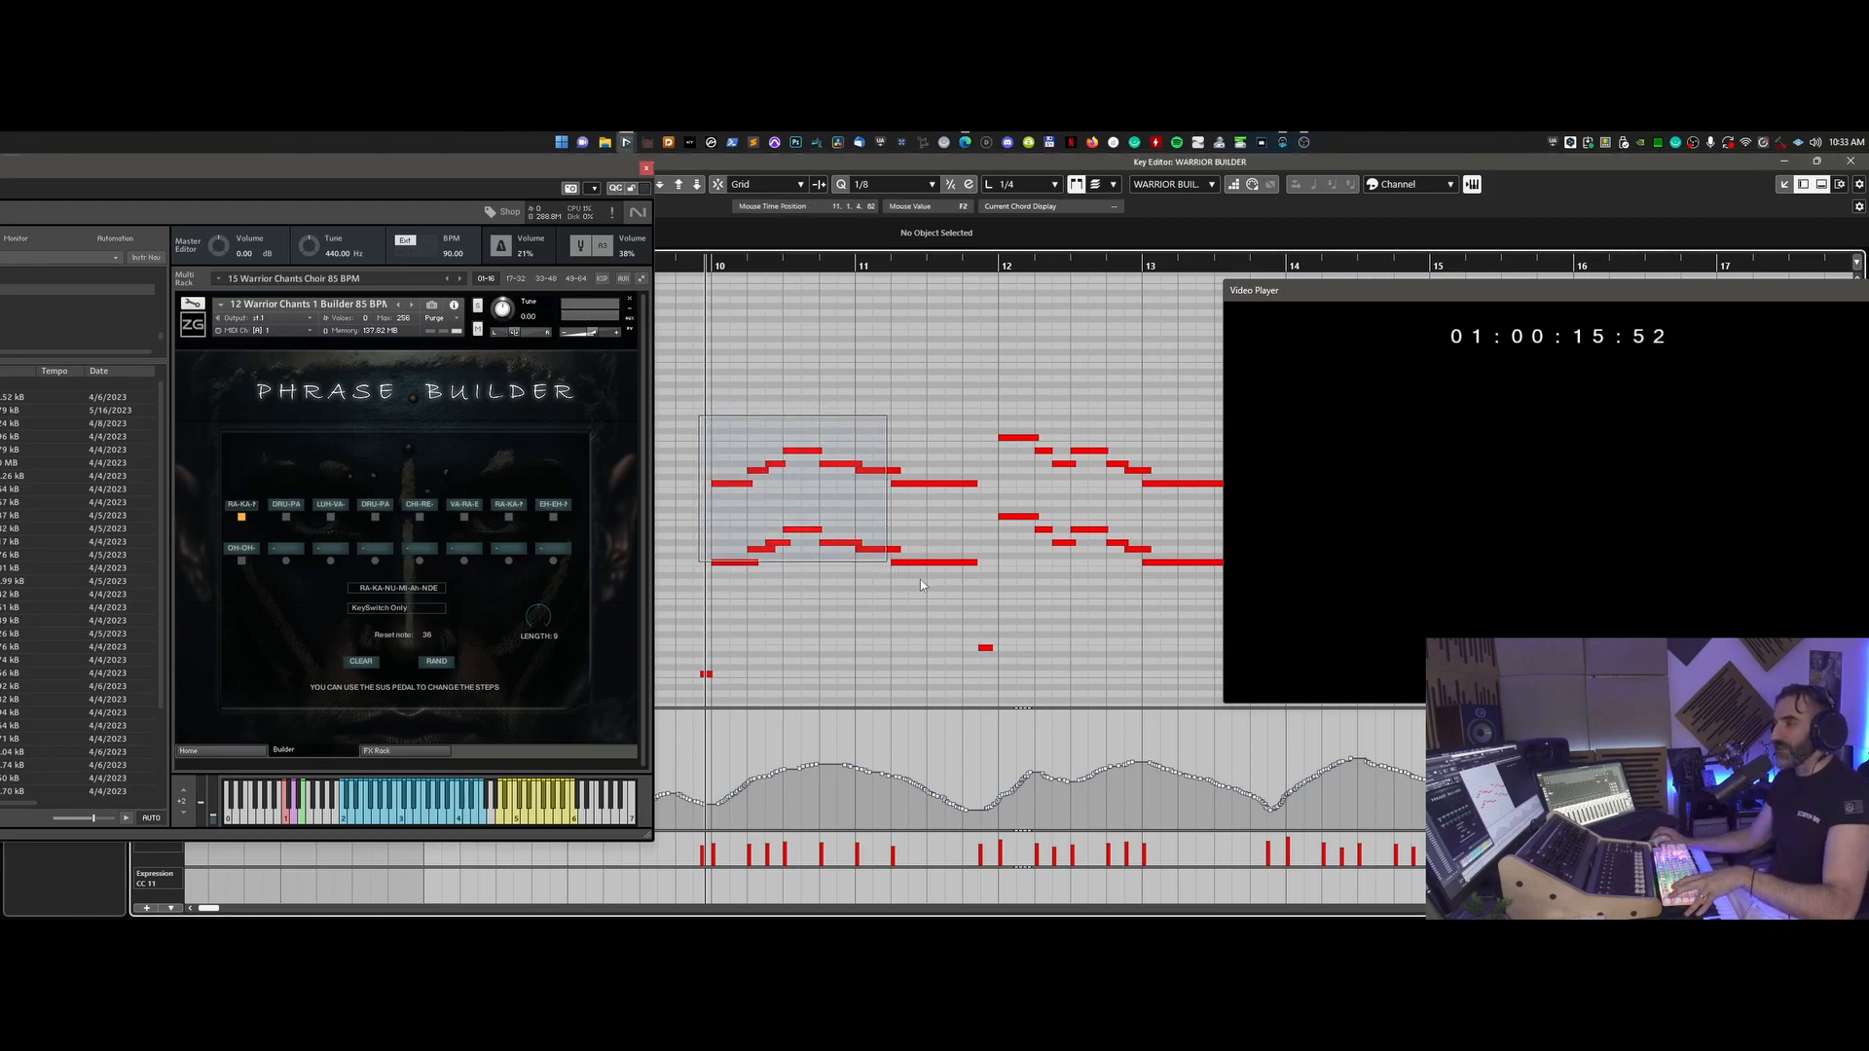
drag(697, 417, 932, 586)
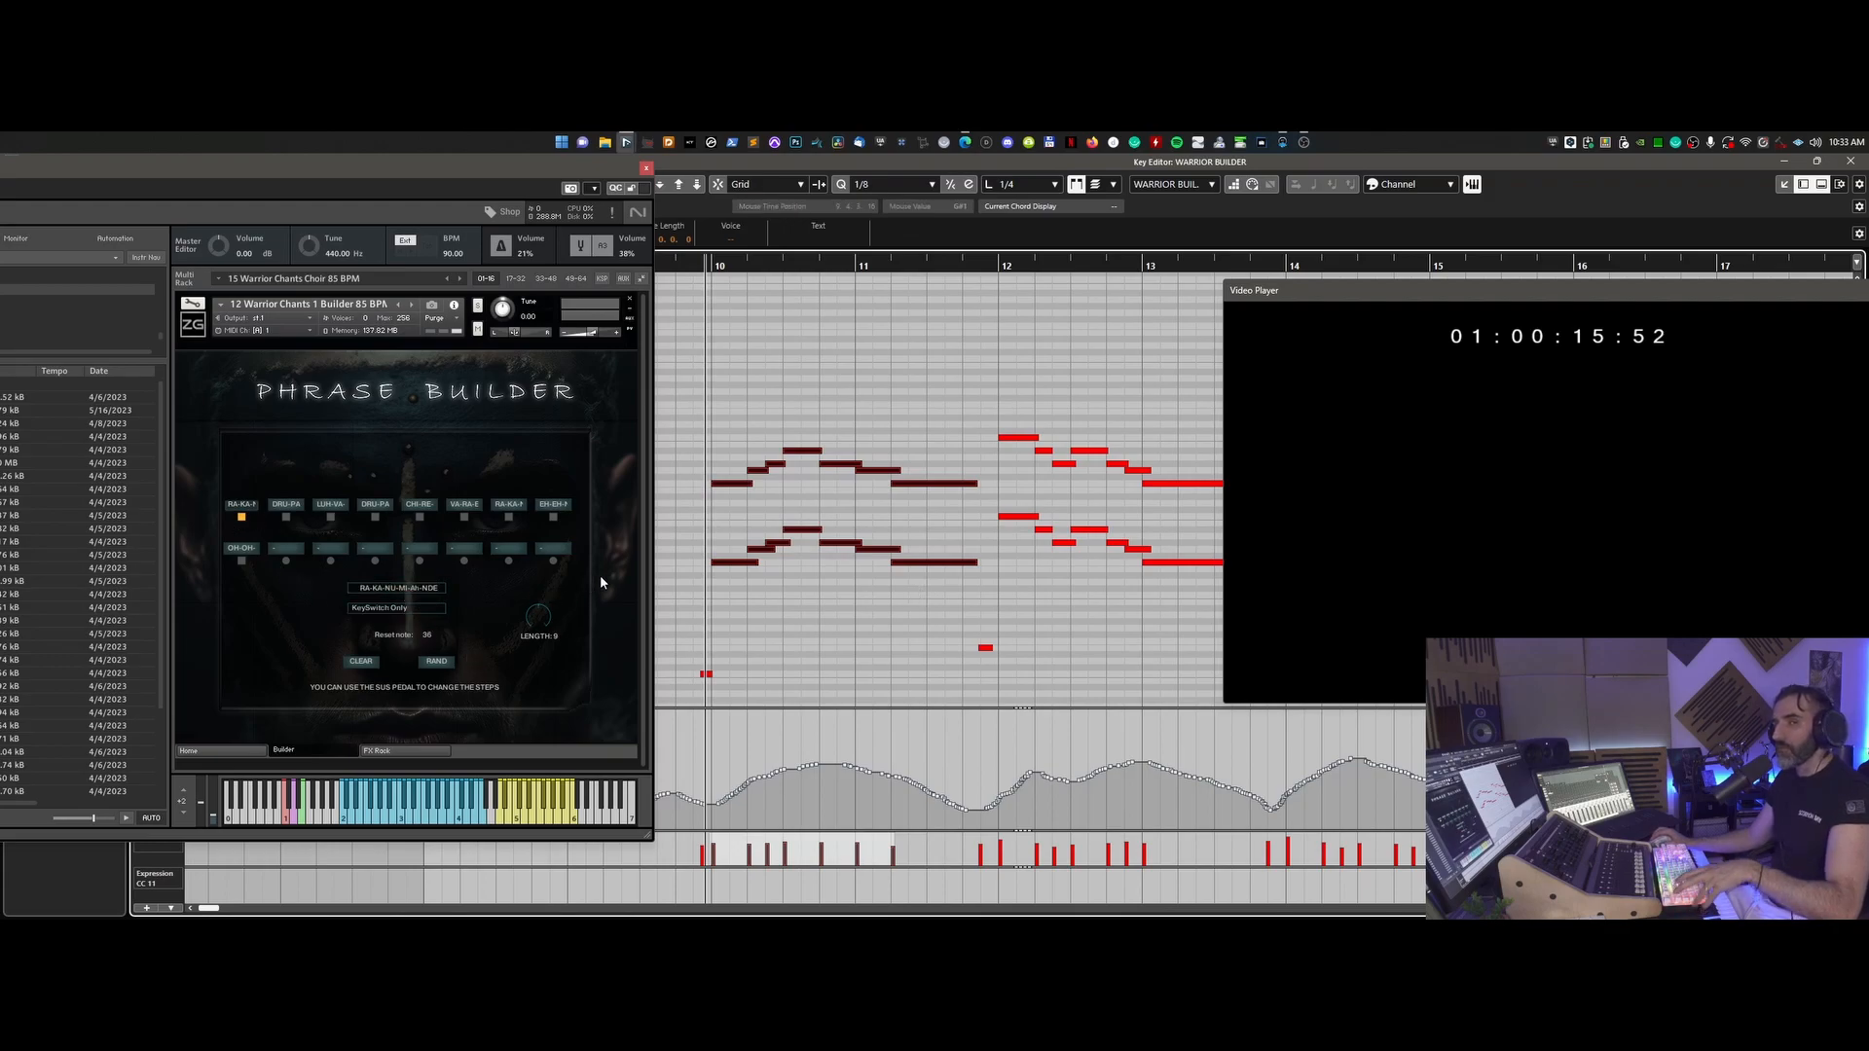
- Deselect the chant notes and play the first phrase from just before bar 10
click(718, 284)
drag(692, 265, 708, 673)
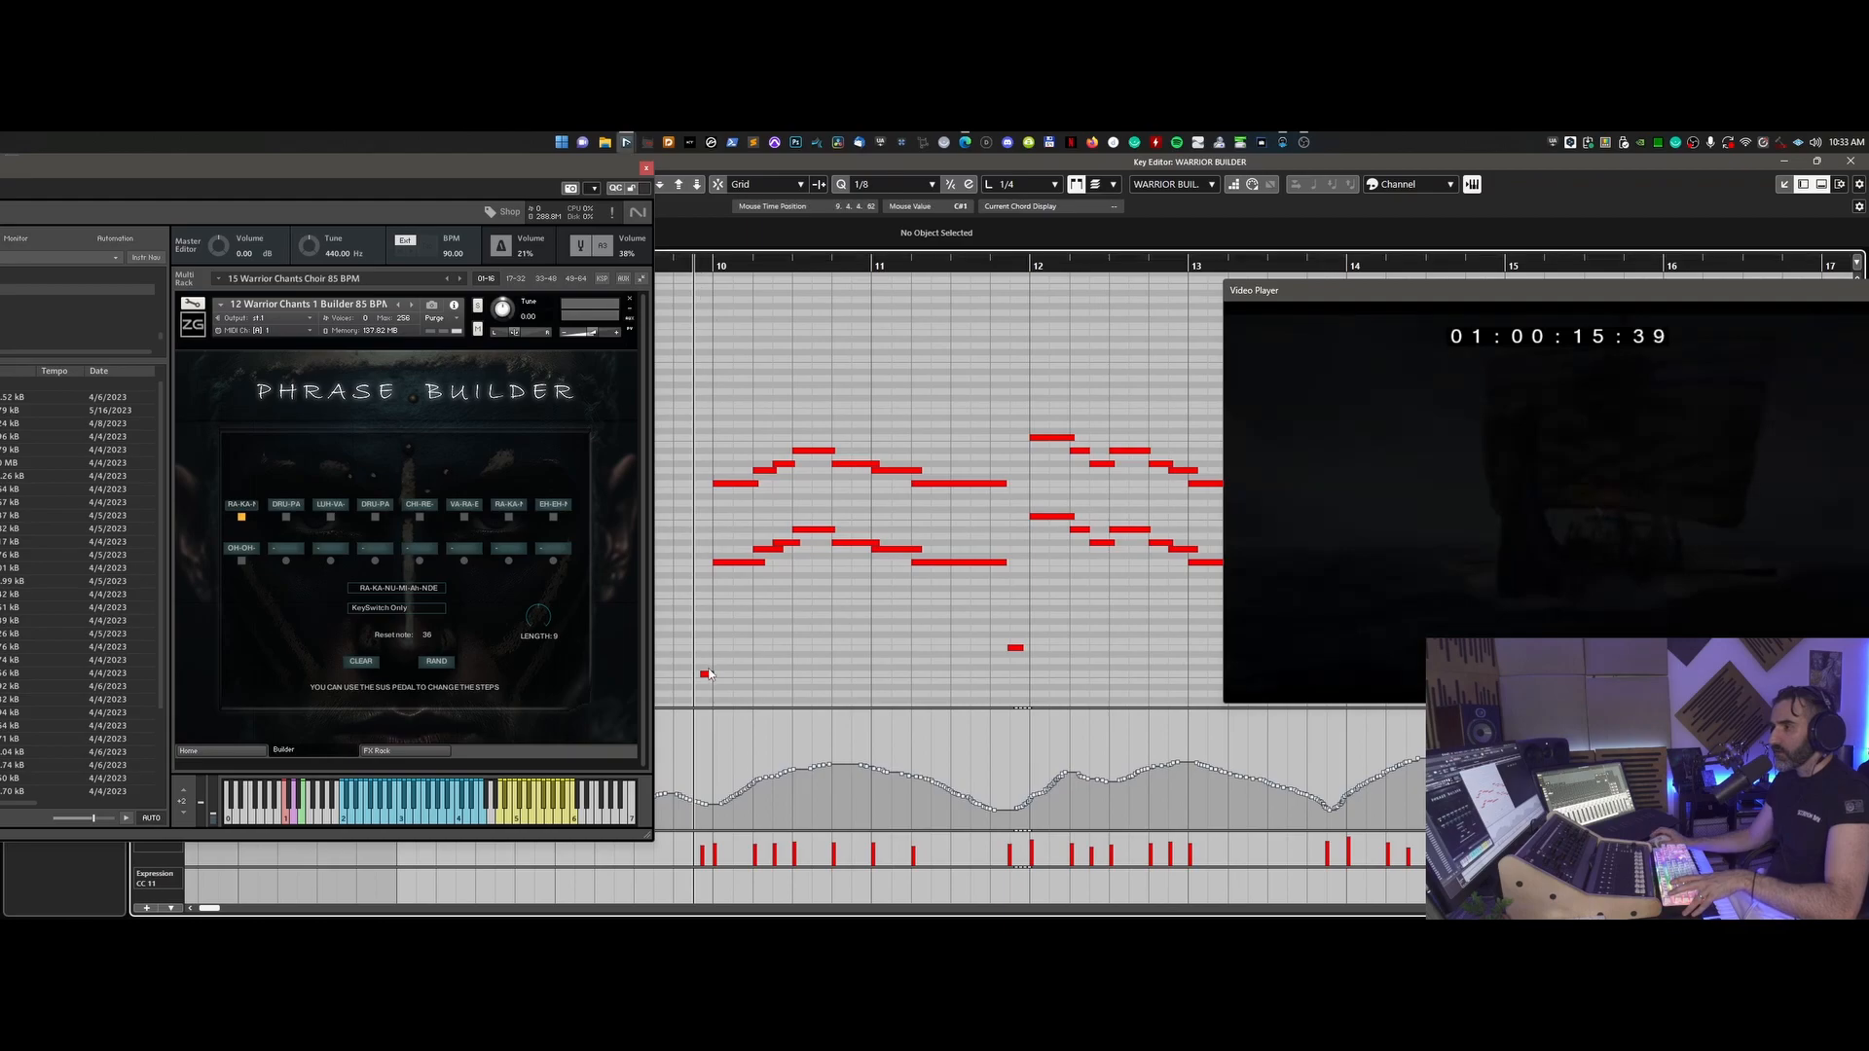
key(space)
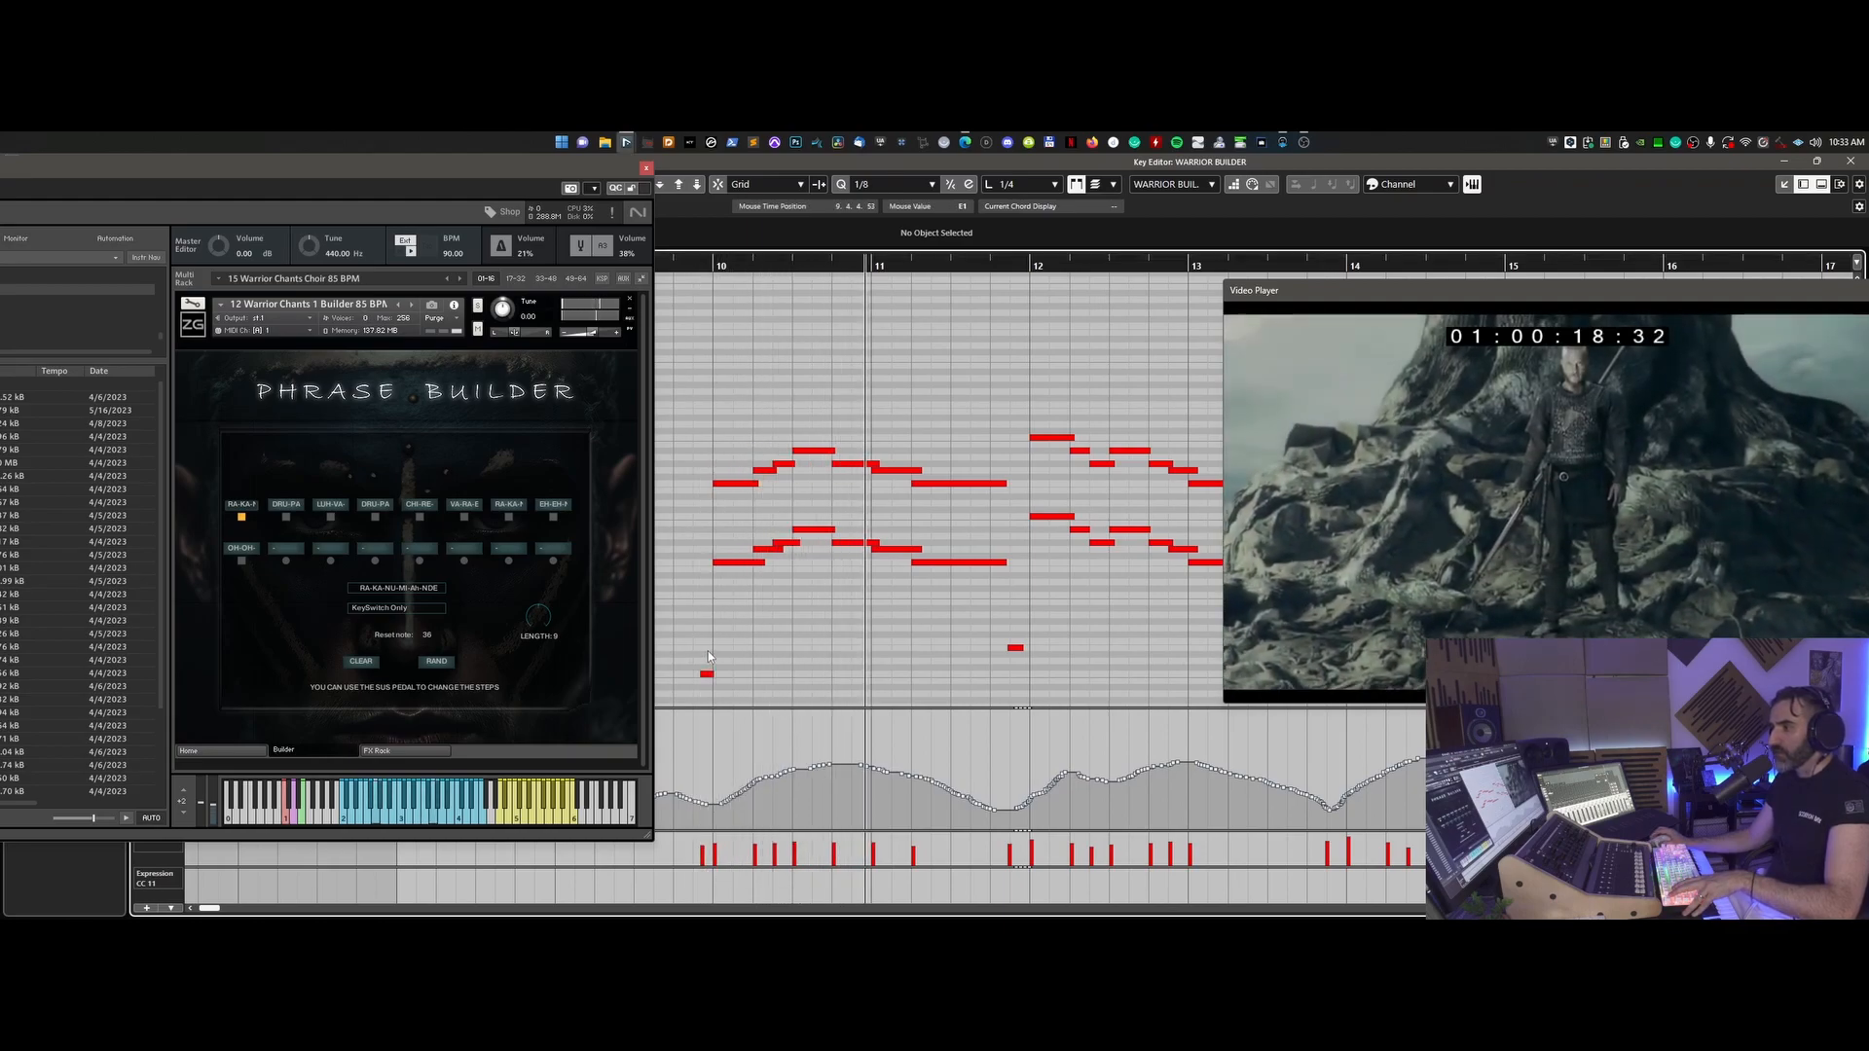
key(space)
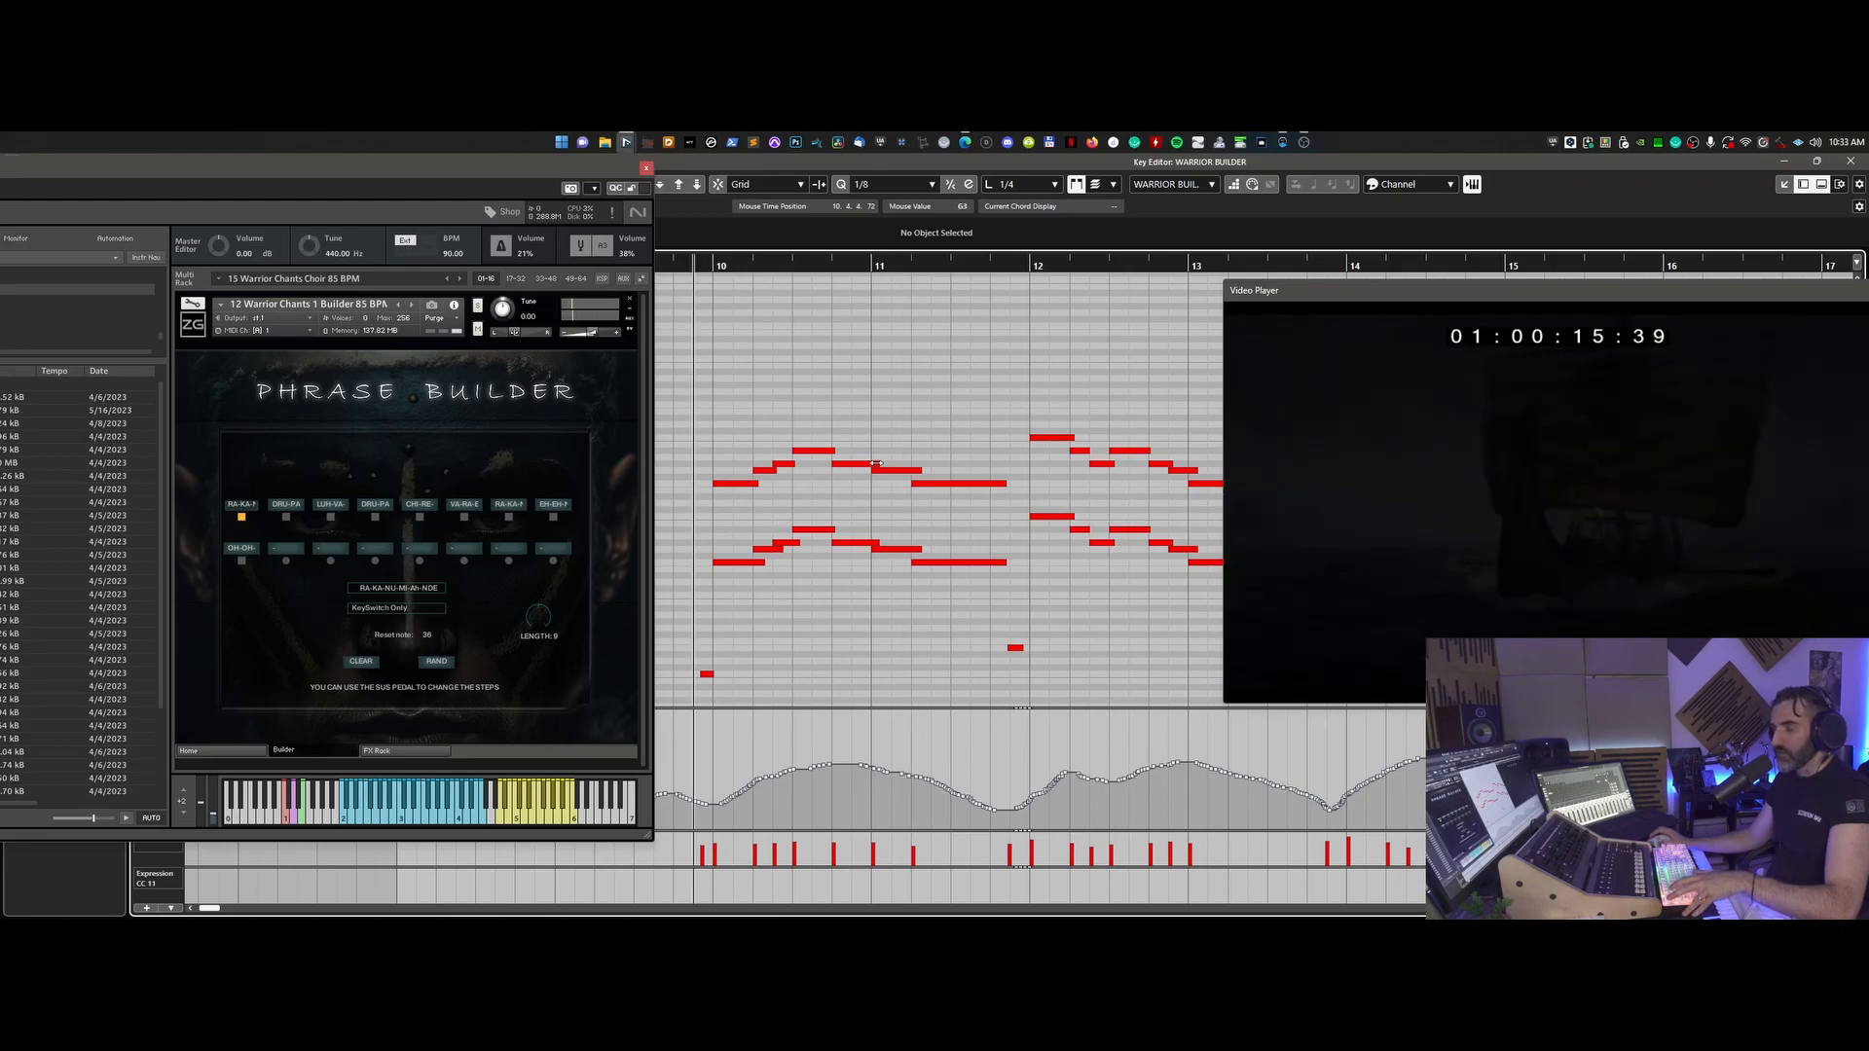
- Delete the chant notes between bar 11 and bar 12, and play the shortened phrase through to the second keyswitch
drag(973, 596, 977, 604)
key(Delete)
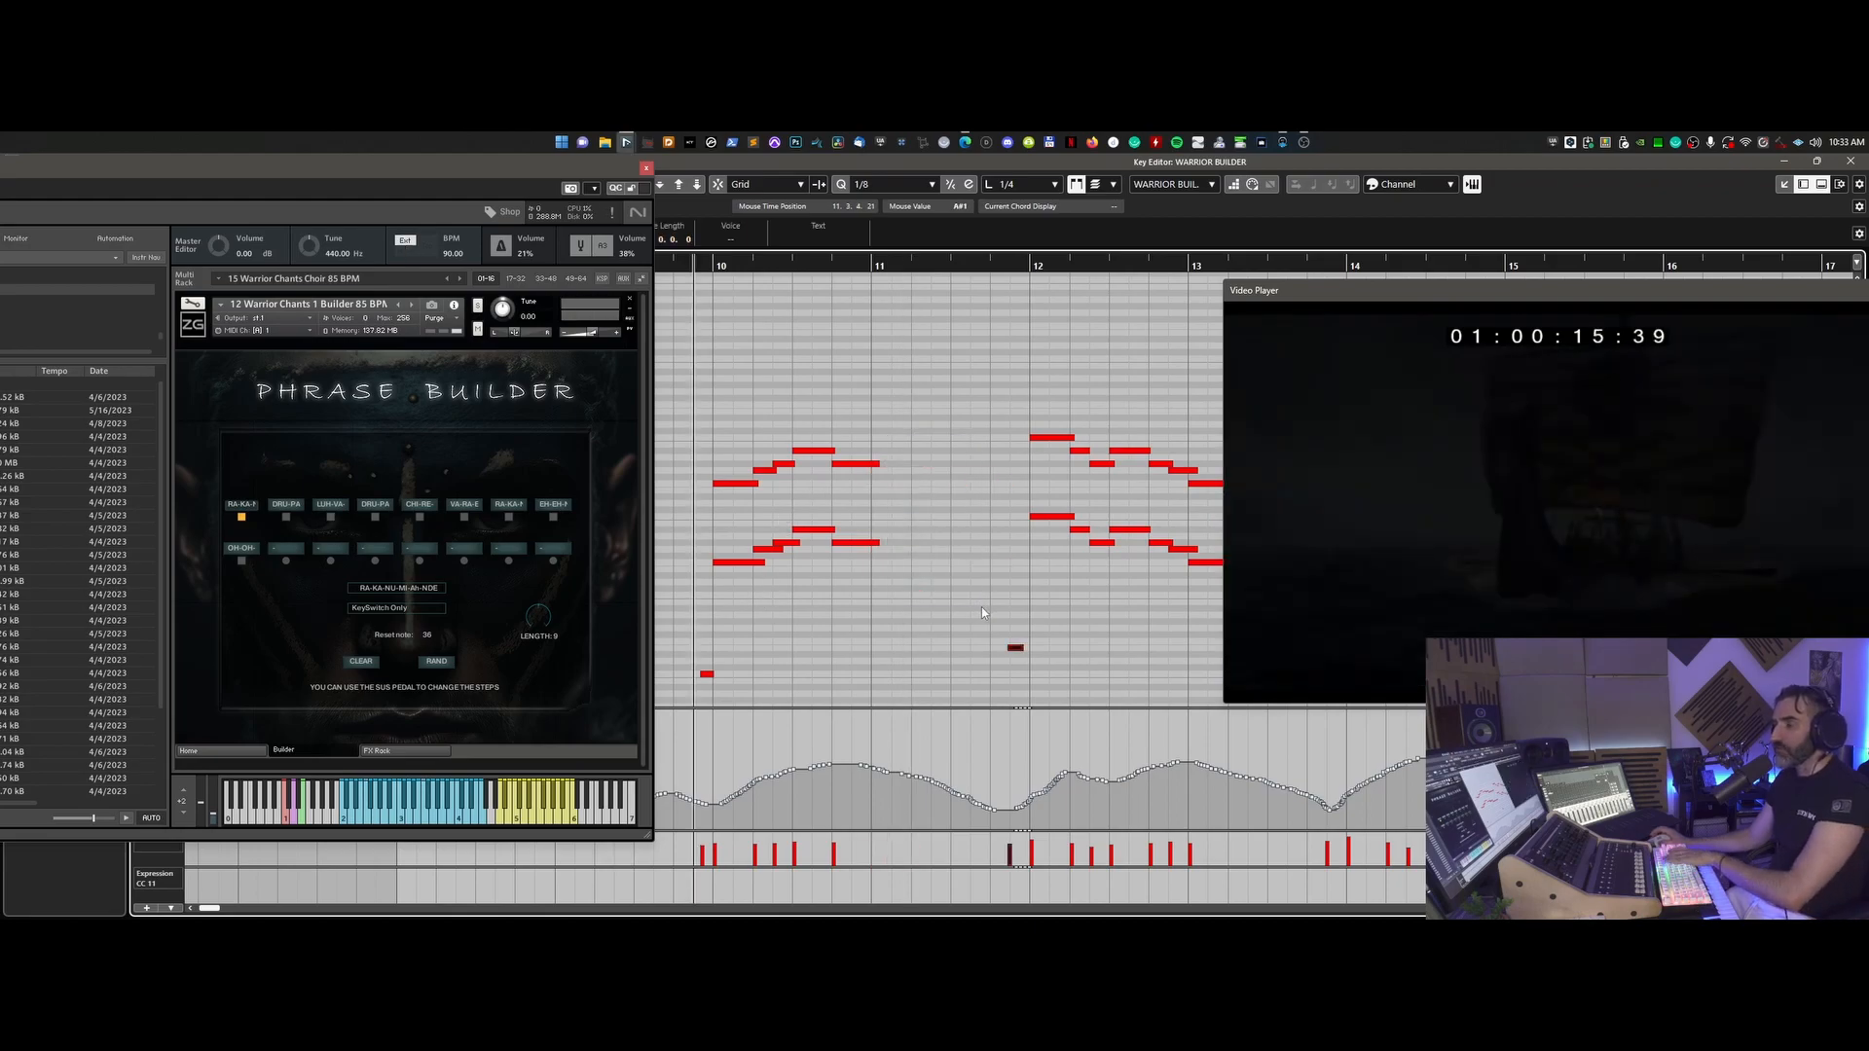
key(space)
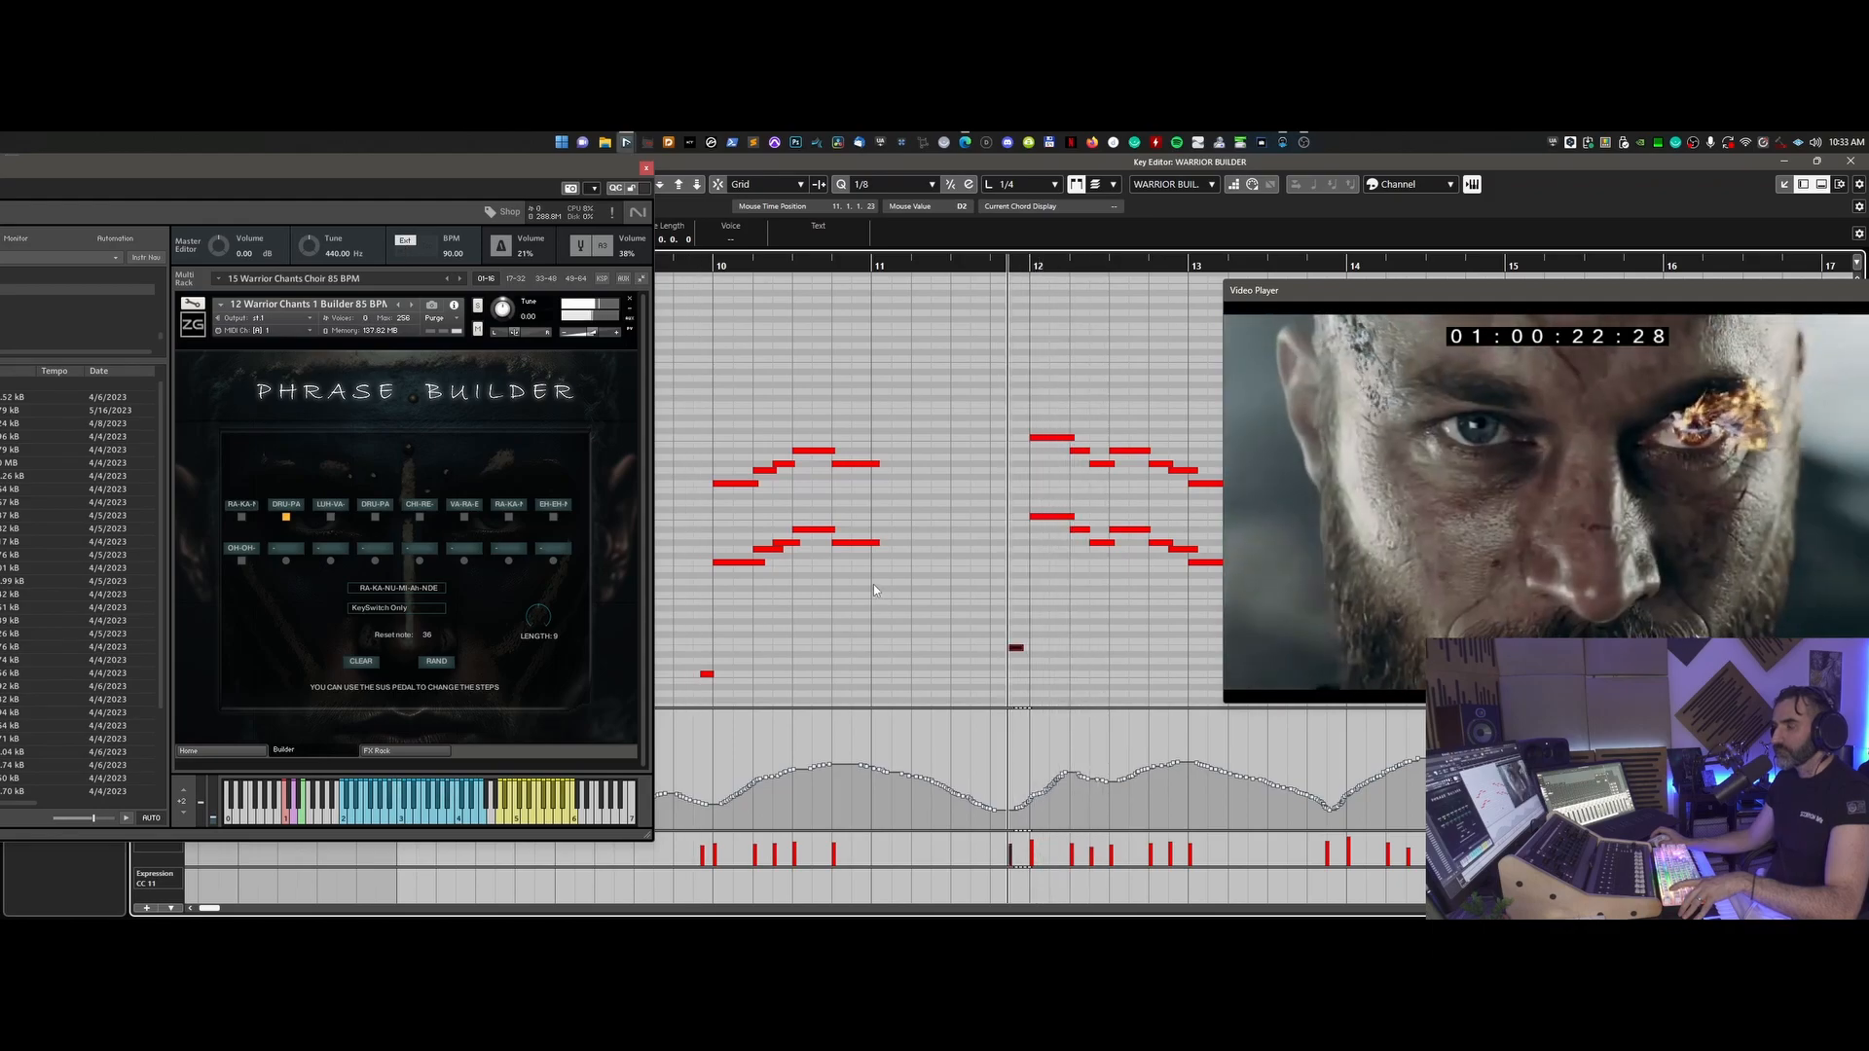
key(space)
- Duplicate bar 10's chant notes into bar 11, and play them from just before bar 10
drag(903, 404, 690, 568)
key(alt+d)
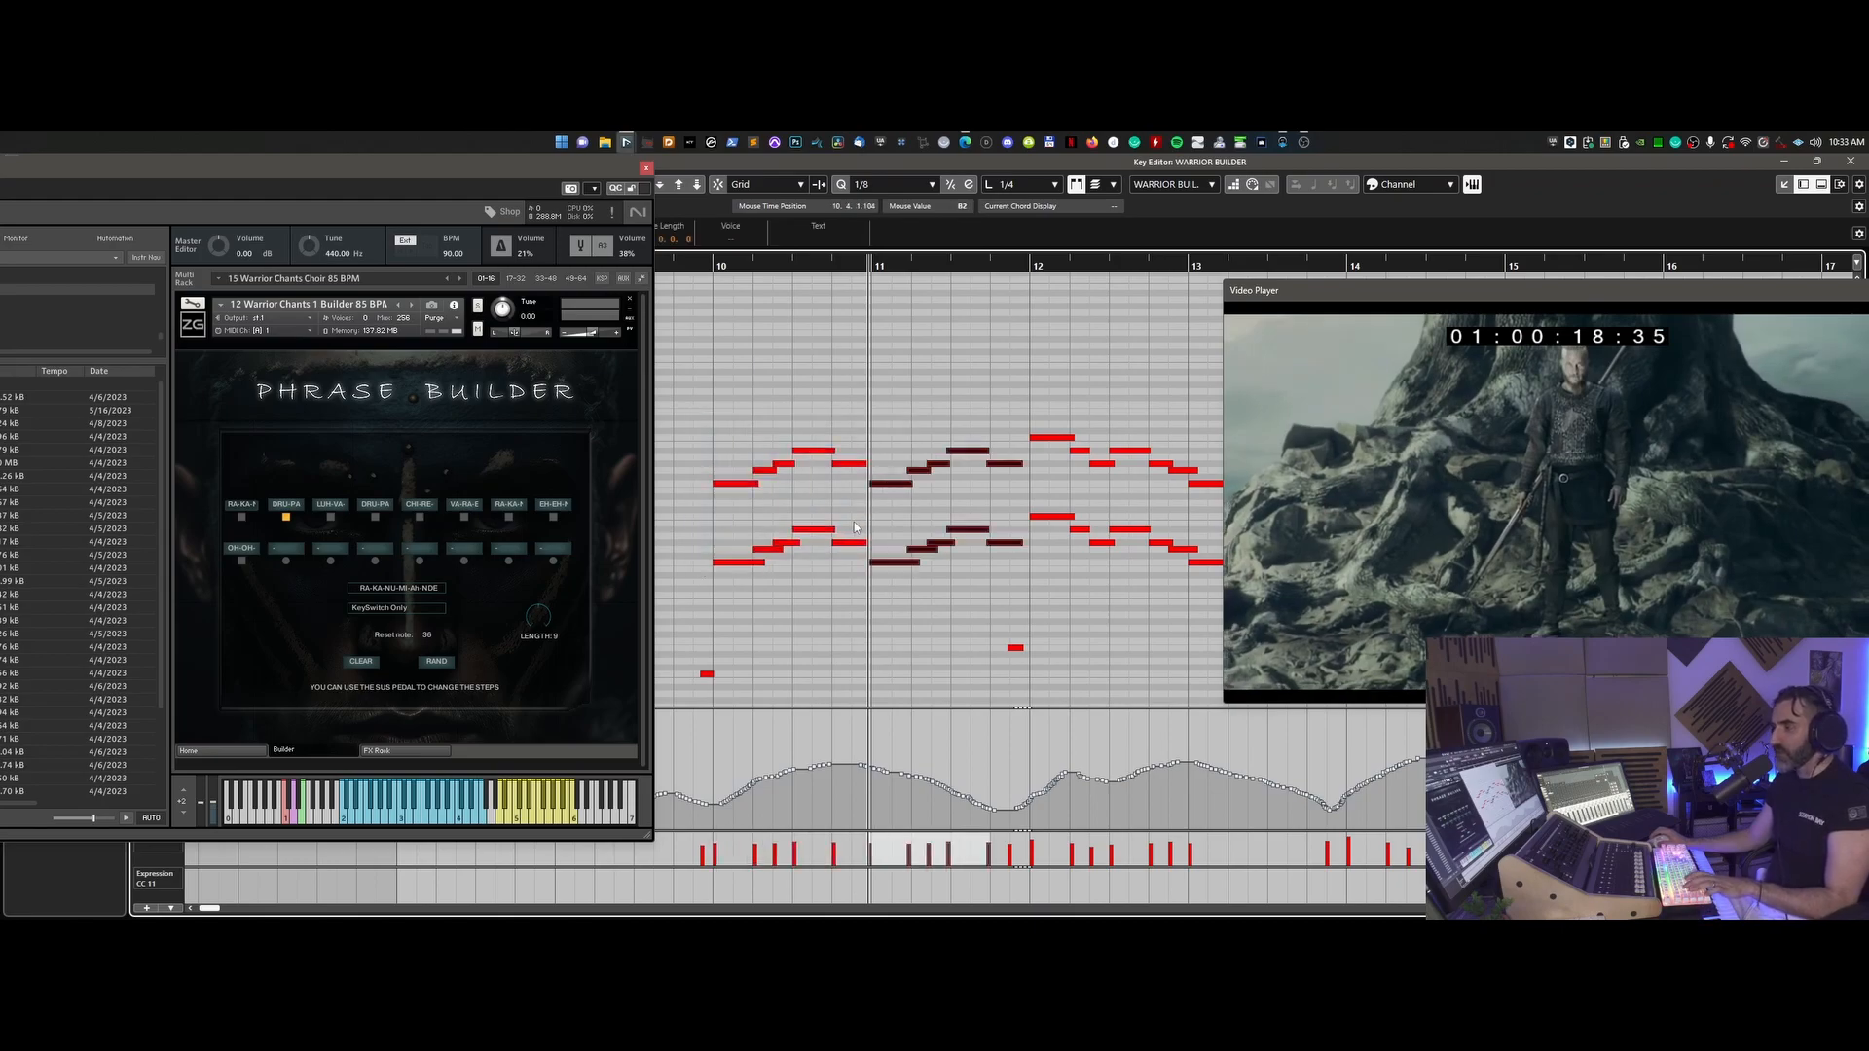
click(870, 523)
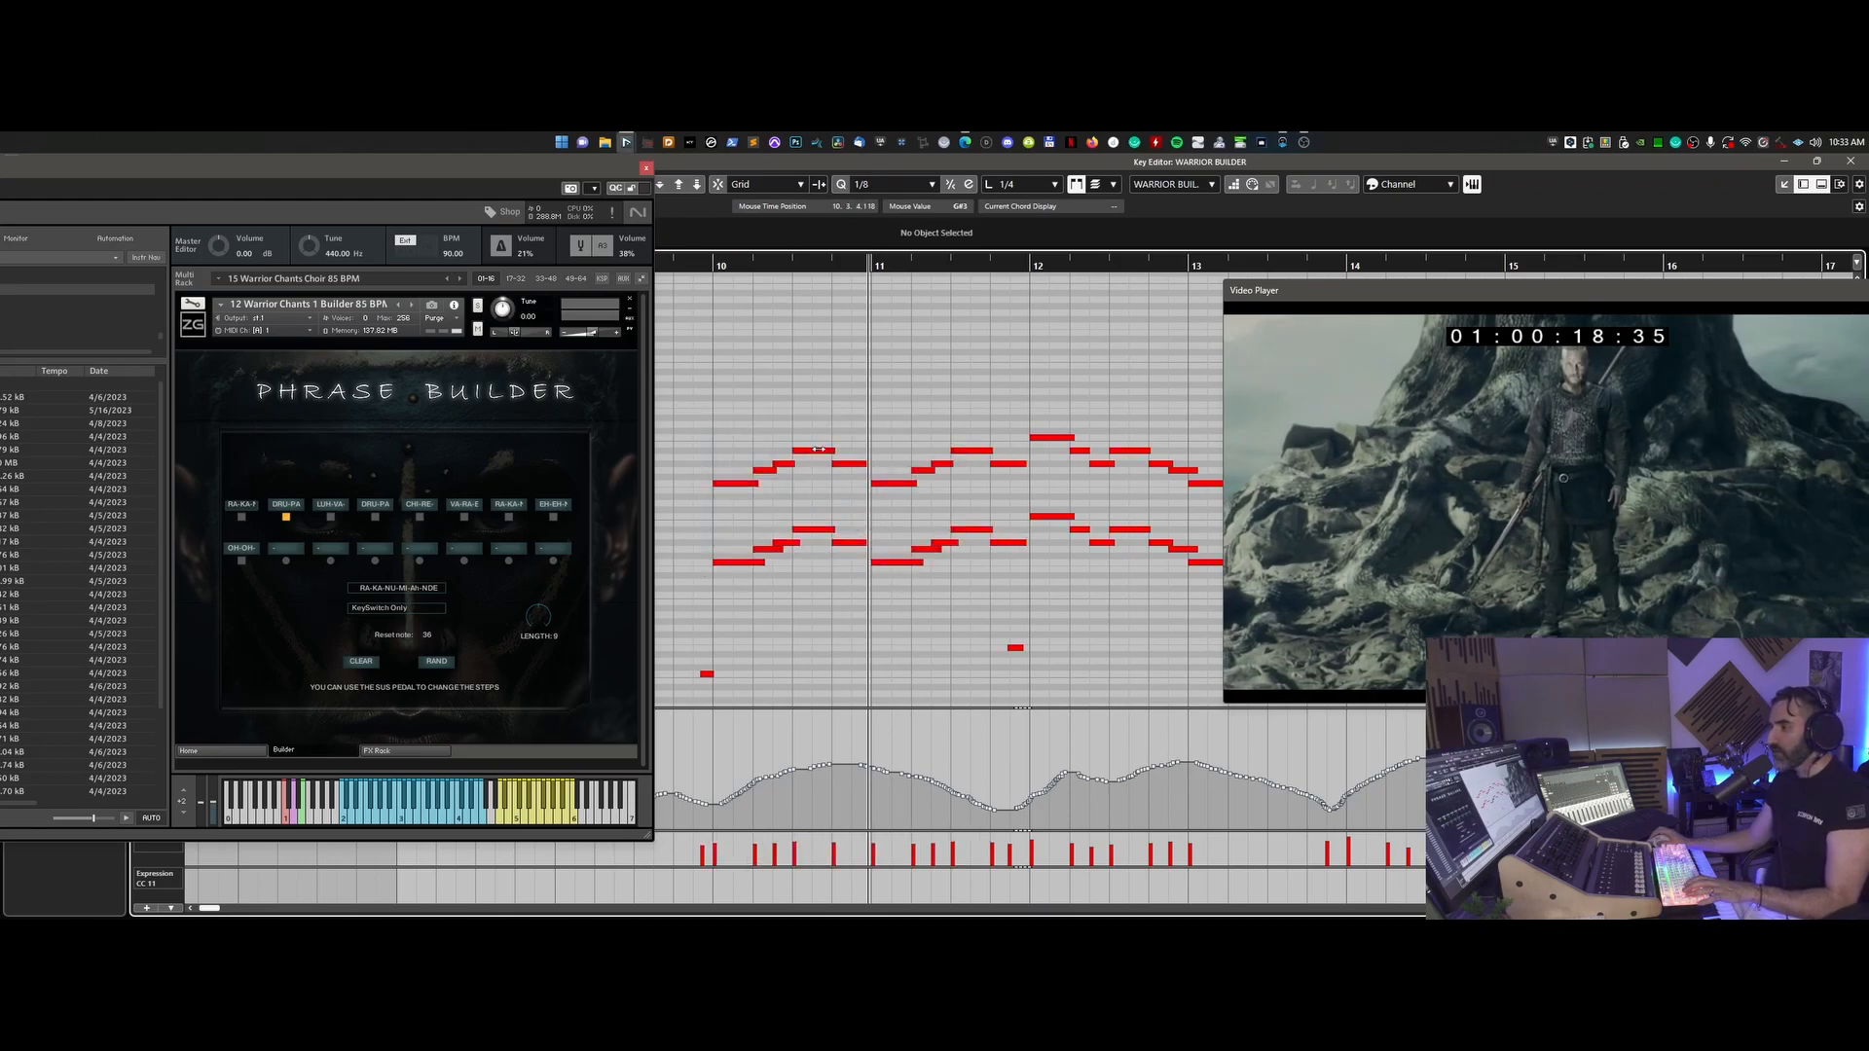
click(689, 259)
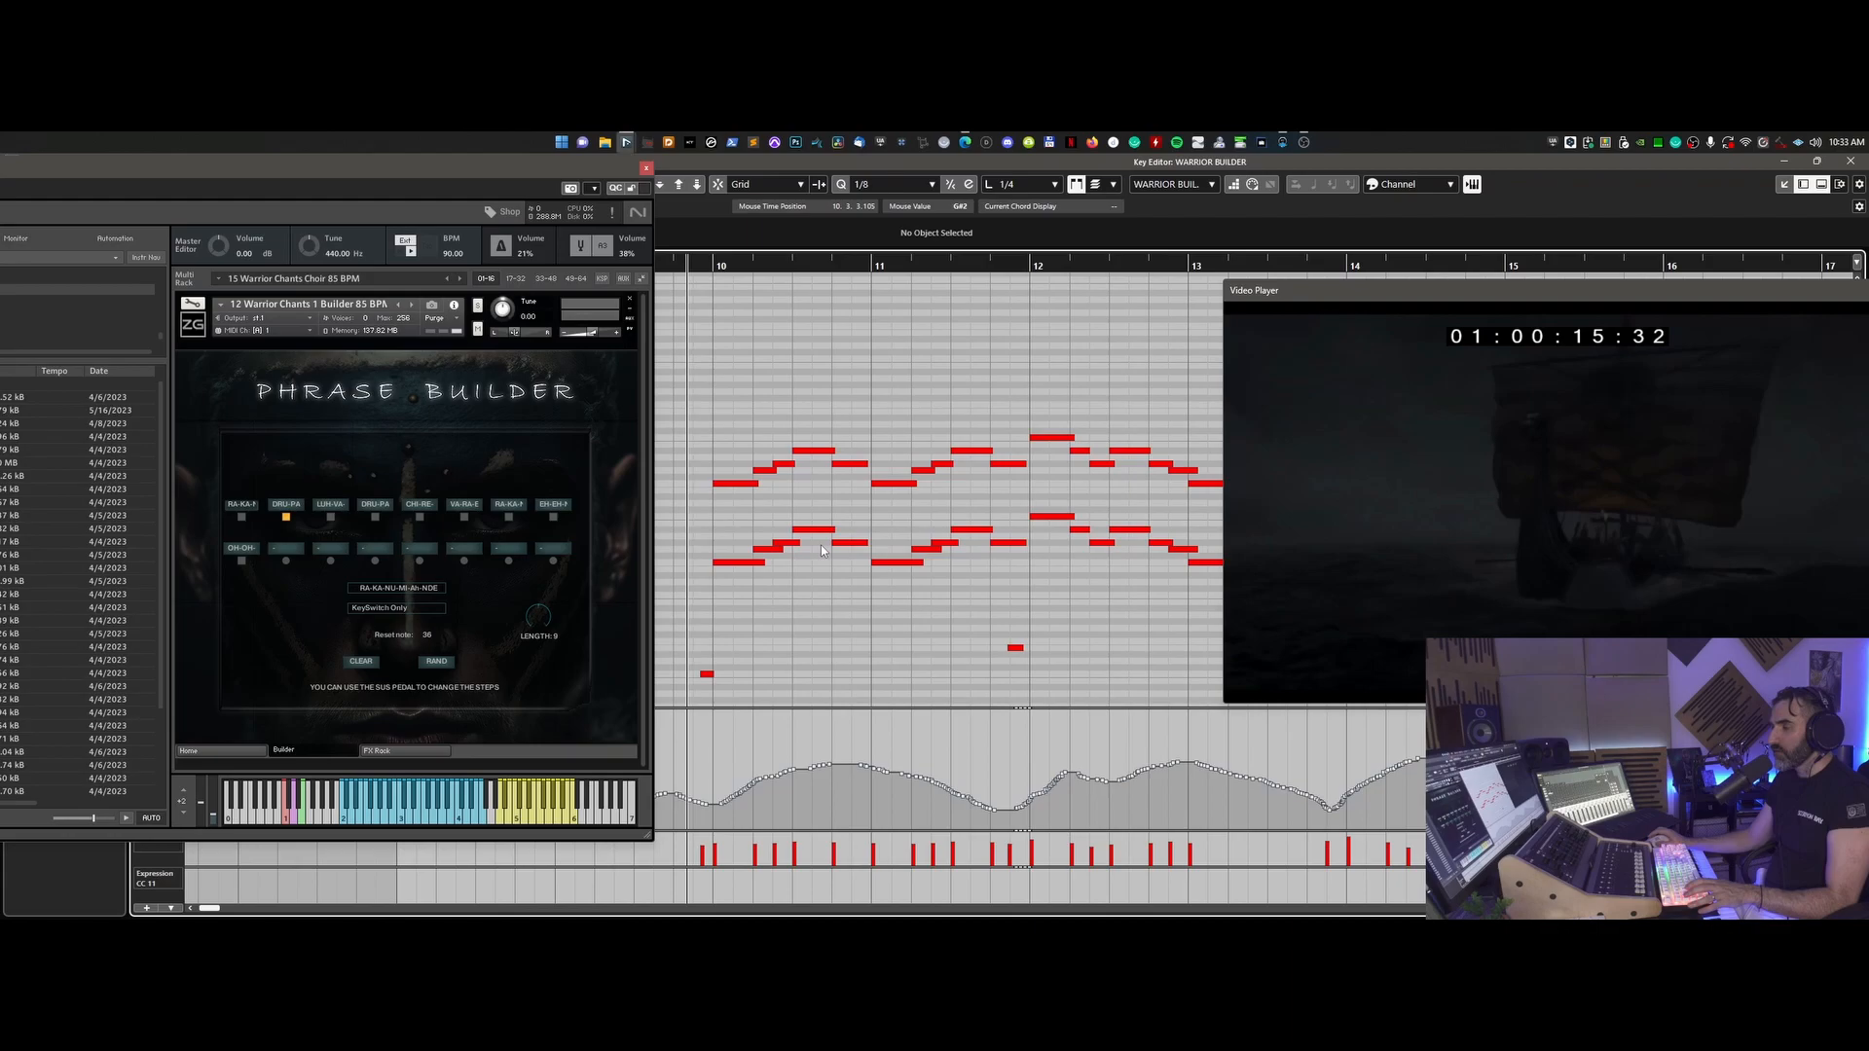
key(space)
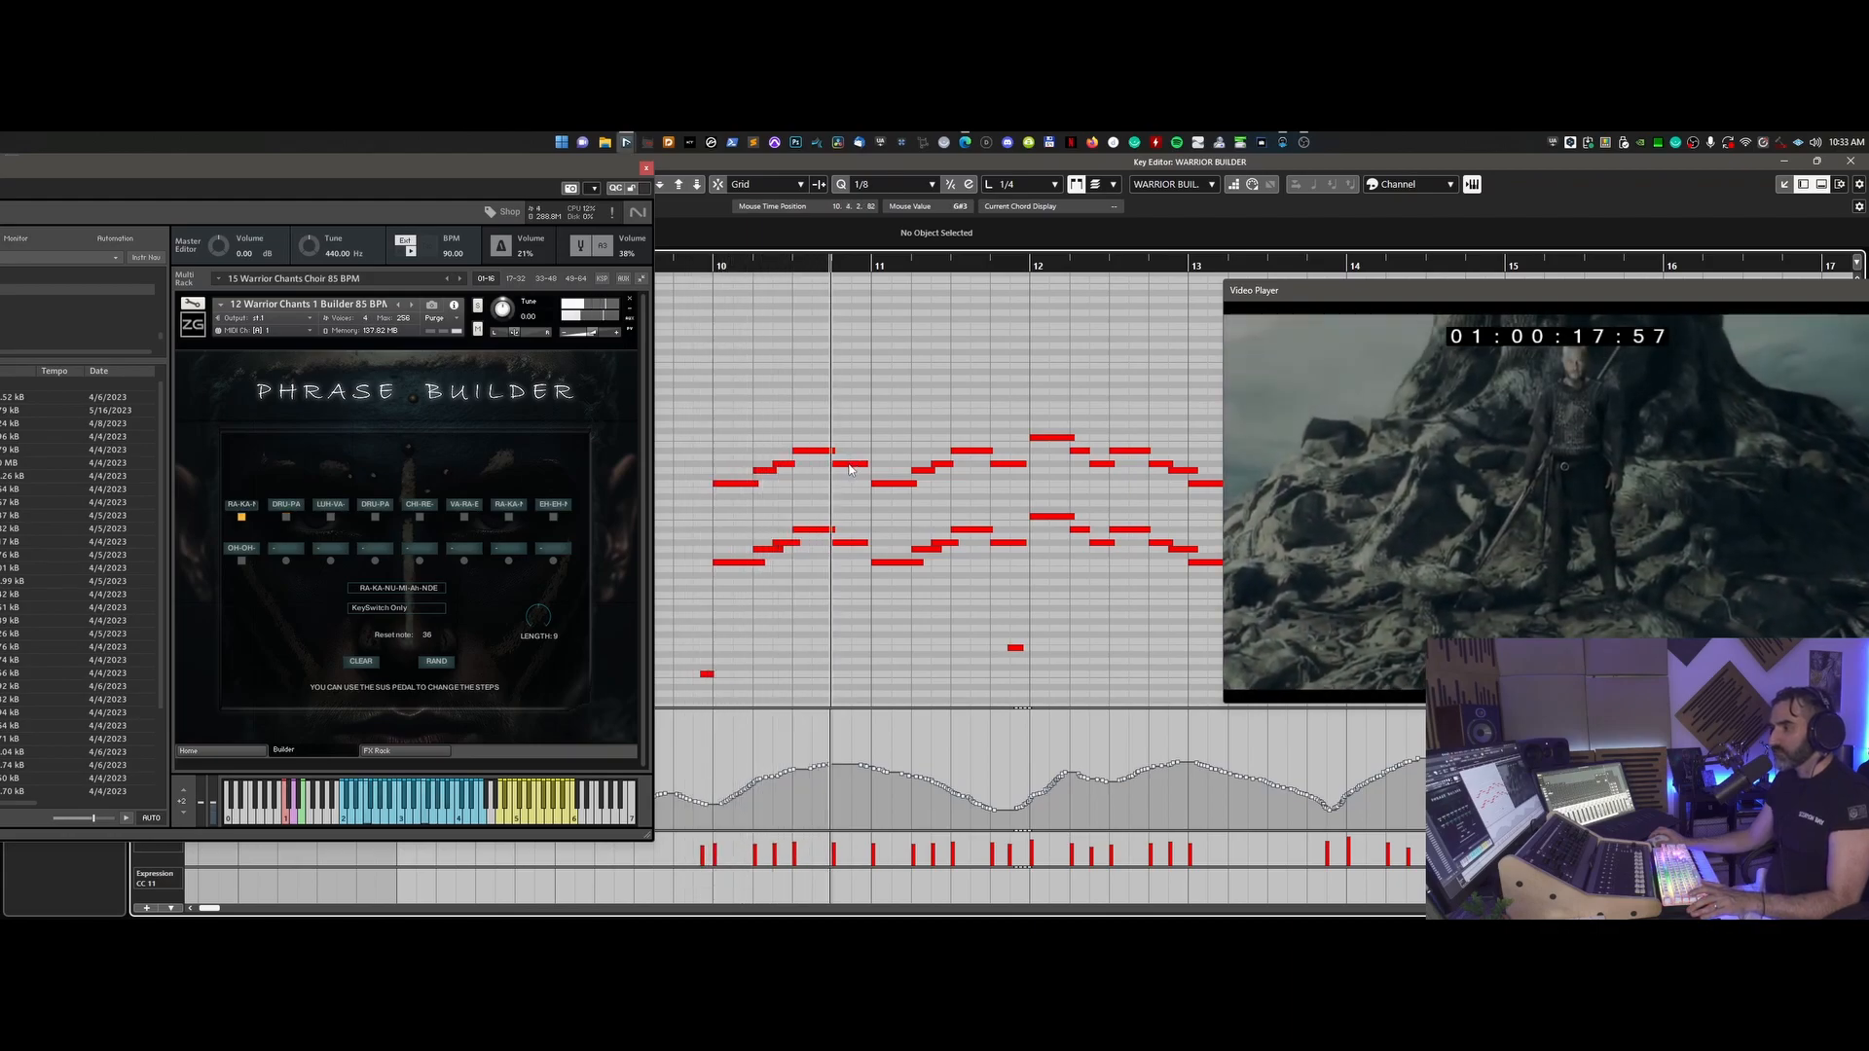
key(space)
- Shorten the last pair of chant notes in bar 10 to leave a gap before bar 11, and play bar 10 again
drag(844, 439, 857, 543)
click(699, 265)
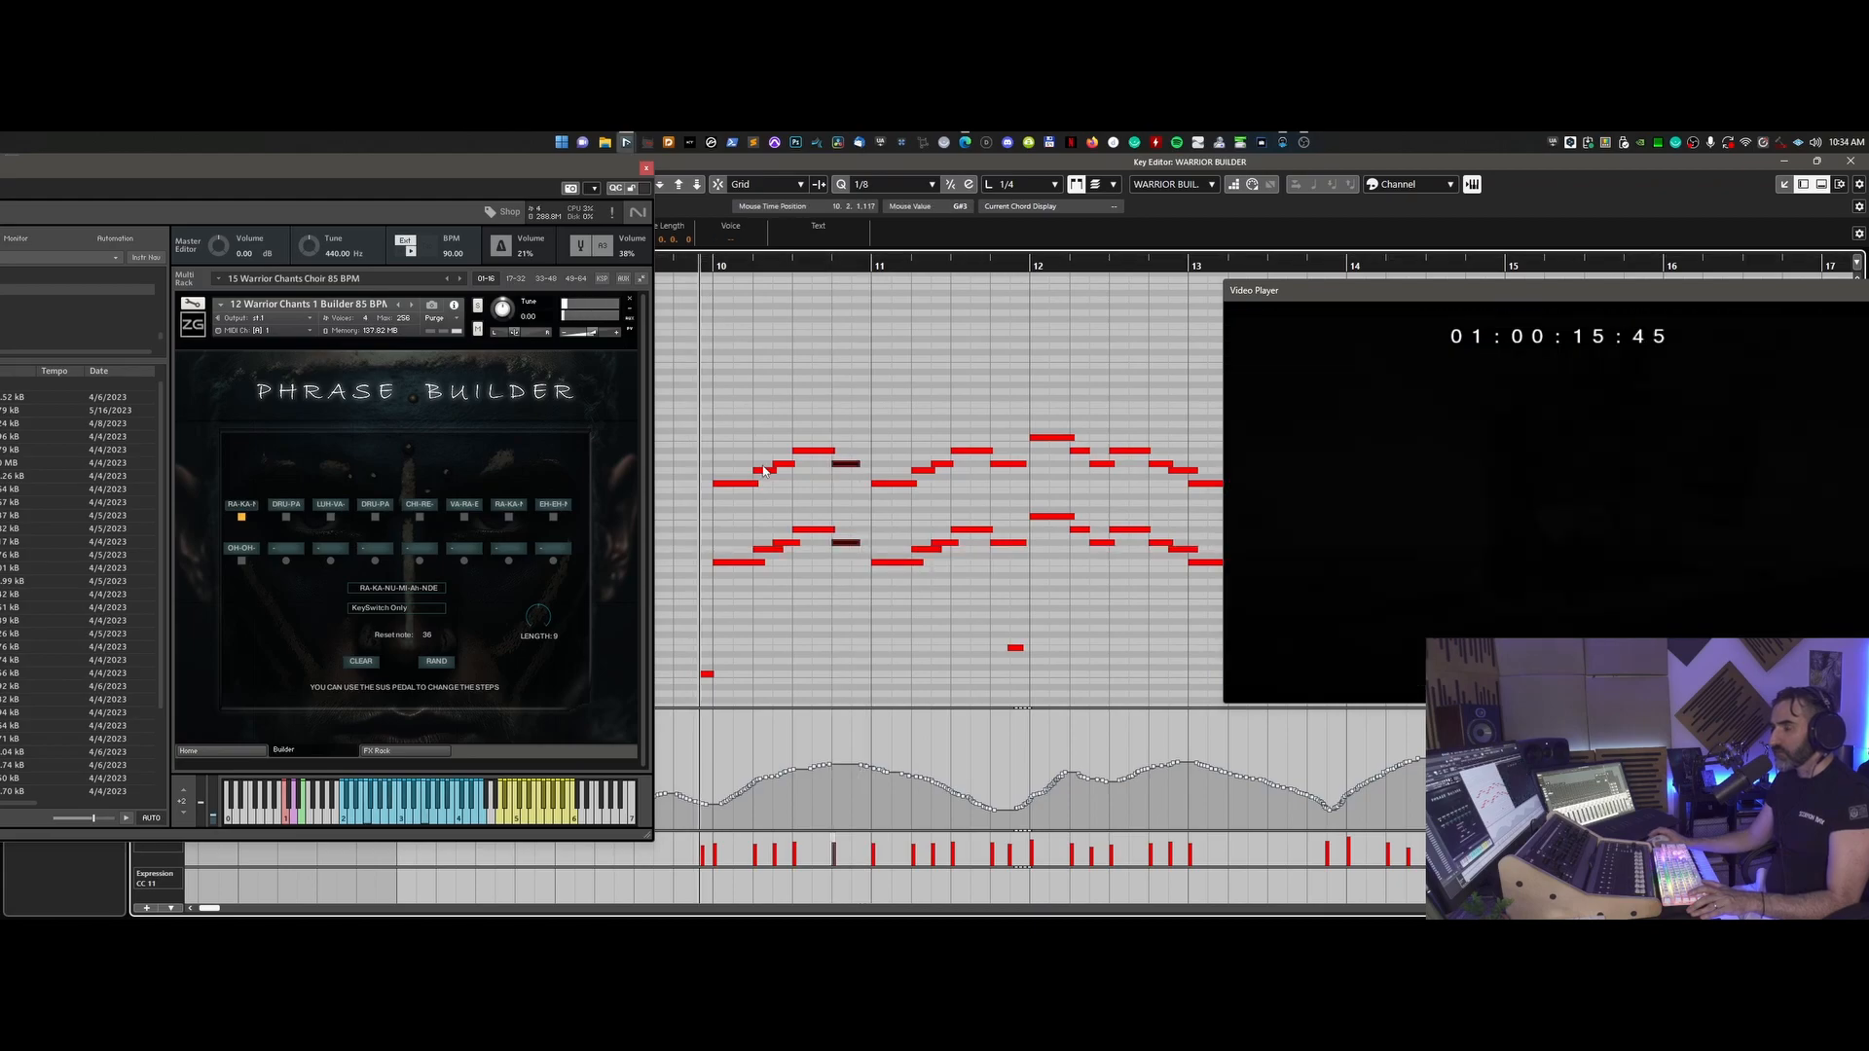
key(space)
scroll(825, 561, down, 5)
scroll(825, 562, up, 6)
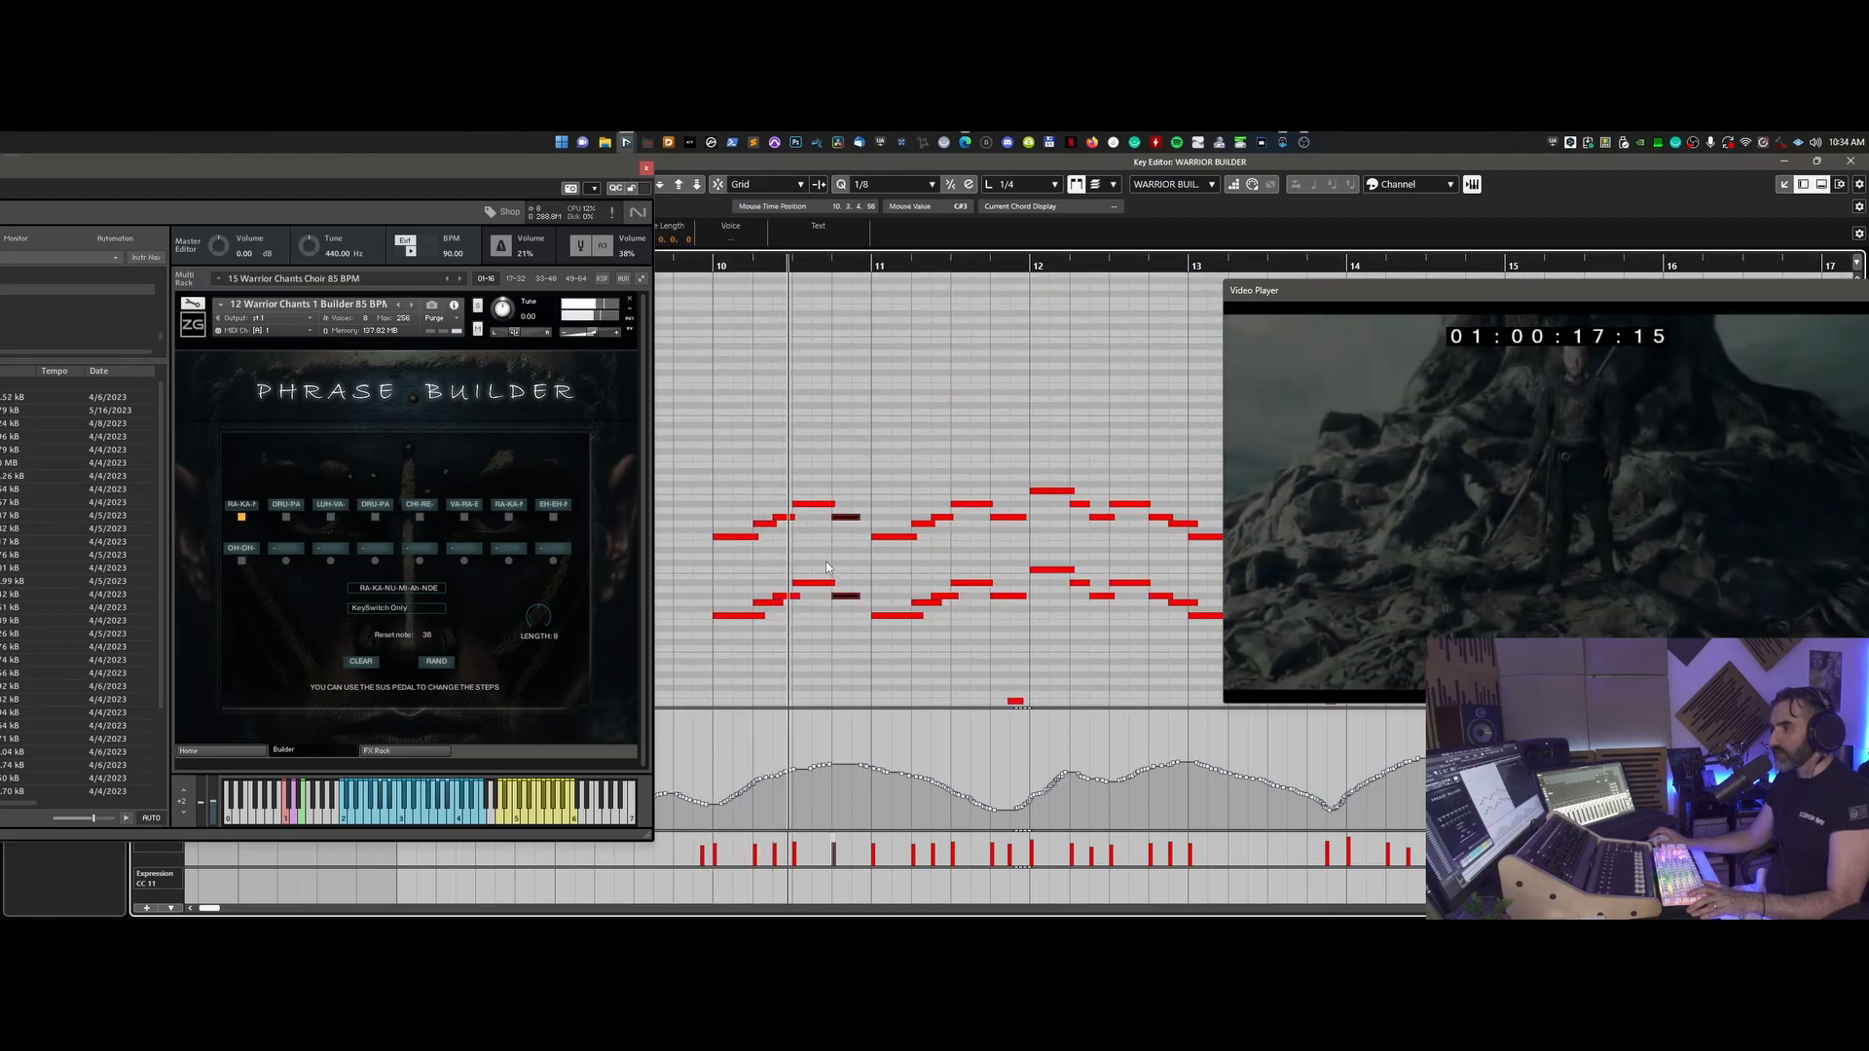
scroll(825, 562, down, 2)
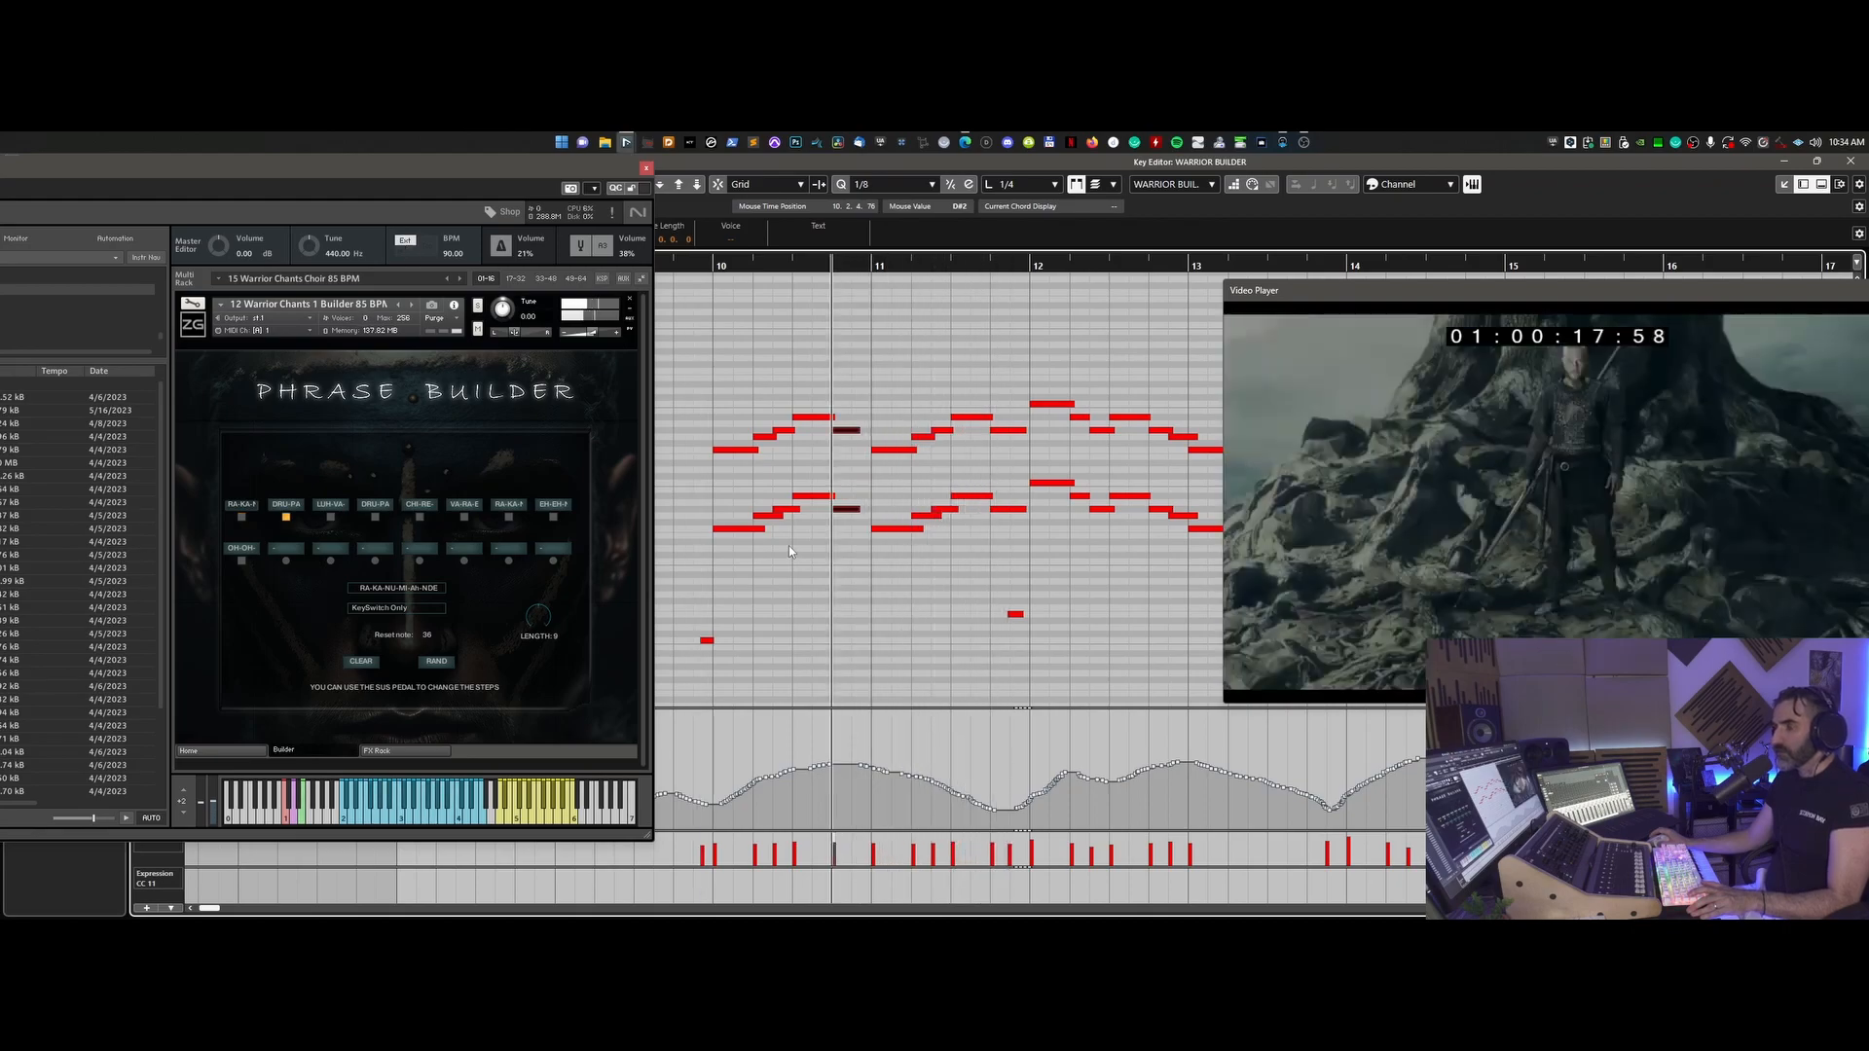
key(space)
key(KP_0)
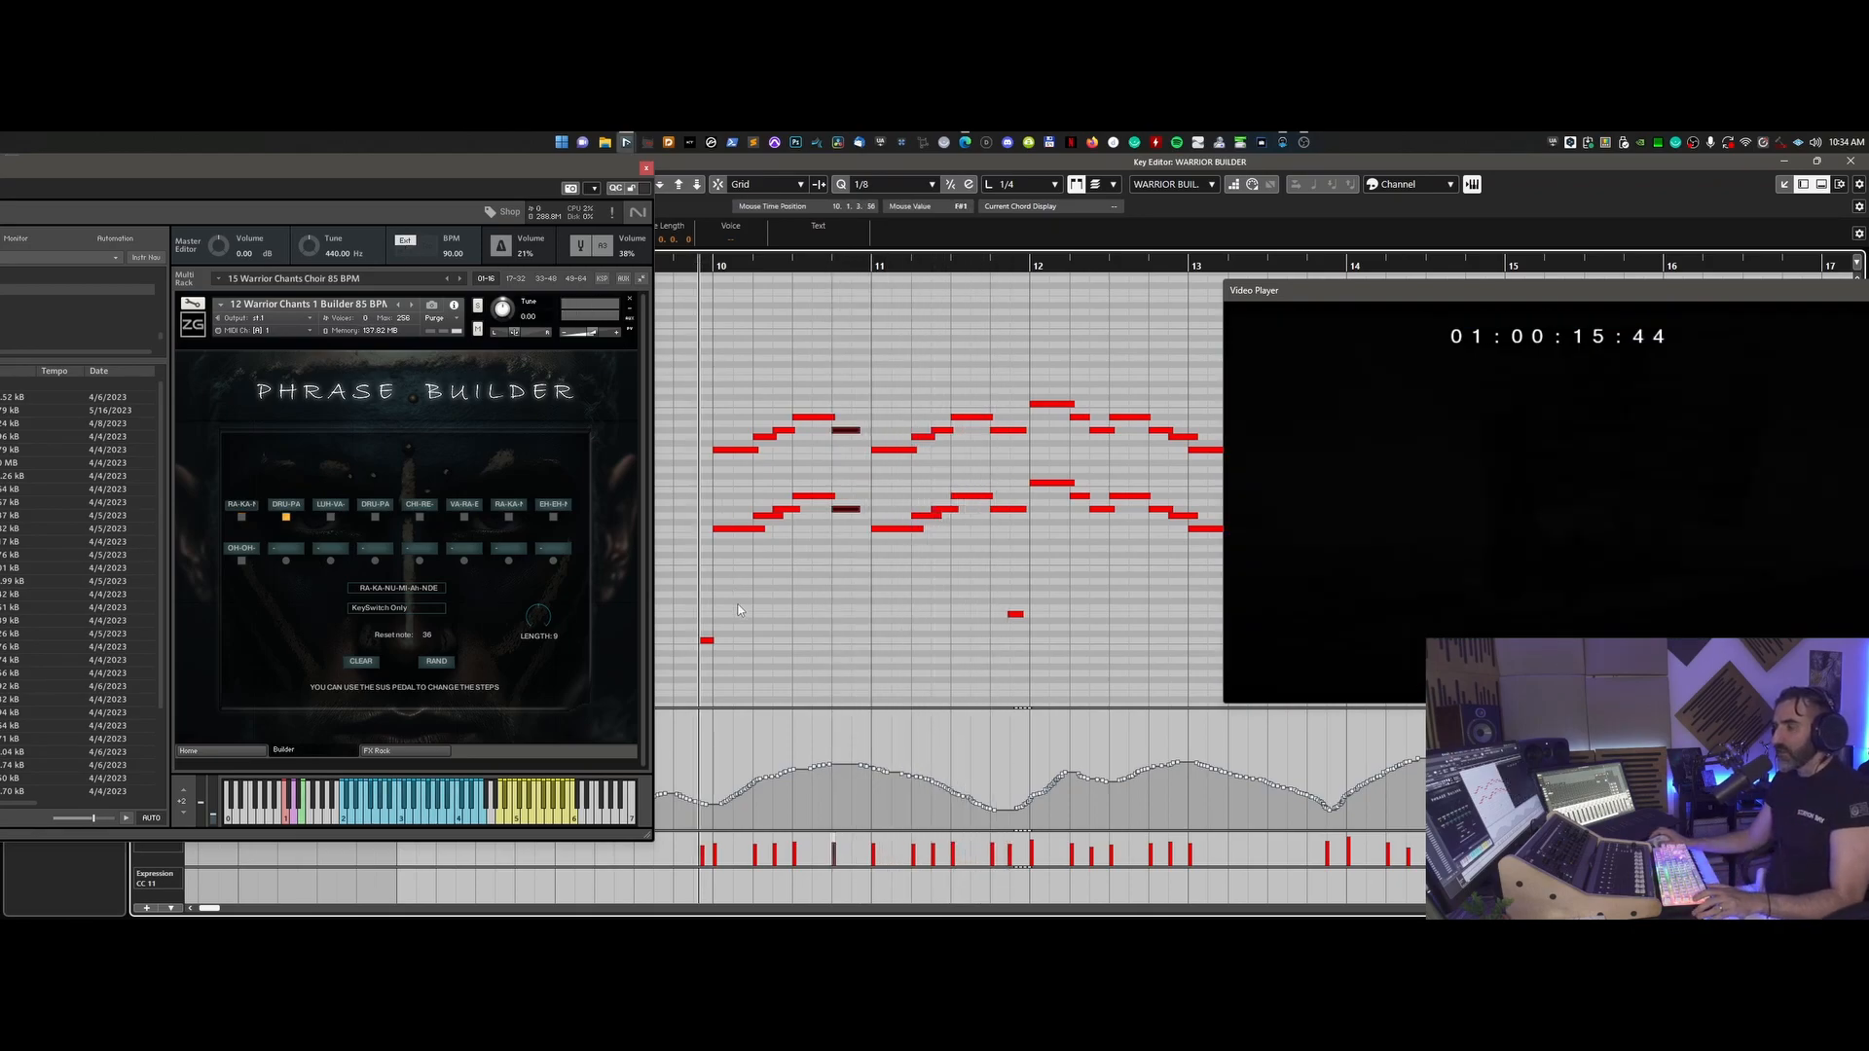
- Copy a keyswitch to just before bar 11 at the second keyswitch's pitch, and set the second Phrase Builder step to VA-RA-EH-TU-NON-DE
drag(709, 643, 870, 626)
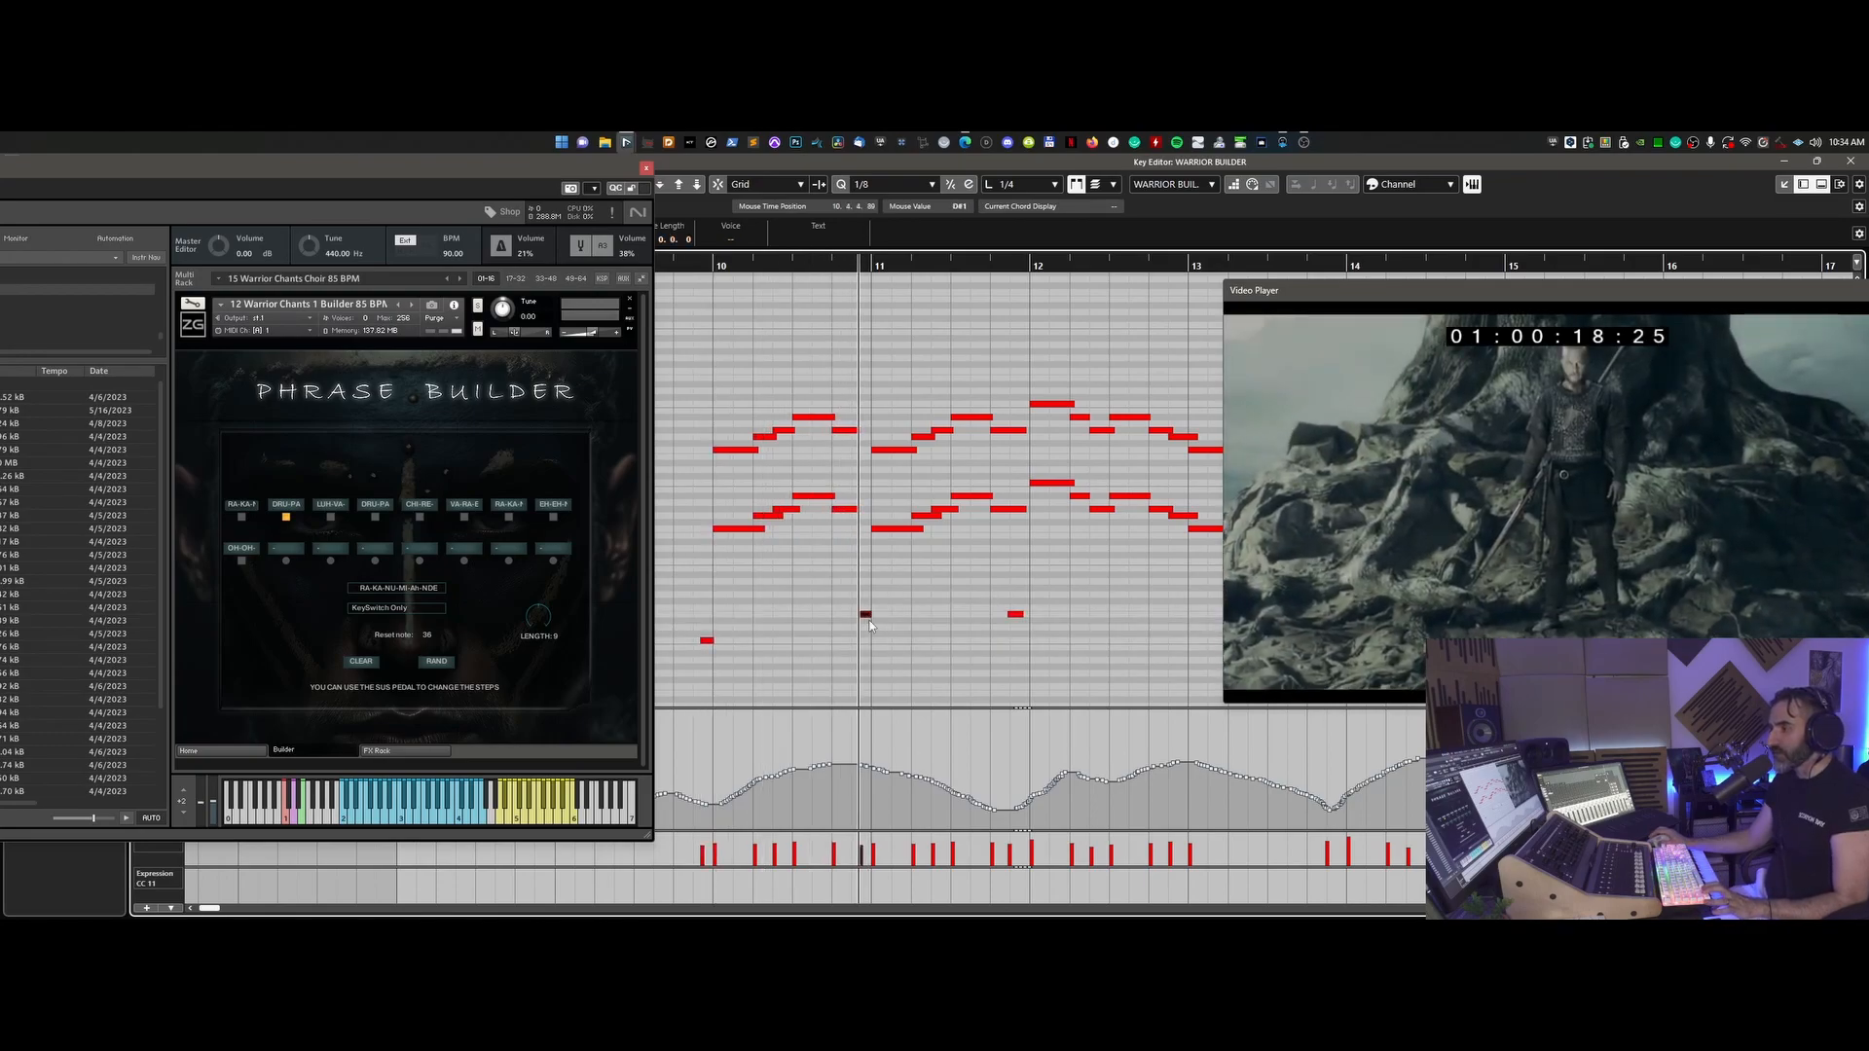
click(282, 504)
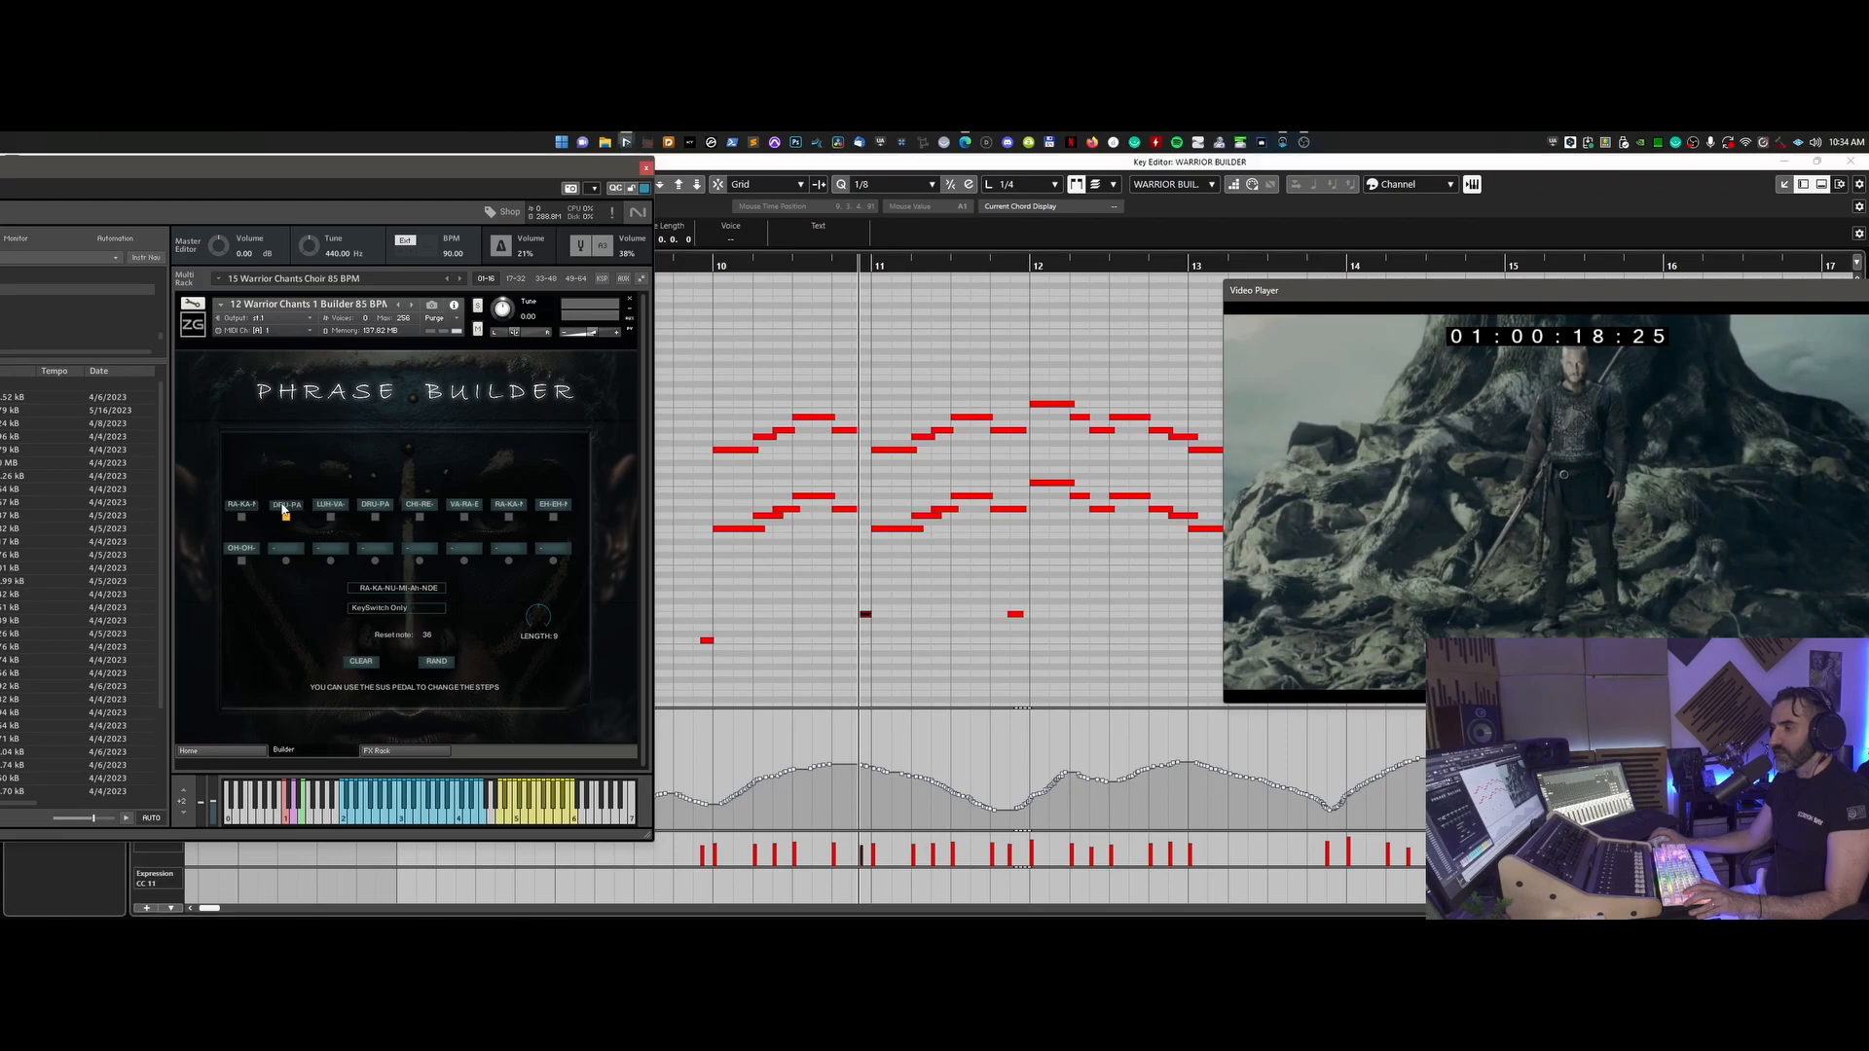
click(392, 591)
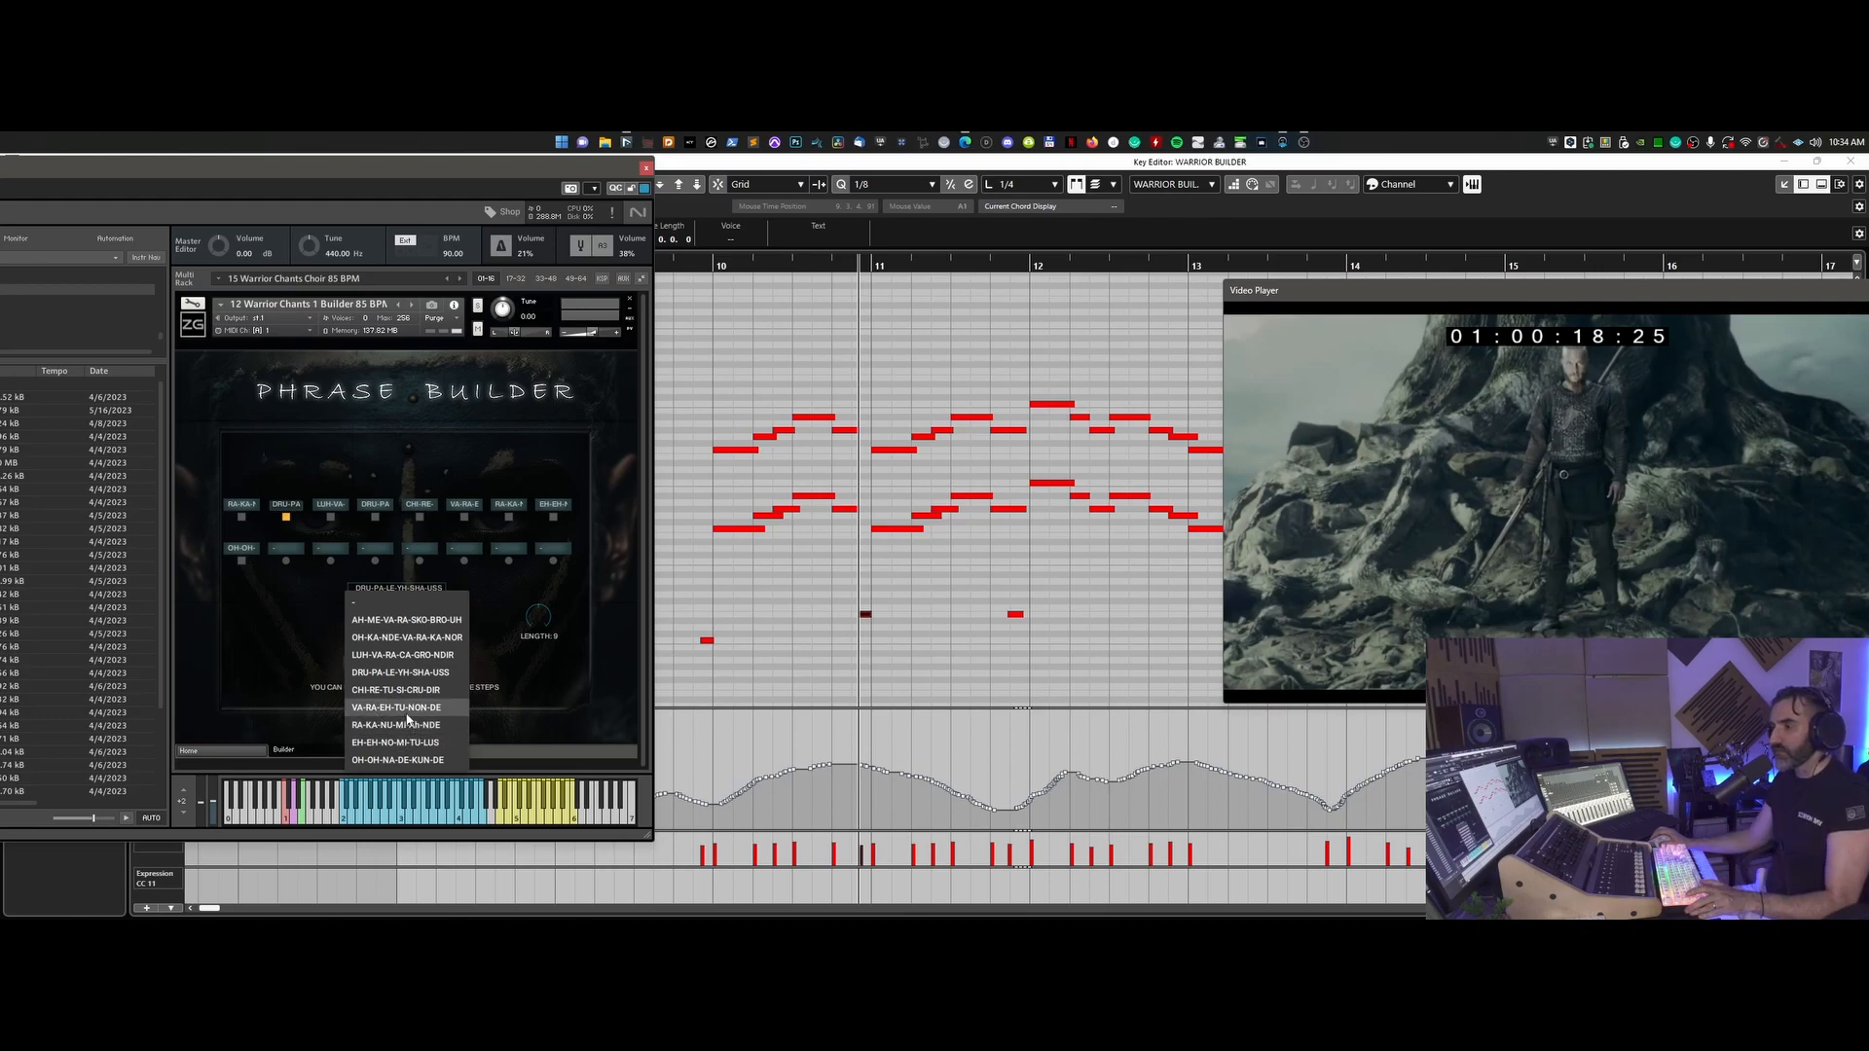
click(408, 716)
- Play from just before bar 10 into bar 11 to hear the newly assigned phrase, and return to the bar 11 keyswitch
click(695, 265)
key(space)
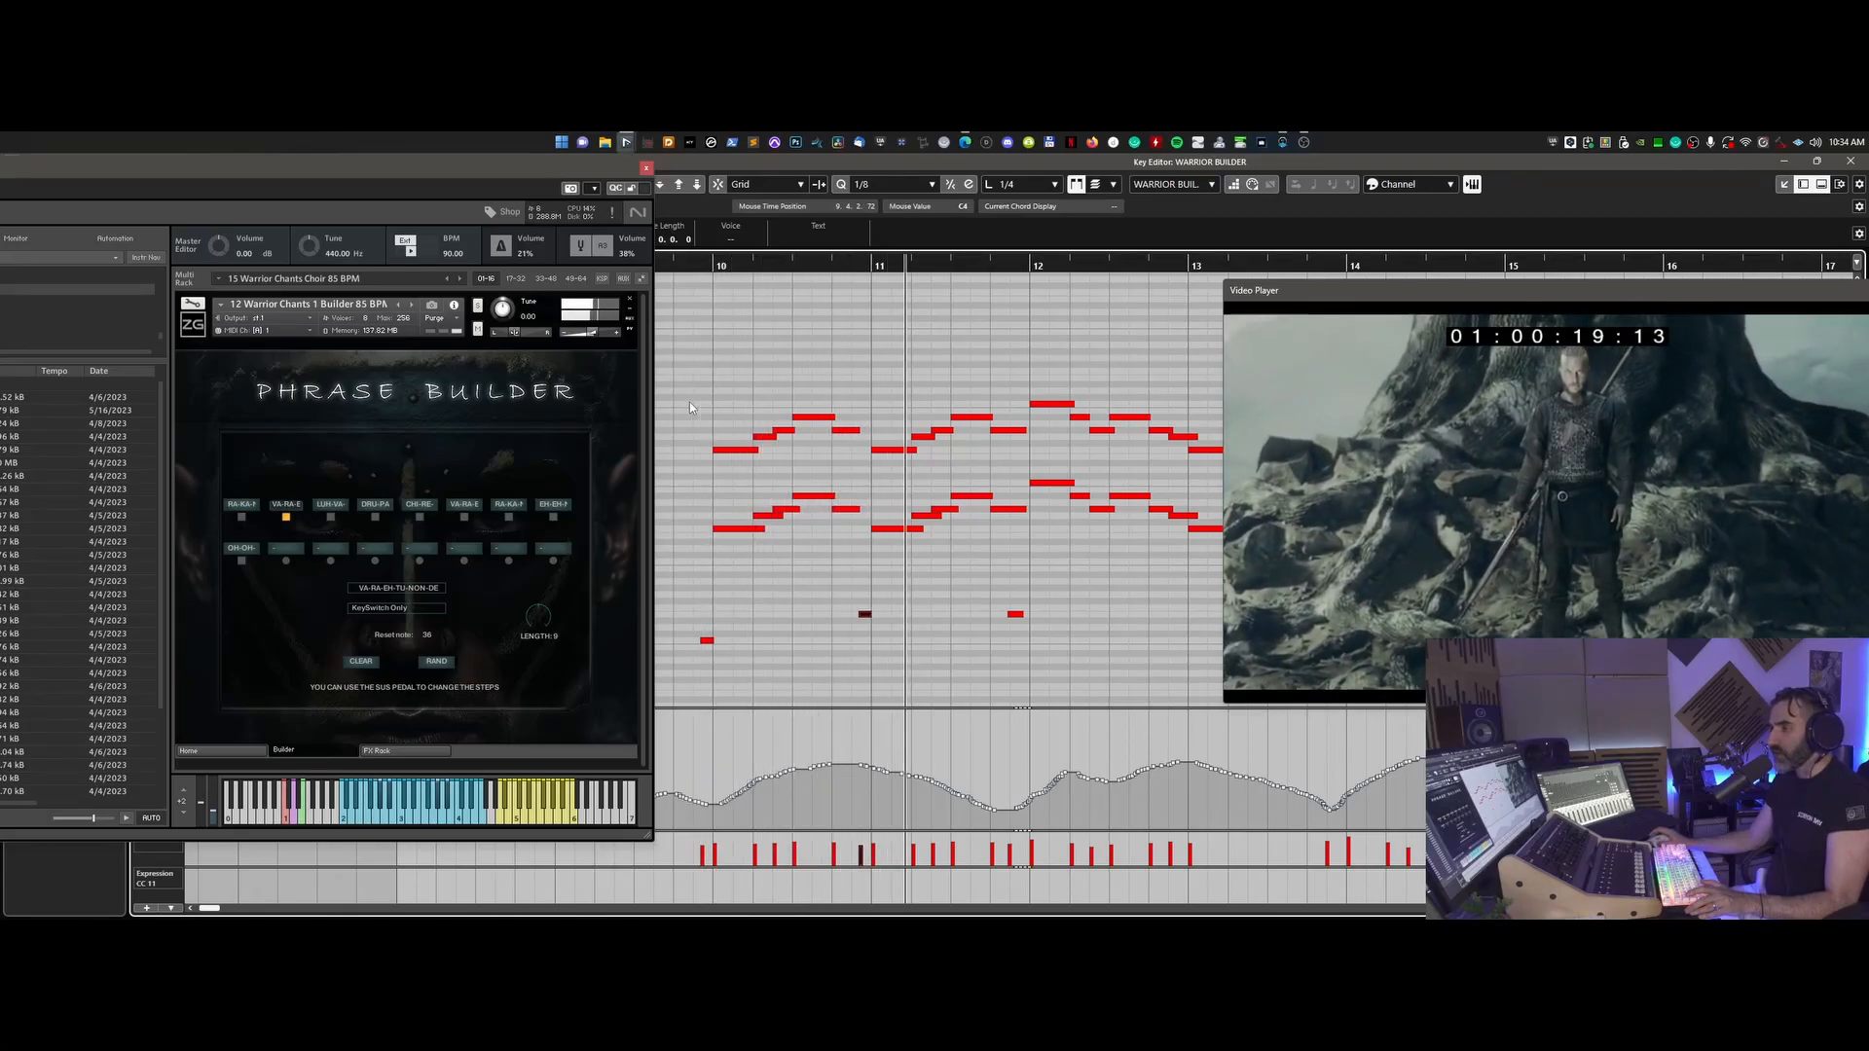
key(space)
key(l)
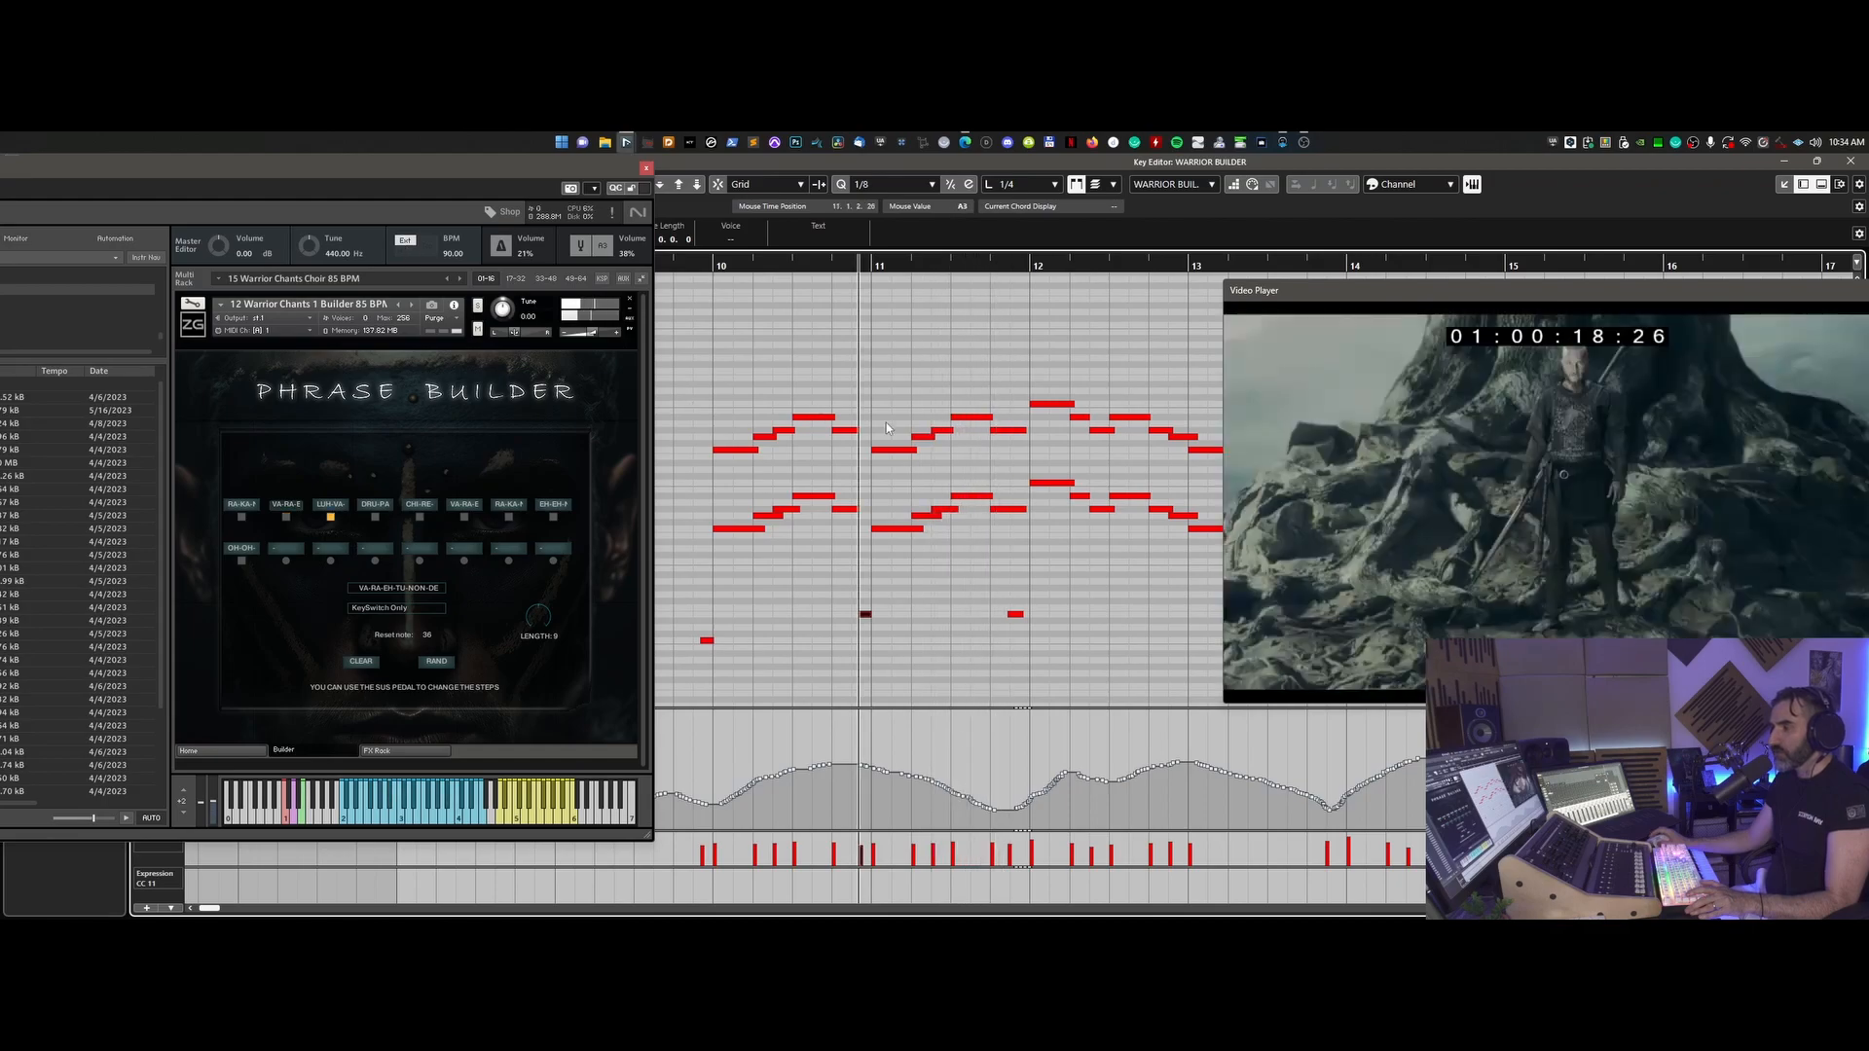
- Place the playback position at bar 11, and select the two keyswitch notes preceding bars 11 and 12
click(868, 278)
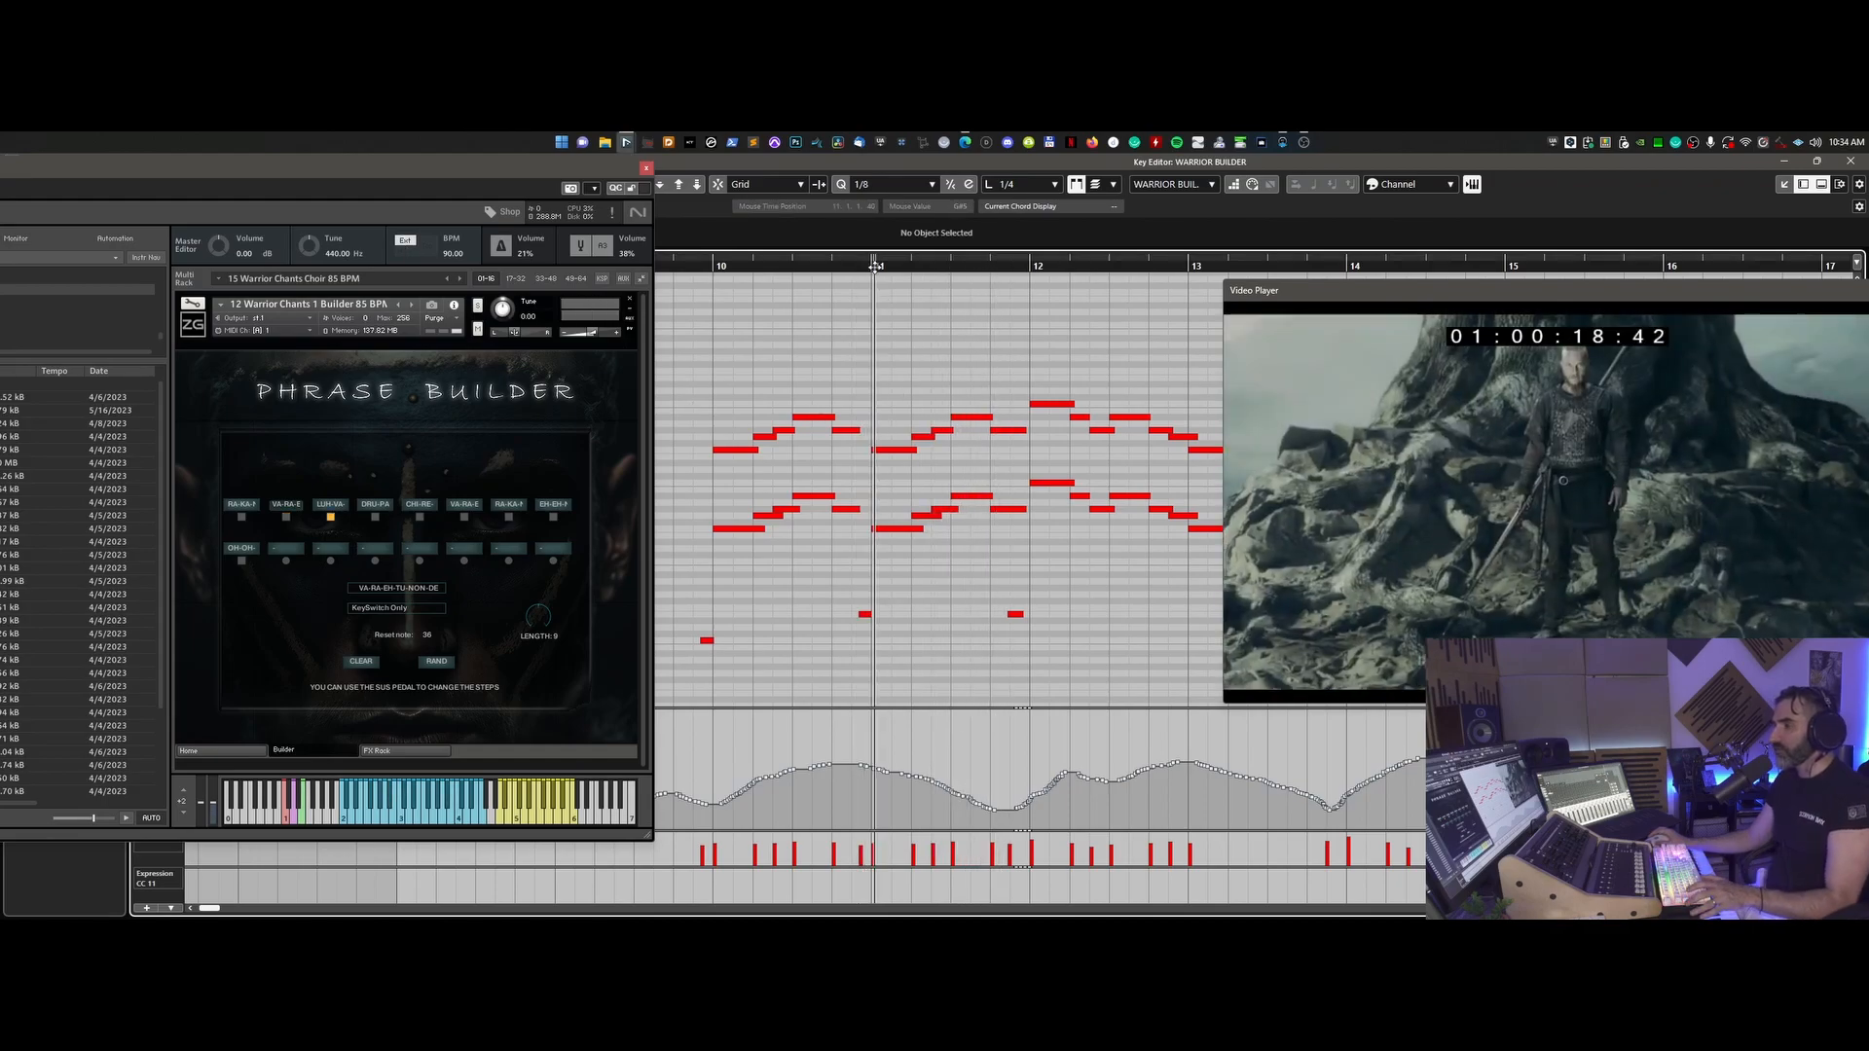
click(870, 283)
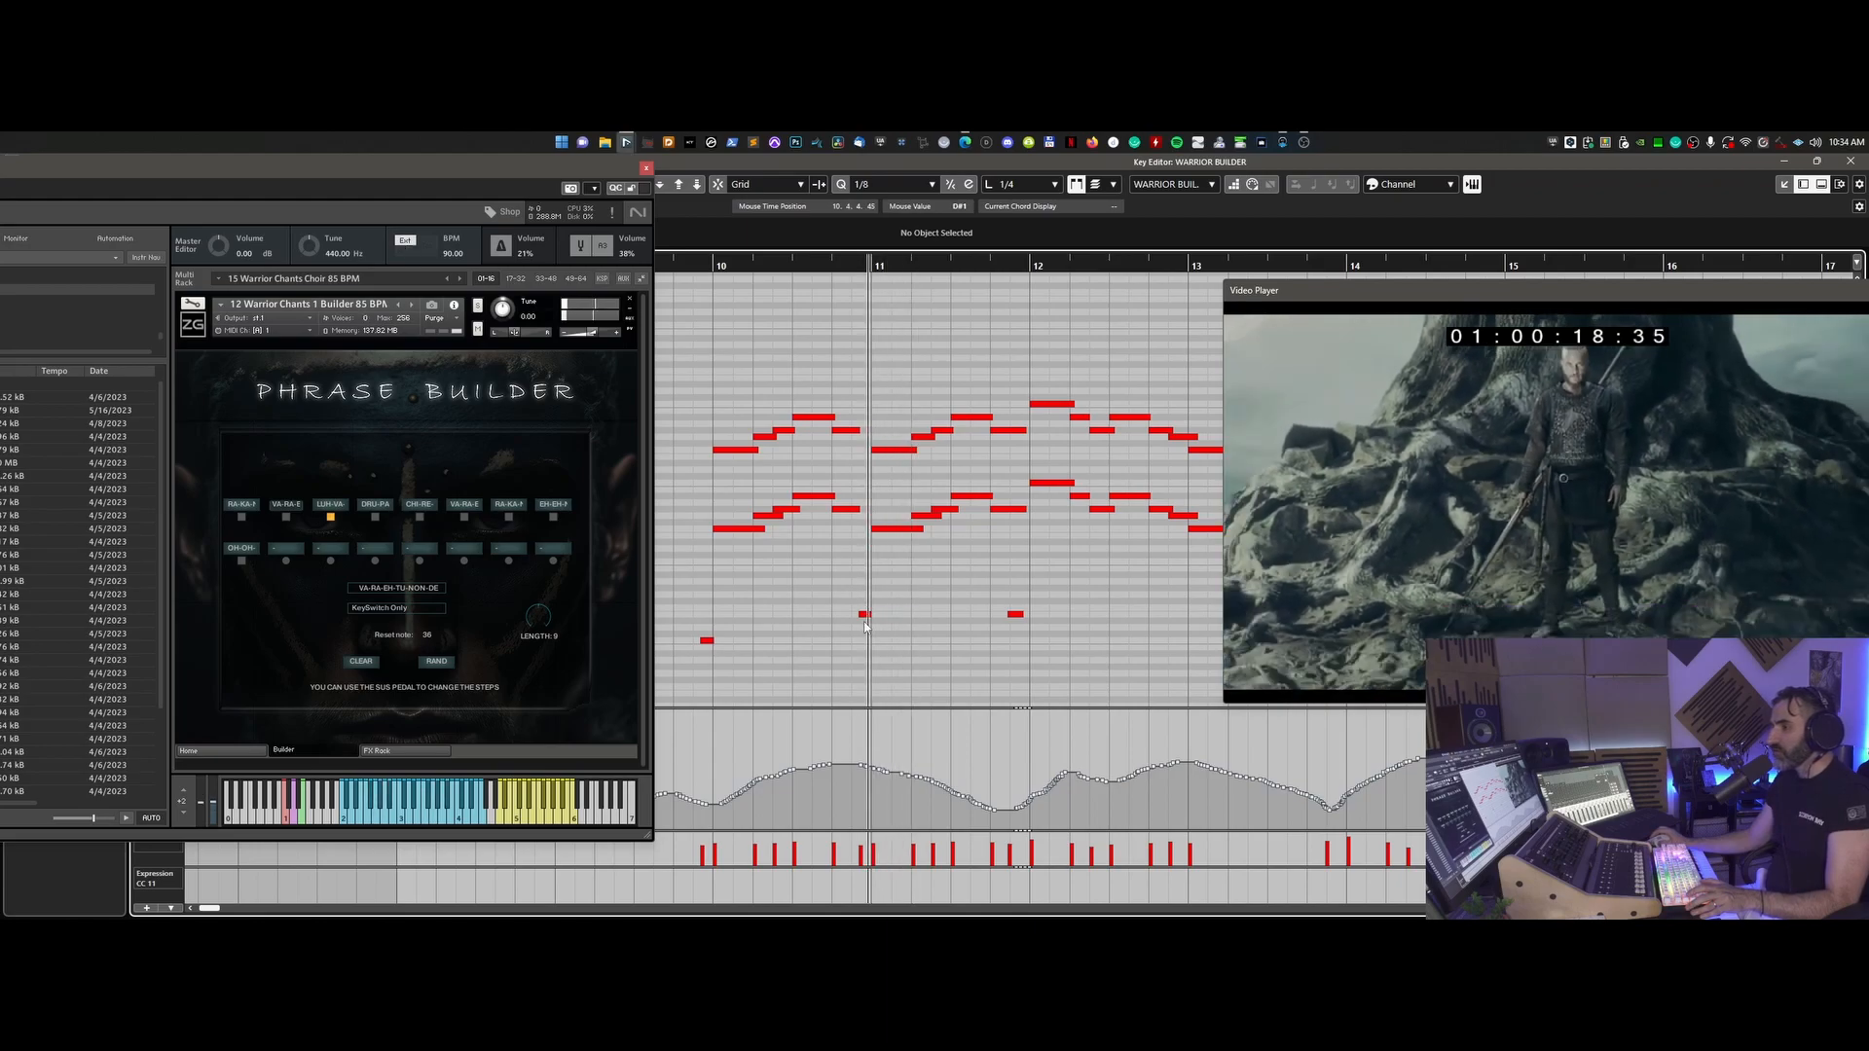
drag(1024, 607, 856, 623)
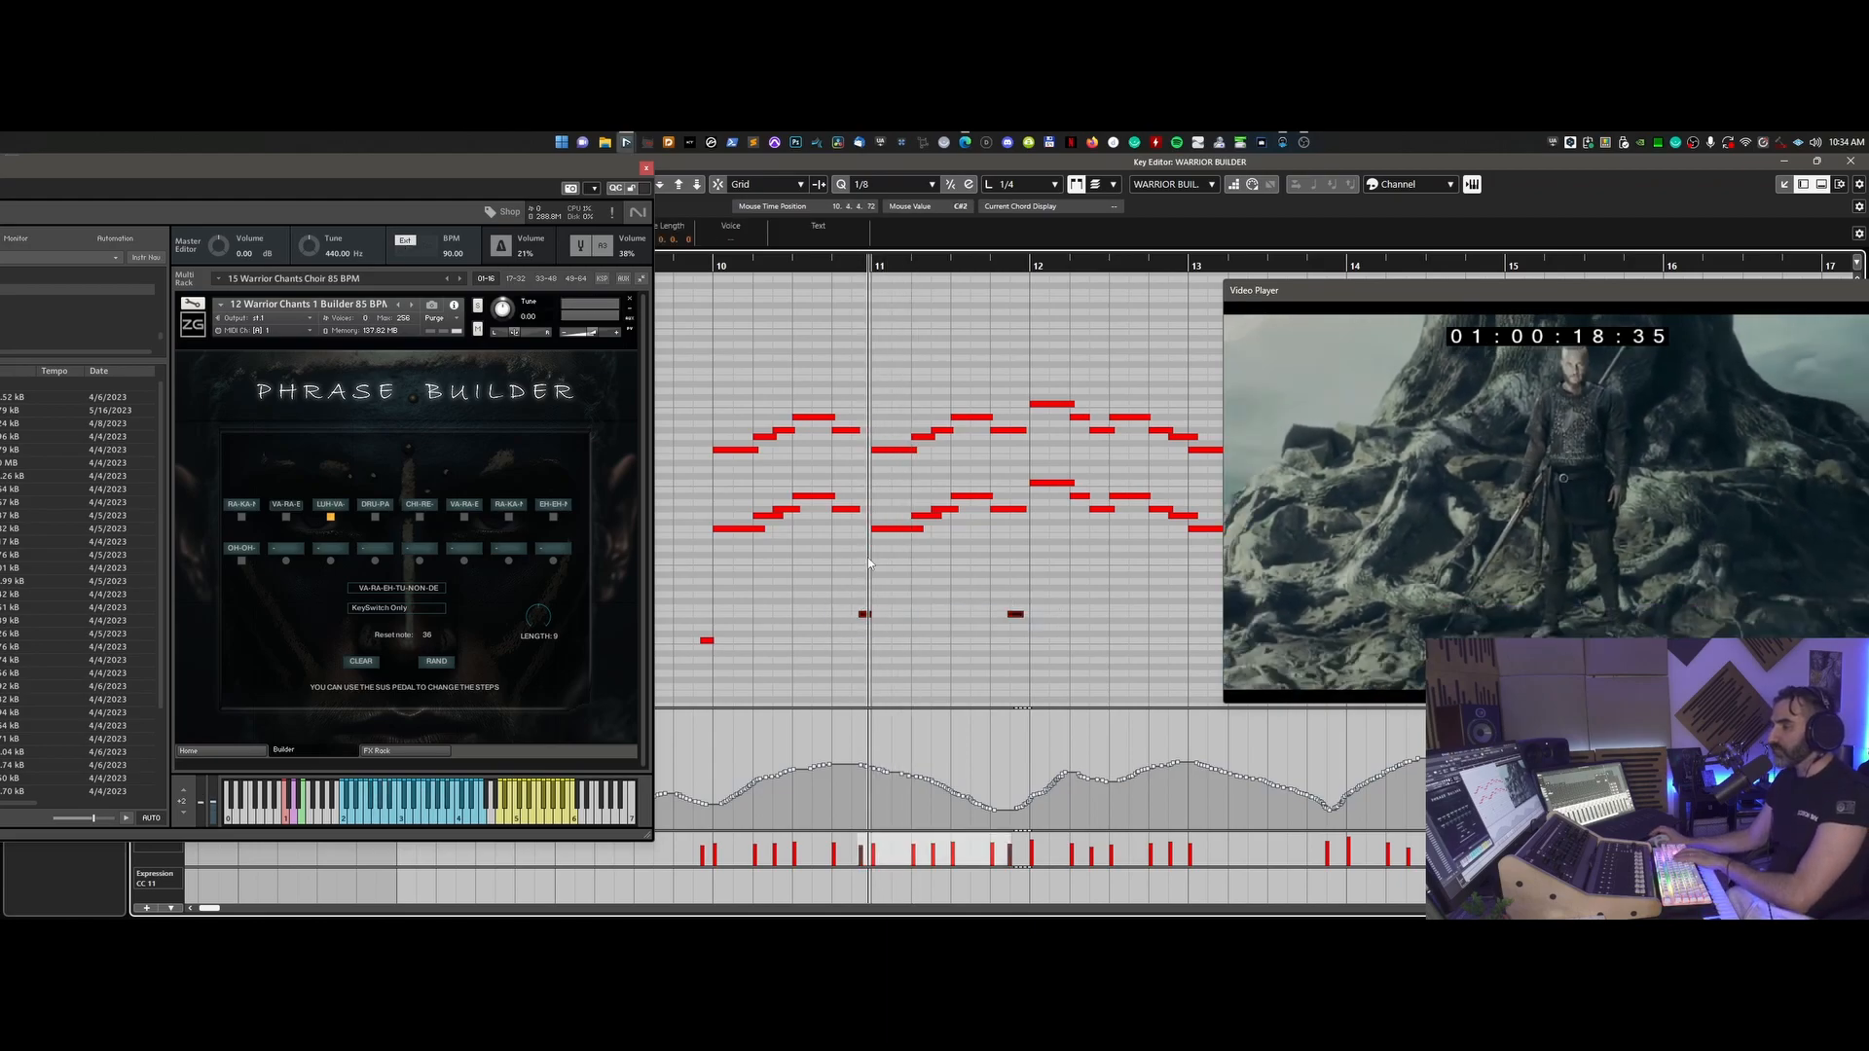
- Play the two chant phrases from just before bar 10 through bar 11, and return to the bar 11 keyswitch
click(695, 265)
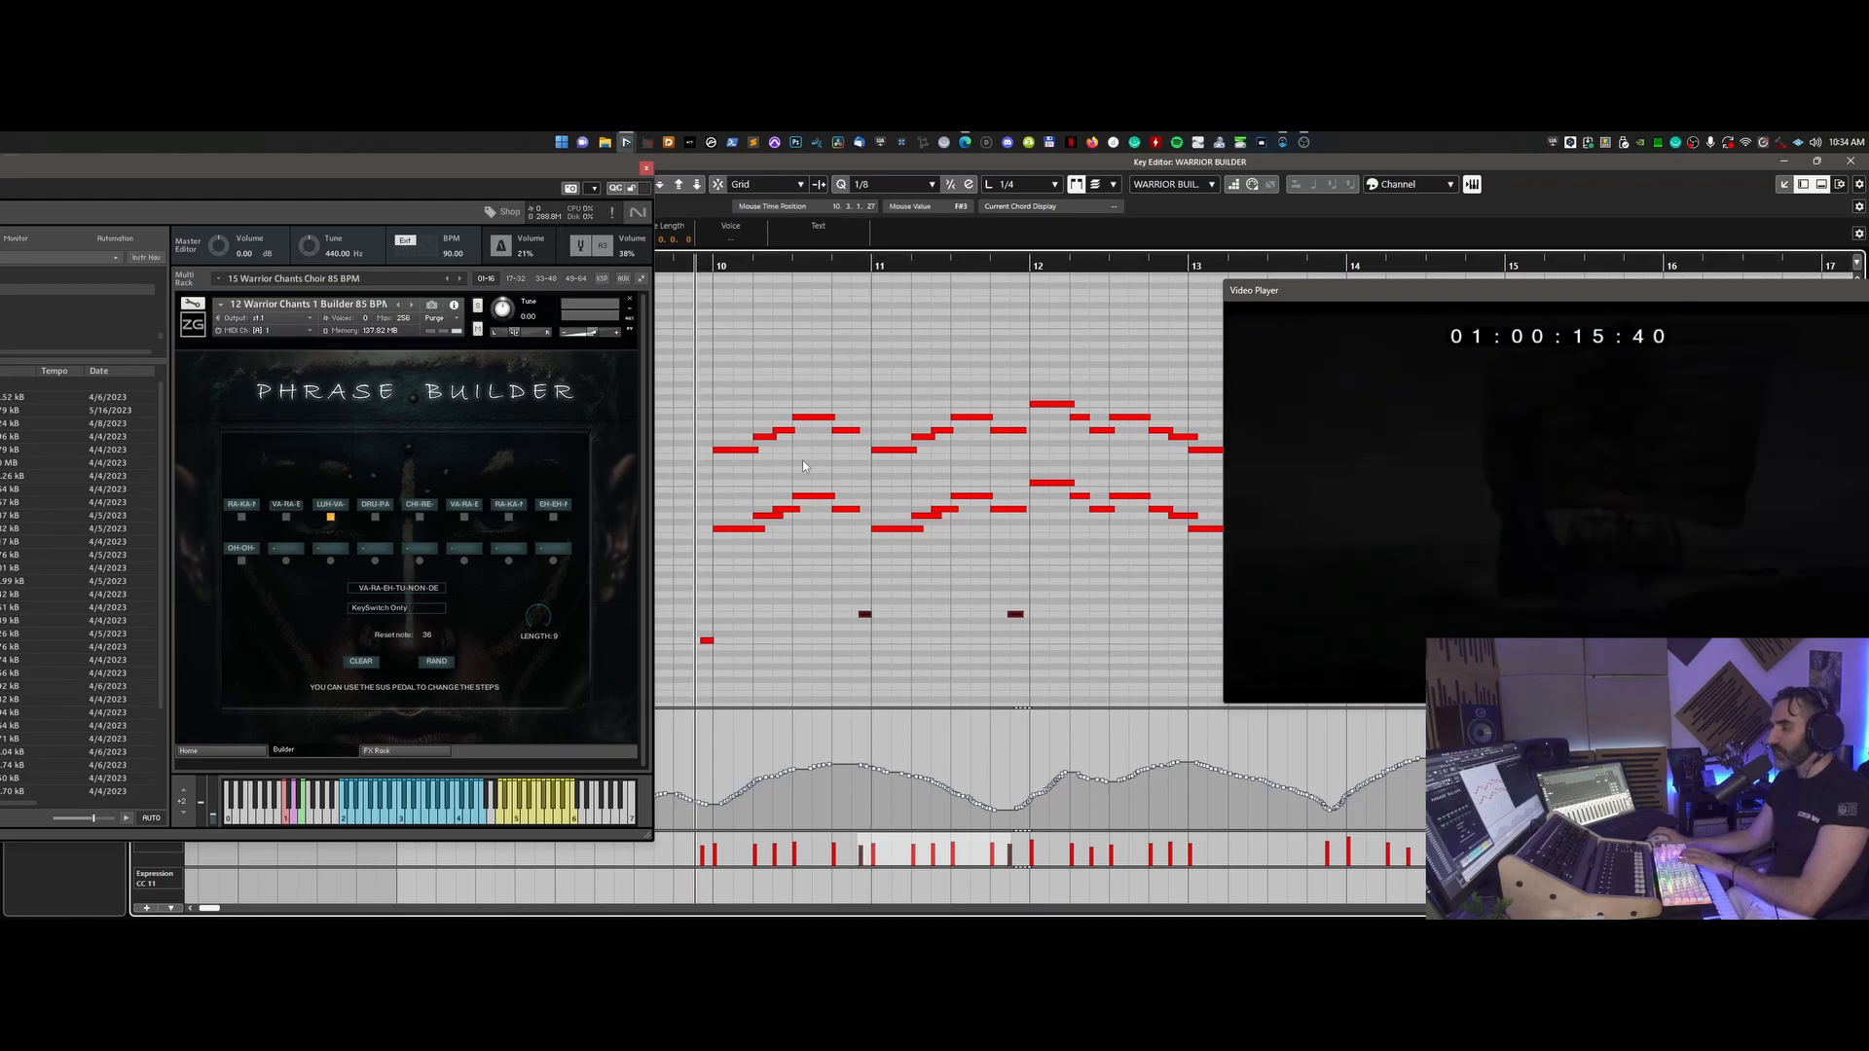
key(space)
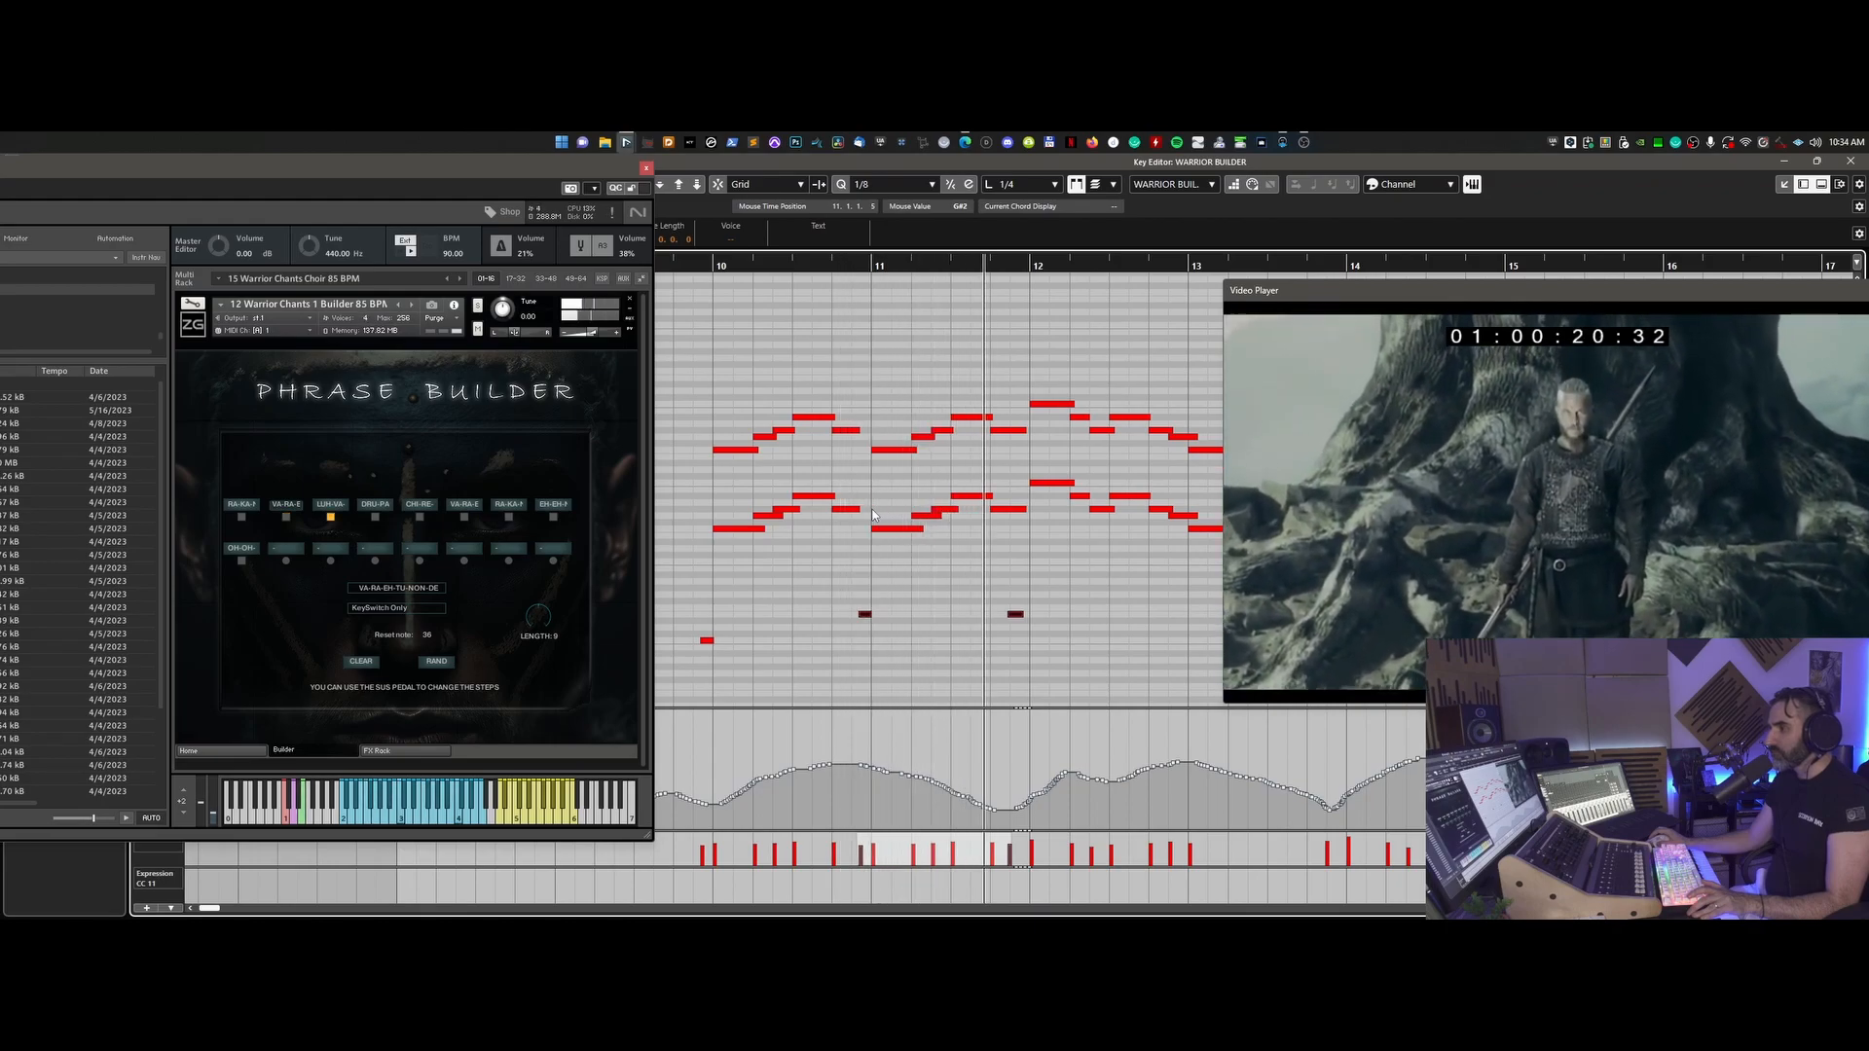
key(space)
key(l)
- Move the Kontakt window farther away from bar 10, and reselect the keyswitch notes before bars 11 and 12
click(867, 614)
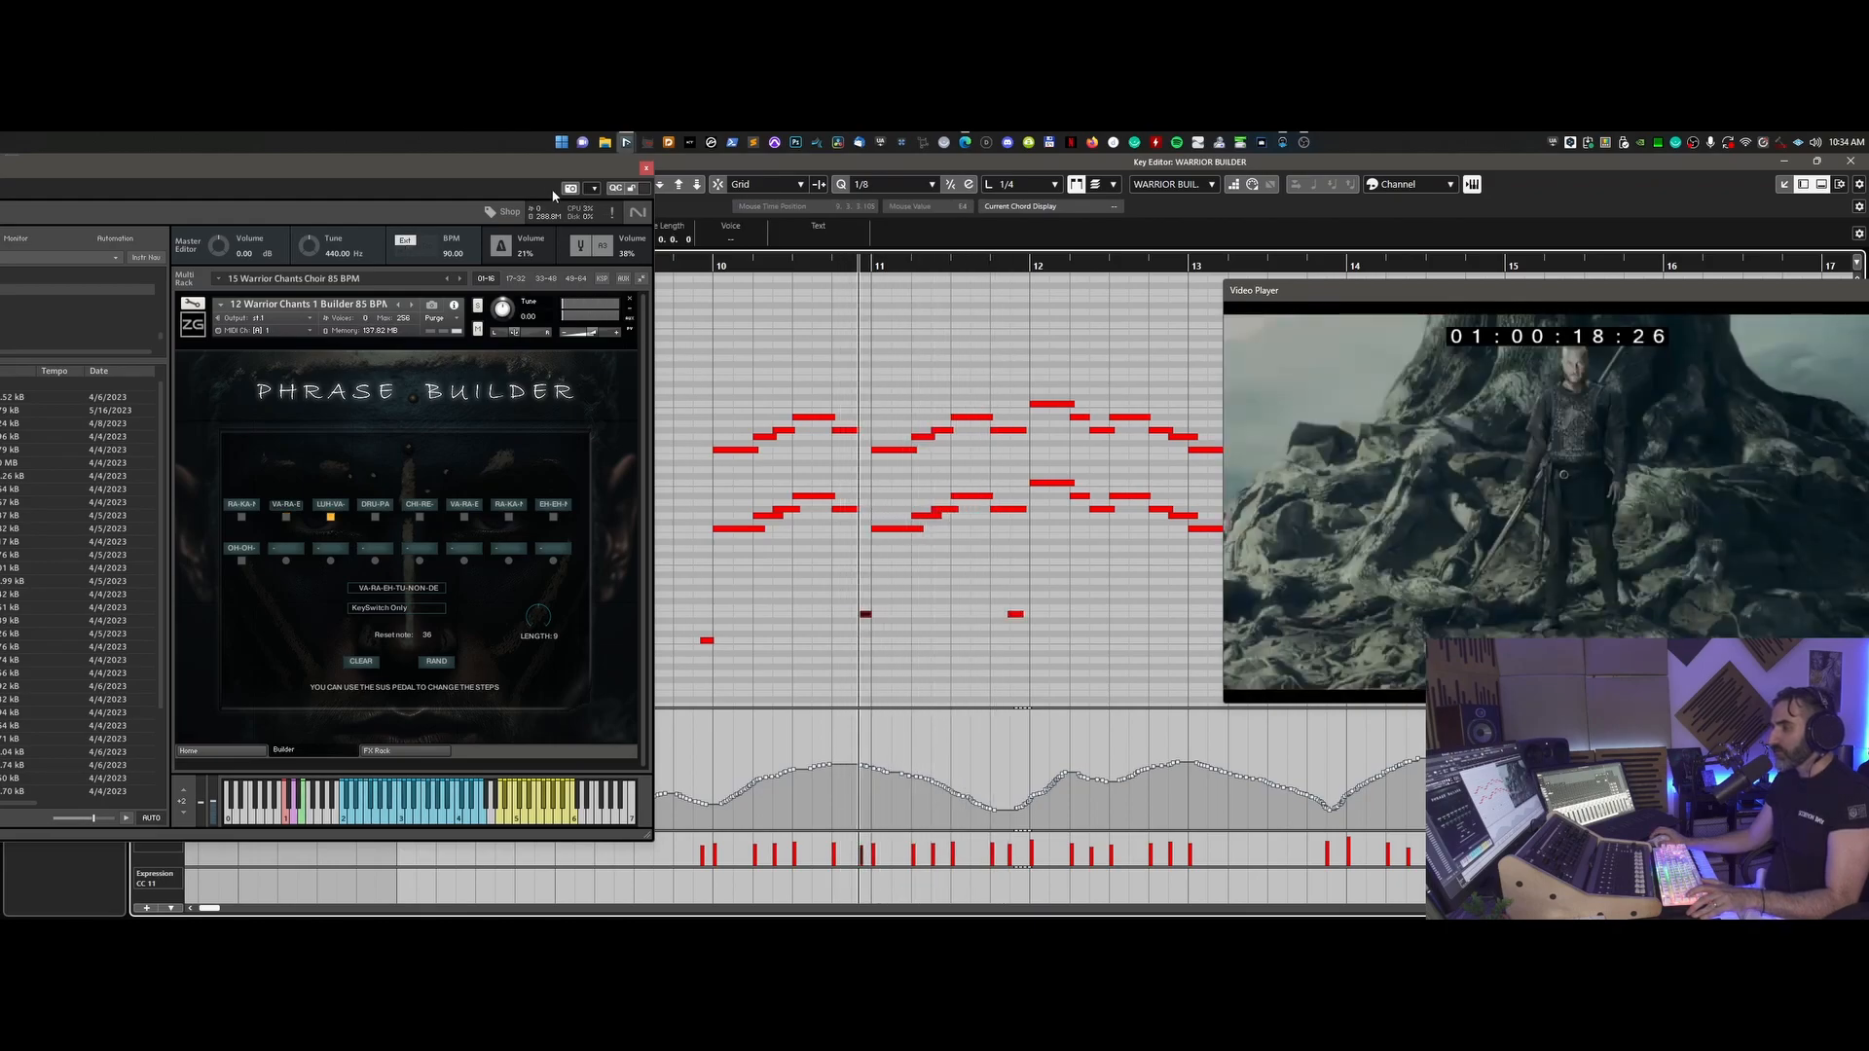
drag(549, 166, 475, 170)
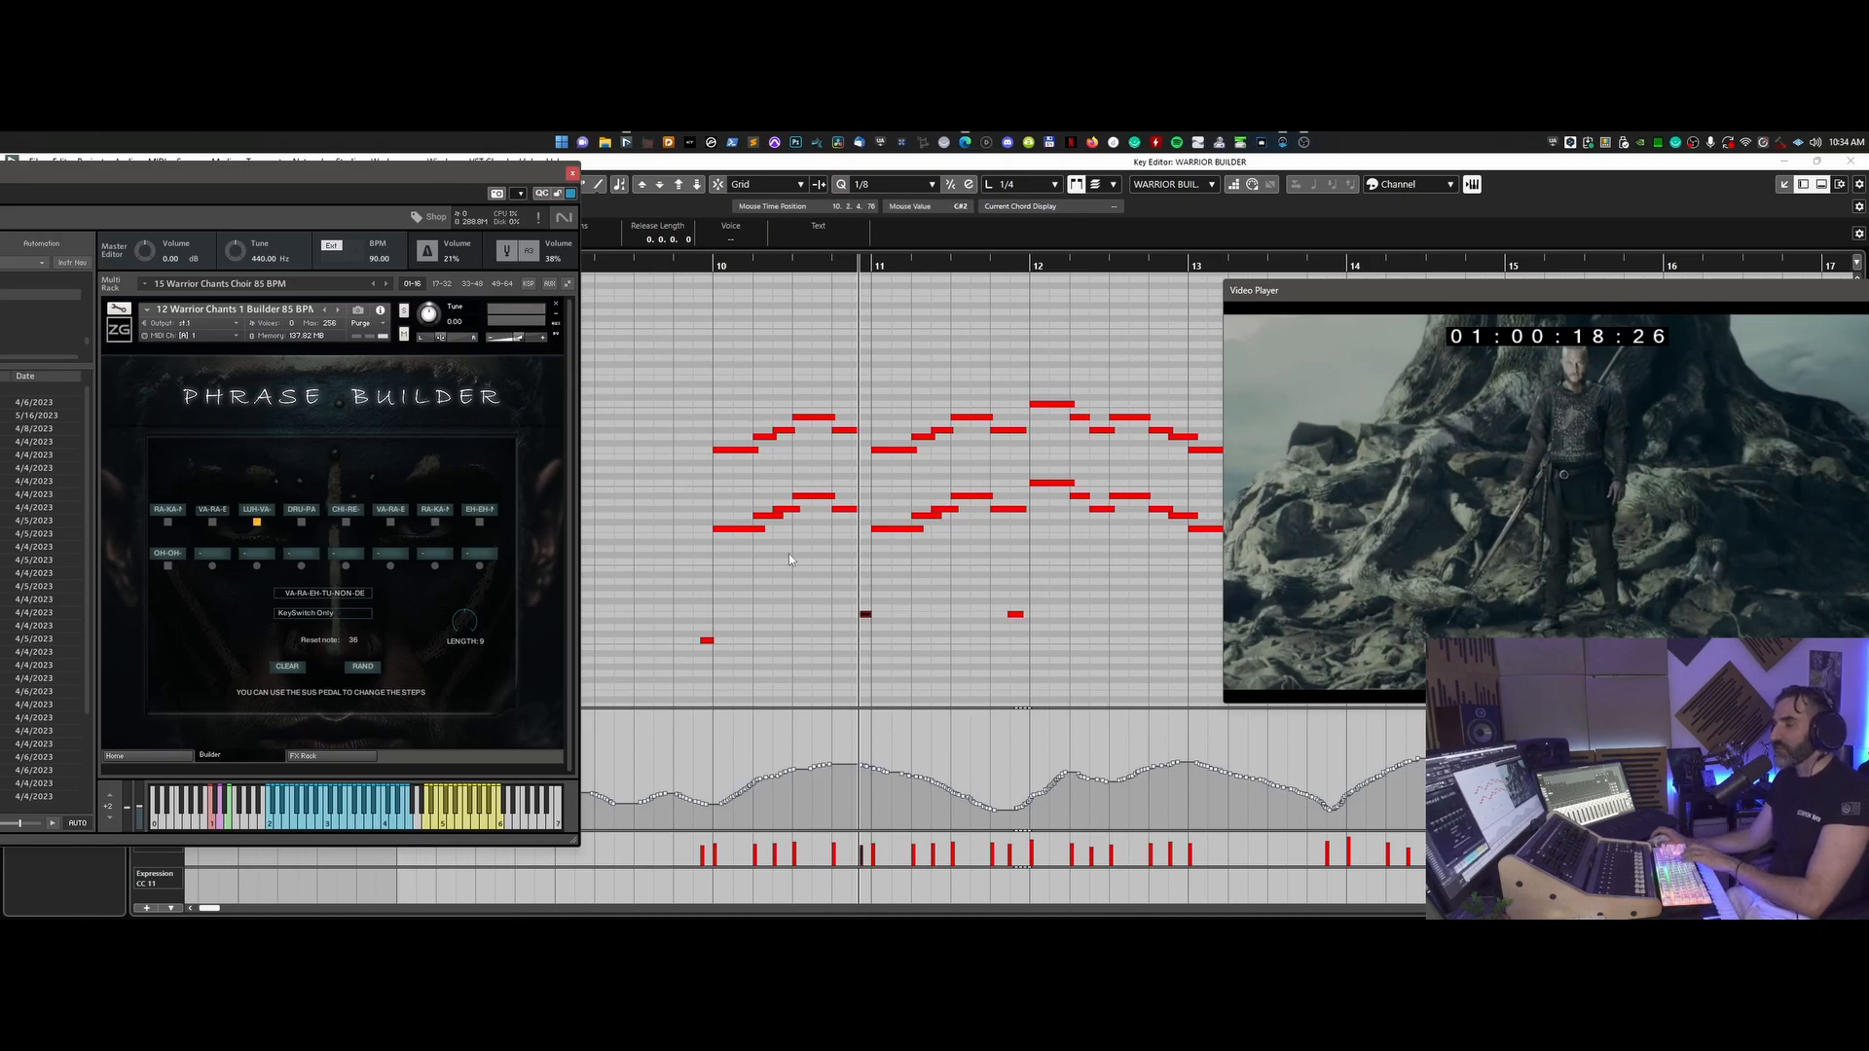
drag(830, 580, 1023, 642)
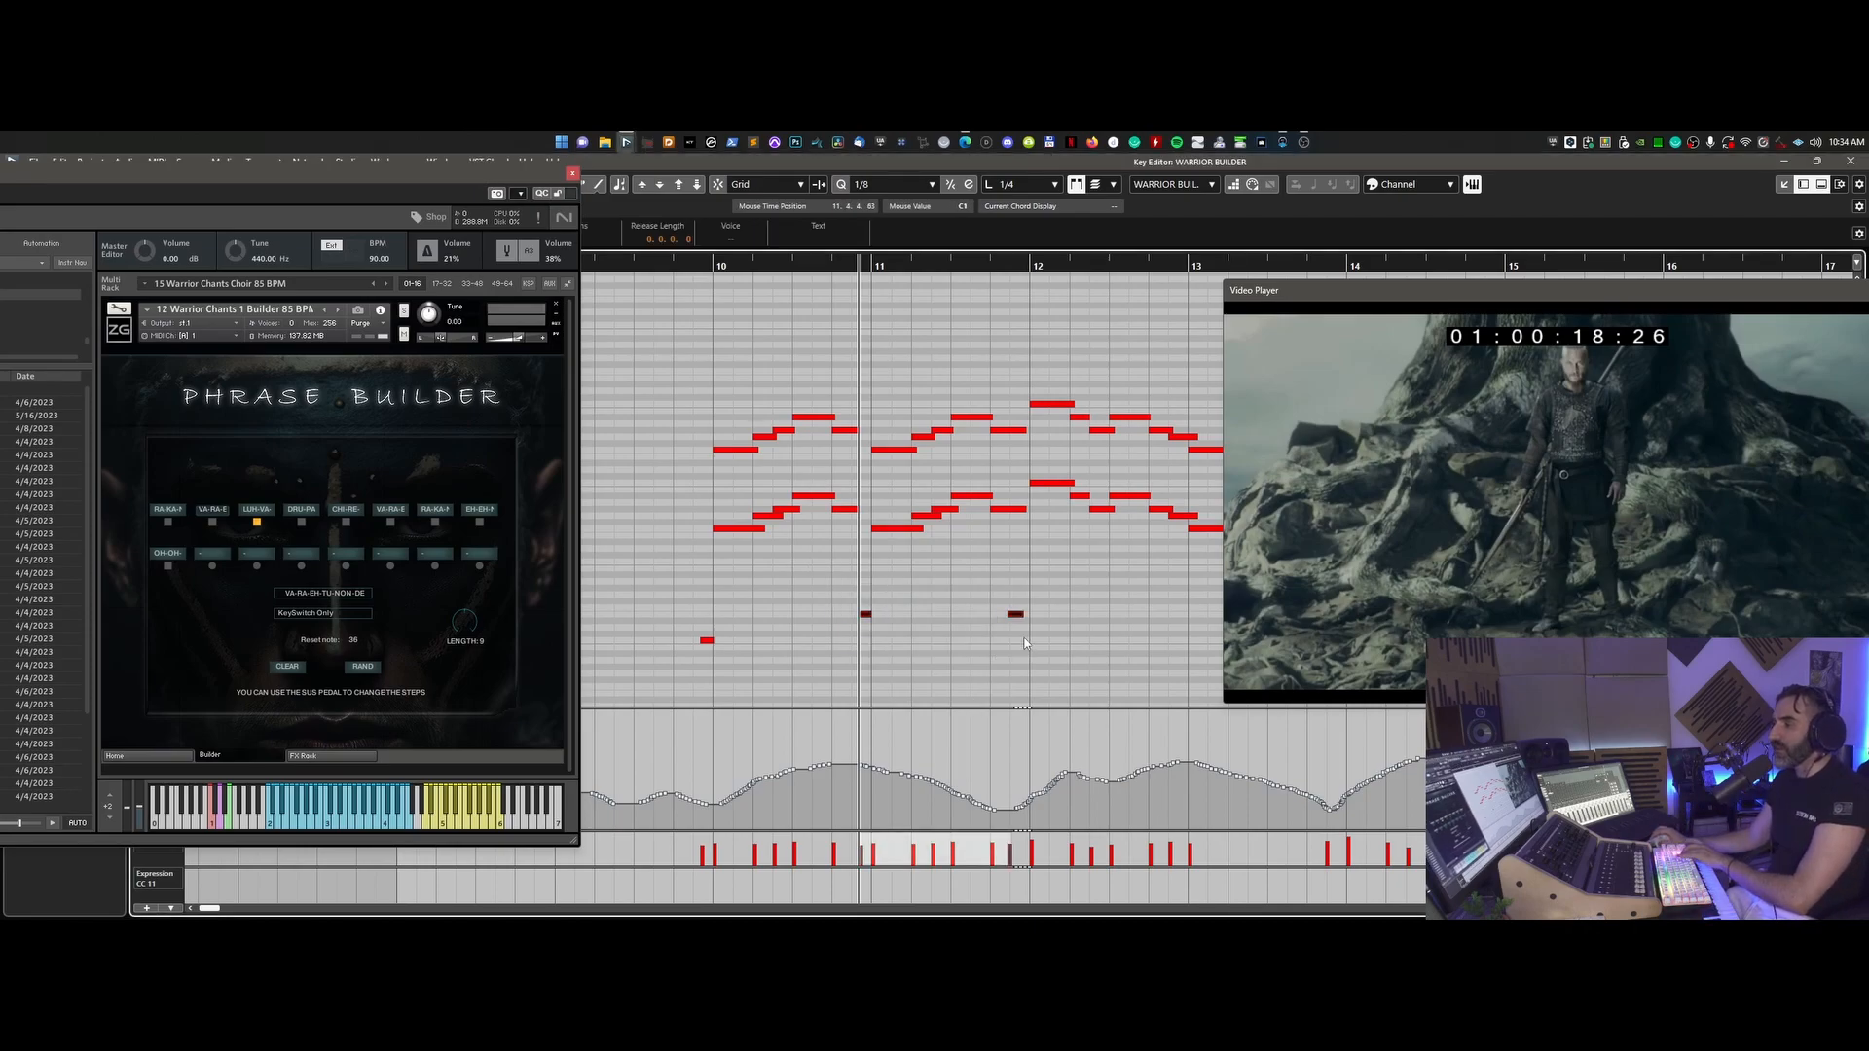
- Raise the keyswitch note just before bar 11 to A#3 and remove the keyswitch note just before bar 12
click(571, 175)
key(Up)
key(Up)
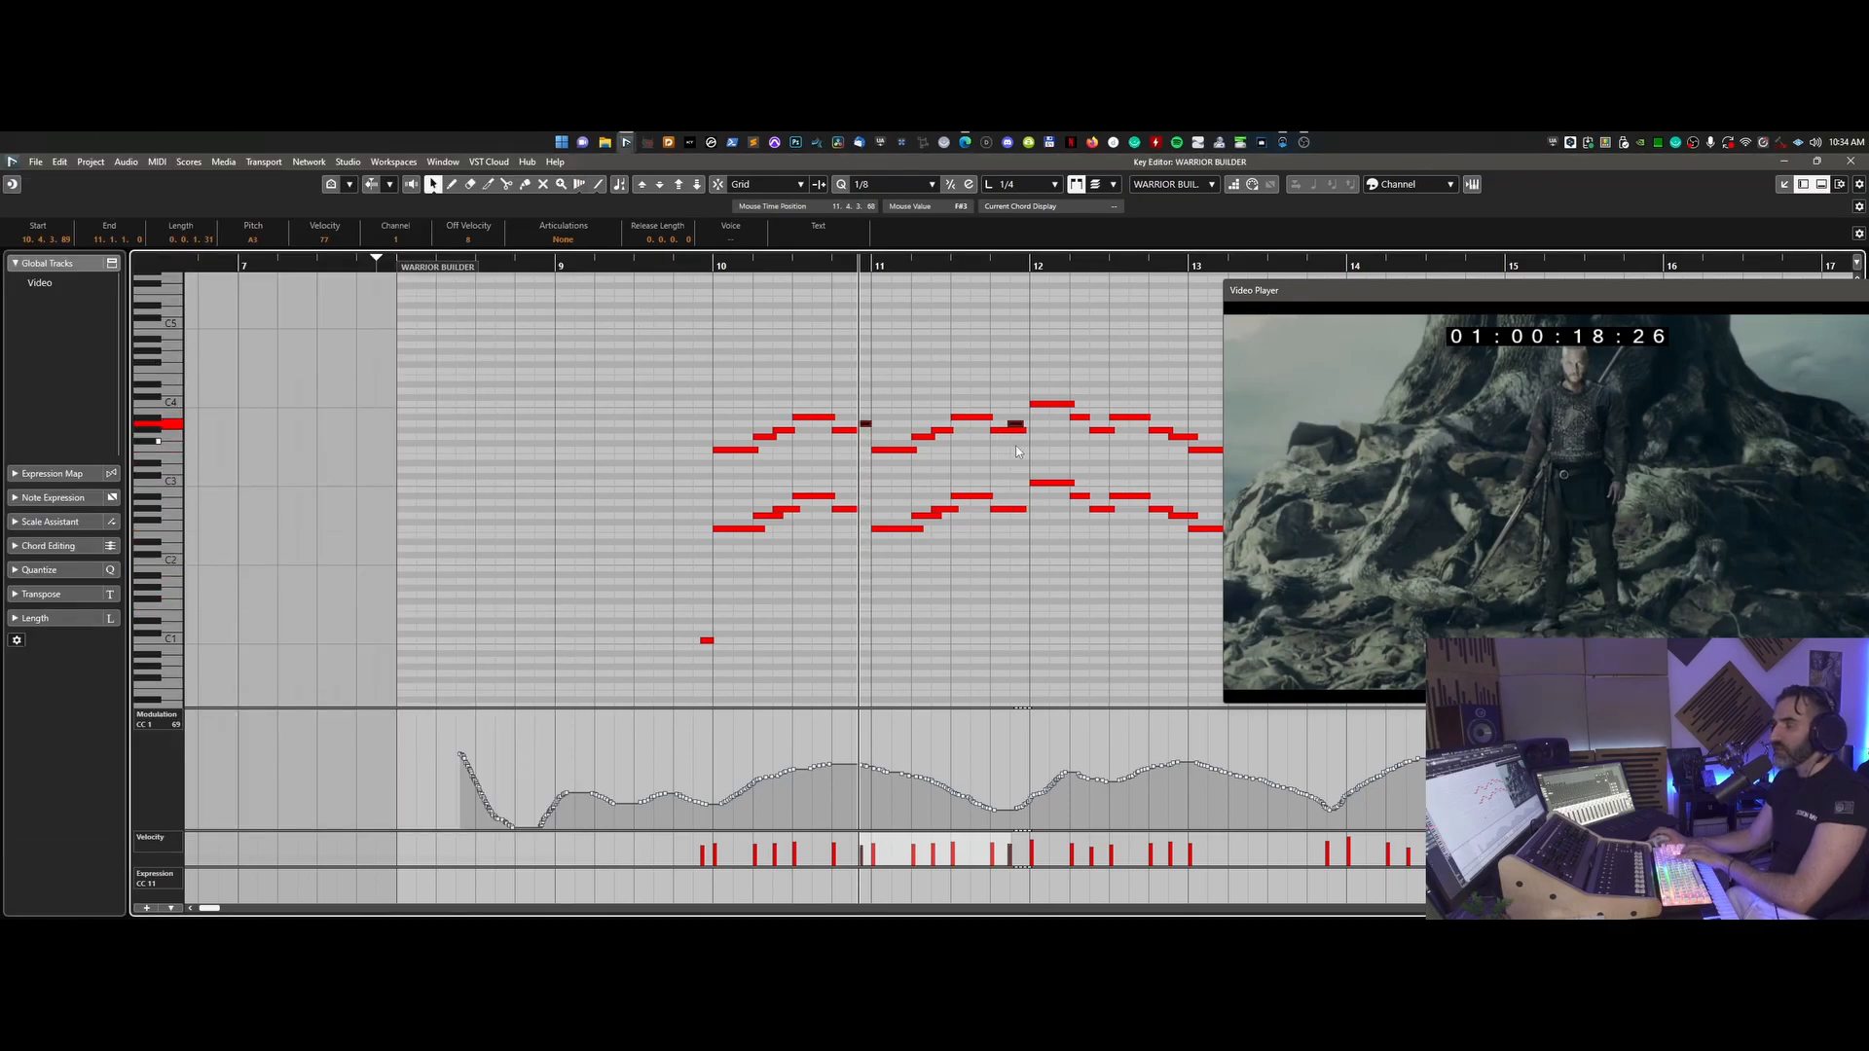
click(852, 430)
key(Up)
key(Up)
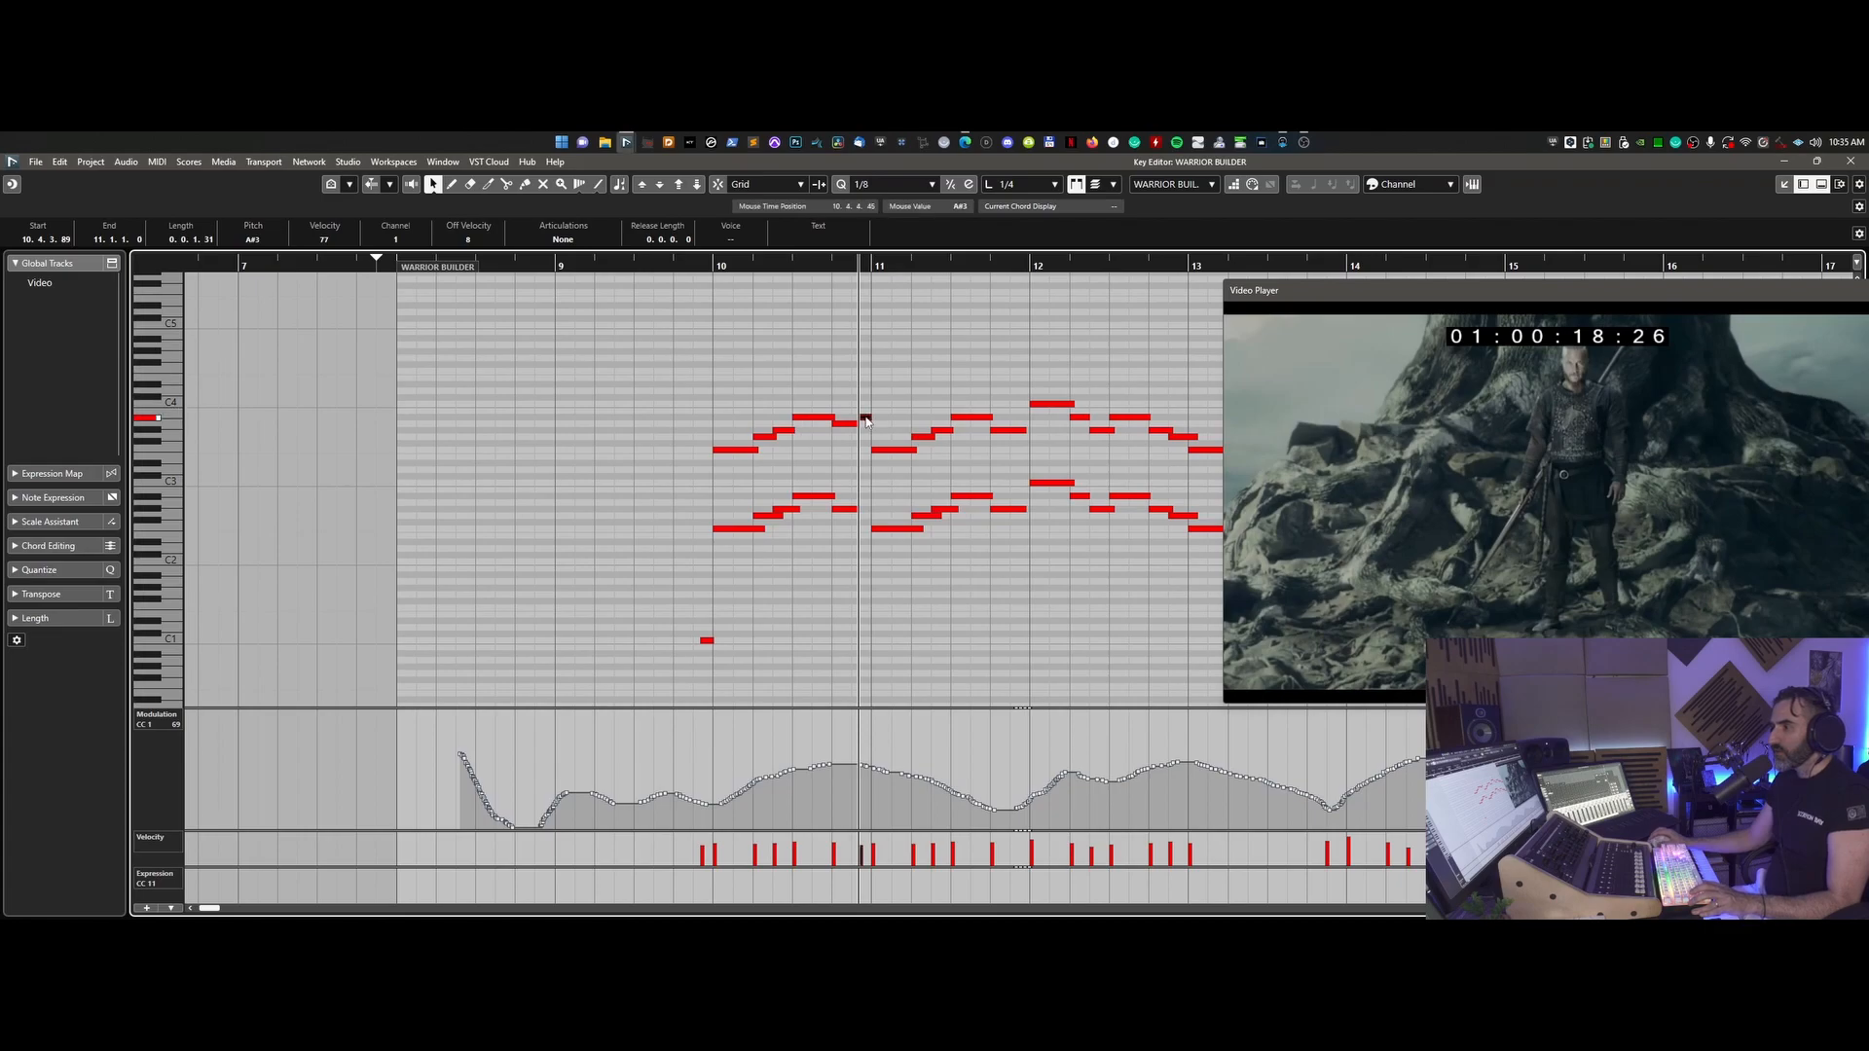
- Move the keyswitch notes at bar 10 and just before bar 11 above the melody, to A4 and A#4
drag(865, 417, 864, 338)
click(863, 366)
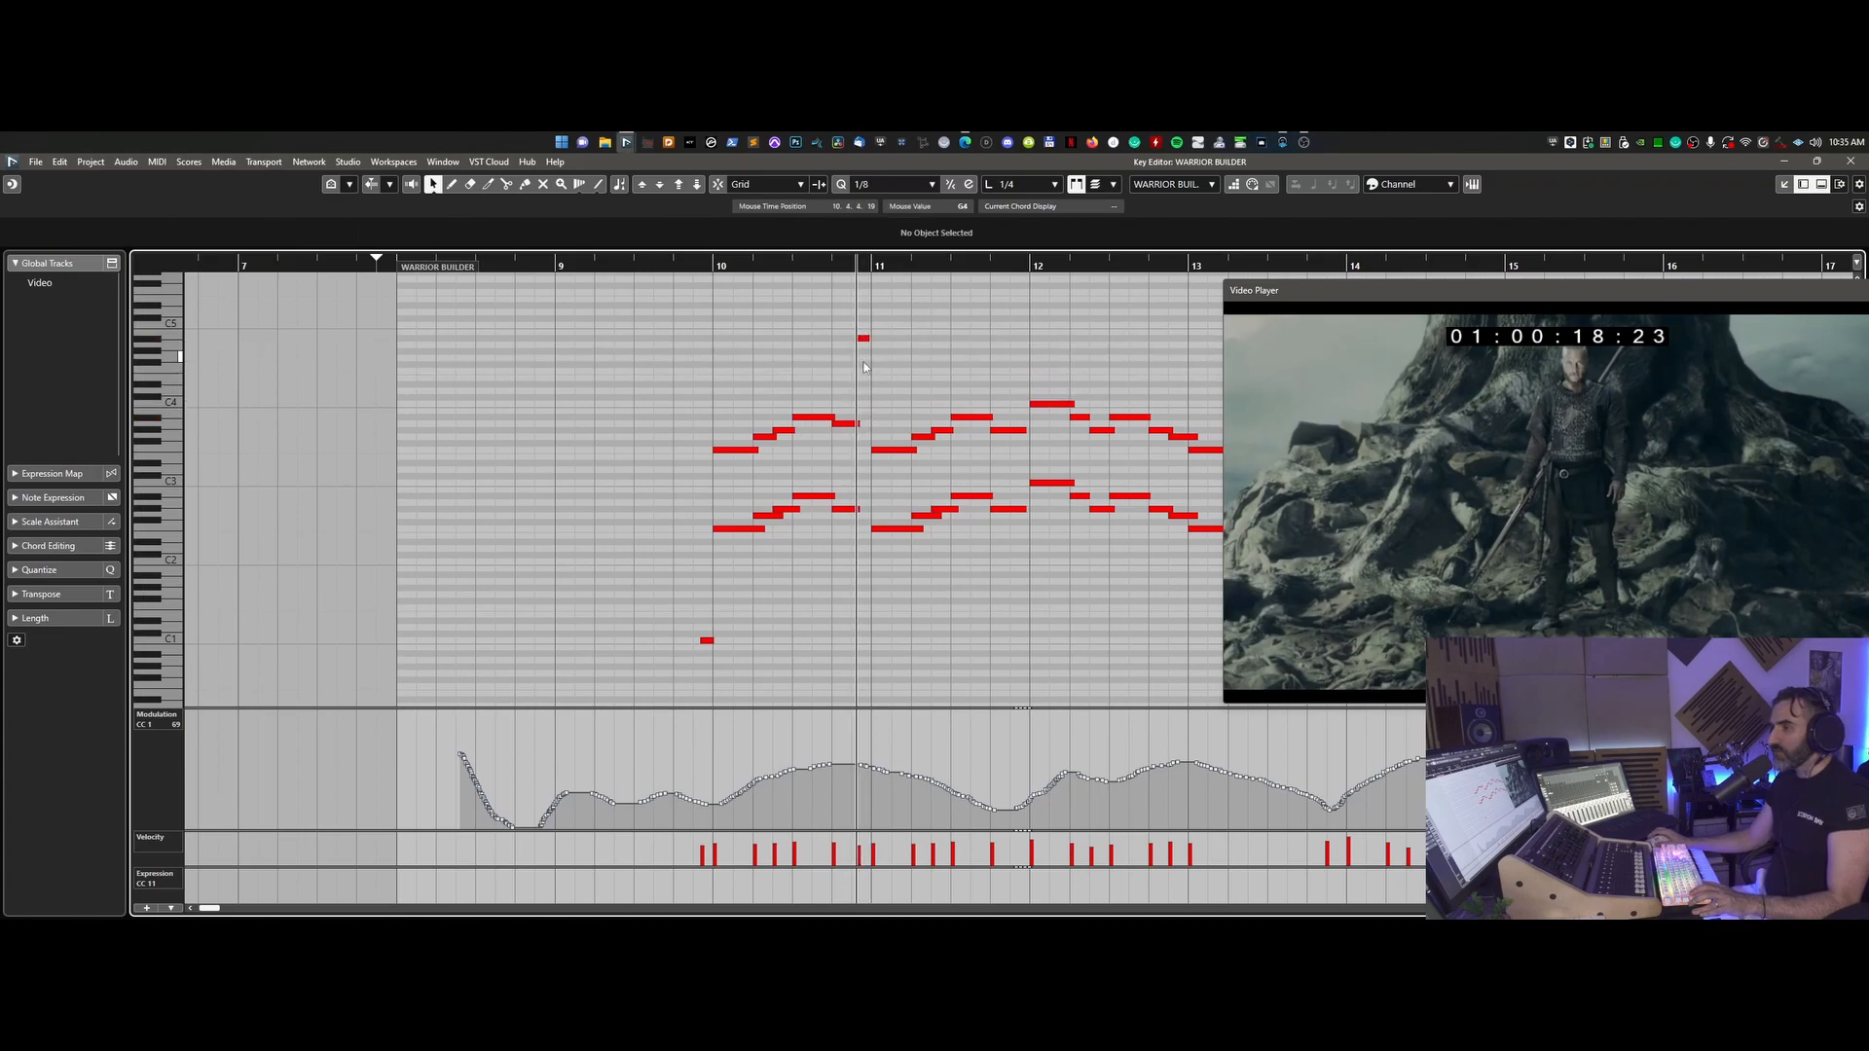
drag(707, 640, 715, 351)
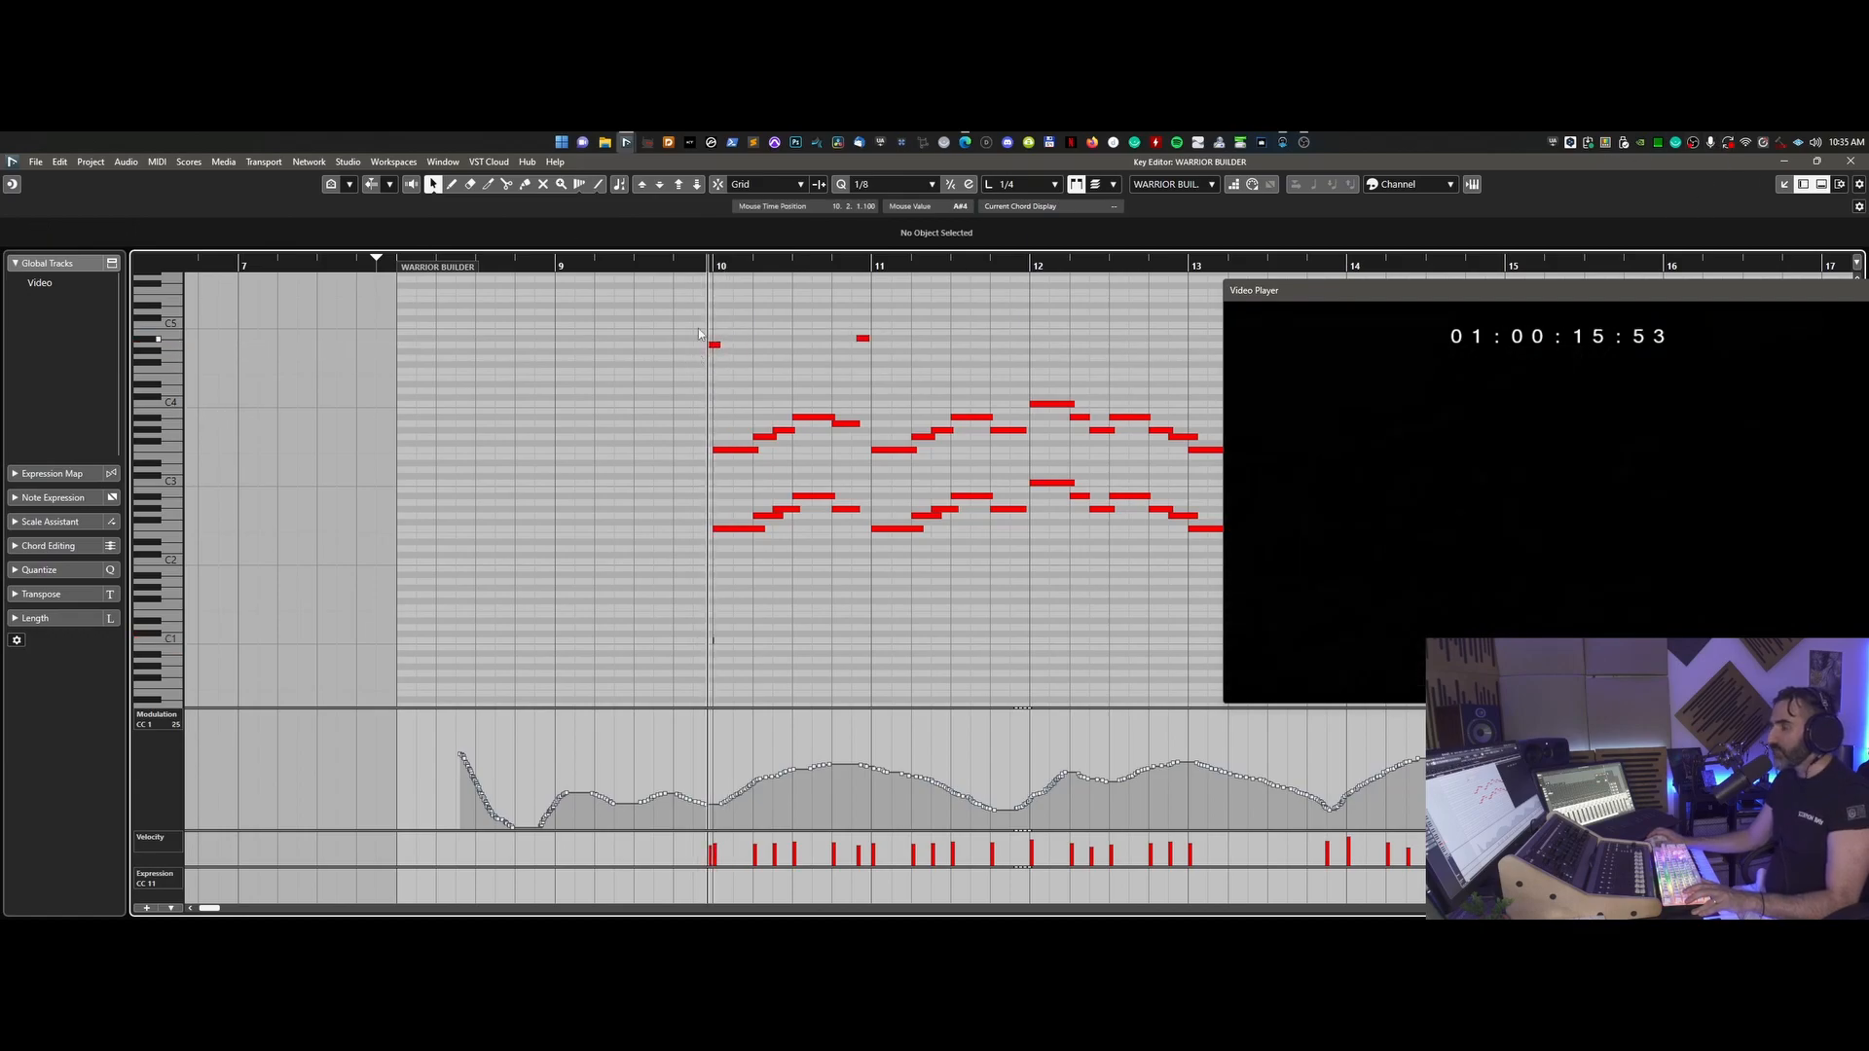
- Play the phrase from just before bar 10 to check the chants with the moved keyswitches
click(1816, 162)
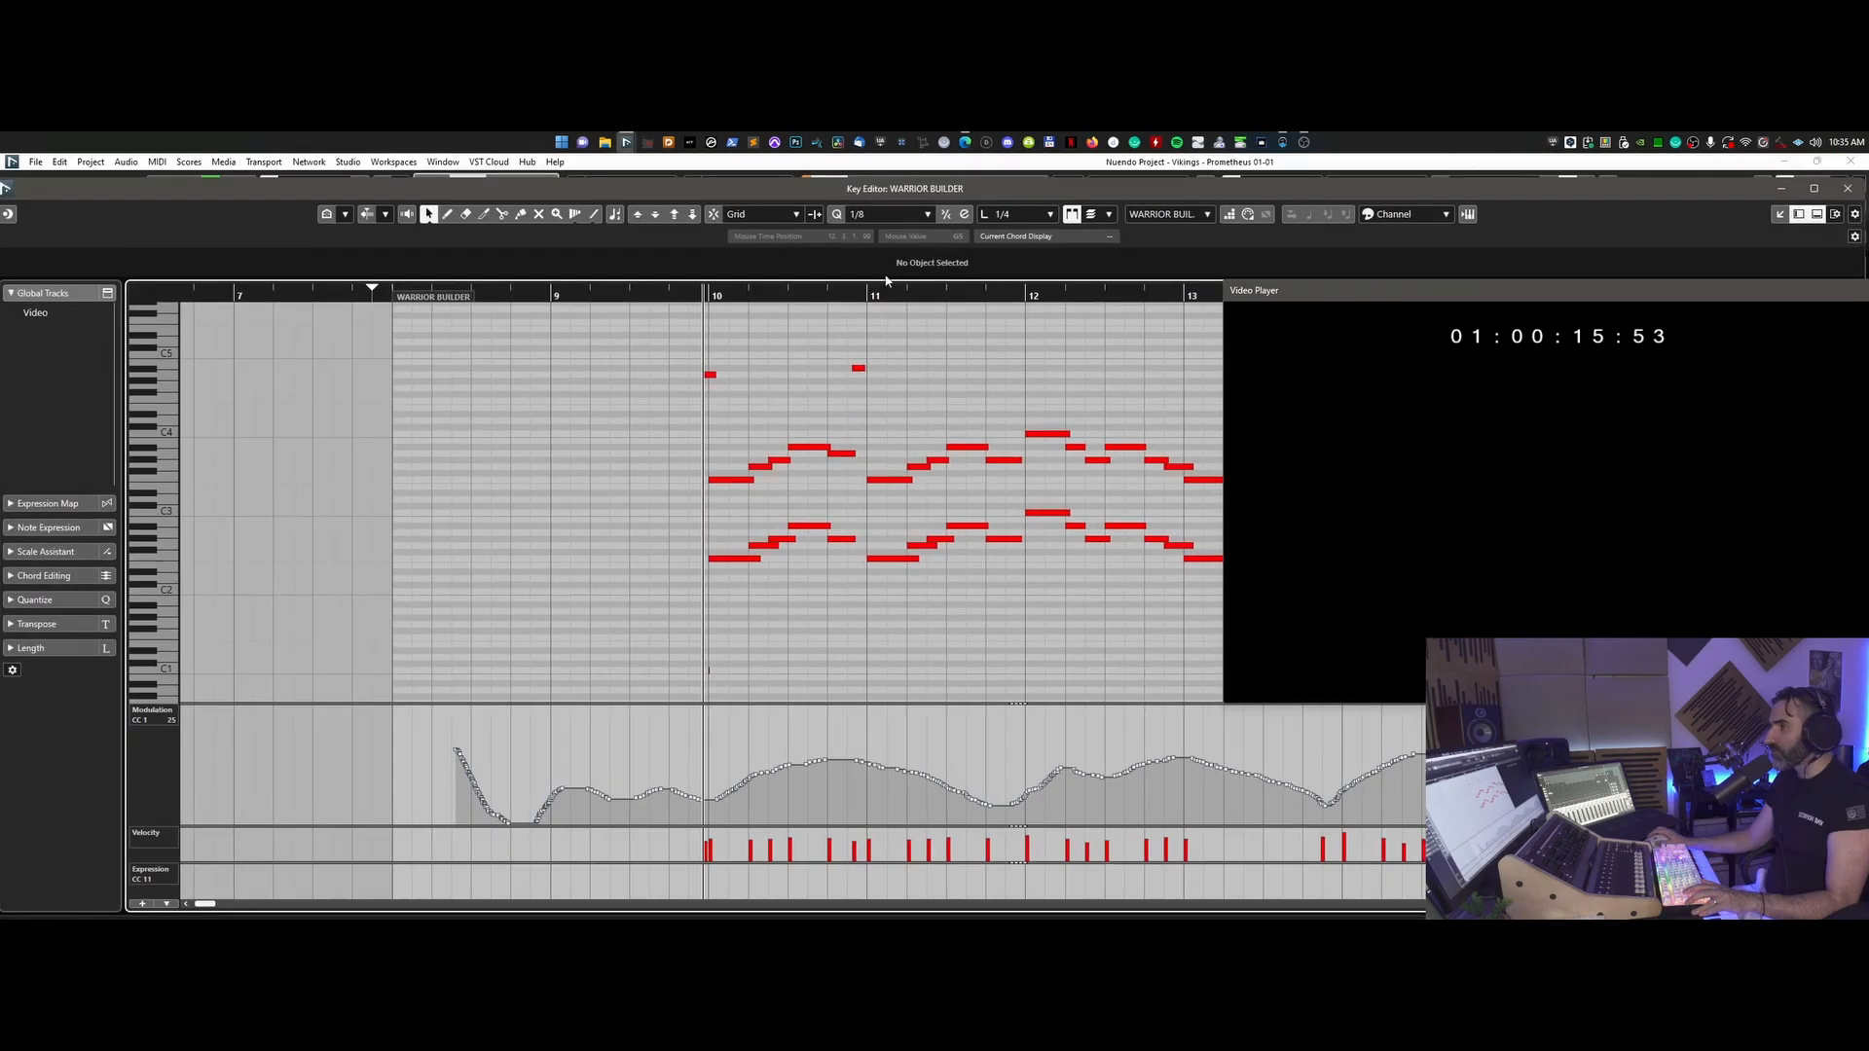
click(1814, 187)
click(697, 264)
key(space)
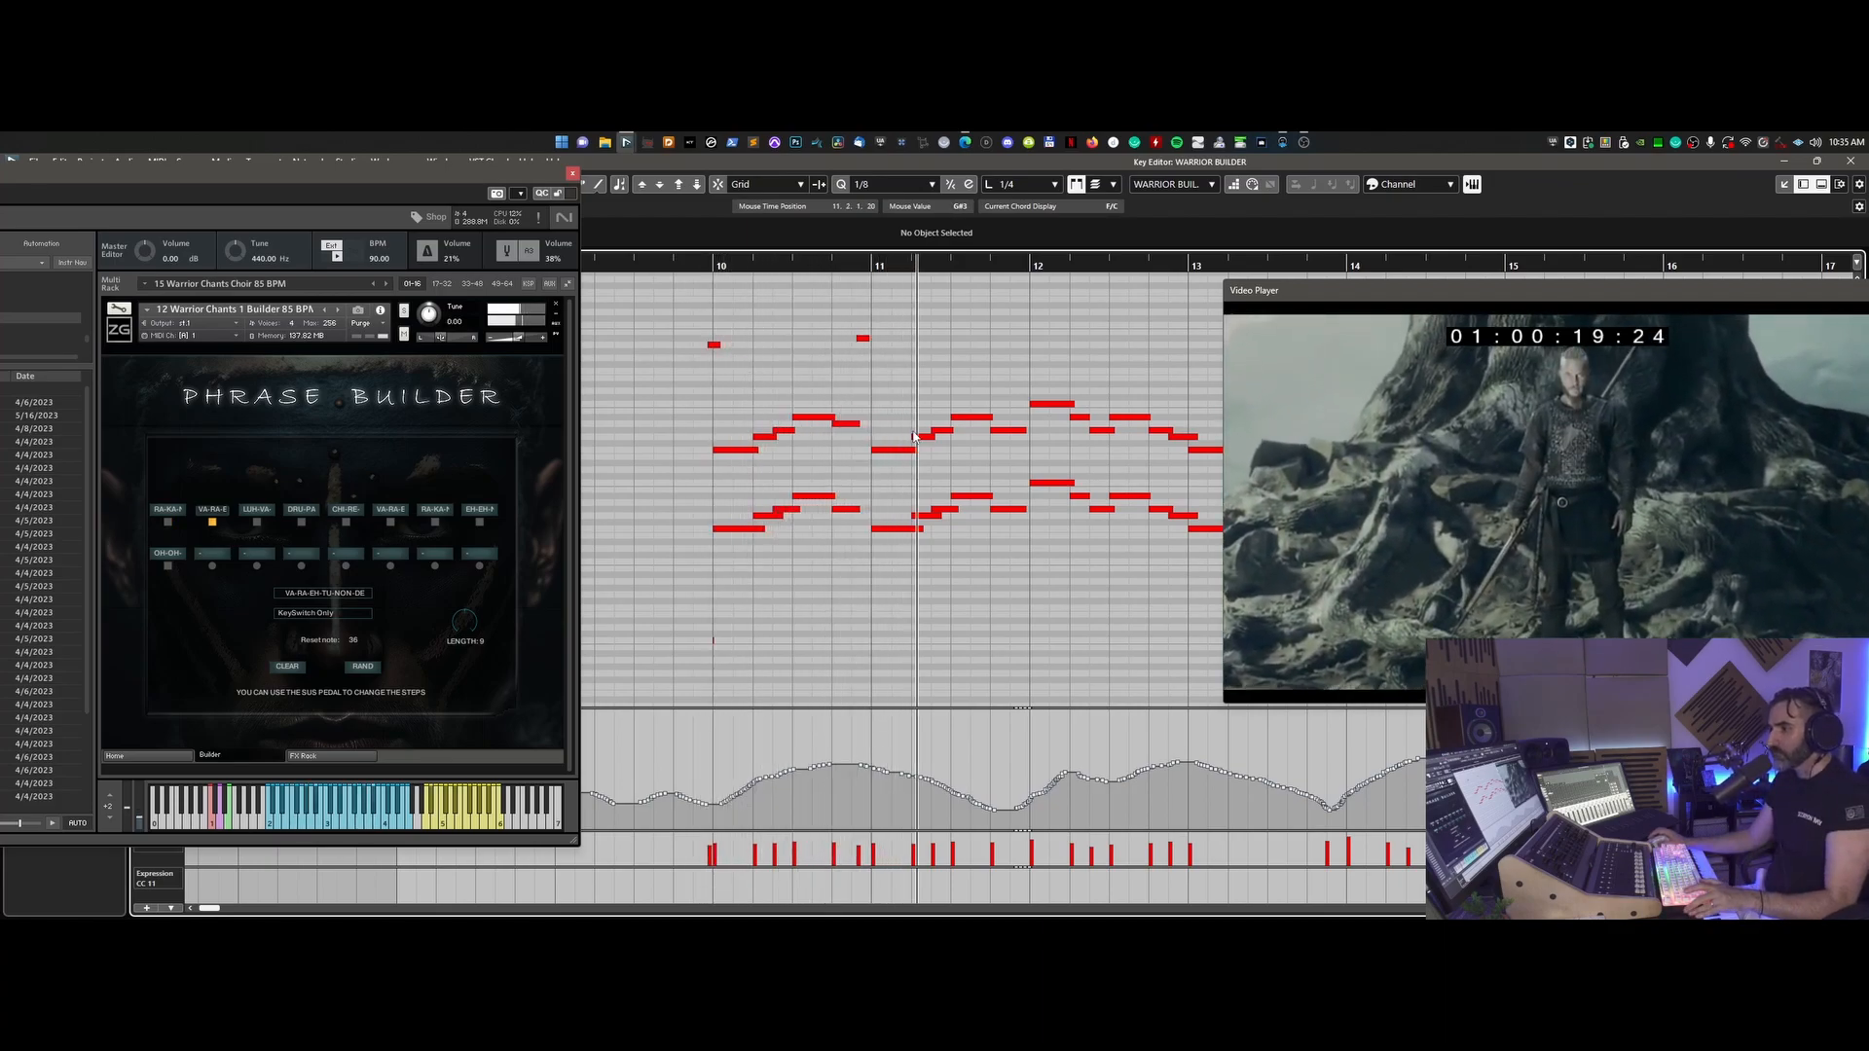
key(space)
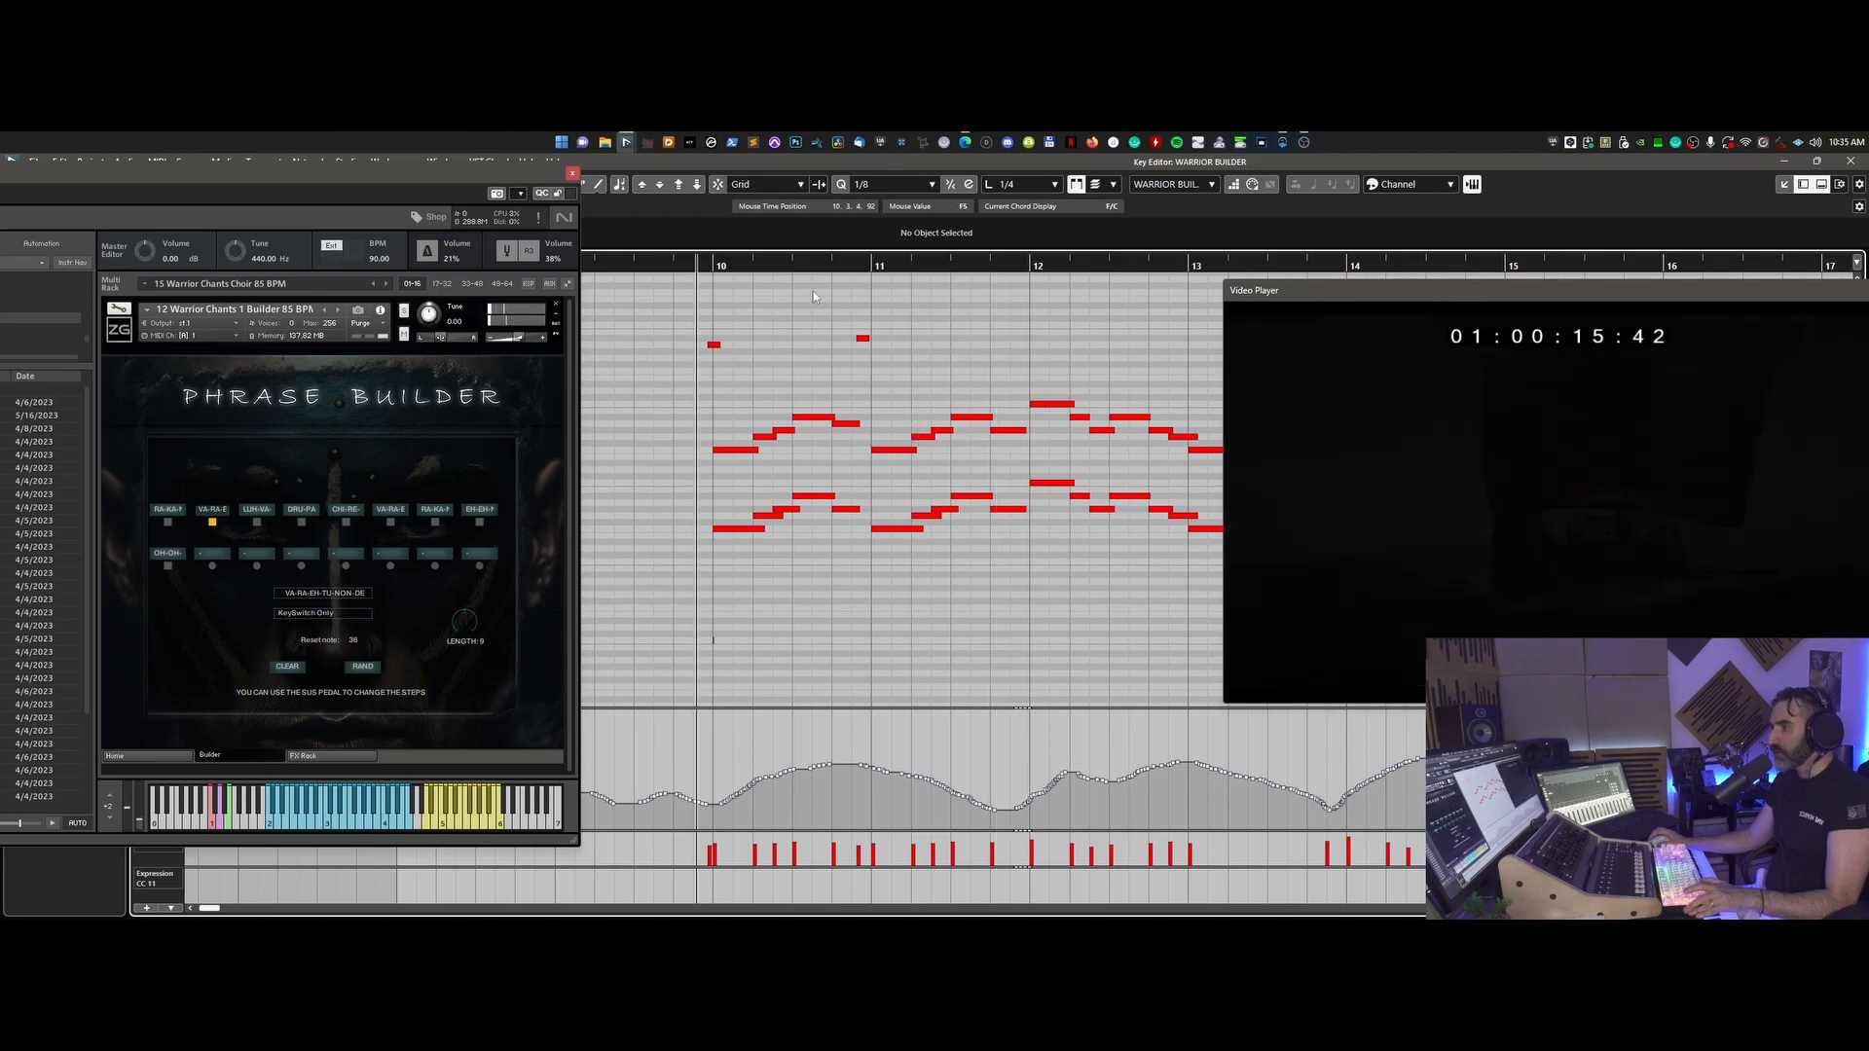
key(space)
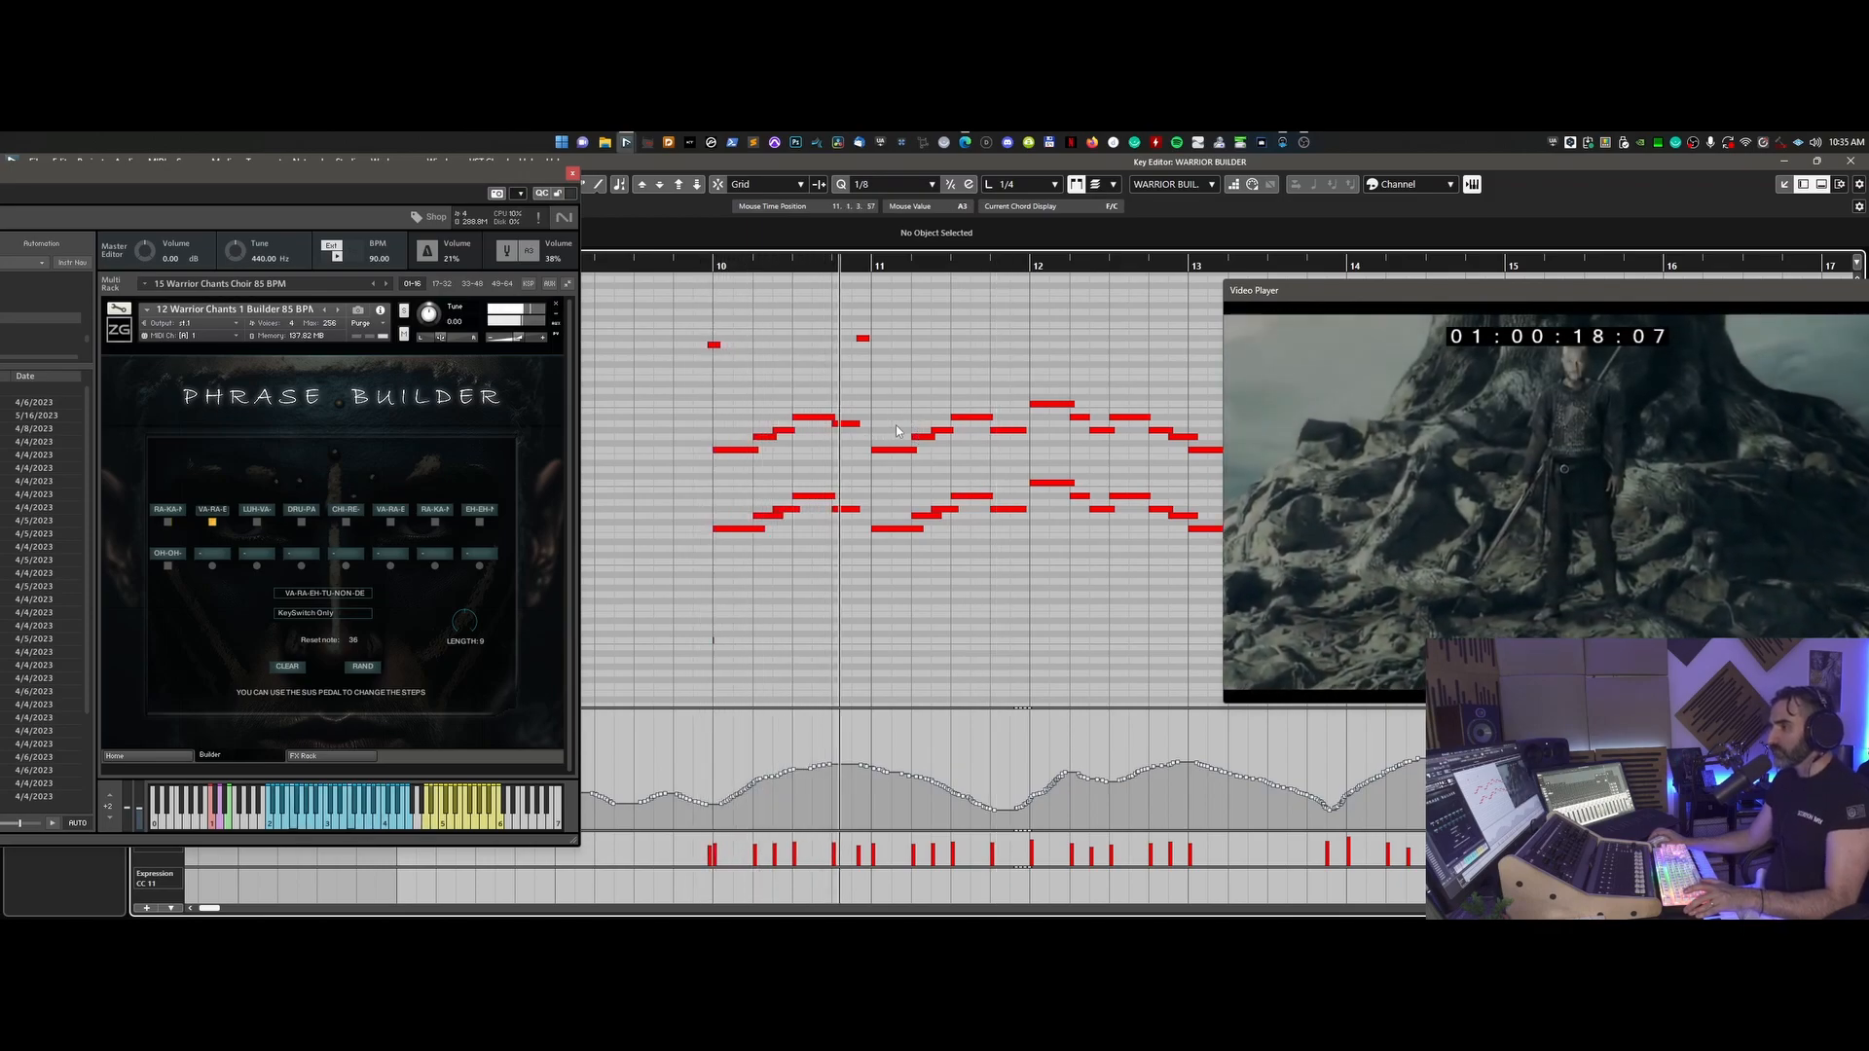
key(space)
- Raise the two octave-stacked notes at the start of bar 11 to A#2 and A#3 and audition them
drag(897, 594, 882, 437)
drag(471, 178, 624, 287)
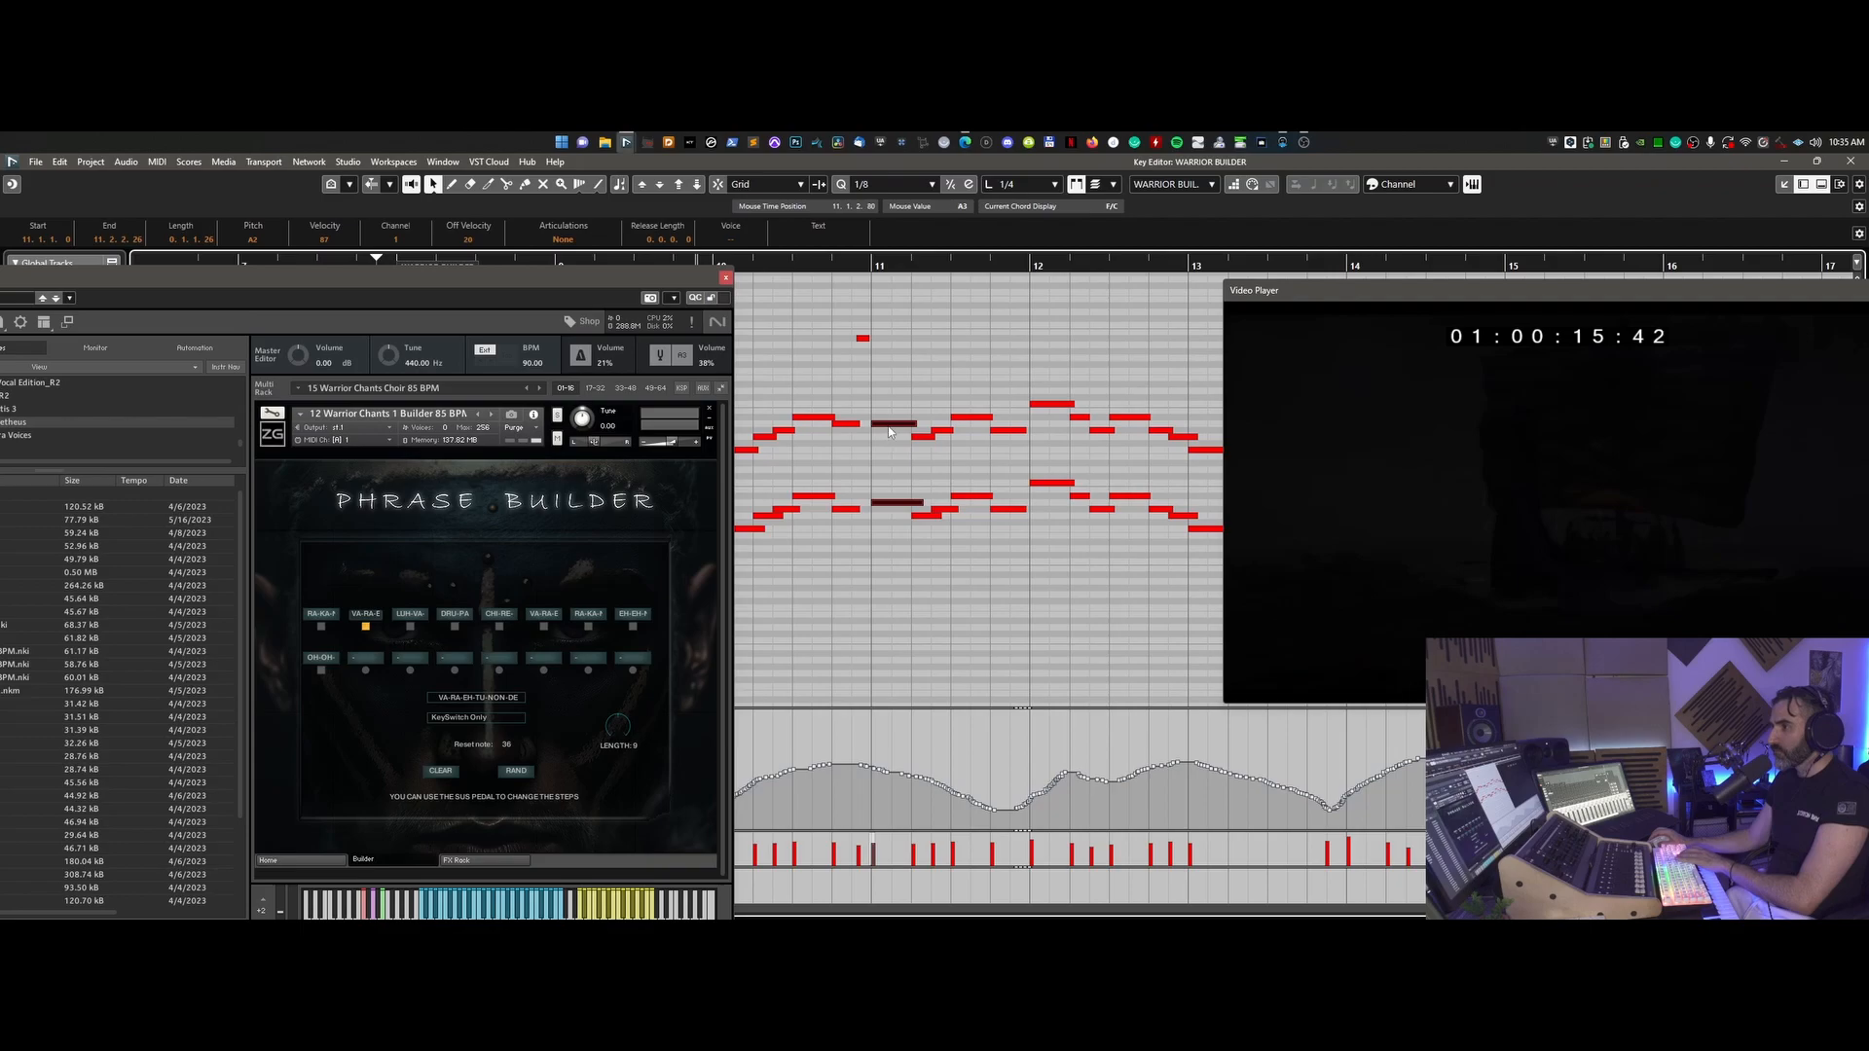
click(864, 266)
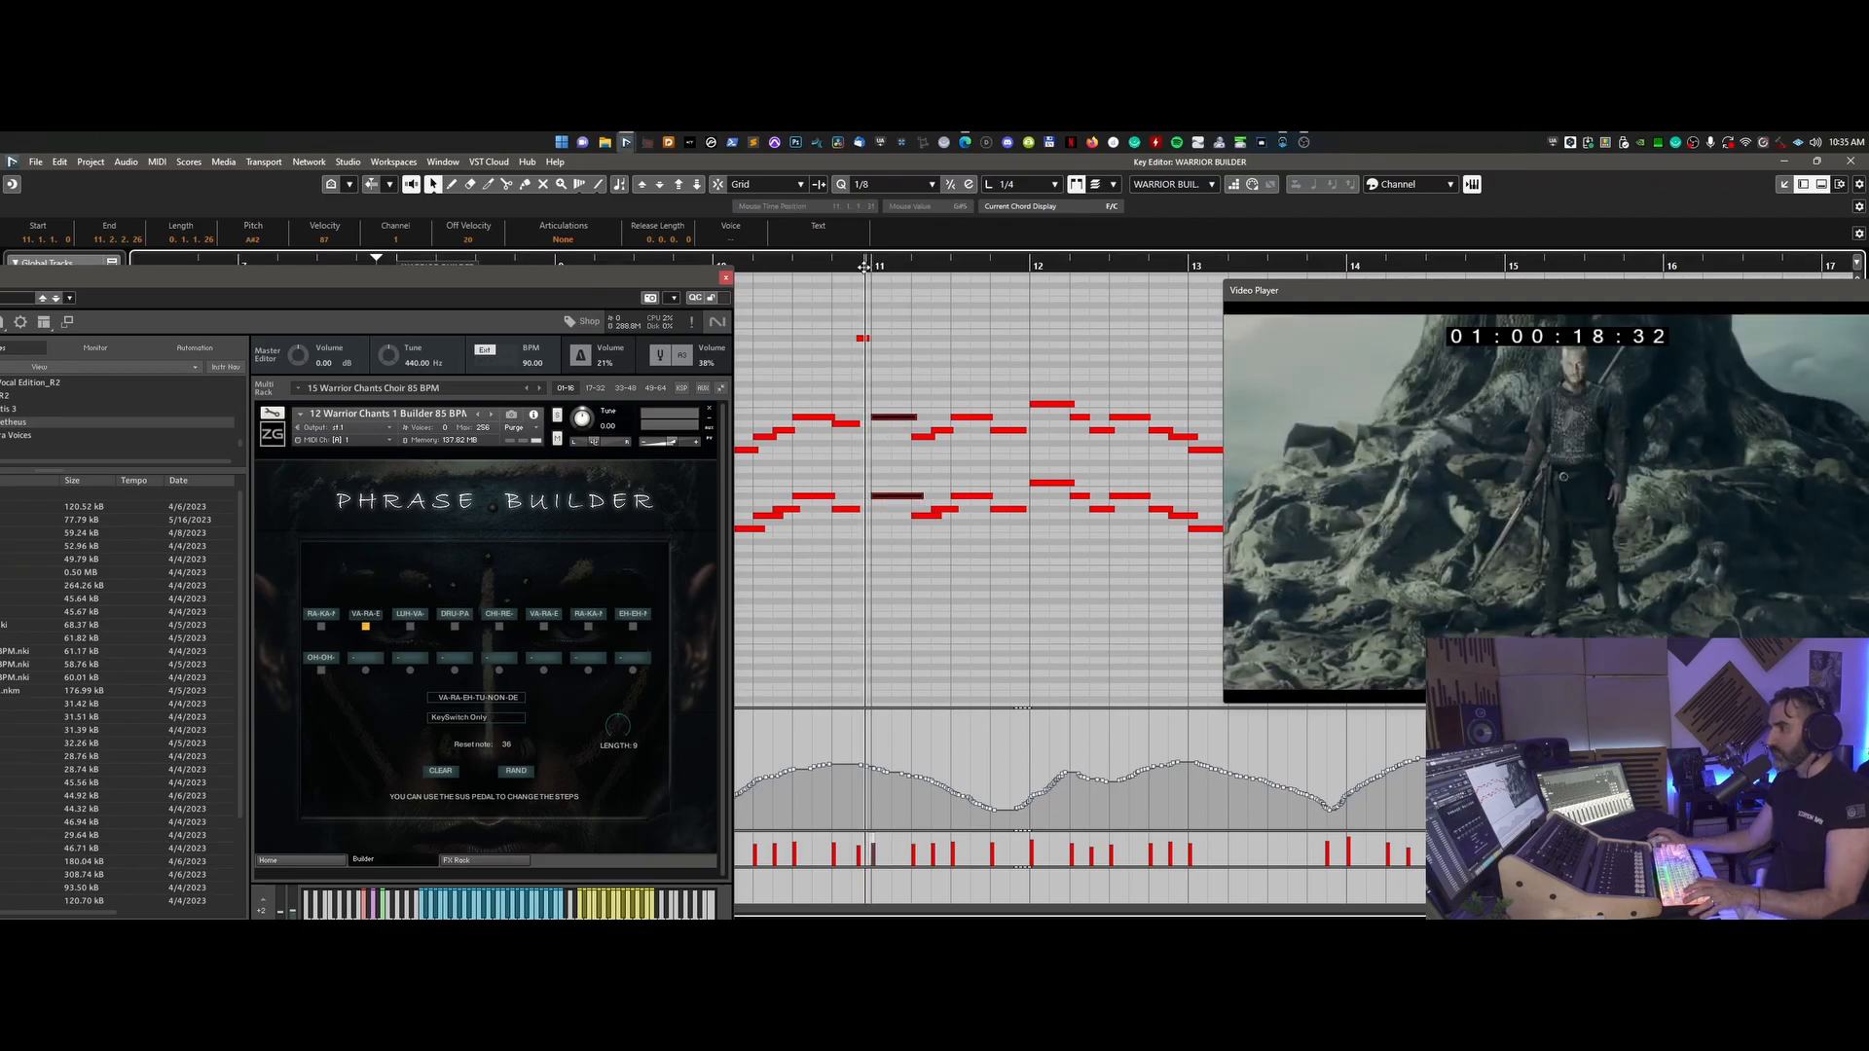
key(space)
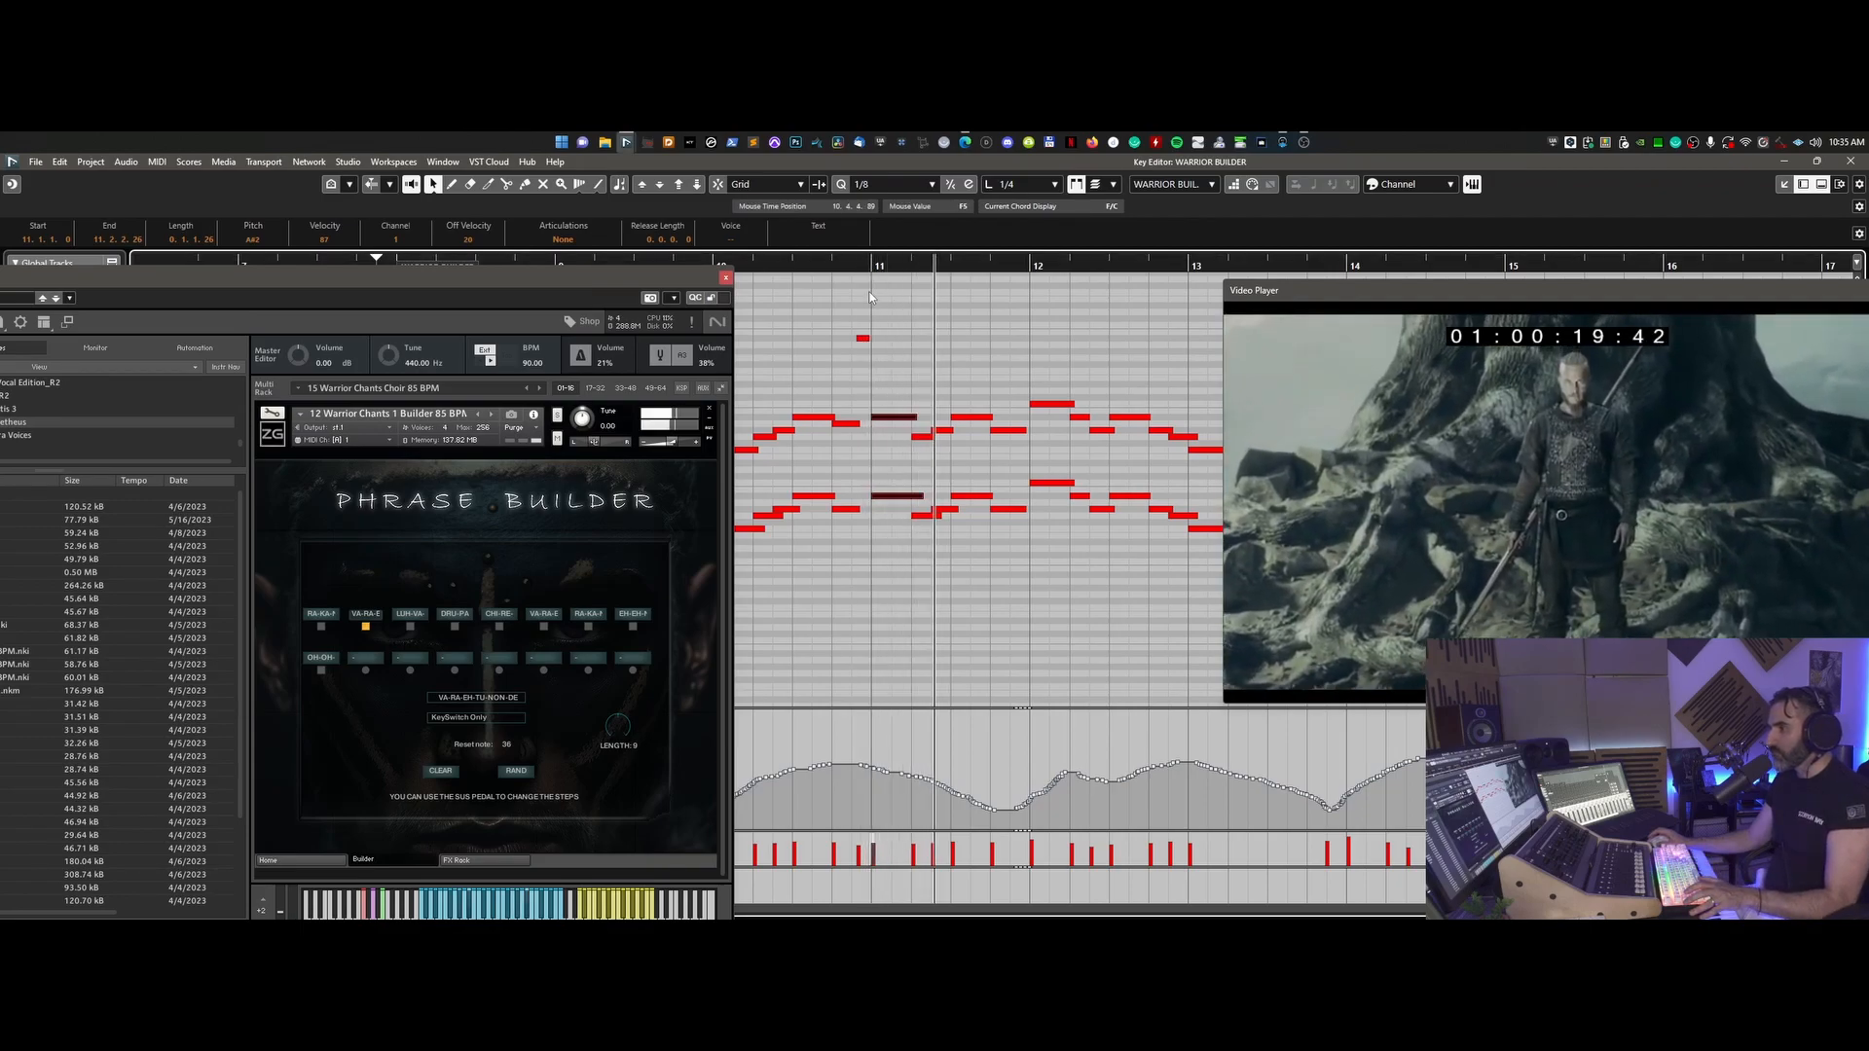
key(space)
- Raise the two stacked notes on beat 2 of bar 11 to C3 and C4 and audition the change
drag(926, 397, 926, 549)
key(Up)
key(Up)
key(Up)
key(Up)
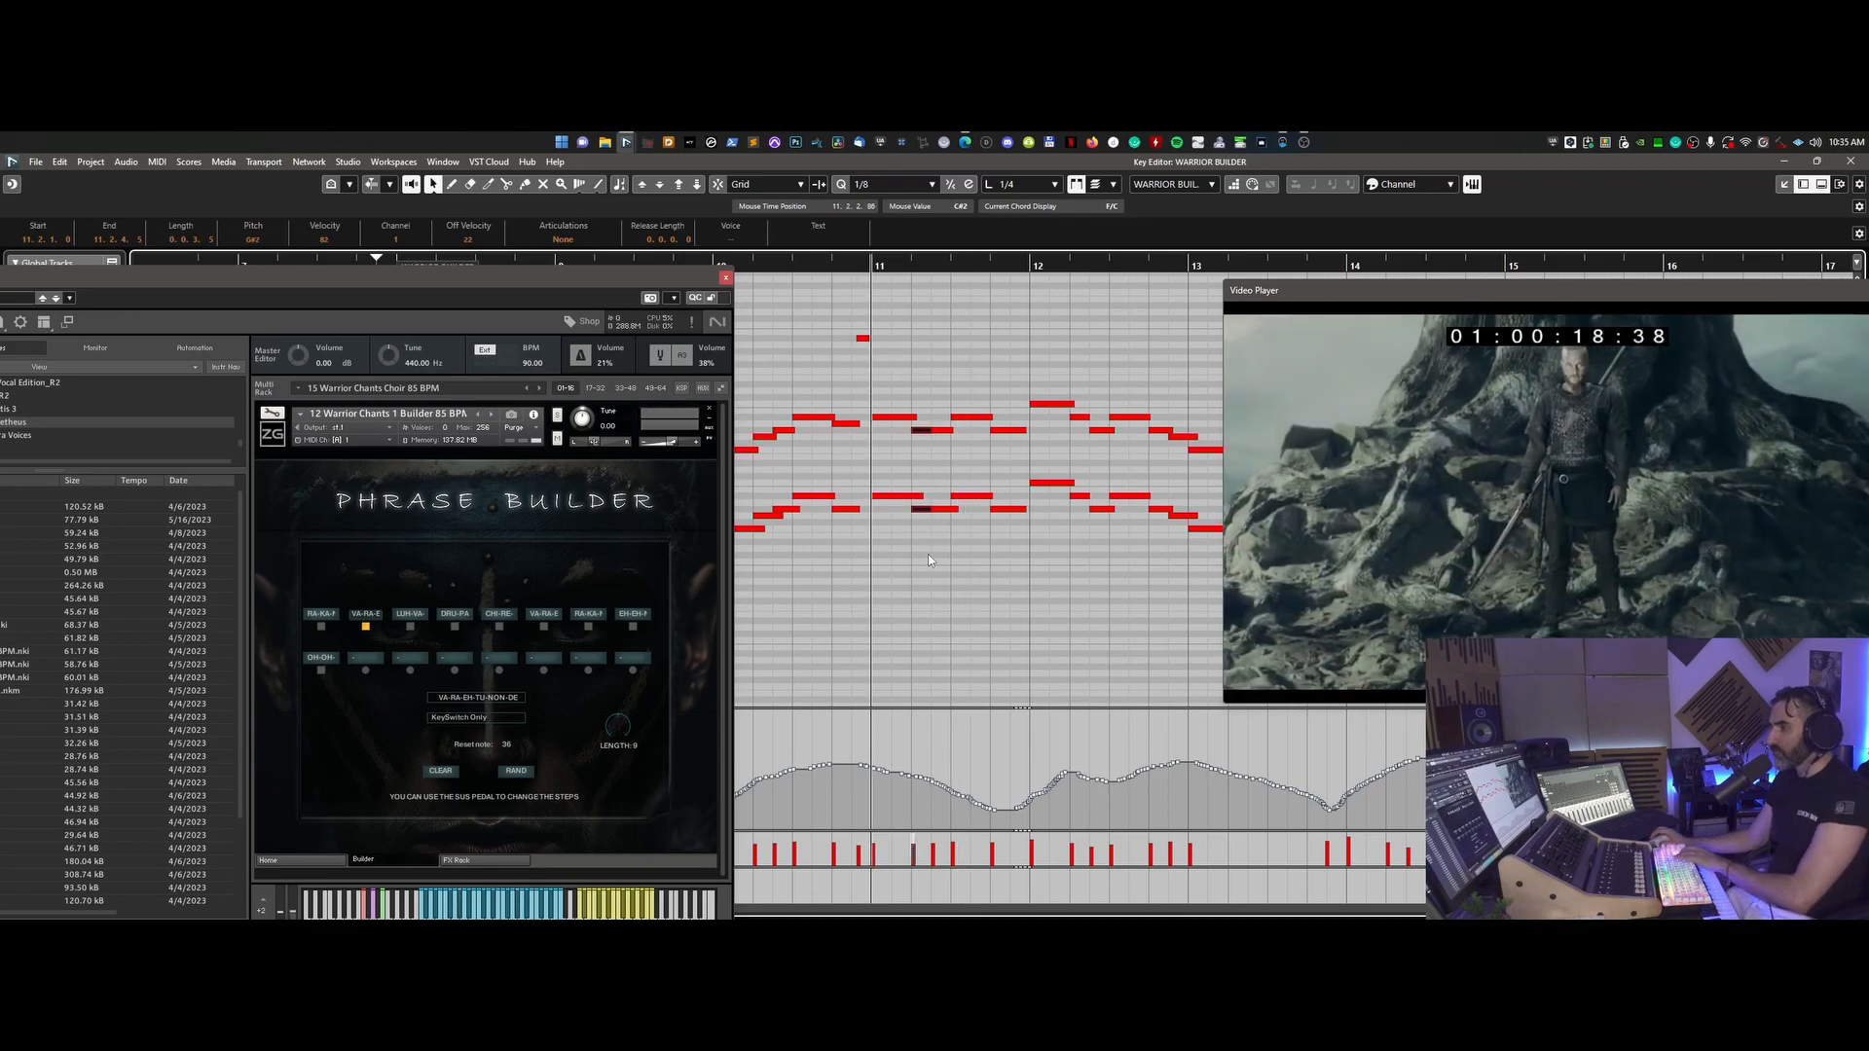
key(Up)
click(857, 272)
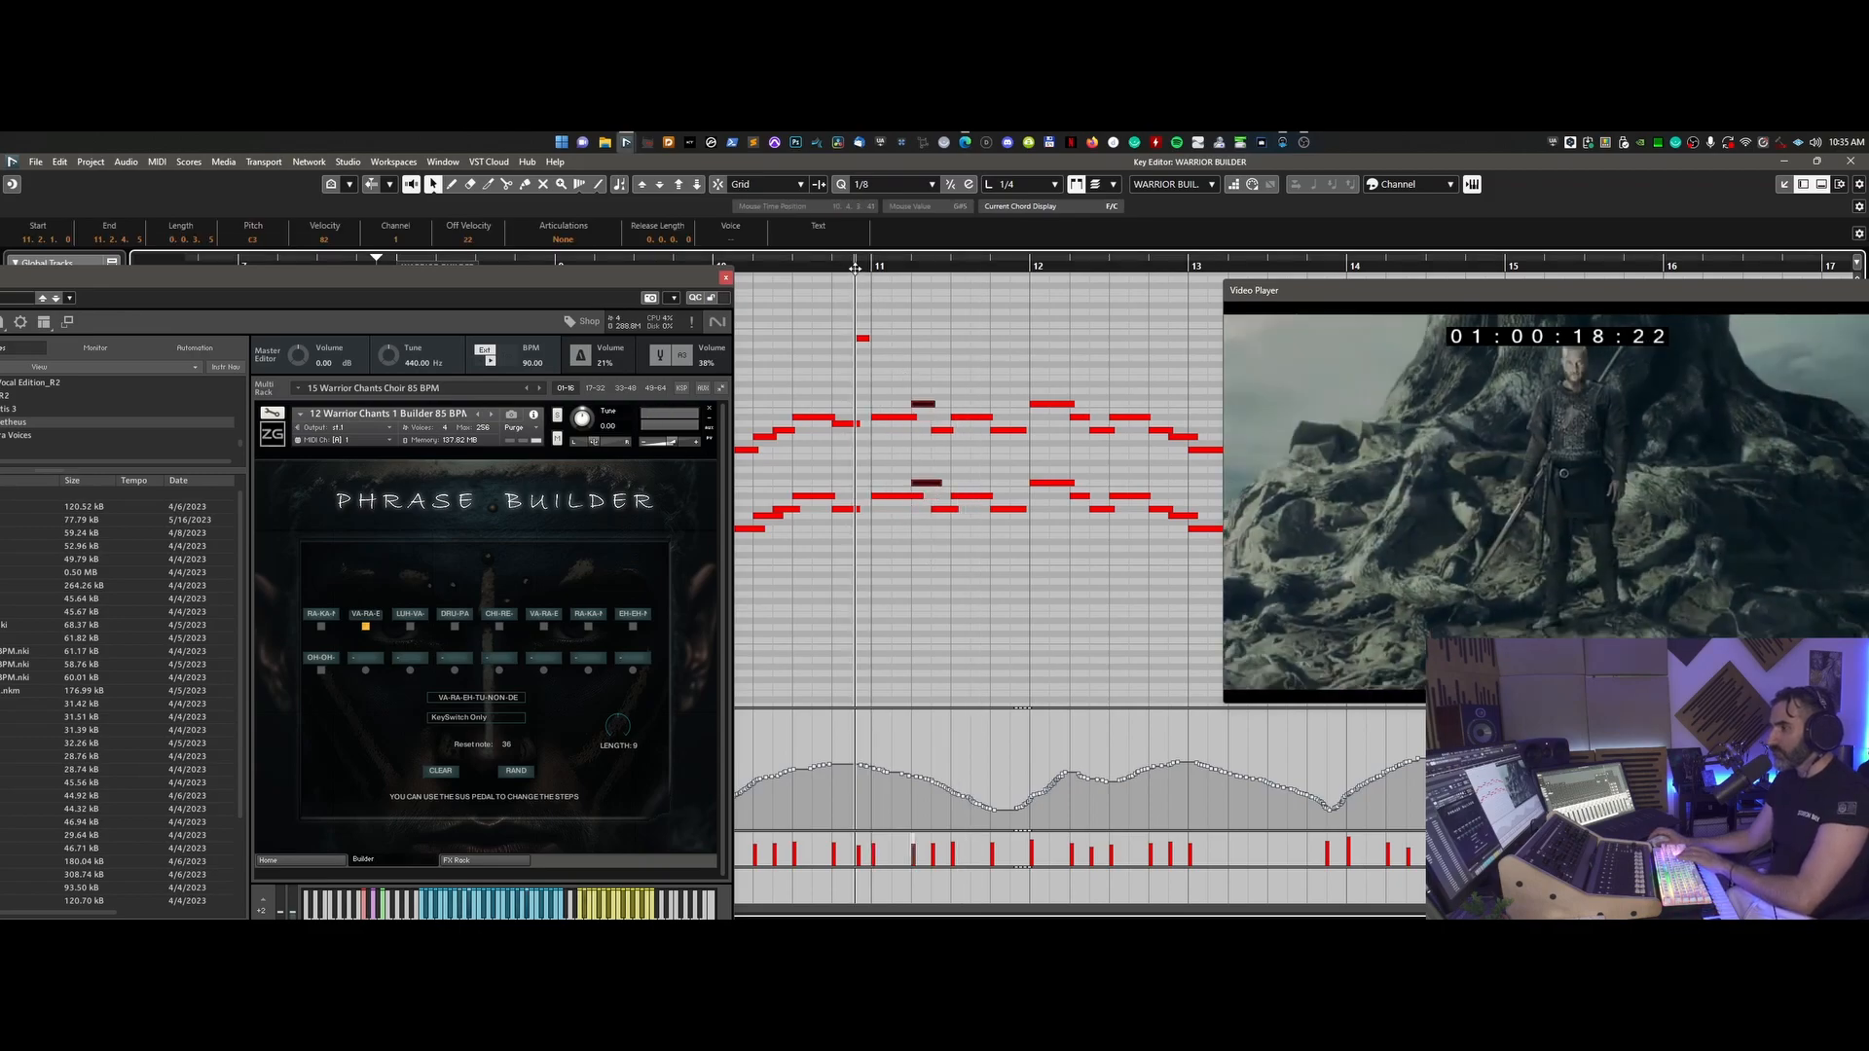
key(space)
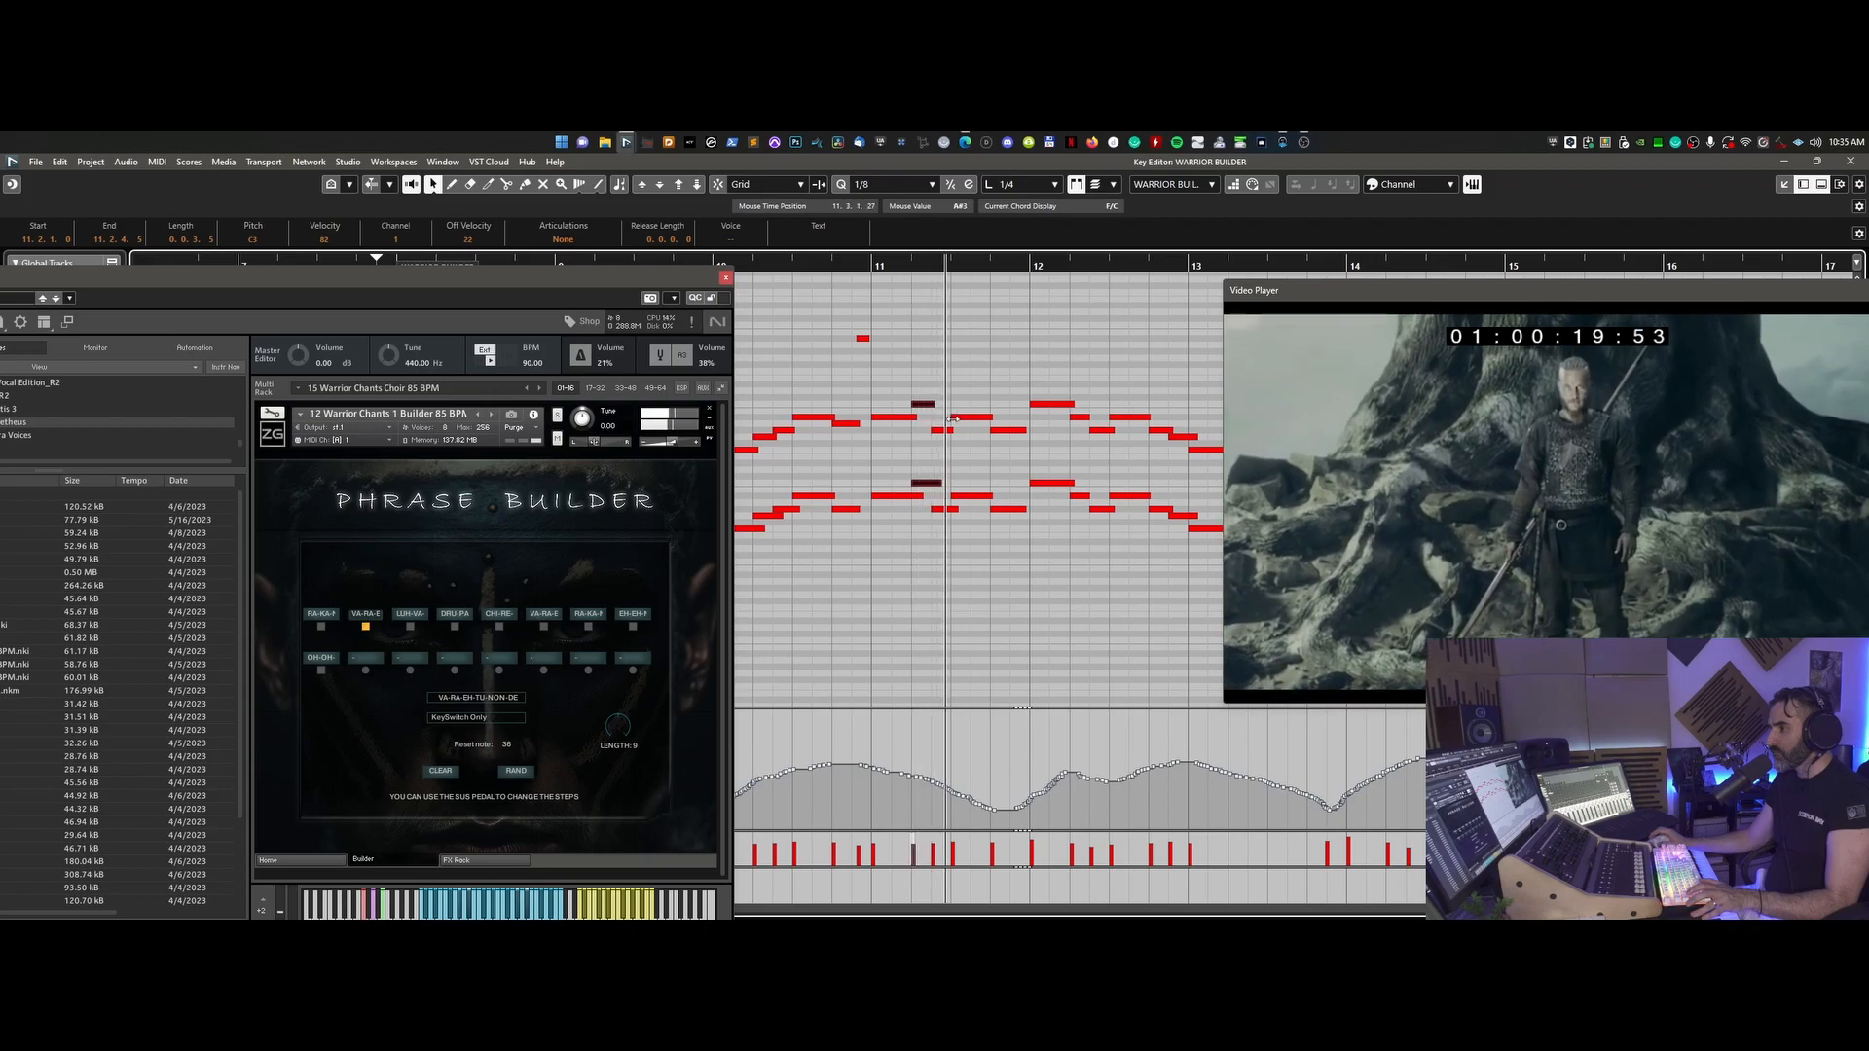
key(space)
- Raise the two stacked notes on beat 4 of bar 11 to C3 and C4 and audition the change
drag(1006, 397, 1008, 545)
key(Up)
key(Up)
key(Up)
key(Up)
key(Up)
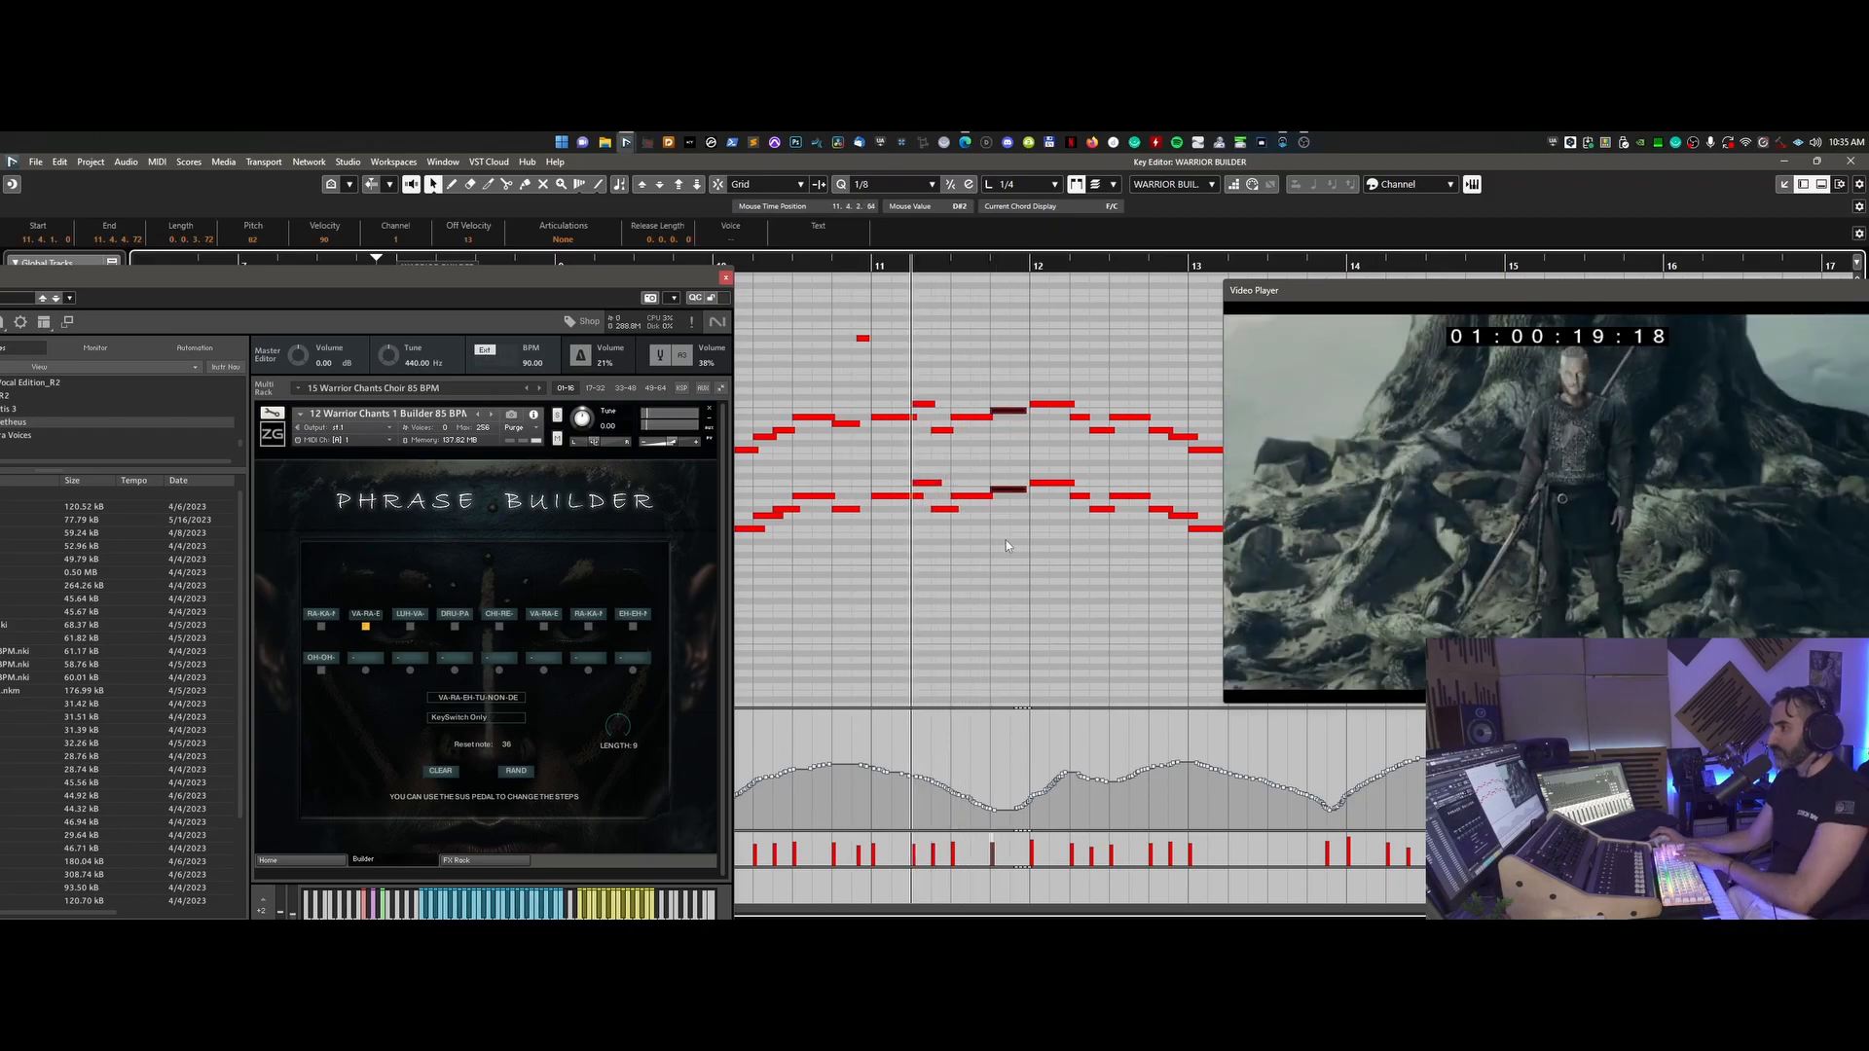
key(Down)
click(859, 266)
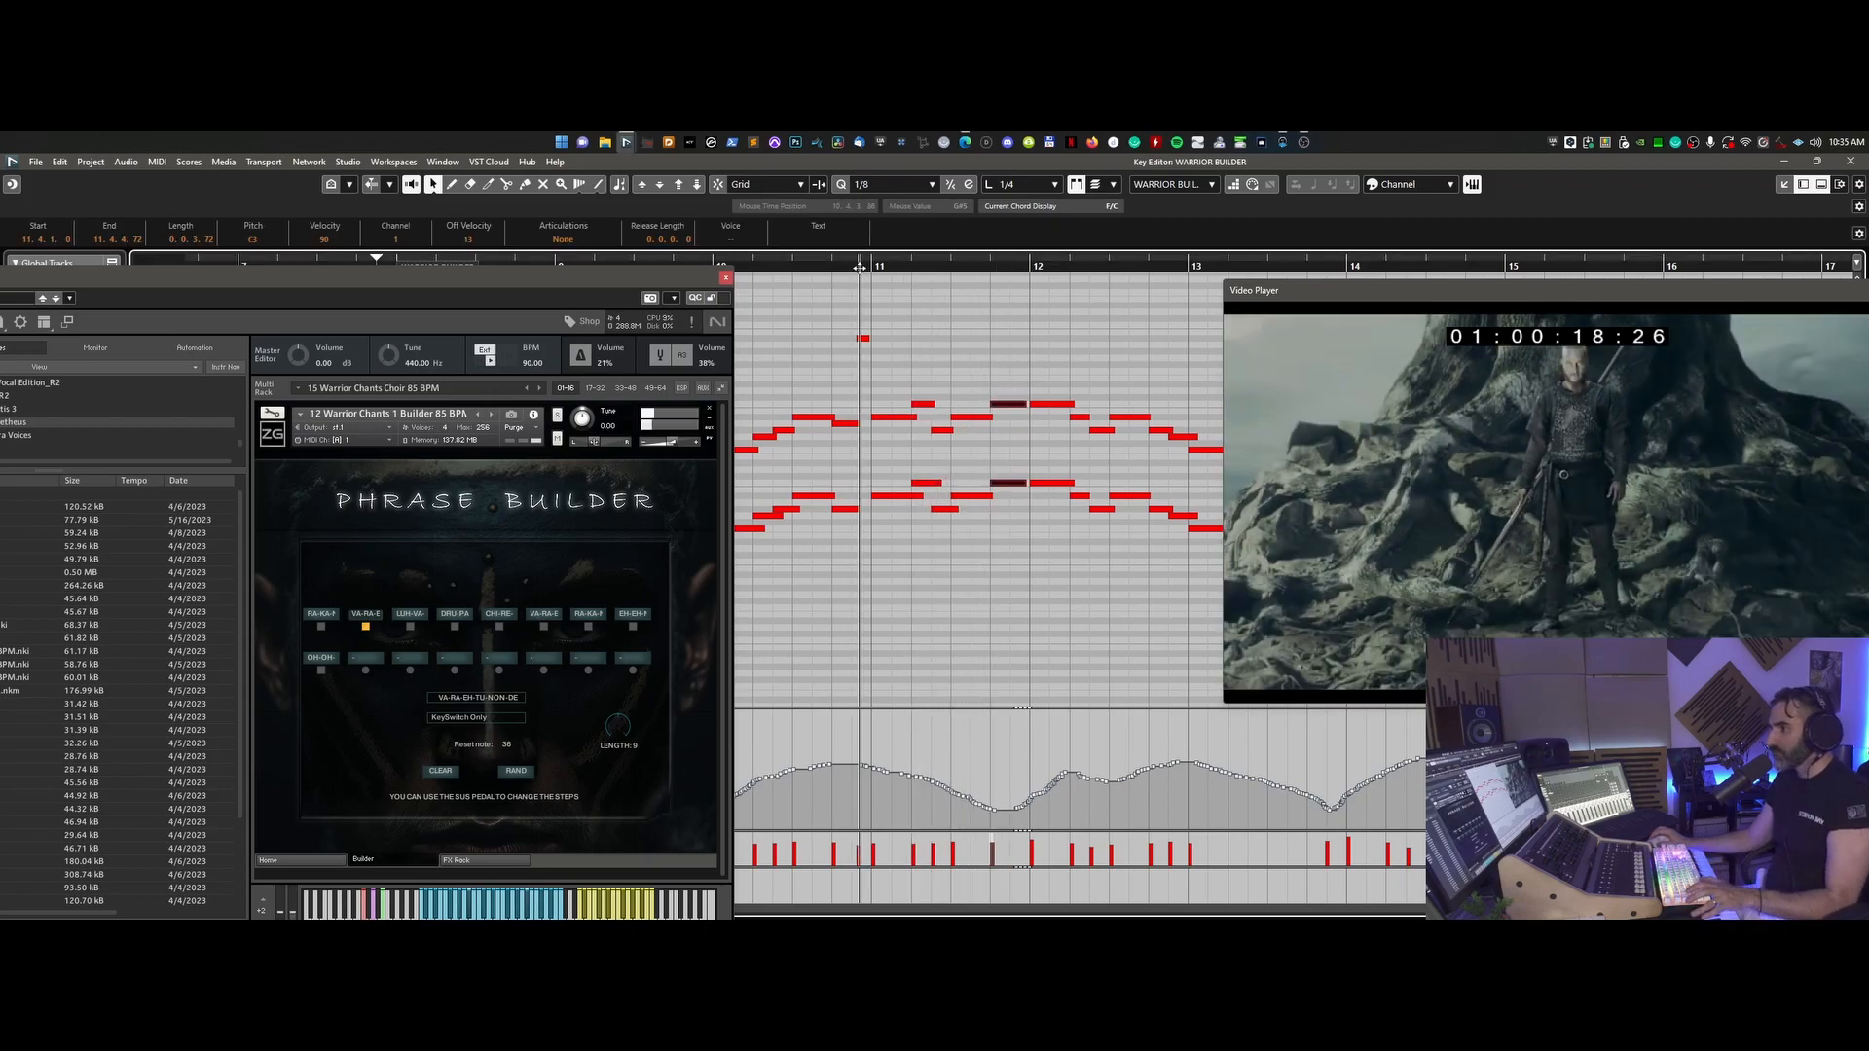
key(space)
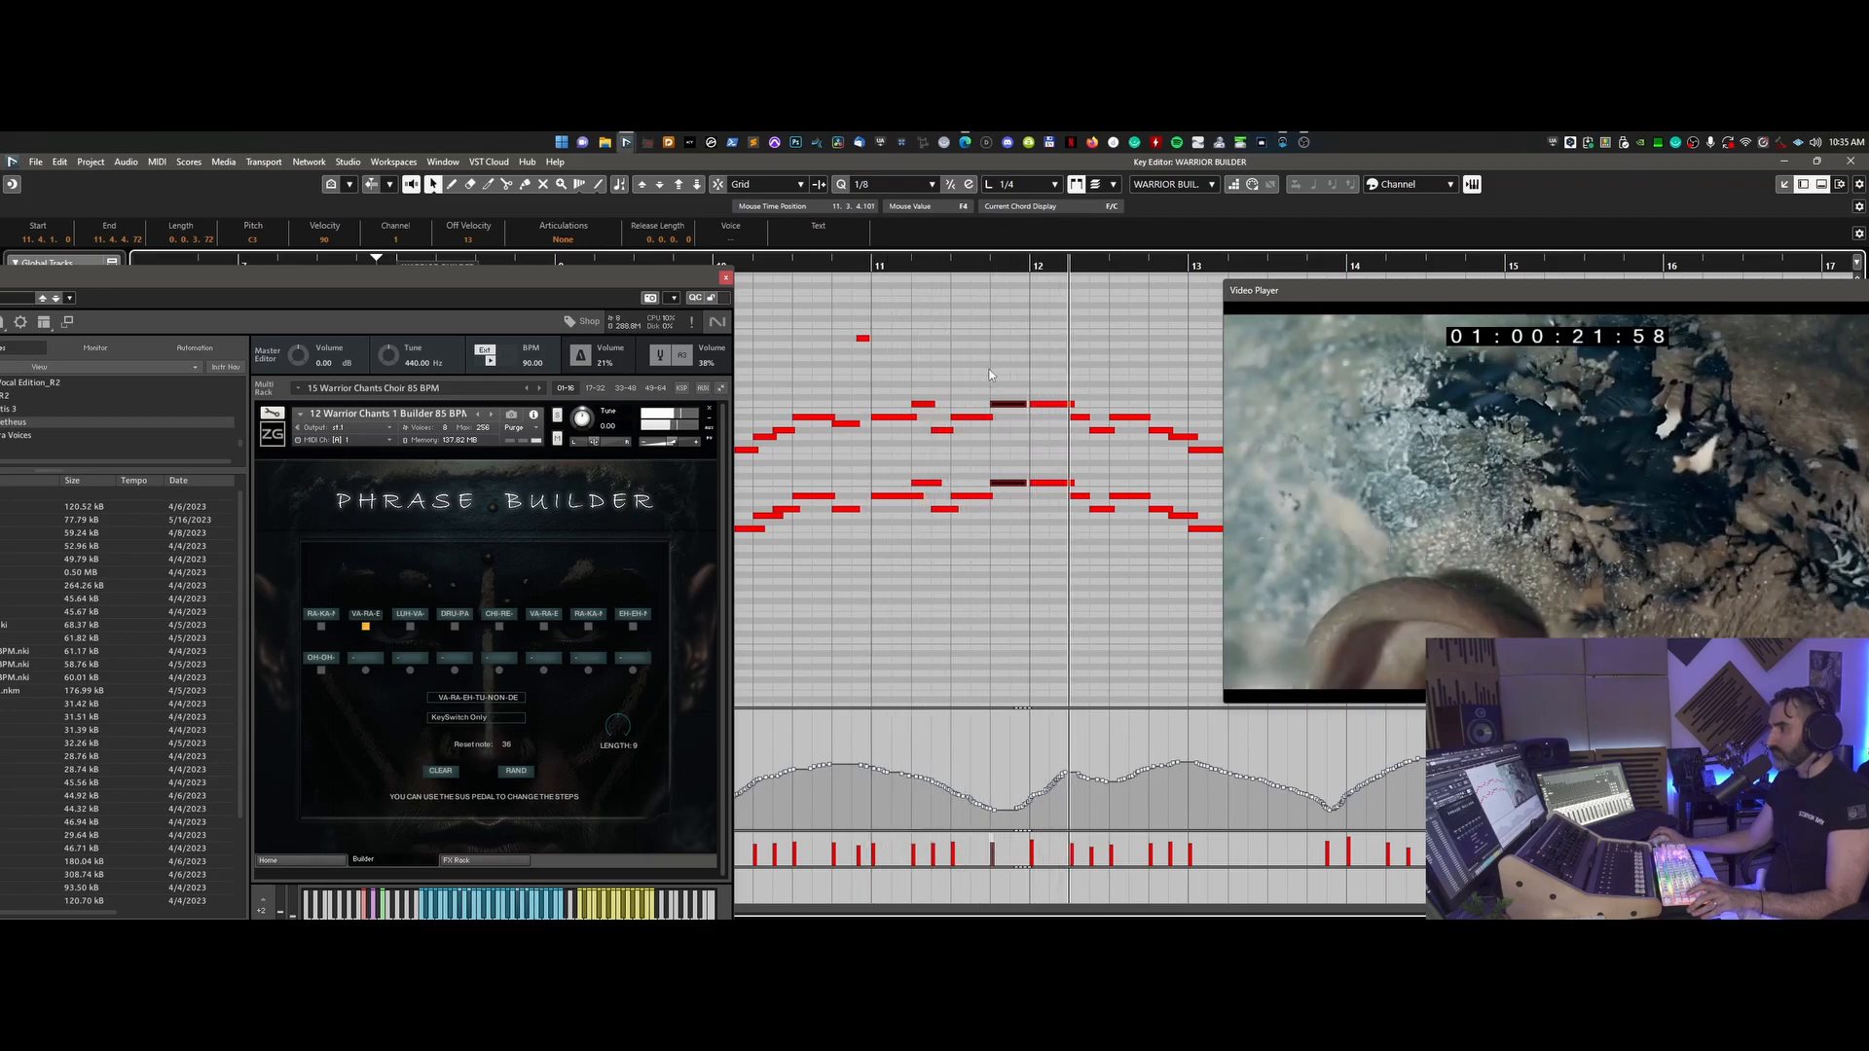
- Play the revised melody again from just before bar 10
key(g)
key(g)
scroll(989, 381, left, 1)
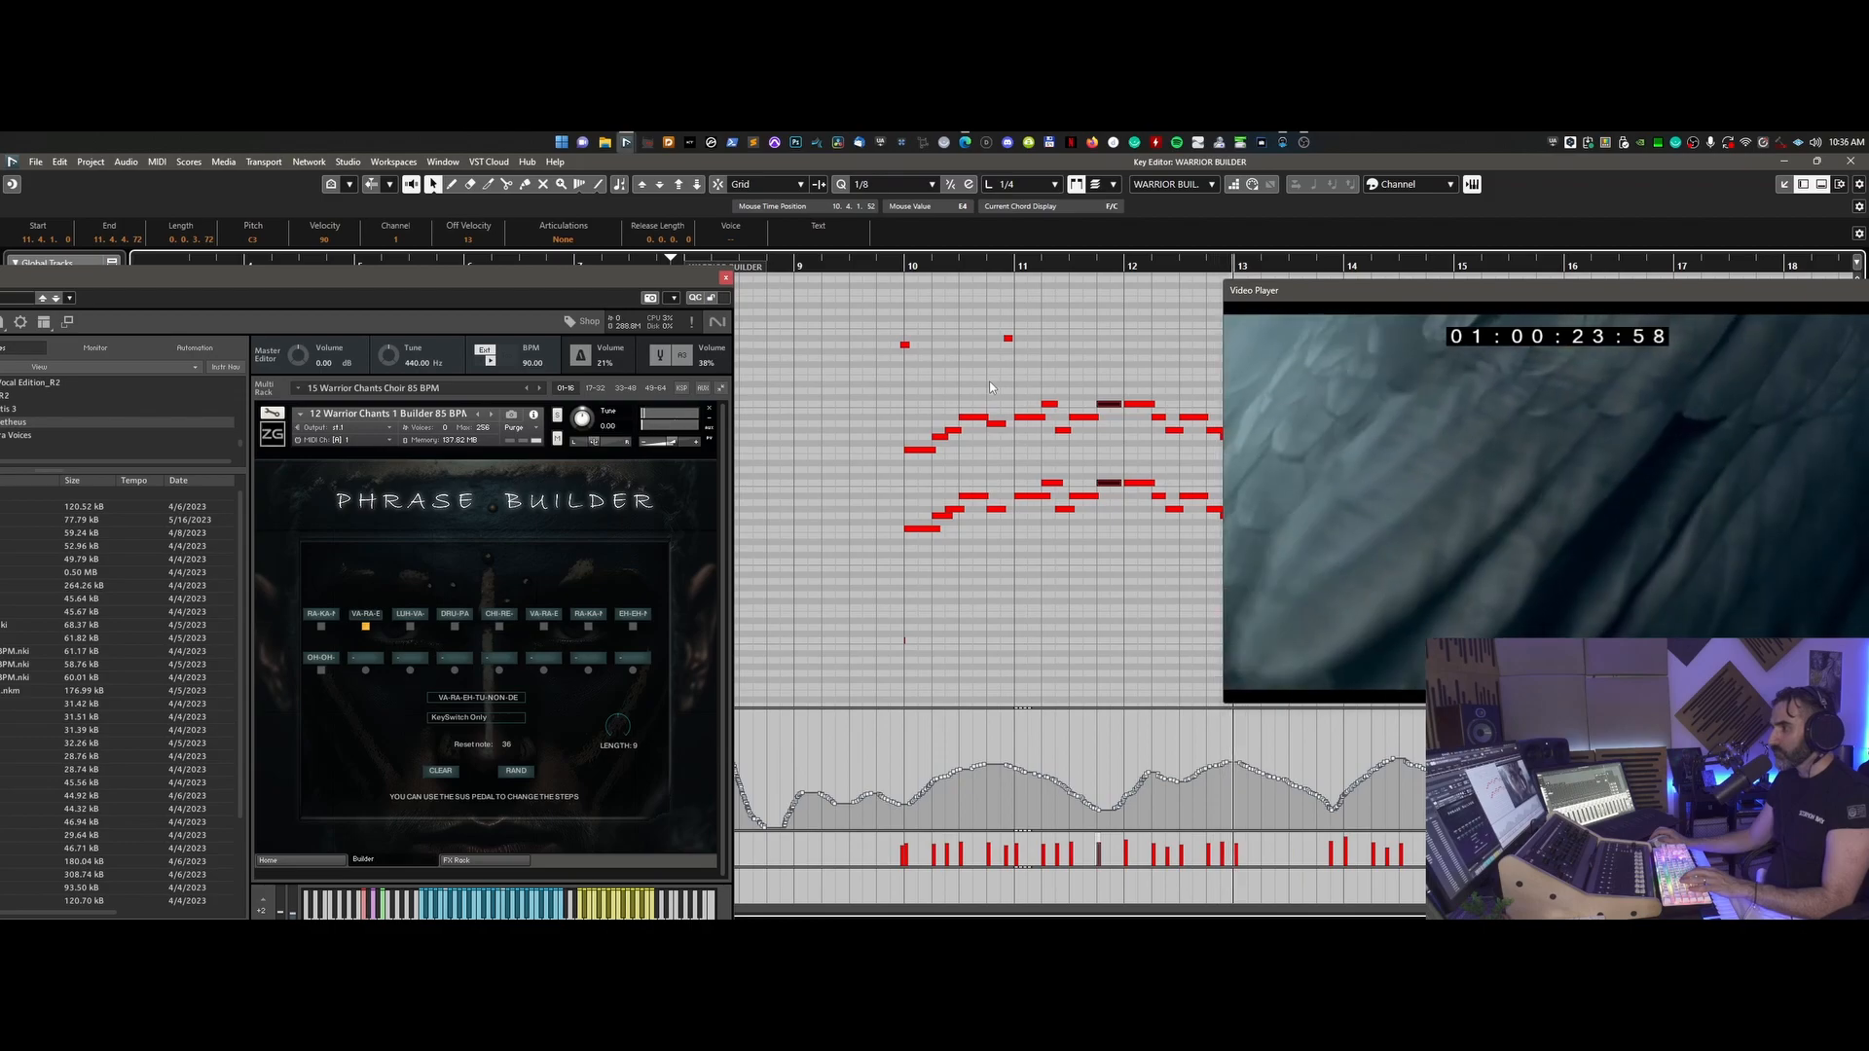
key(space)
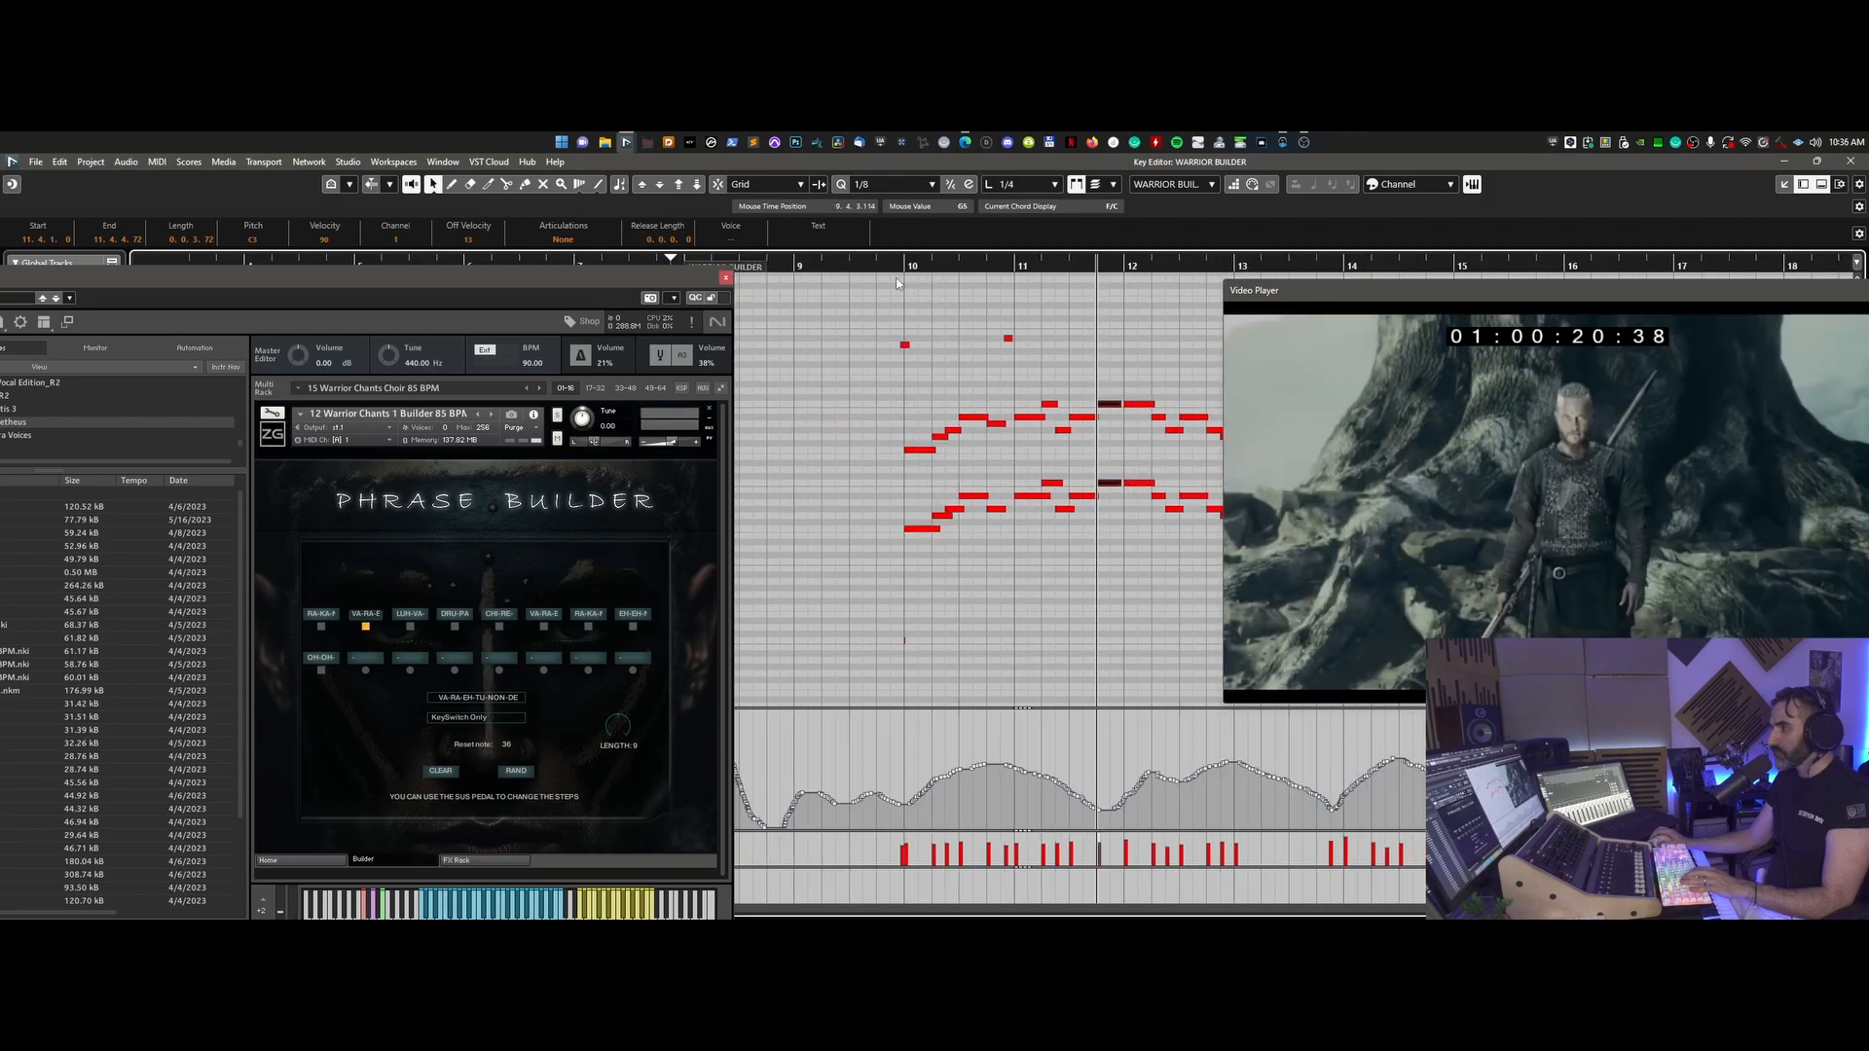
click(896, 278)
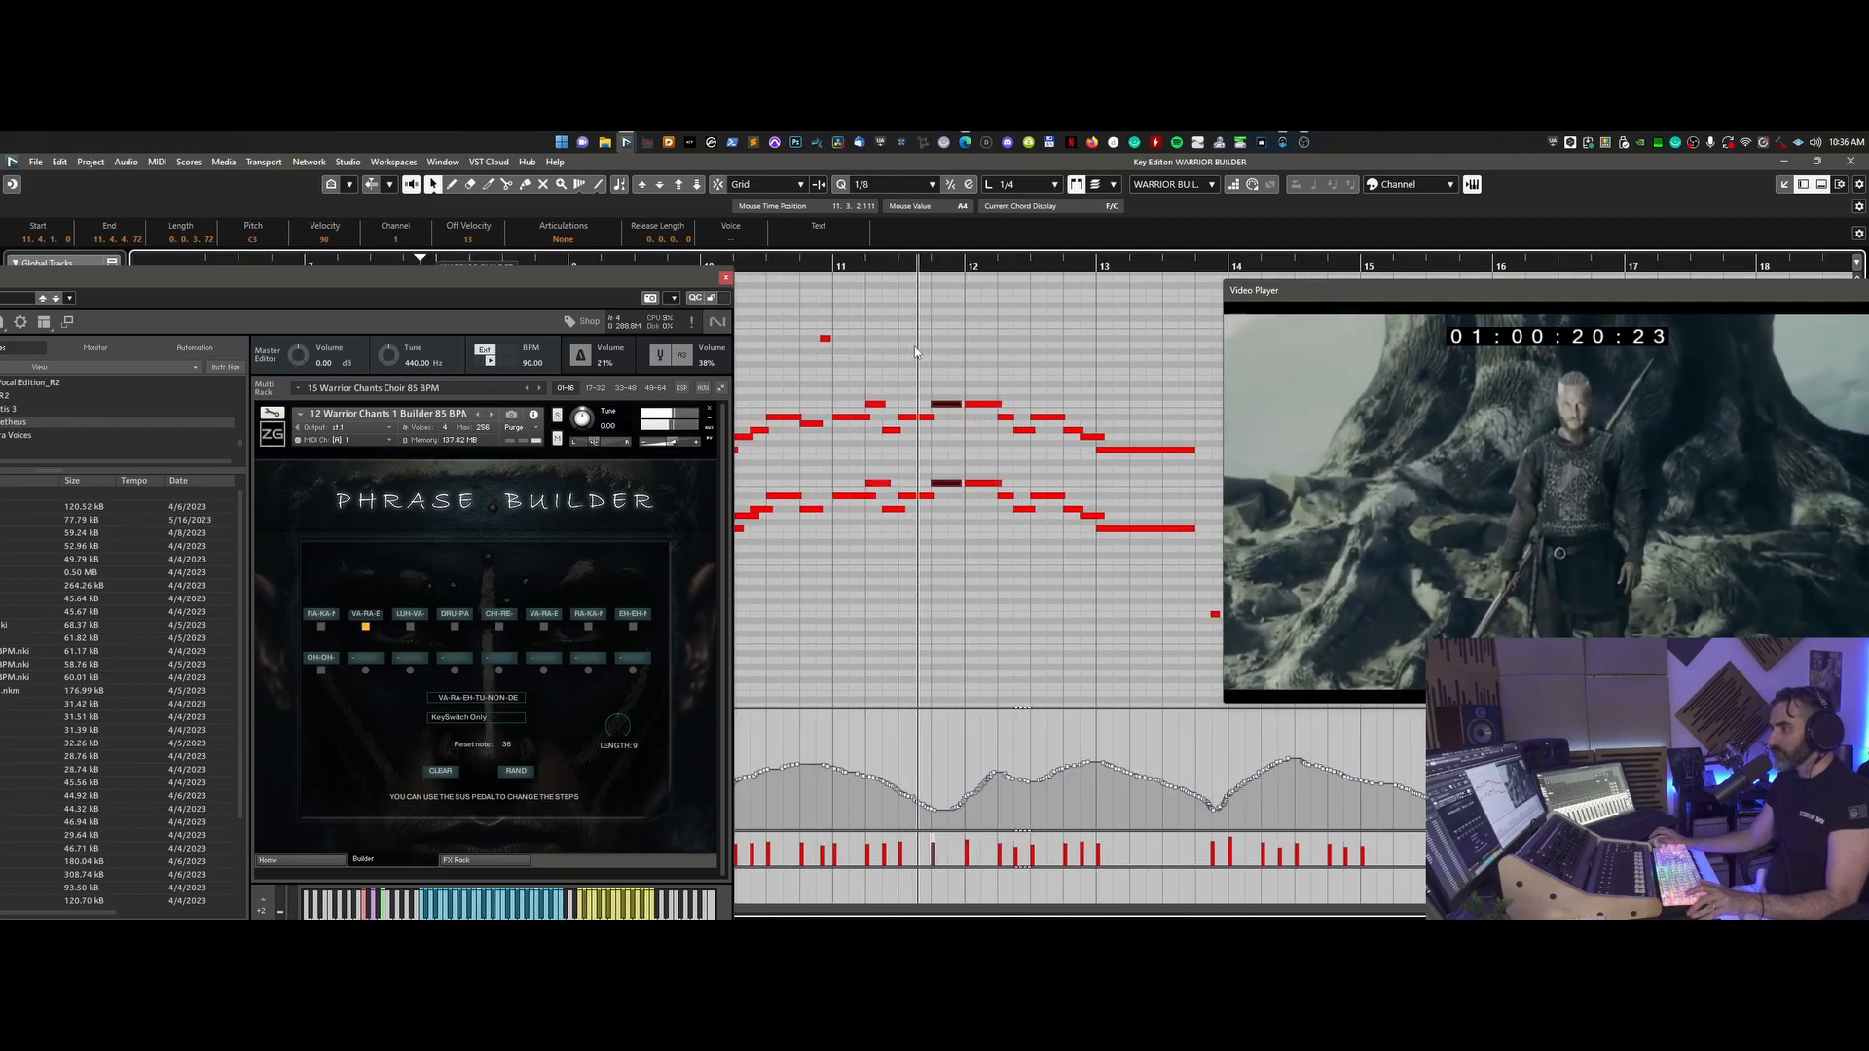
- Copy the bar 11 keyswitch note to B4 just before bar 12 and shorten the overlapping melody notes ahead of it
drag(826, 339, 970, 346)
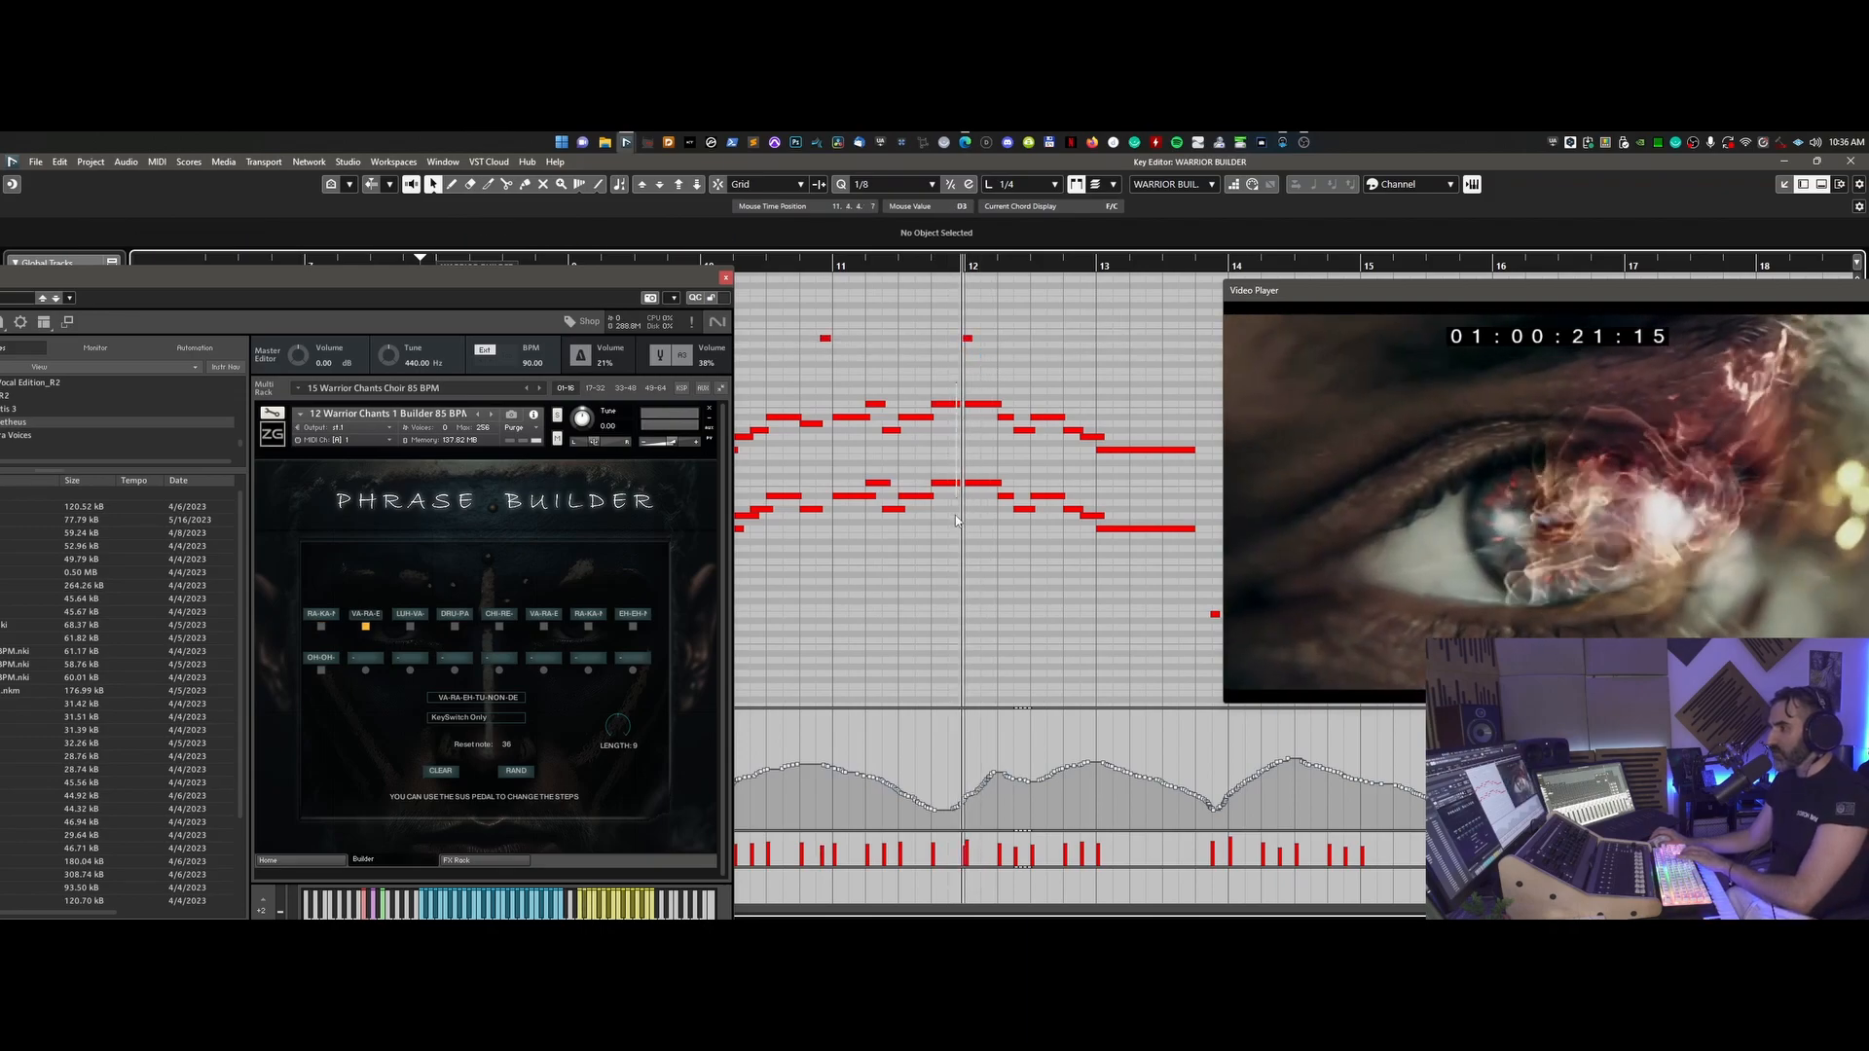
drag(954, 483, 951, 482)
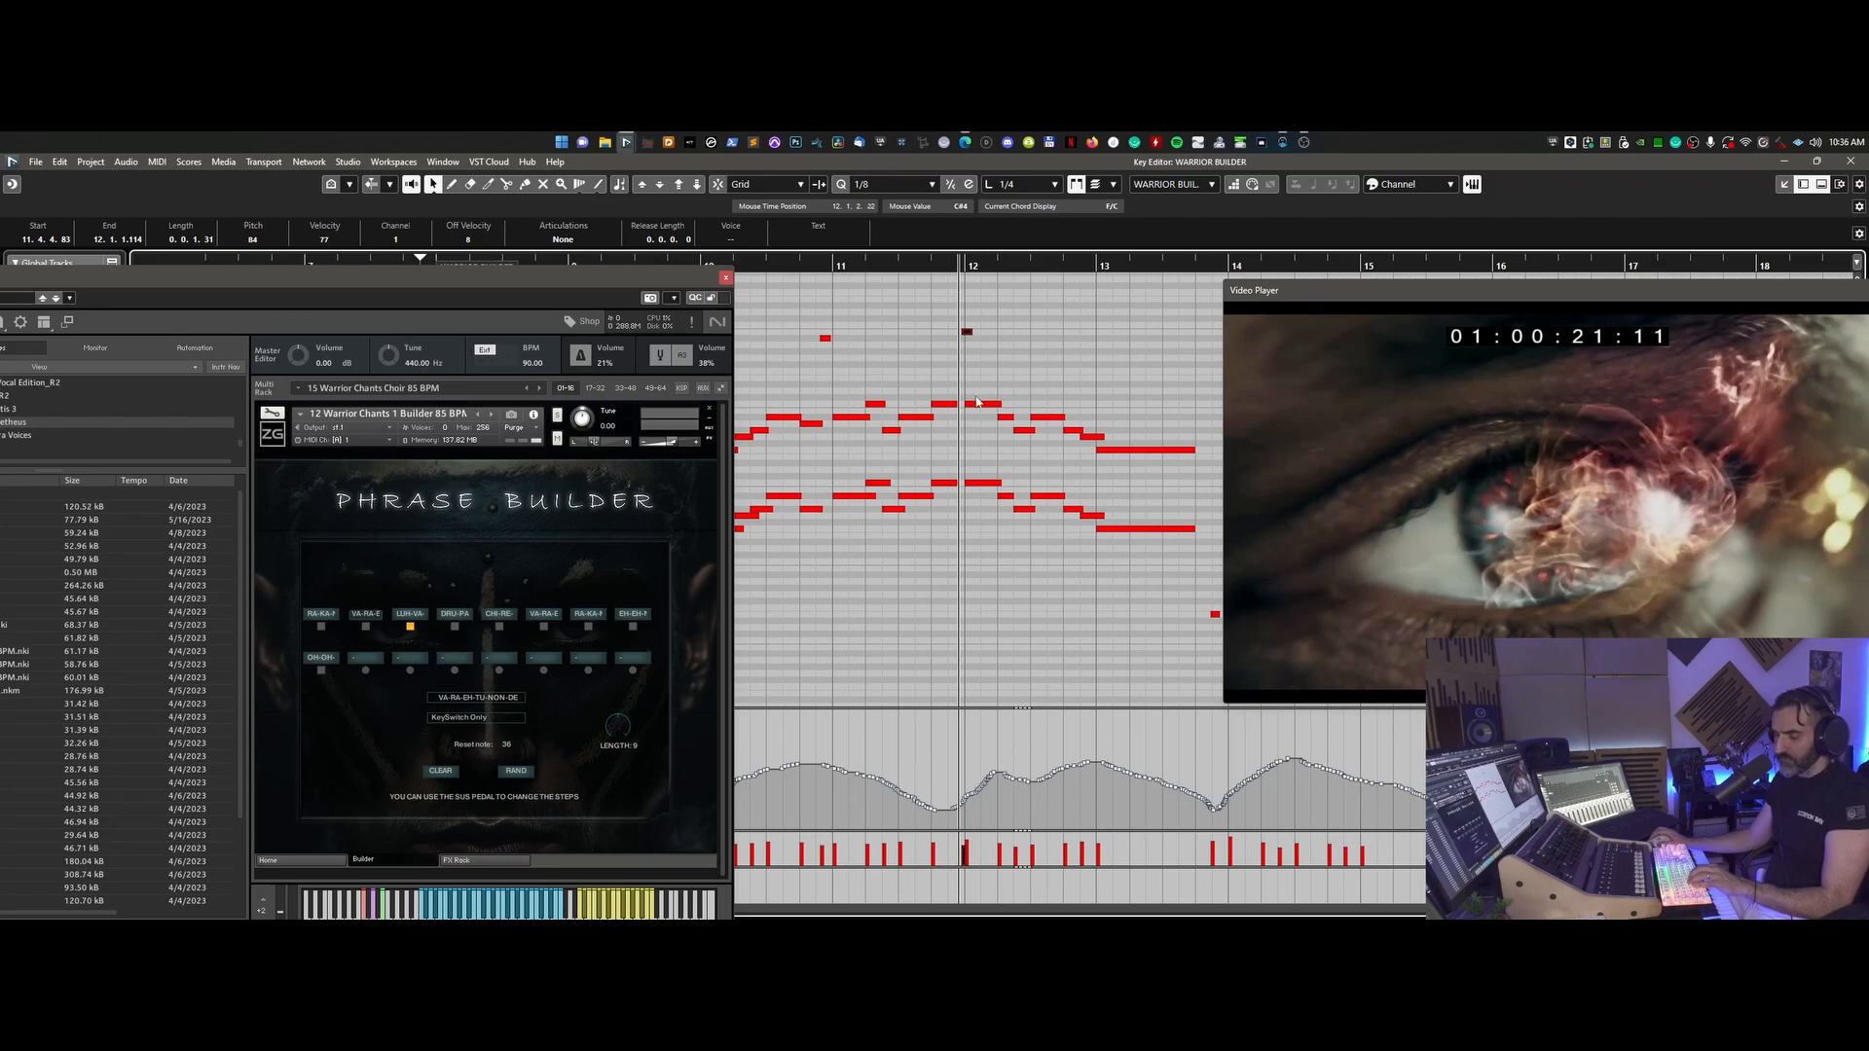
- Shorten the B4 keyswitch note so that it ends at the start of bar 12
key(h)
key(h)
key(h)
key(h)
drag(1071, 338, 1046, 343)
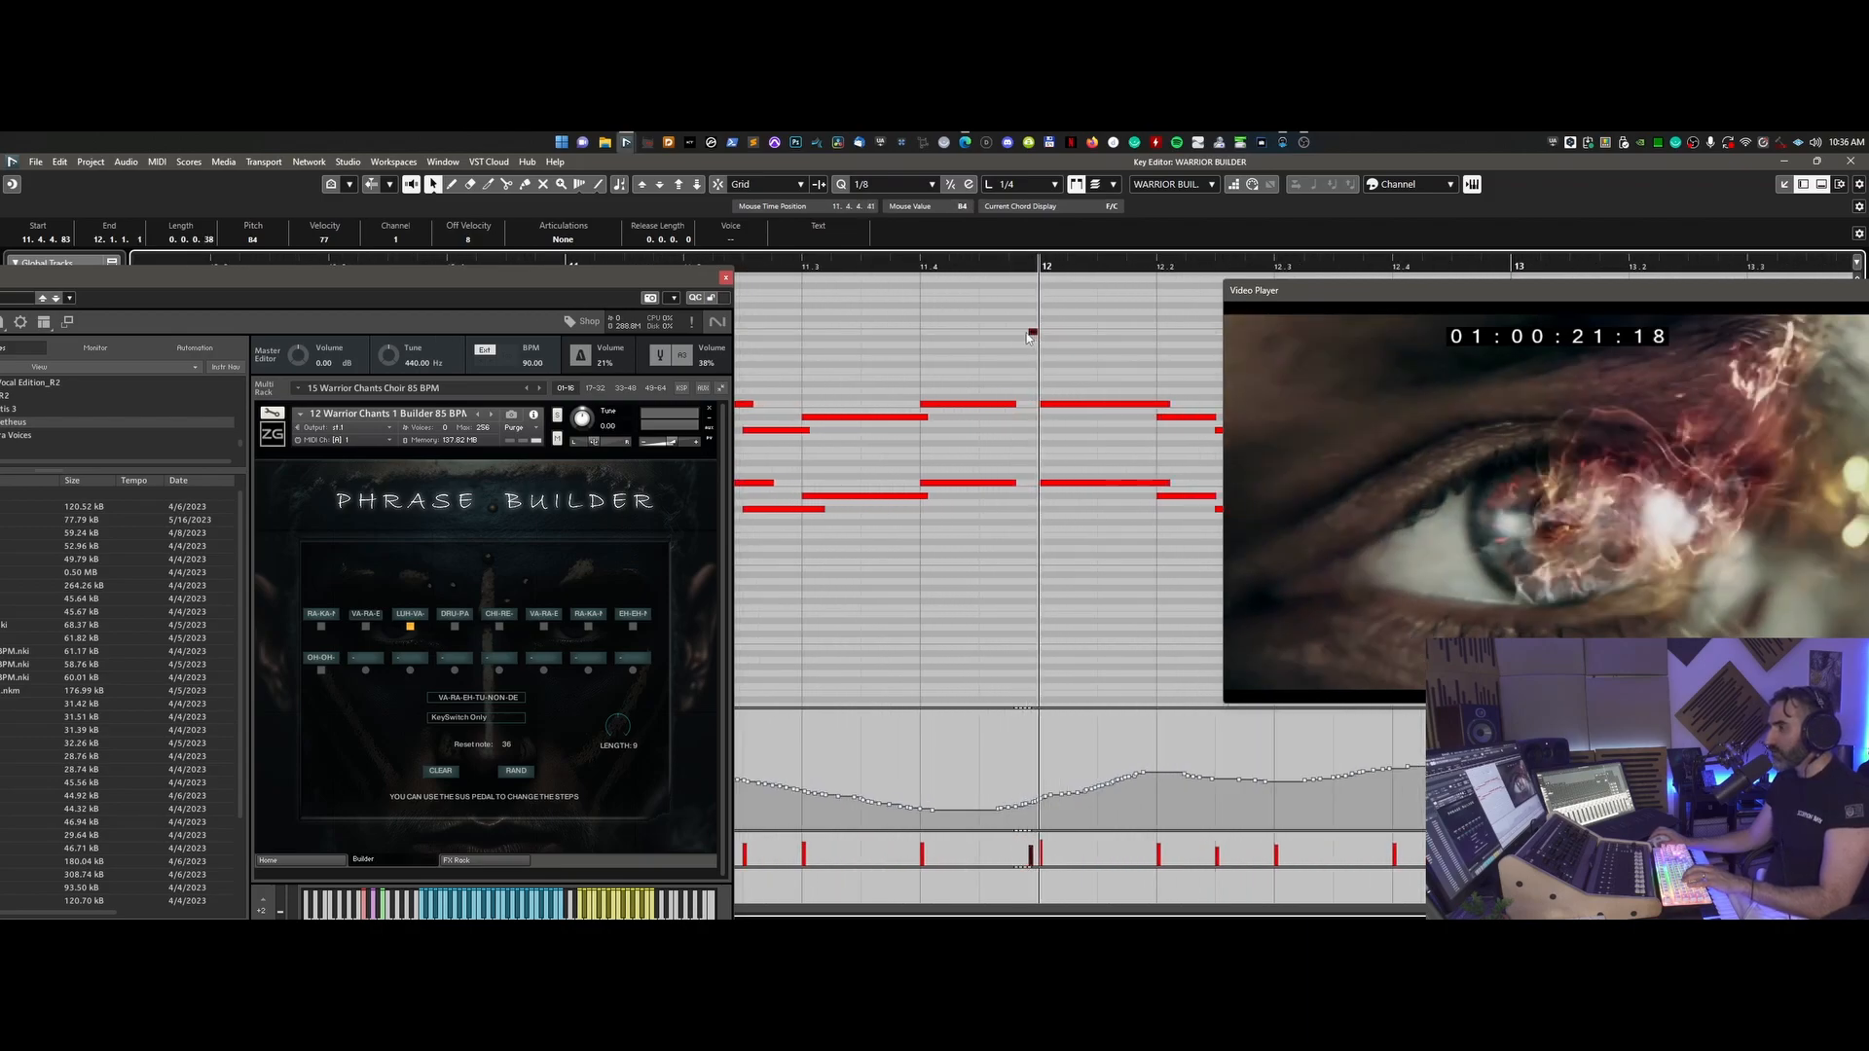
key(g)
key(g)
key(g)
key(g)
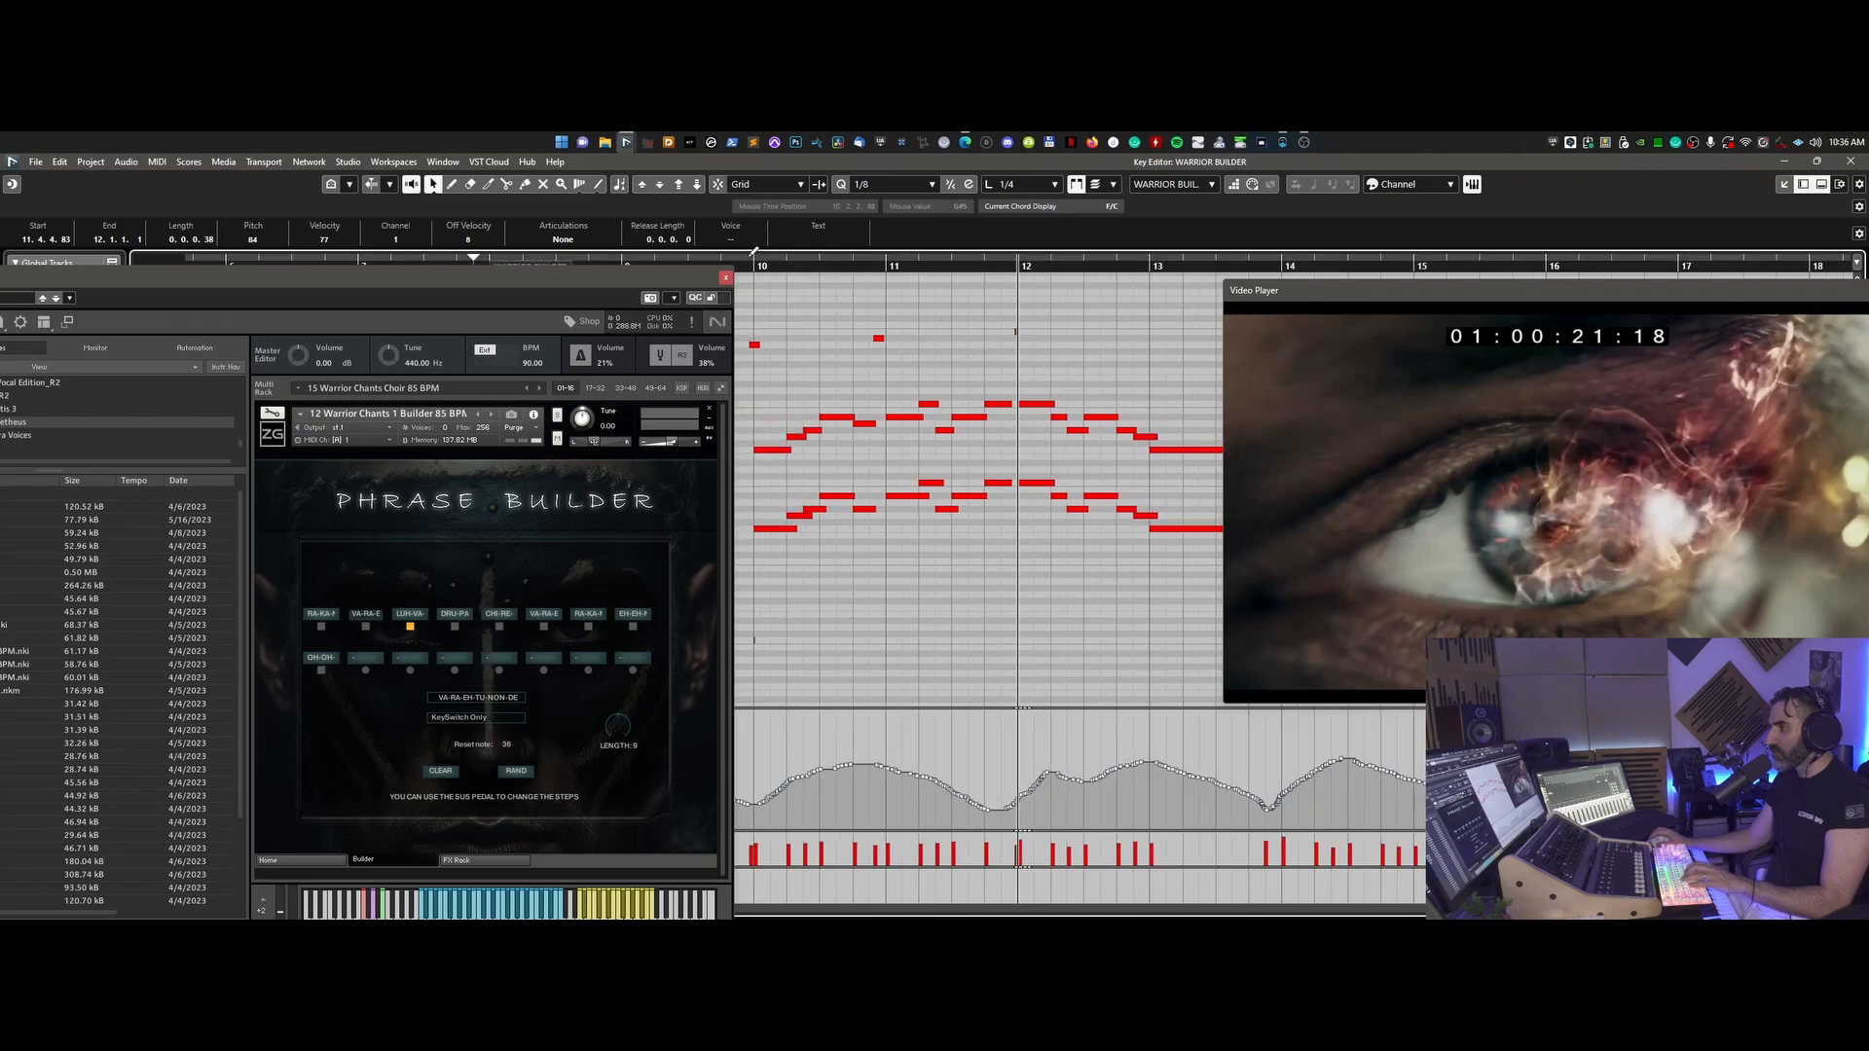
- Play the phrase from bar 10 and delete the low keyswitch note just before bar 14
click(755, 252)
key(space)
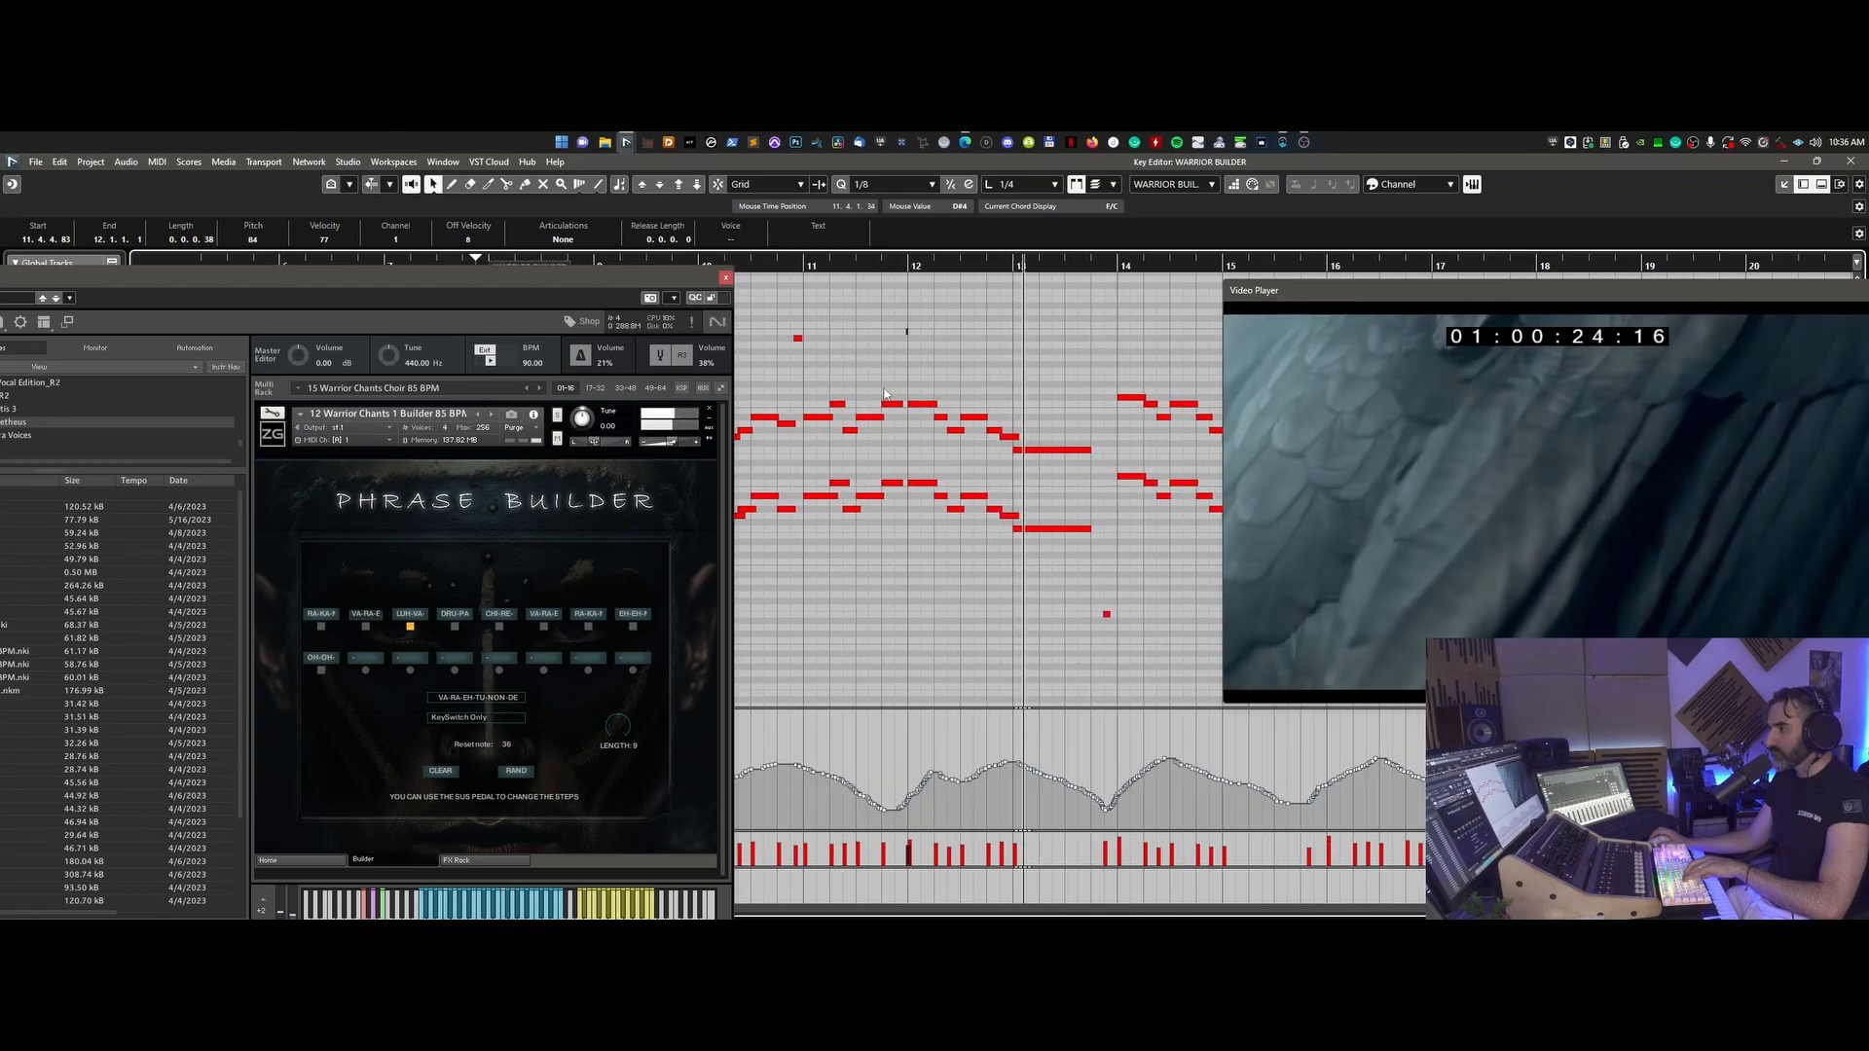
key(l)
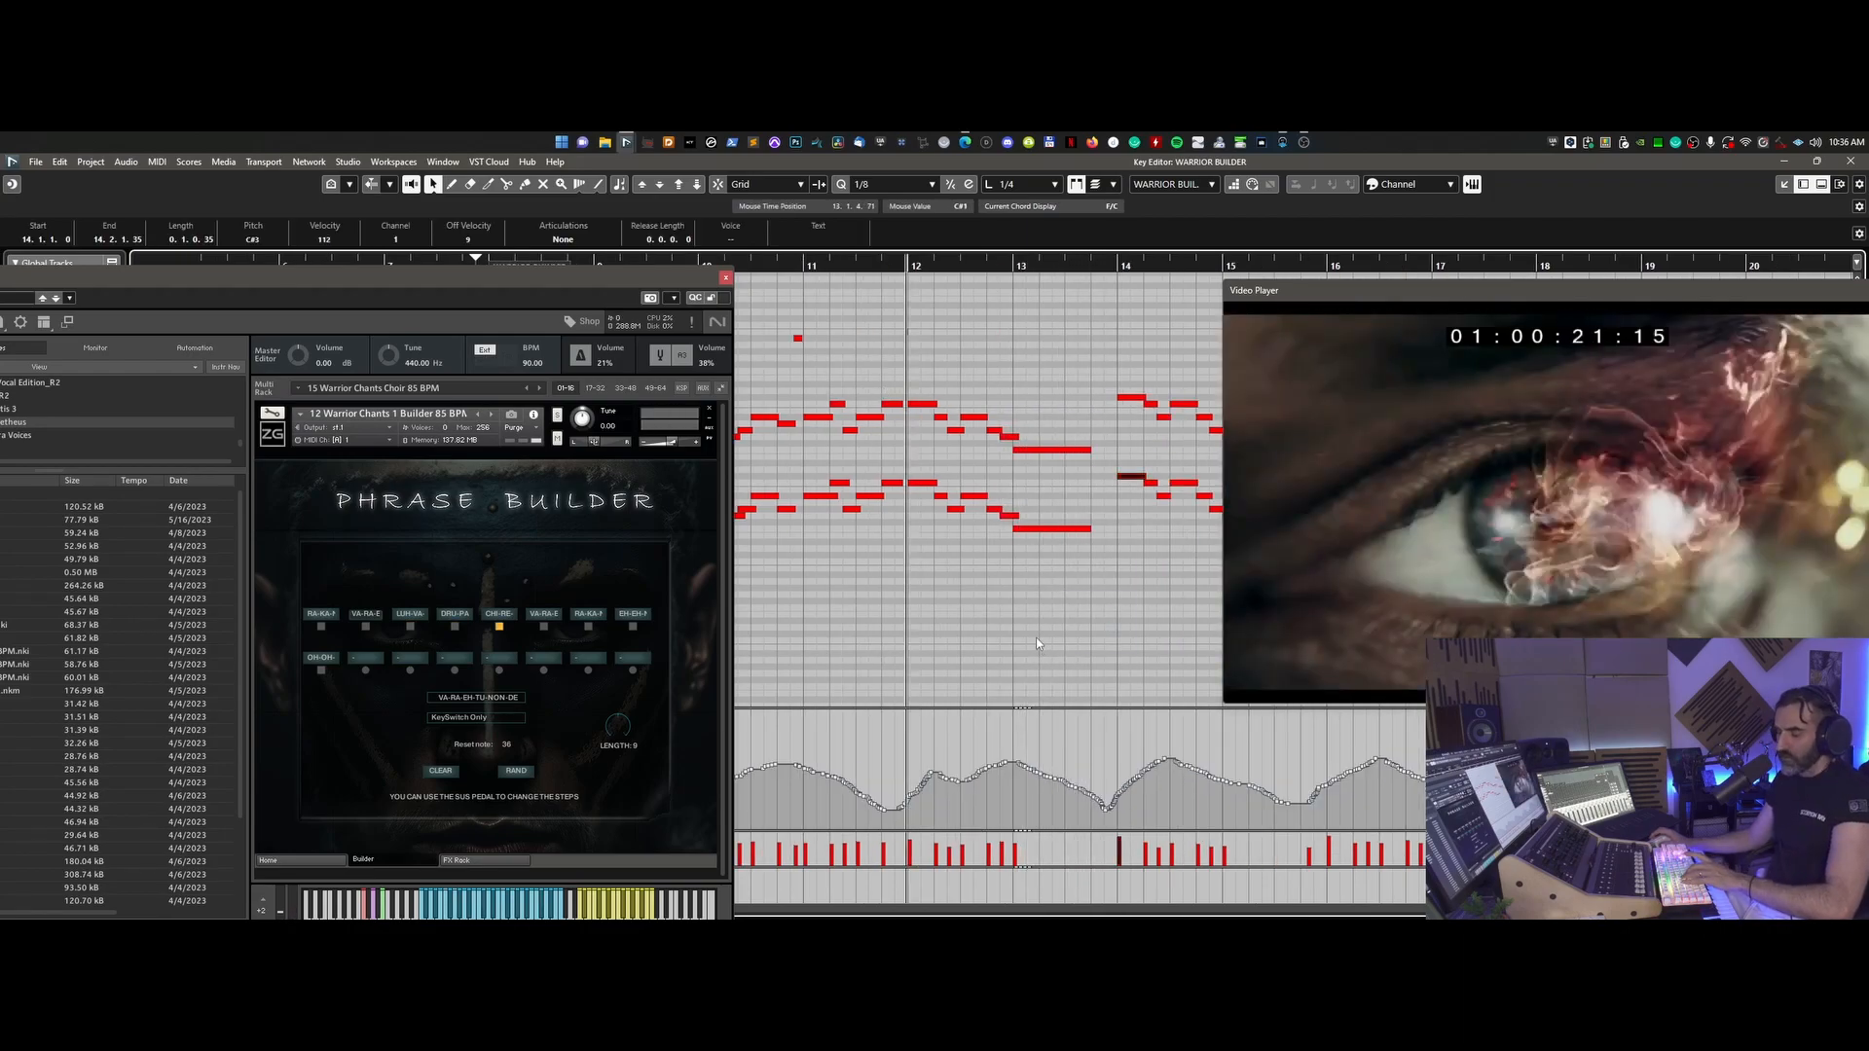
- Delete the tiny leftover low keyswitch note at bar 10 and place the playhead just before that bar
scroll(1038, 643, left, 2)
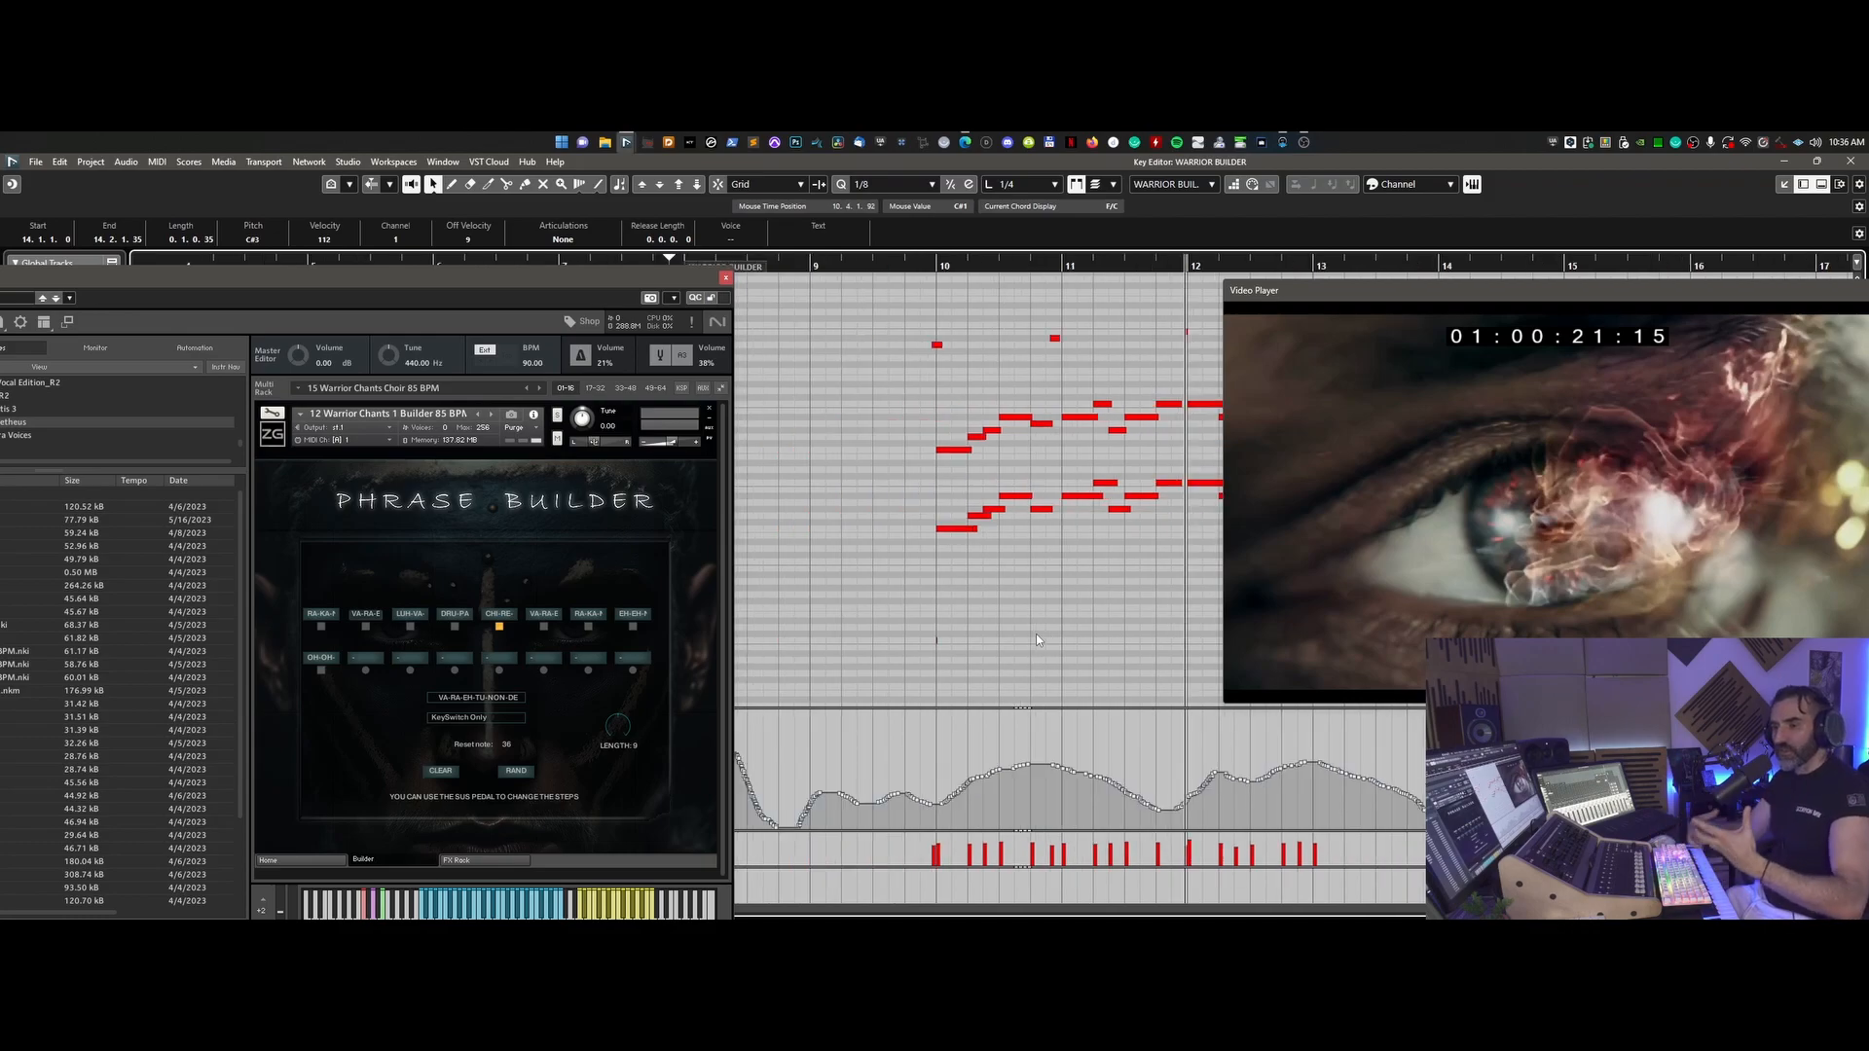
key(g)
key(g)
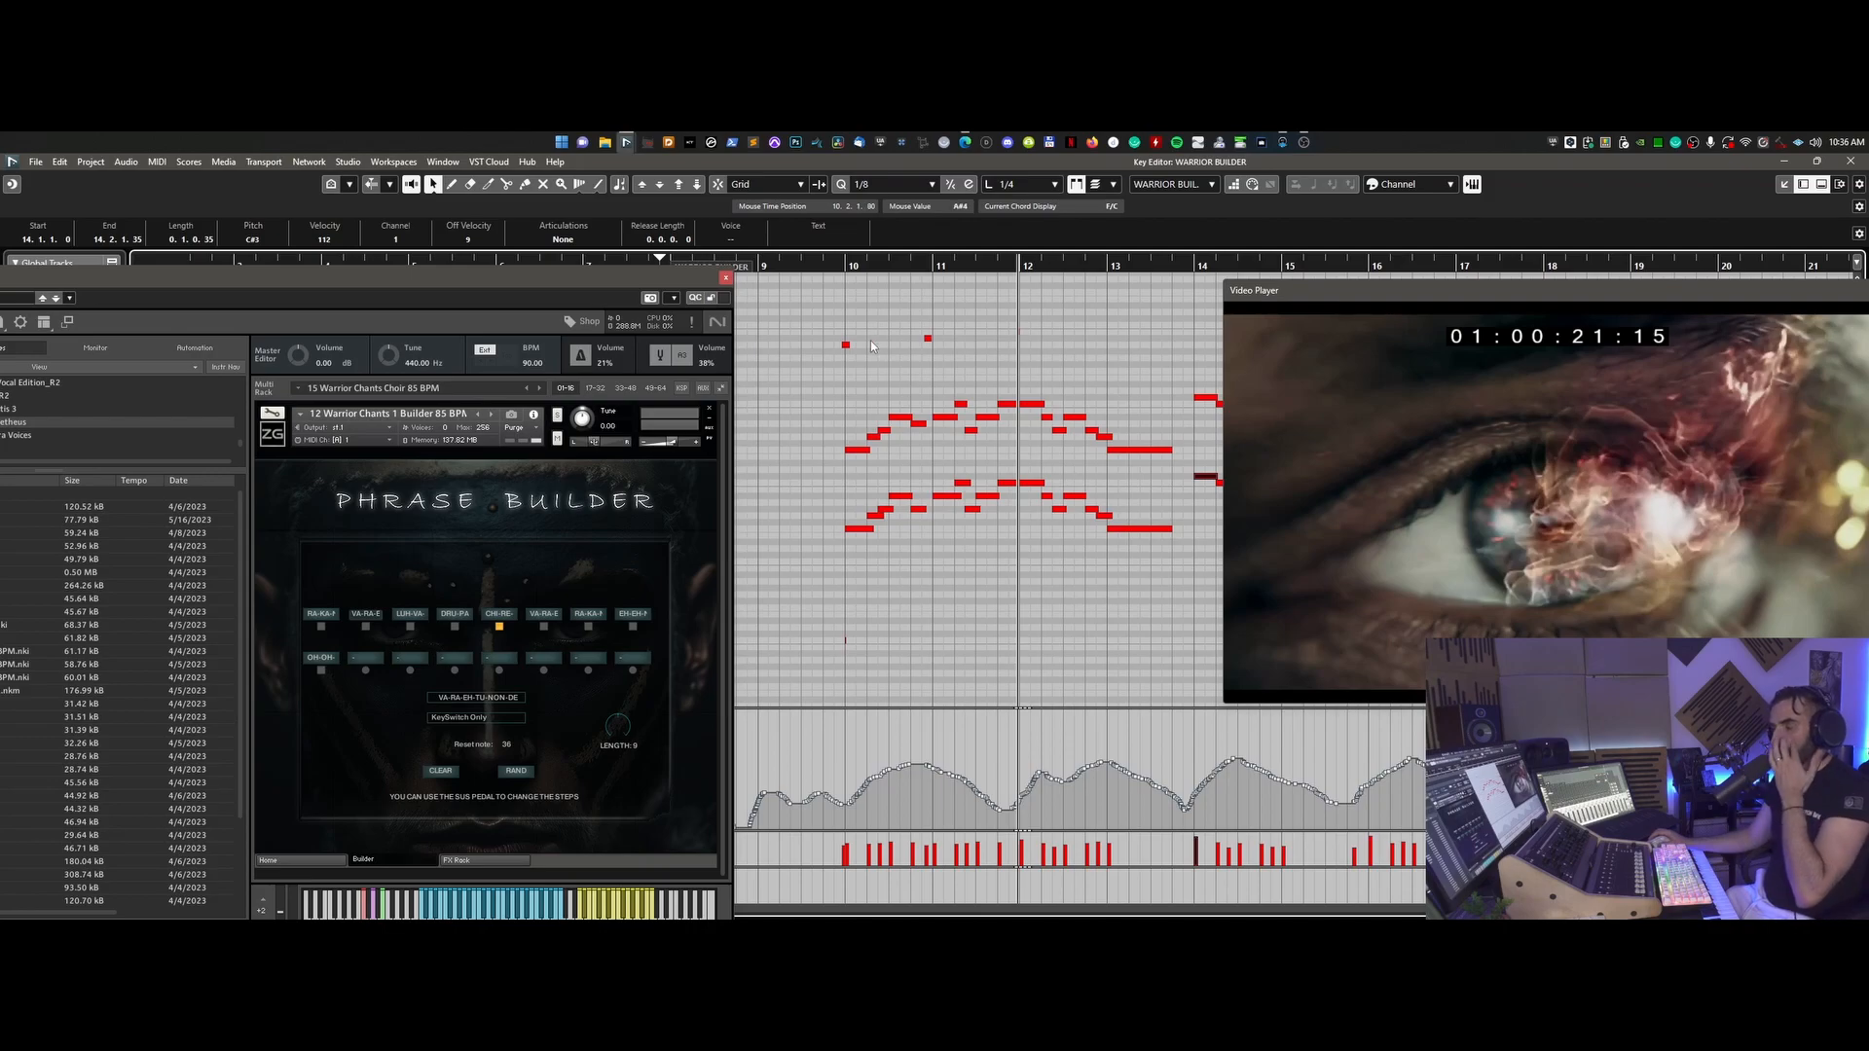
drag(865, 596, 788, 692)
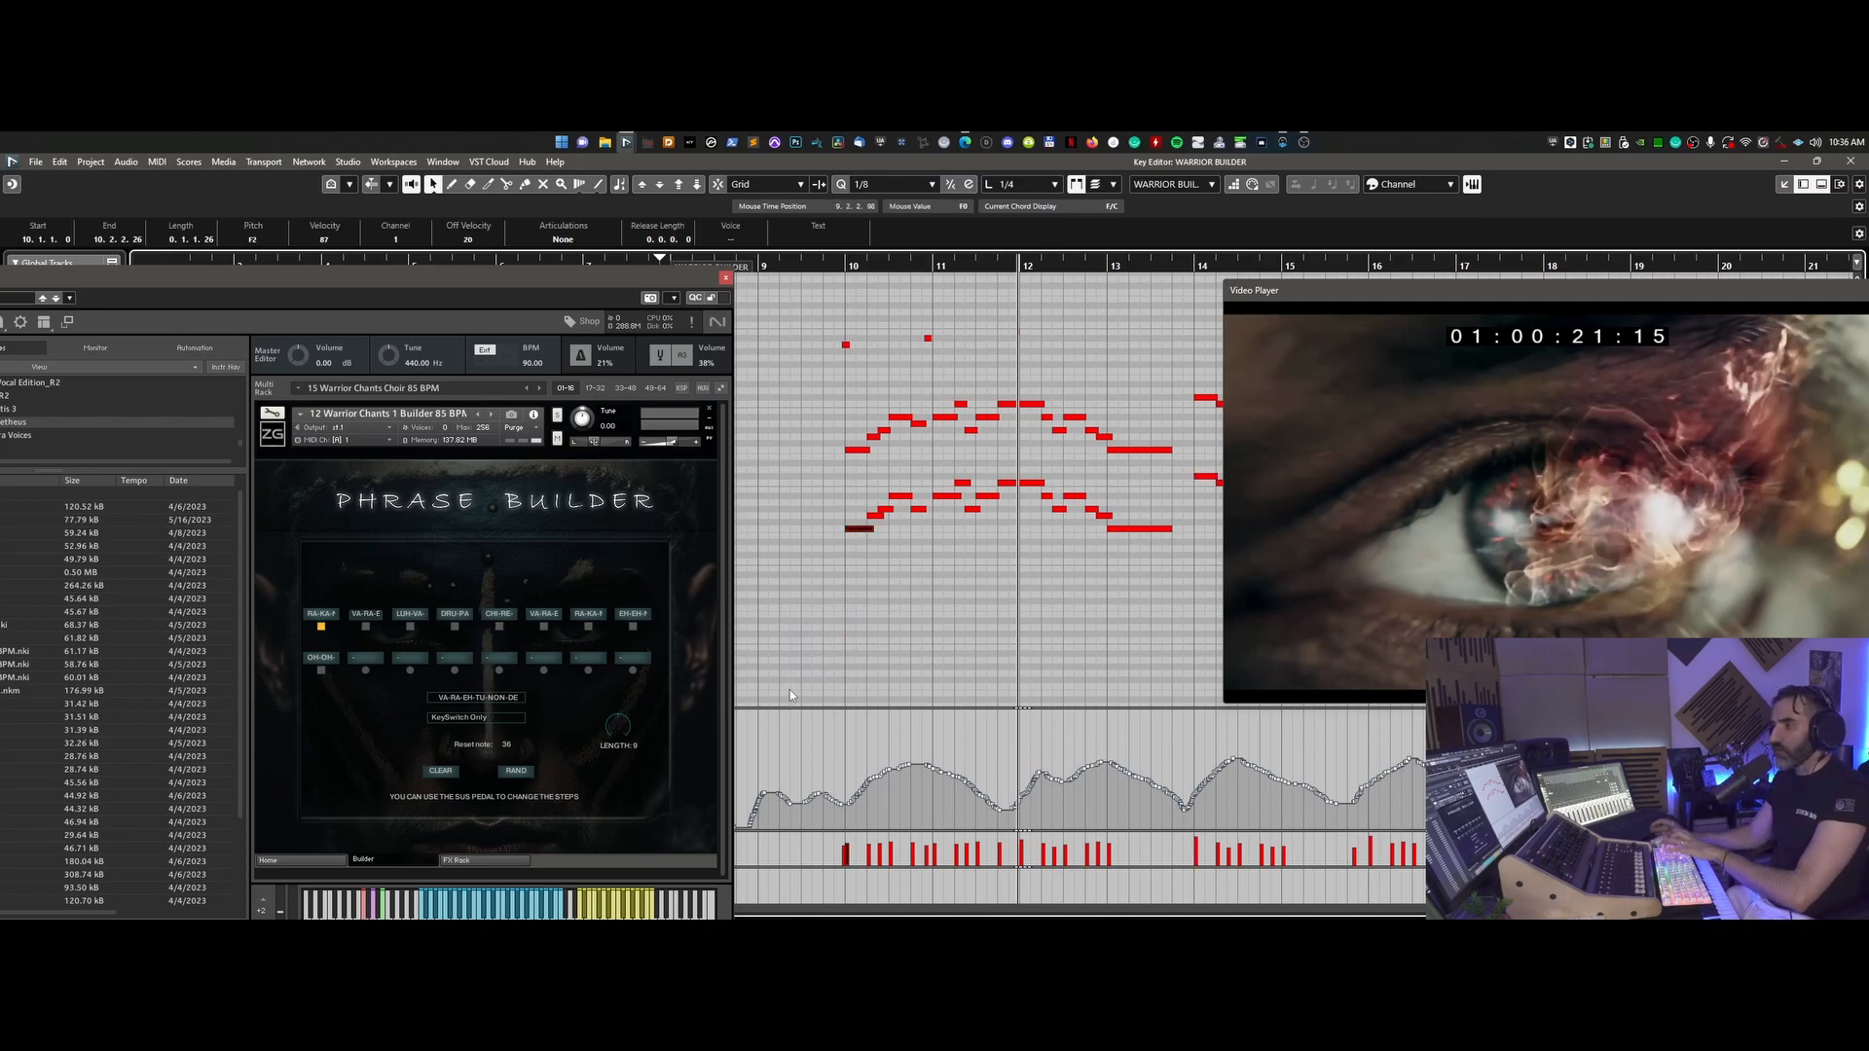
drag(835, 265, 833, 276)
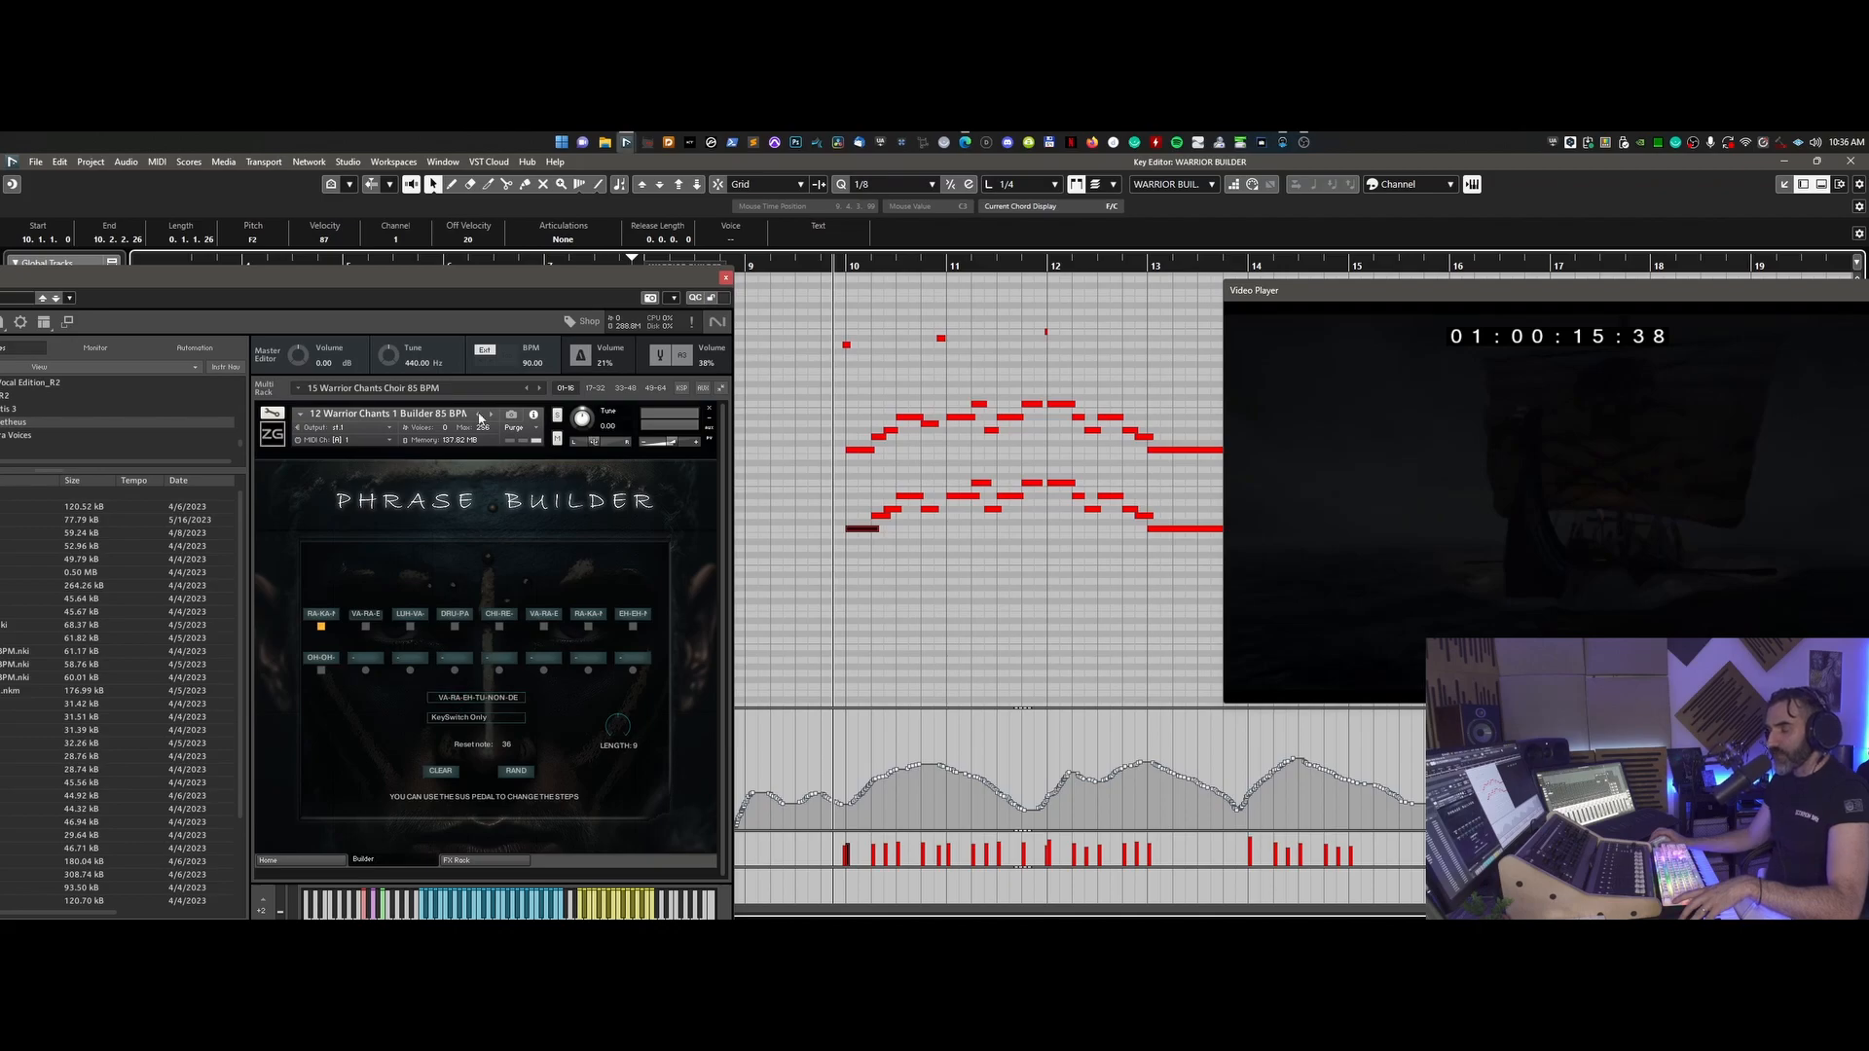
- Examine the list of selectable chant phrases in the Phrase Builder without choosing another one
drag(477, 283, 504, 226)
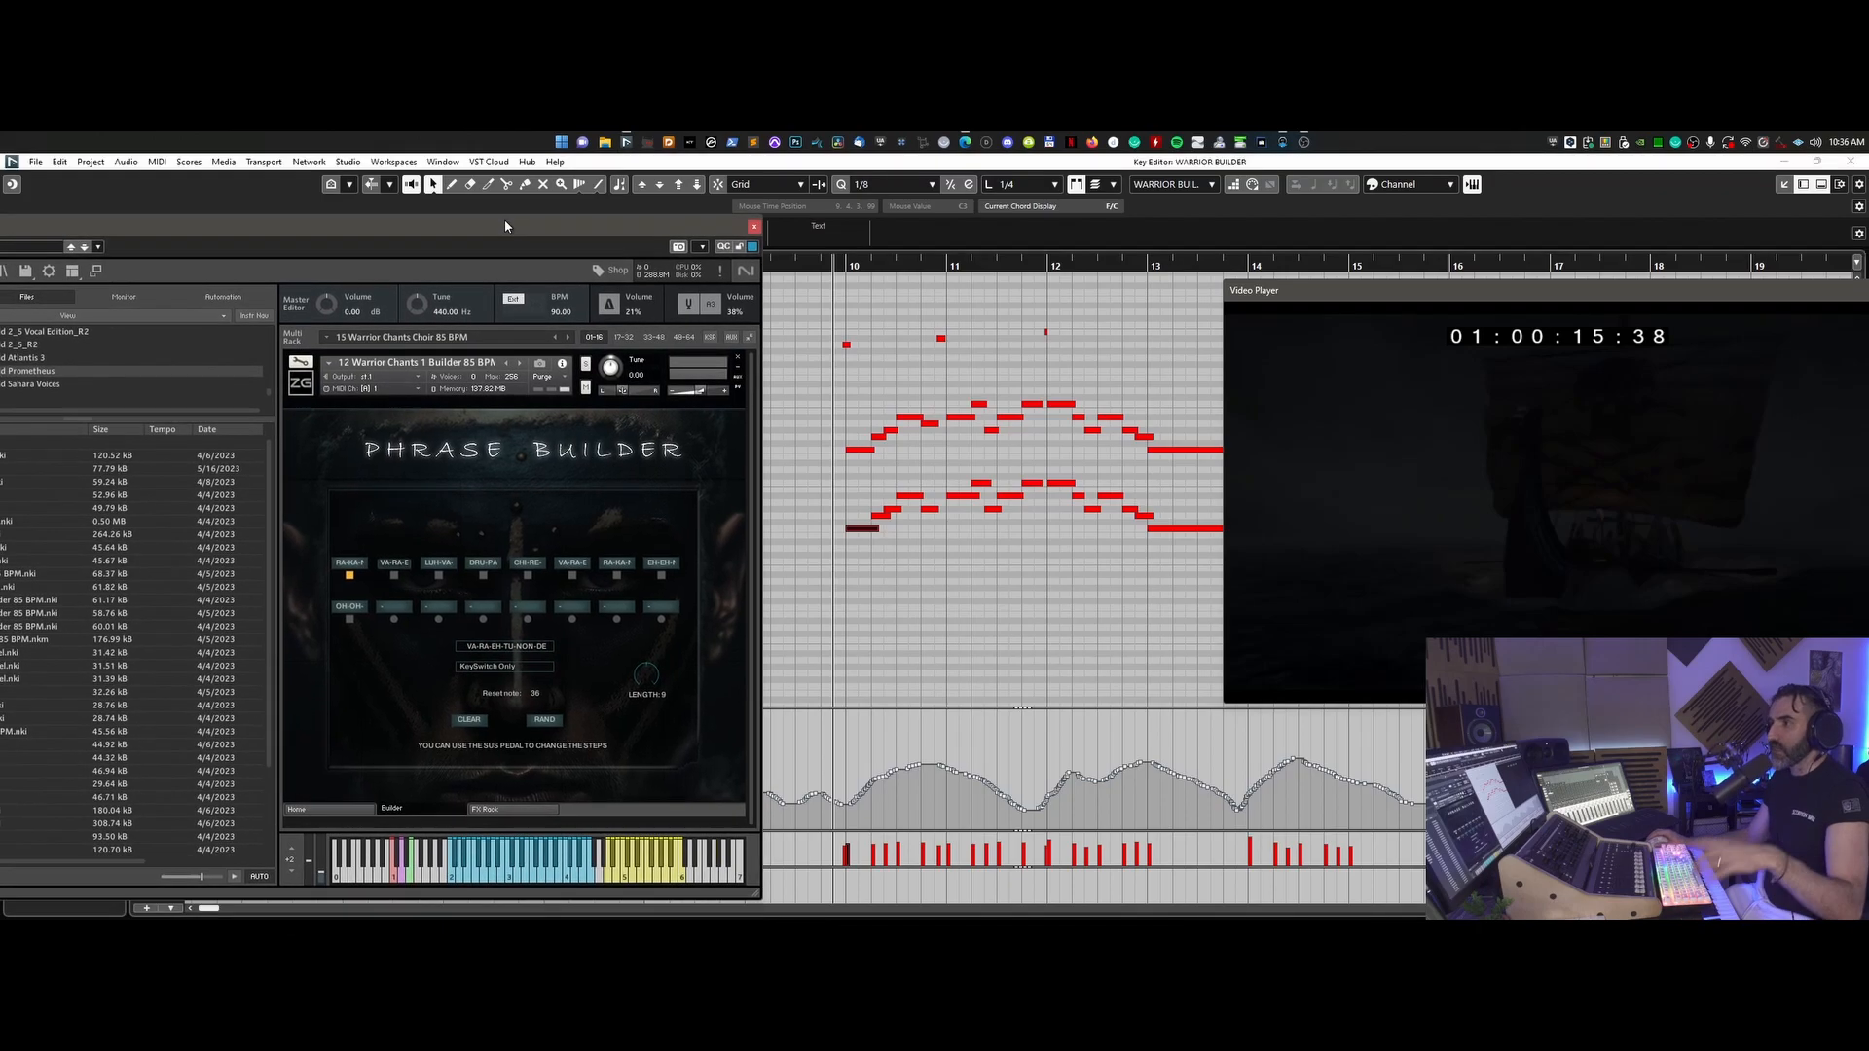
click(496, 647)
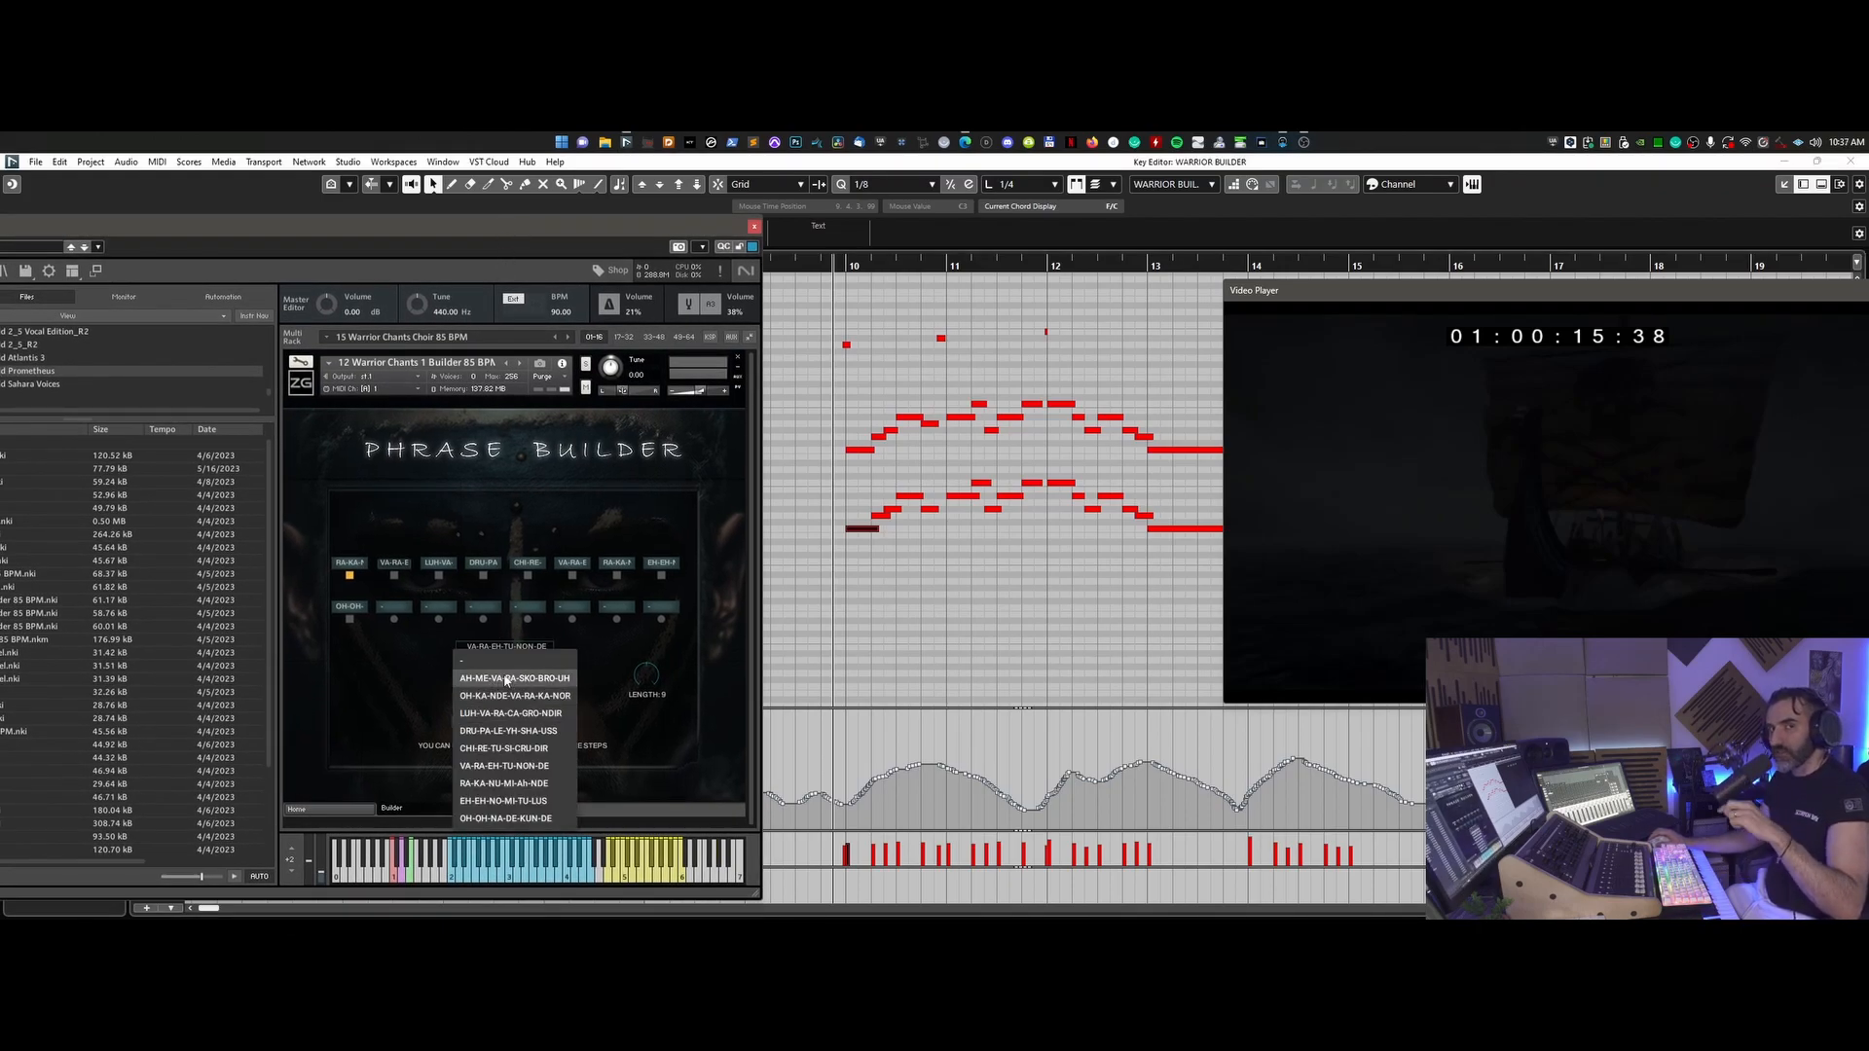
click(385, 659)
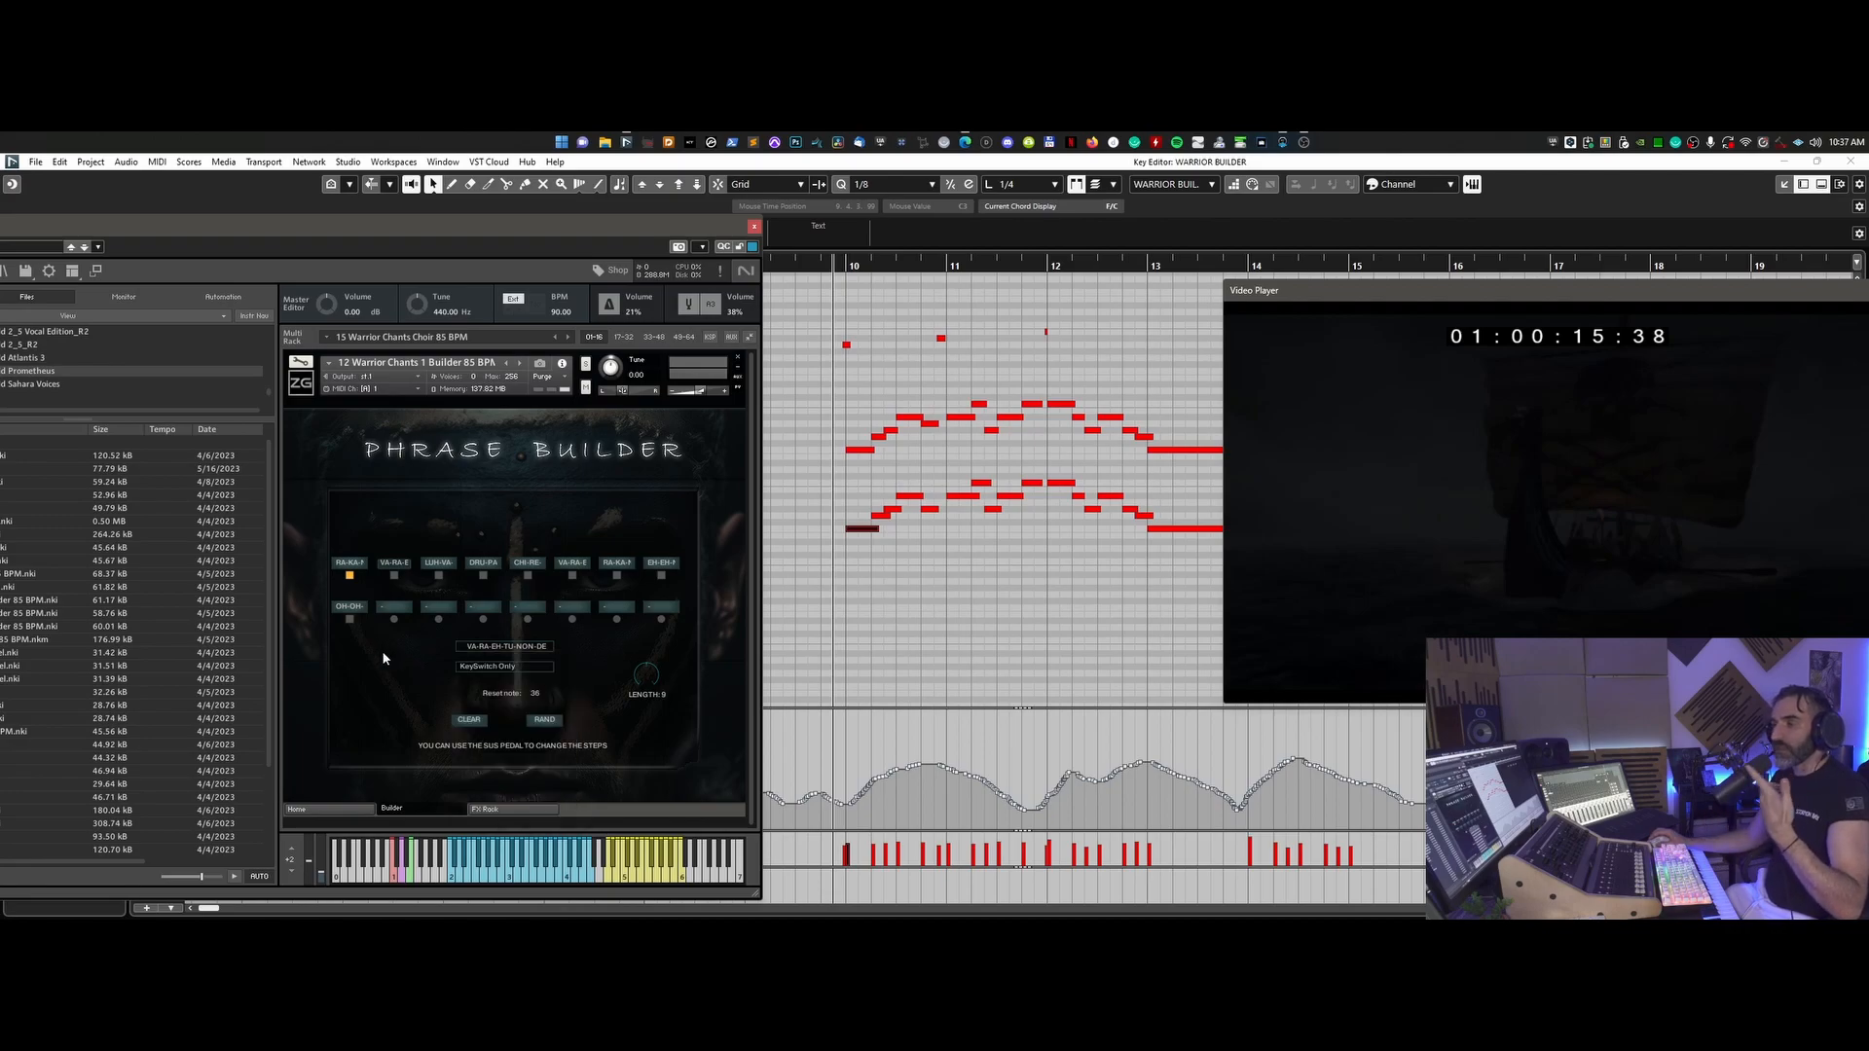
drag(839, 263, 835, 281)
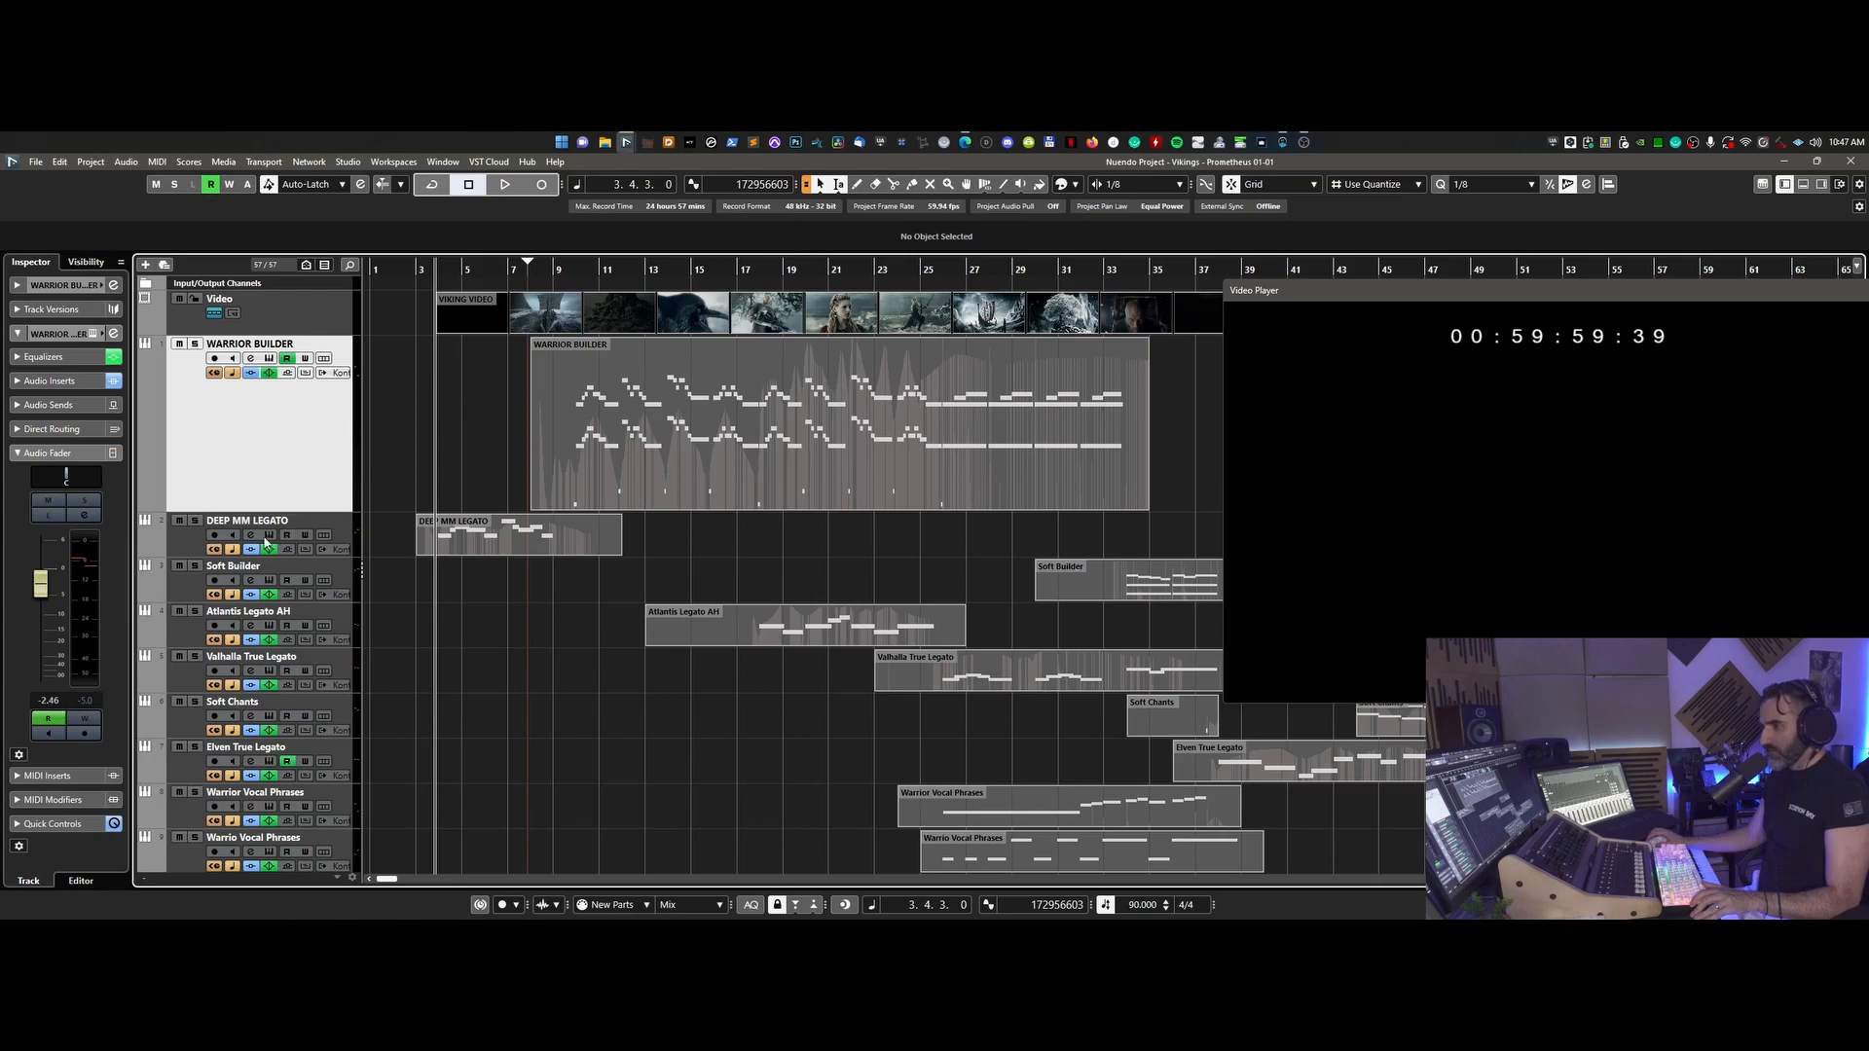
- Open the Kontakt instrument of the DEEP MM LEGATO track
click(268, 535)
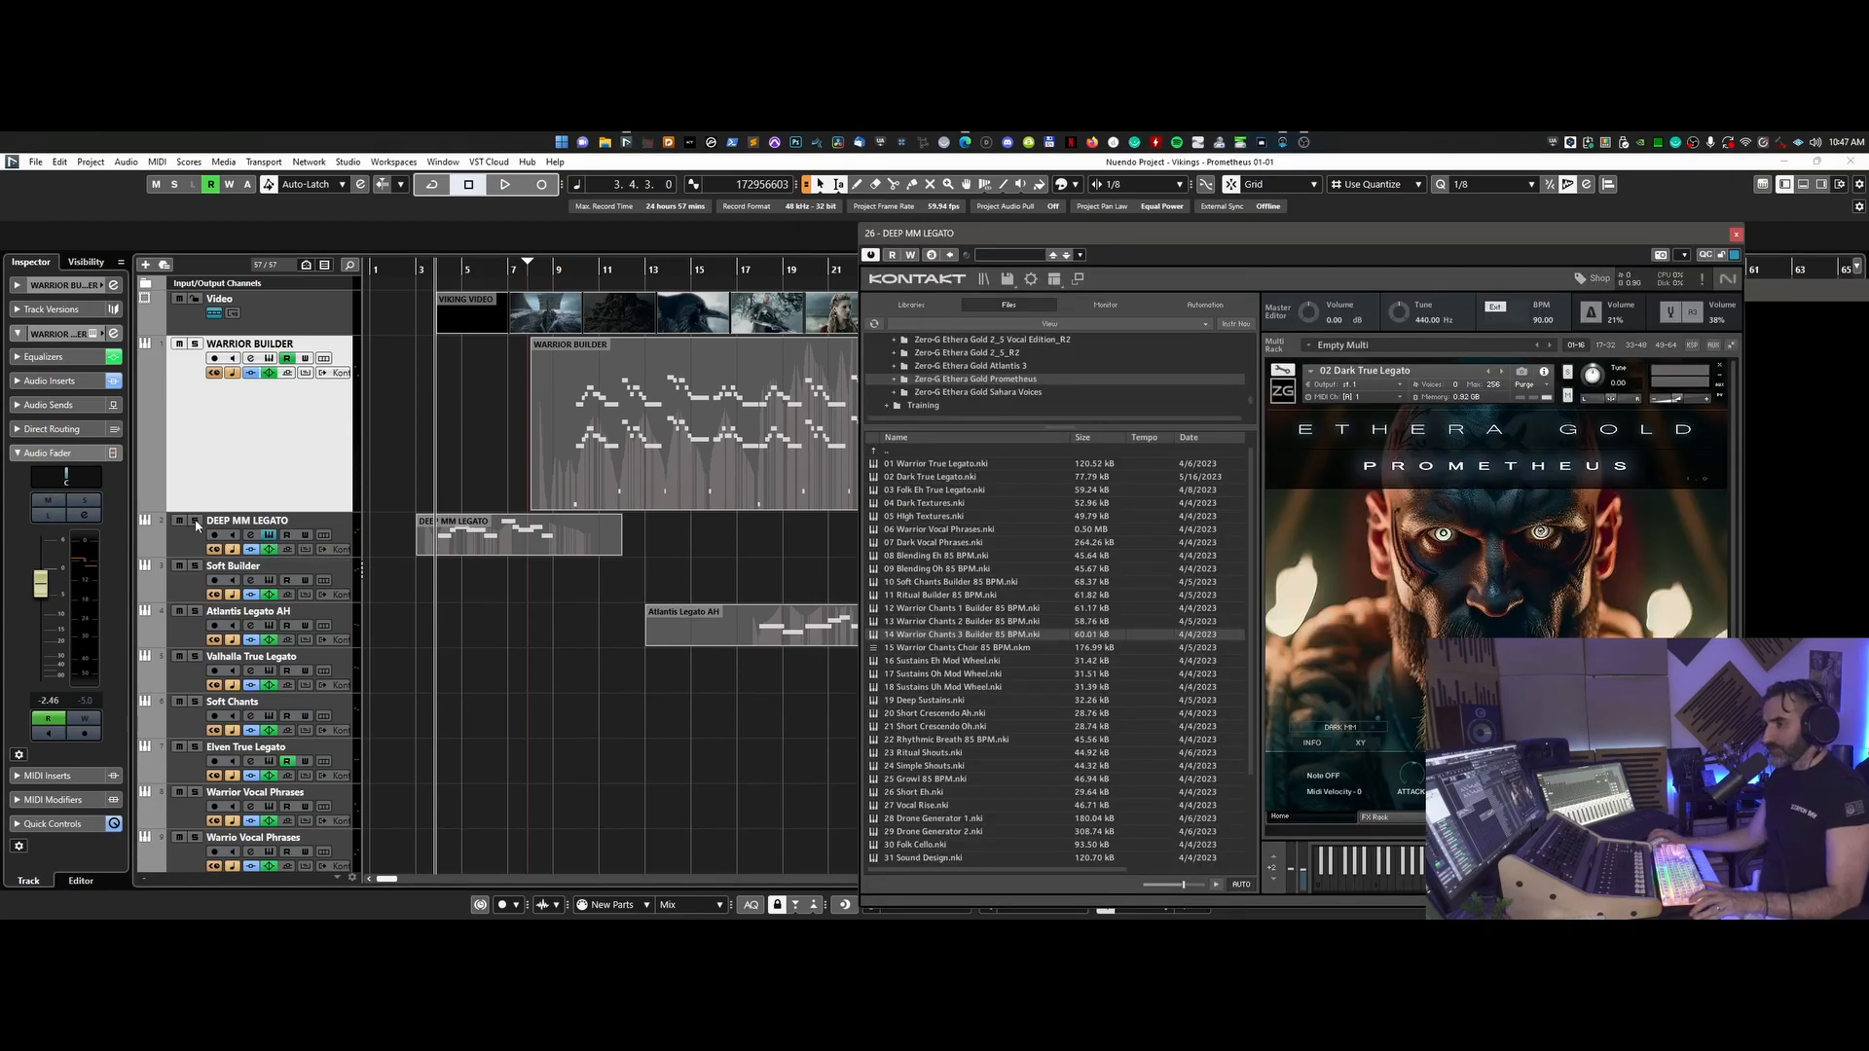
- Solo the DEEP MM LEGATO track, play it with its instrument moved into view, and open its part in the Key Editor
click(196, 522)
key(space)
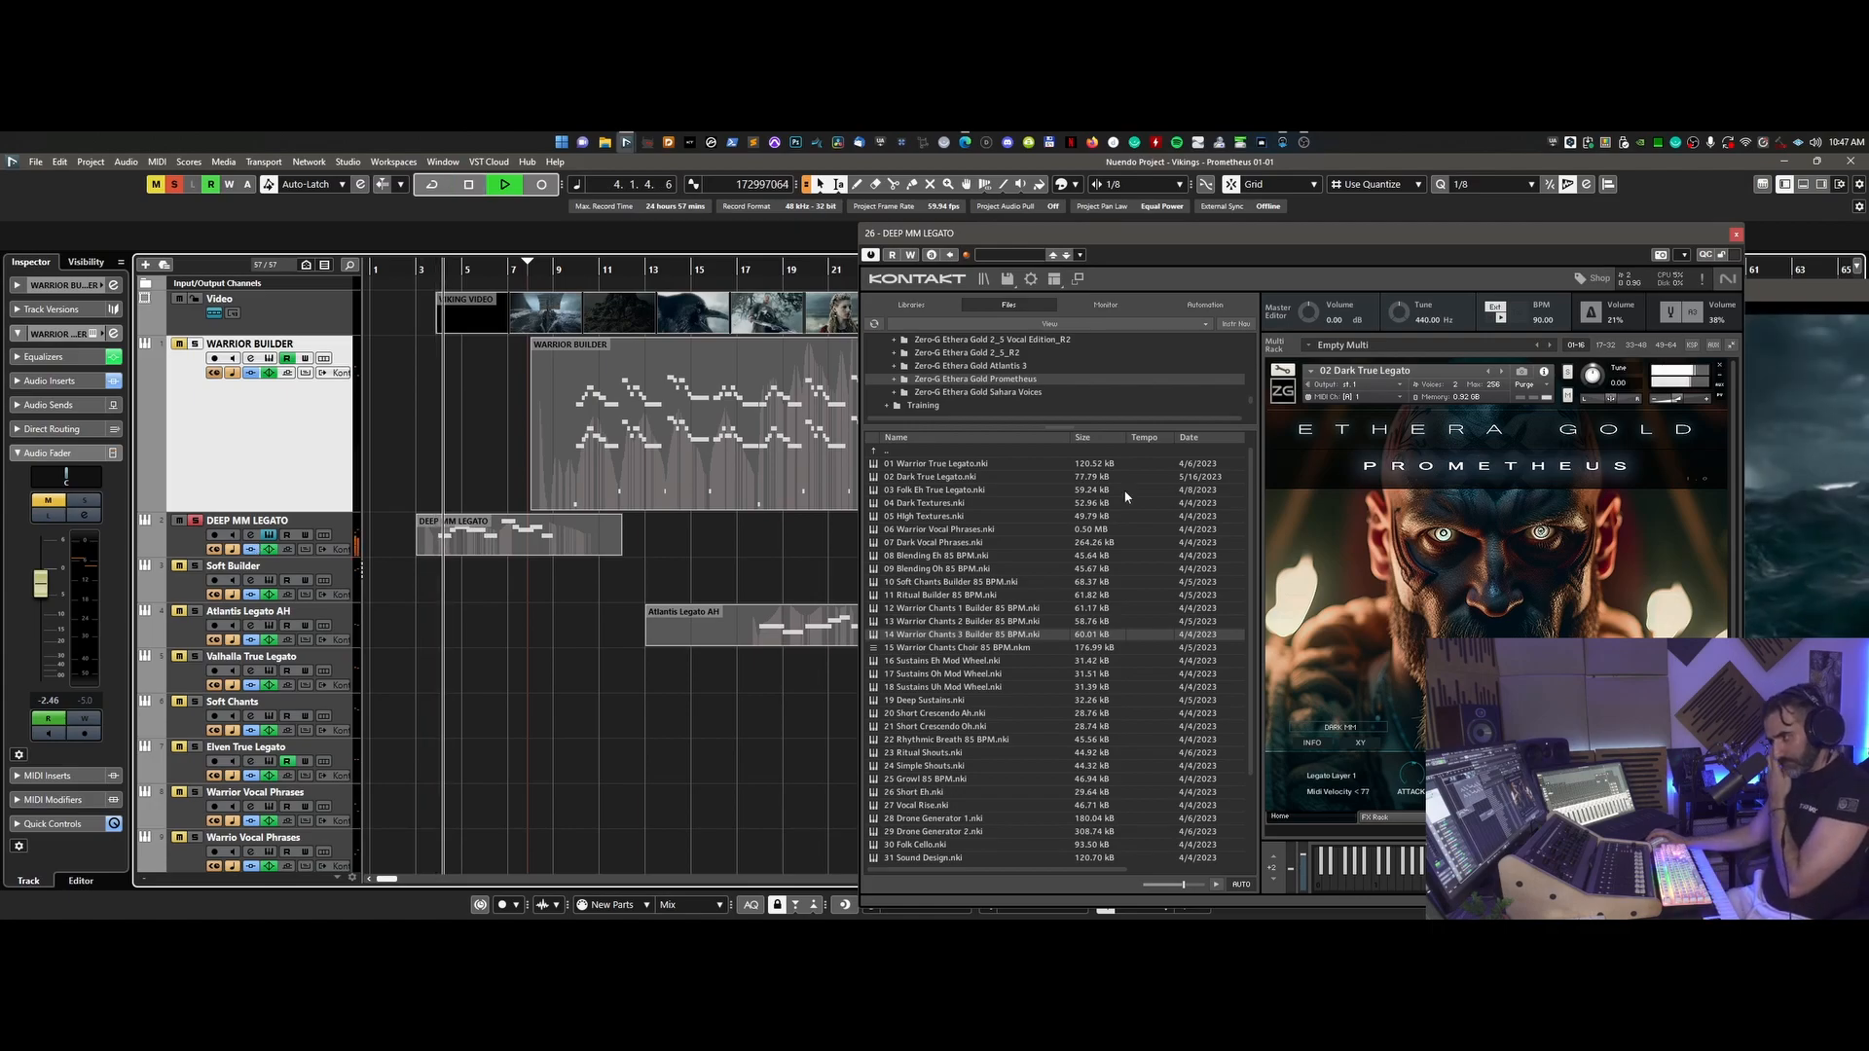
drag(1693, 241, 1463, 177)
double_click(527, 551)
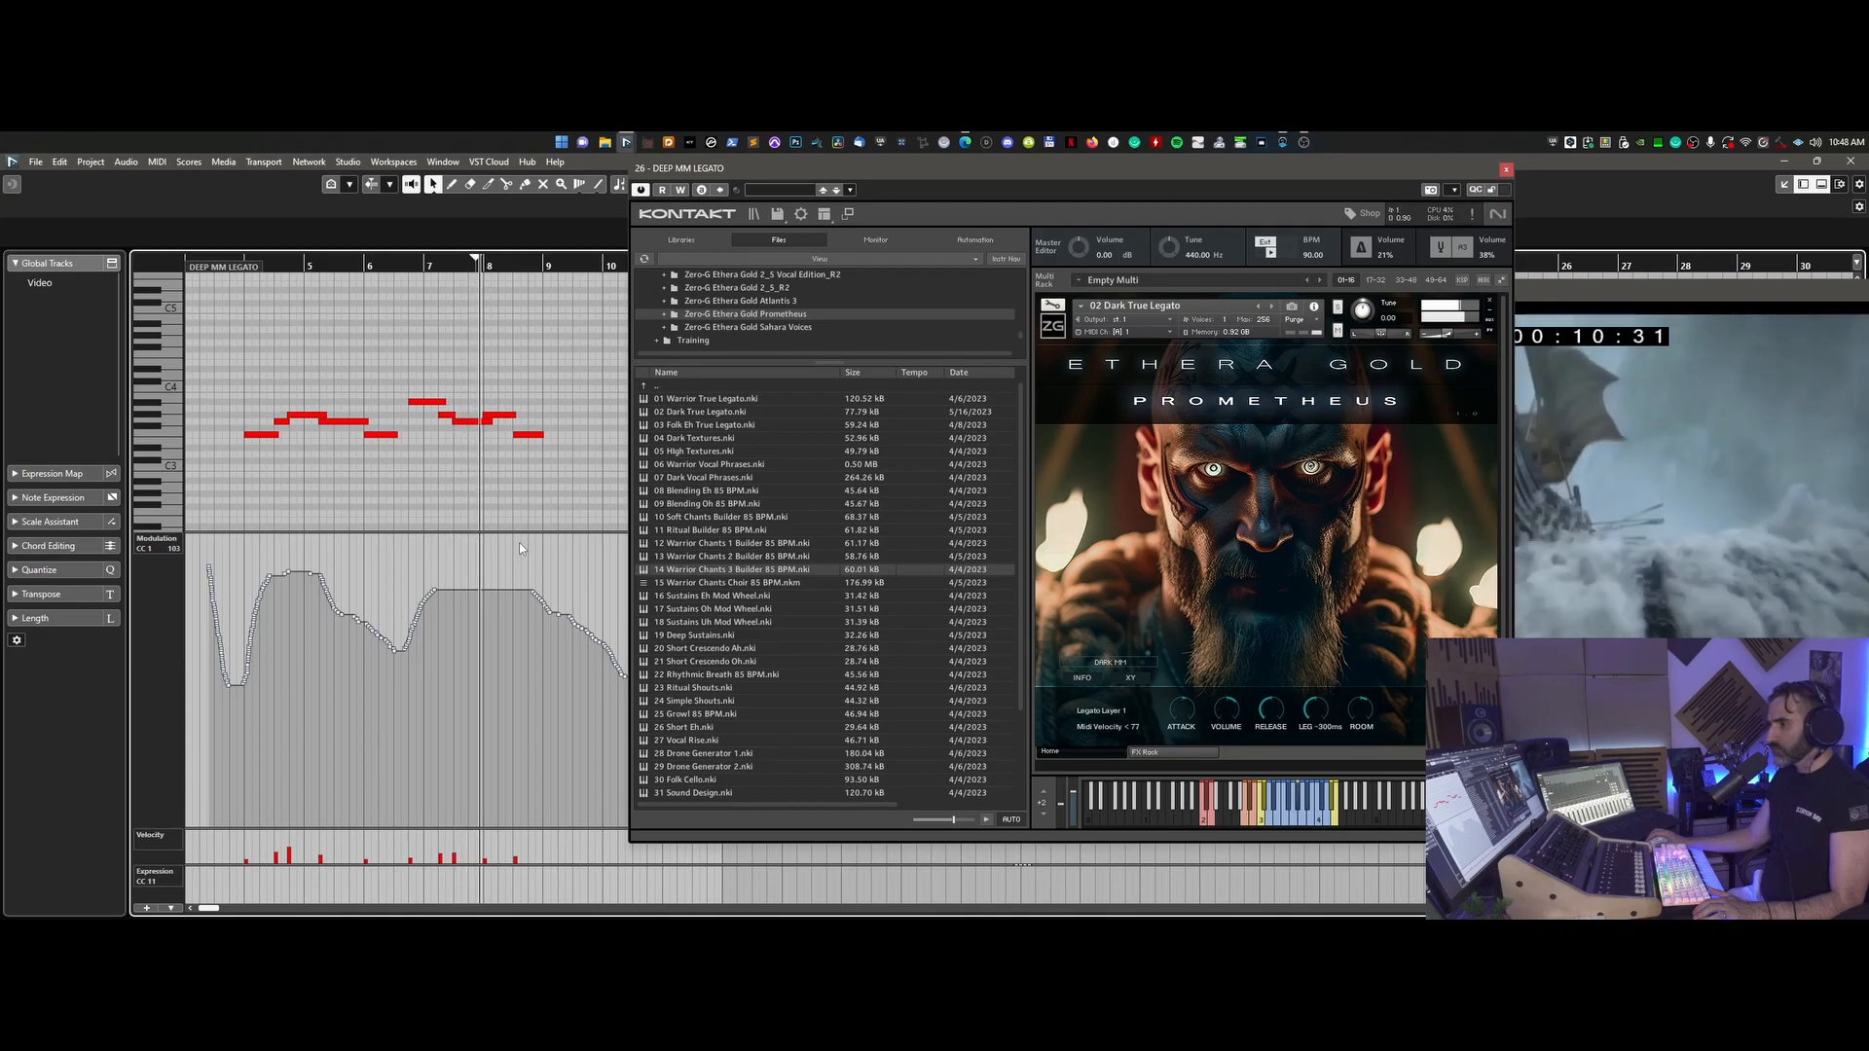
- Close the Key Editor and the Kontakt instrument, stop playback and unsolo the DEEP MM LEGATO track
click(1850, 162)
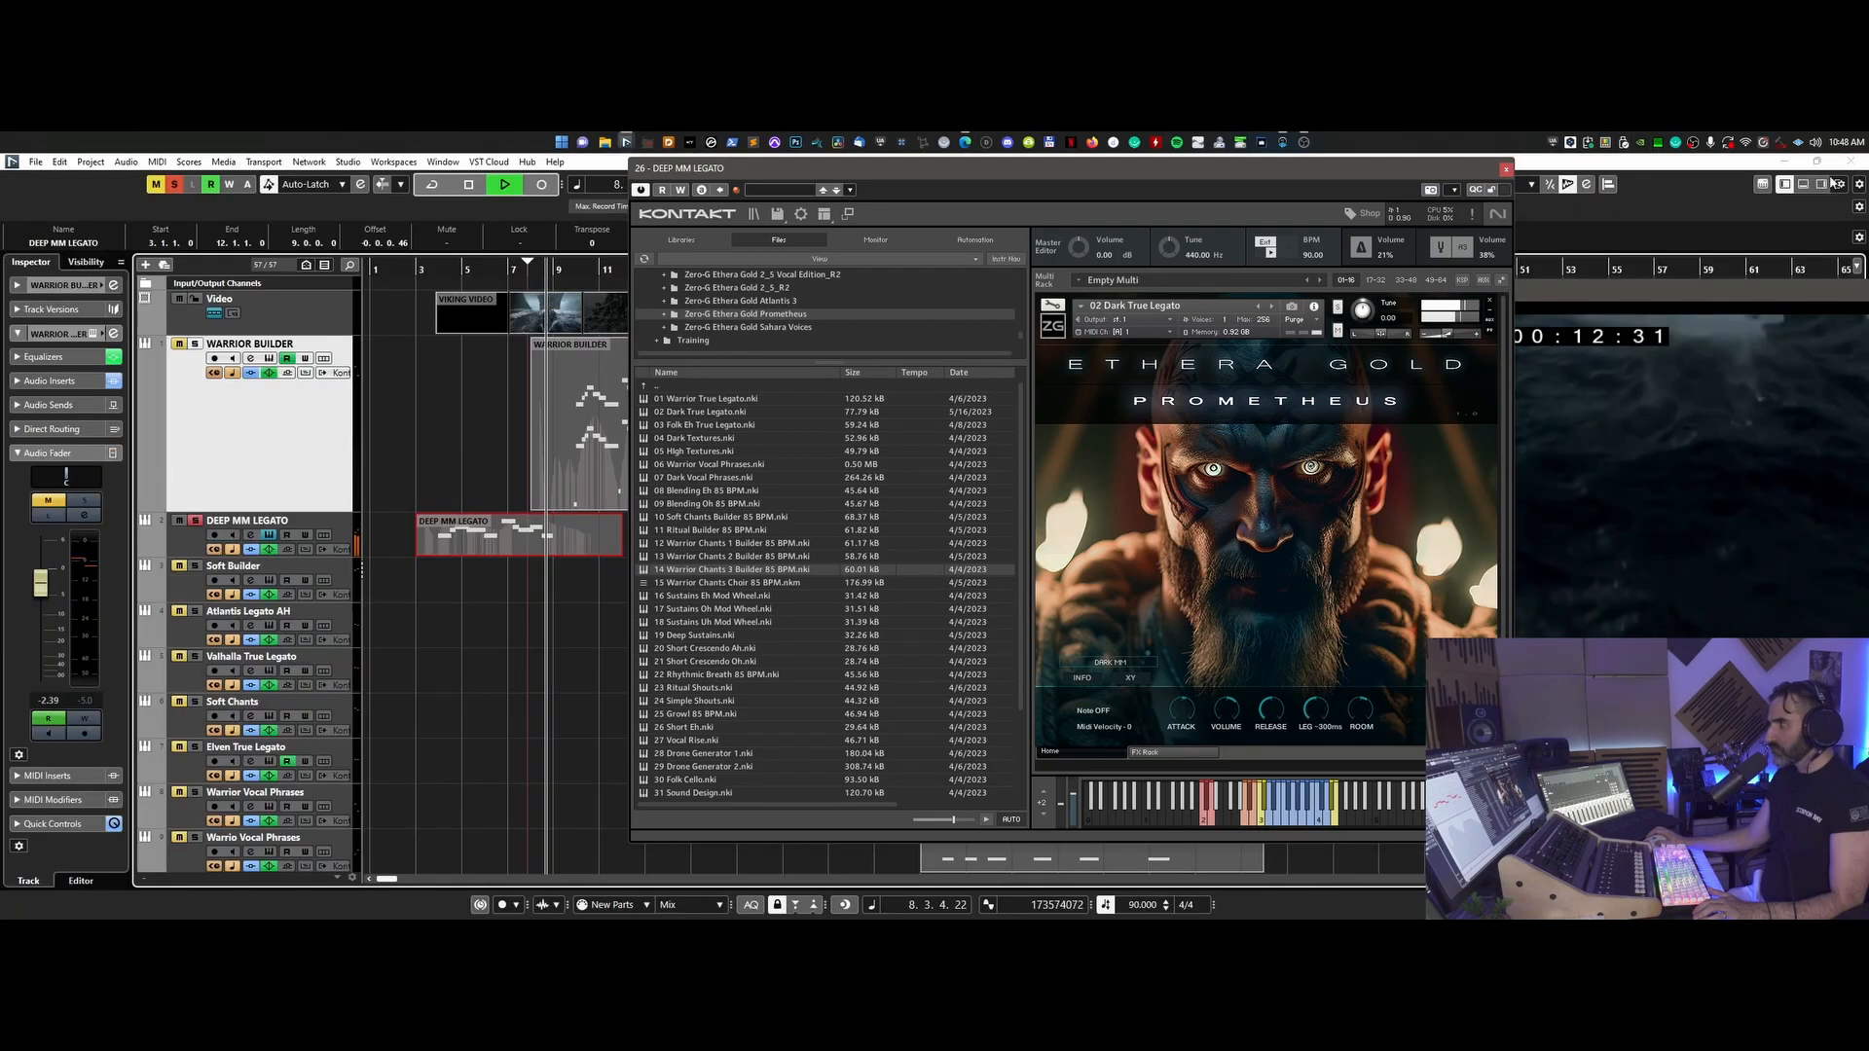
click(1505, 170)
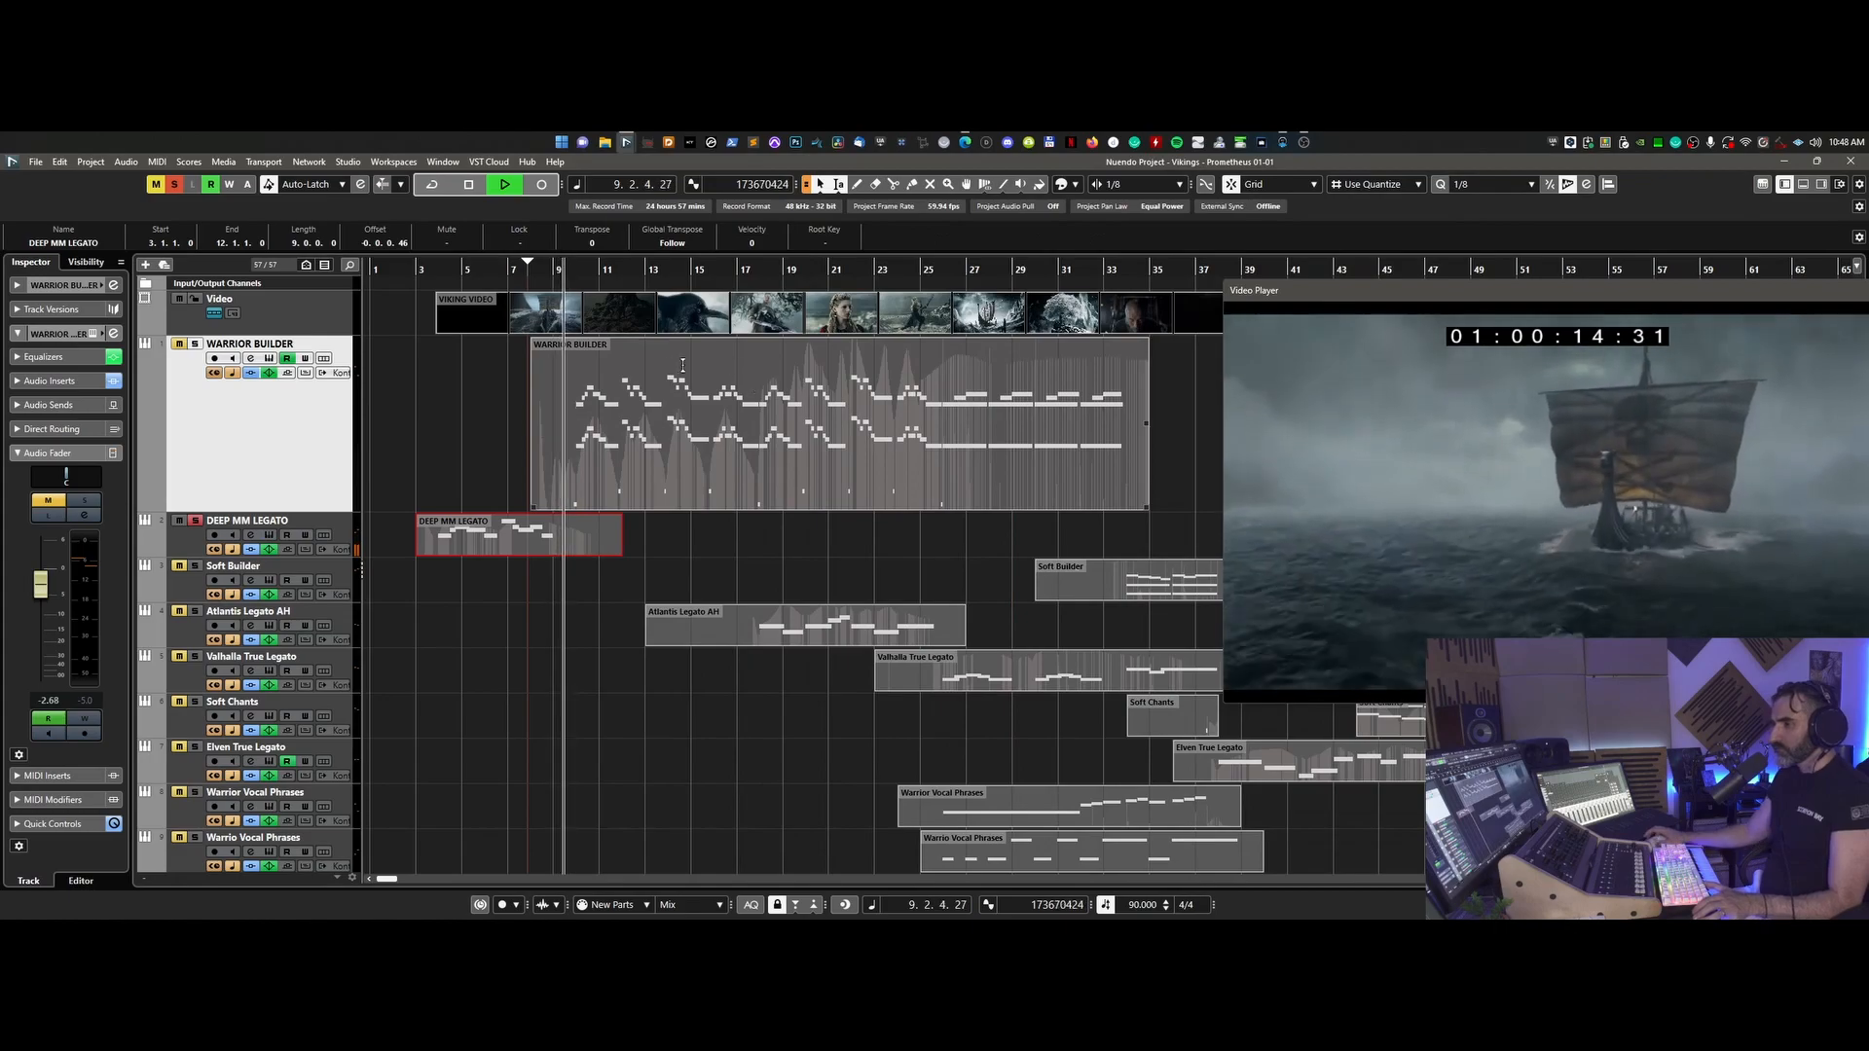
key(space)
click(195, 523)
- Solo the Atlantis Legato AH track, play it from just before bar 18 and view its Kontakt instrument
scroll(475, 553, down, 5)
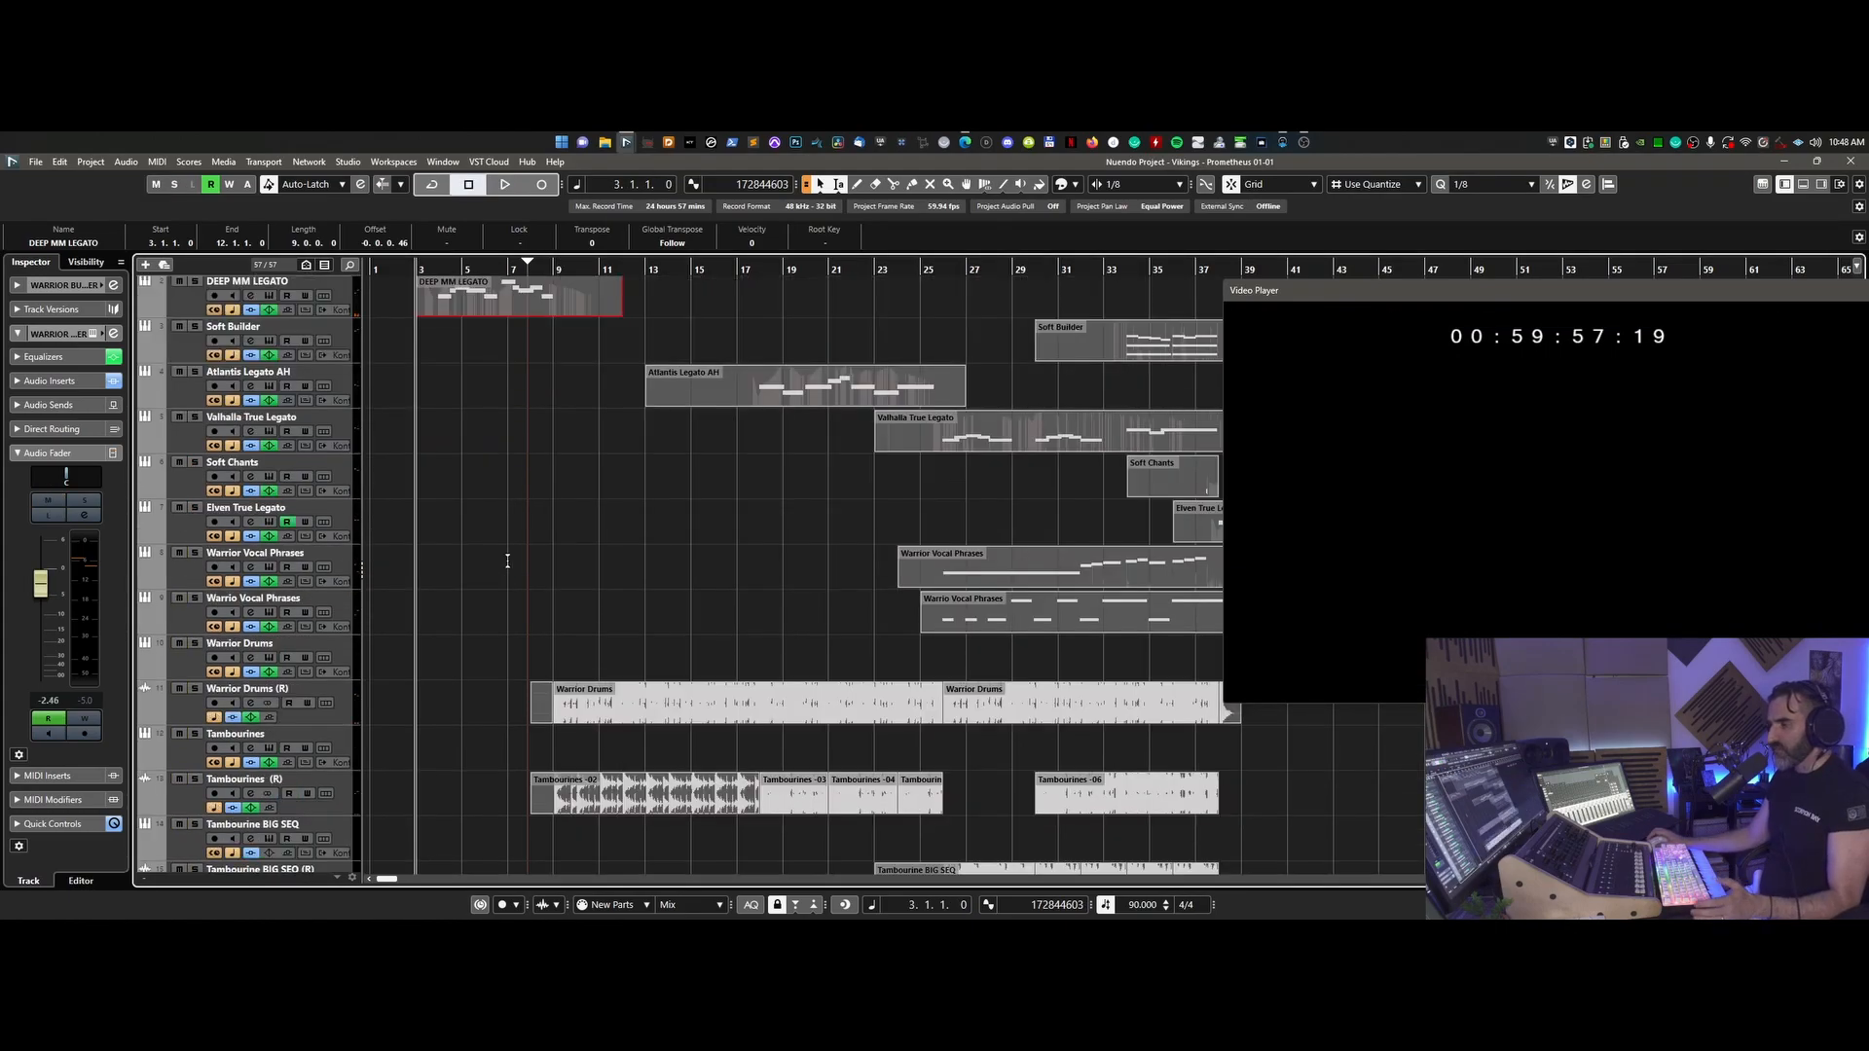
scroll(668, 576, up, 5)
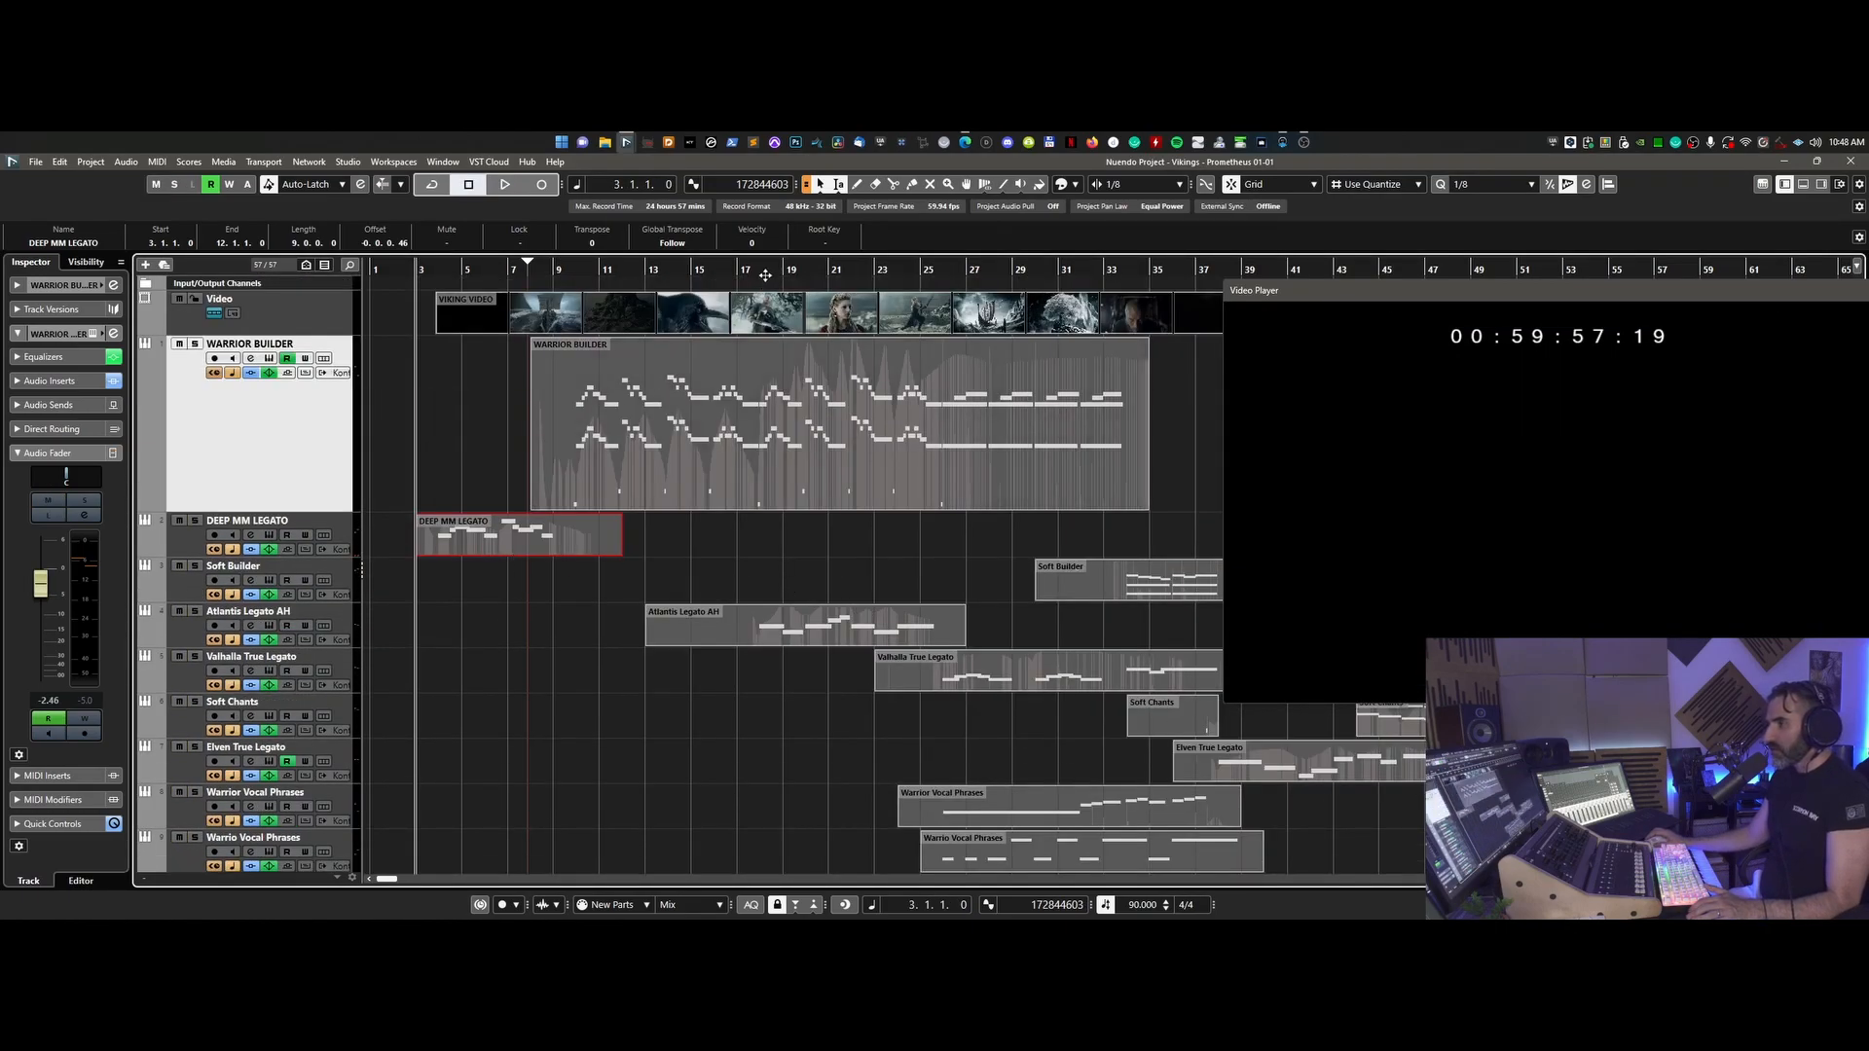
click(766, 283)
key(h)
key(h)
key(h)
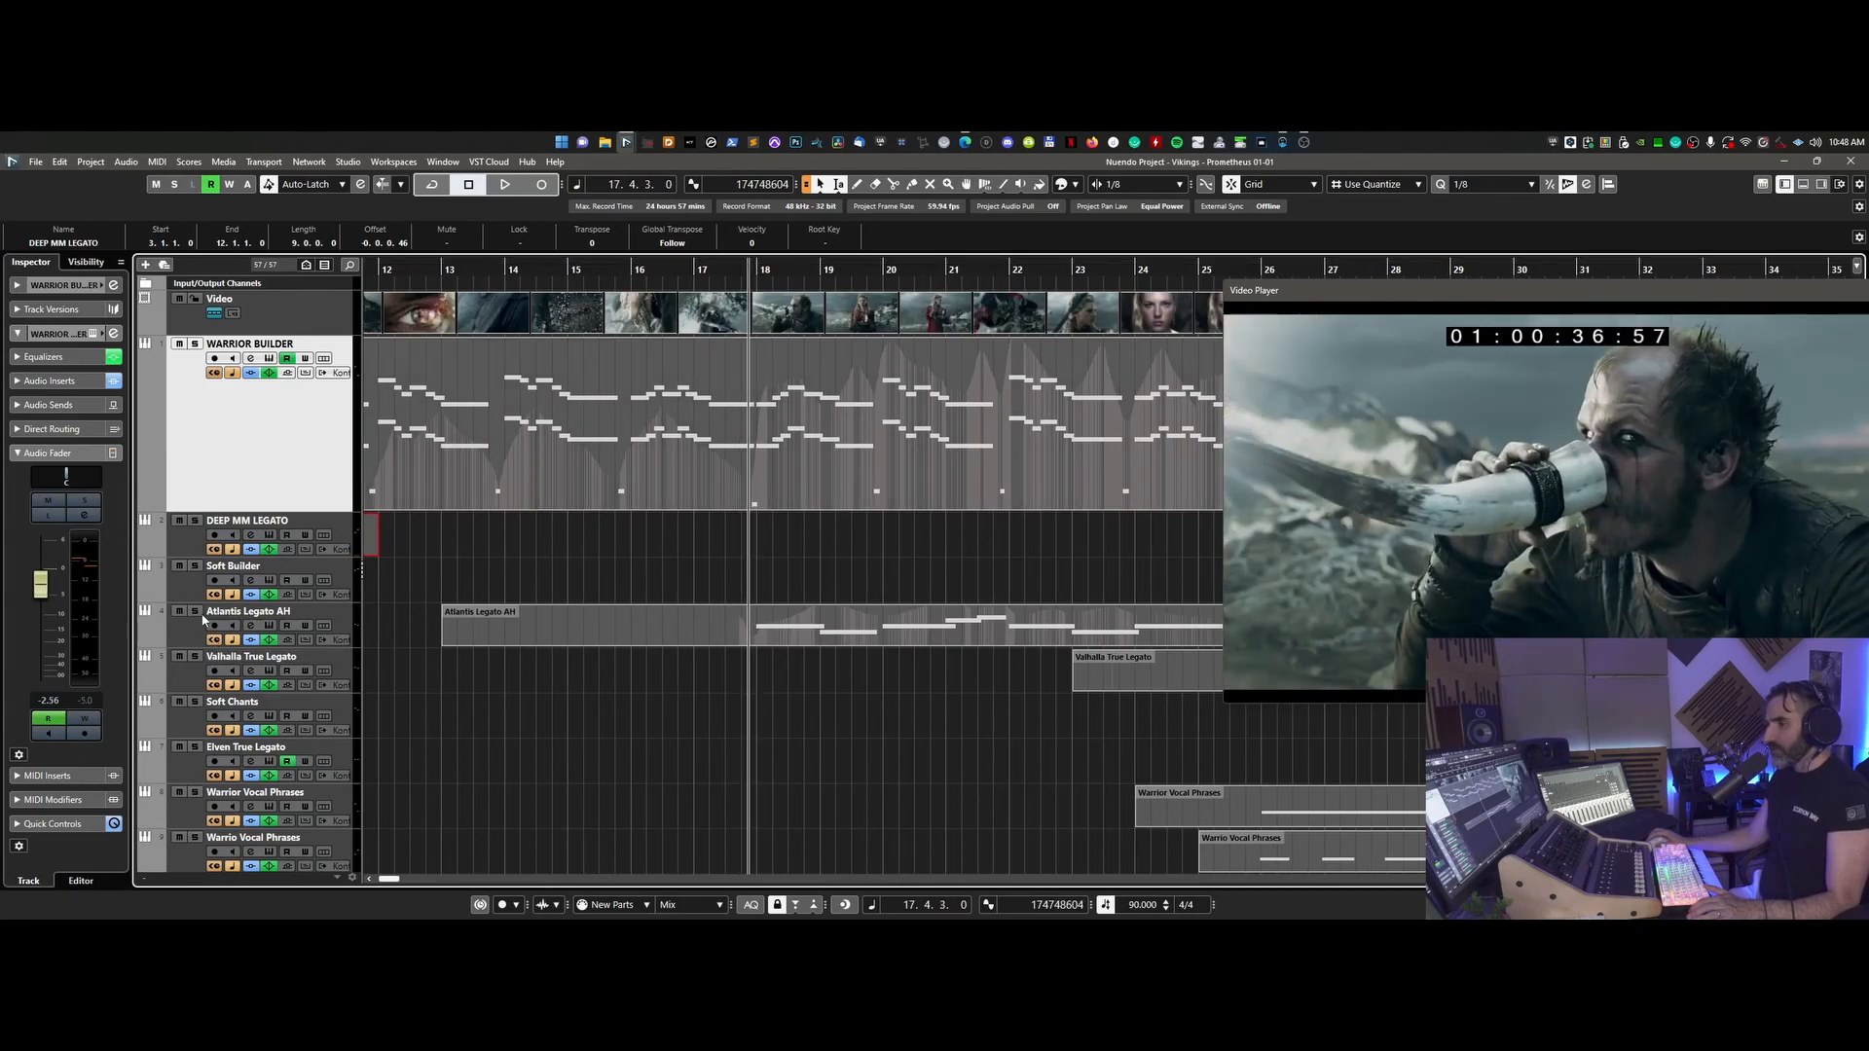
click(272, 623)
key(space)
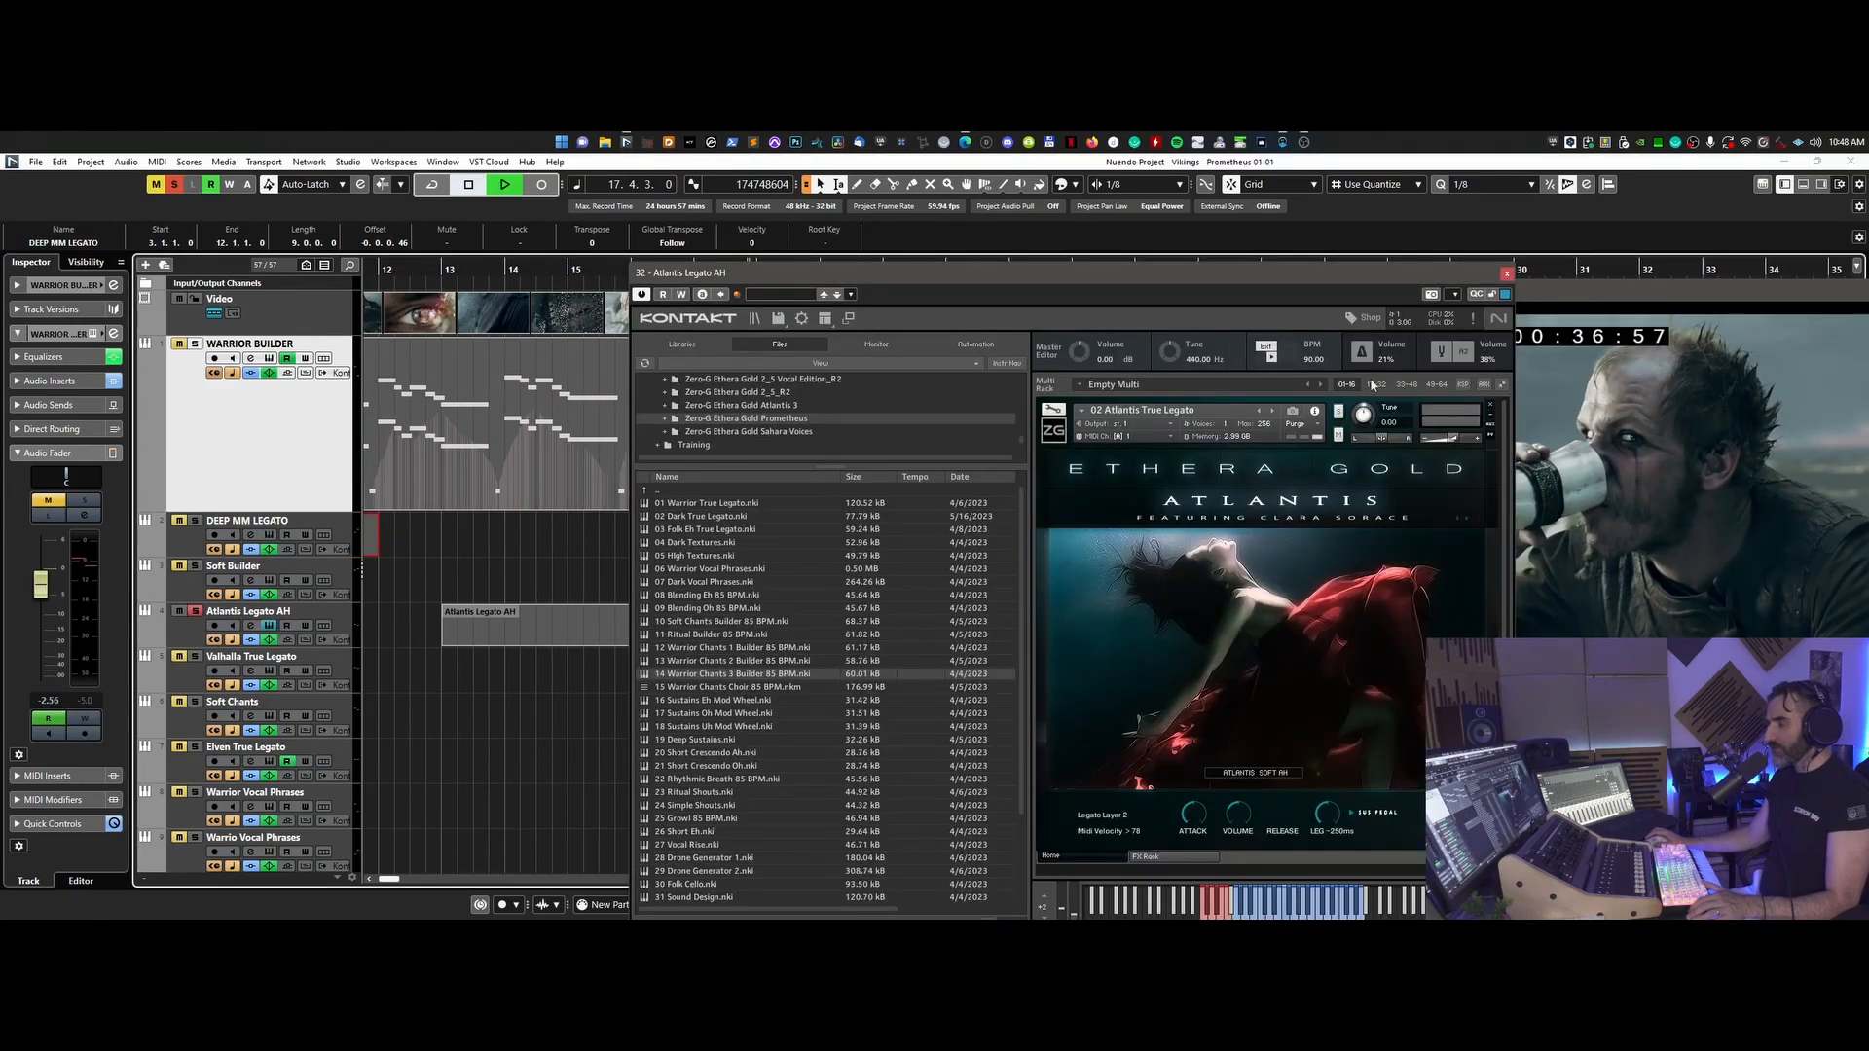
click(1509, 275)
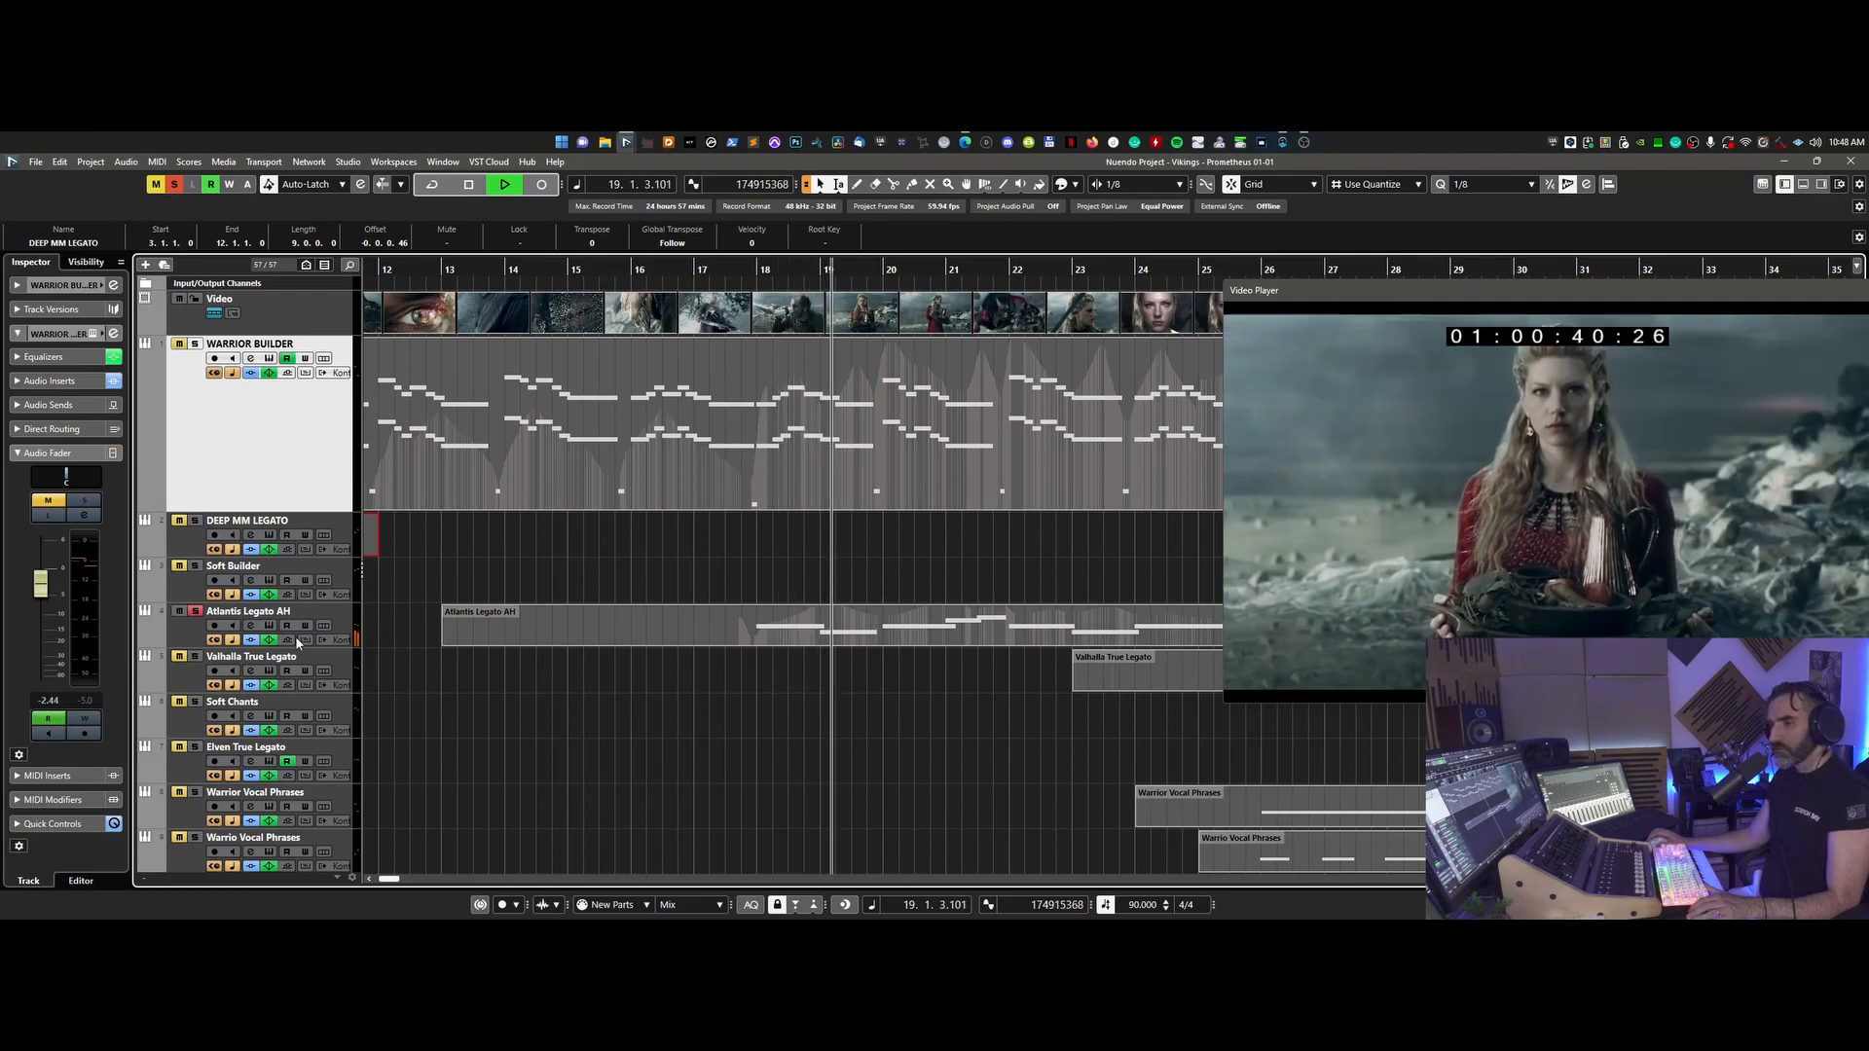
key(space)
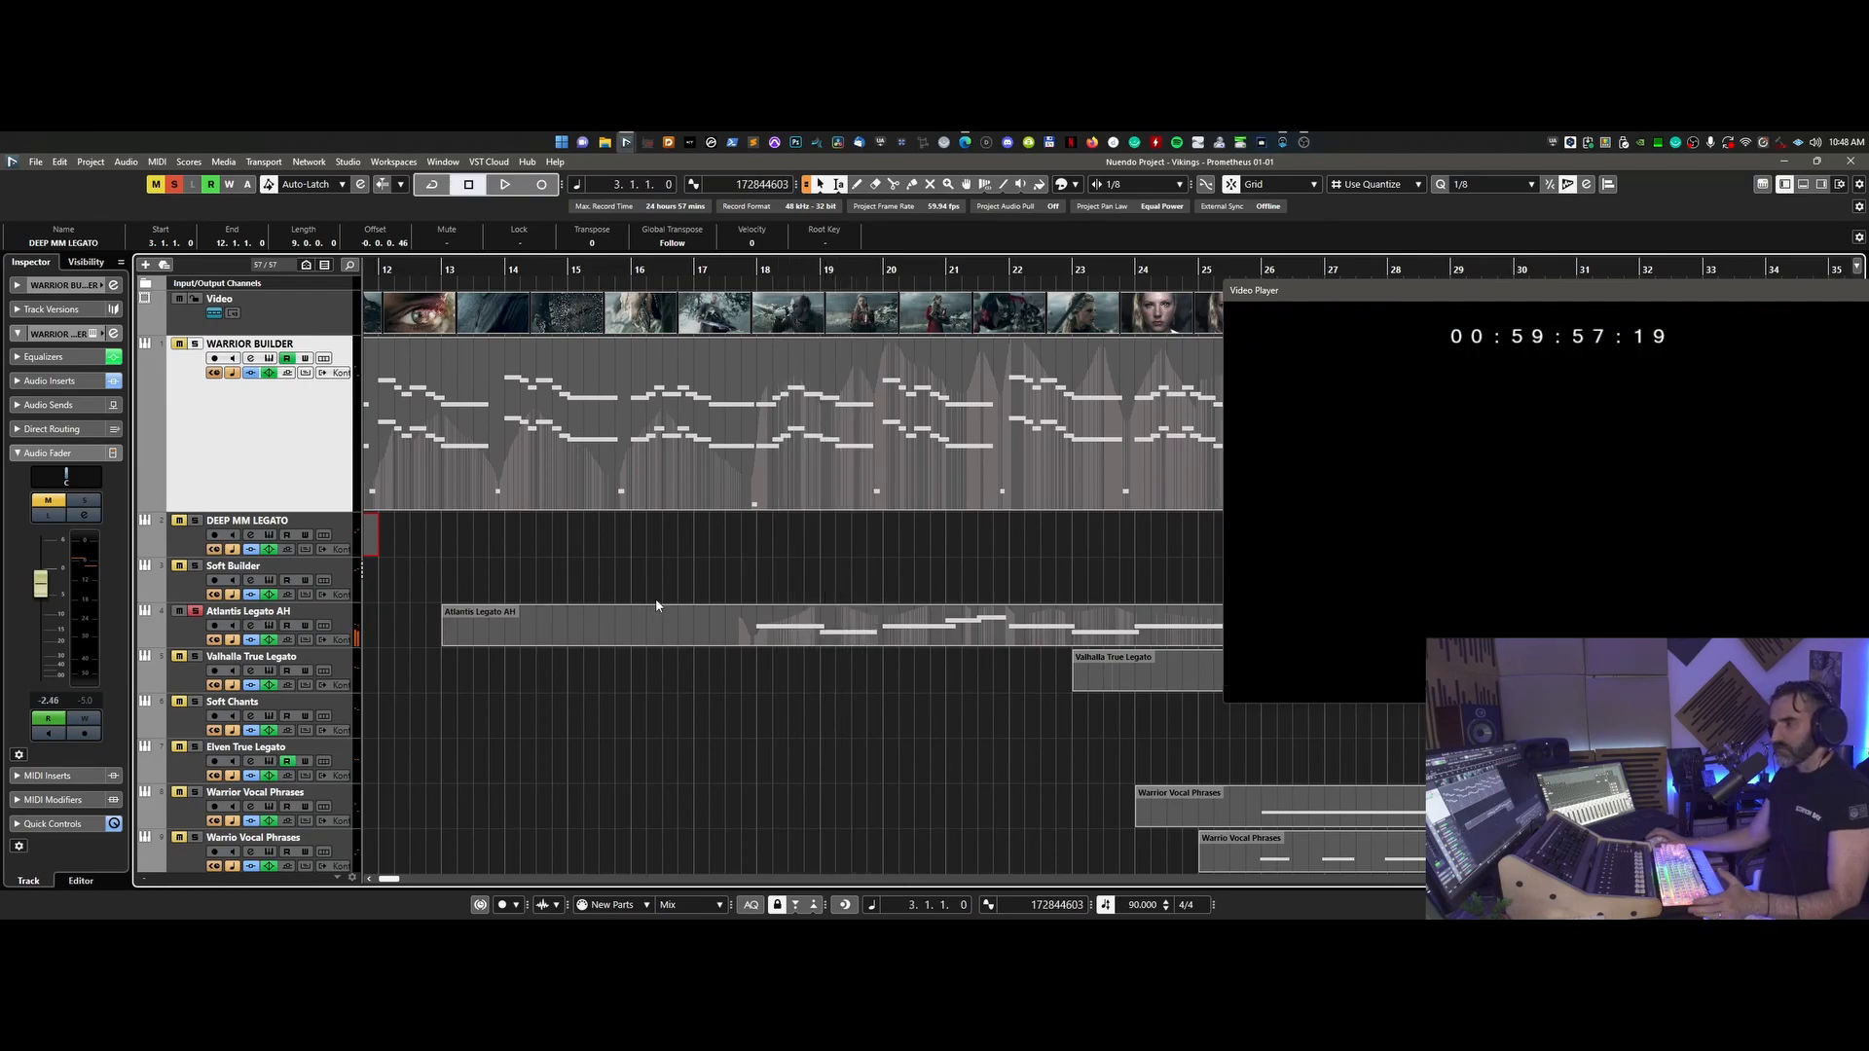
- Add Valhalla True Legato to the solo, play from bar 25 and view its Kontakt instrument
scroll(643, 634, down, 2)
scroll(567, 679, right, 3)
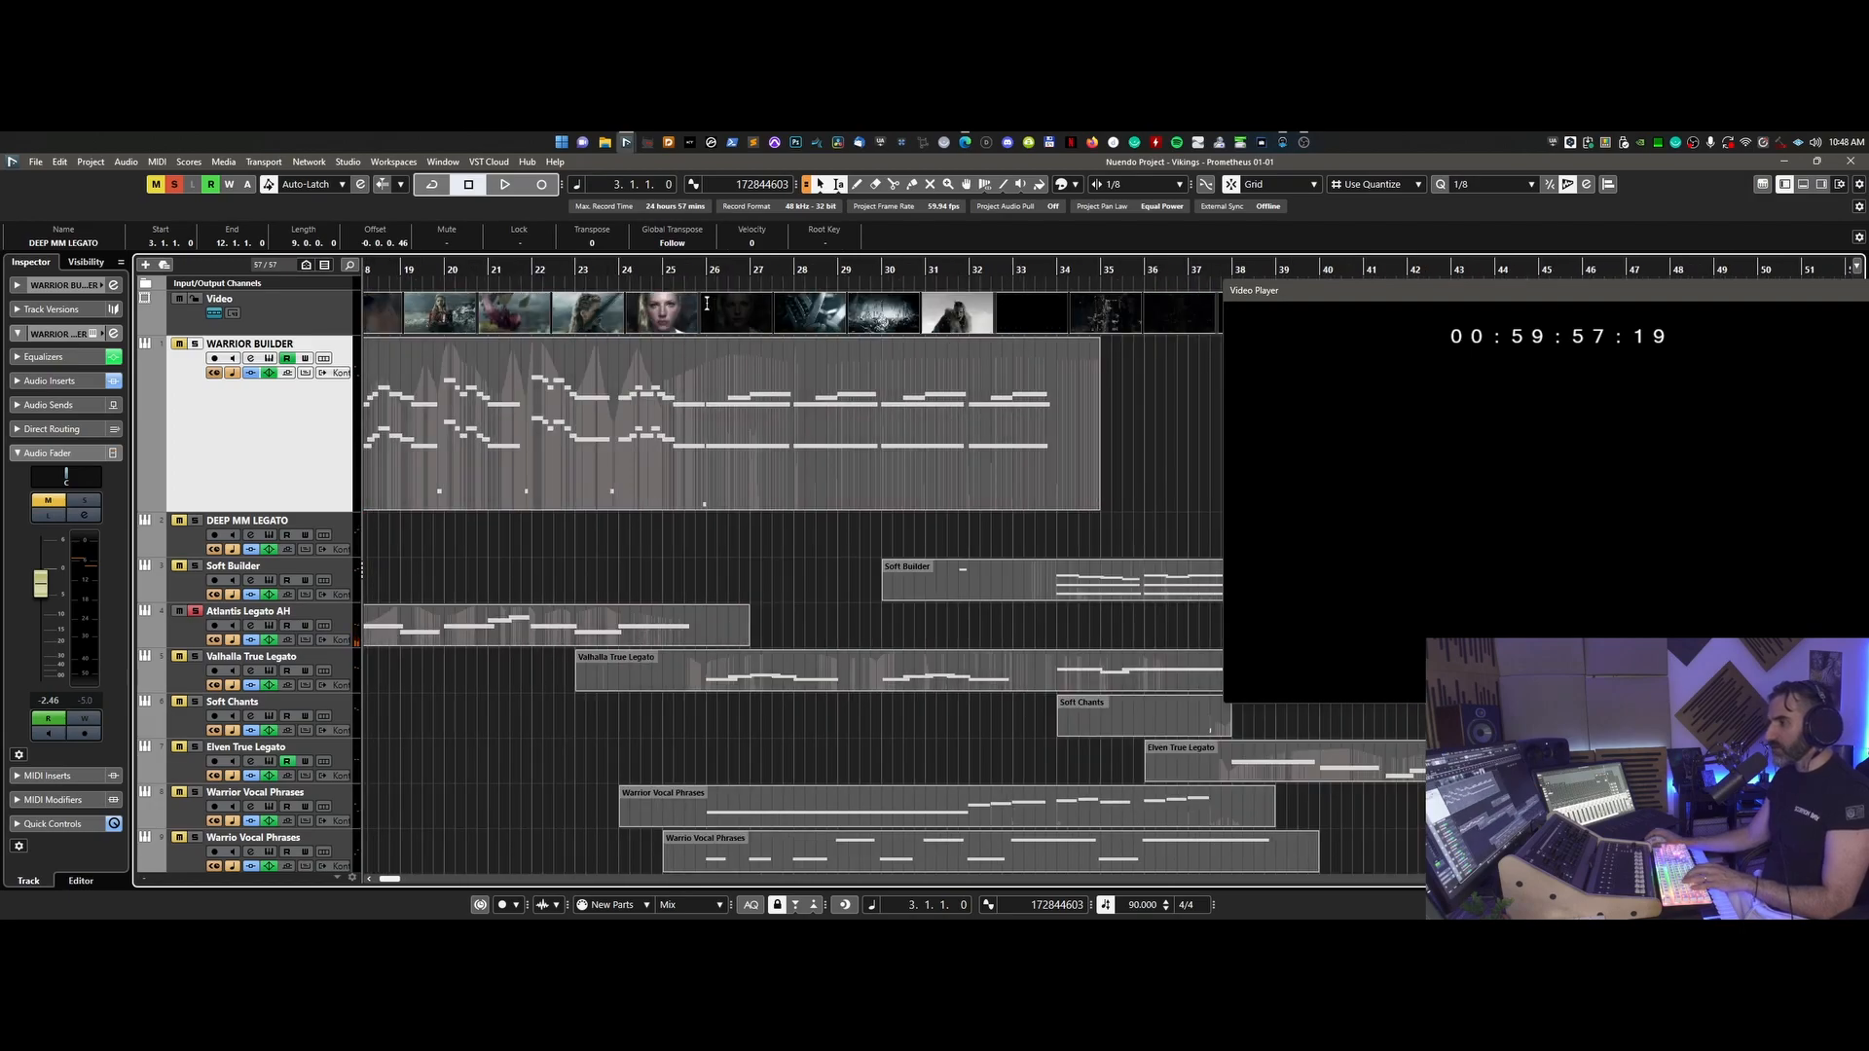
click(693, 270)
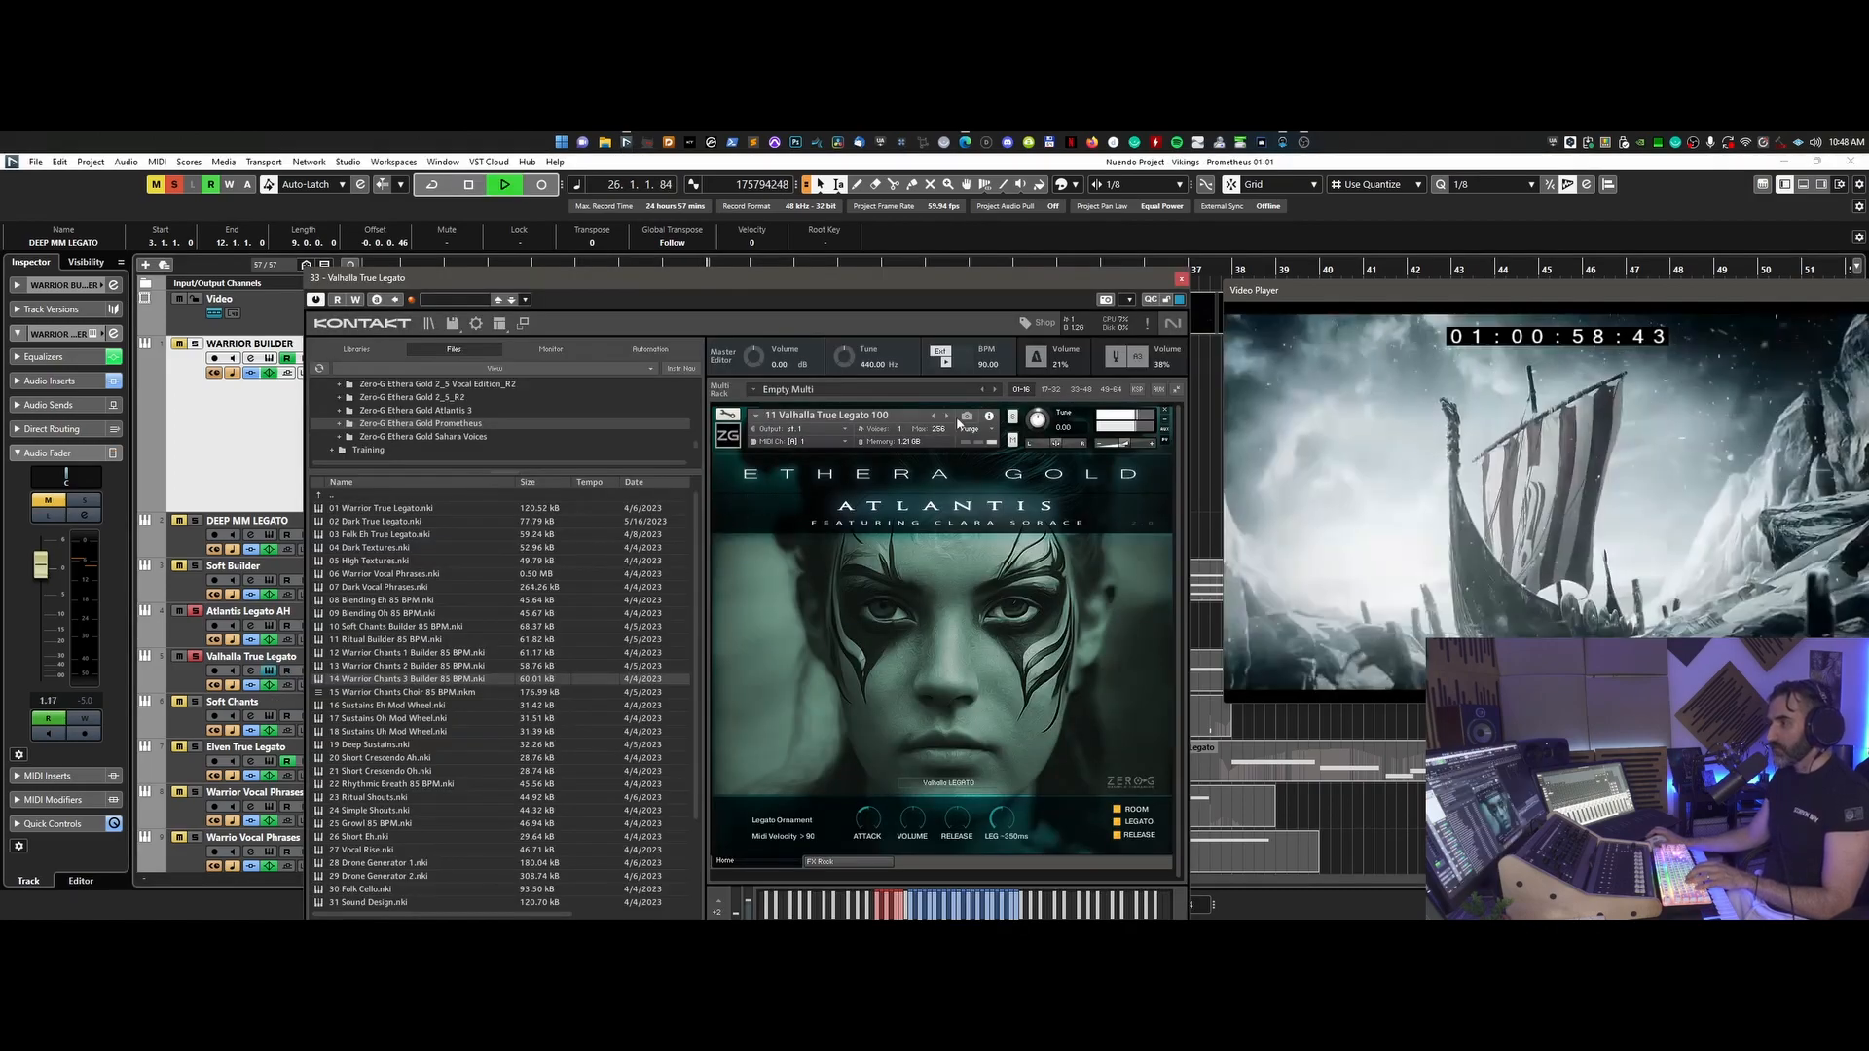
click(1180, 278)
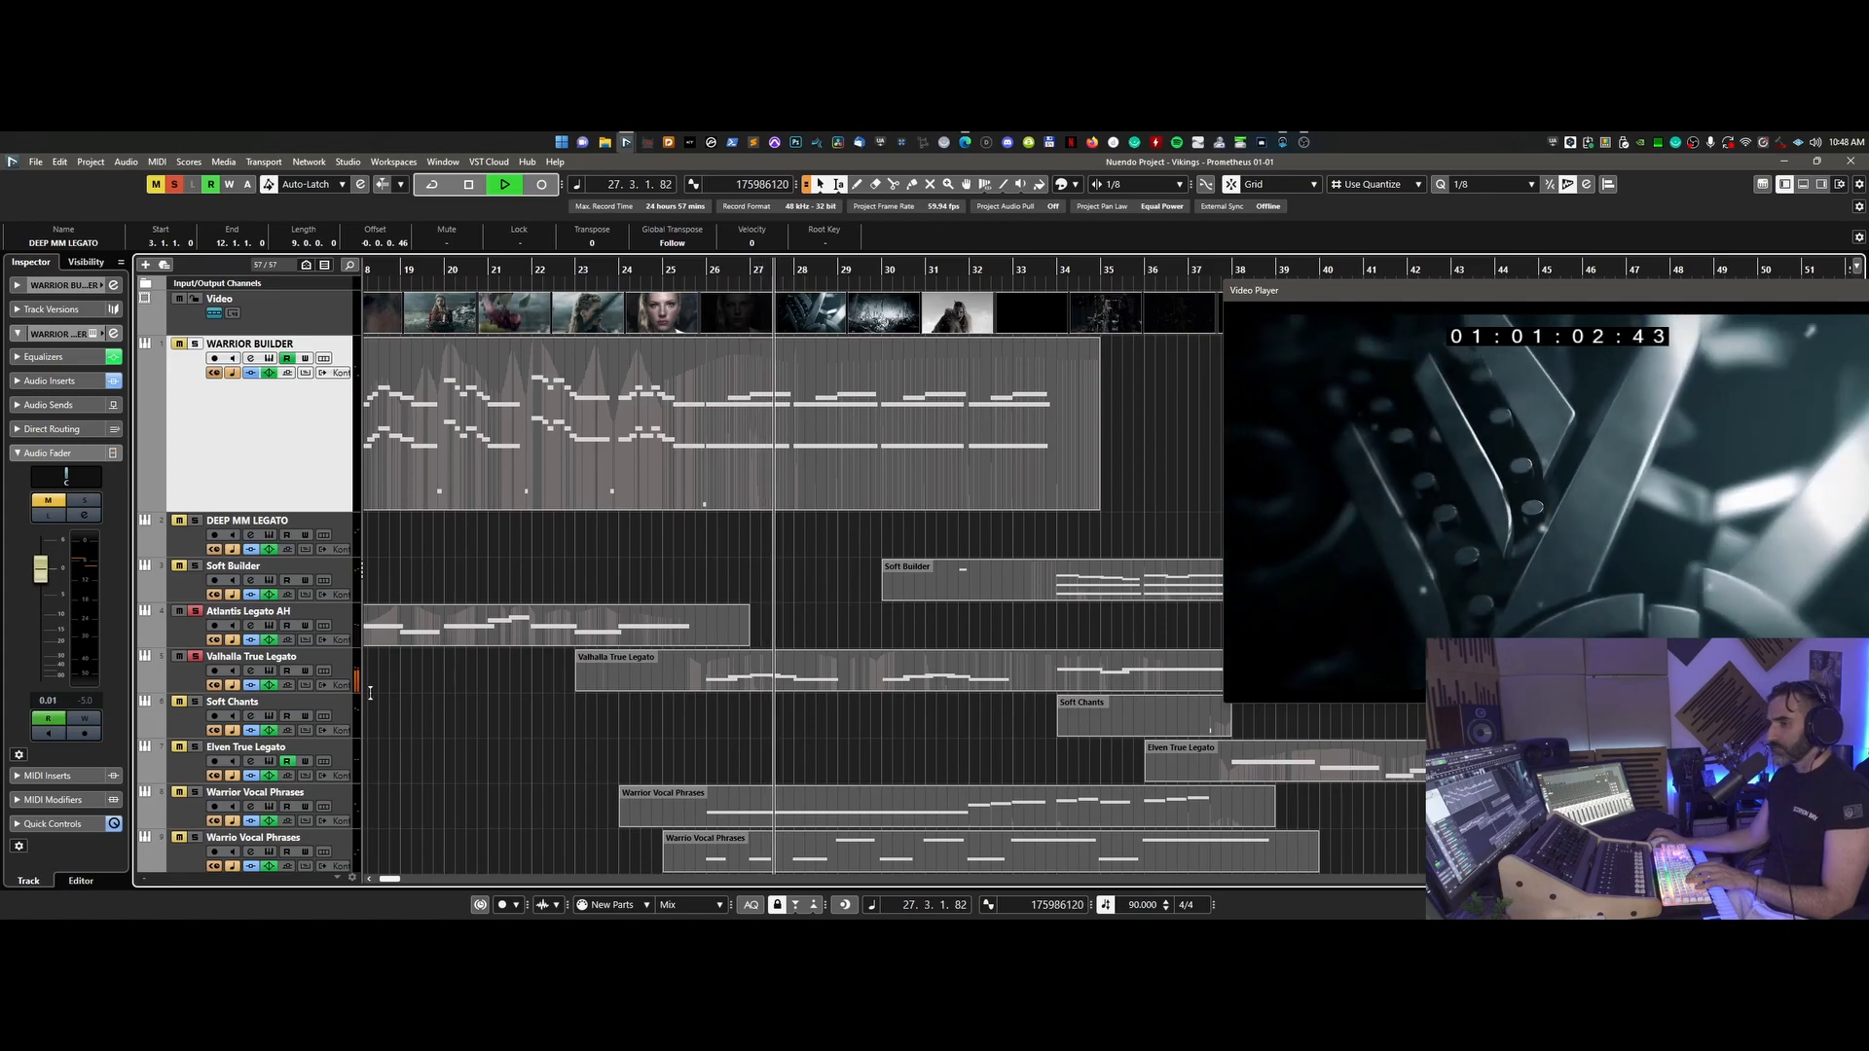
- Examine the Valhalla True Legato part's notes and modulation curve in the Key Editor during playback
double_click(778, 680)
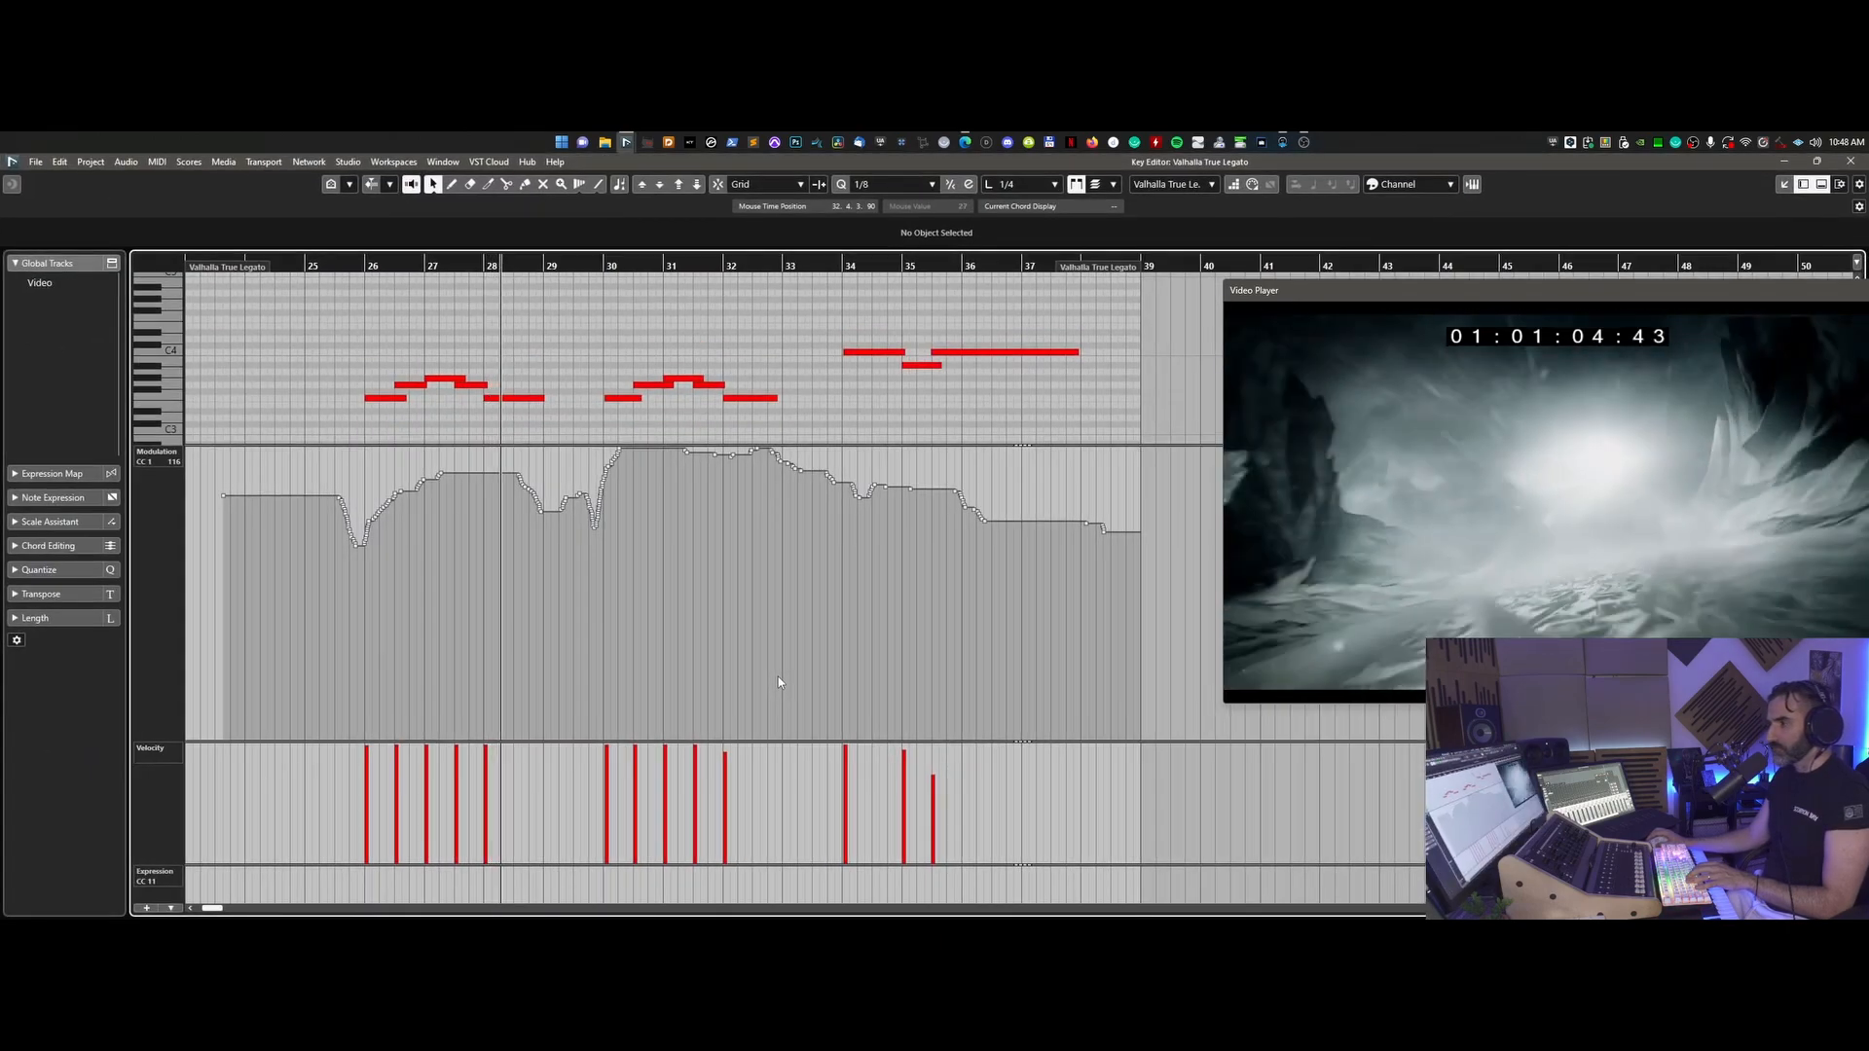
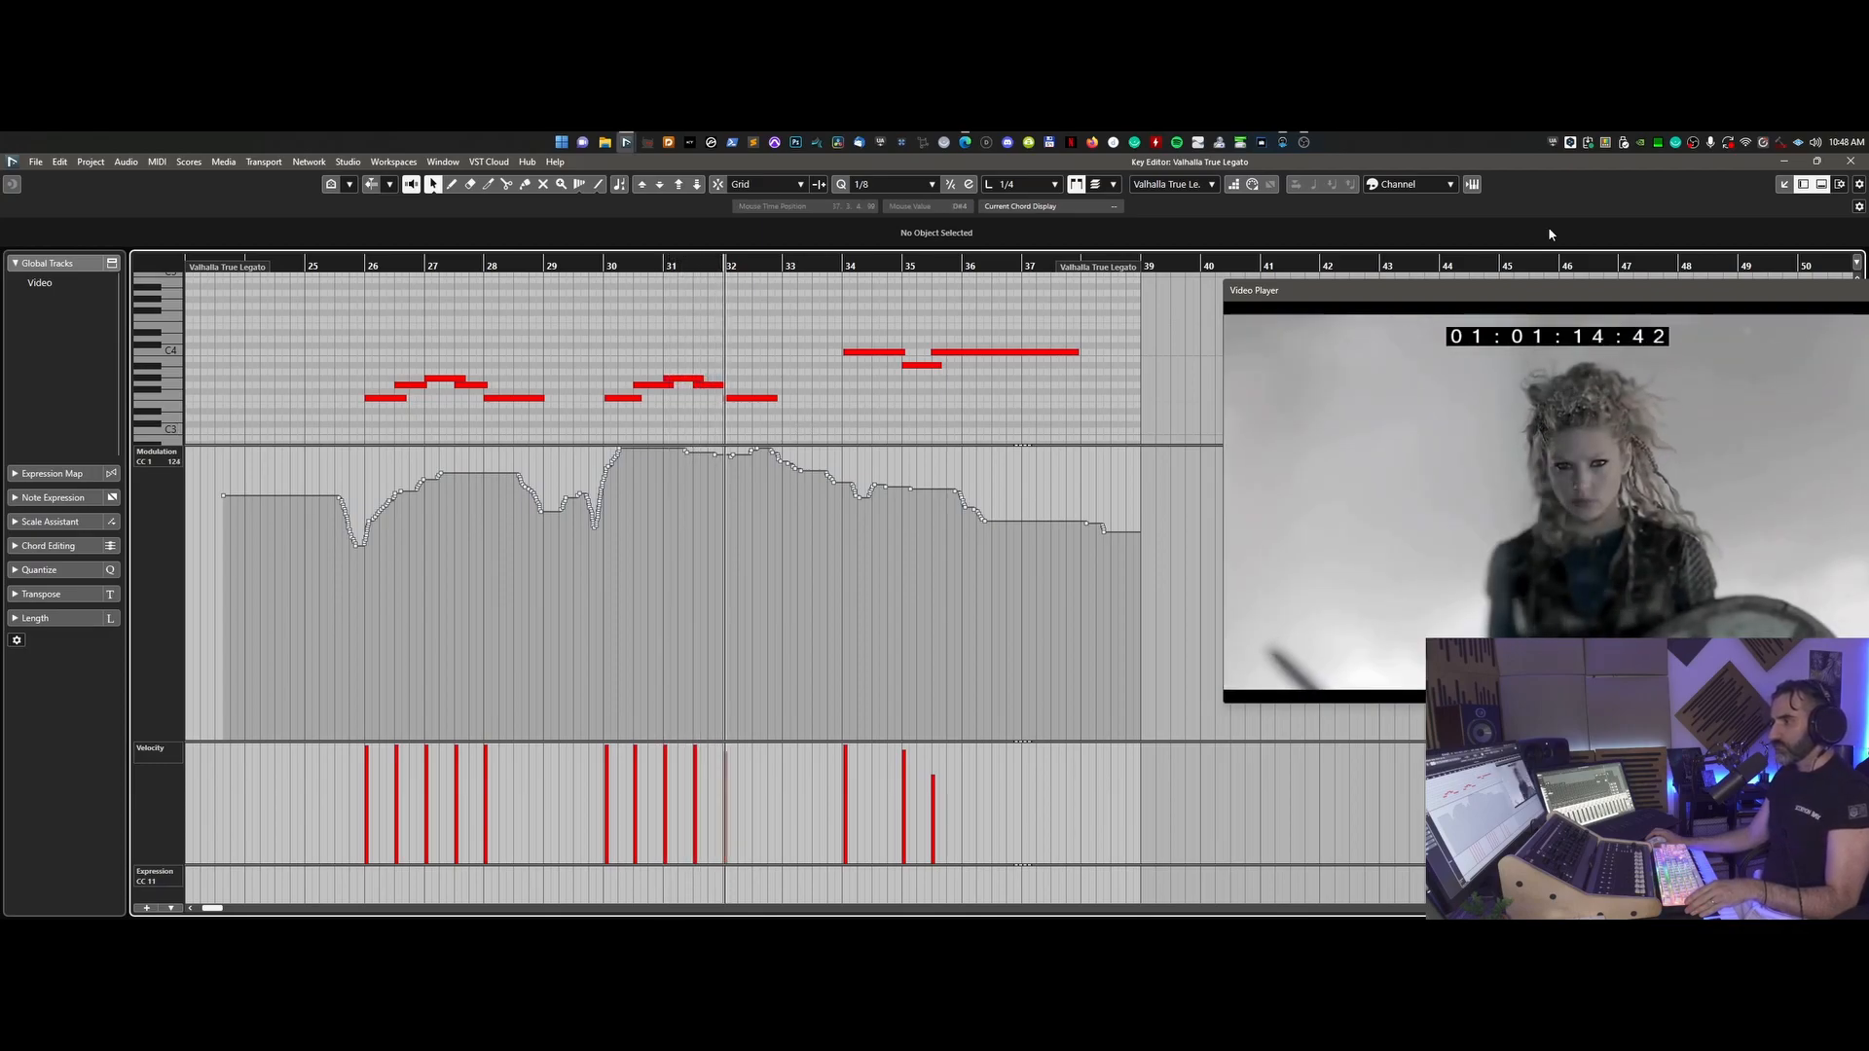
key(Escape)
key(space)
- Also solo WARRIOR BUILDER, Soft Chants, Elven True Legato and both warrior vocal phrase tracks, and start playback from bar 25
key(h)
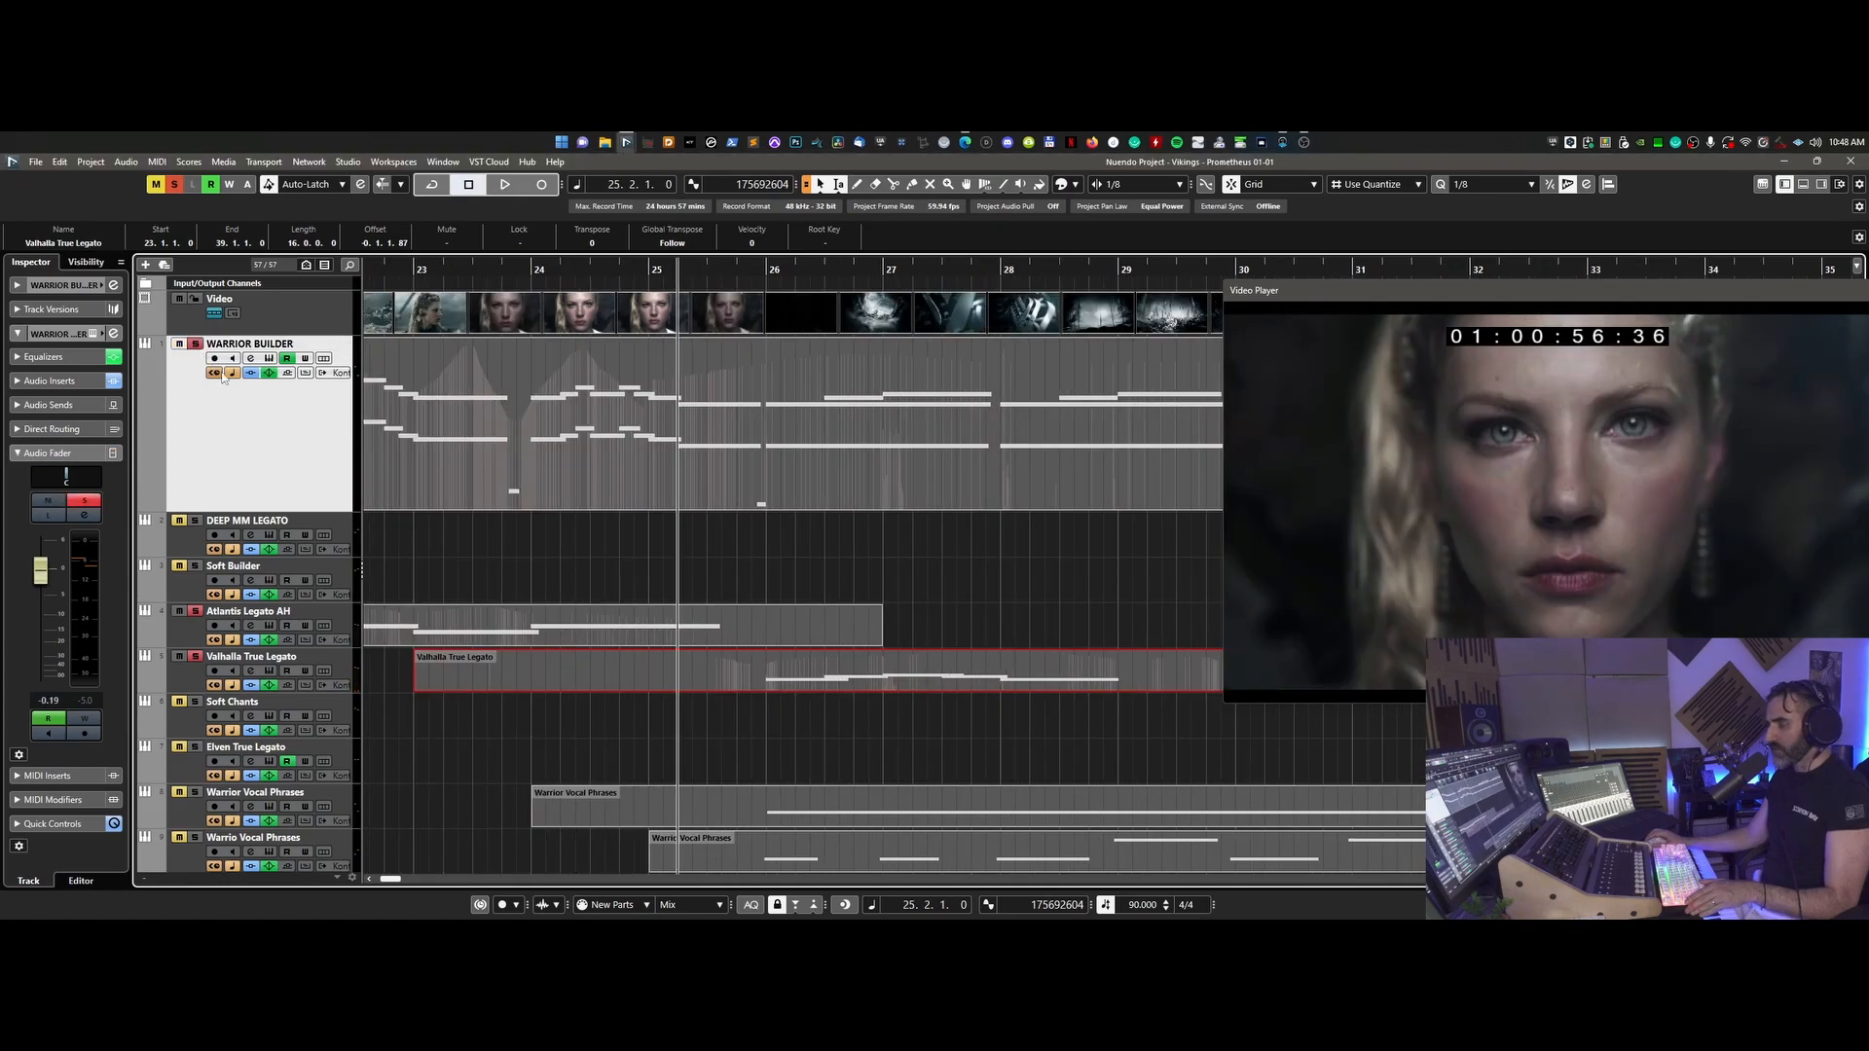
scroll(511, 546, down, 3)
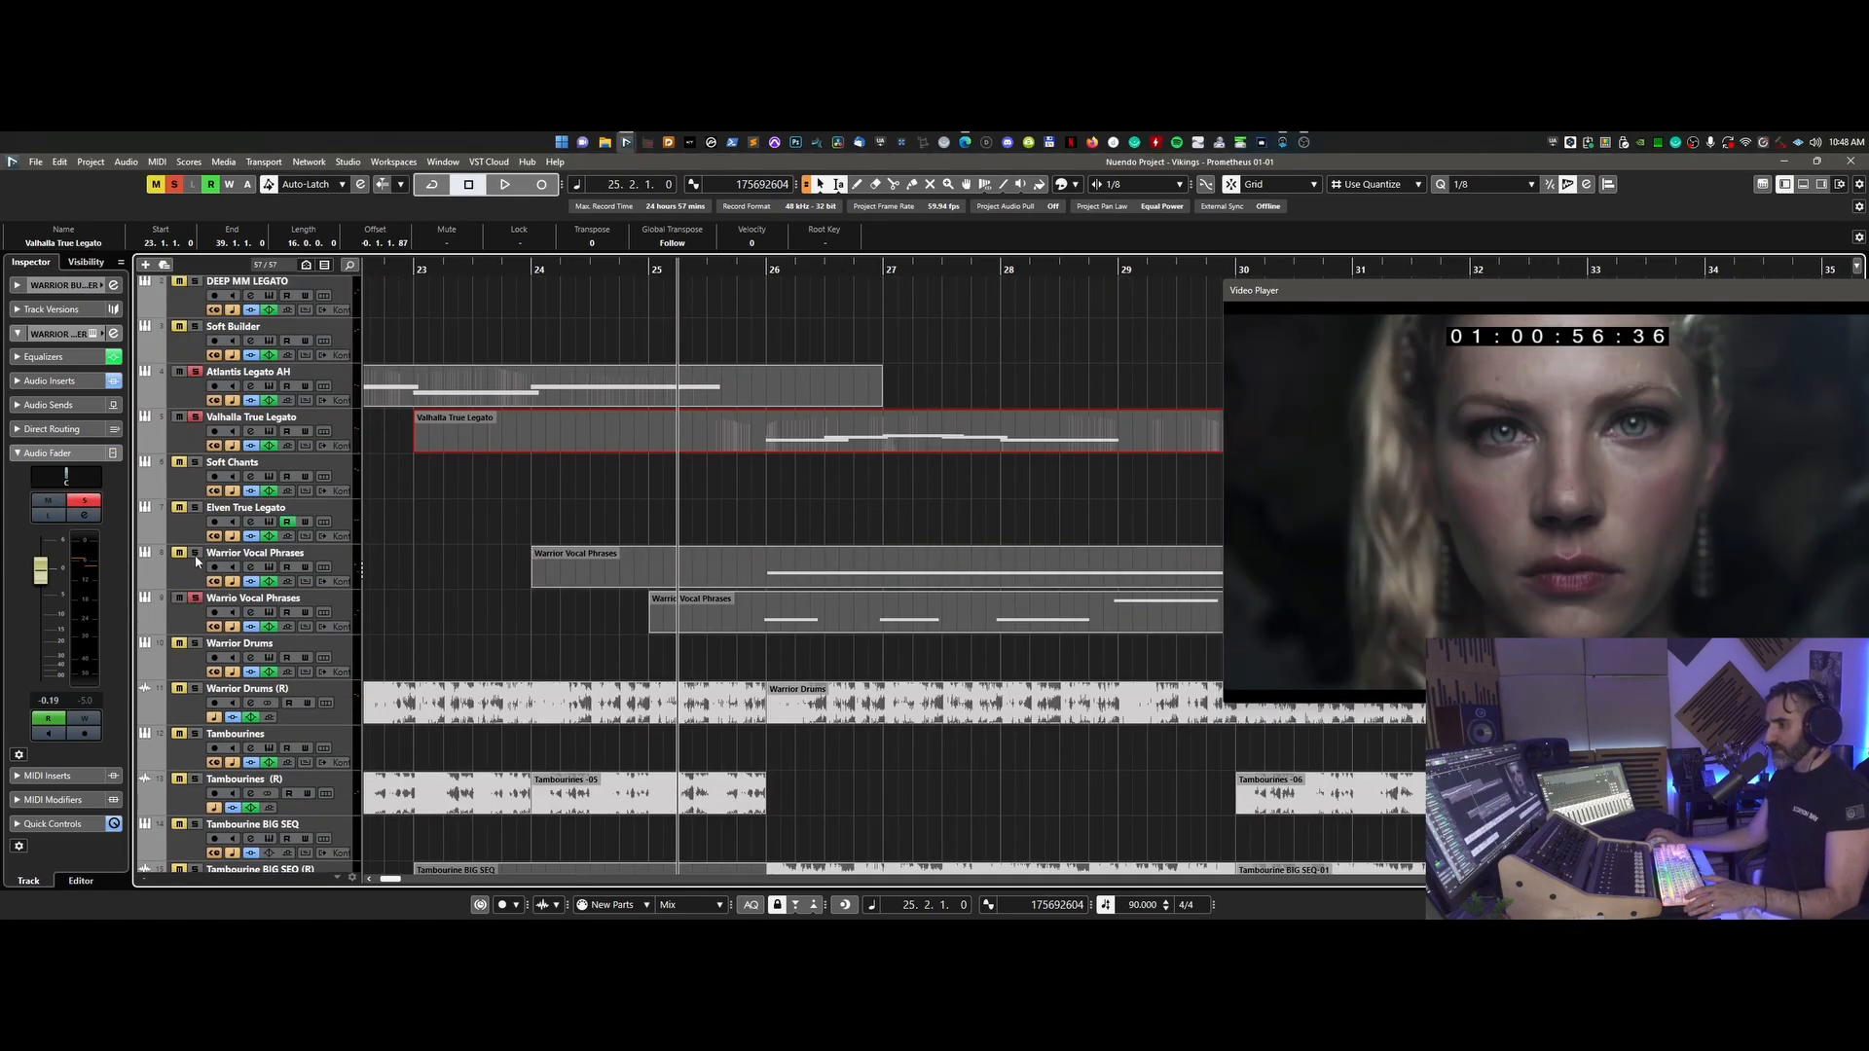
click(207, 521)
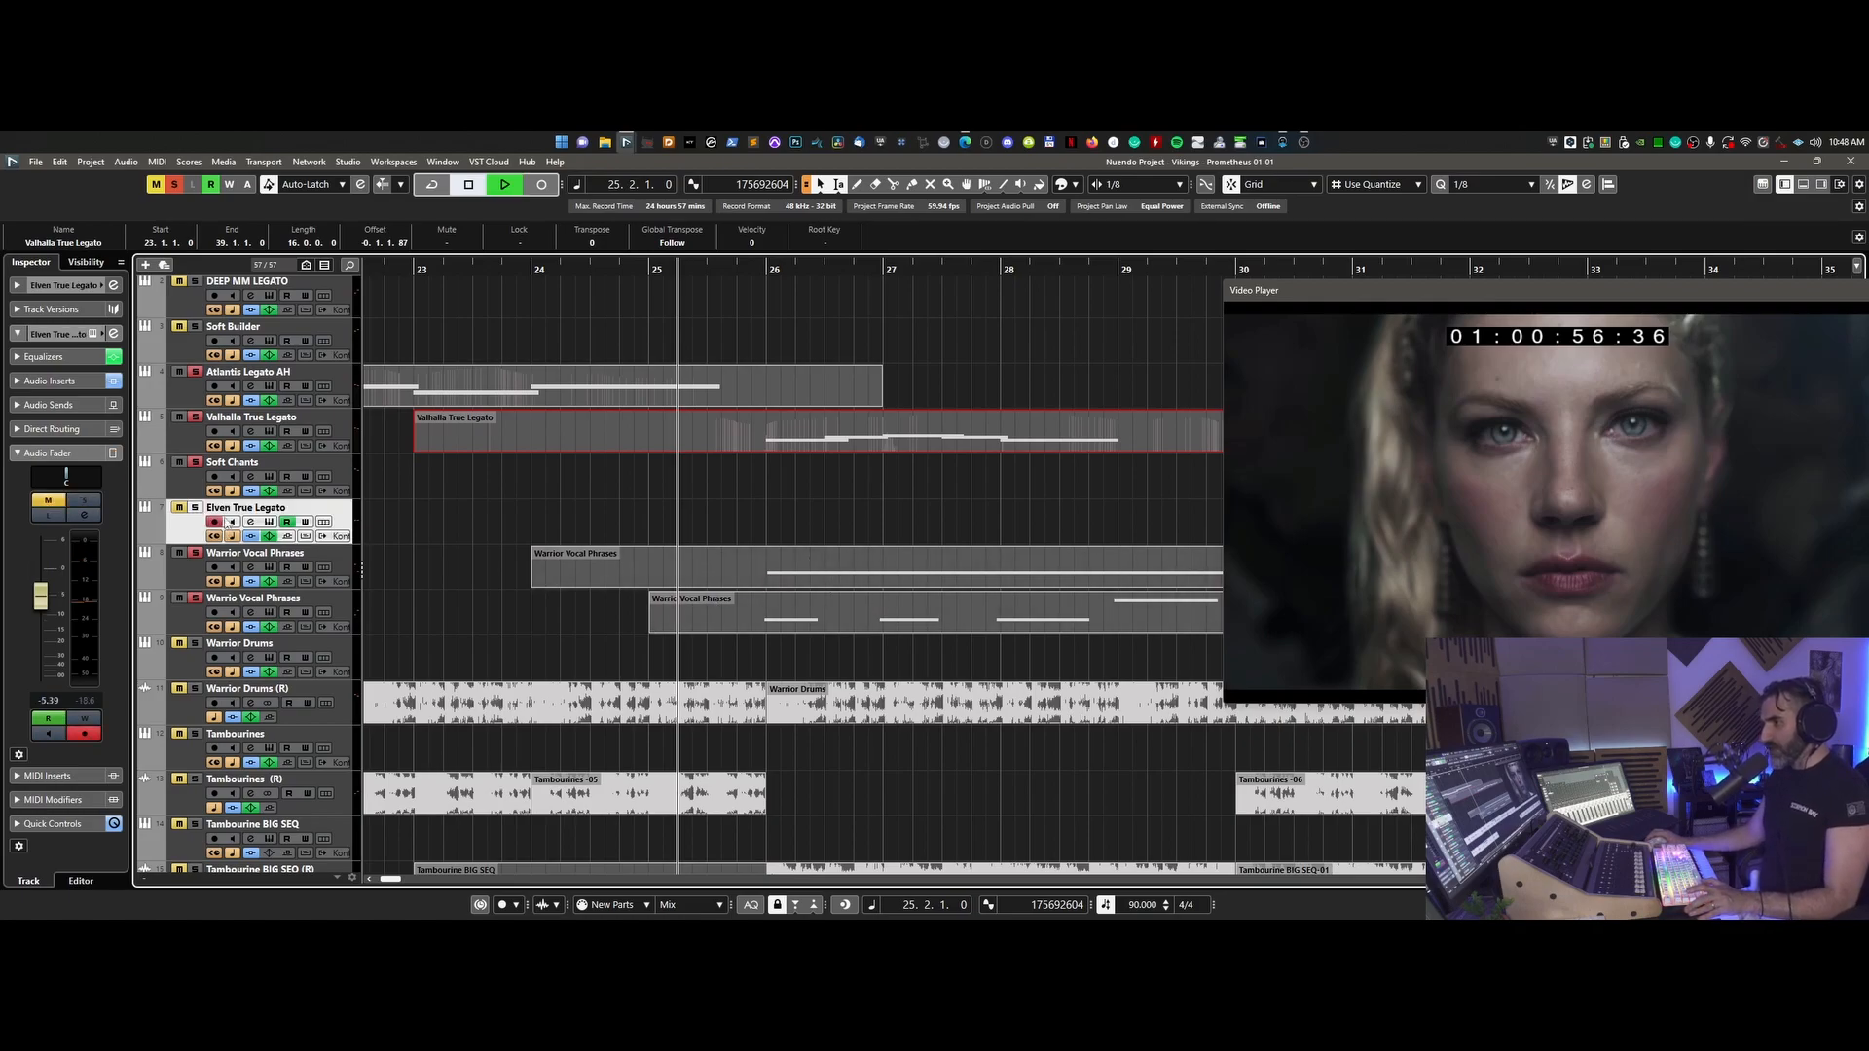
key(s)
key(space)
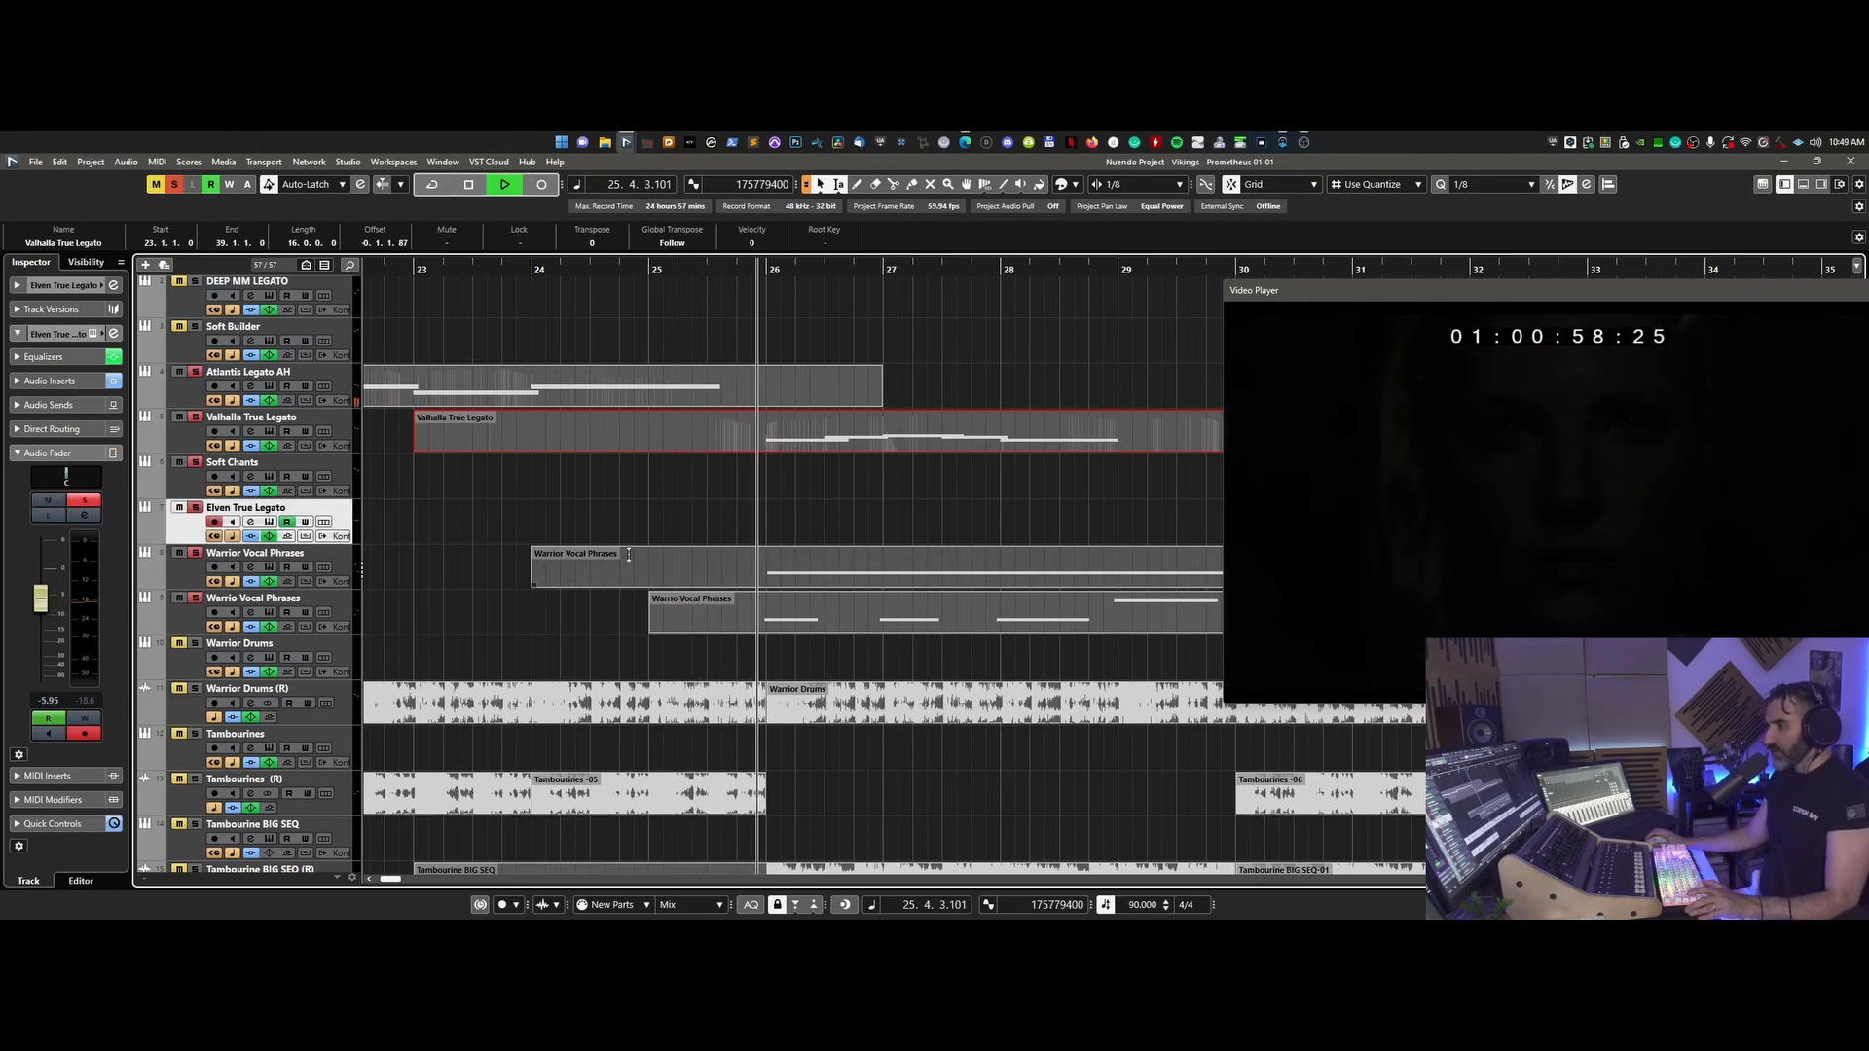
- Listen to the combined soloed vocals up to bar 31 while following their parts across the arrangement
scroll(629, 554, up, 3)
scroll(629, 557, down, 1)
scroll(629, 561, down, 2)
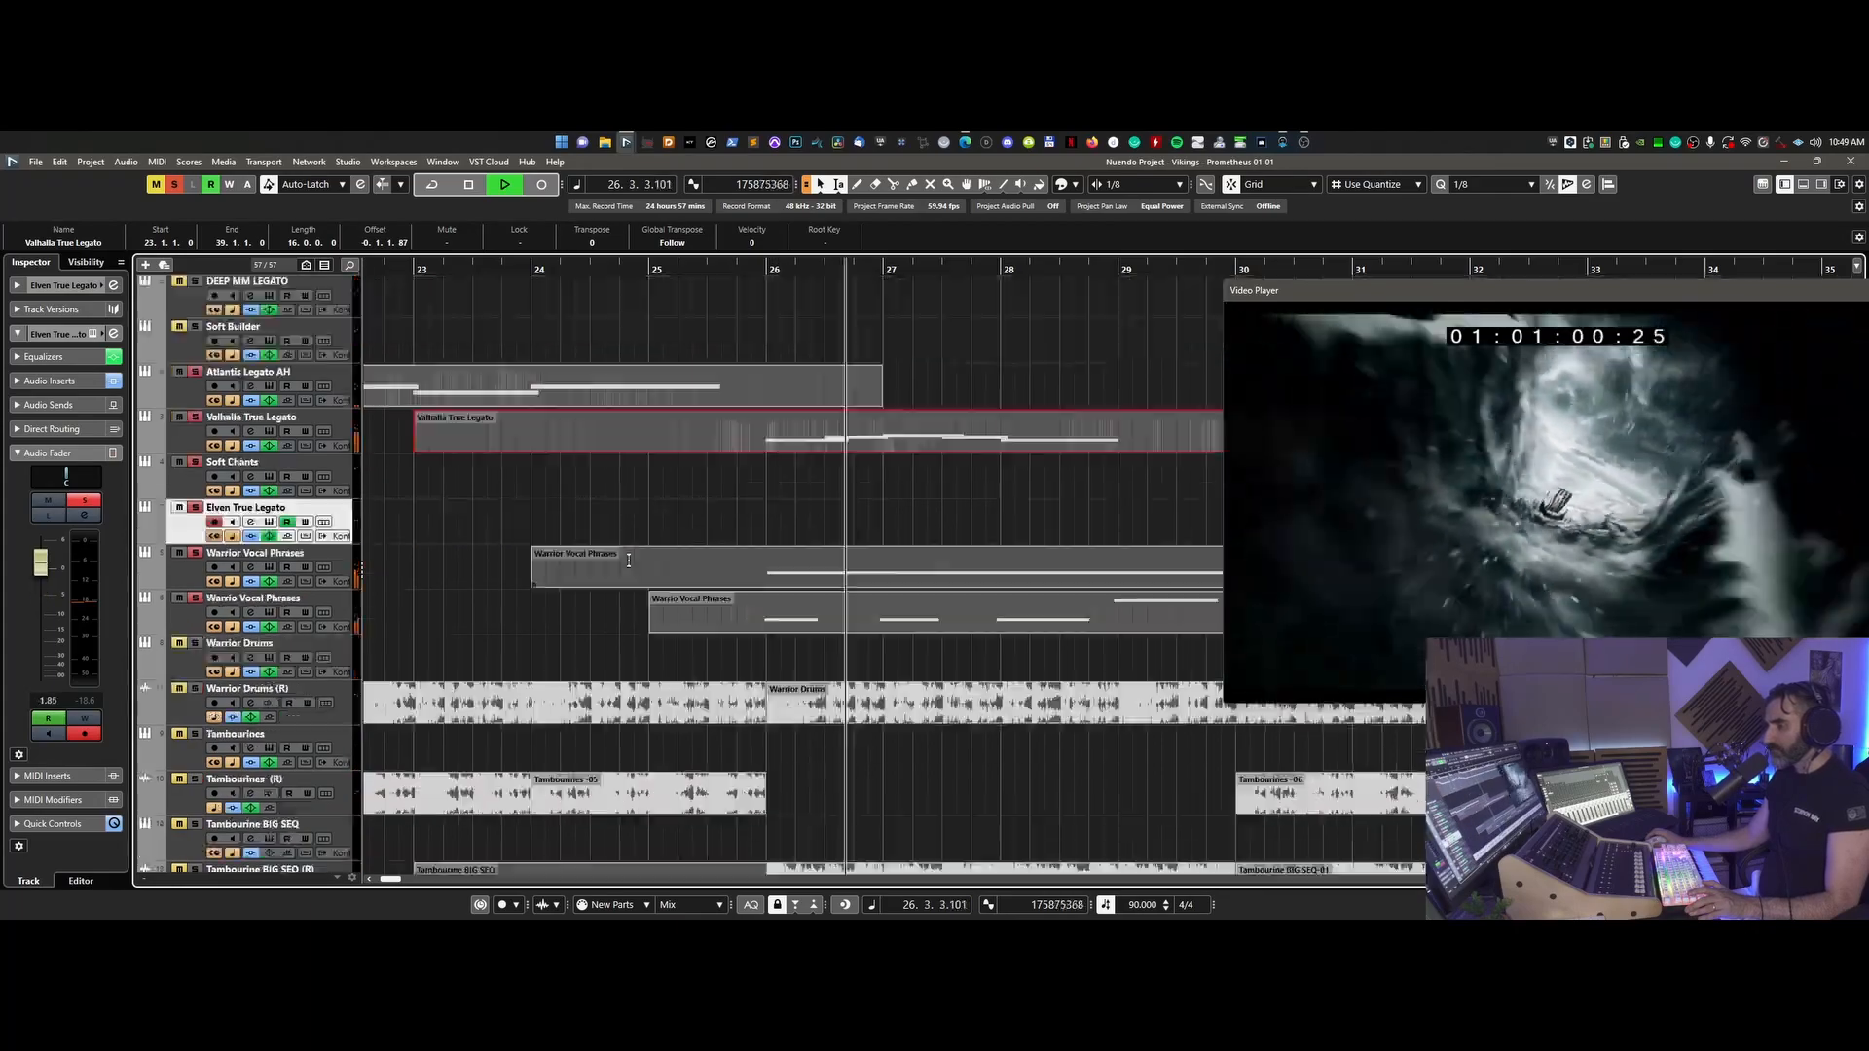
key(g)
key(g)
key(g)
key(g)
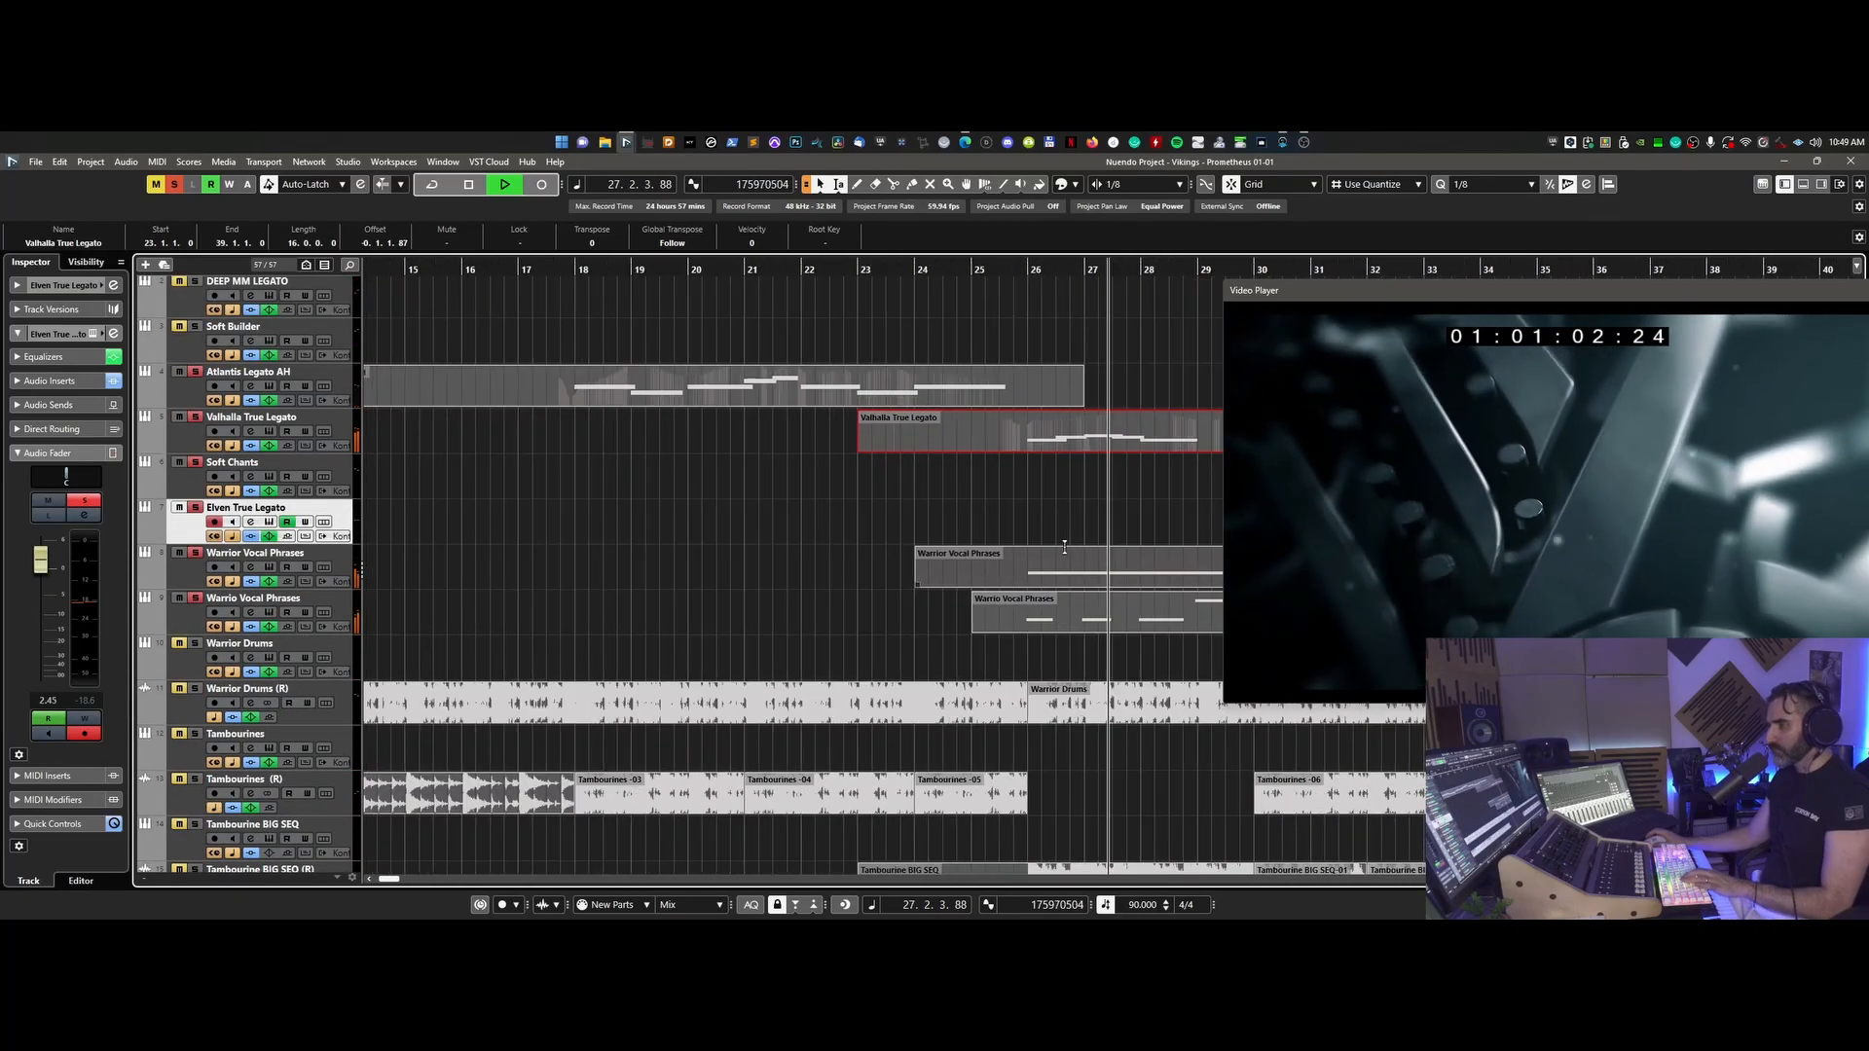
scroll(976, 574, right, 3)
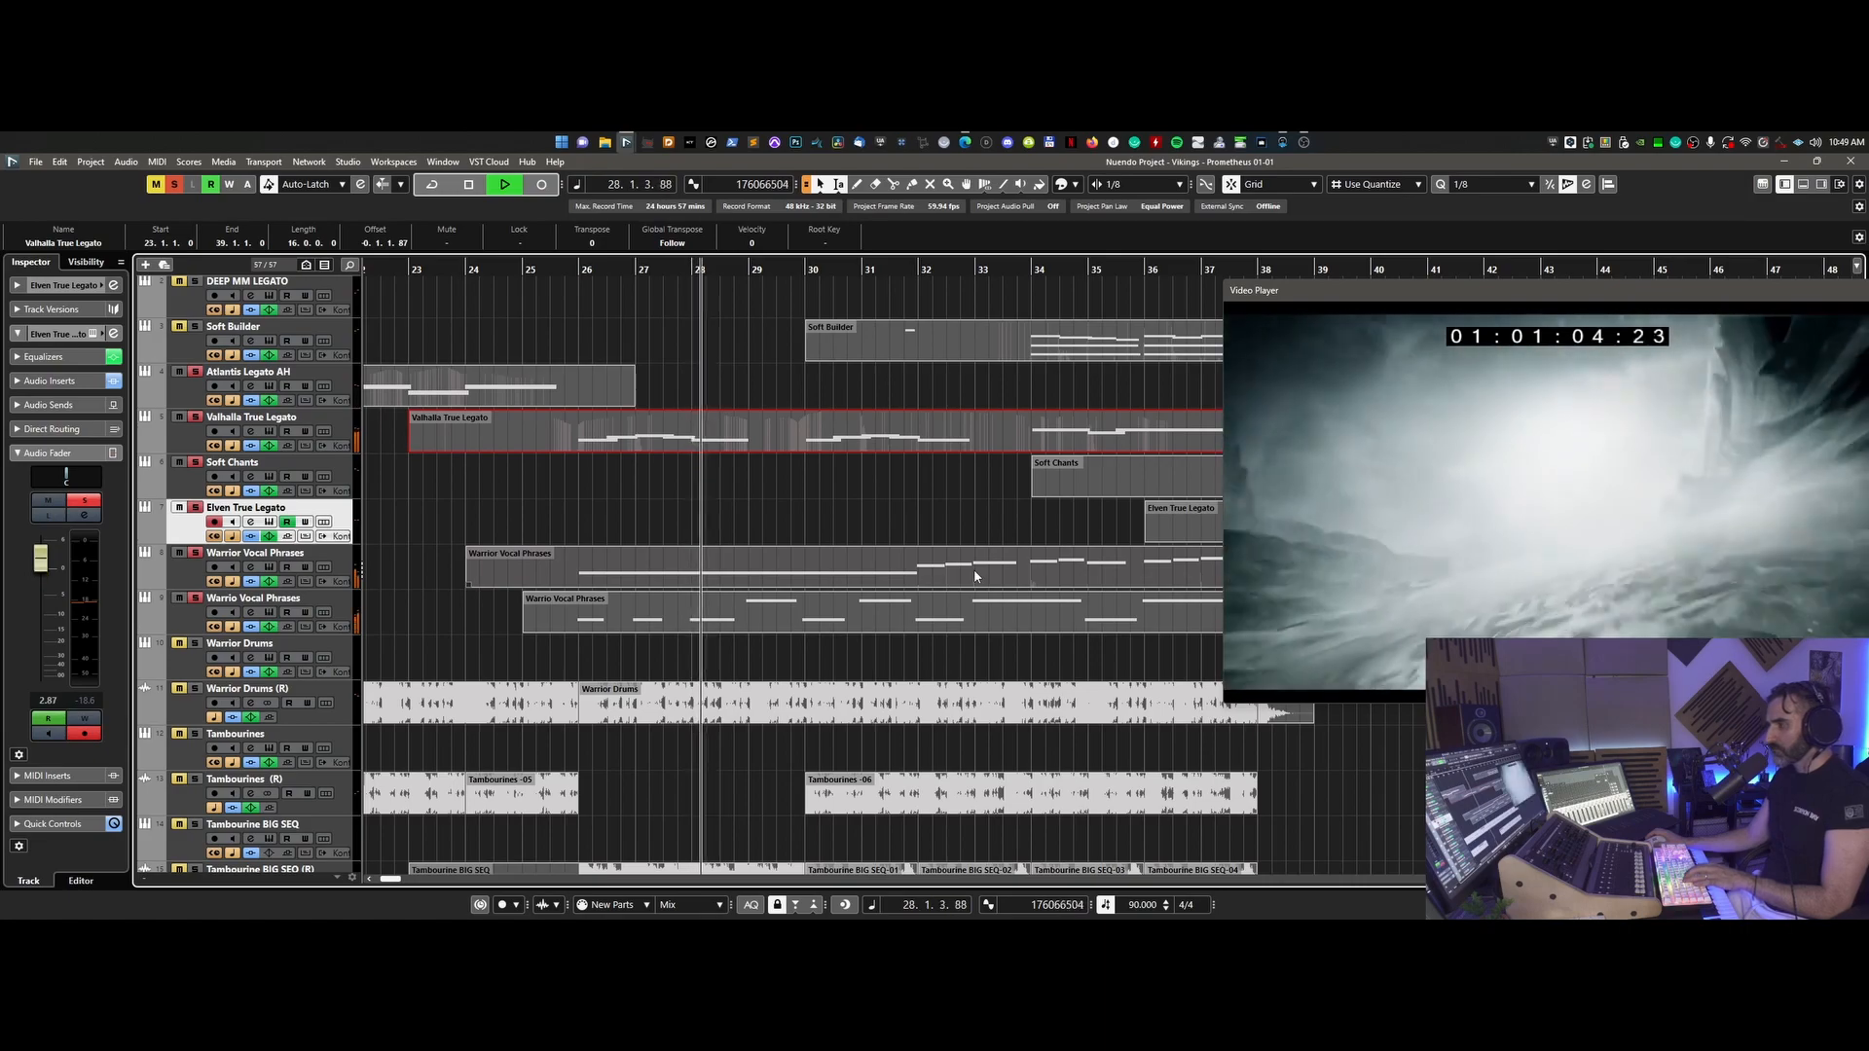
scroll(977, 574, up, 2)
scroll(974, 576, down, 1)
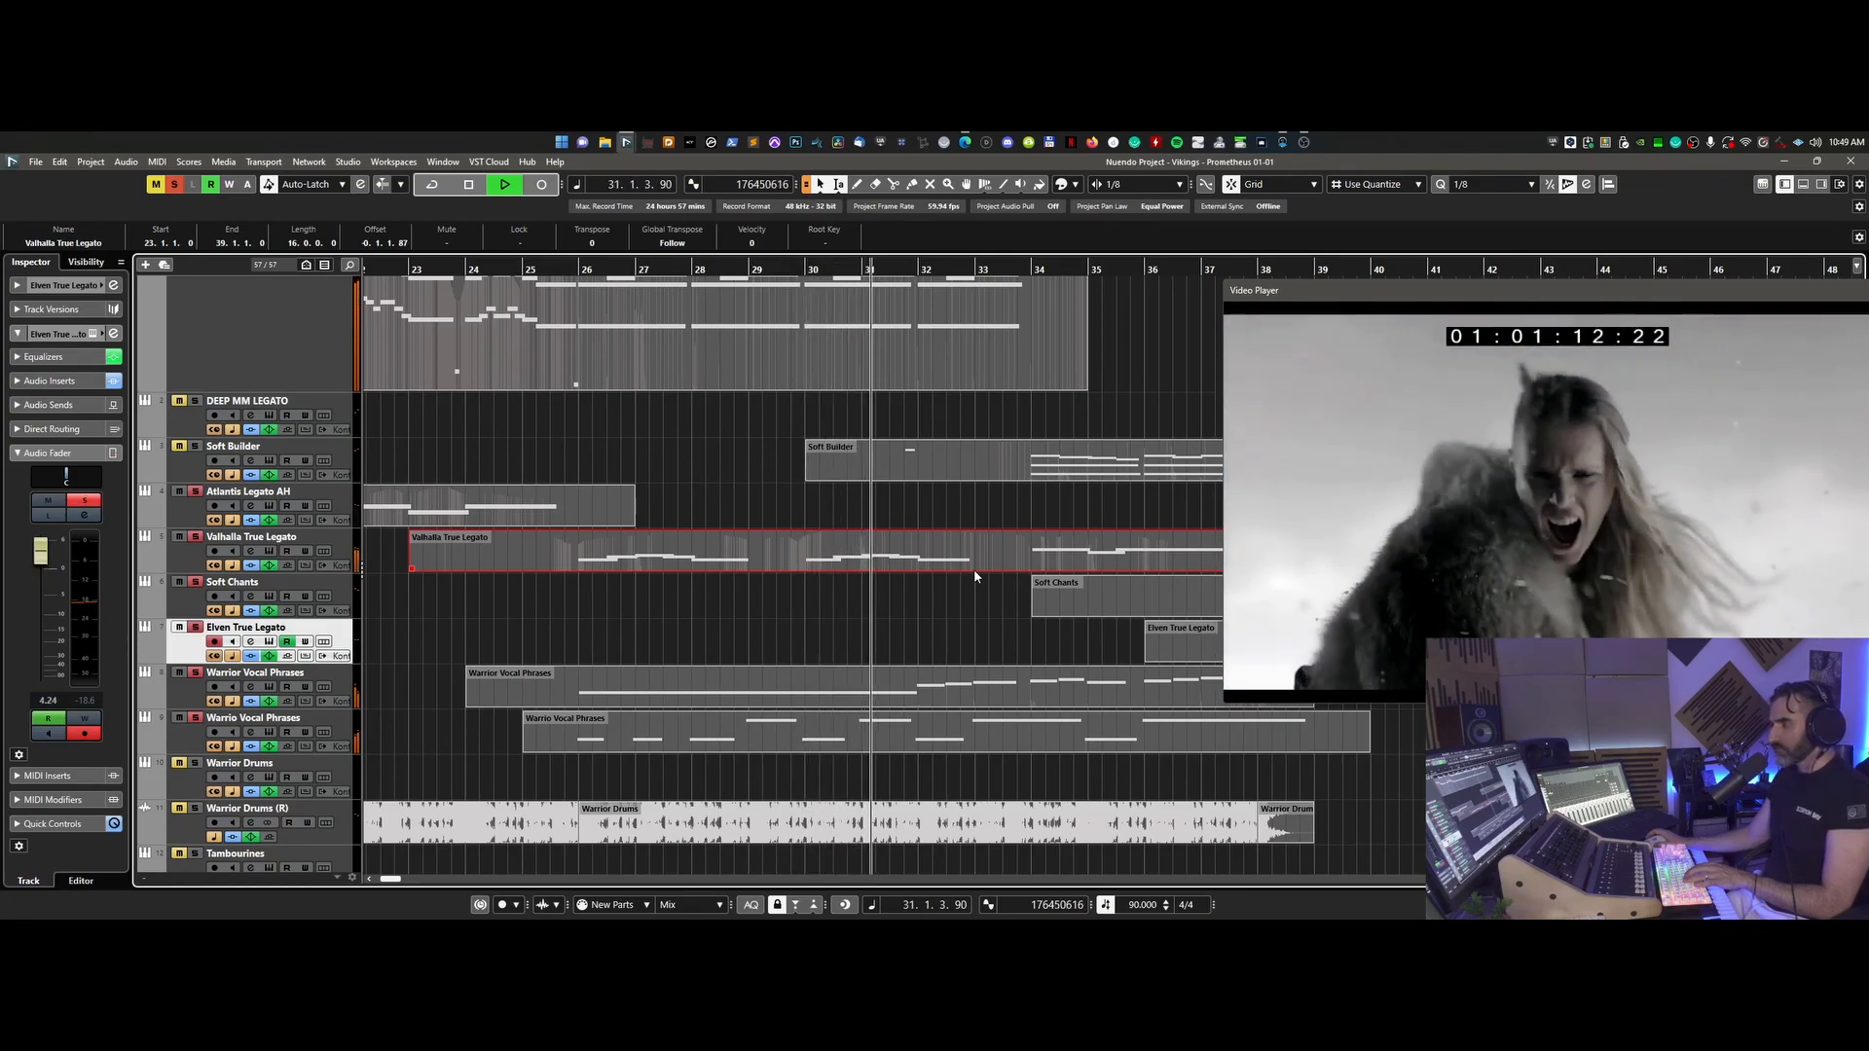
key(space)
- Play the soloed vocals from bar 26 and examine the WARRIOR BUILDER part's sustained notes in the Key Editor
scroll(870, 606, up, 2)
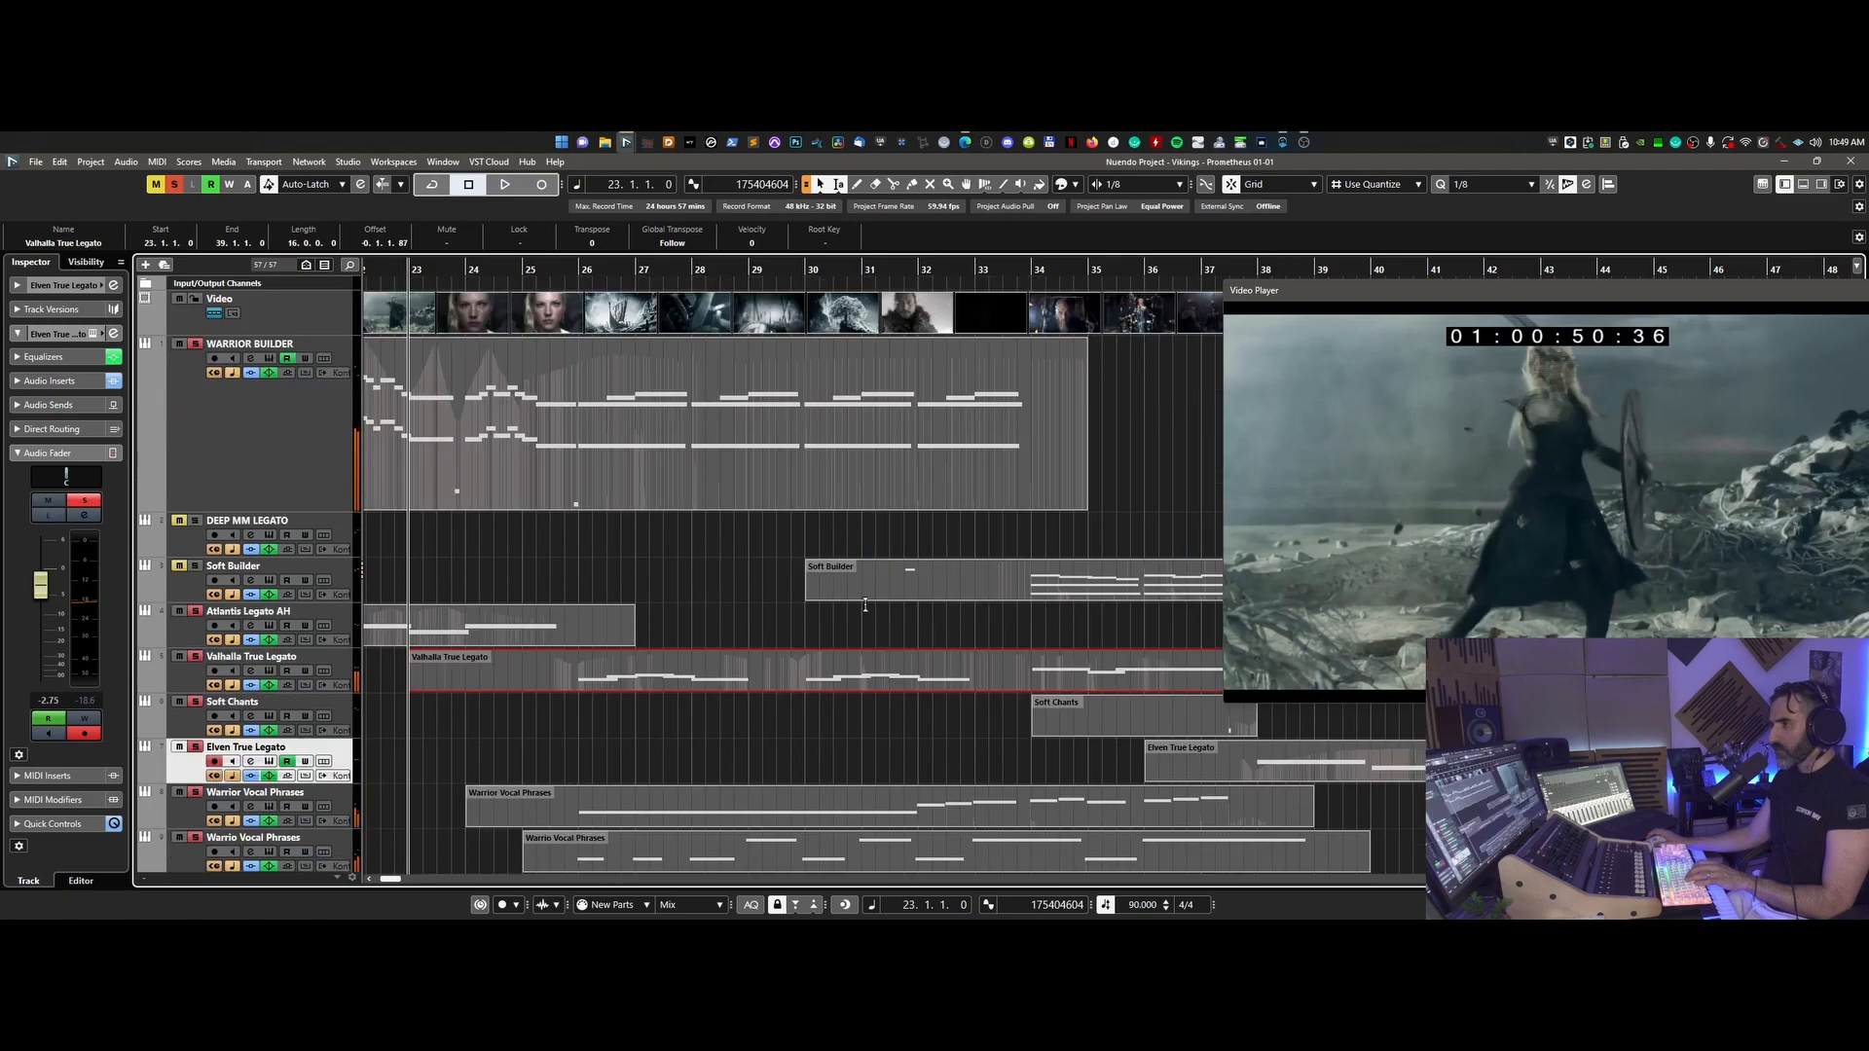
drag(565, 269, 583, 409)
key(space)
double_click(692, 491)
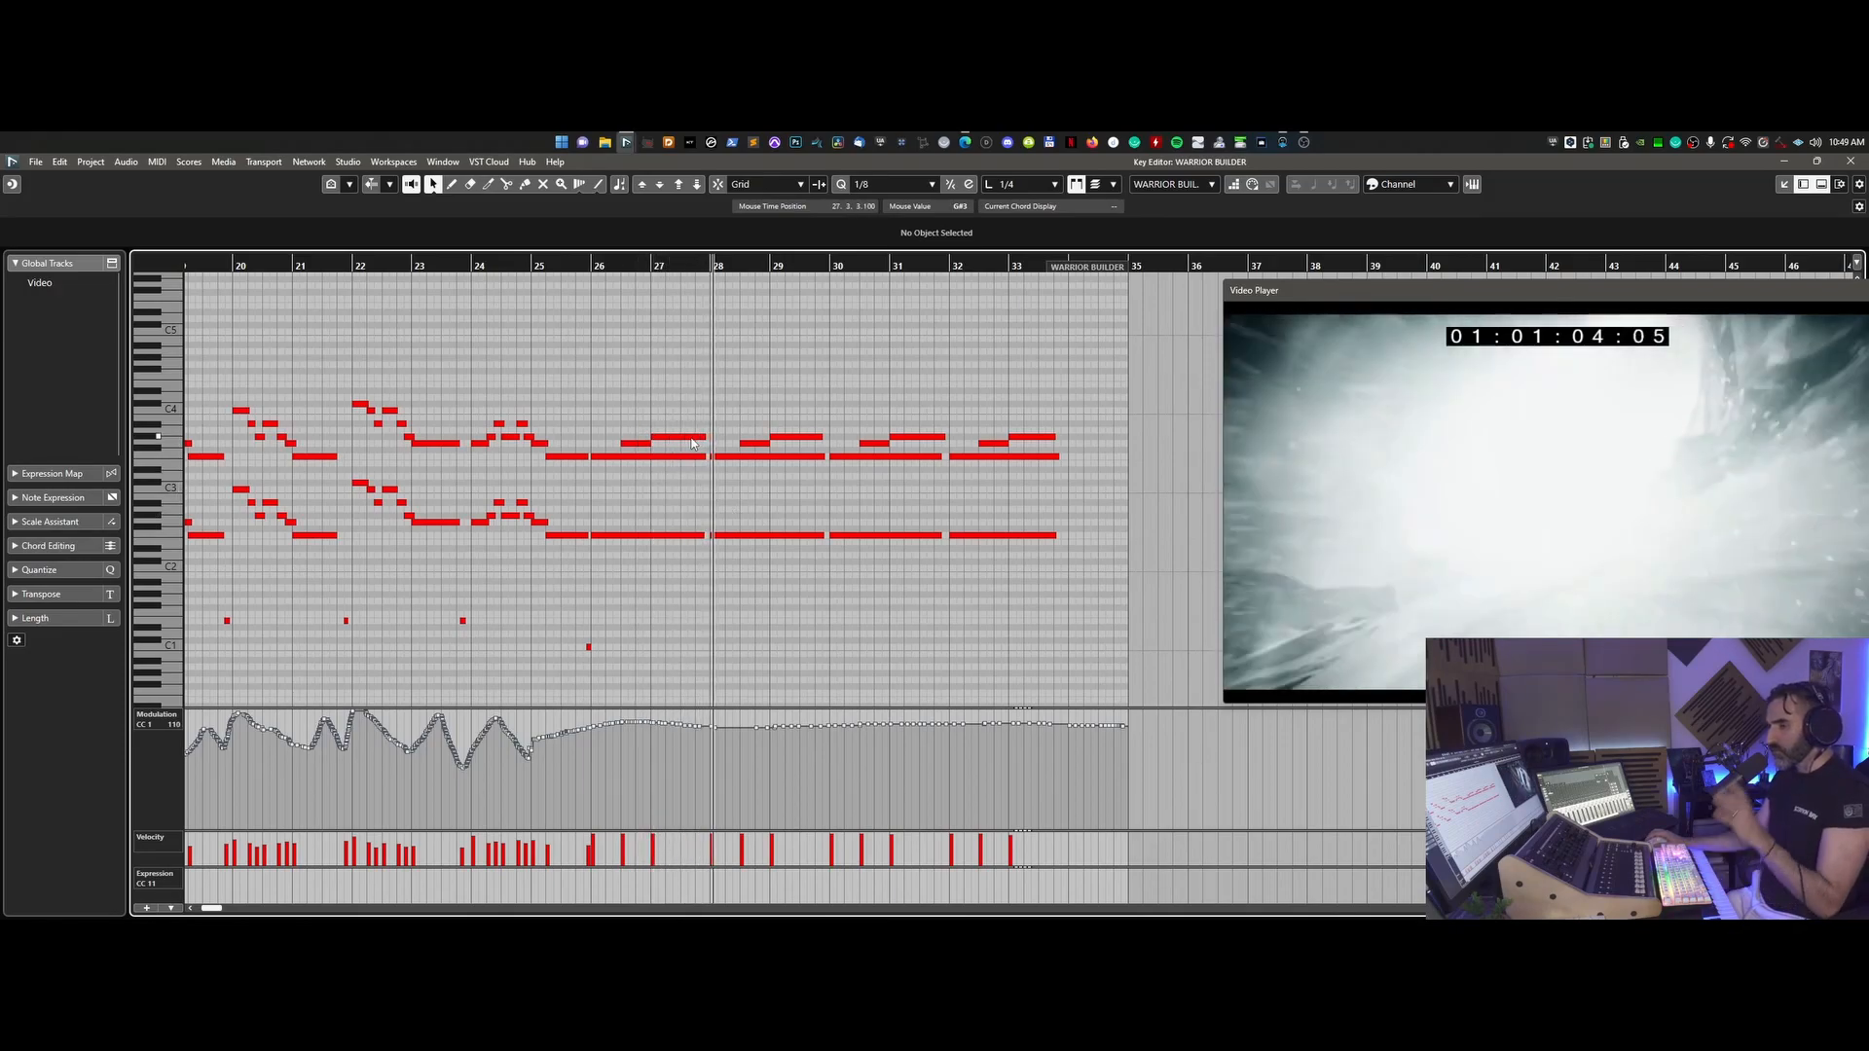
key(space)
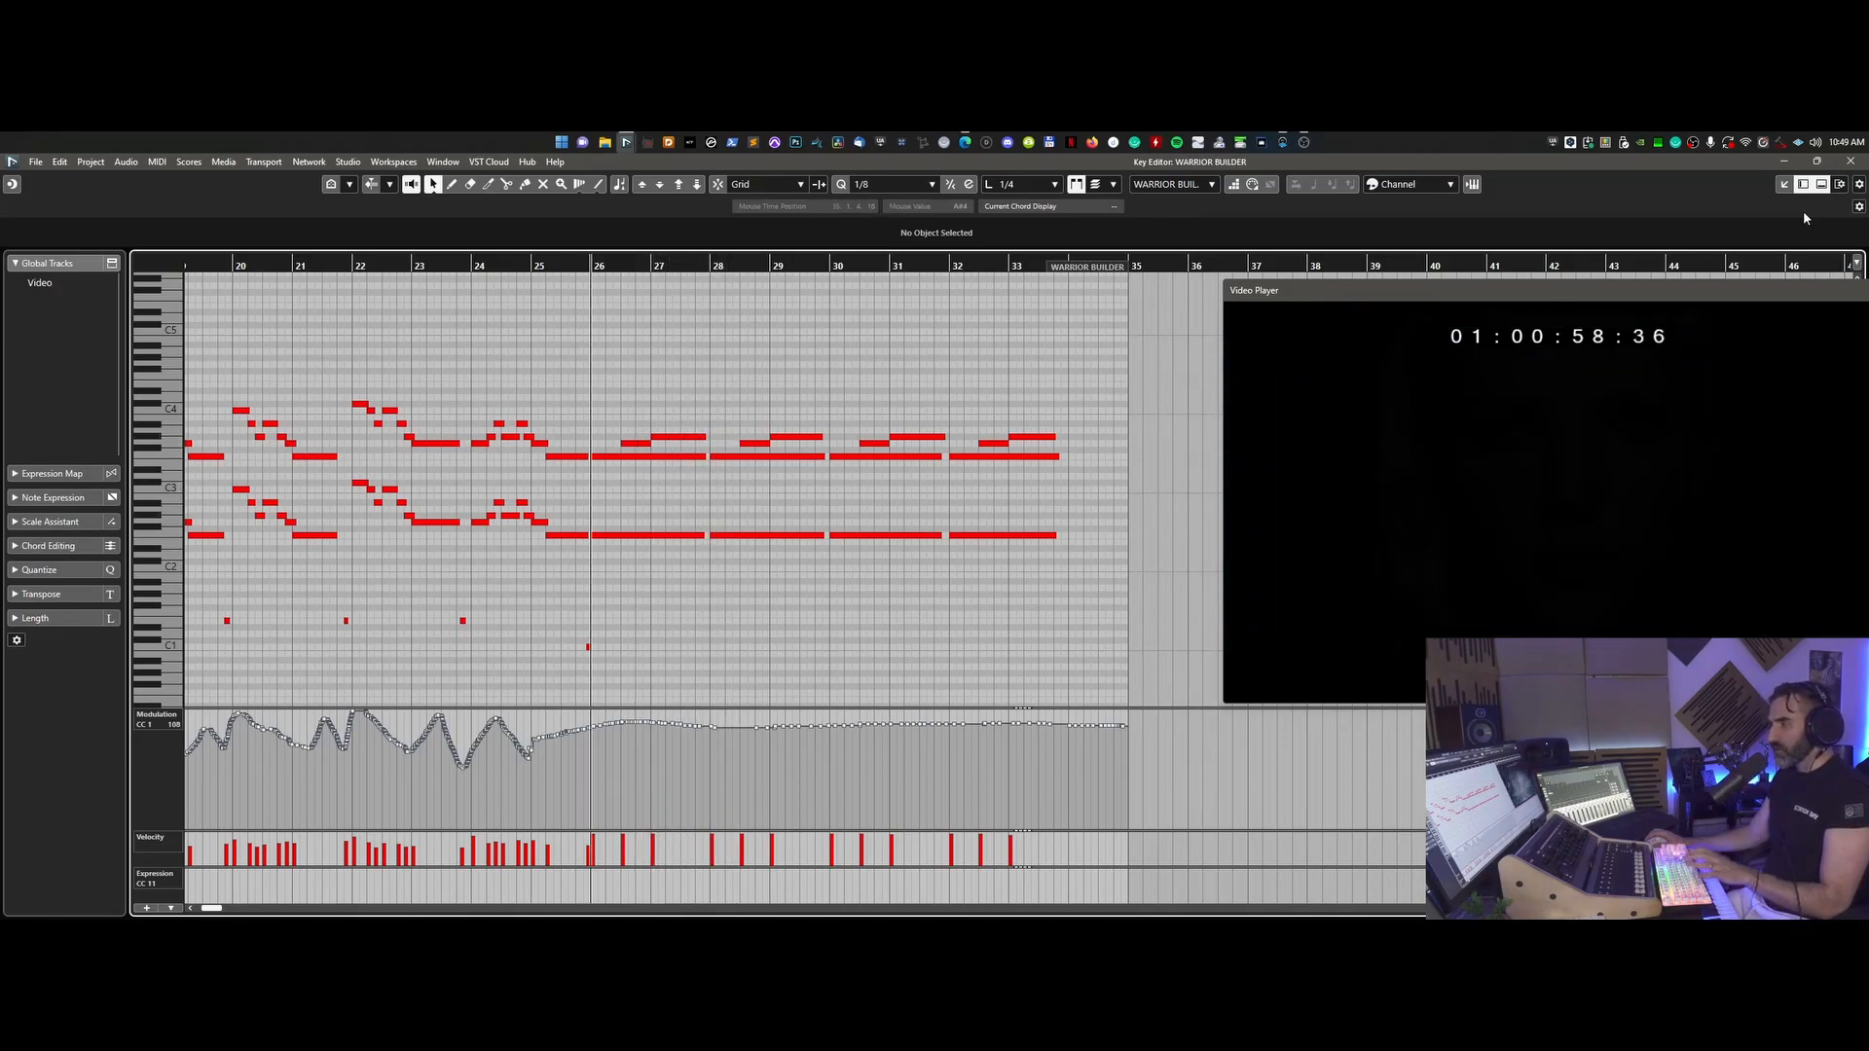
click(1850, 161)
- Clear all solos, solo only the two warrior vocal phrase tracks, open the upper one's Kontakt instrument and play from bar 26
scroll(514, 584, down, 3)
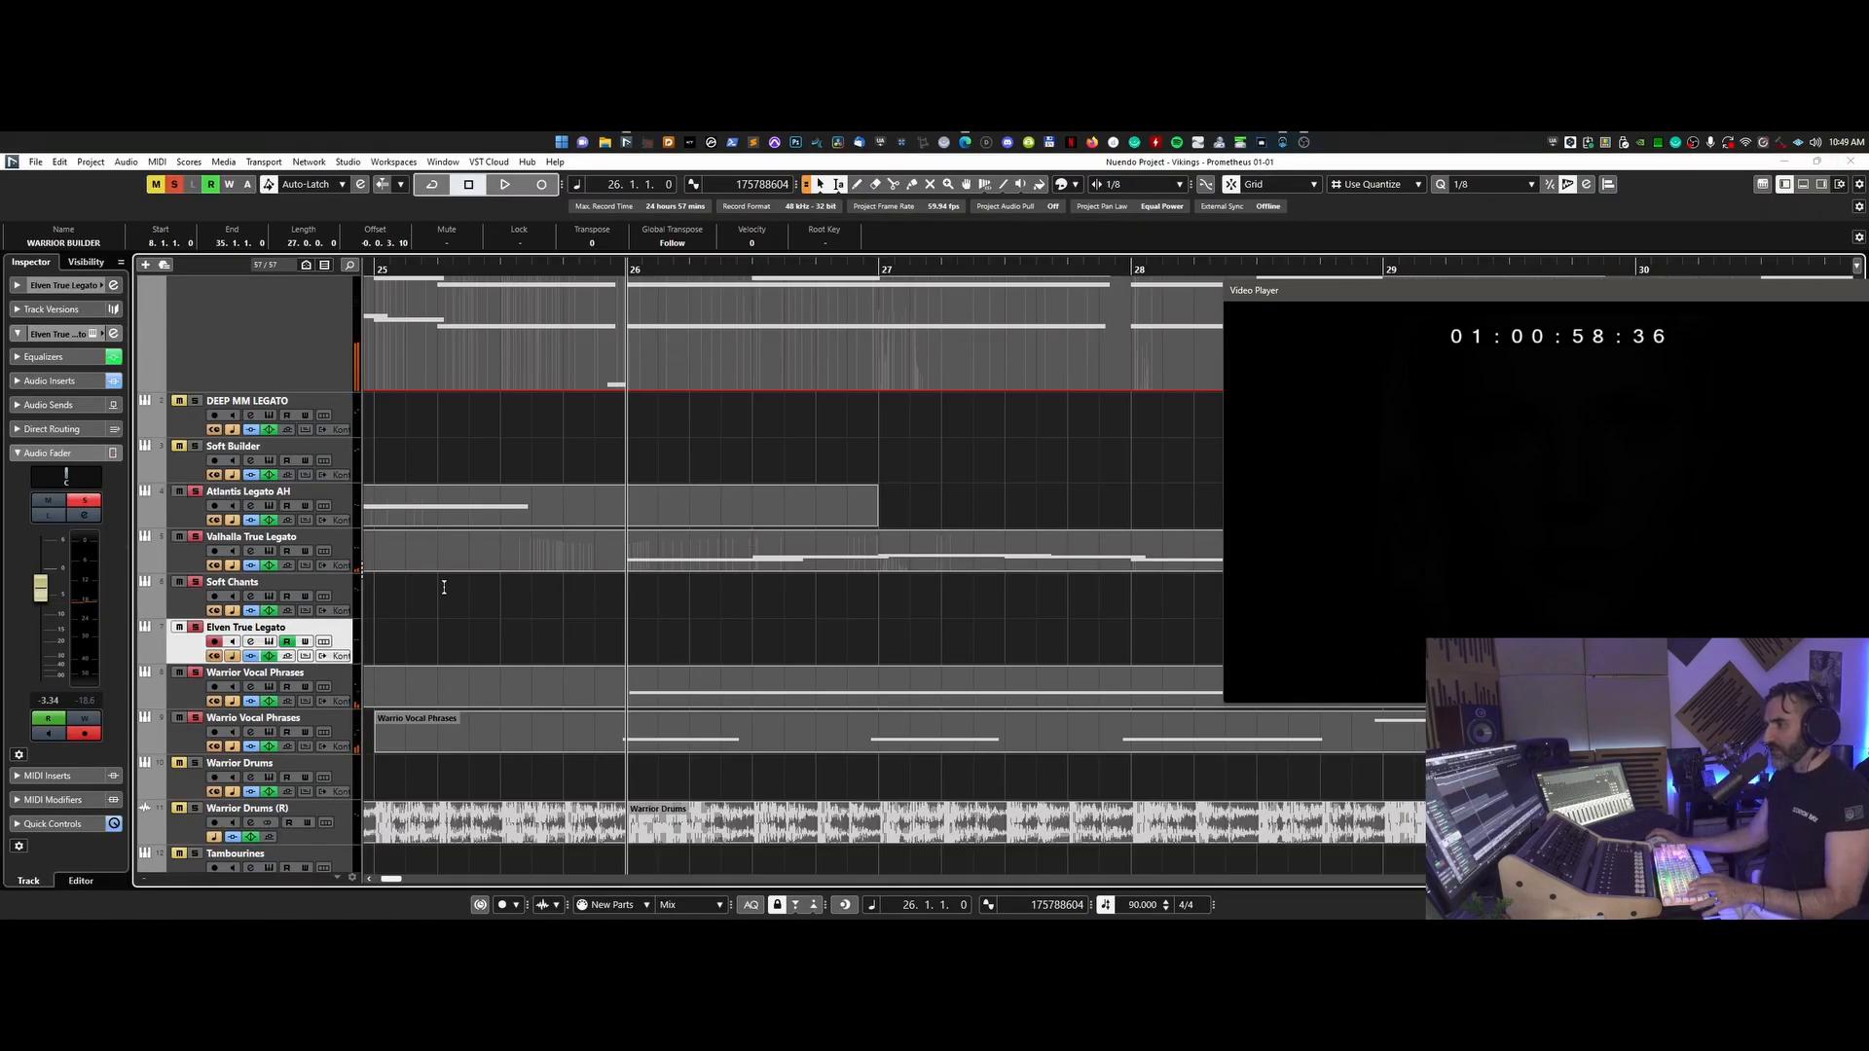
scroll(594, 623, down, 3)
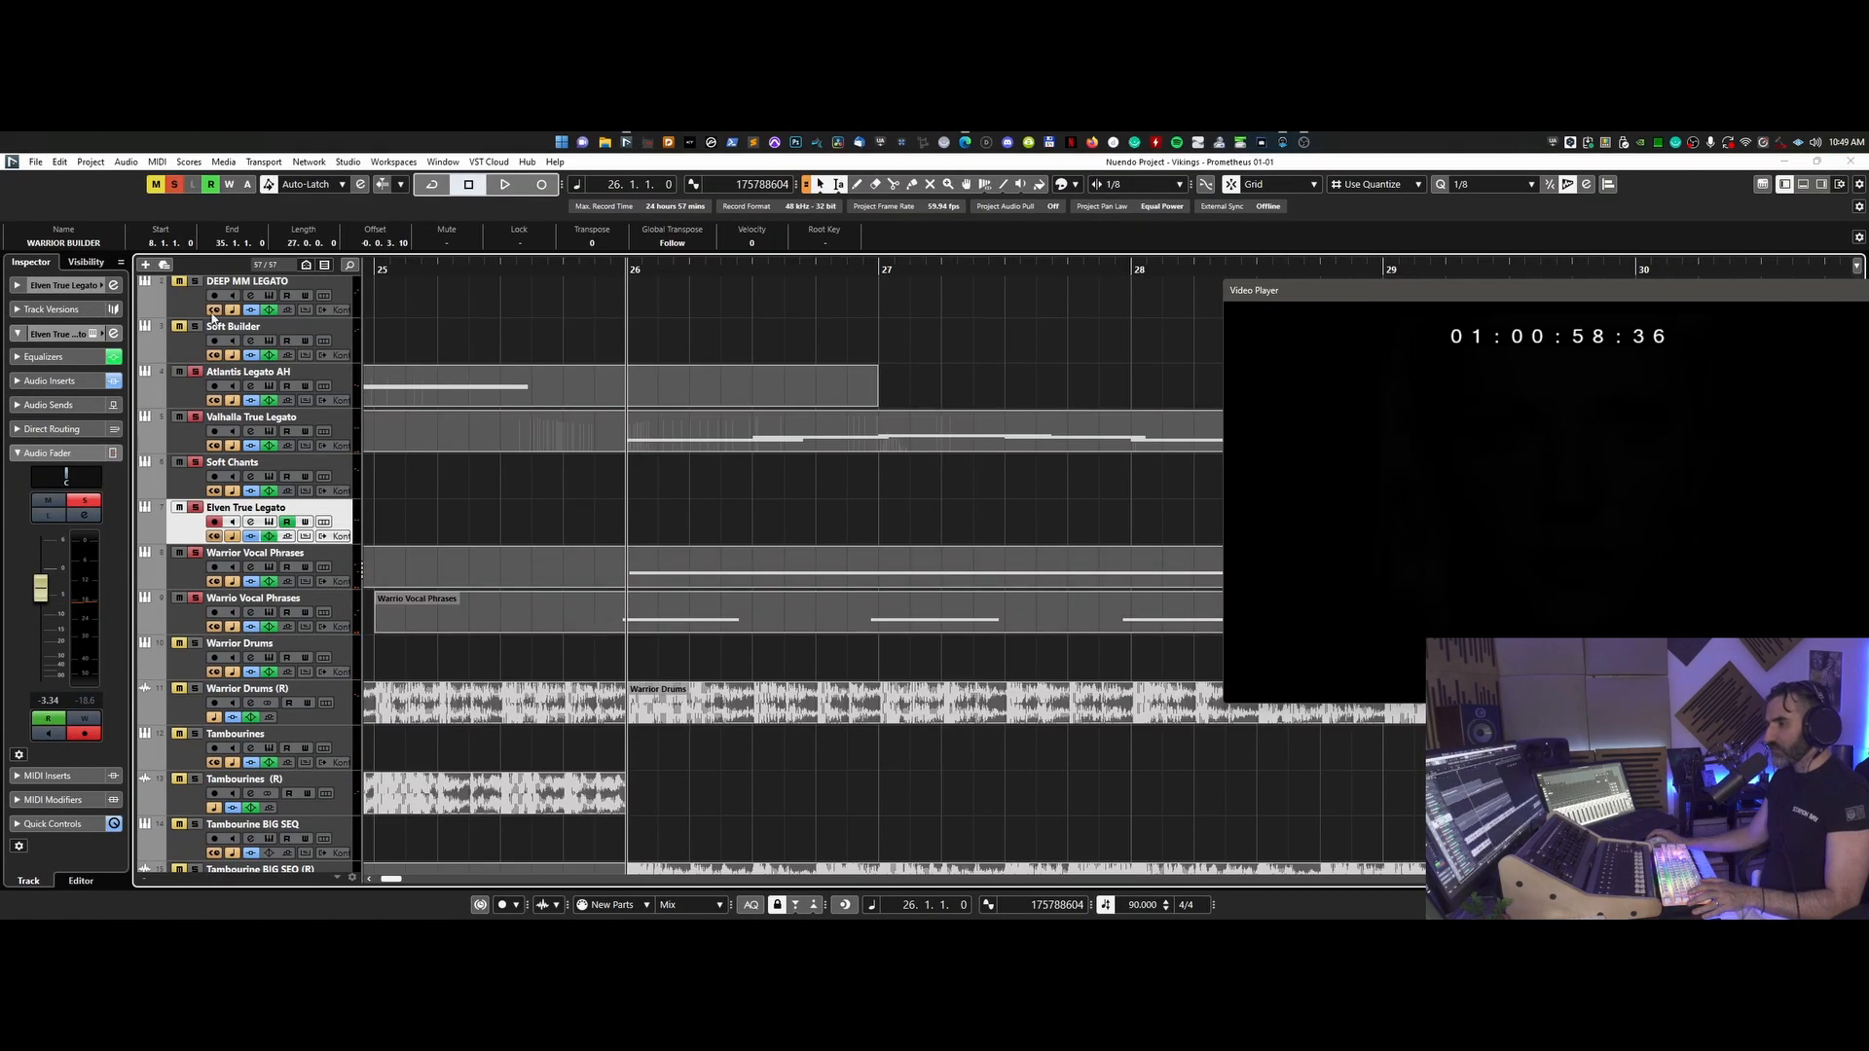
click(174, 184)
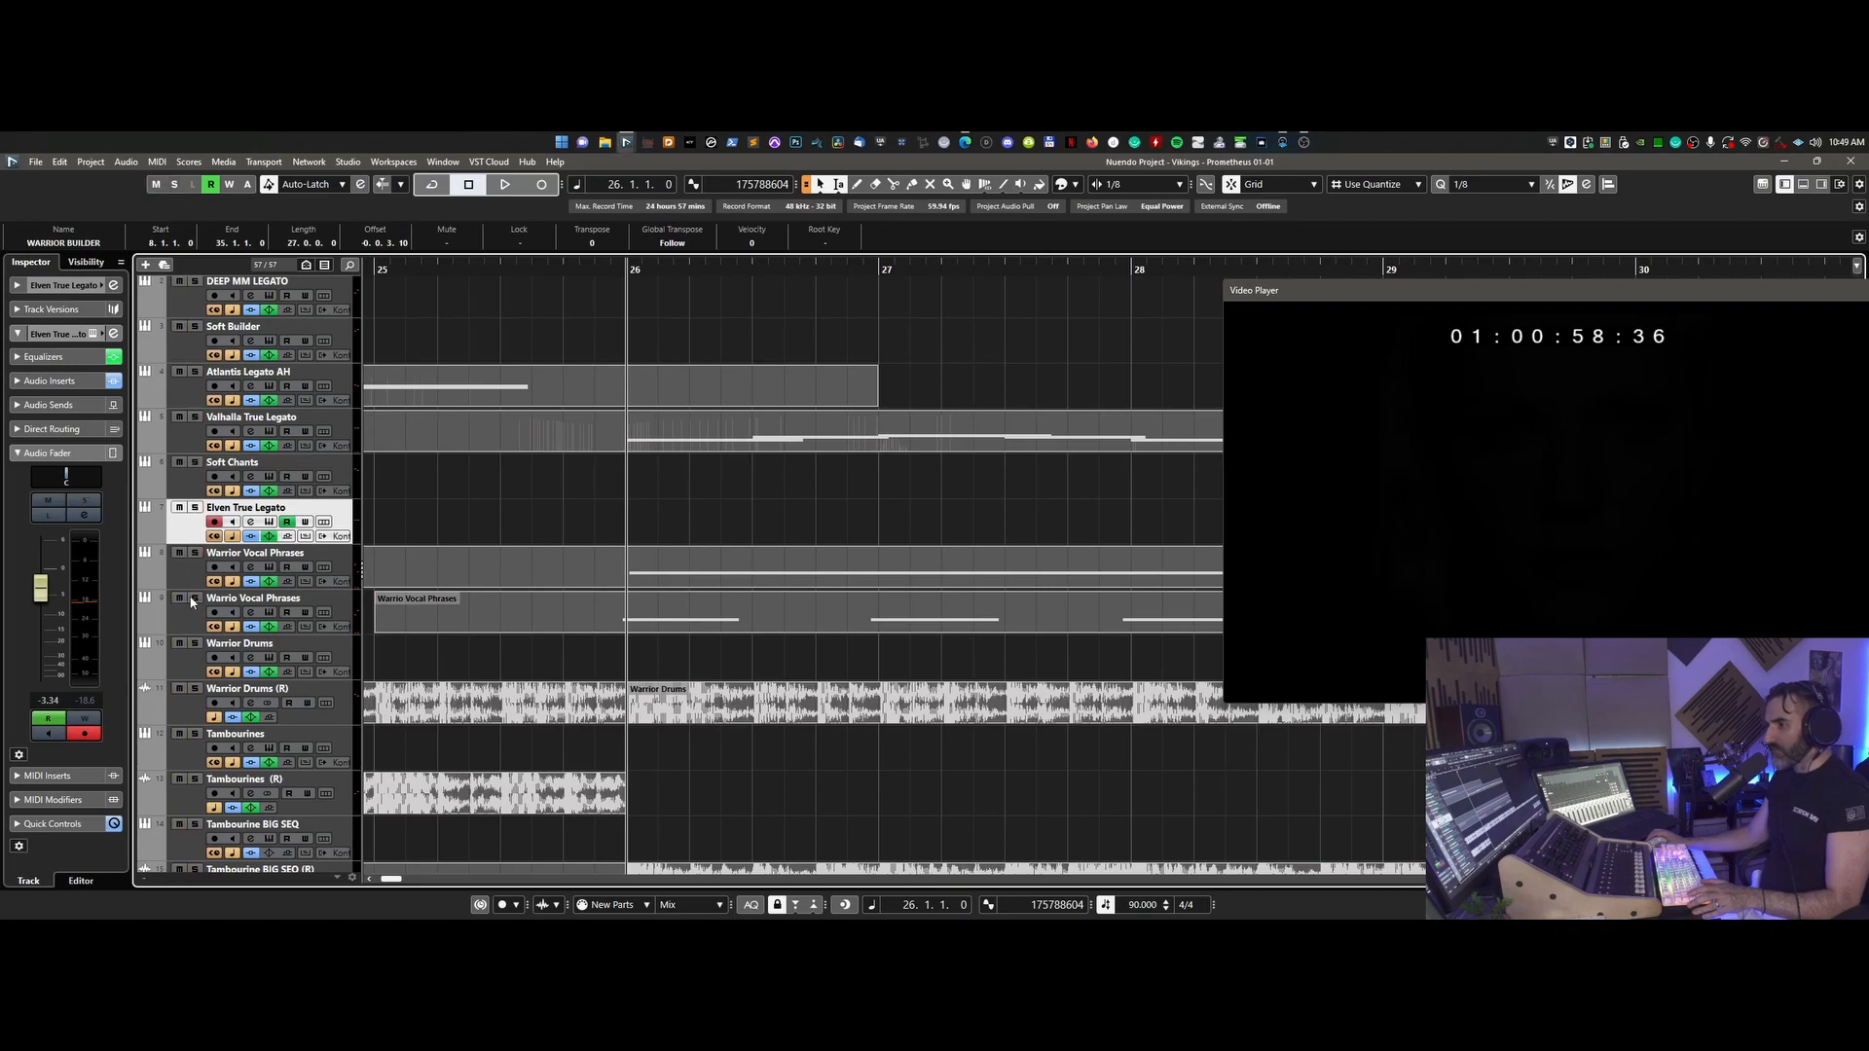
click(270, 566)
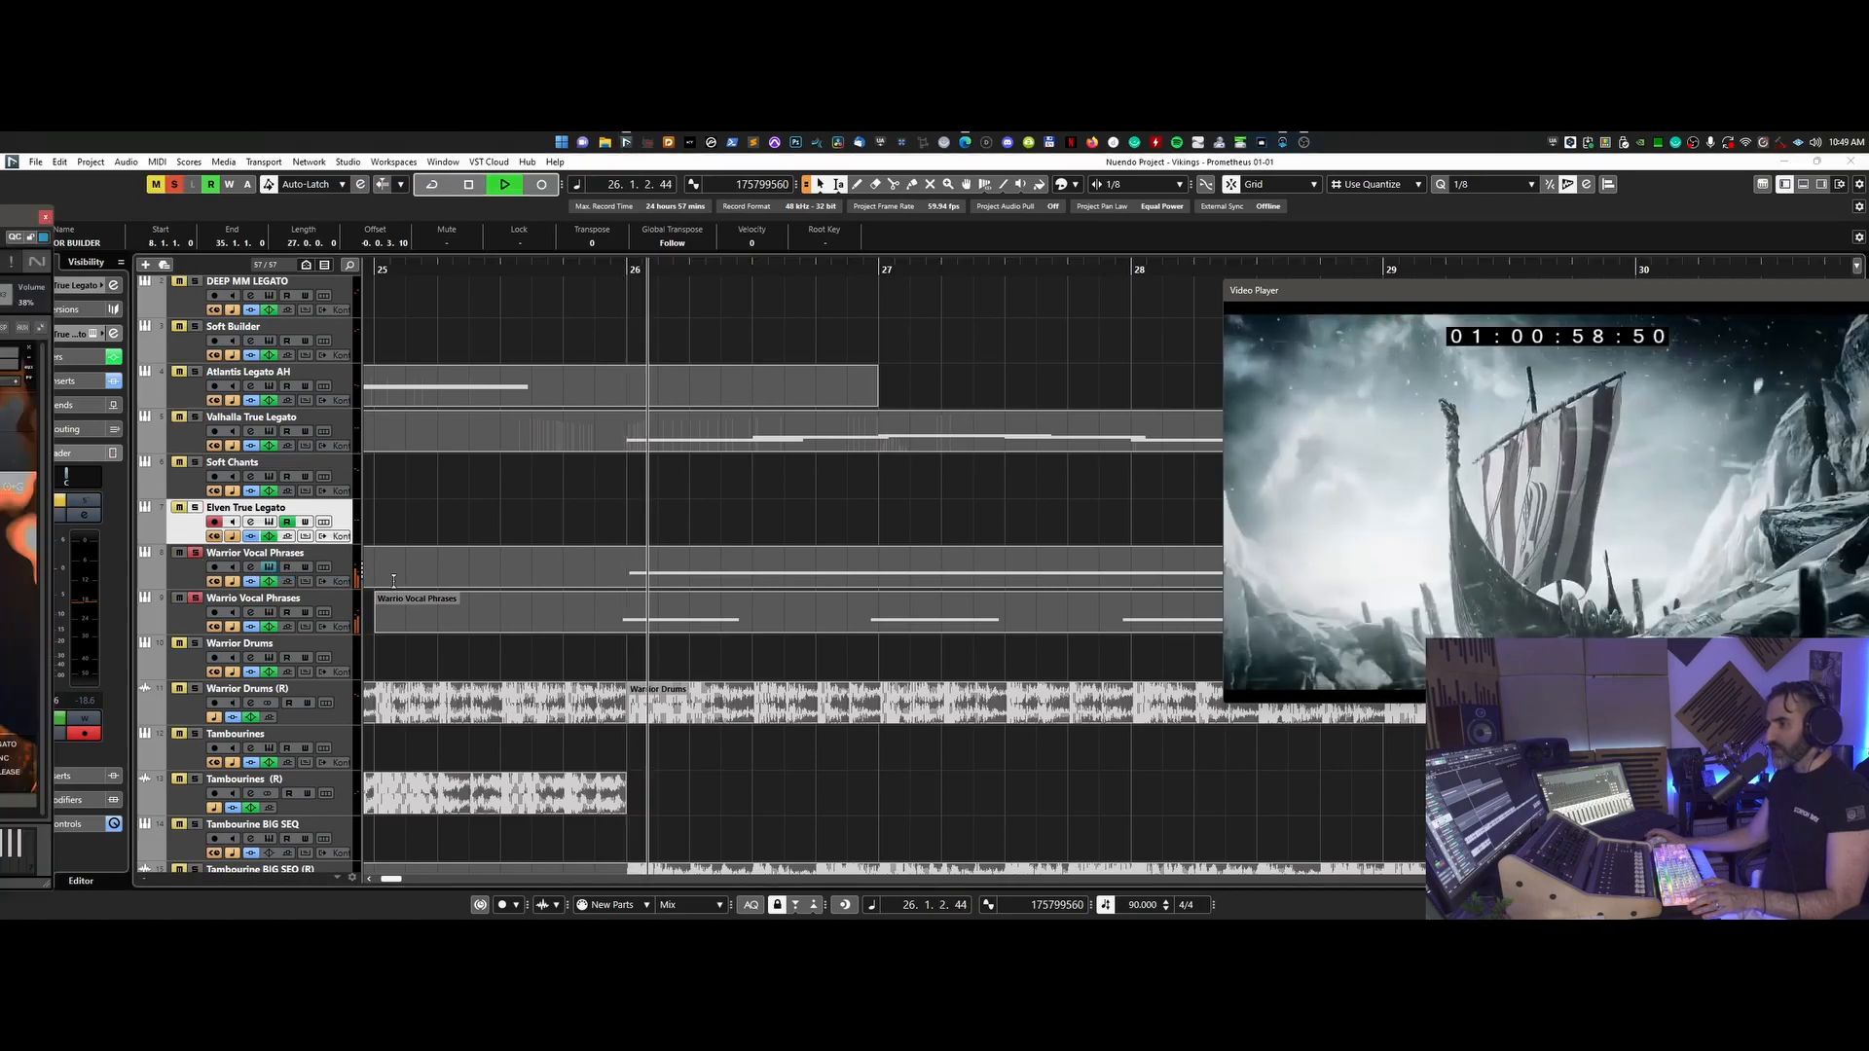
- Hide the file browser of the Warrior Vocal Phrases Kontakt instrument and move its window fully into view
drag(3, 214, 658, 155)
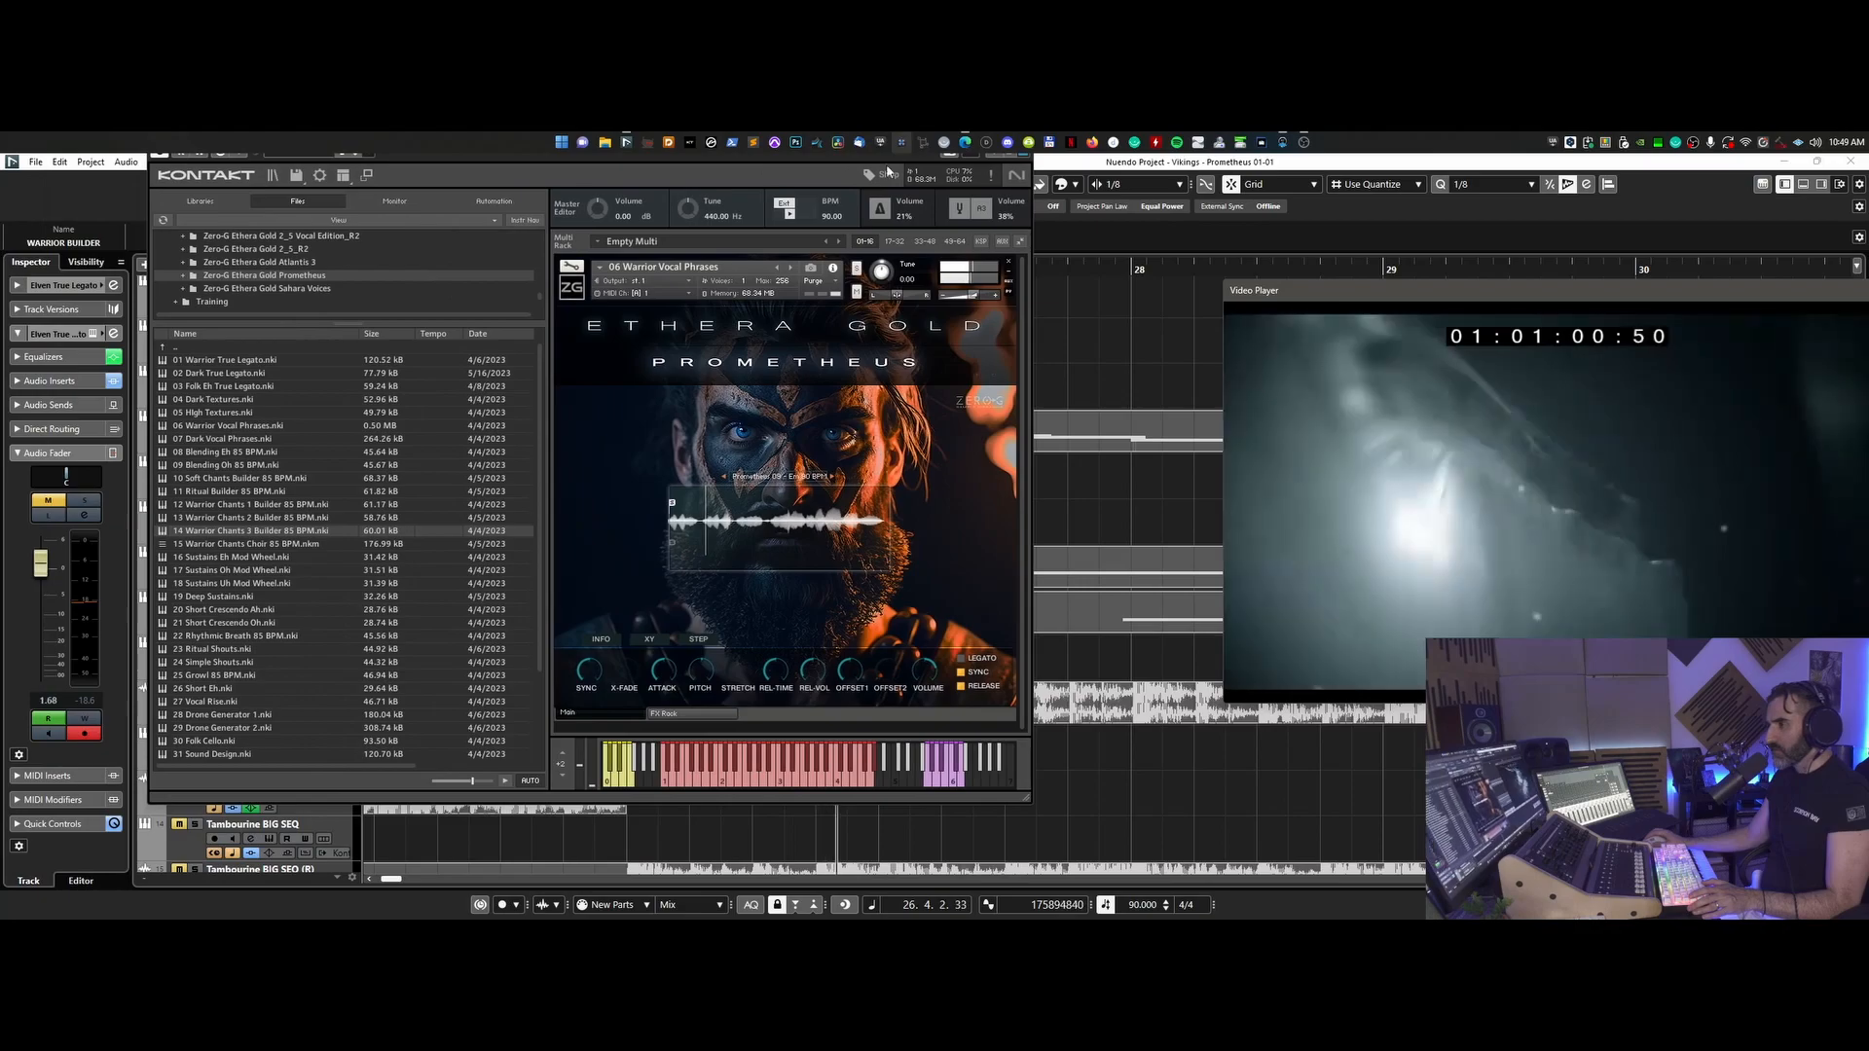
click(366, 175)
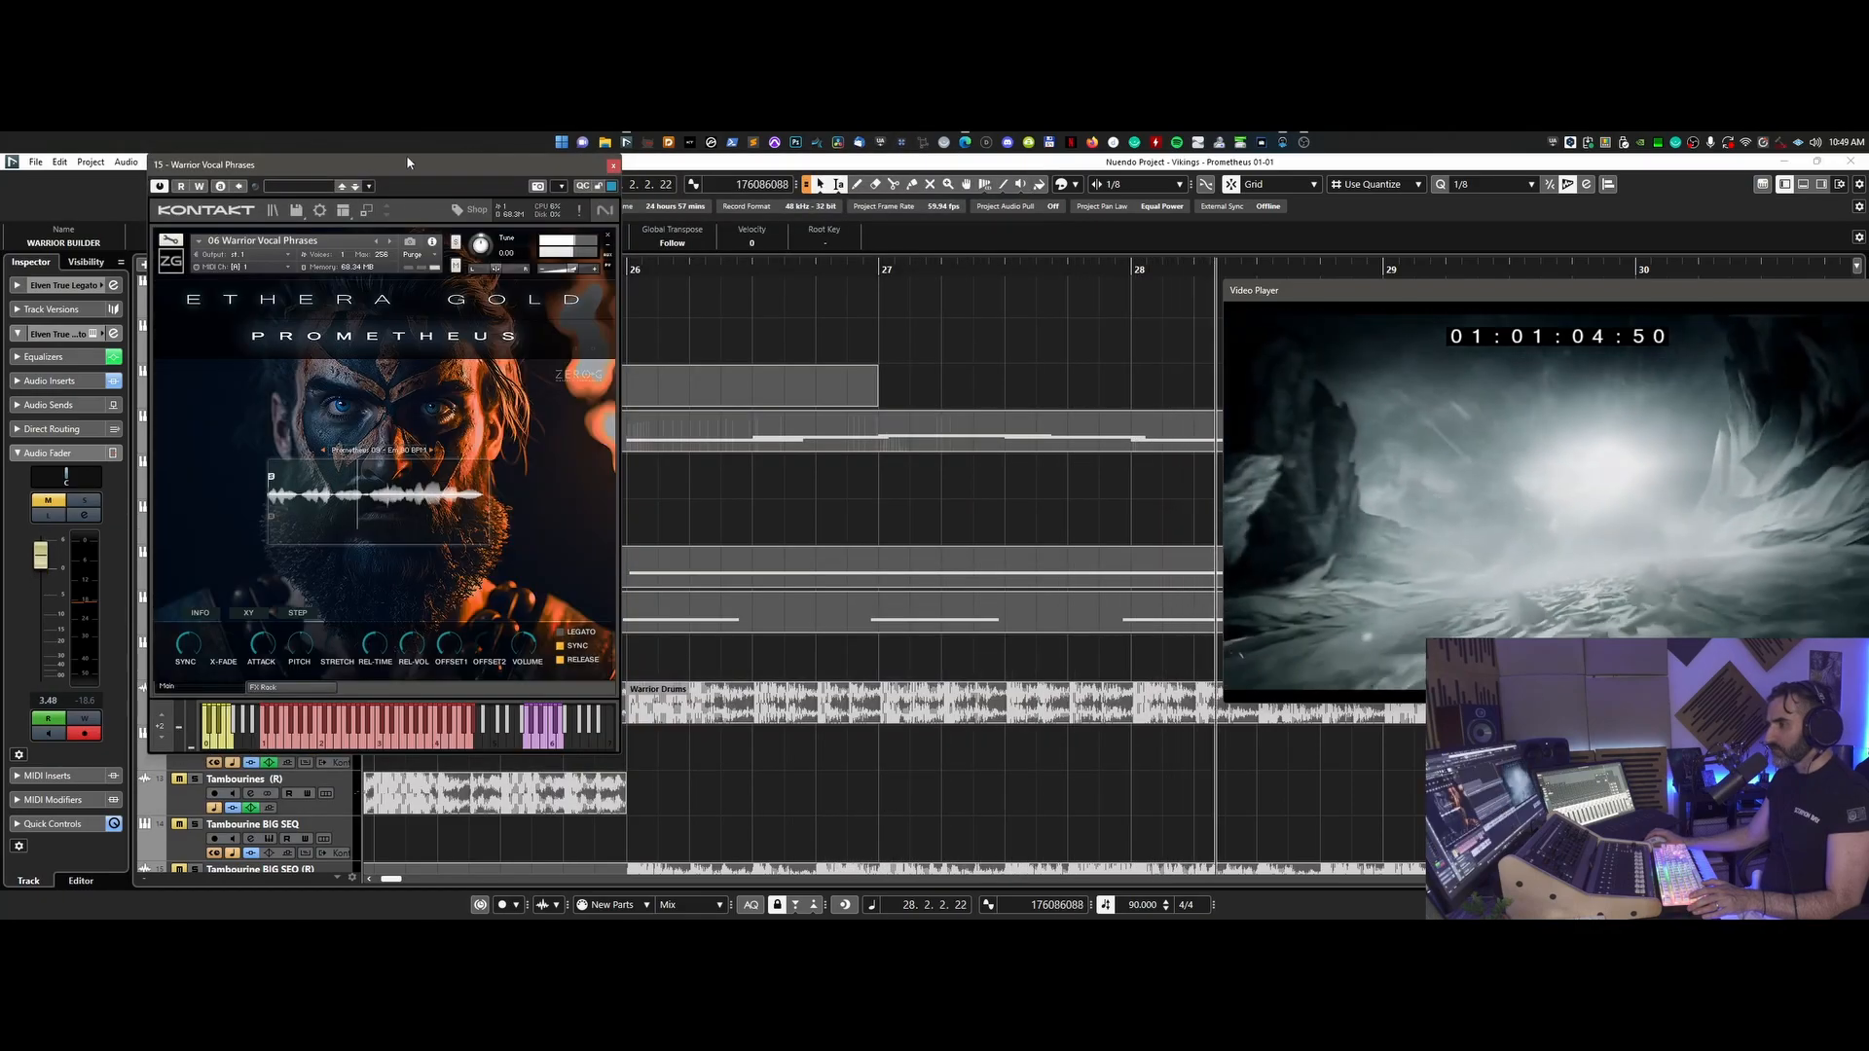
drag(406, 162, 785, 183)
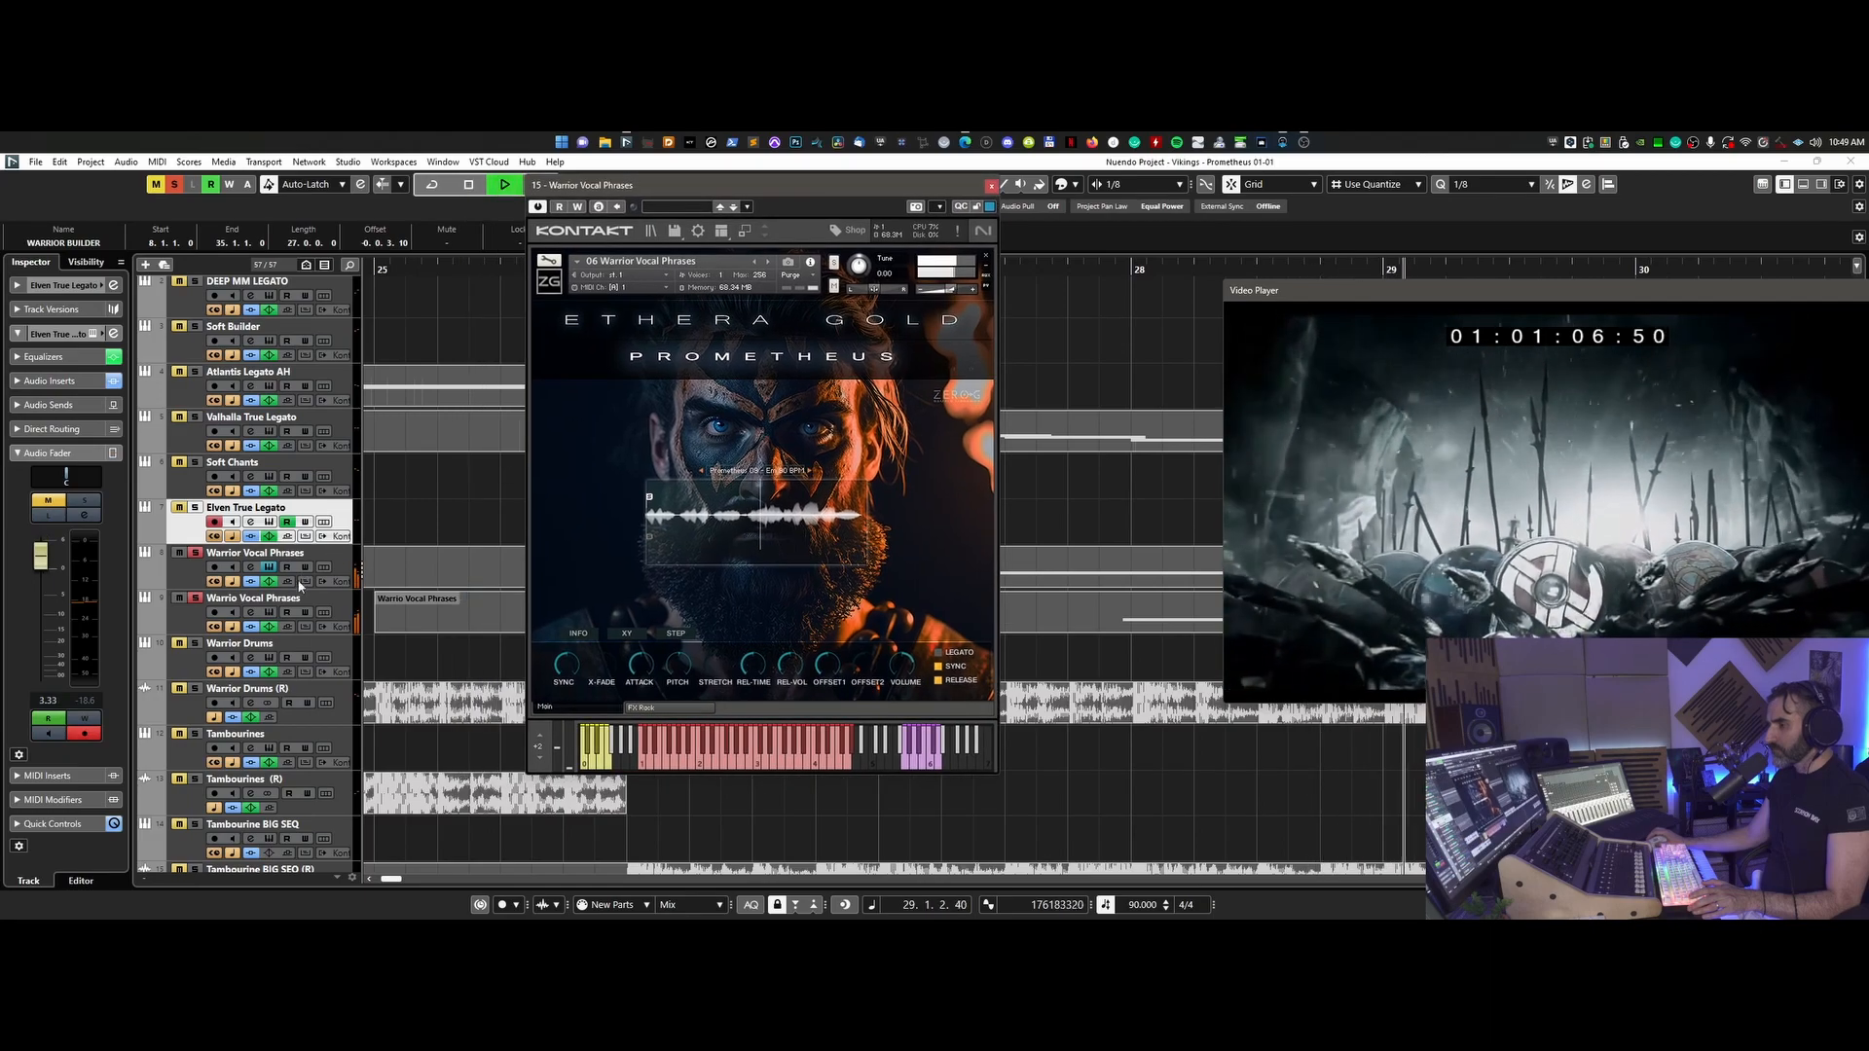
- Open the Warrio Vocal Phrases track's Kontakt instrument, hide its file browser and arrange both instrument windows side by side
click(270, 612)
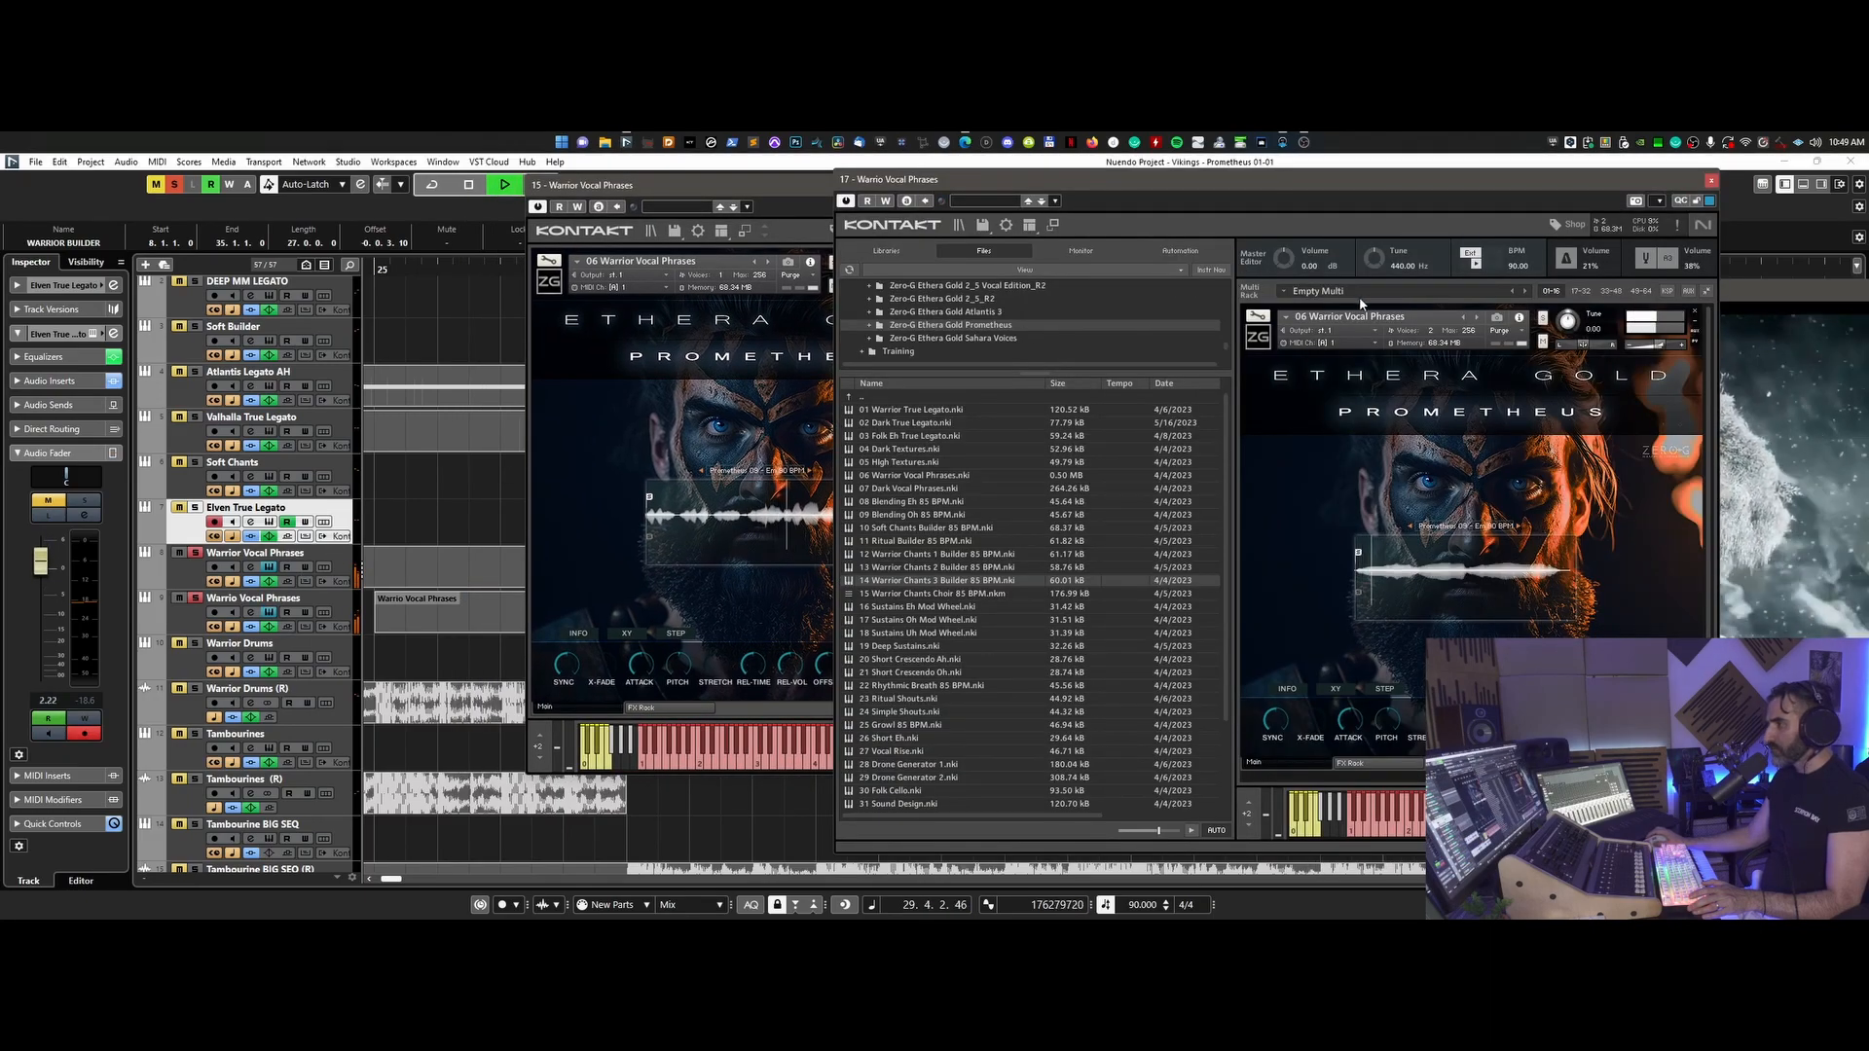
click(1054, 226)
drag(793, 181, 548, 184)
drag(940, 180, 808, 194)
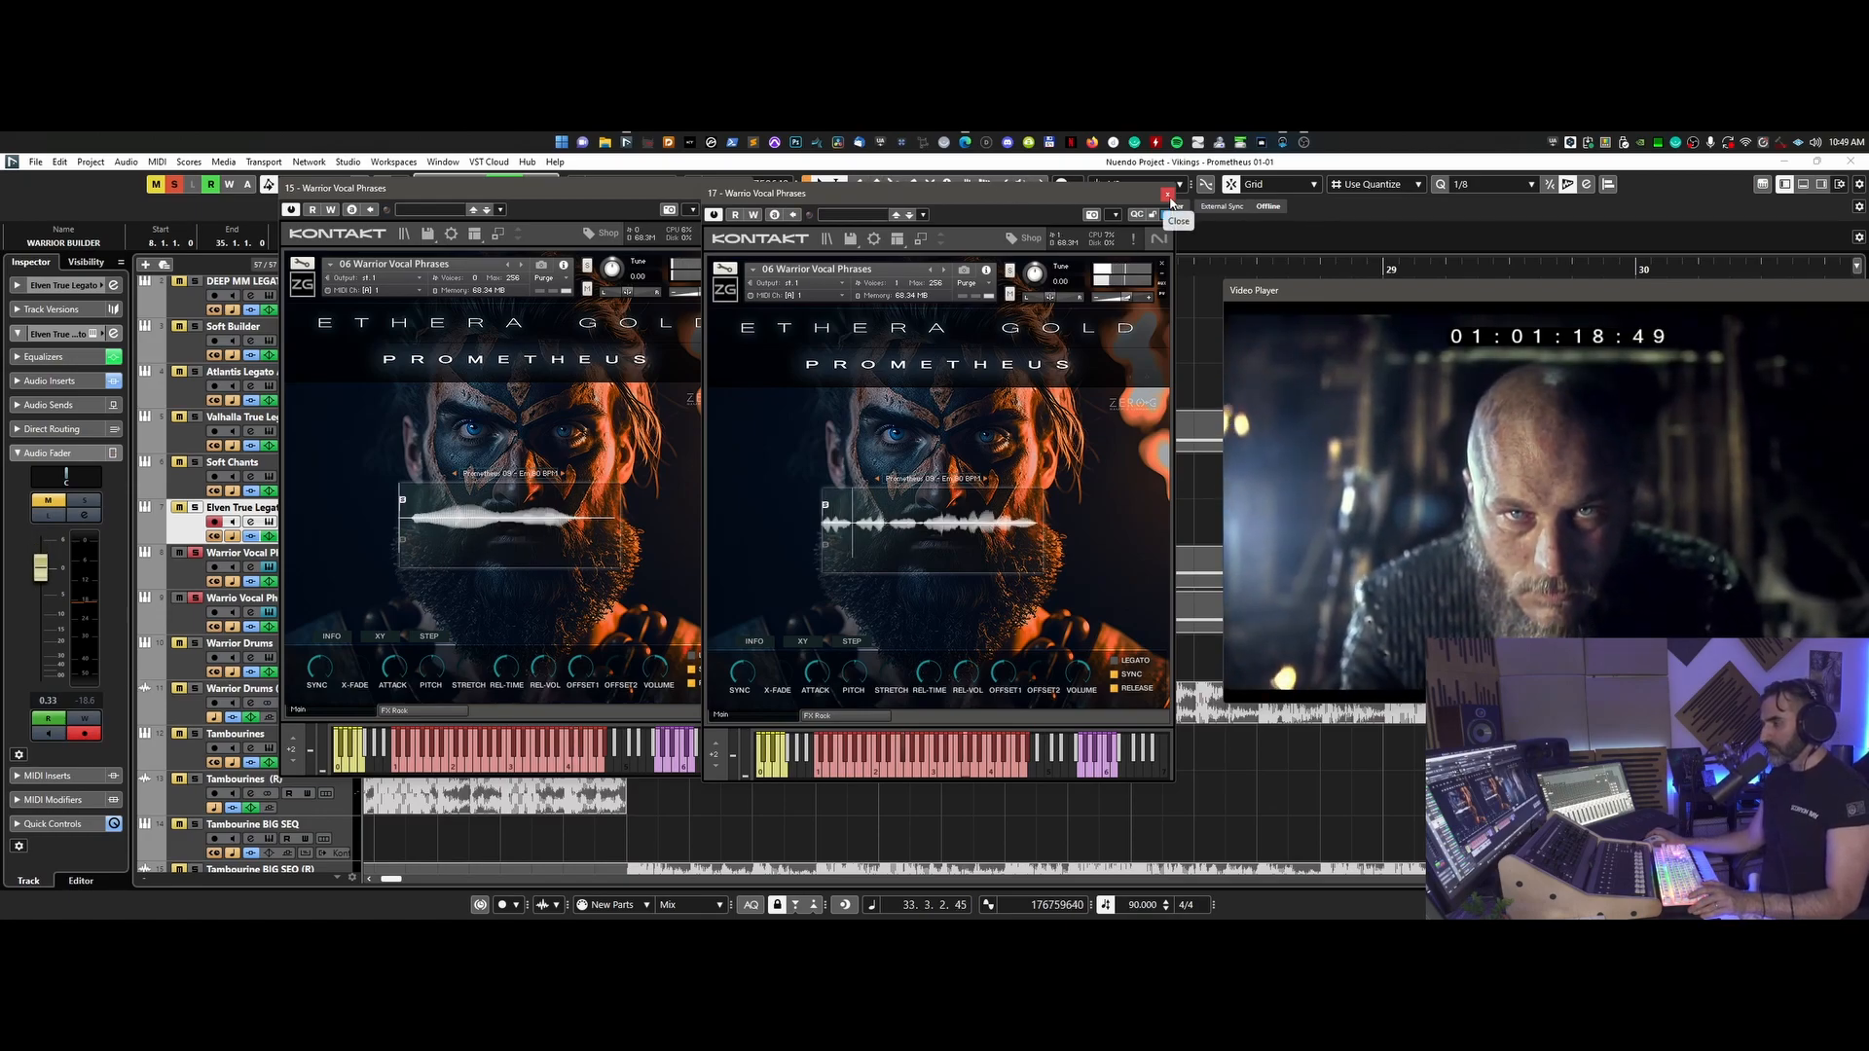
- Close both warrior vocal phrase Kontakt windows and stop the playback
click(1168, 195)
key(space)
click(744, 189)
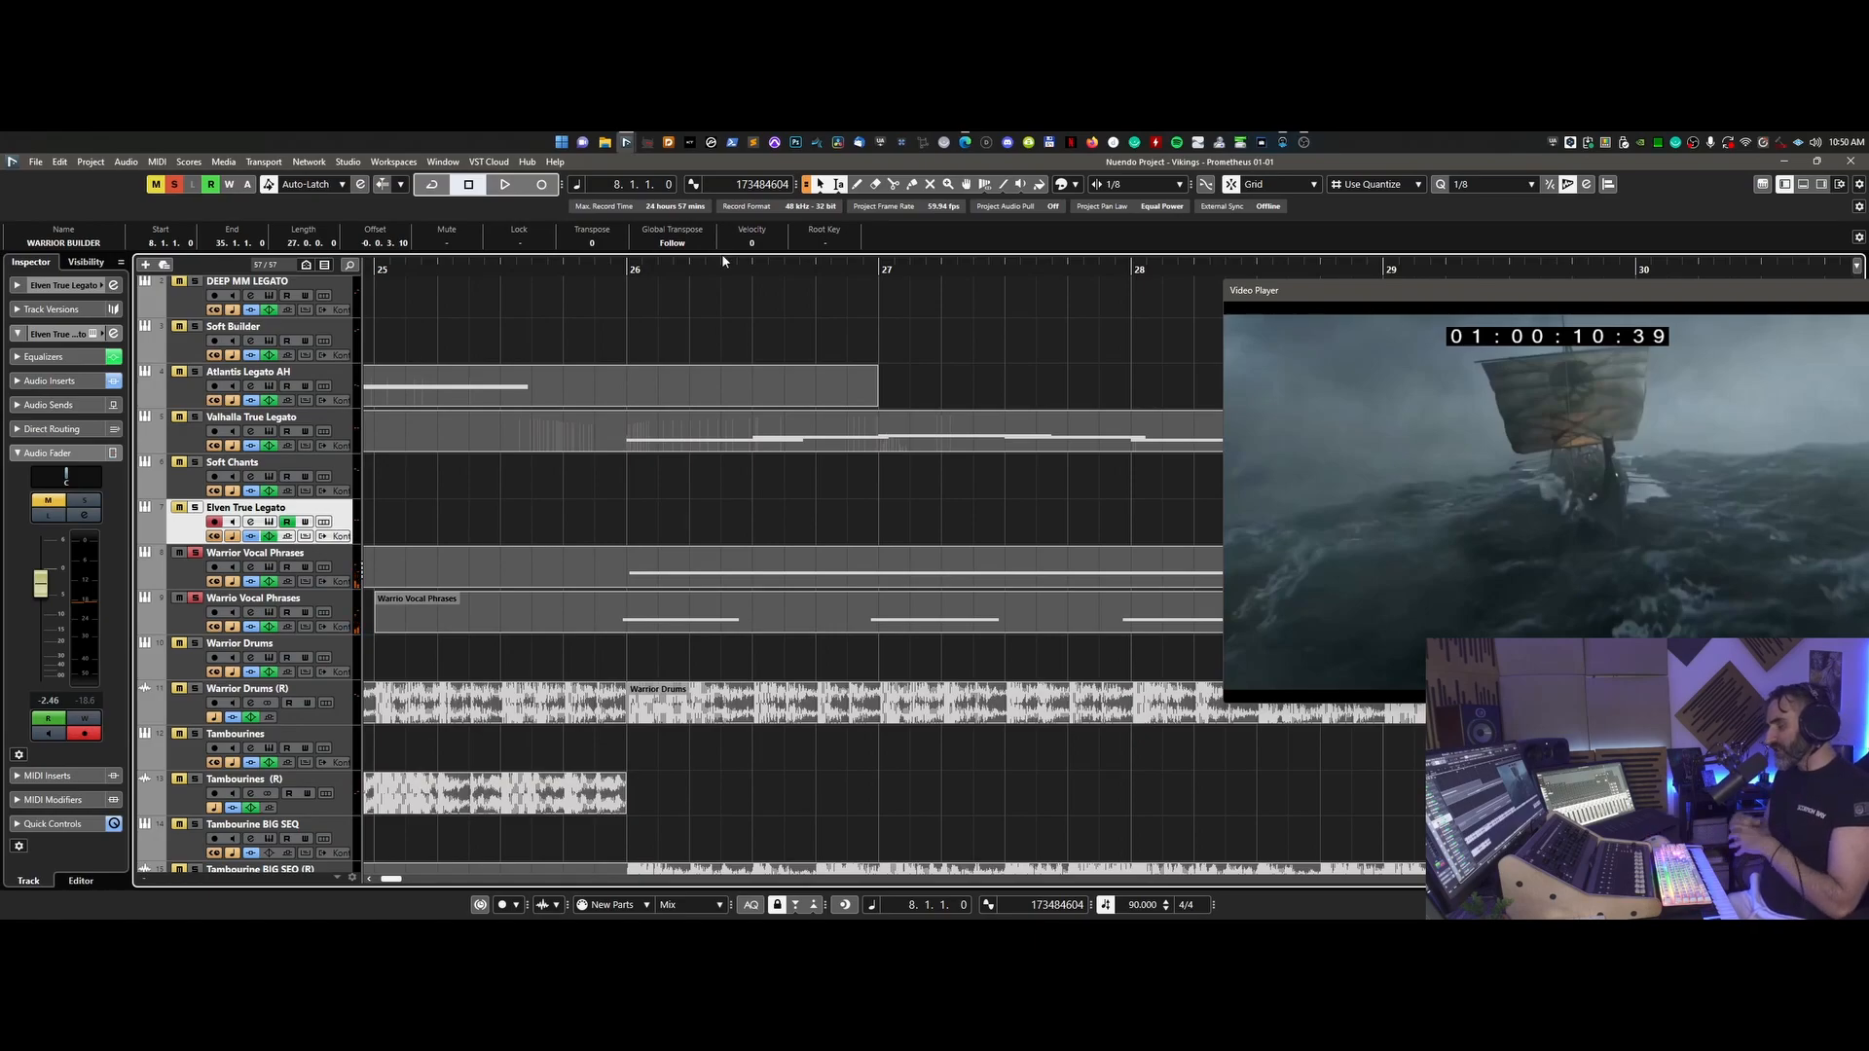
- Reopen the Warrior Vocal Phrases track's Kontakt instrument and move its window clear of the arrangement's bars 25 to 34
key(g)
key(g)
key(g)
key(g)
scroll(697, 619, right, 3)
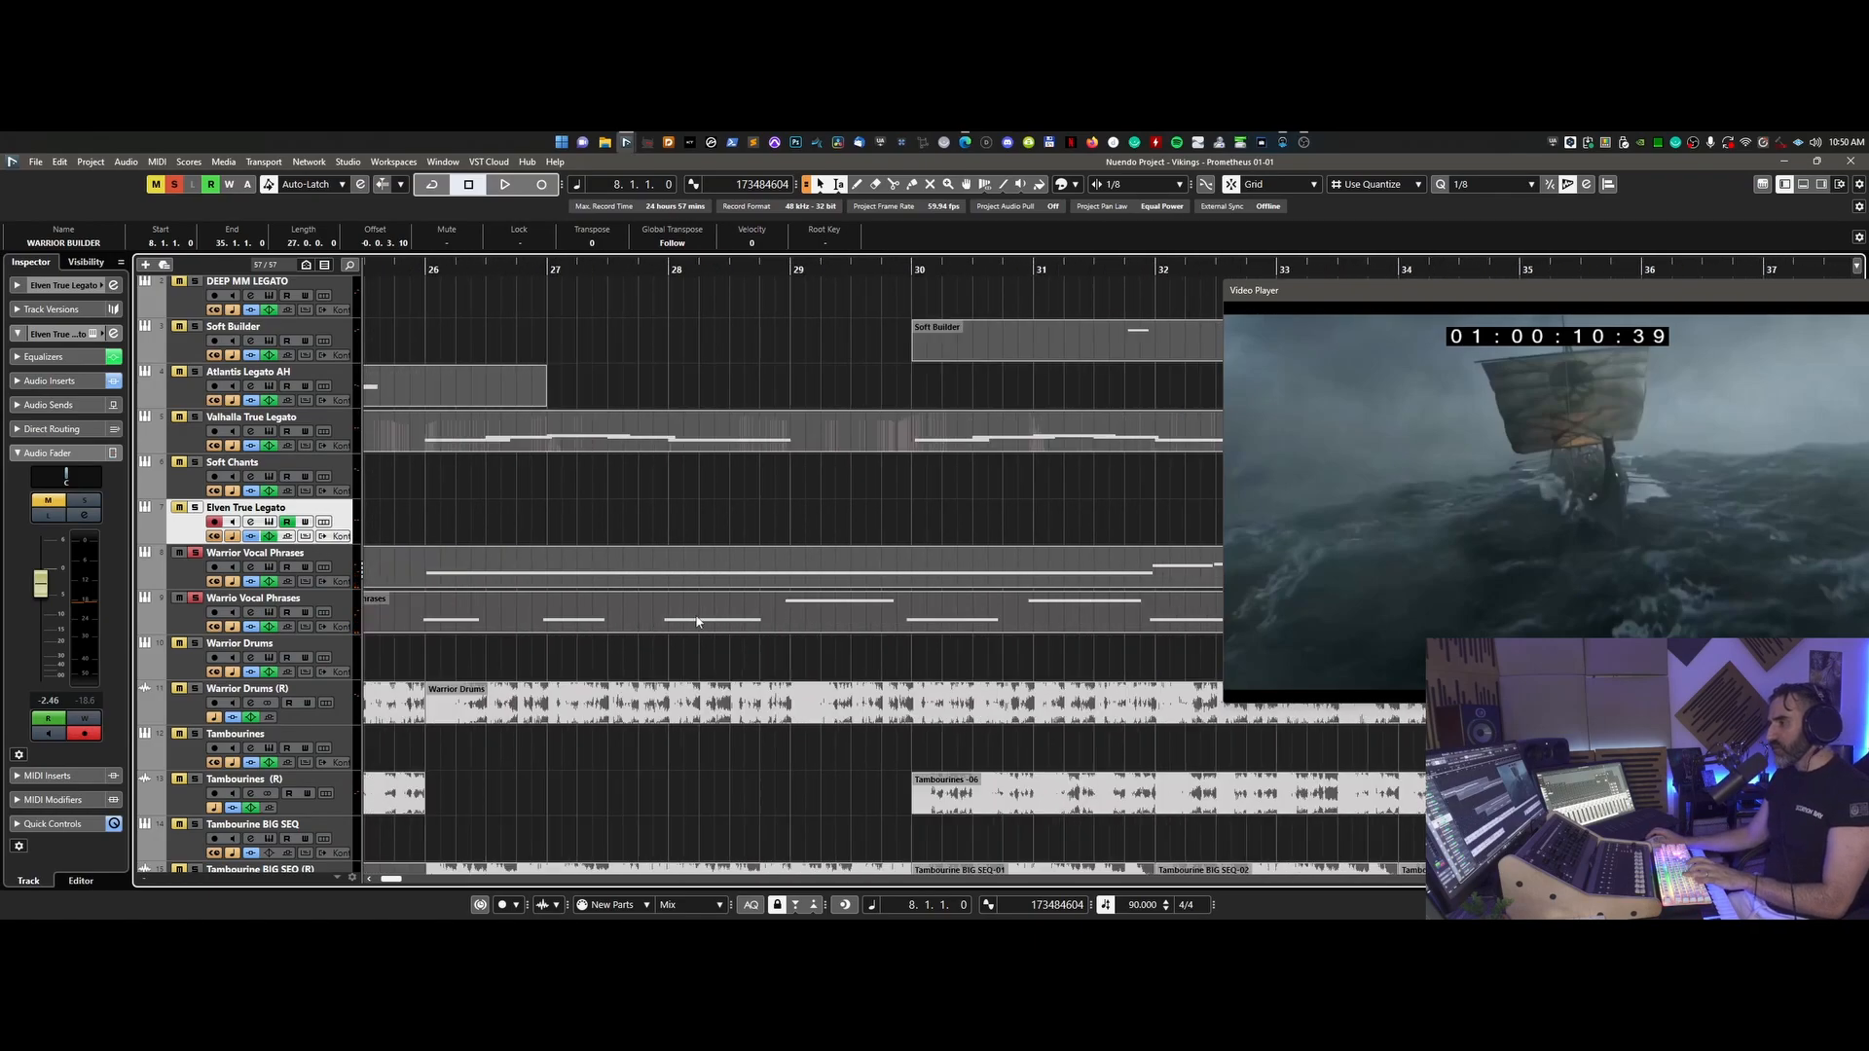
key(g)
key(g)
key(g)
key(g)
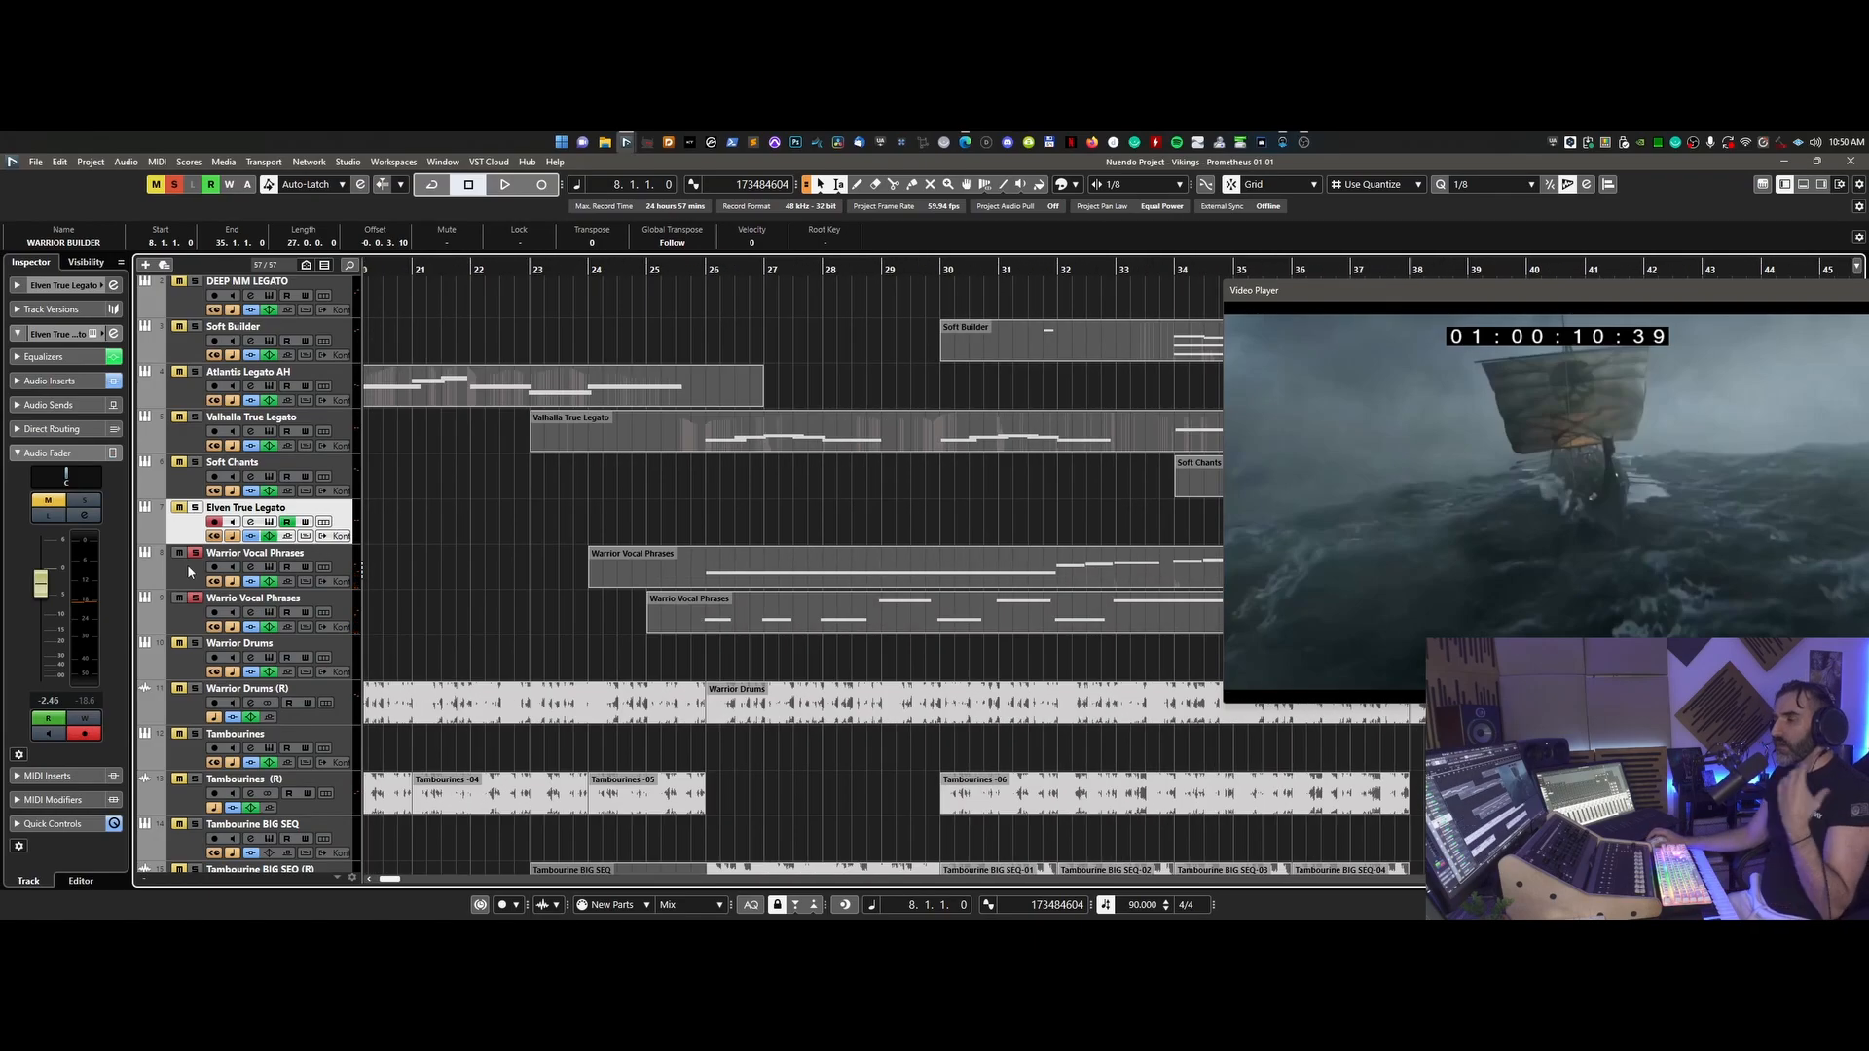
click(270, 567)
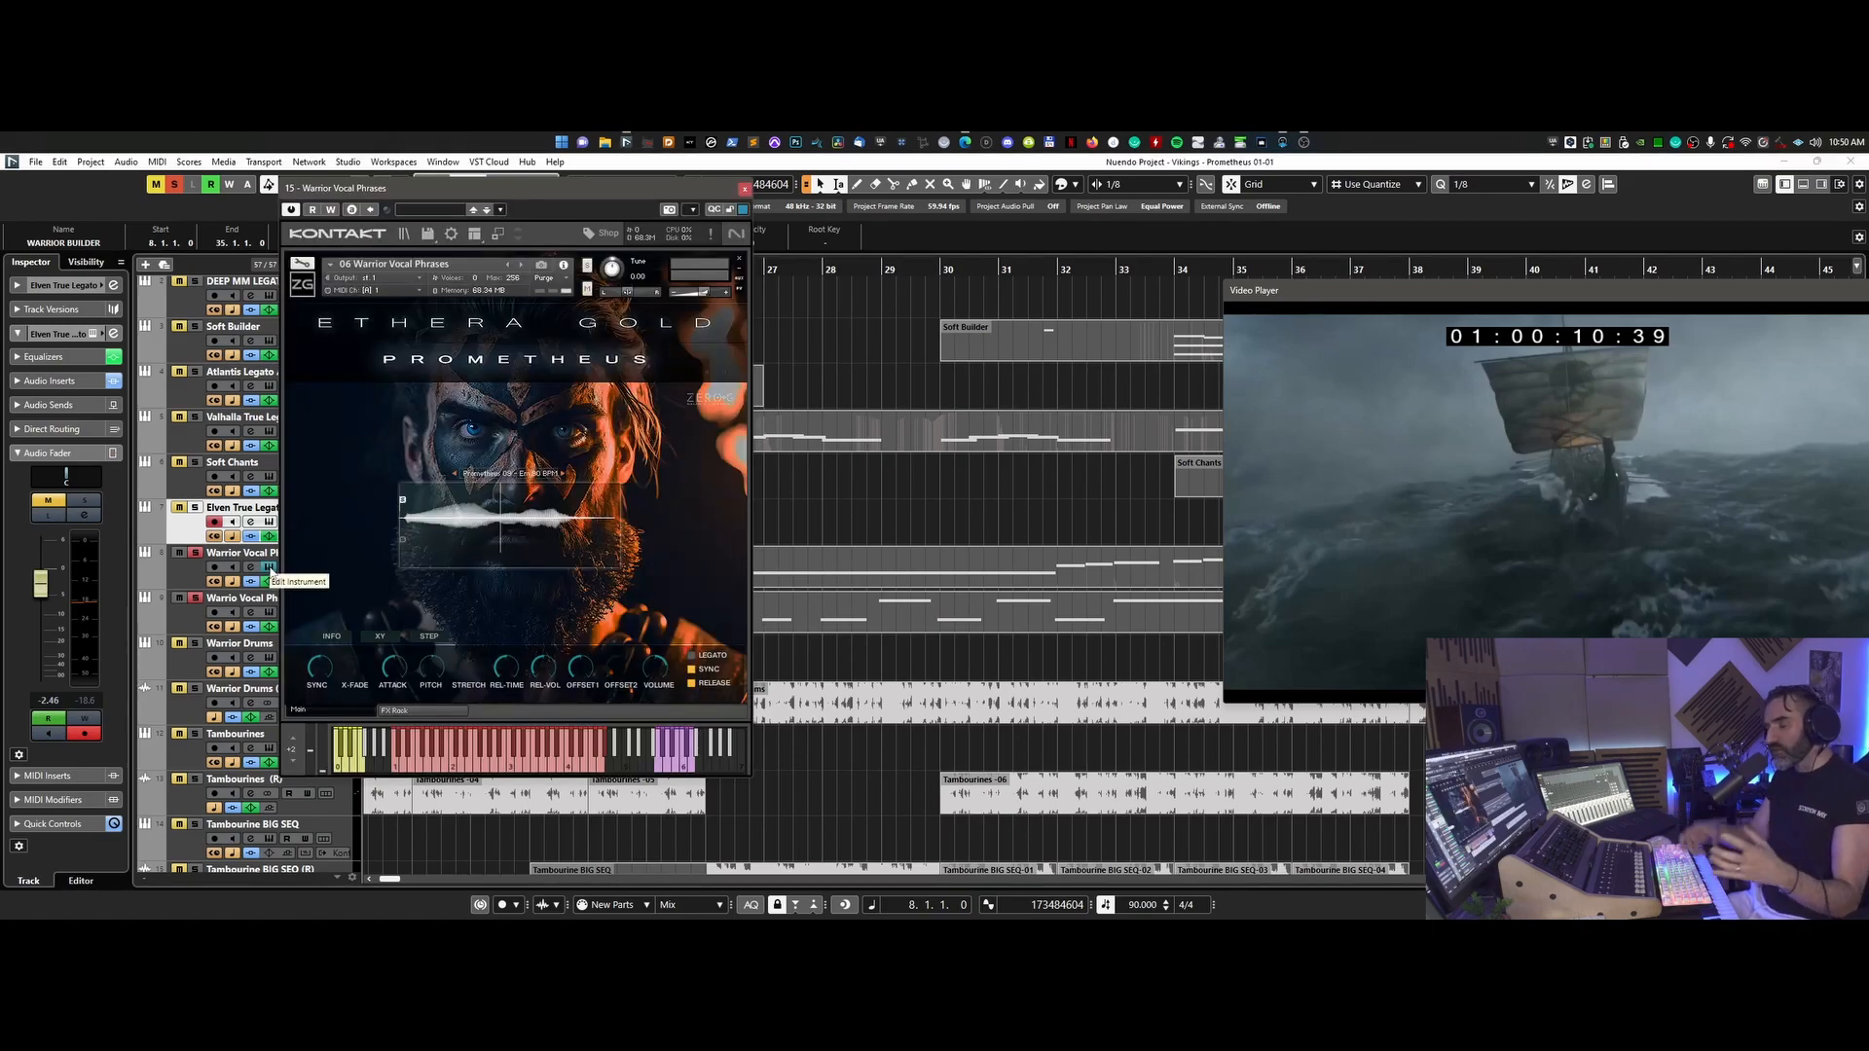
drag(680, 189, 538, 244)
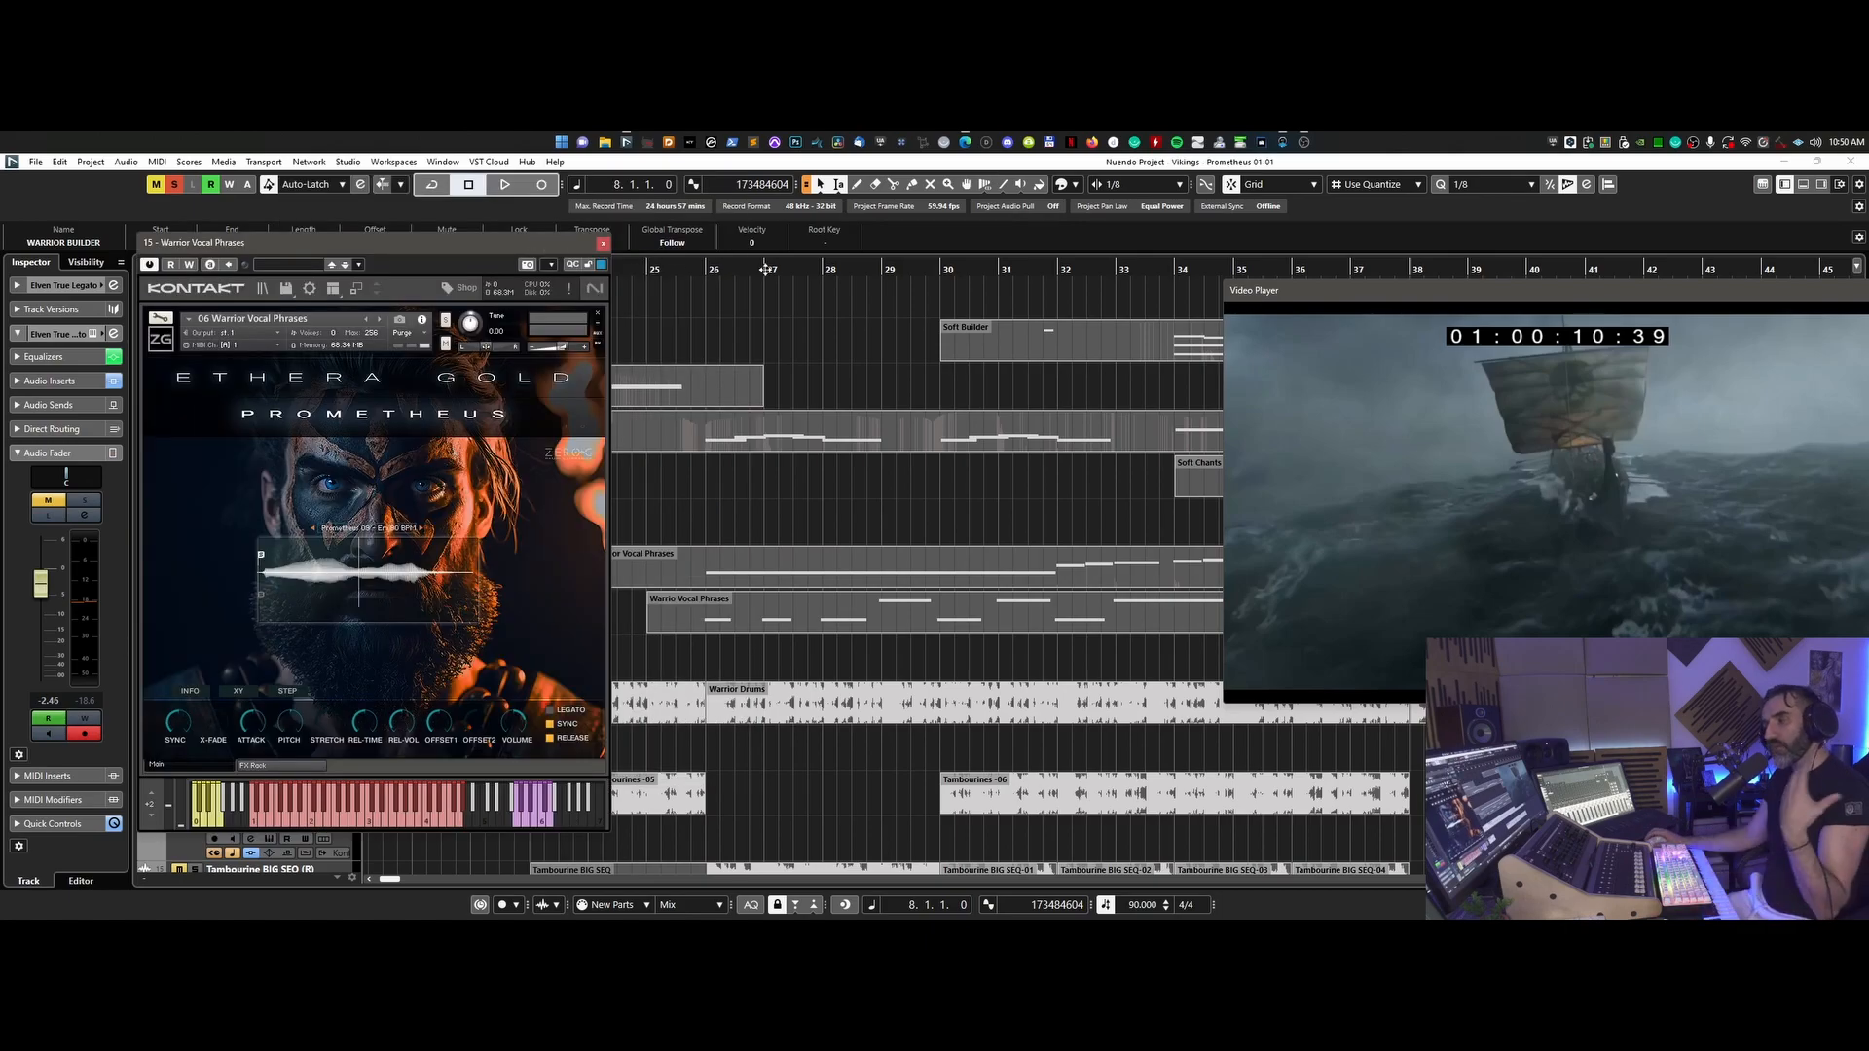
- Close the Kontakt window and play the two soloed warrior vocal phrase tracks from just before bar 26
click(706, 269)
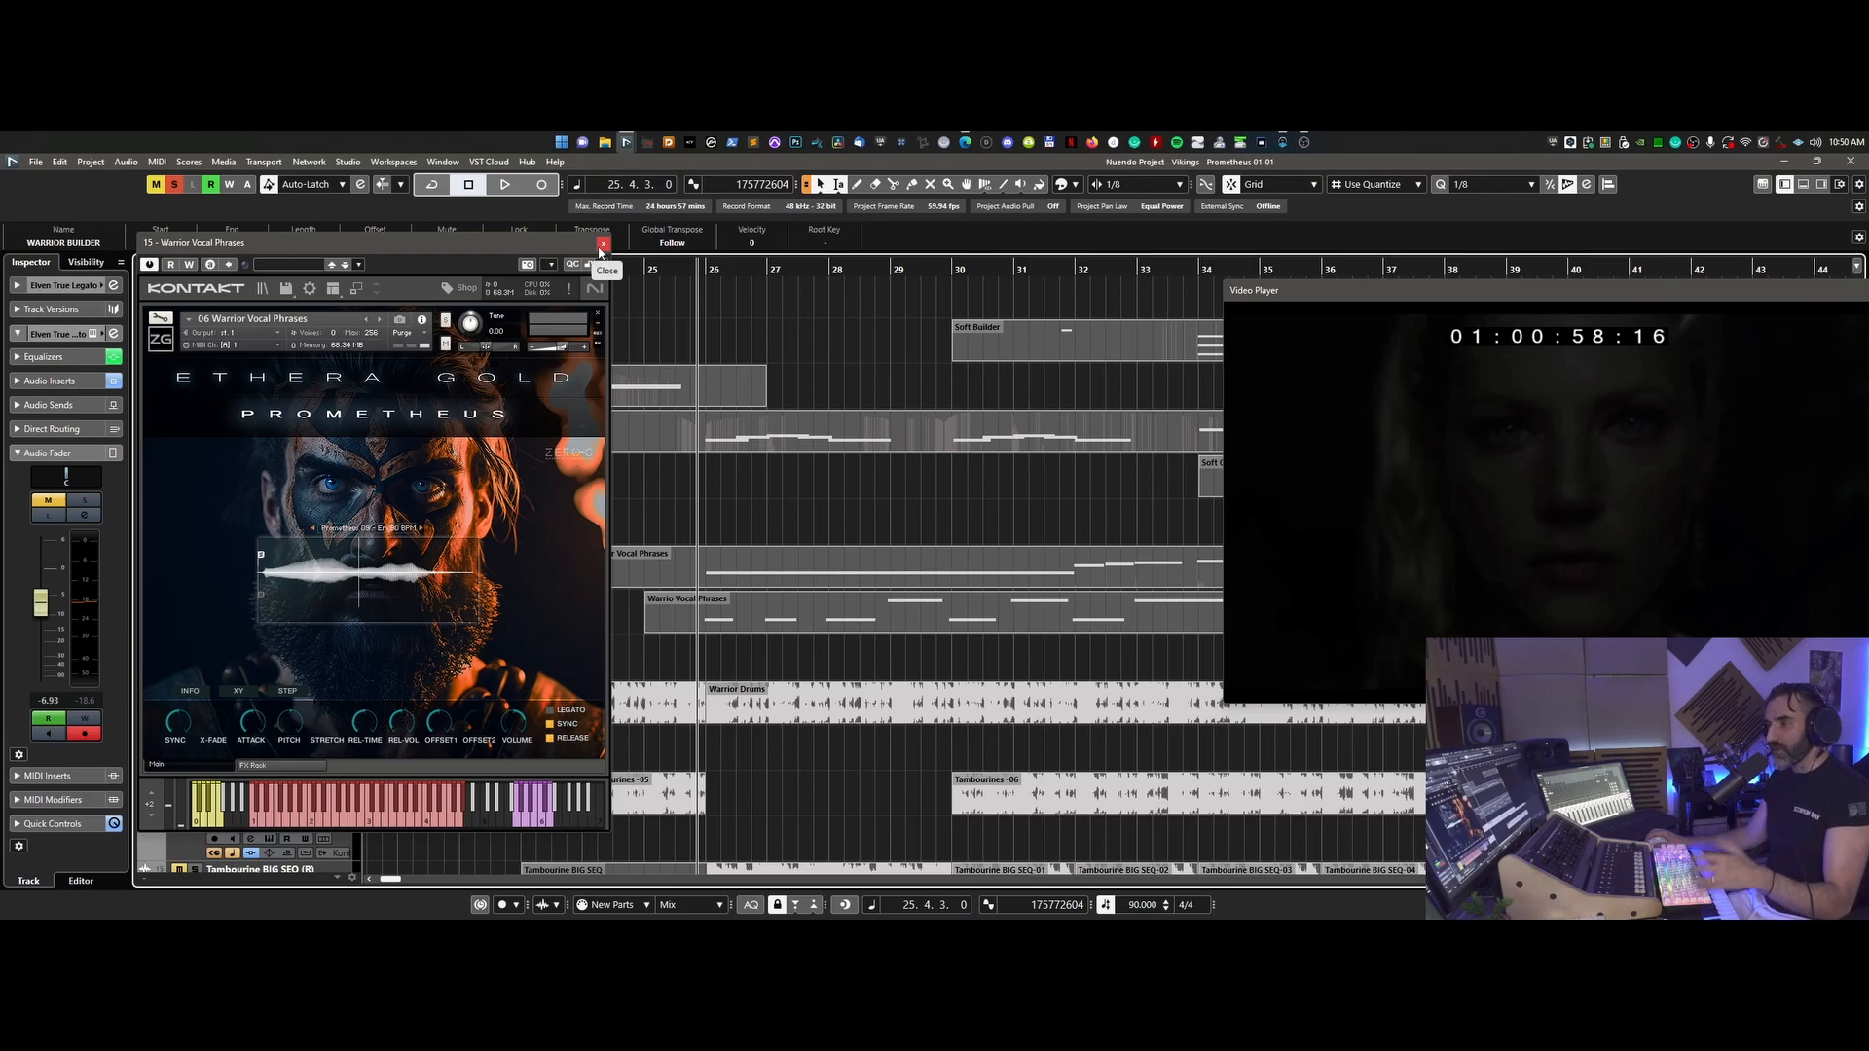
click(601, 247)
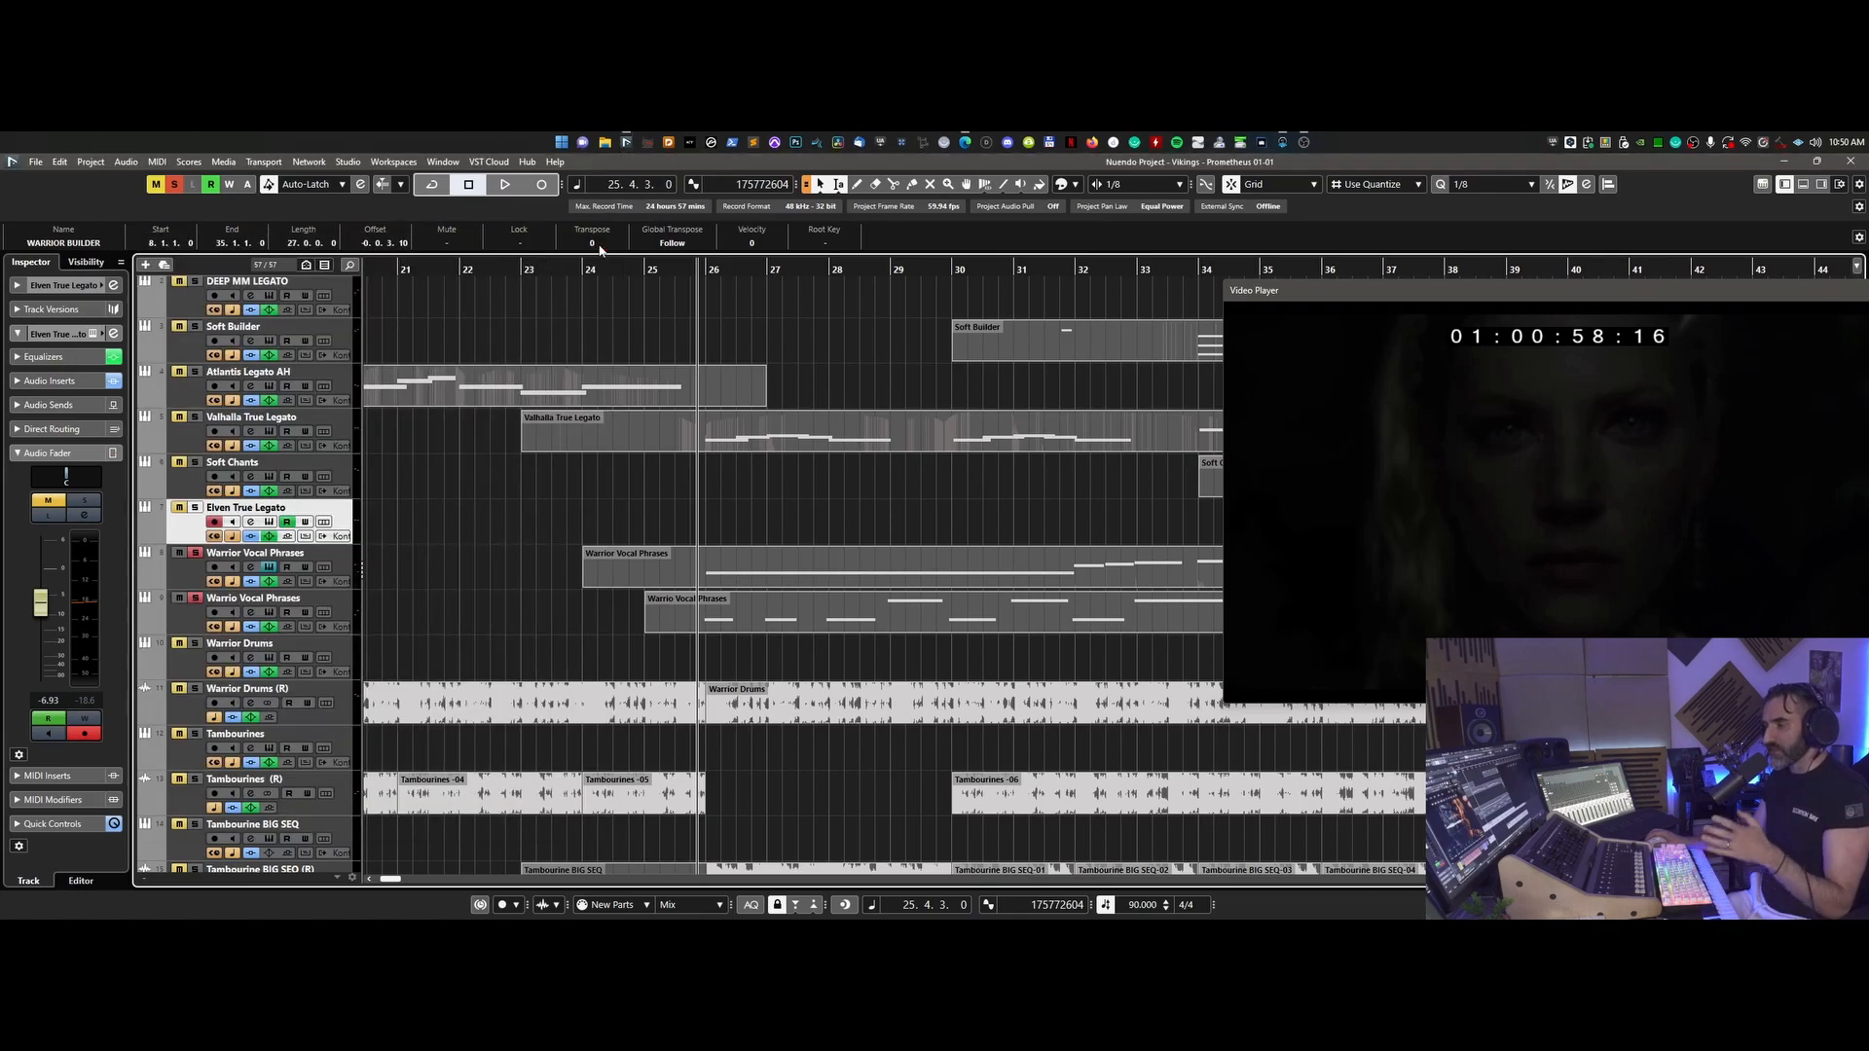
key(space)
key(g)
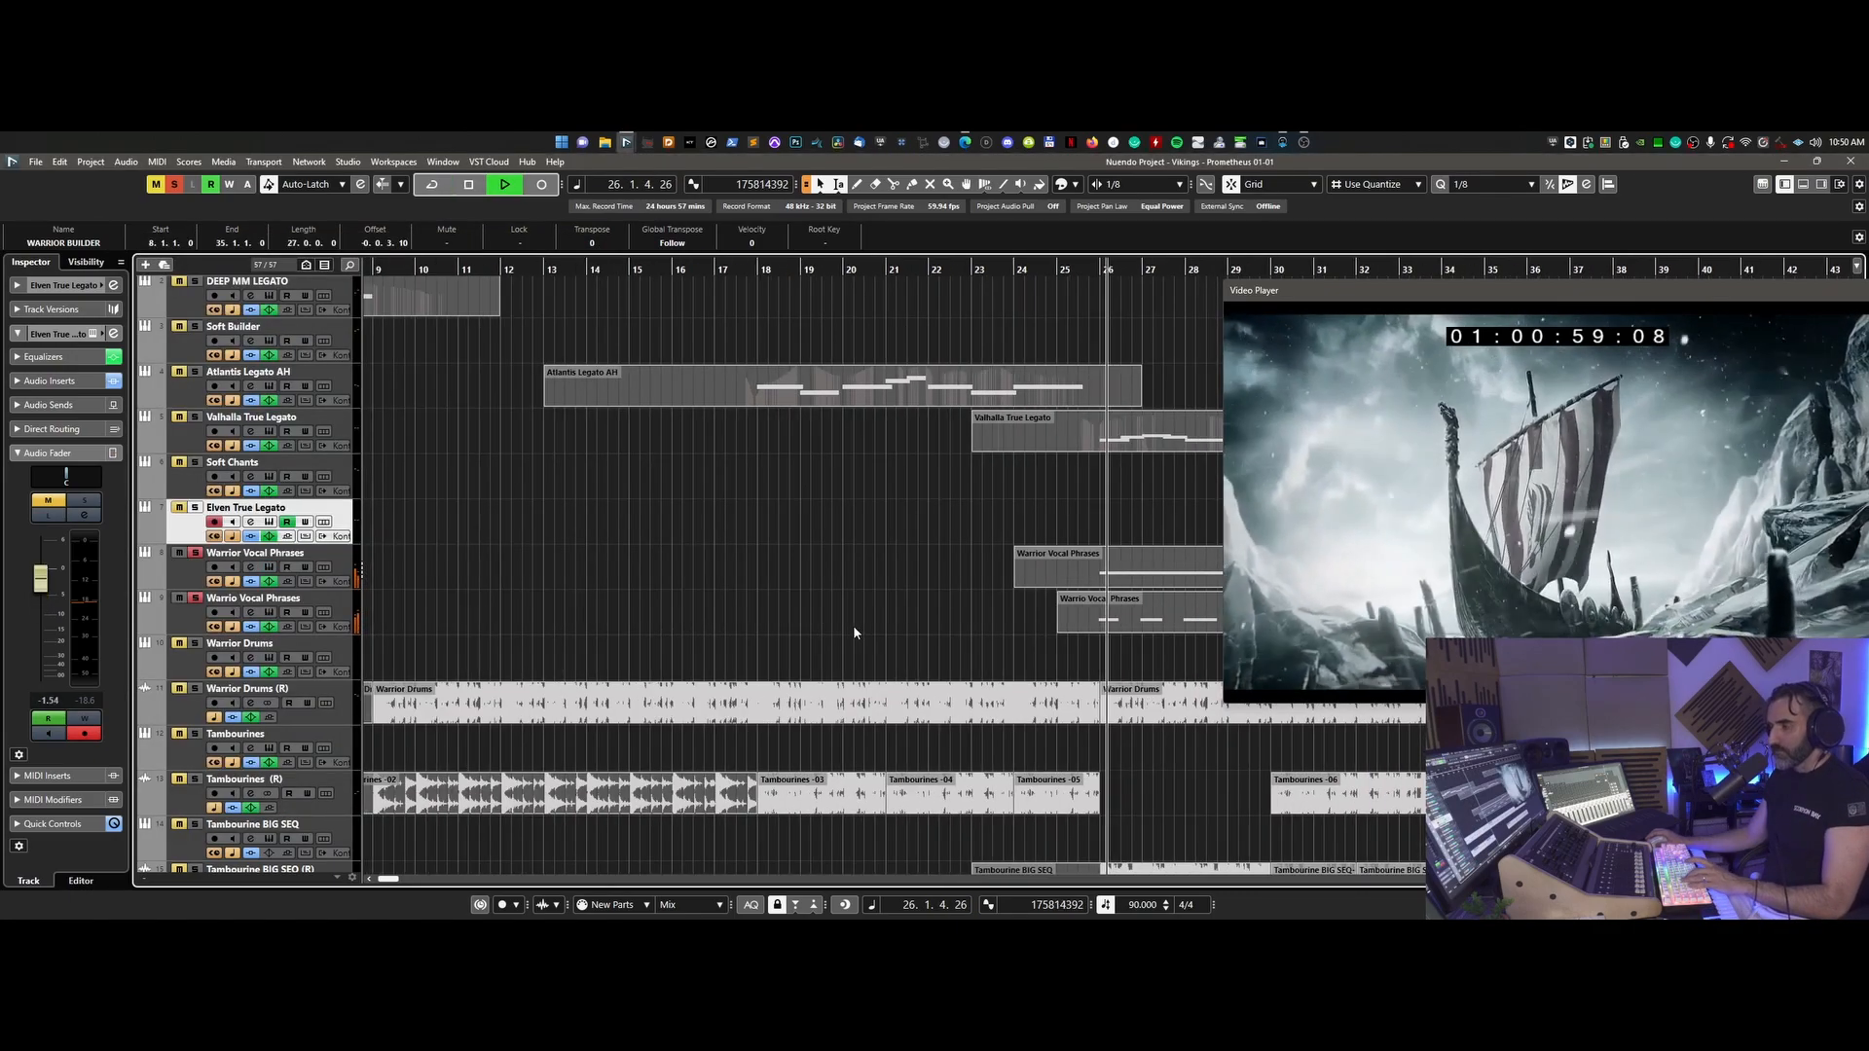
scroll(854, 628, right, 3)
scroll(853, 632, down, 10)
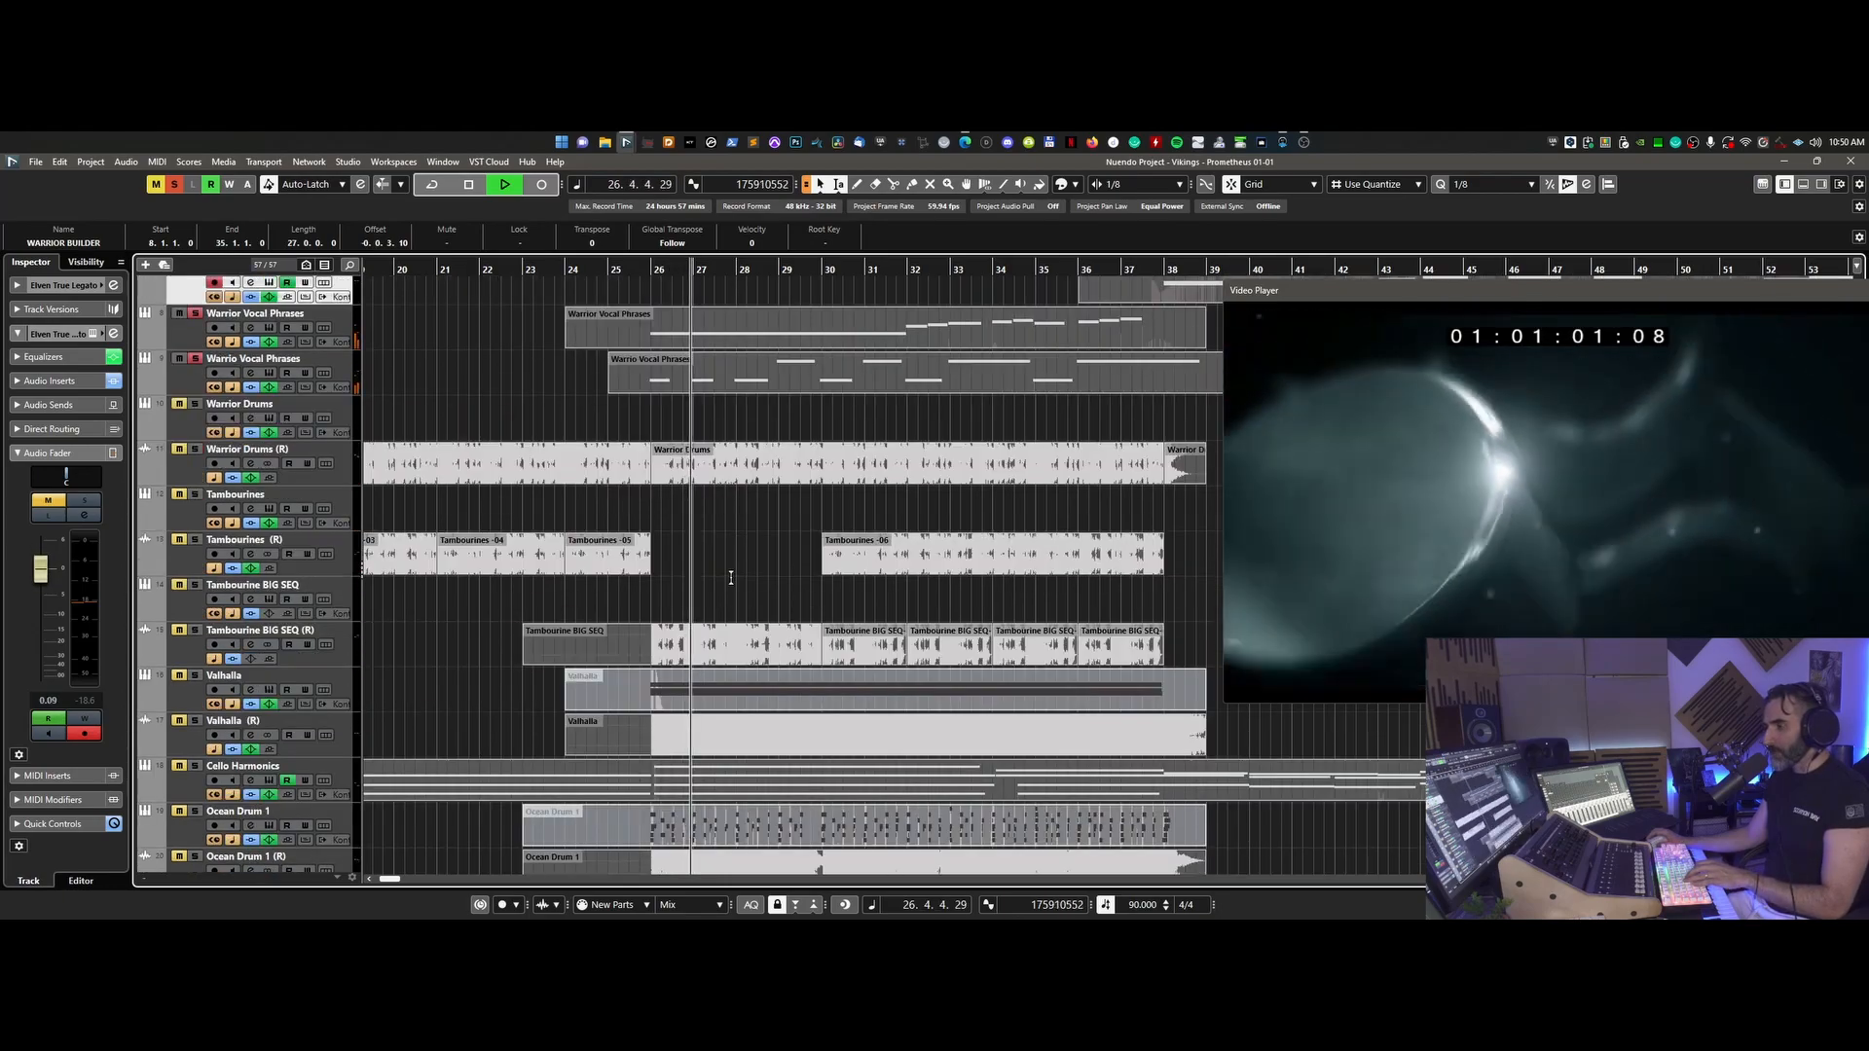
key(space)
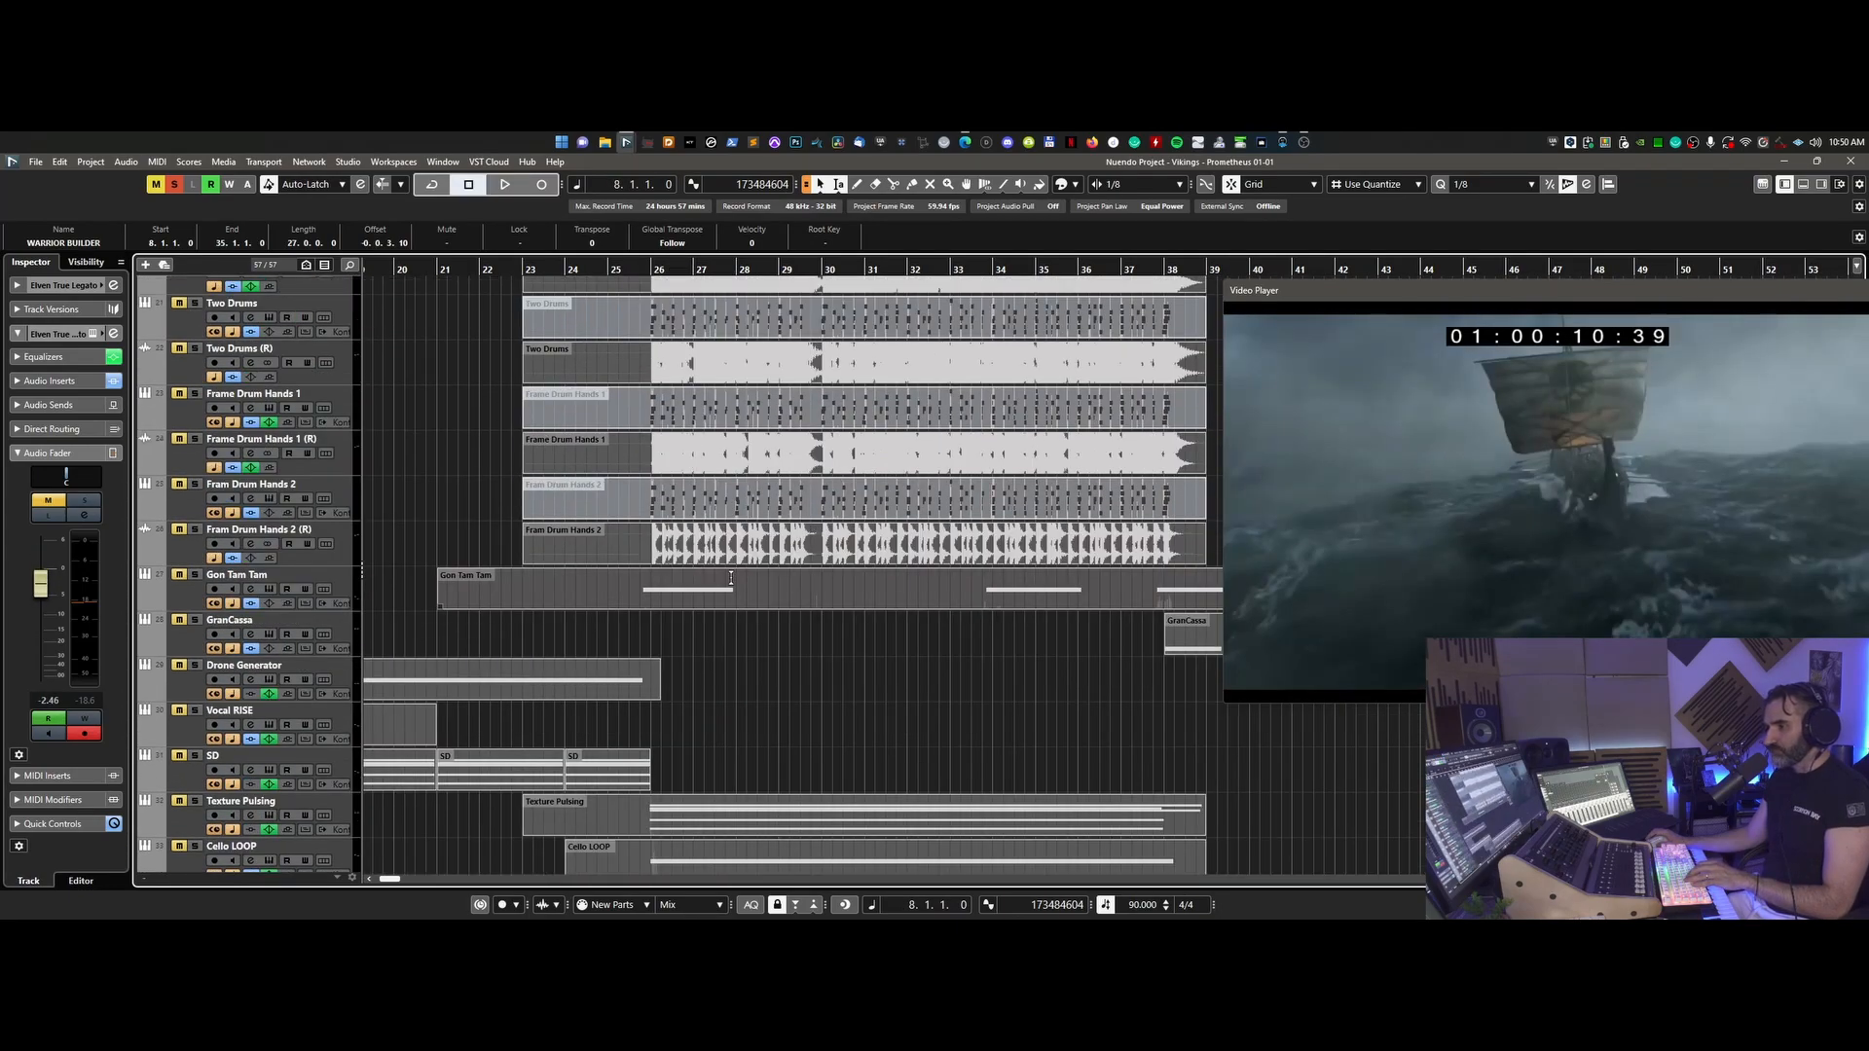
- Solo Vocal Rise 2 and Short Crescendo OH, play from bar 24 and open Short Crescendo OH's Kontakt instrument with its file browser hidden
scroll(731, 580, down, 8)
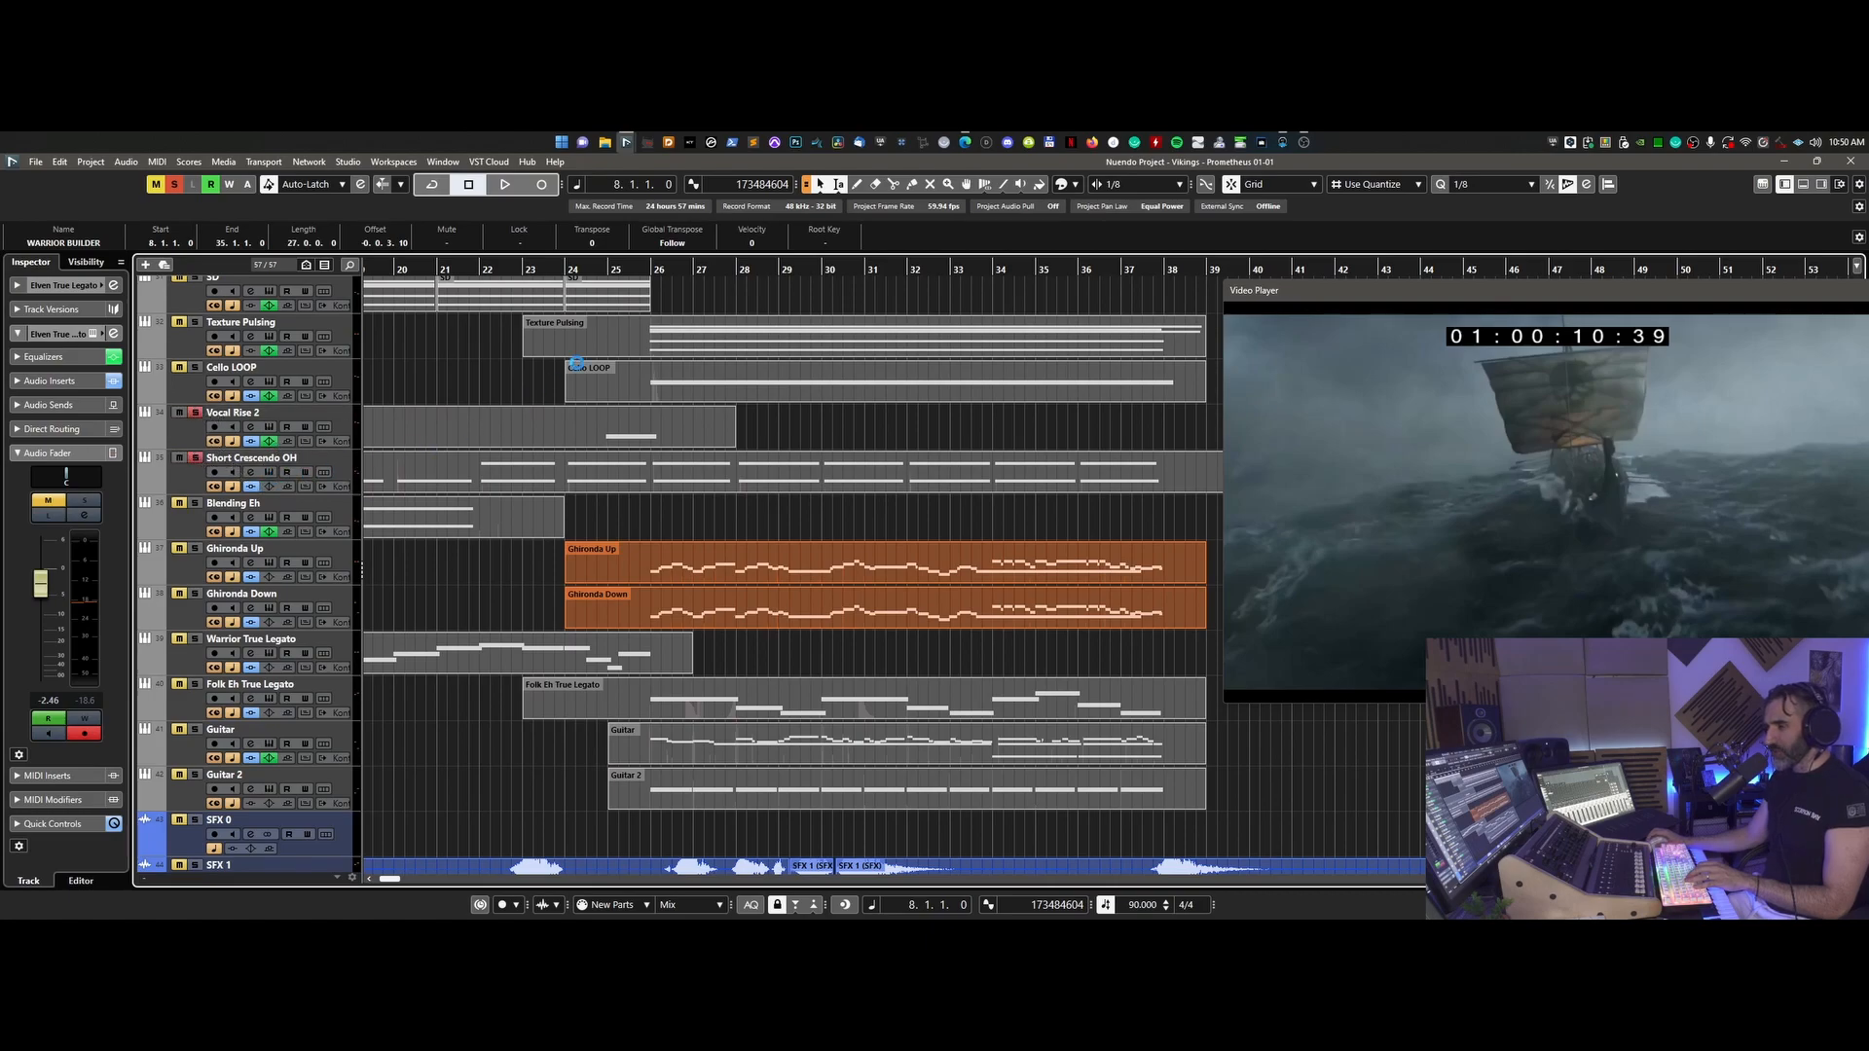
click(567, 271)
key(space)
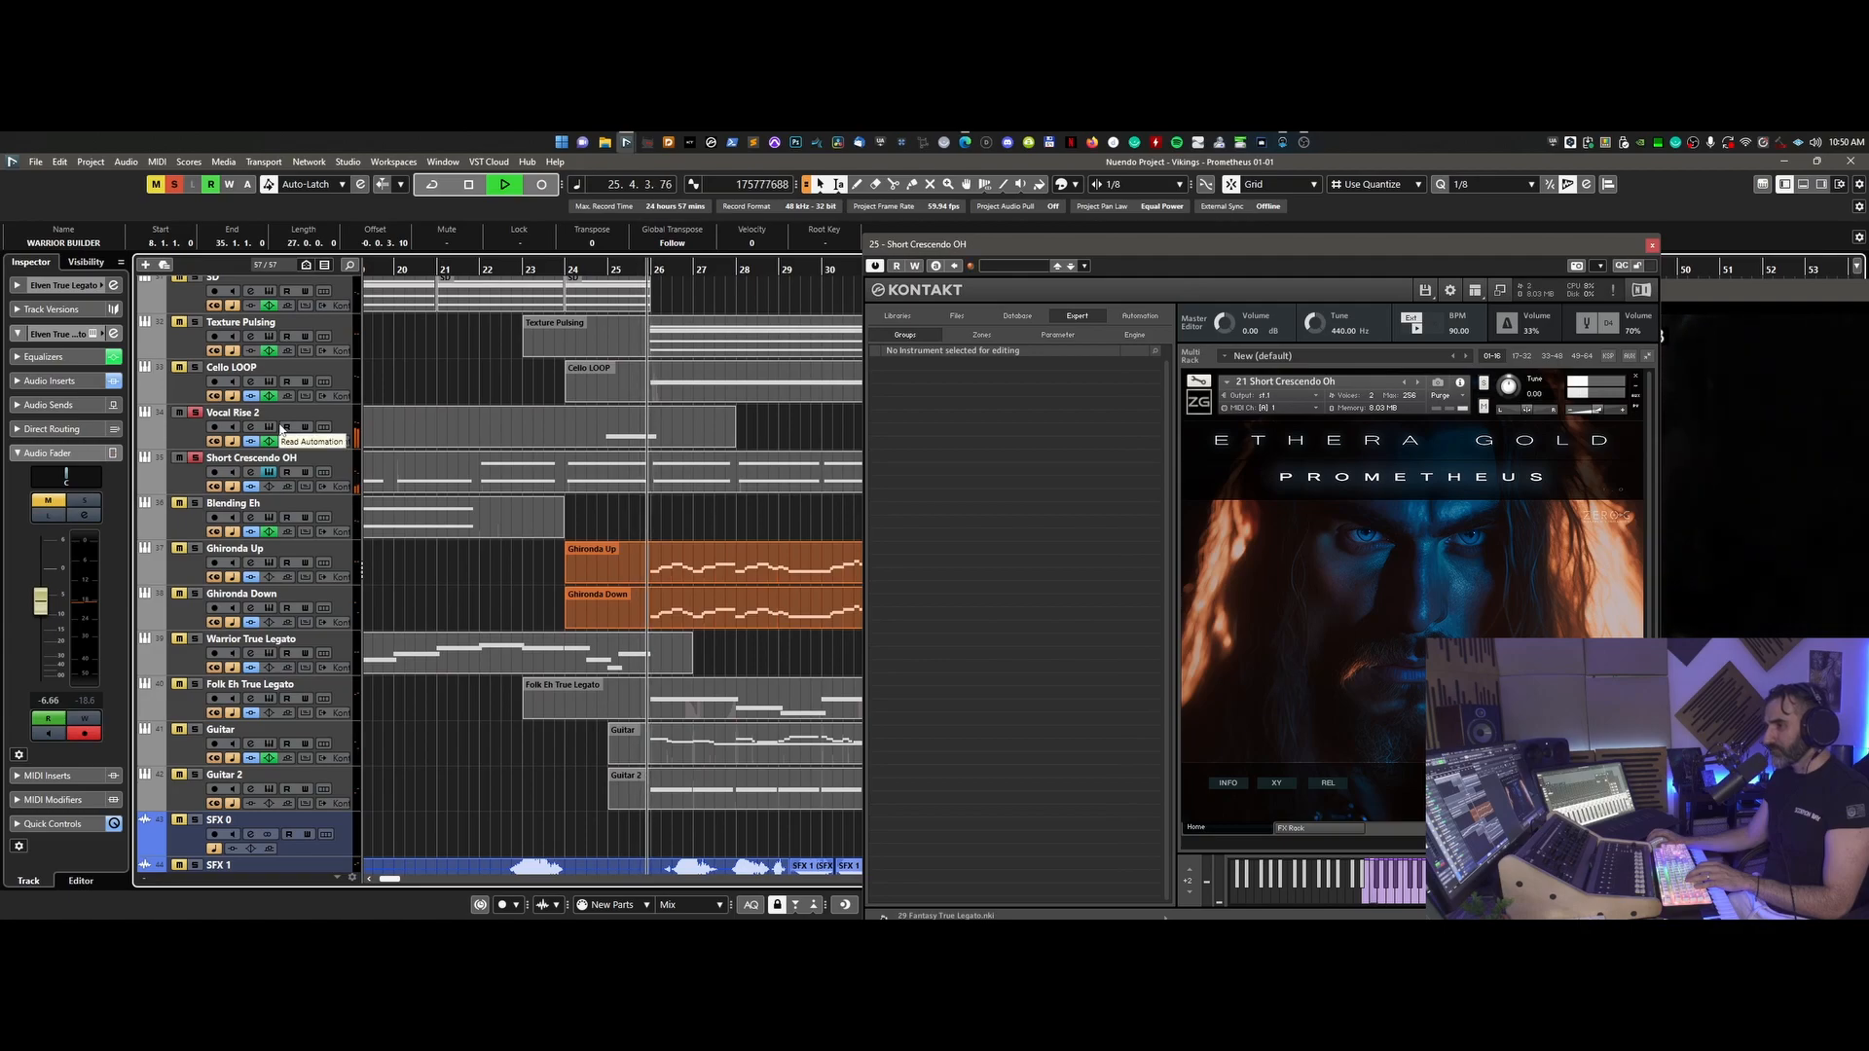
scroll(680, 513, right, 3)
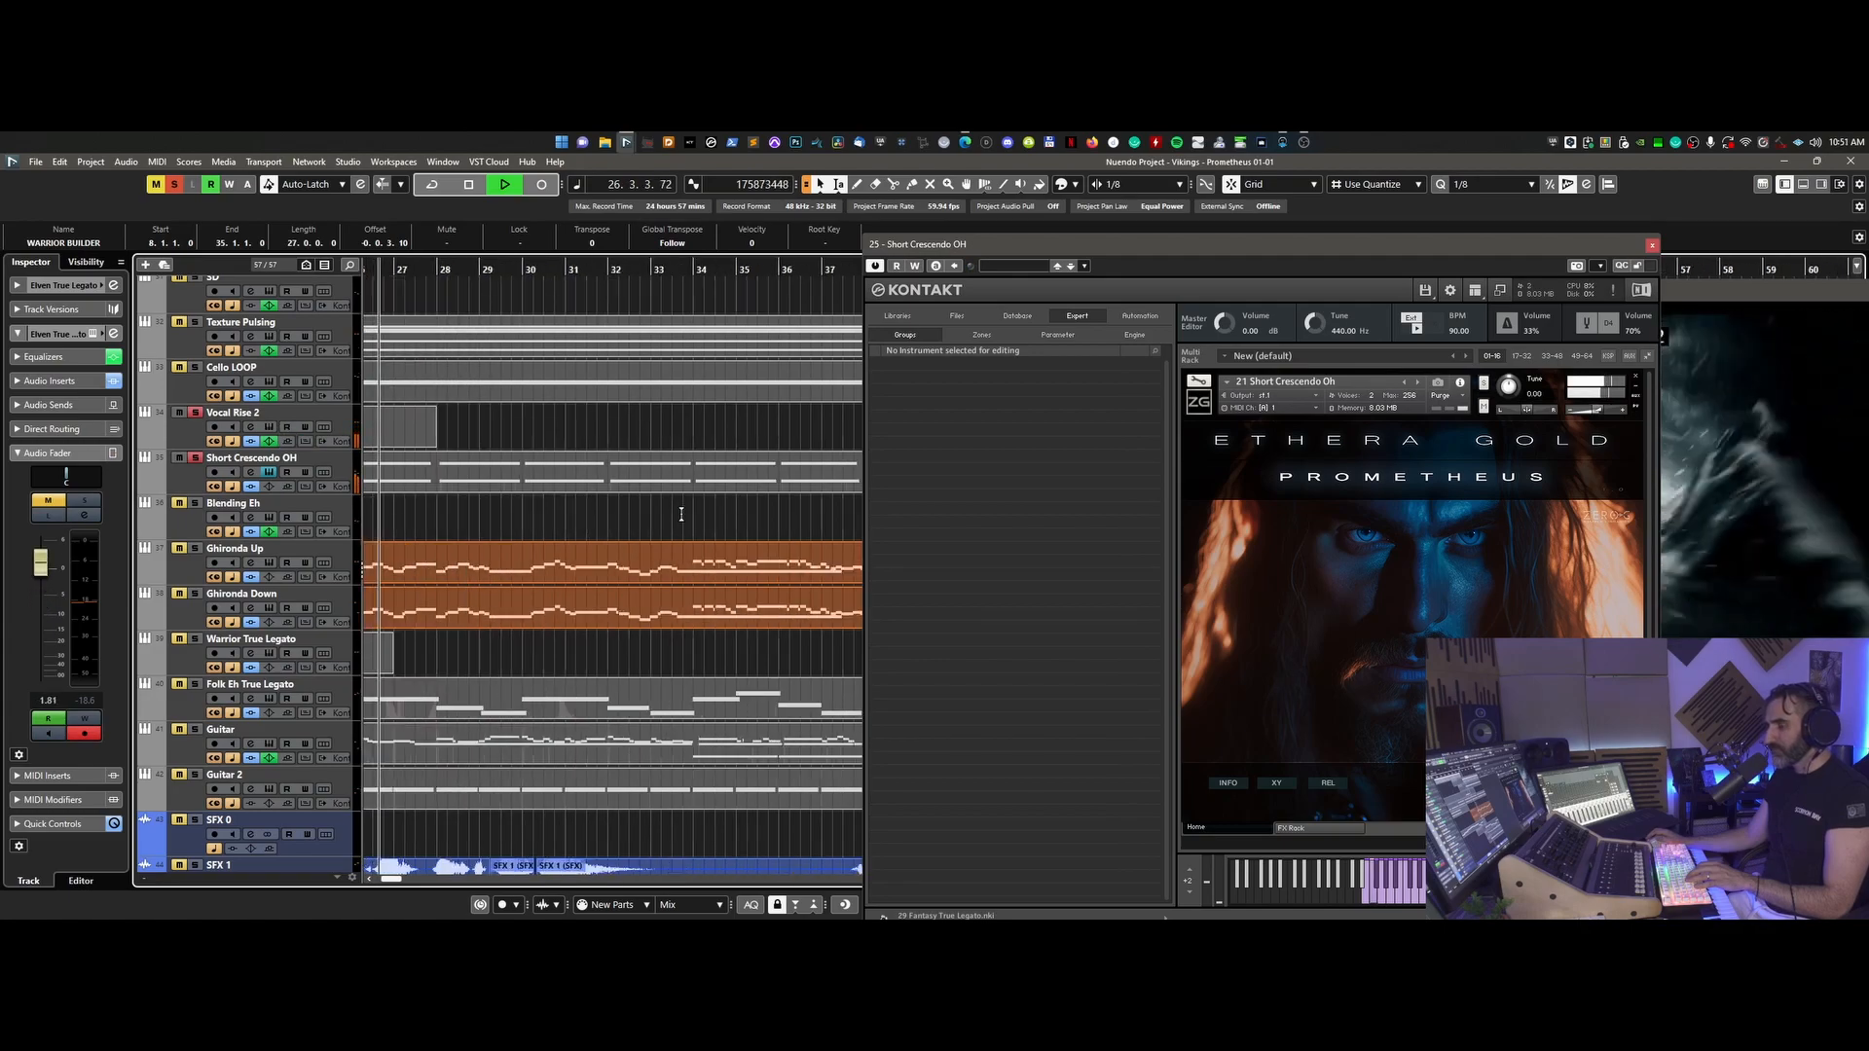
key(g)
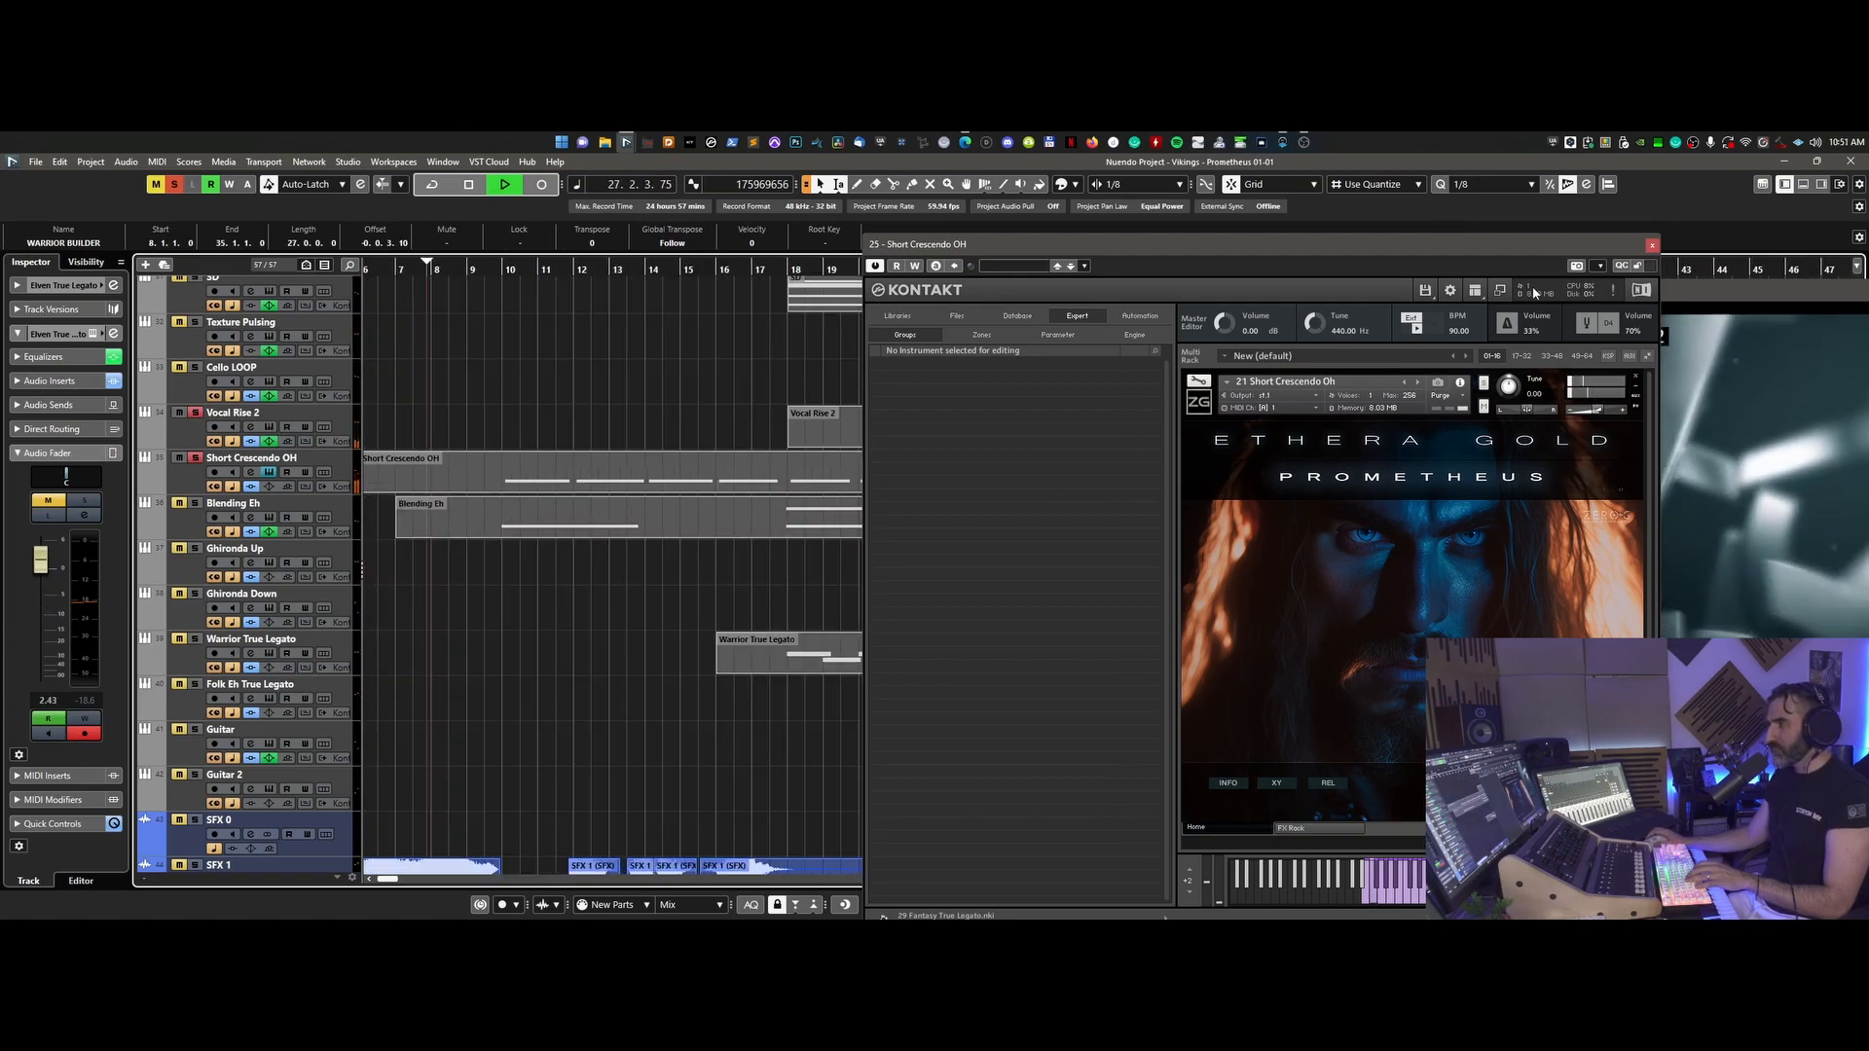
click(1500, 290)
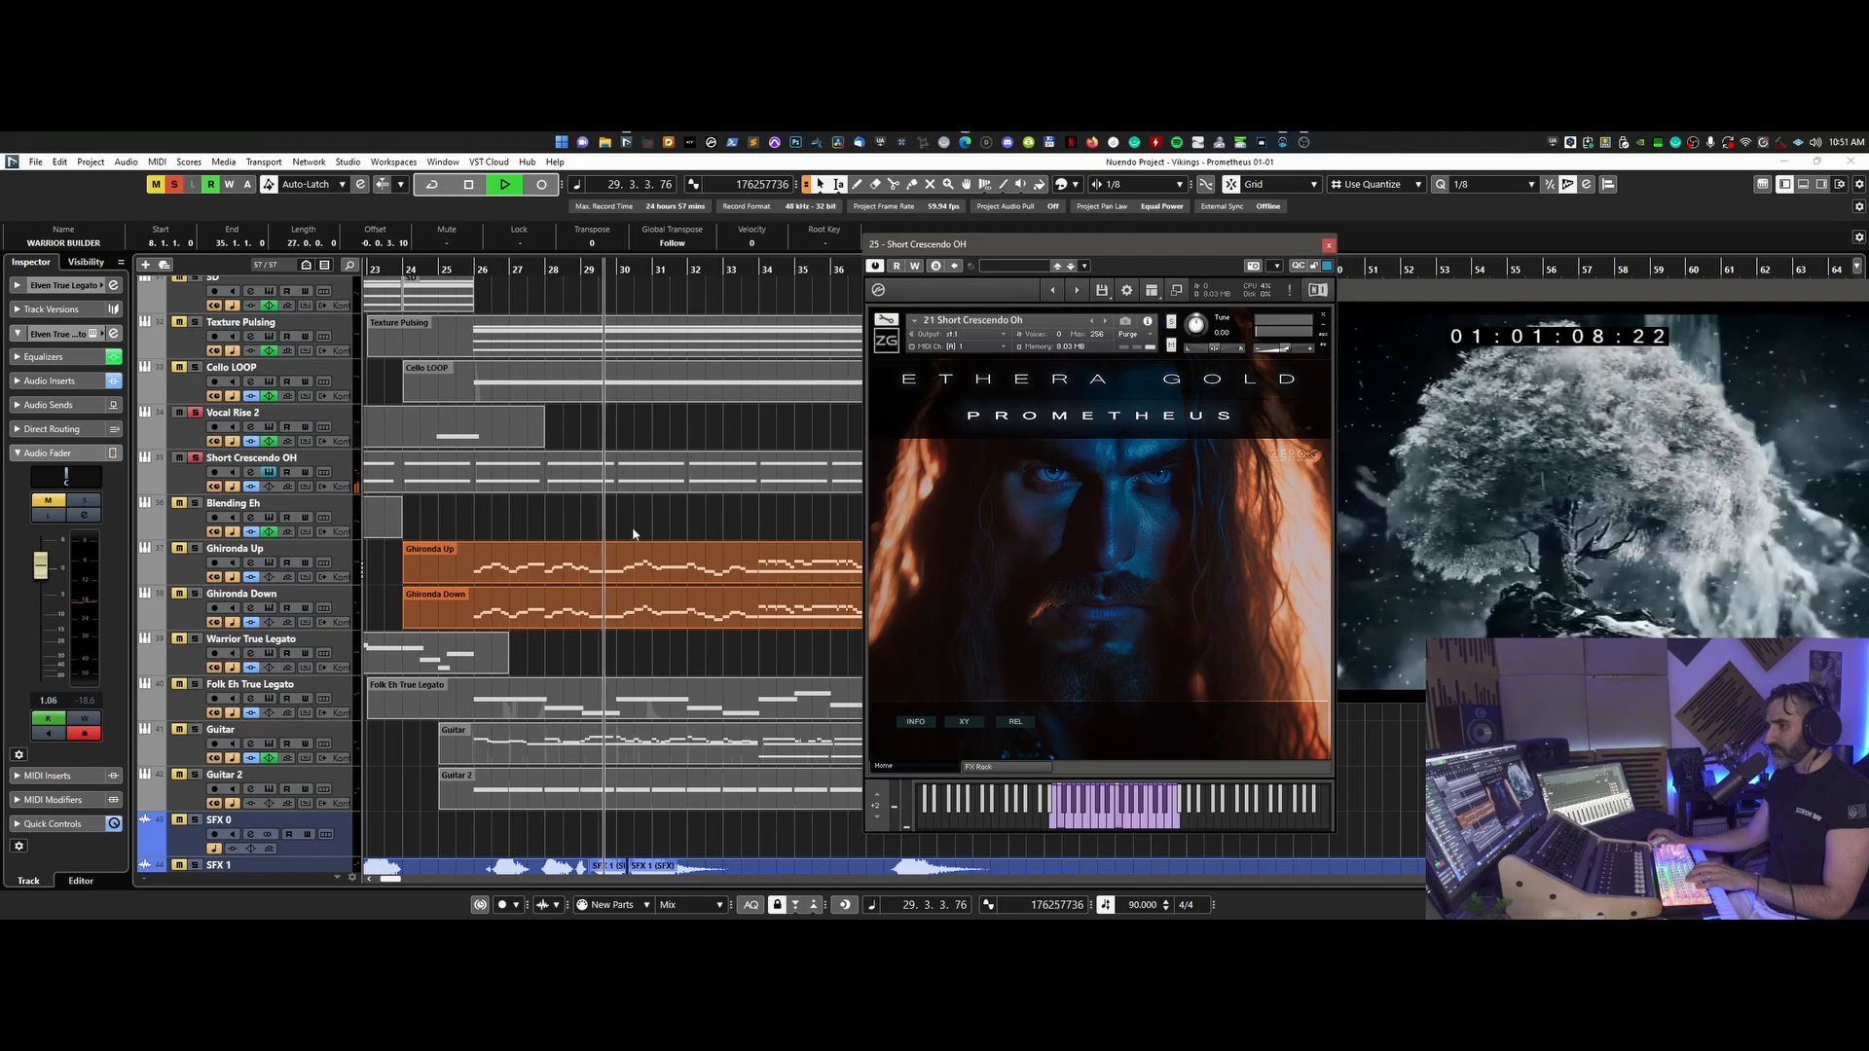
- Examine the Short Crescendo OH part's notes and velocities in the Key Editor during playback, and close the editor and instrument window
double_click(642, 475)
key(g)
key(g)
key(g)
key(g)
key(g)
key(g)
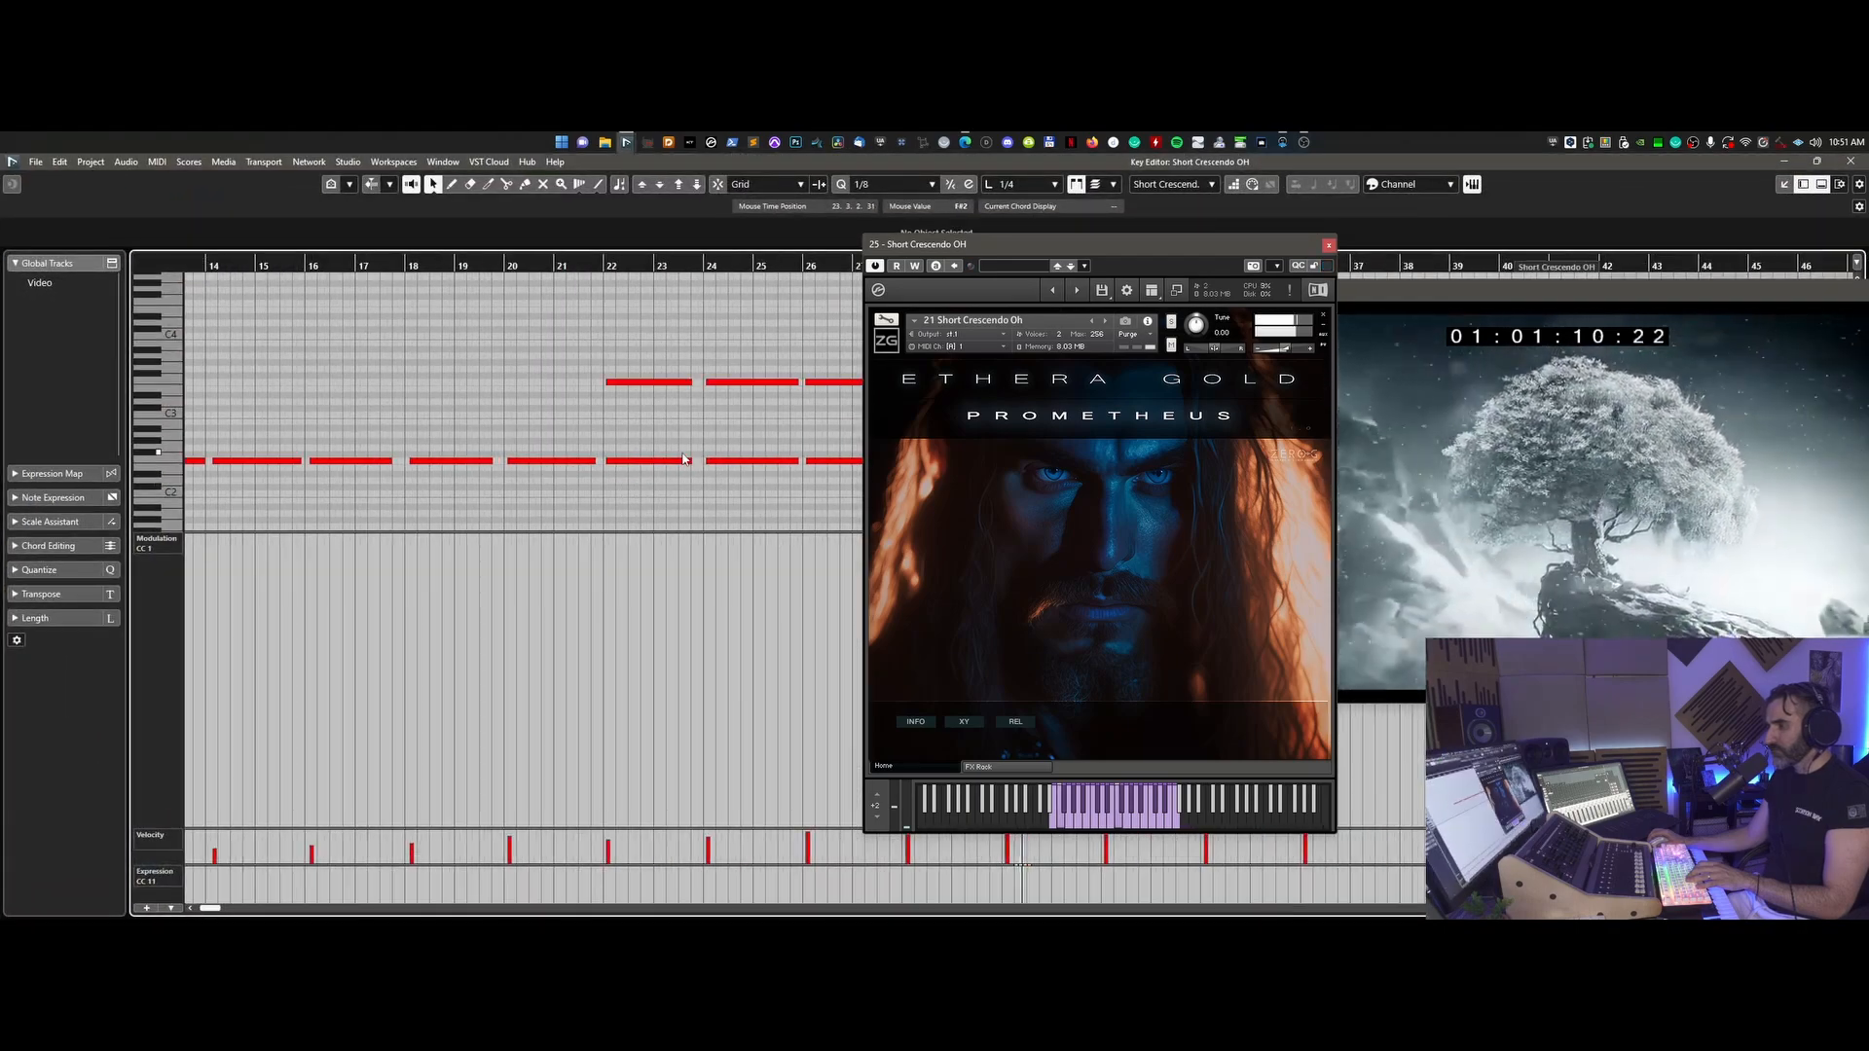
scroll(355, 665, left, 2)
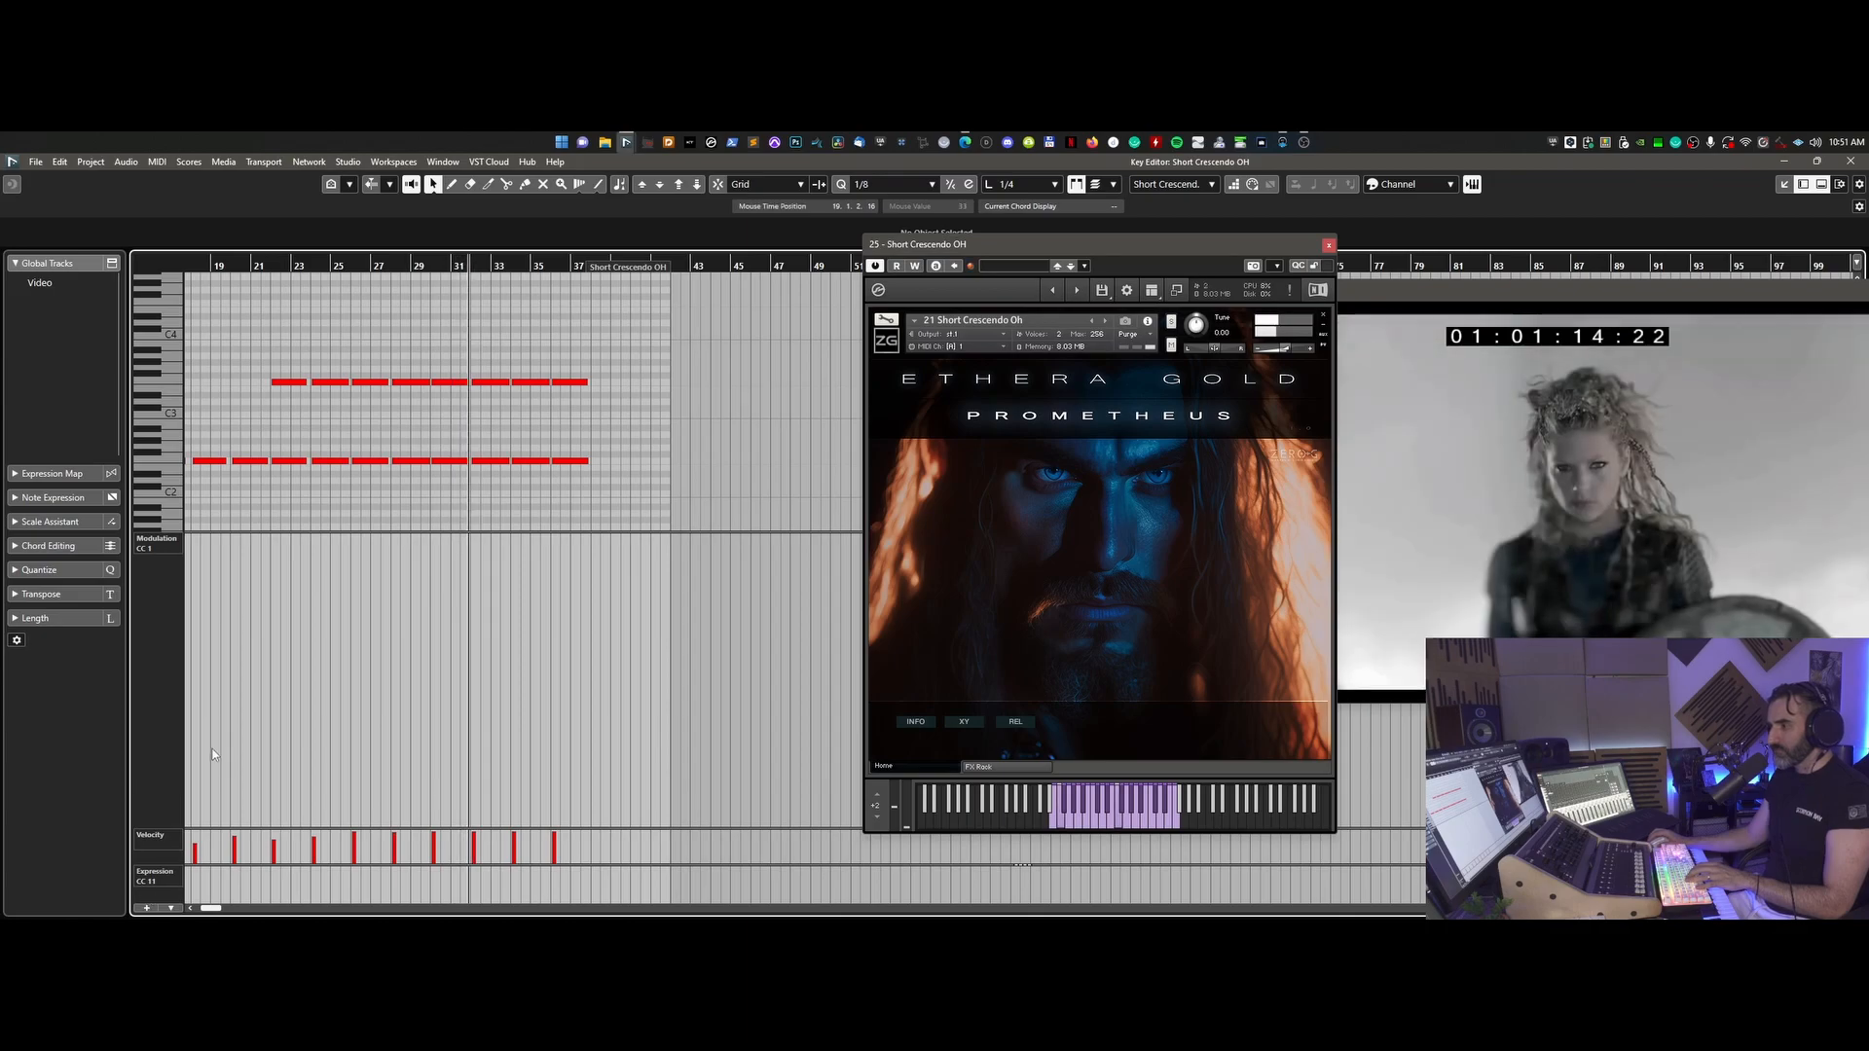
click(1851, 161)
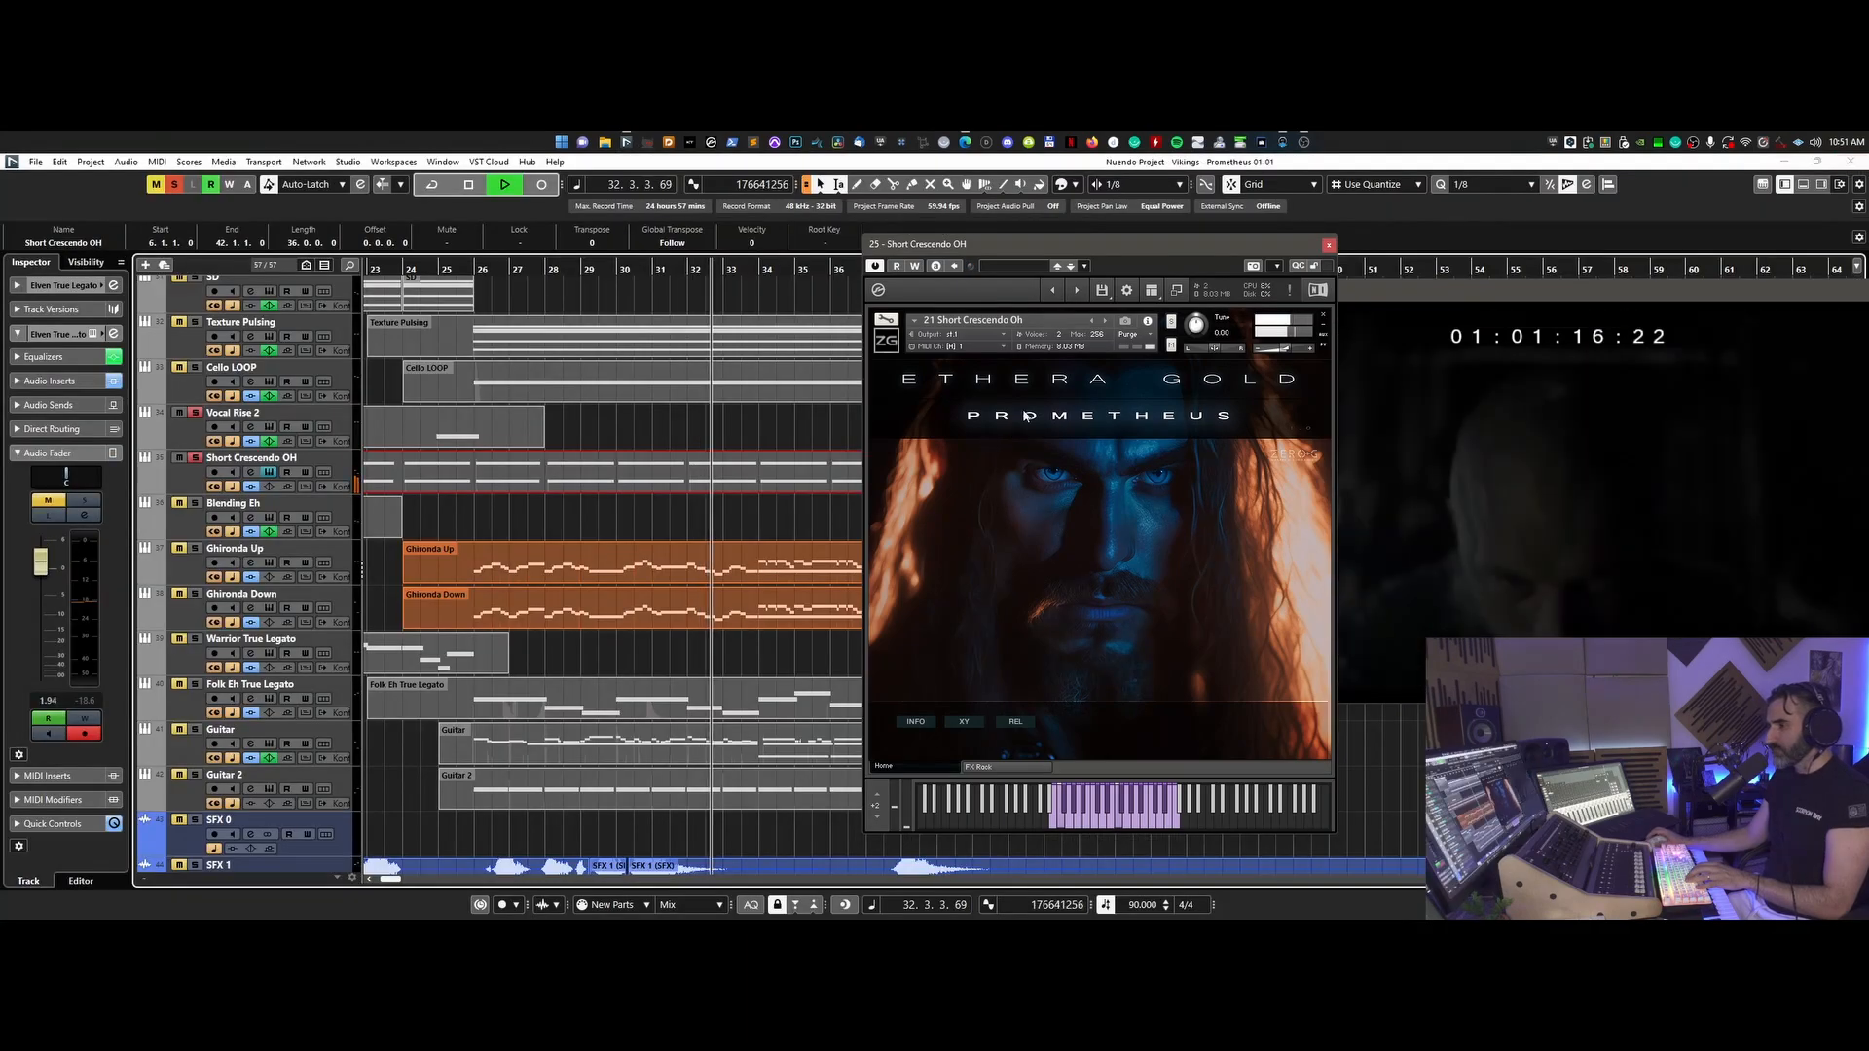
click(1328, 244)
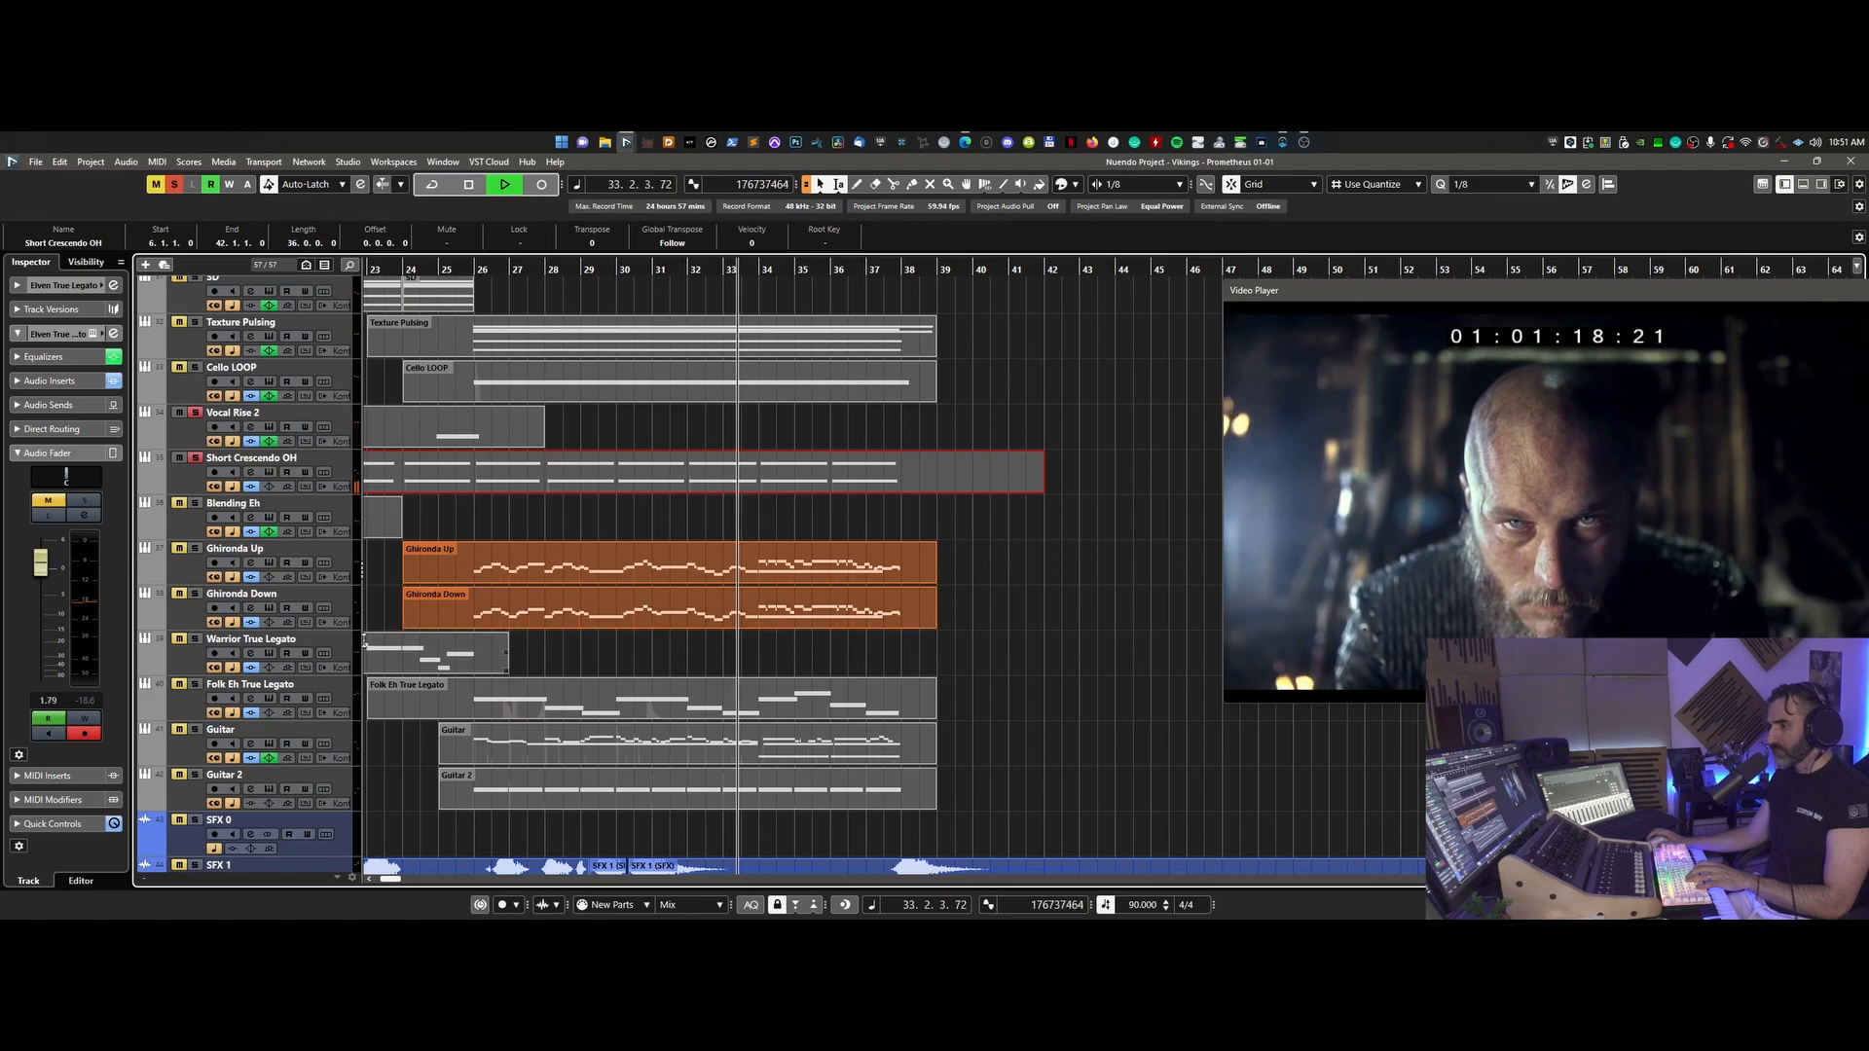
- Solo Folk Eh True Legato as well, view its Kontakt instrument while playing from bar 26, and close the instrument window
key(space)
click(474, 271)
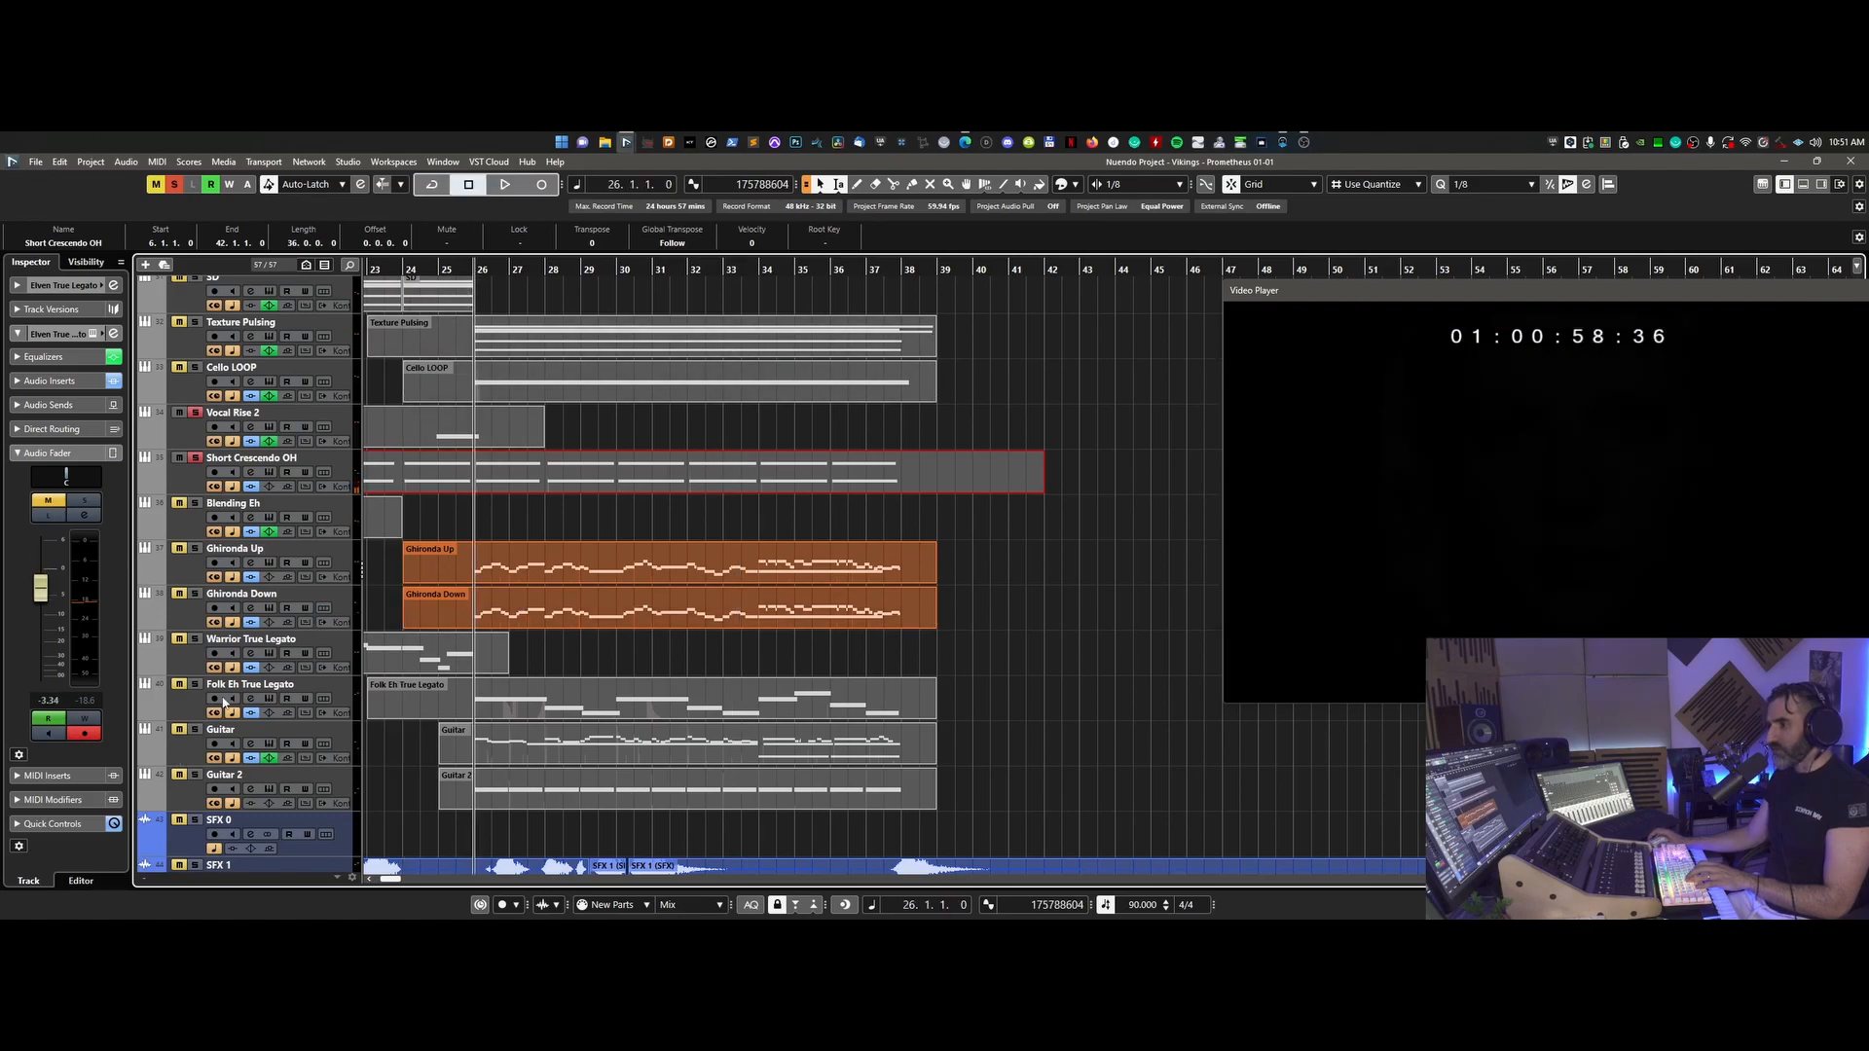
click(271, 706)
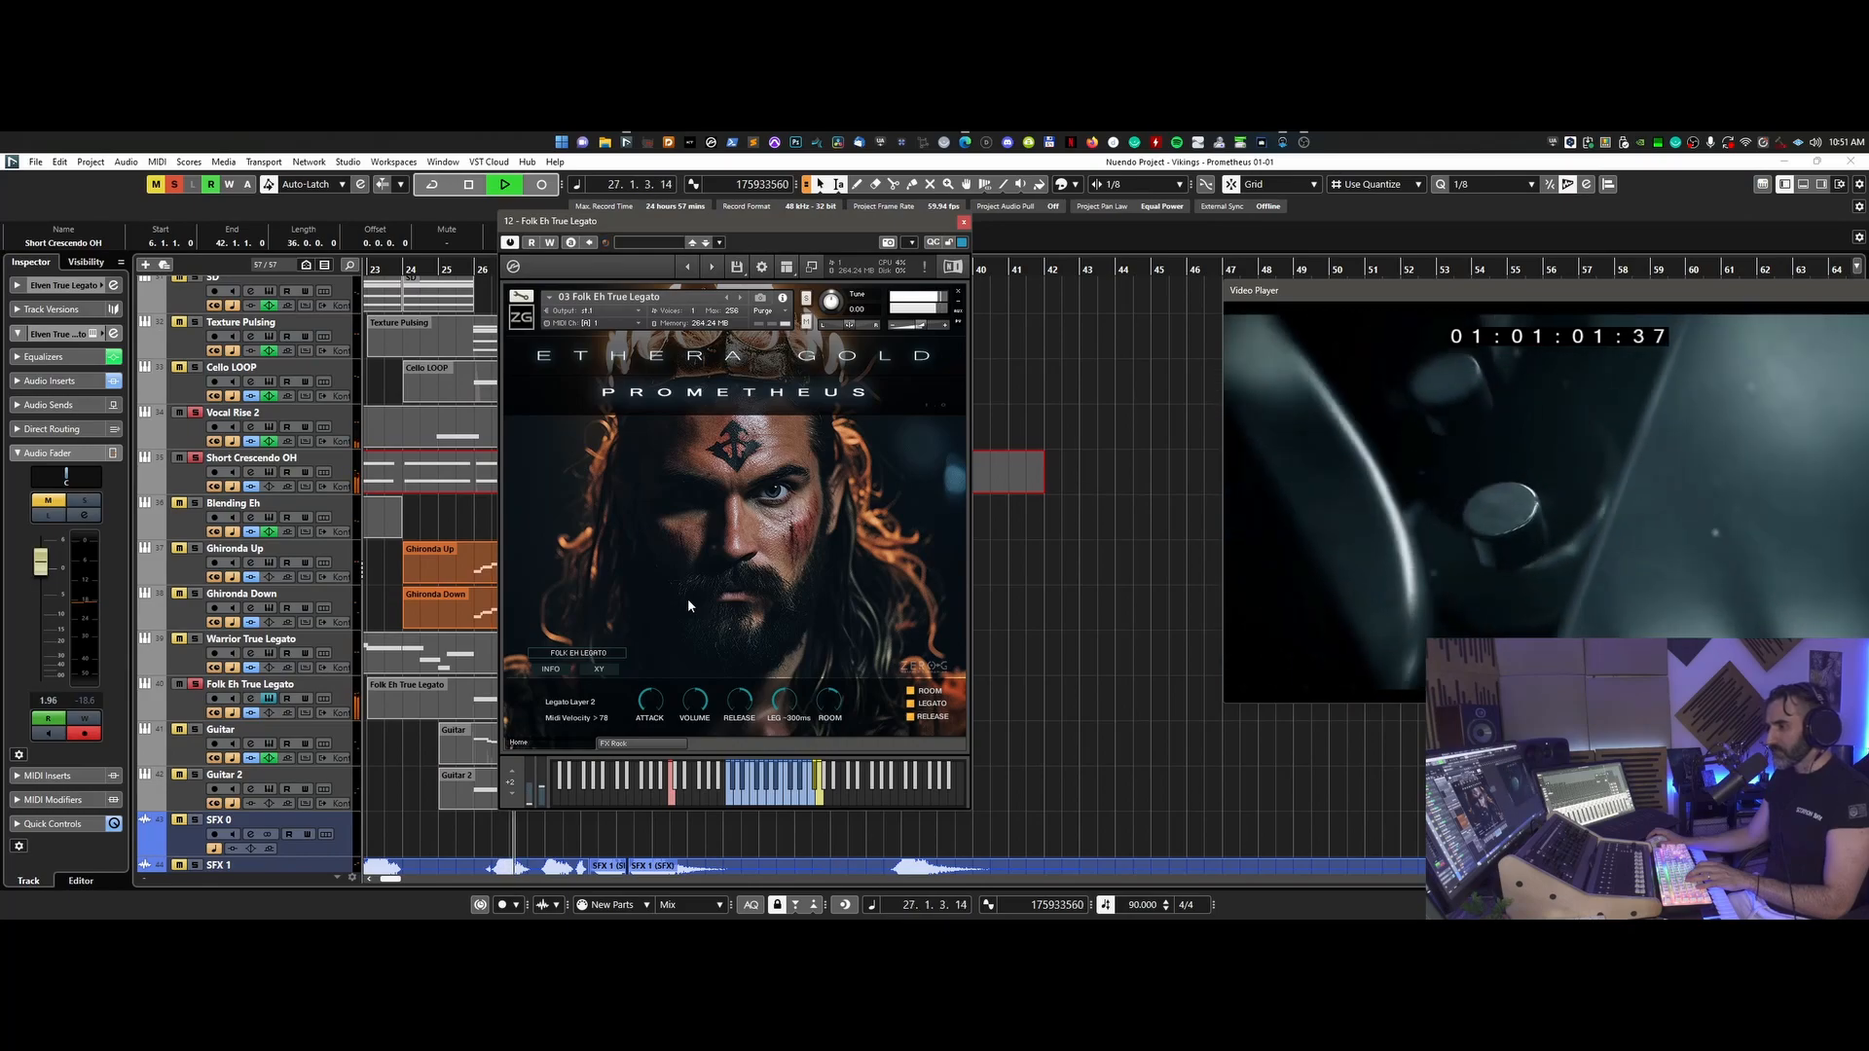
drag(896, 231, 1143, 226)
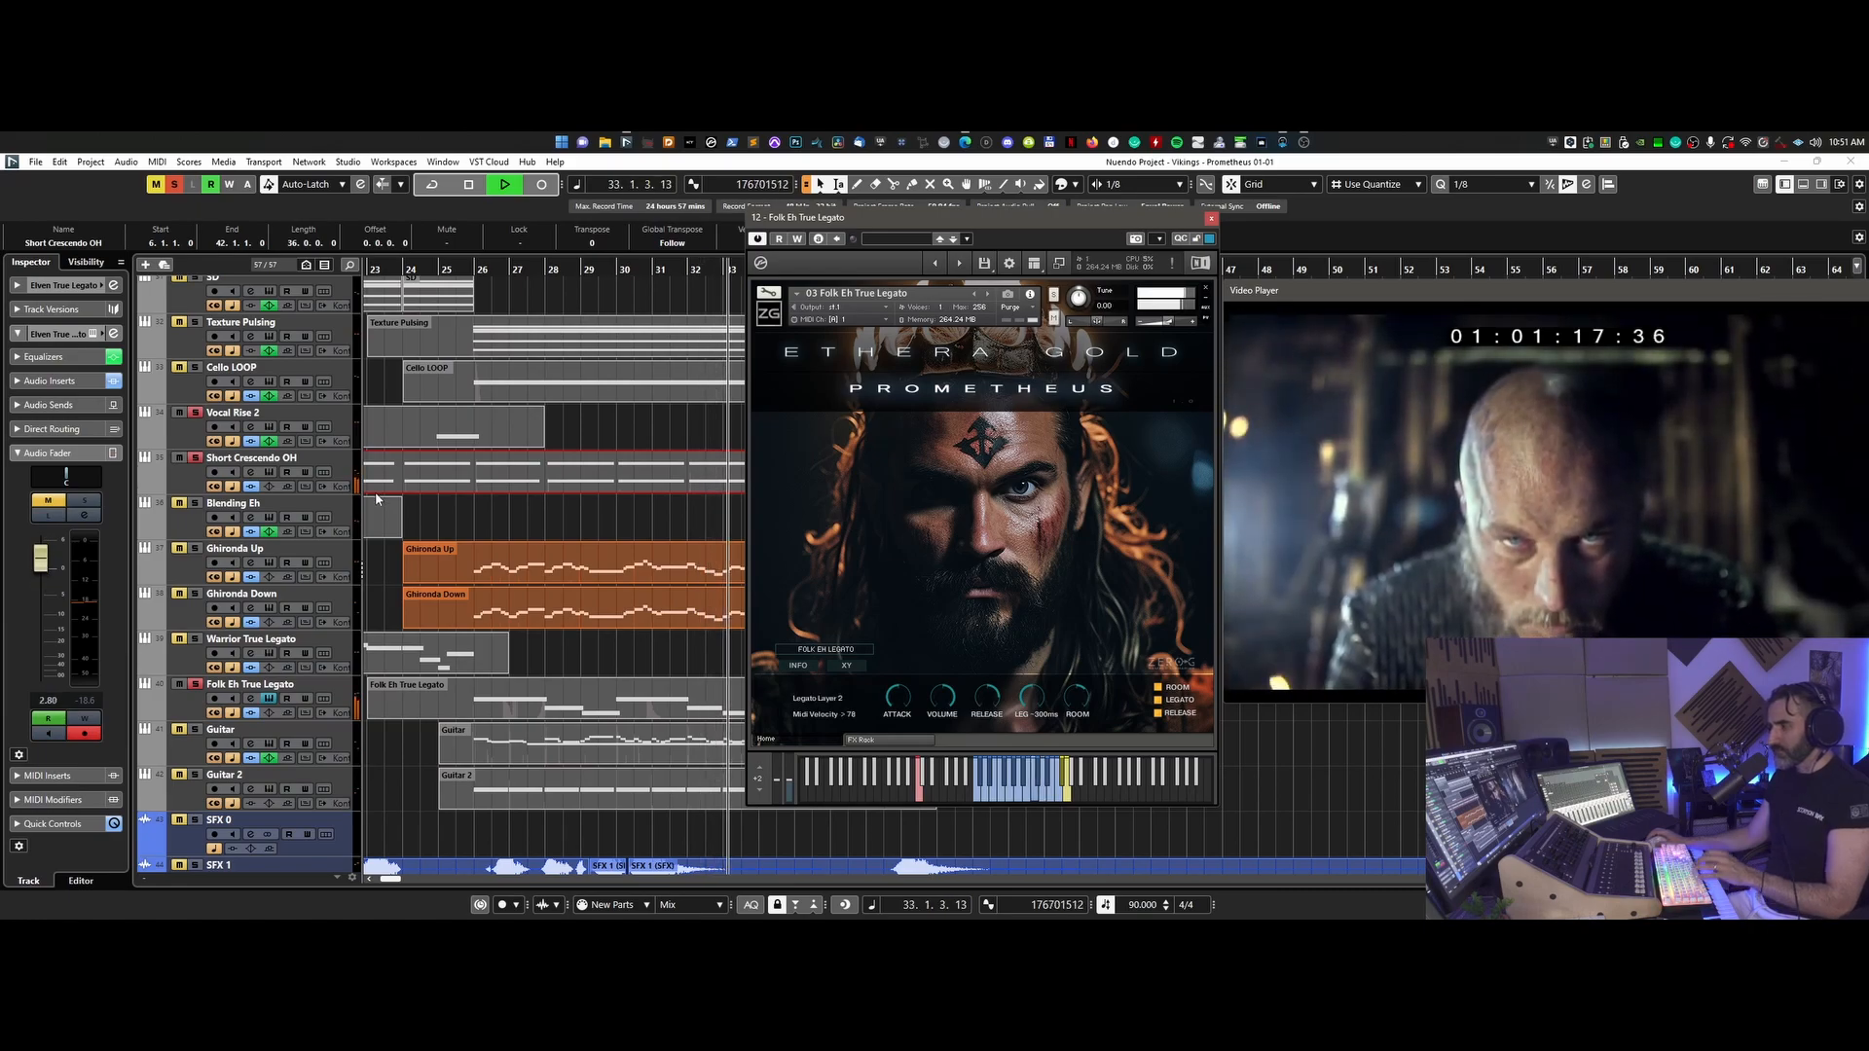
drag(870, 232, 217, 179)
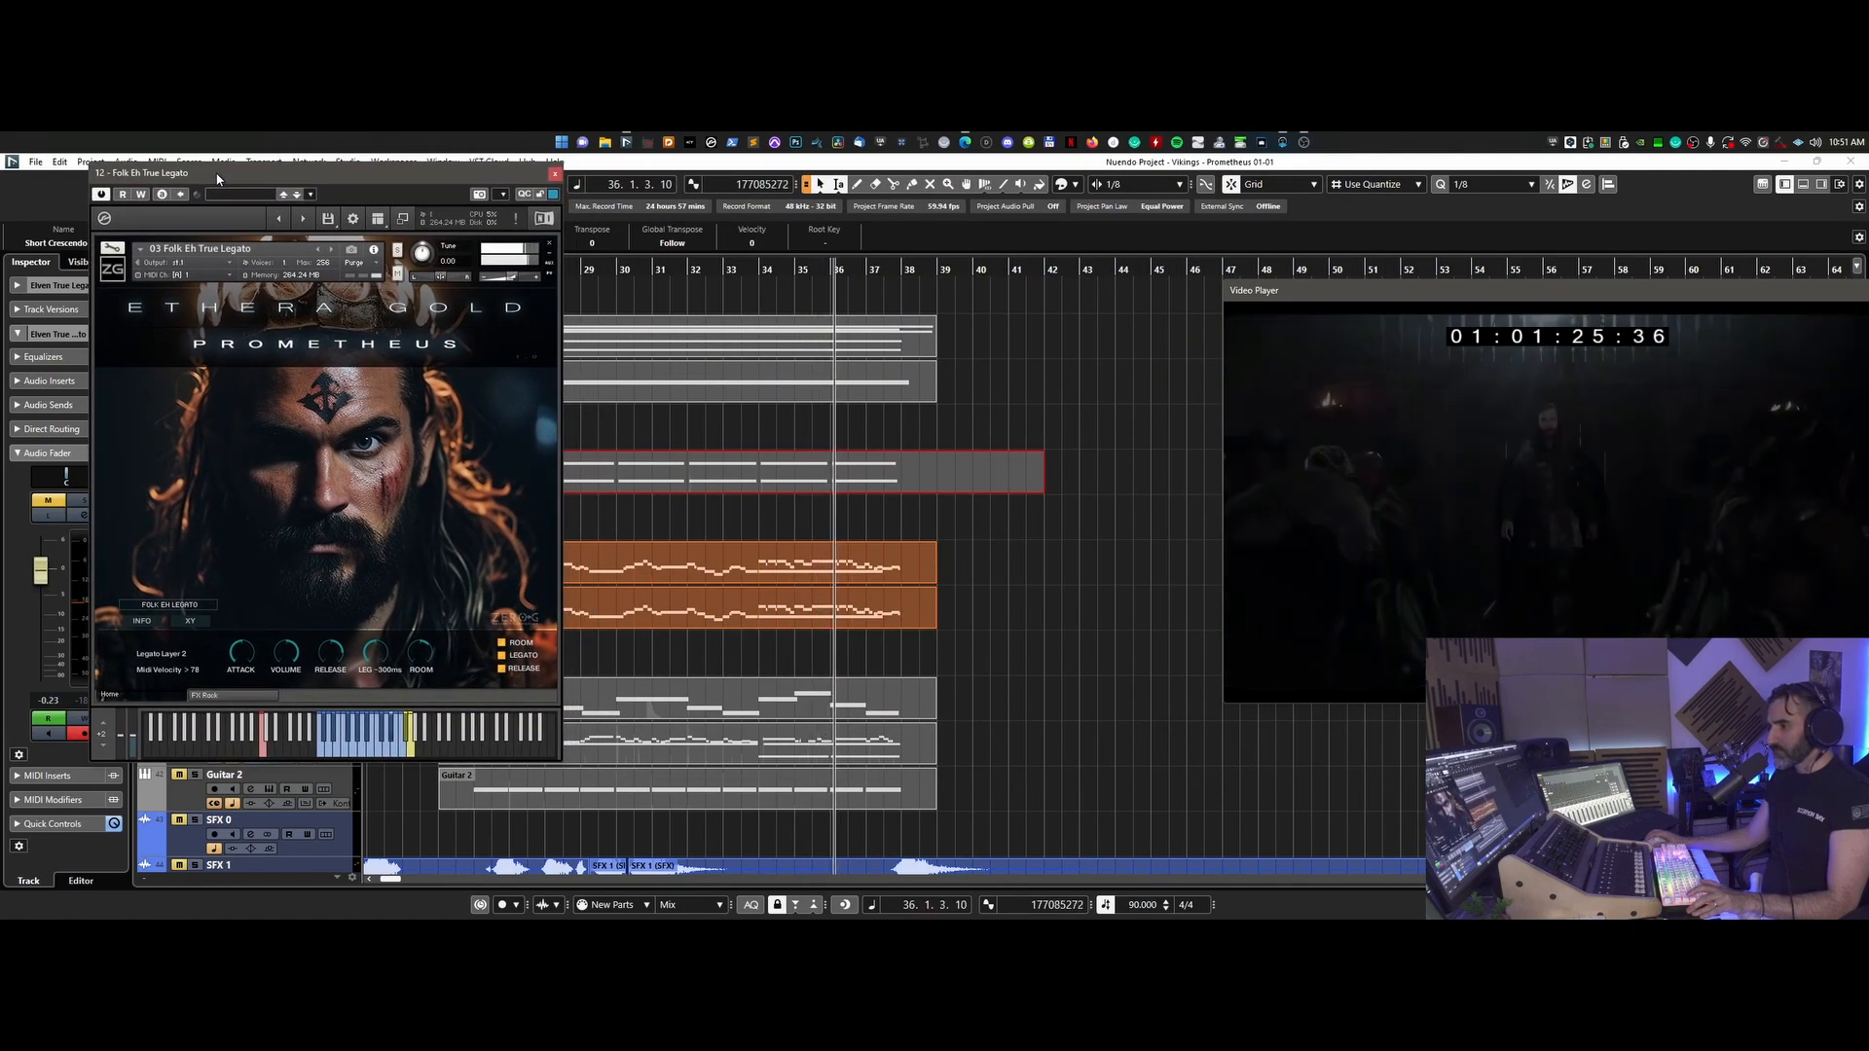
click(555, 175)
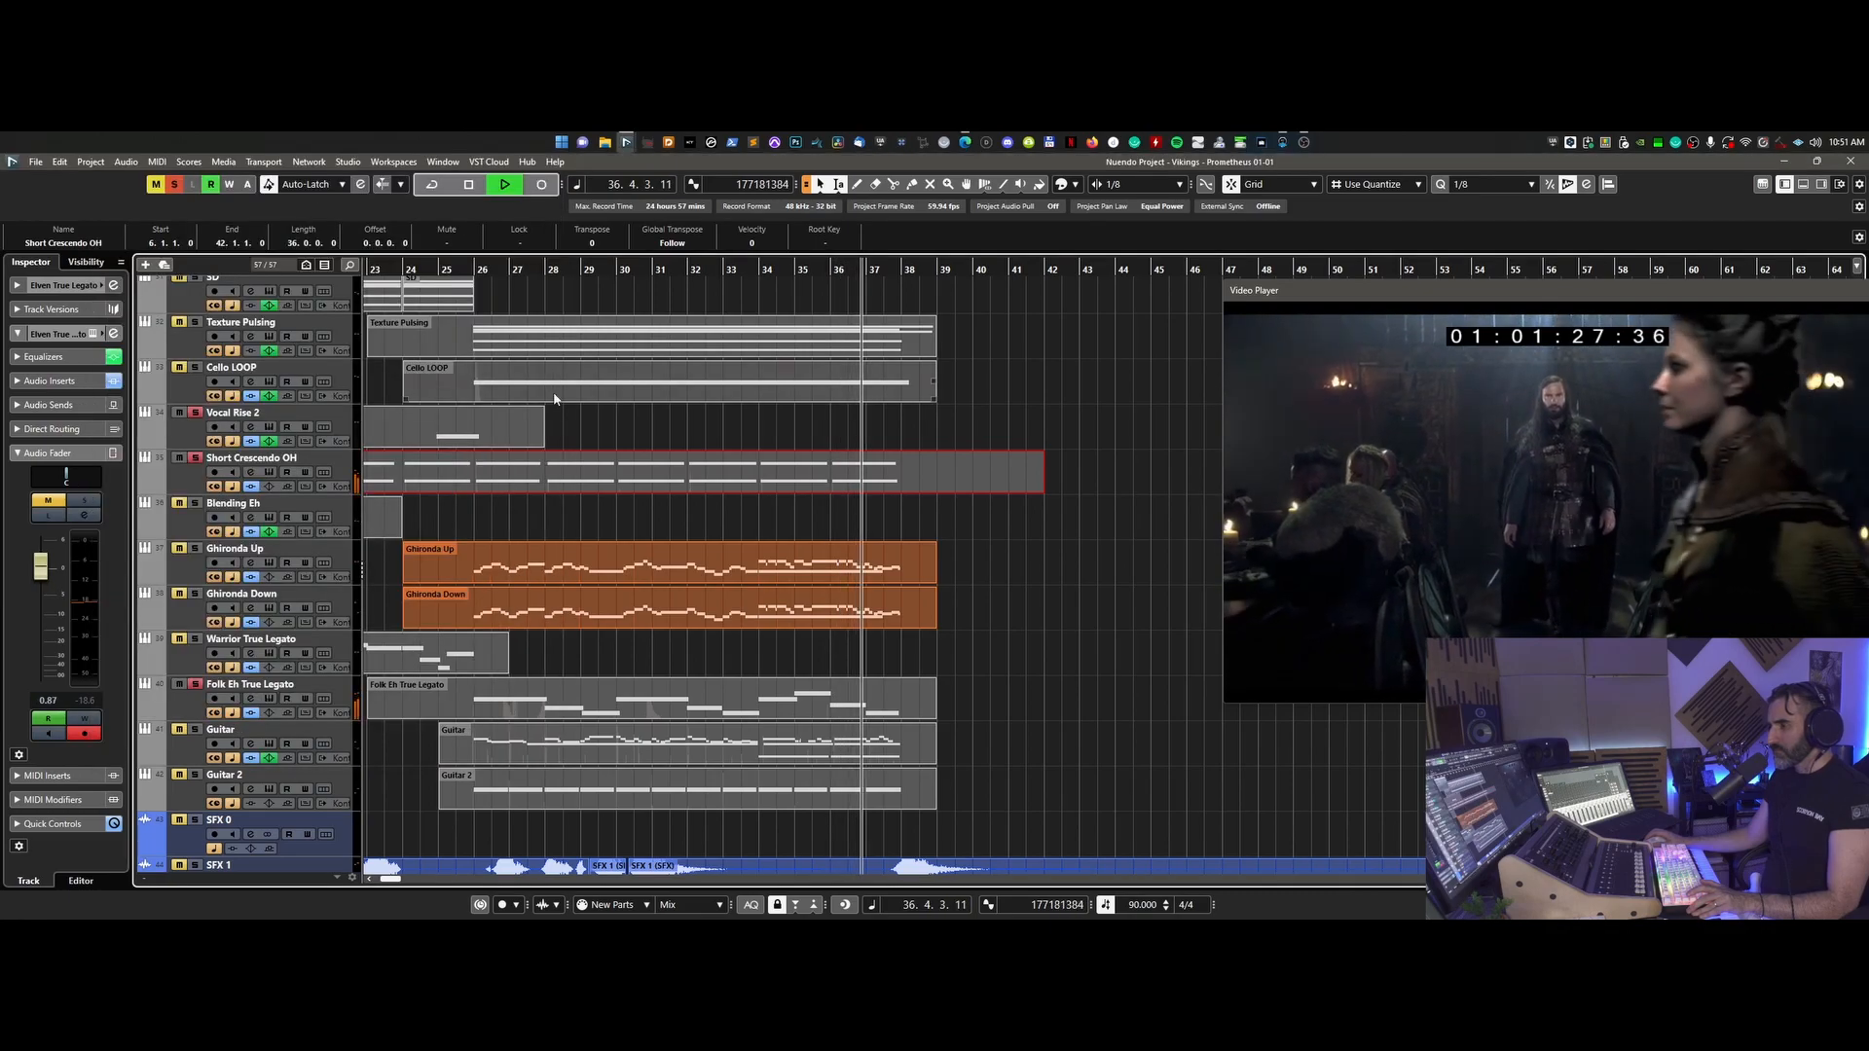
- View the Folk Eh True Legato part briefly in the Key Editor and play the soloed vocals from bar 25 beat 2
drag(474, 268, 468, 279)
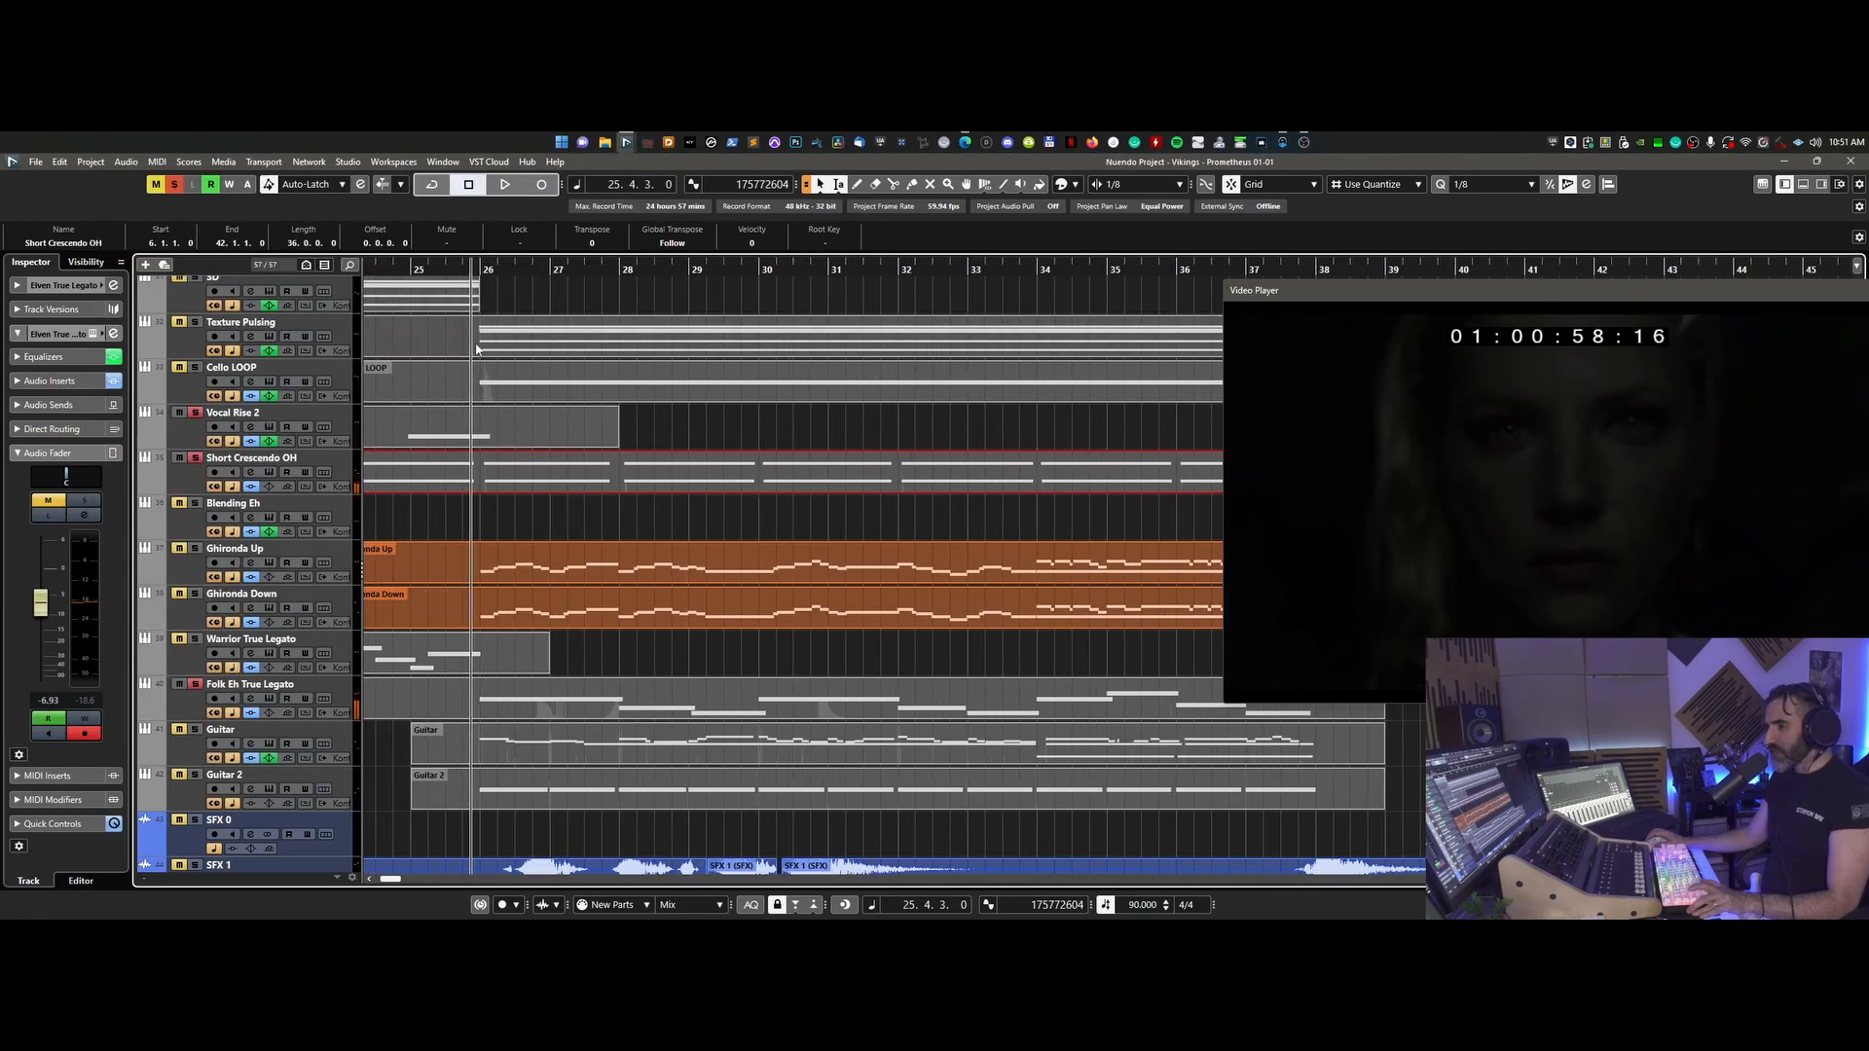
double_click(542, 717)
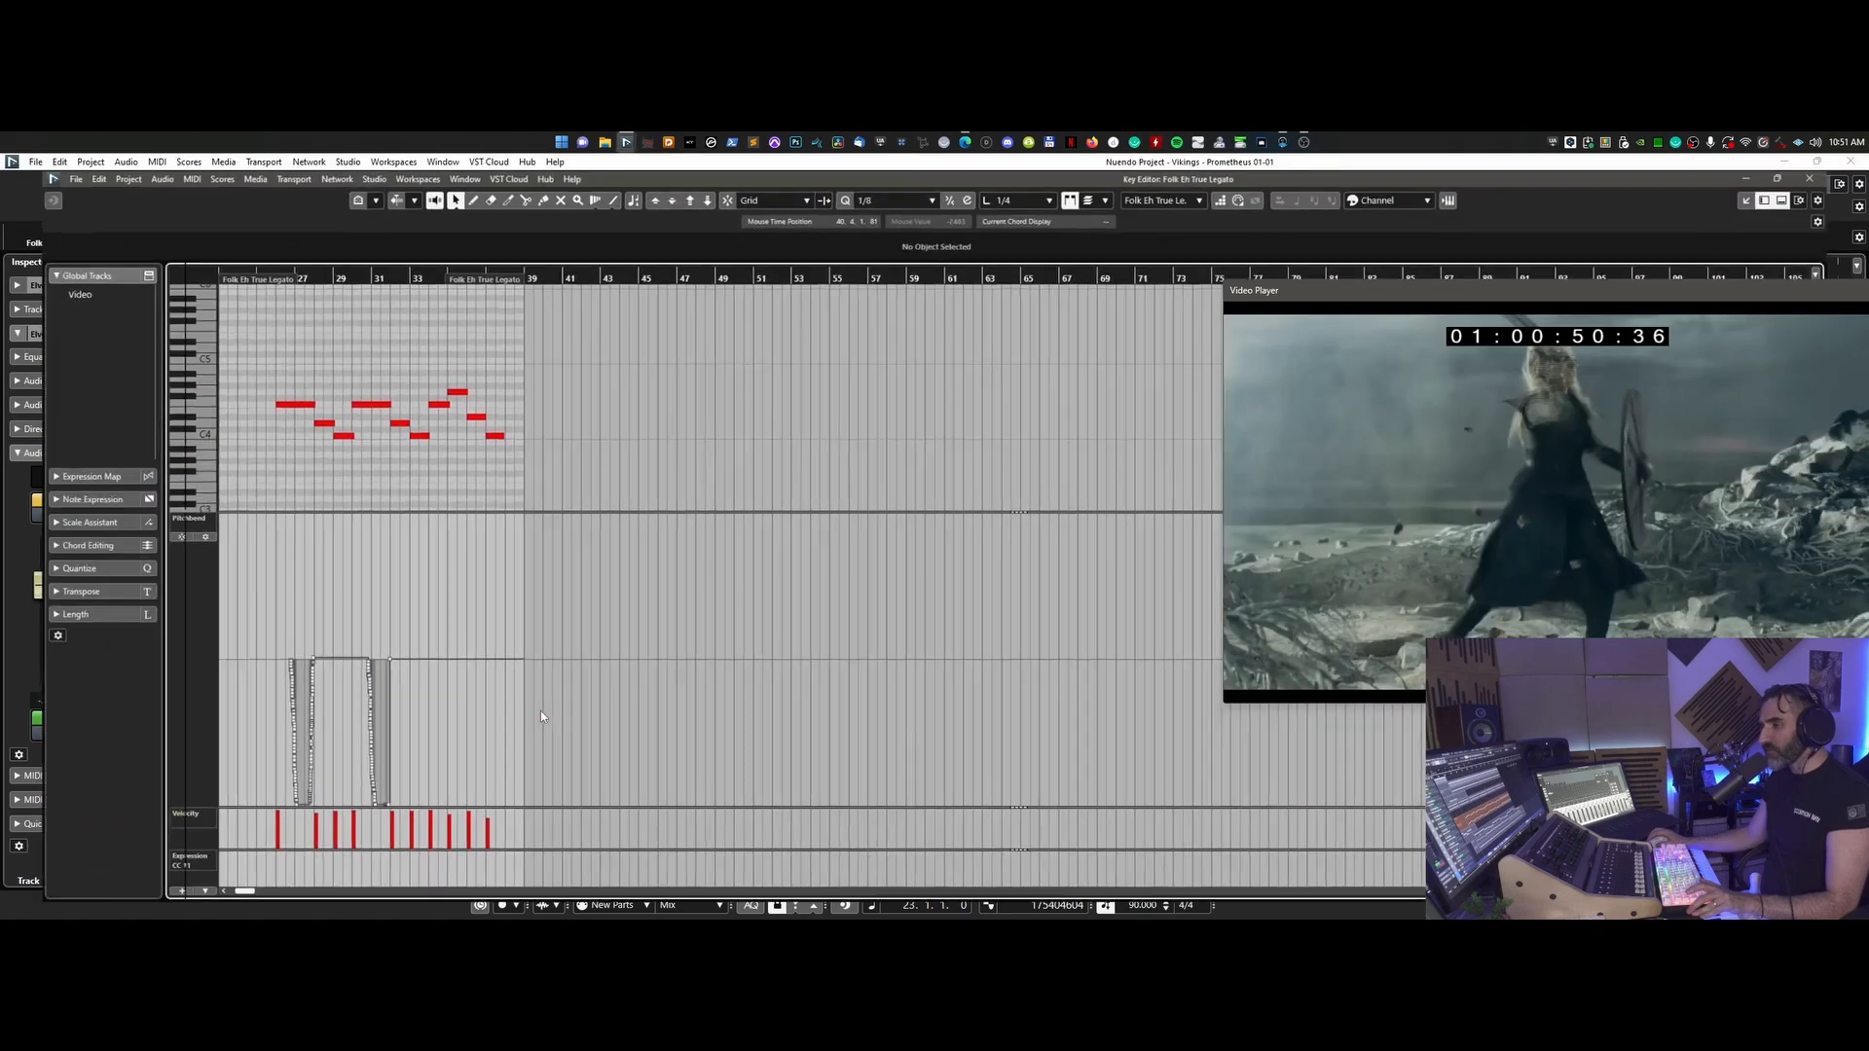
click(1850, 161)
click(437, 274)
key(space)
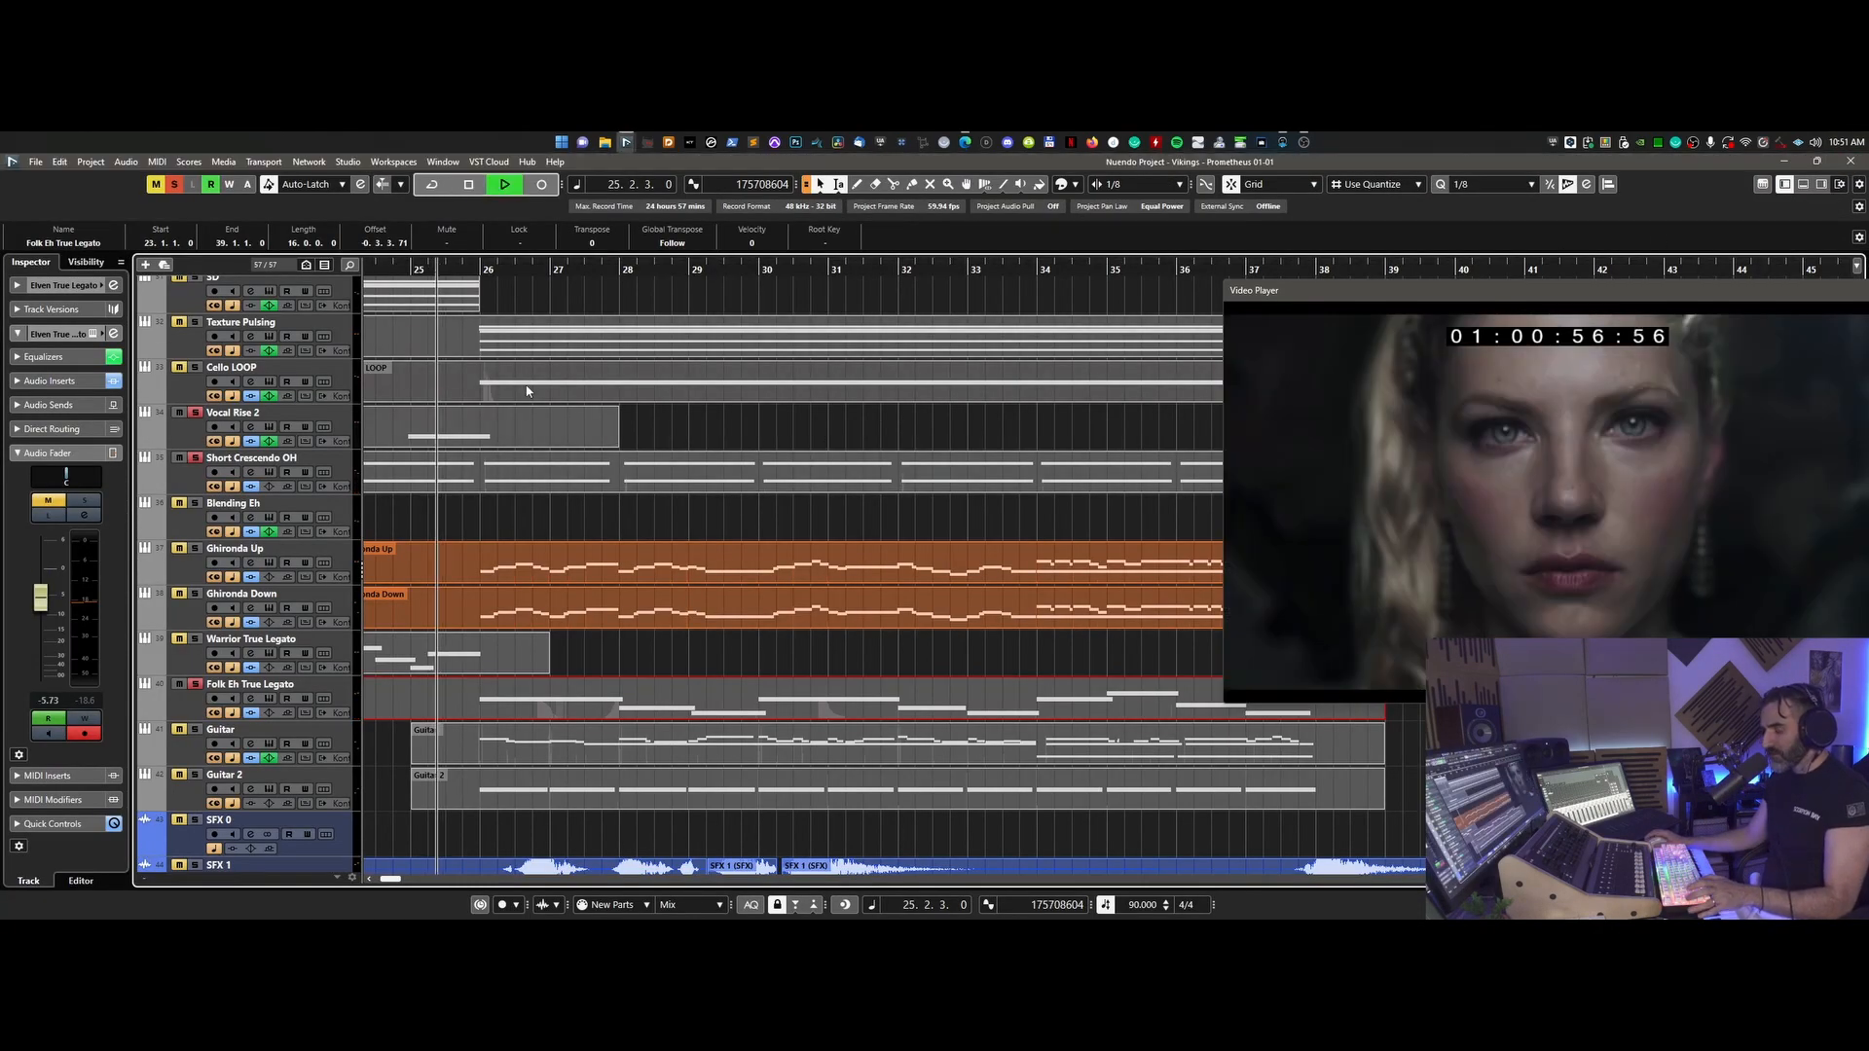
key(h)
scroll(780, 678, right, 3)
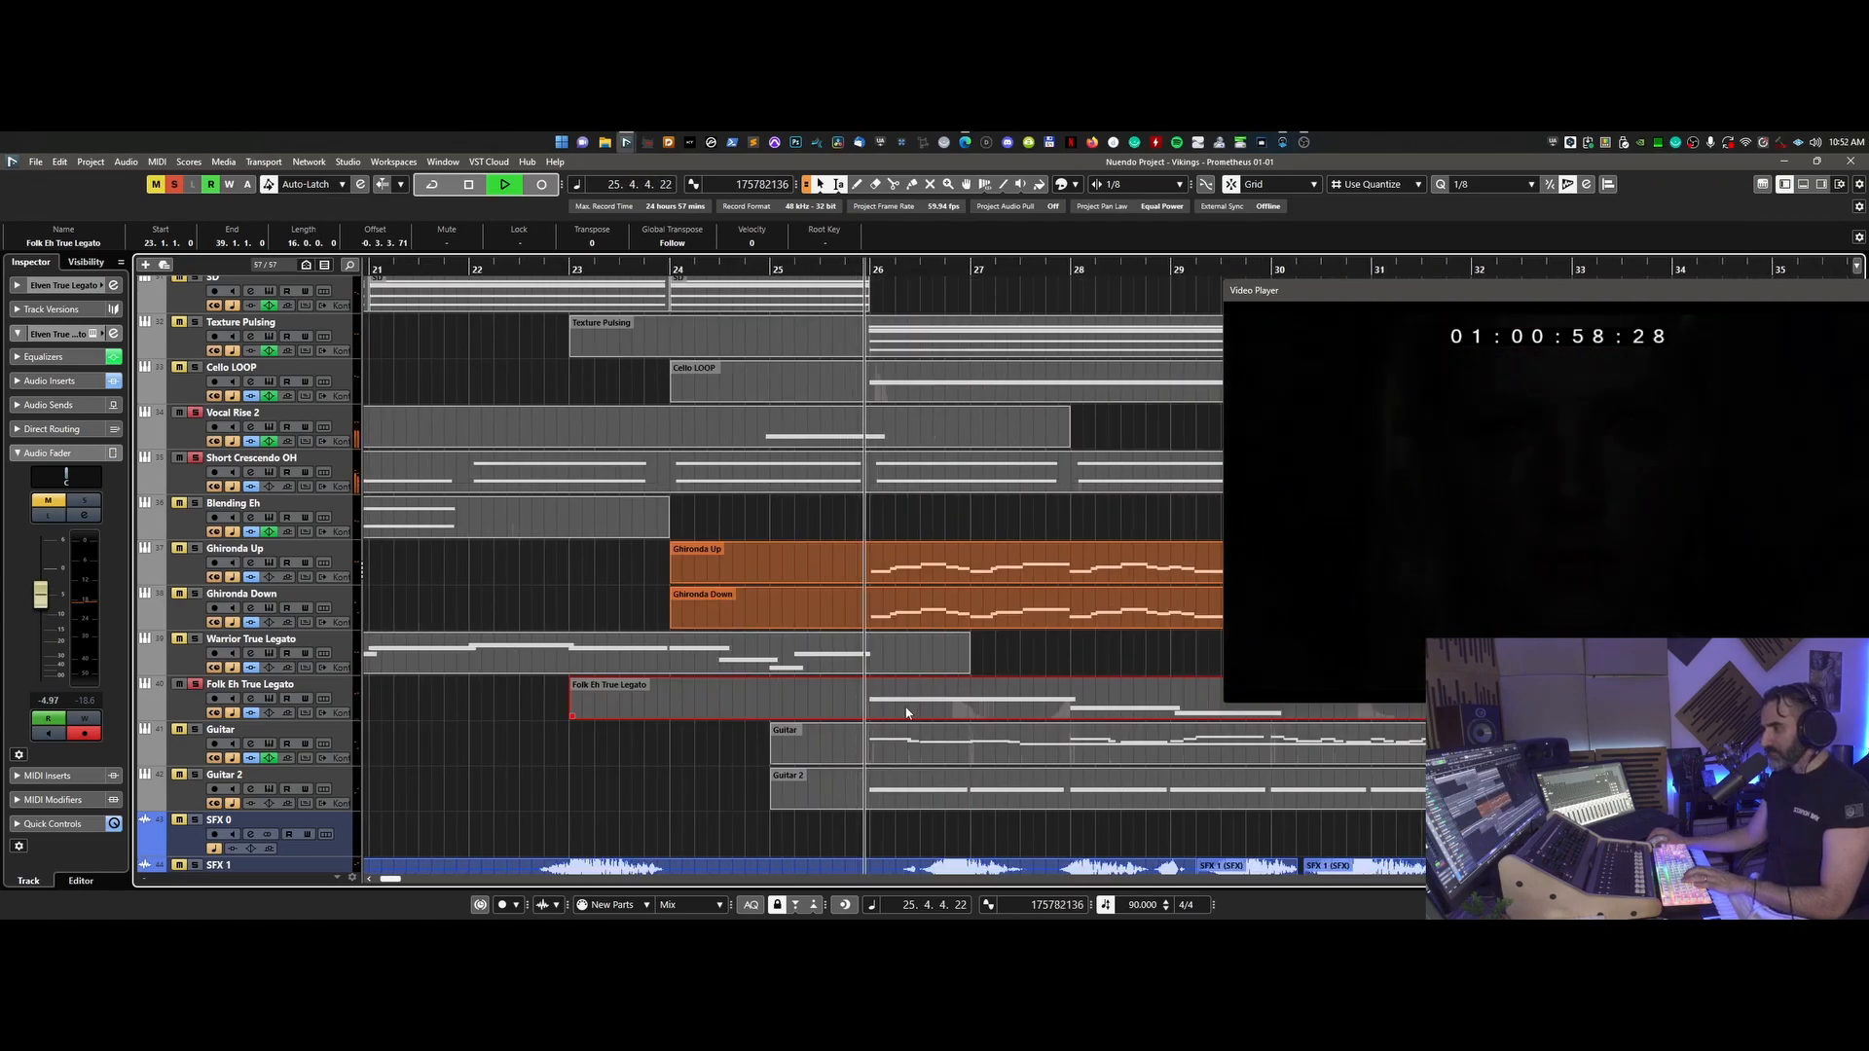
- Examine the Folk Eh True Legato part's notes and pitch bend curve in the Key Editor during playback
double_click(781, 679)
key(h)
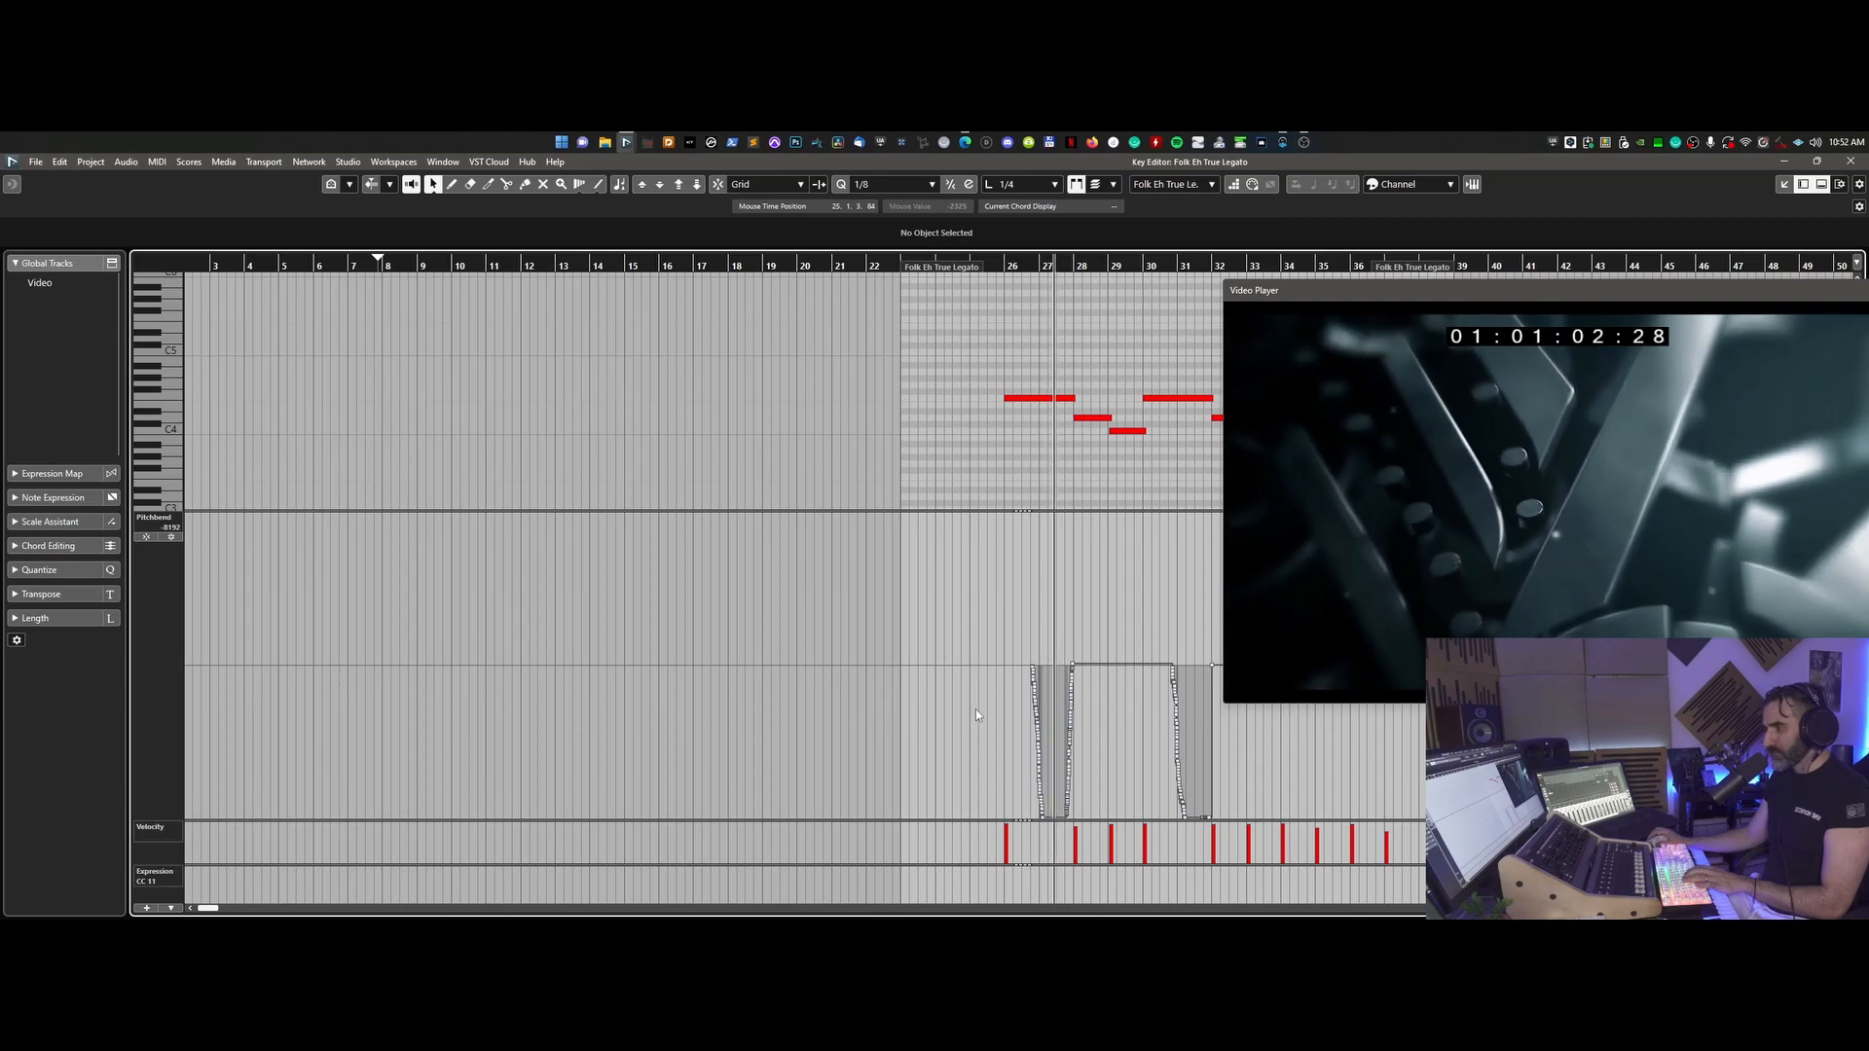
scroll(974, 715, right, 5)
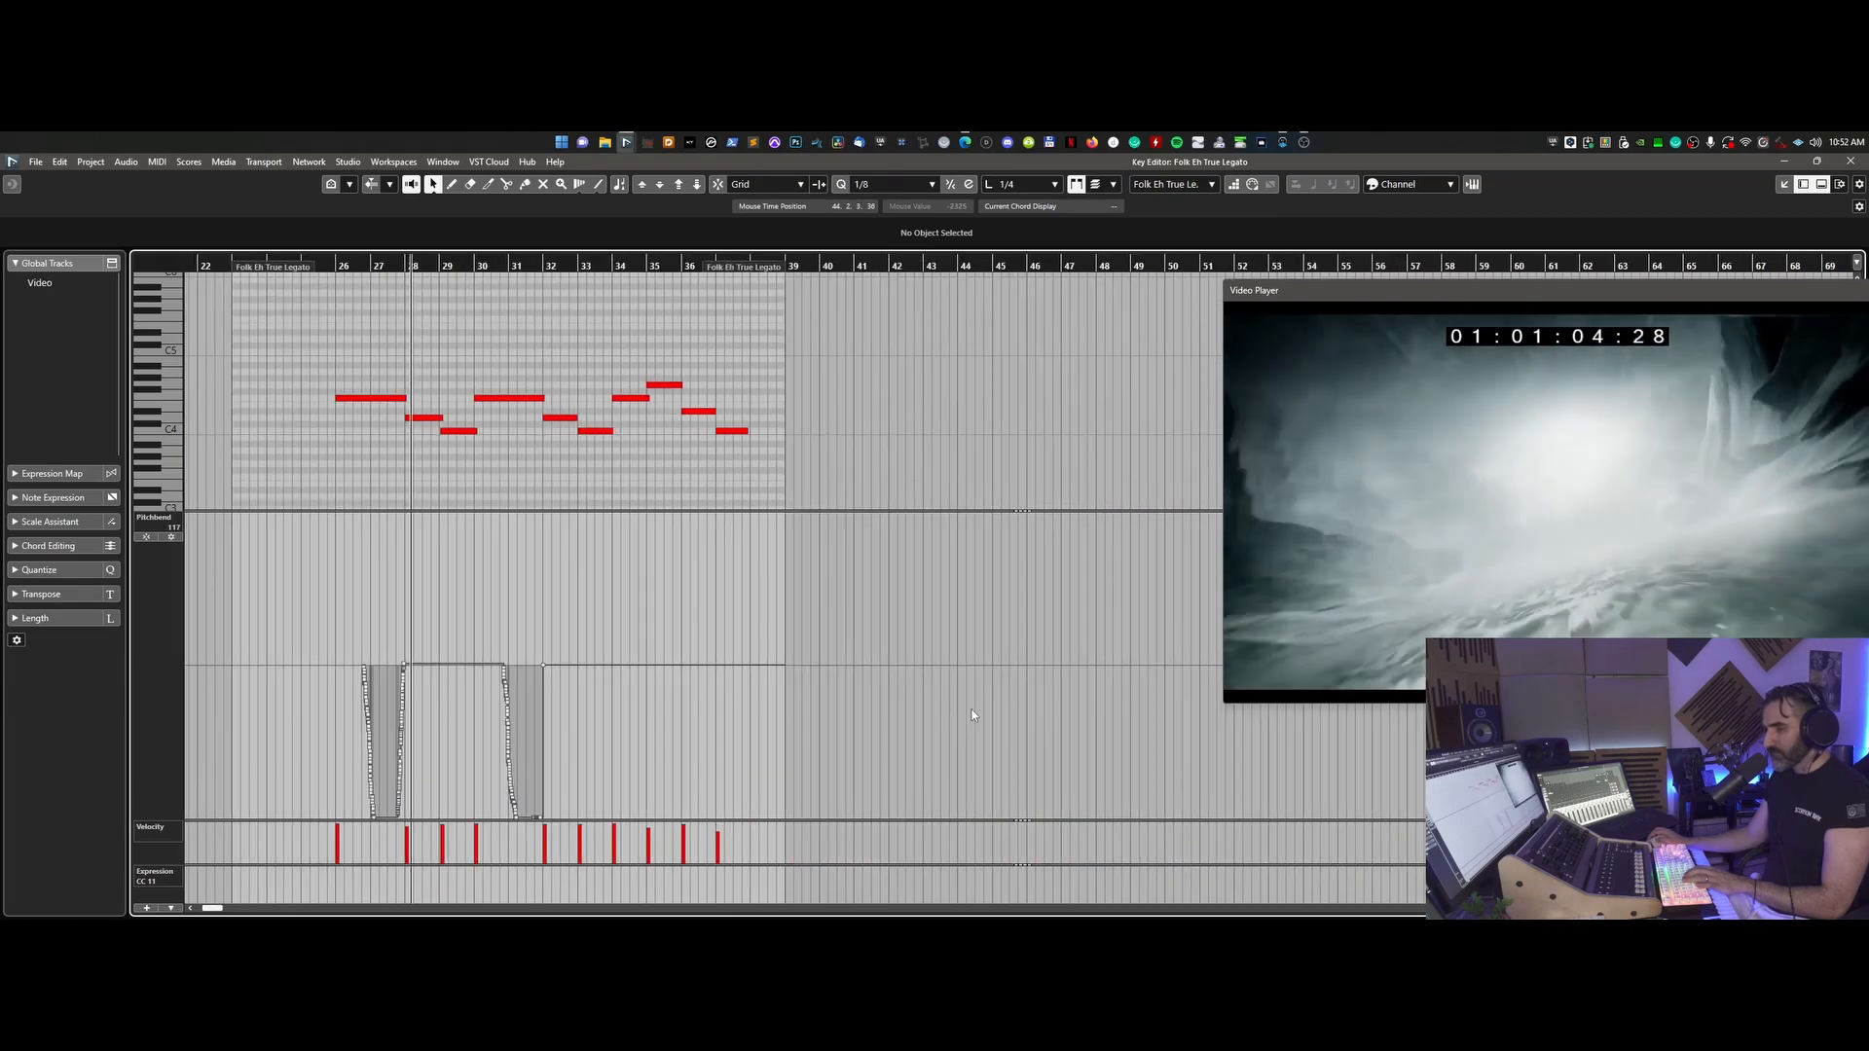
key(h)
key(h)
key(h)
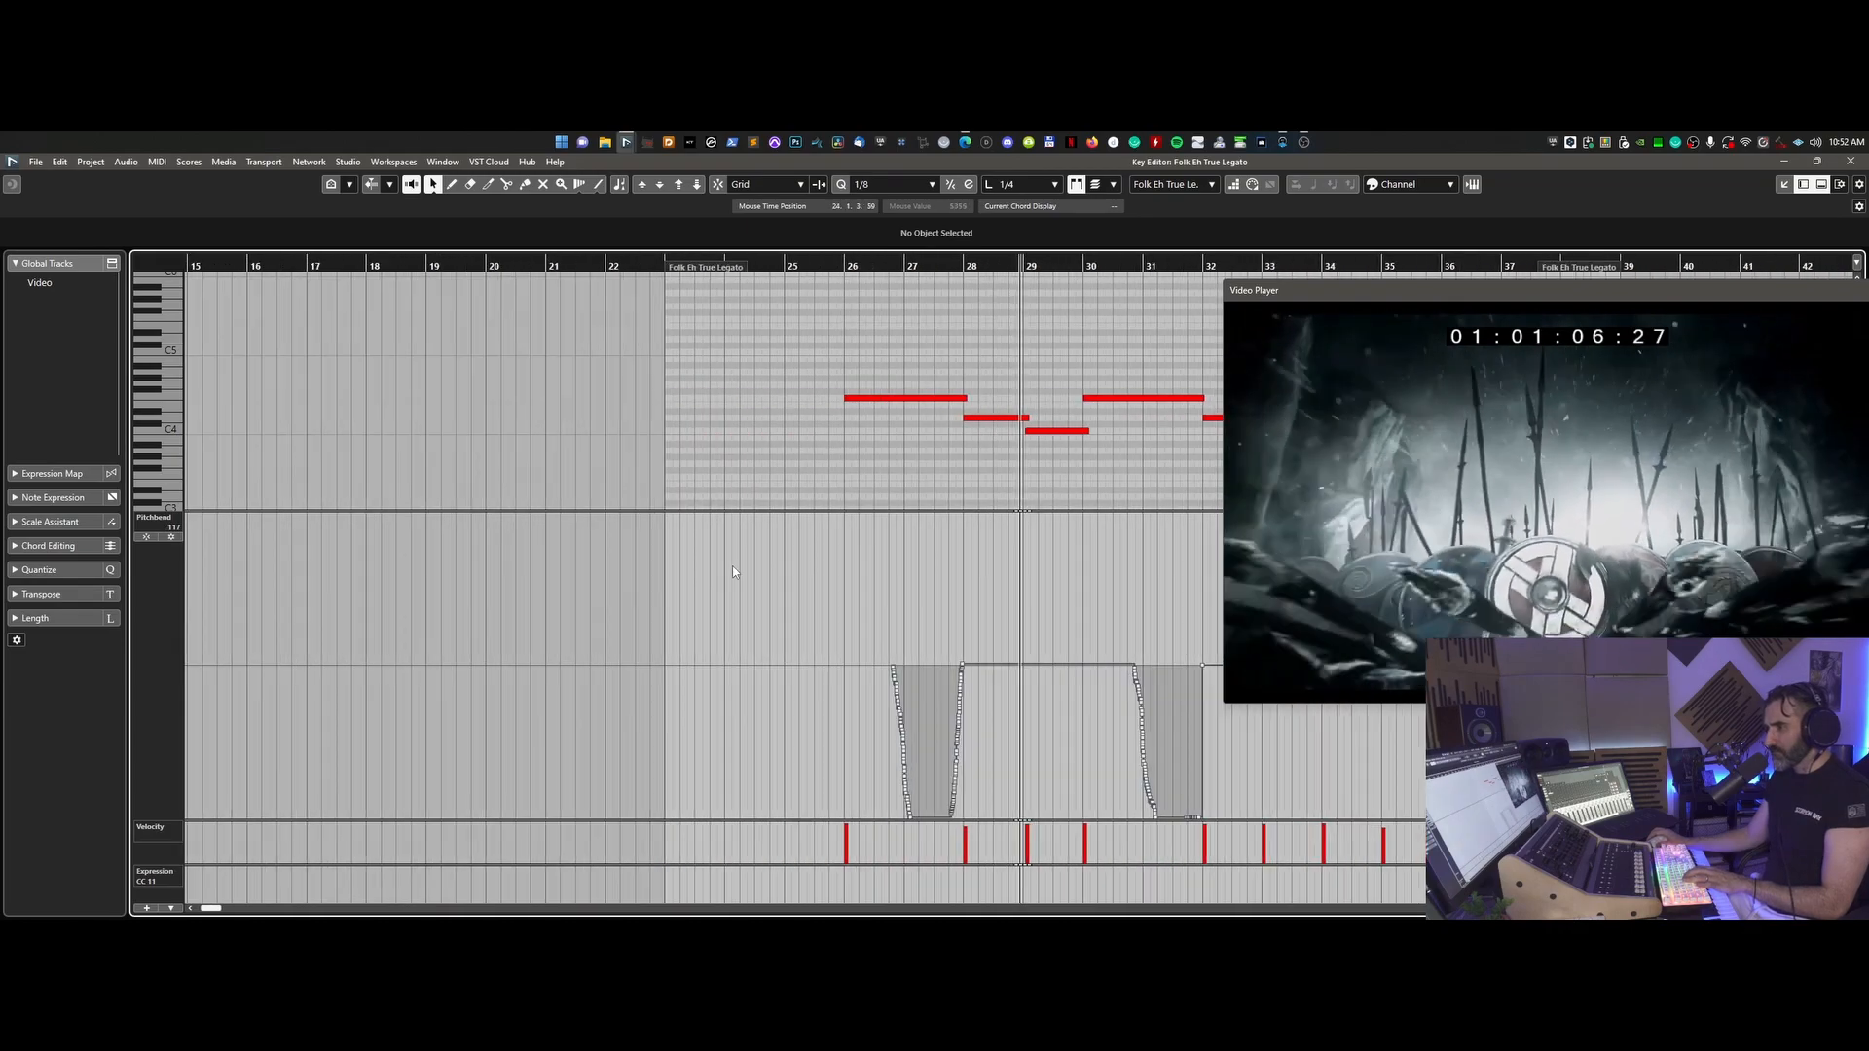
- Lengthen the Folk Eh True Legato note starting at bar 32 so it slightly overlaps the next note, and close the Key Editor
scroll(732, 565, right, 3)
key(h)
key(h)
scroll(732, 565, right, 2)
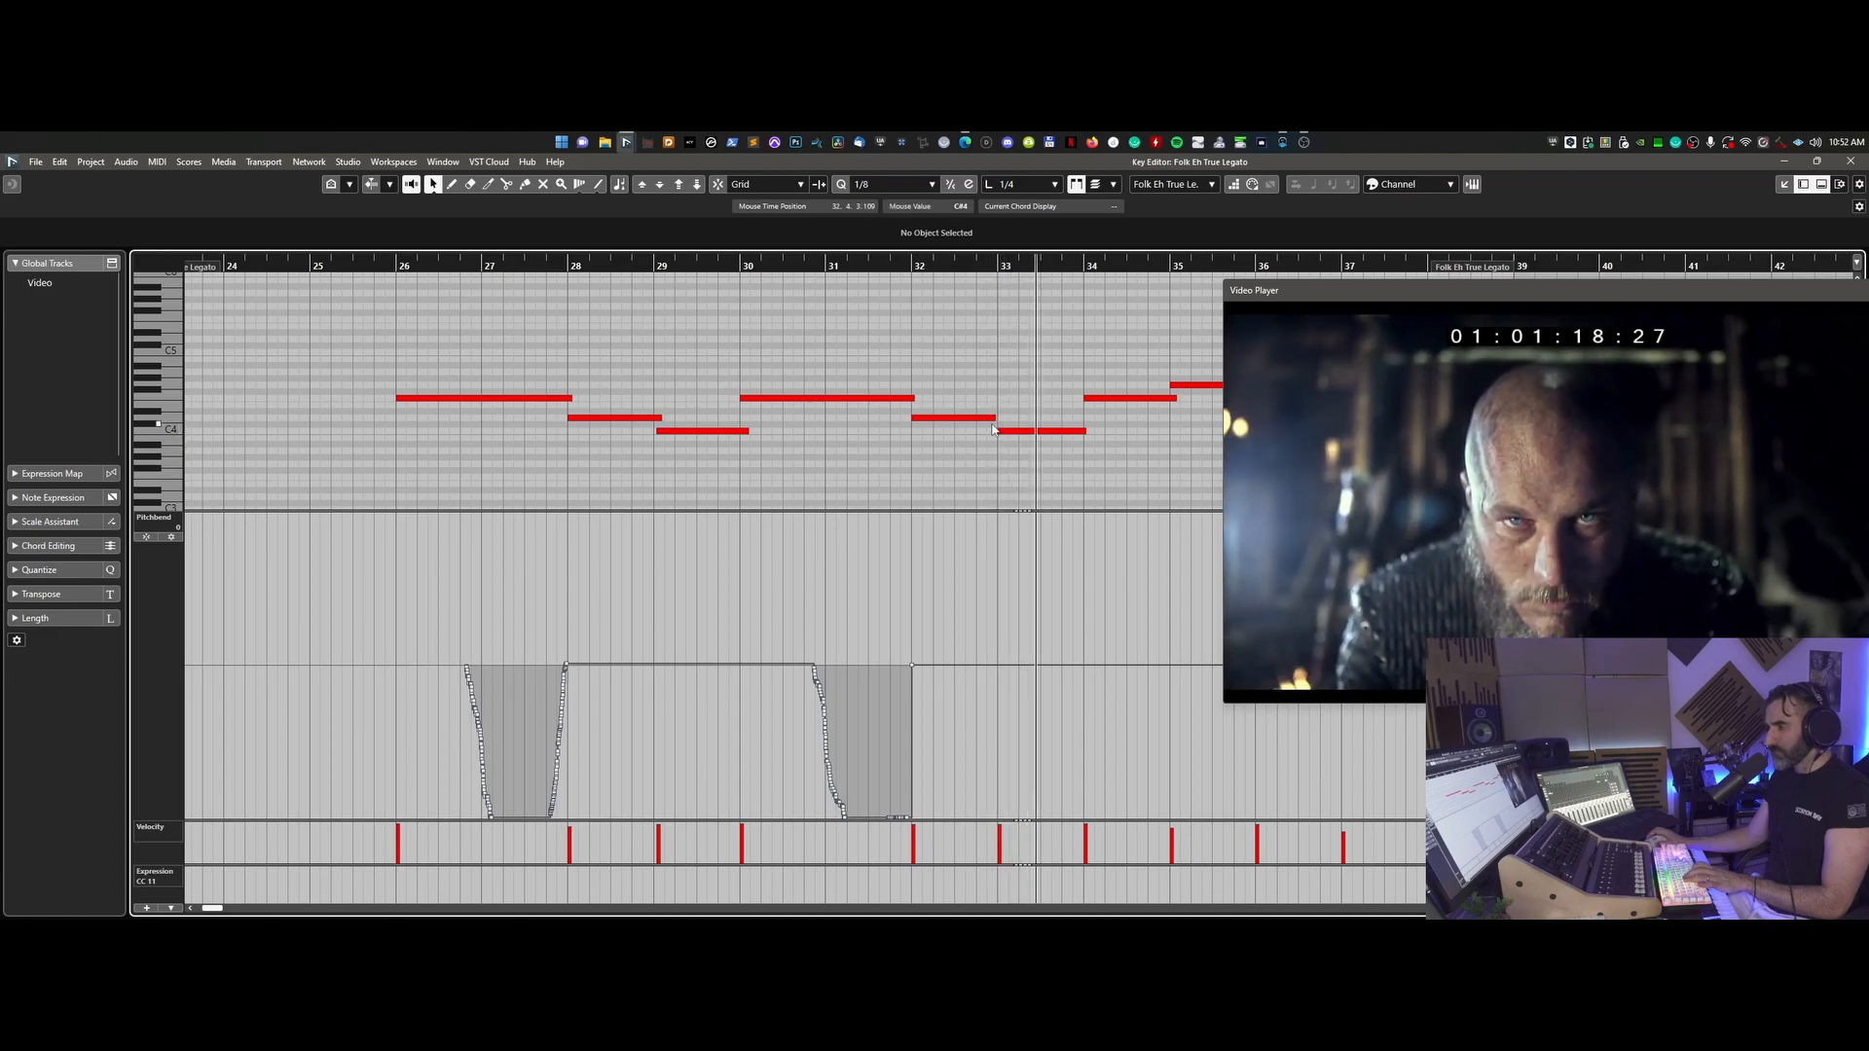
mouse_move(994, 419)
mouse_down()
mouse_move(988, 453)
mouse_move(1004, 417)
mouse_up()
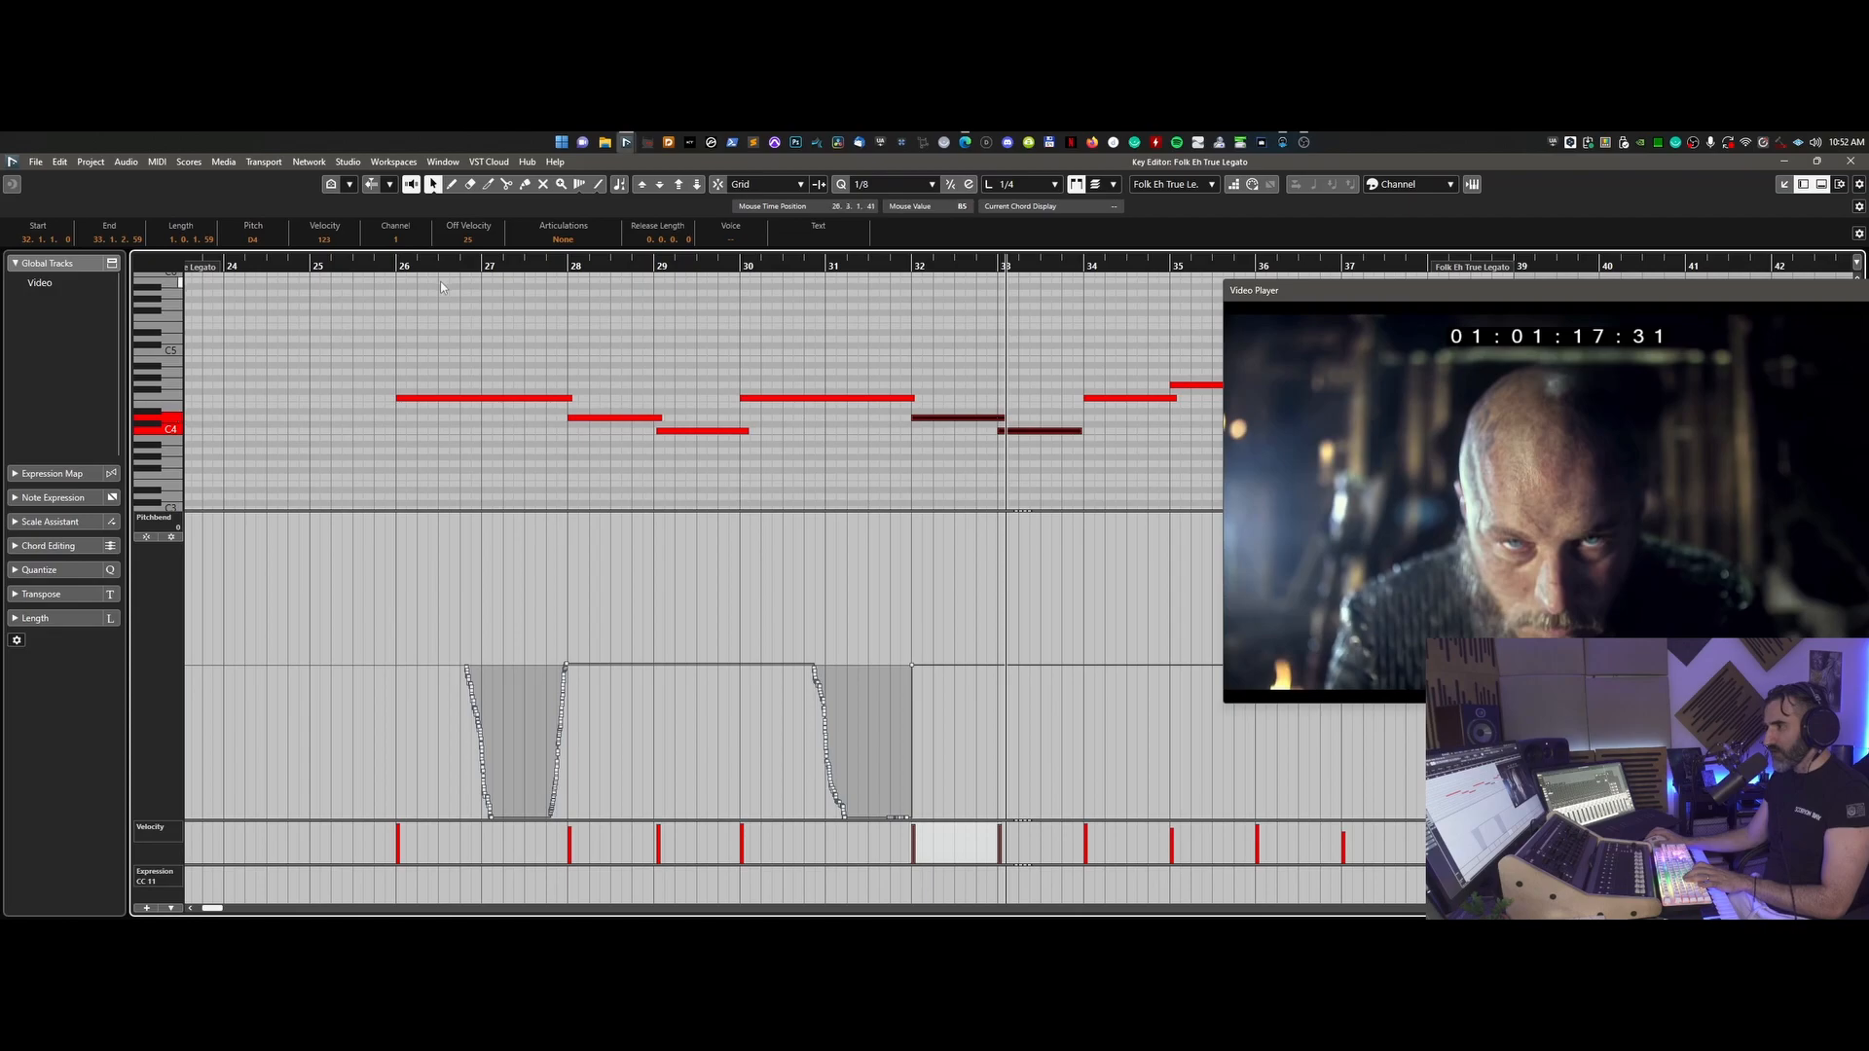
click(1853, 163)
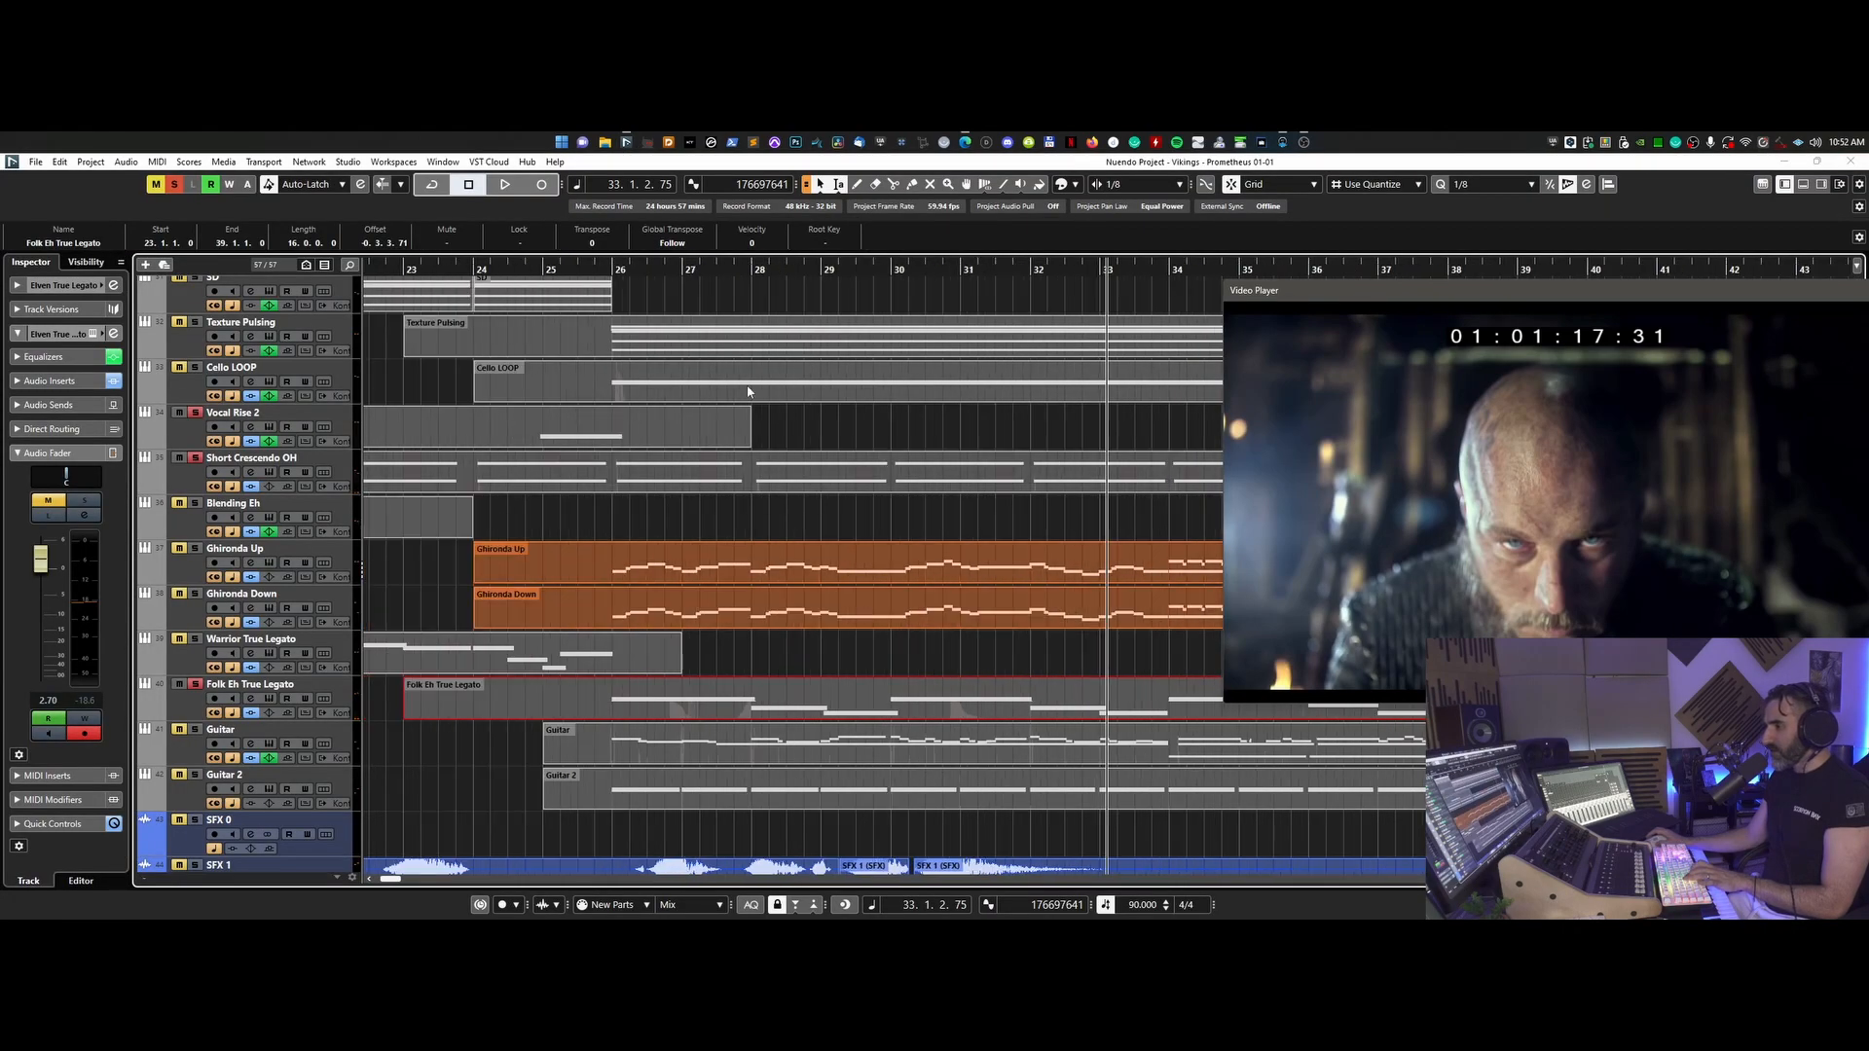
- Play the soloed vocal tracks from bar 26
click(605, 275)
scroll(547, 556, up, 10)
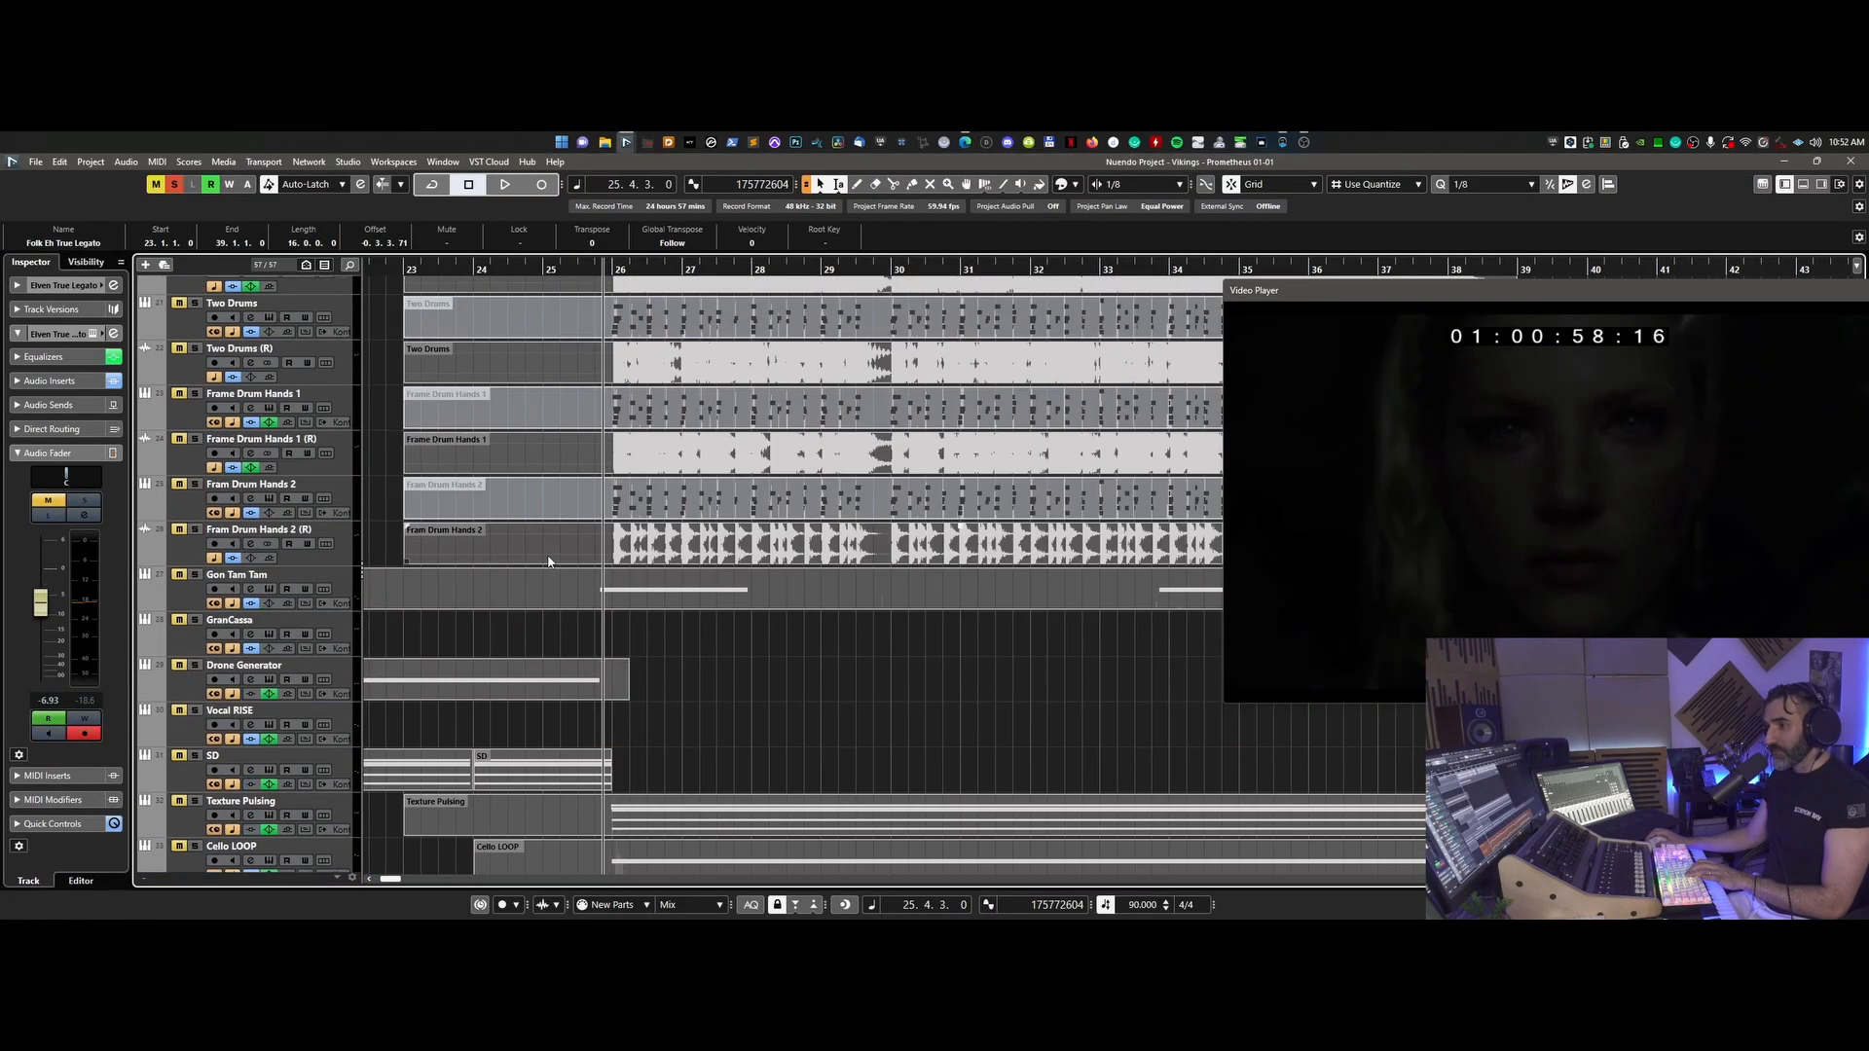
scroll(547, 556, up, 8)
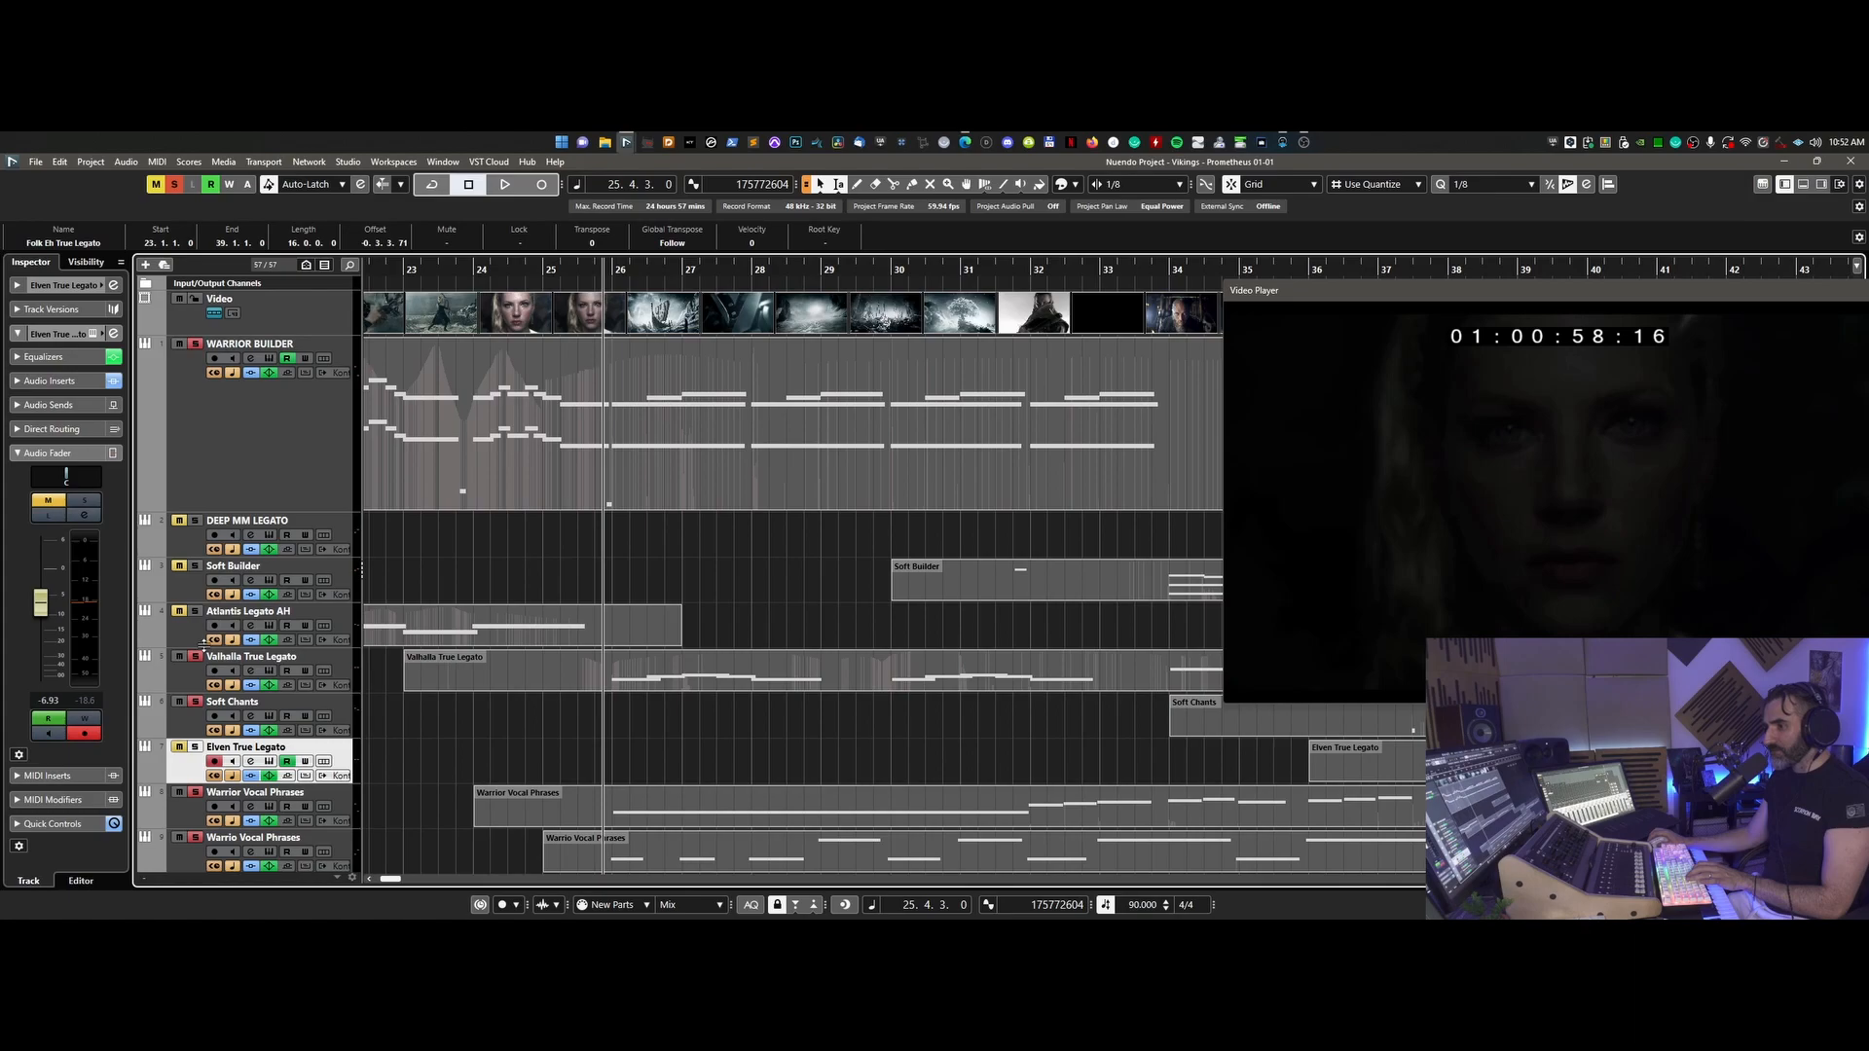
key(n)
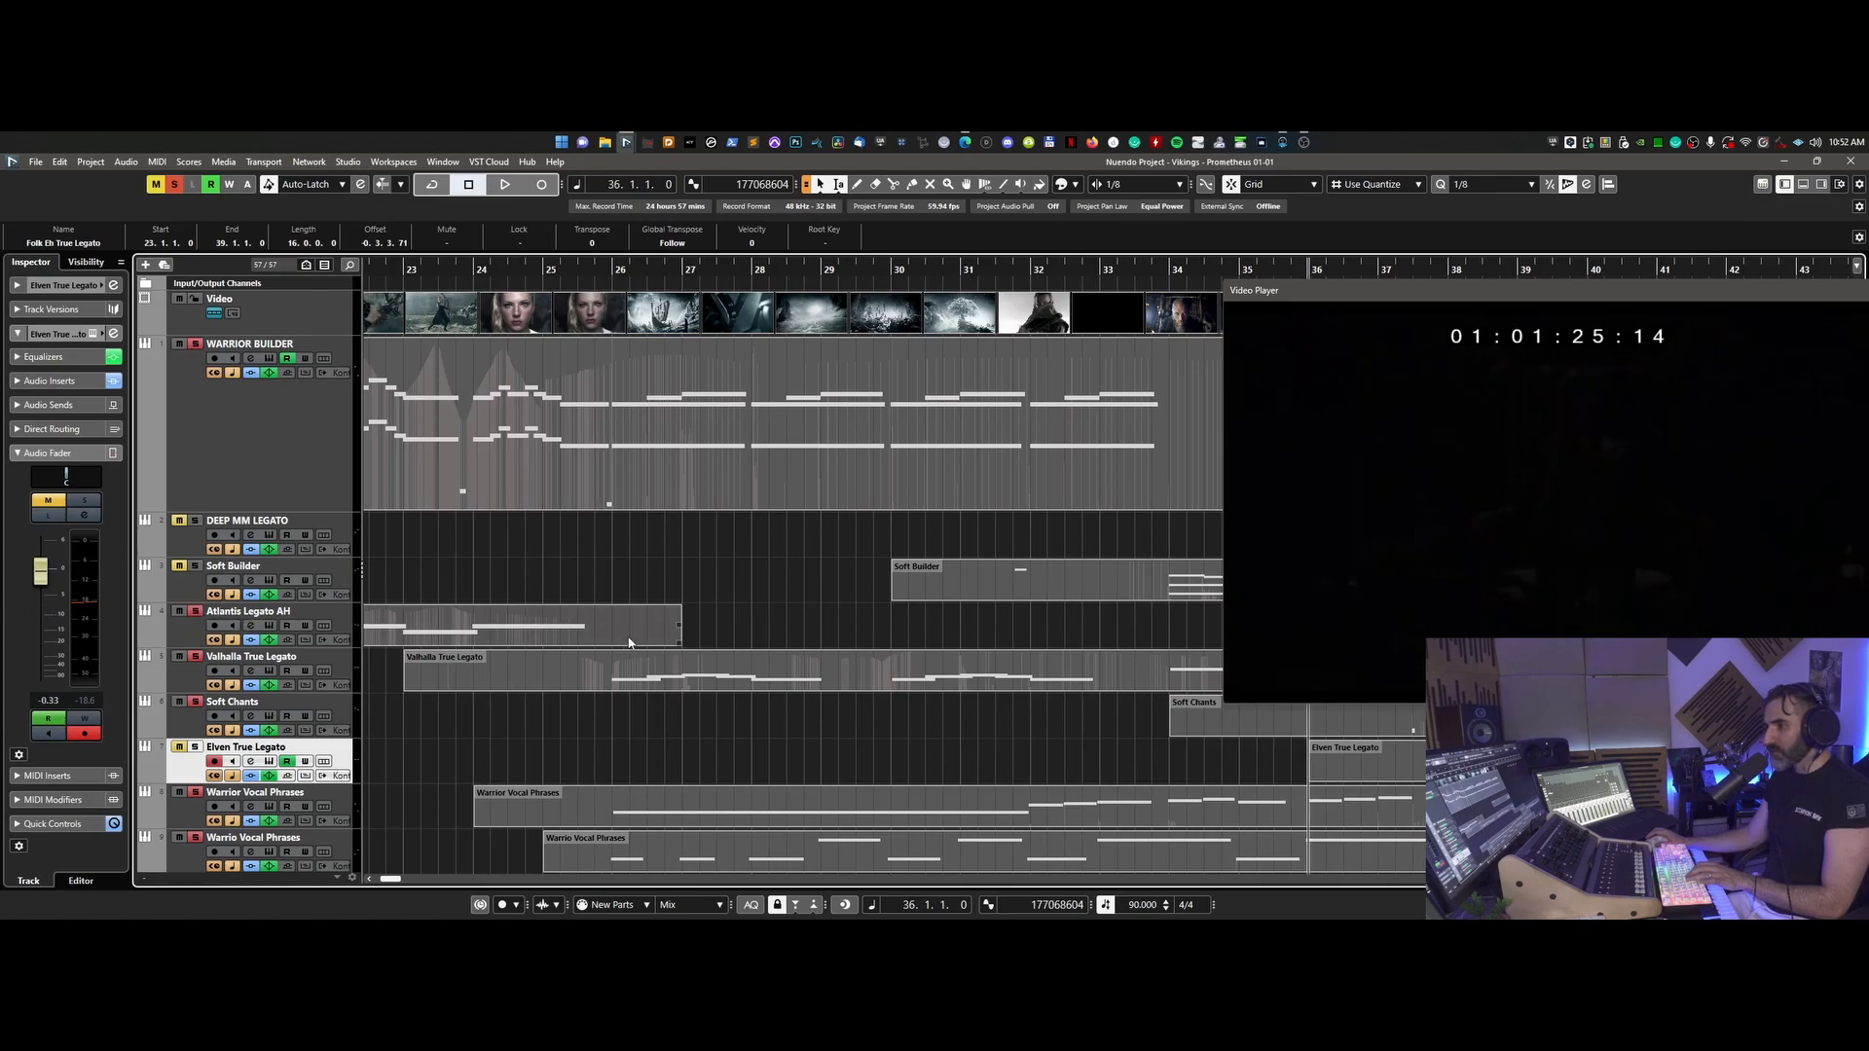
click(609, 267)
key(space)
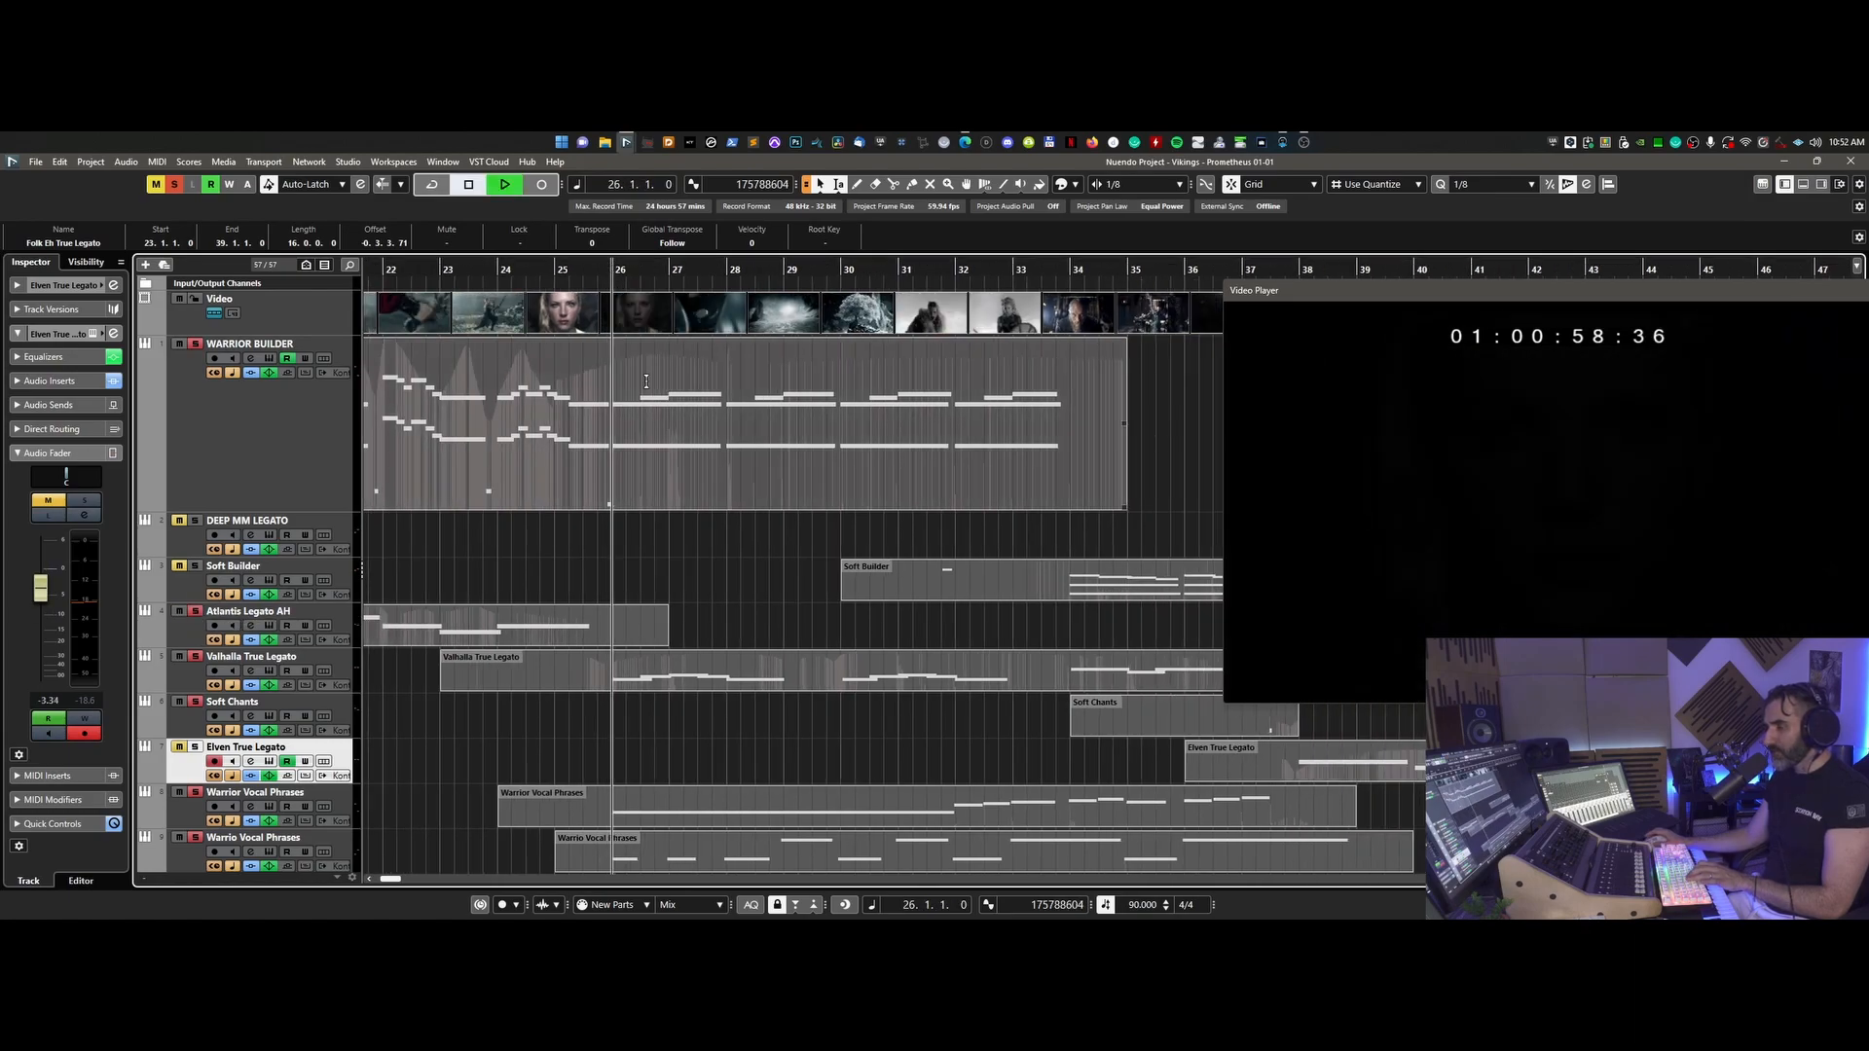
- Examine the soloed vocal parts across the track list while they play on past bar 37, and stop playback
scroll(655, 646, down, 4)
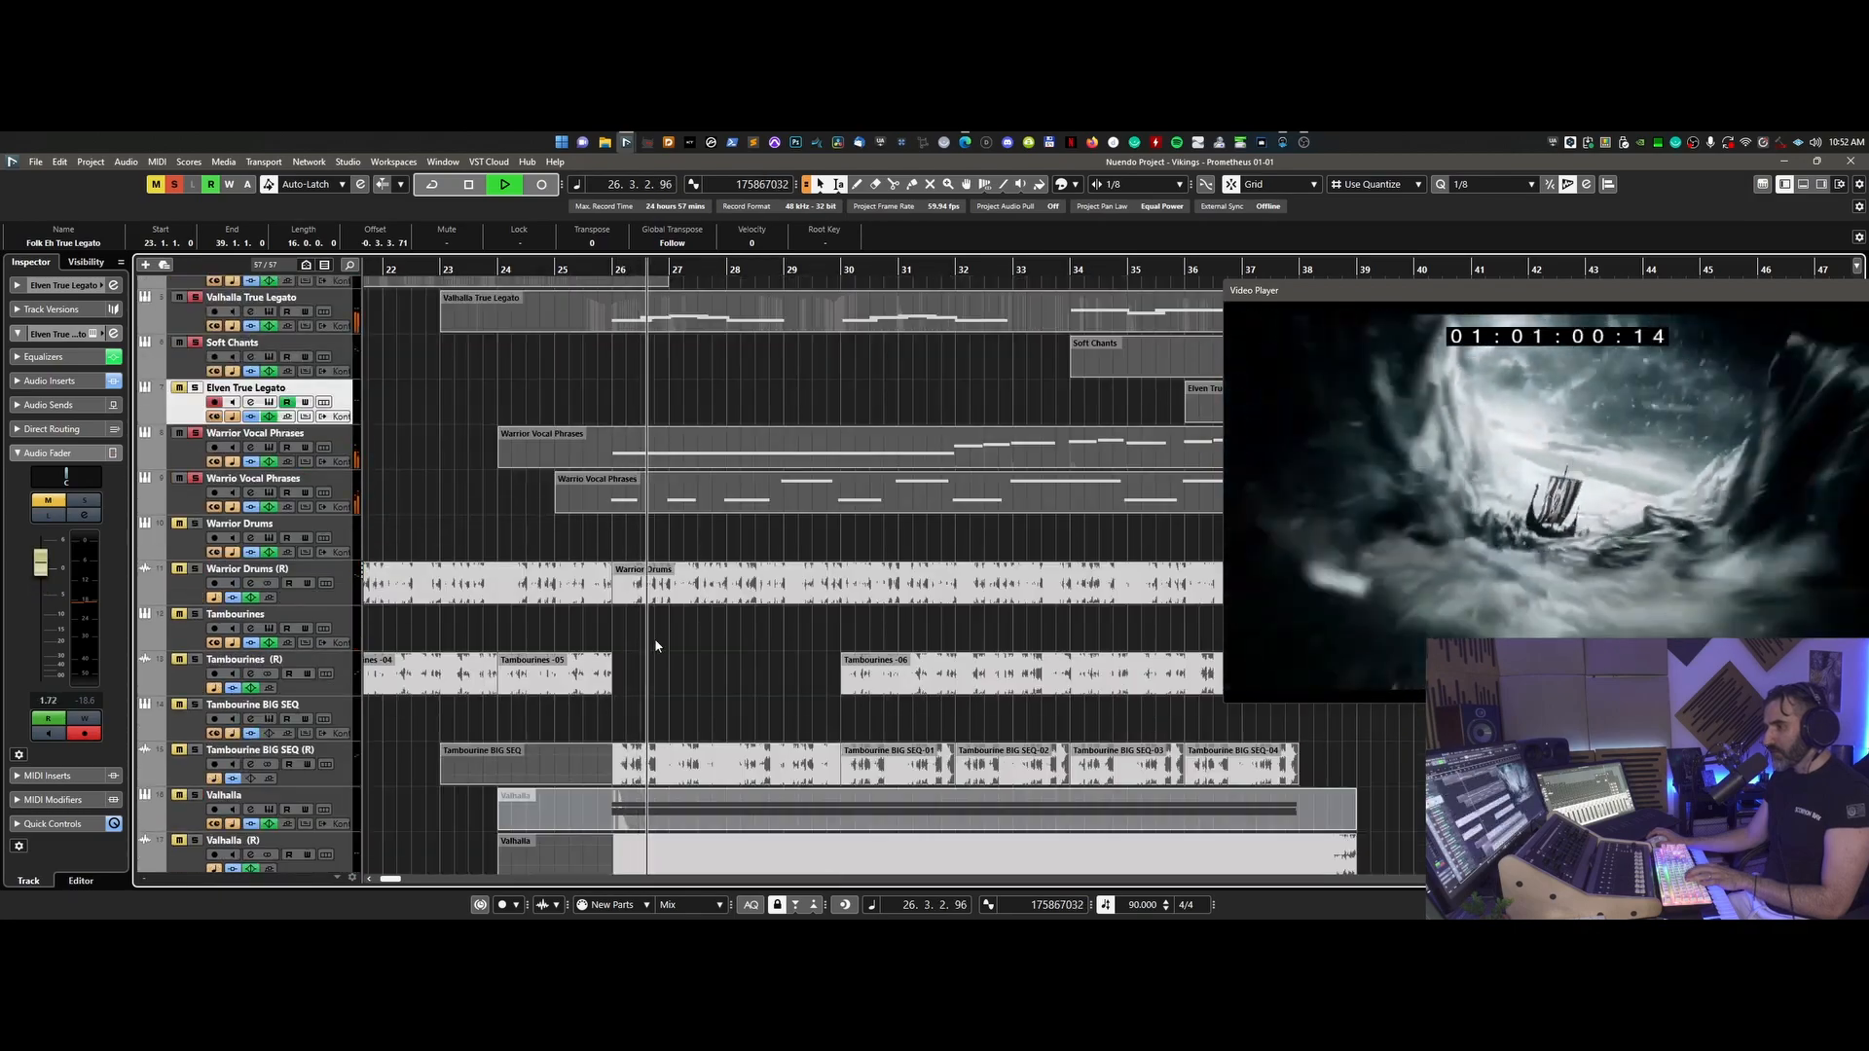
scroll(652, 650, down, 5)
scroll(647, 651, down, 8)
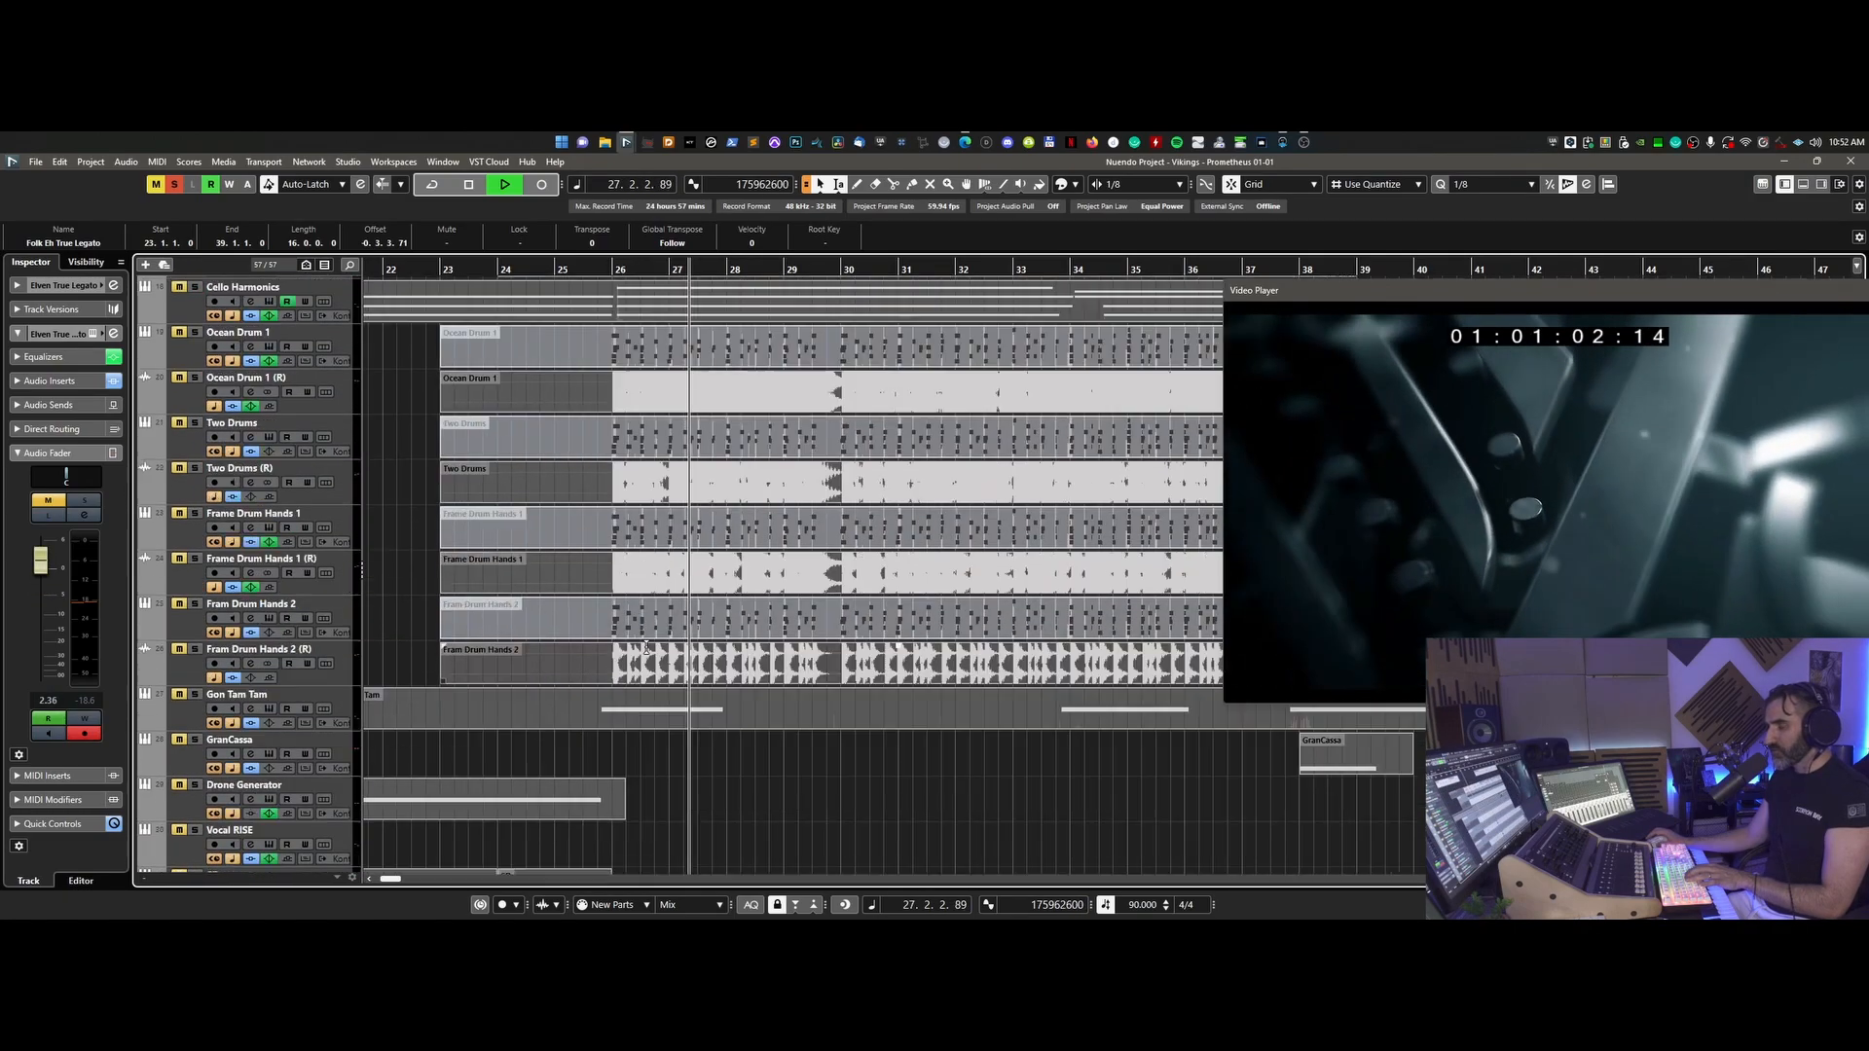
scroll(646, 647, down, 5)
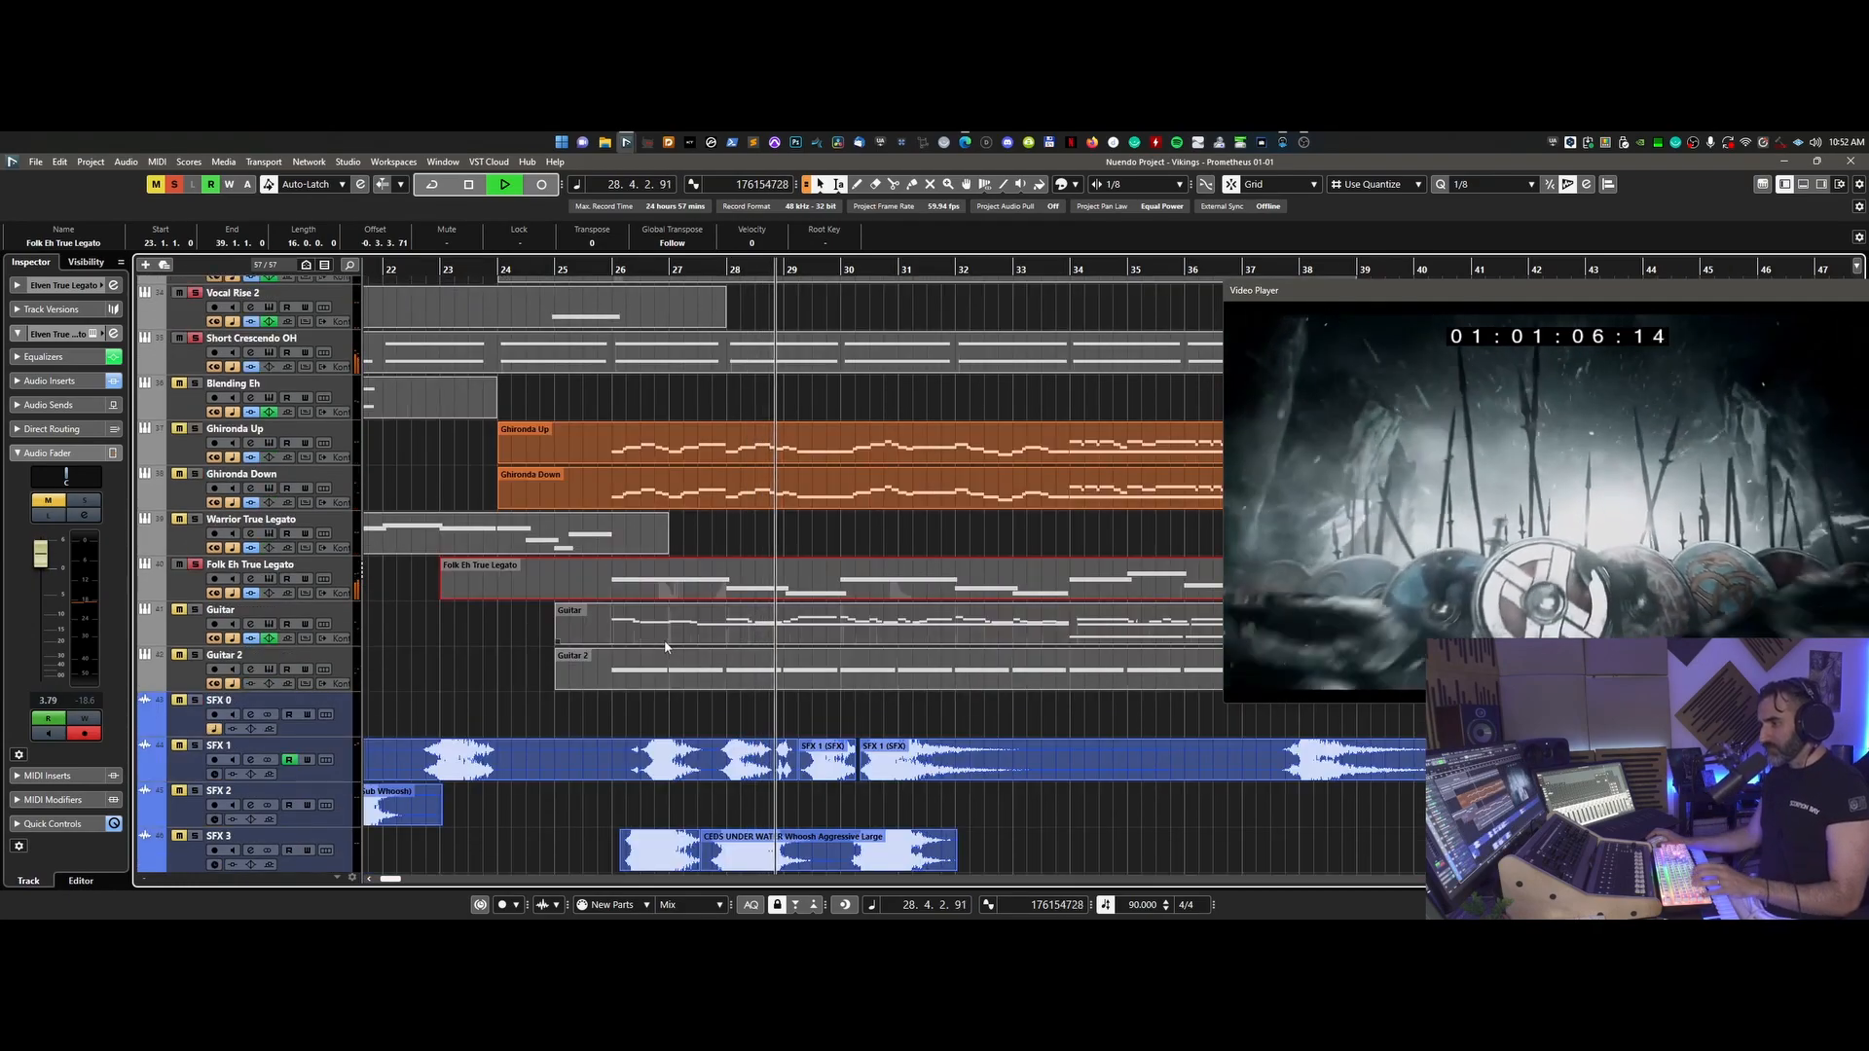
scroll(665, 643, down, 2)
scroll(664, 638, up, 4)
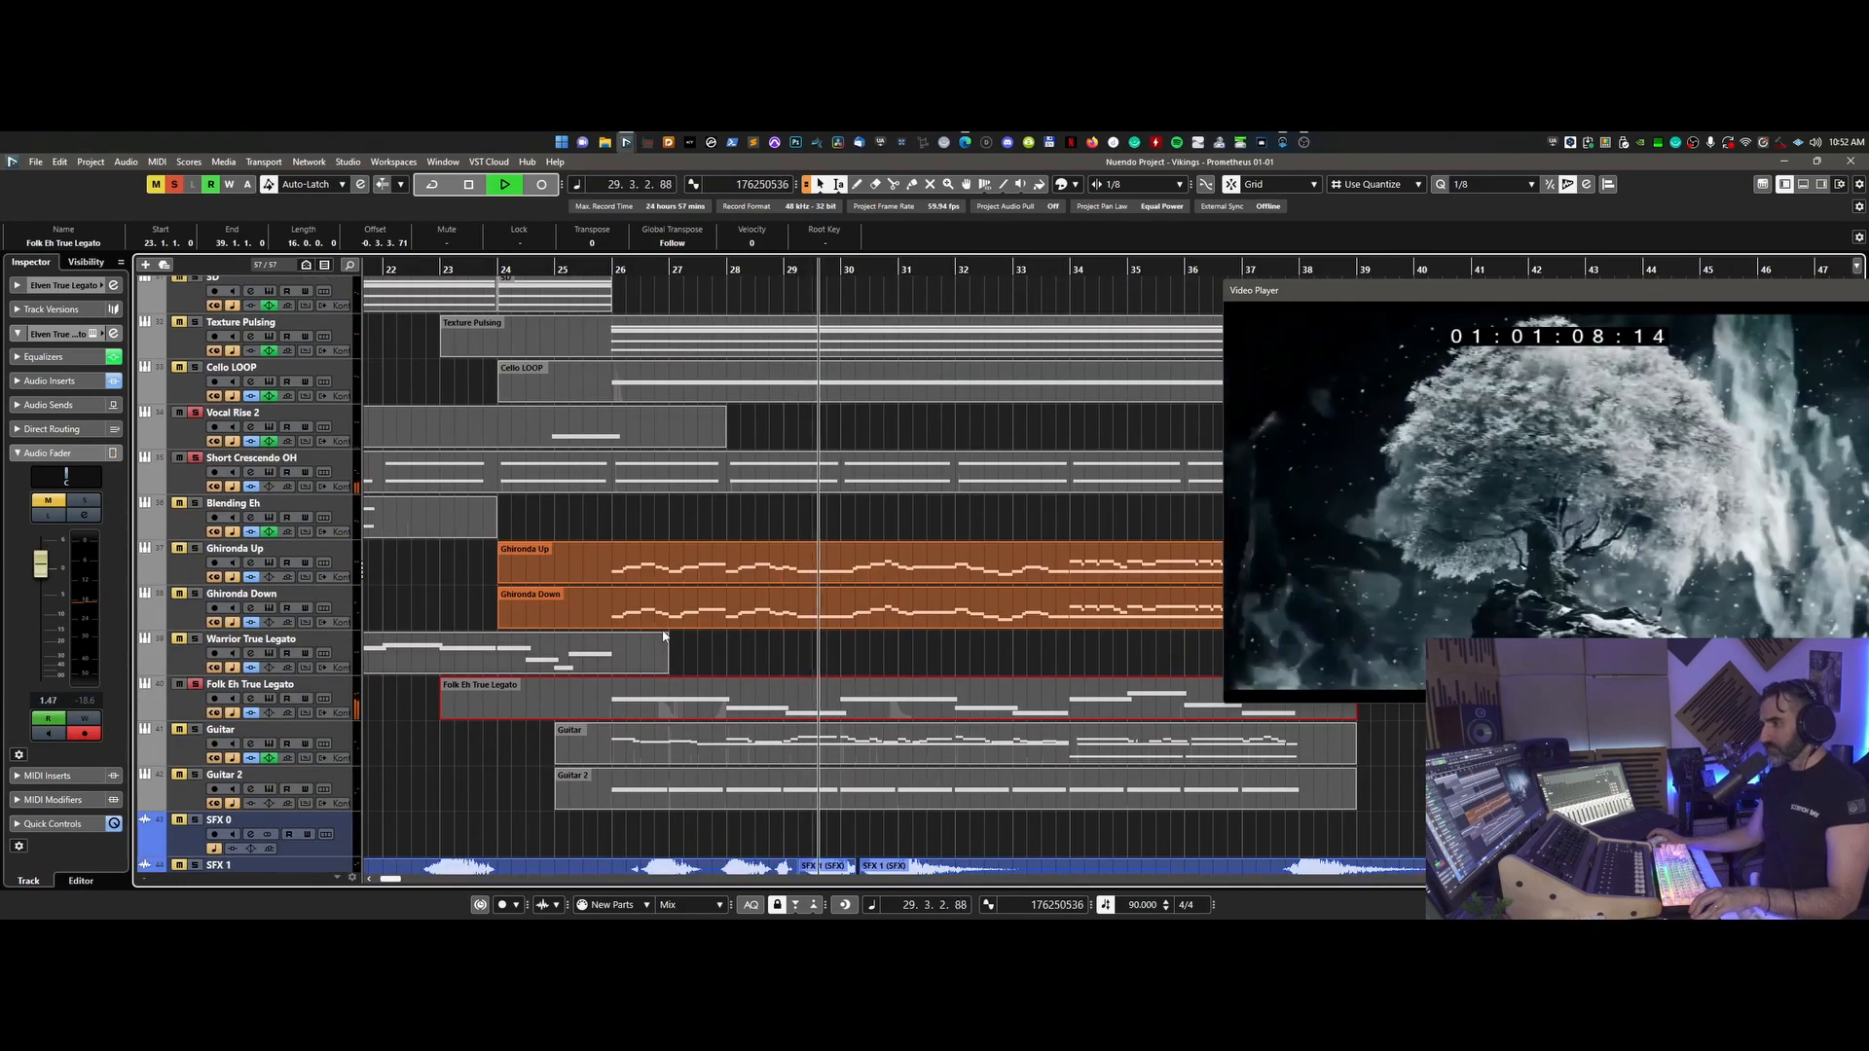
scroll(672, 633, up, 5)
scroll(675, 631, up, 14)
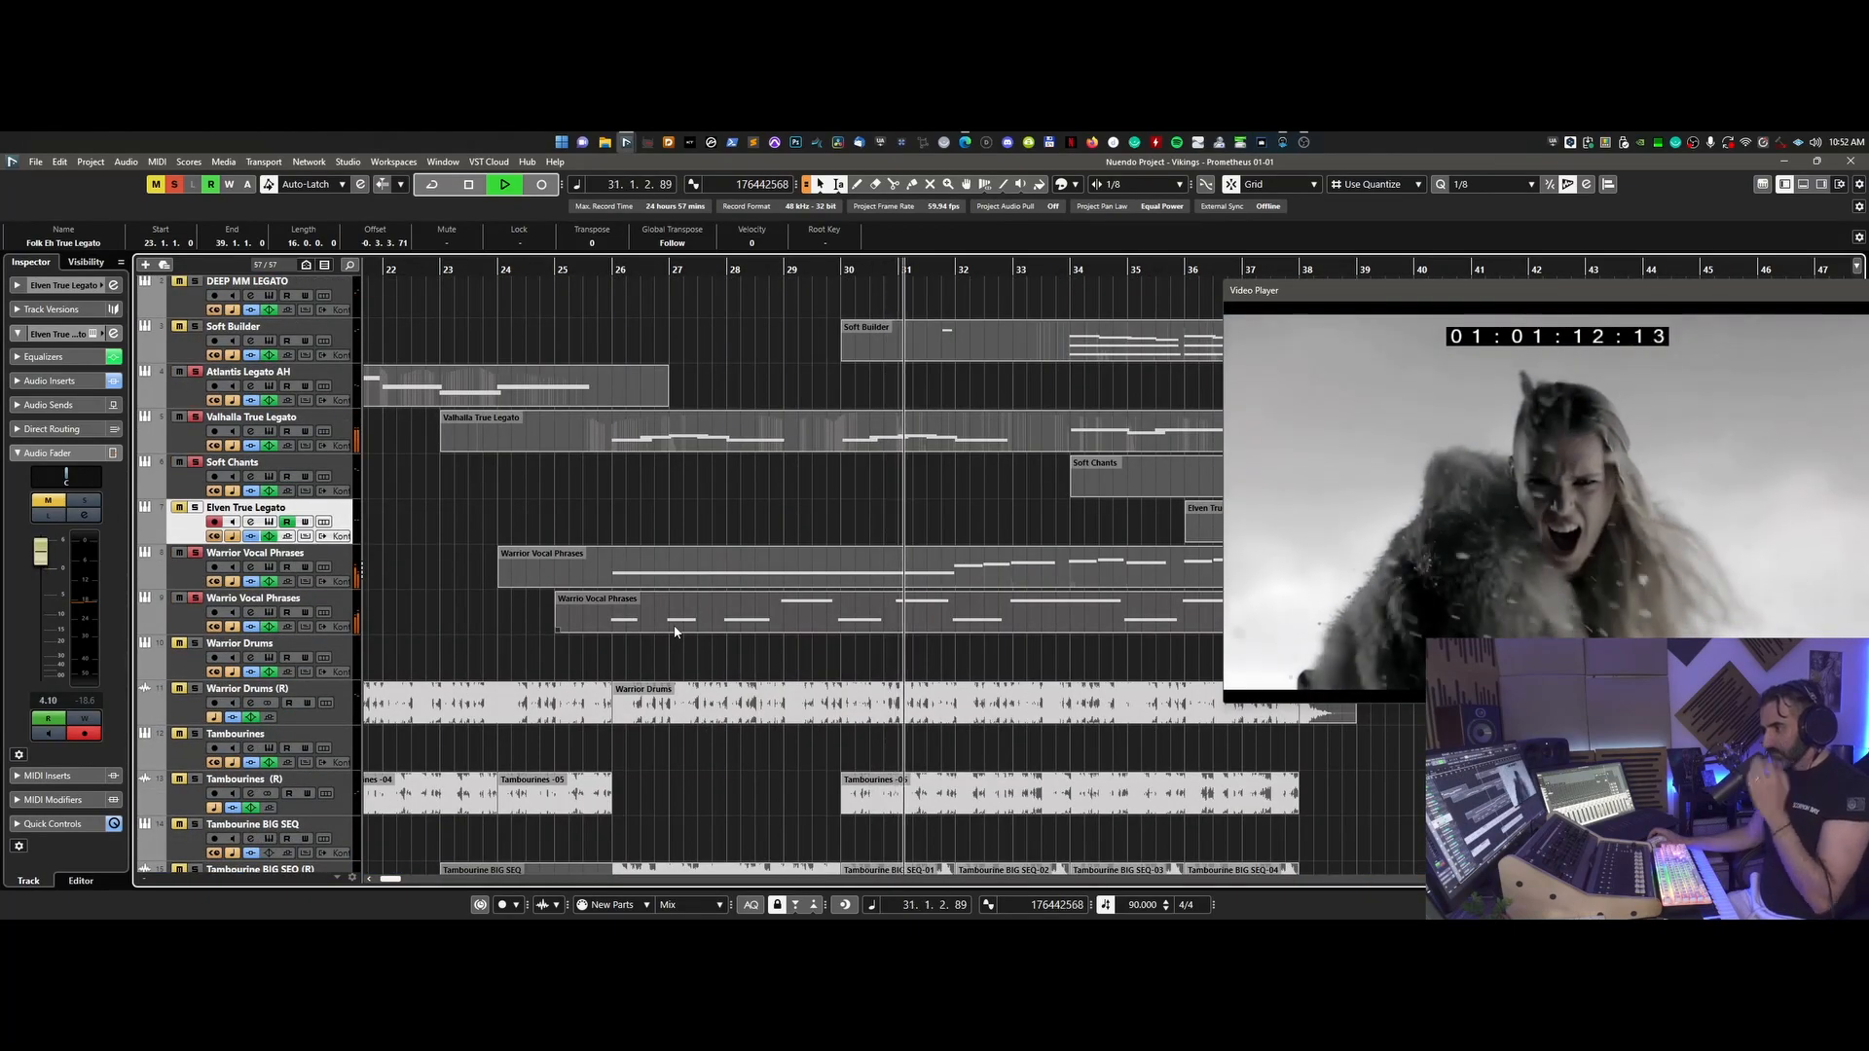
scroll(672, 632, up, 3)
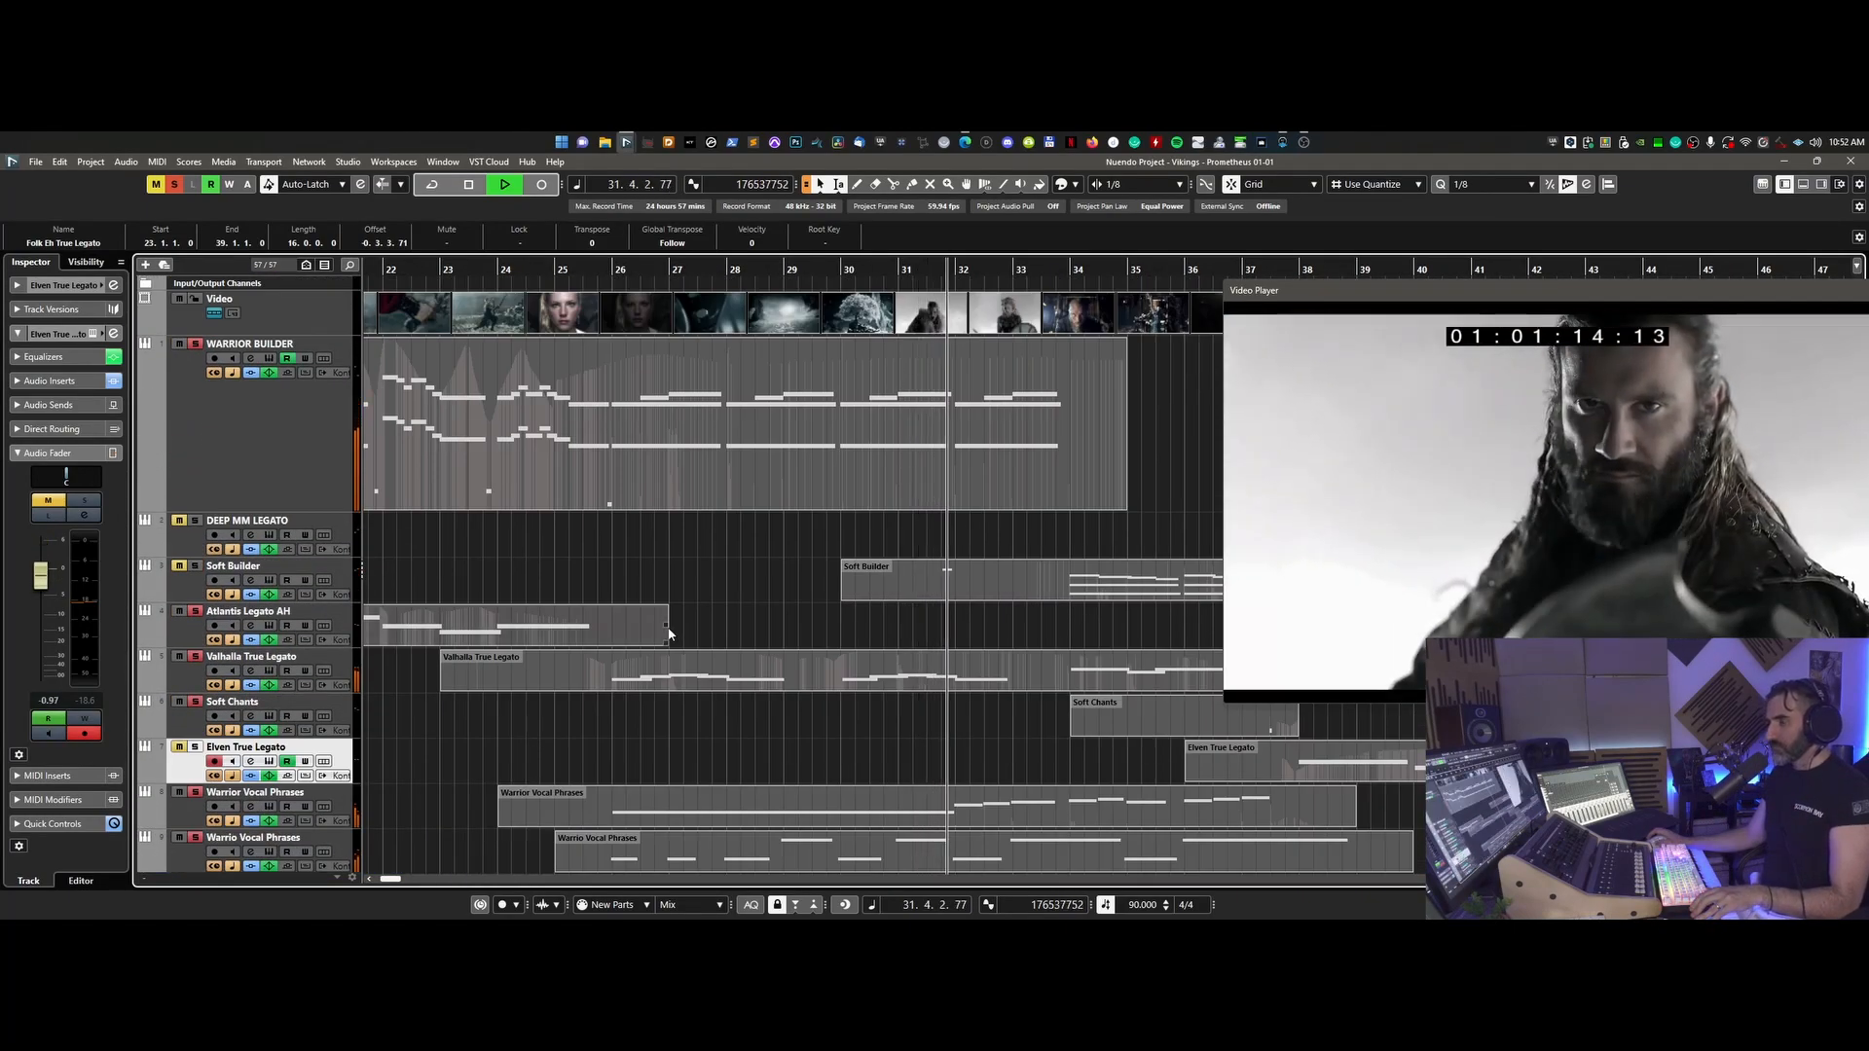
scroll(668, 634, down, 2)
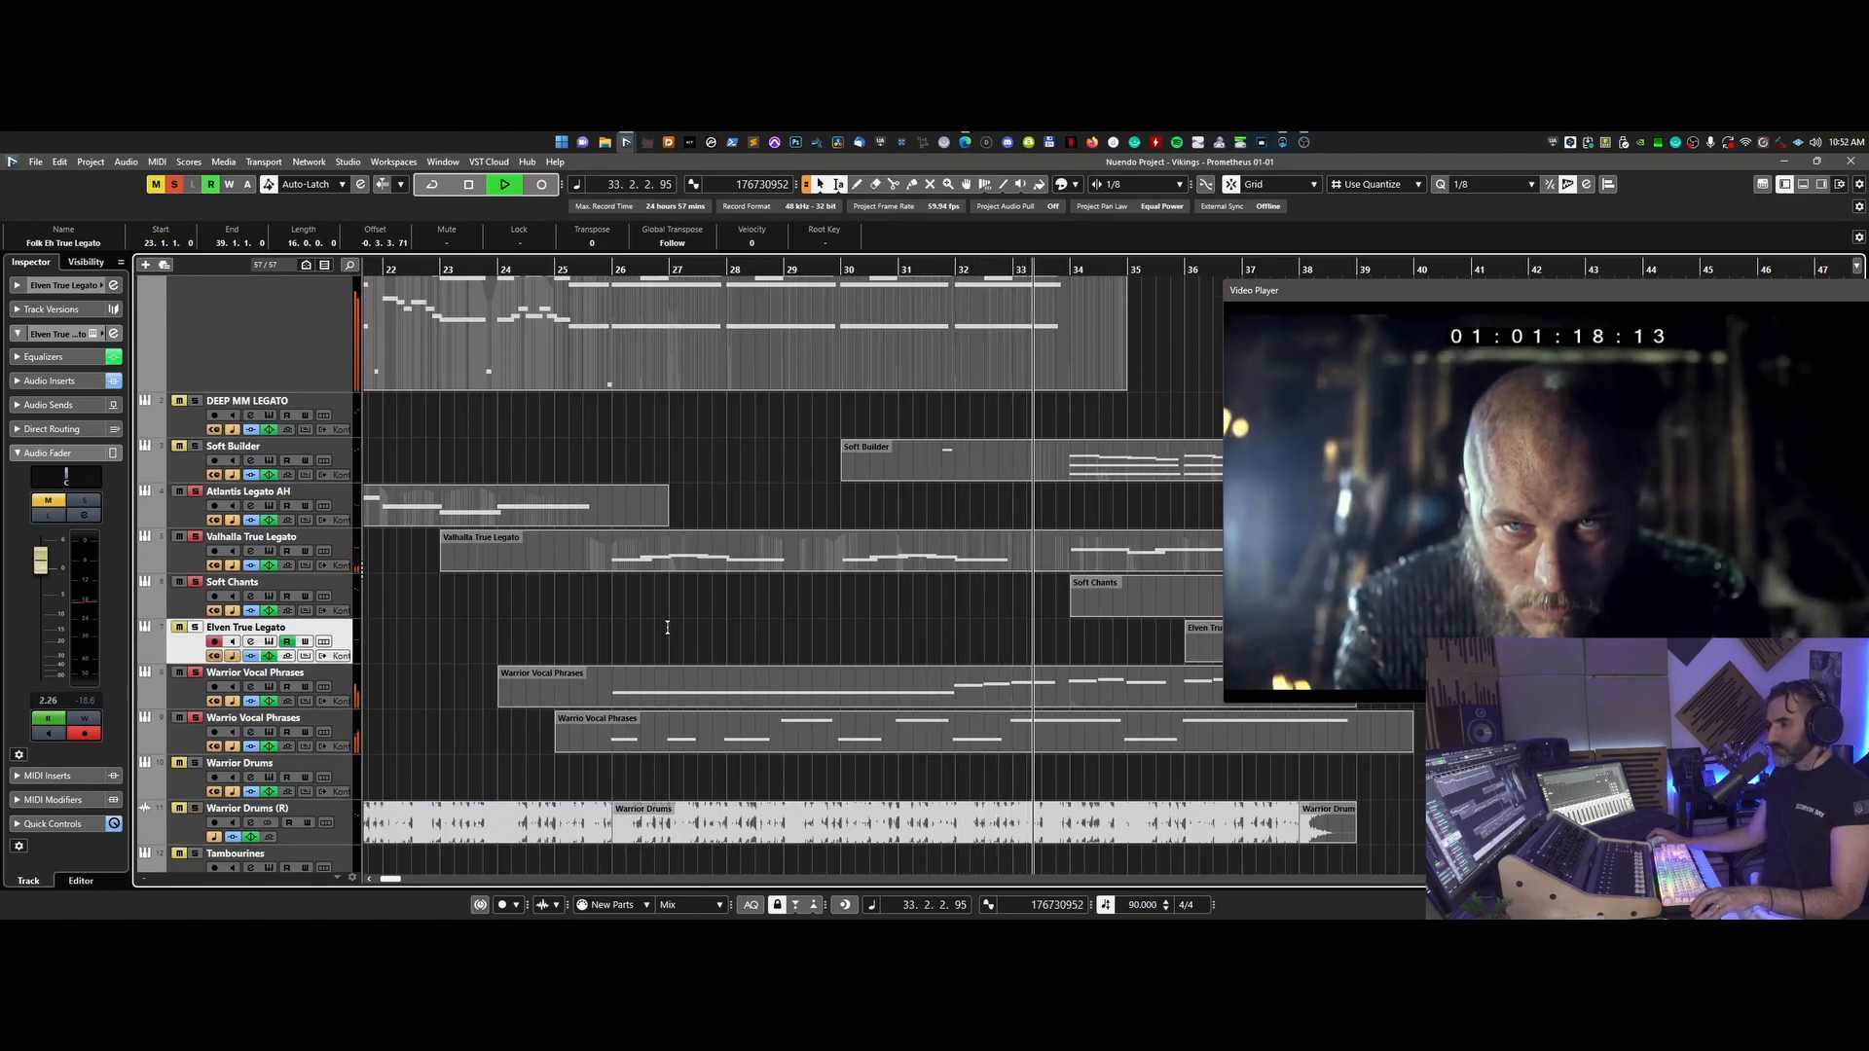
scroll(668, 627, right, 3)
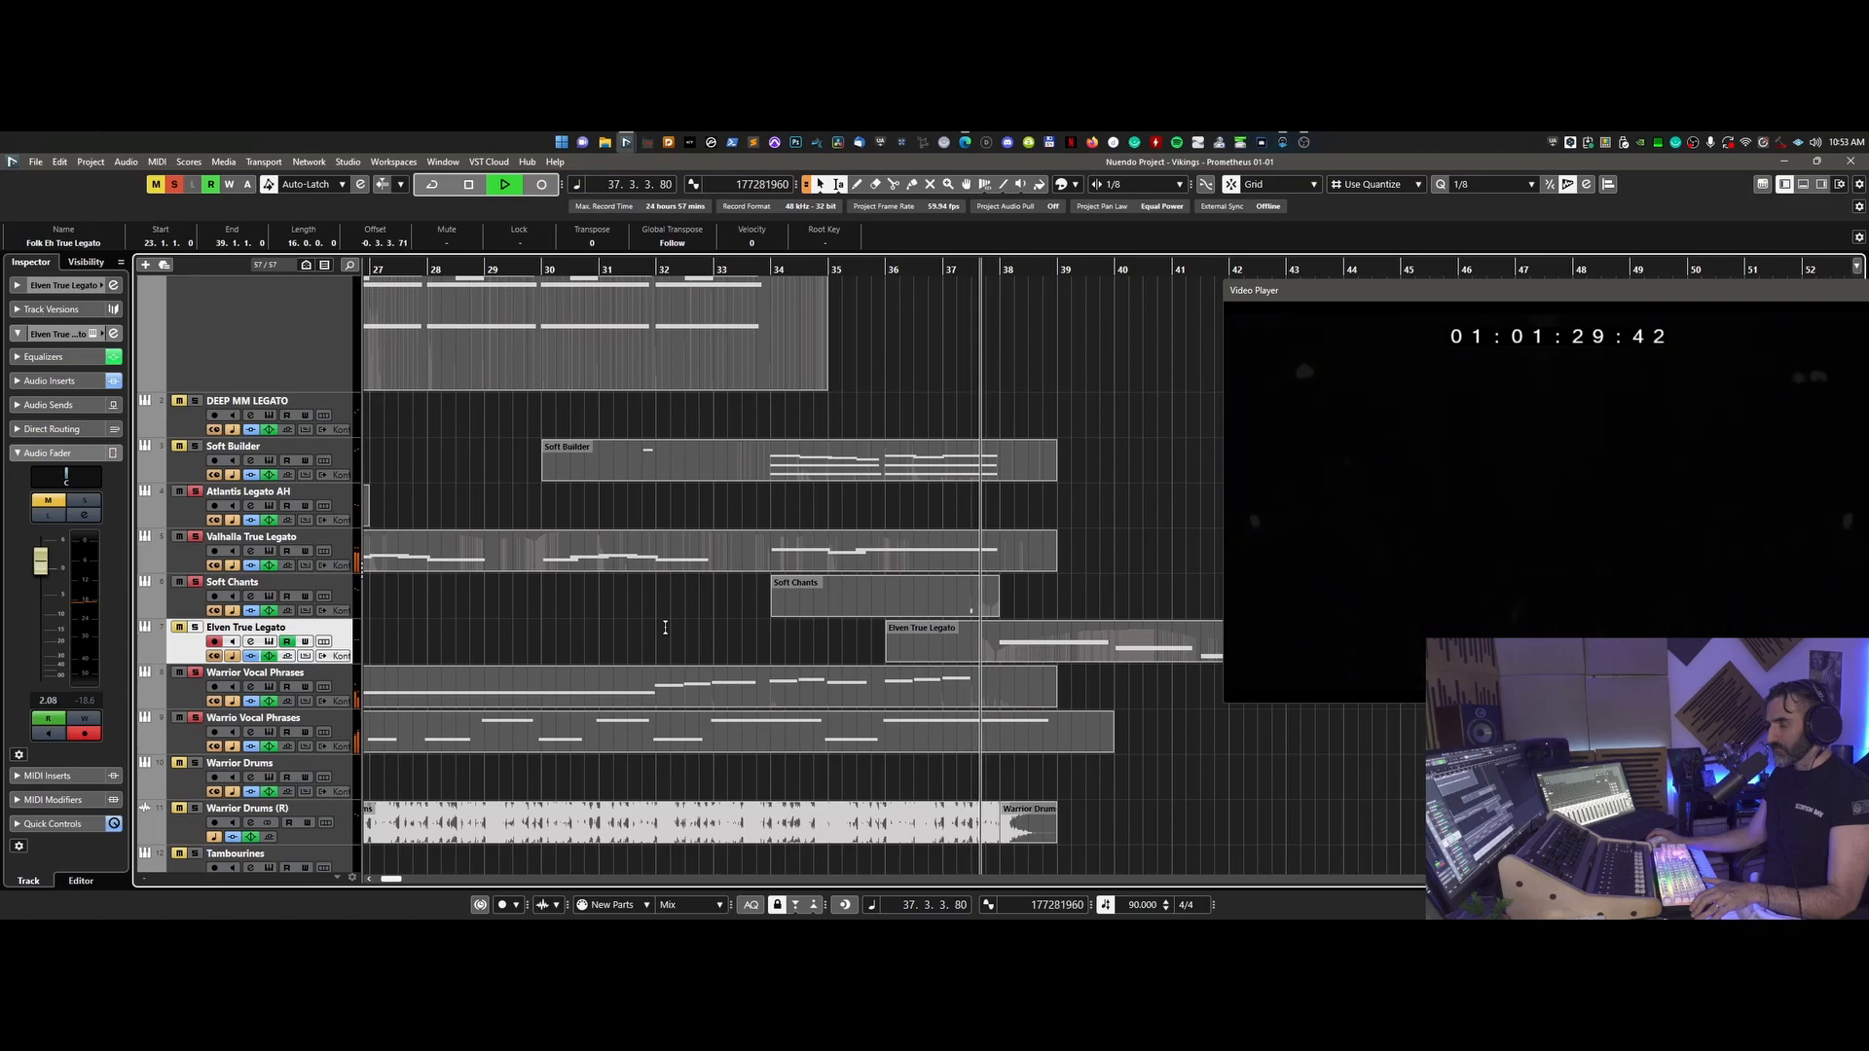
key(space)
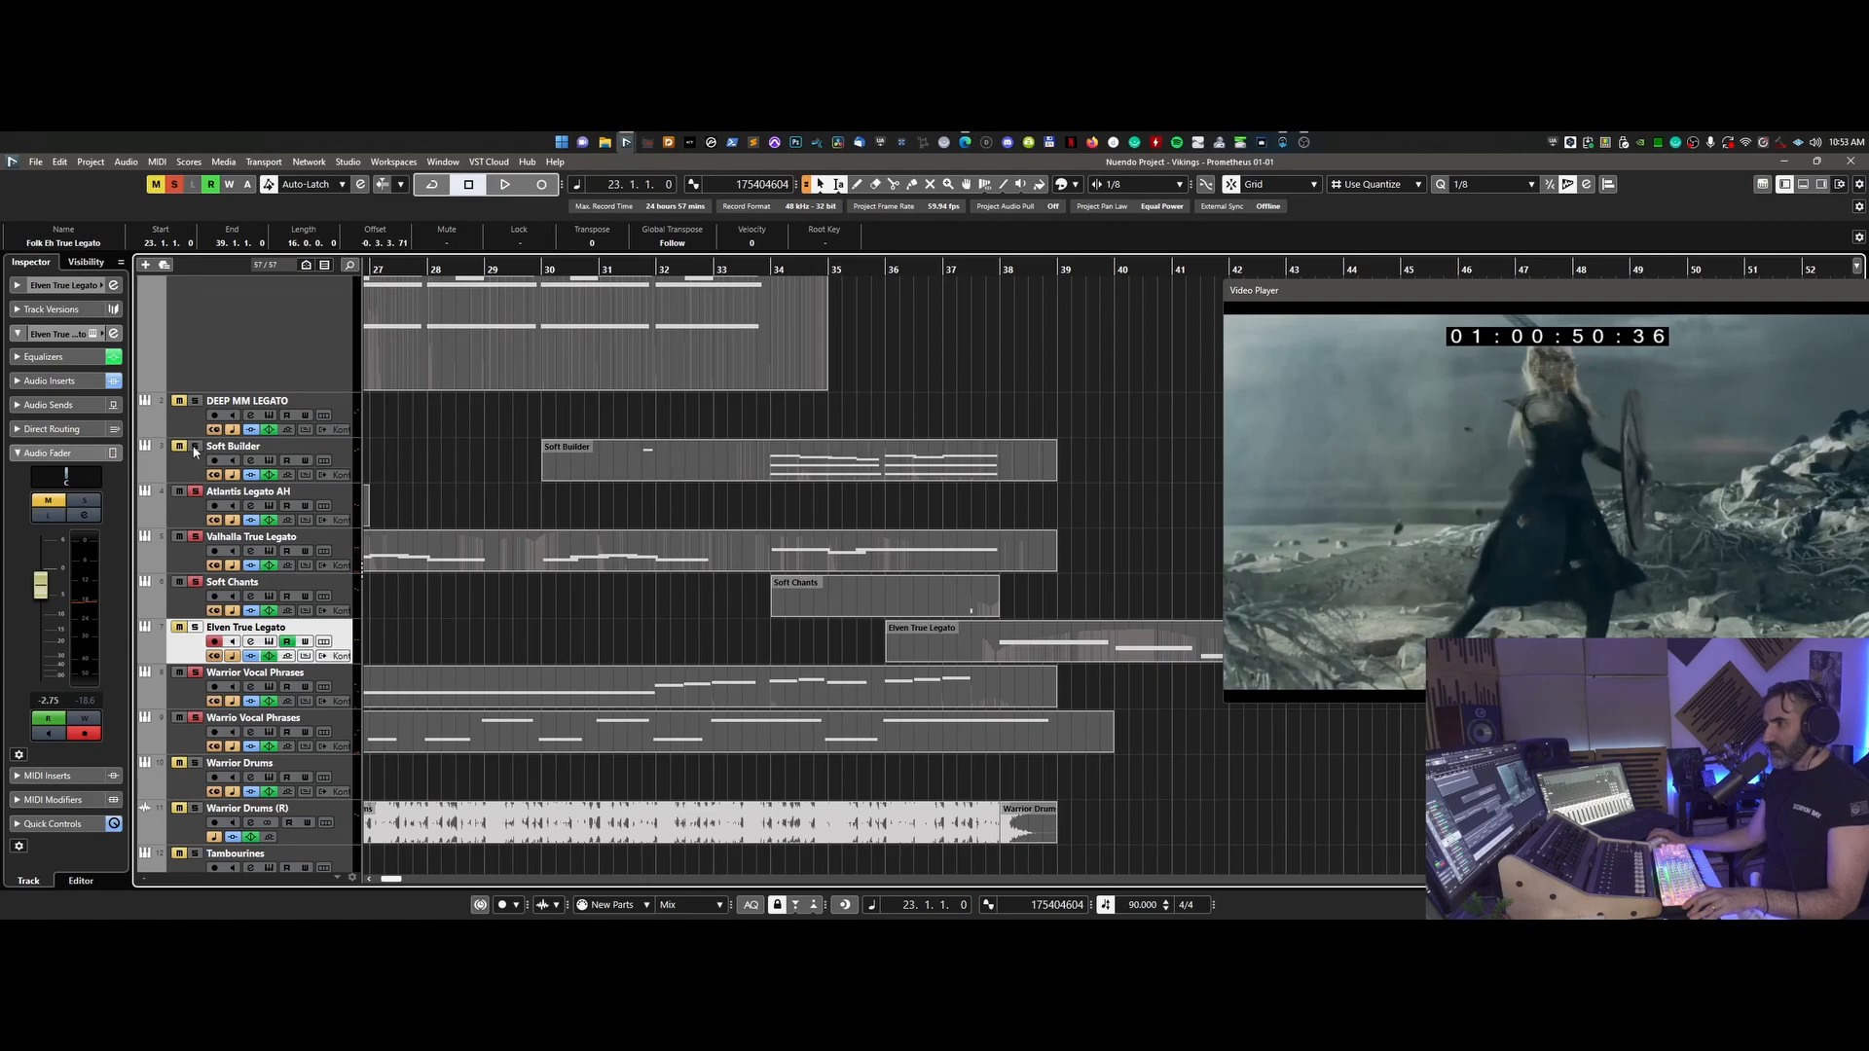
- Solo Soft Builder as well, play from bar 31 beat 3, view its Kontakt instrument in full, and close the instrument window
click(636, 265)
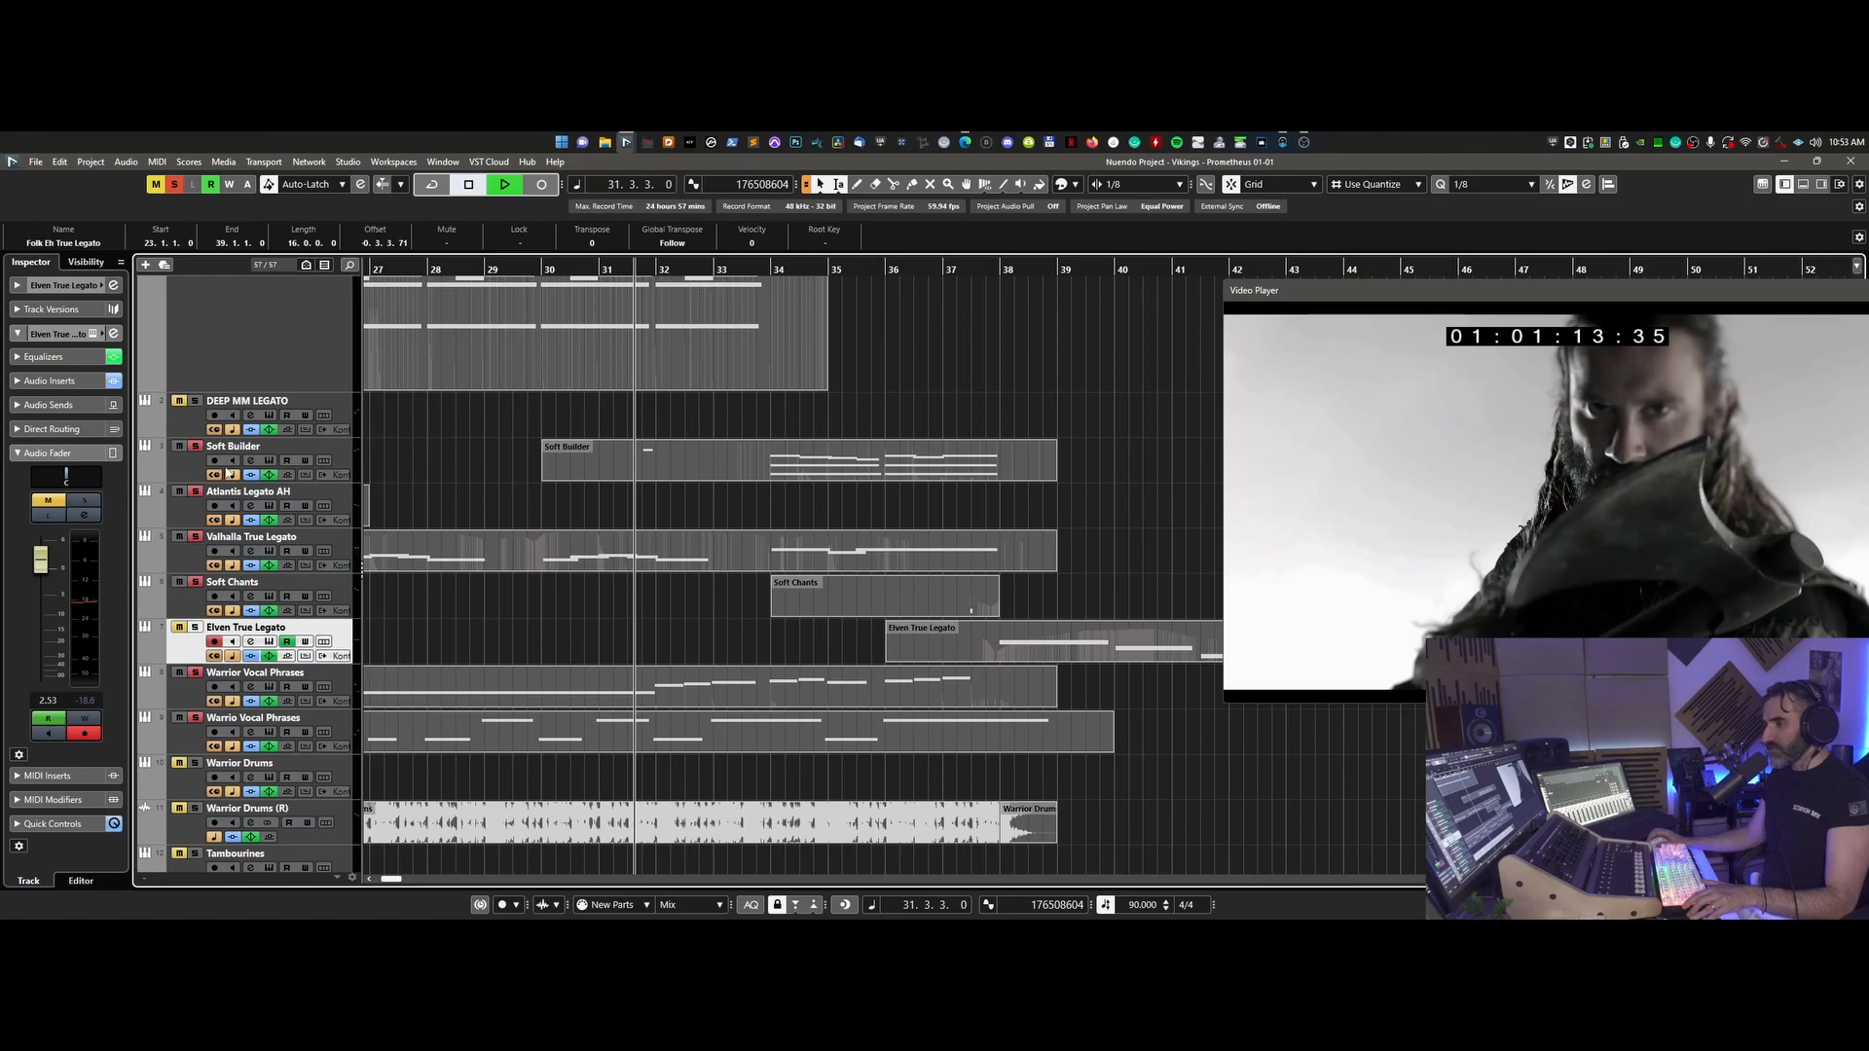
click(269, 459)
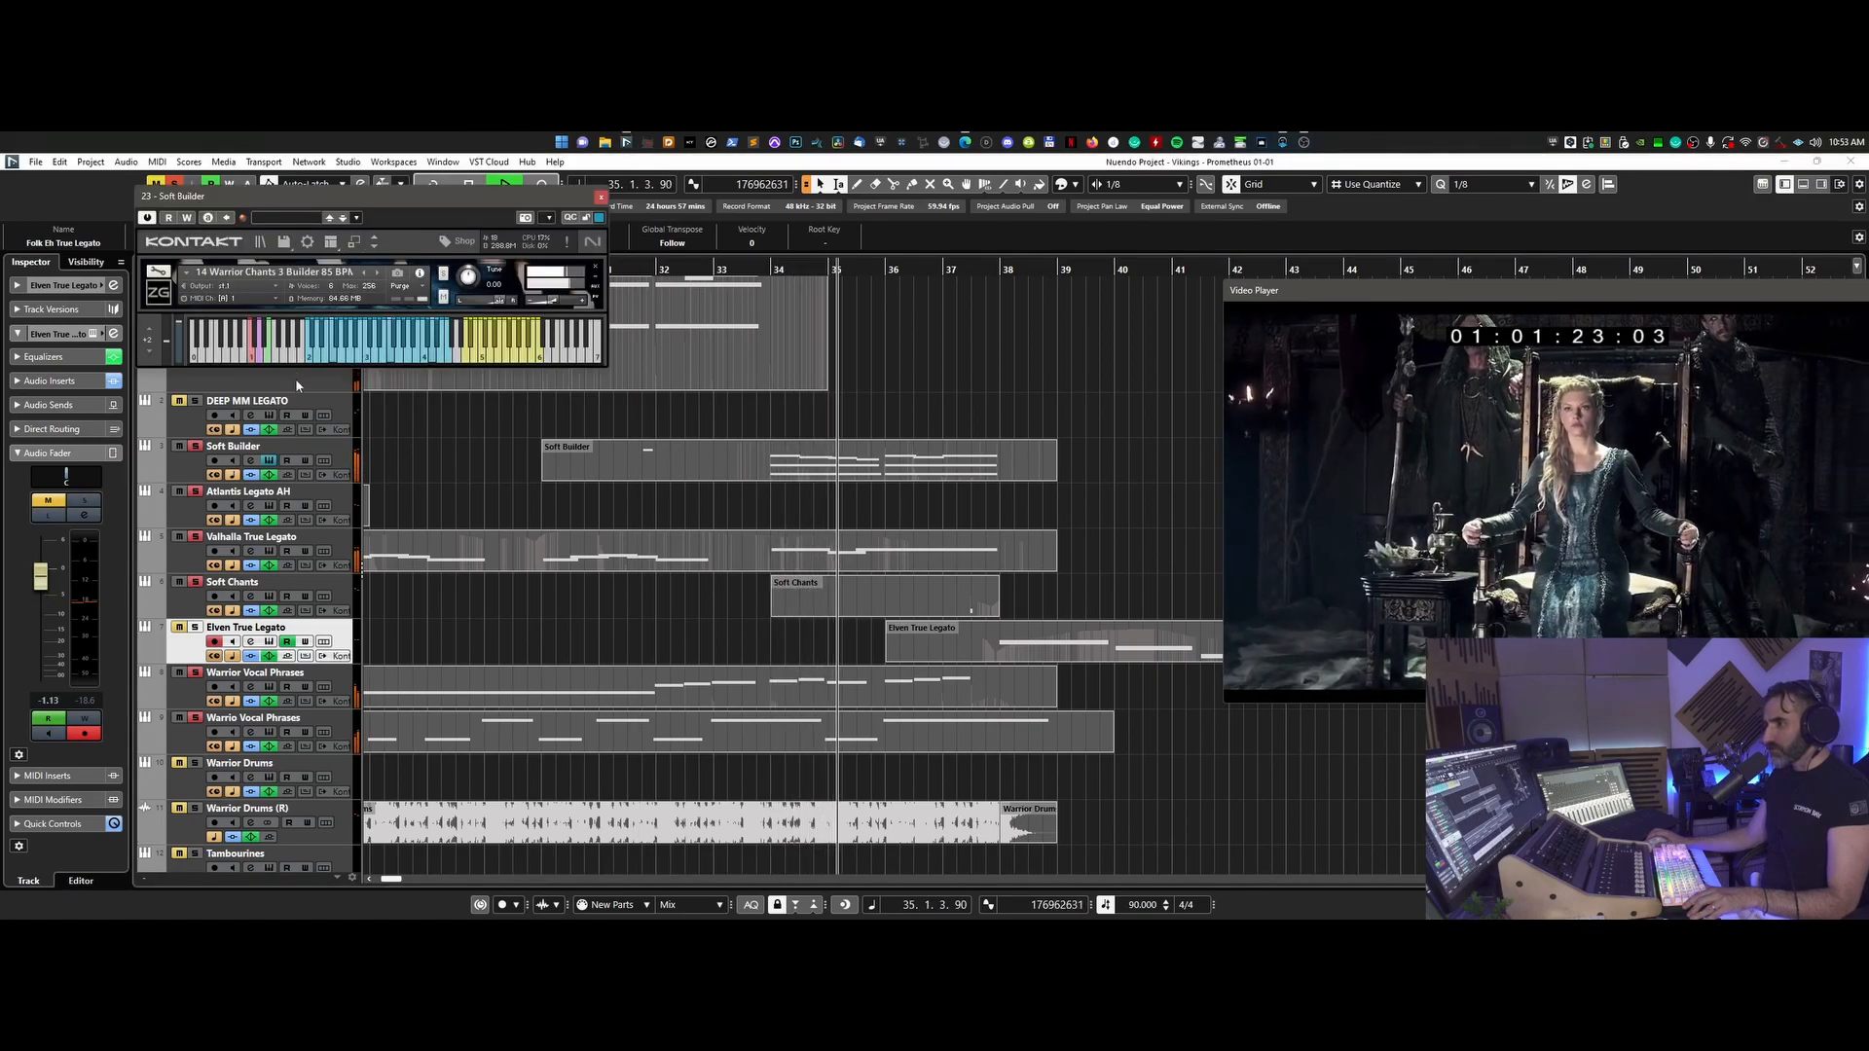
click(374, 243)
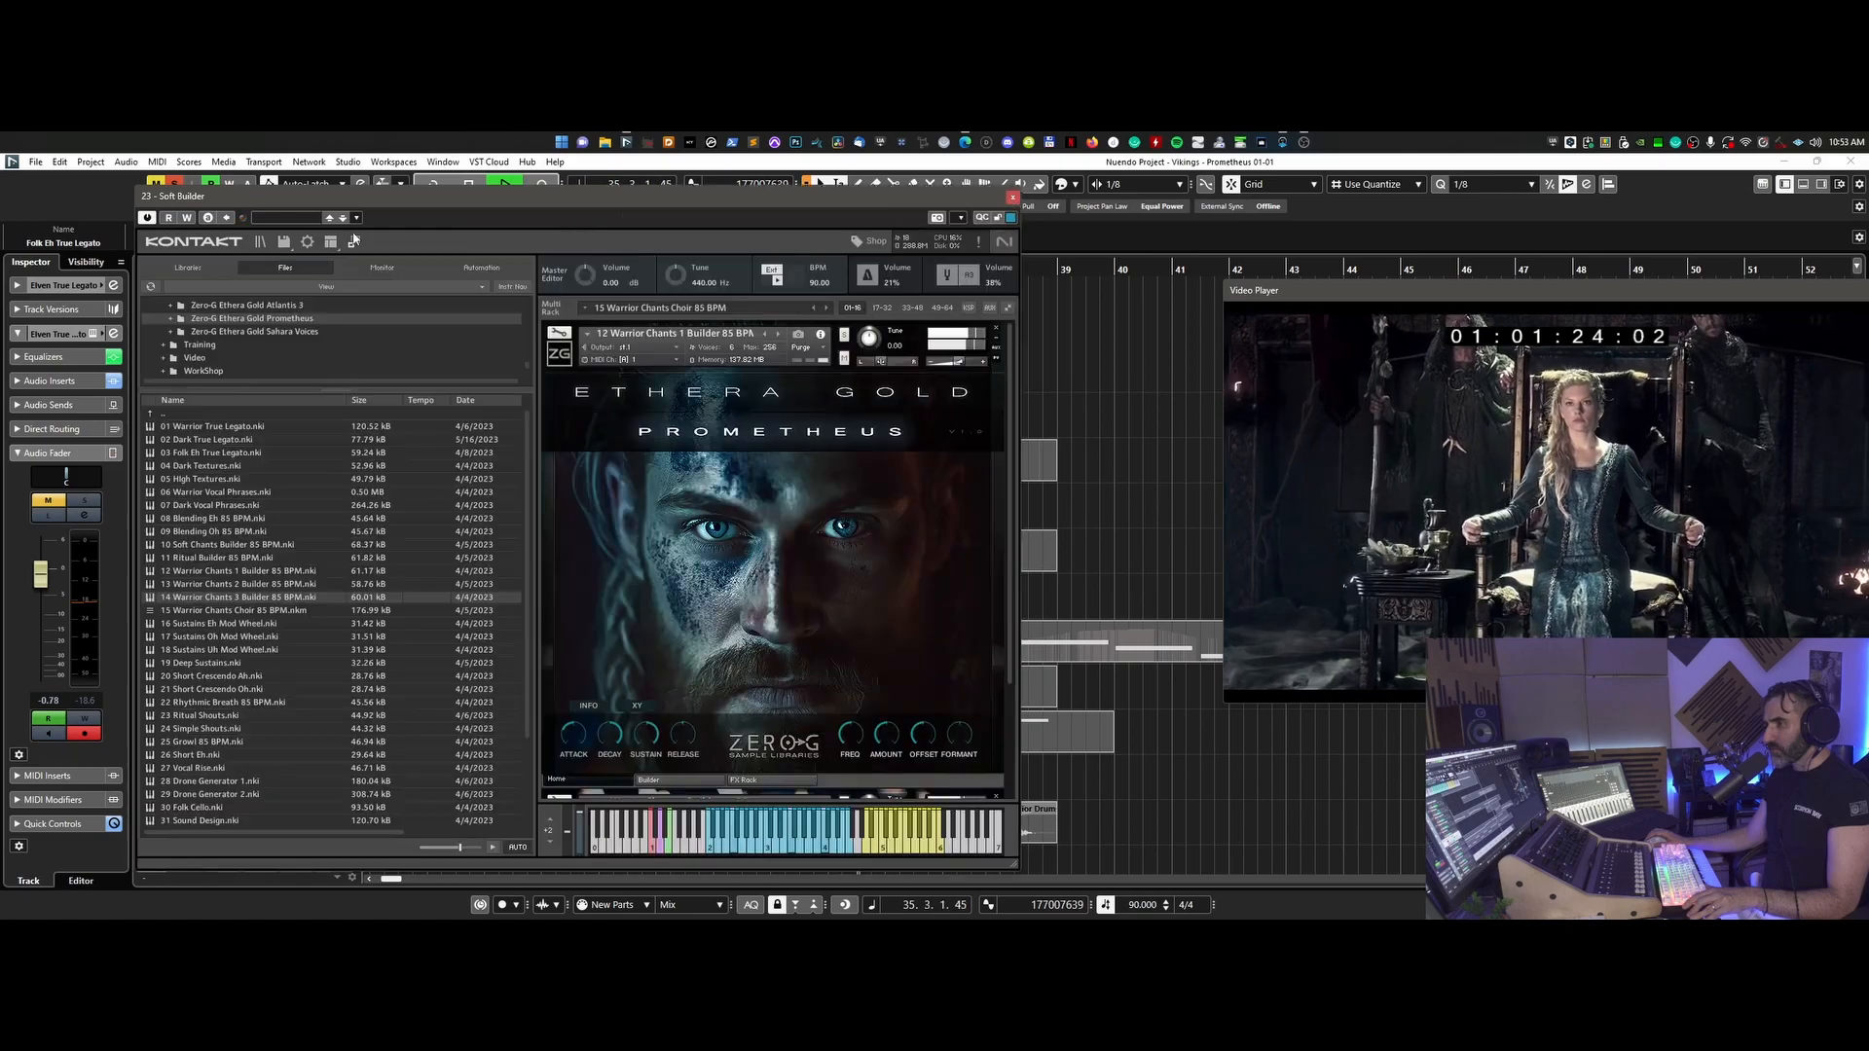
click(1011, 199)
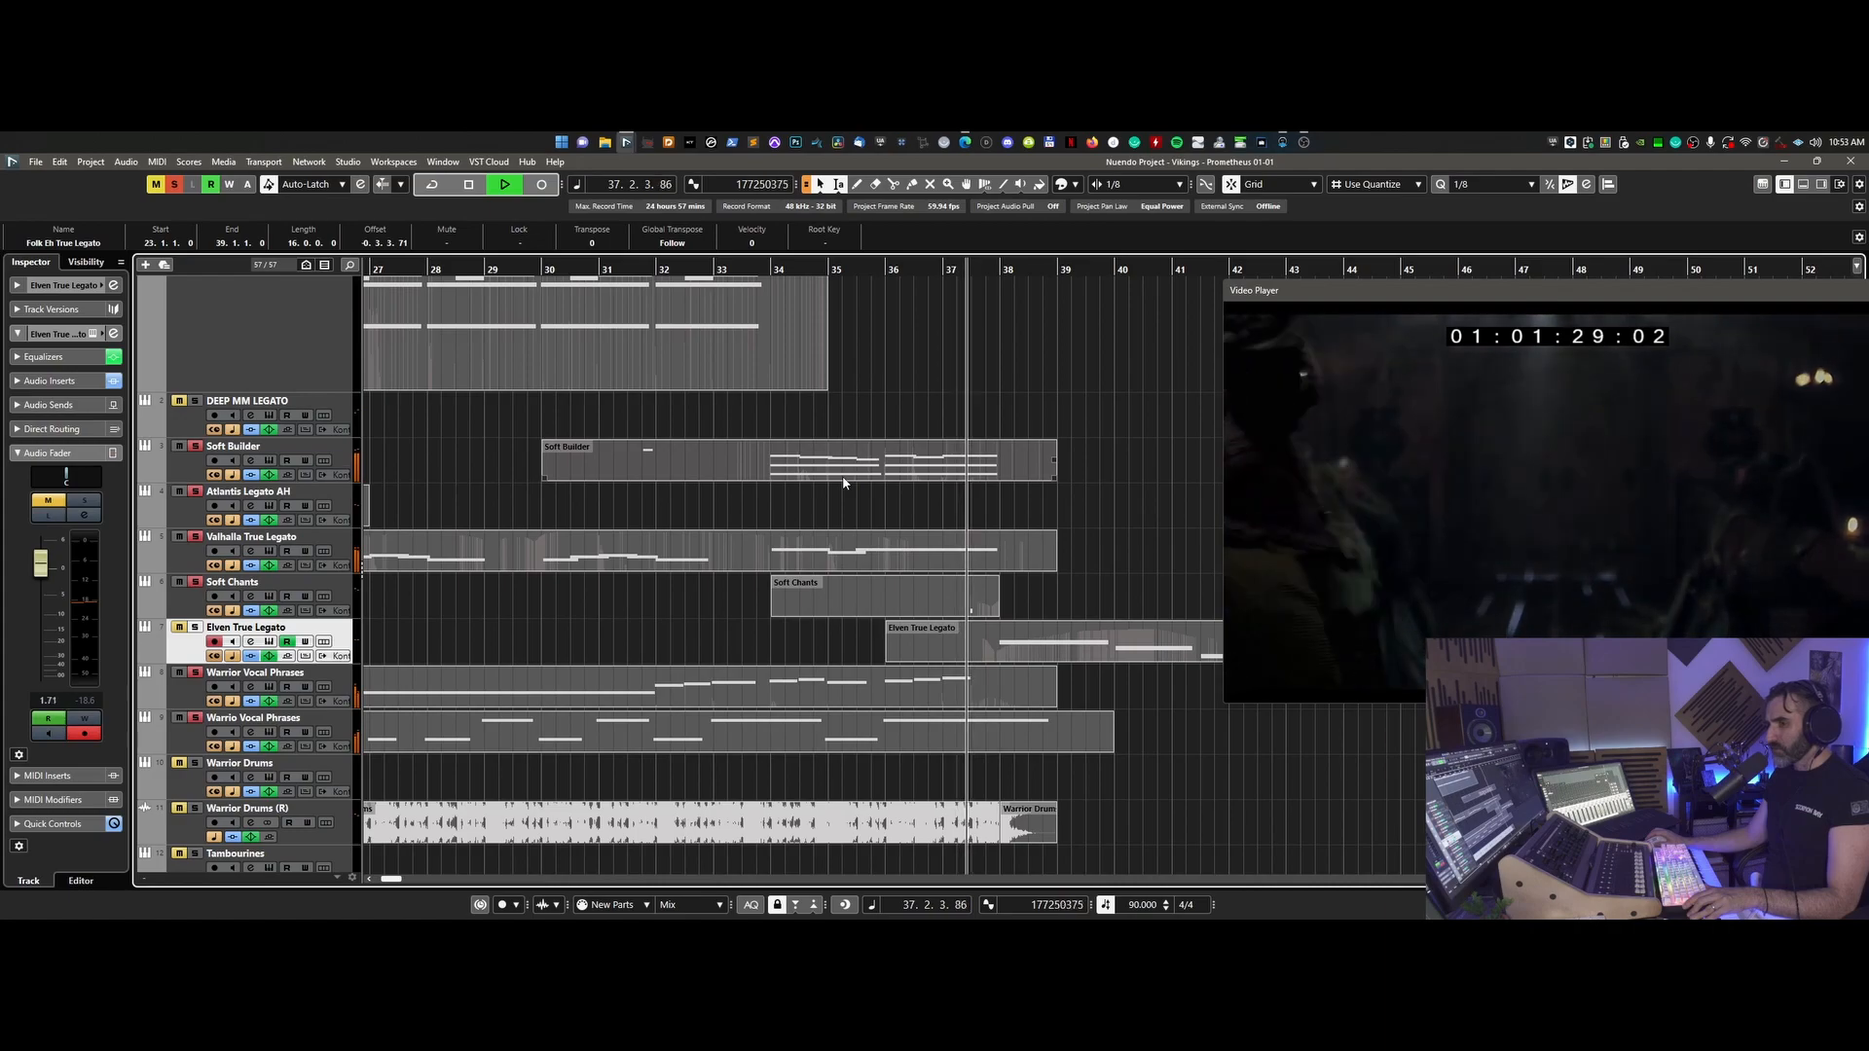
- Stop playback and view the Soft Builder part's notes and modulation curve briefly in the Key Editor
key(space)
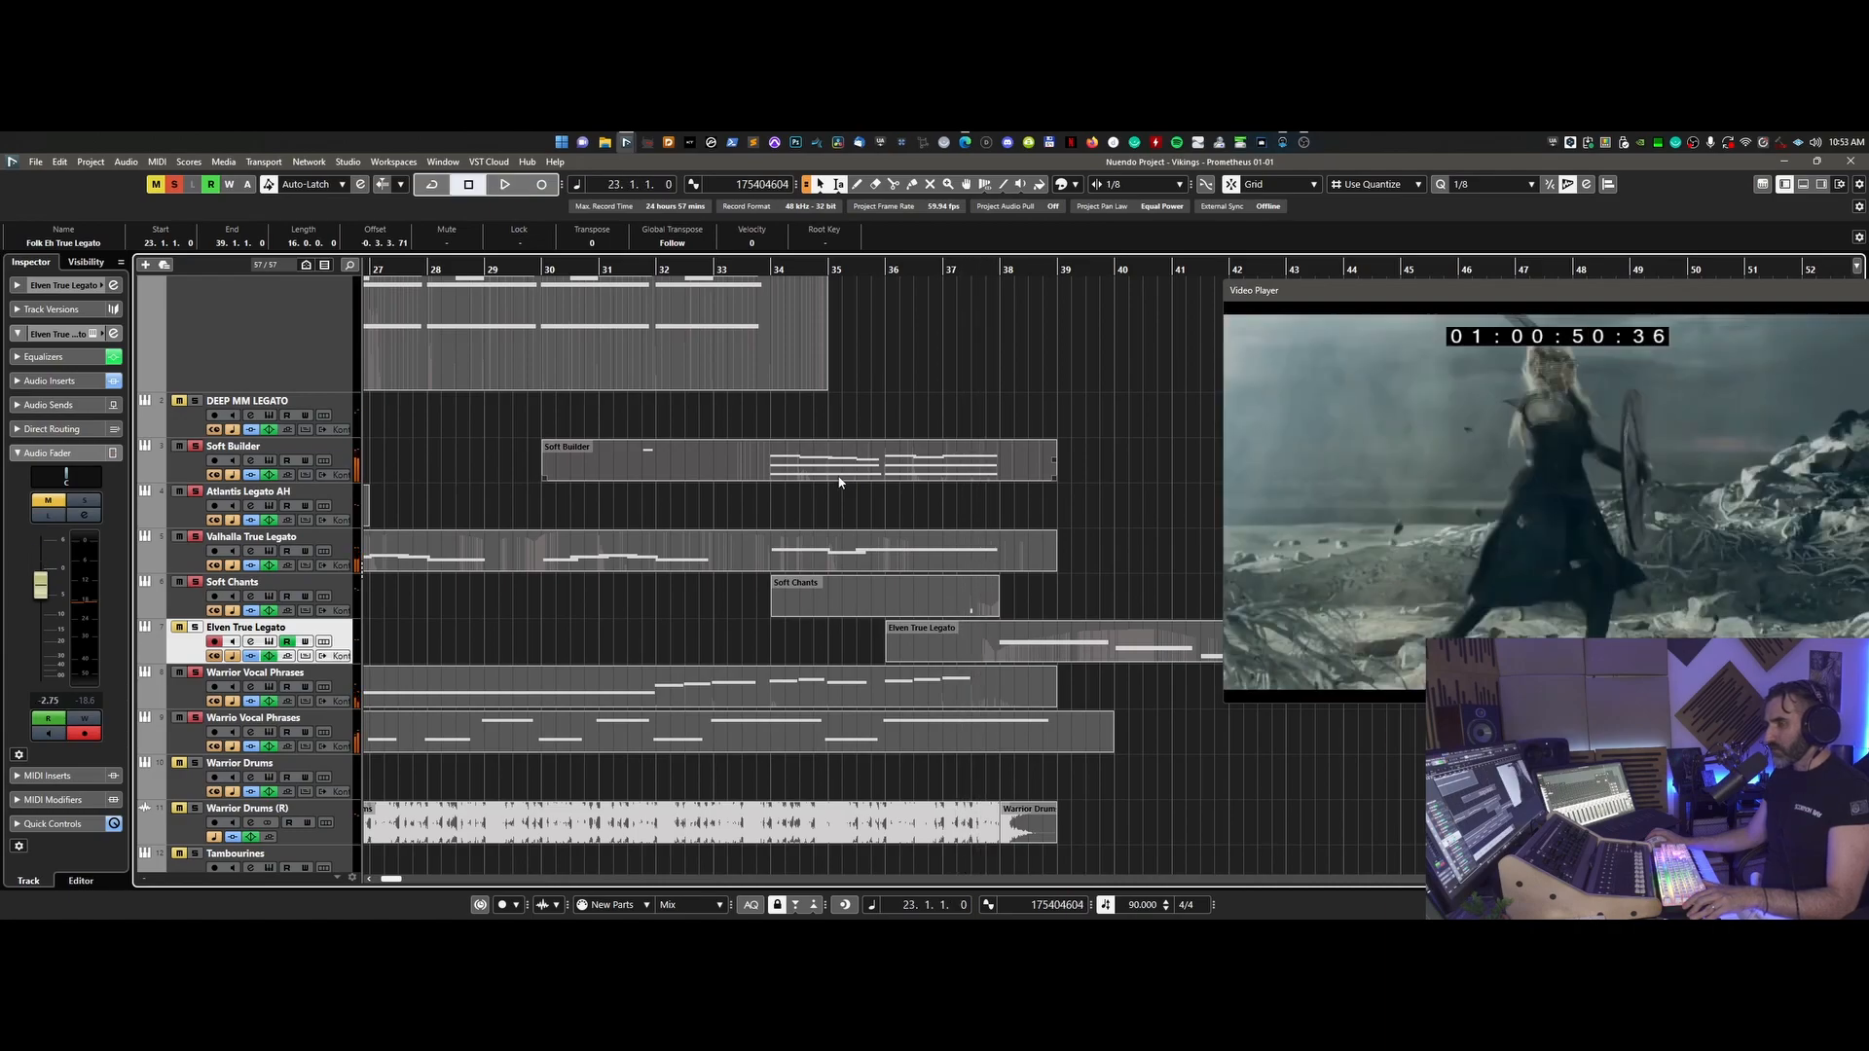
double_click(774, 477)
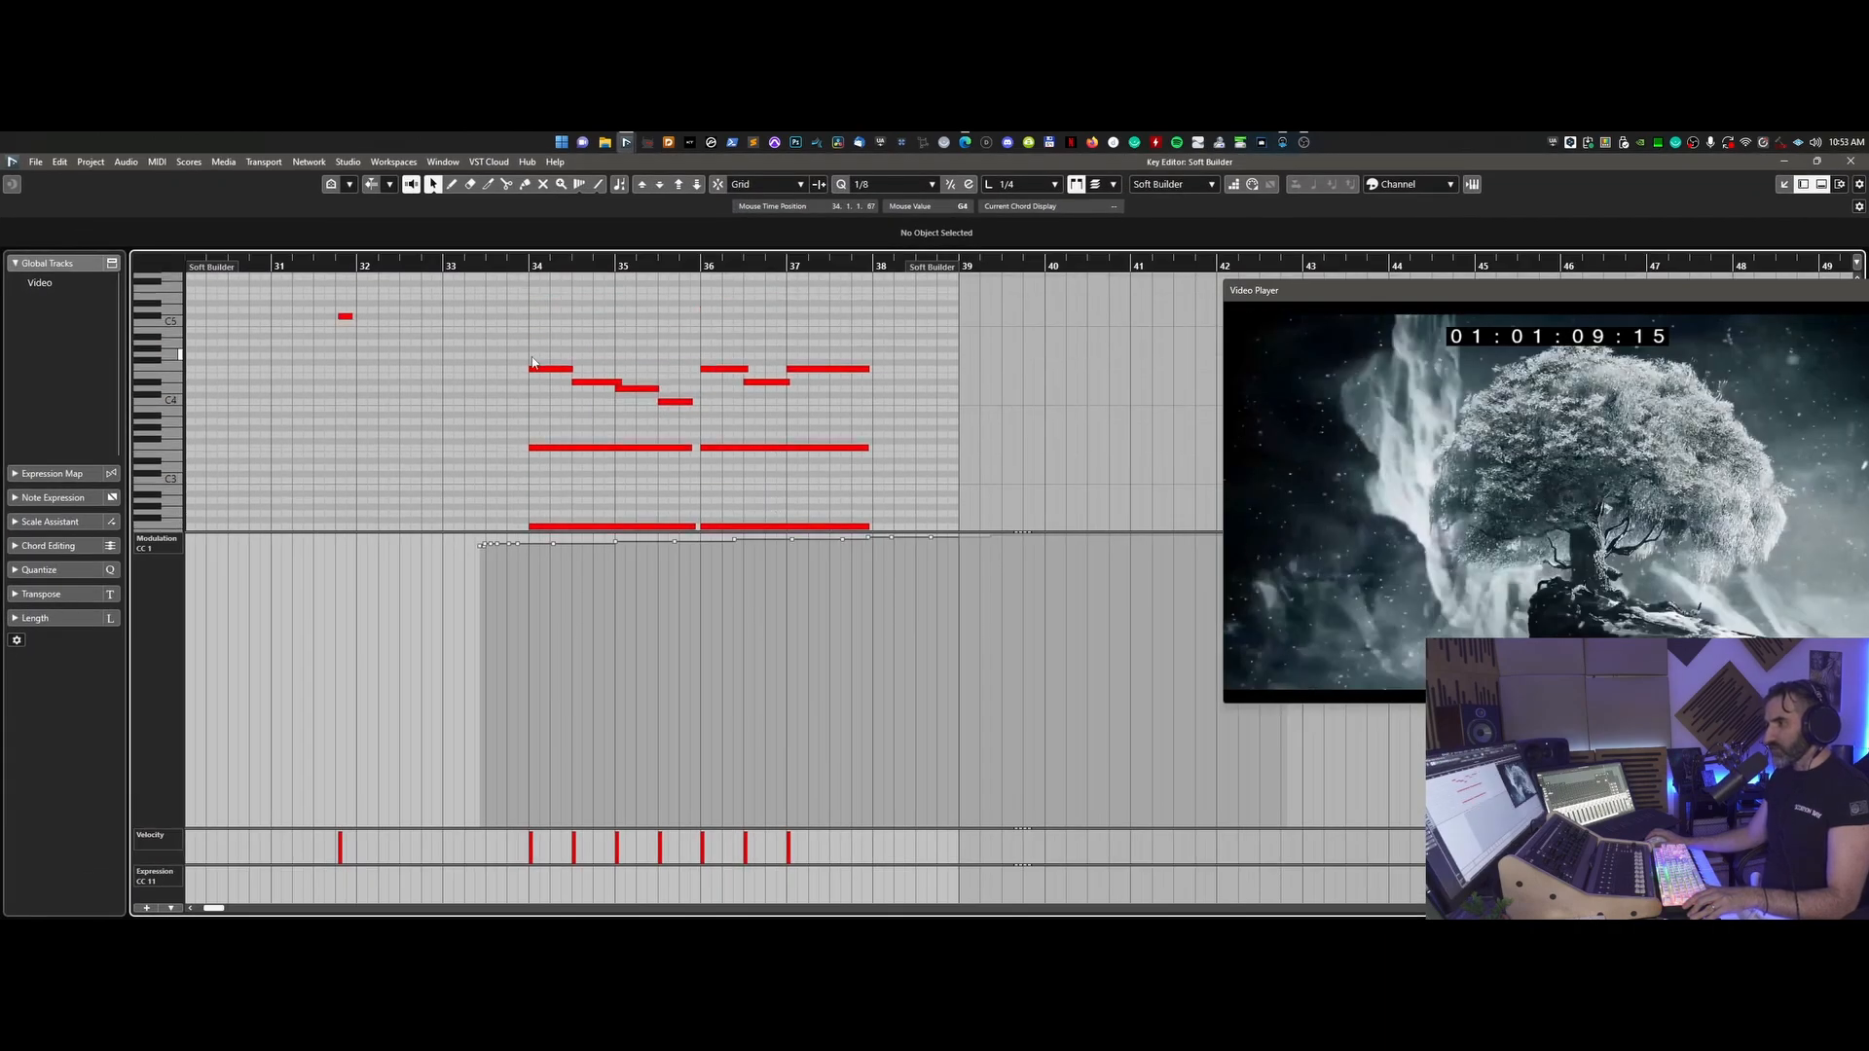
click(1852, 162)
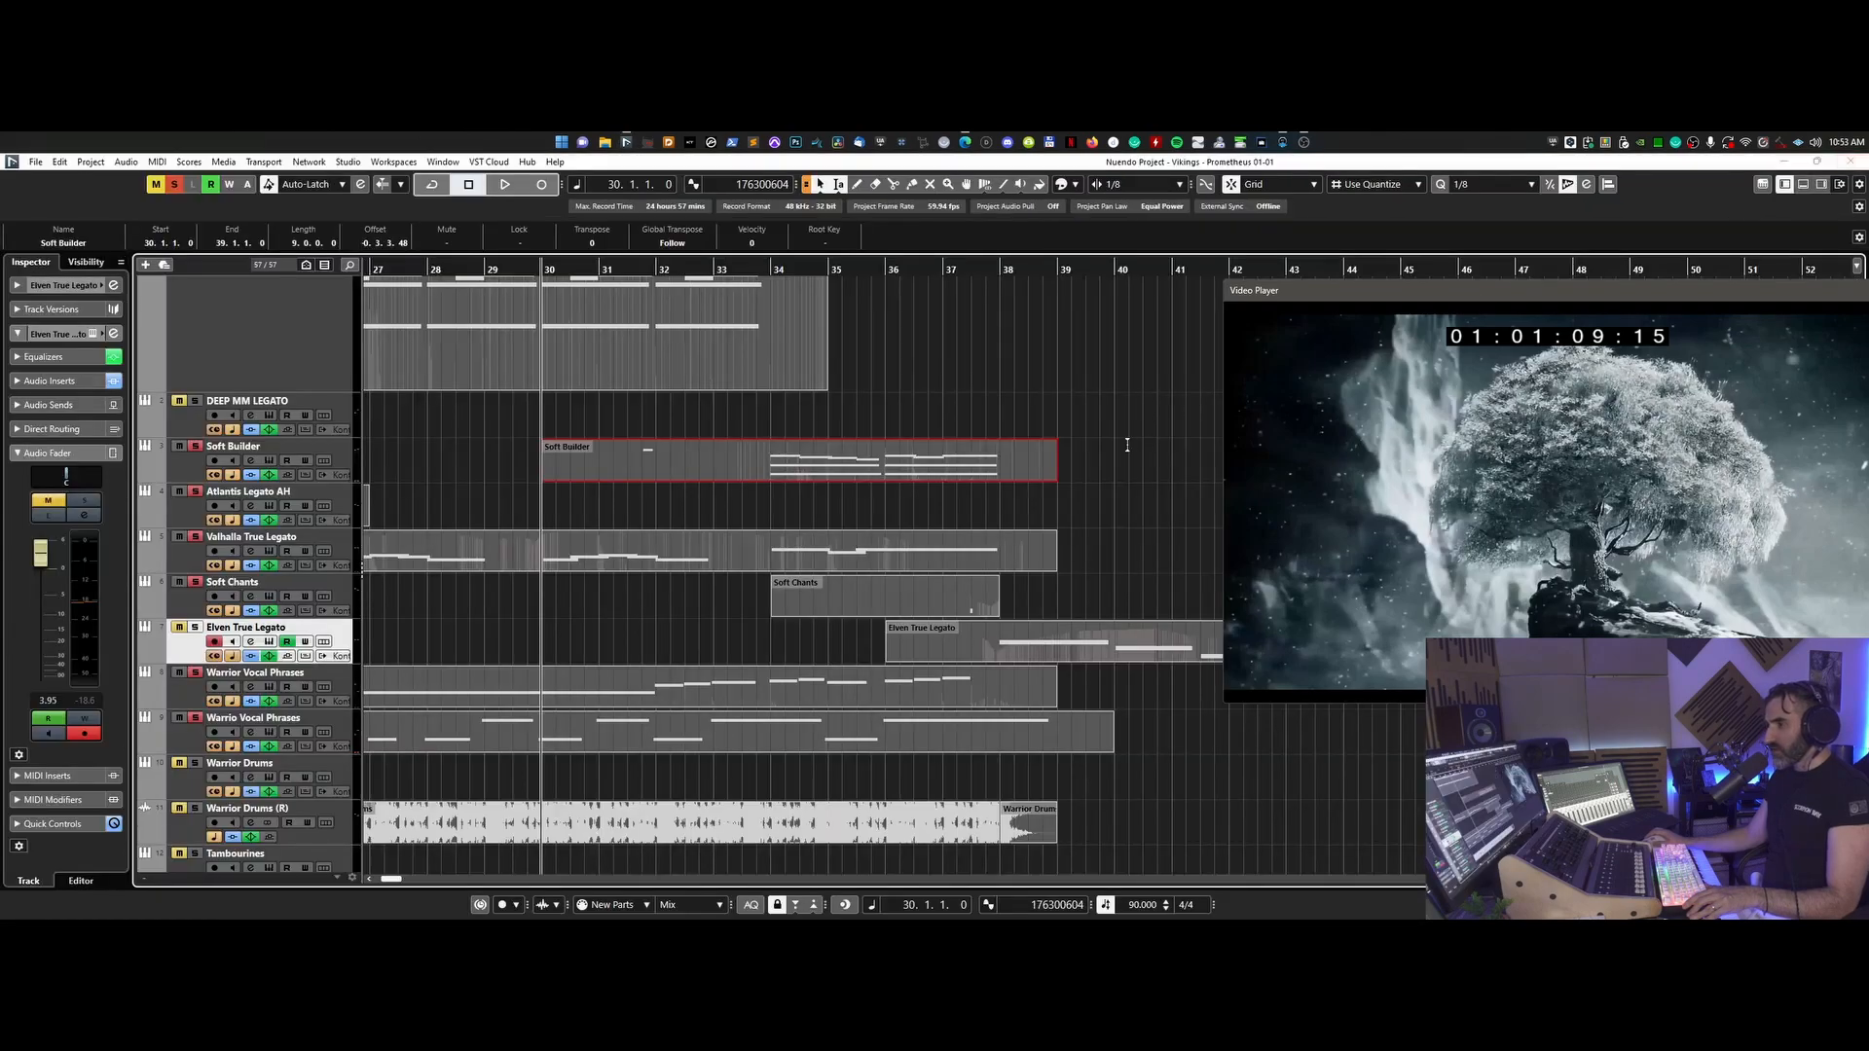
- Look over the arrangement from the vocals to the SFX tracks, and set the playback position to bar 25 beat 3
scroll(939, 626, down, 2)
scroll(943, 620, down, 2)
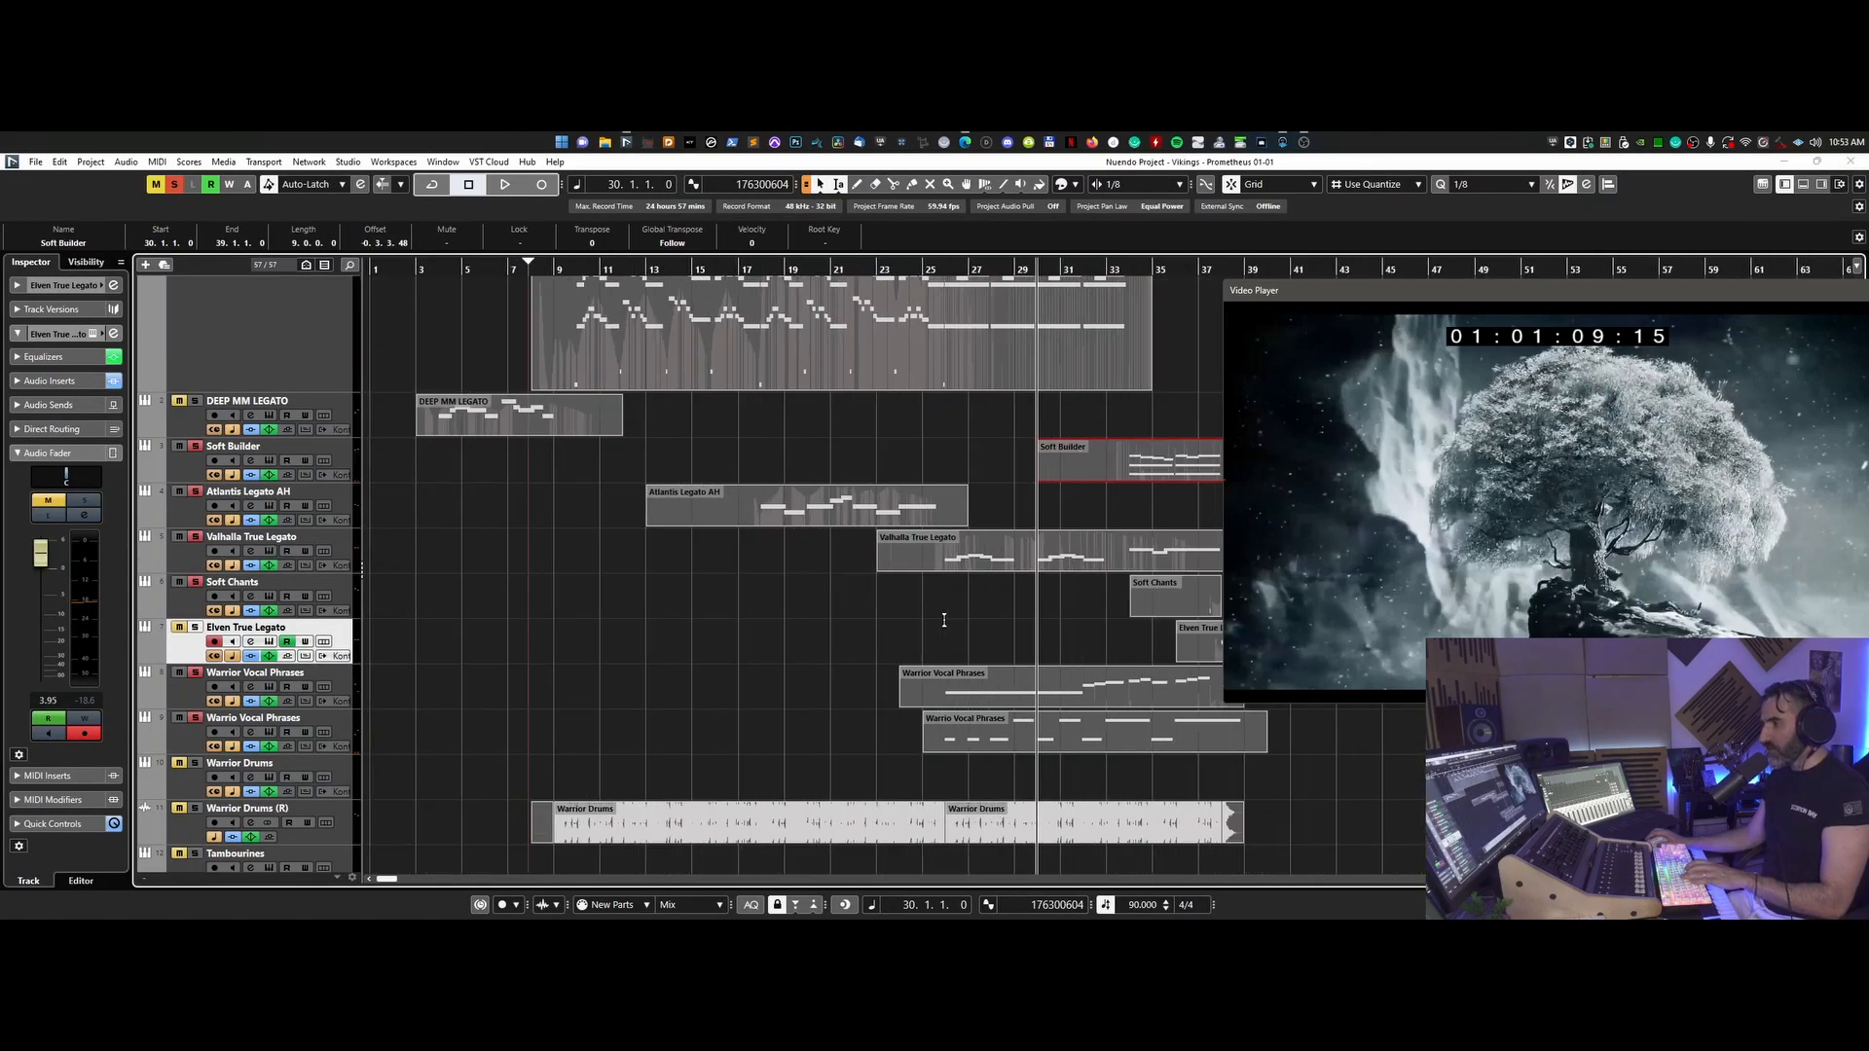
scroll(943, 620, down, 10)
scroll(943, 620, down, 7)
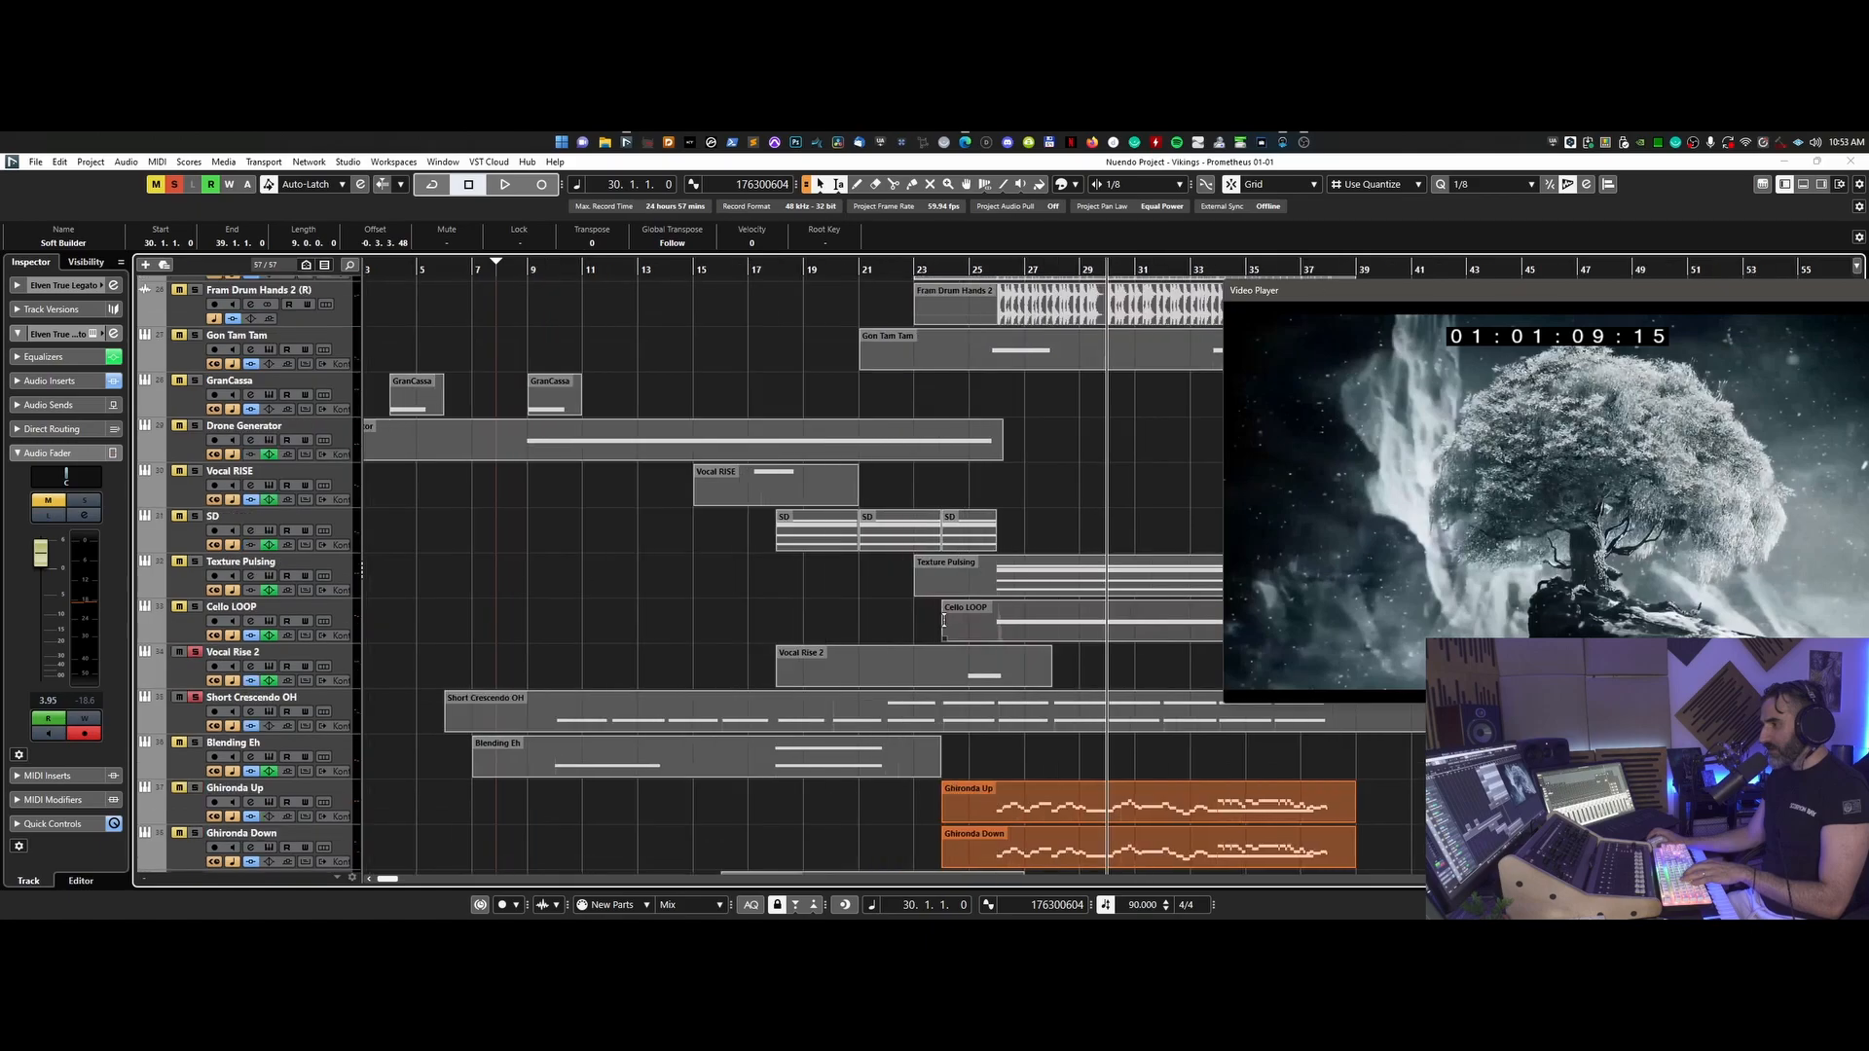
scroll(943, 620, up, 1)
scroll(944, 620, right, 2)
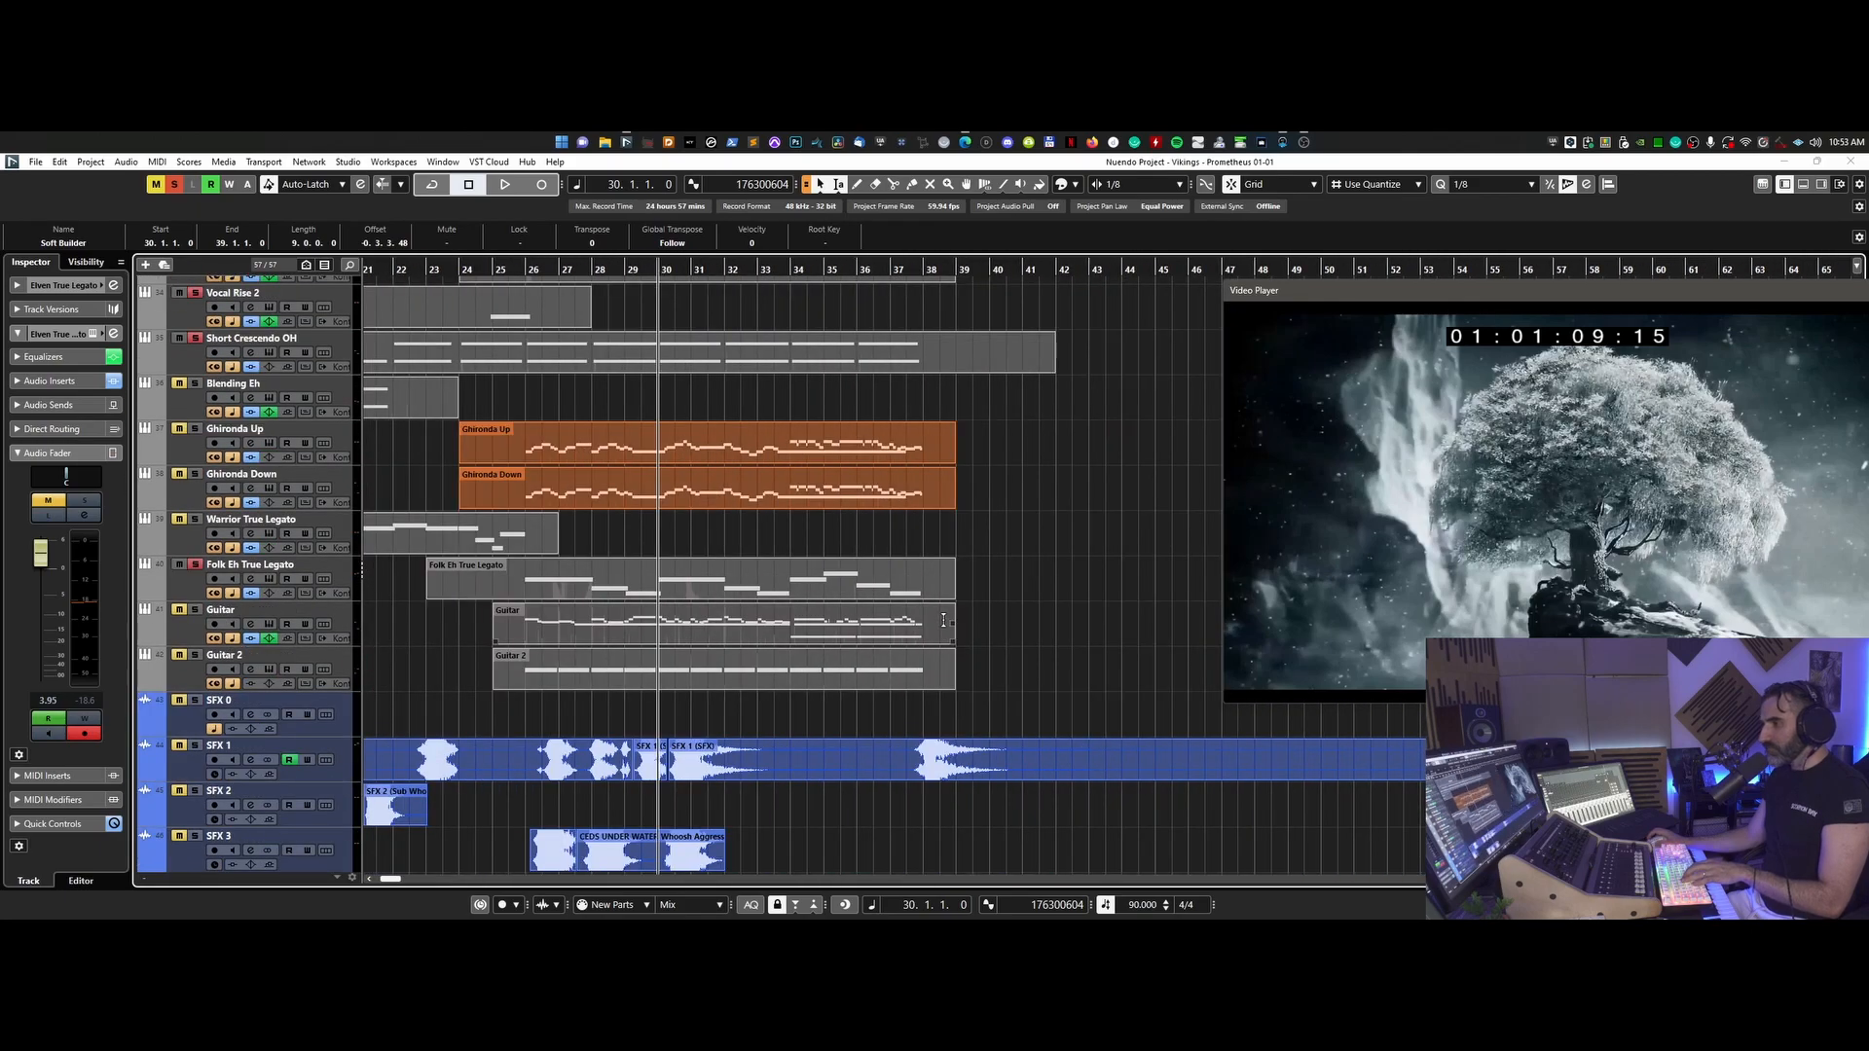
click(512, 271)
scroll(675, 562, down, 1)
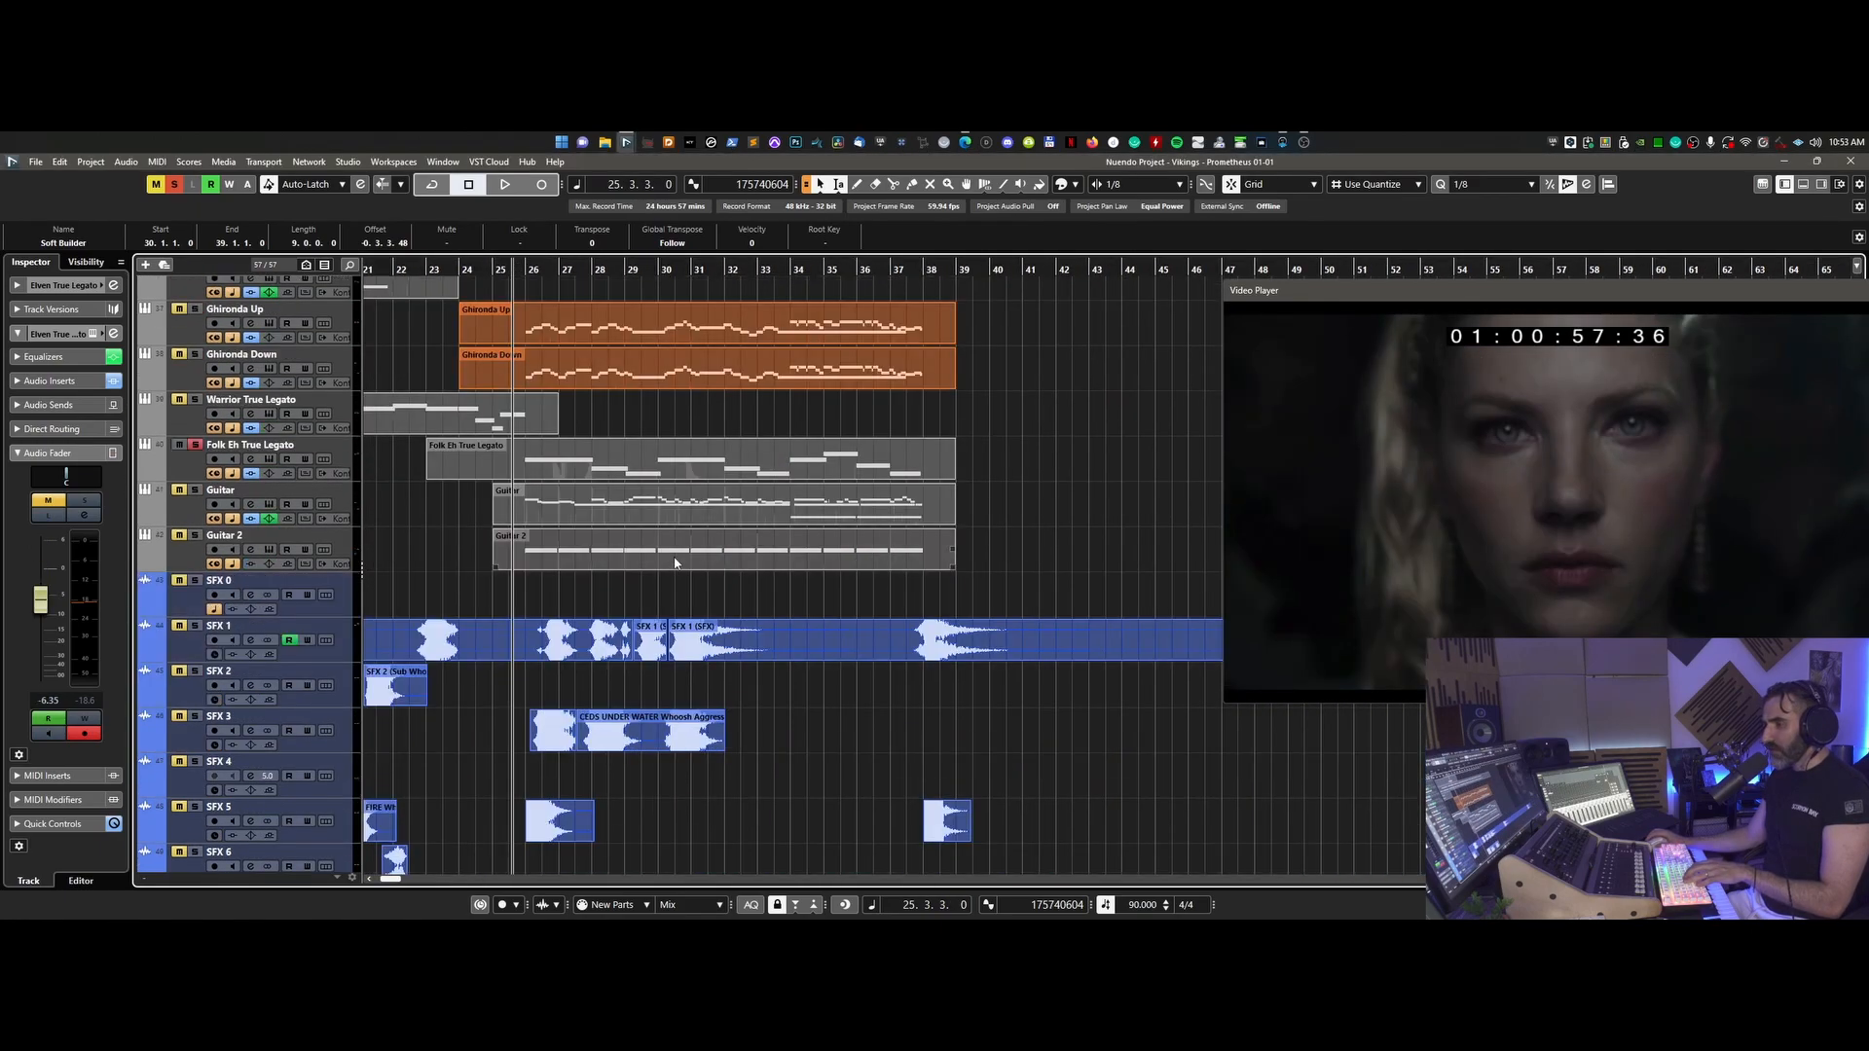
scroll(675, 563, down, 1)
scroll(673, 560, up, 12)
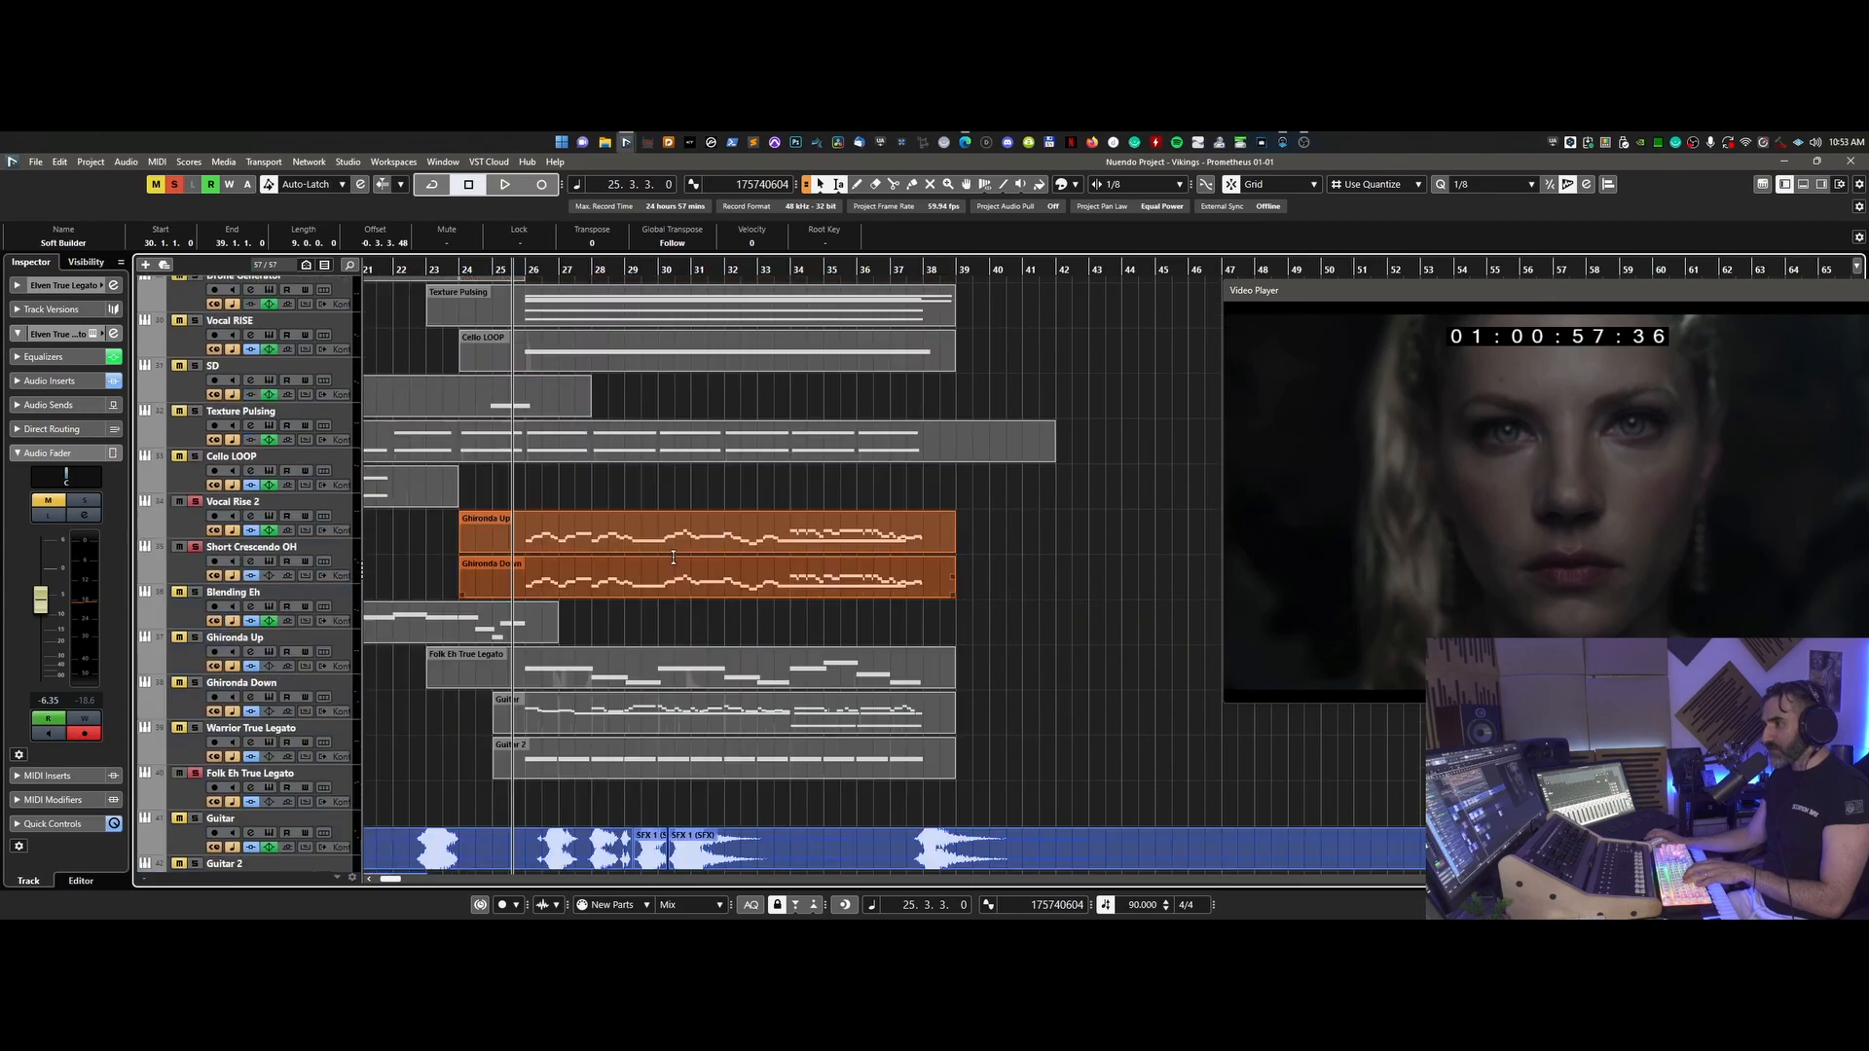
key(h)
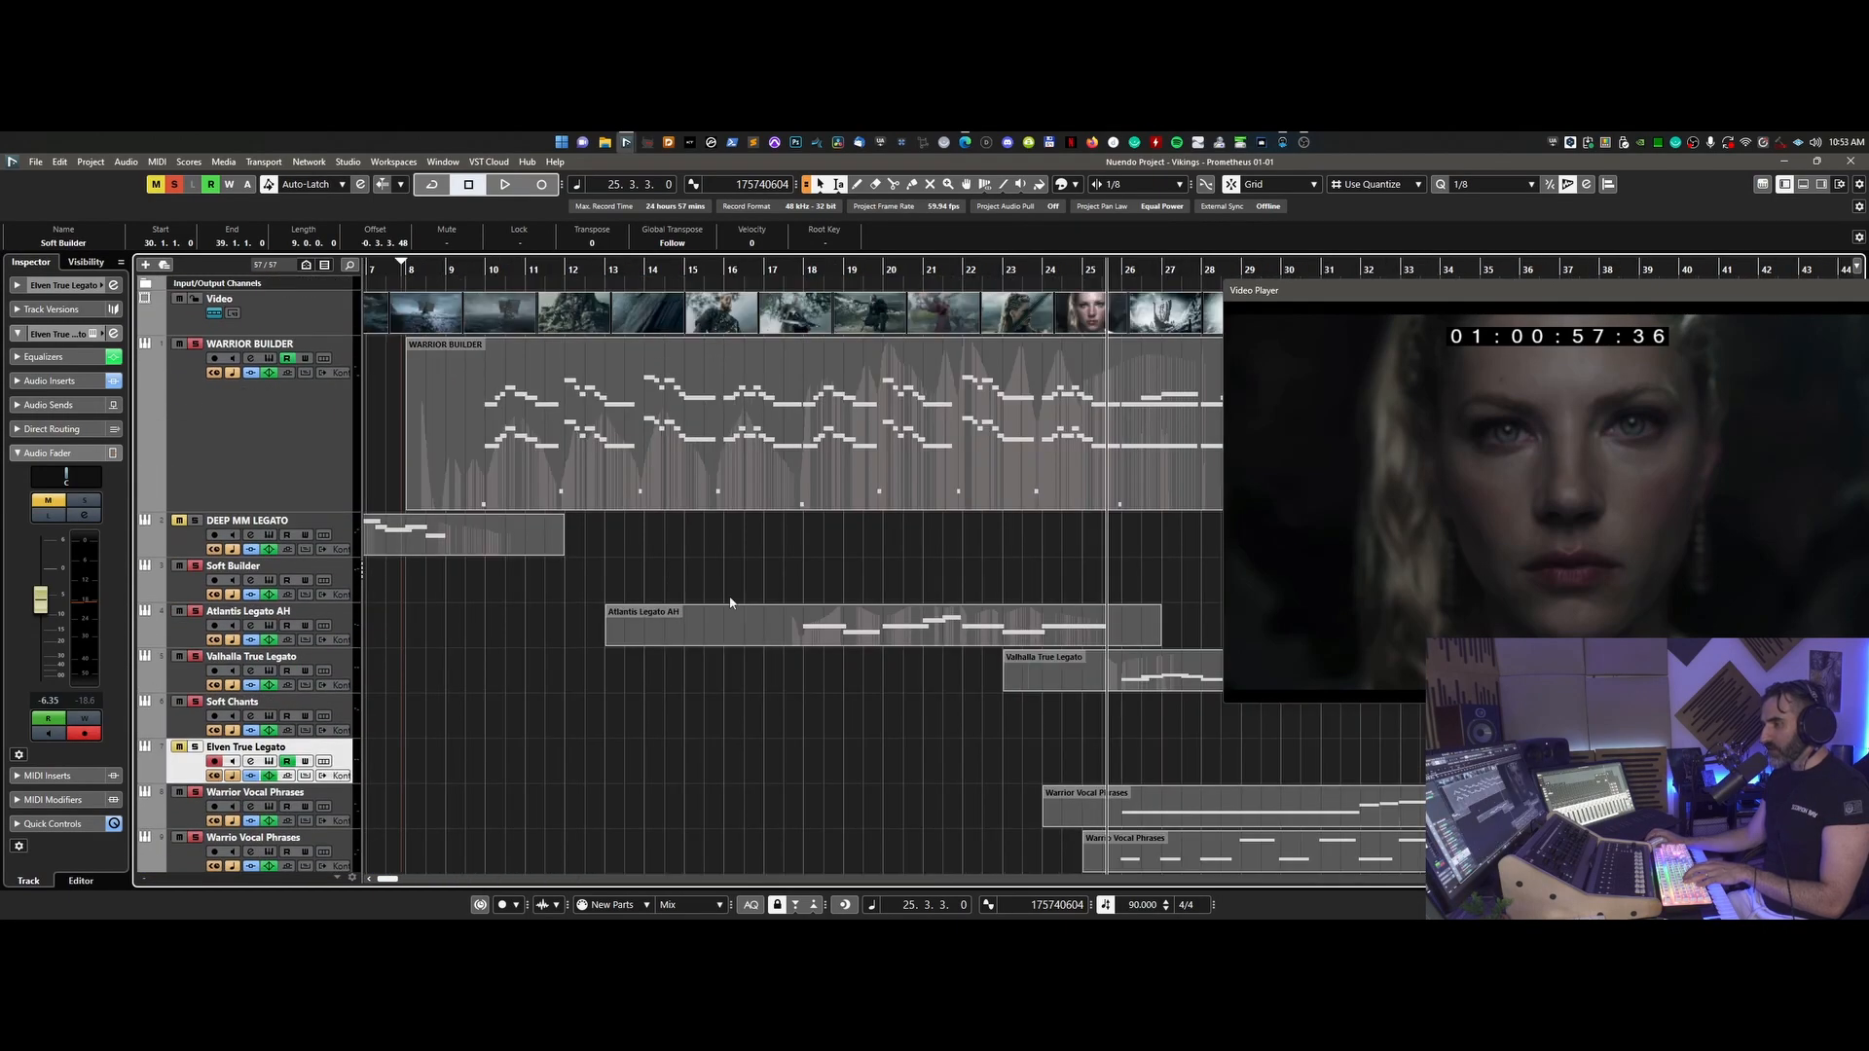
scroll(1051, 650, right, 4)
scroll(1032, 652, down, 4)
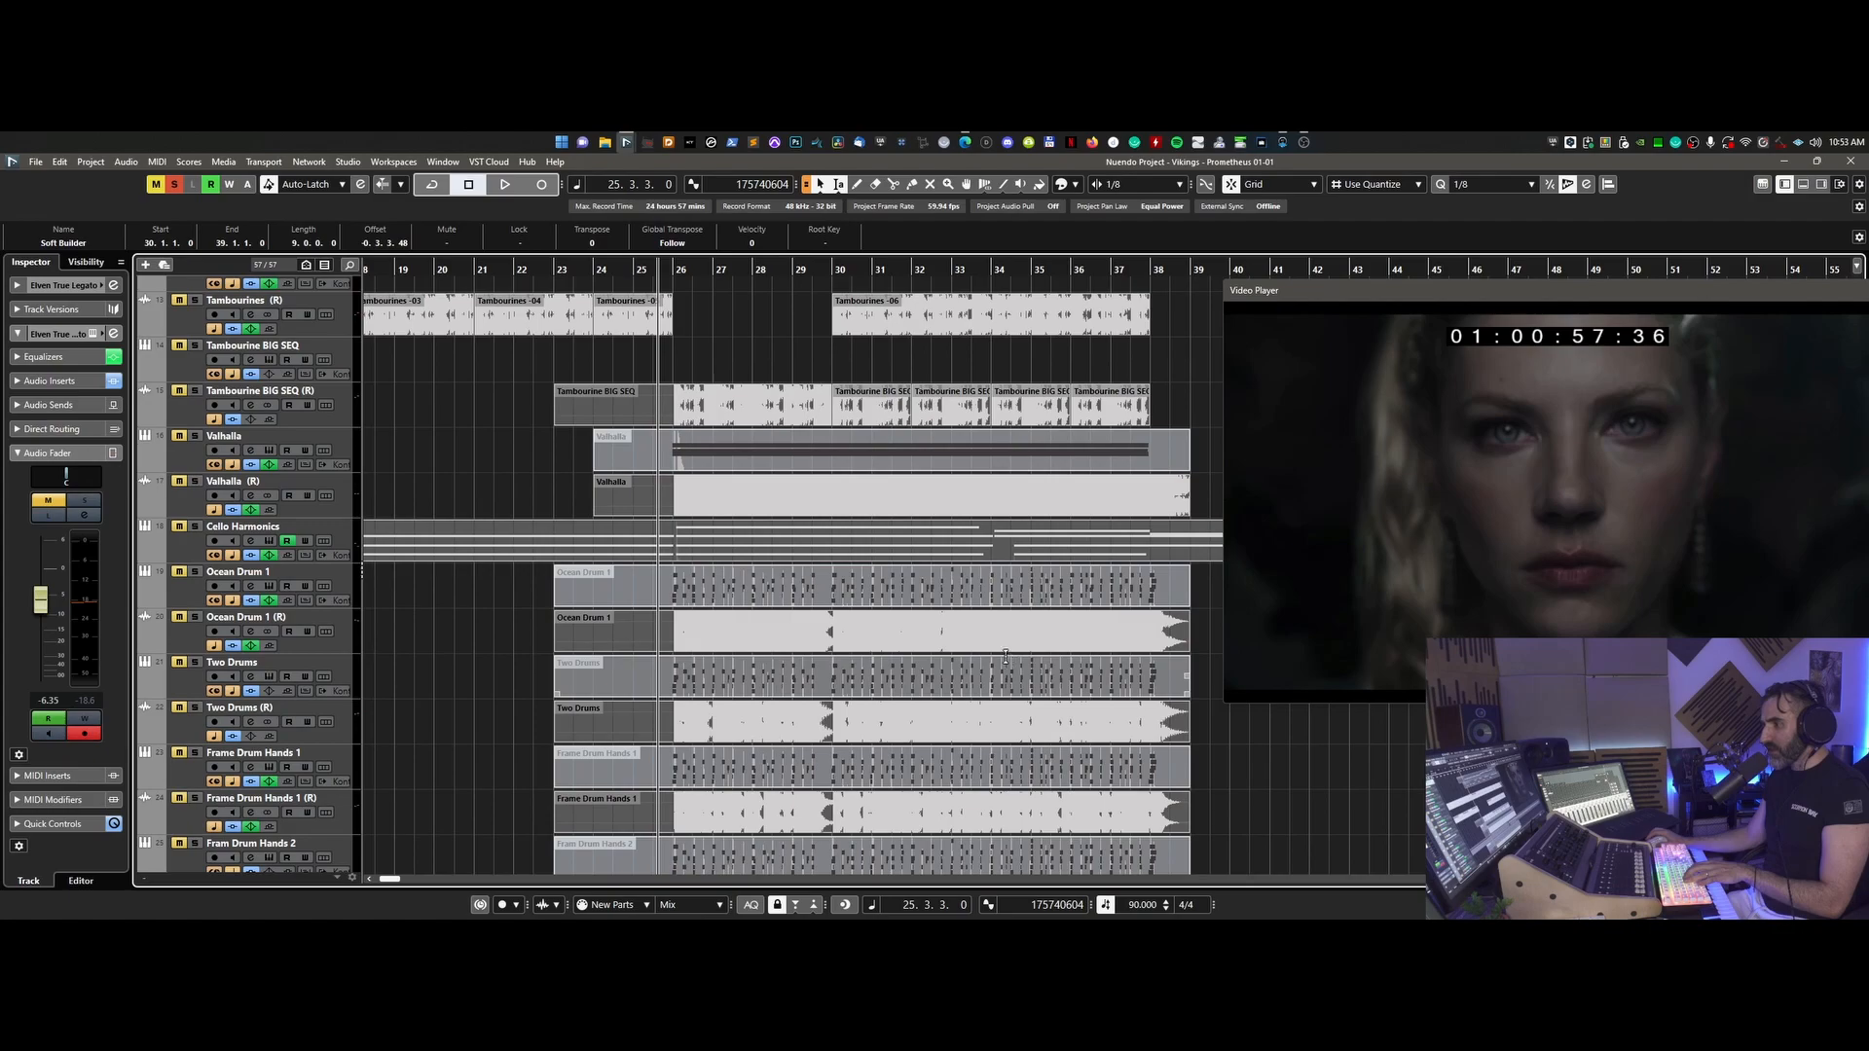
- Replace the vocal solos with Warrior Drums (R), the tambourine, Valhalla, Cello Harmonics and Ocean Drum 1 tracks, and start playback from bar 25 beat 3
scroll(856, 638, up, 2)
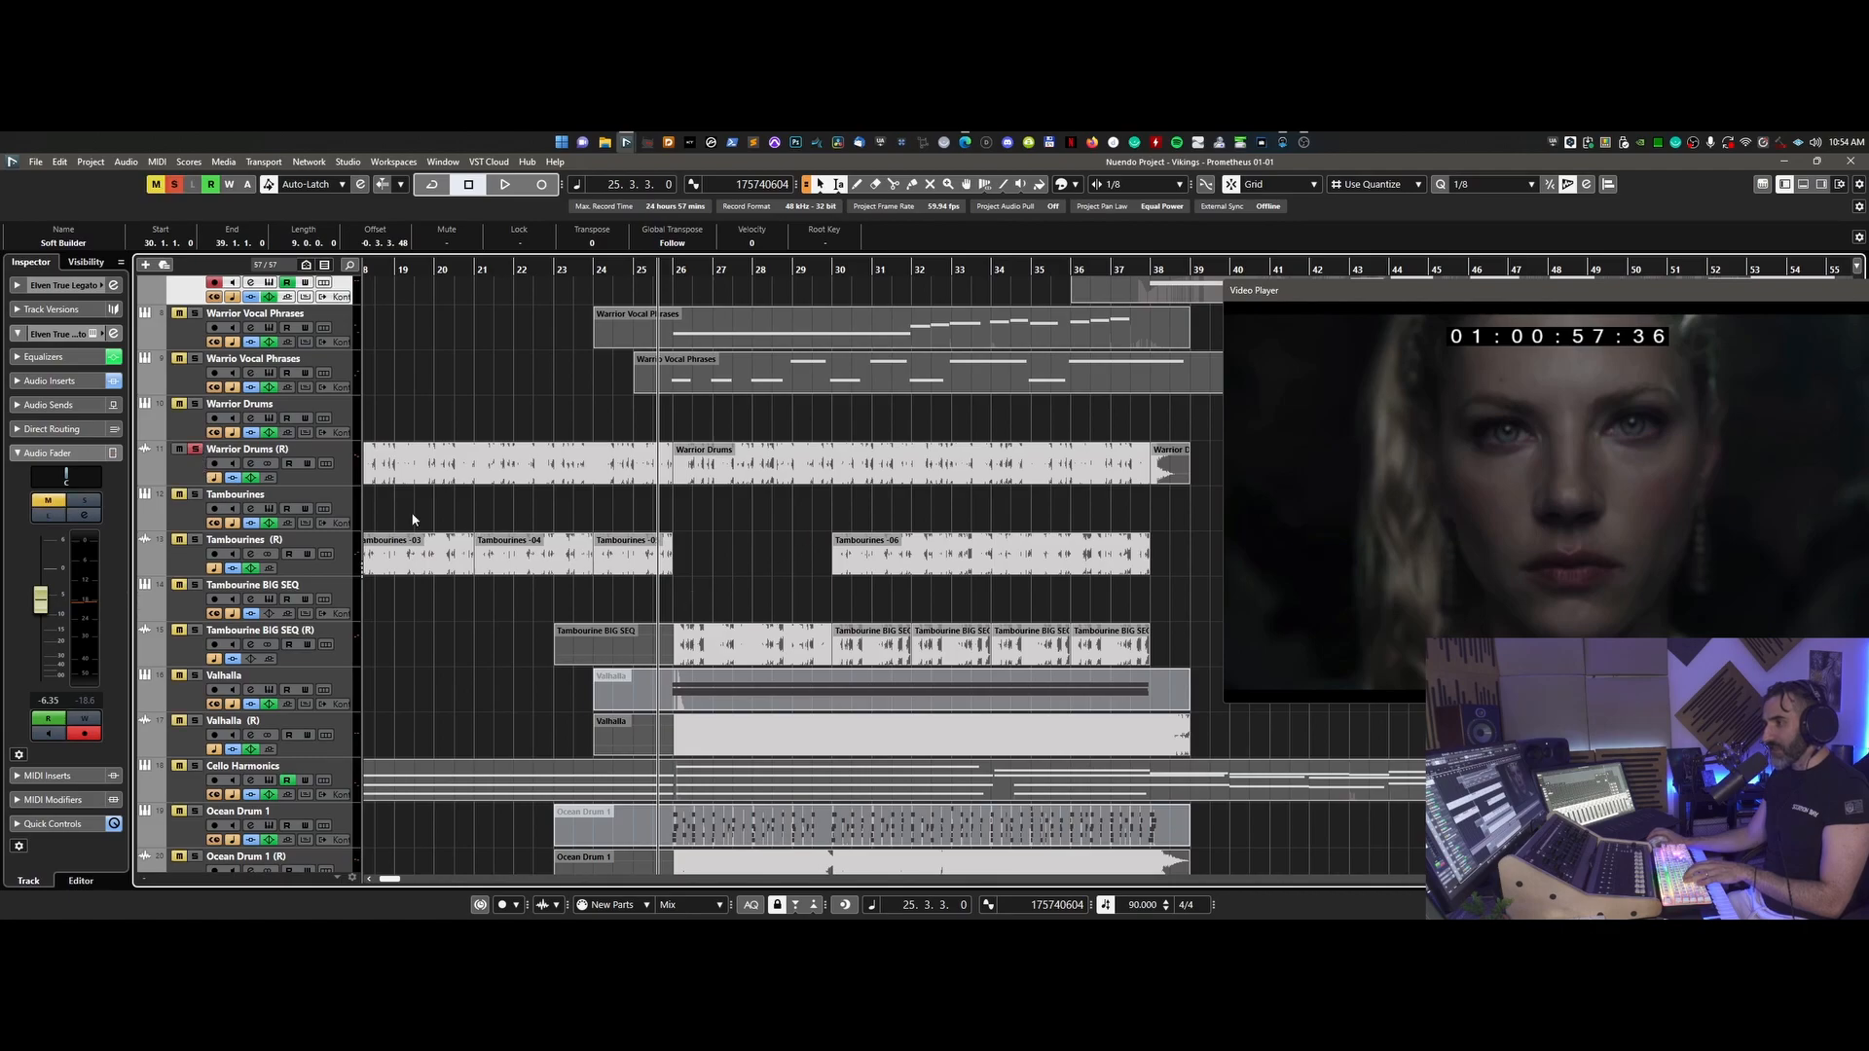
click(195, 631)
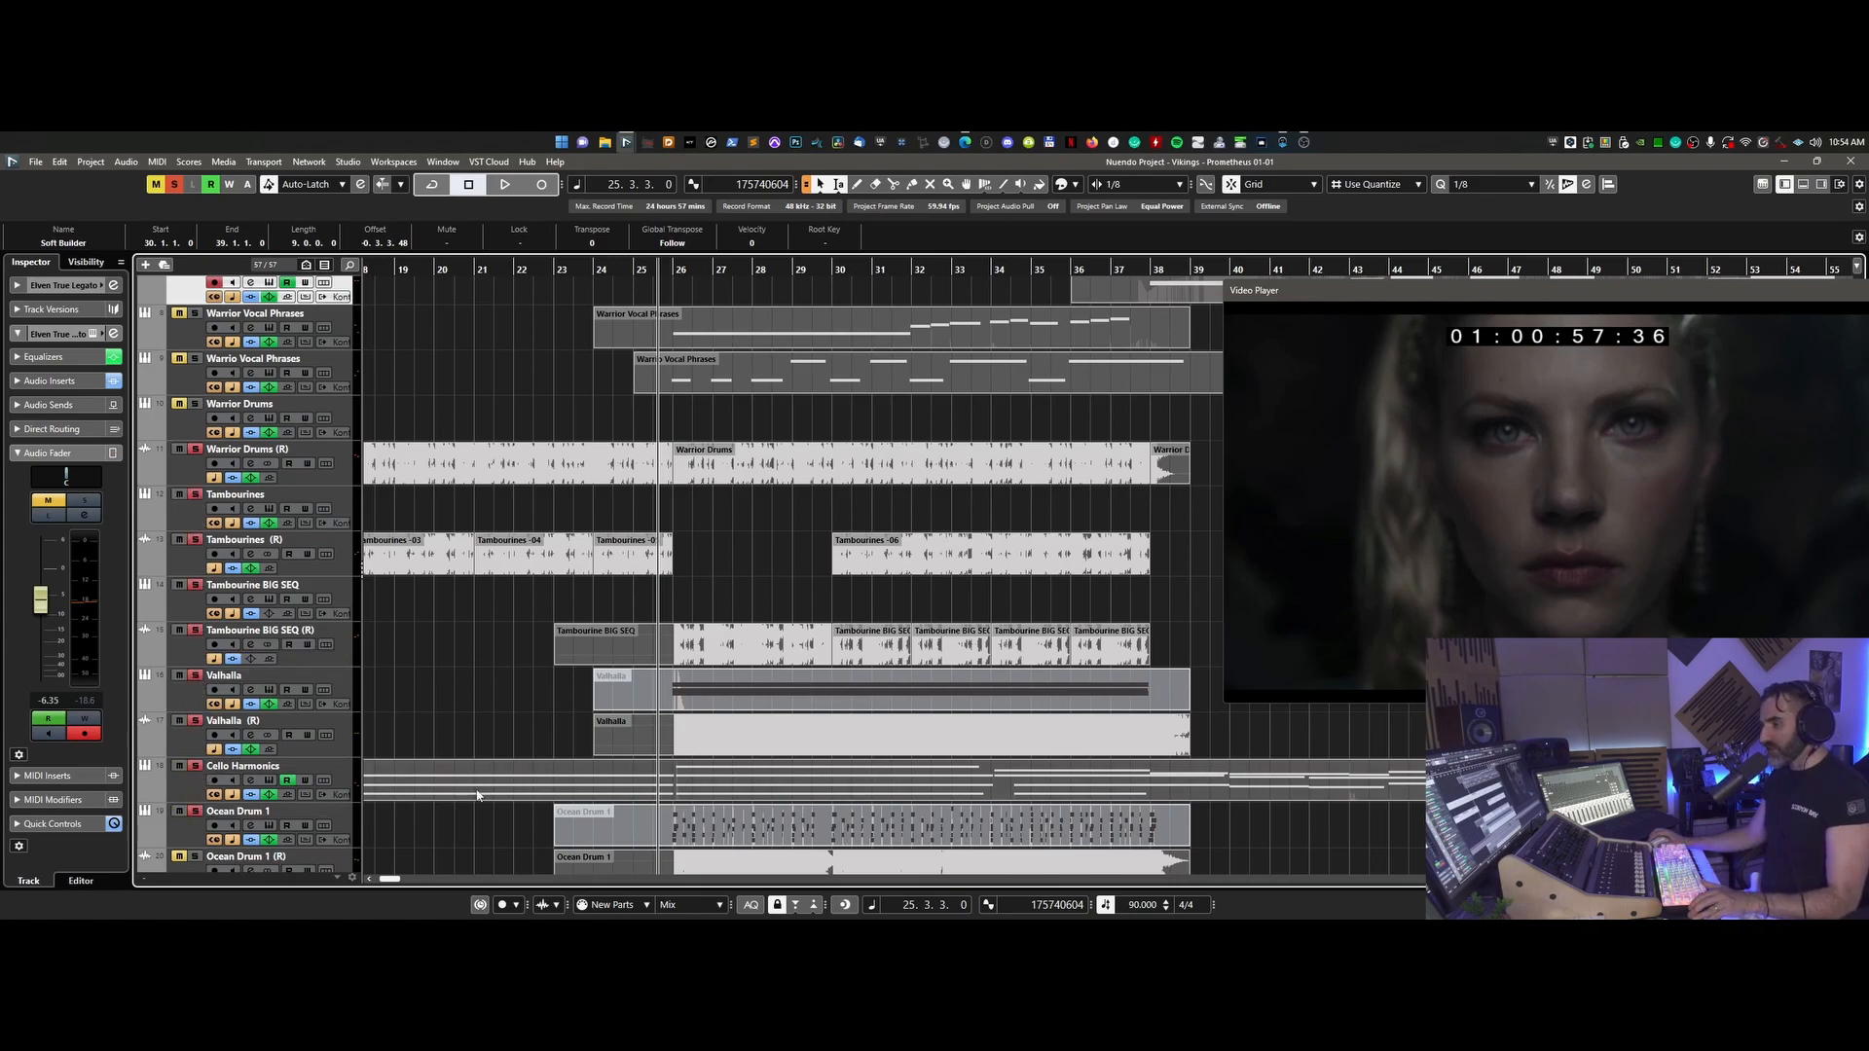
scroll(451, 804, down, 3)
click(198, 790)
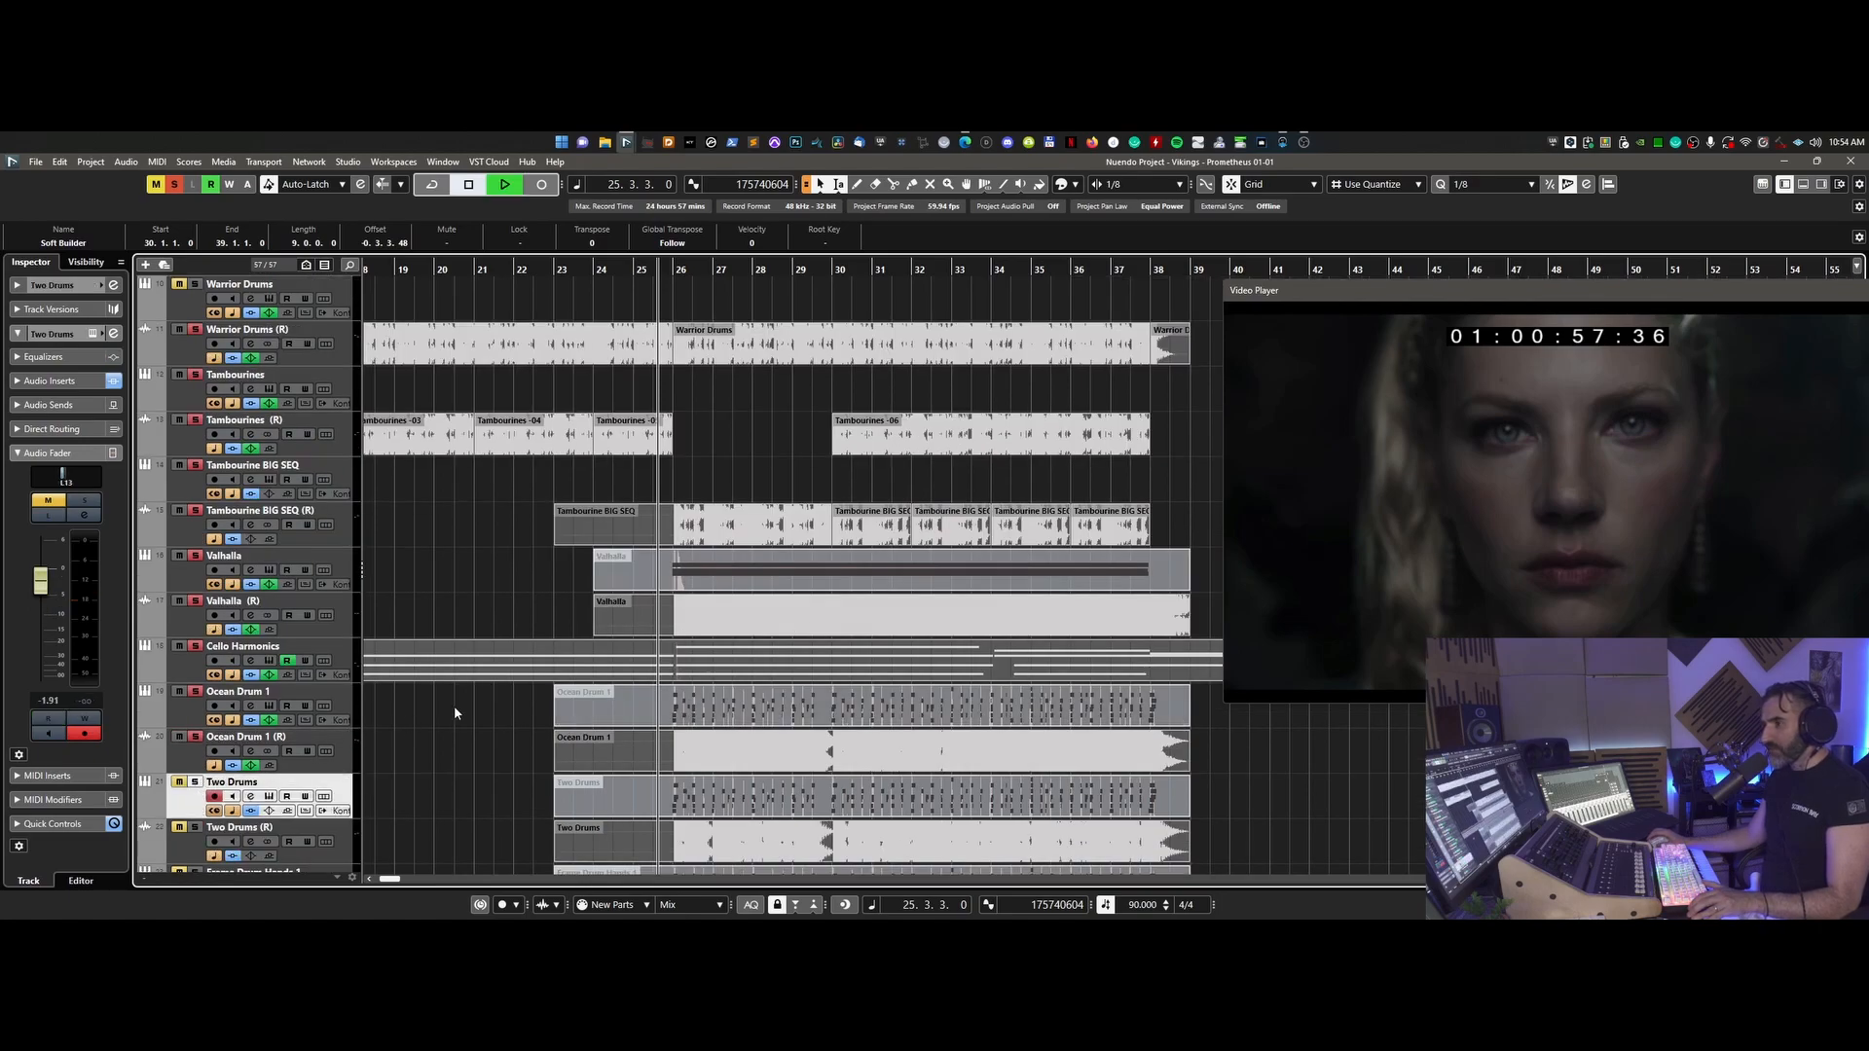
- Solo the Two Drums, Frame Drum Hands 1, Fram Drum Hands 2 and Gon Tam Tam tracks as well during playback
scroll(454, 705, down, 3)
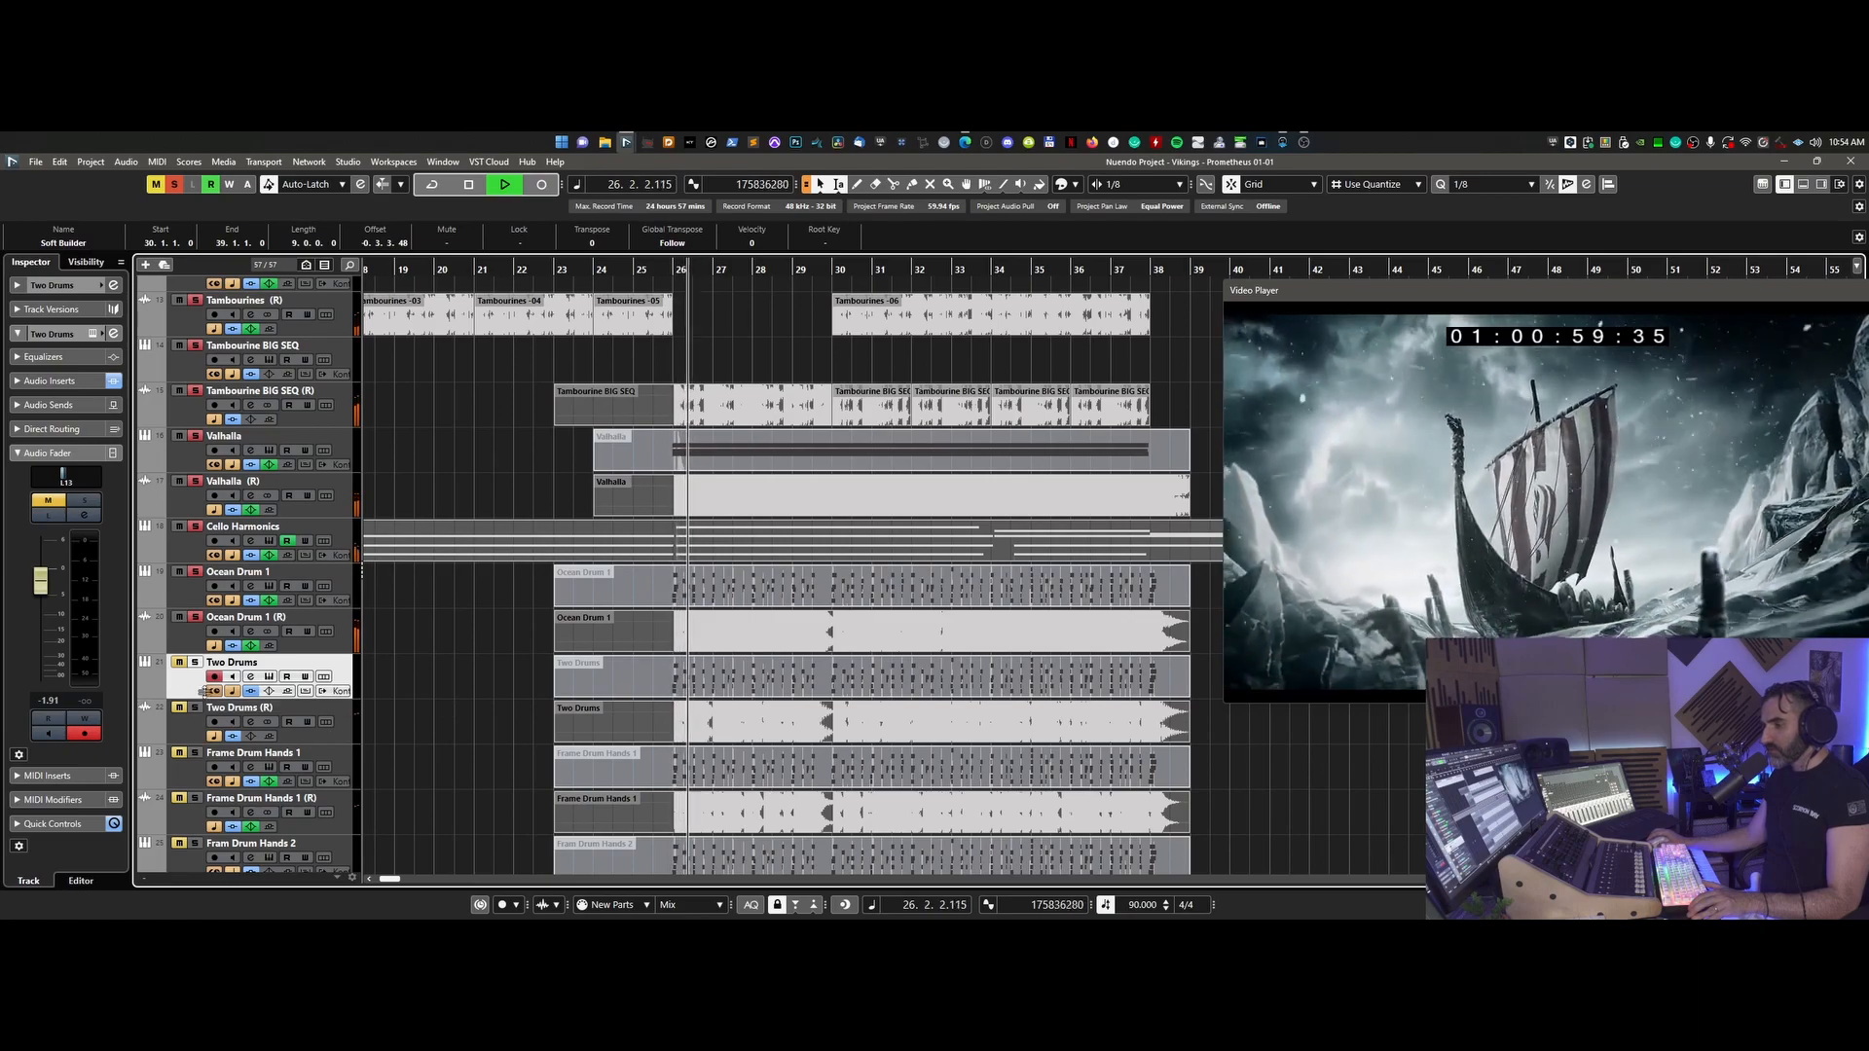
click(194, 663)
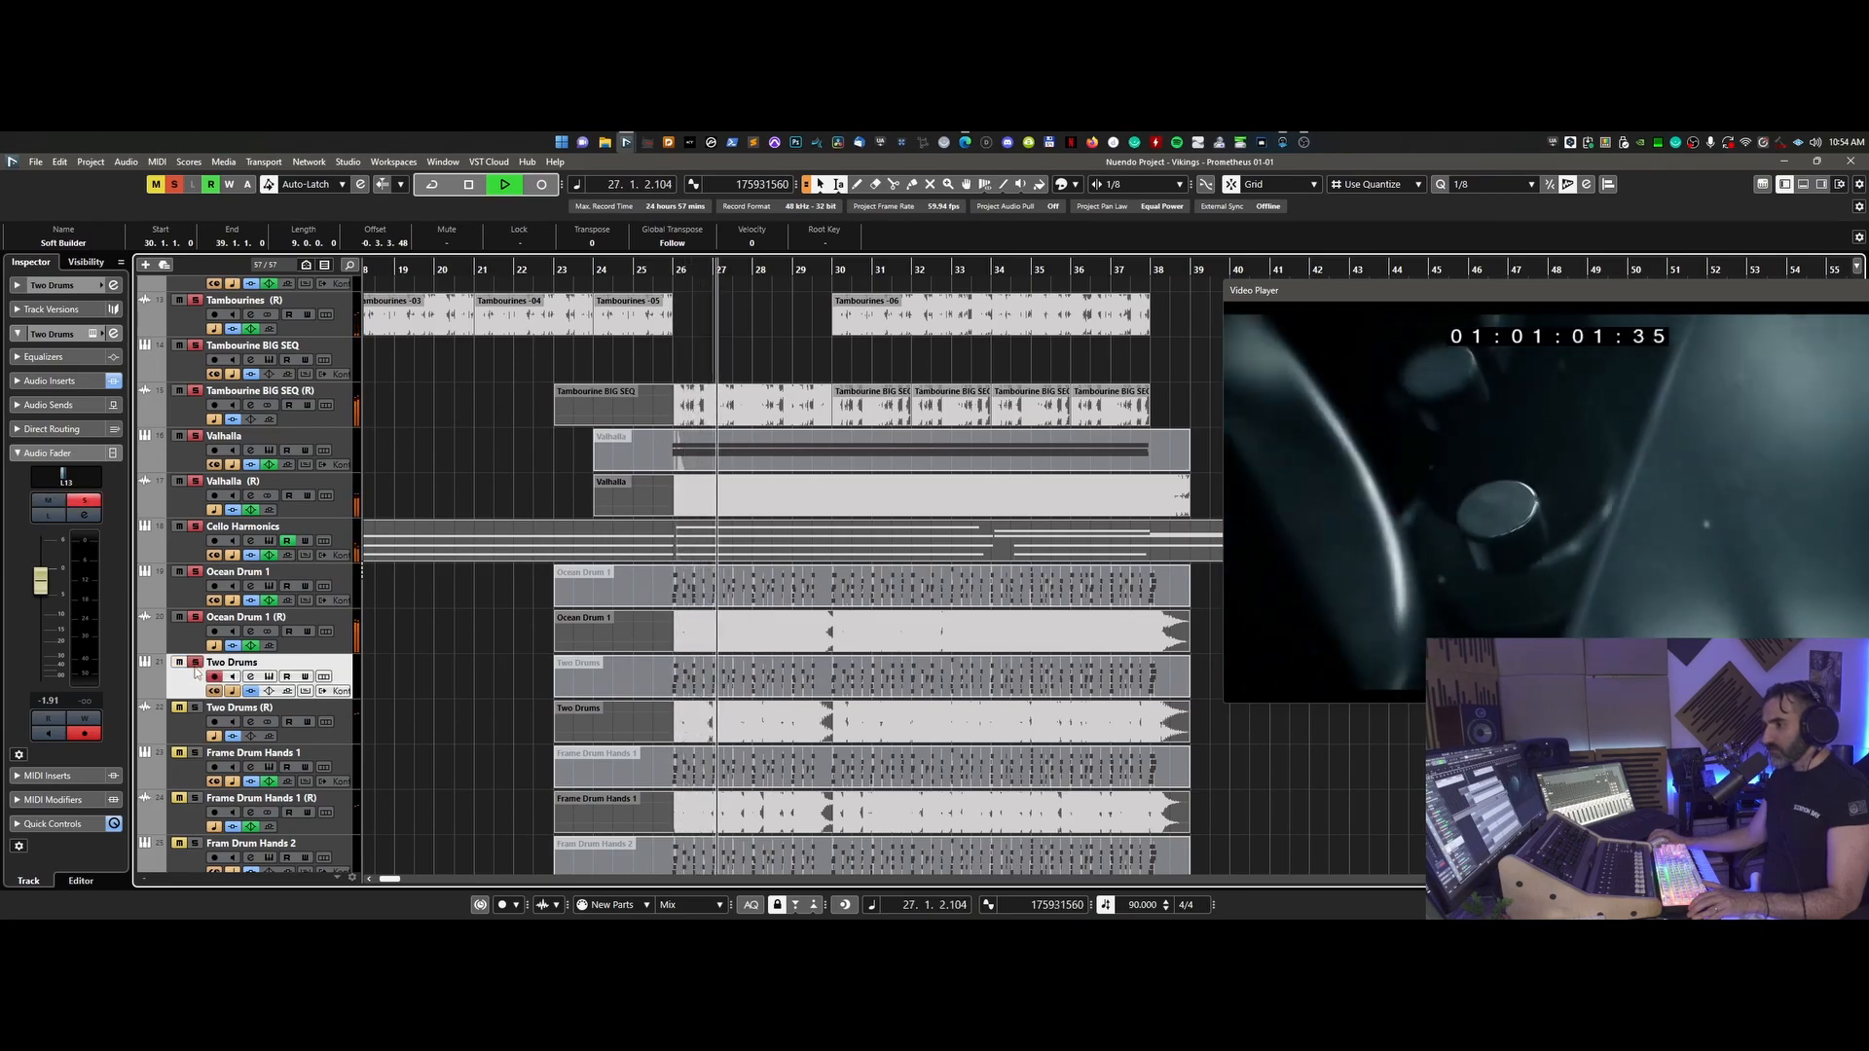
click(195, 799)
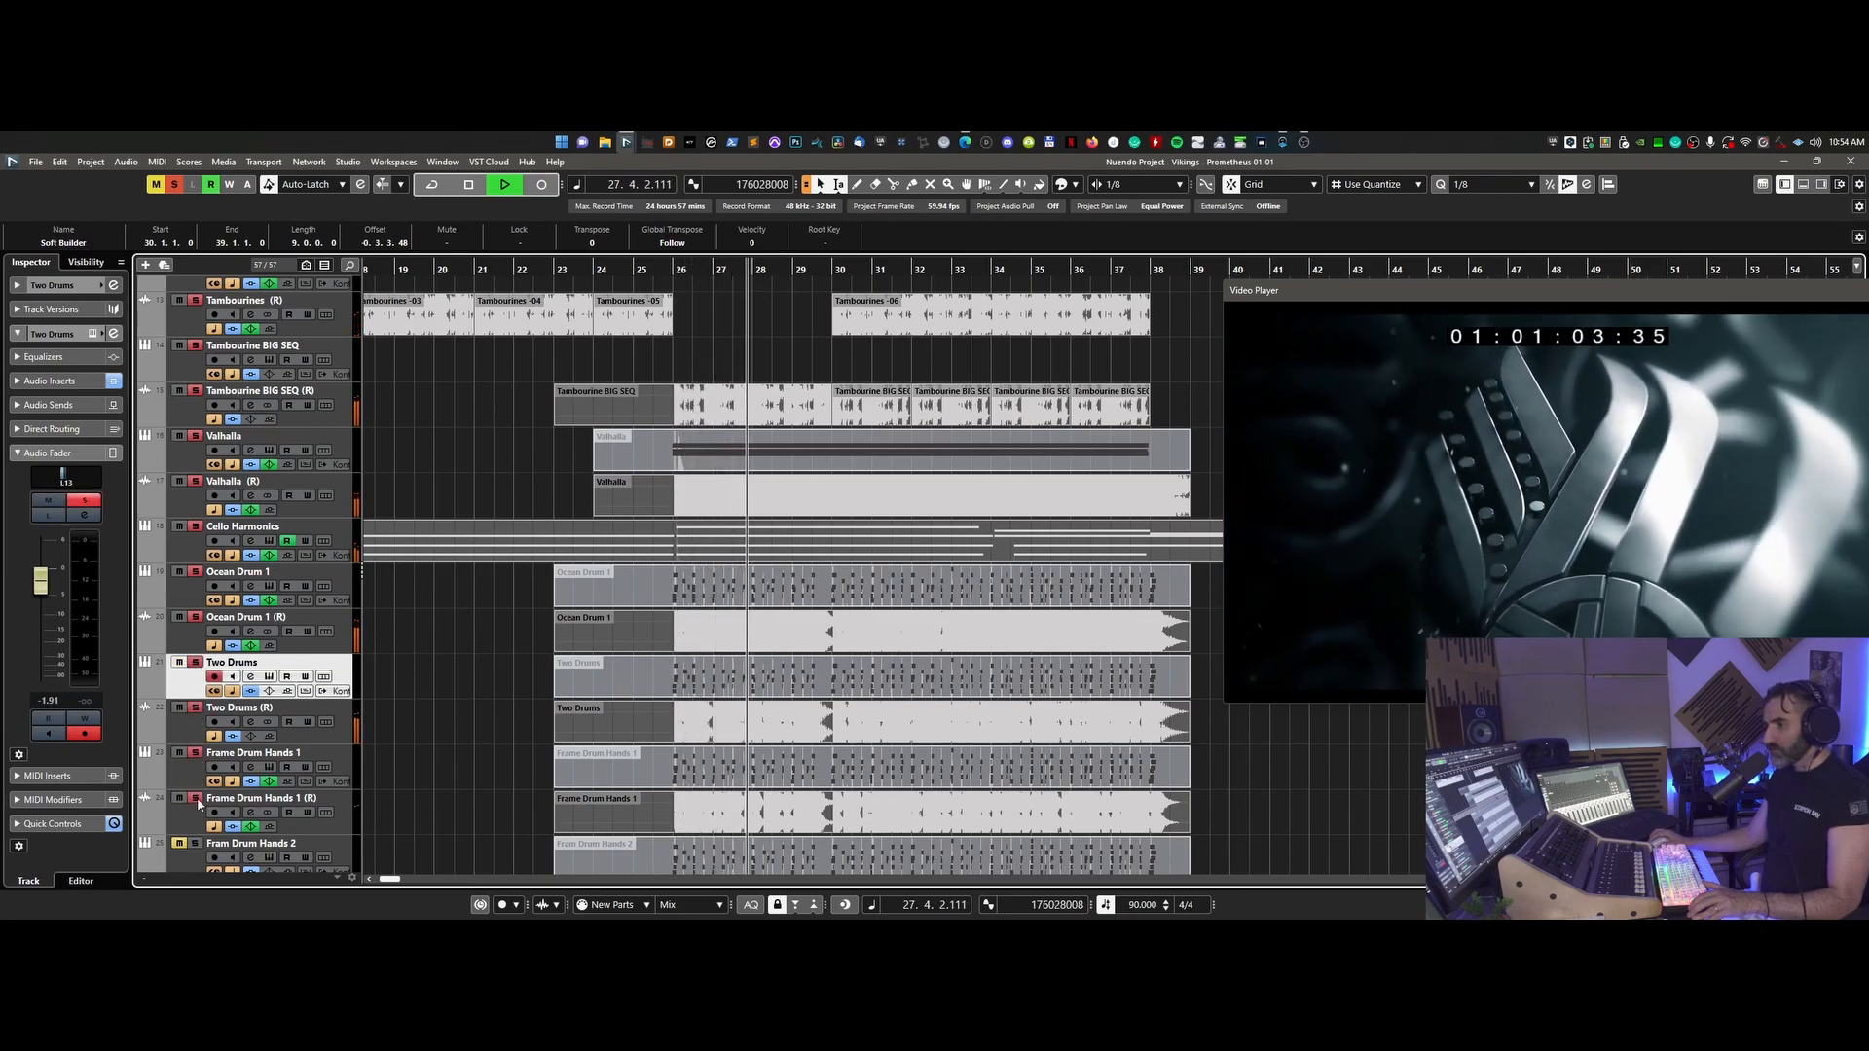
click(195, 844)
scroll(290, 711, down, 5)
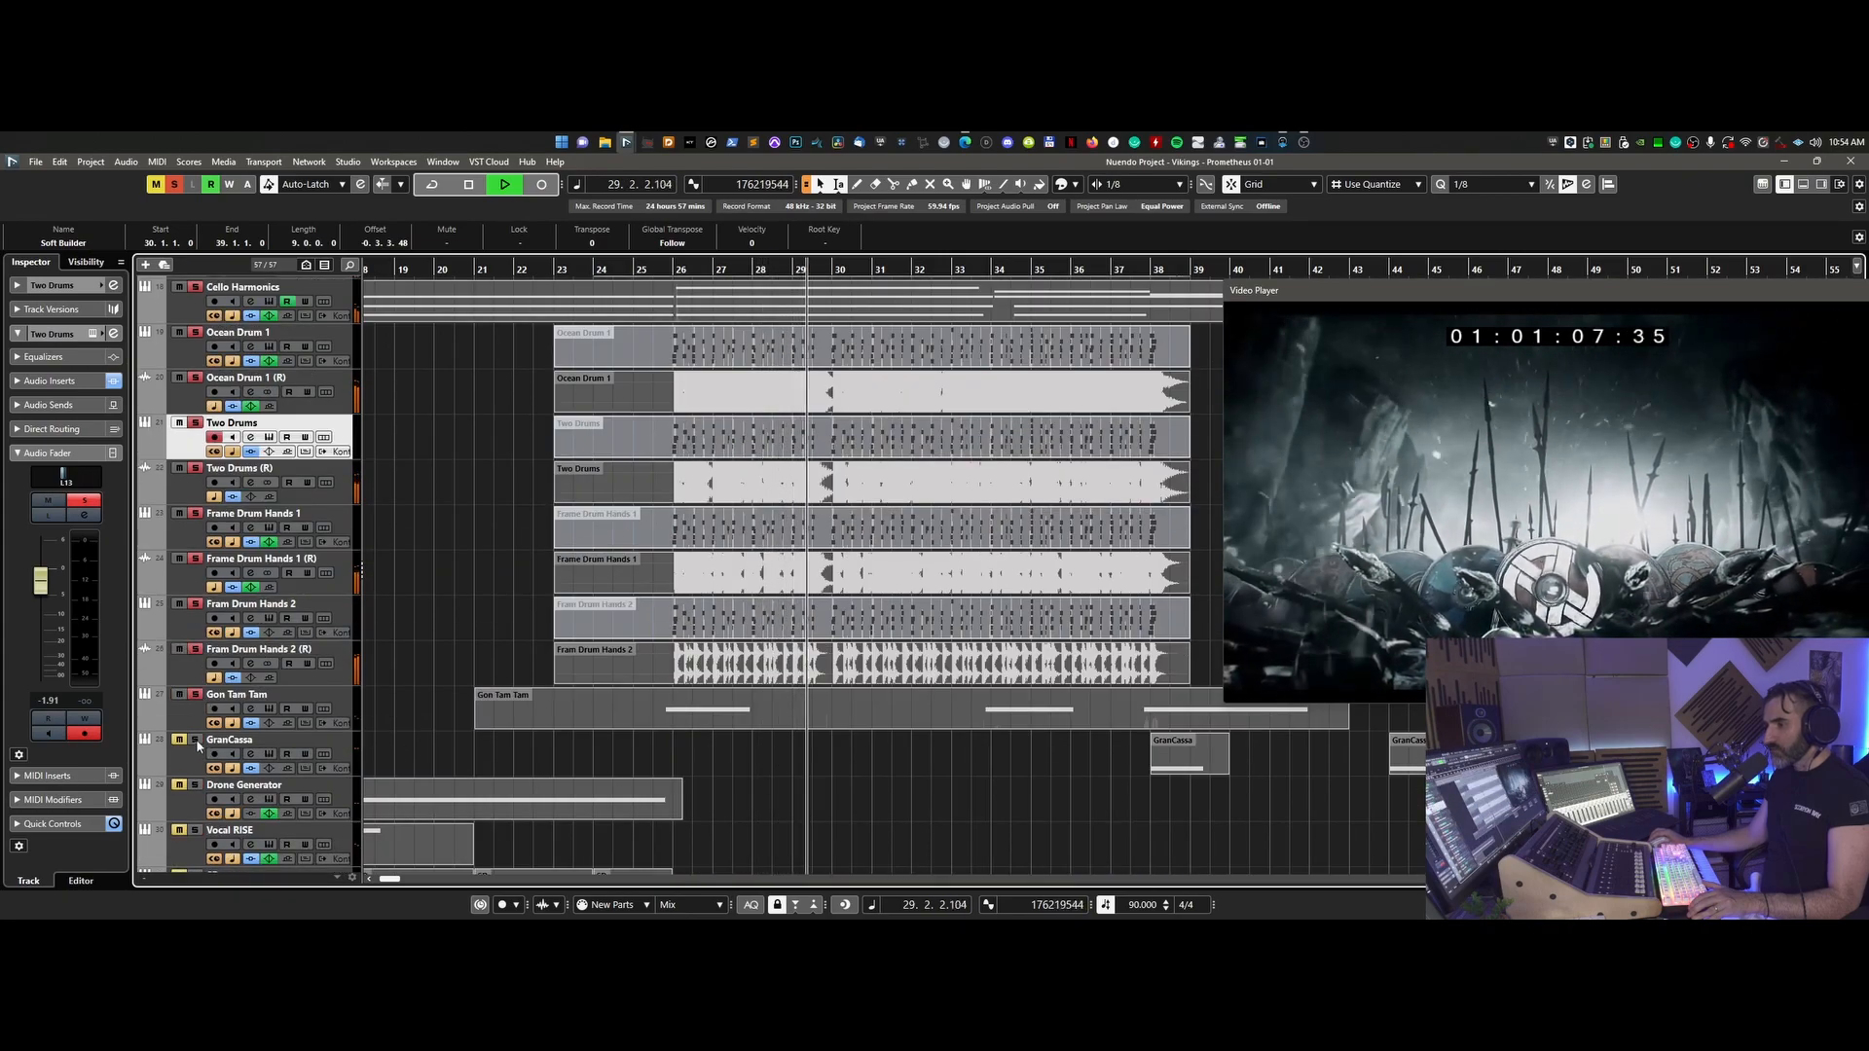
scroll(713, 648, up, 12)
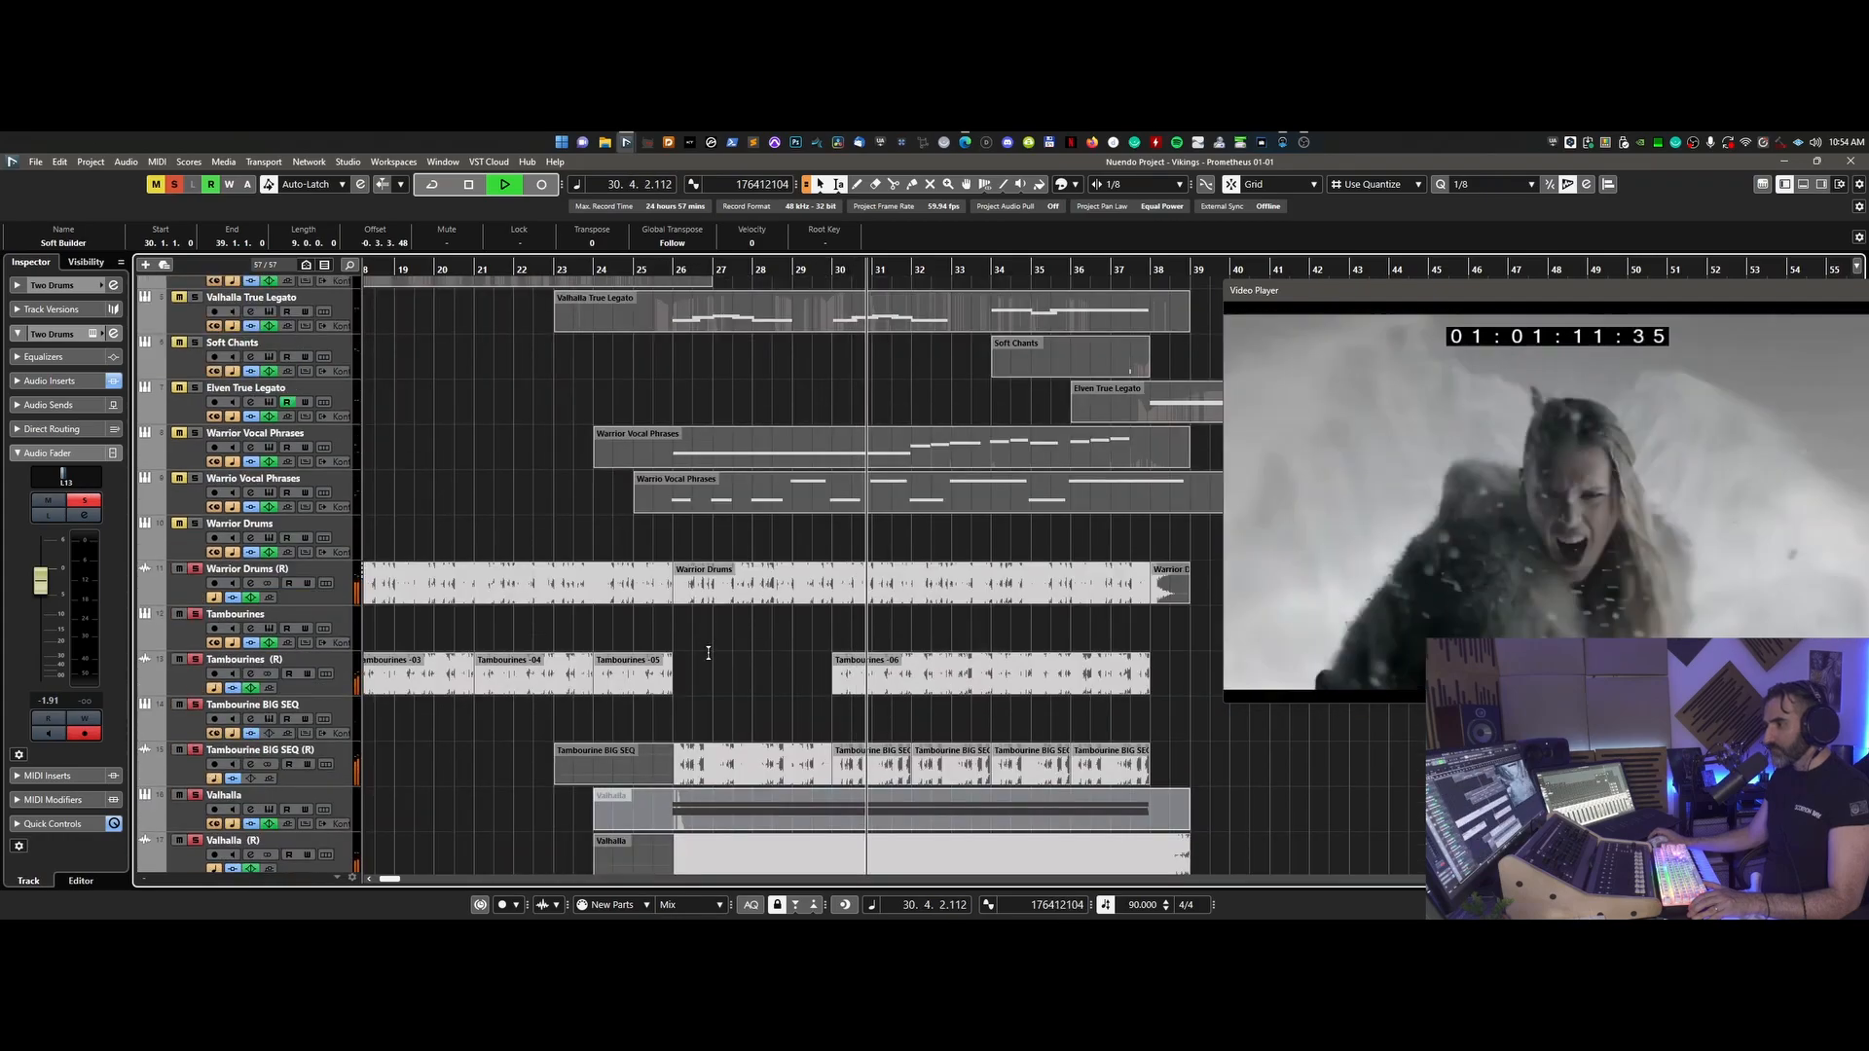
- Look through the soloed drum tracks during playback, select the Gon Tam Tam track, and stop playback with all solos cleared
scroll(708, 653, down, 11)
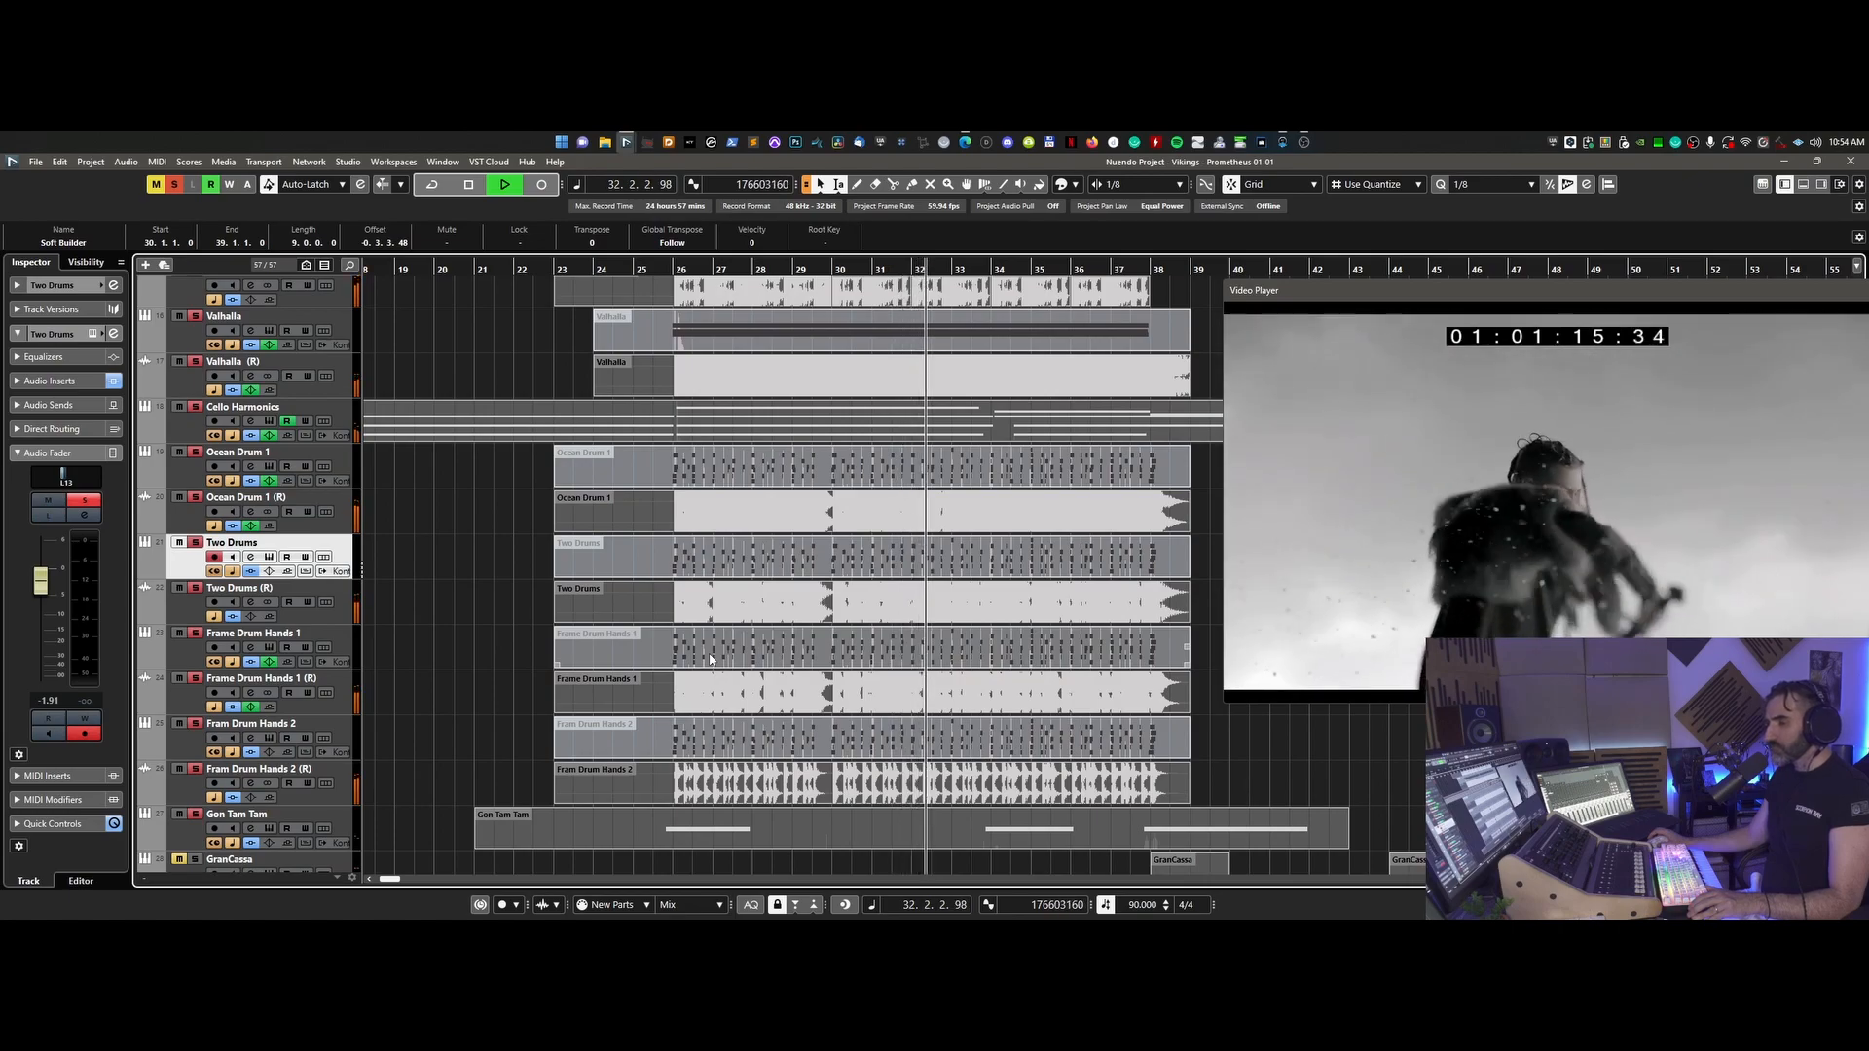
scroll(710, 659, down, 5)
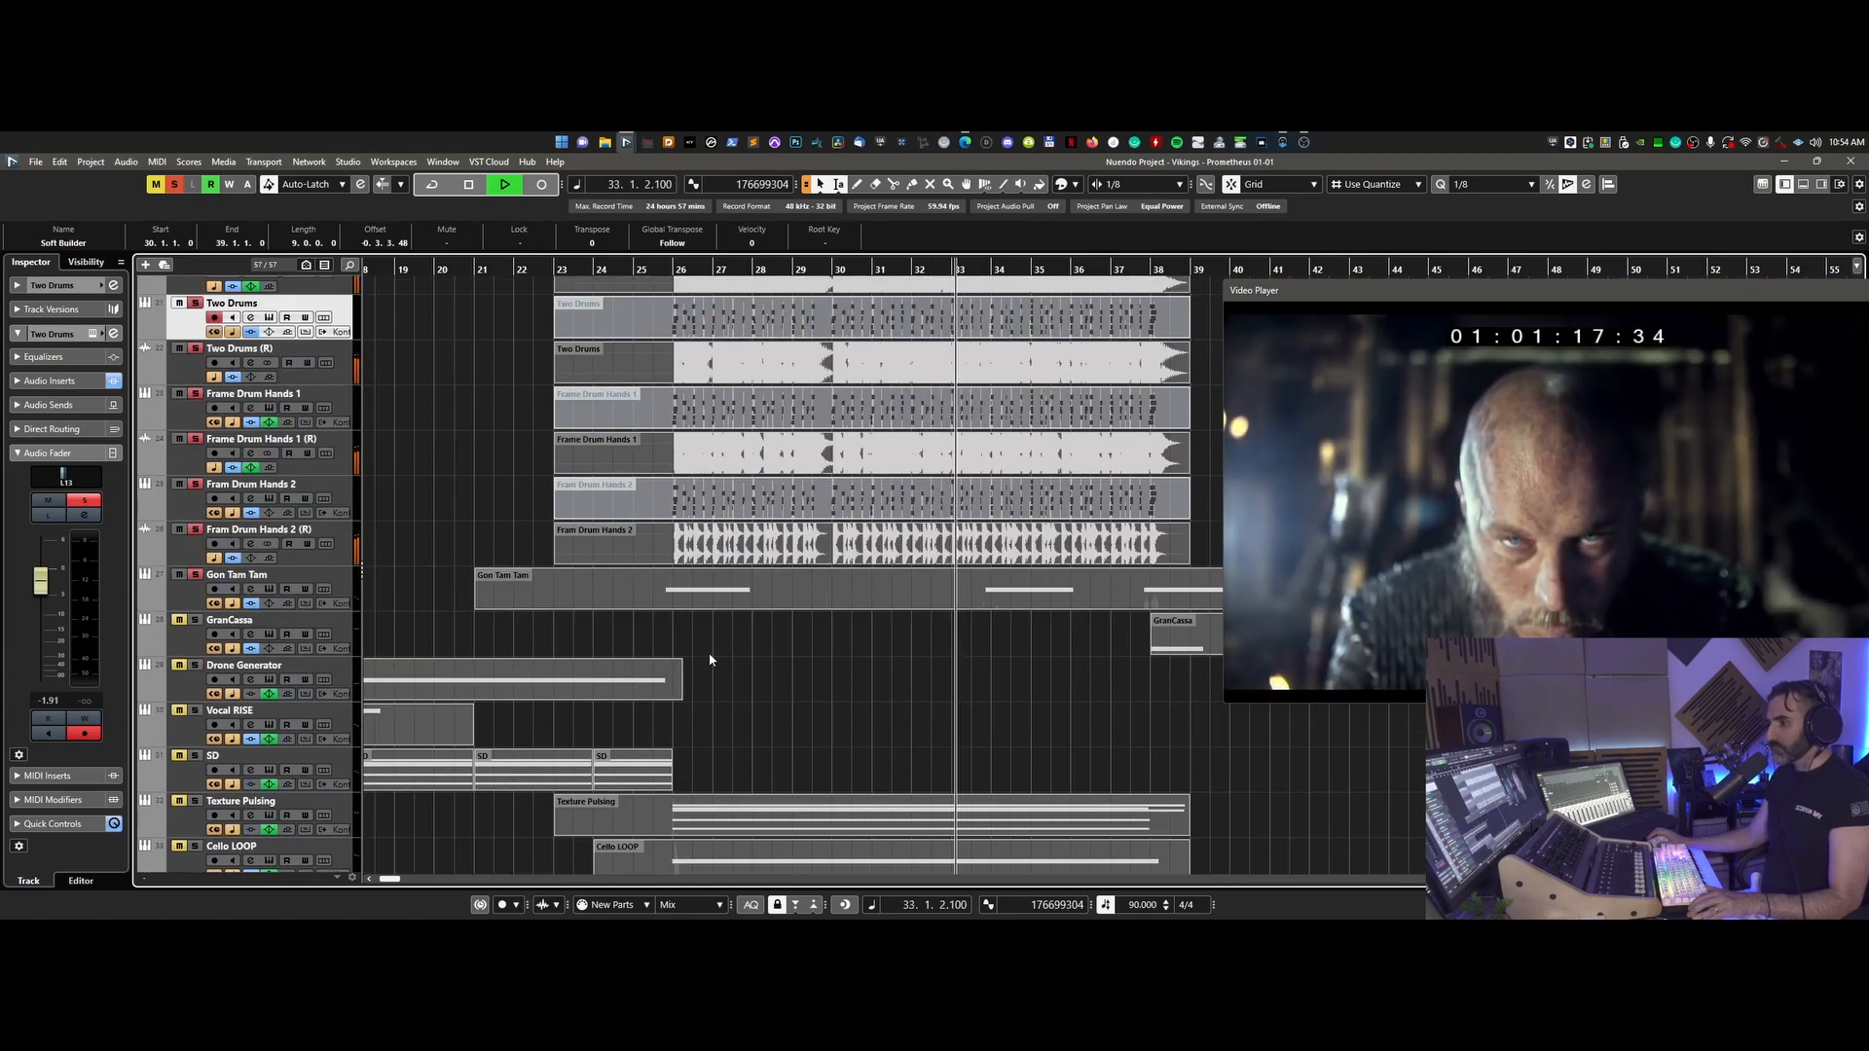
scroll(709, 658, down, 5)
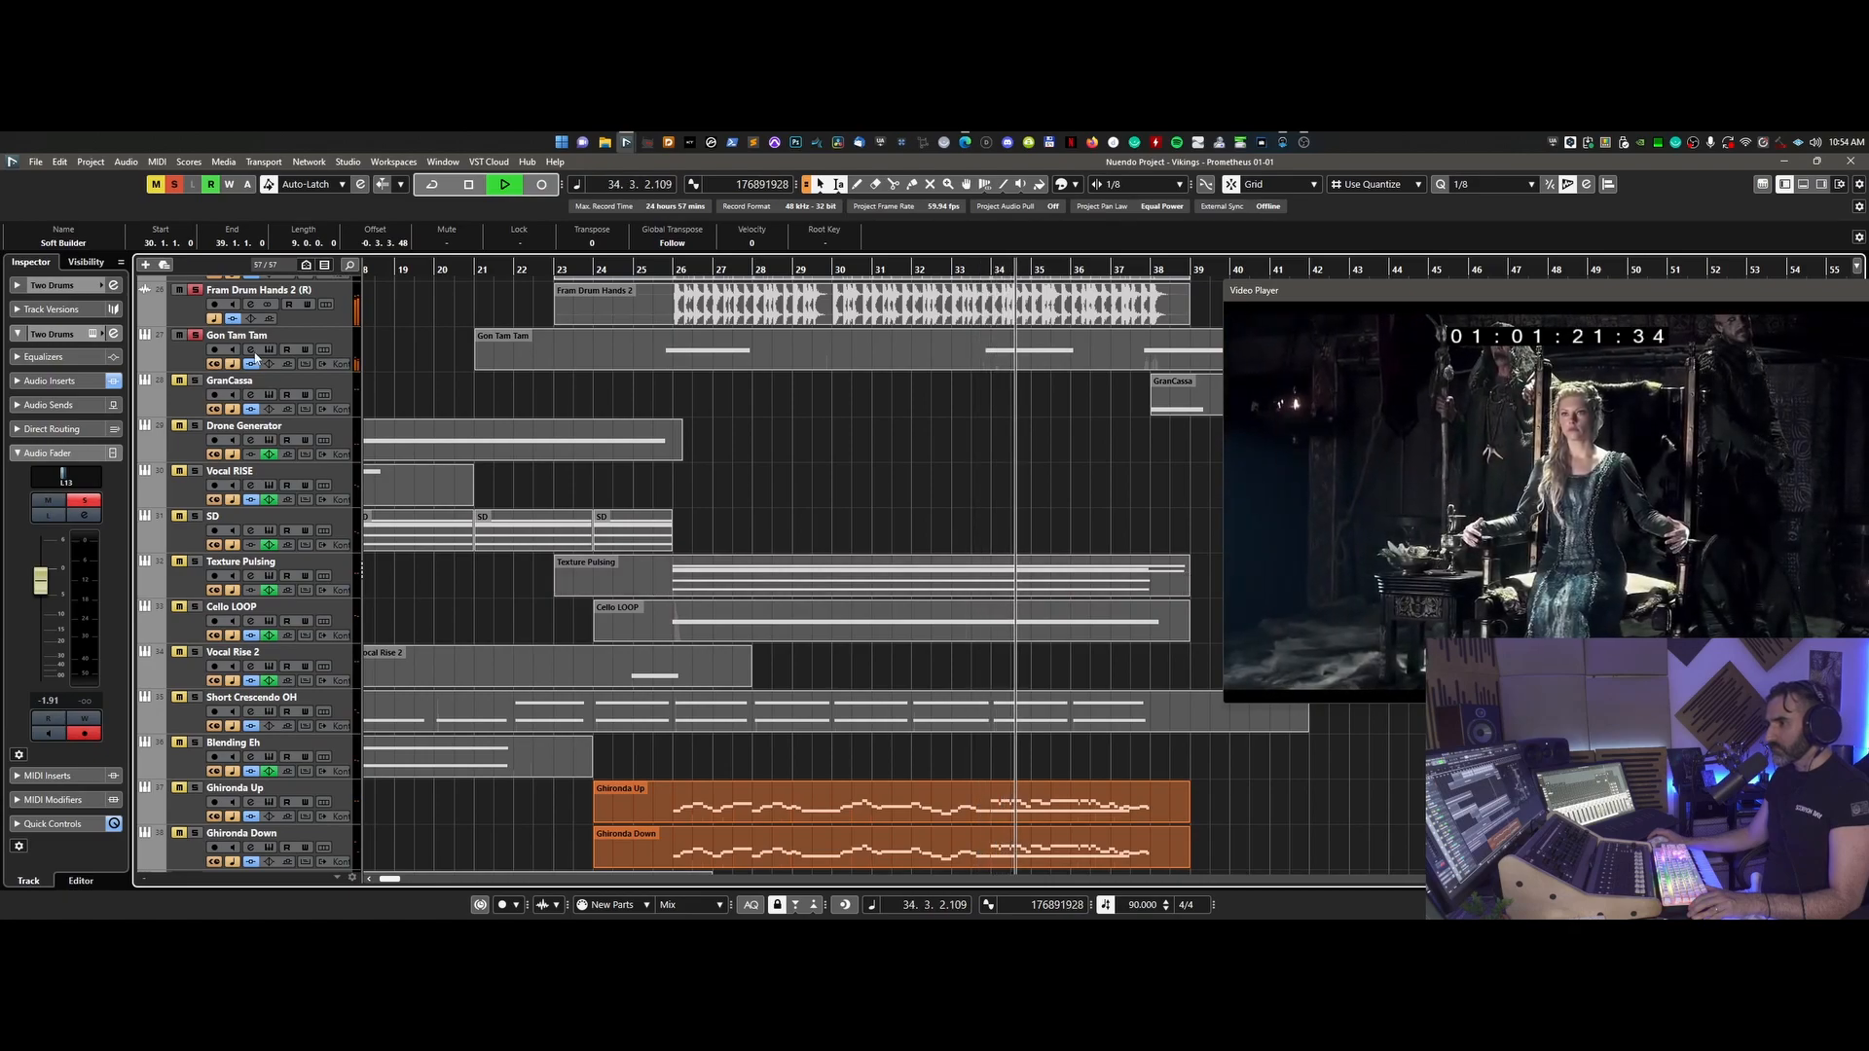
click(292, 336)
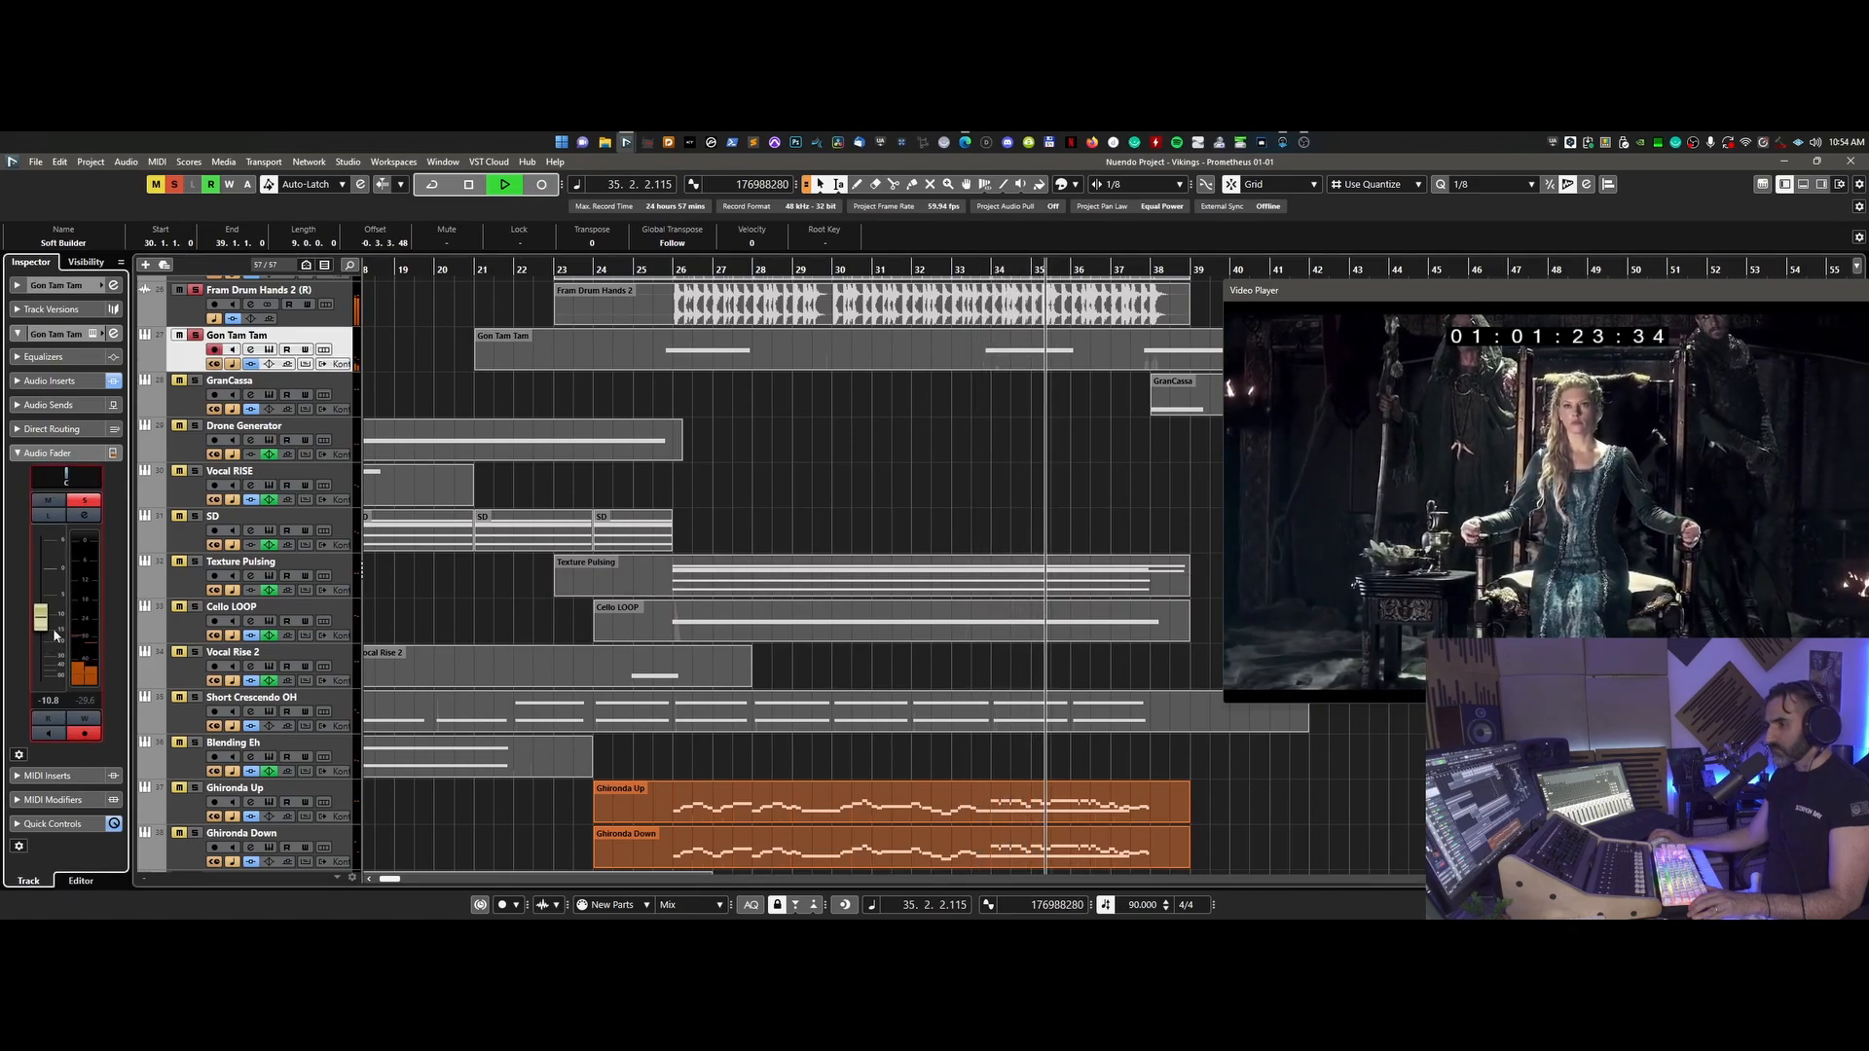
key(space)
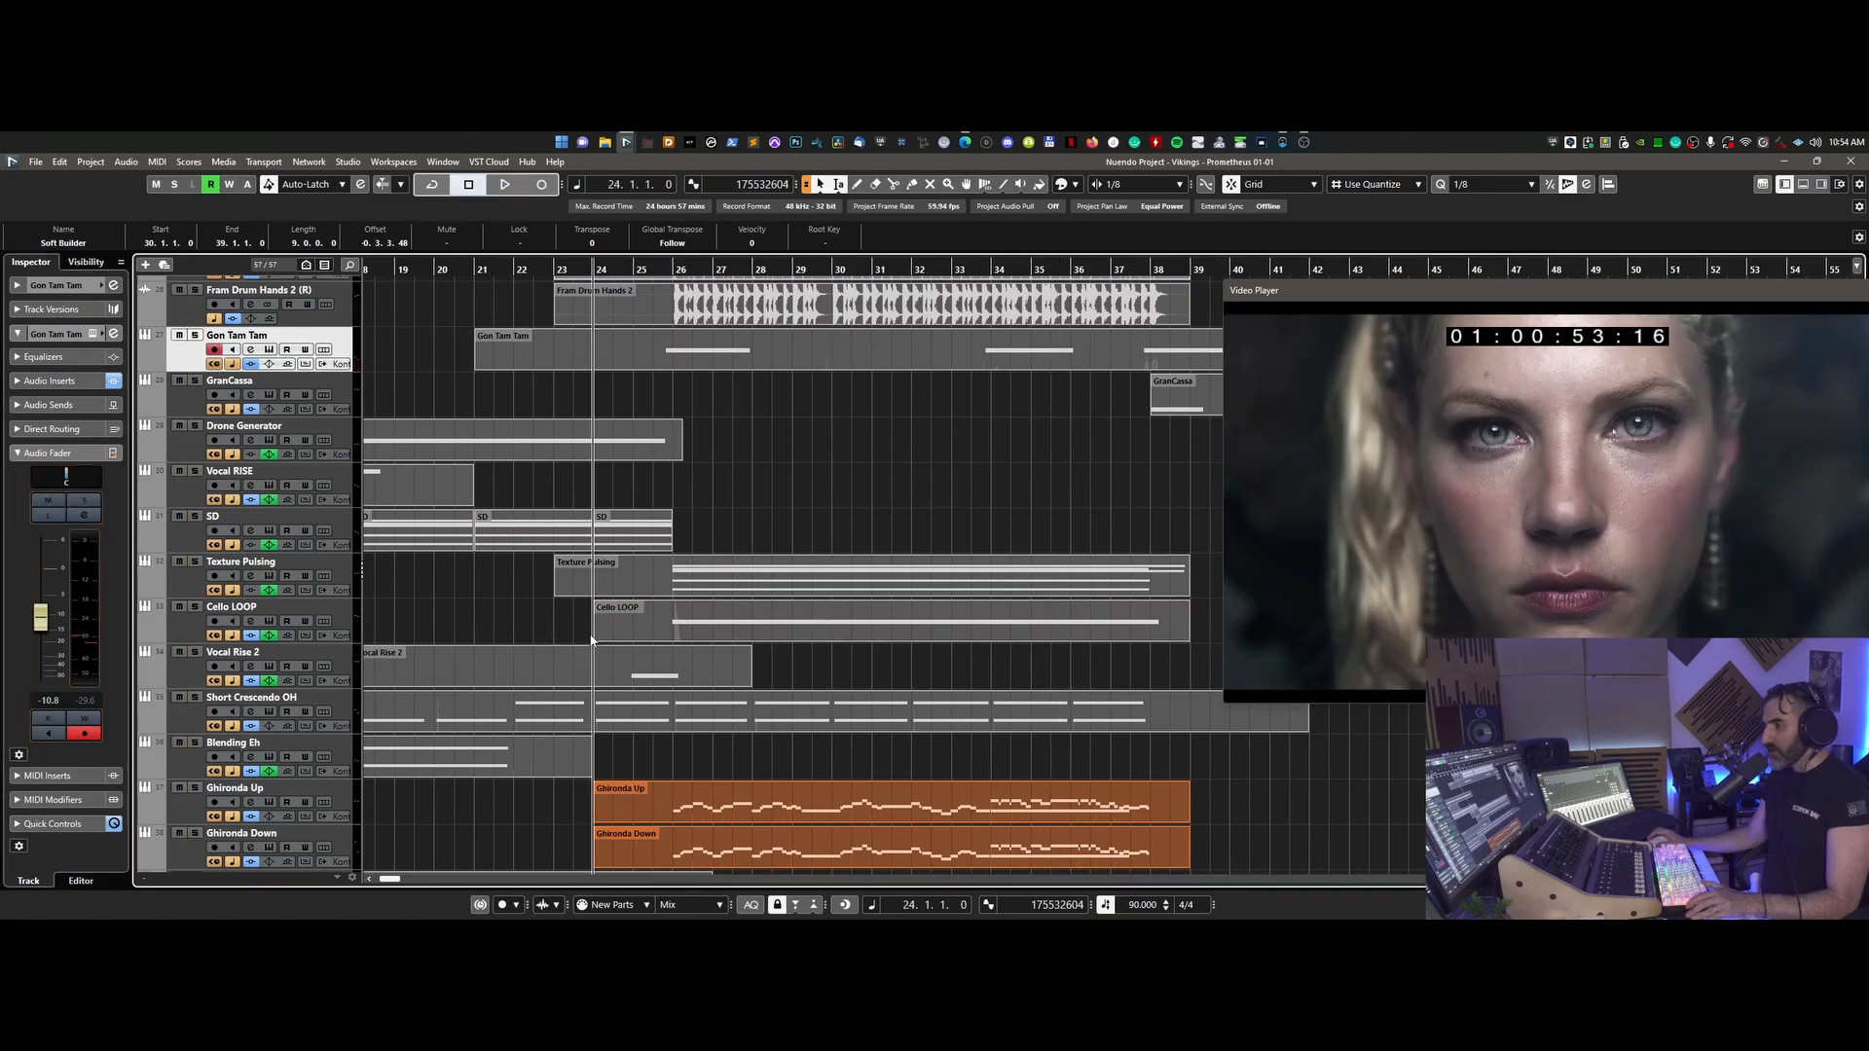
- Solo the Ghironda Up and Ghironda Down tracks, play from bar 24, and briefly view Ghironda Up's Ethera Gold Prometheus instrument
scroll(655, 622, down, 3)
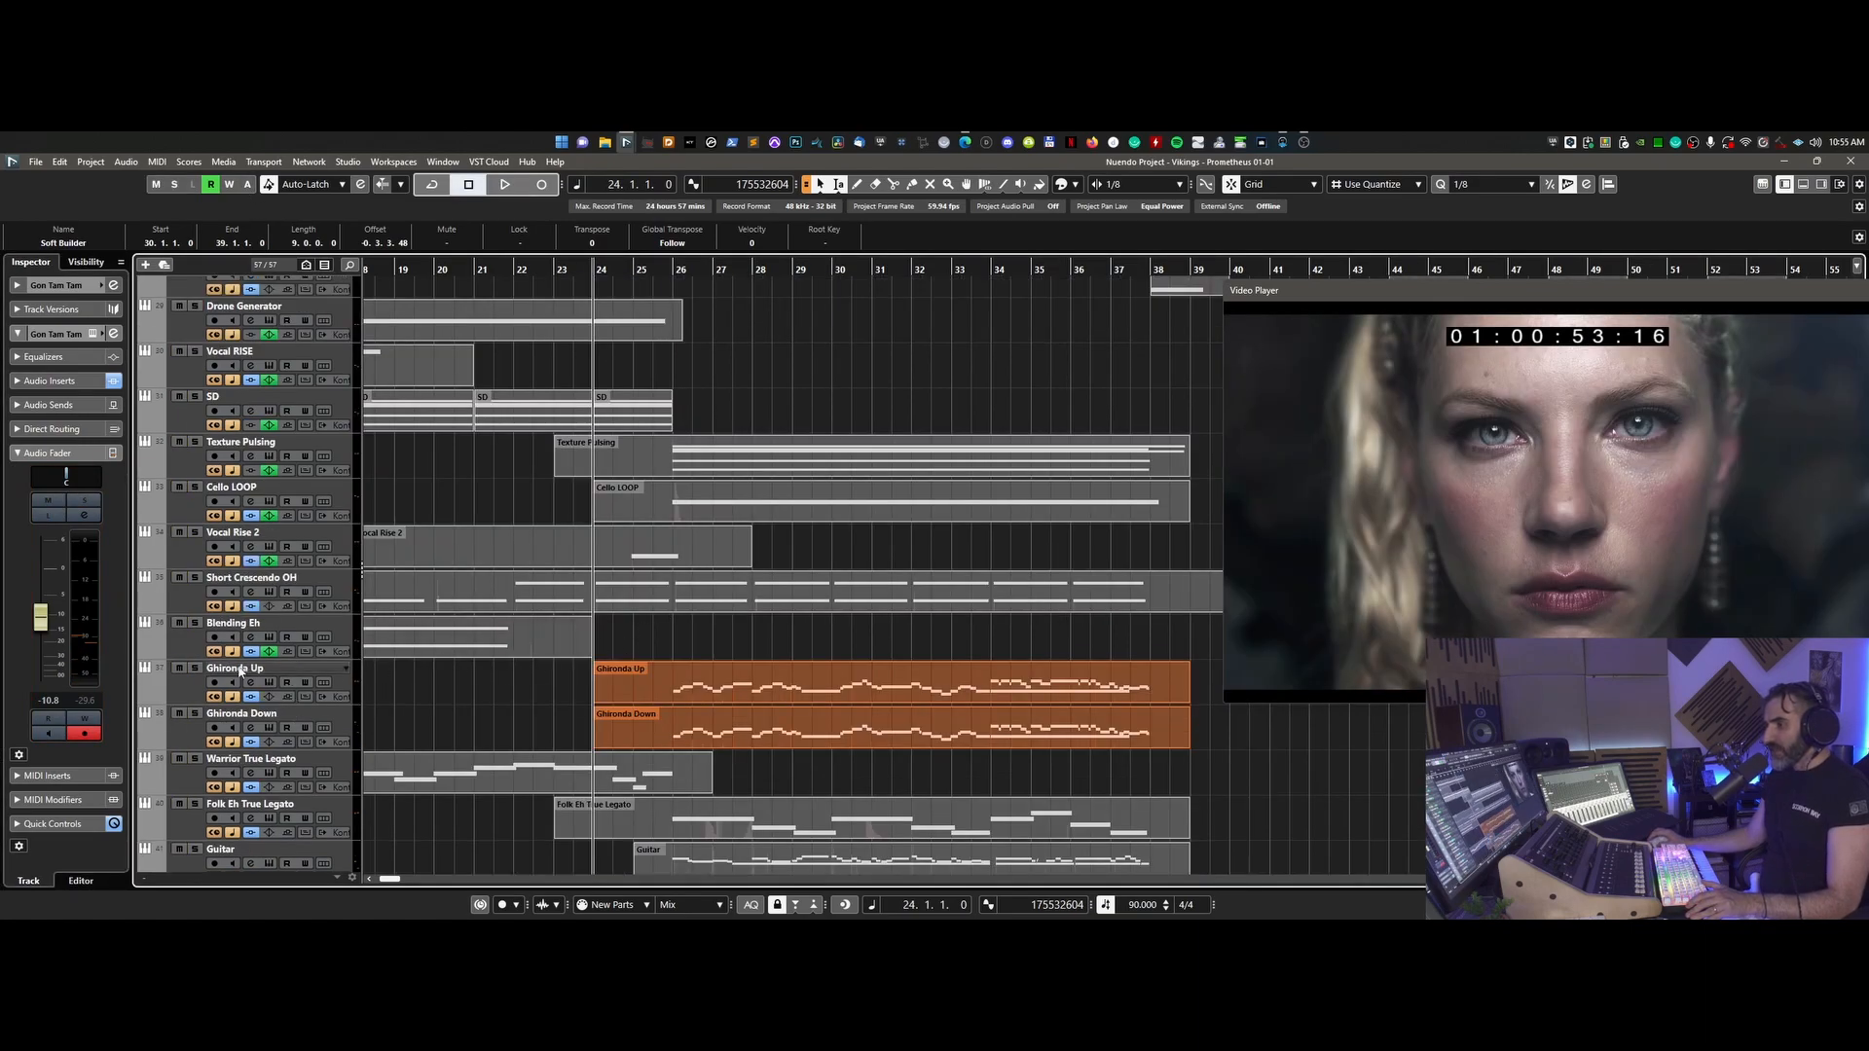
click(271, 685)
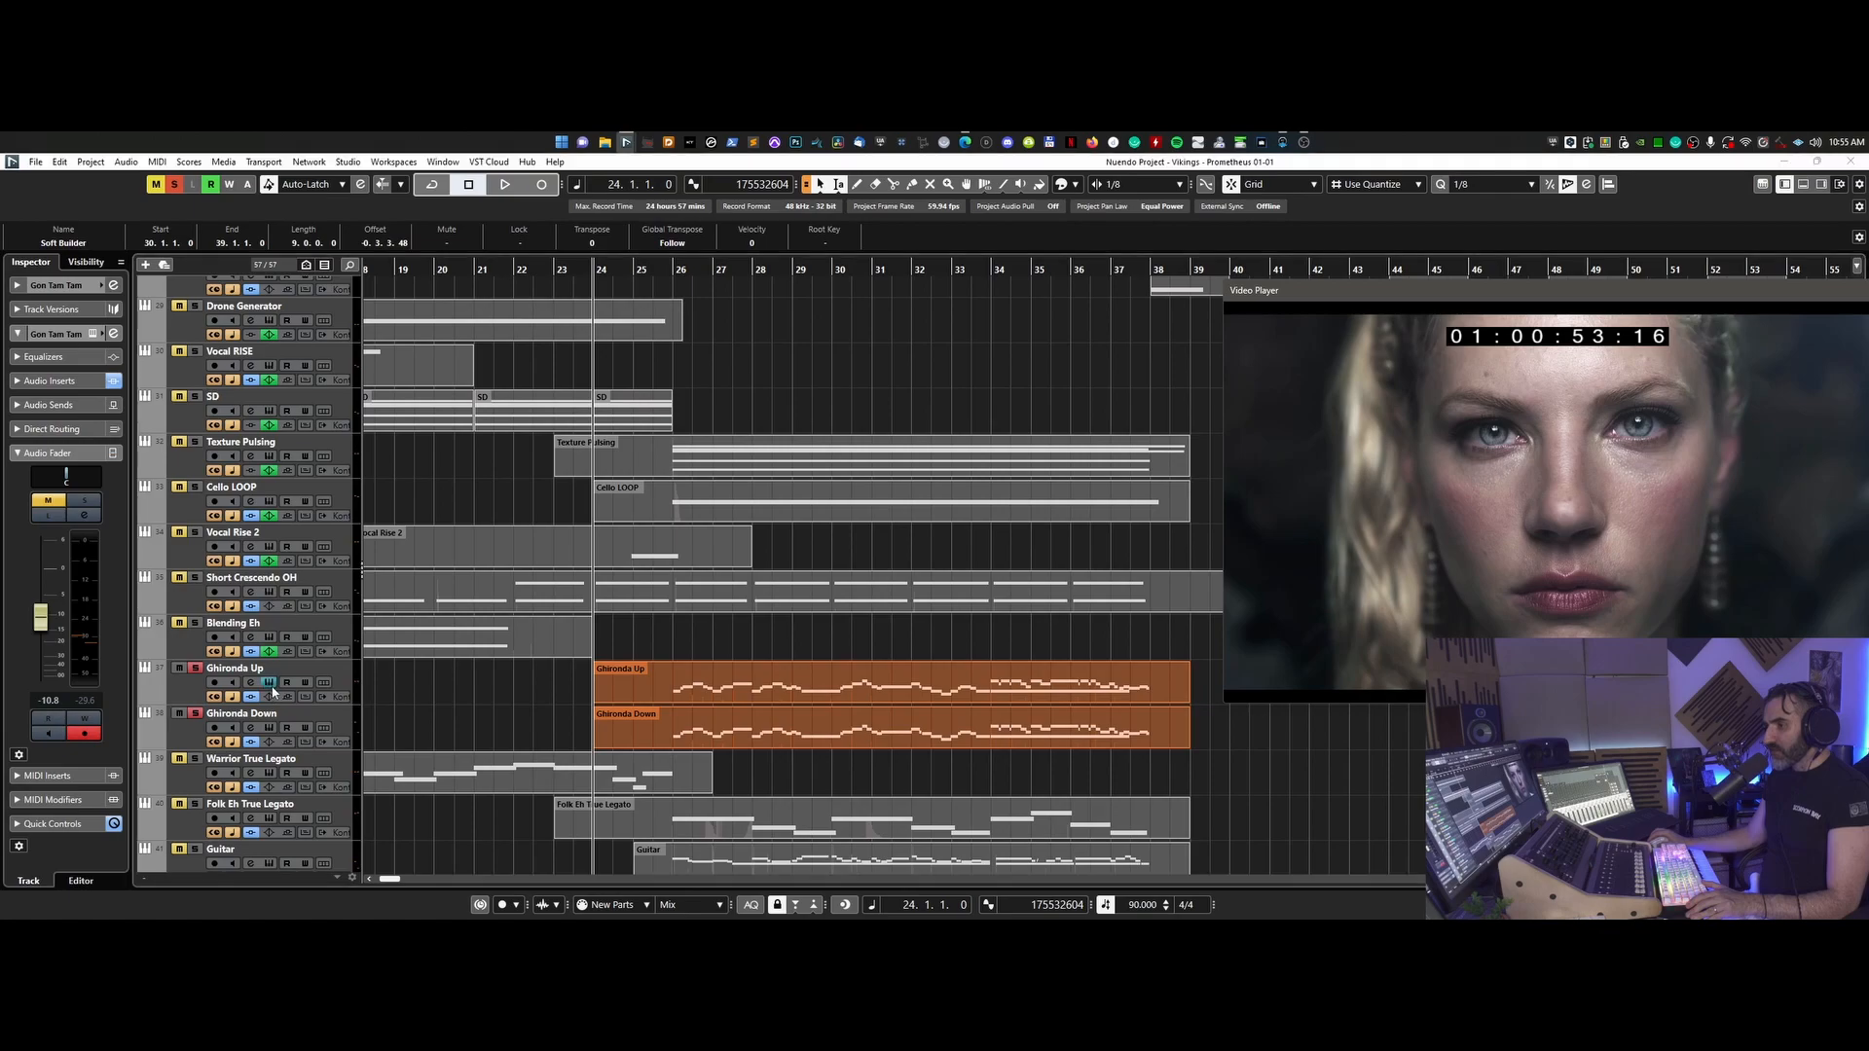
drag(2, 226, 772, 188)
key(space)
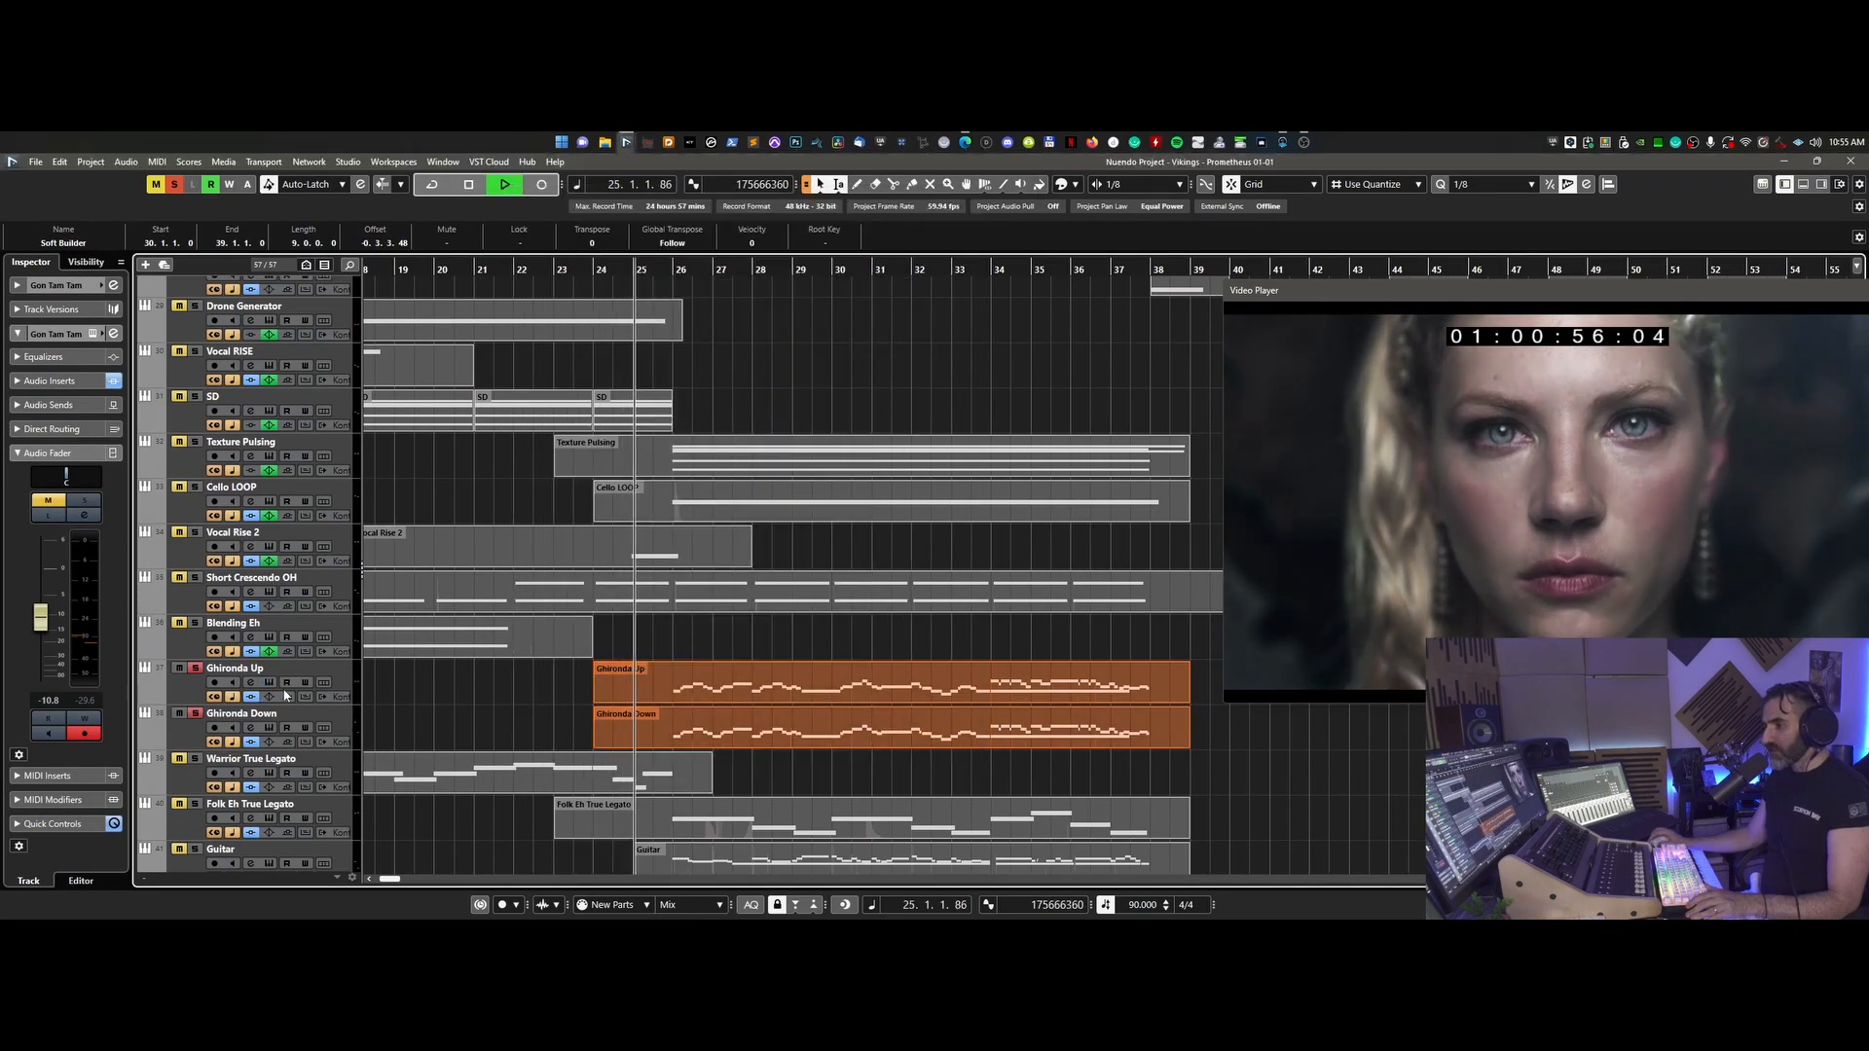
click(270, 682)
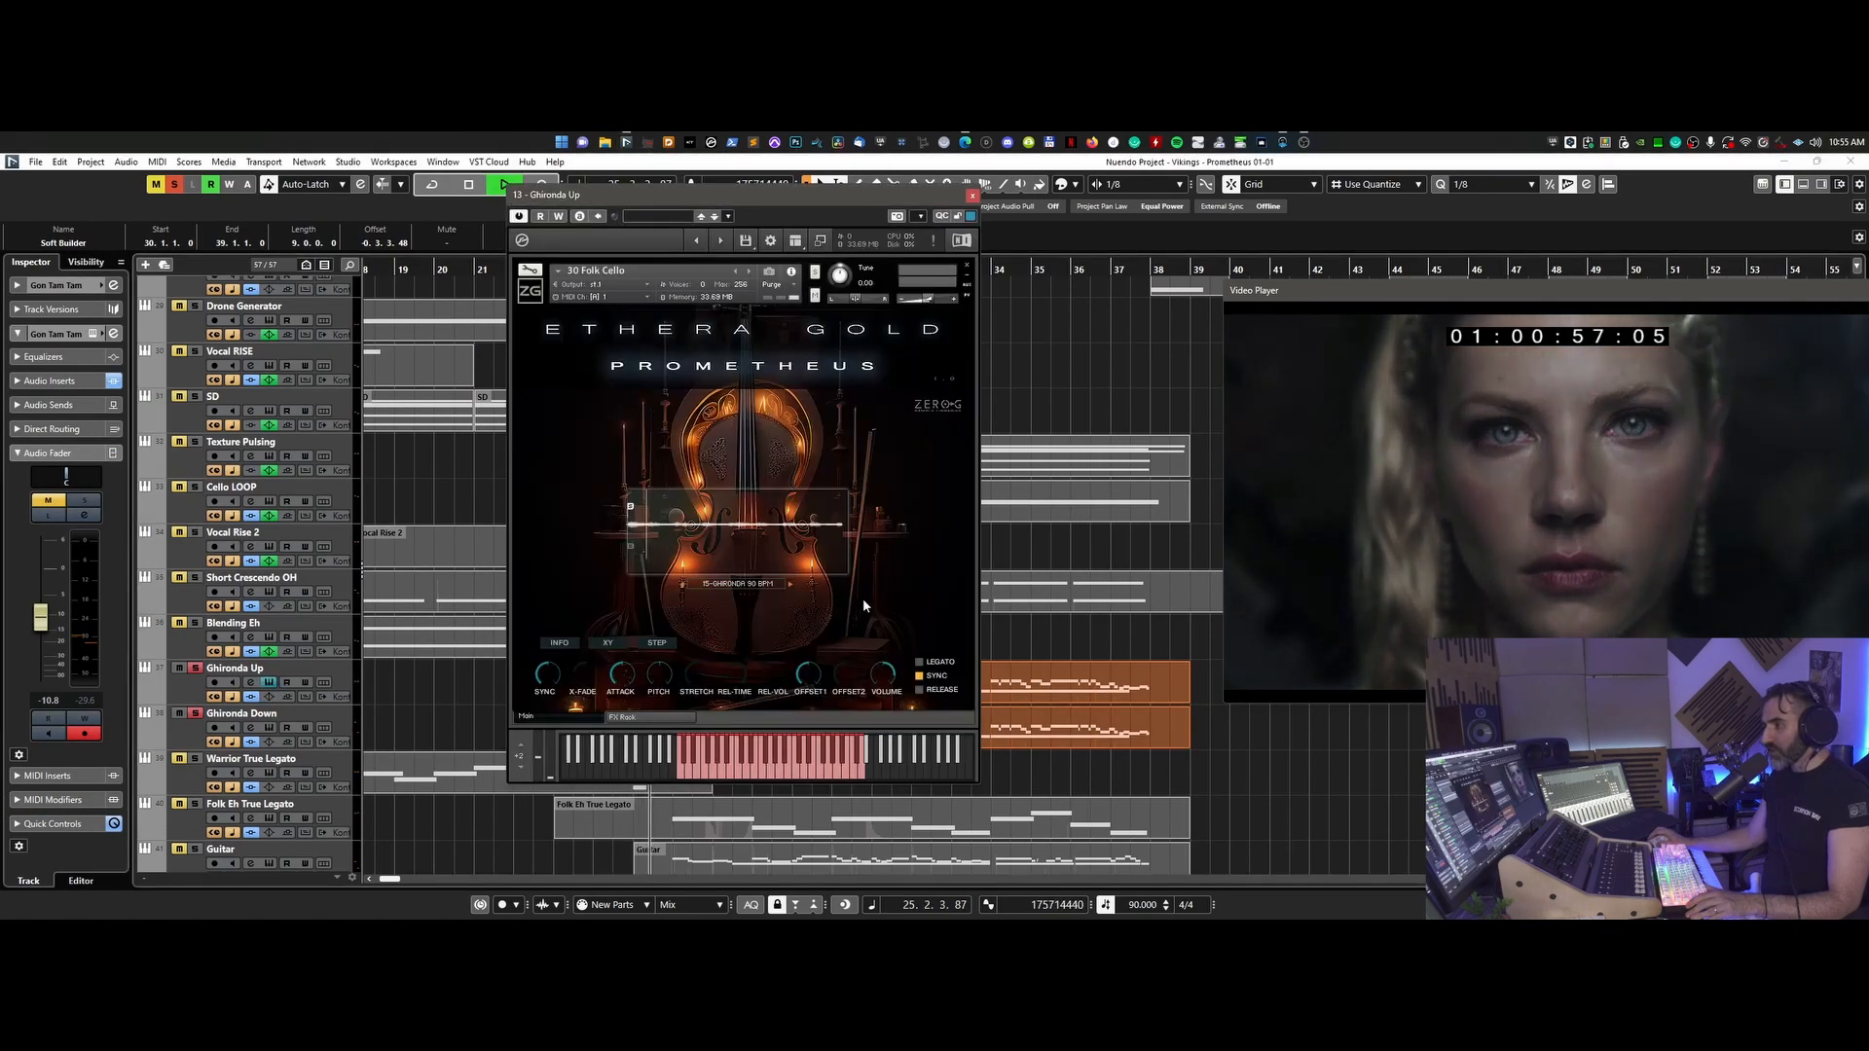
click(973, 197)
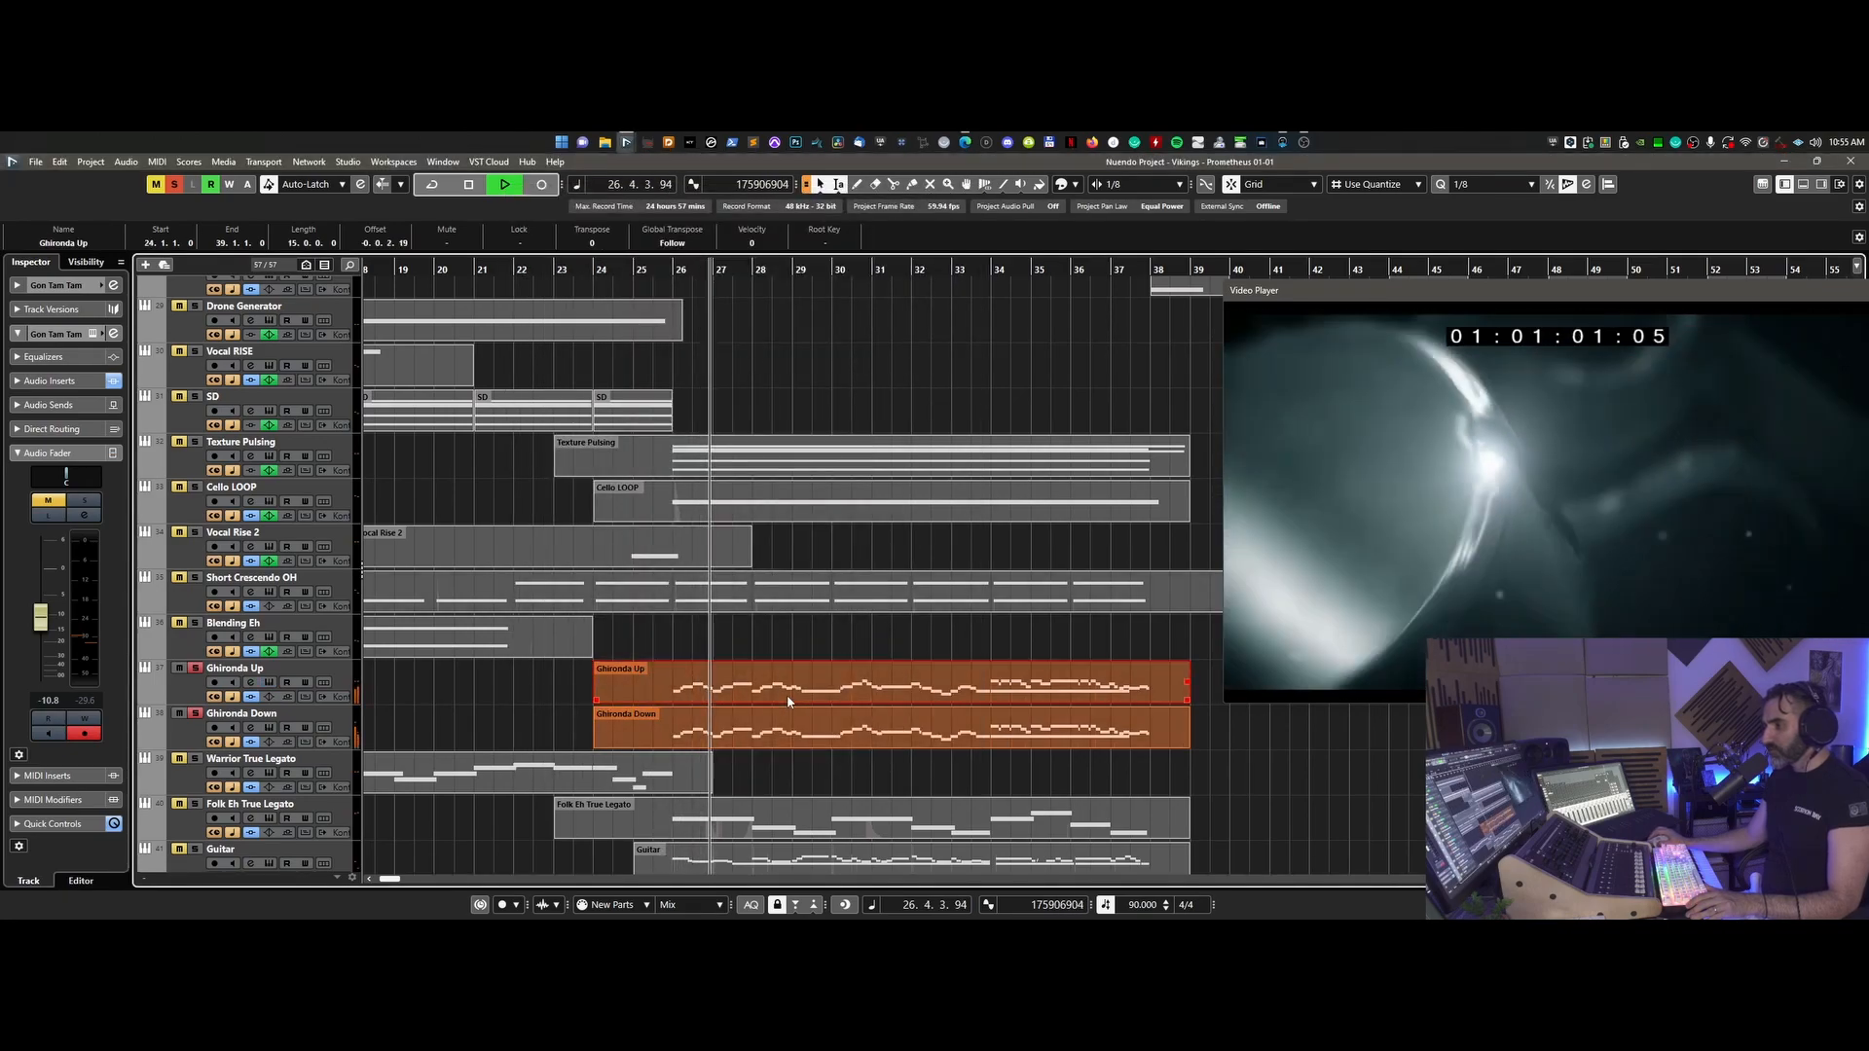
- Examine the Ghironda Up part's notes from bar 26 onward in the Key Editor during playback, close the editor and stop playback
double_click(787, 693)
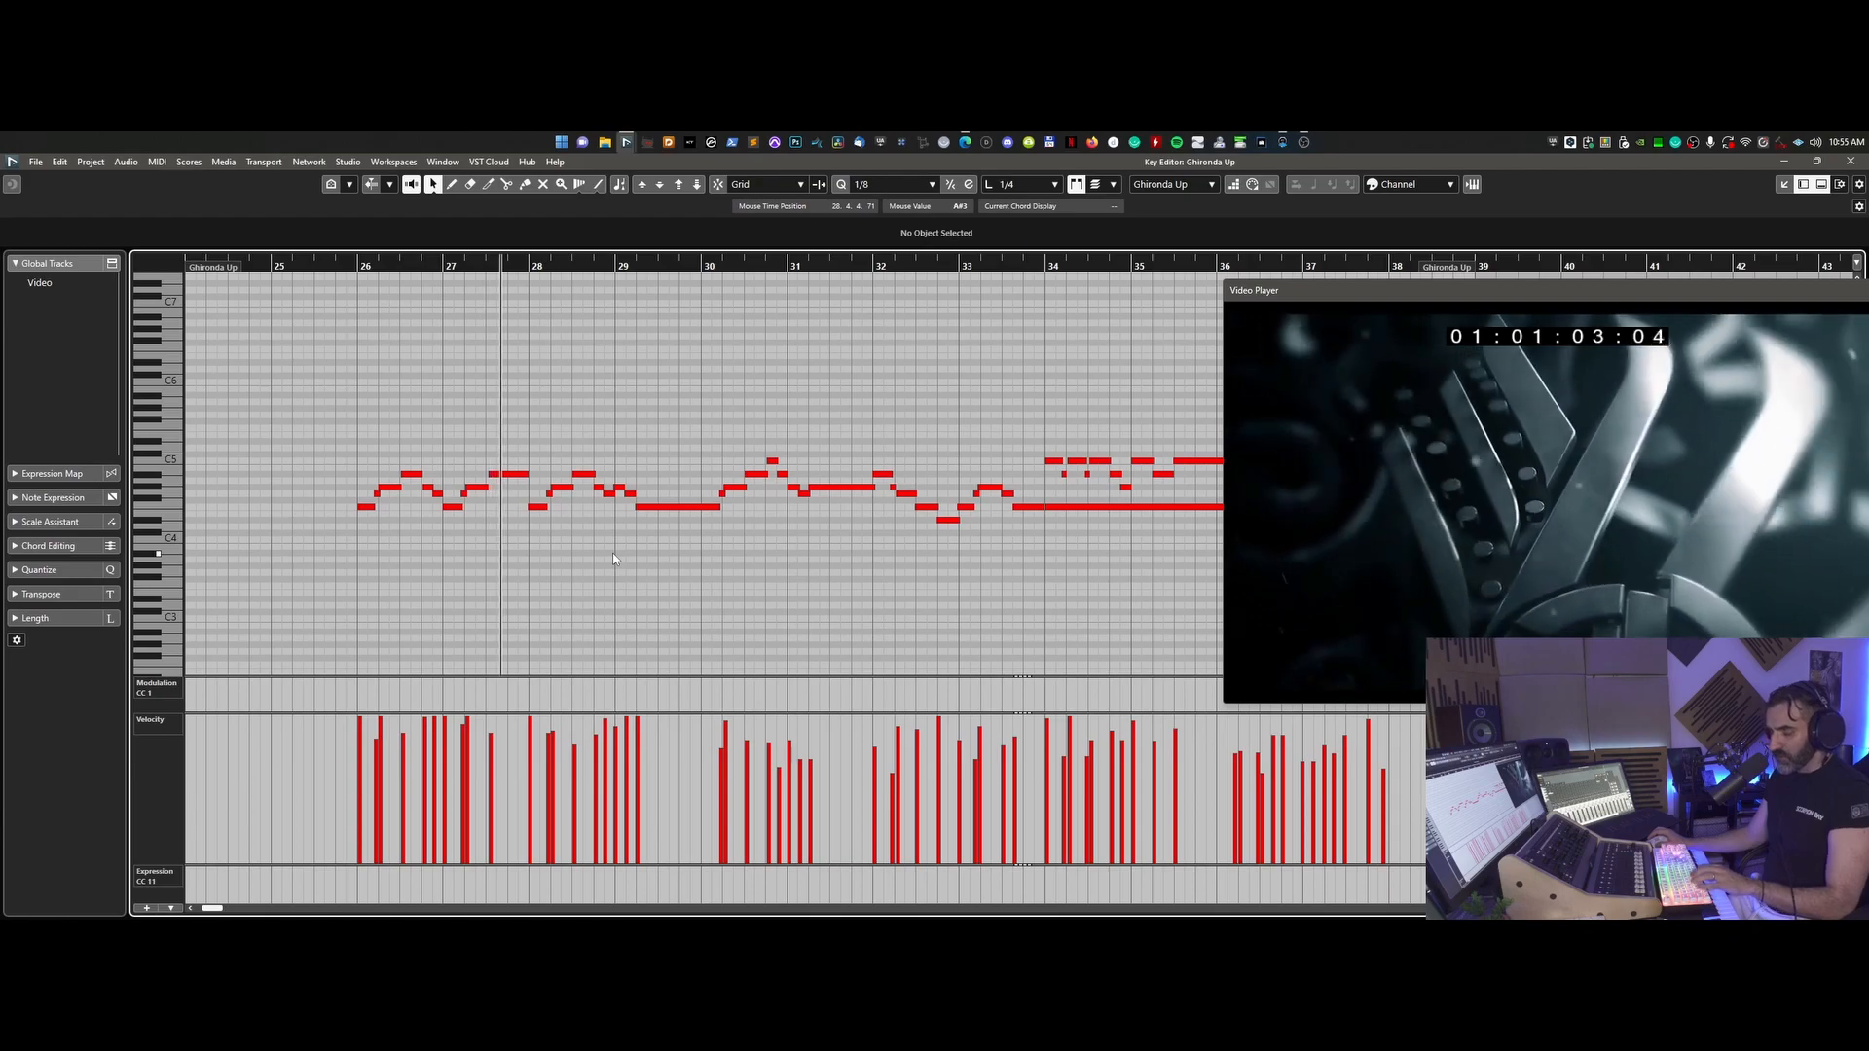
key(h)
key(h)
key(h)
scroll(768, 546, right, 1)
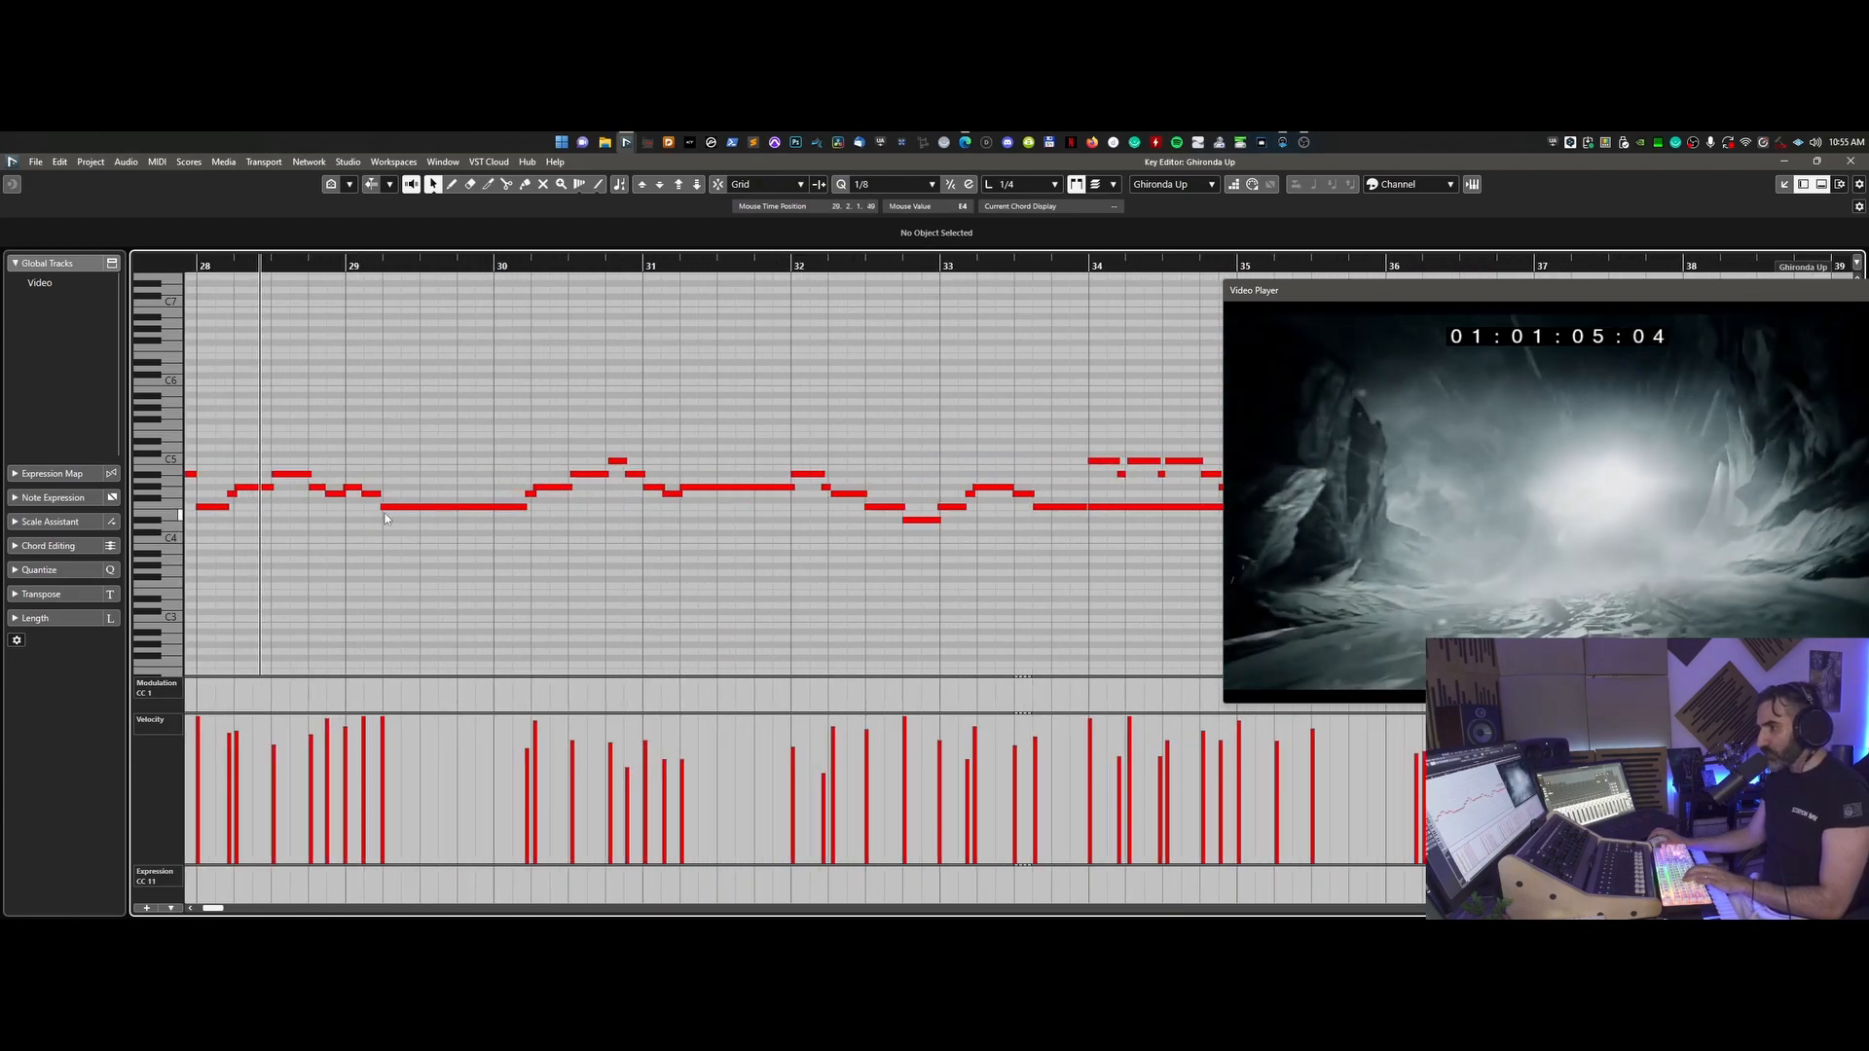
key(h)
key(h)
key(h)
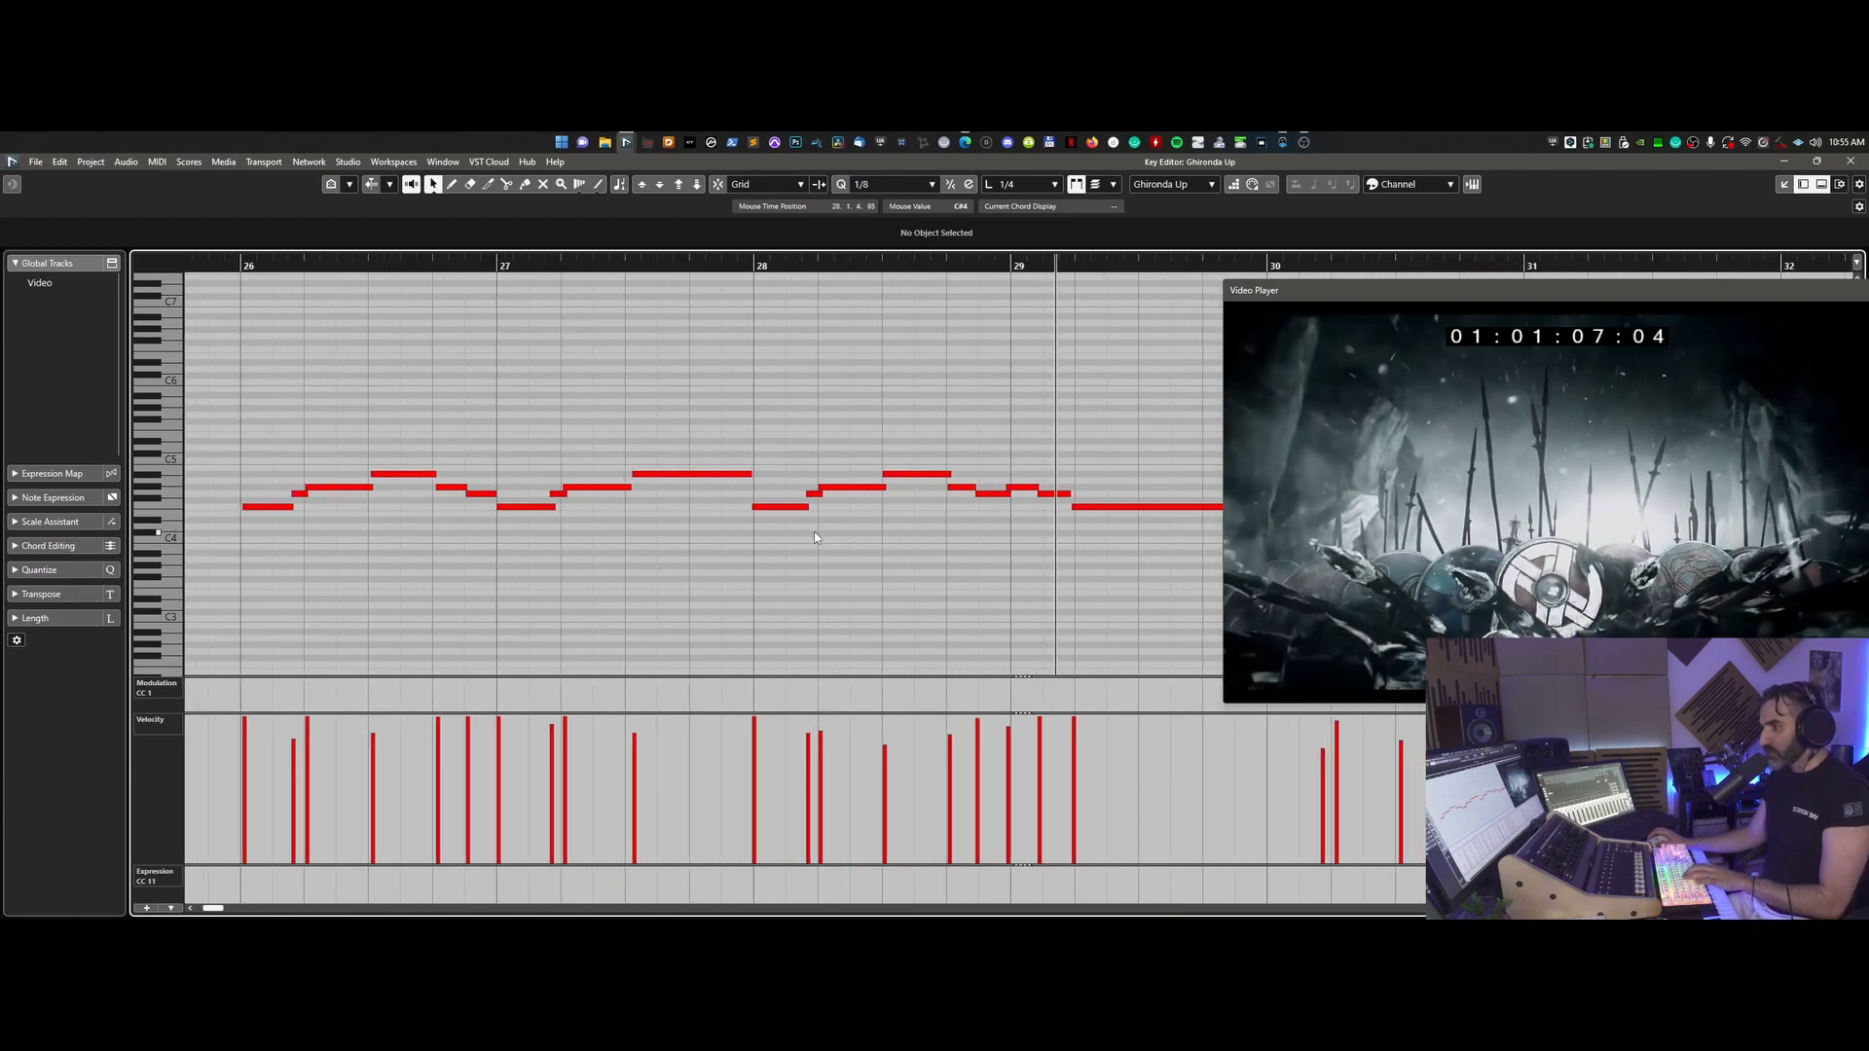
scroll(574, 523, right, 3)
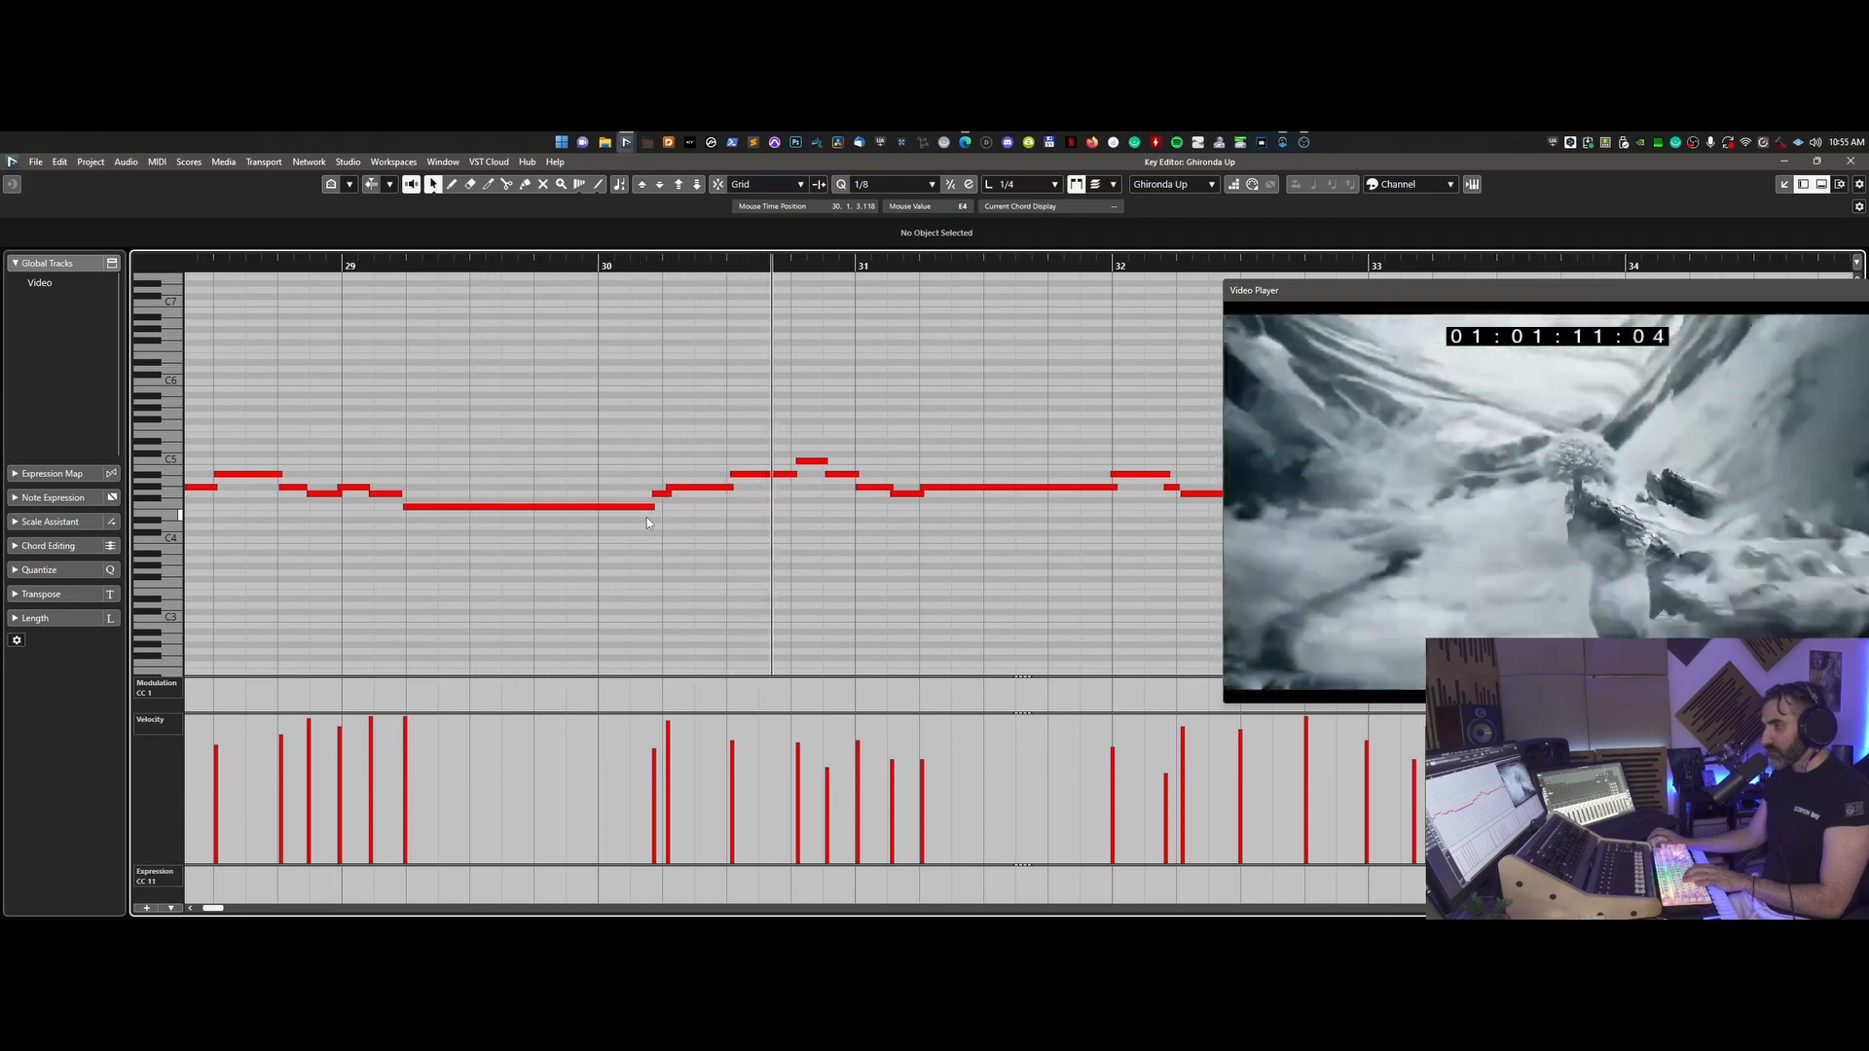
key(g)
key(g)
key(g)
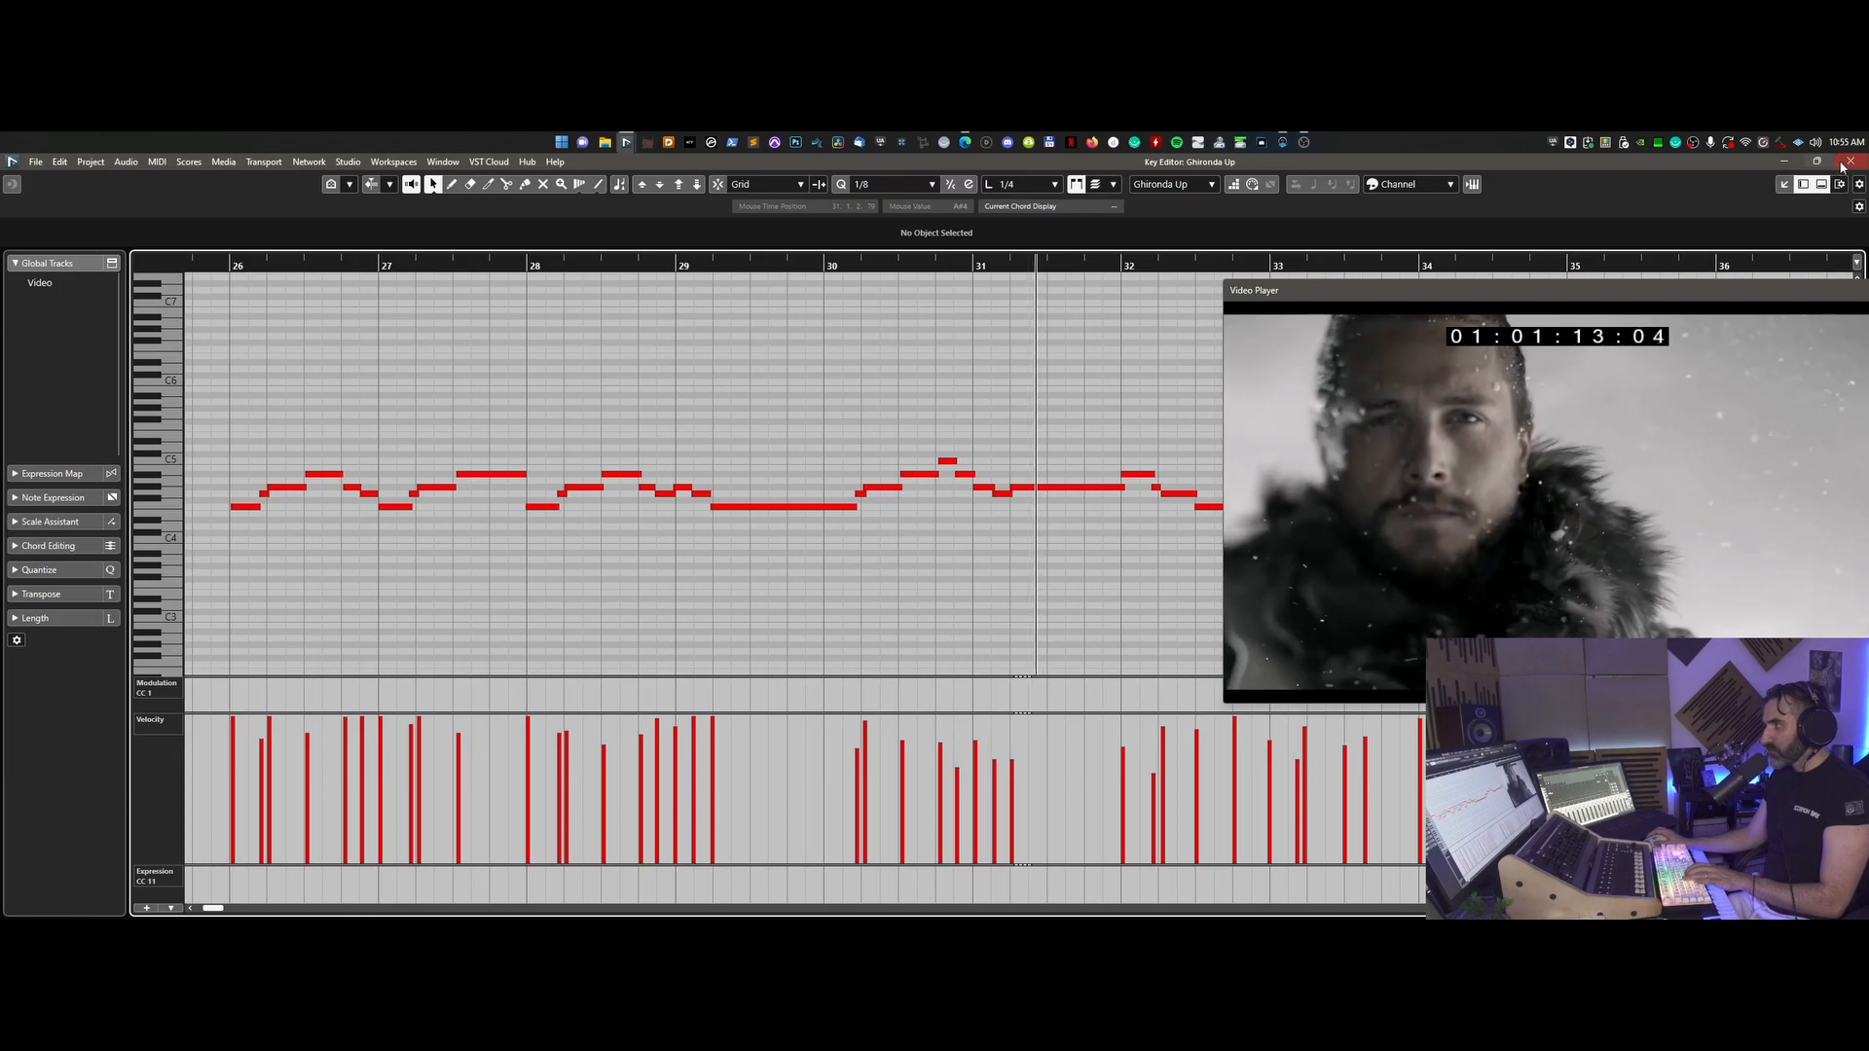
click(1850, 162)
key(space)
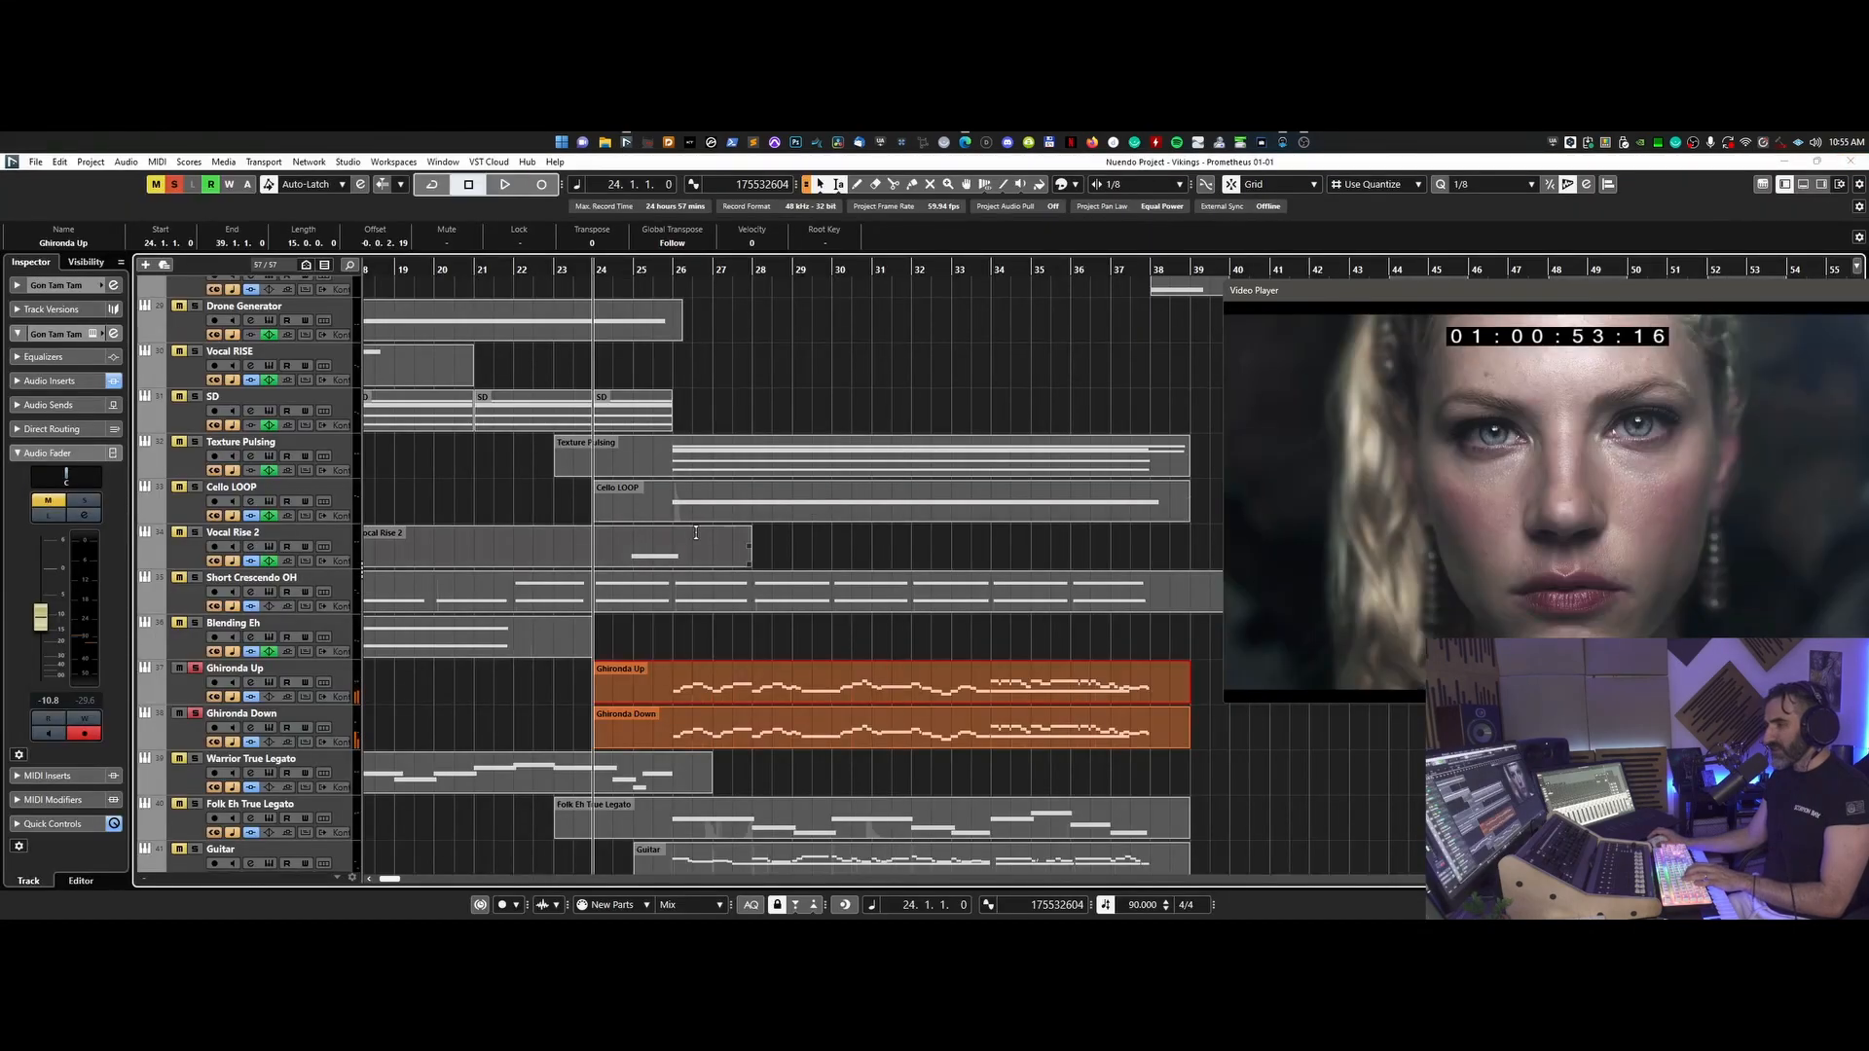
- Add the Cello LOOP track to the Ghironda solos, play from bar 24, and briefly view its Folk Cello instrument
click(196, 488)
key(space)
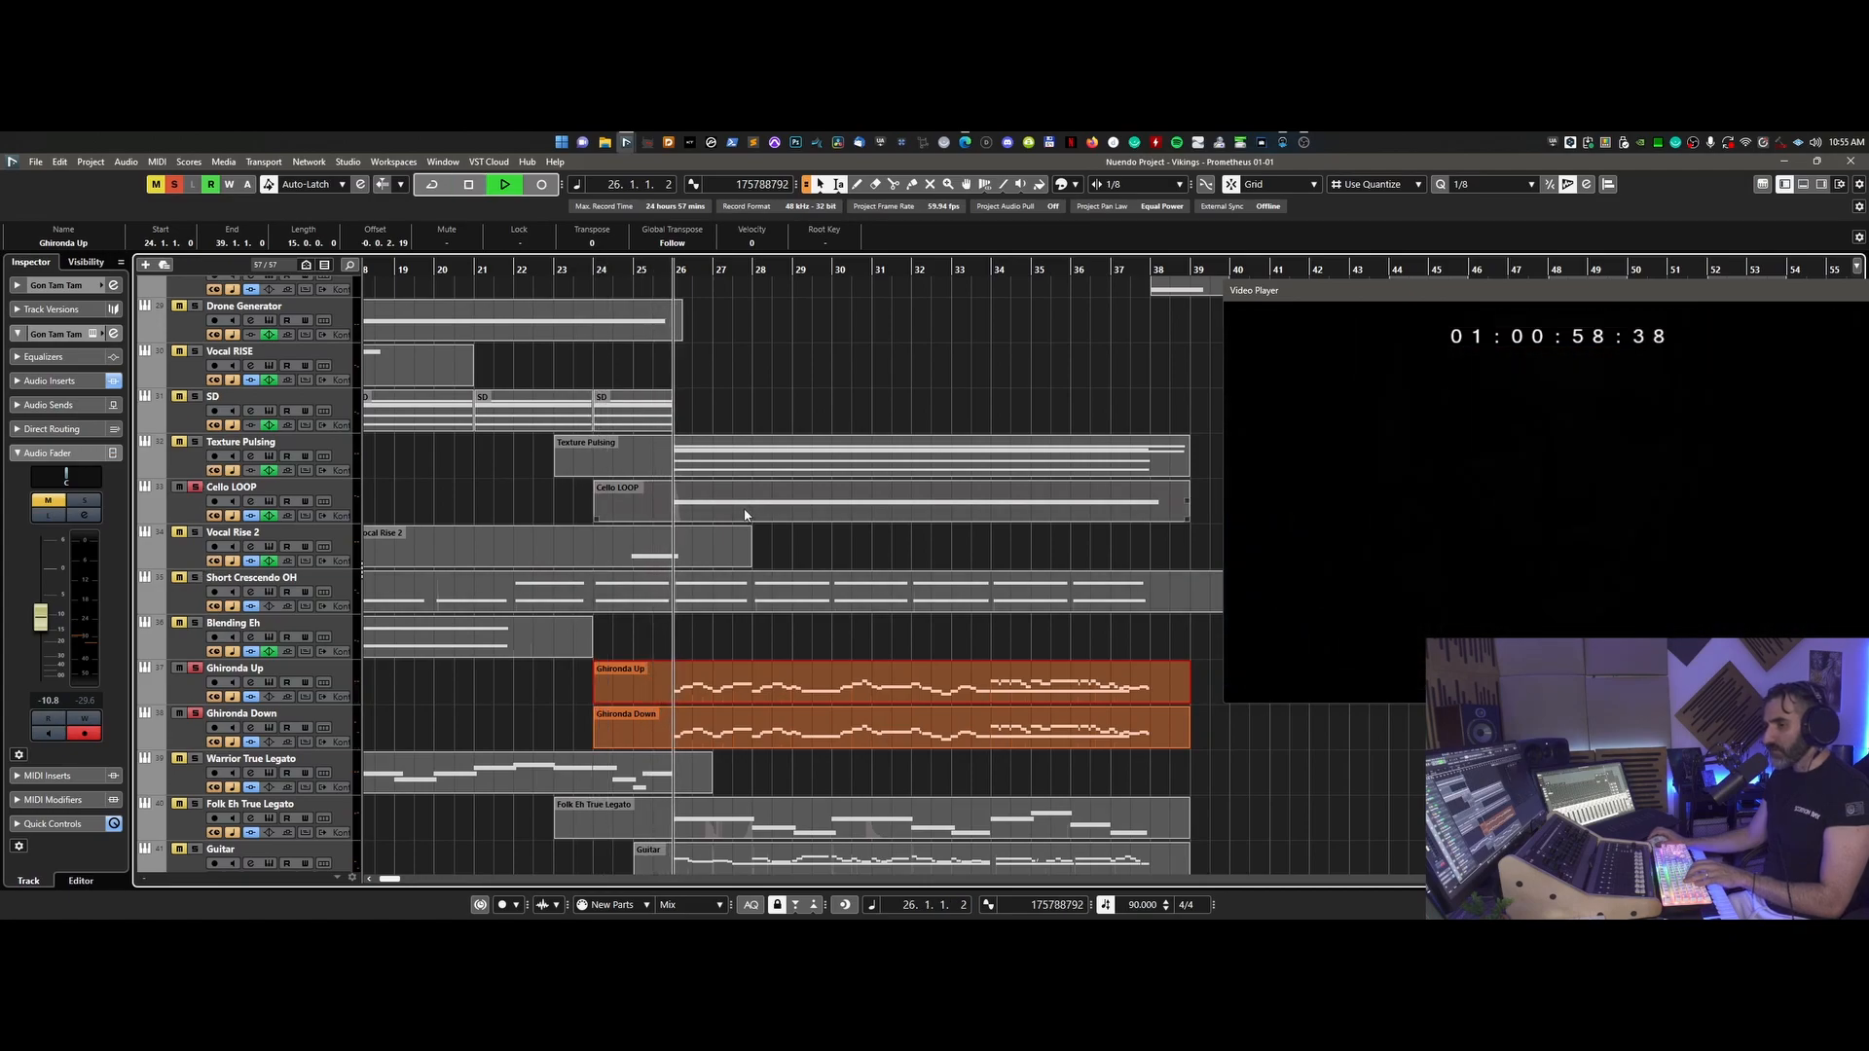
click(269, 502)
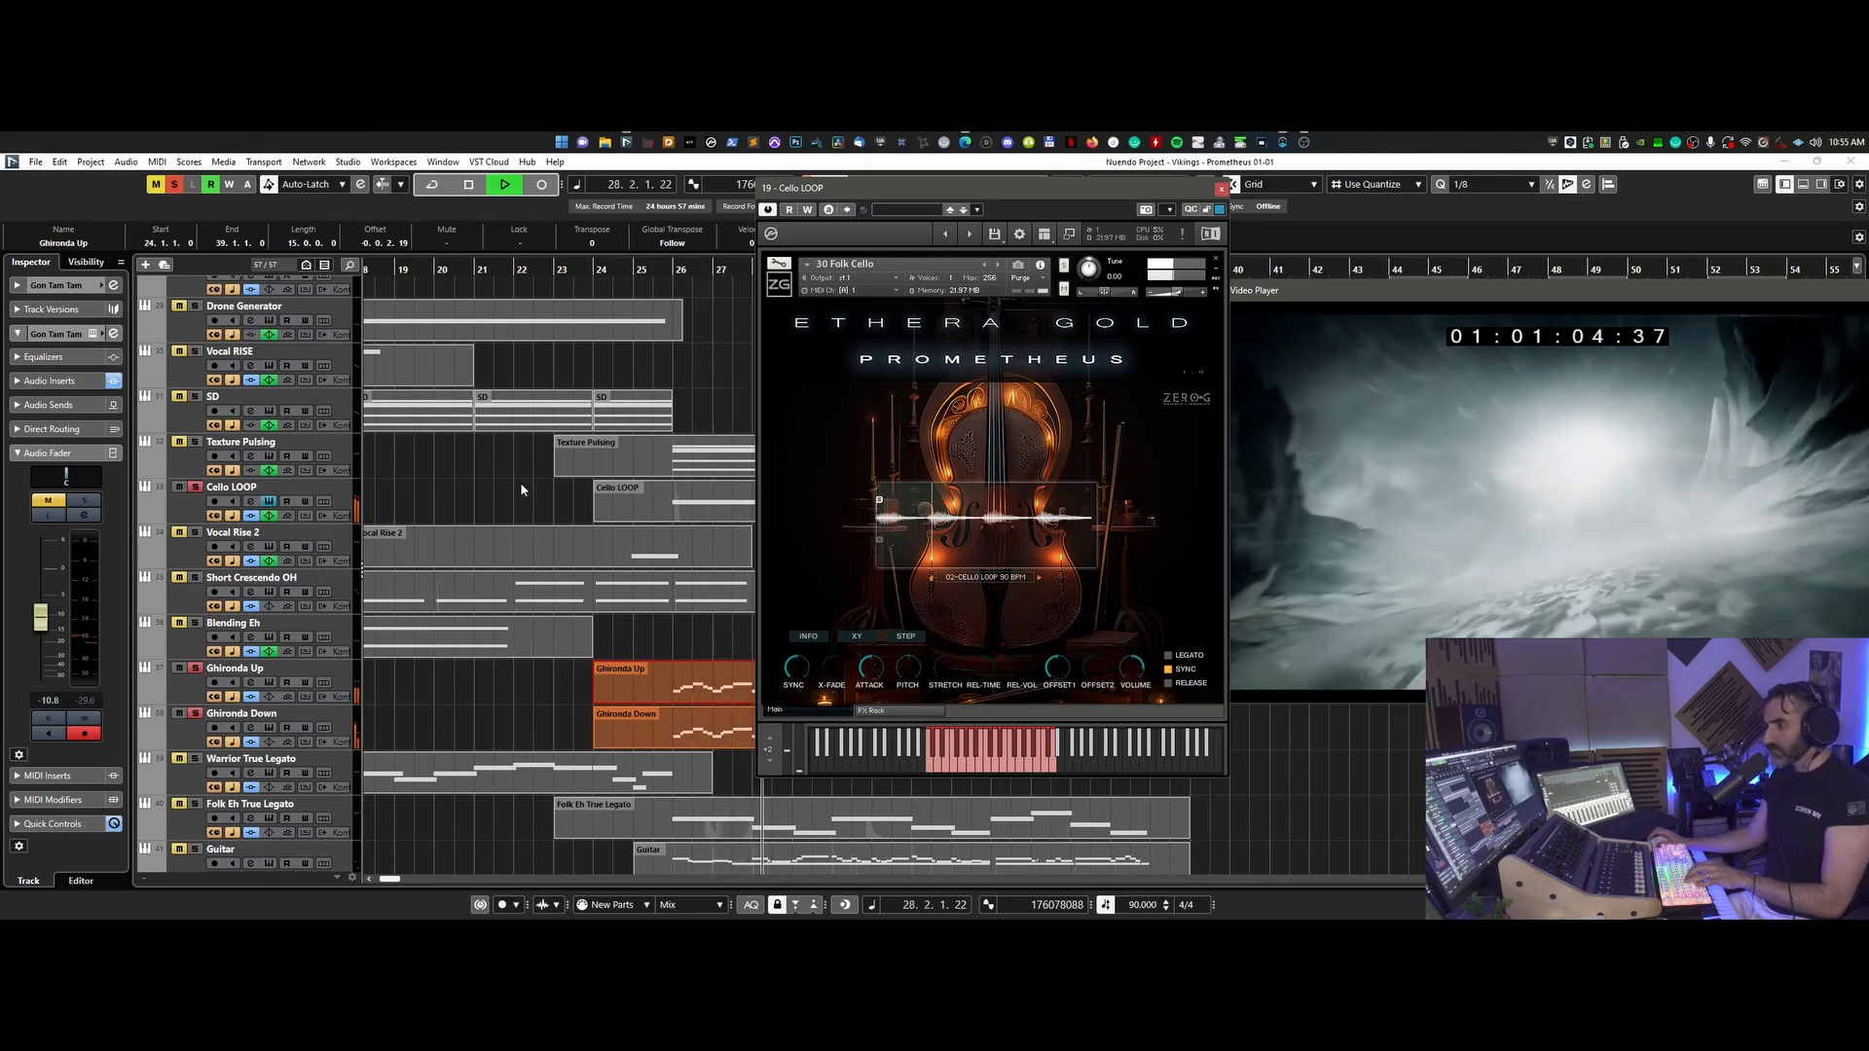
click(1223, 192)
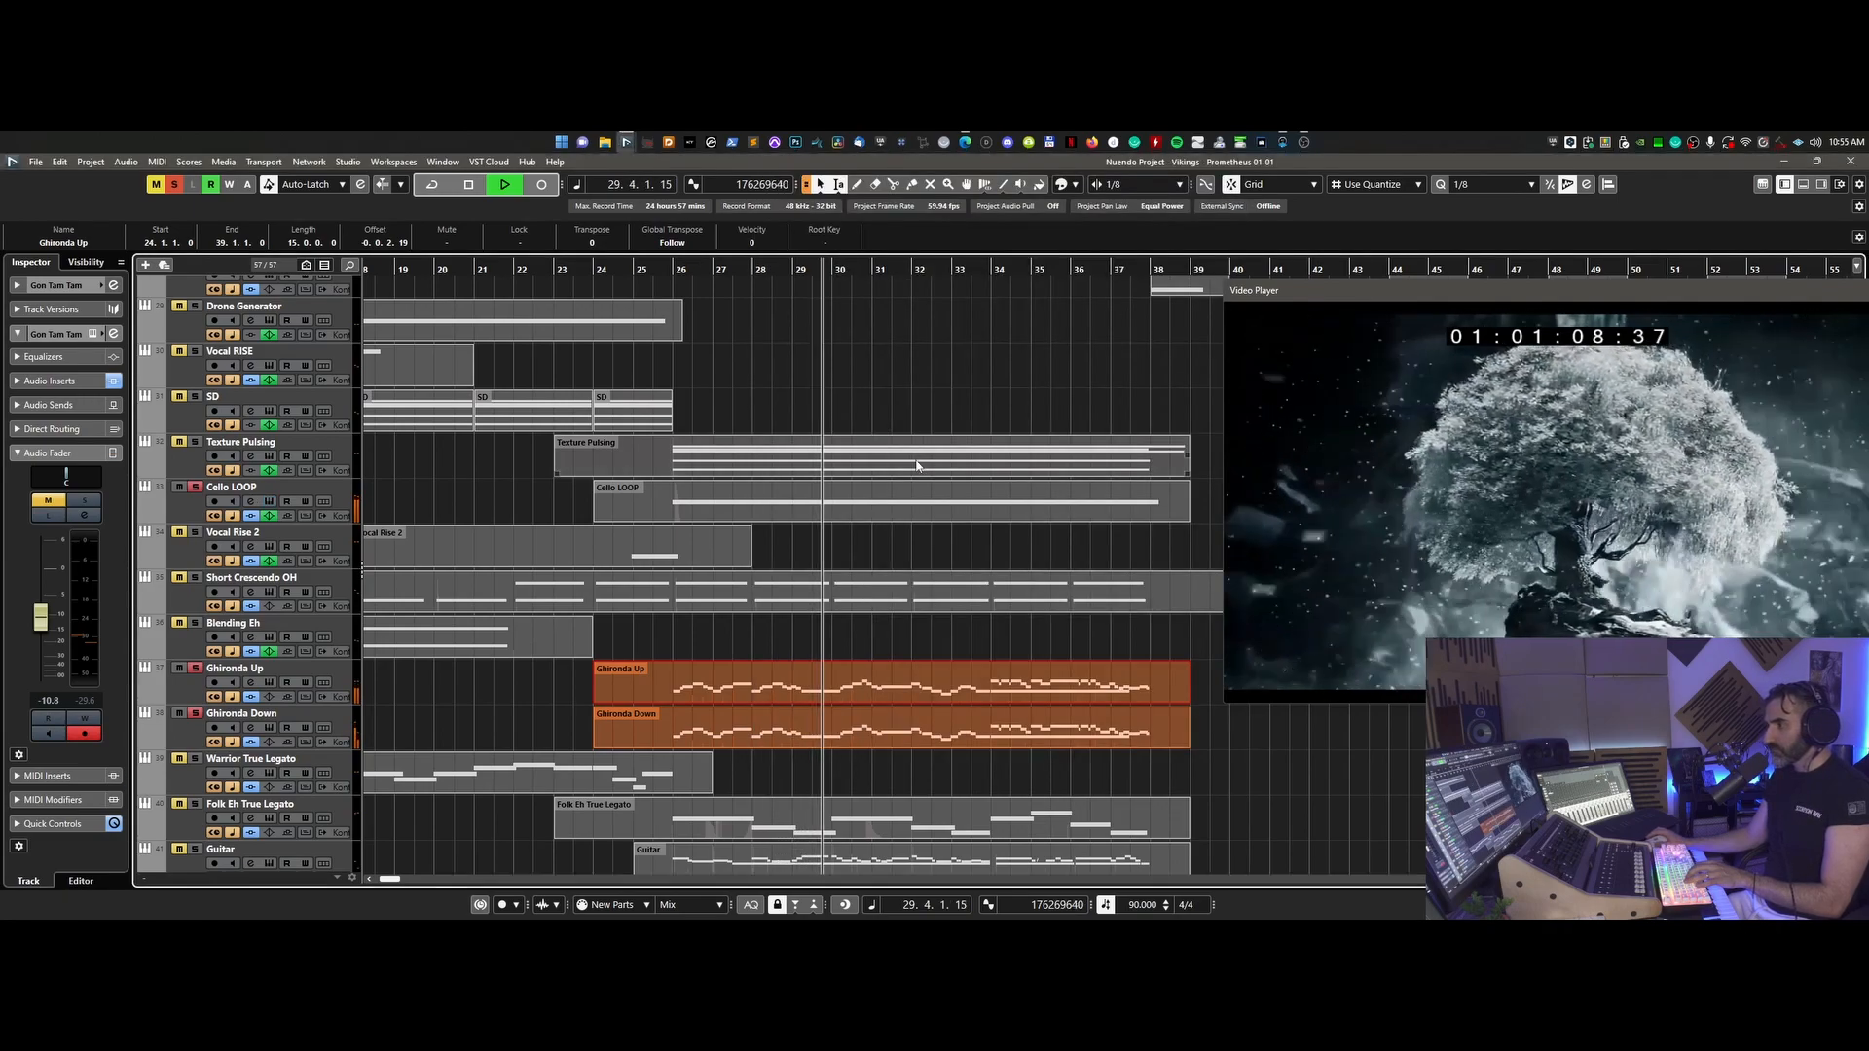
- Solo the Guitar and Guitar 2 tracks as well during playback, and briefly view the Guitar track's Folk Guitar instrument
scroll(446, 723, down, 3)
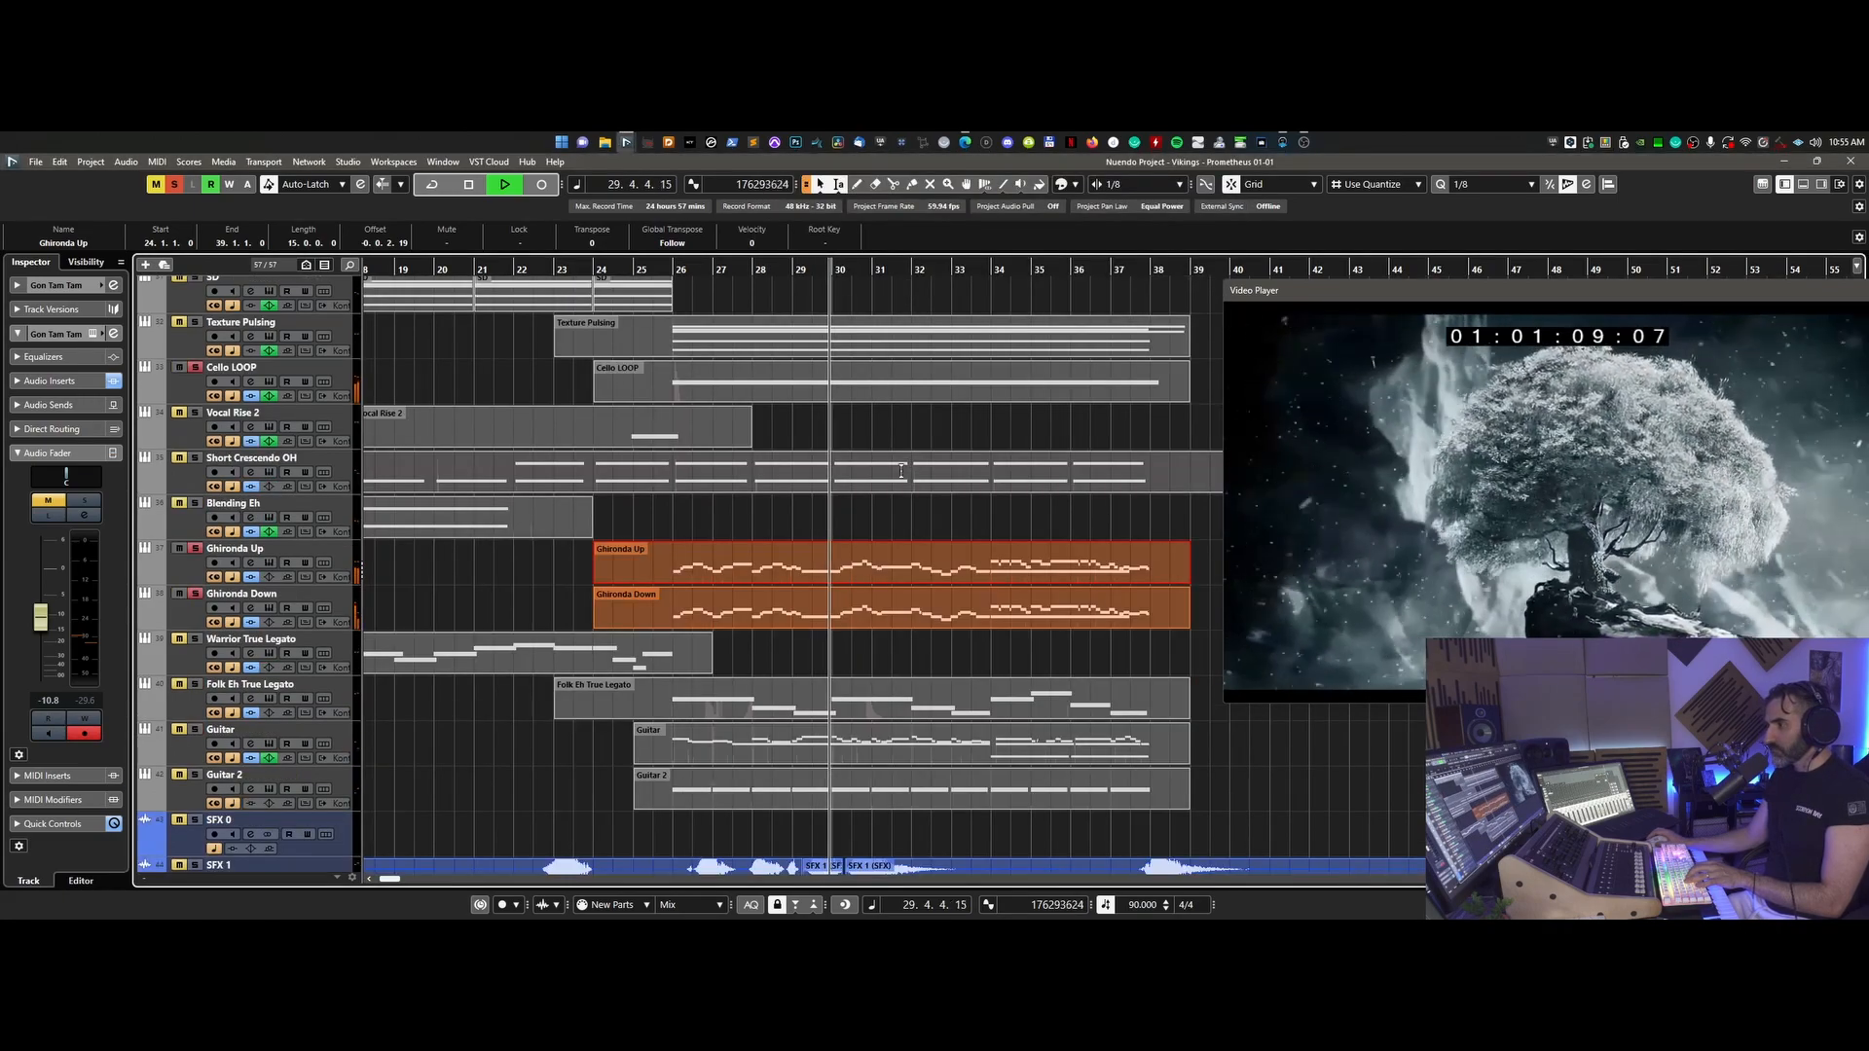
click(195, 730)
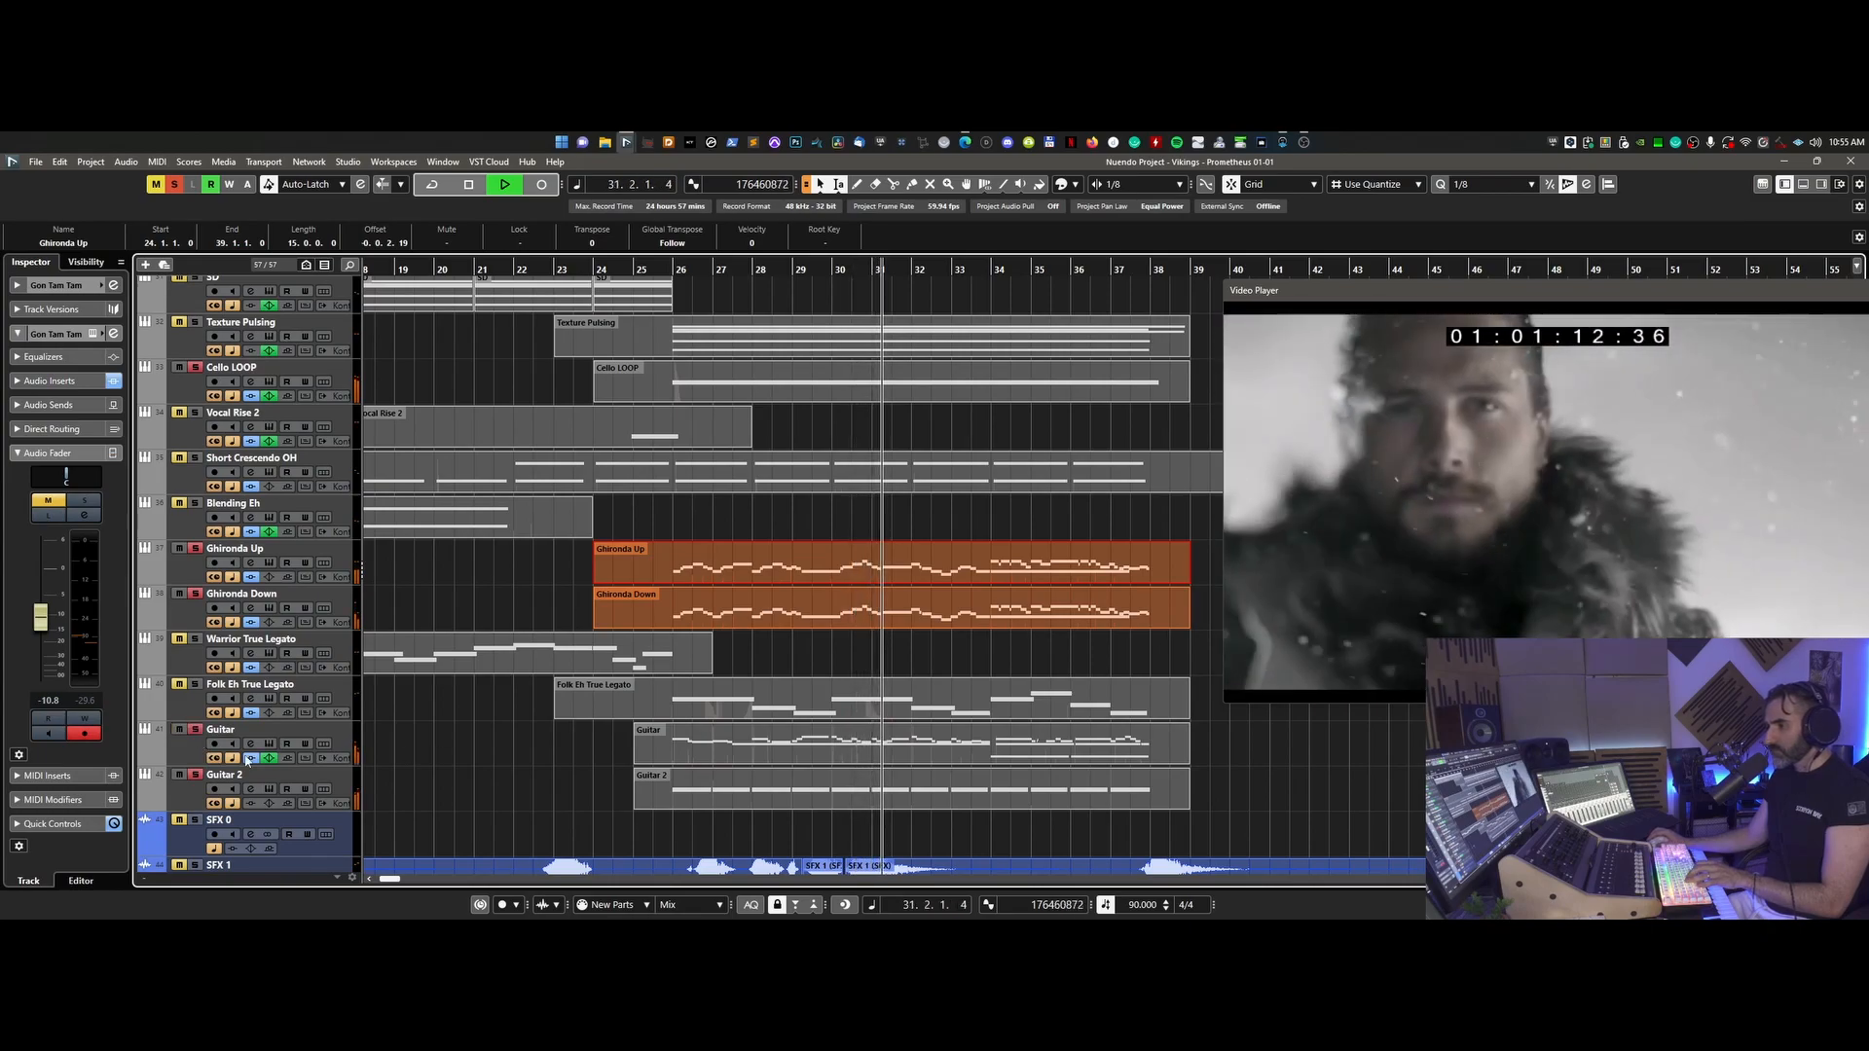
click(270, 743)
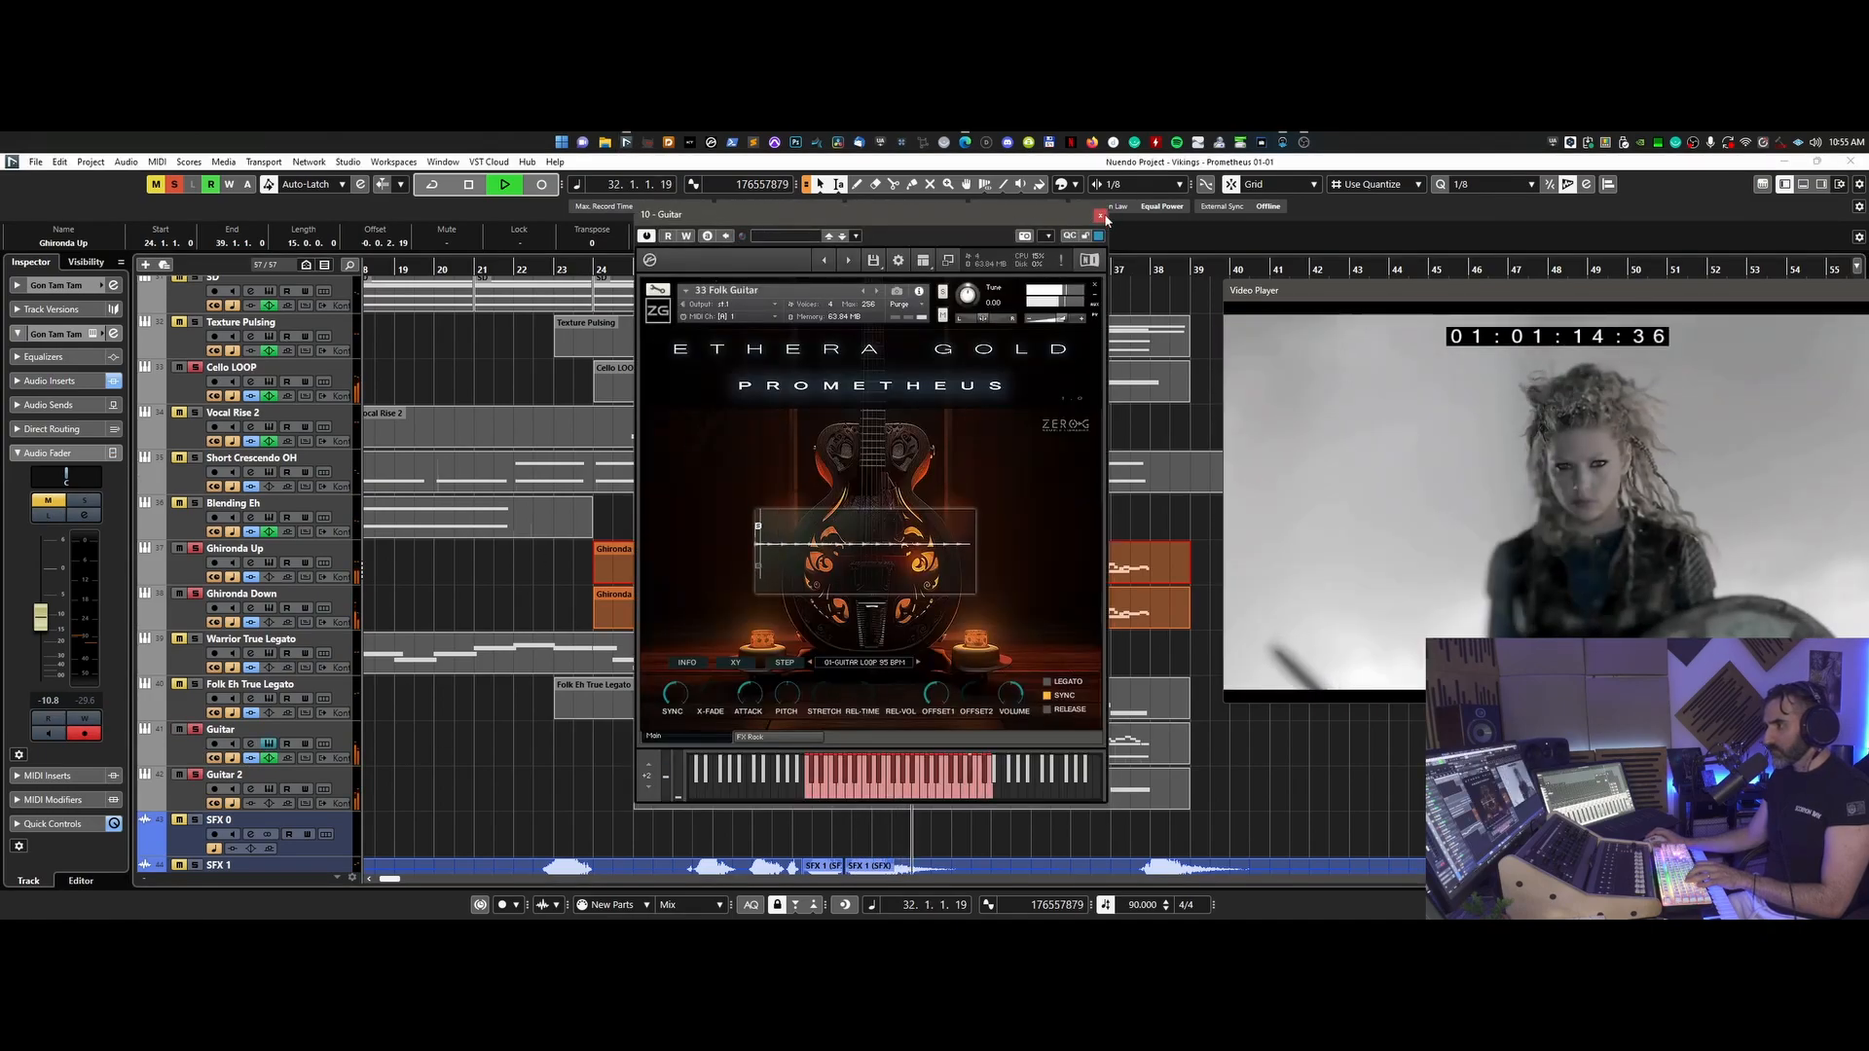
click(1100, 215)
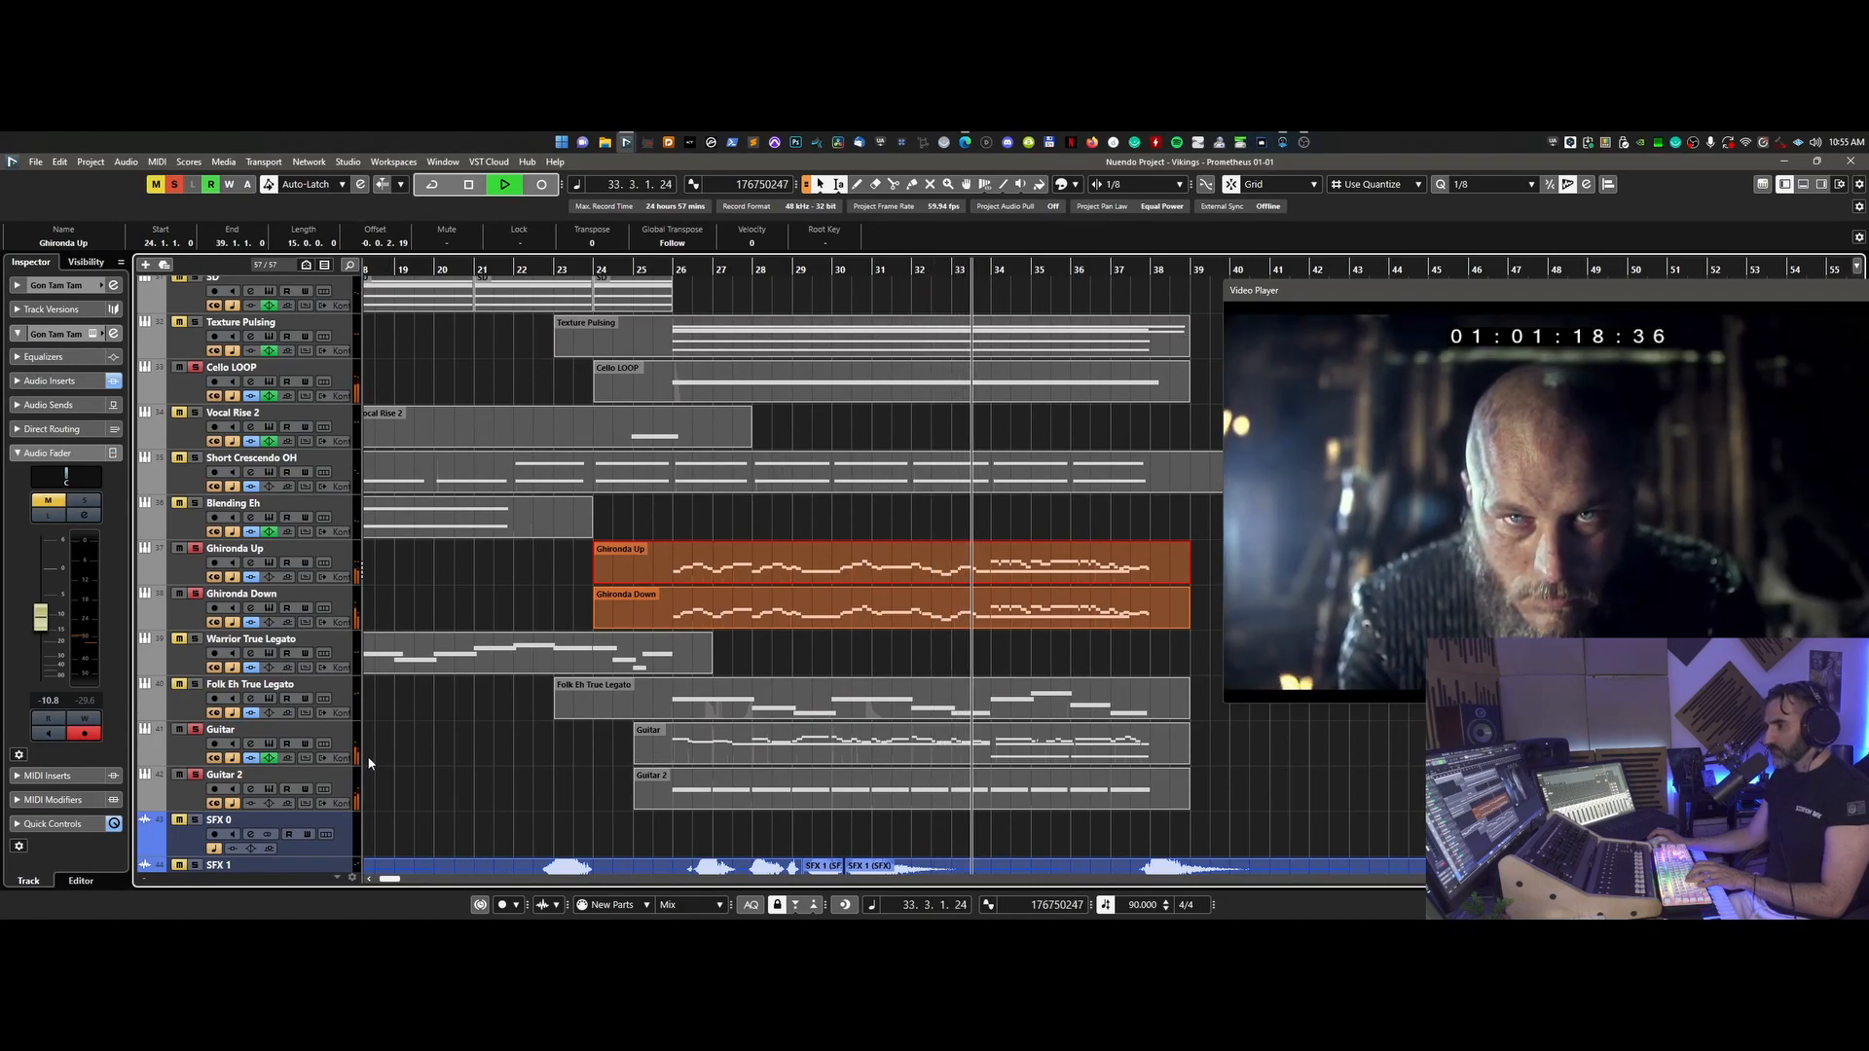
- Leave only the Guitar and Guitar 2 tracks soloed and play from bar 25 while viewing the Guitar part's notes in the Key Editor
scroll(714, 623, up, 4)
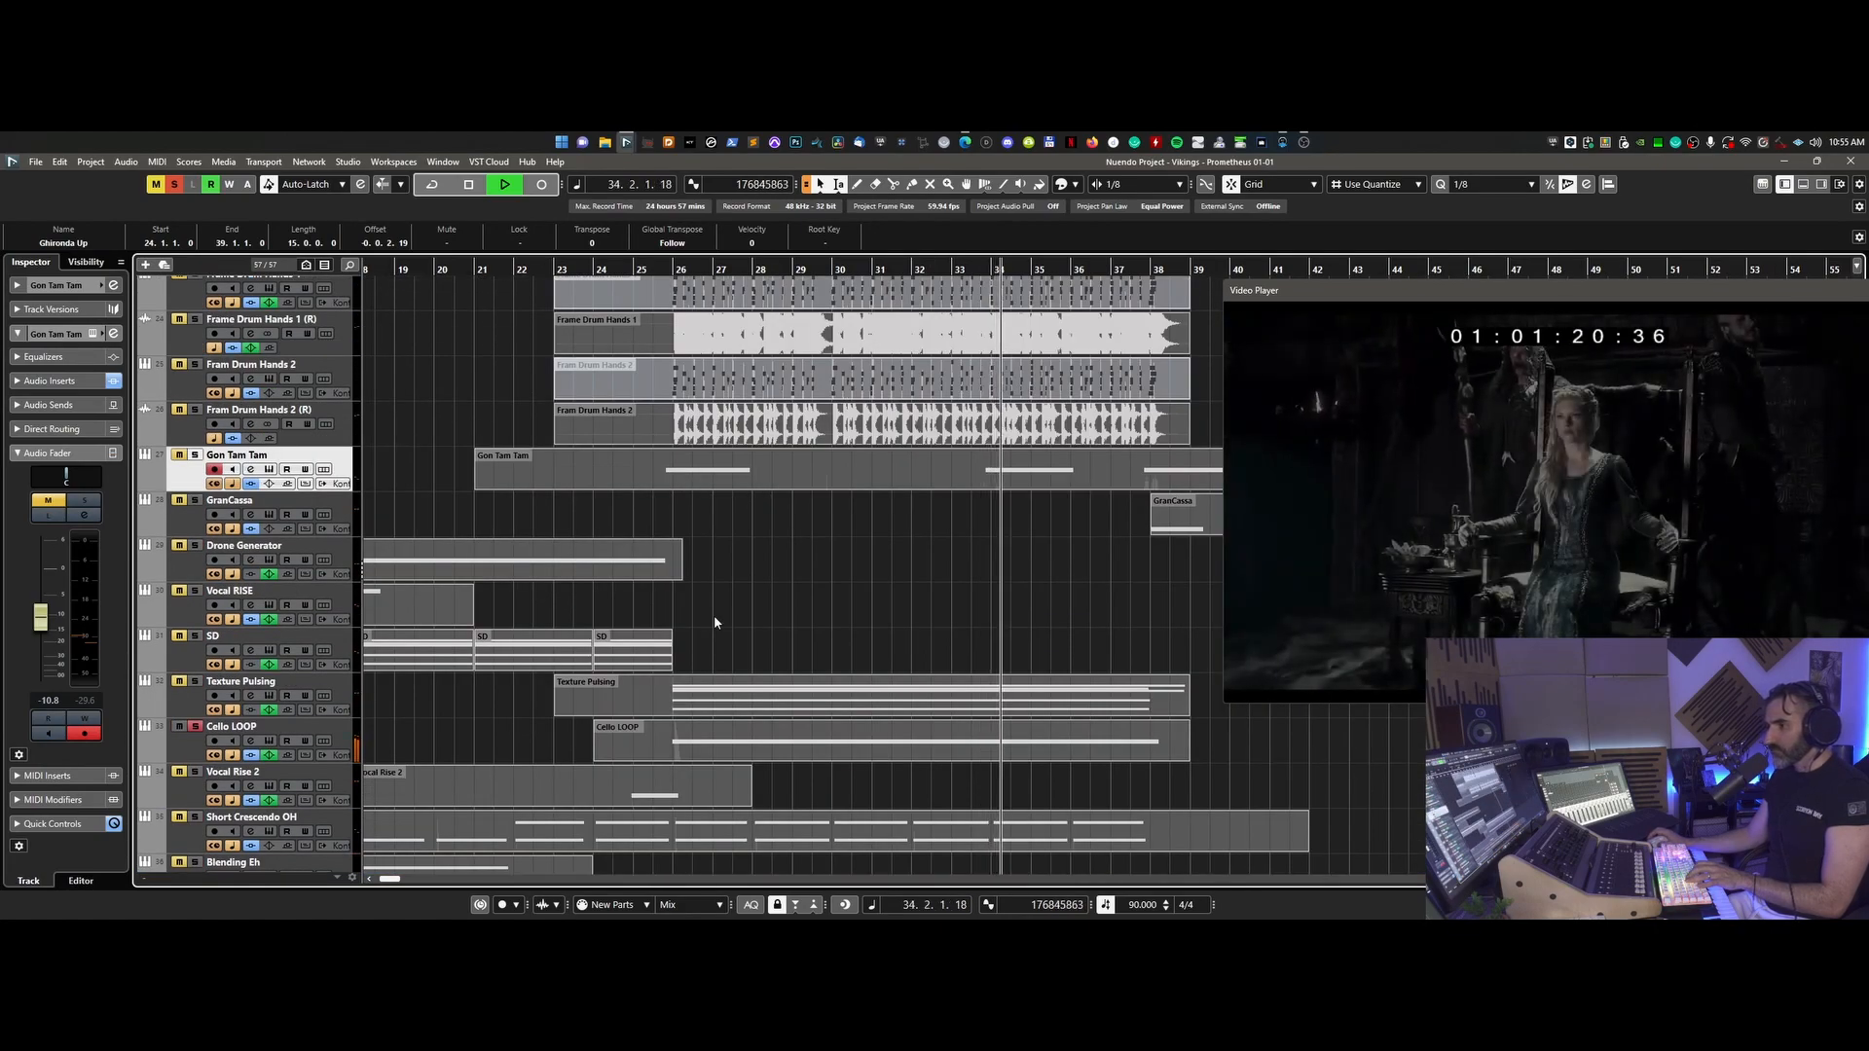
scroll(714, 623, down, 5)
scroll(713, 615, up, 2)
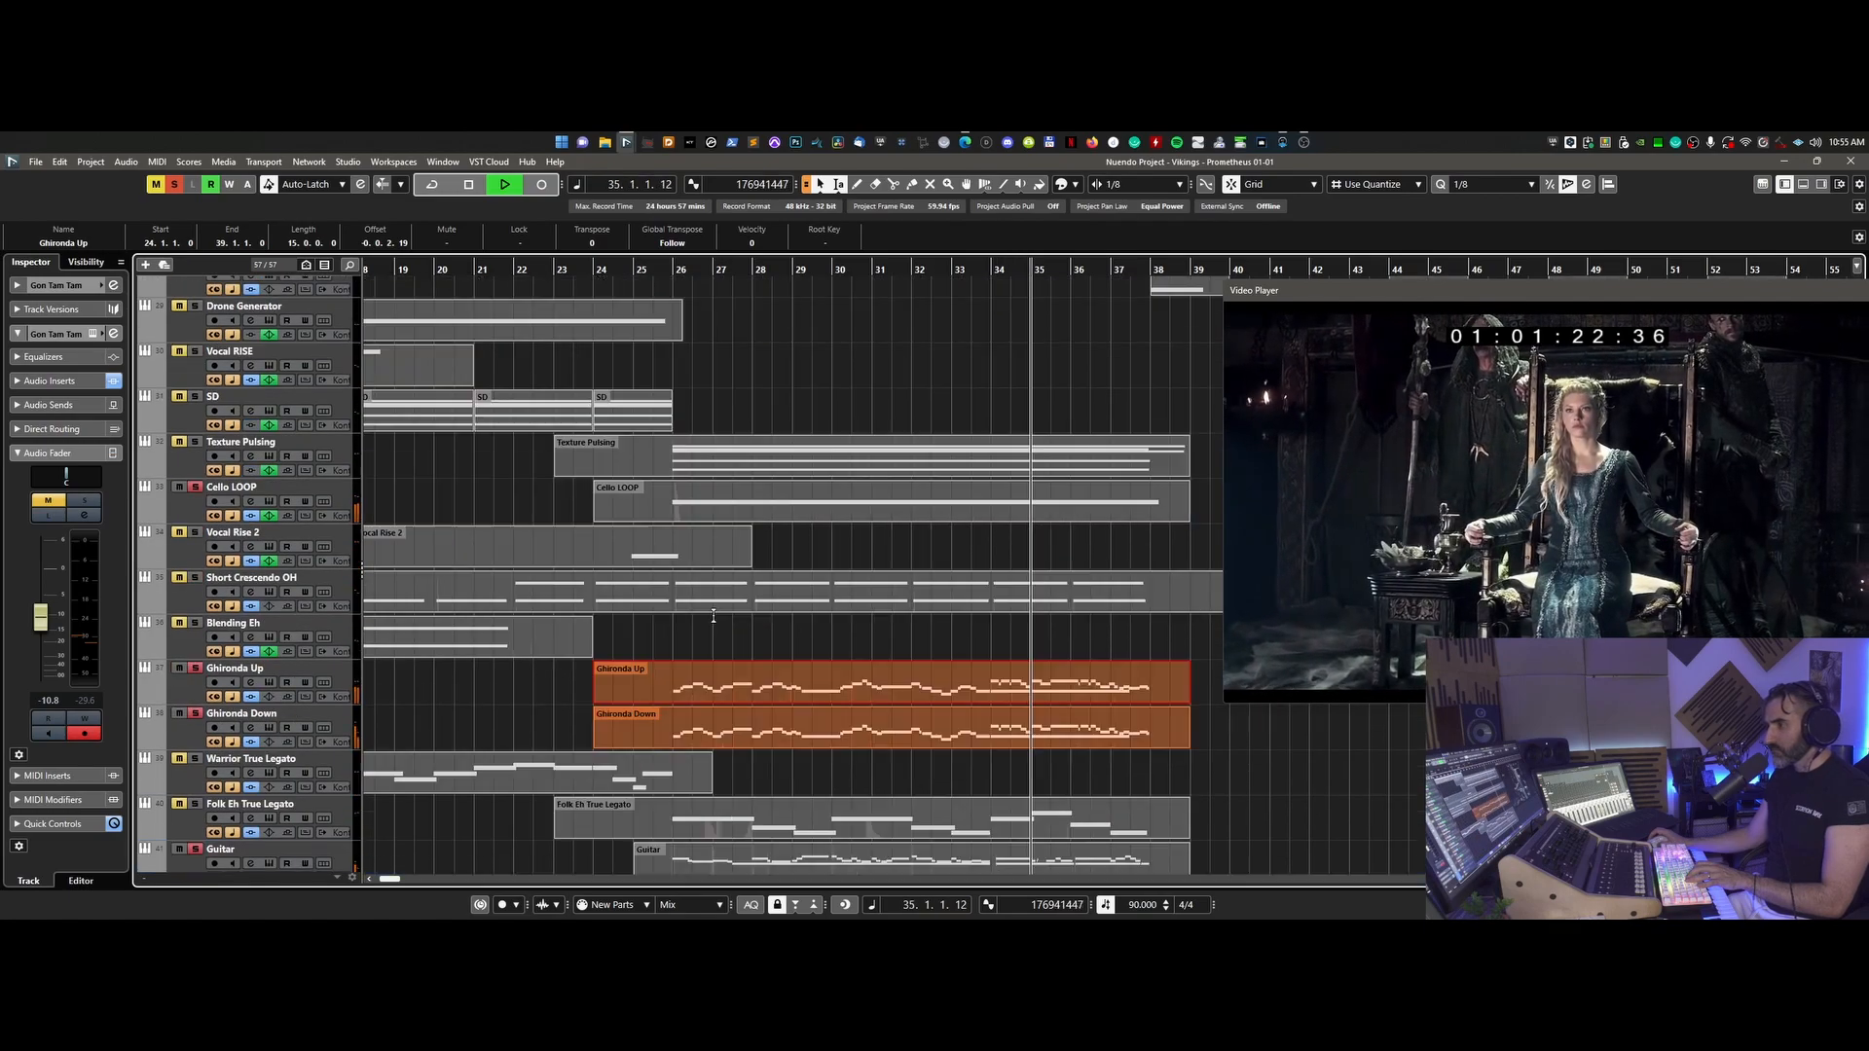
scroll(713, 615, down, 3)
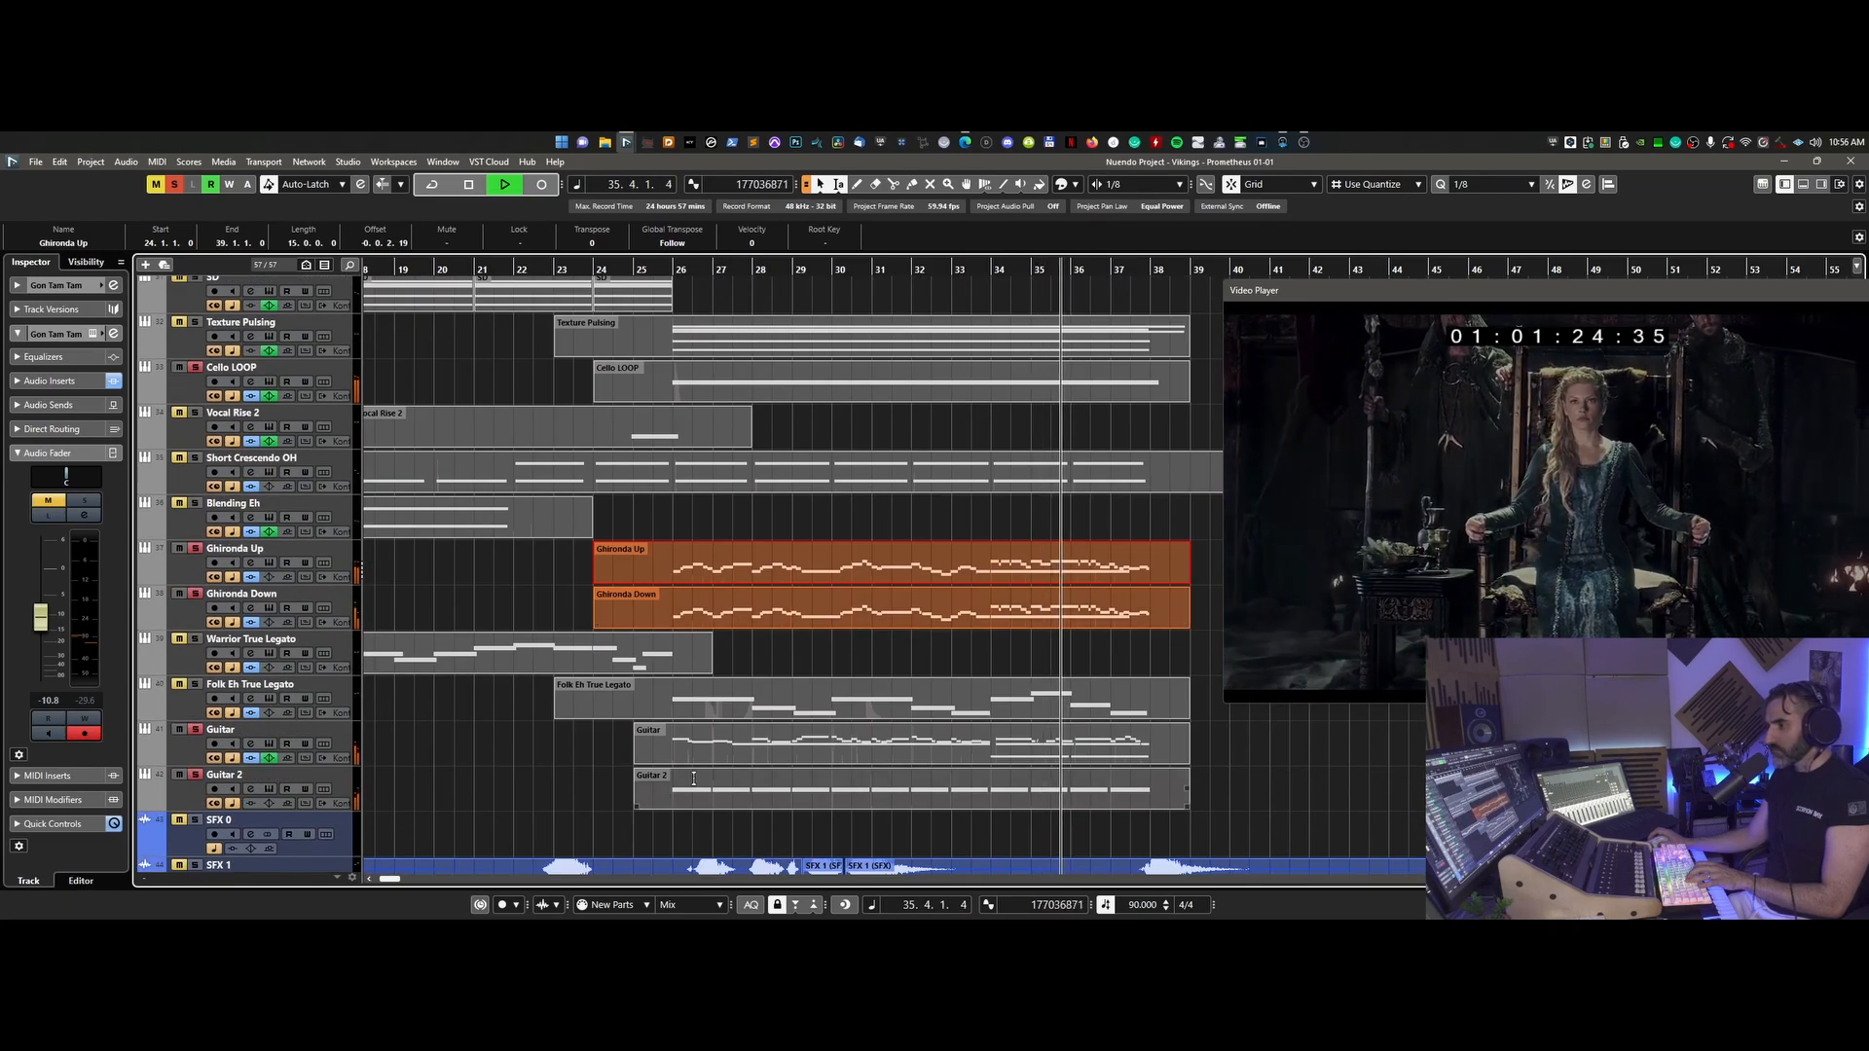
key(space)
double_click(728, 760)
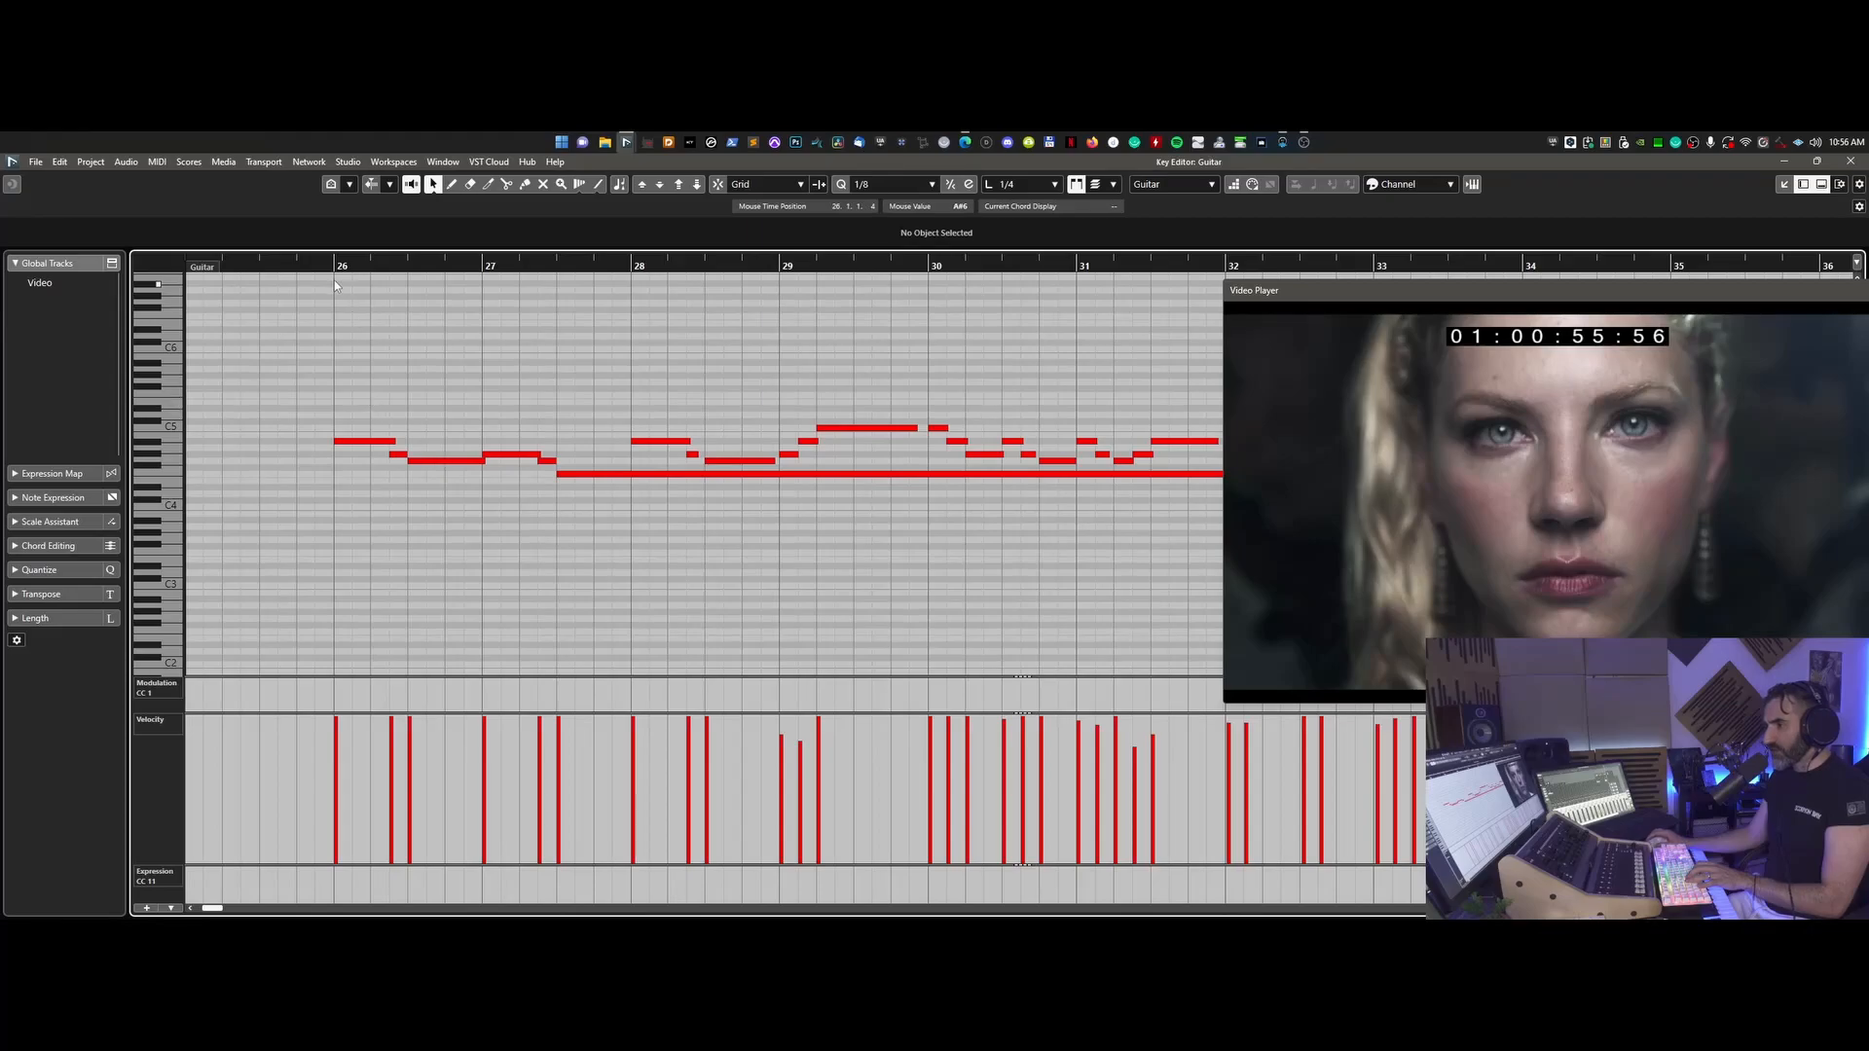
click(332, 265)
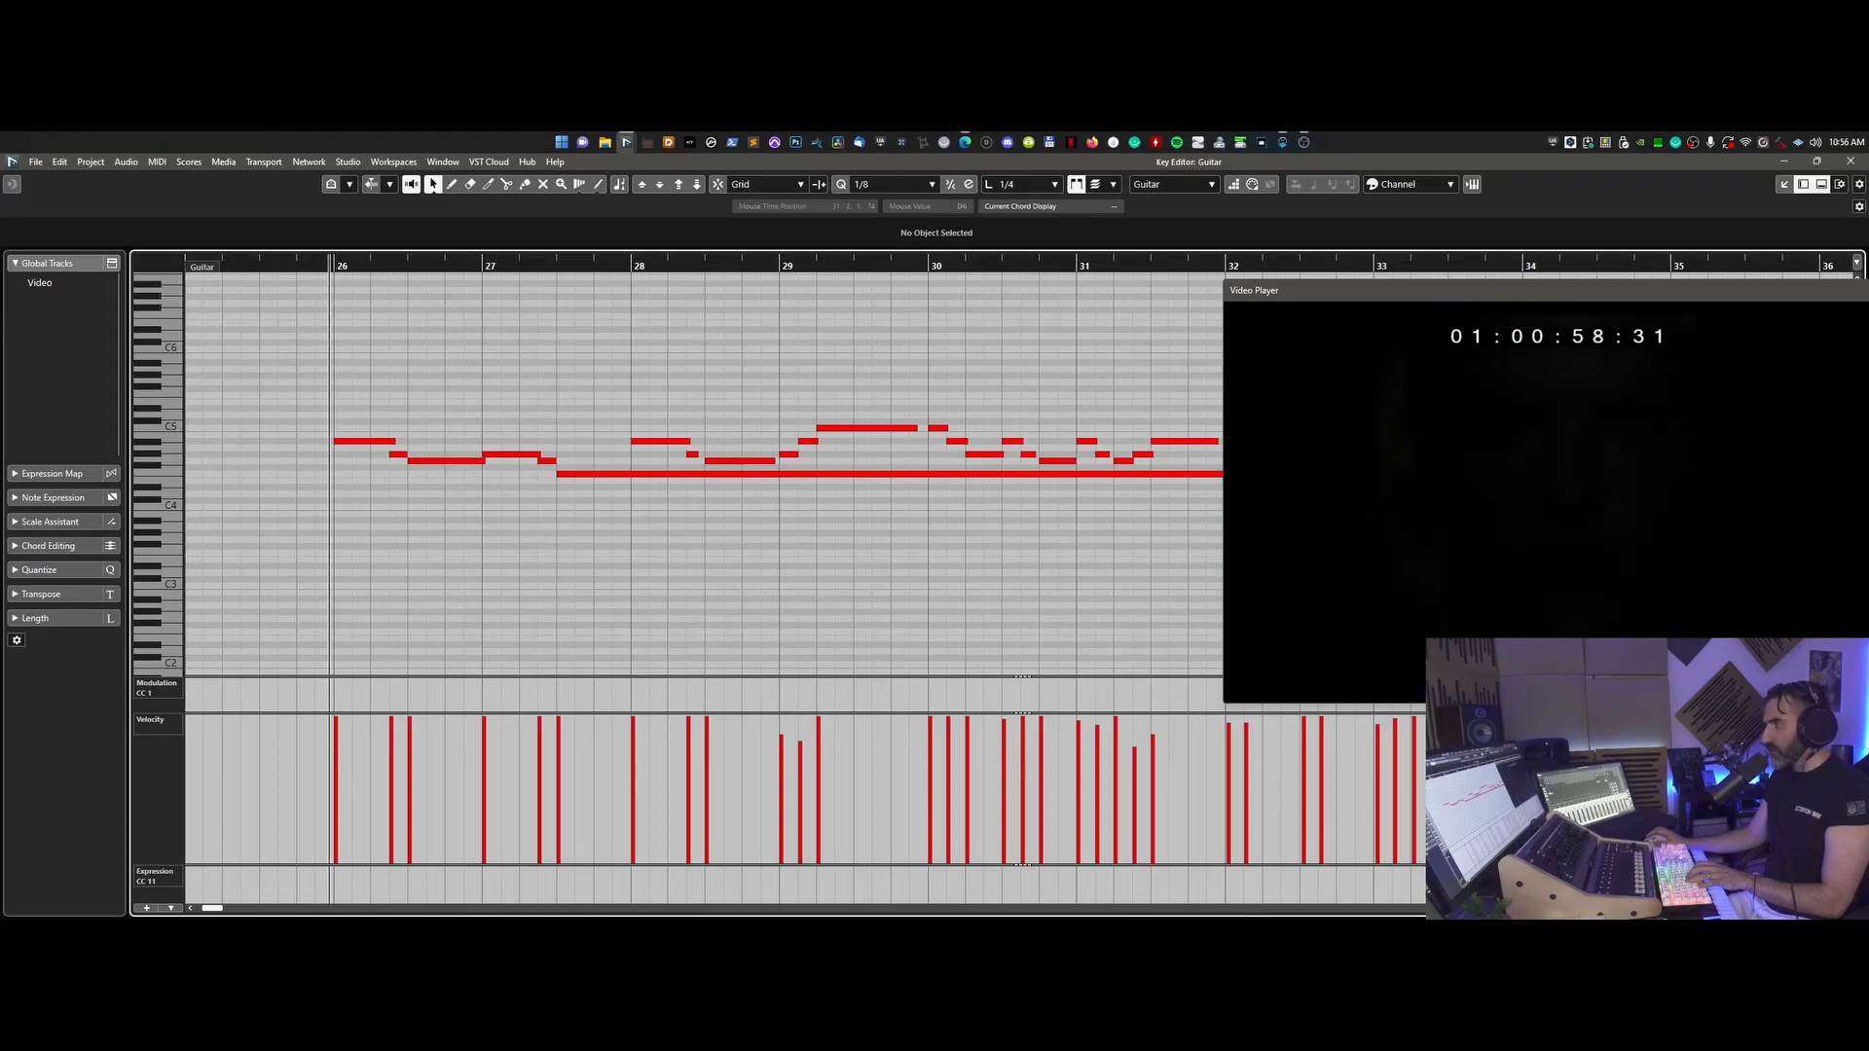
click(1863, 165)
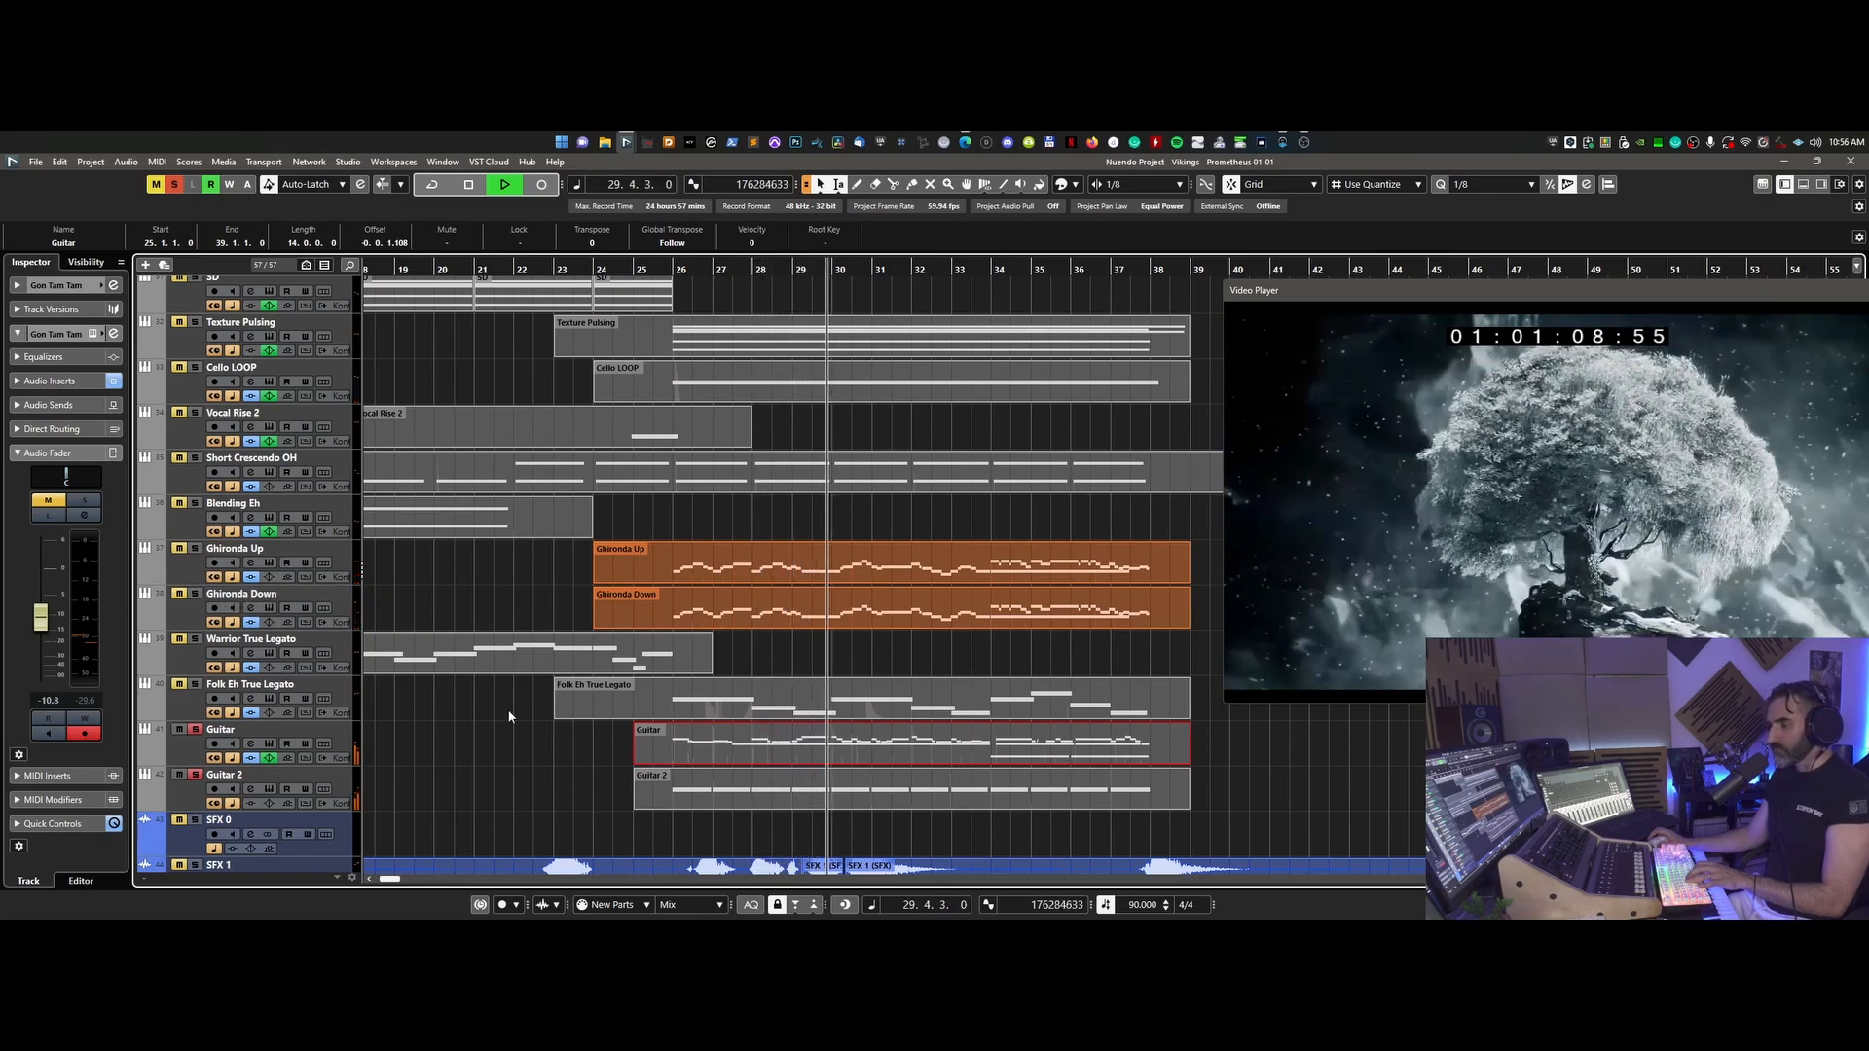
- Reopen the Guitar part in the Key Editor, show its Pitchbend controller lane, examine the bends, and close the editor
double_click(813, 764)
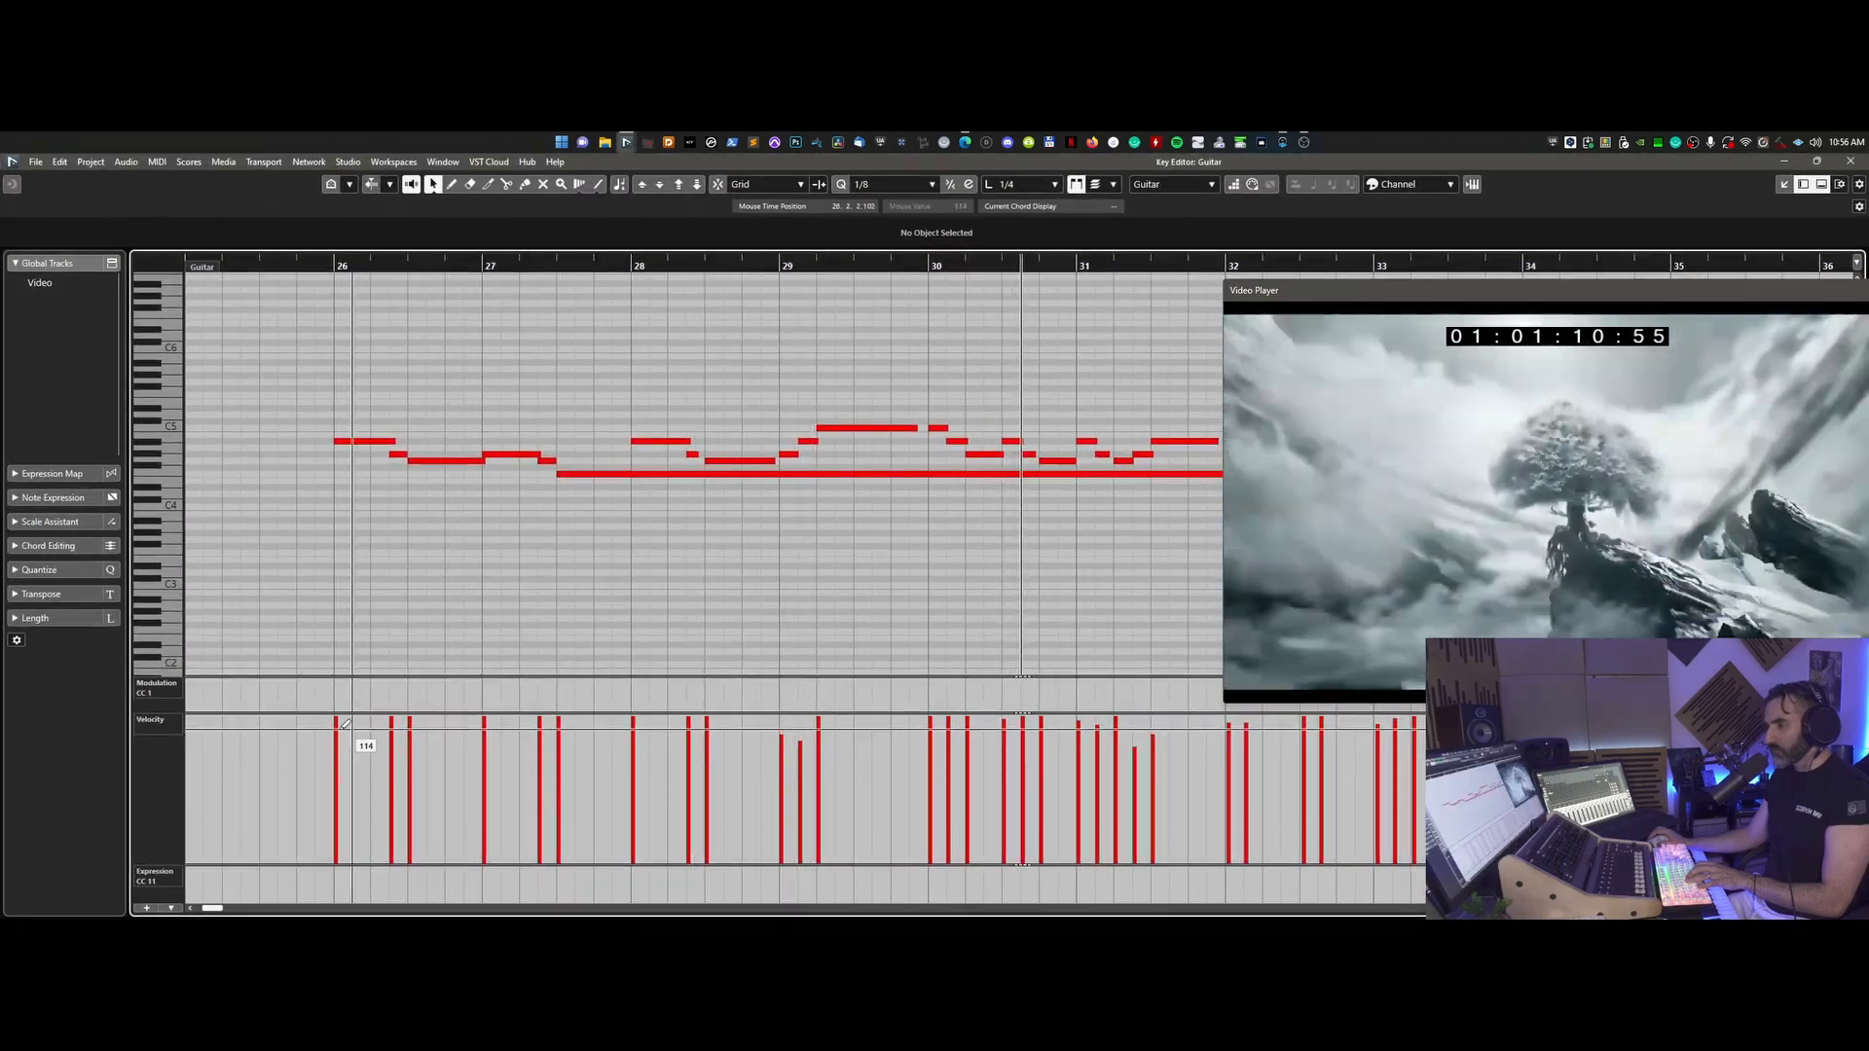
click(148, 912)
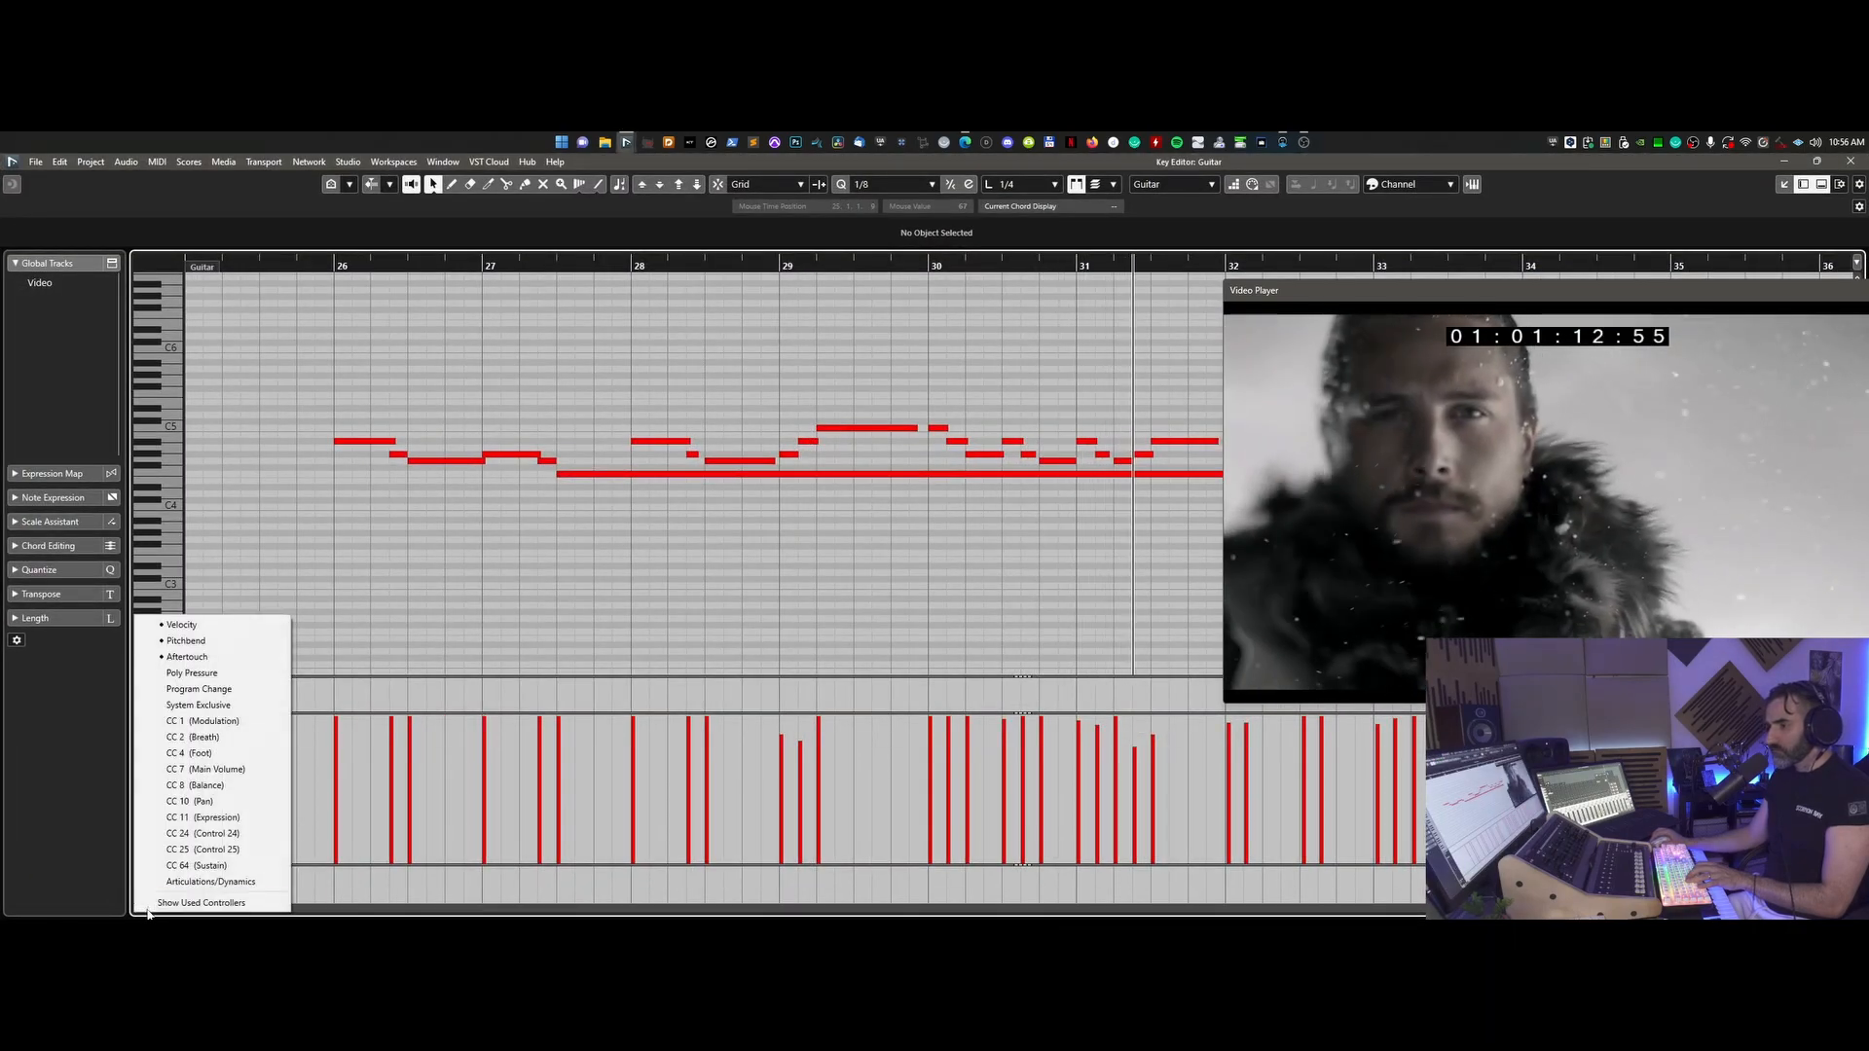
click(219, 642)
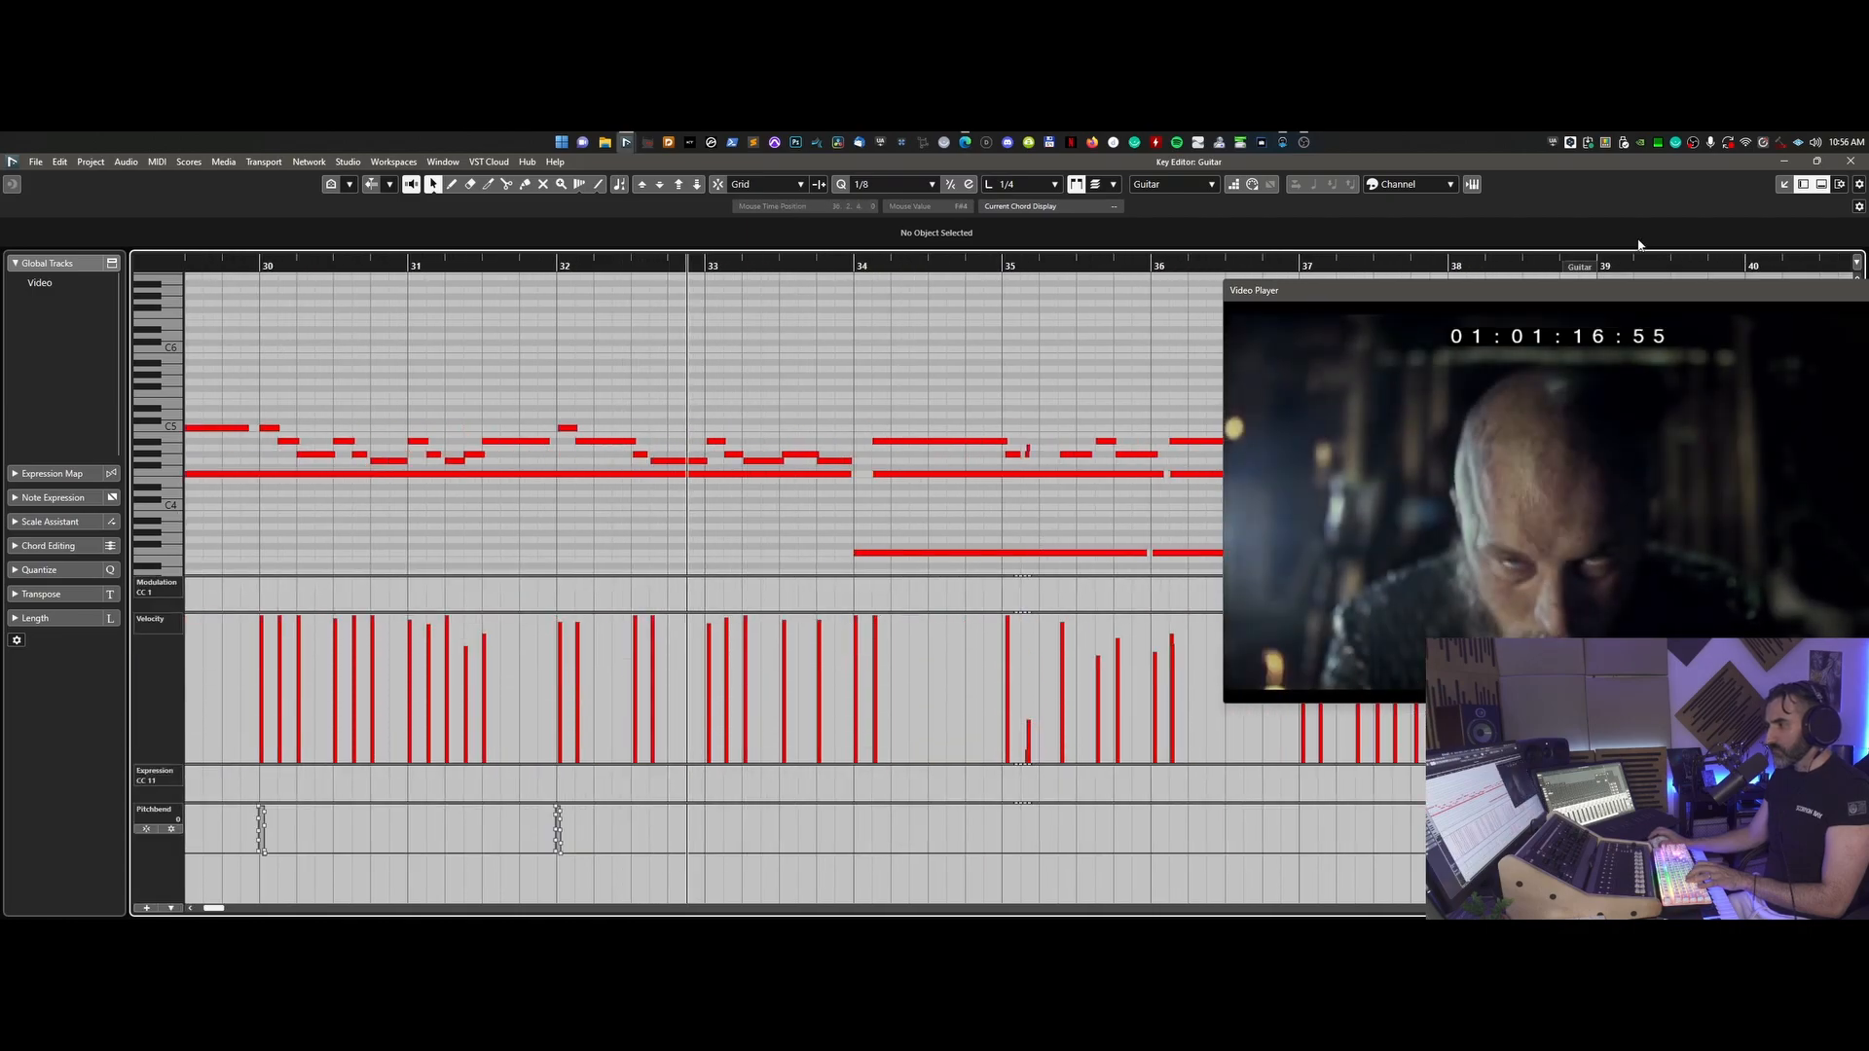
click(1850, 163)
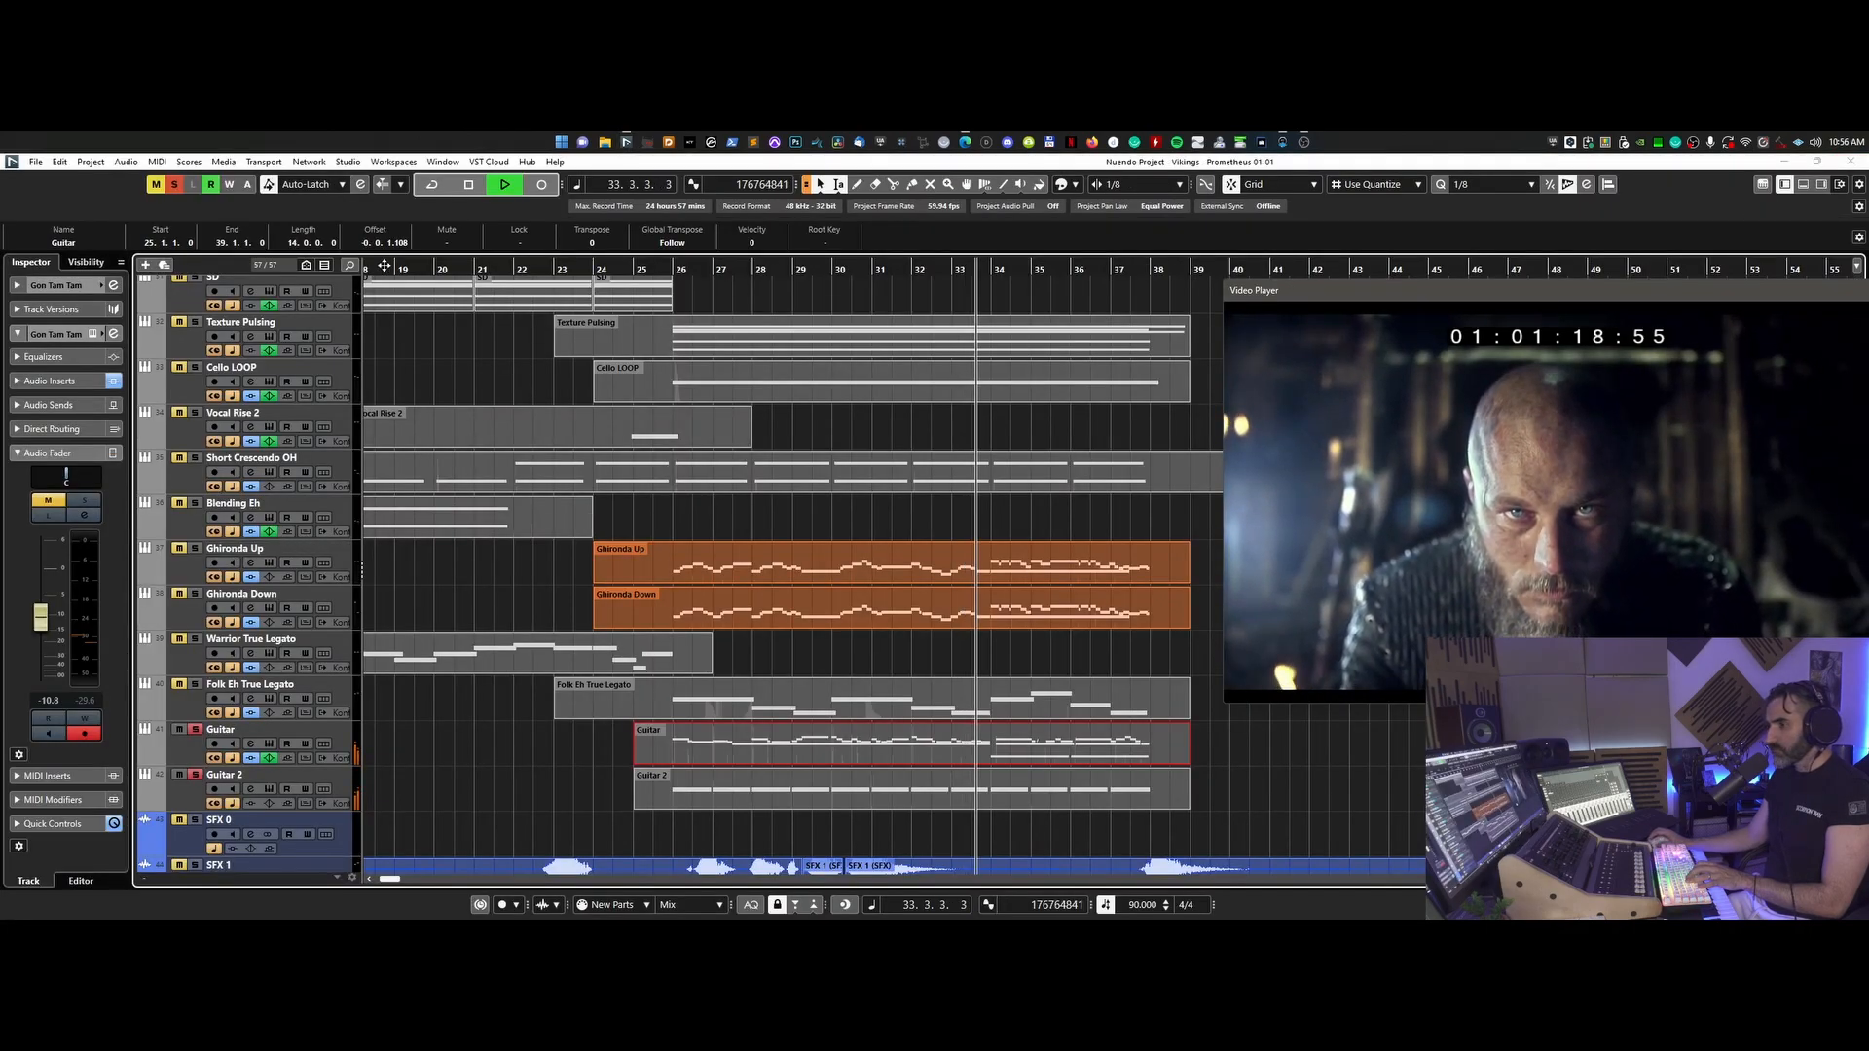
- Stop playback and return to the vocal and Warrior Drums tracks in the arrangement
key(space)
scroll(756, 615, down, 2)
scroll(756, 615, up, 4)
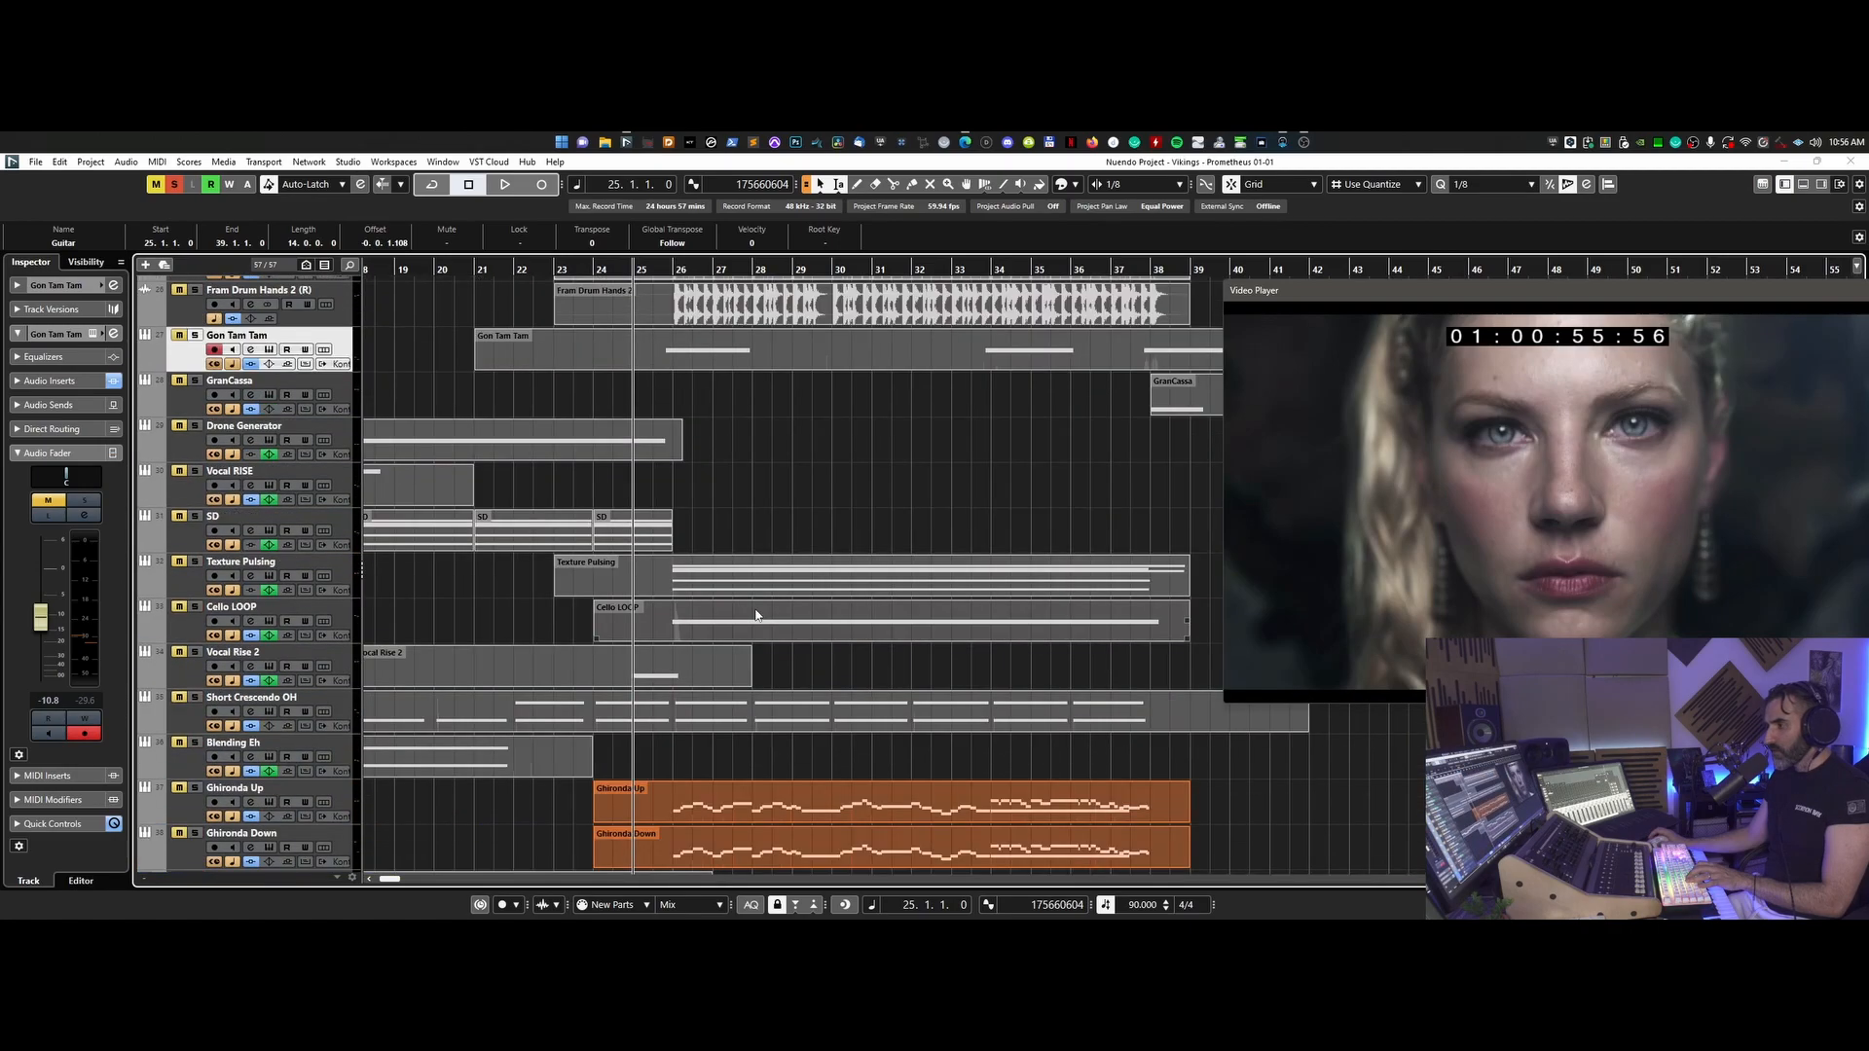
scroll(755, 615, up, 10)
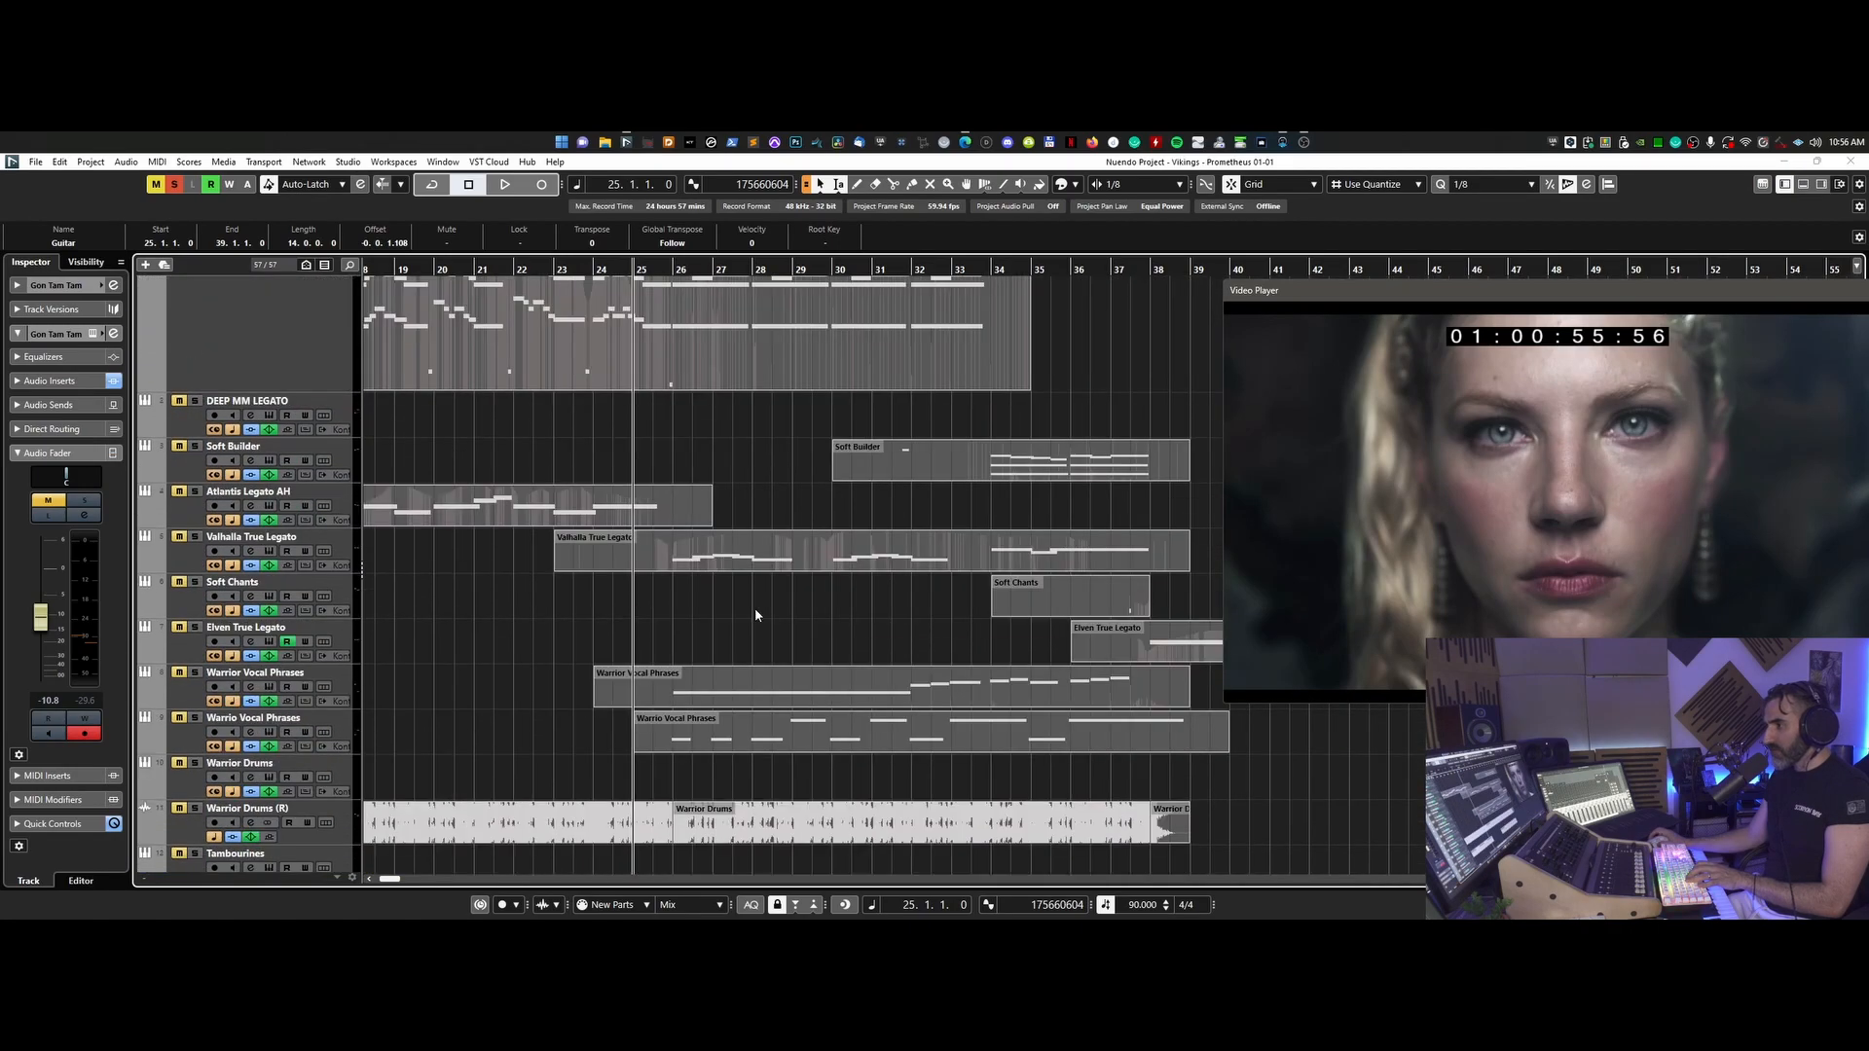
- Deactivate all solos and play the full arrangement from bar 25 while looking through the tracks down to the SFX group
click(182, 182)
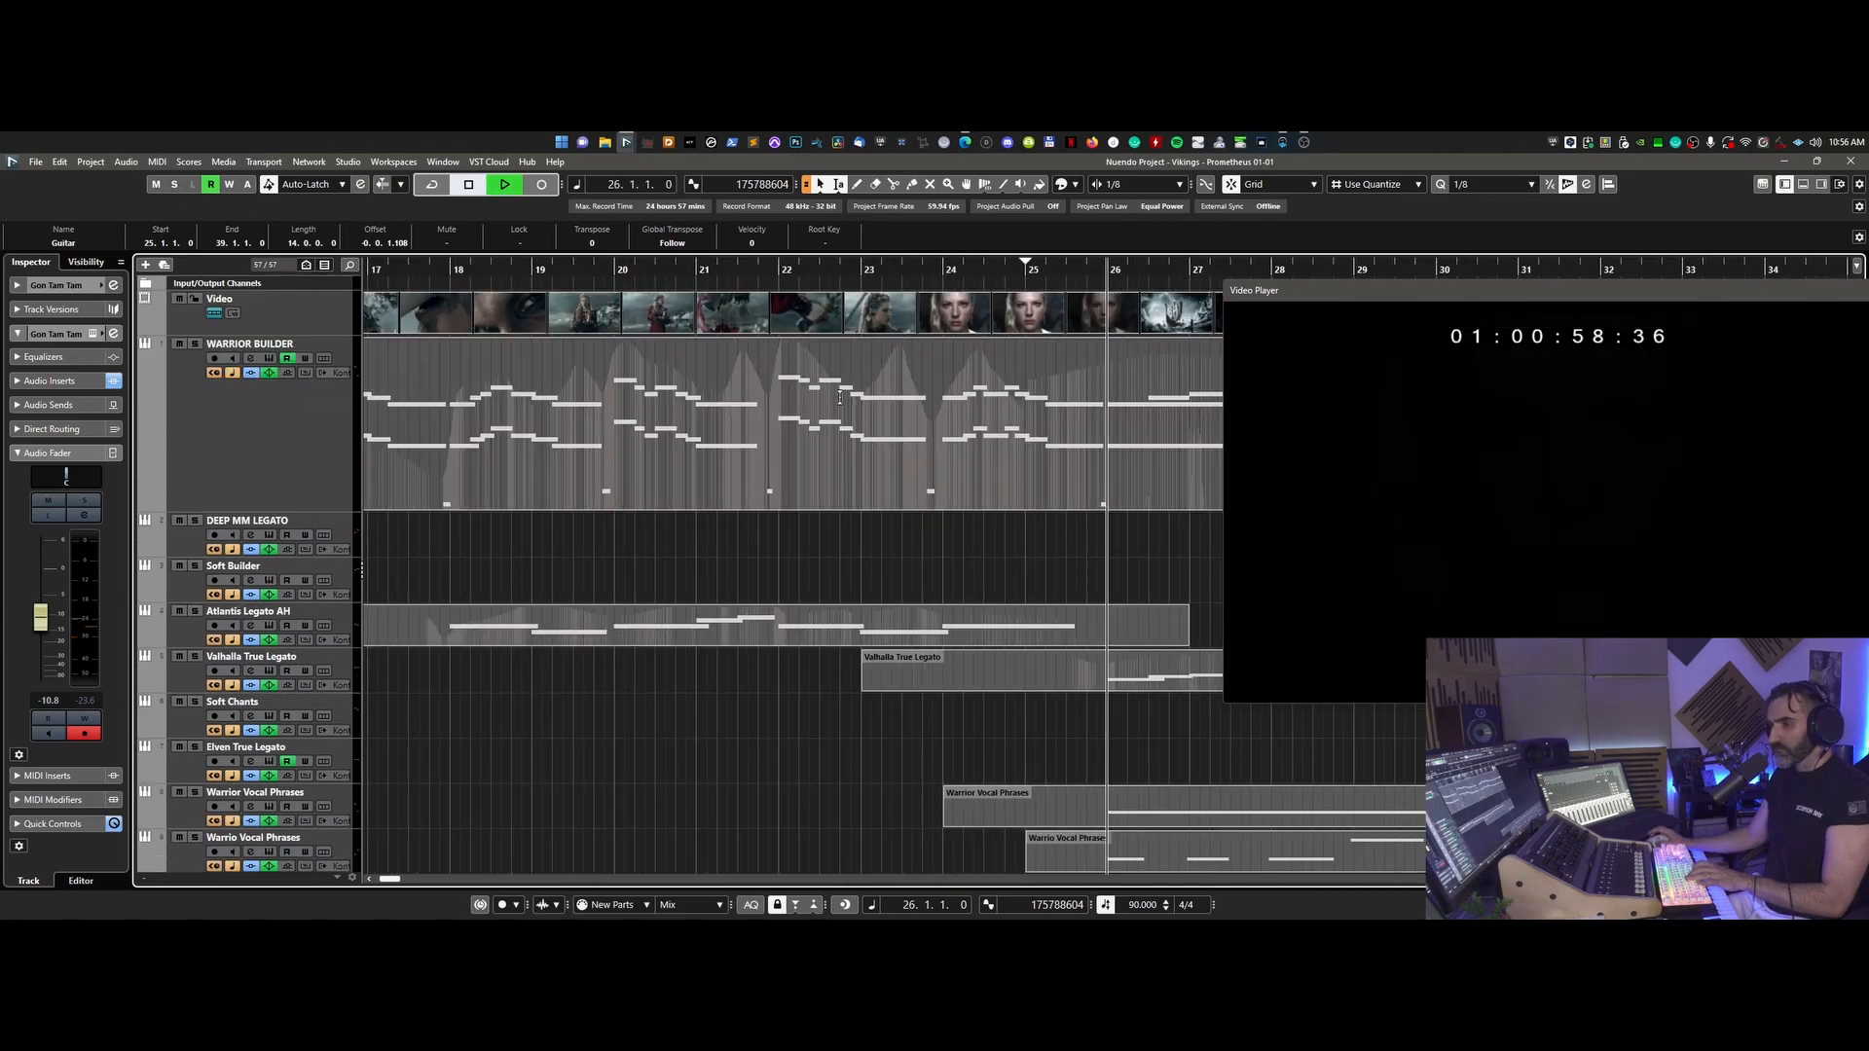
scroll(772, 513, down, 5)
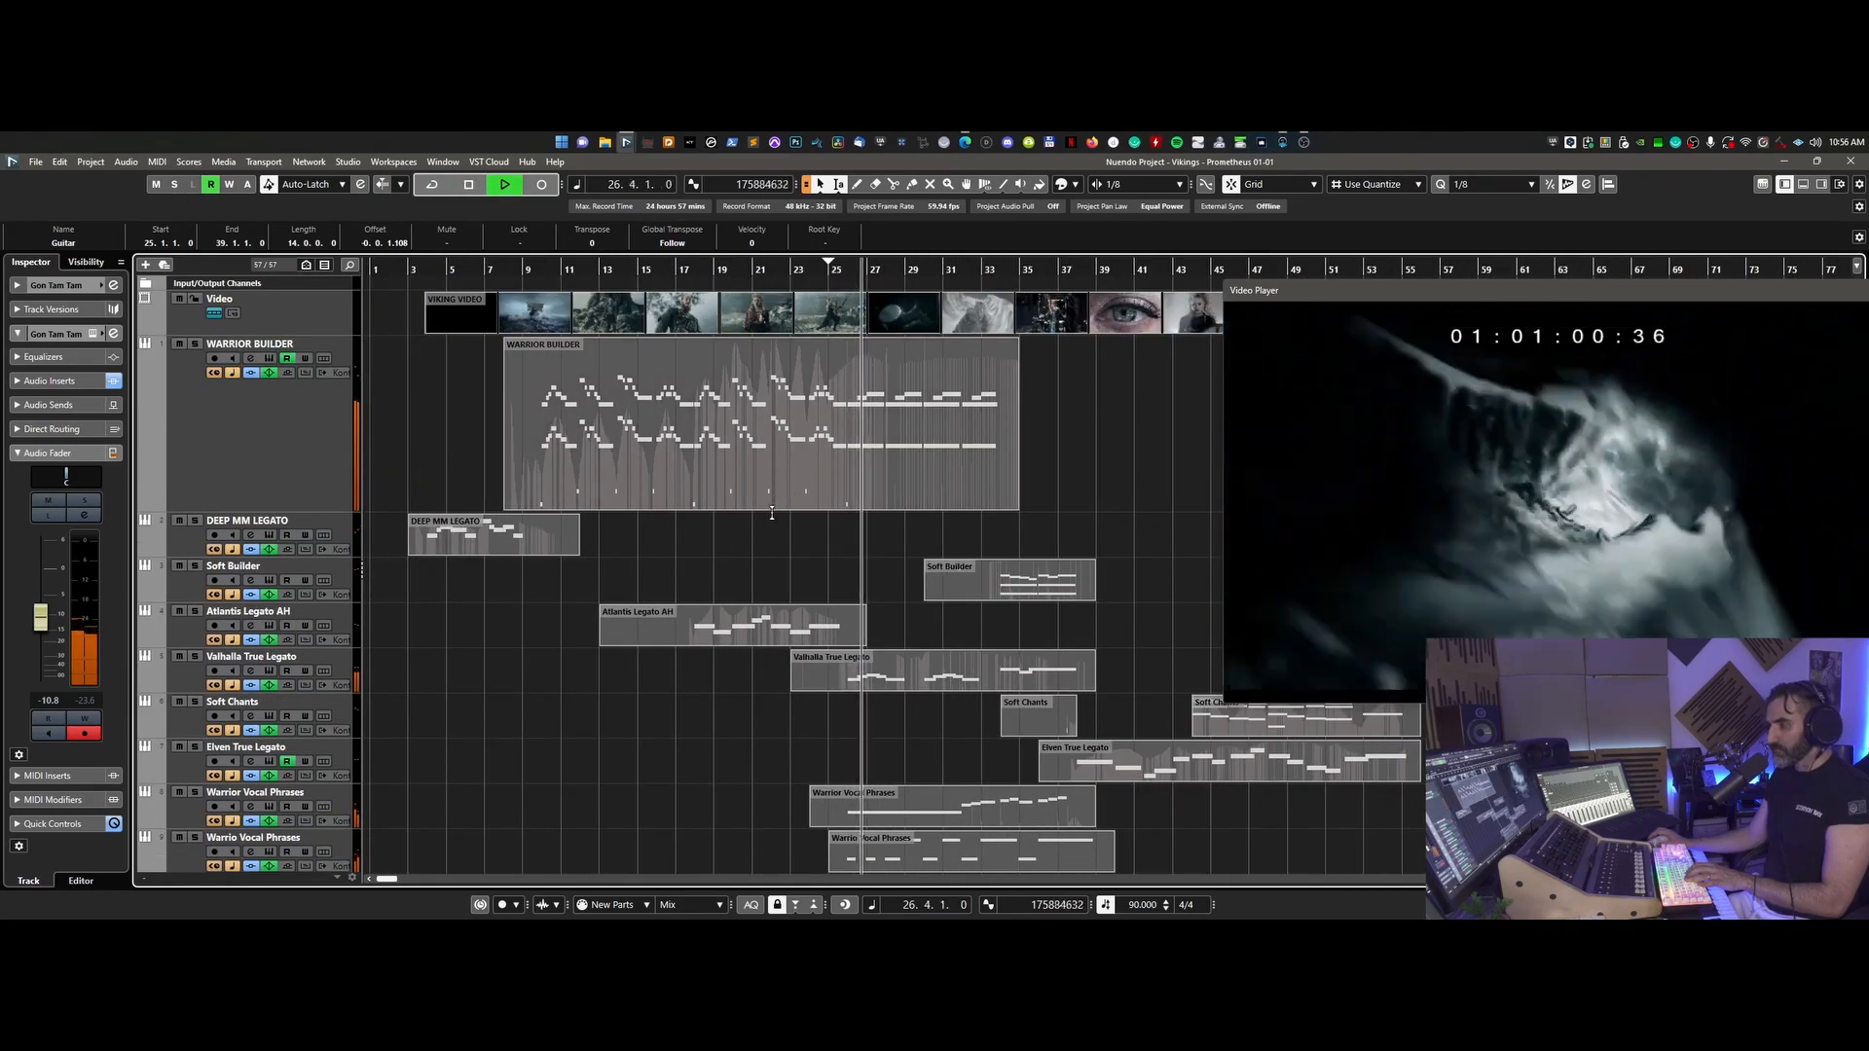
scroll(772, 513, down, 5)
key(h)
scroll(772, 513, right, 3)
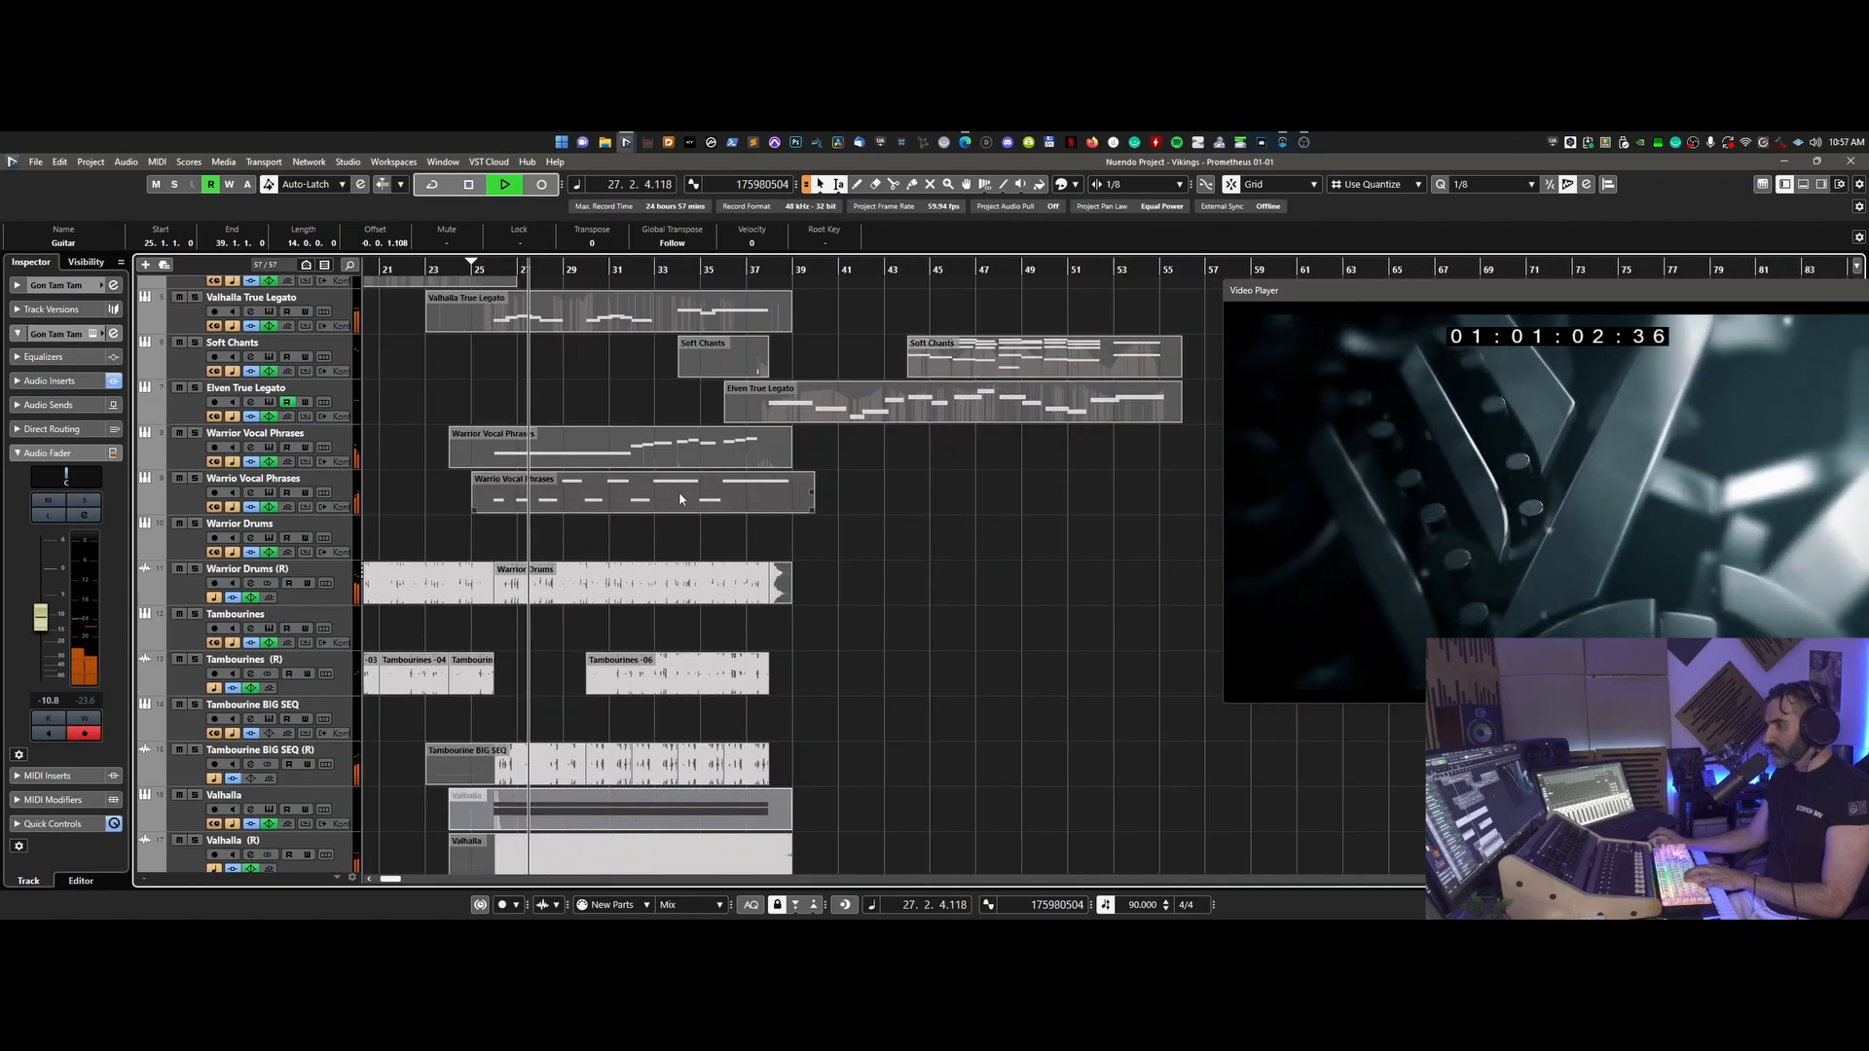
scroll(688, 500, down, 5)
scroll(687, 500, left, 3)
scroll(909, 531, down, 5)
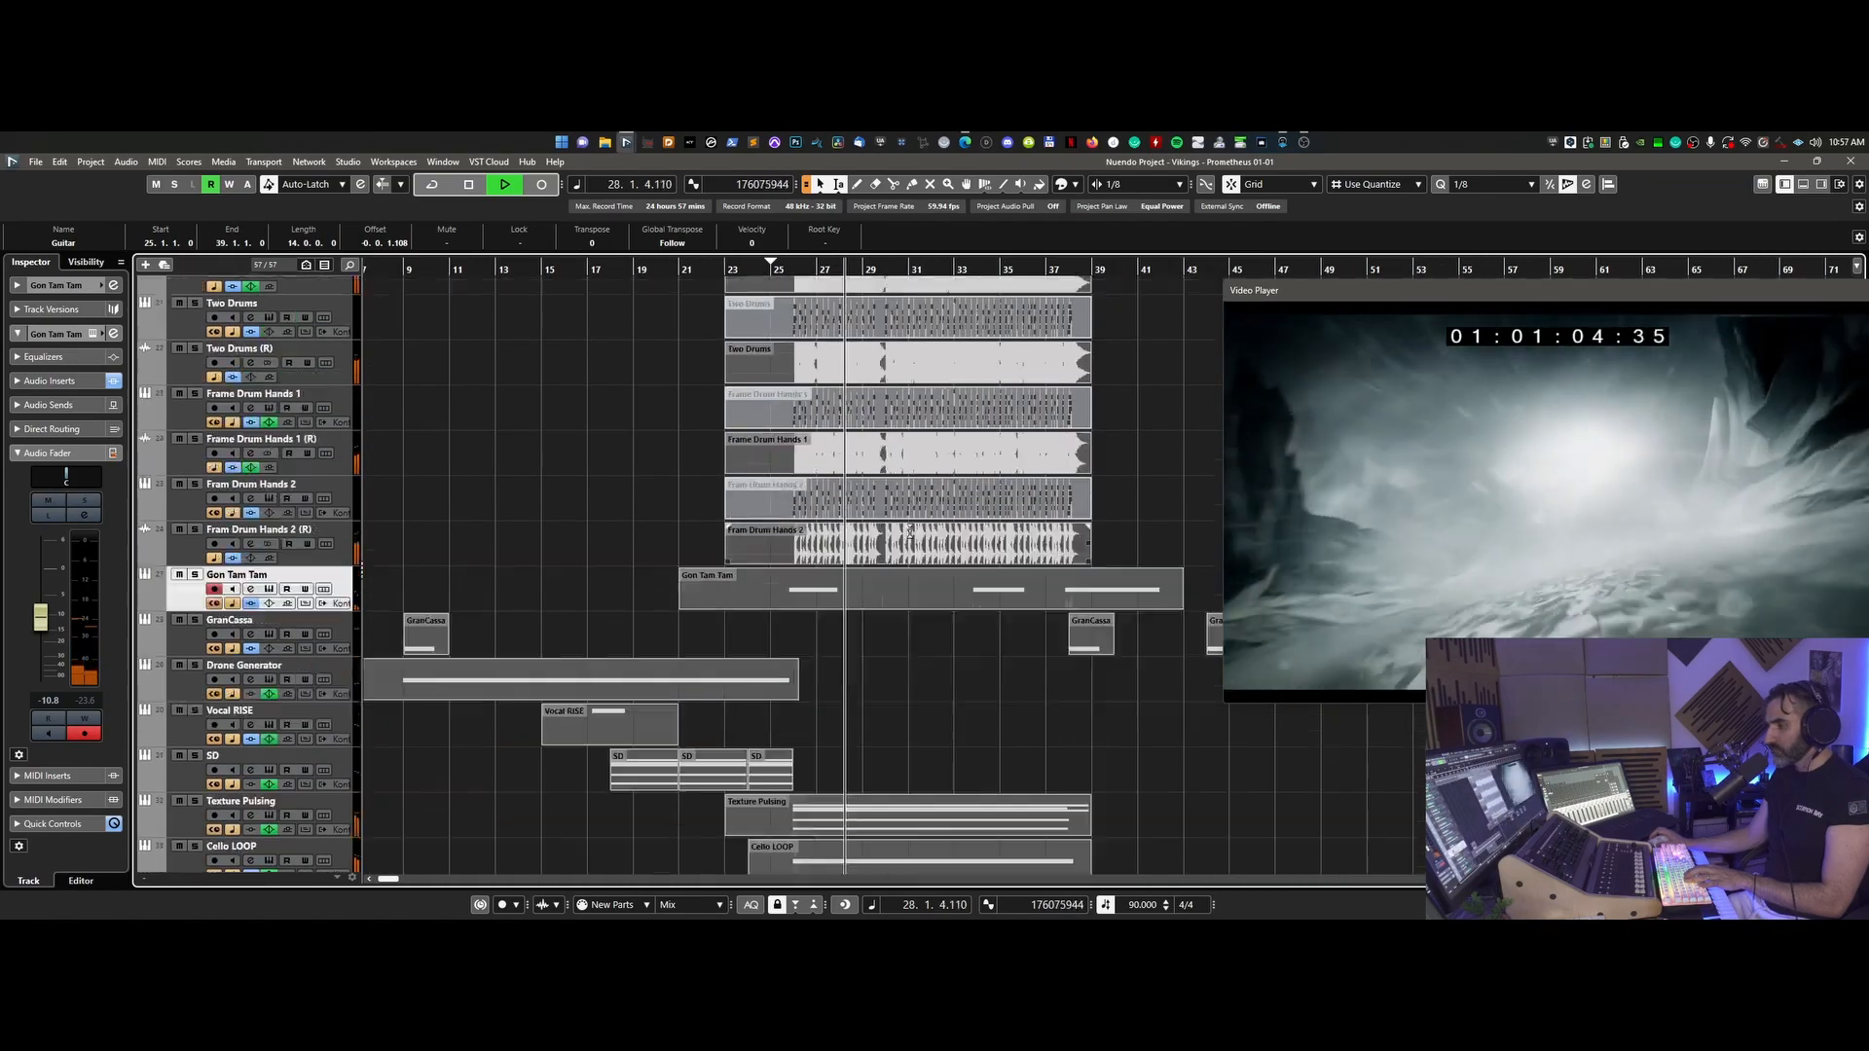
scroll(909, 530, down, 8)
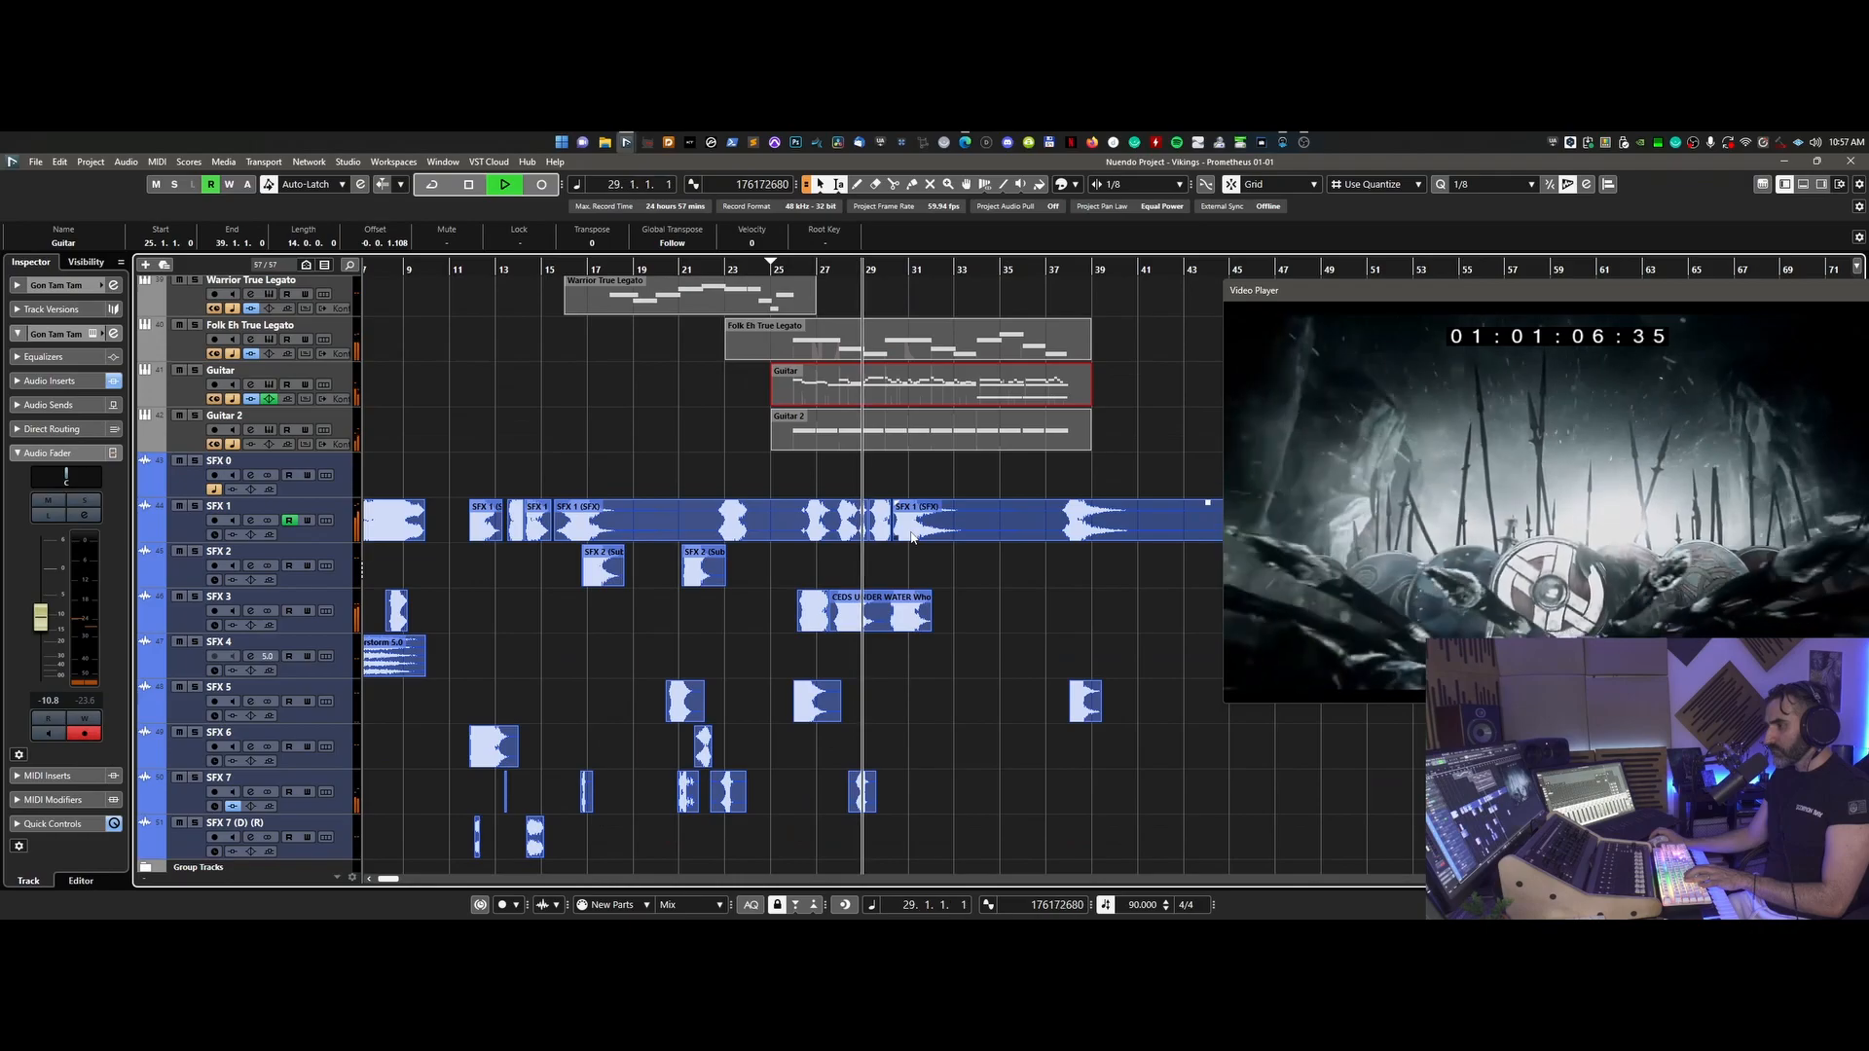
- Look back up from the SFX tracks through the guitars and drums to the vocal phrases, and stop playback
scroll(911, 533, up, 1)
scroll(909, 531, up, 2)
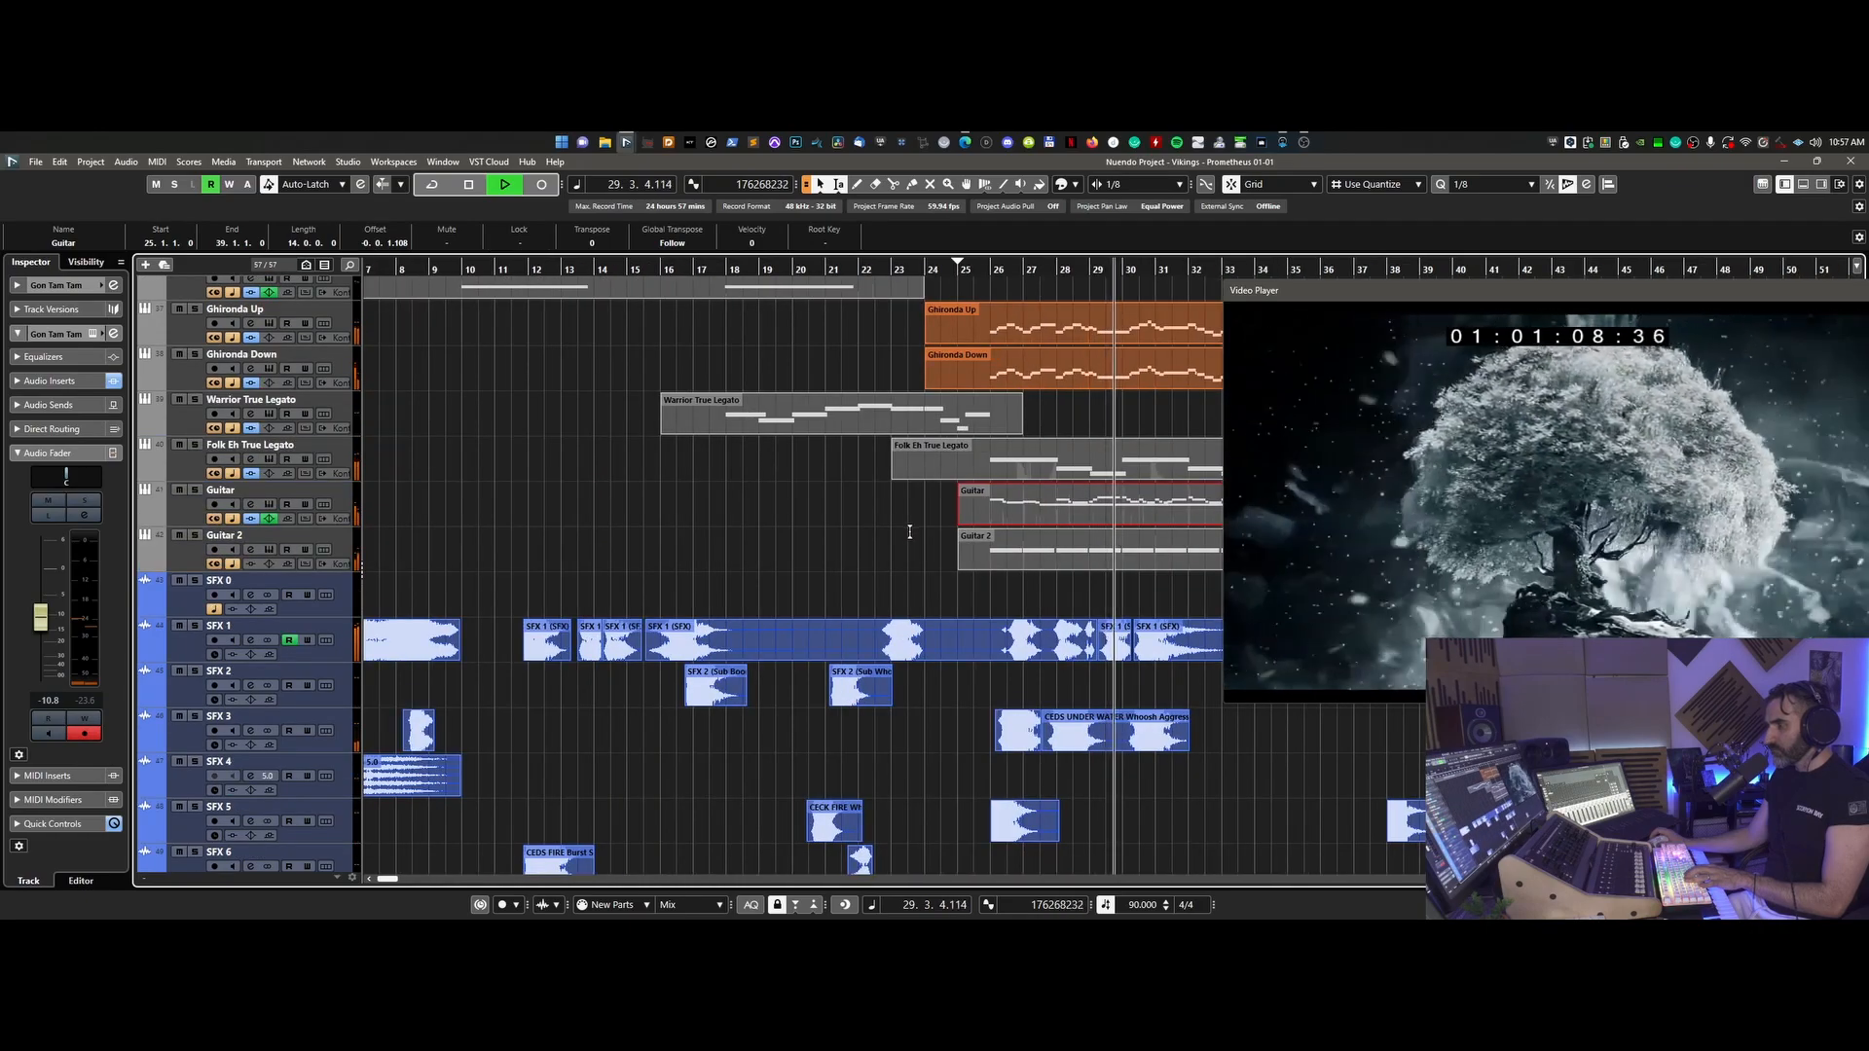
scroll(909, 531, up, 1)
scroll(909, 531, up, 8)
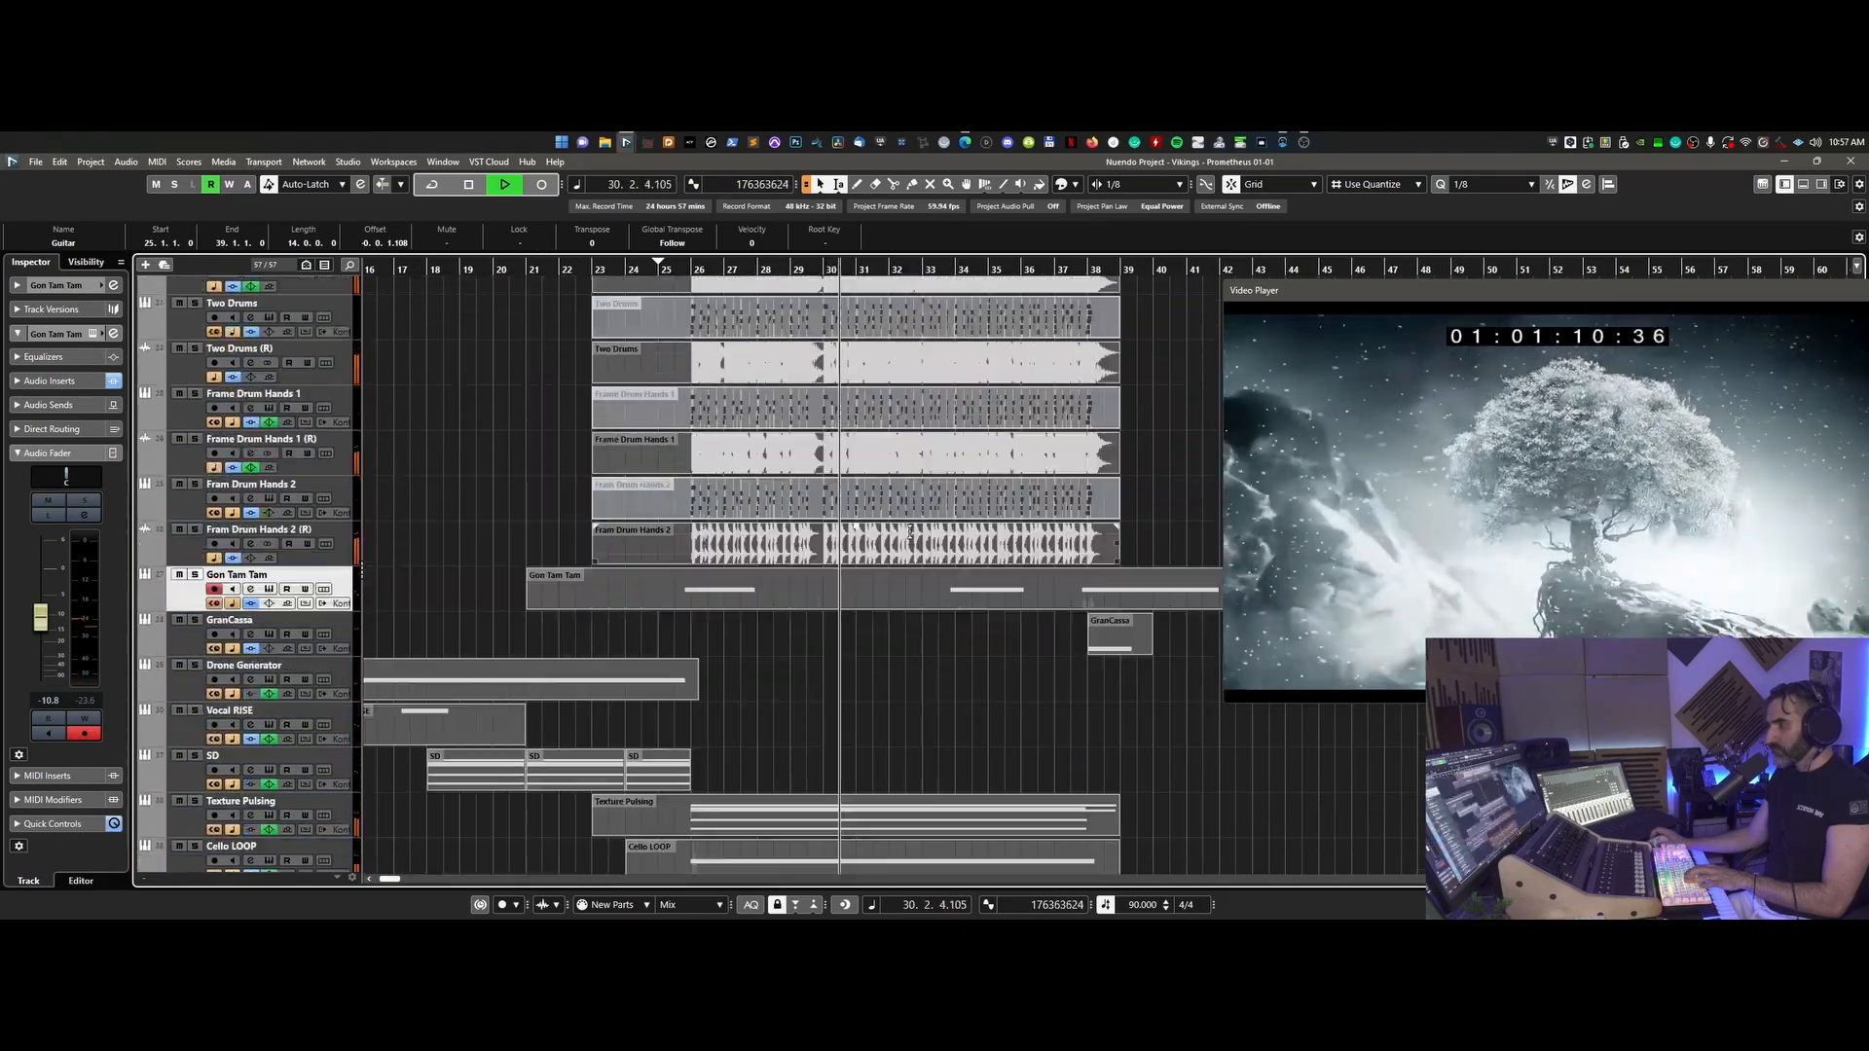
scroll(909, 531, up, 1)
scroll(909, 530, up, 2)
key(space)
scroll(910, 533, up, 6)
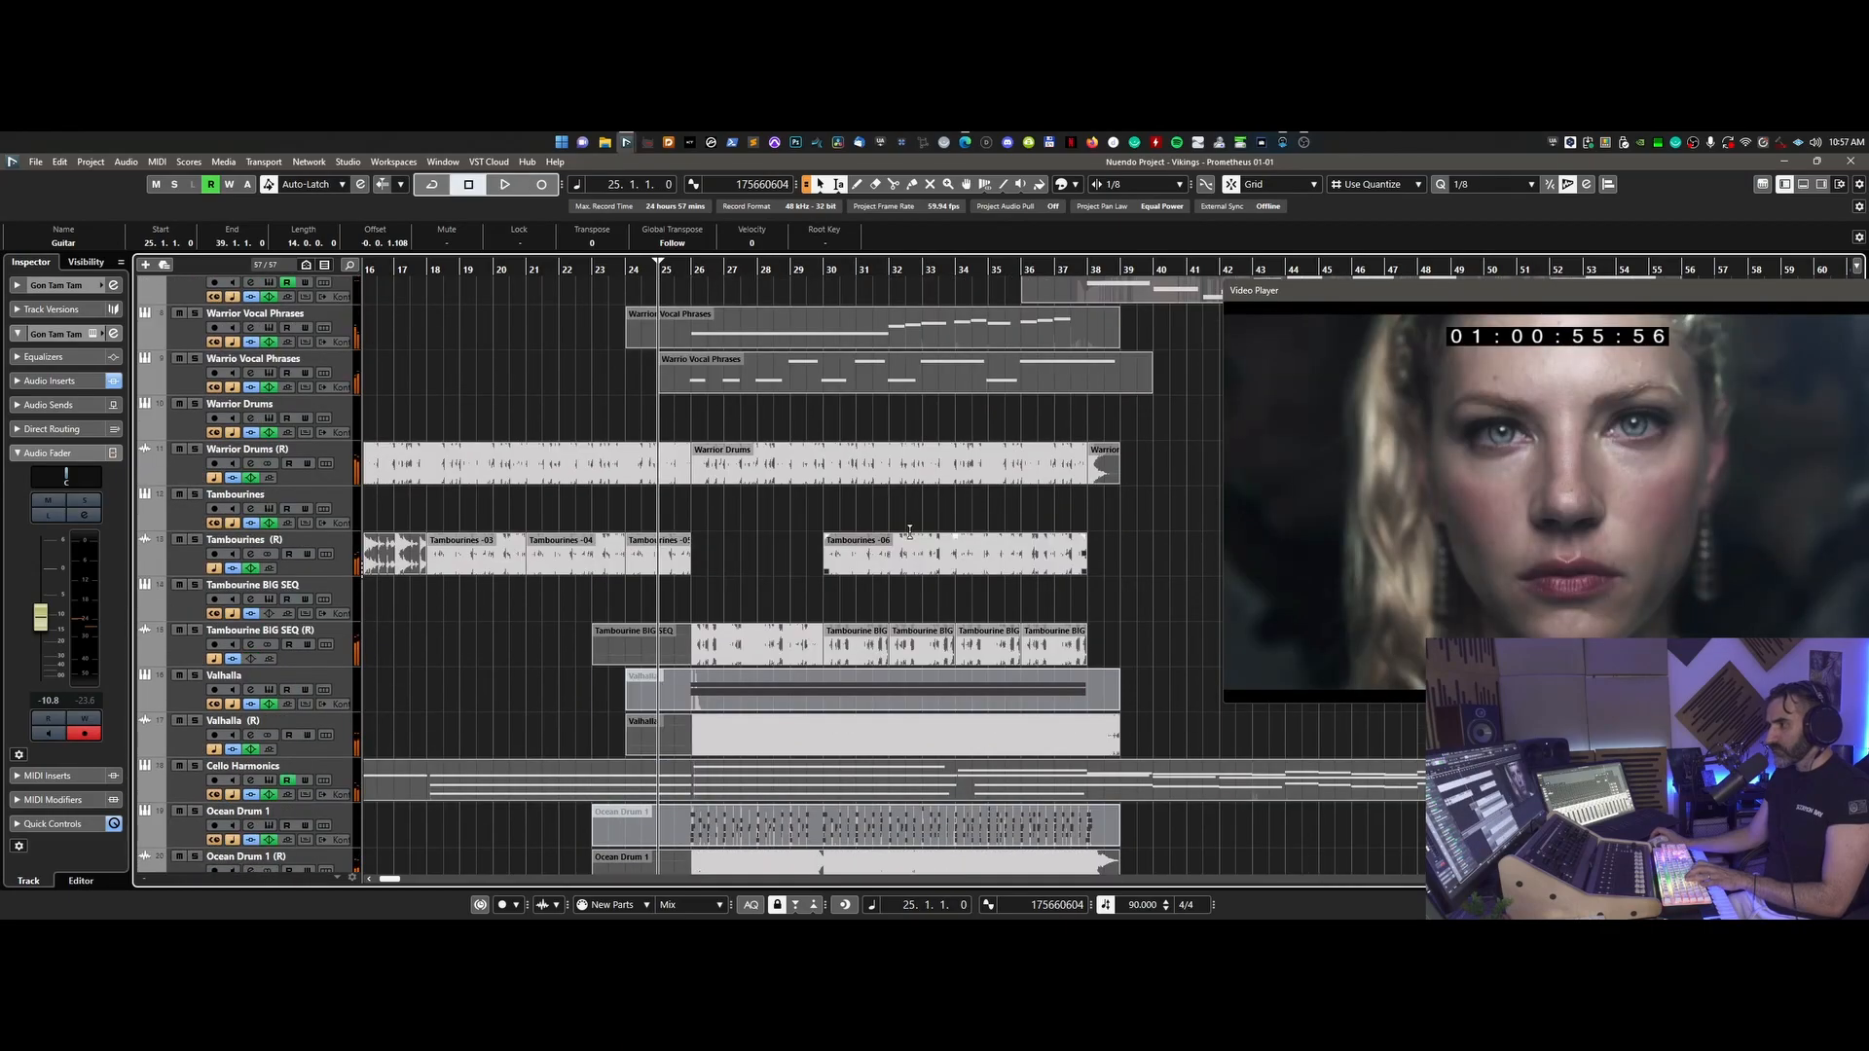
- Set the playback position to bar 38, start playback, and briefly view the Elven True Legato track's Kontakt instrument
scroll(912, 538, up, 2)
scroll(912, 538, right, 3)
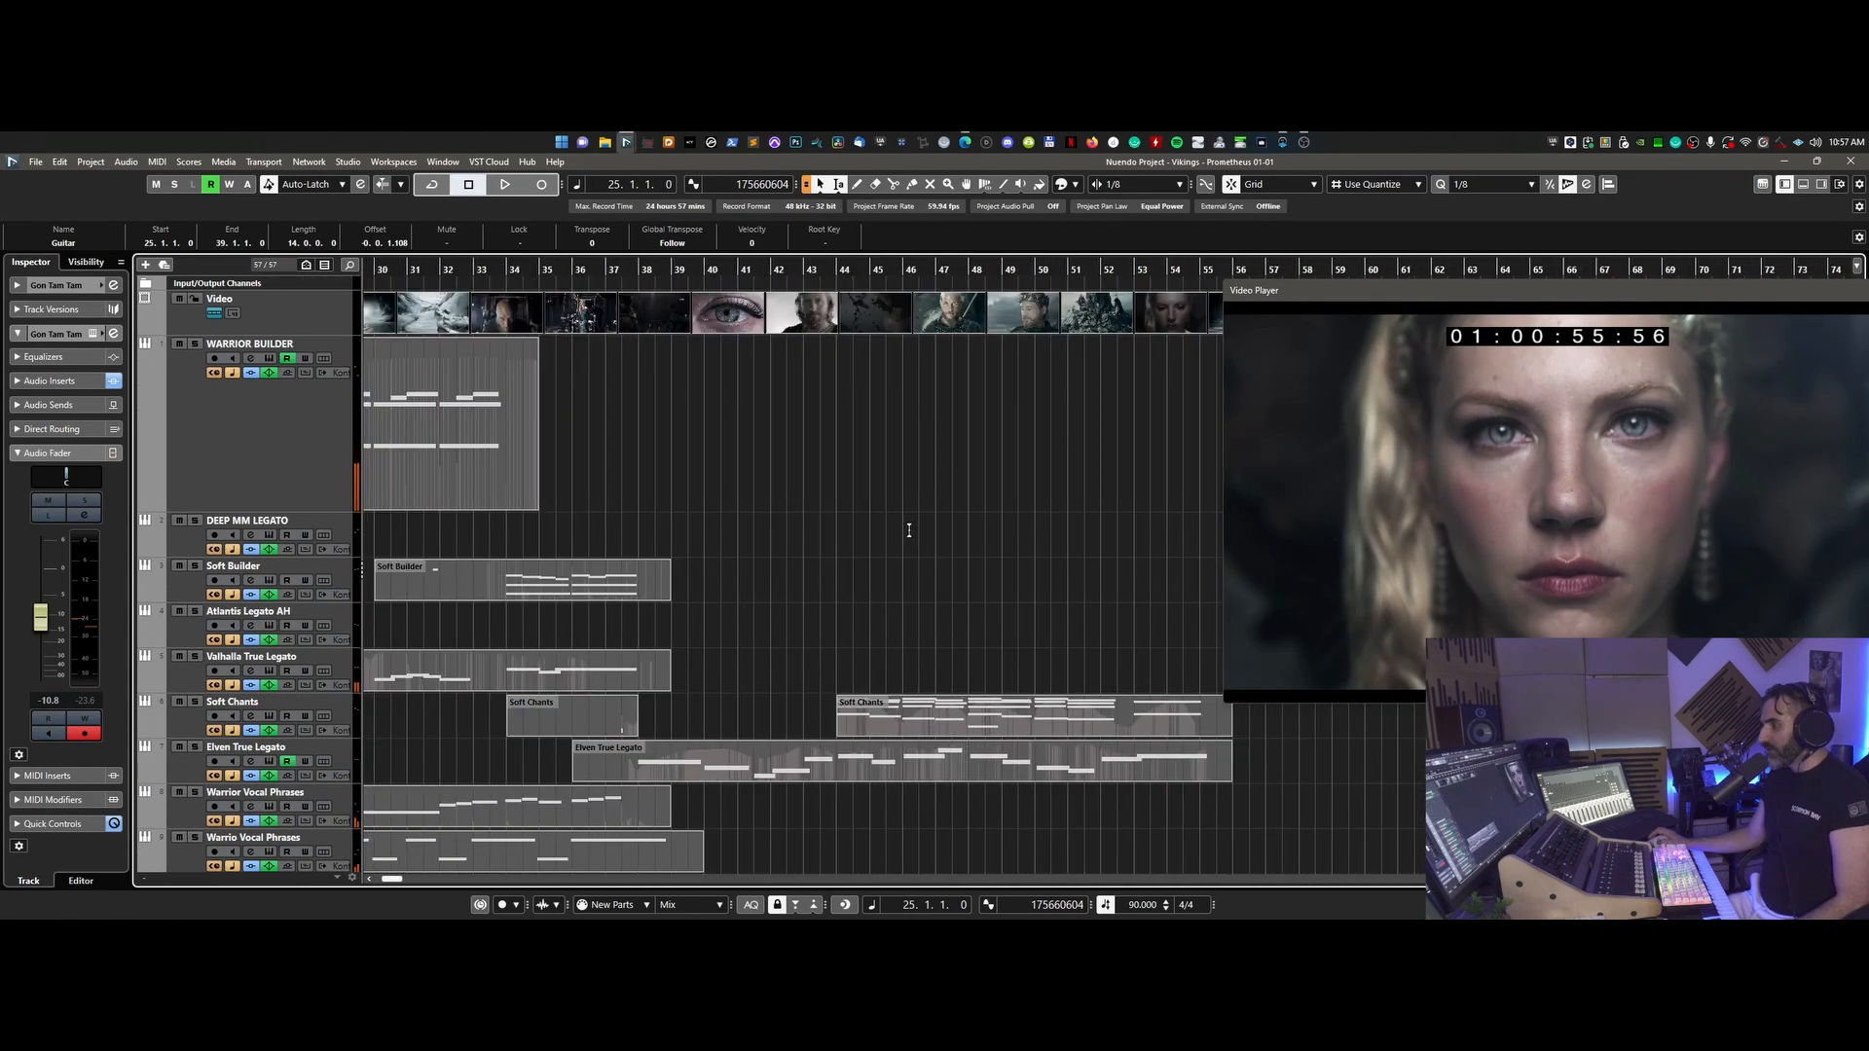
scroll(908, 529, down, 1)
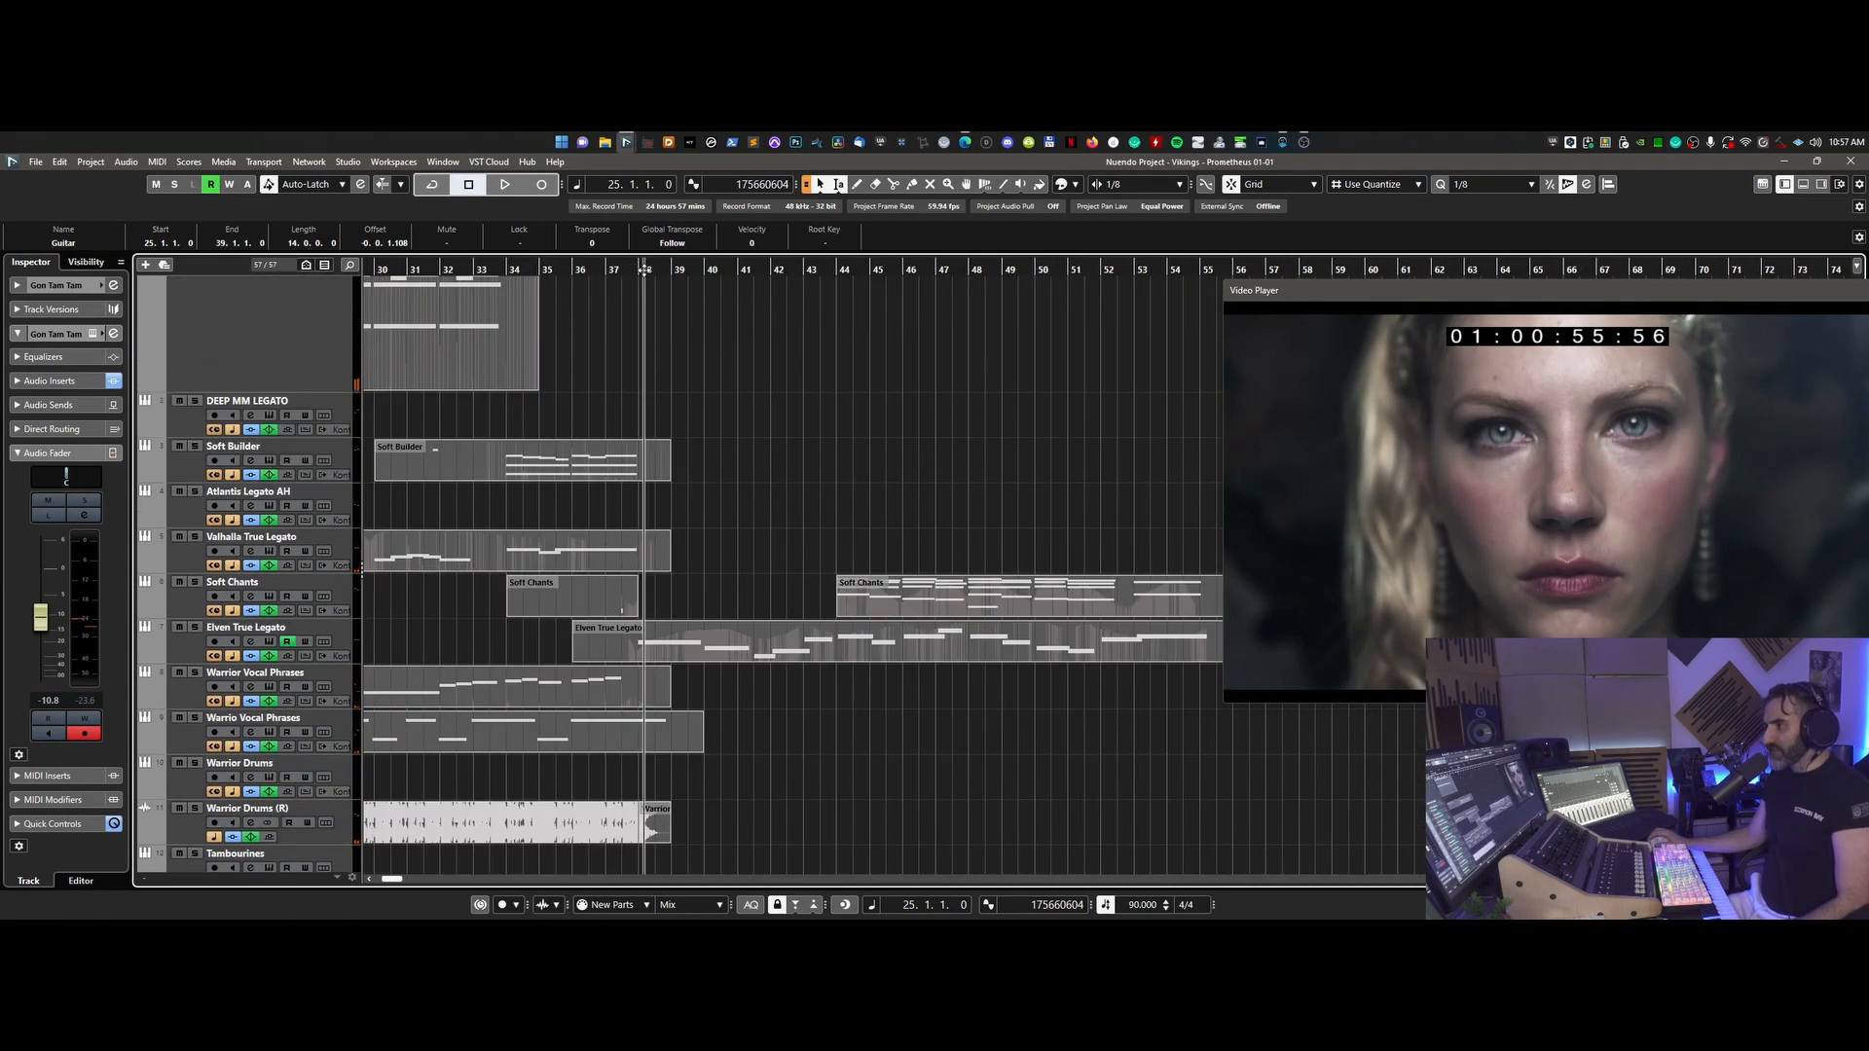
drag(643, 272, 638, 295)
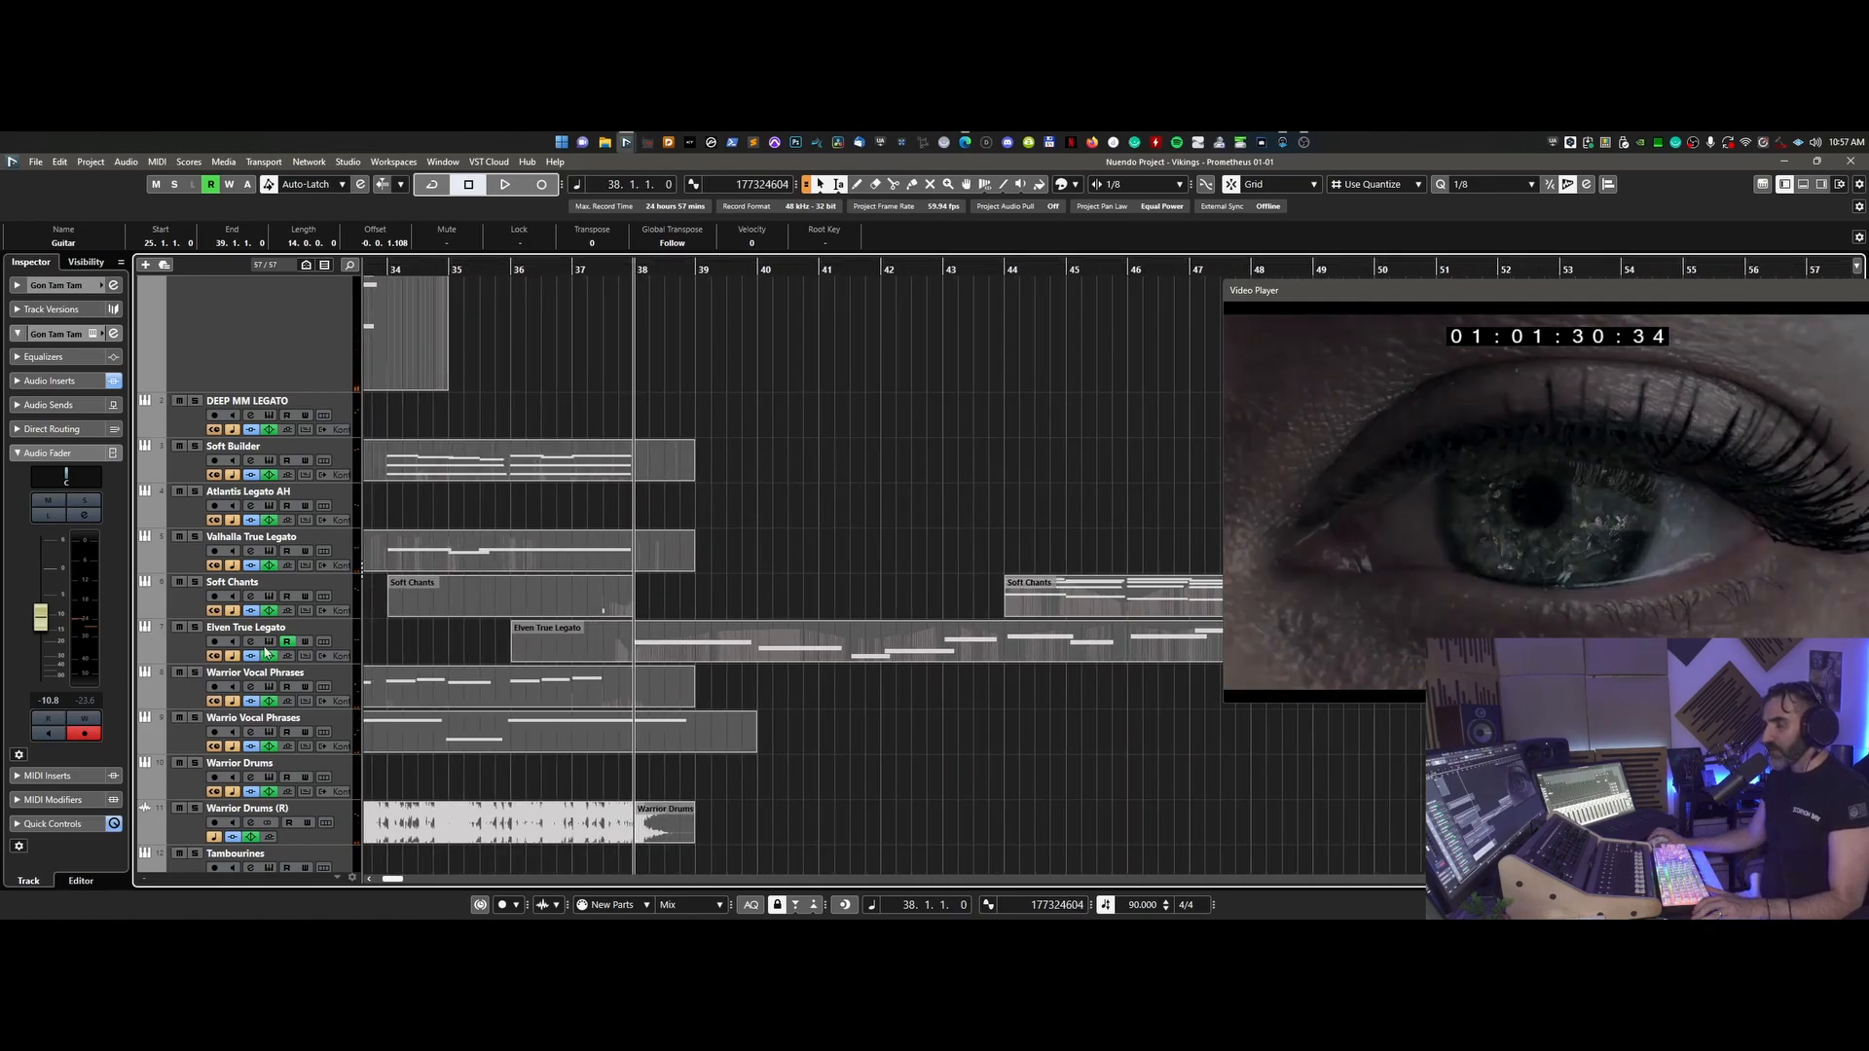
click(213, 655)
key(space)
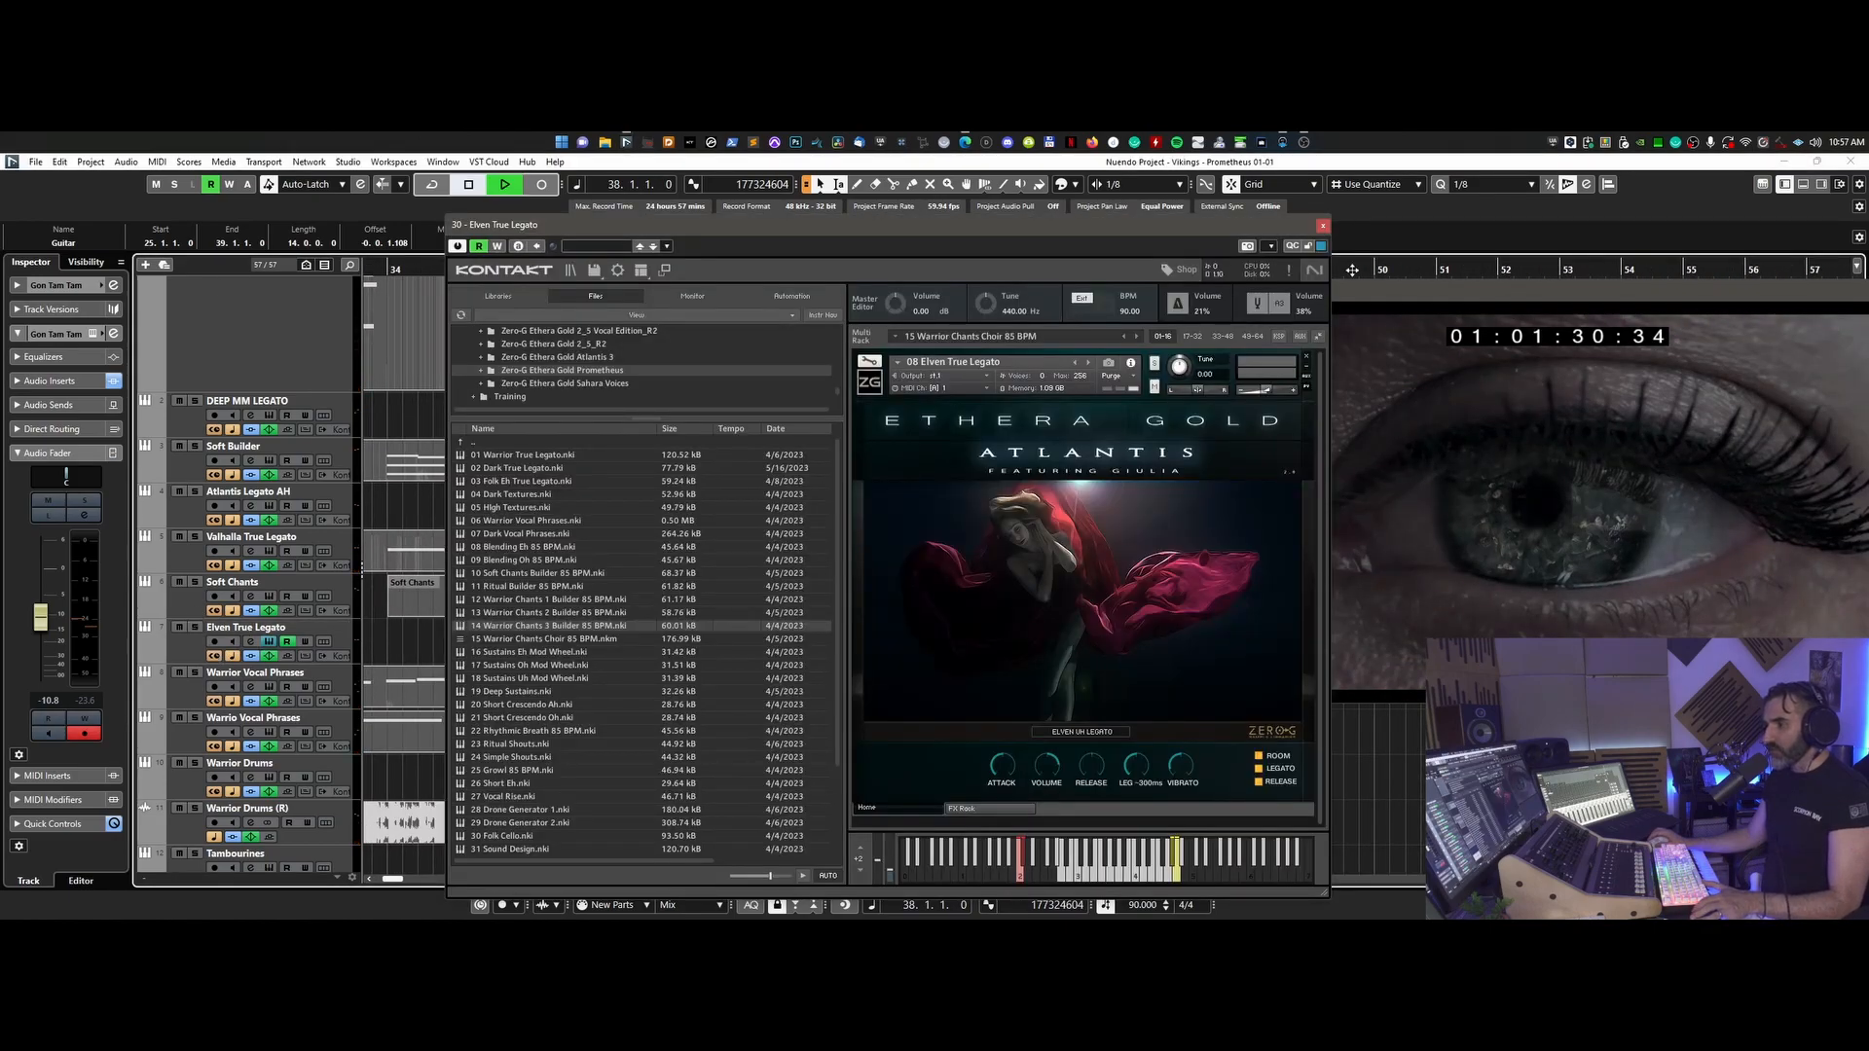
click(1322, 226)
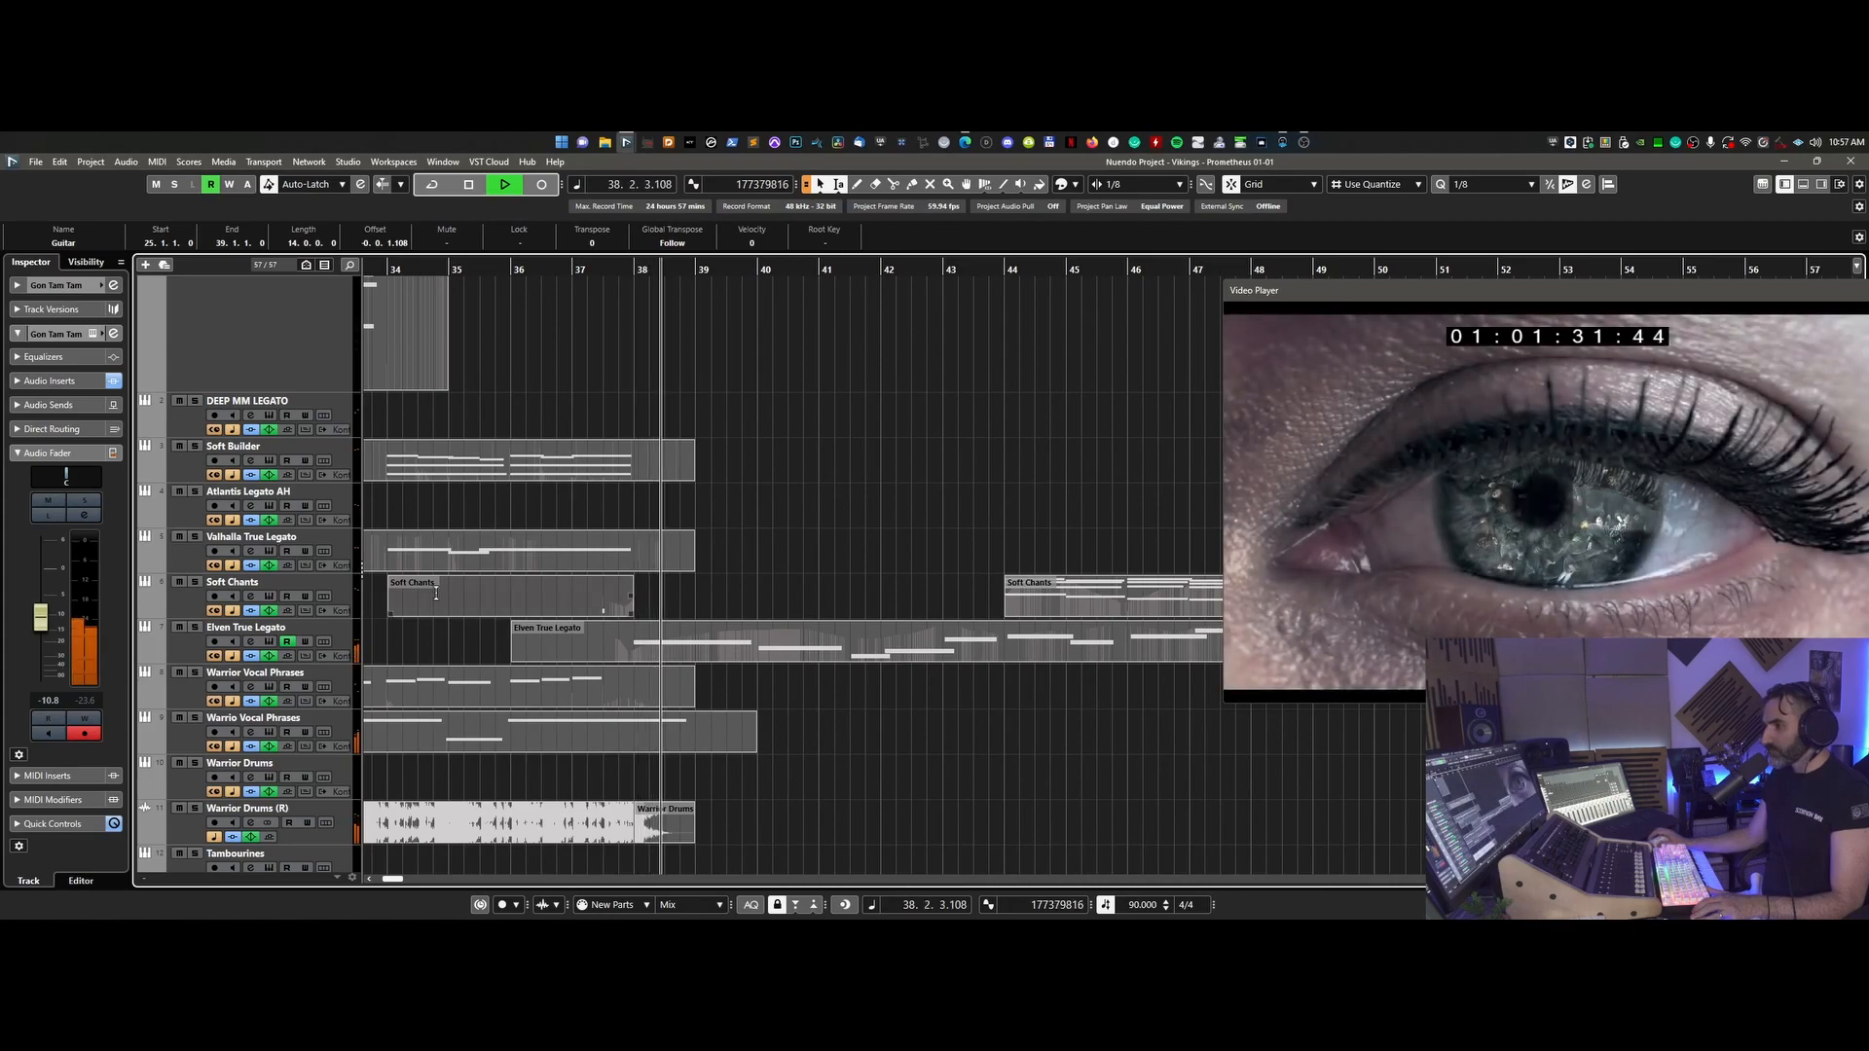
- Examine the Elven True Legato part's notes and modulation curve in the Key Editor during playback, close the editor and stop playback
double_click(865, 628)
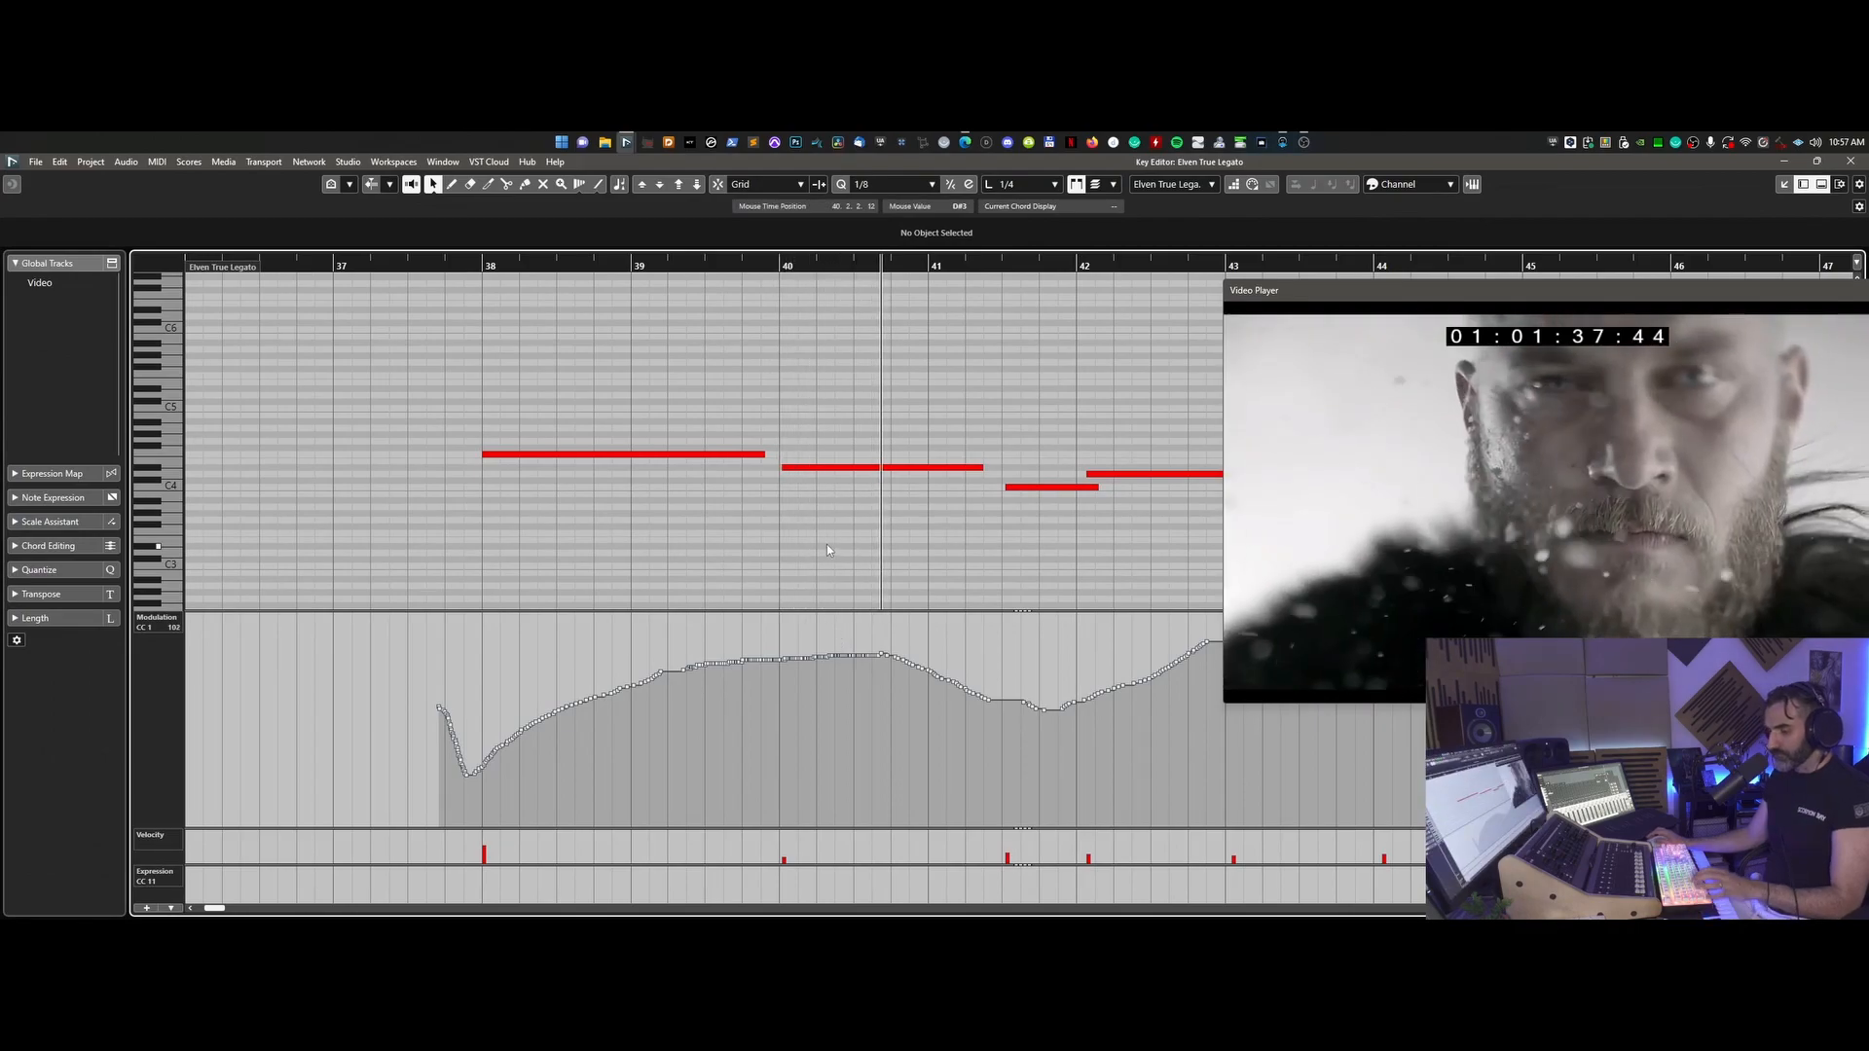
key(g)
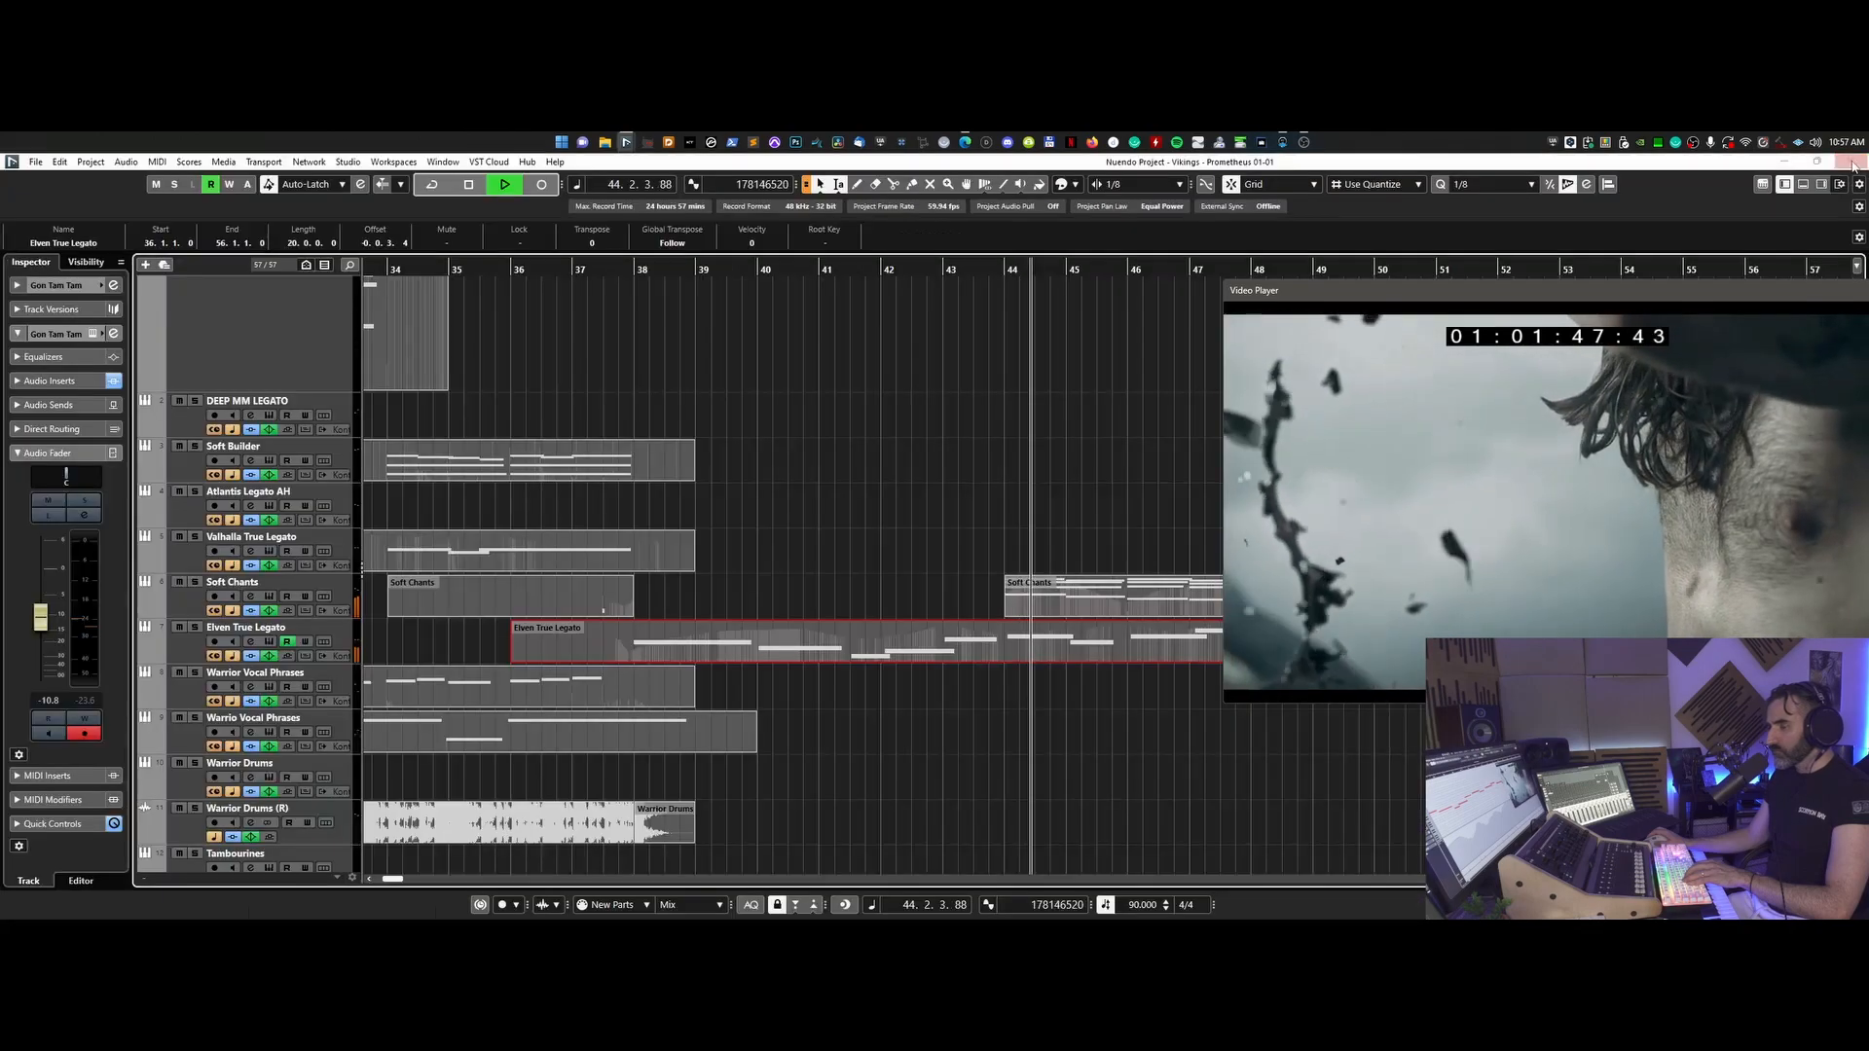
click(1852, 162)
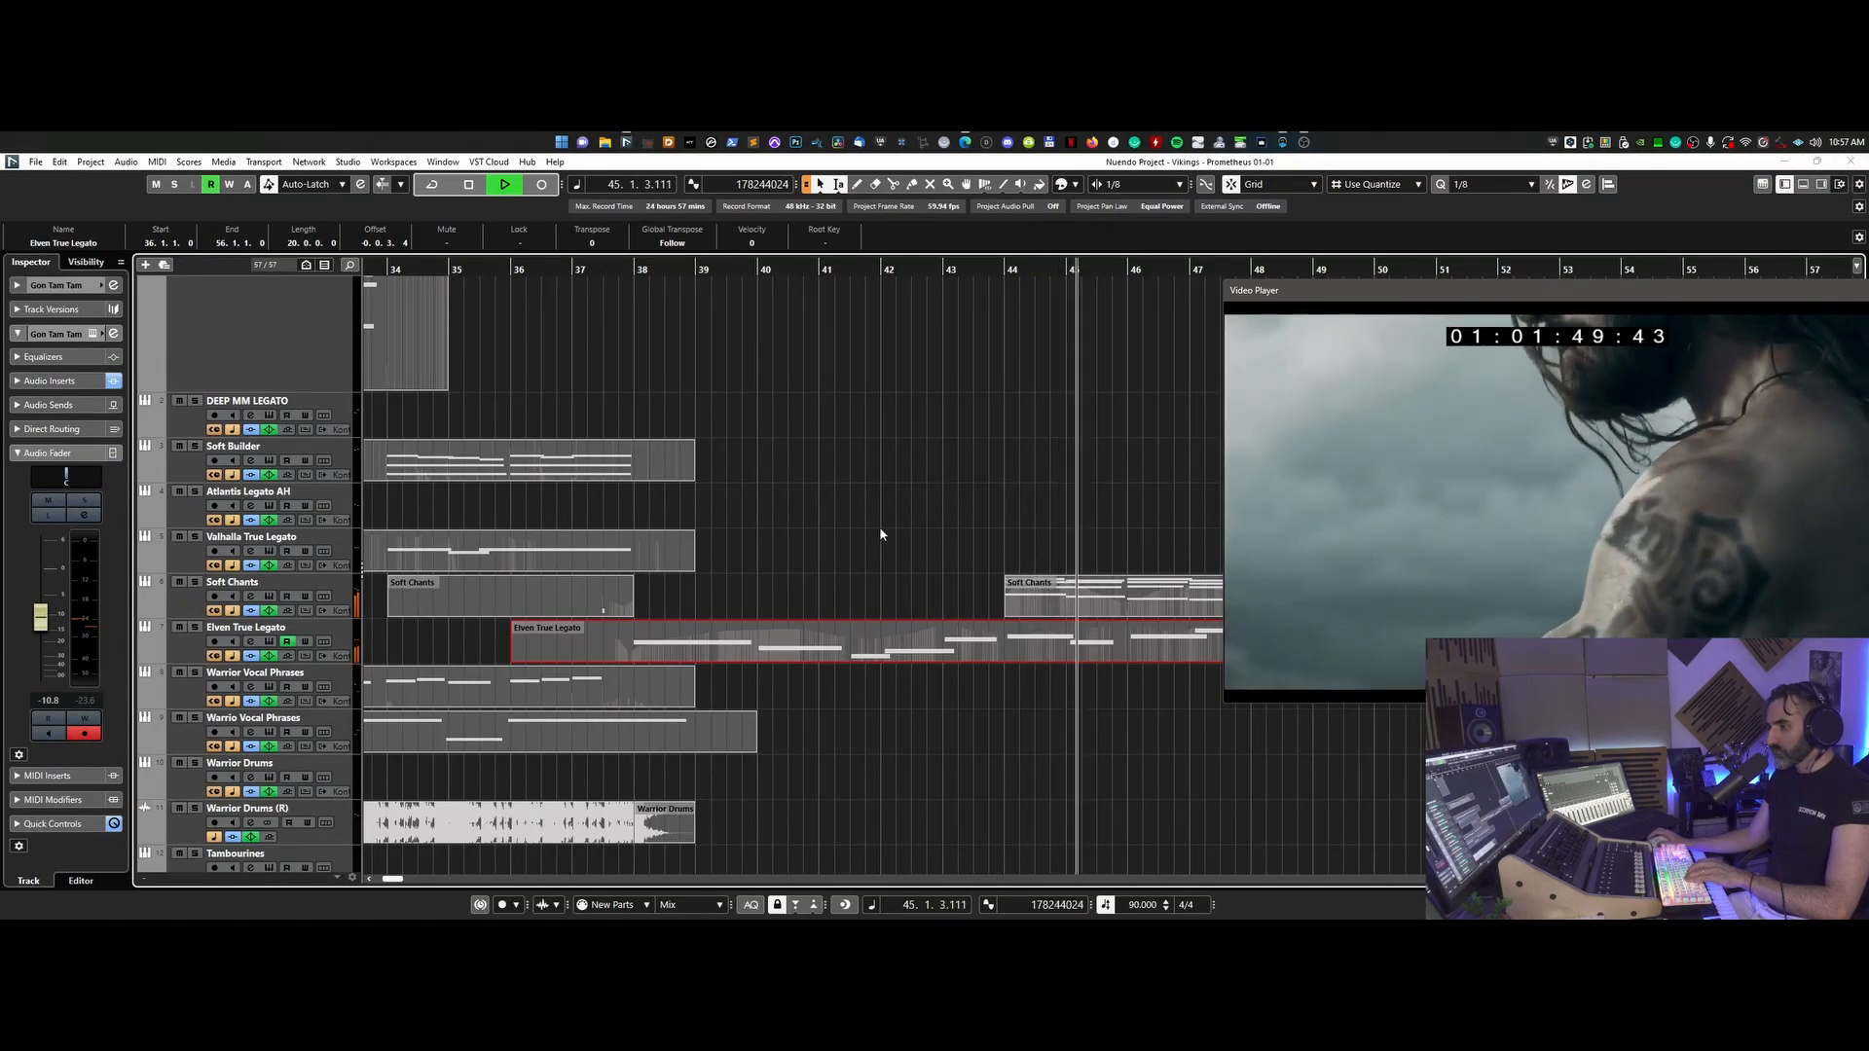
scroll(880, 534, down, 3)
key(space)
scroll(881, 530, up, 2)
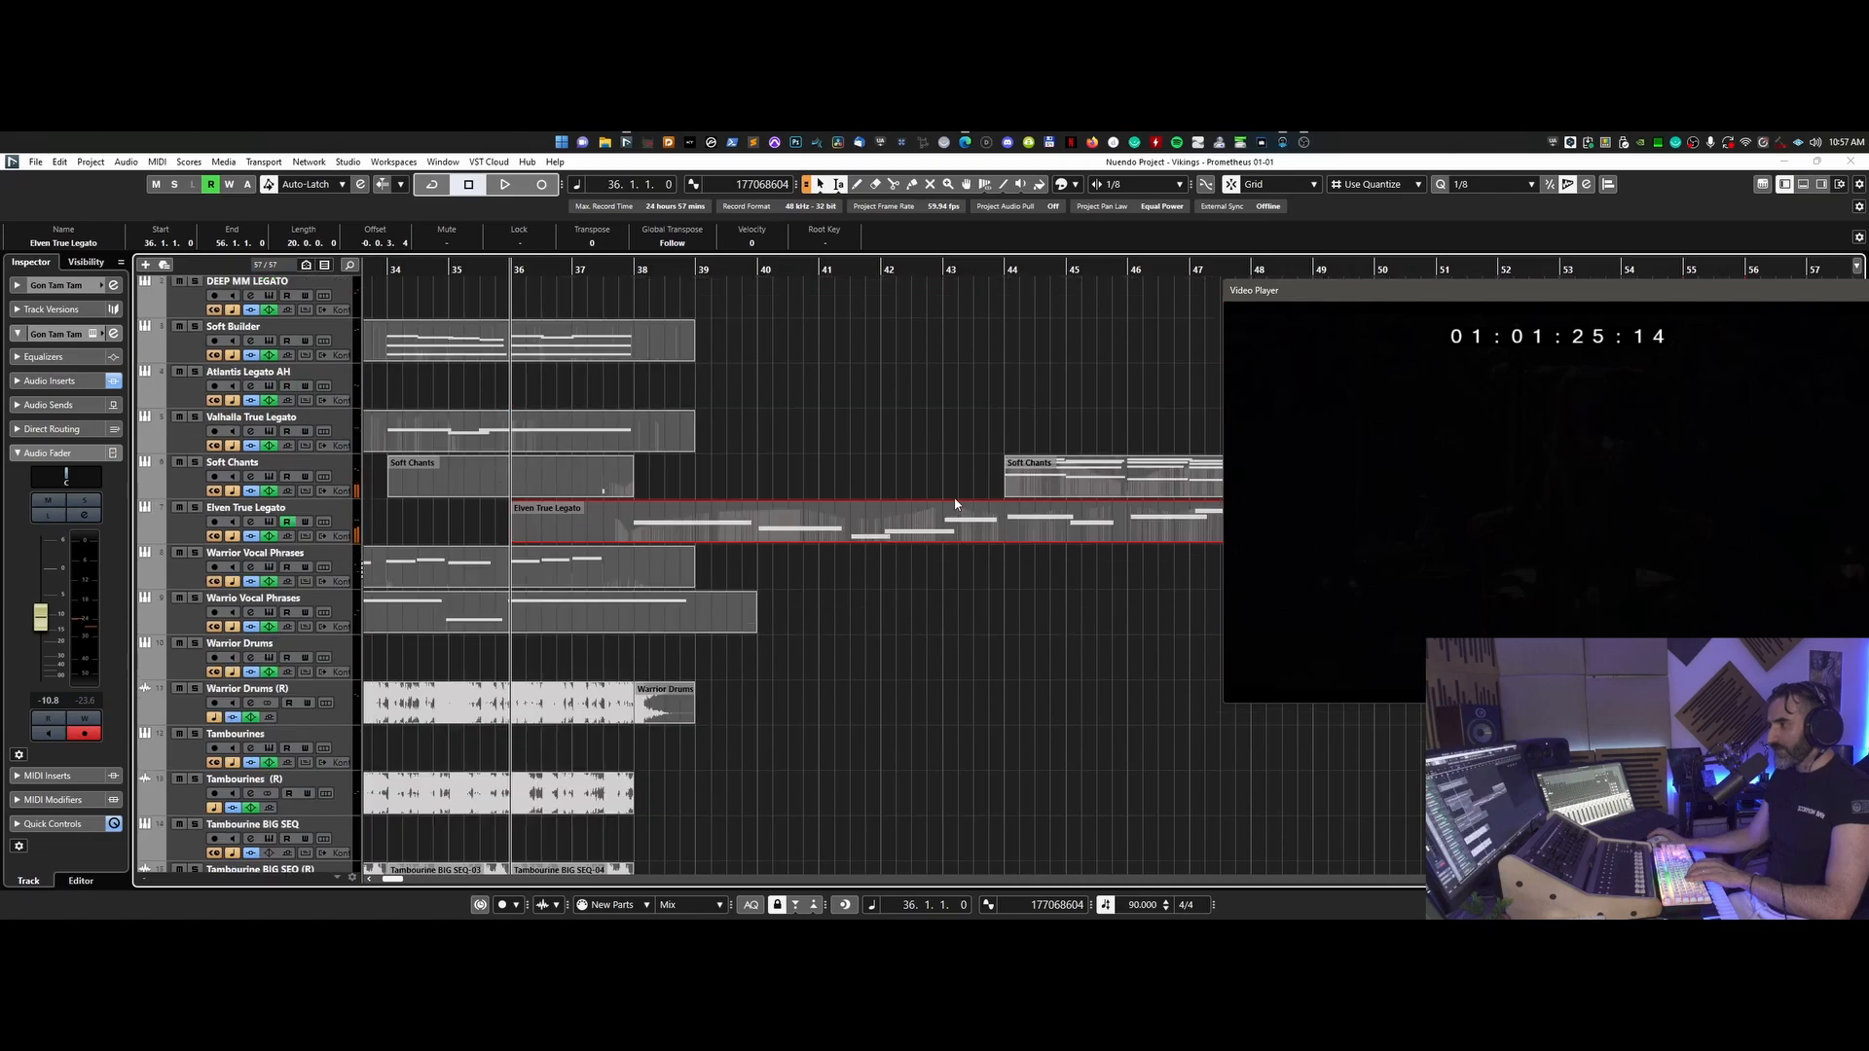
- View the Soft Chants track's Kontakt instrument, and audition its part starting at bar 44 in the Key Editor
click(270, 477)
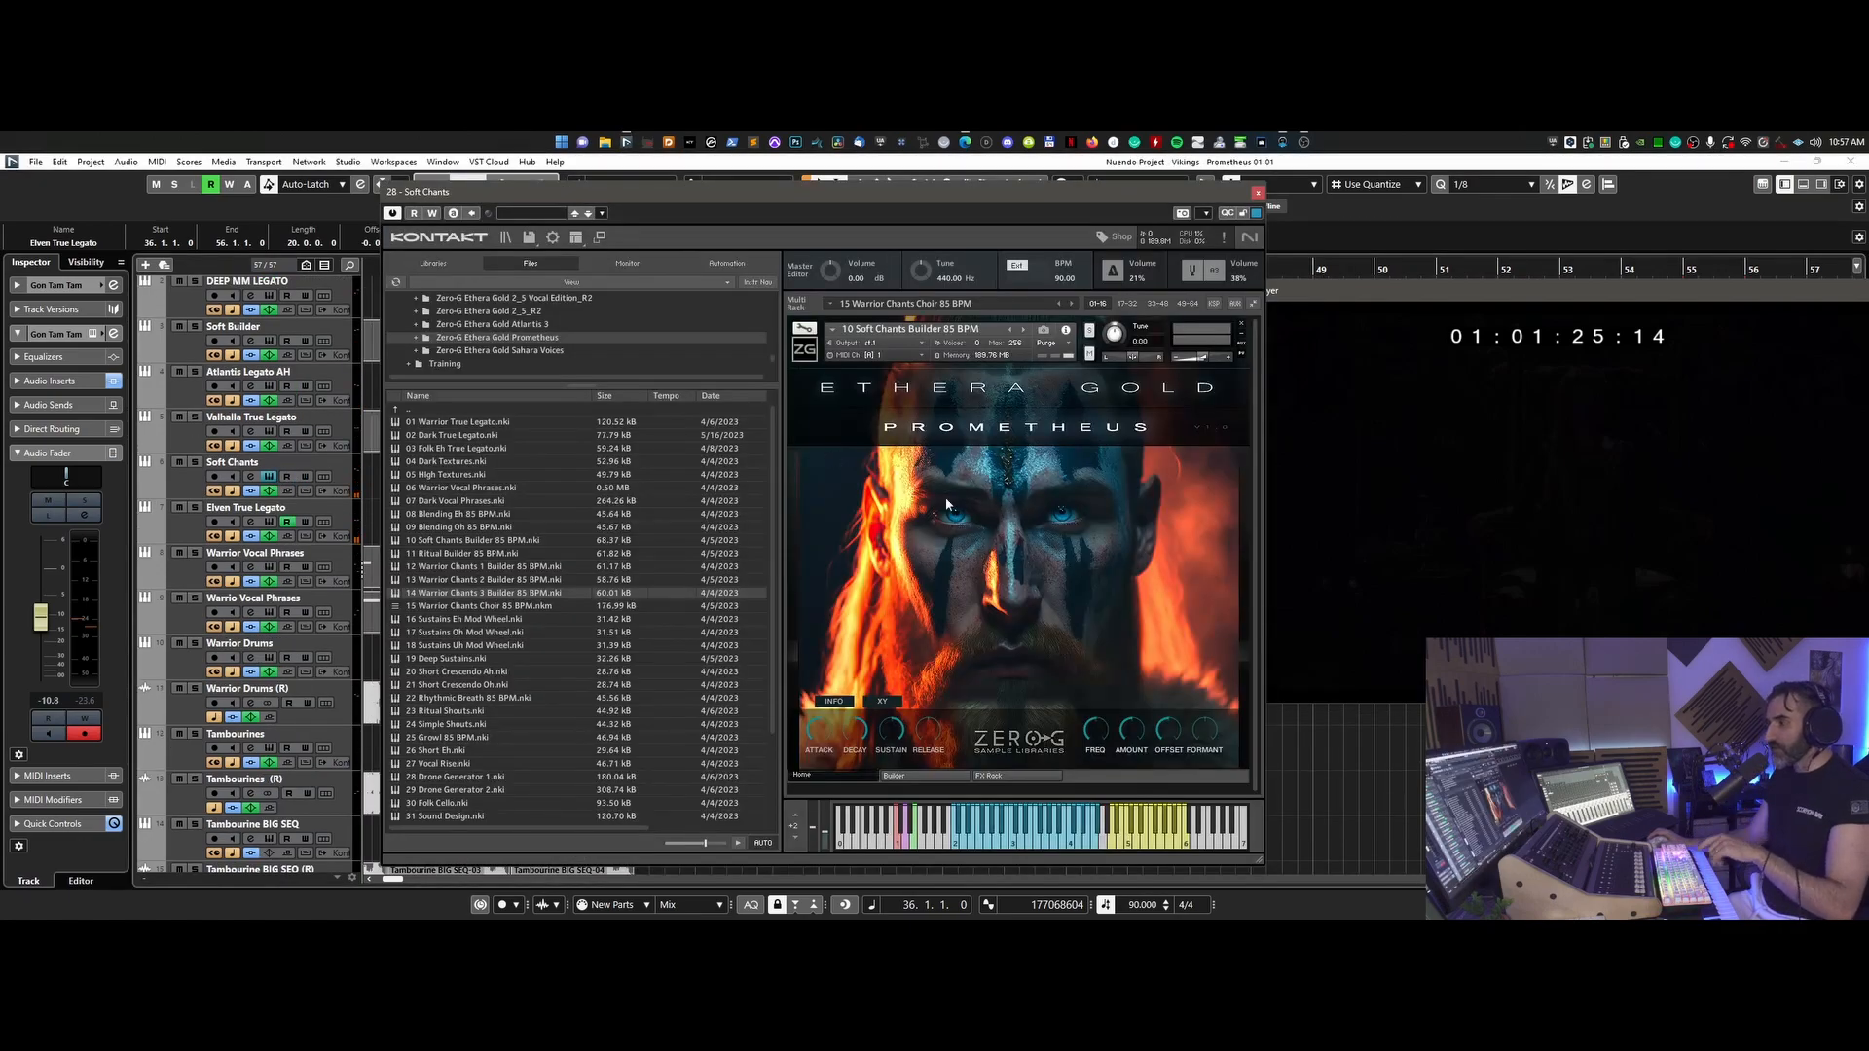
click(1260, 194)
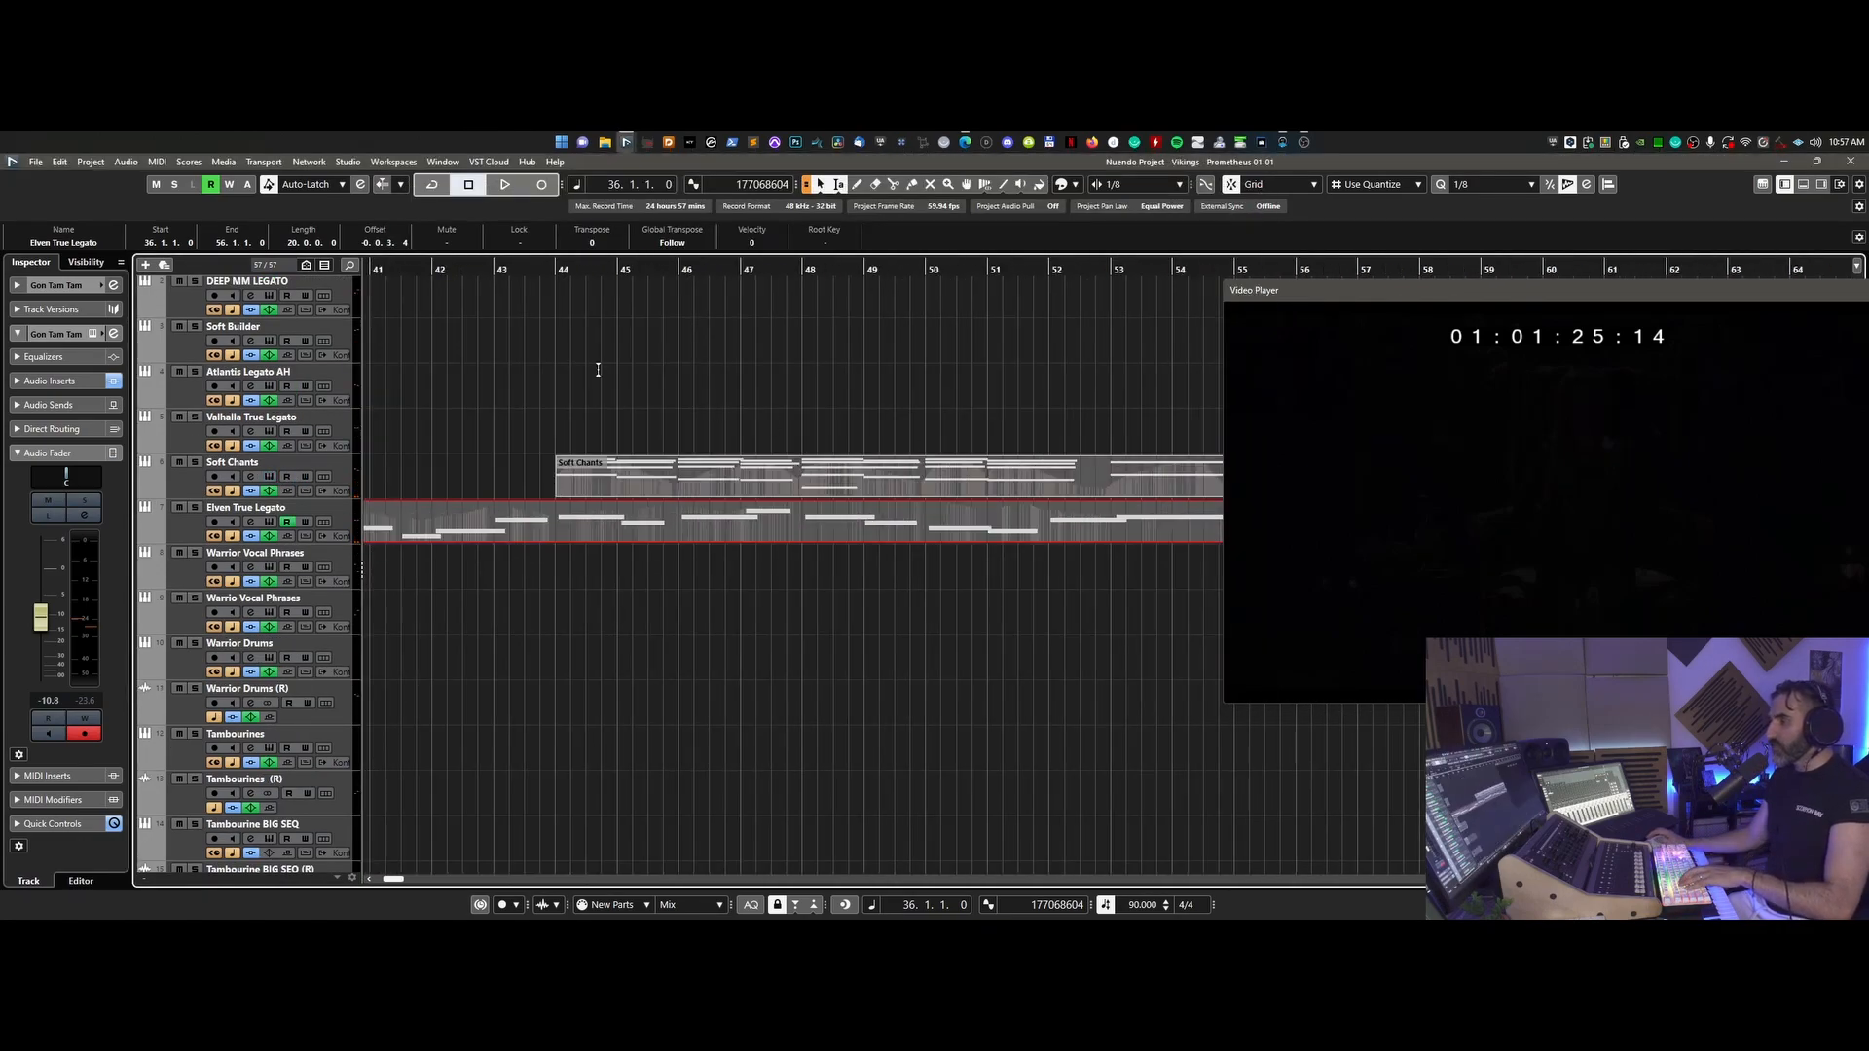
double_click(604, 482)
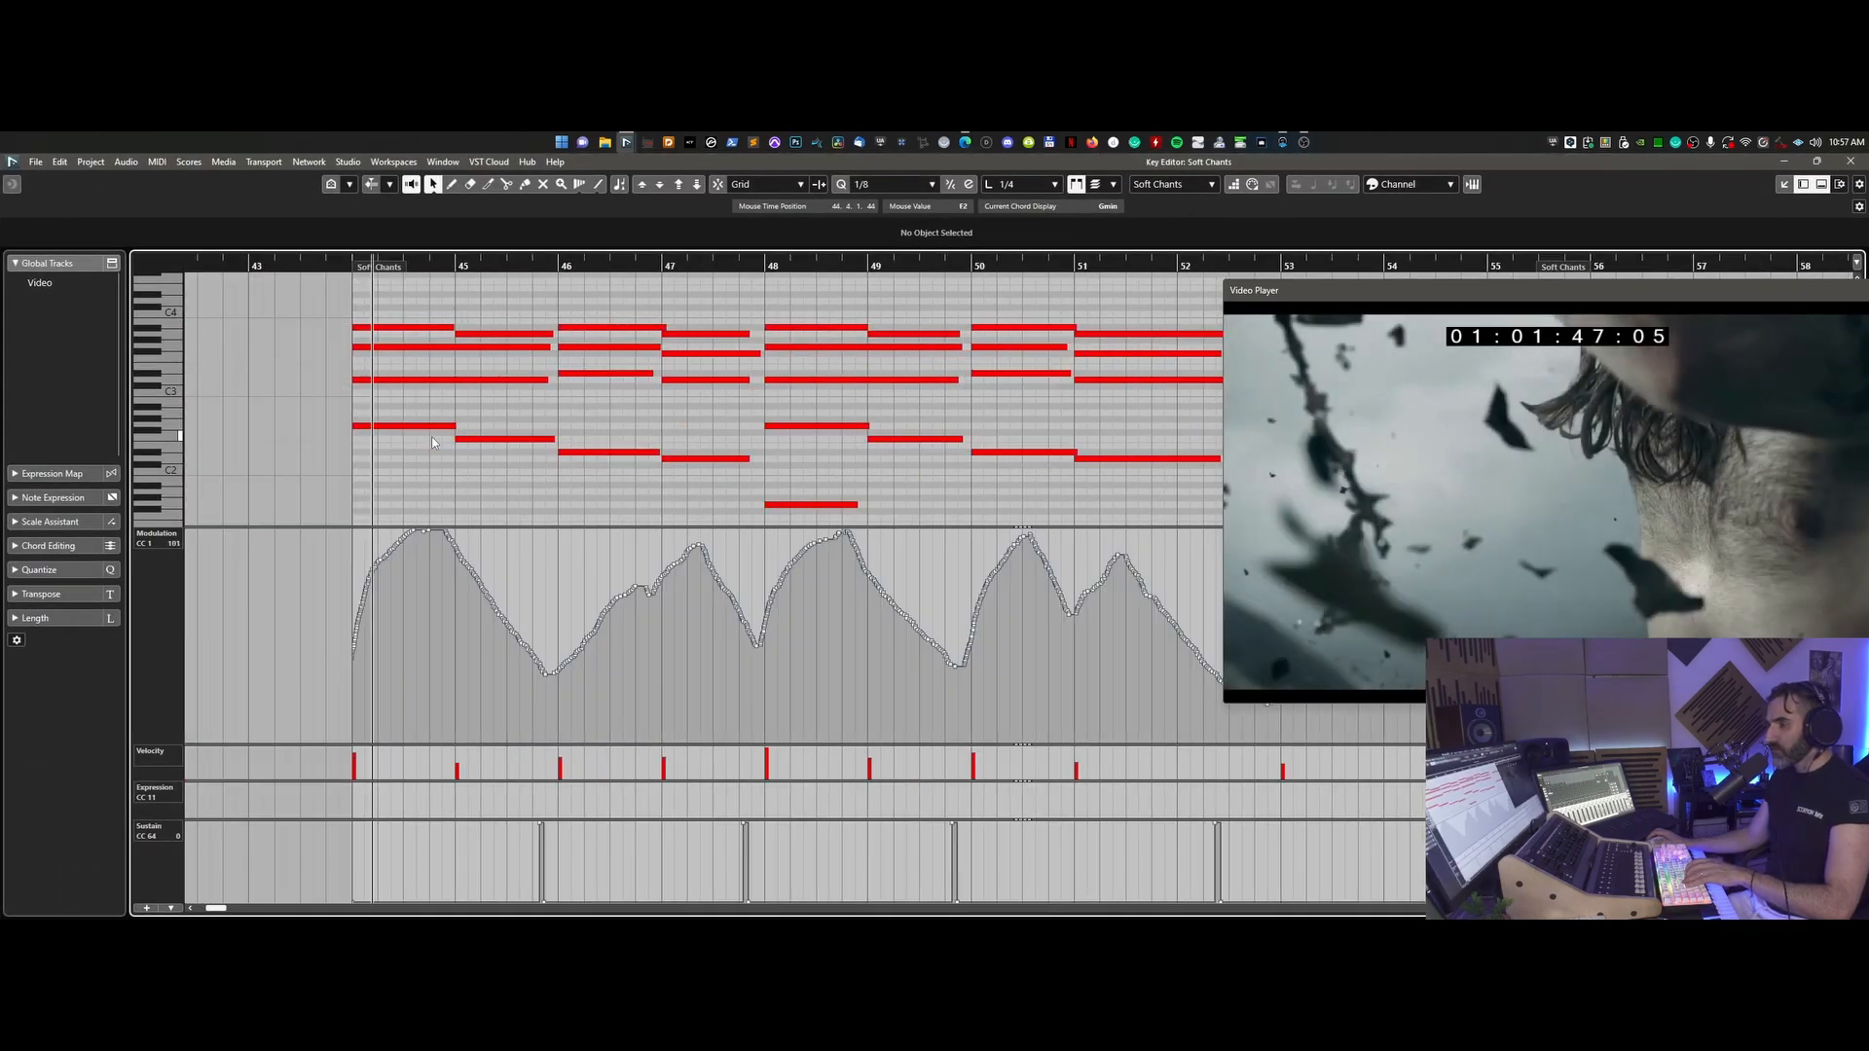
scroll(601, 467, down, 6)
scroll(601, 473, up, 6)
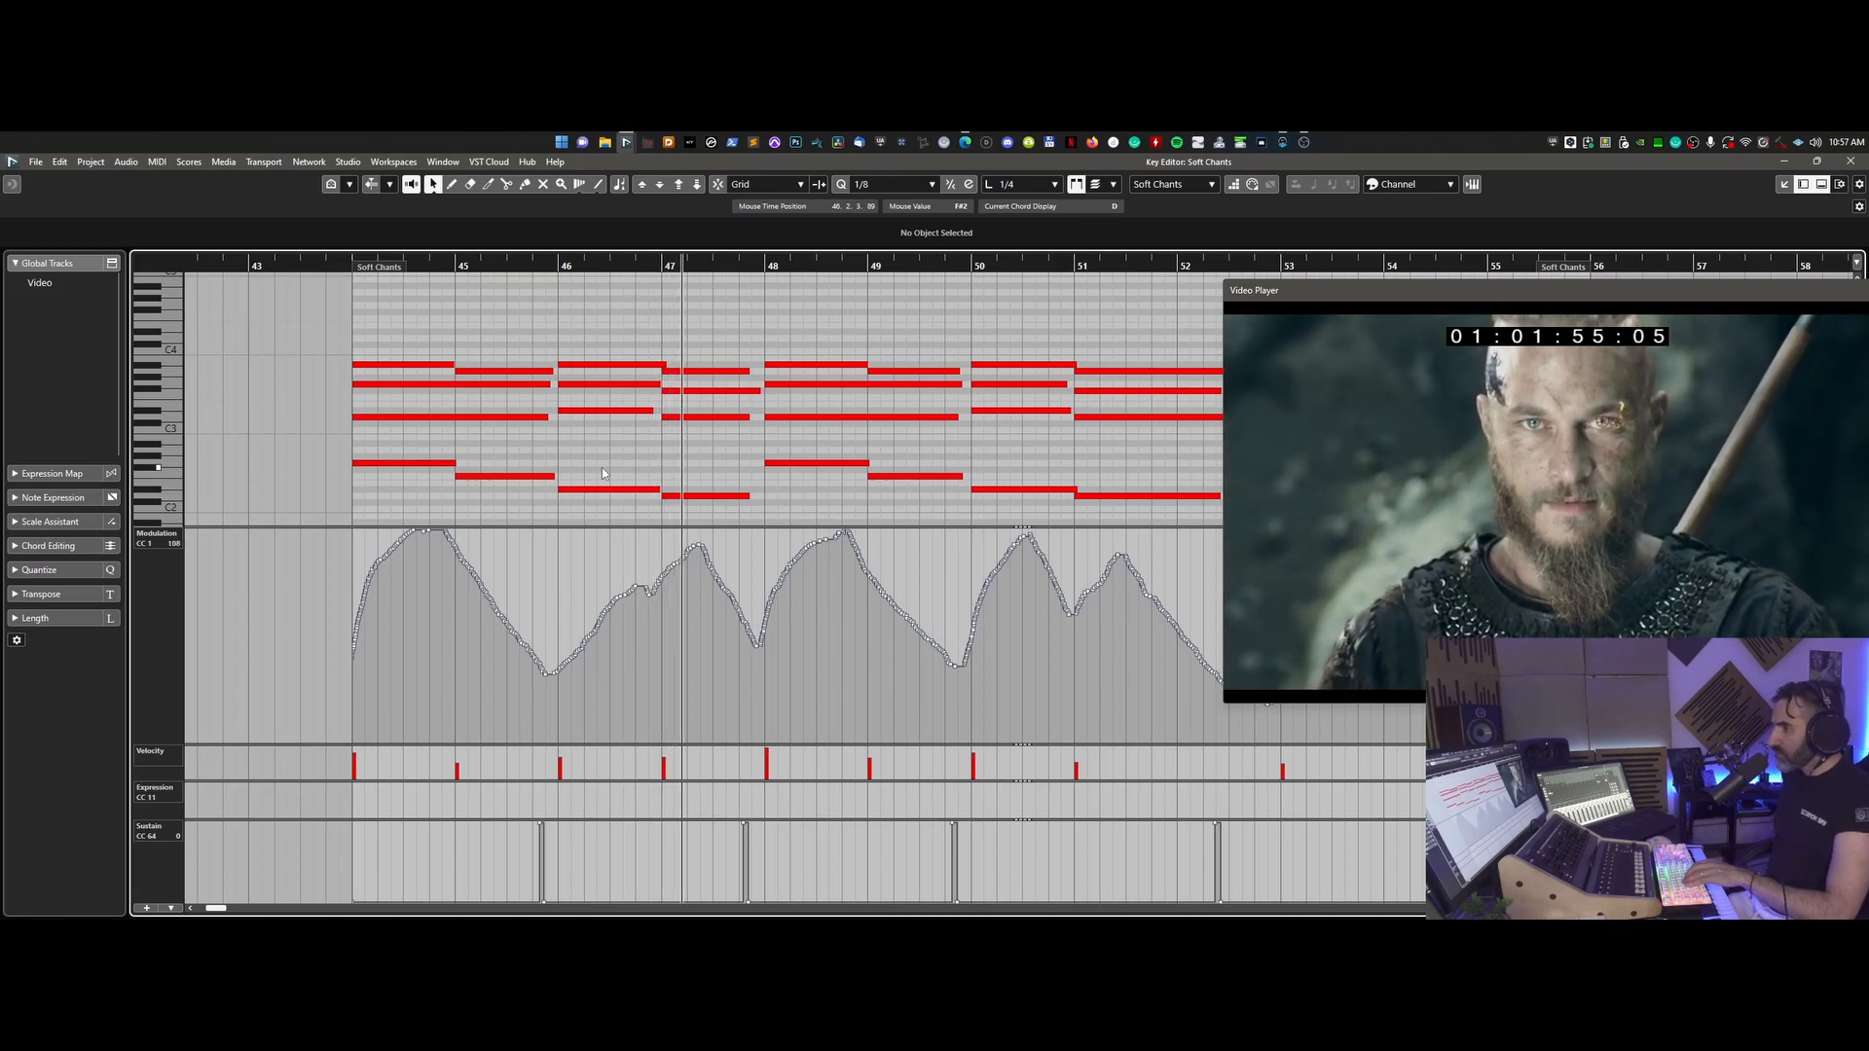
key(space)
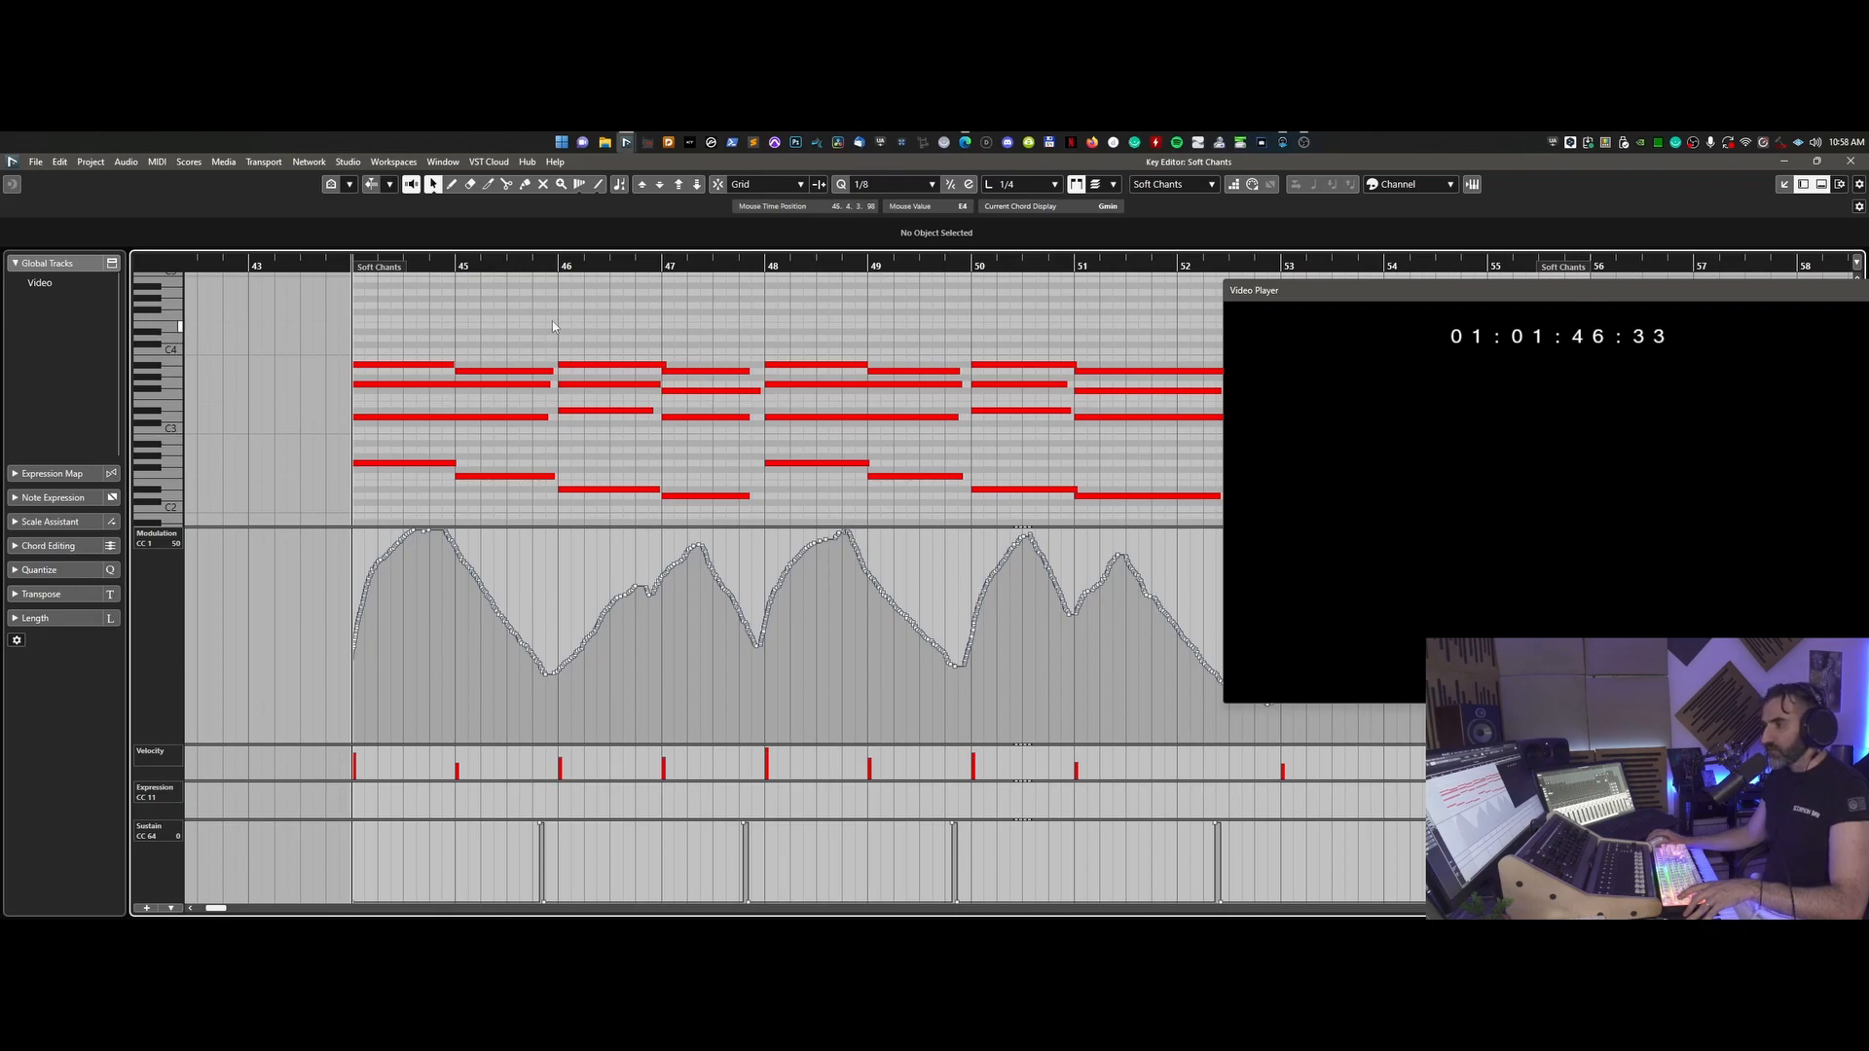
- Select the Soft Chants notes in bars 44 and 45, play the part from just before bar 44, and close the Key Editor
mouse_move(552, 269)
mouse_down()
mouse_move(557, 290)
mouse_move(560, 273)
mouse_up()
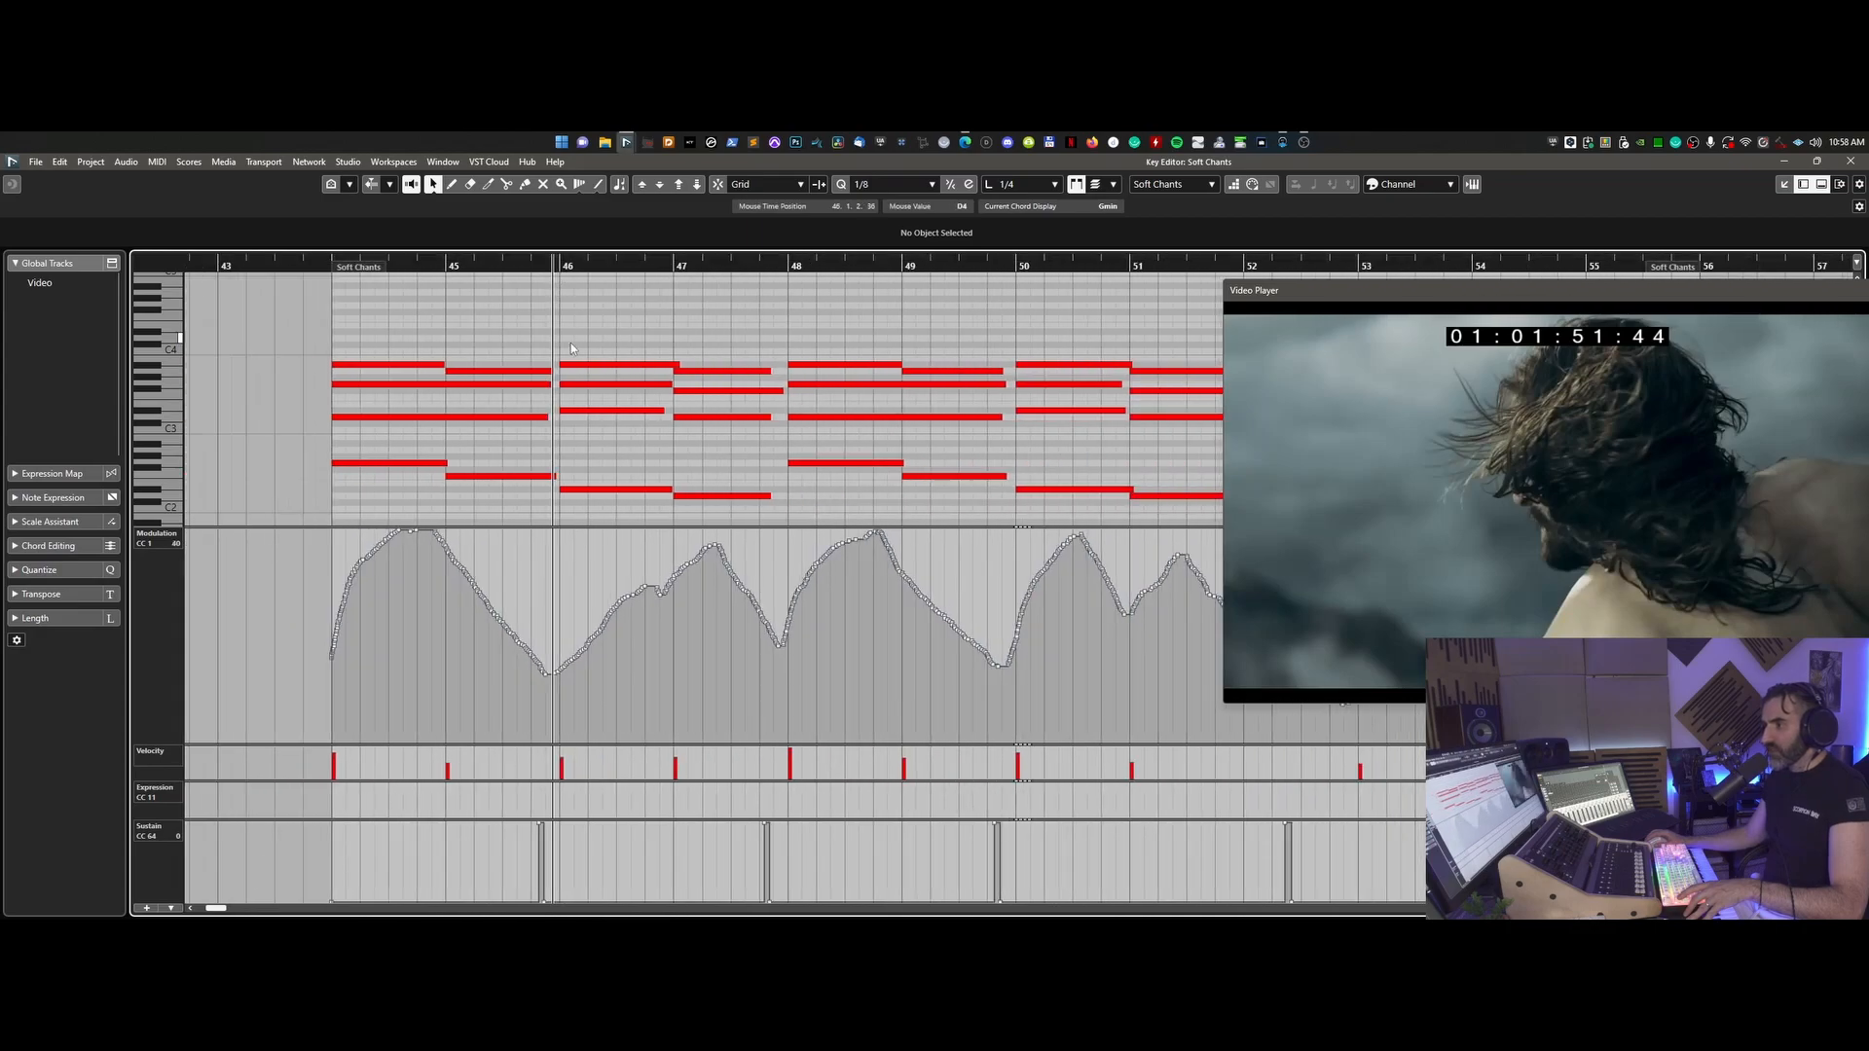
click(320, 266)
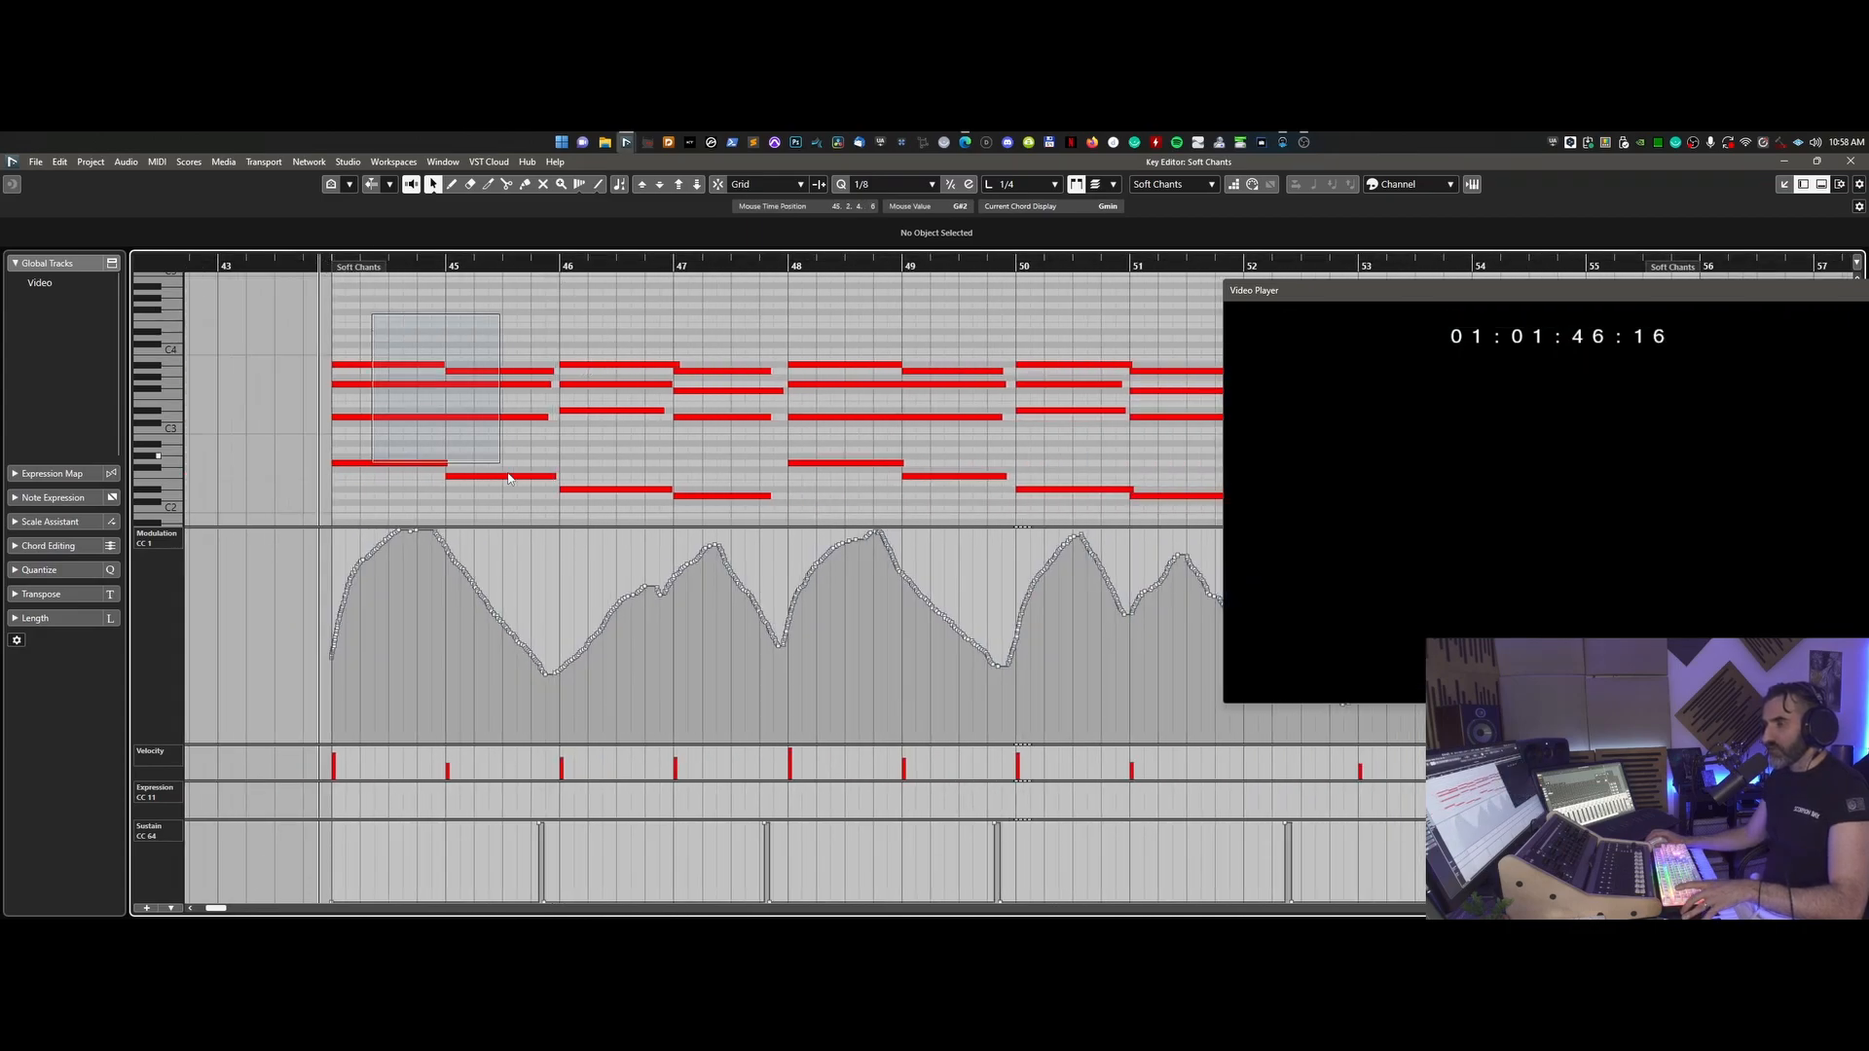
drag(505, 475, 521, 492)
key(space)
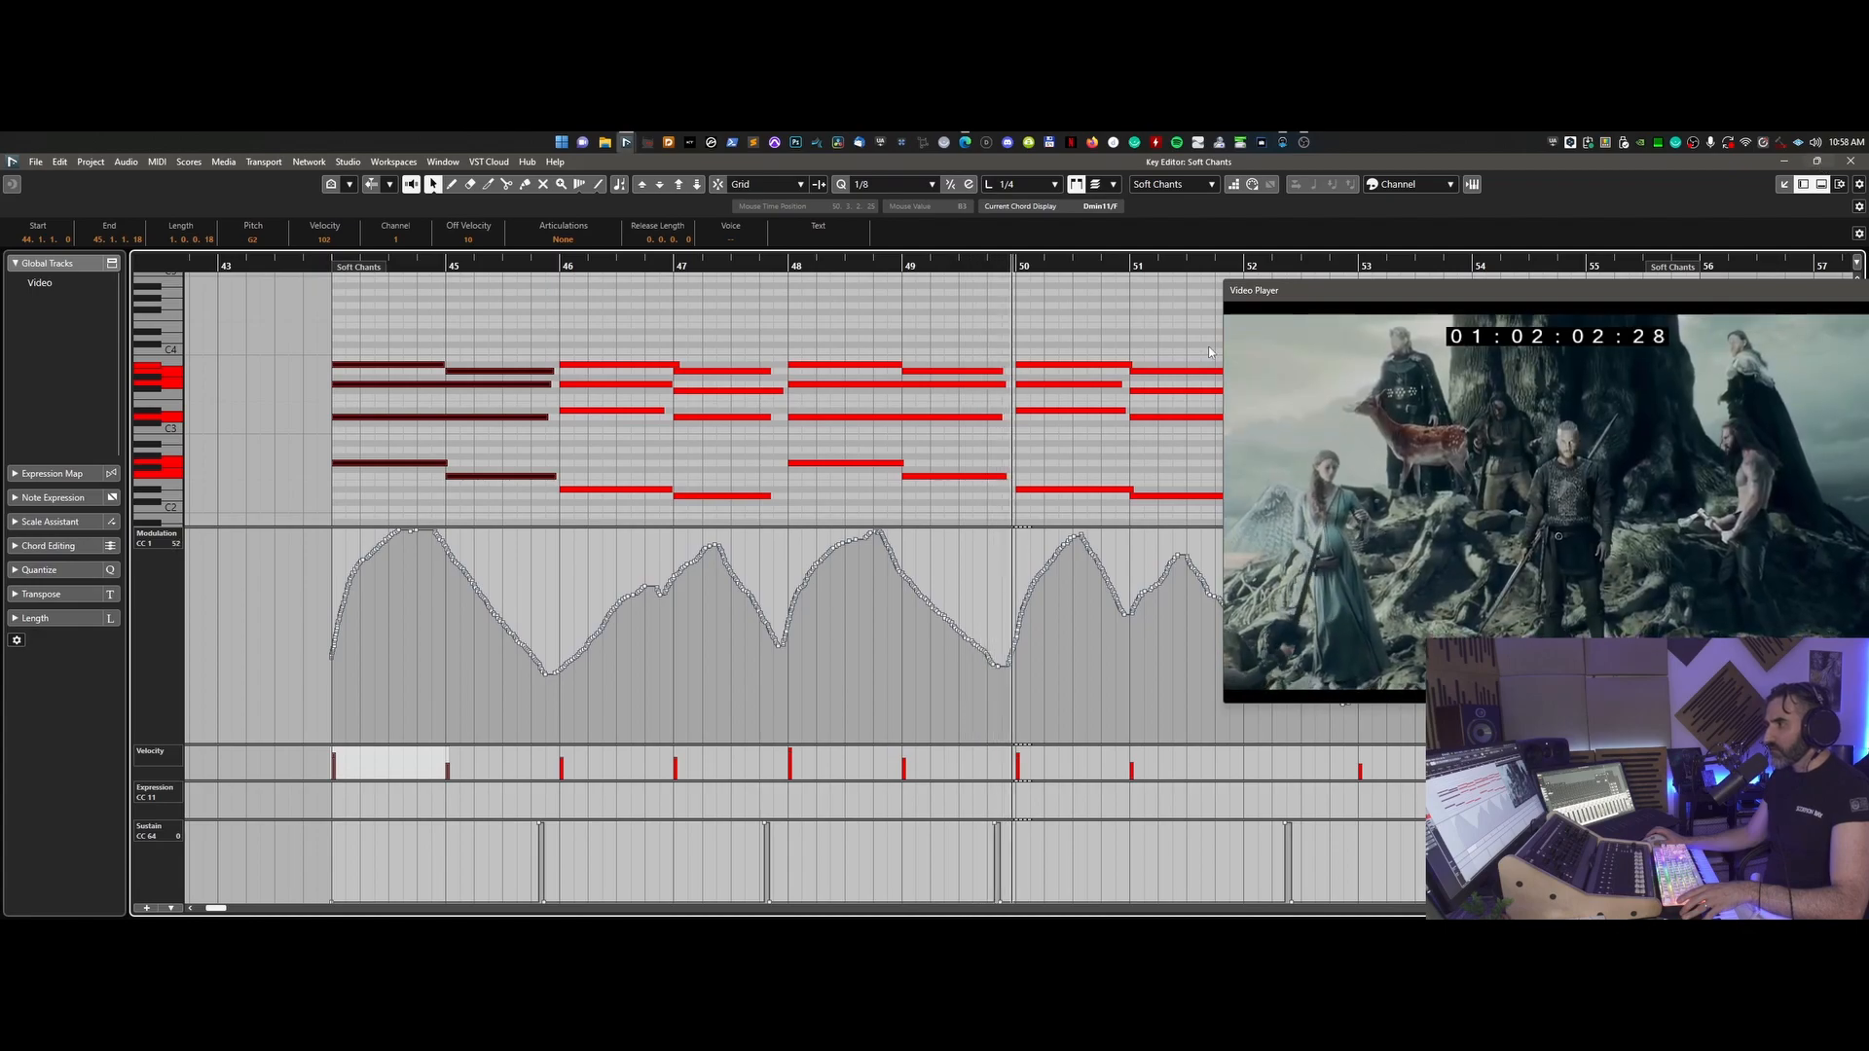
scroll(932, 404, right, 2)
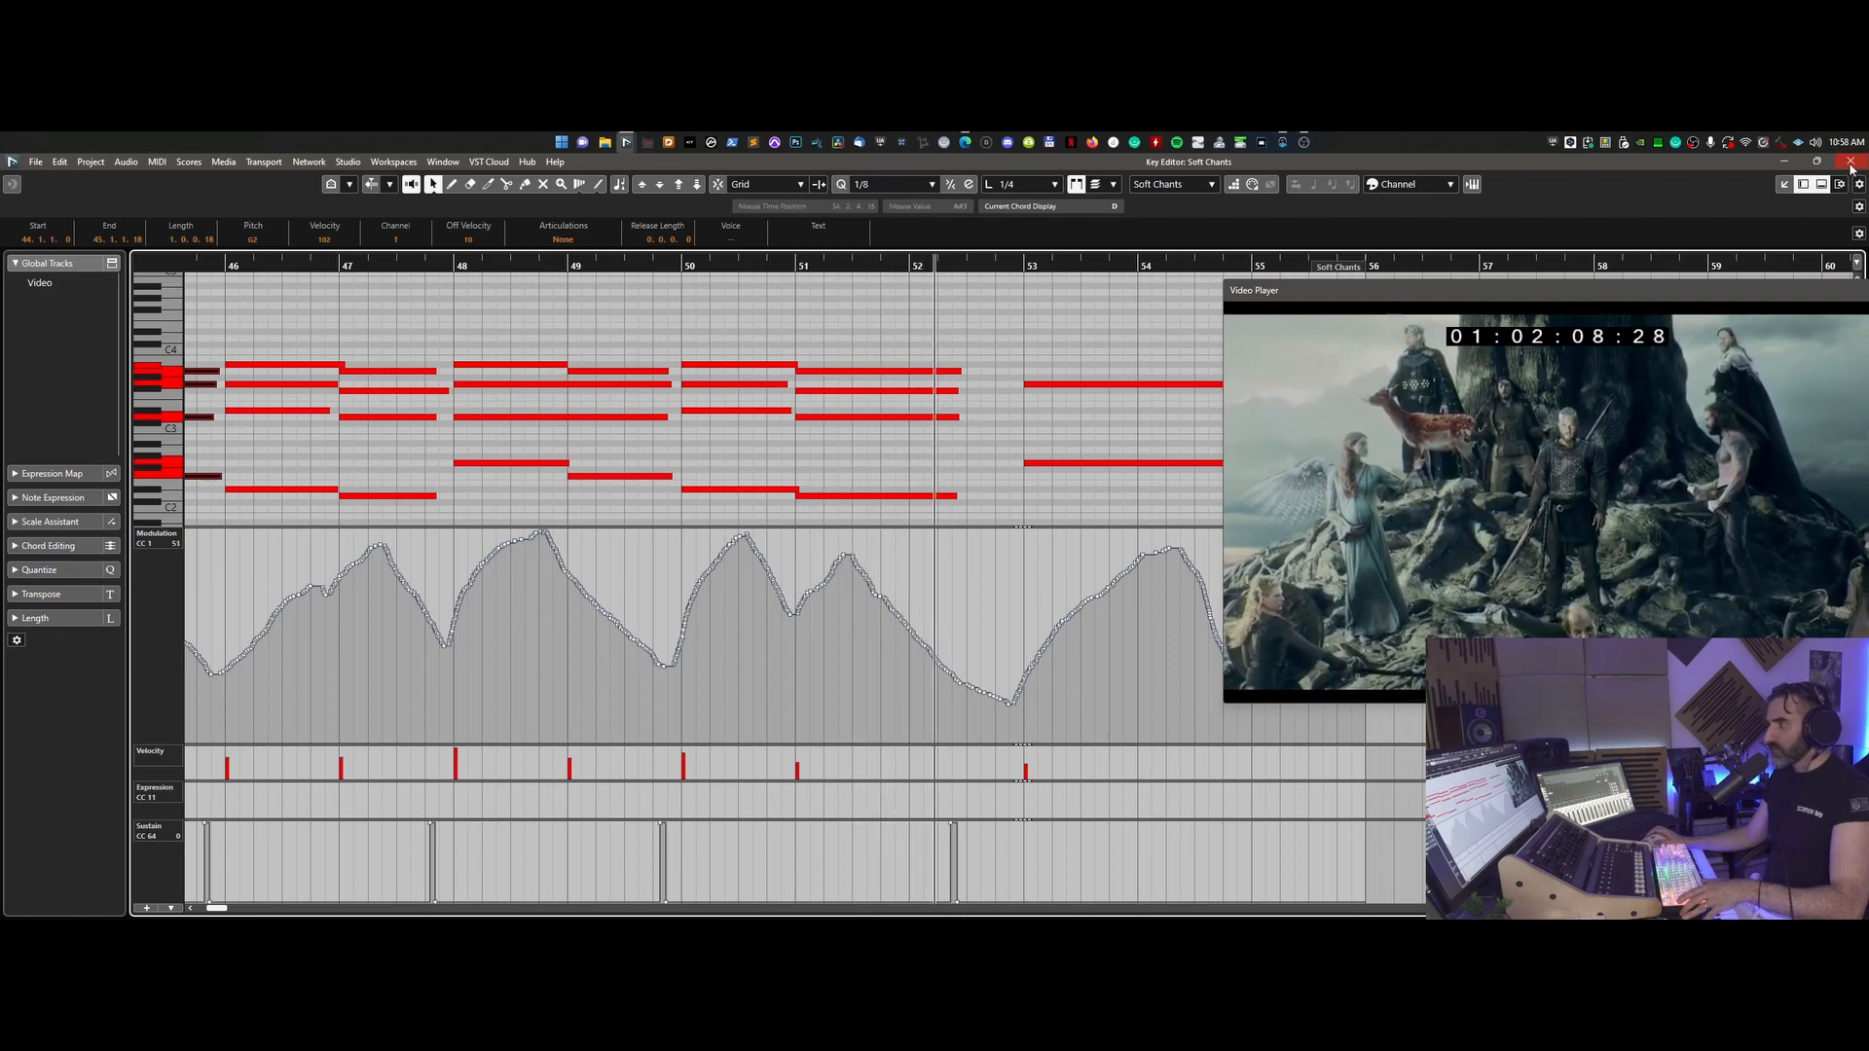
scroll(933, 454, right, 2)
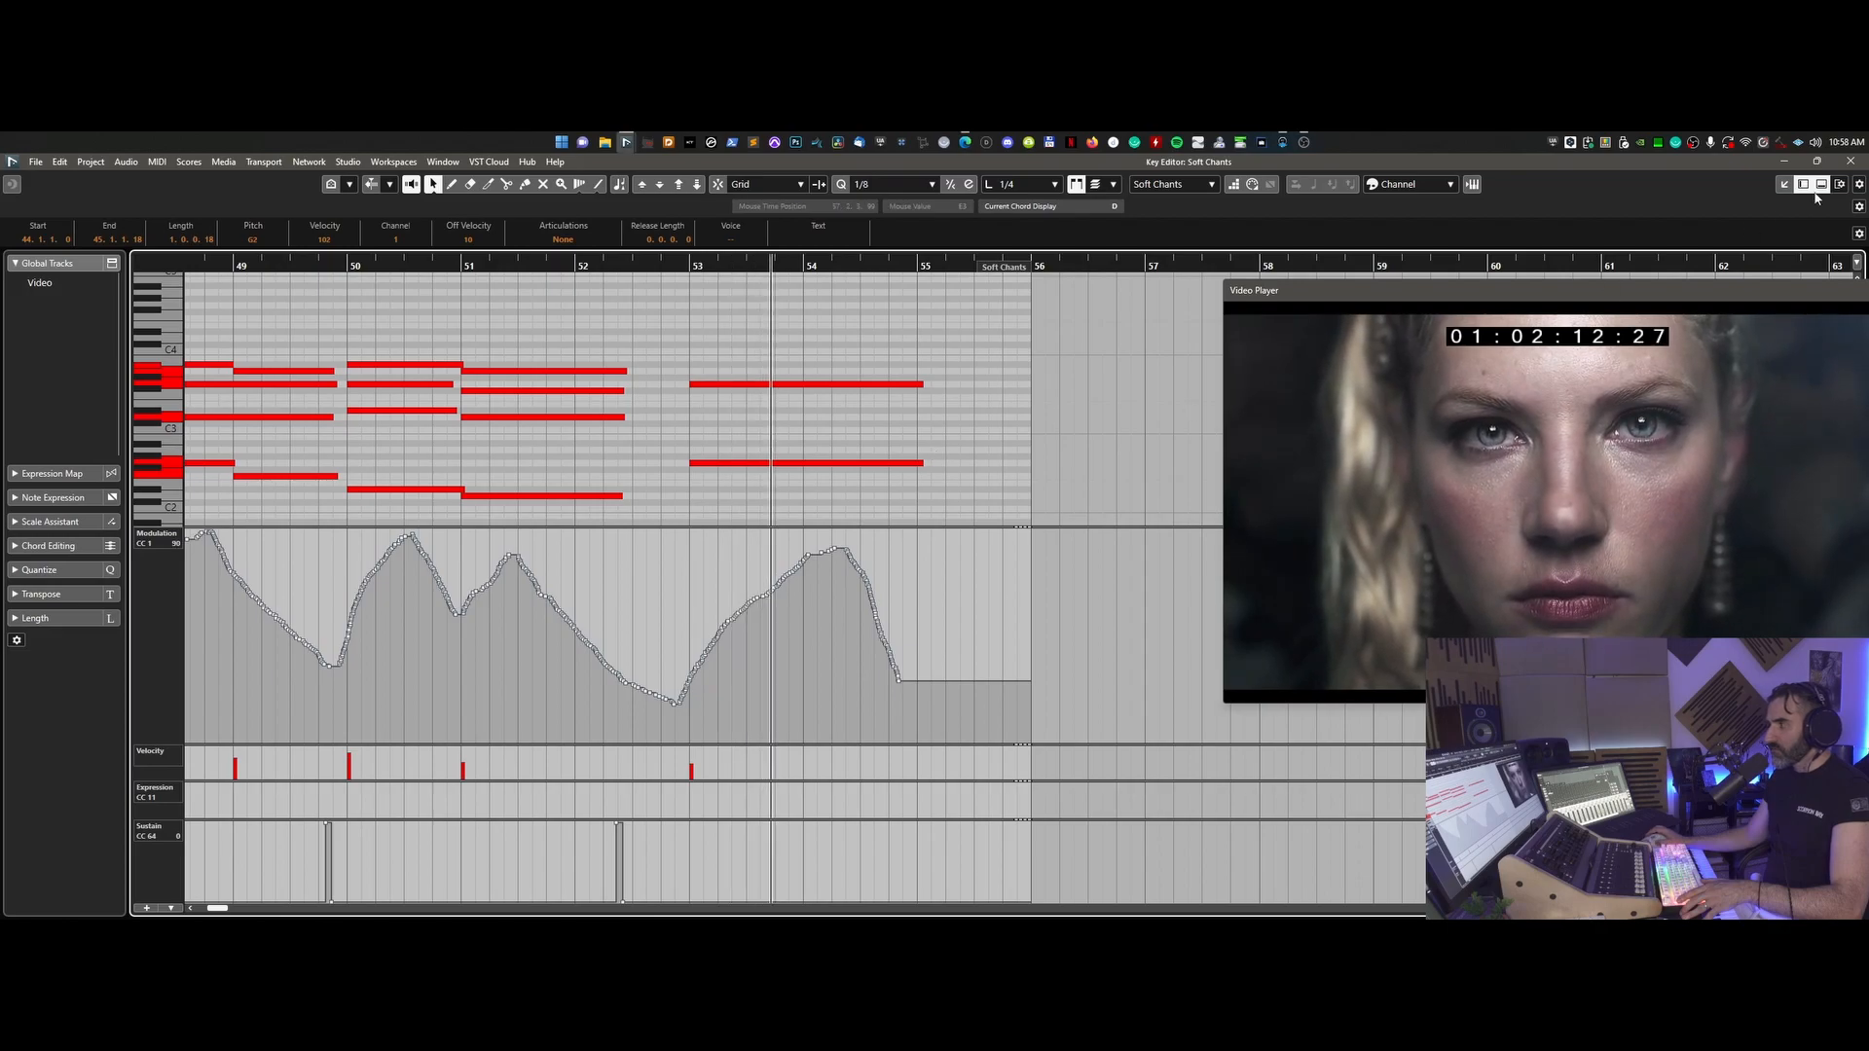
key(space)
click(1850, 162)
- Look through the arrangement below Soft Chants, past the drums, Ghironda and guitars, down to the SFX tracks
scroll(744, 669, down, 6)
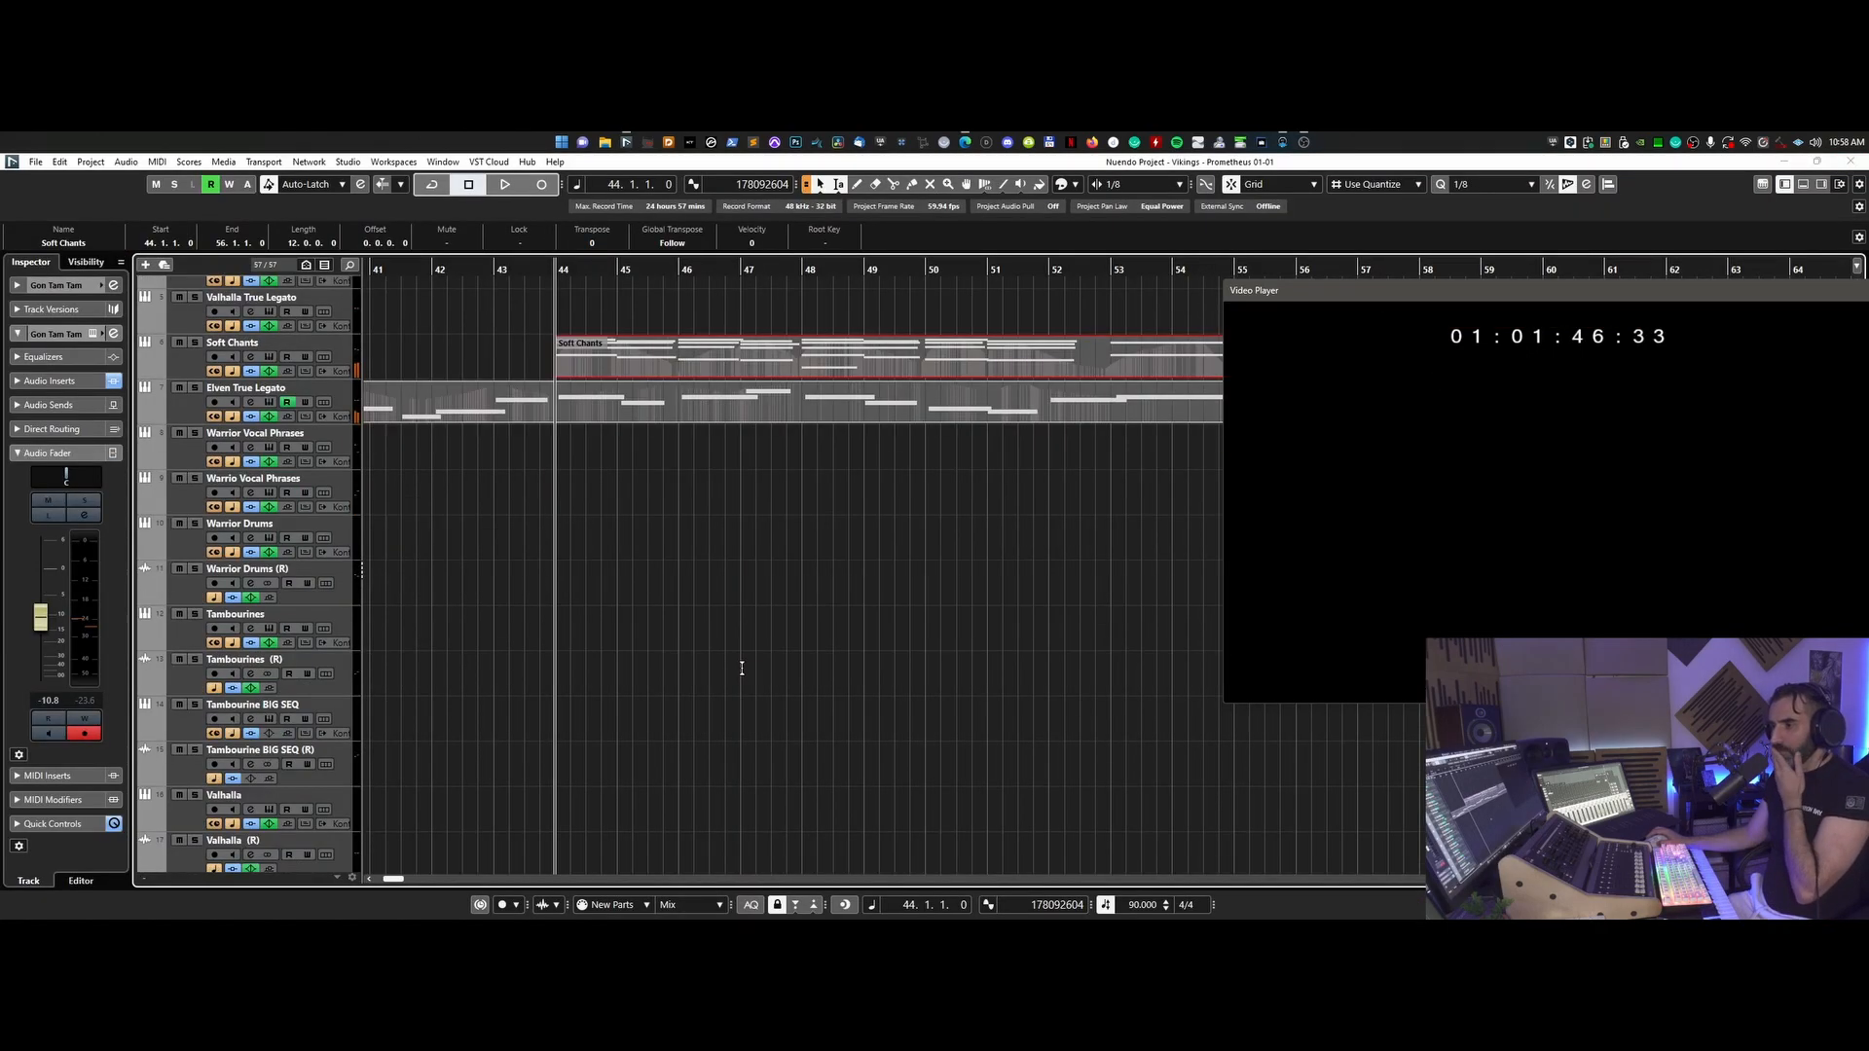
key(g)
scroll(742, 675, down, 8)
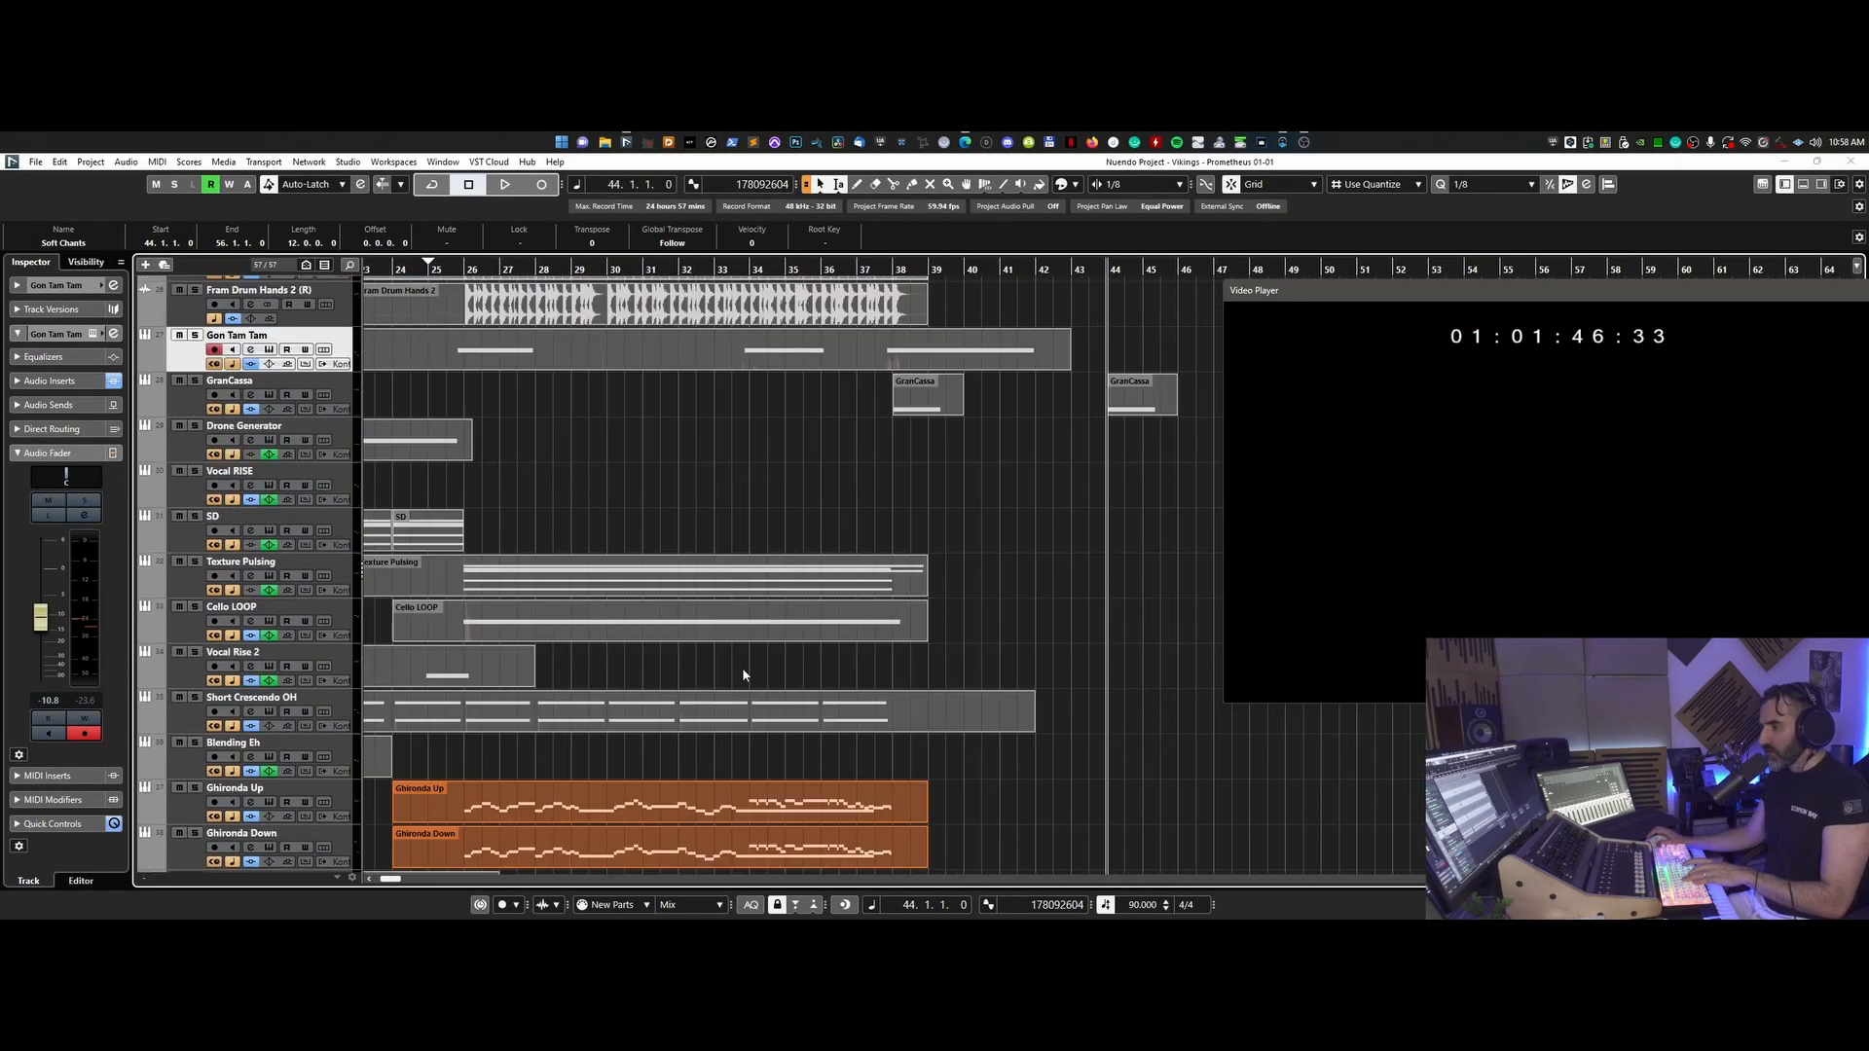
key(g)
key(g)
key(g)
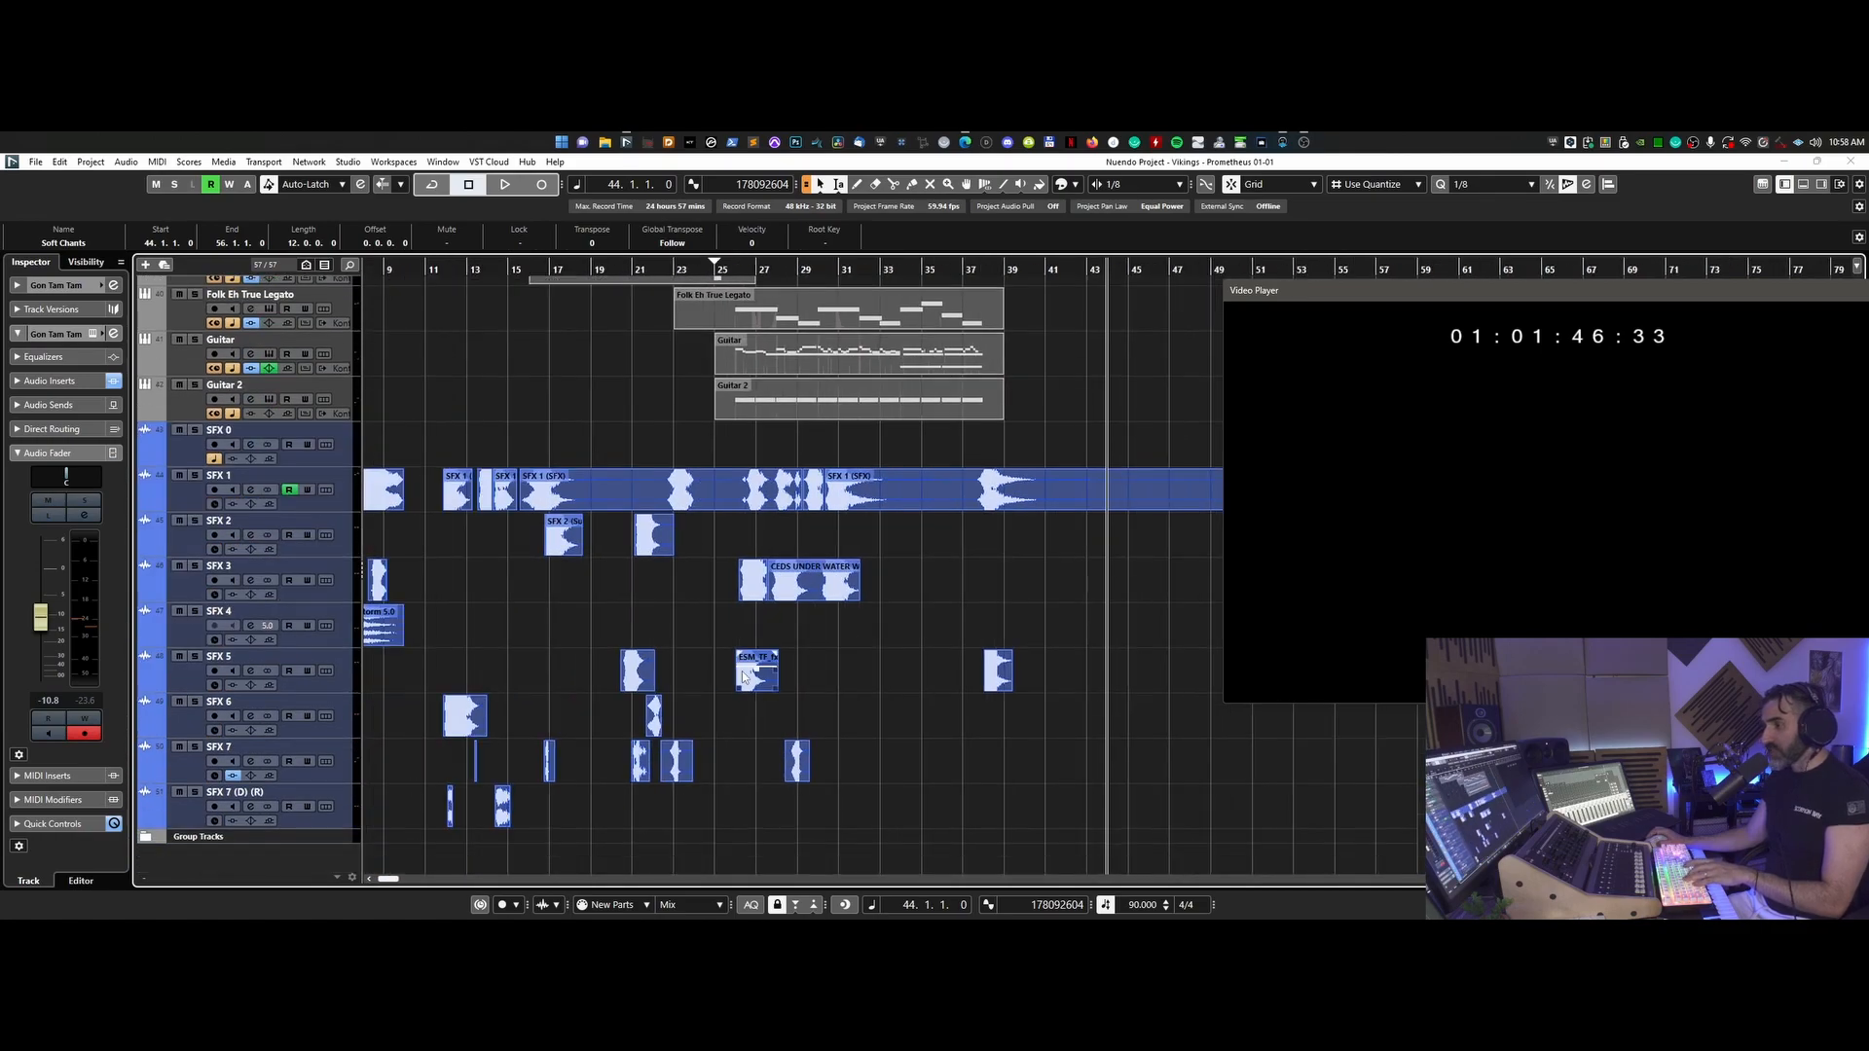